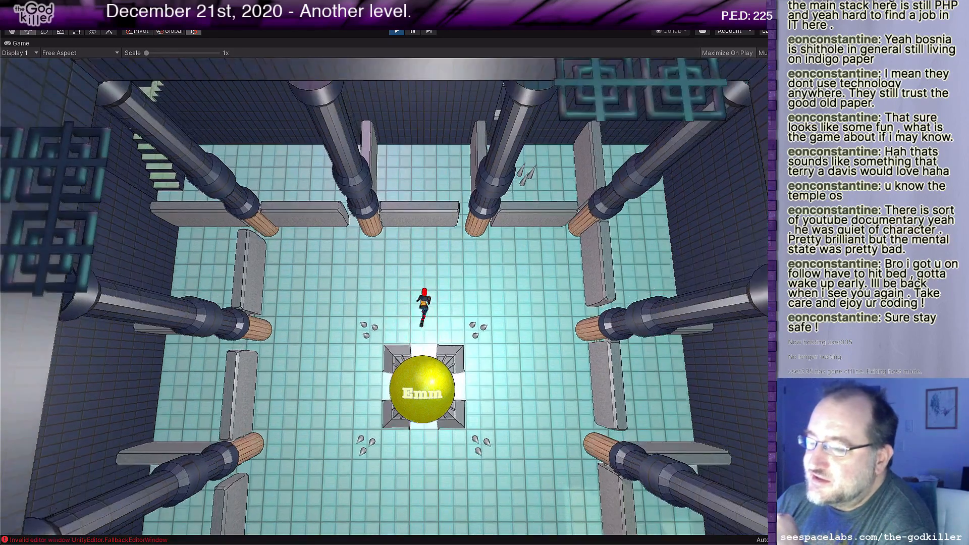
# Step: Playtest the room by walking the character around the north and west sides of the yellow Emm sphere
pyautogui.press('a')
pyautogui.press('s')
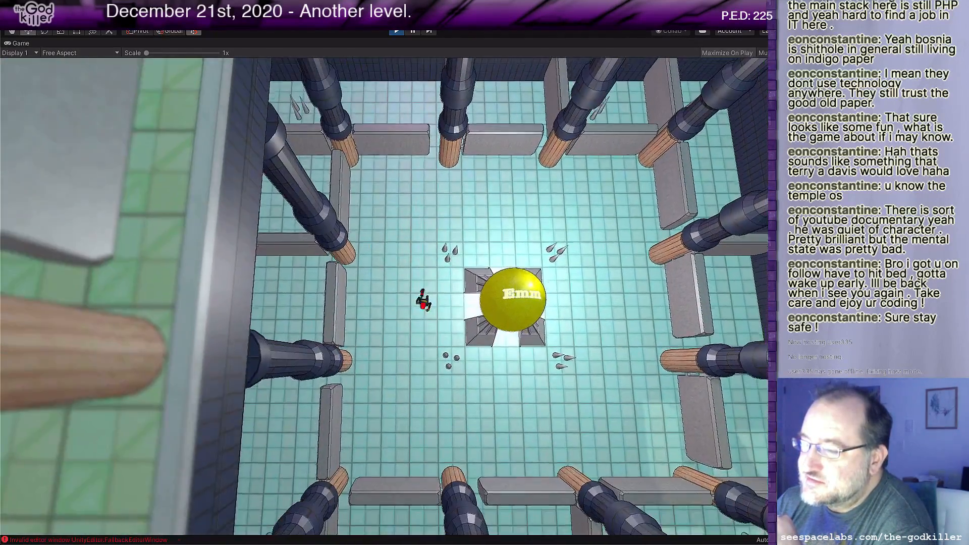
pyautogui.press('a')
pyautogui.press('w')
pyautogui.press('w')
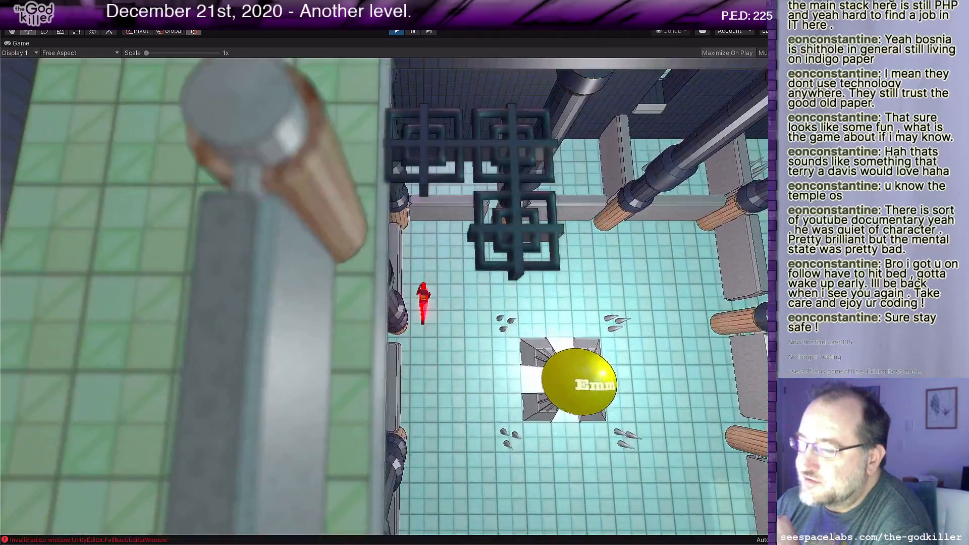
pyautogui.press('d')
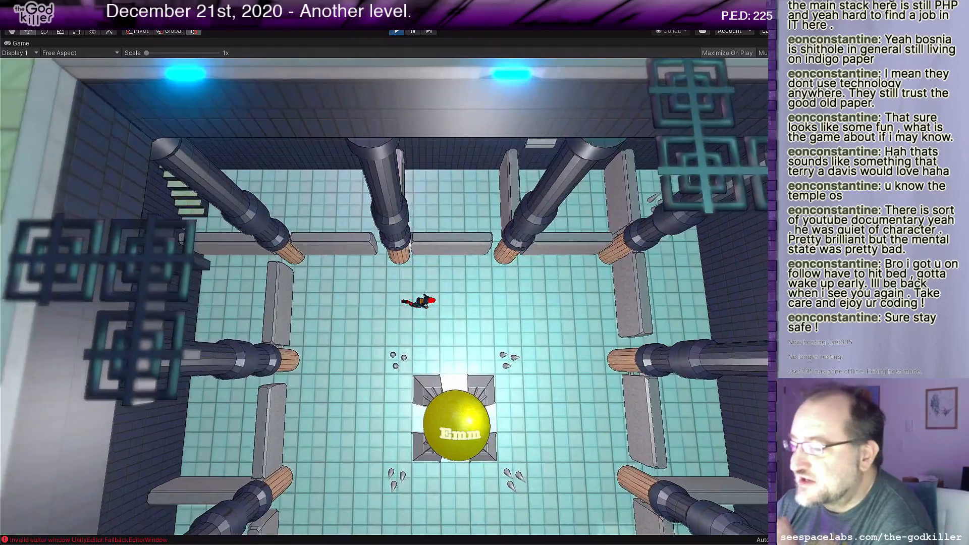
pyautogui.press('a')
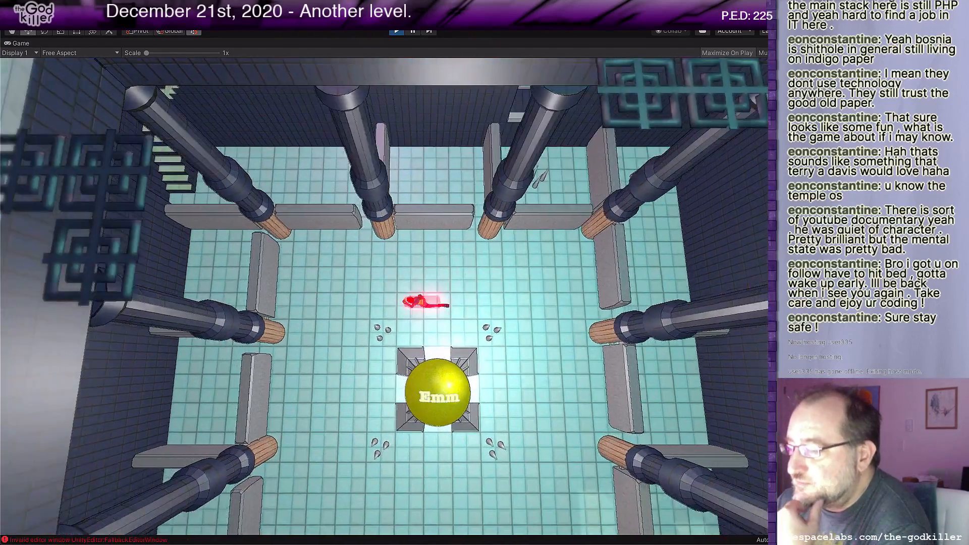
pyautogui.press('a')
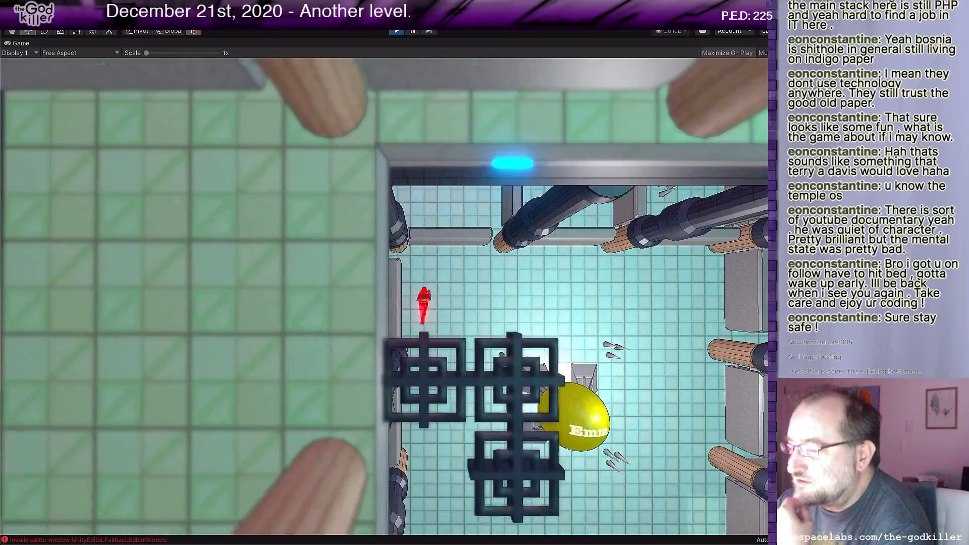
pyautogui.press('d')
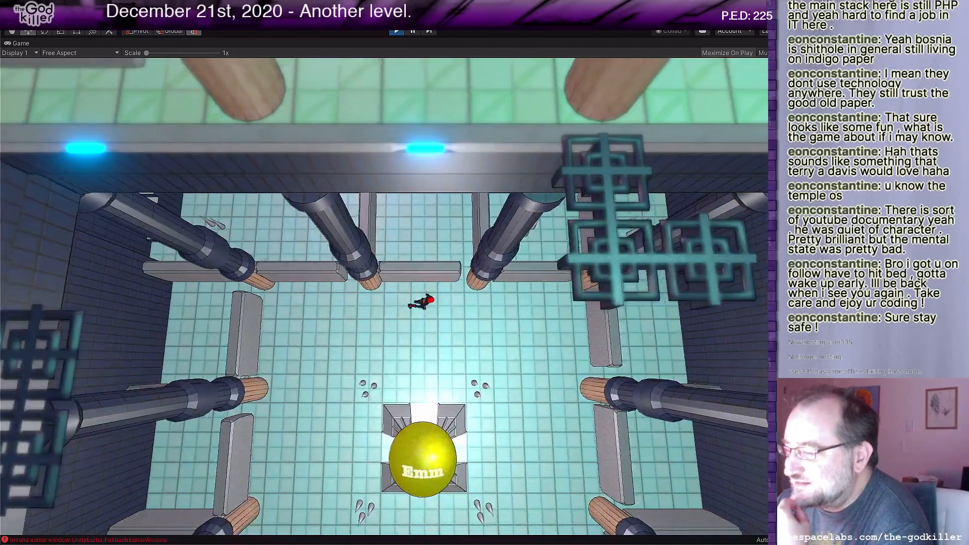
# Step: Walk the character along the north inner wall and over to the east side of the Emm sphere
pyautogui.press('s')
pyautogui.press('a')
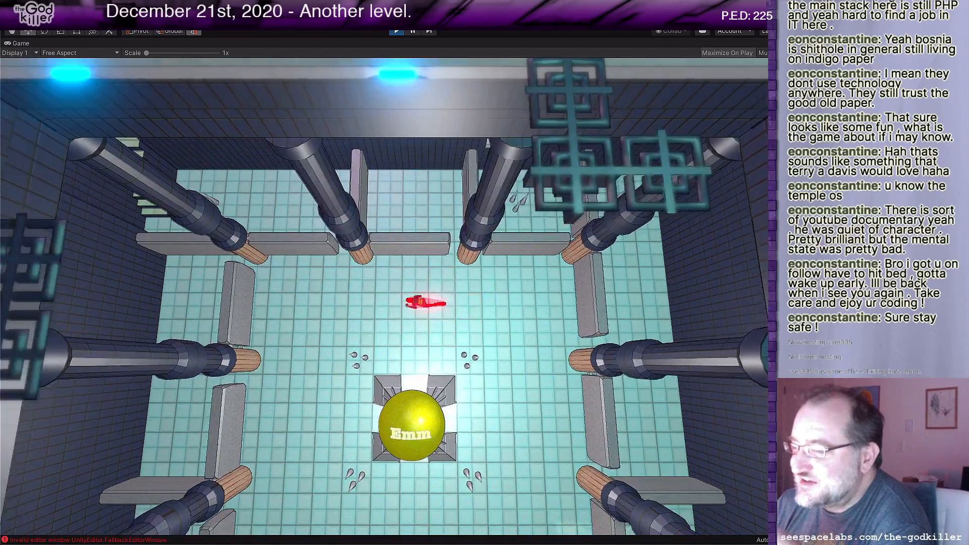
pyautogui.press('a')
pyautogui.press('w')
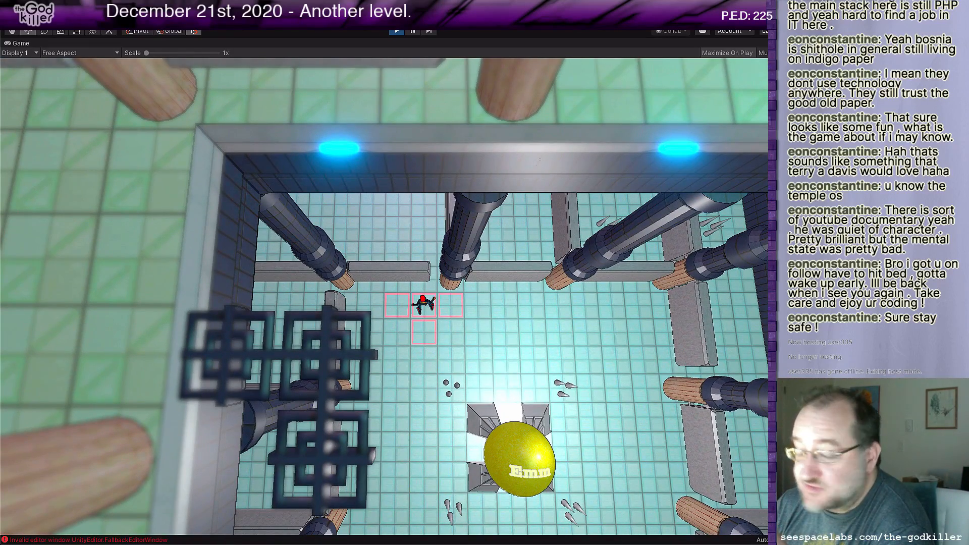
pyautogui.press('d')
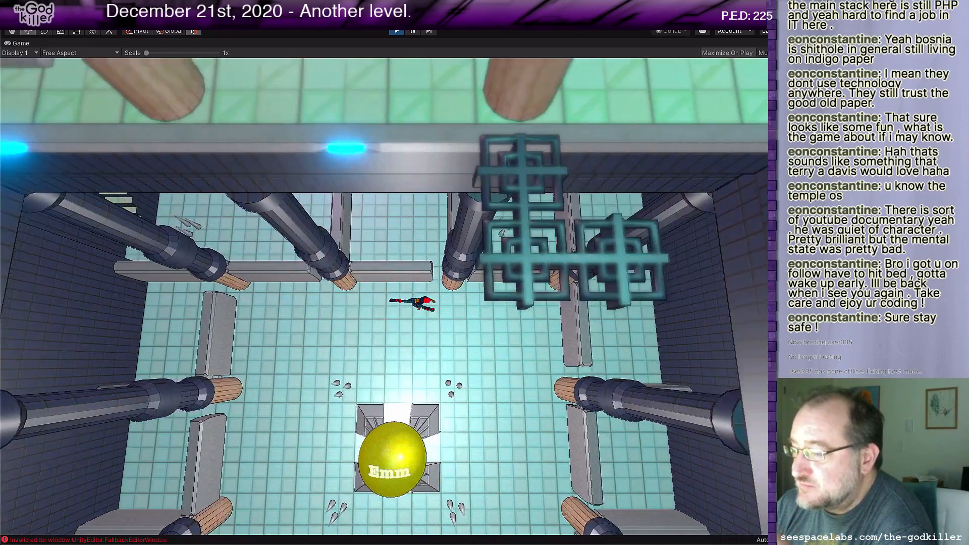
pyautogui.press('s')
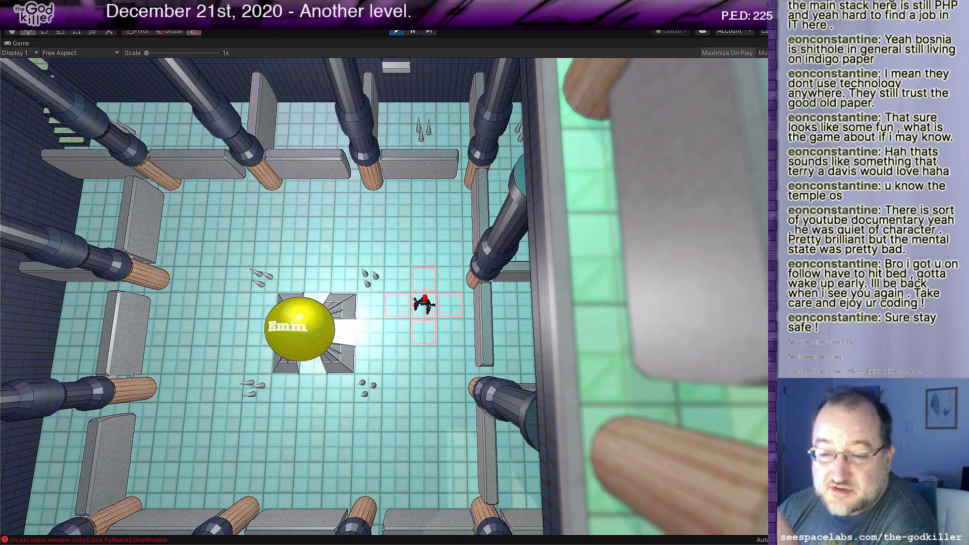
pyautogui.press('w')
pyautogui.press('a')
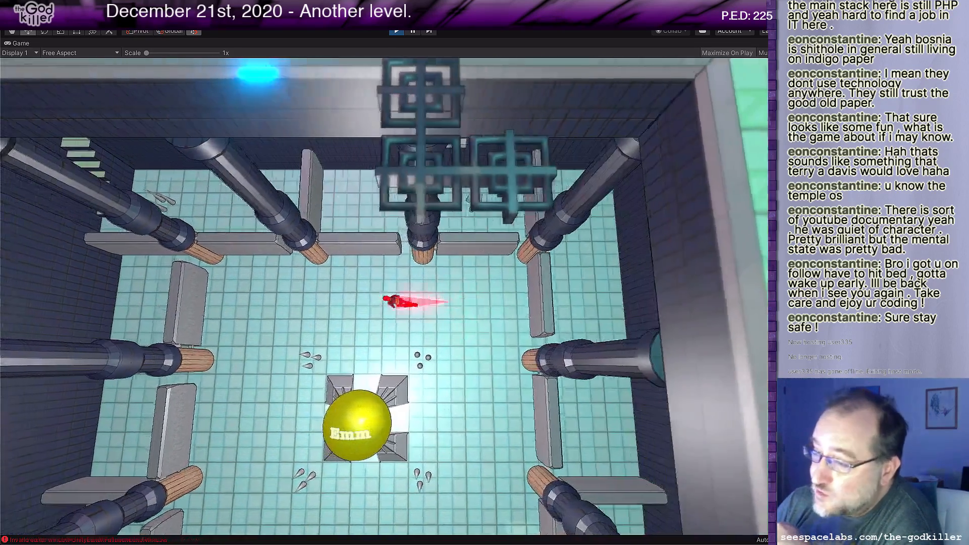
# Step: Explore the southwest corner of the room, including the spiked area behind the inner wall segments
pyautogui.press('s')
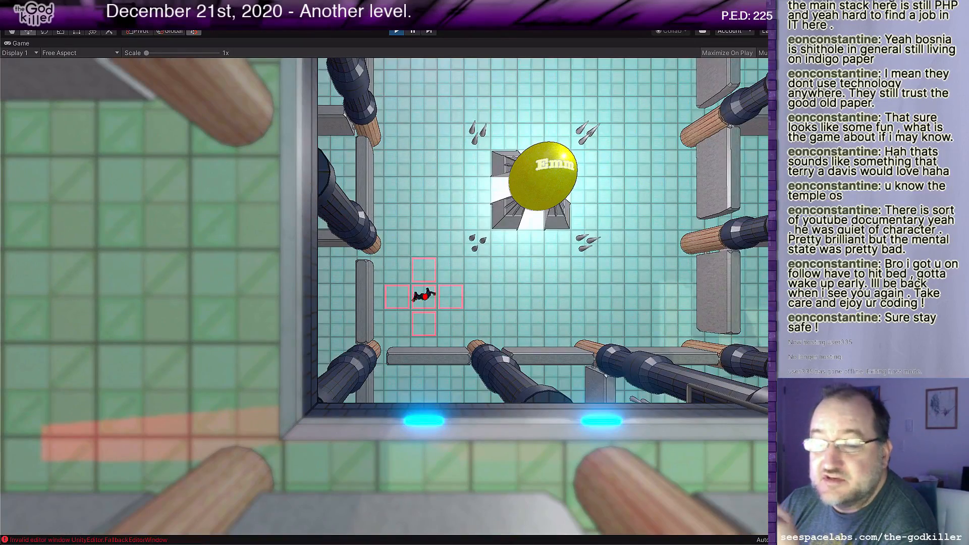
pyautogui.press('s')
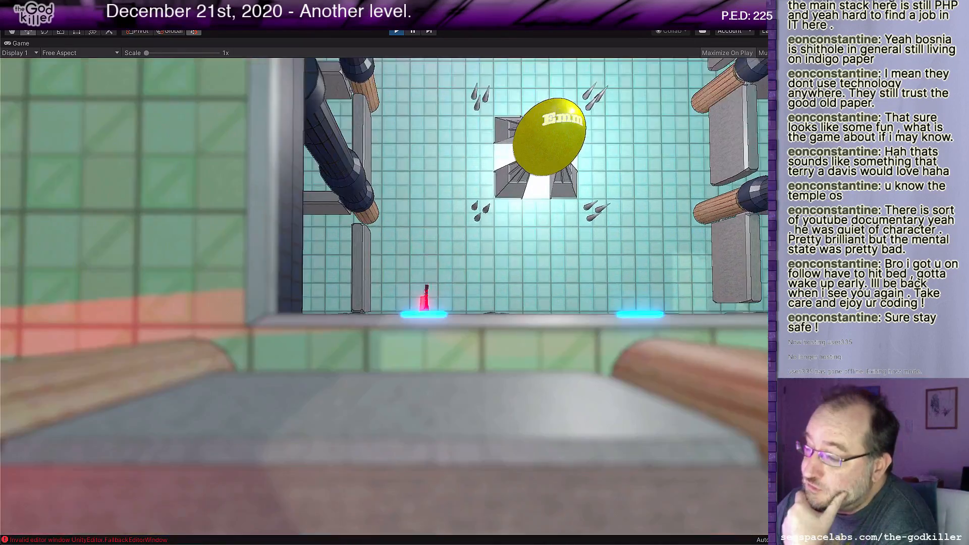
pyautogui.press('s')
pyautogui.press('a')
pyautogui.press('w')
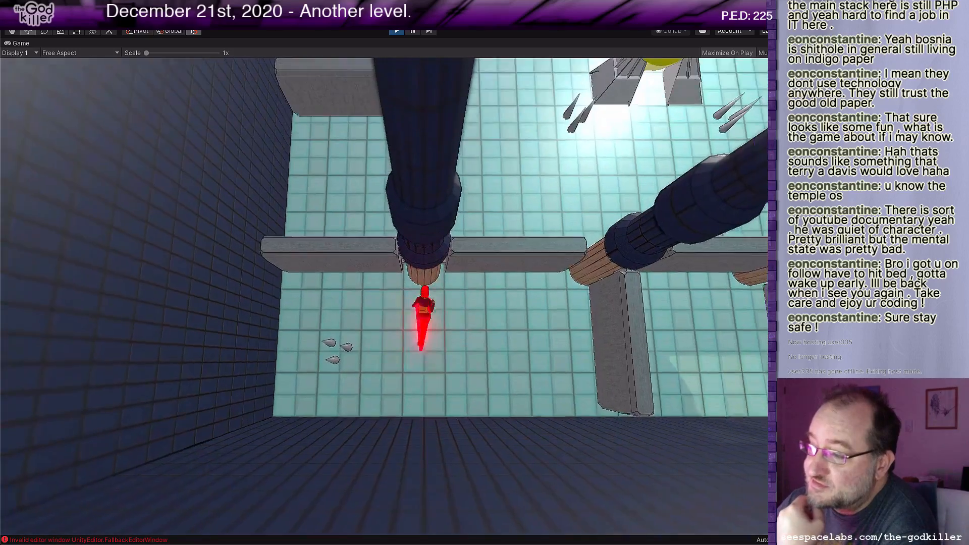
pyautogui.press('d')
pyautogui.press('w')
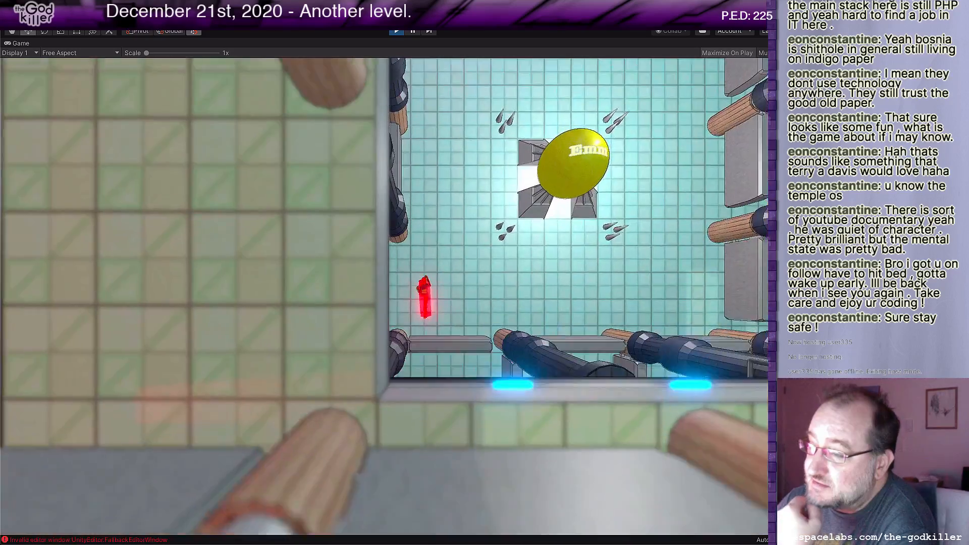
# Step: Walk the character through the west pillar gap into the outer corridor and around to the north corridor beside the stairs
pyautogui.press('a')
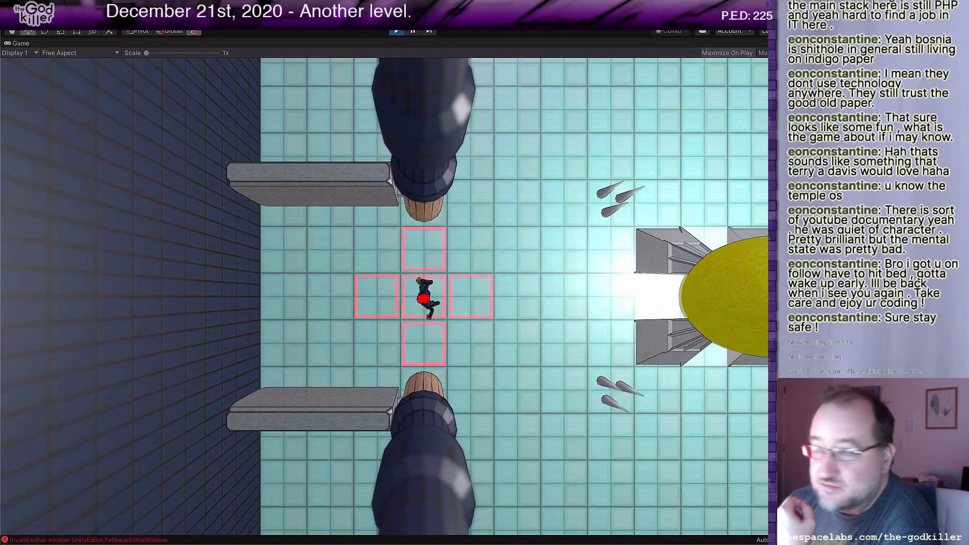
pyautogui.press('a')
pyautogui.press('w')
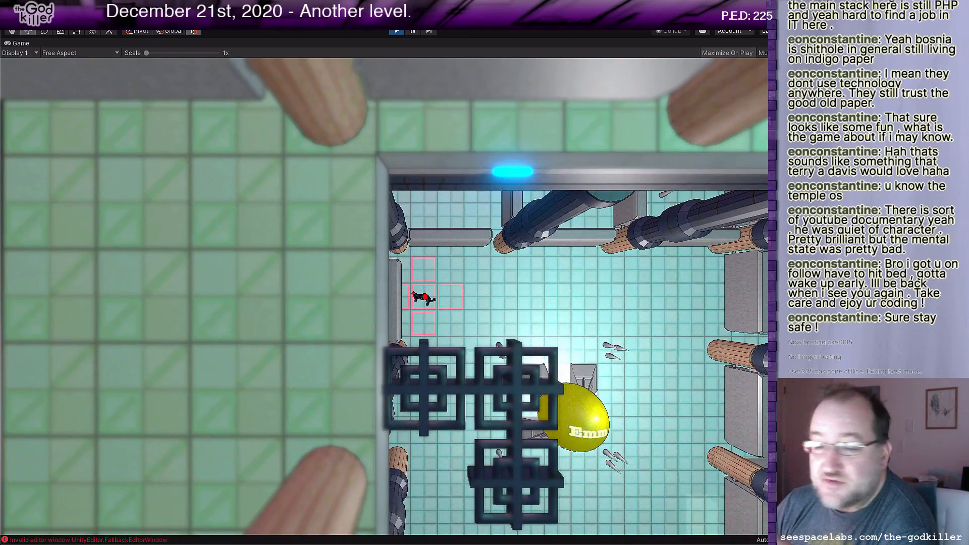
pyautogui.press('a')
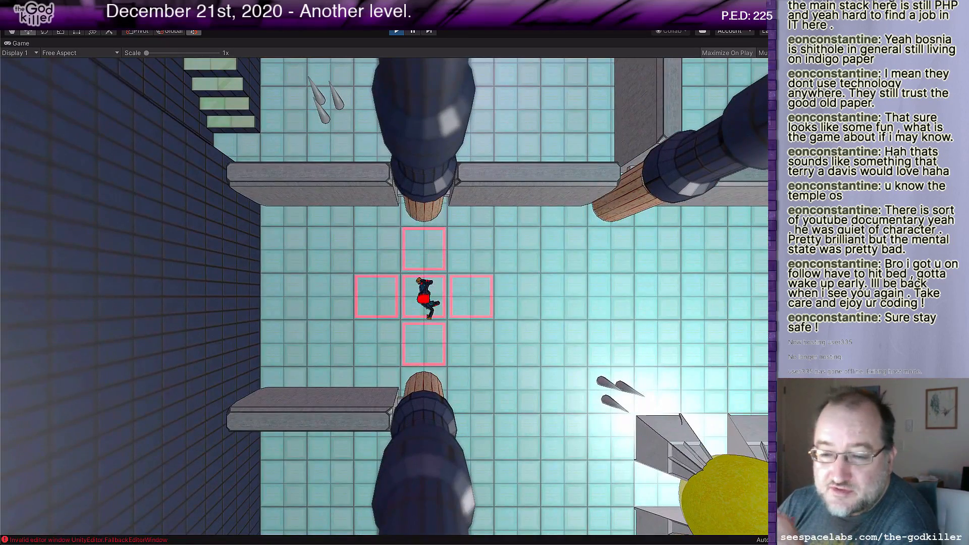
pyautogui.press('a')
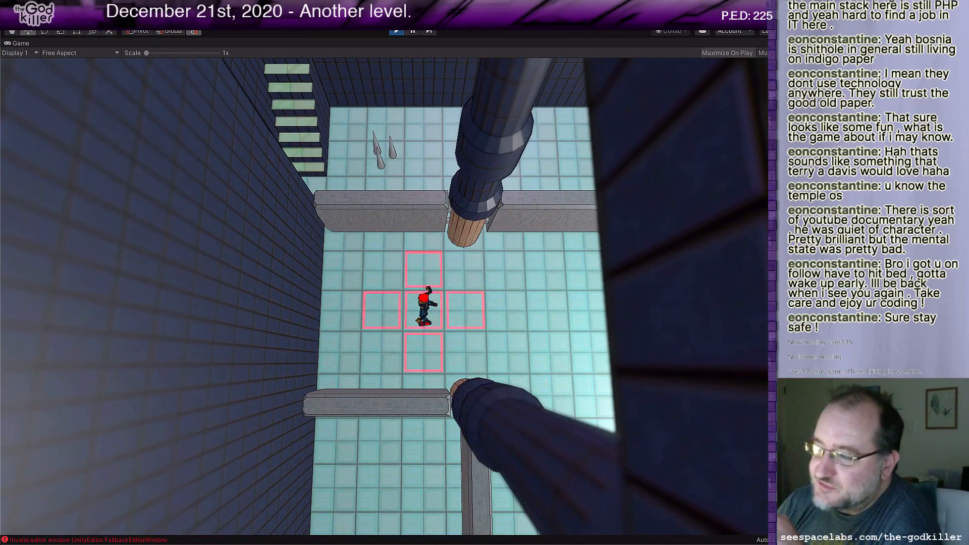
pyautogui.press('w')
pyautogui.press('d')
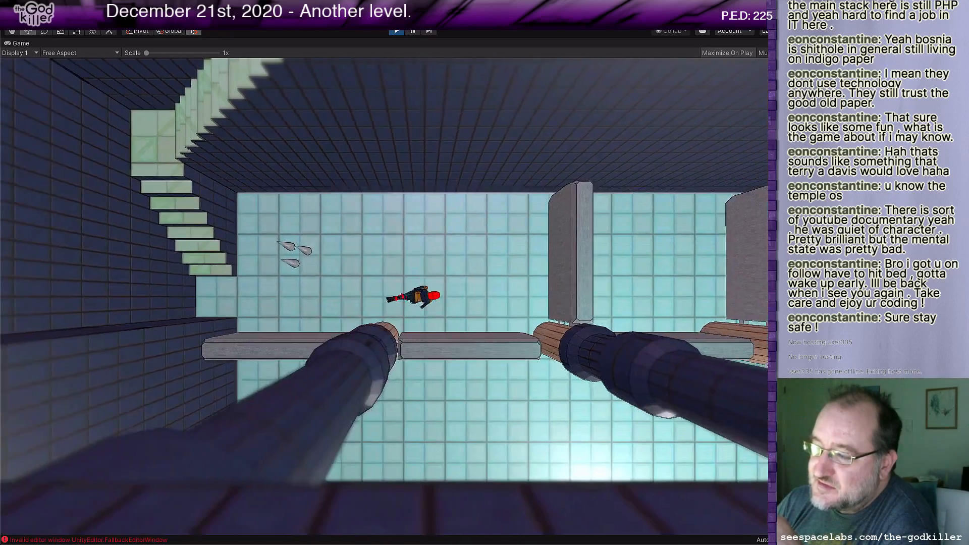
pyautogui.press('d')
pyautogui.press('s')
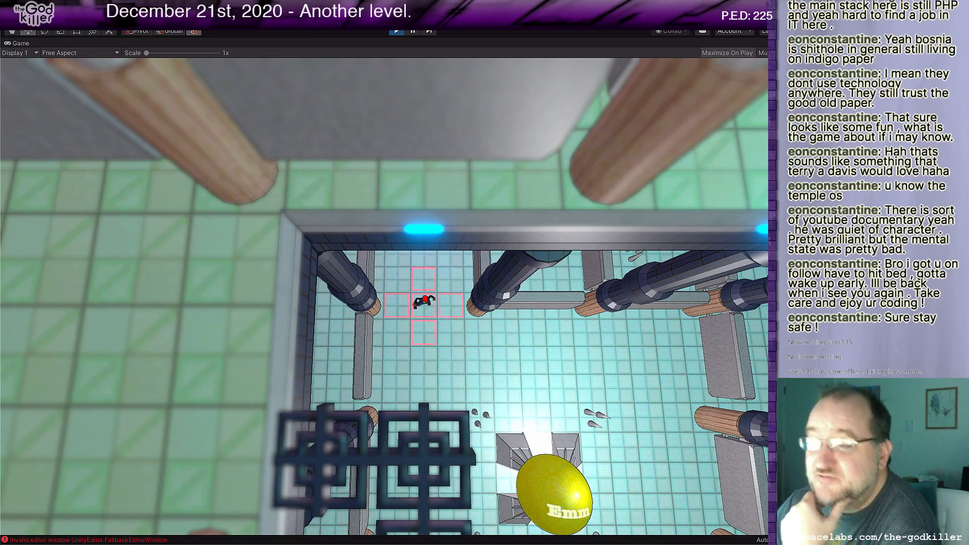
# Step: Bring the character back into the central room and check the gap between the two middle north pillars
pyautogui.press('s')
pyautogui.press('d')
pyautogui.press('w')
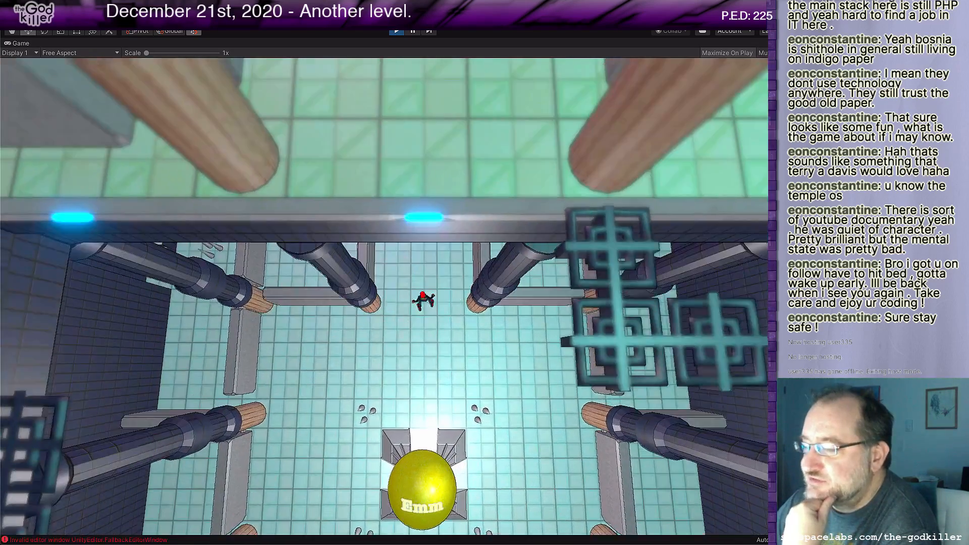
pyautogui.press('a')
pyautogui.press('s')
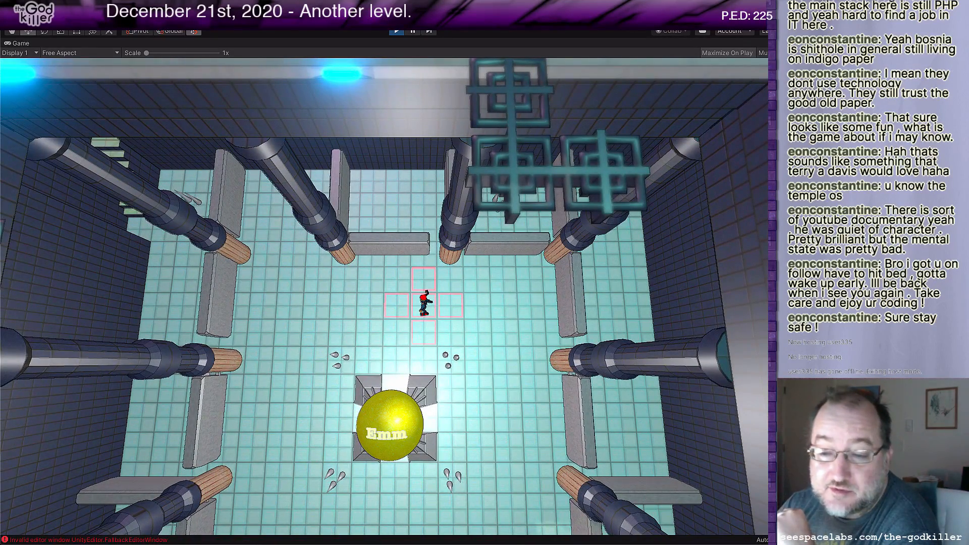
# Step: Circle the character around the Emm sphere along the east, south and west sides of the room
pyautogui.press('Up')
pyautogui.press('Down')
pyautogui.press('Right')
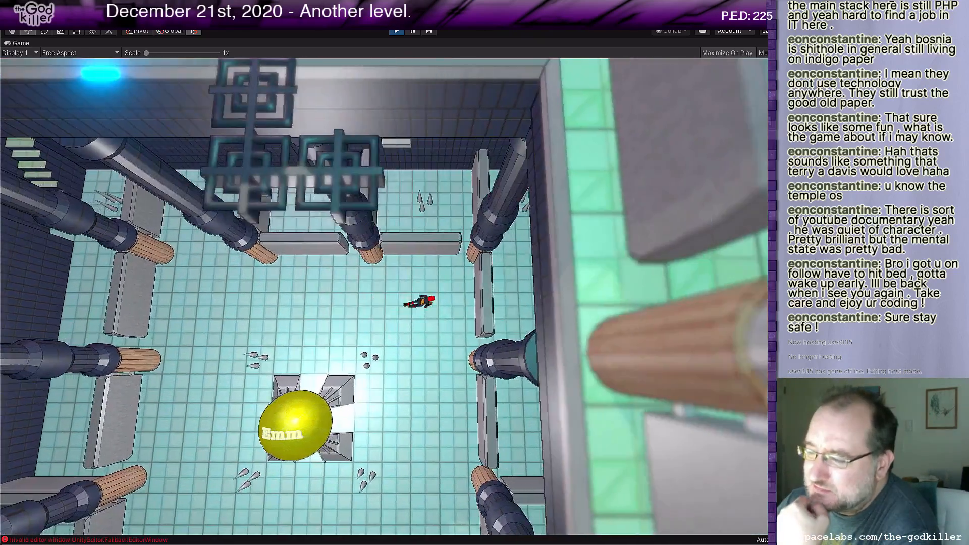
pyautogui.press('Down')
pyautogui.press('Left')
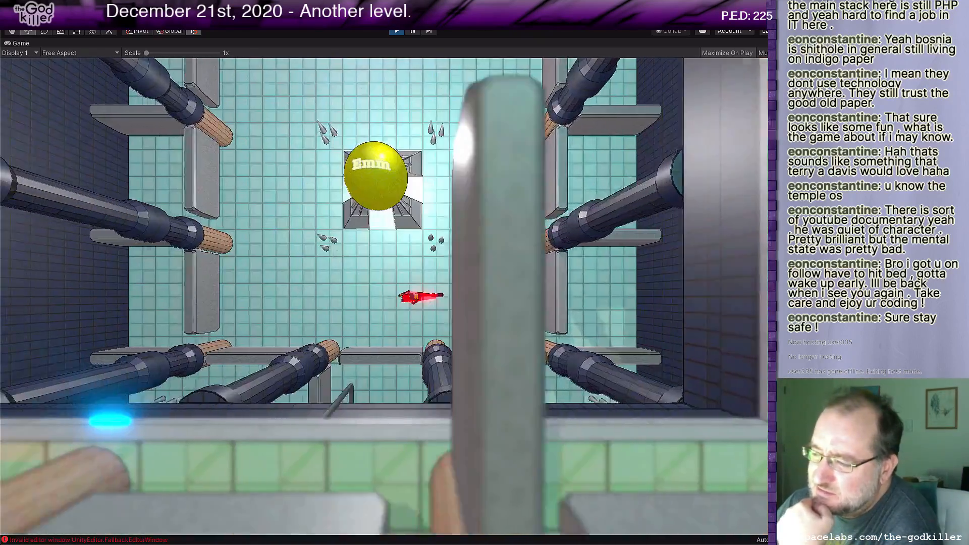
pyautogui.press('Up')
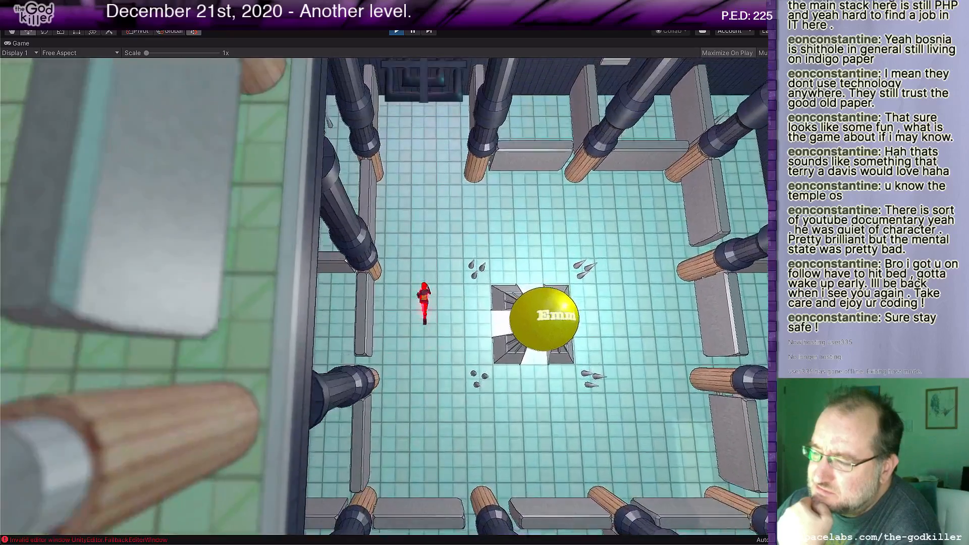
pyautogui.press('Right')
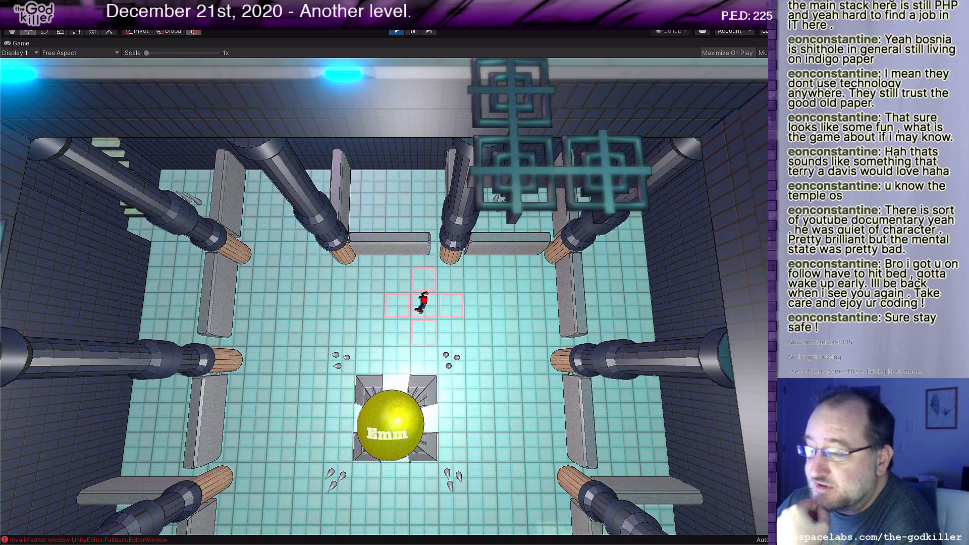
# Step: Walk the character across the north side of the room to the pillars on its east side
pyautogui.press('a')
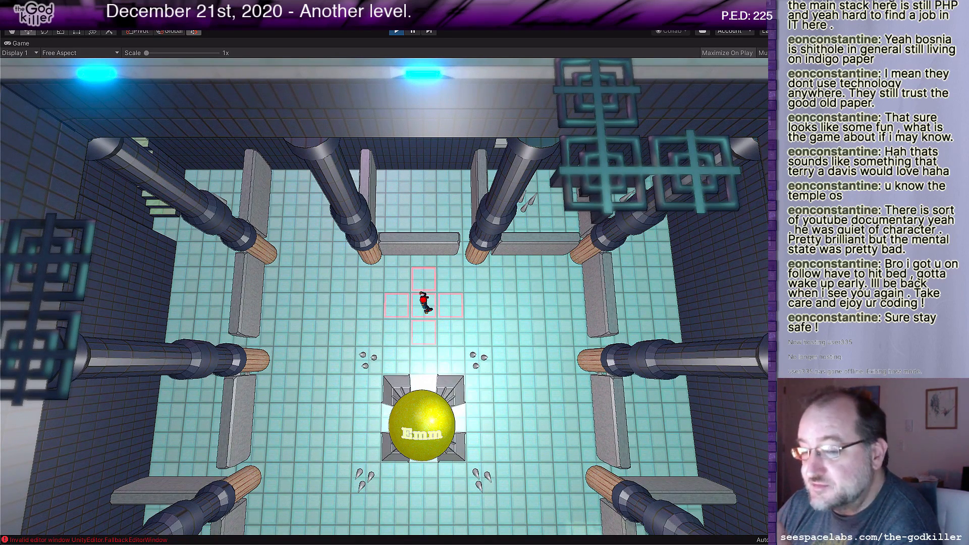
pyautogui.press('Left')
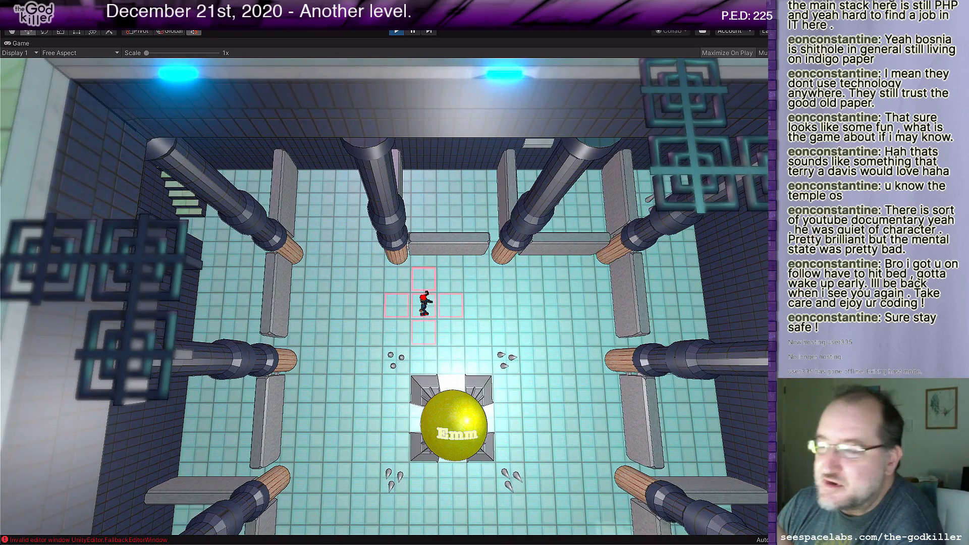
pyautogui.press('Left')
pyautogui.press('Down')
pyautogui.press('Right')
pyautogui.press('Right')
pyautogui.press('Right')
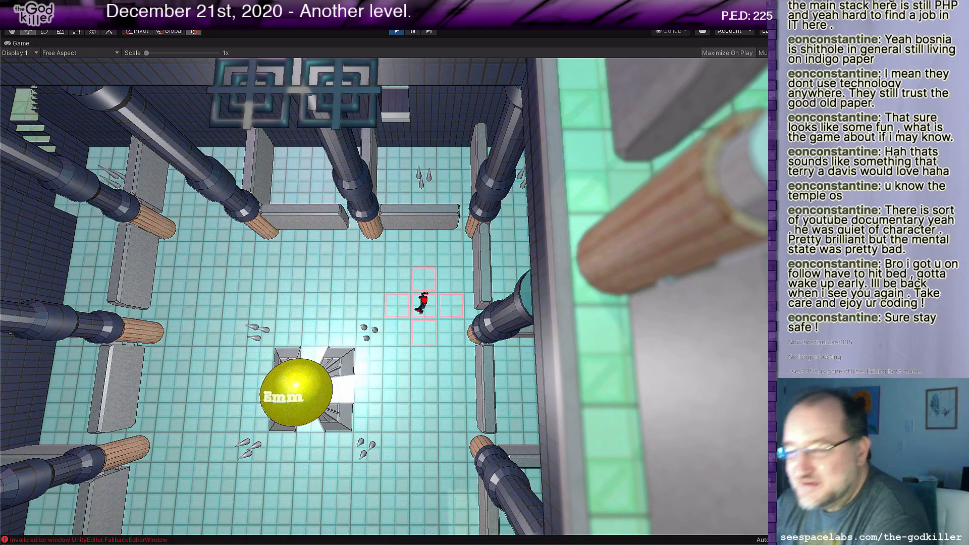
# Step: Walk the character back west past the sphere and test moving along the north wall near the northwest pillars
pyautogui.press('Left')
pyautogui.press('Left')
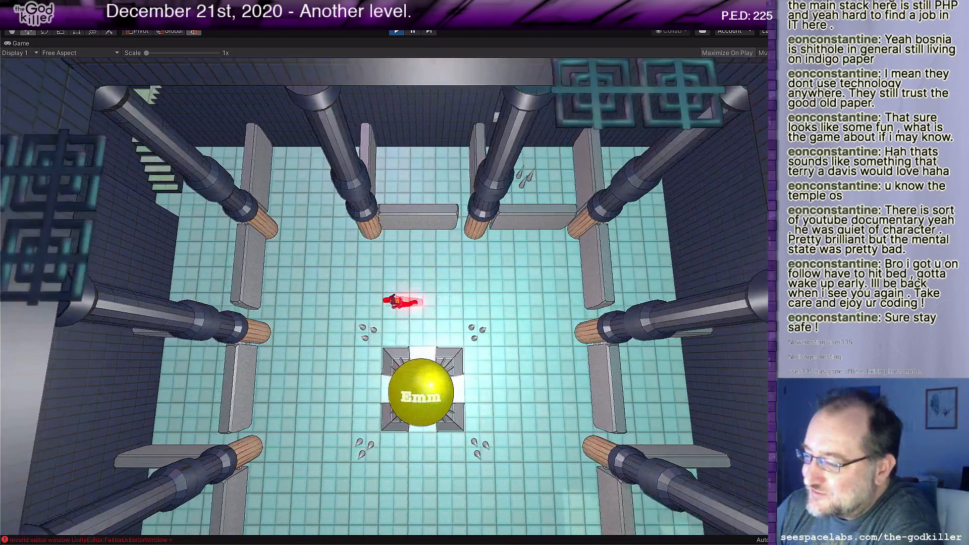
pyautogui.press('Up')
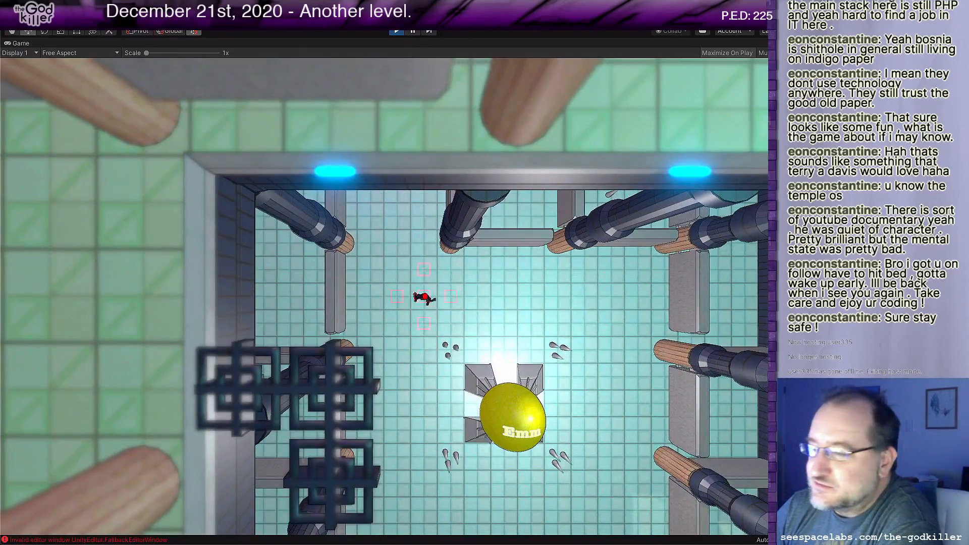
pyautogui.press('Right')
pyautogui.press('Up')
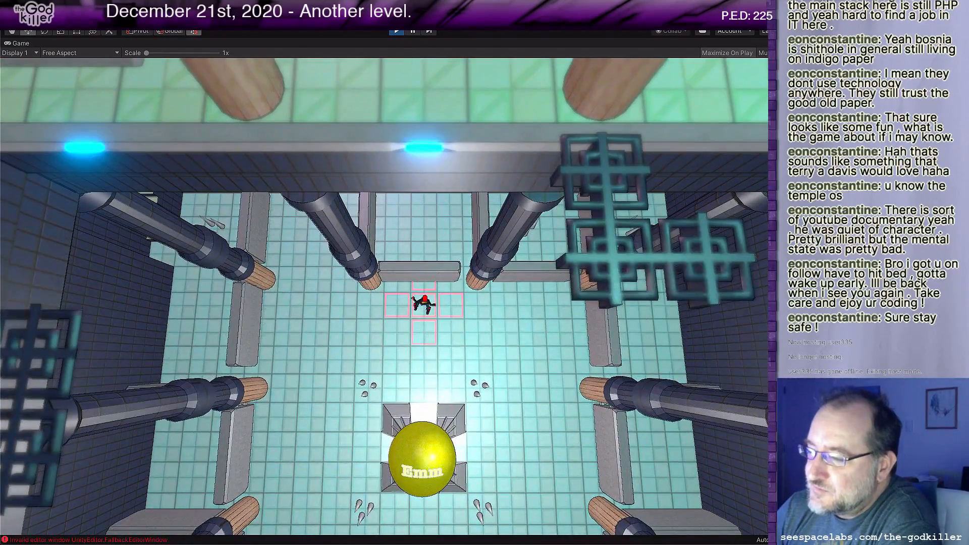
pyautogui.press('Left')
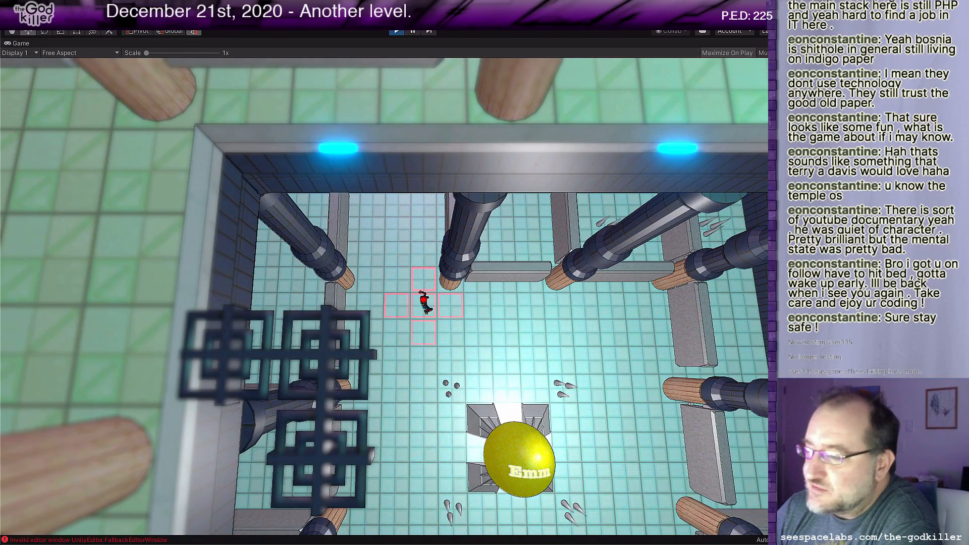
pyautogui.press('Right')
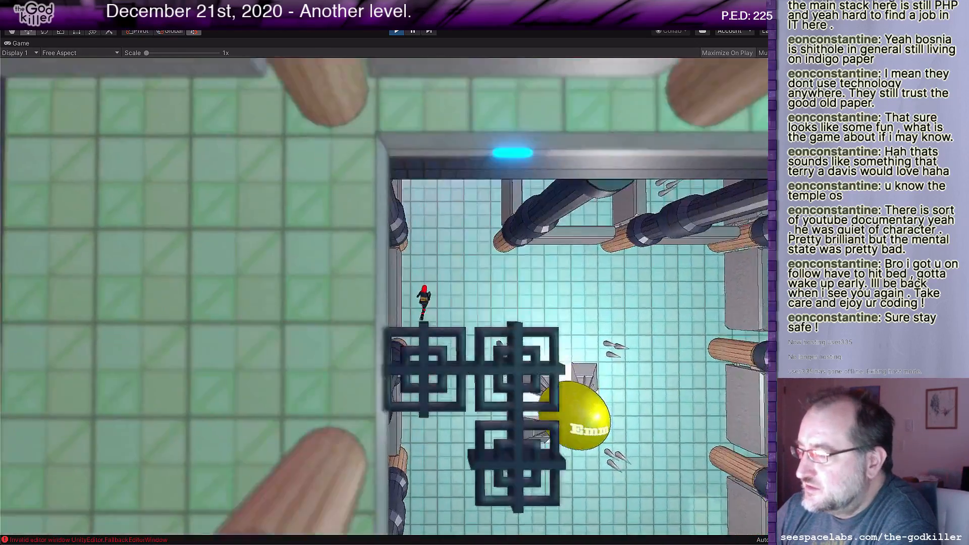
# Step: Walk the character out of the central room, along the north corridor and through the narrow passage to the second Emm sphere
pyautogui.press('Up')
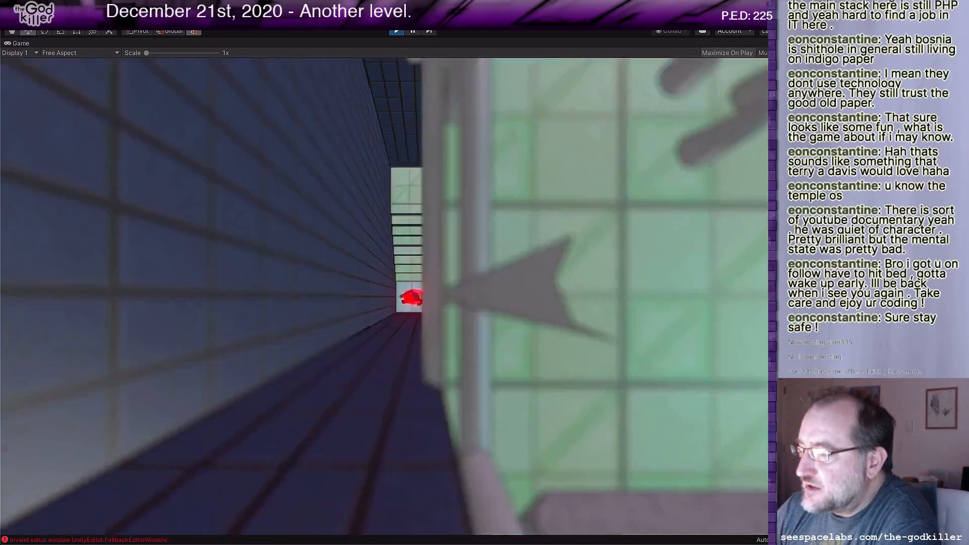
pyautogui.press('d')
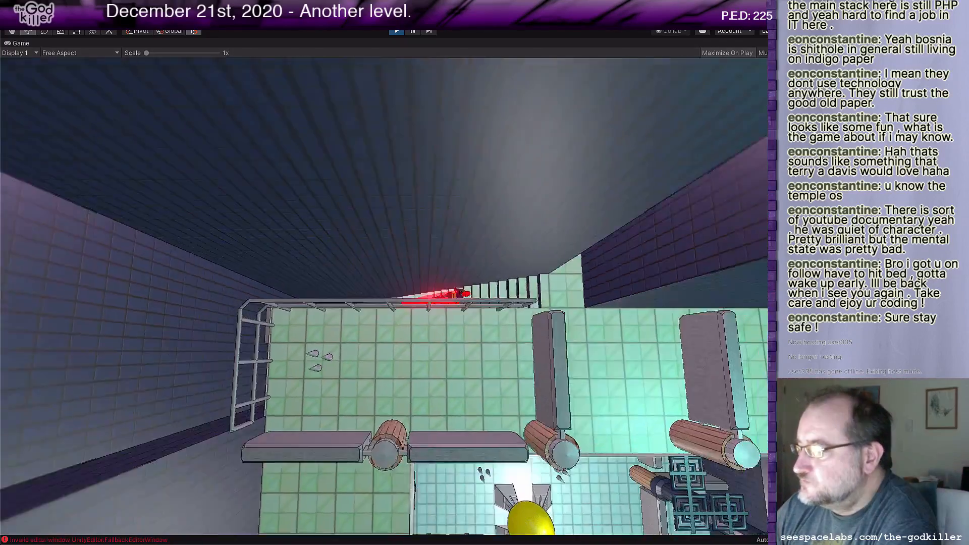
pyautogui.press('w')
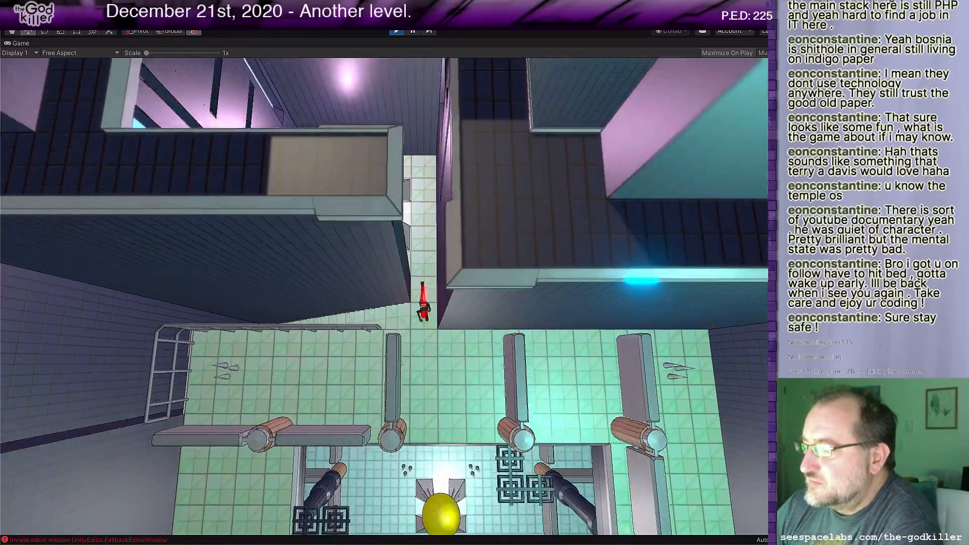
pyautogui.press('space')
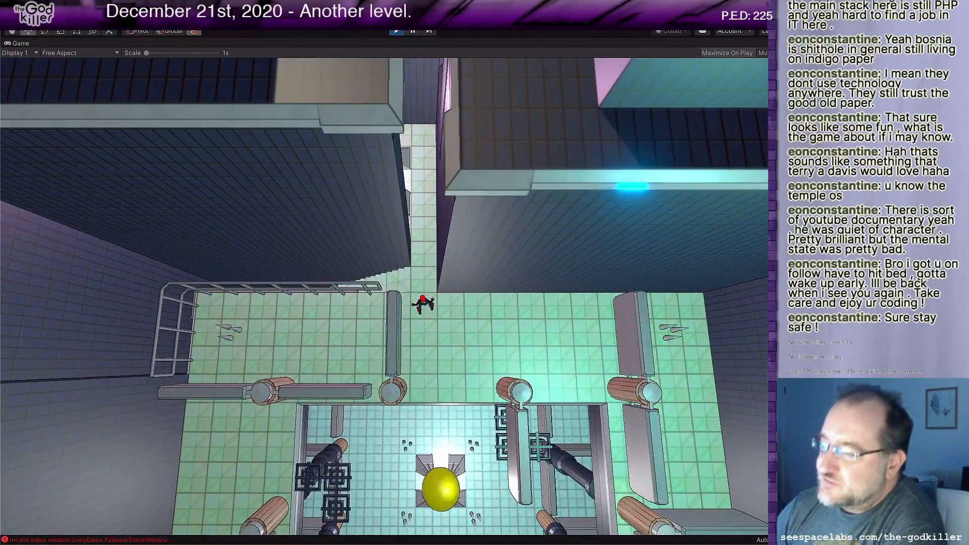
pyautogui.press('w')
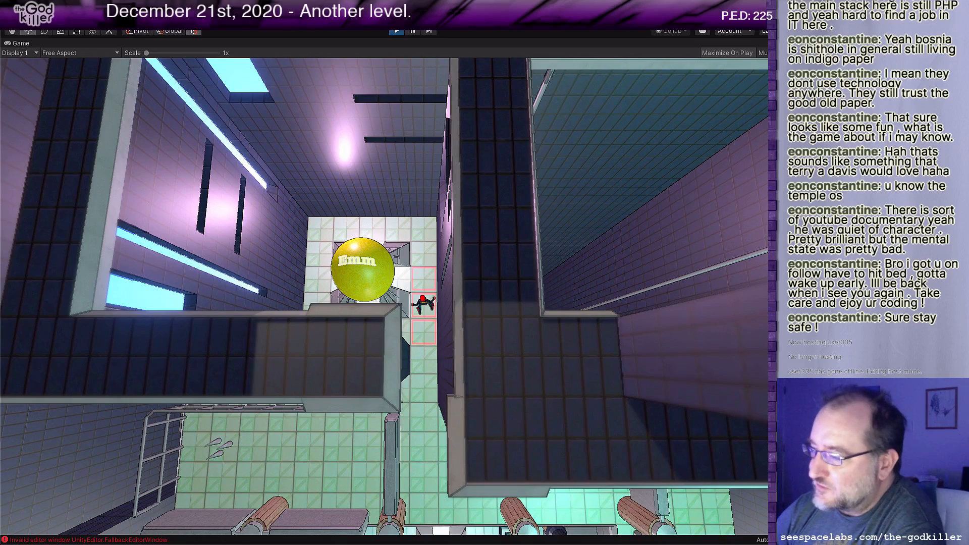
# Step: Return the character to the green-tiled hall and test moving around the floor beside the middle north pillars
pyautogui.press('s')
pyautogui.press('d')
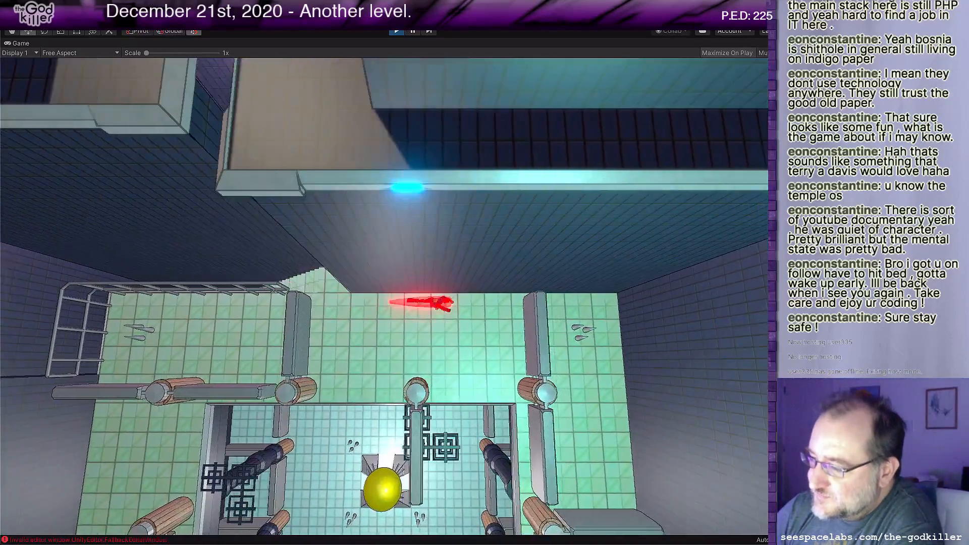
pyautogui.press('s')
pyautogui.press('s')
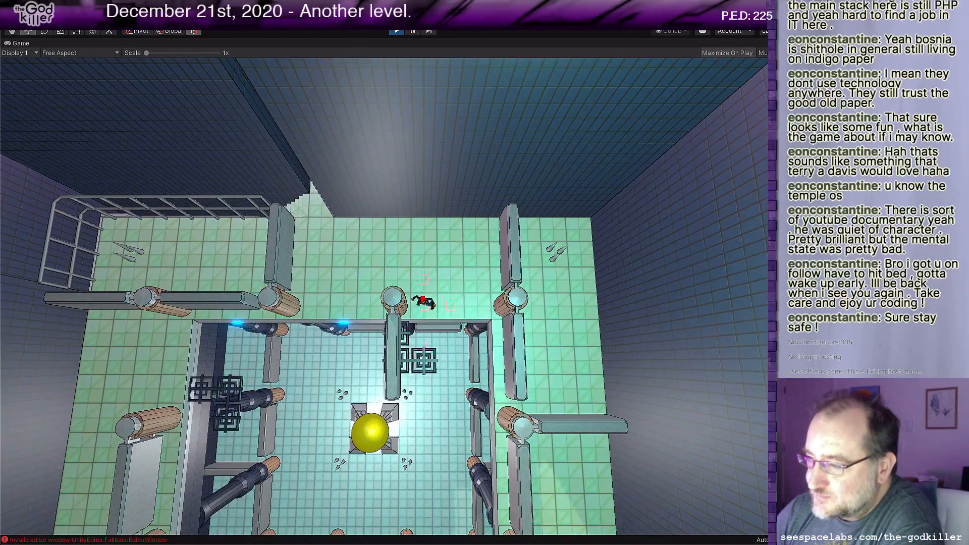
pyautogui.press('a')
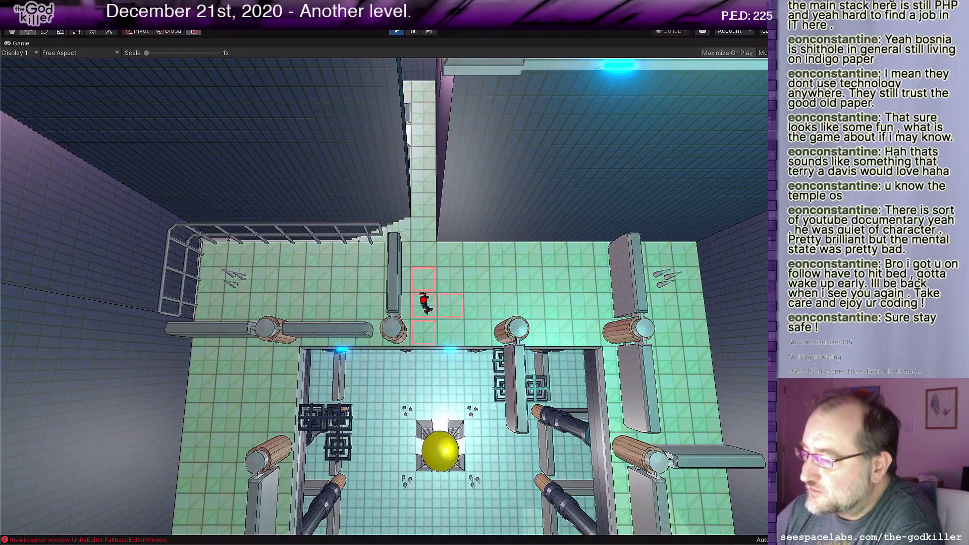
pyautogui.press('d')
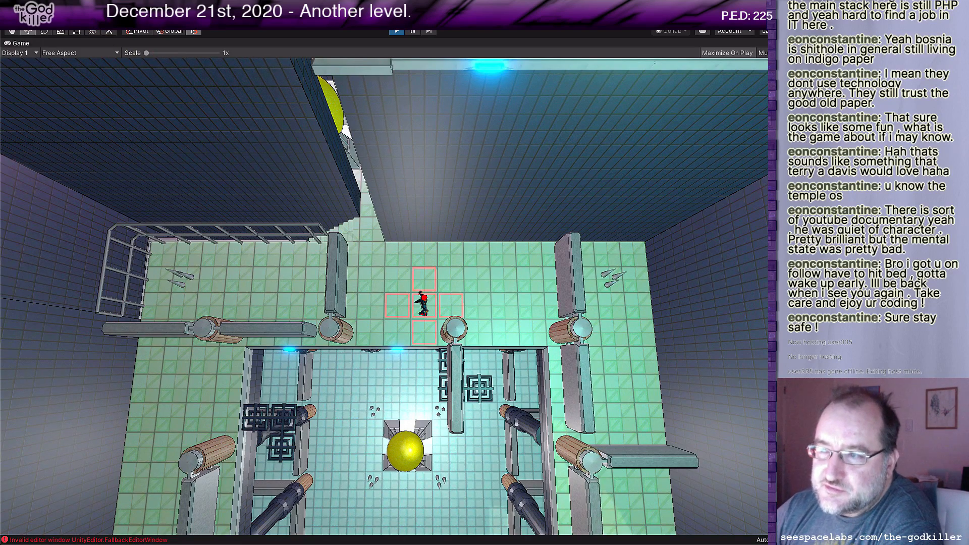
# Step: Stop the playtest, look over the BotheringMe.txt notes in Rider and return to the Unity editor
pyautogui.hotkey('ctrl', 'p')
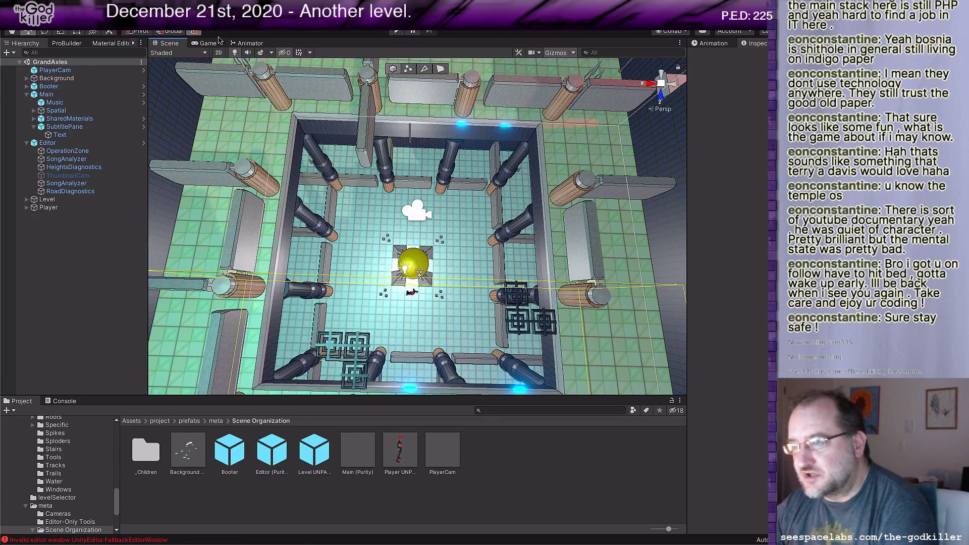
pyautogui.press('super+Tab')
pyautogui.press('super+Tab')
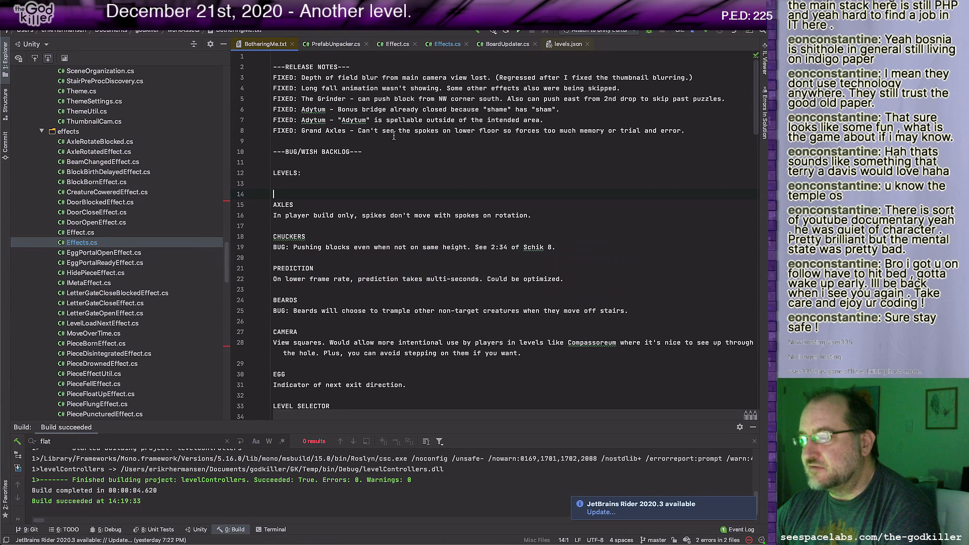
pyautogui.press('super+Tab')
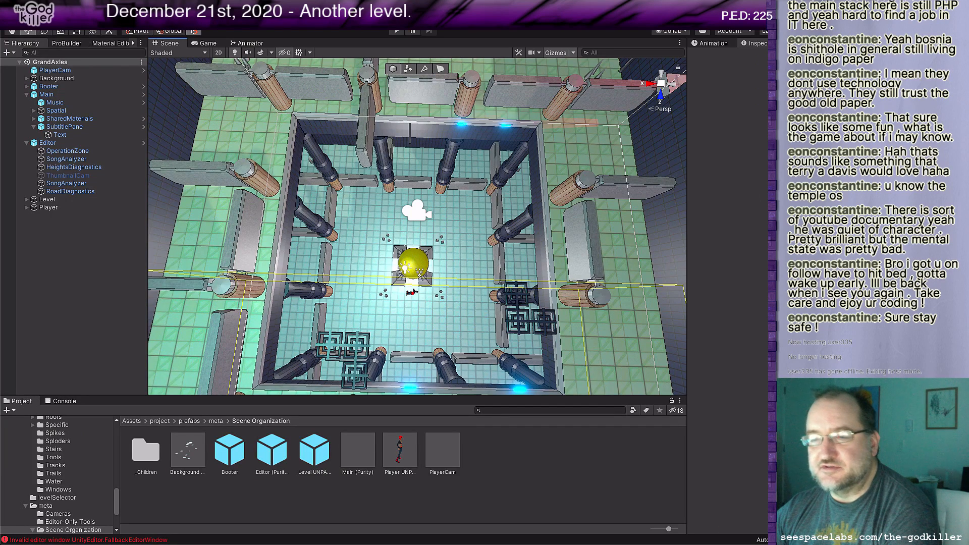
# Step: Open the Adytum.unity scene from the scenes folder inside Assets/project
pyautogui.click(57, 6)
pyautogui.click(95, 31)
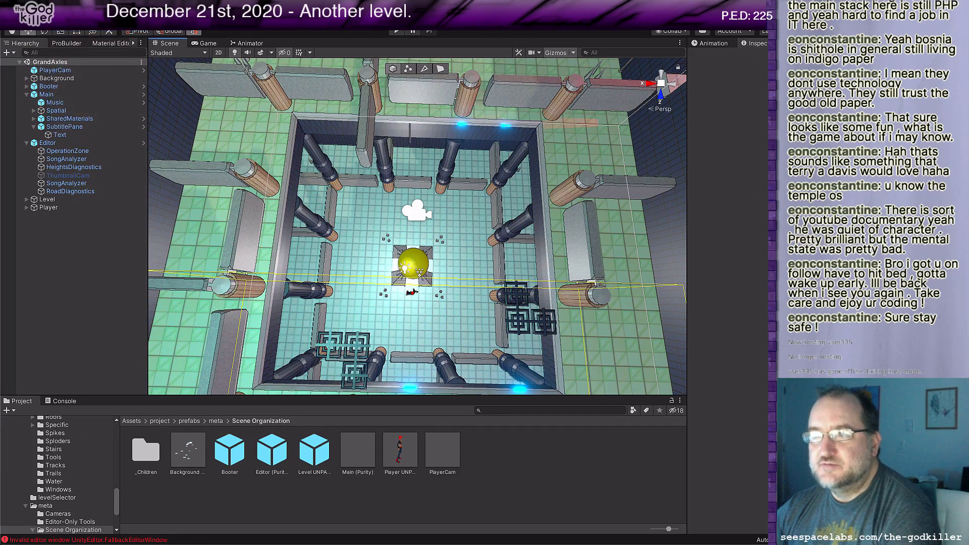
pyautogui.scroll(-5, 628, 235)
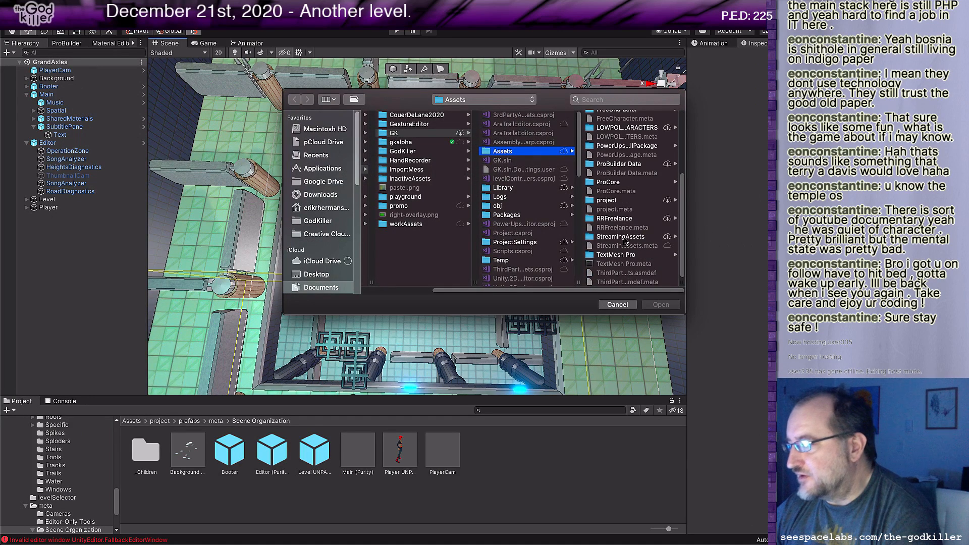
pyautogui.click(631, 202)
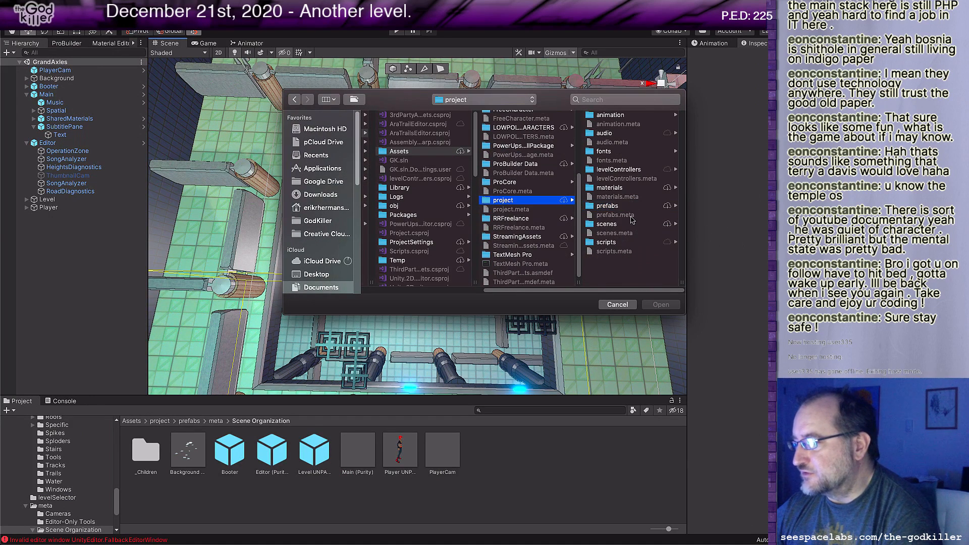
pyautogui.click(633, 225)
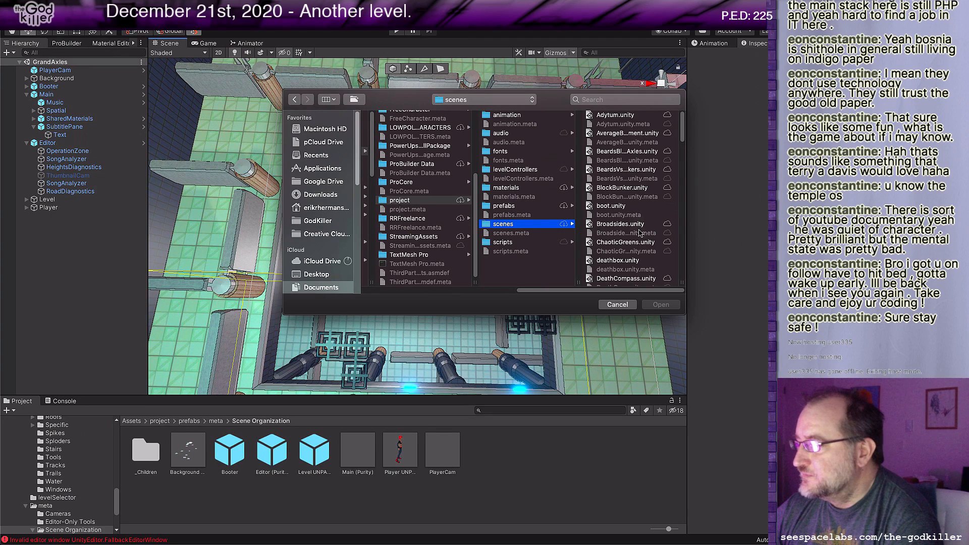
pyautogui.click(632, 116)
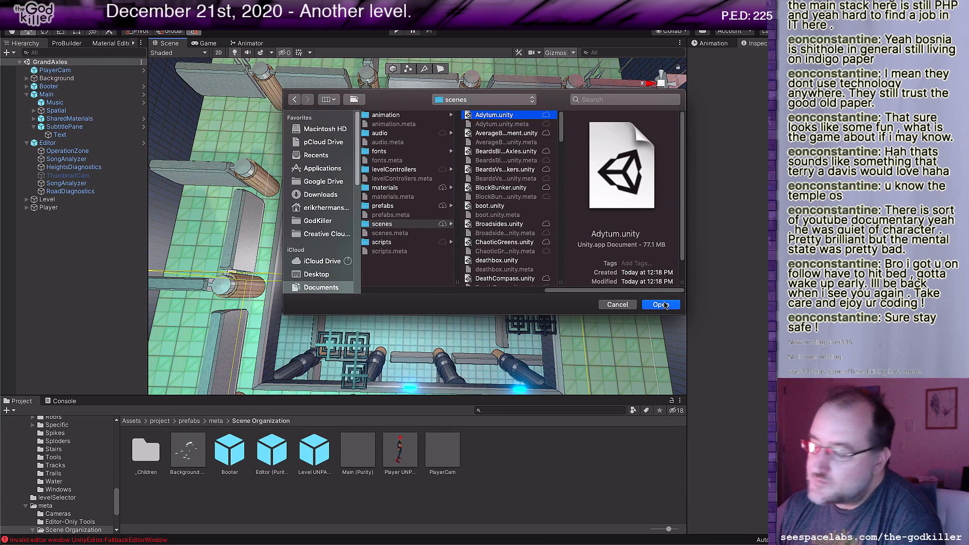
pyautogui.click(664, 305)
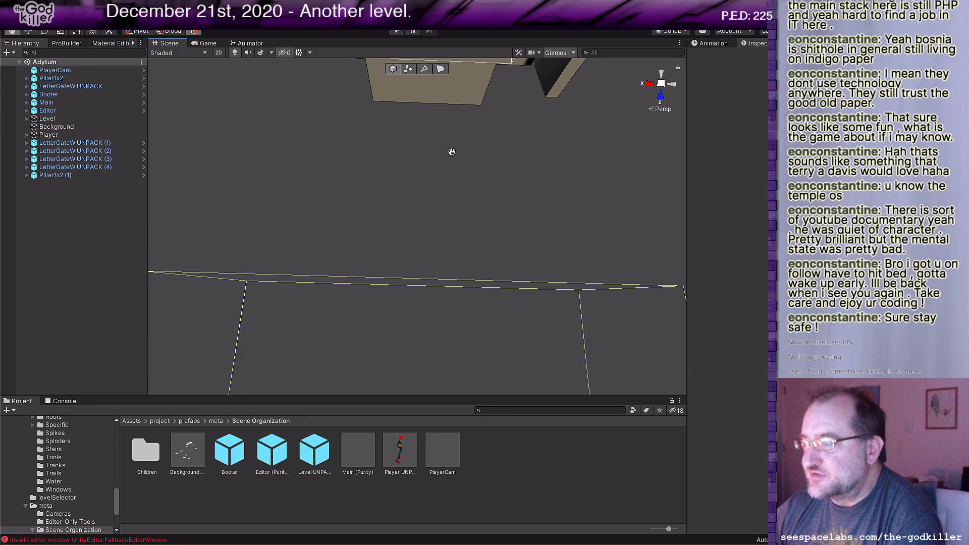
# Step: Look over the Adytum level geometry in the scene view and start a playtest of it
pyautogui.scroll(-1, 451, 186)
pyautogui.moveTo(457, 174); pyautogui.dragTo(442, 303, button='middle')
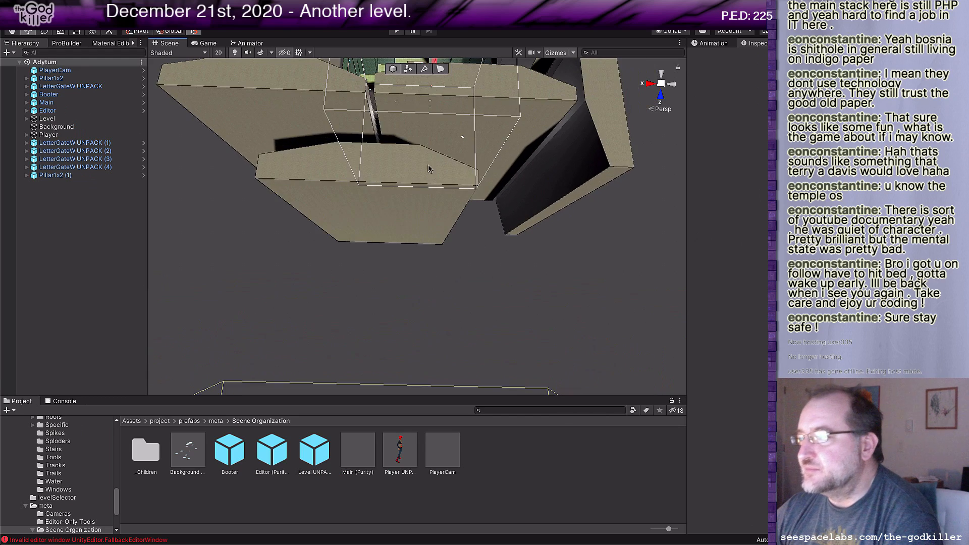
pyautogui.moveTo(443, 201); pyautogui.dragTo(452, 273, button='middle')
pyautogui.scroll(3, 448, 246)
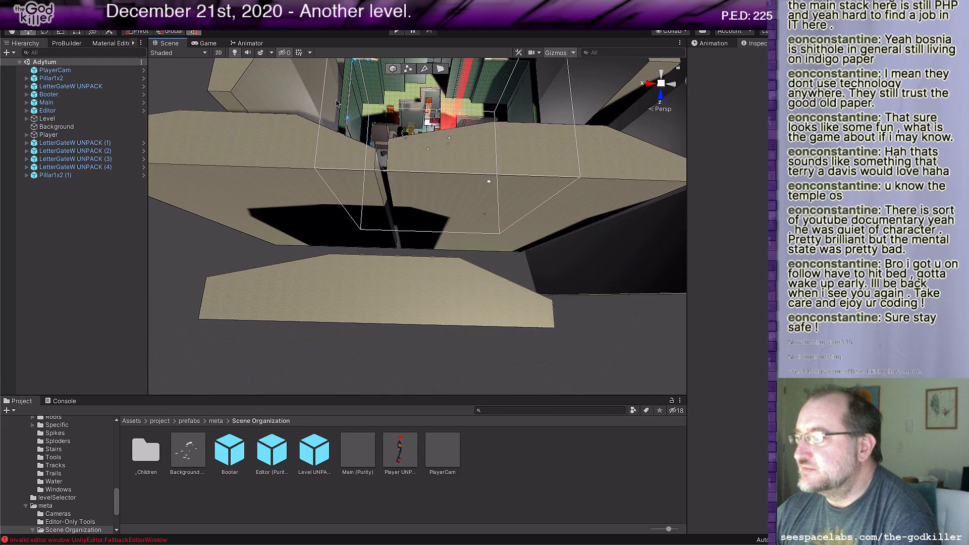
pyautogui.click(397, 31)
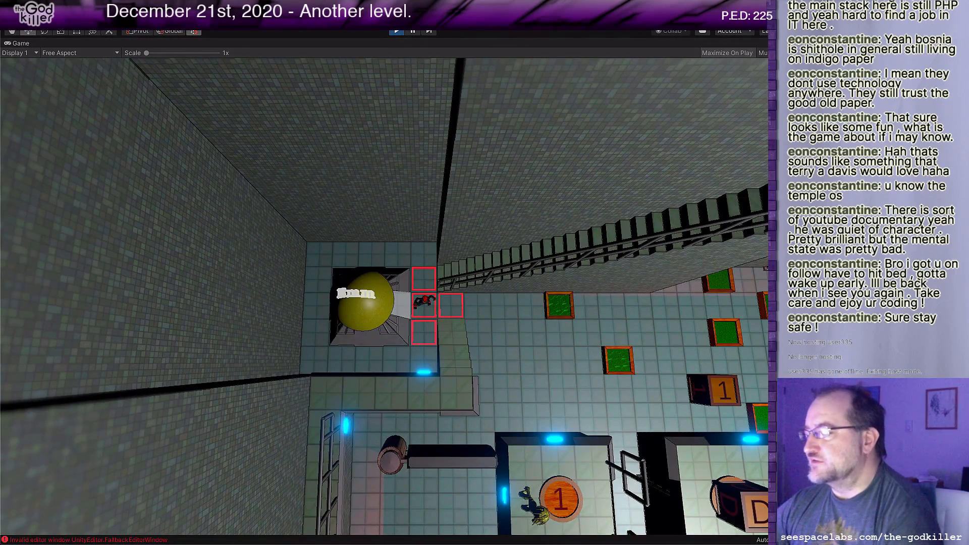
# Step: Walk the character away from the yellow sphere and south along the corridor between the west coin platform and the letter blocks
pyautogui.press('d')
pyautogui.press('d')
pyautogui.press('d')
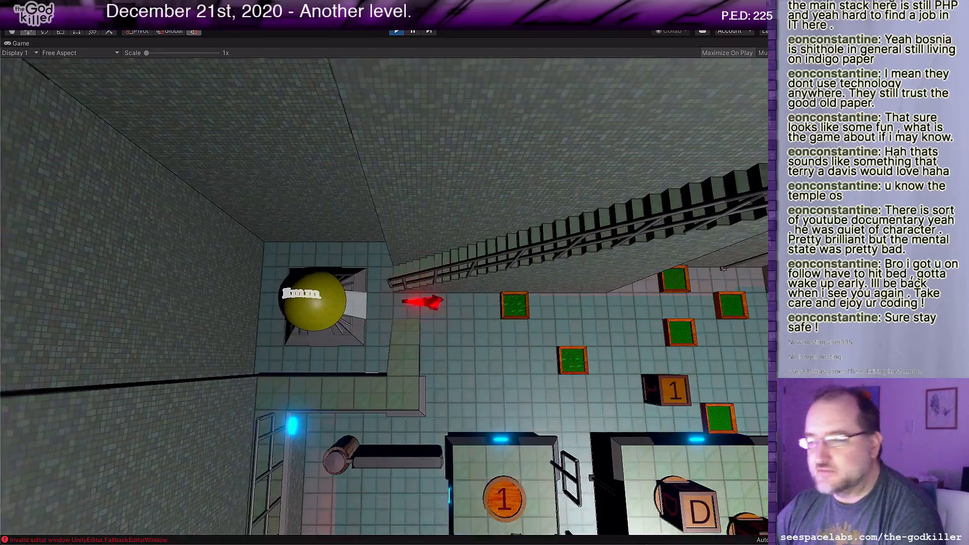
pyautogui.press('s')
pyautogui.press('s')
pyautogui.press('s')
pyautogui.press('d')
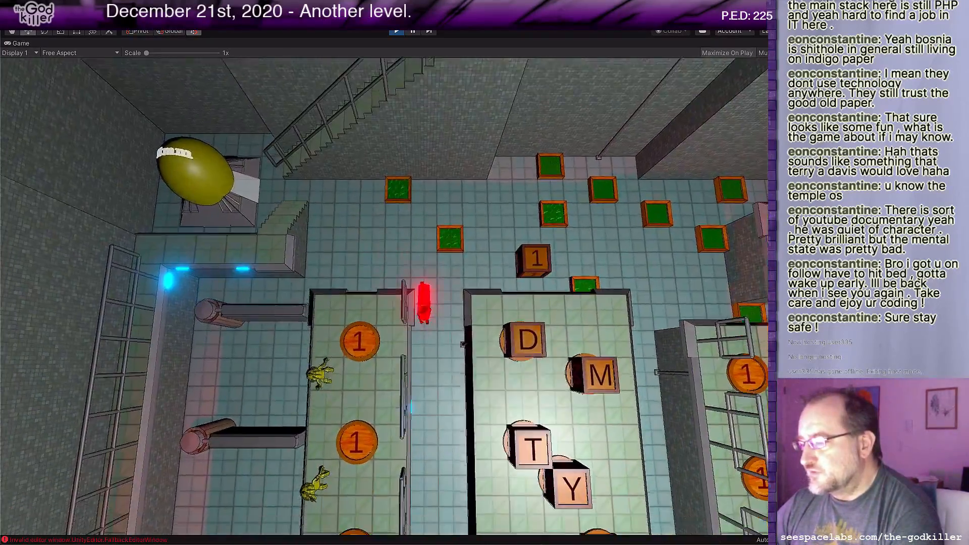
pyautogui.press('d')
pyautogui.press('s')
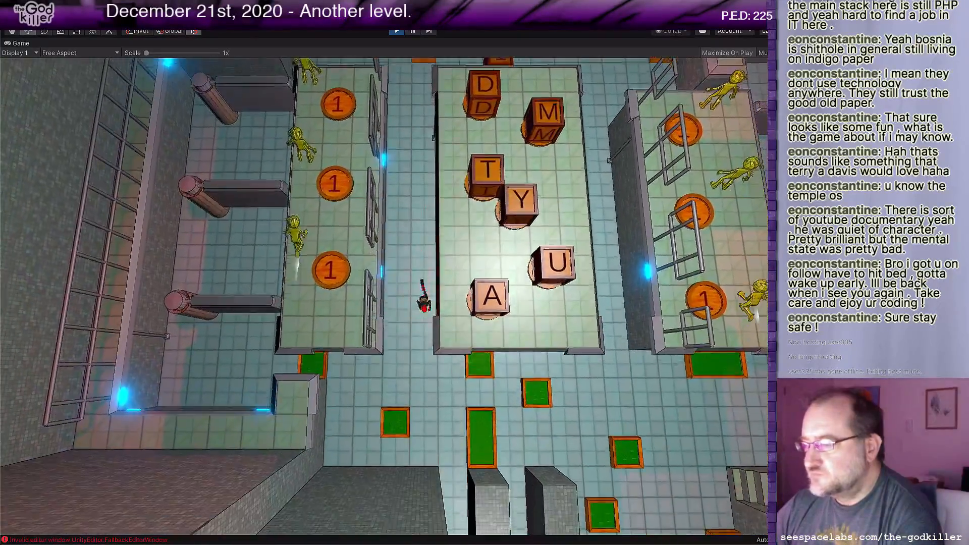
# Step: Move the character back and forth in the west corridor, then bring it back north to the yellow sphere
pyautogui.press('w')
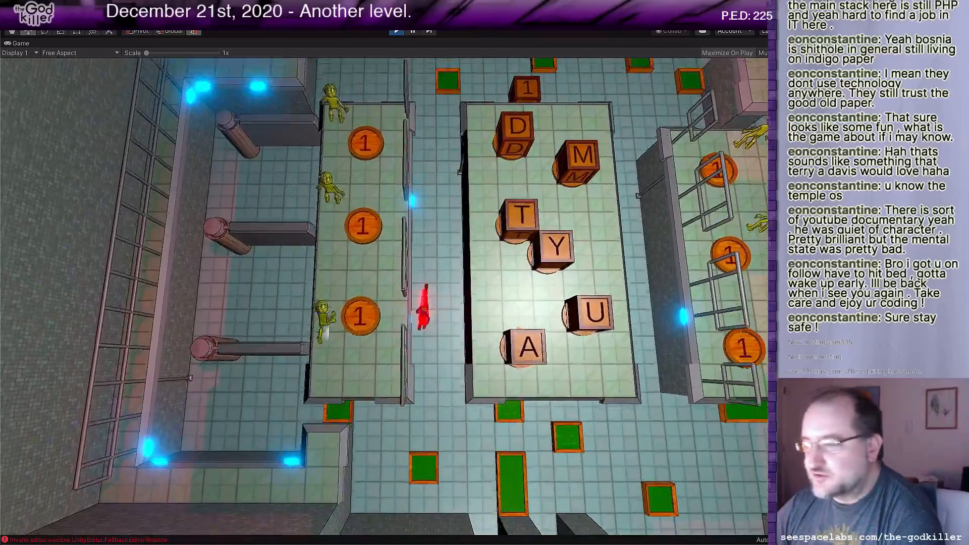
pyautogui.press('s')
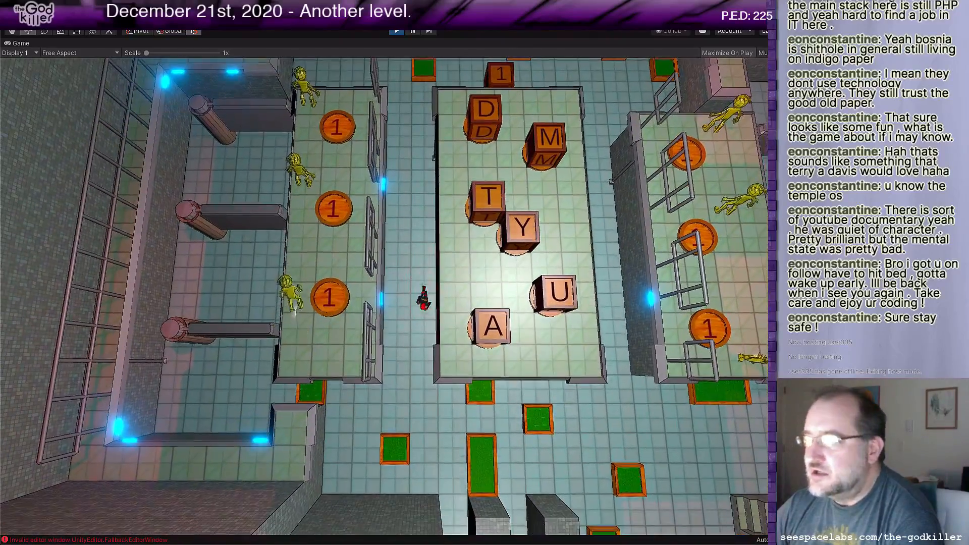
pyautogui.press('a')
pyautogui.press('s')
pyautogui.press('w')
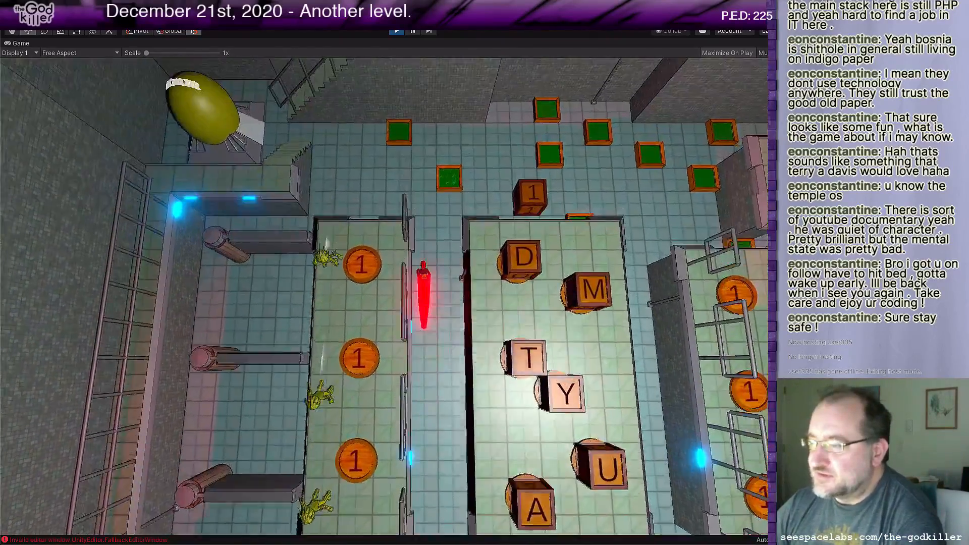
pyautogui.press('a')
pyautogui.press('w')
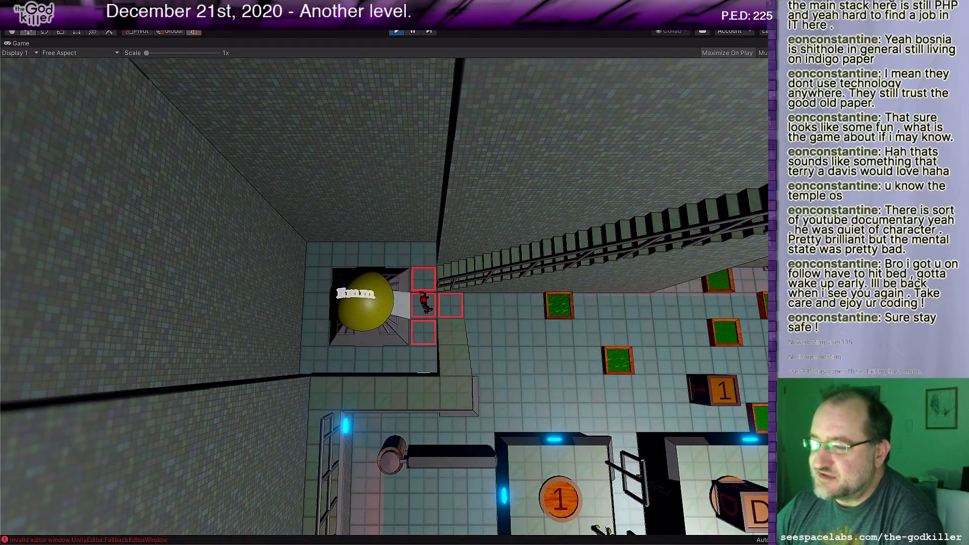
# Step: Take the character through the west corridor and across the north floor to the north edge of the east coin platform
pyautogui.press('s')
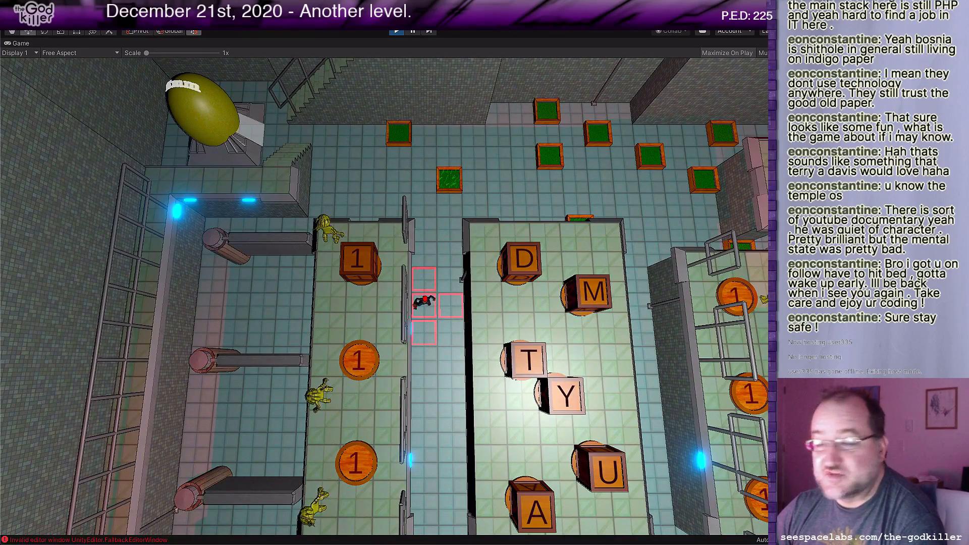
pyautogui.press('w')
pyautogui.press('s')
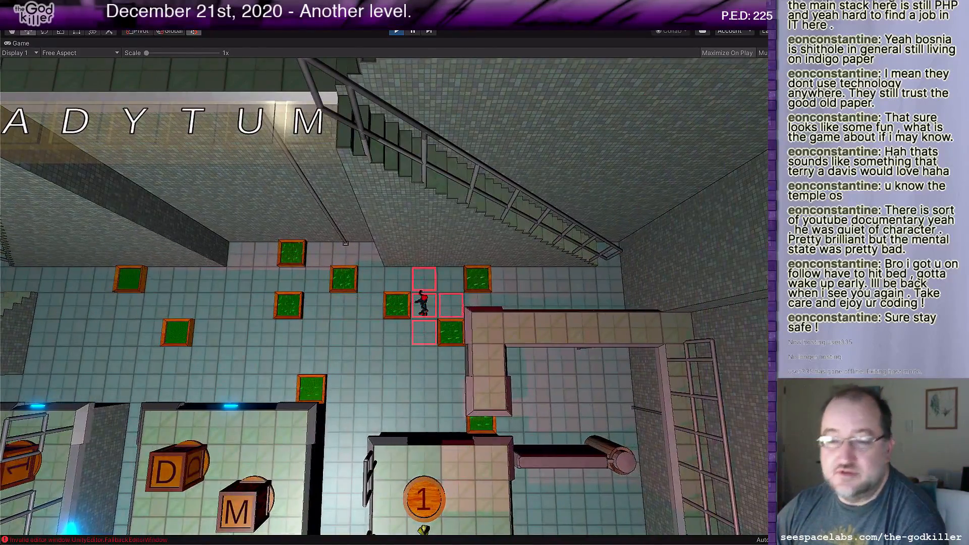
pyautogui.press('s')
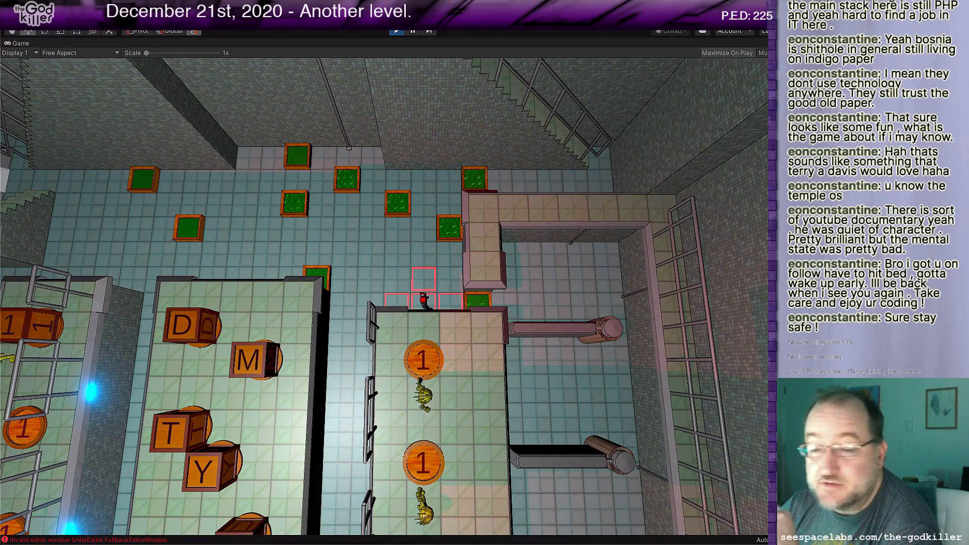
# Step: Walk the character south along the corridor between the letter blocks and the east coin platform to the open southern floor
pyautogui.press('a')
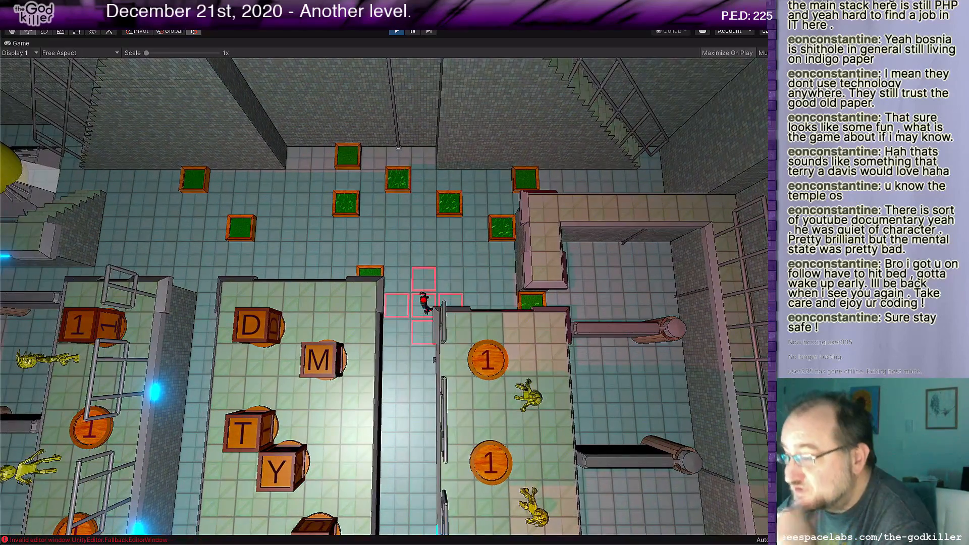
pyautogui.press('s')
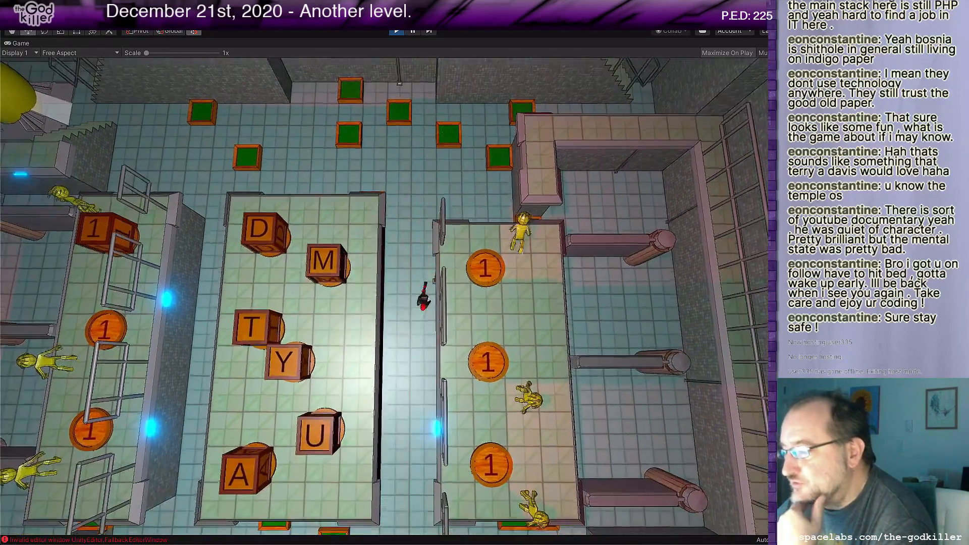
pyautogui.press('s')
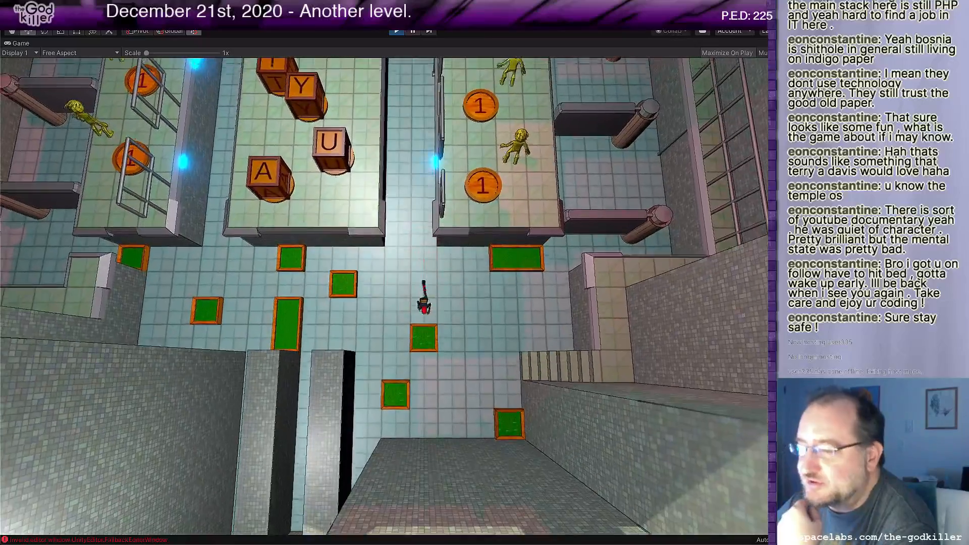
# Step: Walk the character east past the green tiles and up the steps onto the southeast ledge, heading north
pyautogui.press('d')
pyautogui.press('s')
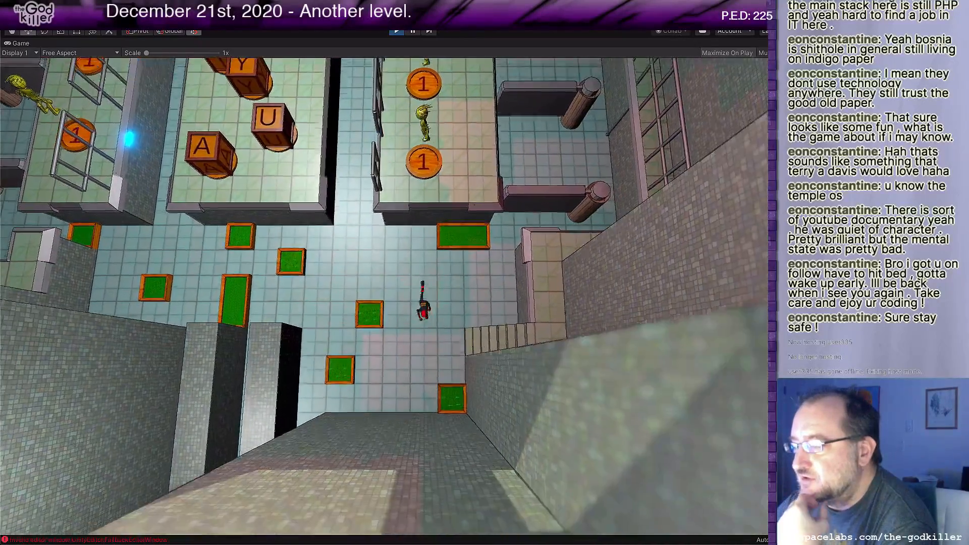
pyautogui.press('d')
# Step: Walk the character north along the railed east ledge, then bring it back to the ledge's south end
pyautogui.press('d')
pyautogui.press('w')
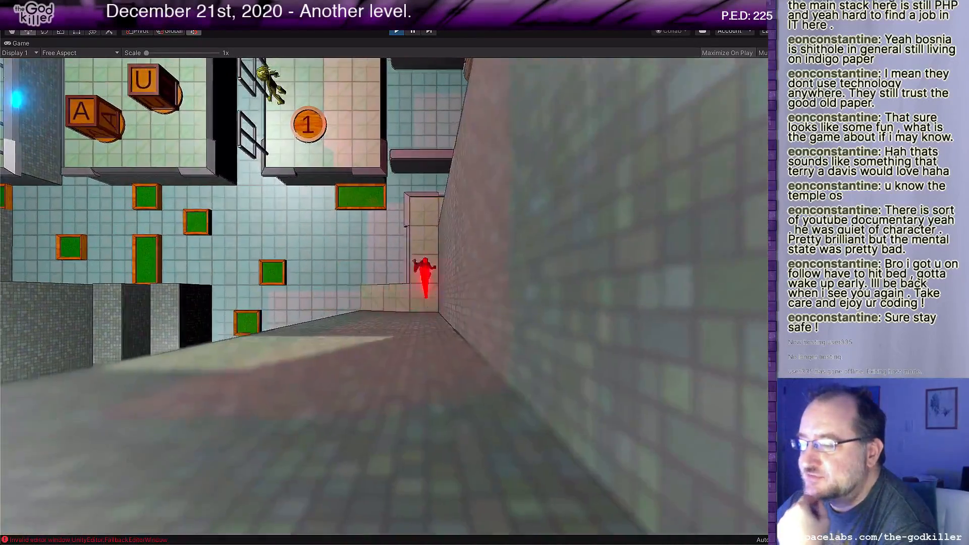
pyautogui.press('d')
pyautogui.press('w')
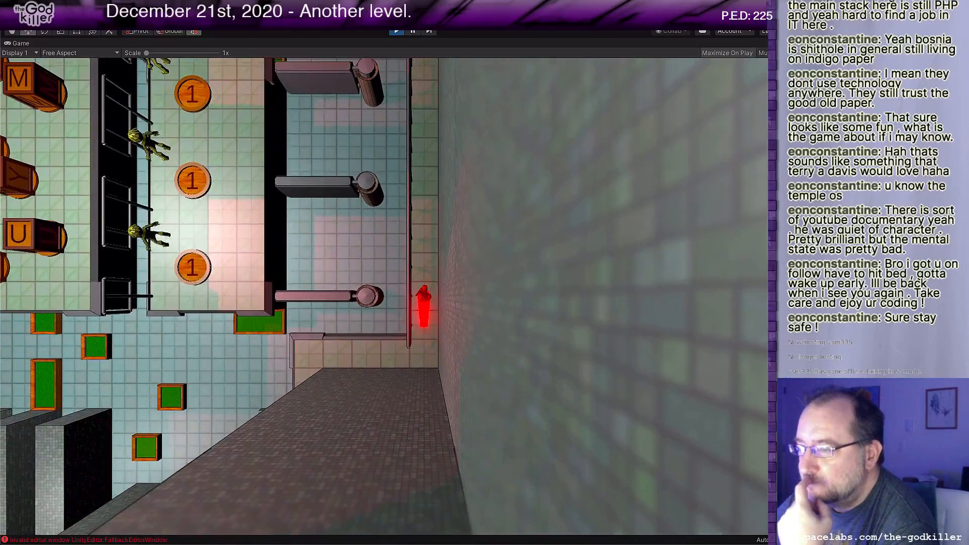
pyautogui.press('w')
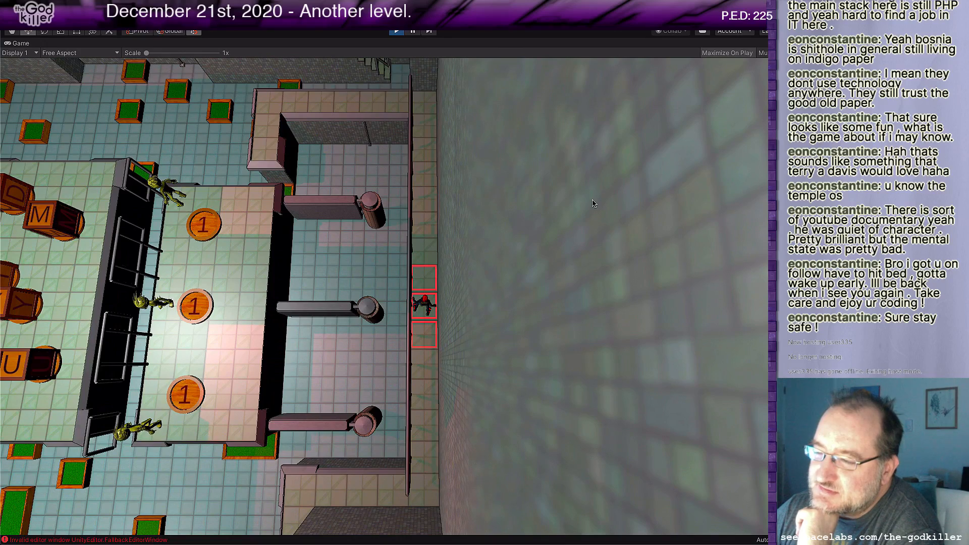
pyautogui.press('w')
pyautogui.press('w')
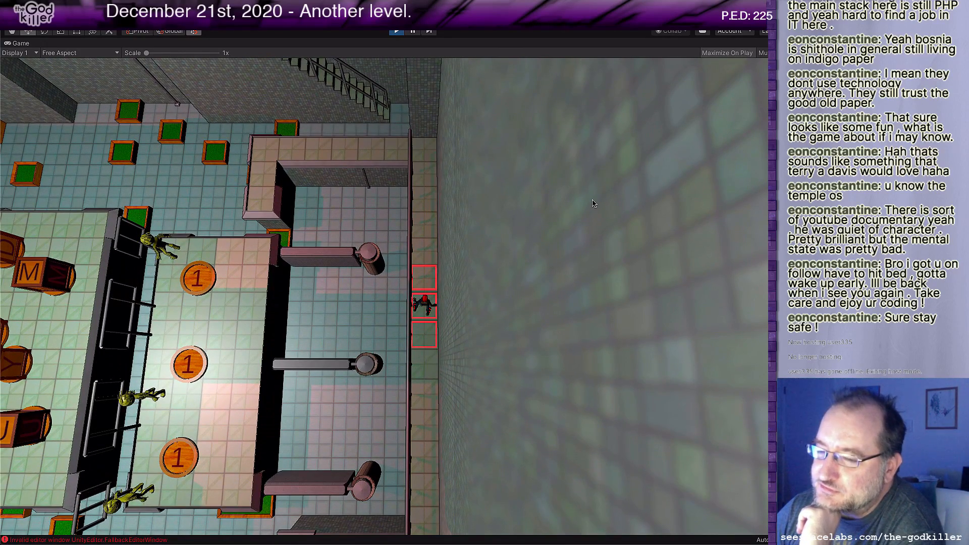
pyautogui.press('w')
pyautogui.press('w')
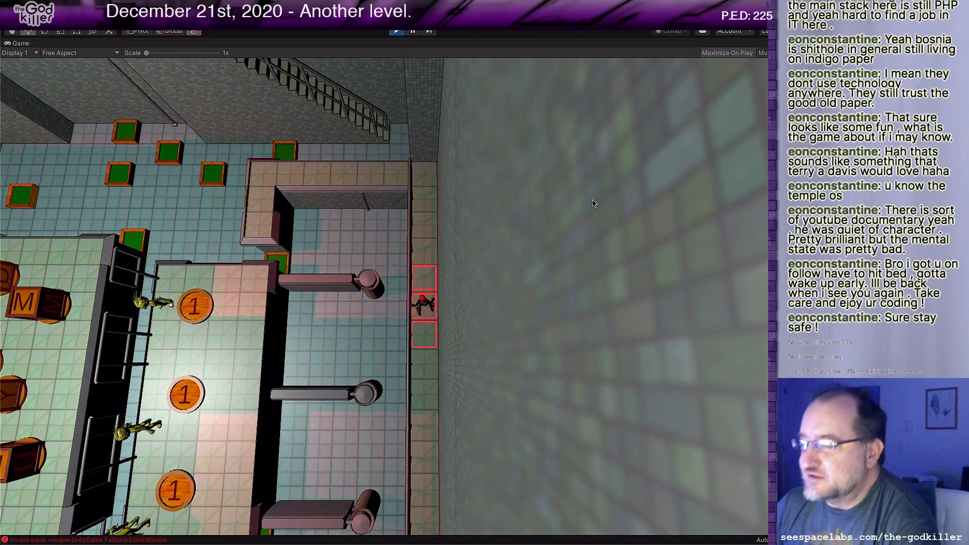
pyautogui.press('w')
pyautogui.press('w')
pyautogui.press('w')
pyautogui.press('w')
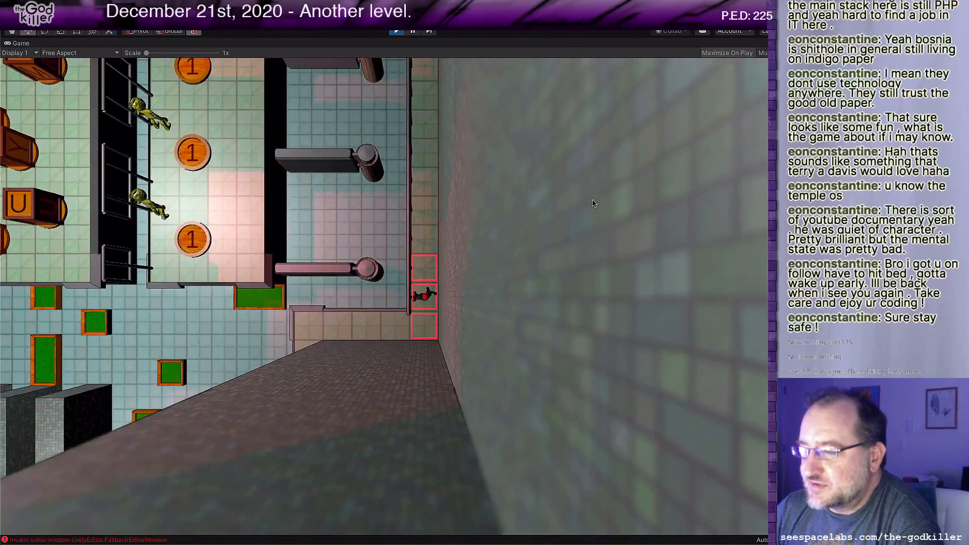
# Step: Bring the character west across the southern floor and up the west corridor, stopping against the letter platform near the D block
pyautogui.press('a')
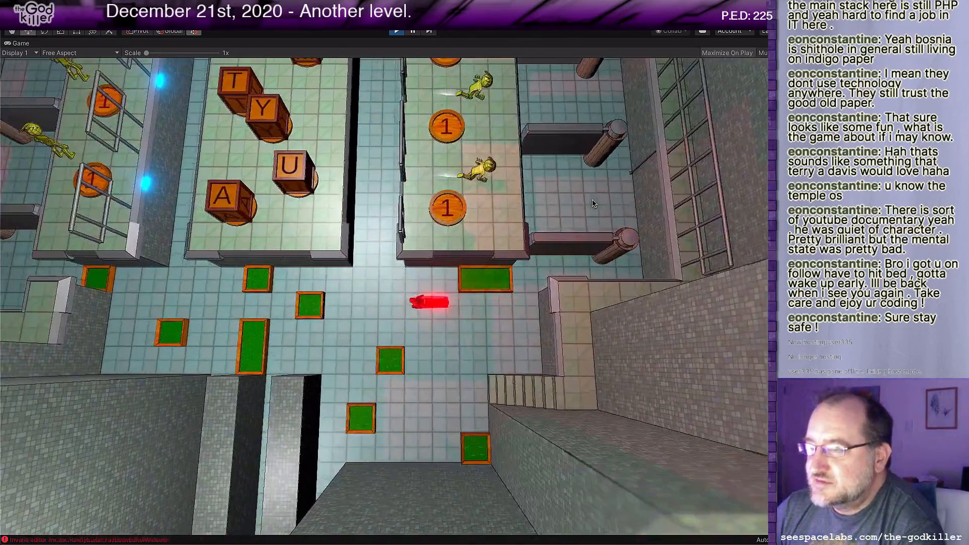
pyautogui.press('w')
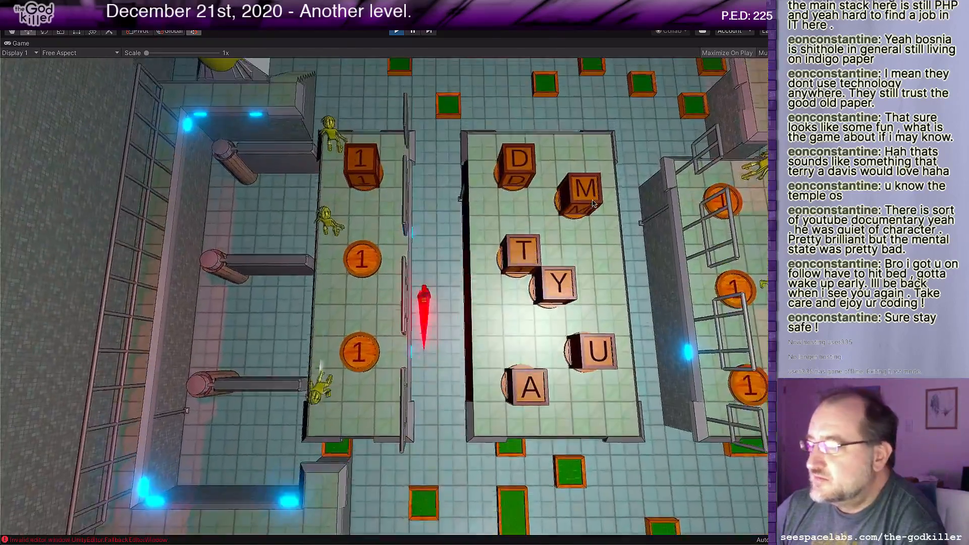
pyautogui.press('w')
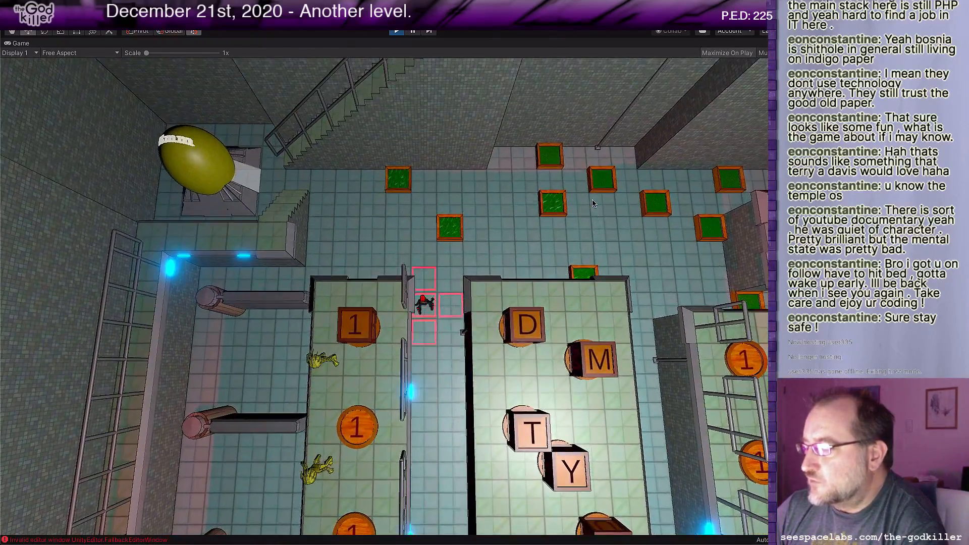
pyautogui.press('s')
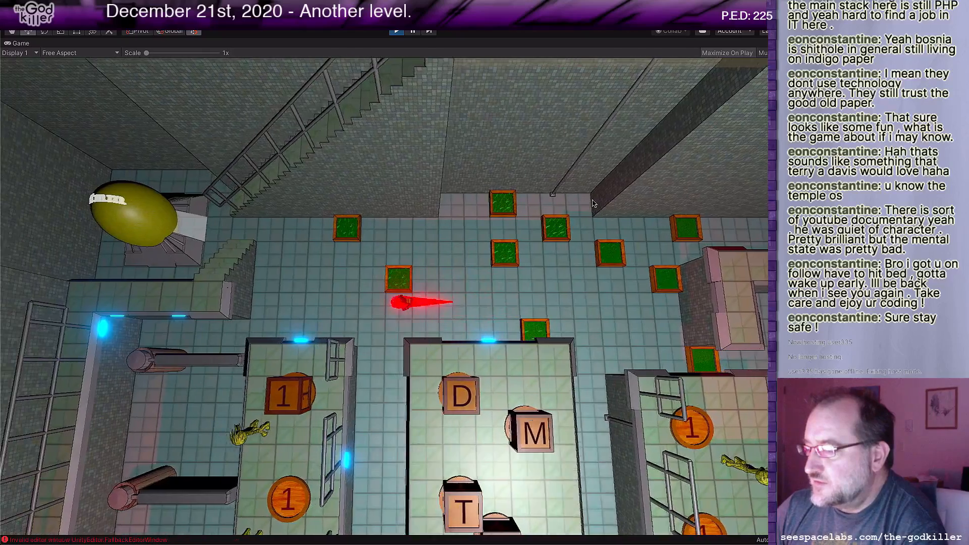
pyautogui.press('s')
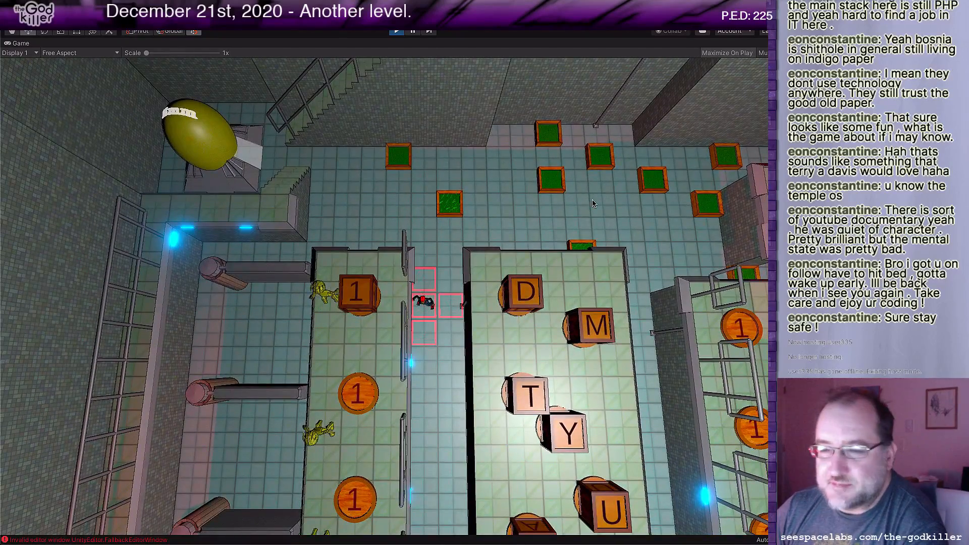
pyautogui.press('d')
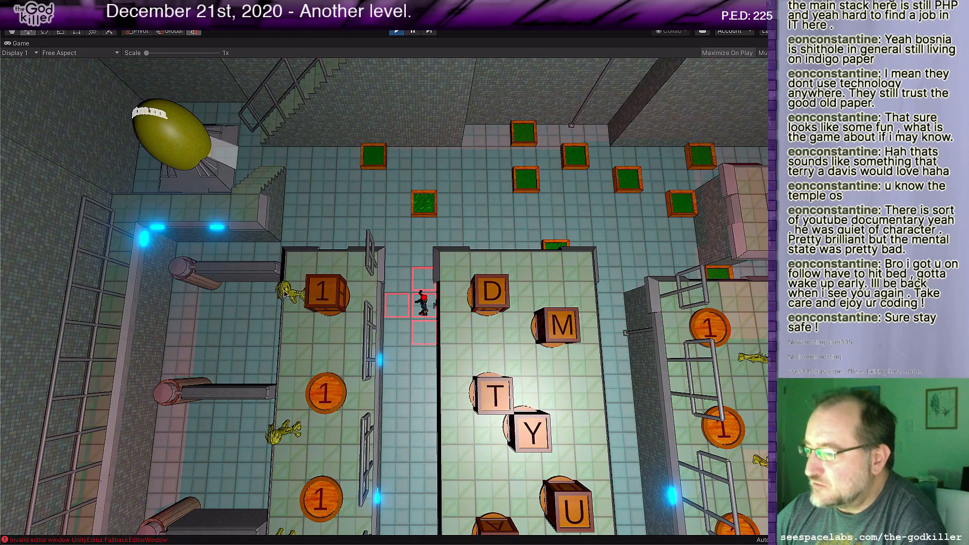
# Step: Walk the character south out of the west corridor, east across the southern floor, and north up the east ledge
pyautogui.press('Down')
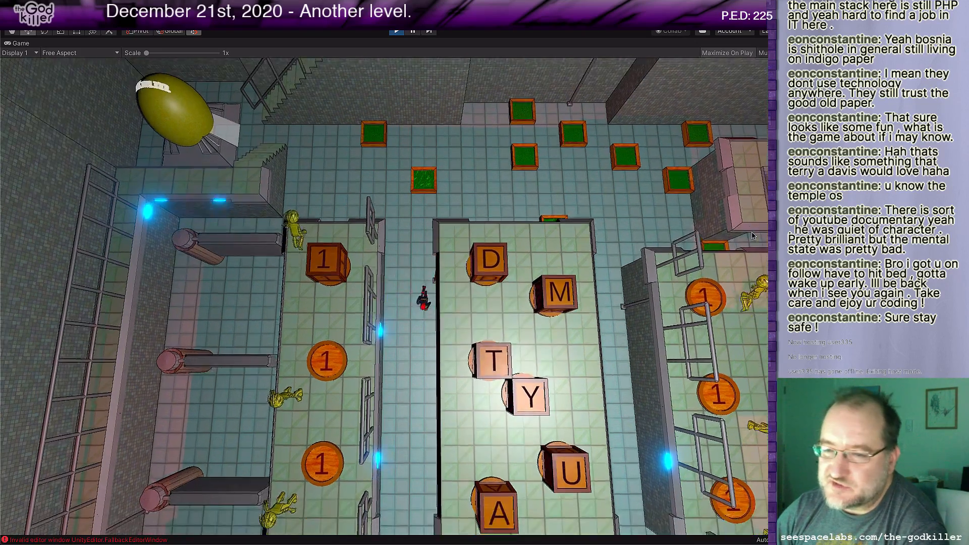
pyautogui.press('Down')
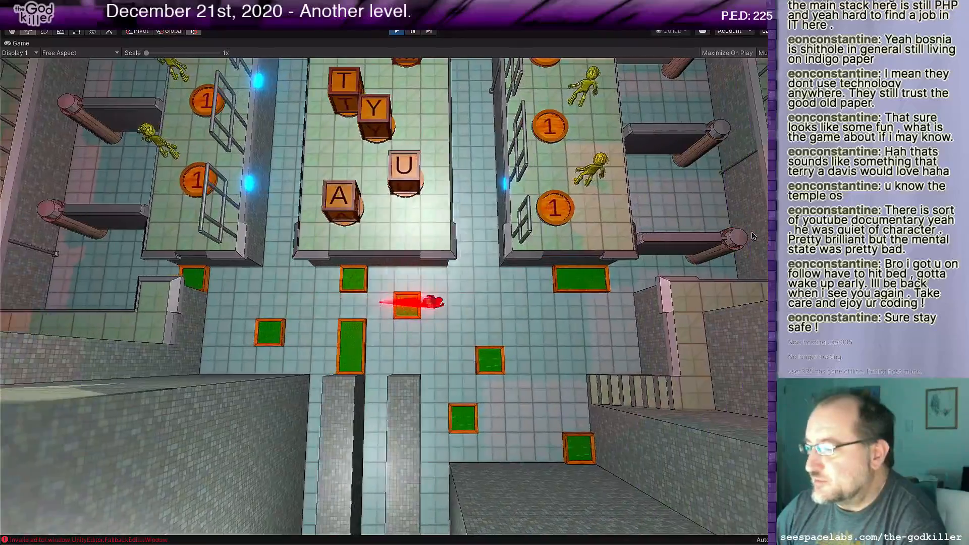
pyautogui.press('Down')
pyautogui.press('Right')
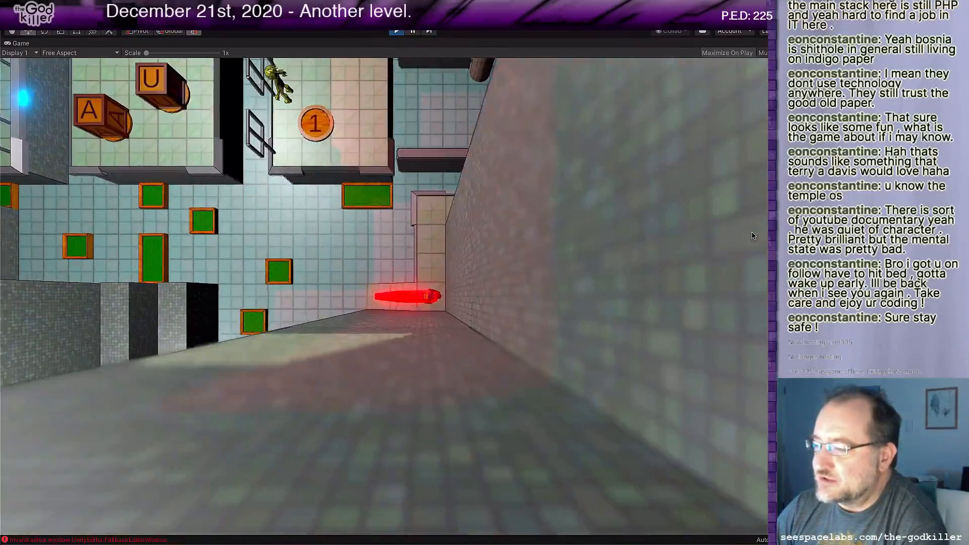
pyautogui.press('Up')
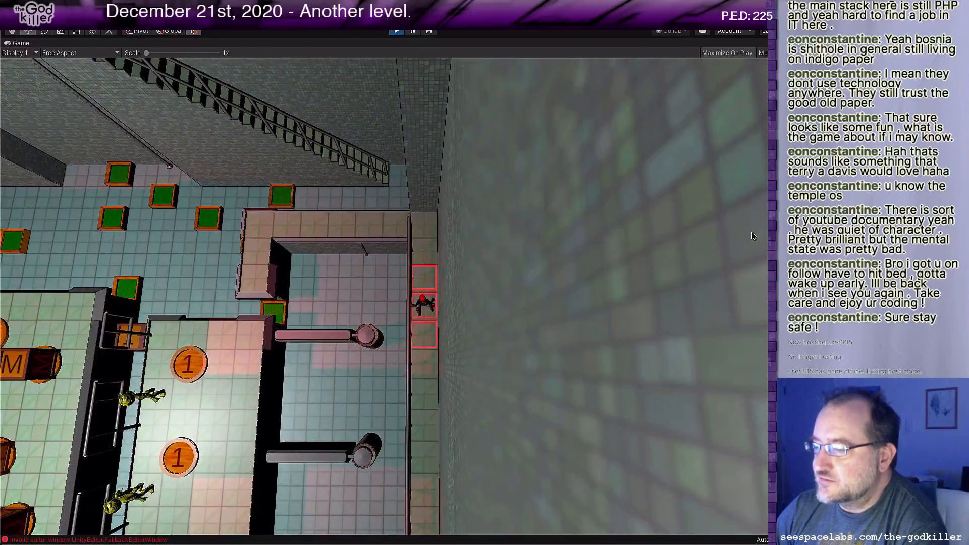
# Step: Take the character down from the east ledge across the north floor and stand it directly north of the 1 block
pyautogui.press('Up')
pyautogui.press('Left')
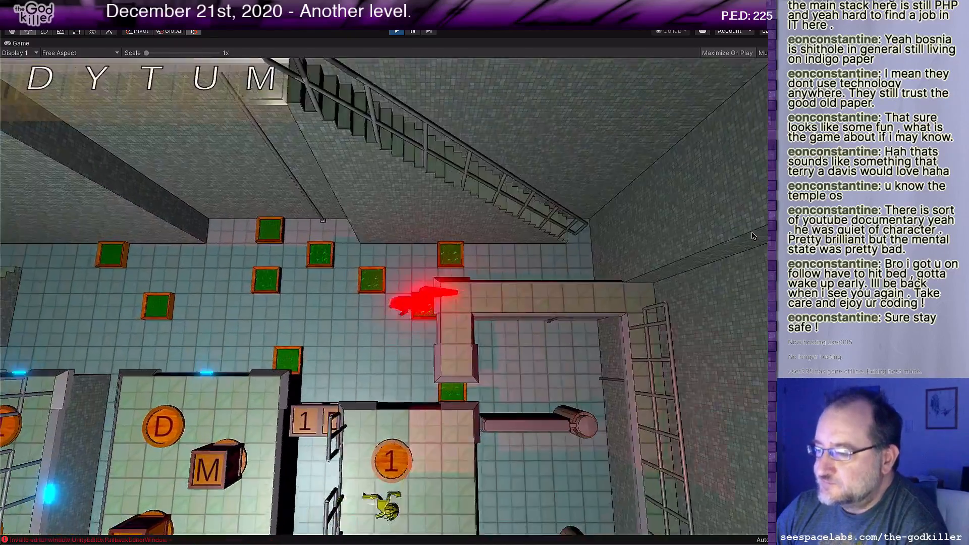
pyautogui.press('Down')
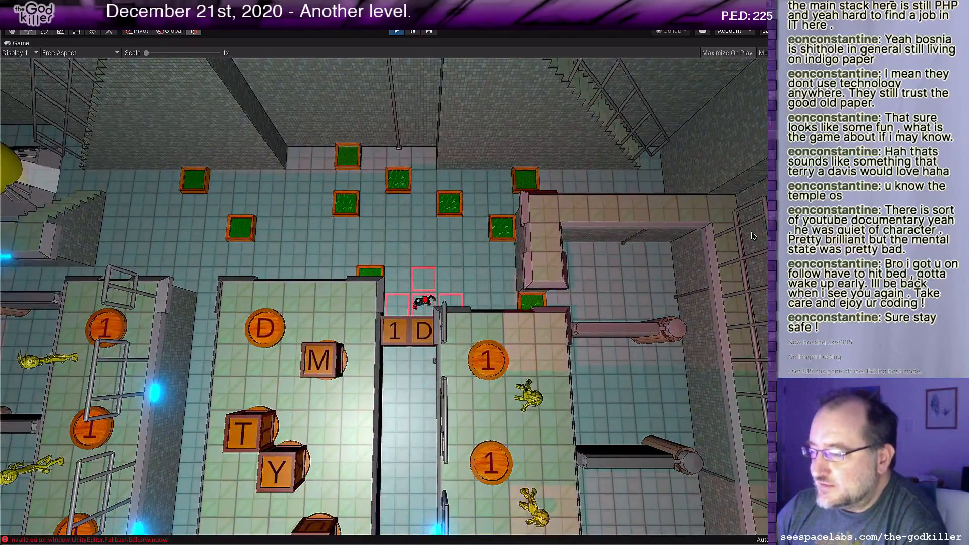
pyautogui.press('Left')
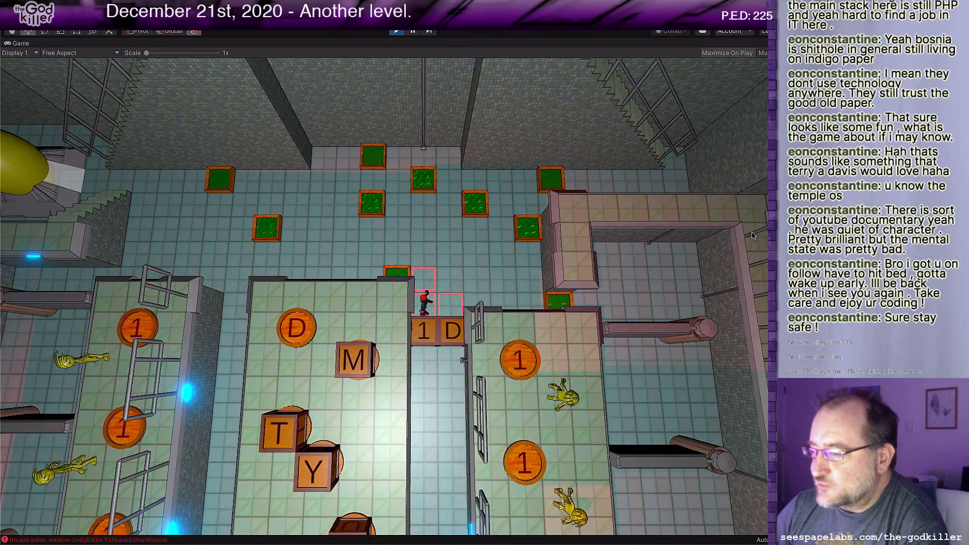
# Step: Push the 1 block south through the east corridor onto the green tile, then walk the character back north
pyautogui.press('Down')
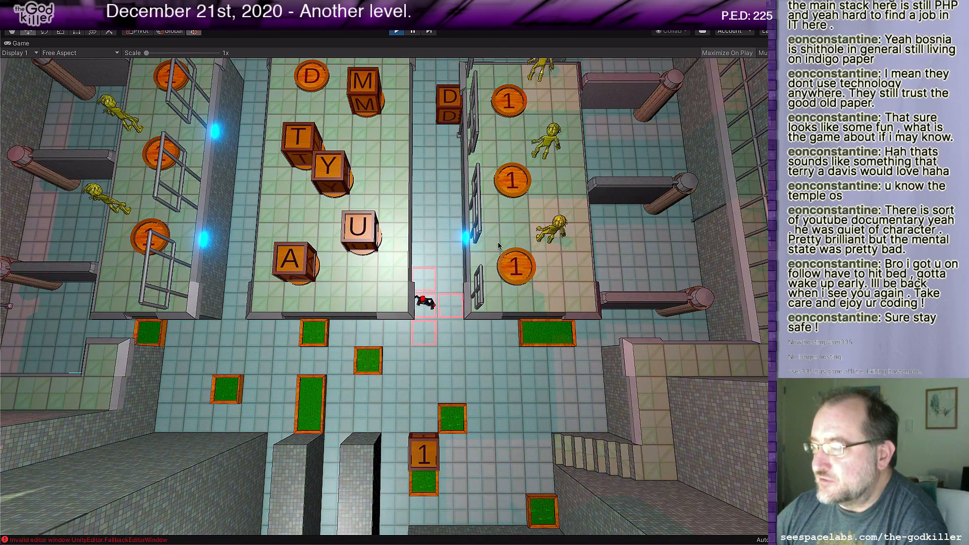
pyautogui.press('d')
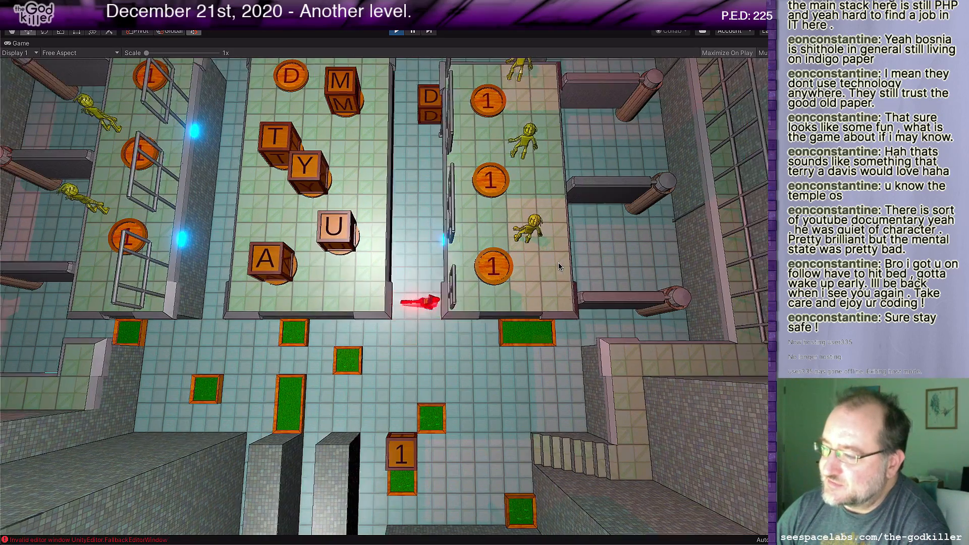
pyautogui.press('s')
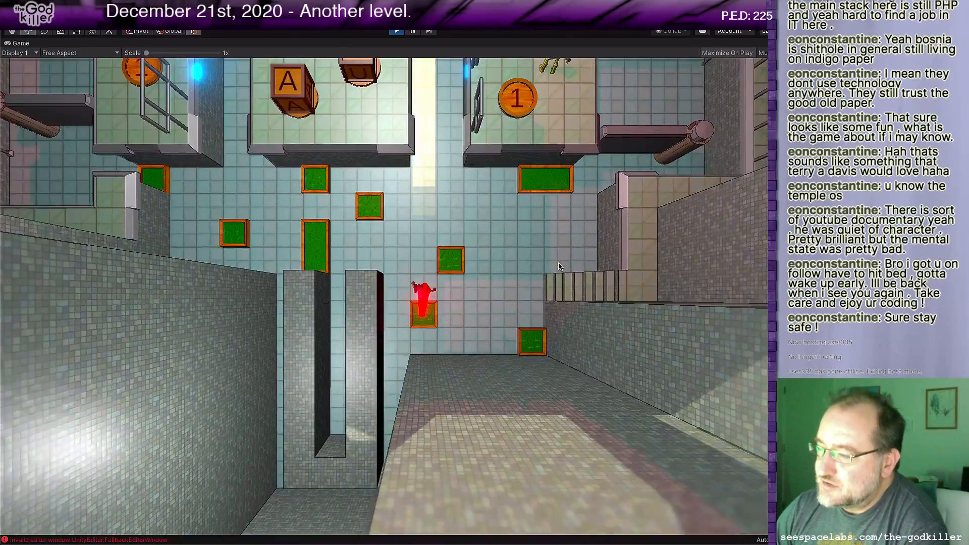
pyautogui.press('w')
pyautogui.press('w')
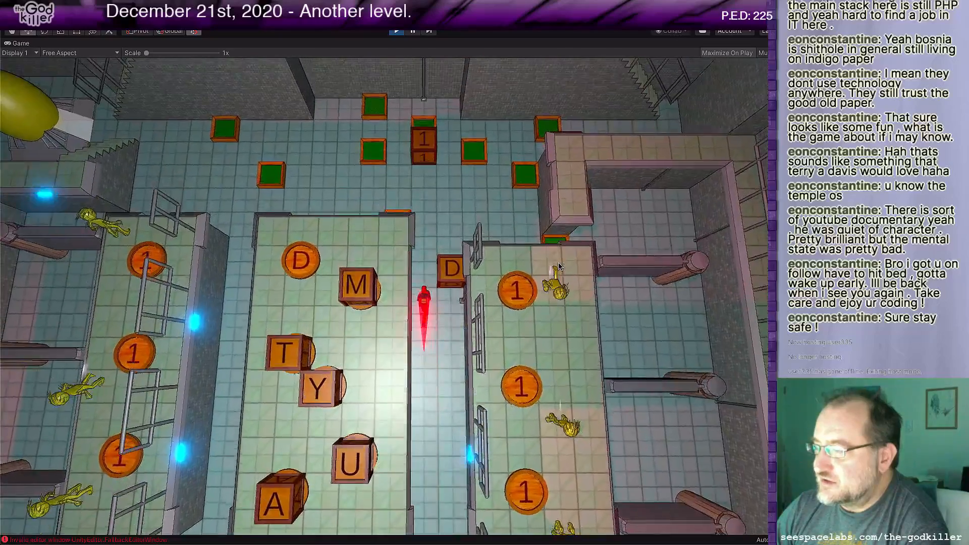
# Step: Push the 1 block east onto the neighbouring green tile to send it to the east platform's northernmost 1 coin
pyautogui.press('d')
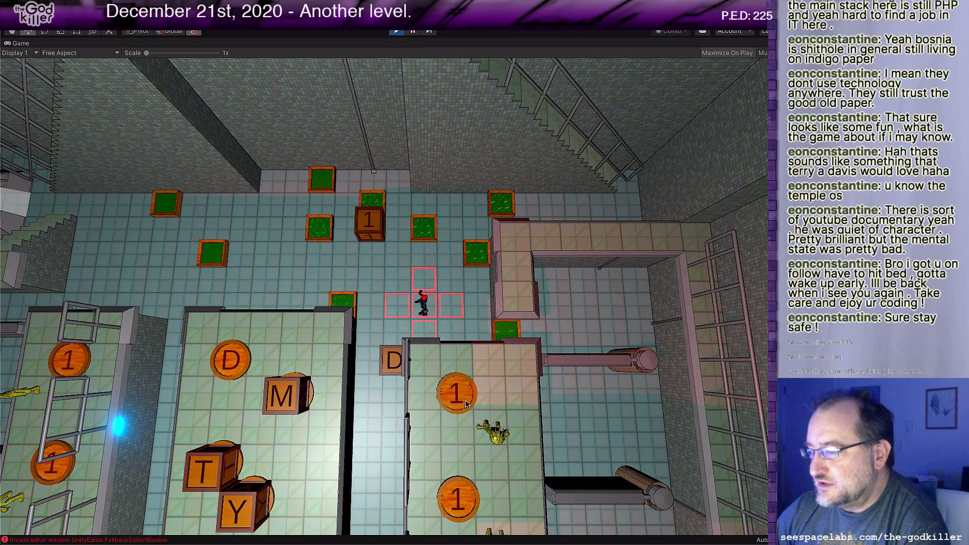
pyautogui.press('w')
pyautogui.press('a')
pyautogui.press('a')
pyautogui.press('a')
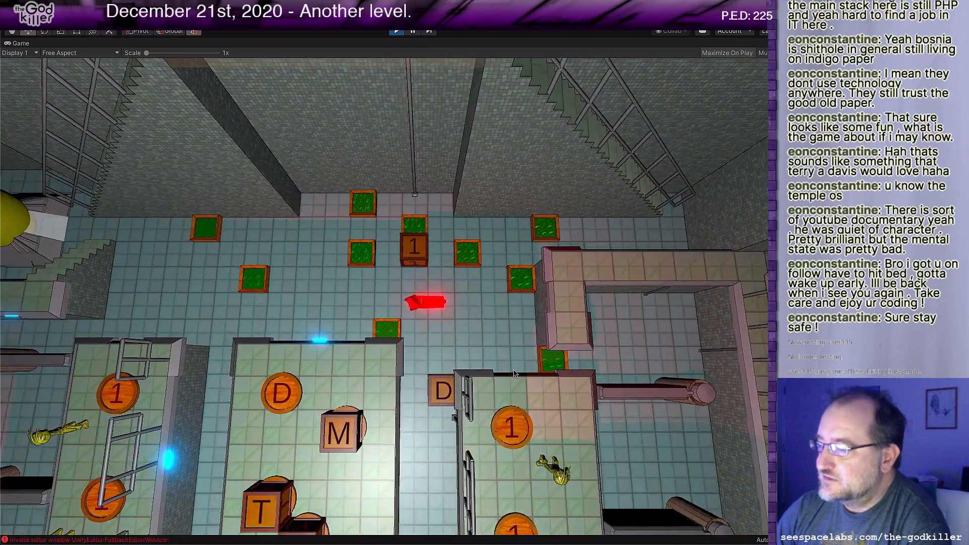
pyautogui.press('w')
pyautogui.press('d')
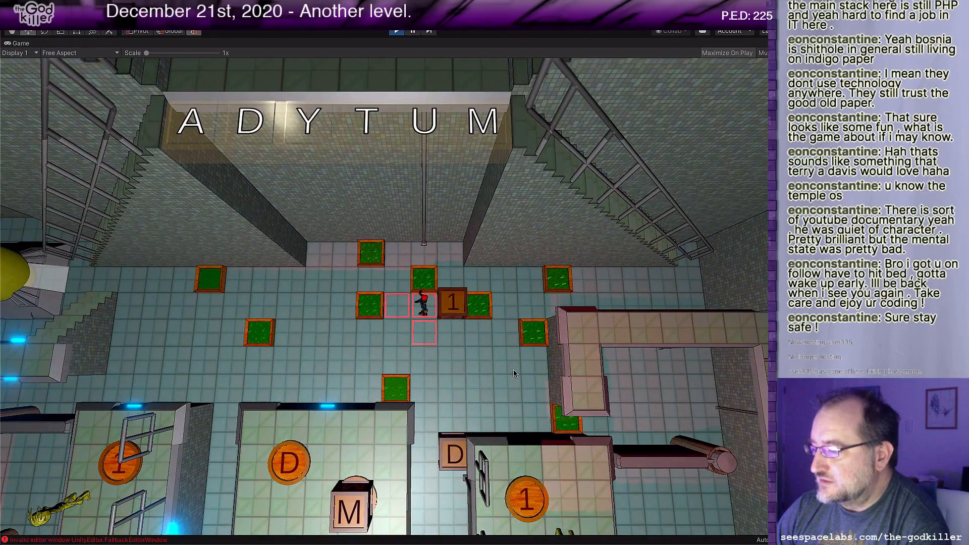
pyautogui.press('s')
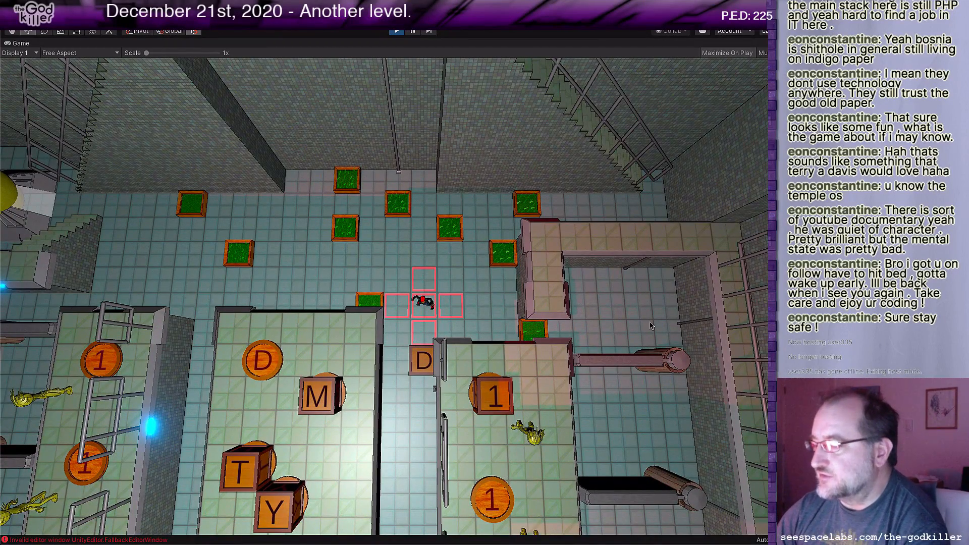
# Step: Push the D block south through the east corridor onto the green tile, then get it onto the letter platform's D coin
pyautogui.press('s')
pyautogui.press('a')
pyautogui.press('w')
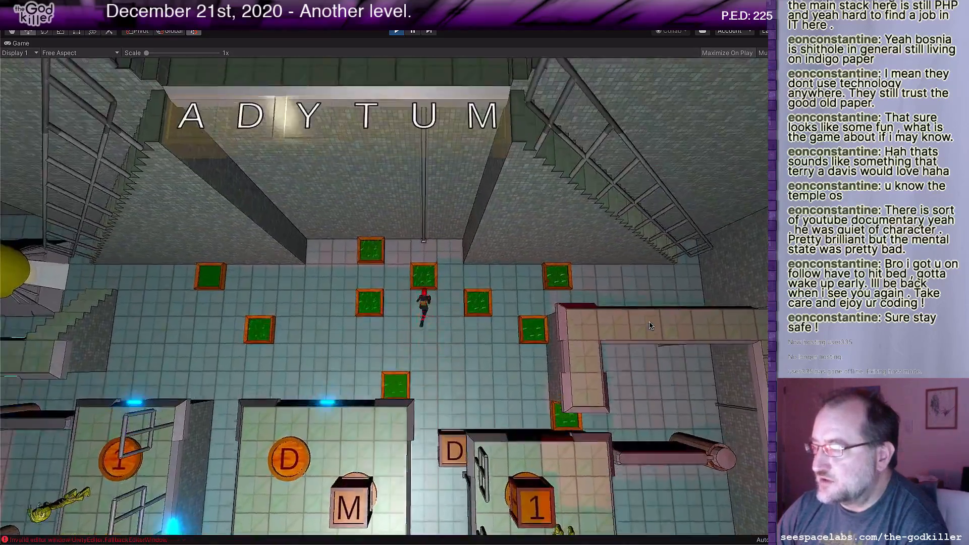
pyautogui.press('s')
pyautogui.press('w')
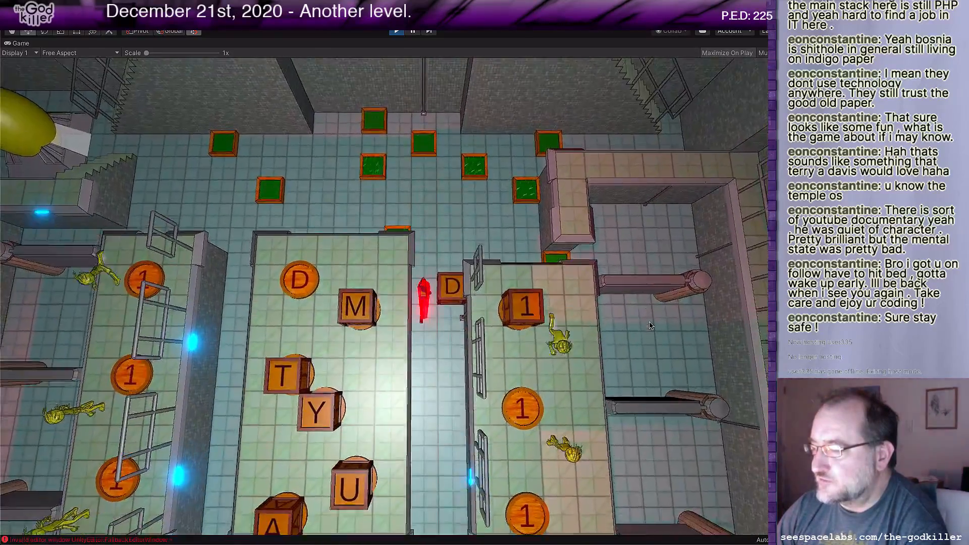
pyautogui.press('d')
pyautogui.press('s')
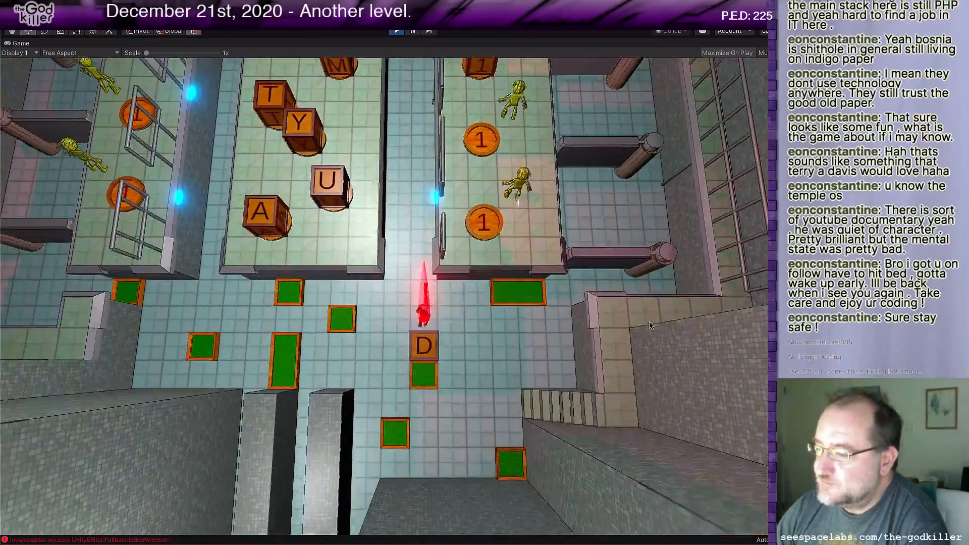
pyautogui.press('w')
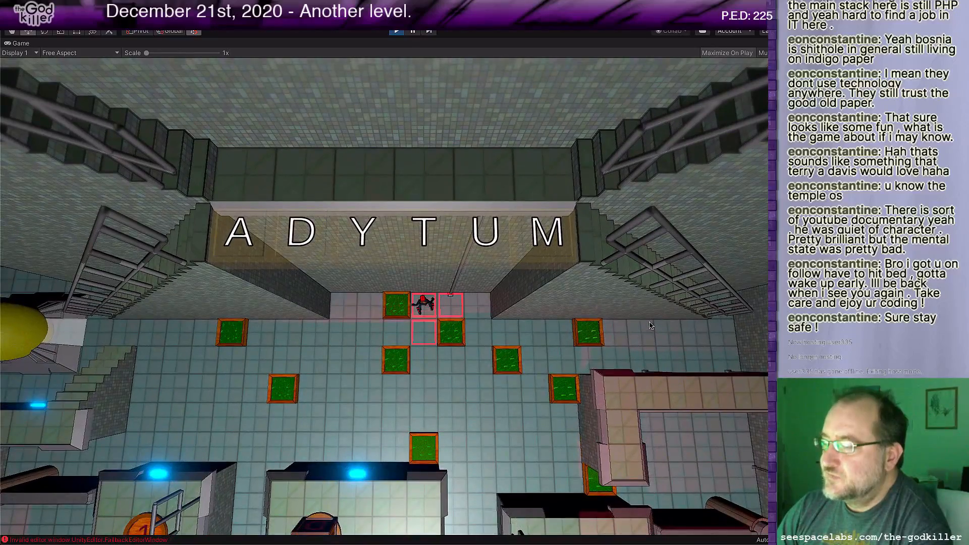
pyautogui.press('d')
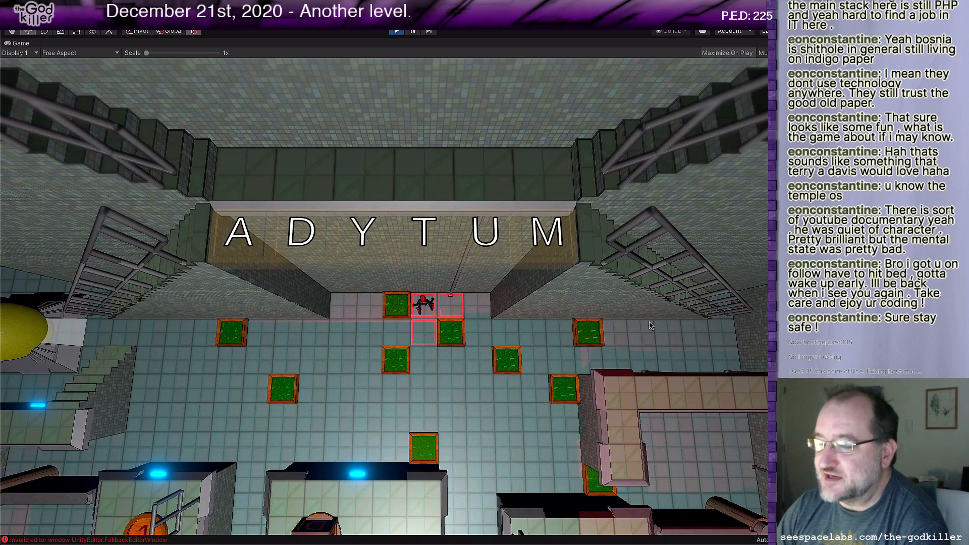
# Step: Walk the character from the north alcove via the east corridor's entrance and north floor into the west corridor beside the letter platform
pyautogui.press('Down')
pyautogui.press('Right')
pyautogui.press('Down')
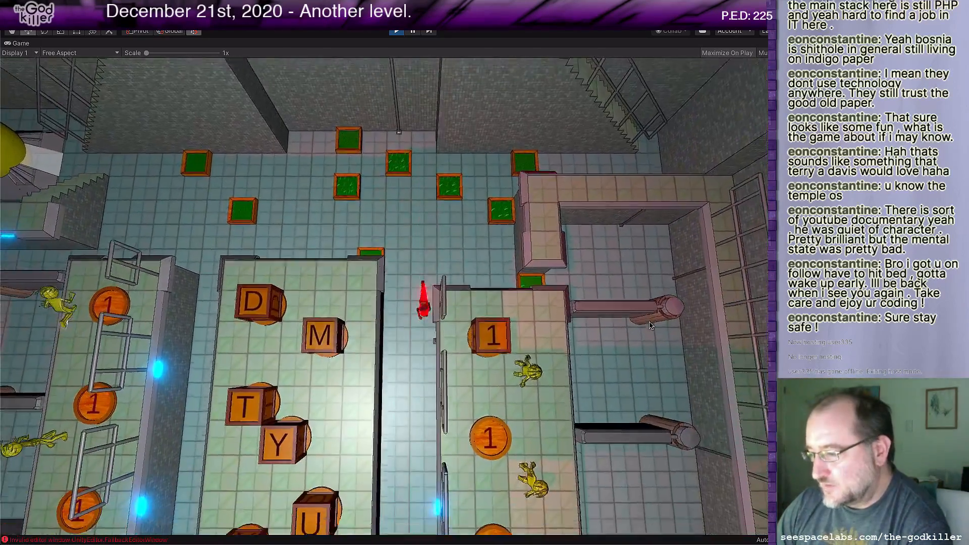
pyautogui.press('Up')
pyautogui.press('Left')
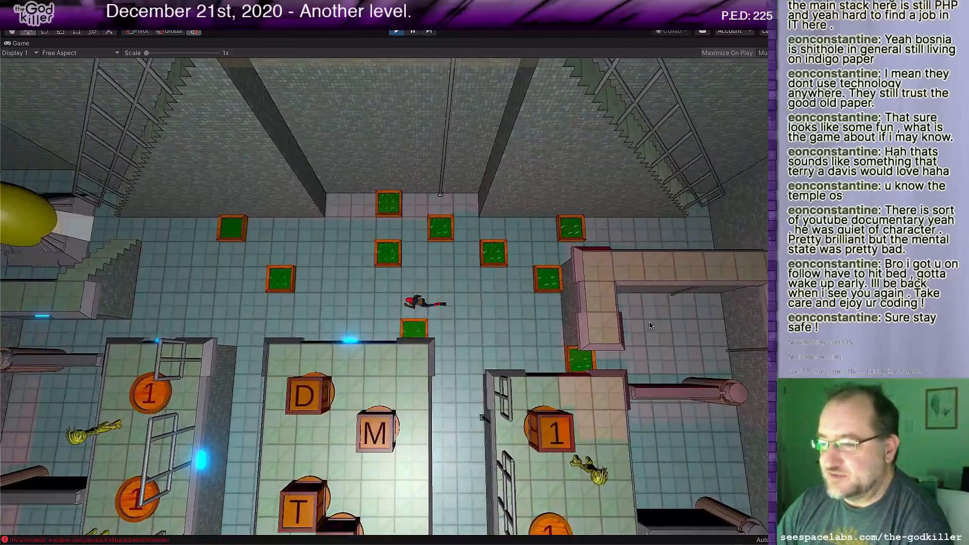
pyautogui.press('Down')
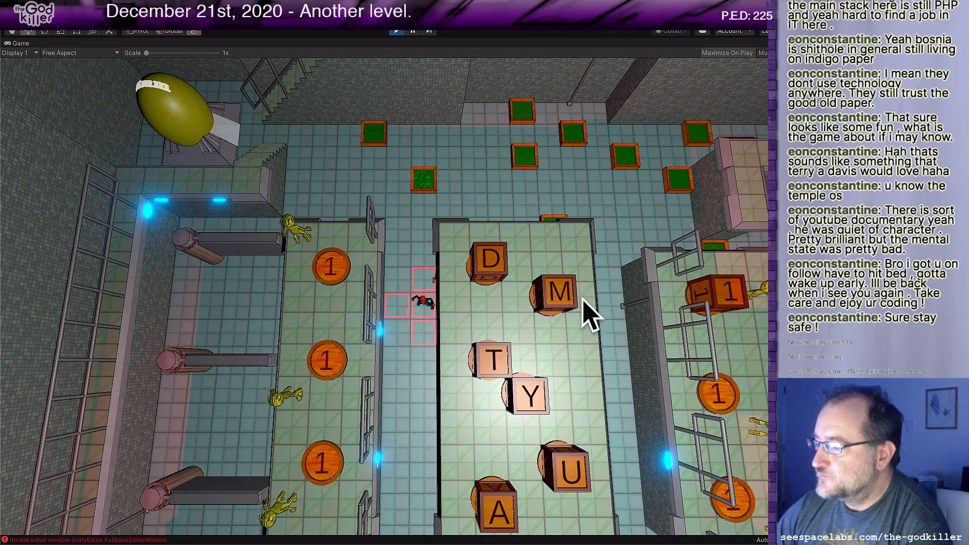
pyautogui.click(427, 279)
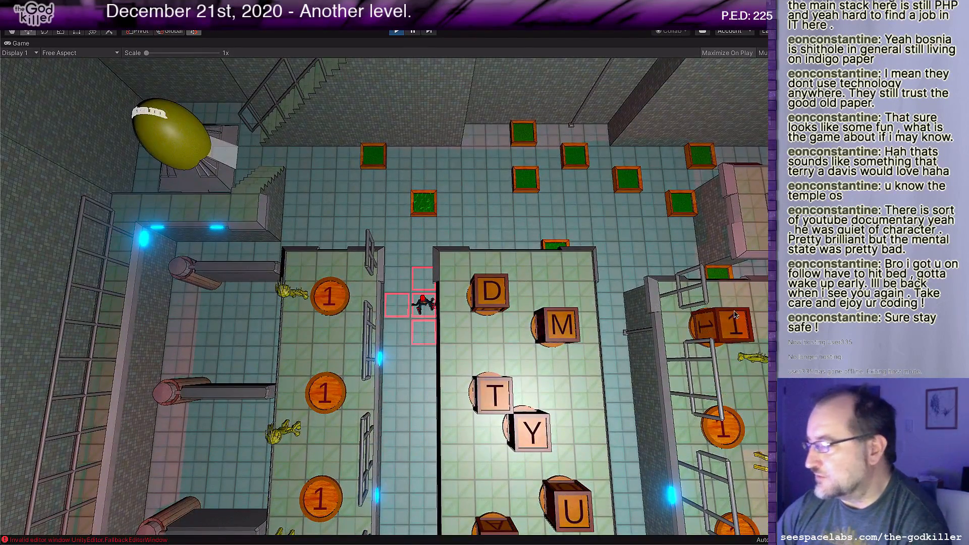
# Step: Walk the character out of the west corridor, across the north floor and onto the walkway along the west wall
pyautogui.press('s')
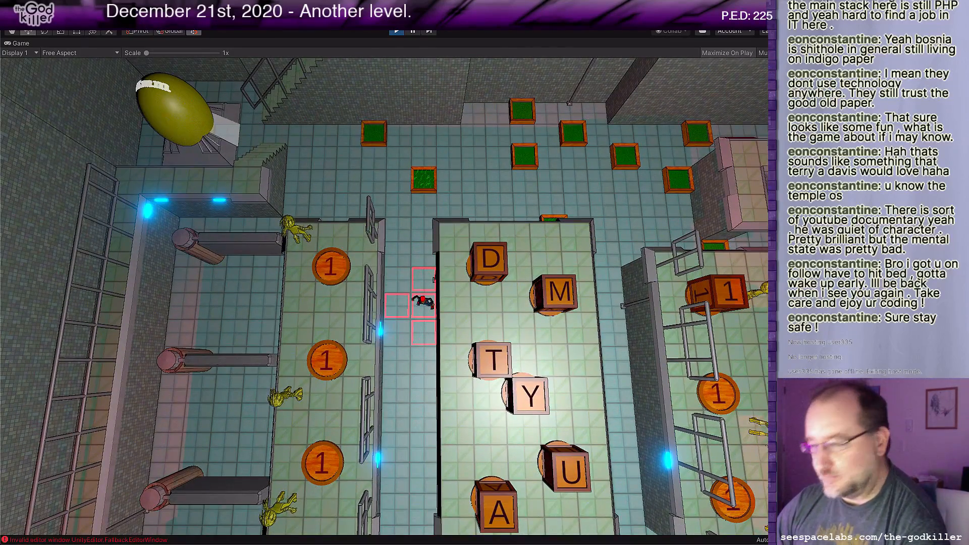
pyautogui.press('w')
pyautogui.press('a')
pyautogui.press('w')
pyautogui.press('a')
pyautogui.press('s')
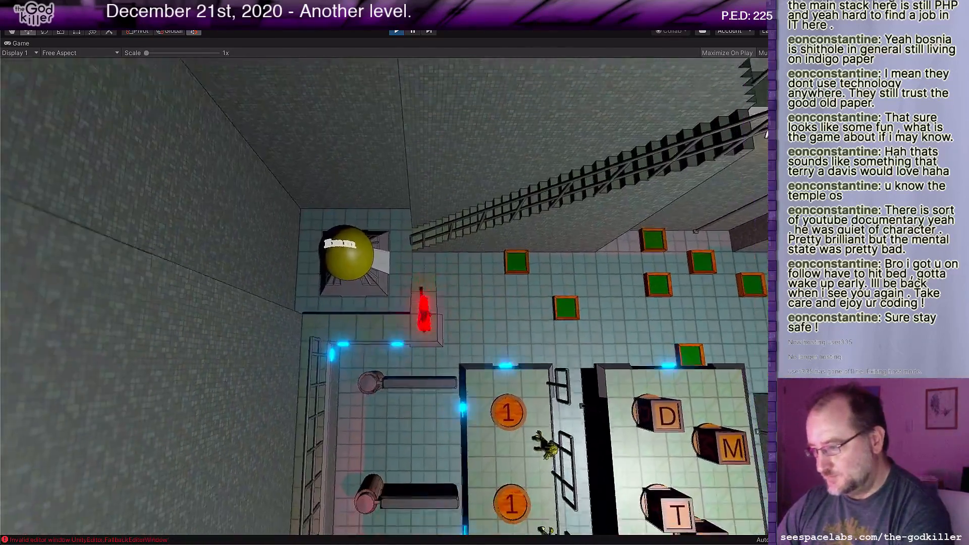
pyautogui.press('a')
pyautogui.press('s')
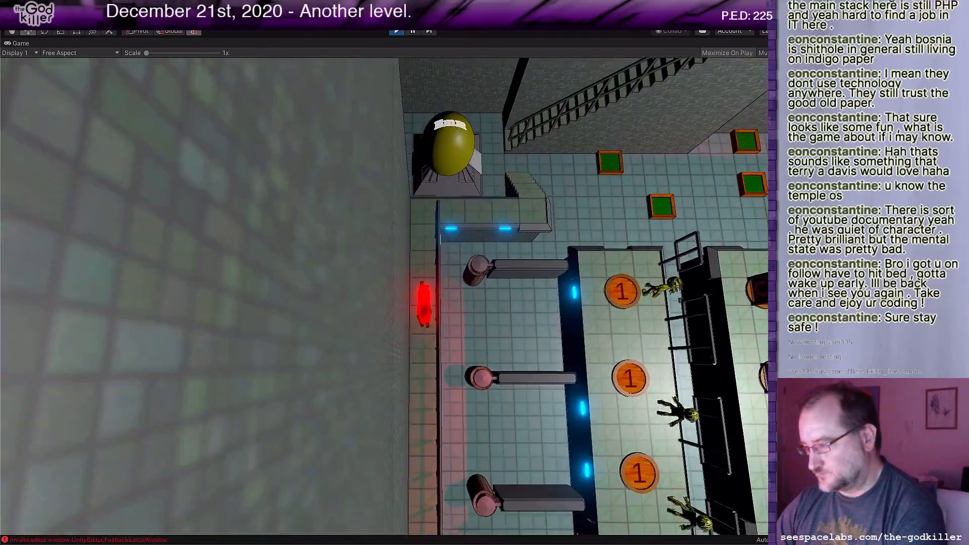
# Step: Walk the character back off the west walkway and into the west corridor, directly north of the M block
pyautogui.press('w')
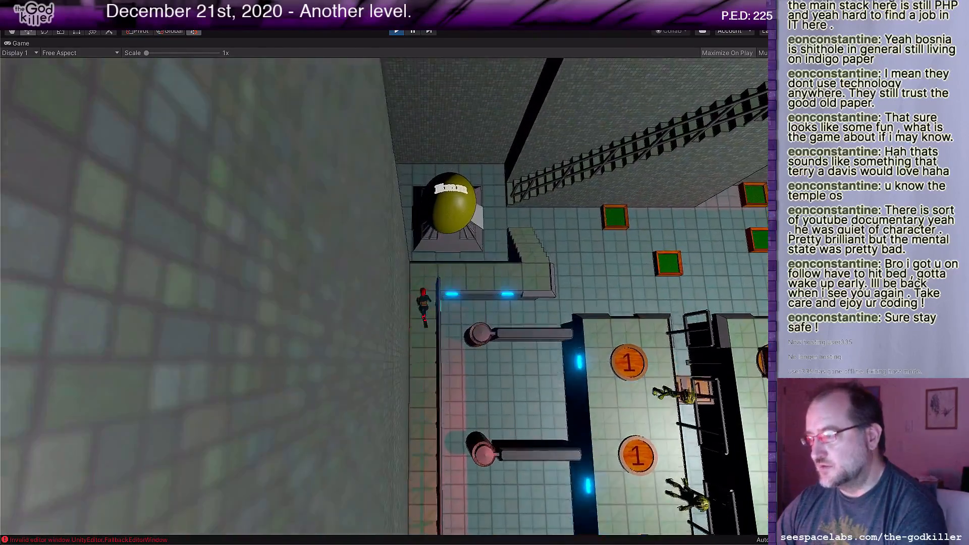
pyautogui.press('d')
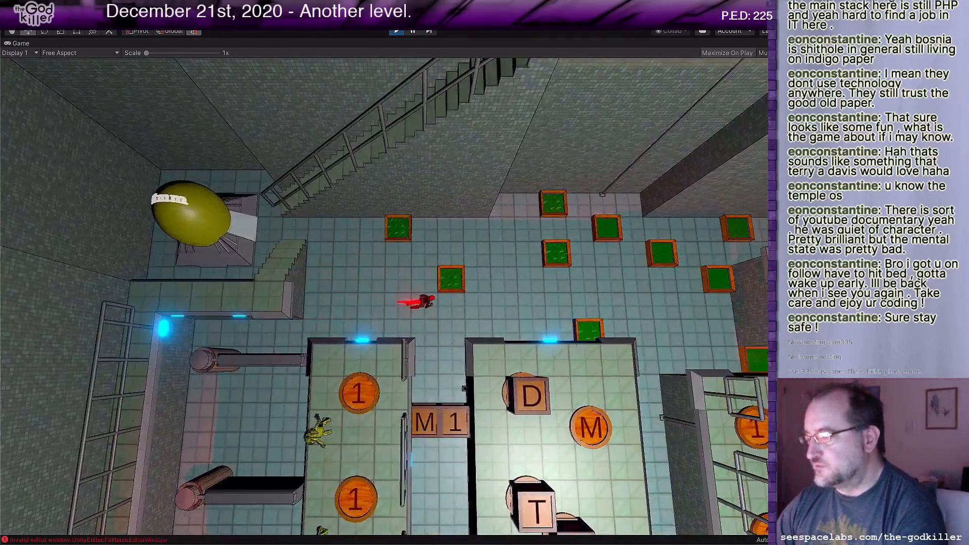
pyautogui.press('s')
pyautogui.press('a')
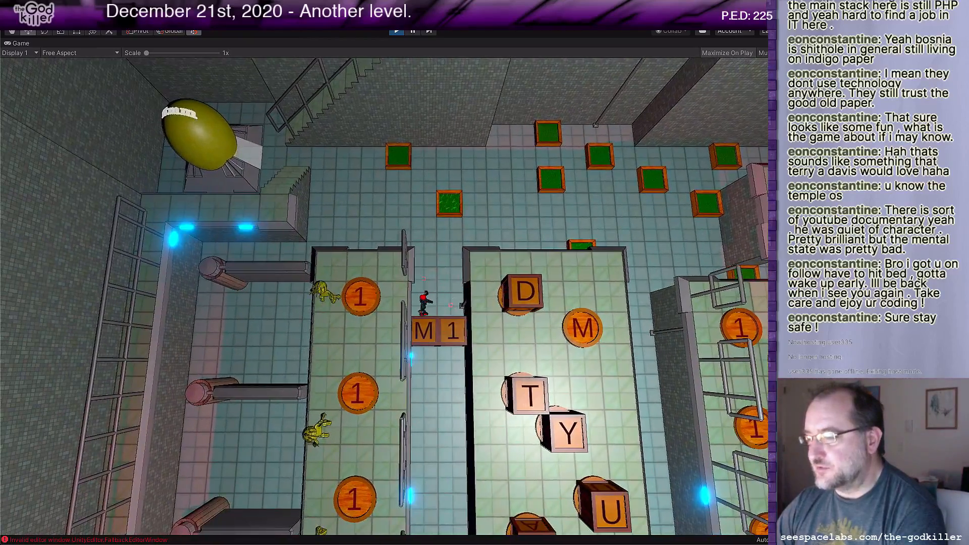
# Step: Push the M block south out of the west corridor, east across the south floor and south into the slot between the two walls
pyautogui.press('s')
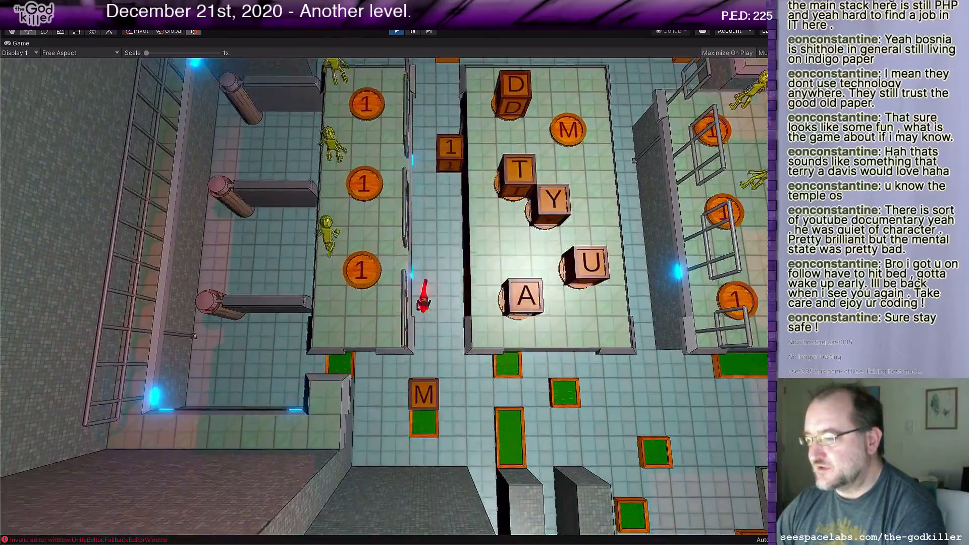
pyautogui.press('a')
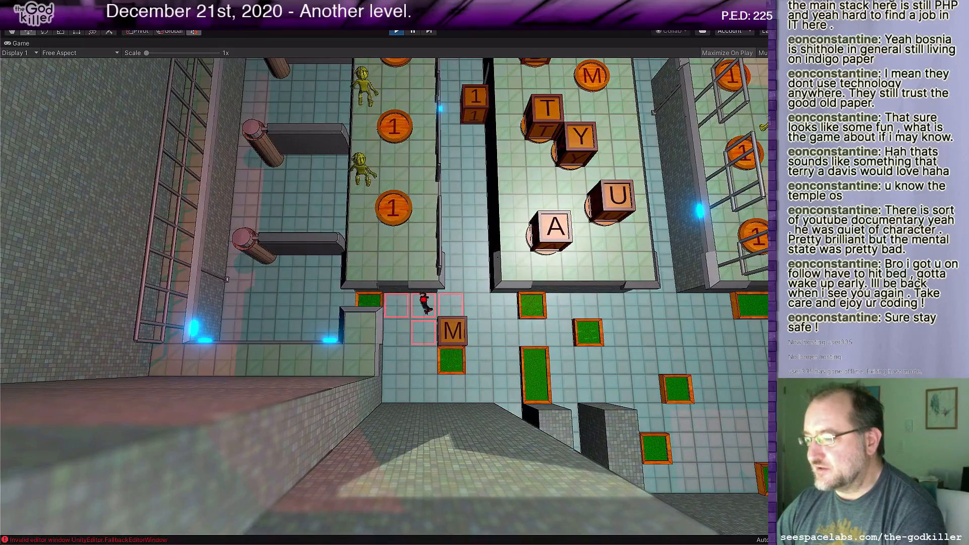
pyautogui.press('s')
pyautogui.press('d')
pyautogui.press('w')
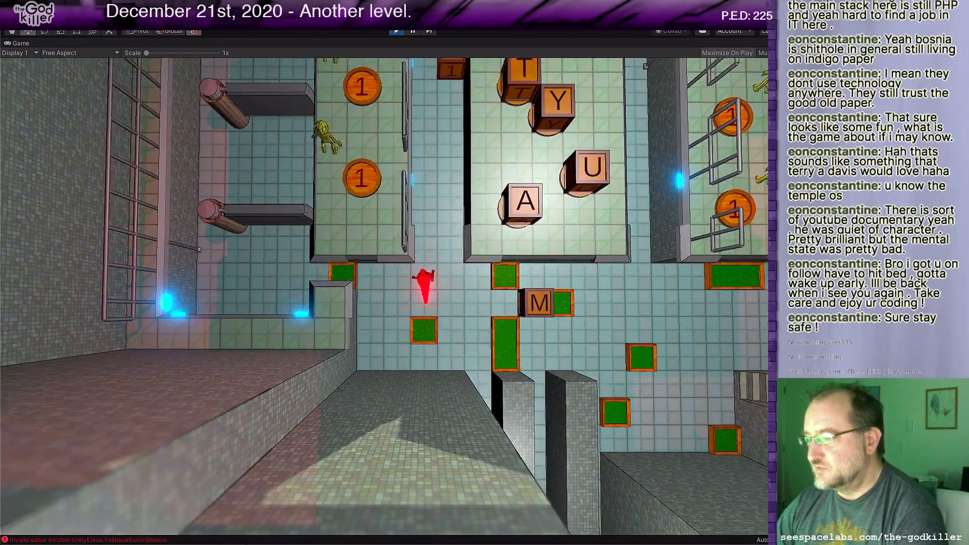
pyautogui.press('d')
pyautogui.press('s')
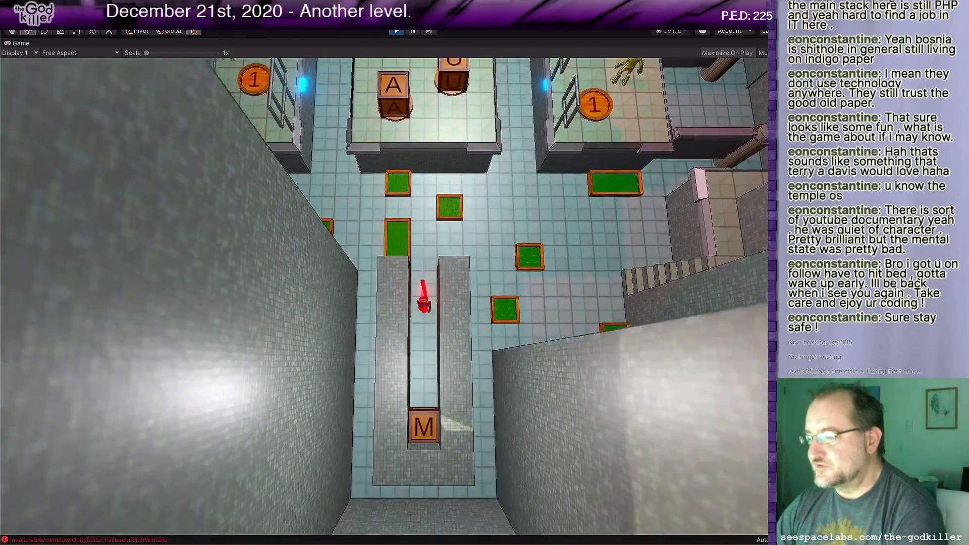
# Step: Walk the character up the west corridor toward the 1 block and back into the slot north of the M block
pyautogui.press('w')
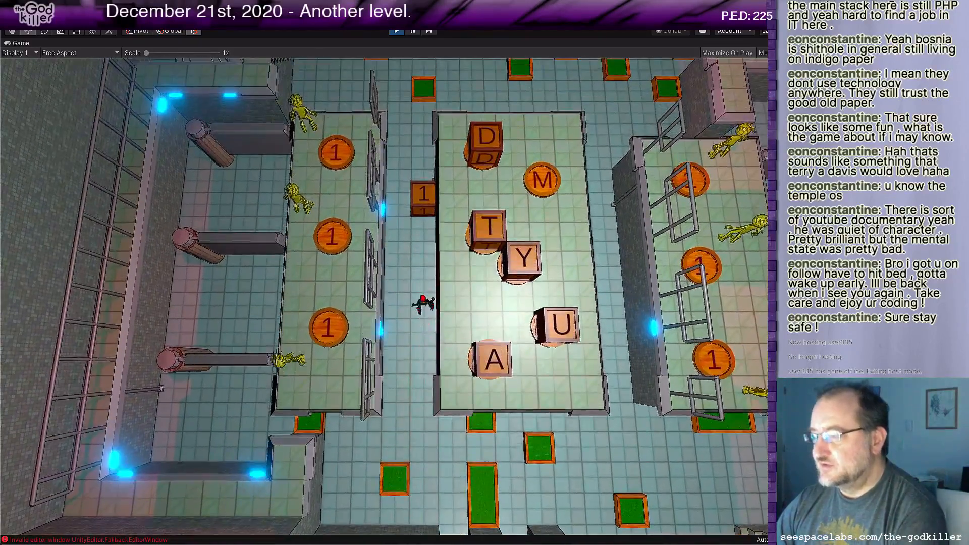
pyautogui.press('s')
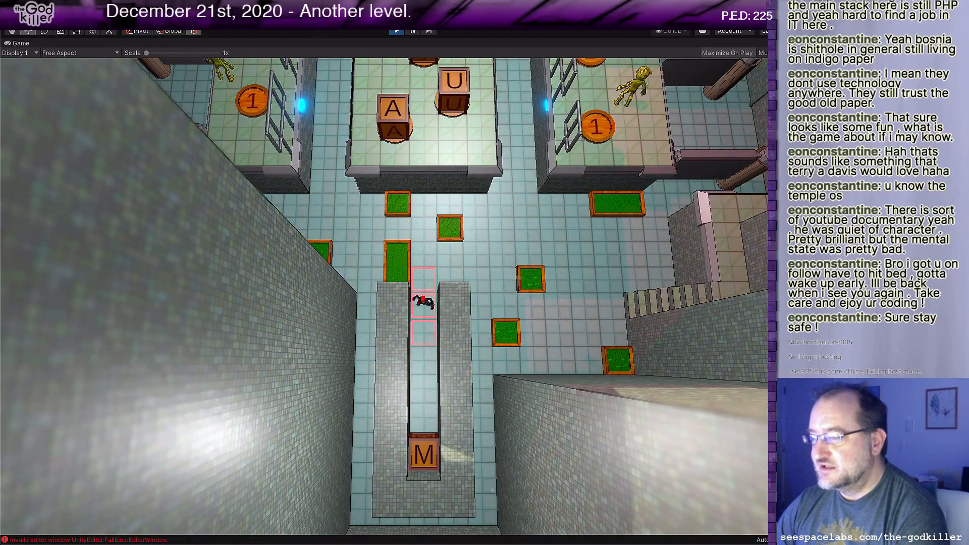
pyautogui.press('s')
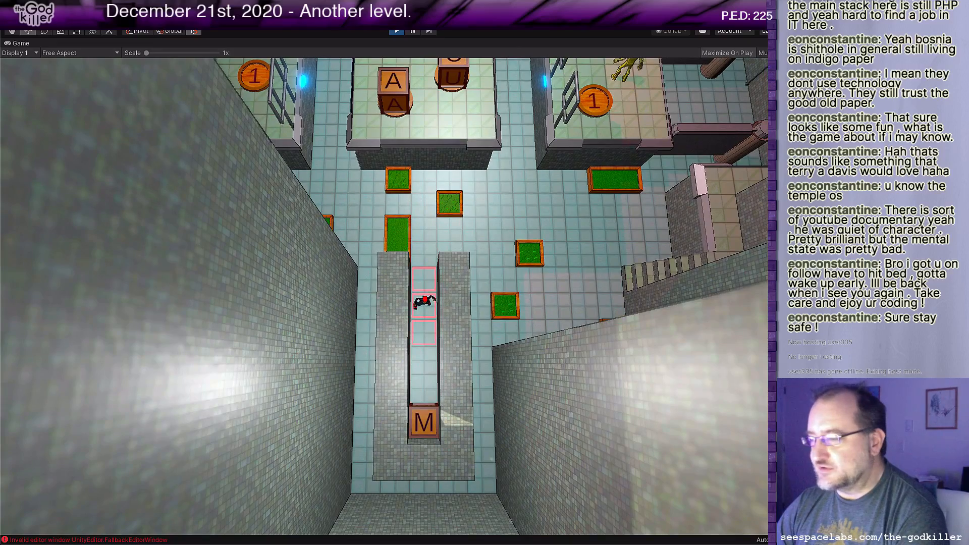
pyautogui.press('s')
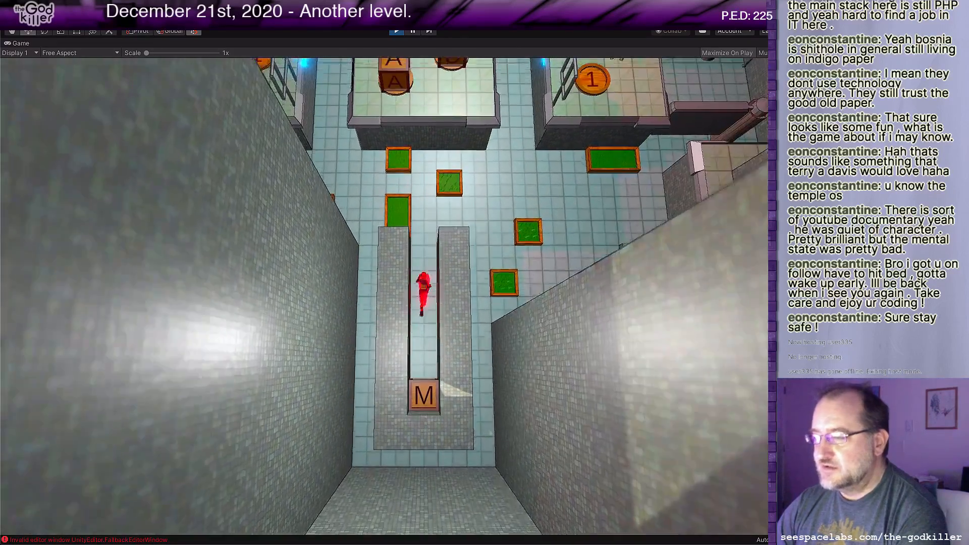
# Step: Walk the character out of the slot and north through the east corridor to the green tiles by the ADYTUM alcove
pyautogui.press('w')
pyautogui.press('d')
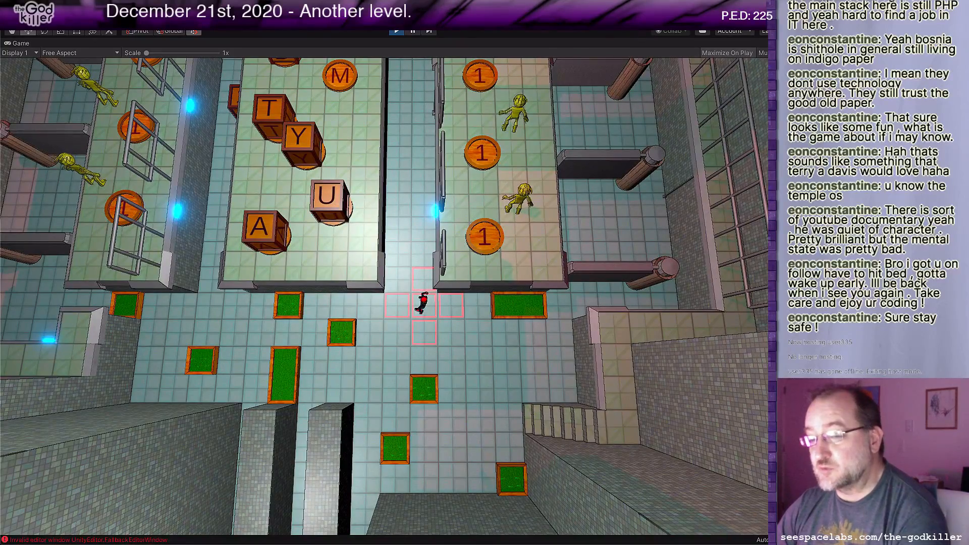
pyautogui.press('w')
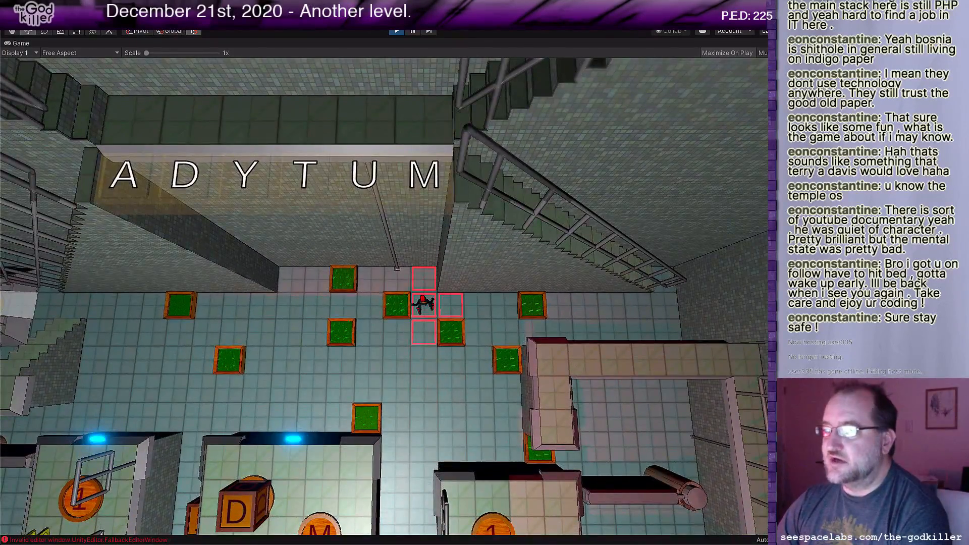
# Step: Walk the character back into the east corridor, crossing between its two sides, and around into the west corridor
pyautogui.press('s')
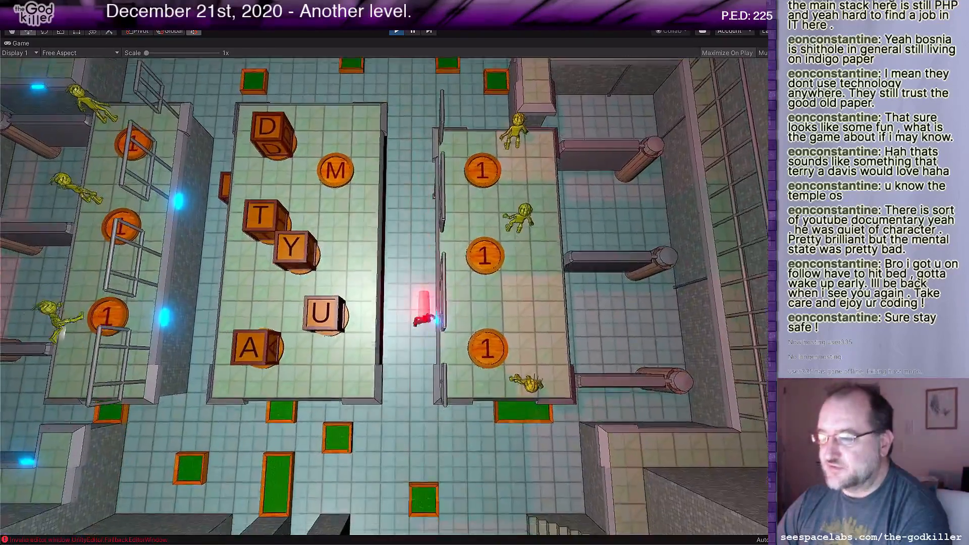
pyautogui.press('a')
pyautogui.press('w')
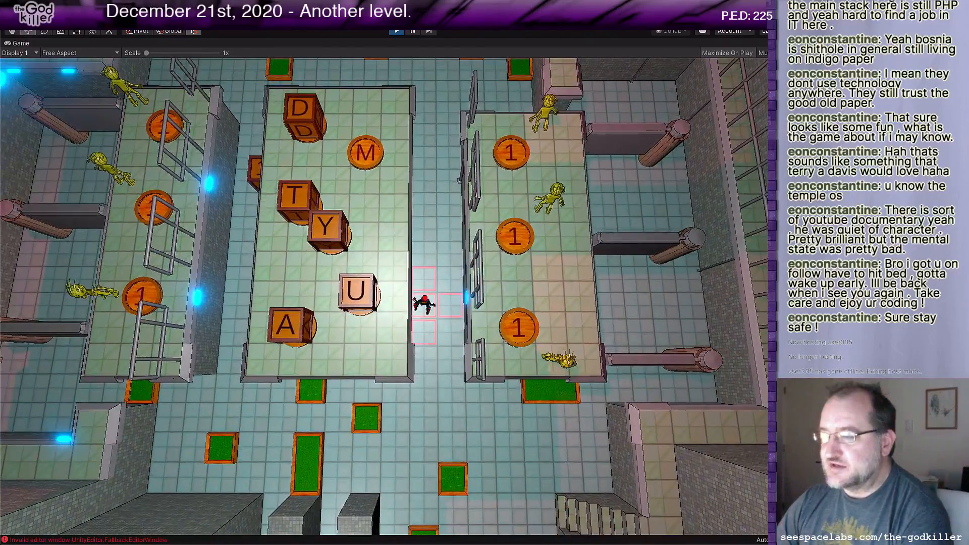
pyautogui.press('d')
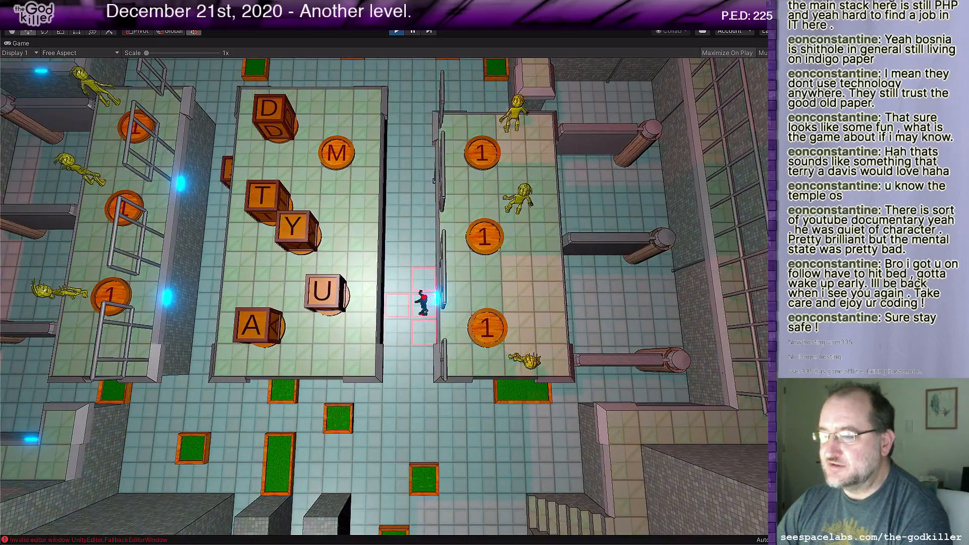
pyautogui.press('s')
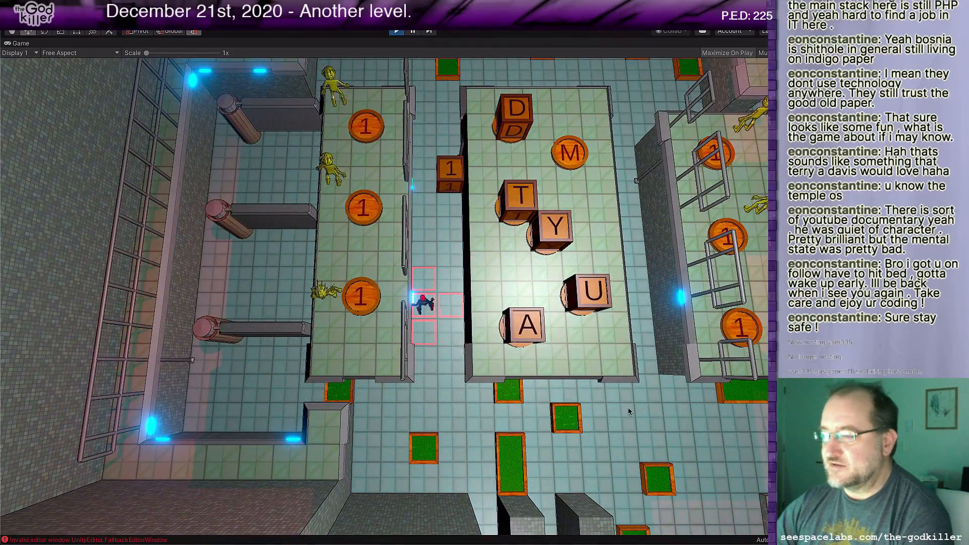
# Step: Push the 1 block south out of the west corridor and get it onto the west platform's southernmost 1 coin
pyautogui.click(426, 283)
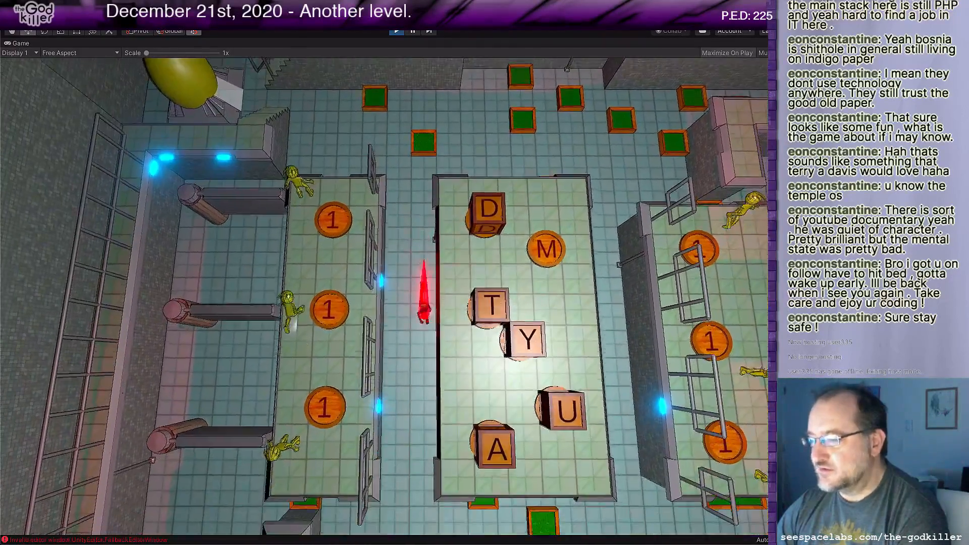
pyautogui.press('Right')
pyautogui.press('Down')
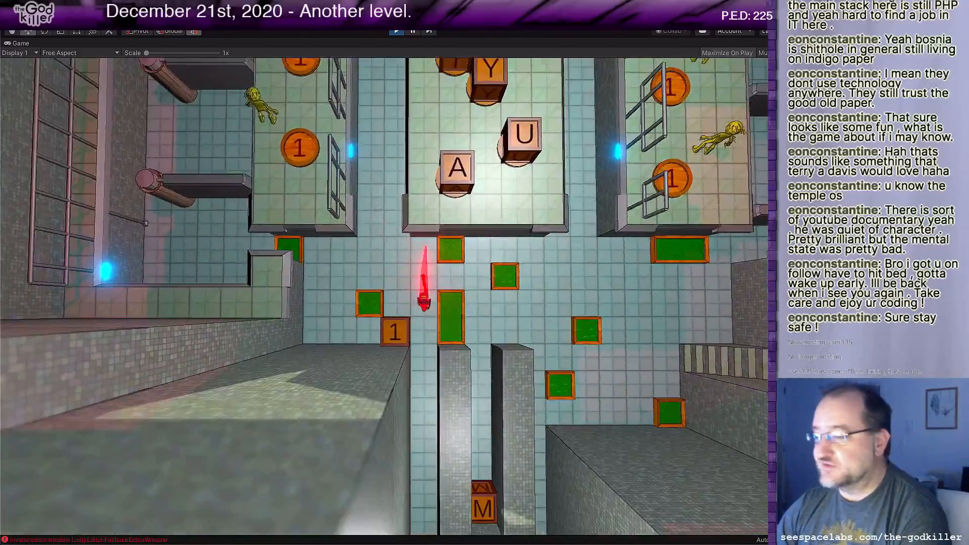
pyautogui.press('Left')
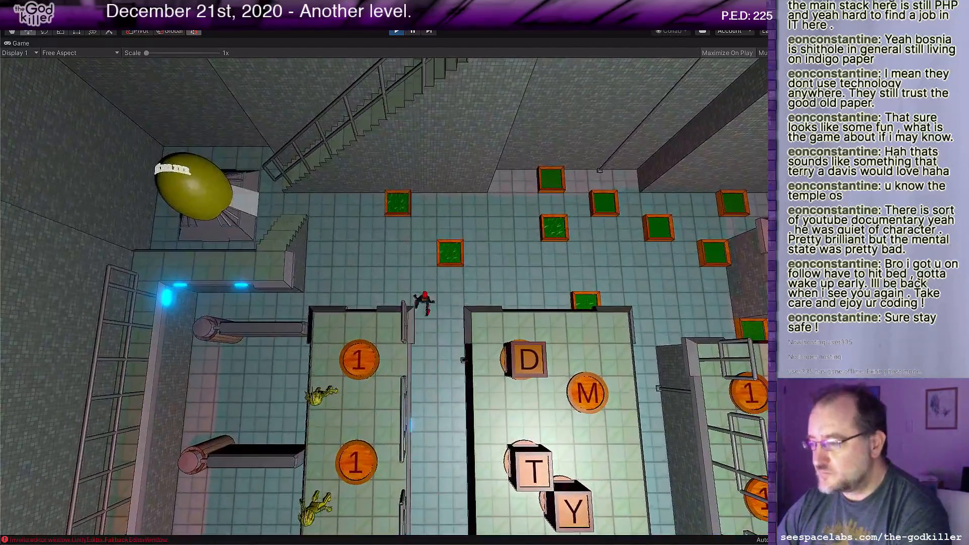
pyautogui.press('Down')
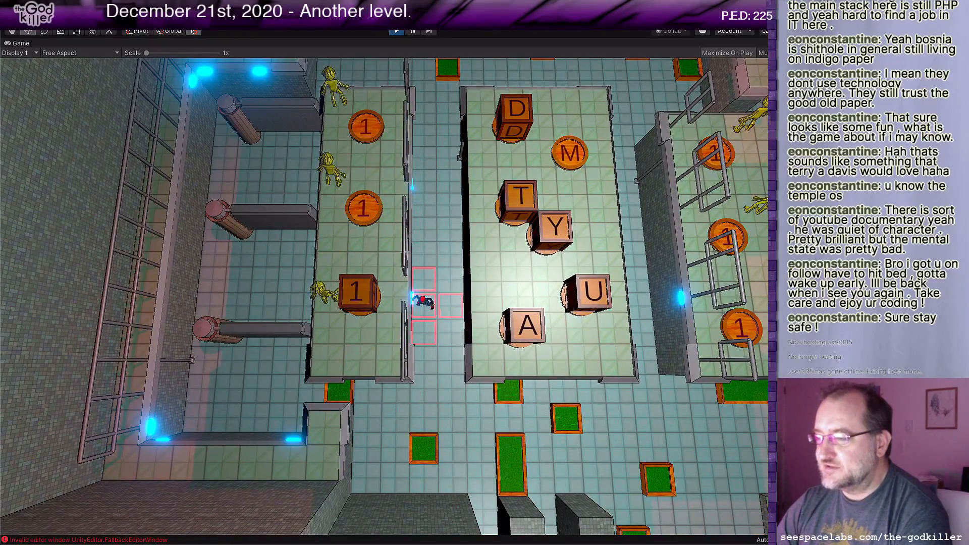
# Step: Walk the character across the south floor, up the southeast stairs and north along the east wall's walkway
pyautogui.press('Down')
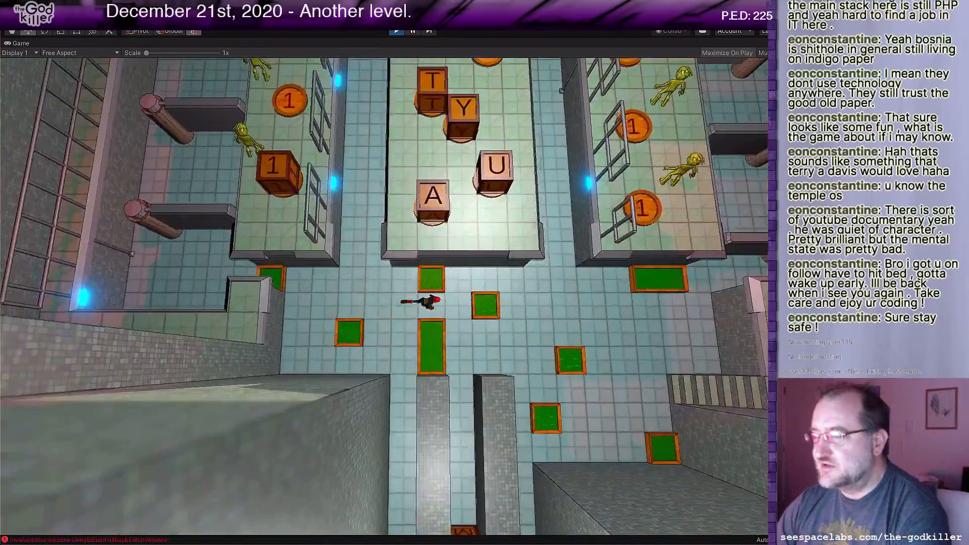
pyautogui.press('Right')
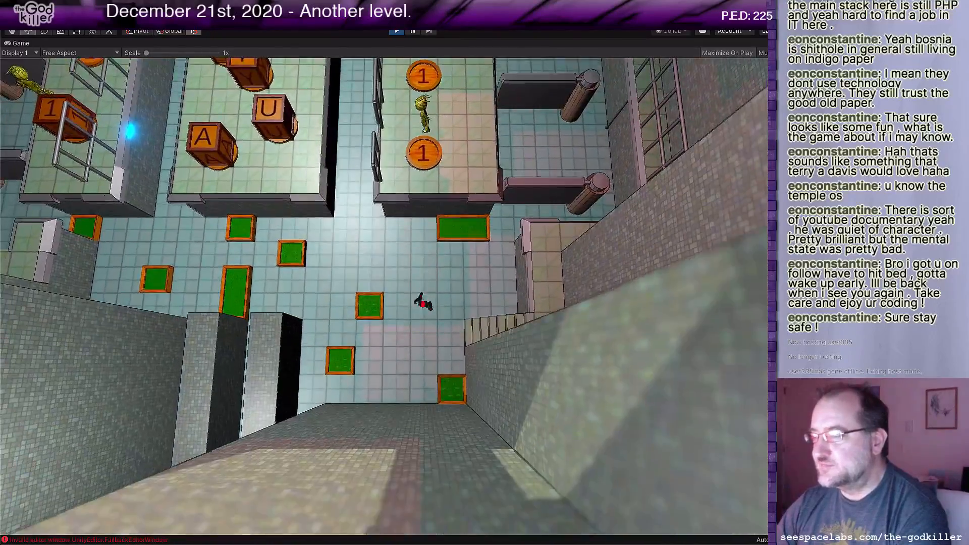
pyautogui.press('Right')
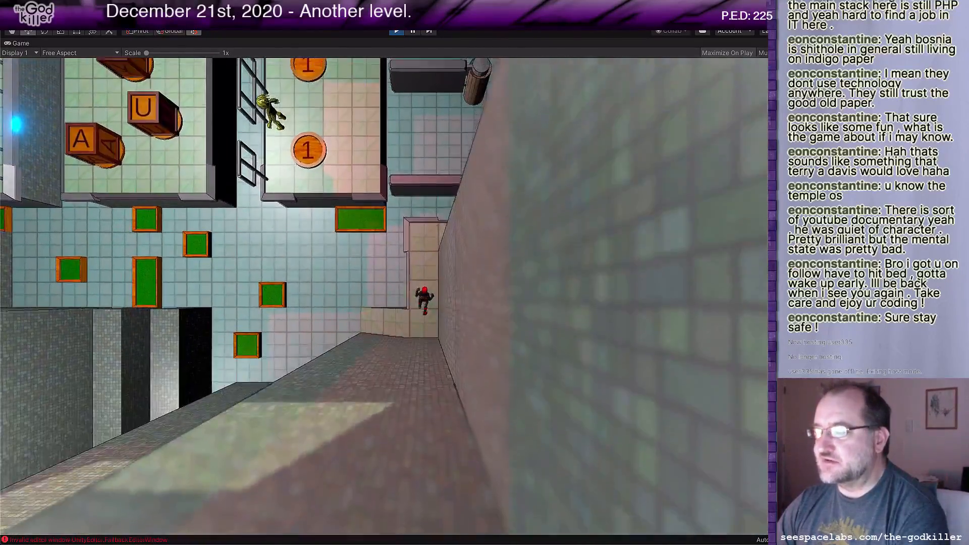
pyautogui.press('Up')
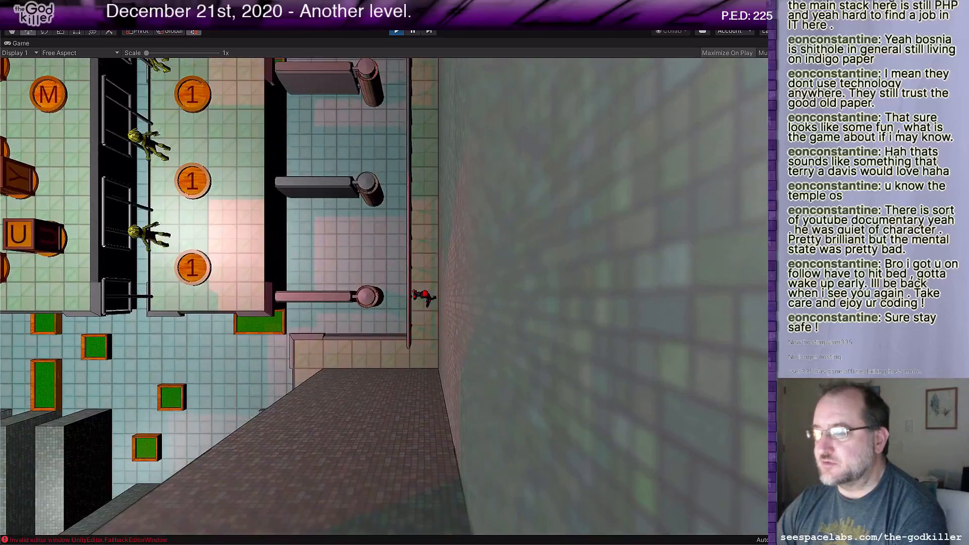
pyautogui.press('Up')
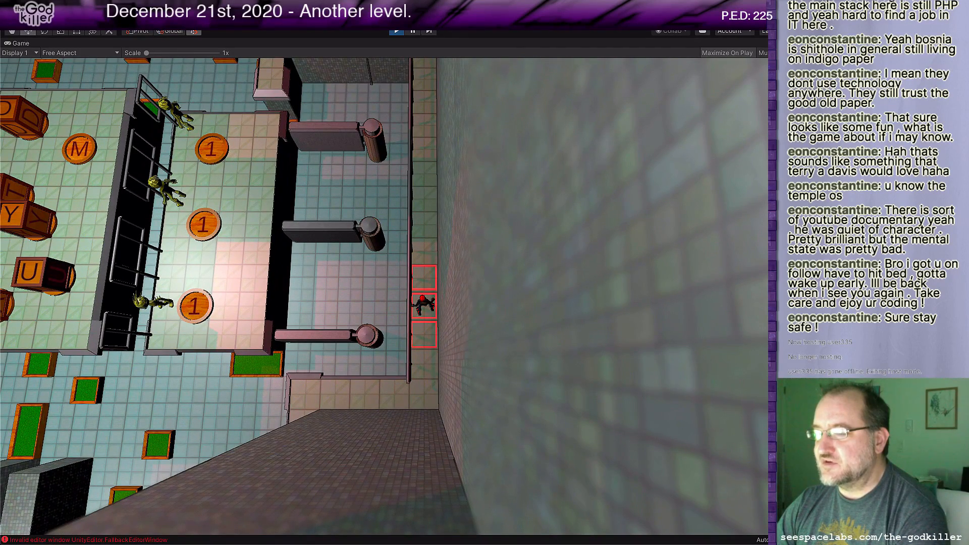
pyautogui.press('Up')
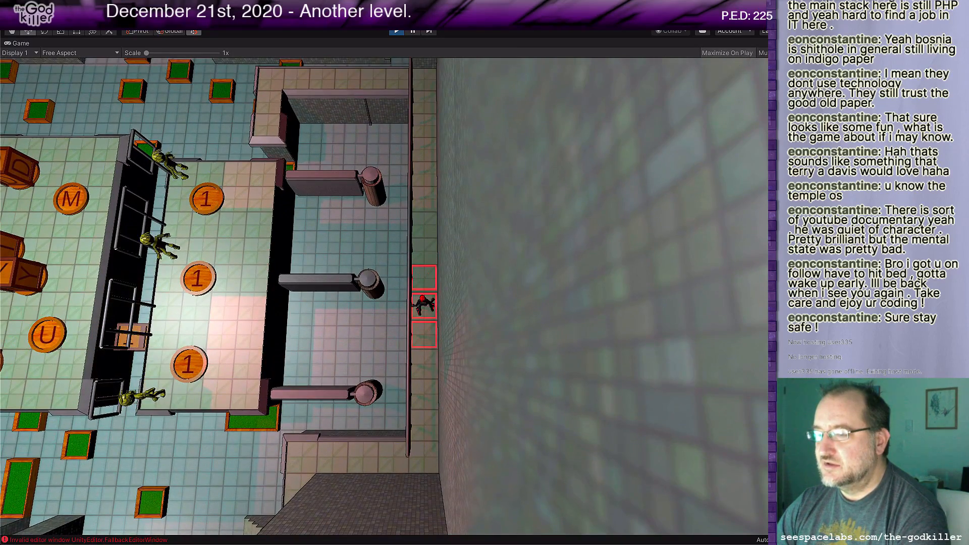
# Step: Walk the character south to the east walkway's corner and back north past all three pillars
pyautogui.press('Down')
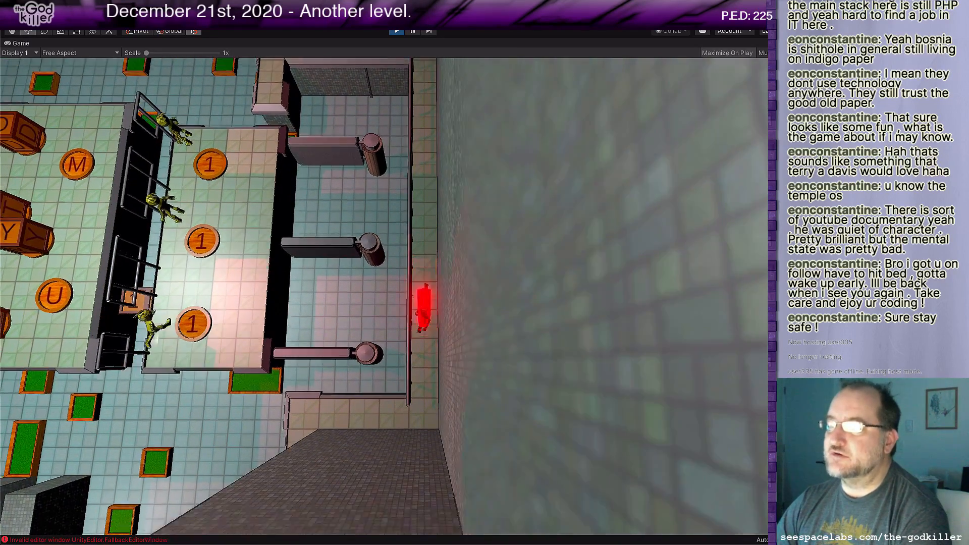
pyautogui.press('Left')
pyautogui.press('Right')
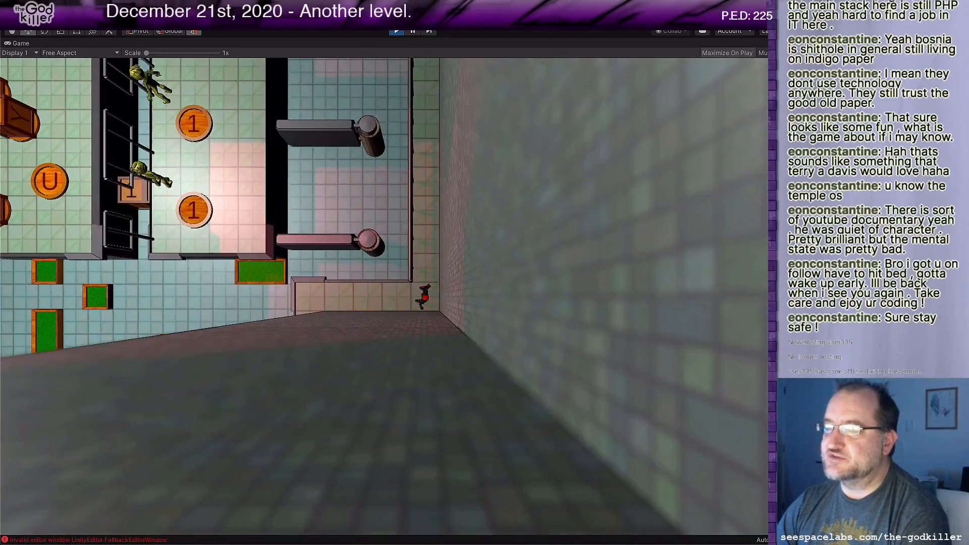
pyautogui.press('Up')
pyautogui.press('Up')
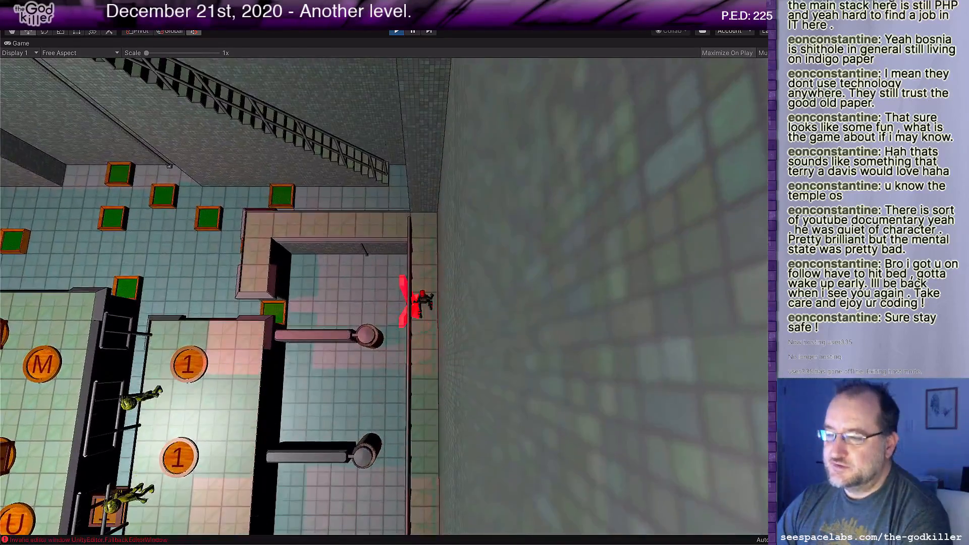
# Step: Walk the character off the east walkway's north arm and into the east corridor, north of the 1 and U blocks
pyautogui.press('Up')
pyautogui.press('Left')
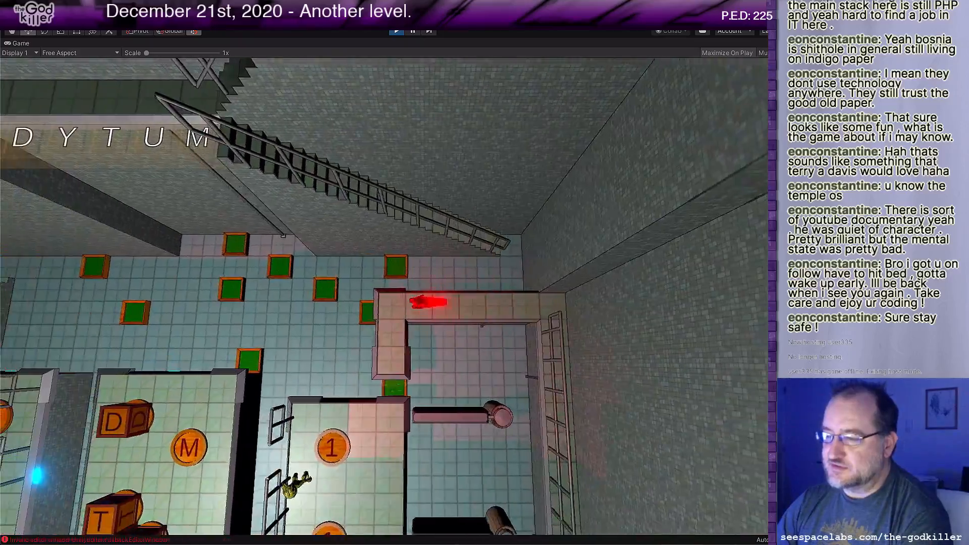
pyautogui.press('Down')
pyautogui.press('Right')
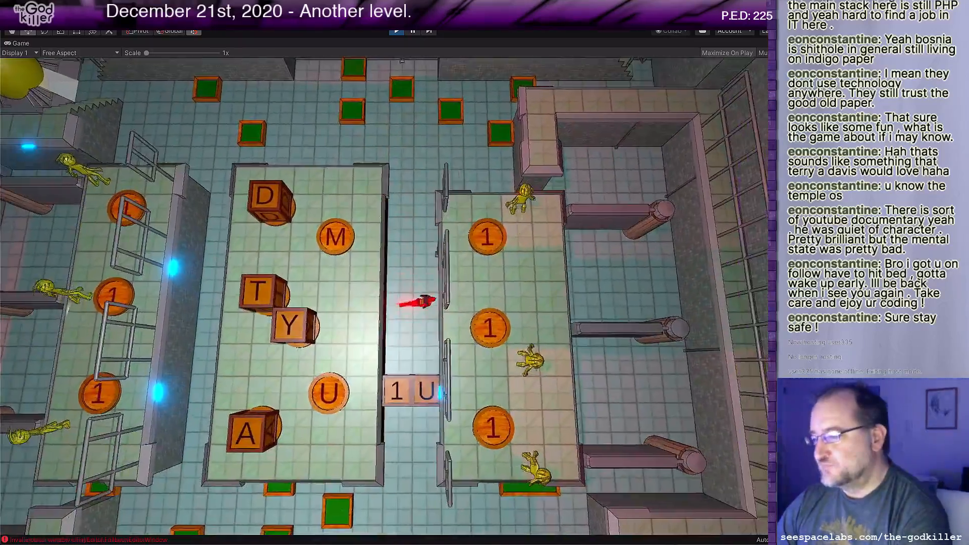
# Step: Push the U block south out of the east corridor into the south channel, and return north of the corridor's 1 block
pyautogui.press('Down')
pyautogui.press('Down')
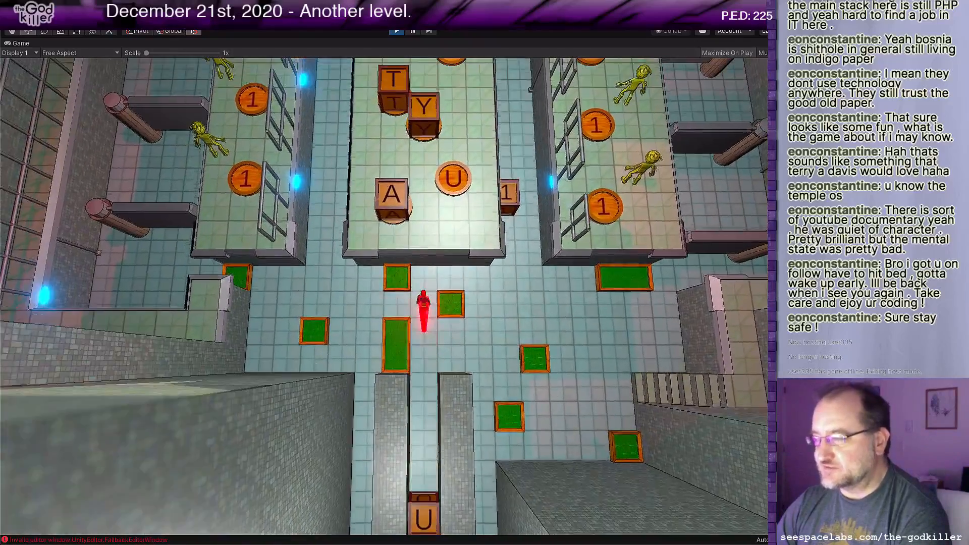
pyautogui.press('Up')
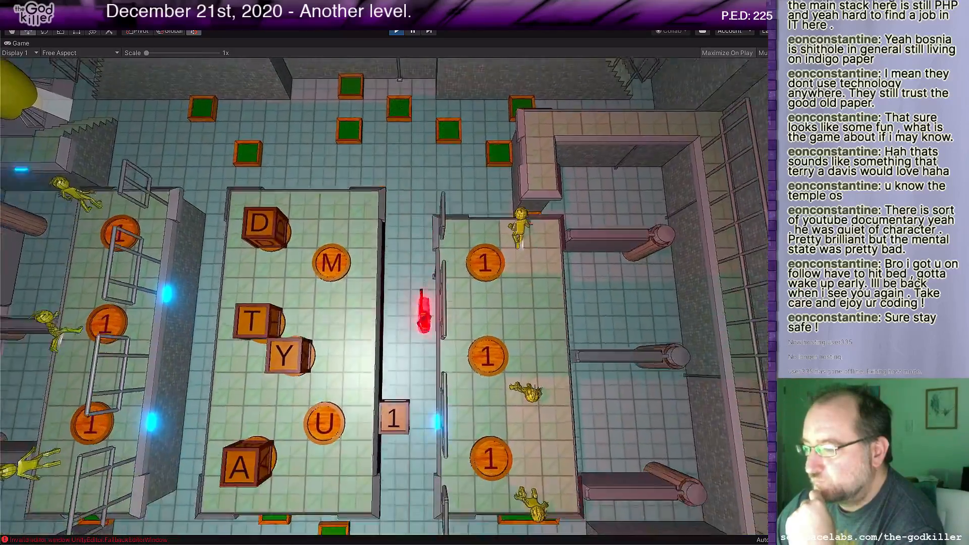
# Step: Get the 1 block onto the west platform's middle 1 coin and walk the character back to the north floor
pyautogui.press('w')
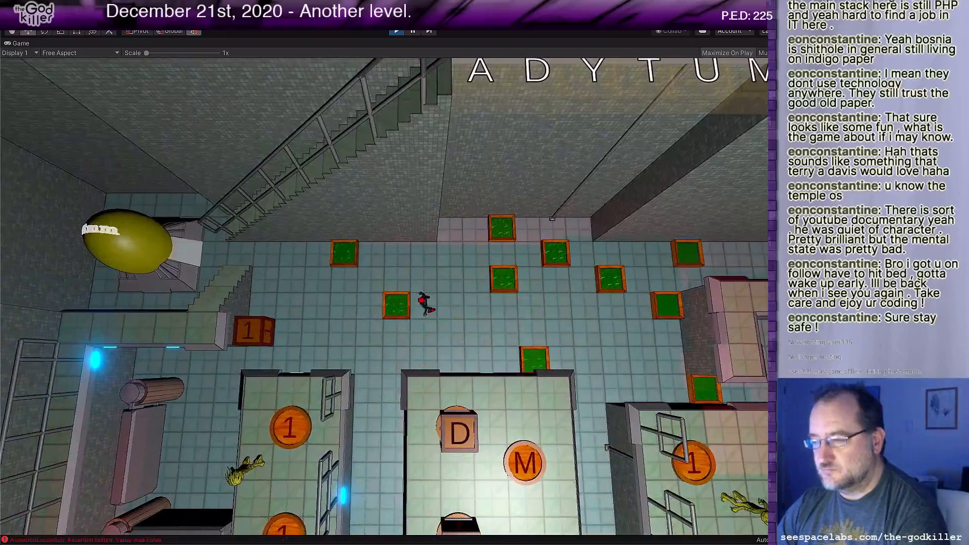
pyautogui.press('a')
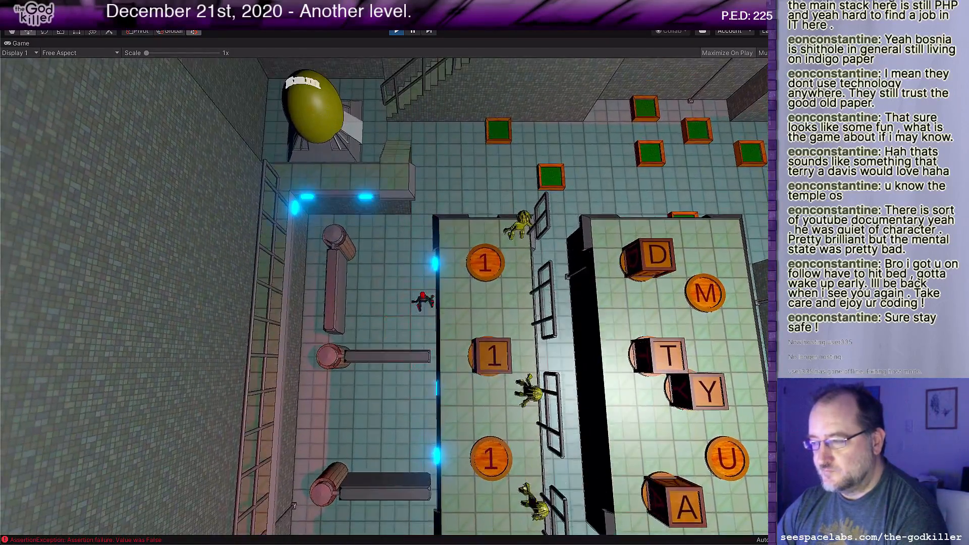
pyautogui.press('d')
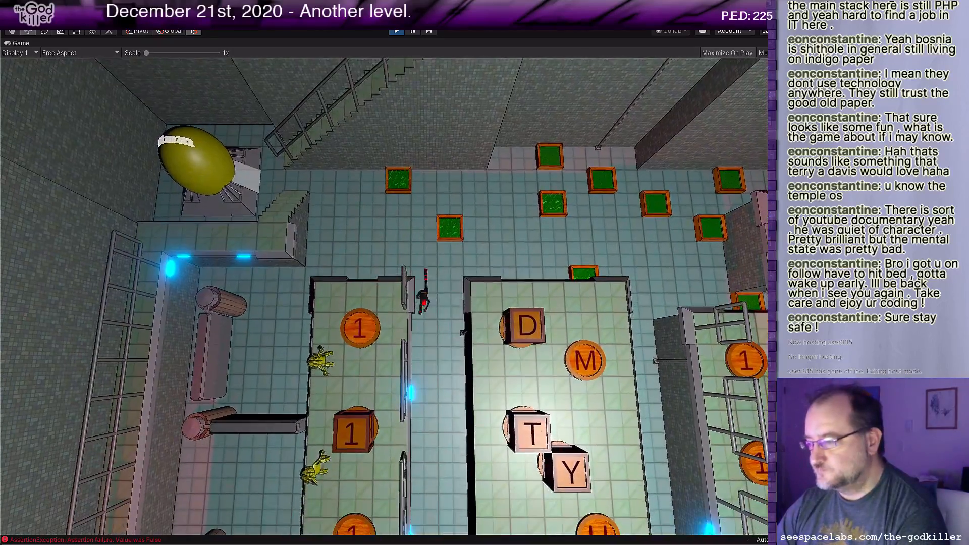
pyautogui.press('d')
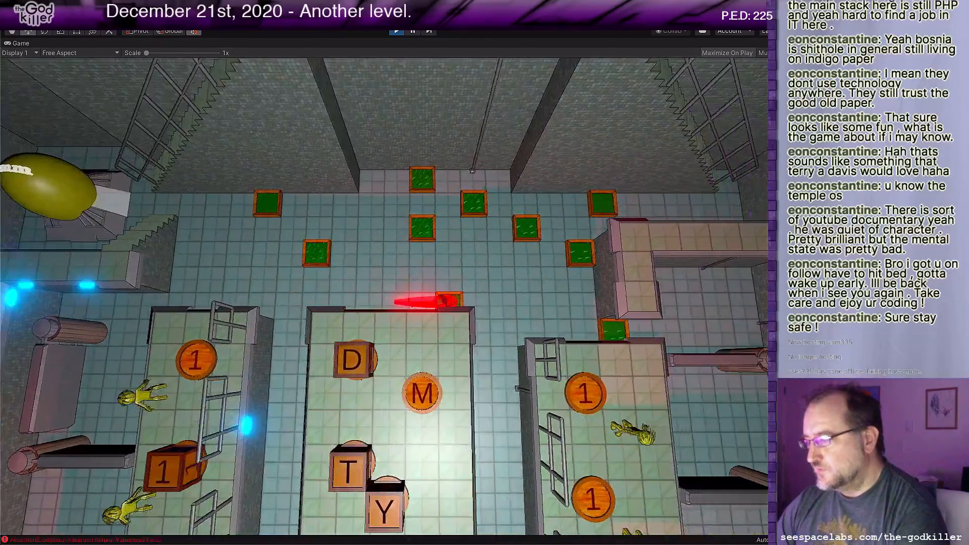
# Step: Walk the character south through the east corridor, across the south floor and up the southeast stairs to the east walkway's corner
pyautogui.press('s')
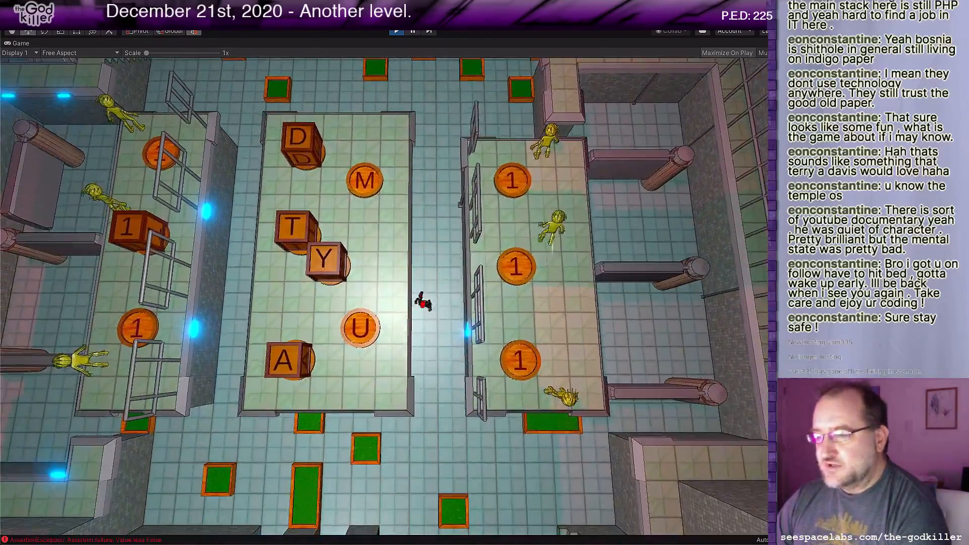
pyautogui.press('s')
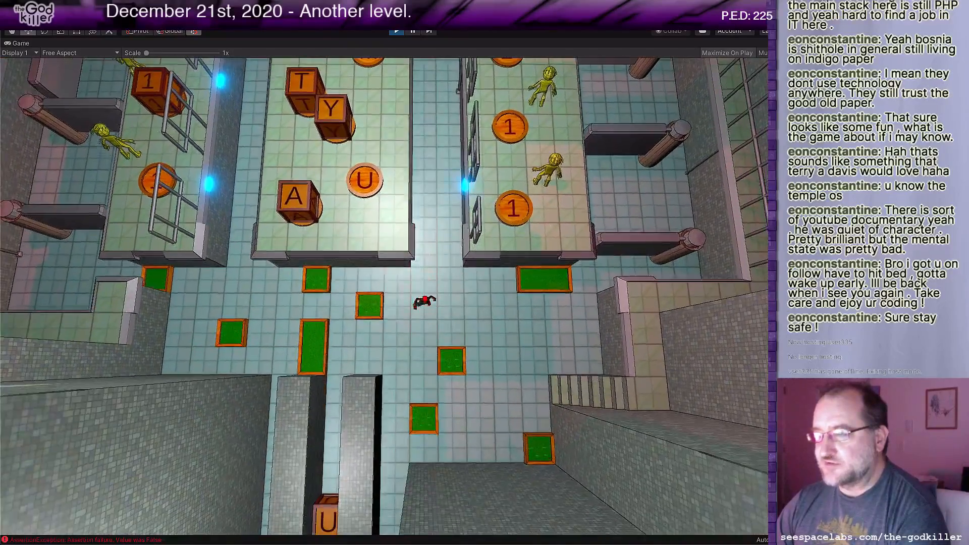
pyautogui.press('a')
pyautogui.press('s')
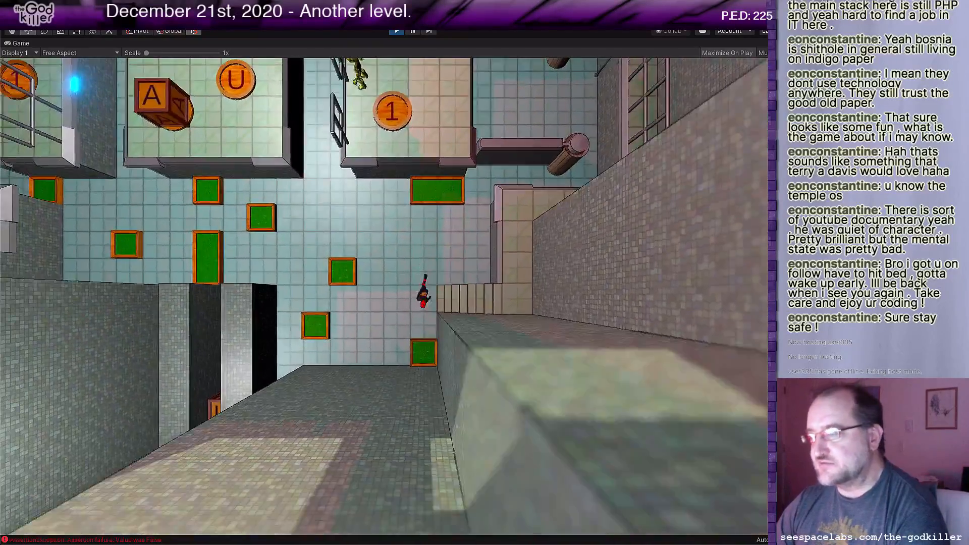
pyautogui.press('d')
pyautogui.press('d')
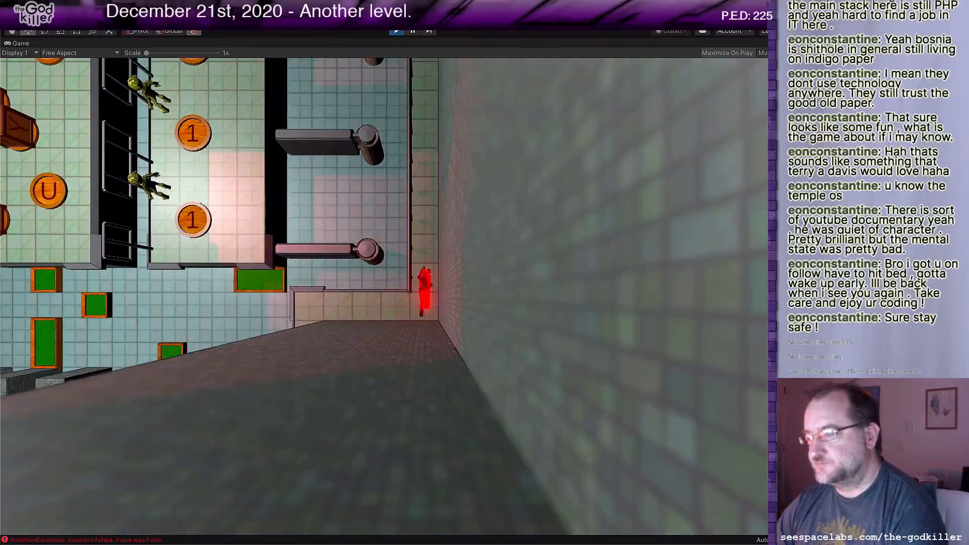
# Step: Send the T block south through the east corridor into the south channel, and the 1 block onto the east platform's middle coin
pyautogui.press('w')
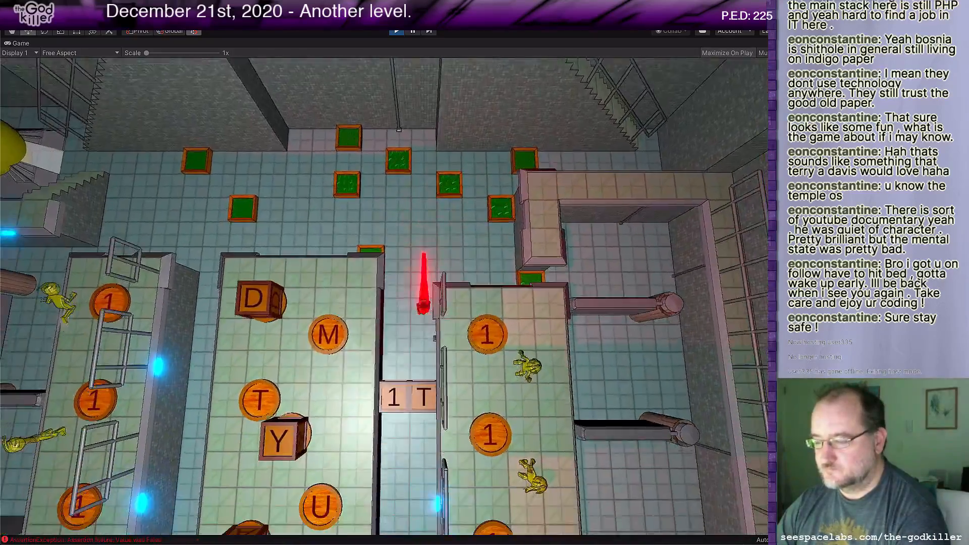
pyautogui.press('s')
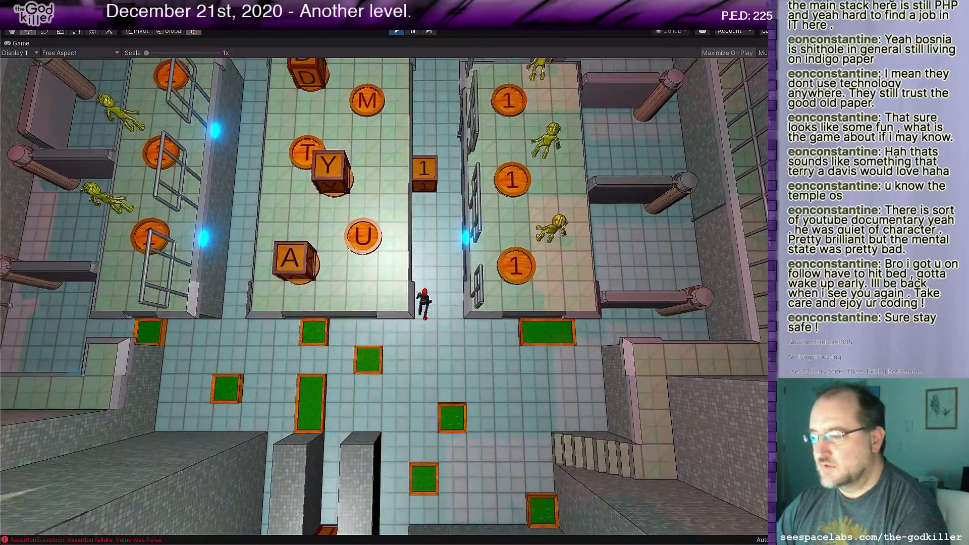
pyautogui.press('w')
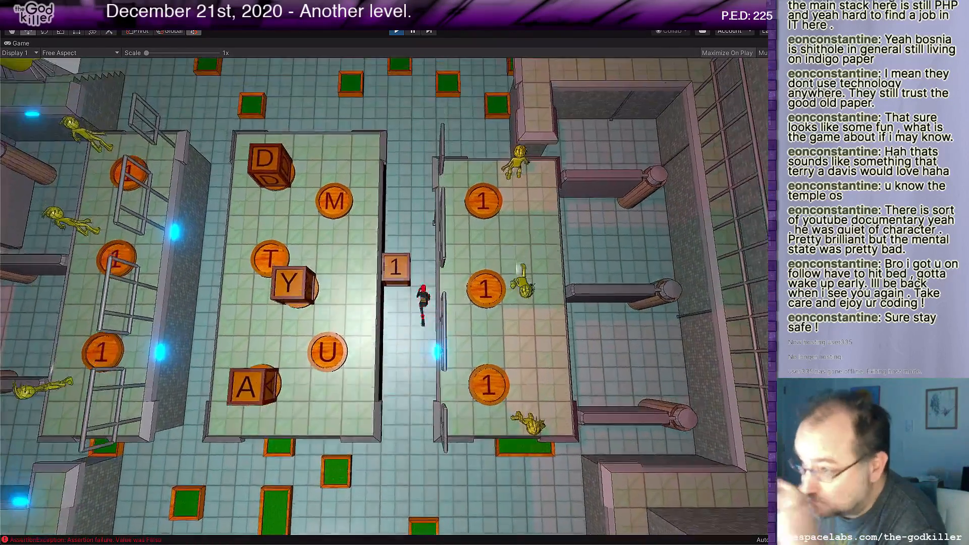
pyautogui.press('w')
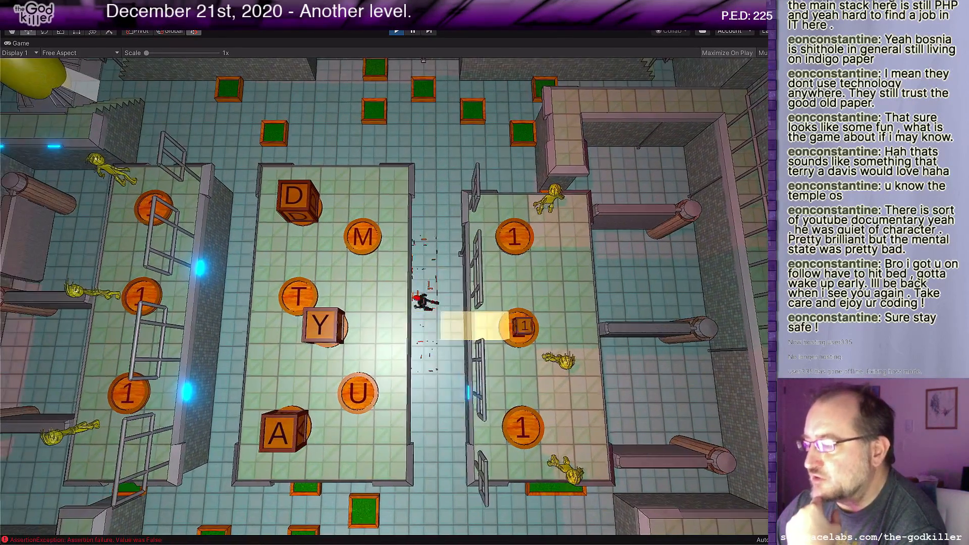
# Step: Walk the character past the northwest egg, along the west walkway and back to the end of its north arm
pyautogui.press('a')
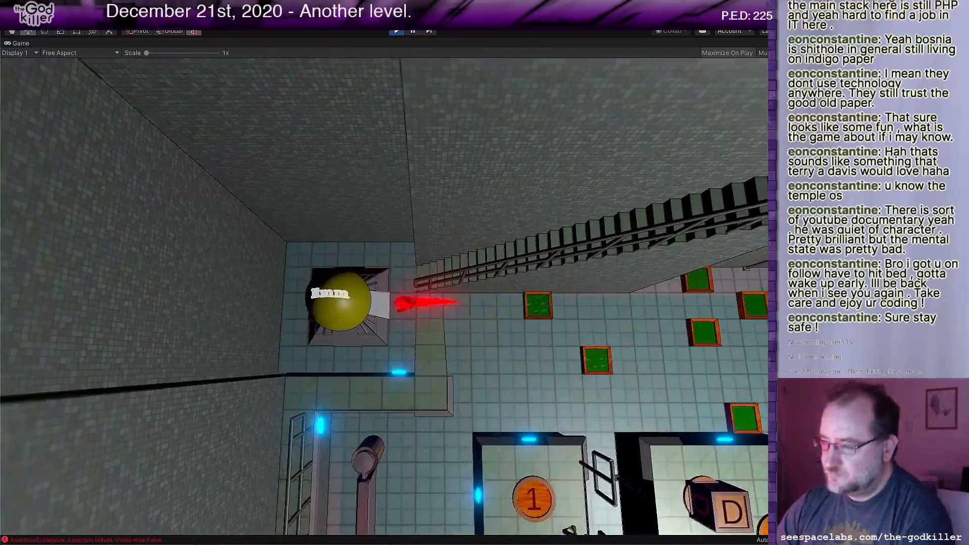
pyautogui.press('d')
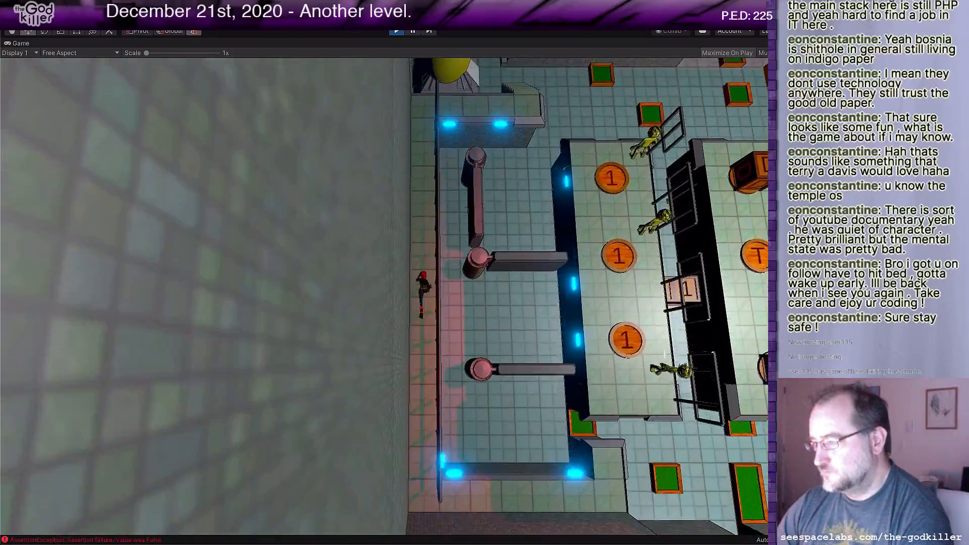
pyautogui.press('w')
pyautogui.press('d')
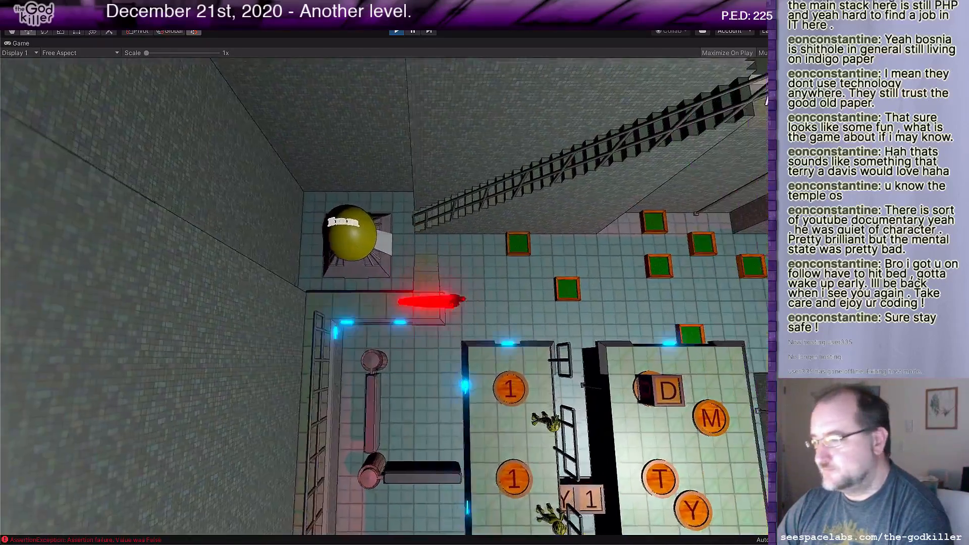
# Step: Push the Y block into the south channel behind the T block and walk toward the east corridor's south end
pyautogui.press('a')
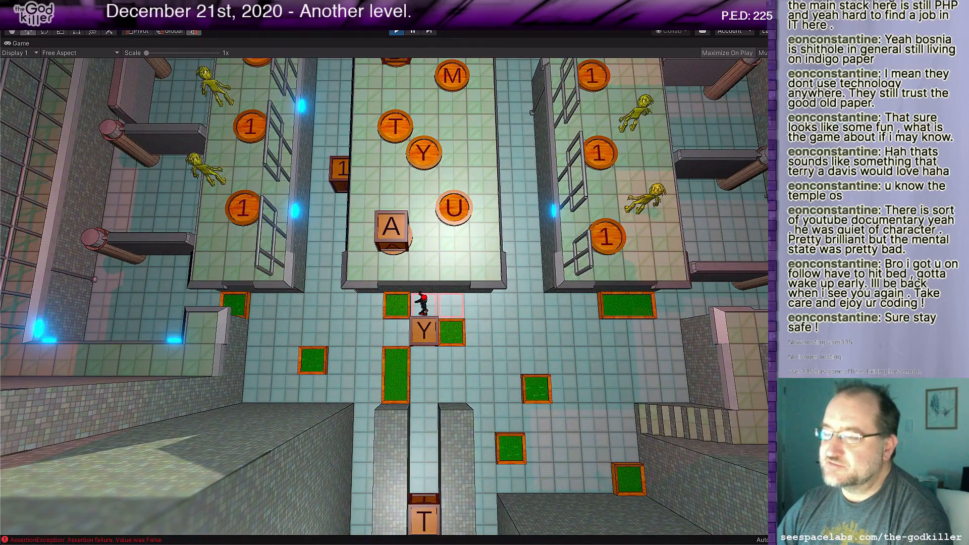
pyautogui.press('Down')
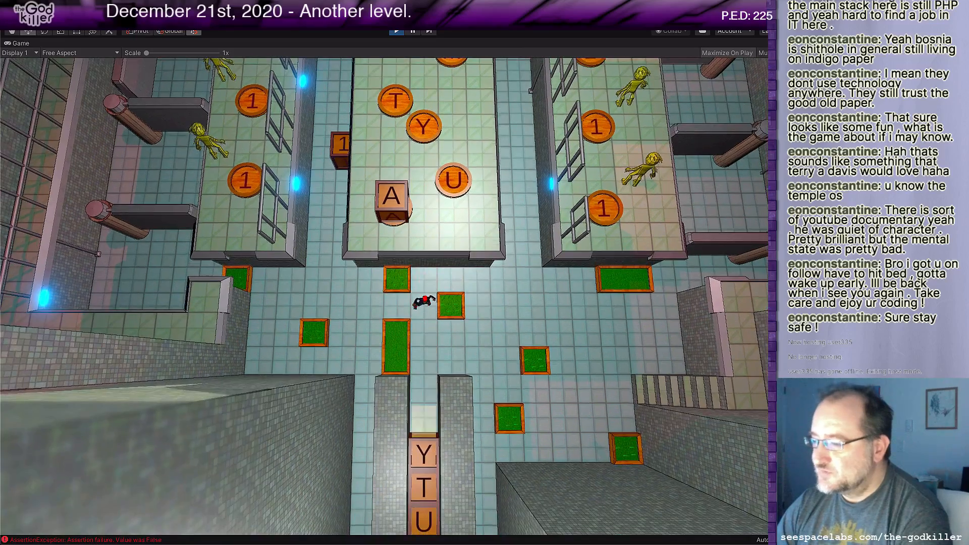
pyautogui.press('Down')
pyautogui.press('Down')
pyautogui.press('Down')
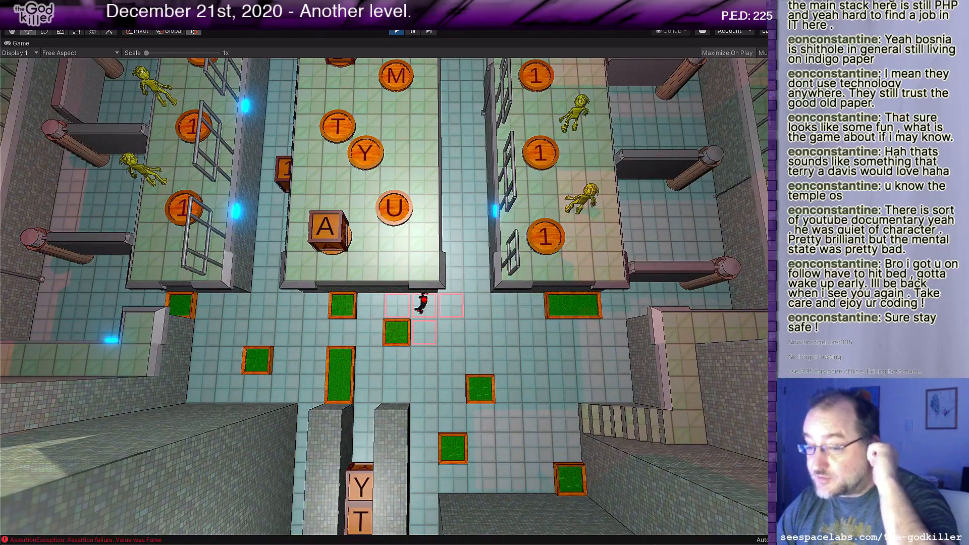
# Step: Walk into the west corridor from the south and get the 1 block onto the west platform's northernmost coin
pyautogui.press('Left')
pyautogui.press('Left')
pyautogui.press('Left')
pyautogui.press('Left')
pyautogui.press('Left')
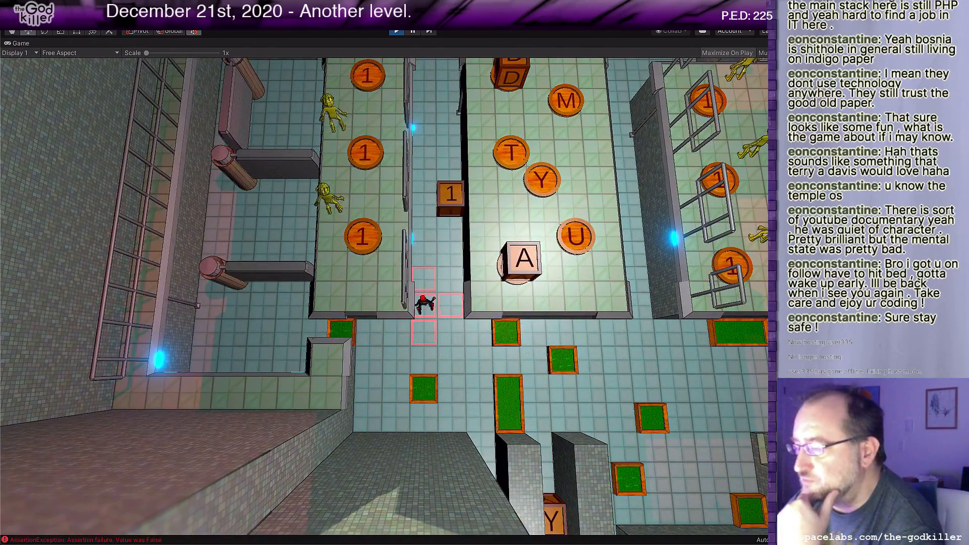
pyautogui.press('Up')
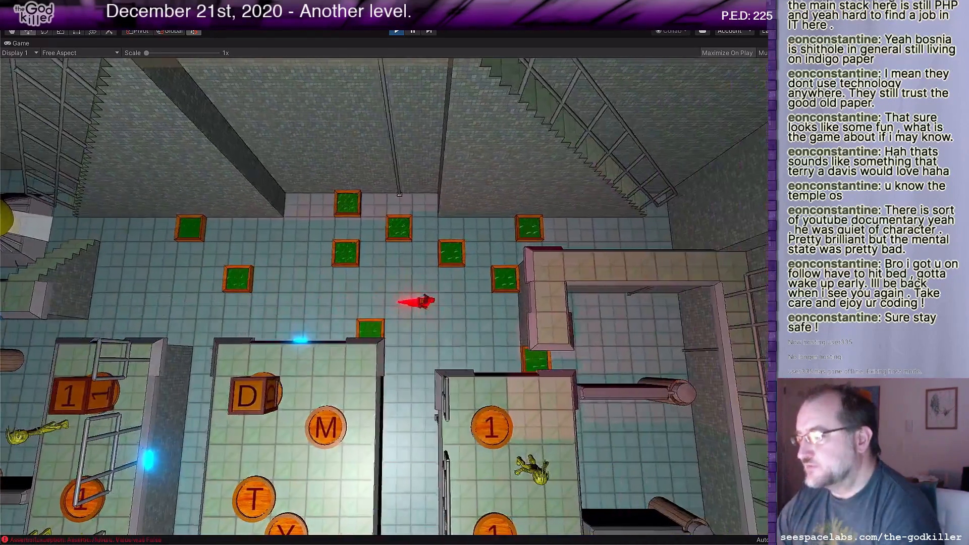
# Step: Send the D block through the east corridor into the south channel, and the 1 block onto the east platform's southernmost coin
pyautogui.press('s')
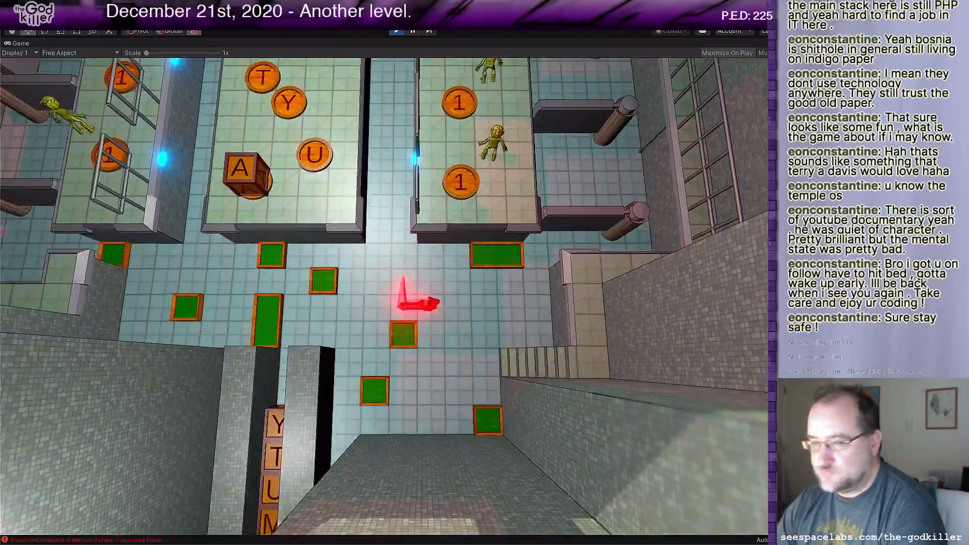
pyautogui.press('d')
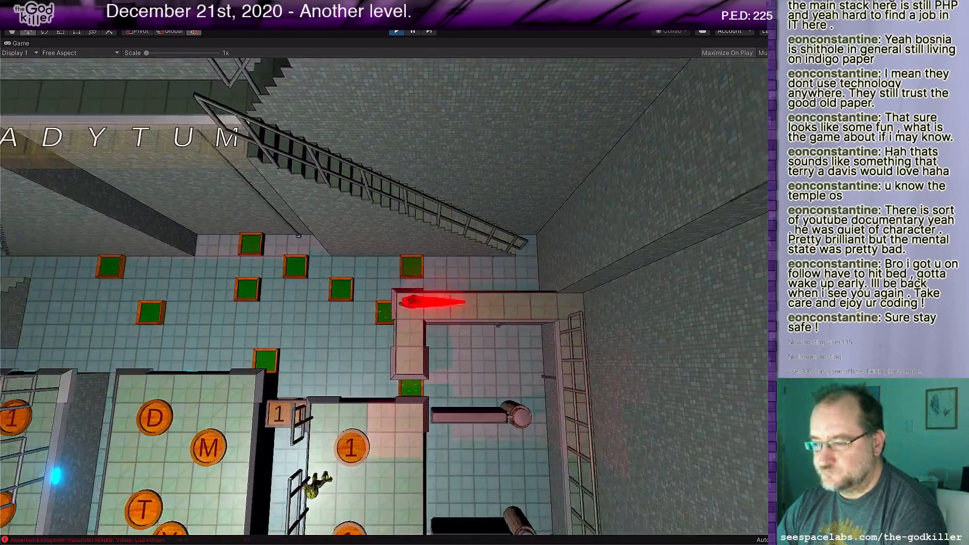
pyautogui.press('a')
pyautogui.press('s')
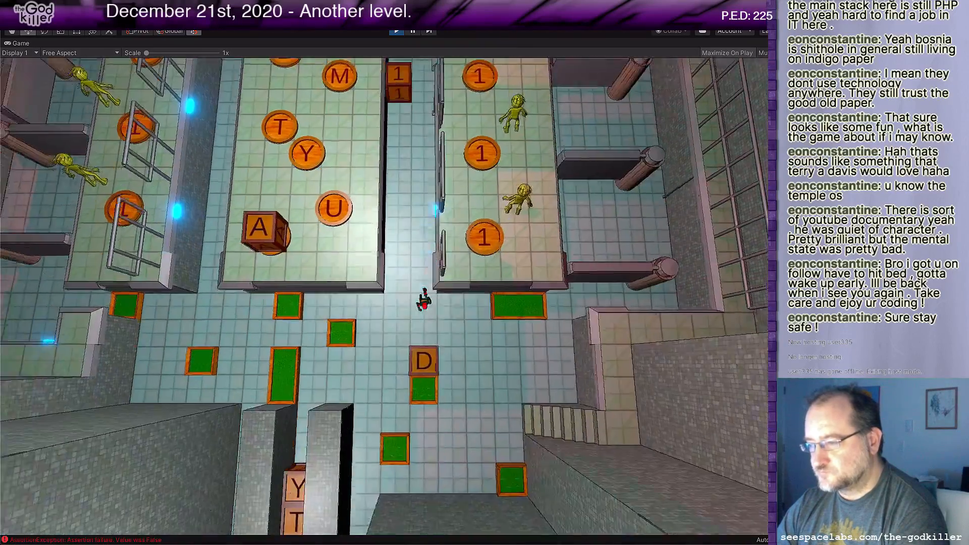
pyautogui.press('a')
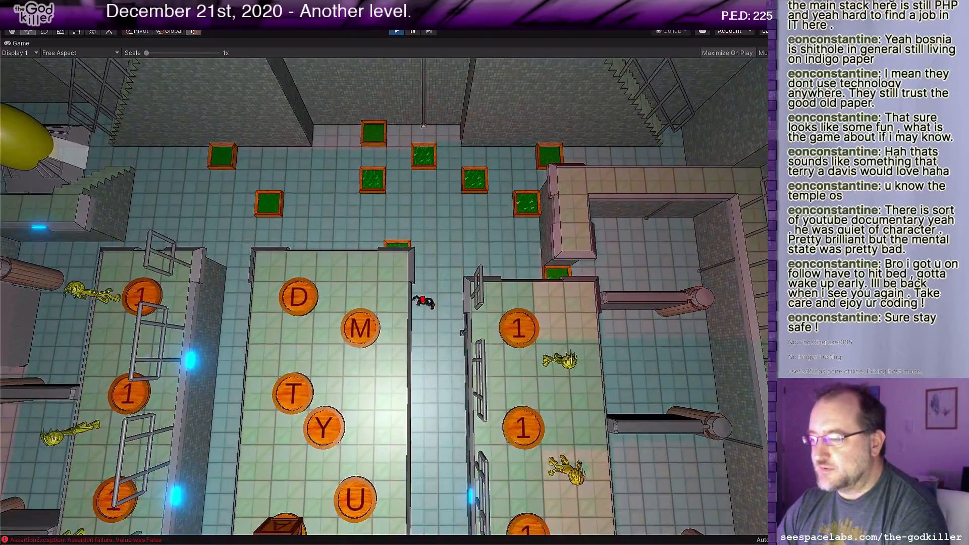
pyautogui.press('Down')
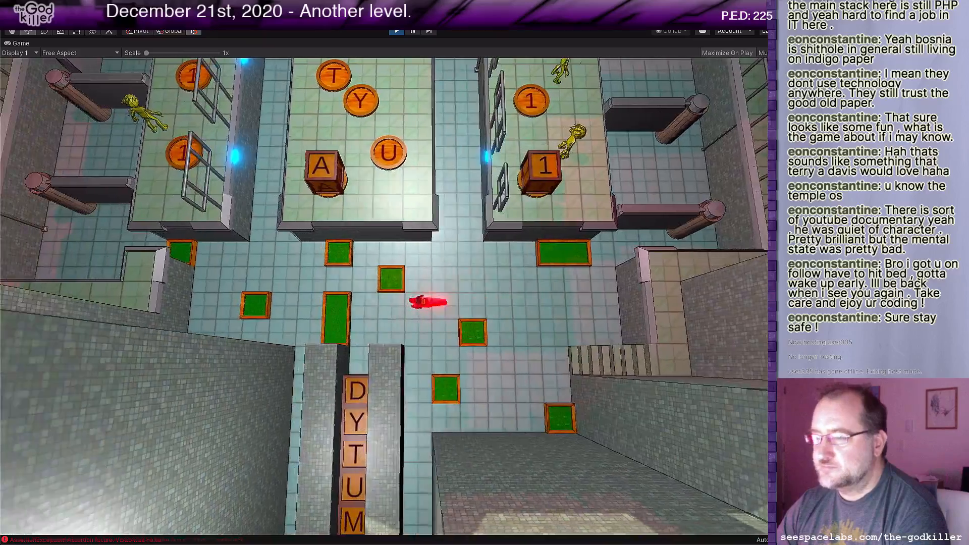
# Step: Walk the character from the west walkway's north arm down to its southwest corner and east along the south arm
pyautogui.press('Left')
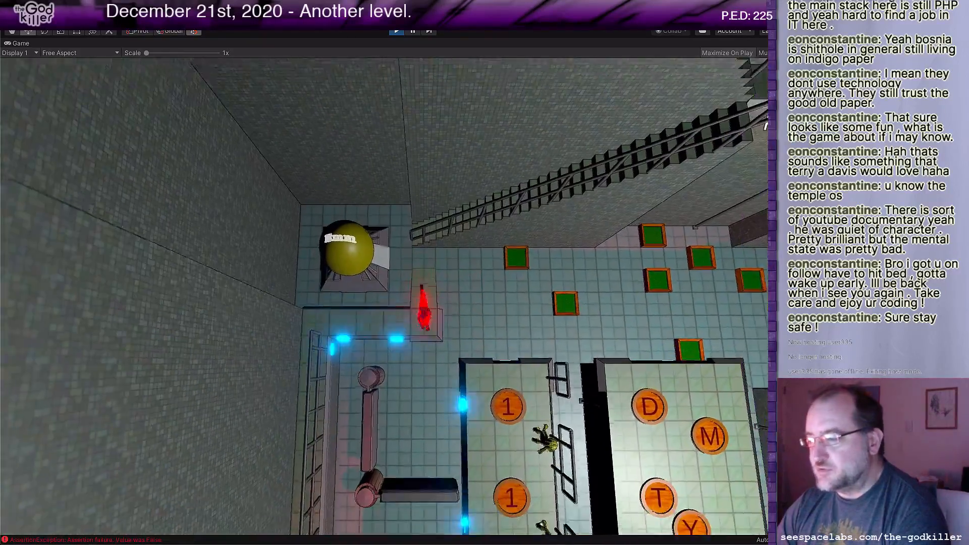
pyautogui.press('Left')
pyautogui.press('Down')
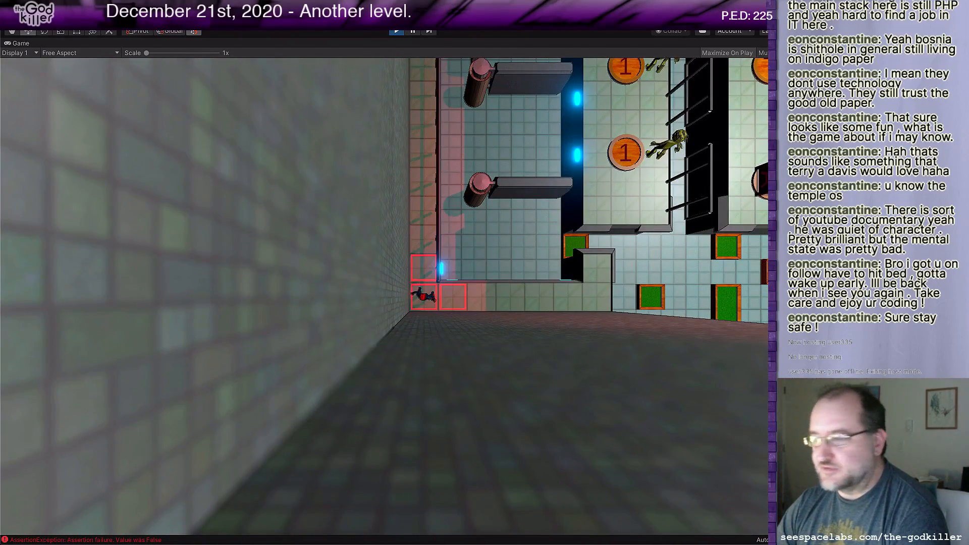
pyautogui.press('Right')
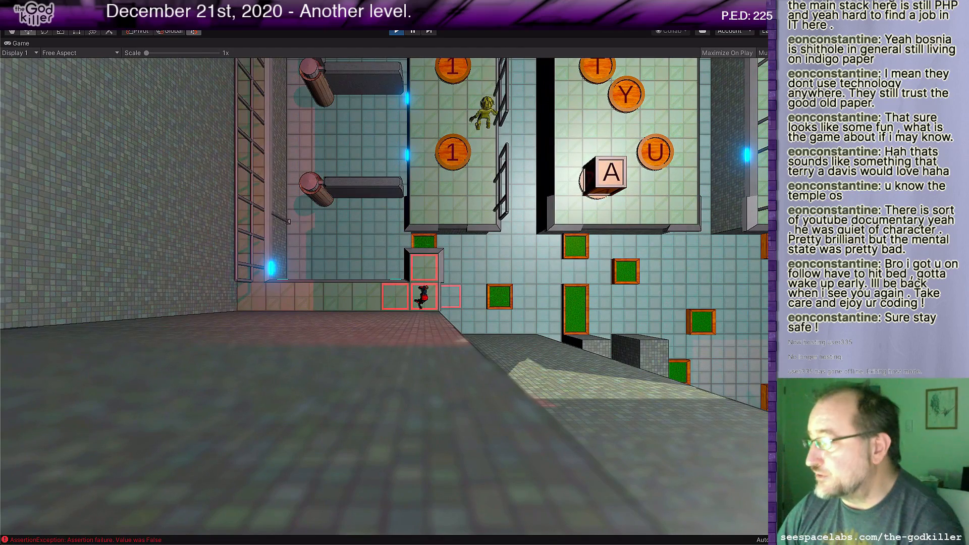
# Step: Walk the character back north along the west walkway and around to the front of the northwest egg
pyautogui.press('Left')
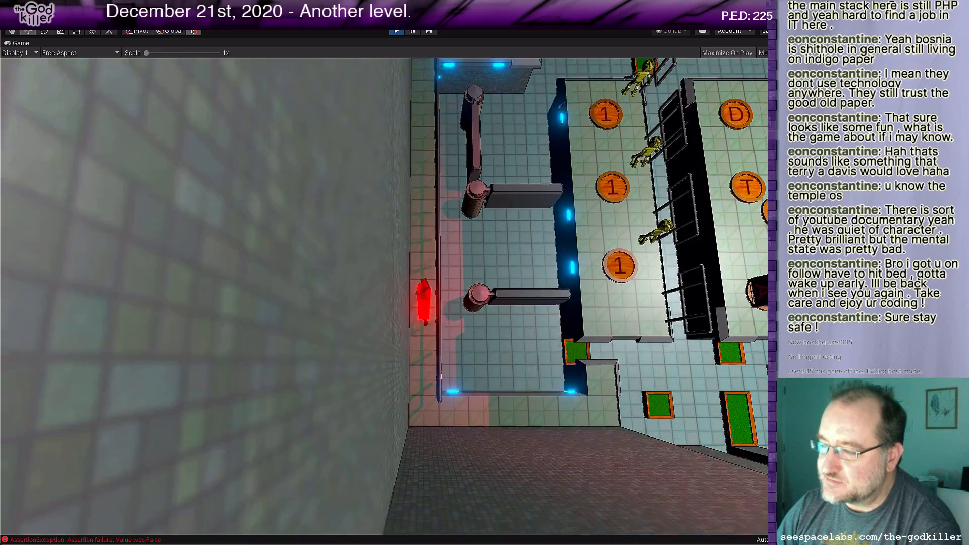
pyautogui.press('Up')
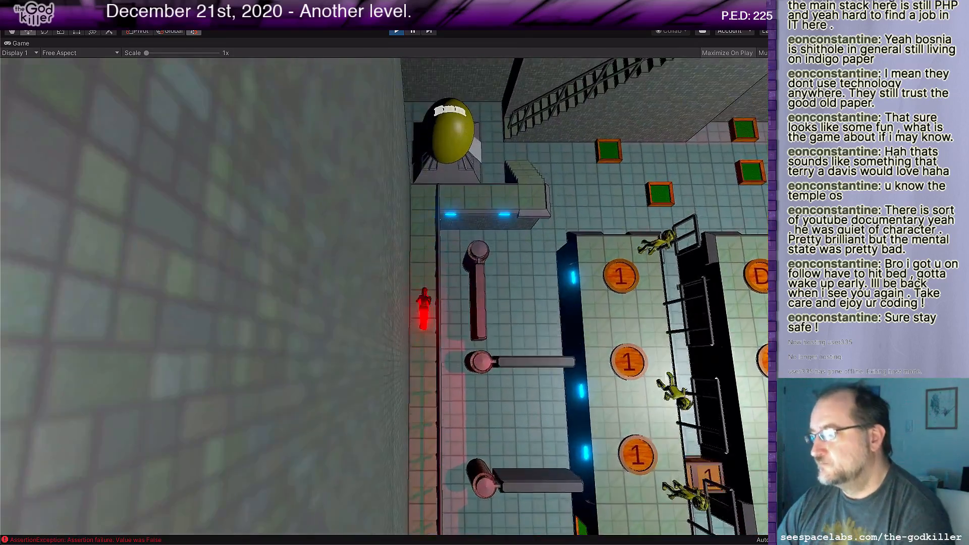
pyautogui.press('Right')
pyautogui.press('Up')
pyautogui.press('Down')
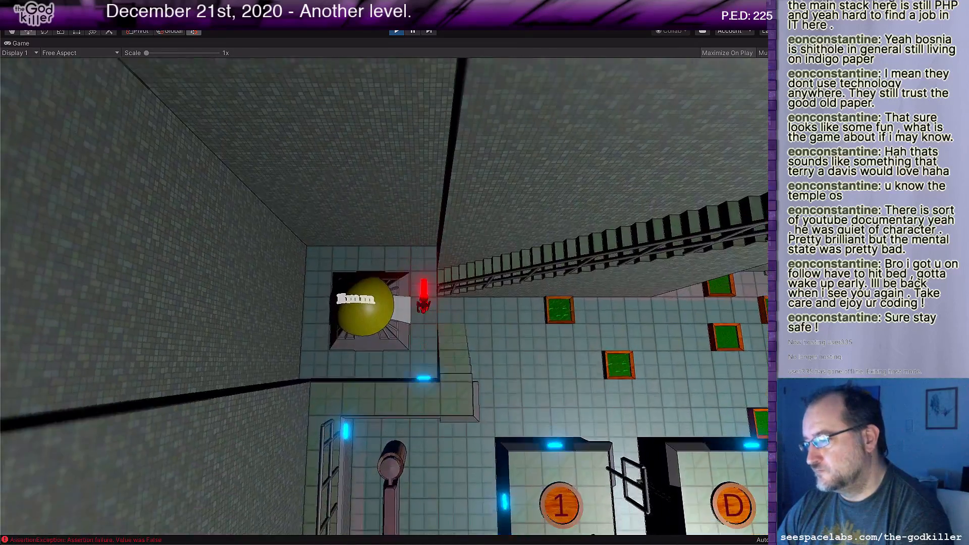
# Step: Push the A block south out of the west corridor and into the south channel above the D block
pyautogui.press('Right')
pyautogui.press('Down')
pyautogui.press('Down')
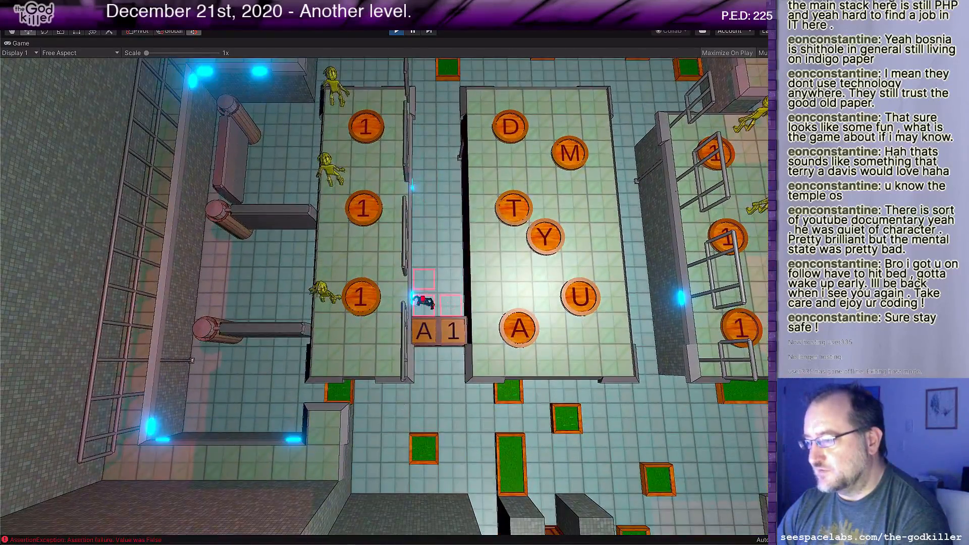
pyautogui.press('Down')
pyautogui.press('Left')
pyautogui.press('Down')
pyautogui.press('Right')
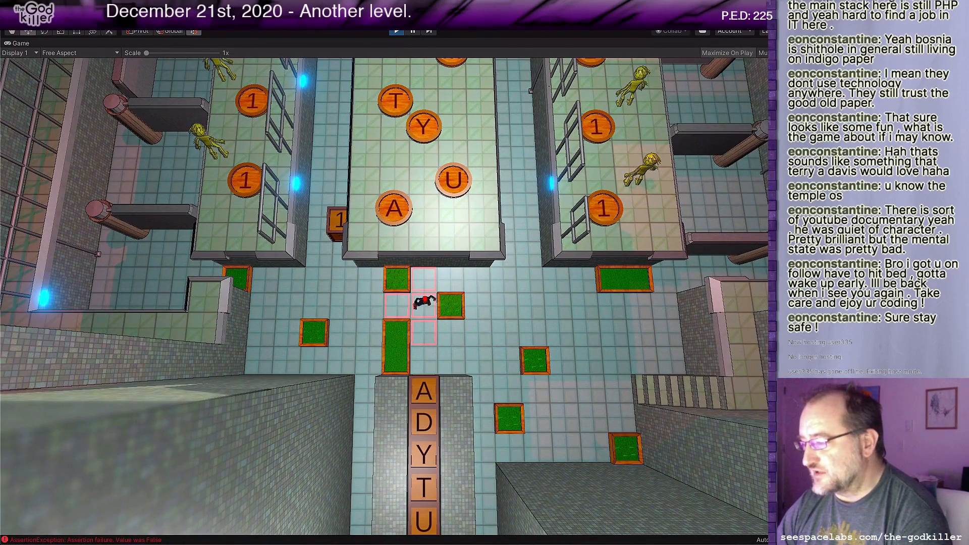
# Step: Walk the character north past the center platform to the ADYTUM gate and east to the staircase at the northeast wall
pyautogui.press('Down')
pyautogui.press('Right')
pyautogui.press('Up')
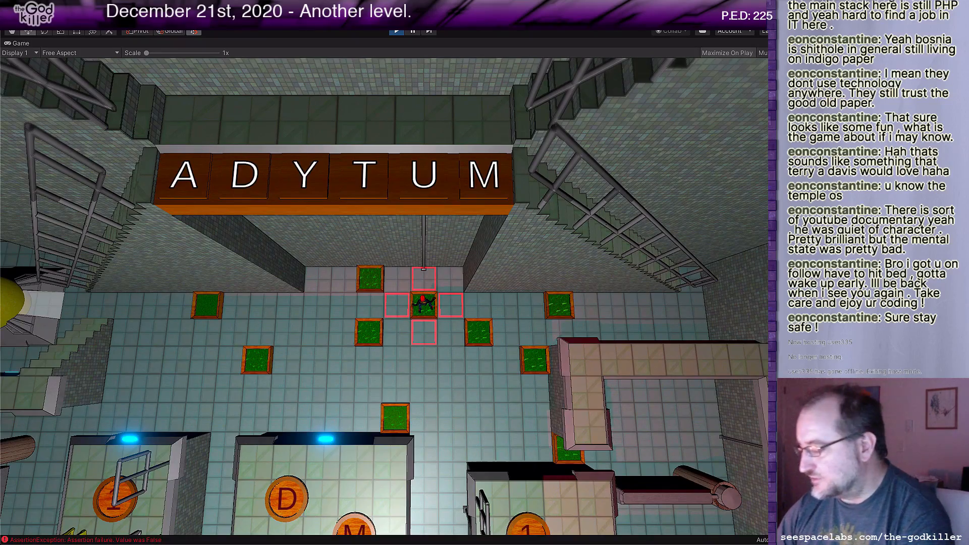
pyautogui.press('Right')
pyautogui.press('Left')
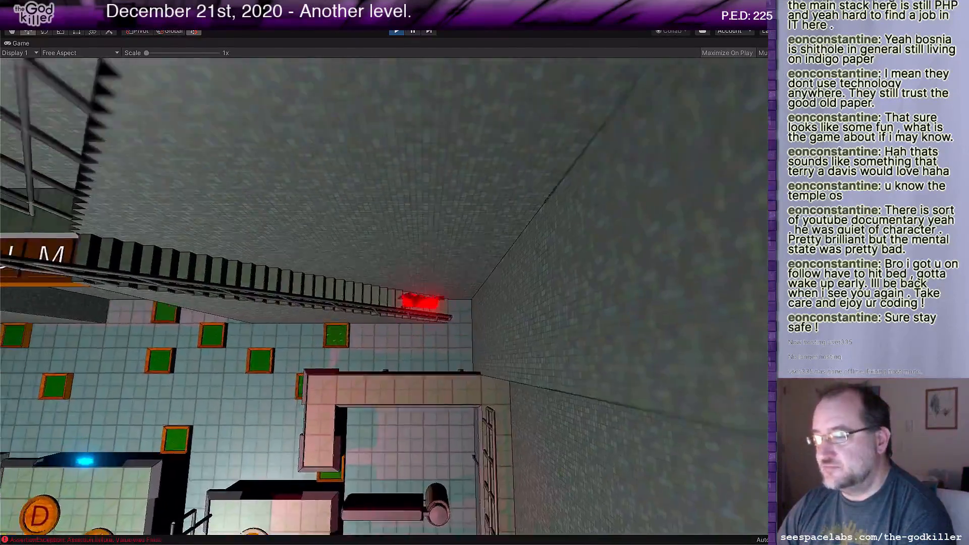
# Step: Walk the character west across the upper level, south along the outer west ledge, and east onto the upper tiled floor
pyautogui.press('Left')
pyautogui.press('Left')
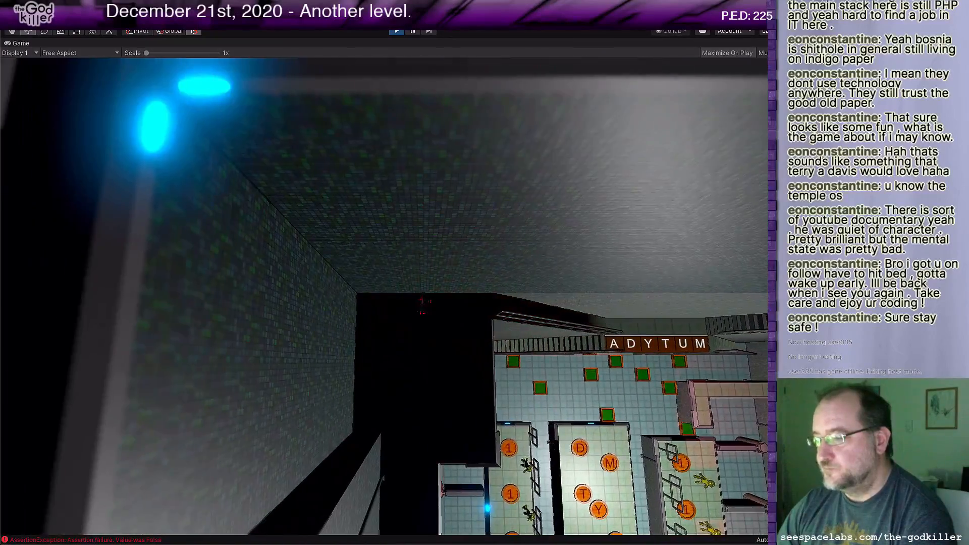
pyautogui.press('Down')
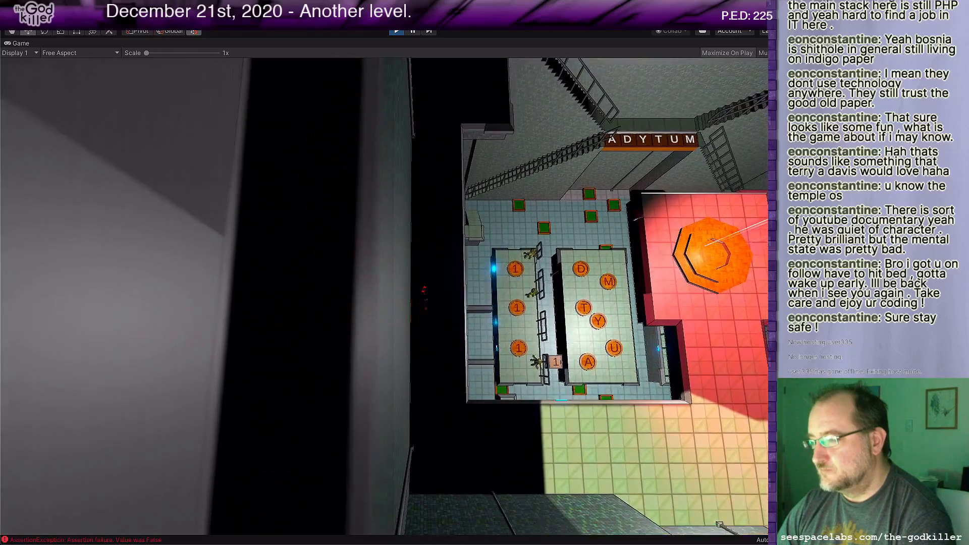
pyautogui.press('Right')
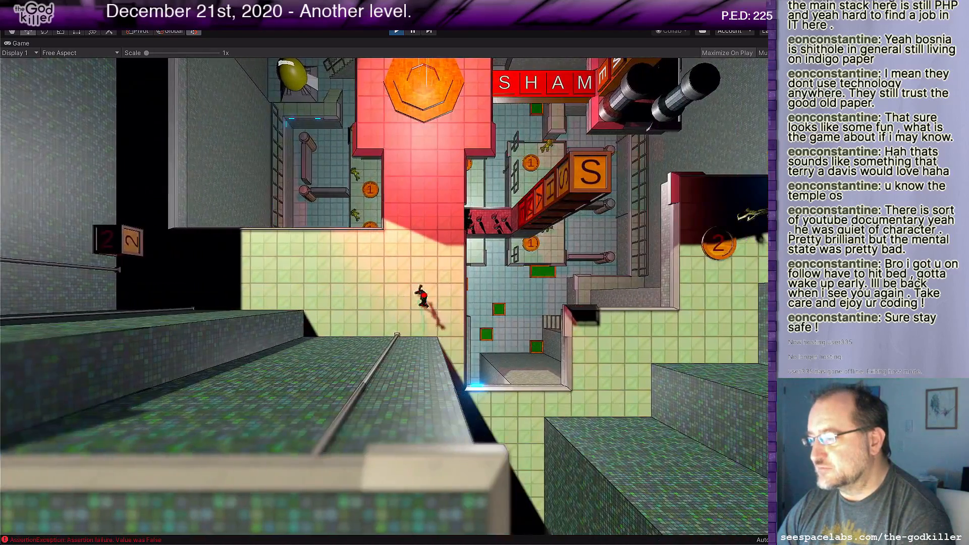
# Step: Walk the character north onto the red-lit platform and east across the SHAME block bridge
pyautogui.press('Right')
pyautogui.press('Up')
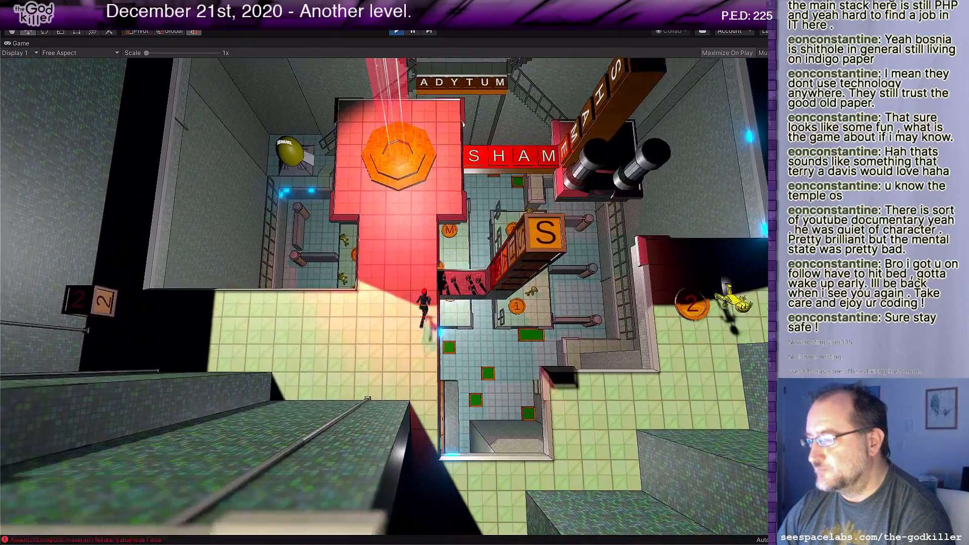
pyautogui.press('Up')
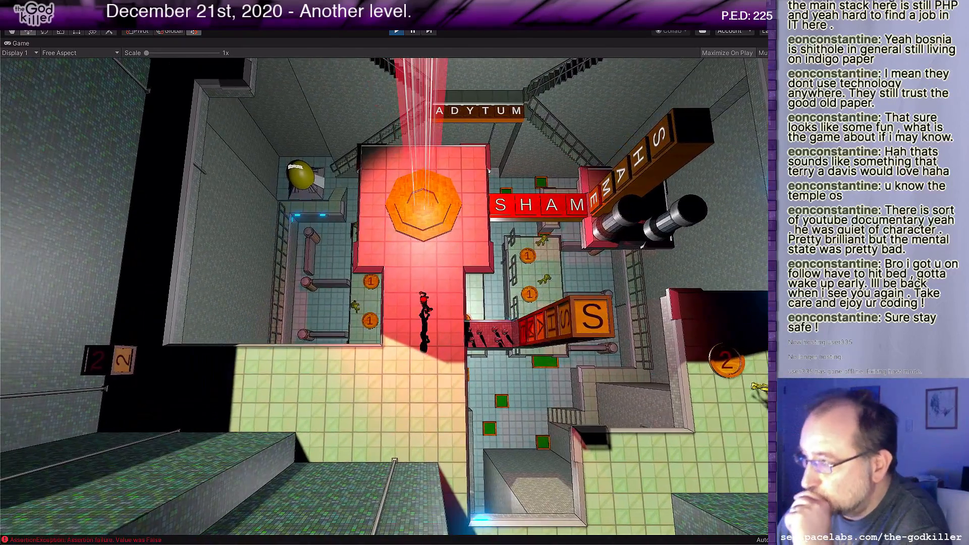
pyautogui.press('Right')
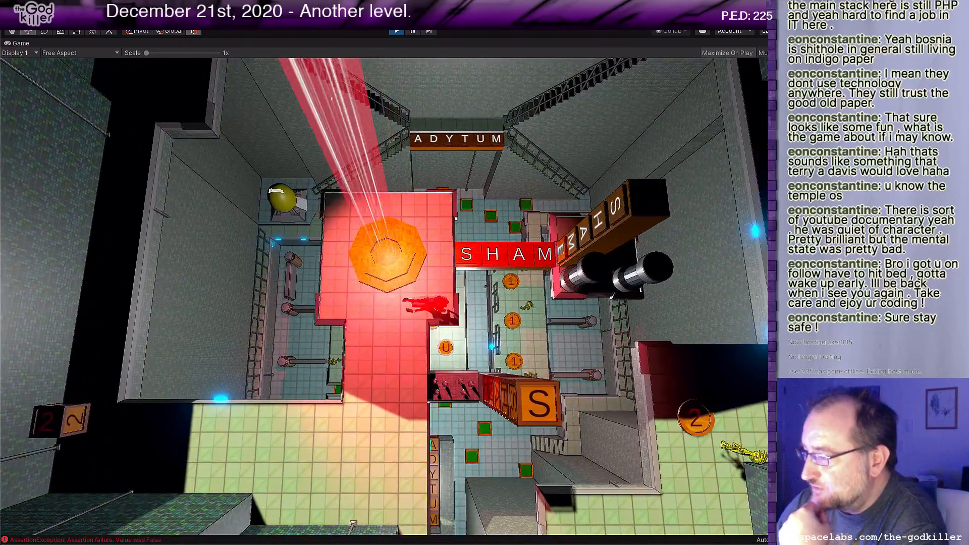
pyautogui.press('Up')
pyautogui.press('Right')
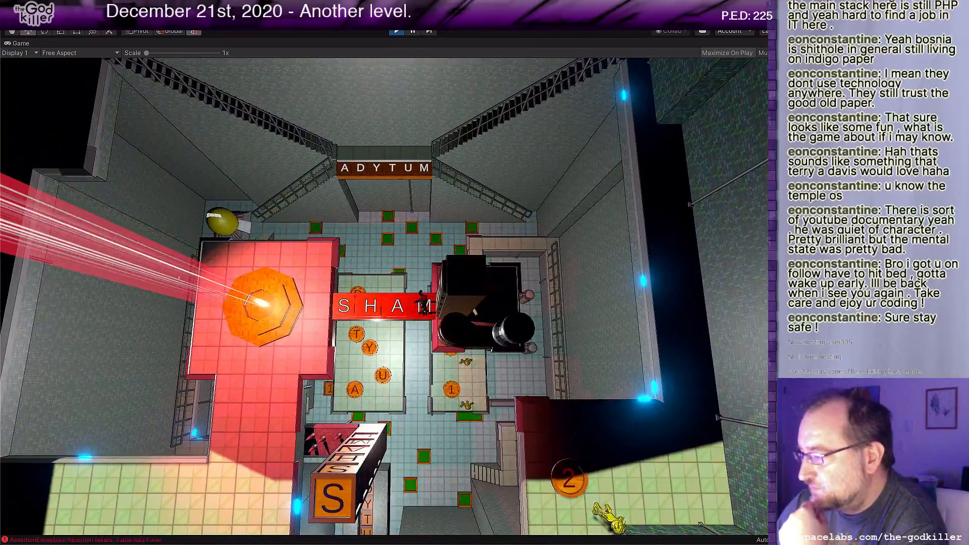
# Step: Bring the character back west across the block bridge and walk it south of the orange octagon
pyautogui.press('Left')
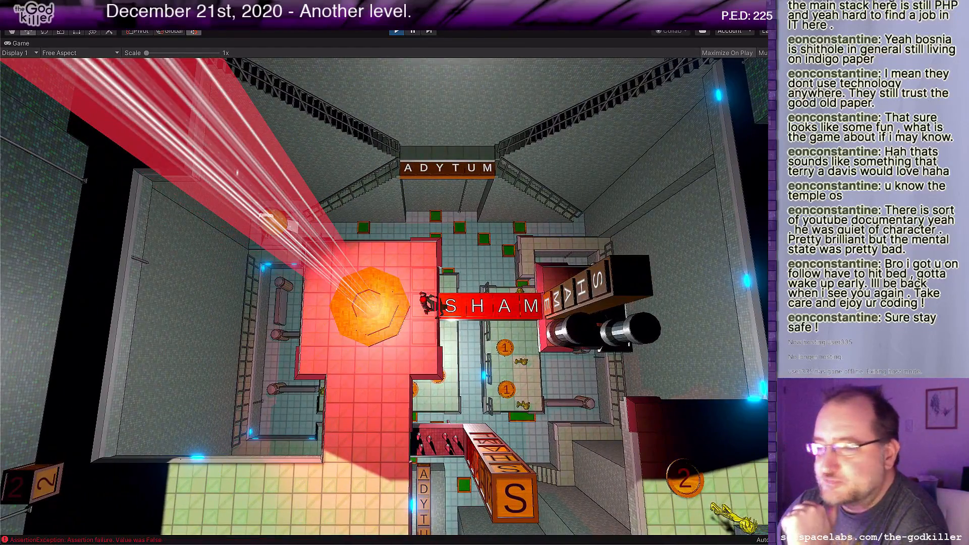
pyautogui.press('Down')
pyautogui.press('Left')
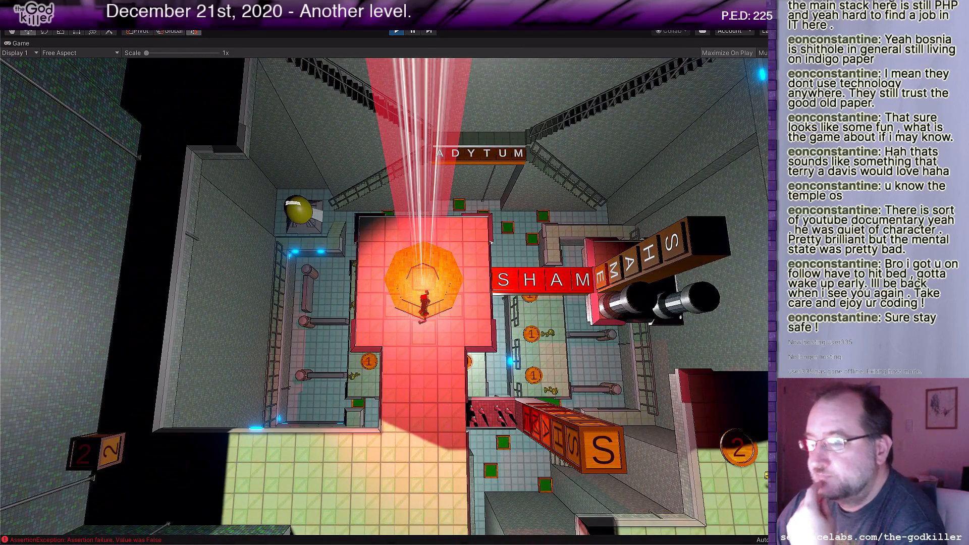
pyautogui.press('Down')
pyautogui.press('Down')
pyautogui.press('Up')
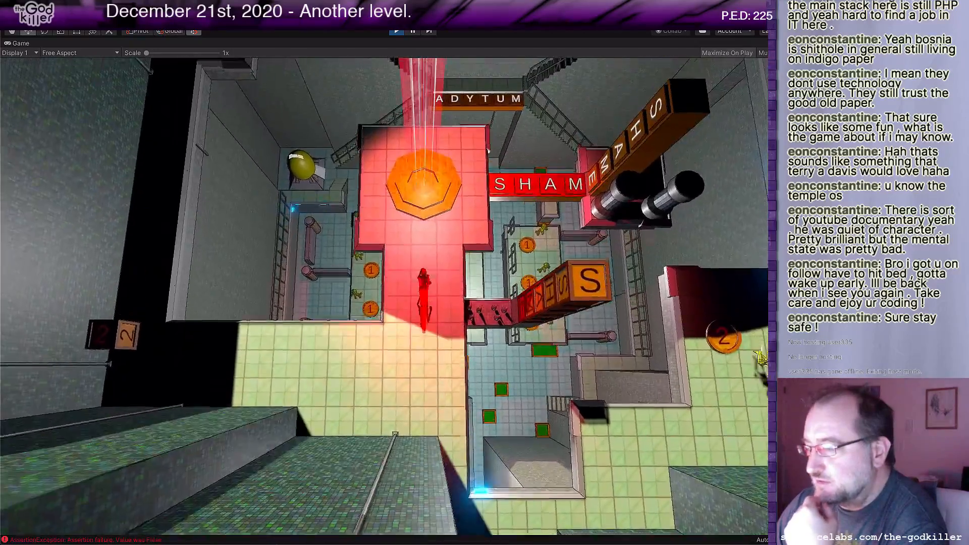
# Step: Walk the character around the orange octagon, along the west and east edges of the red-lit platform
pyautogui.press('Left')
pyautogui.press('Up')
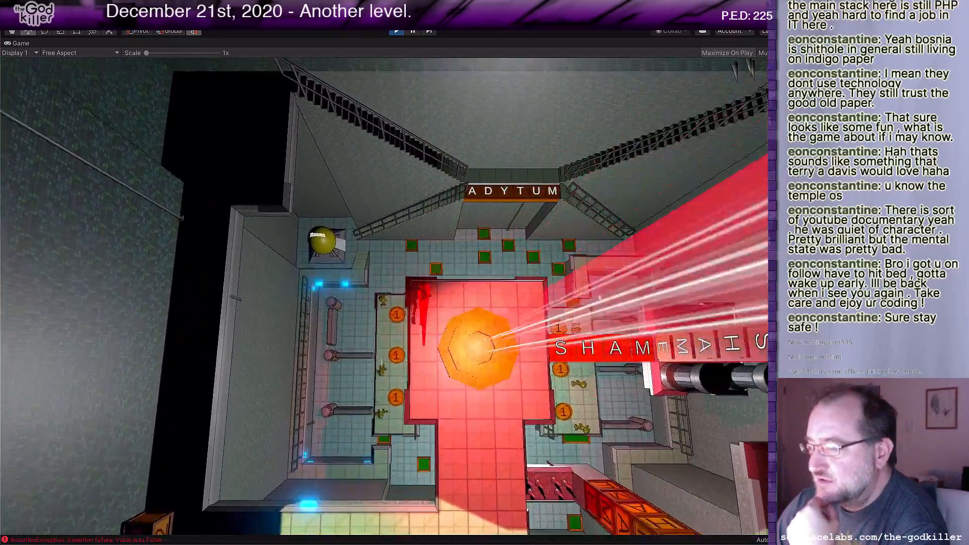
pyautogui.press('Down')
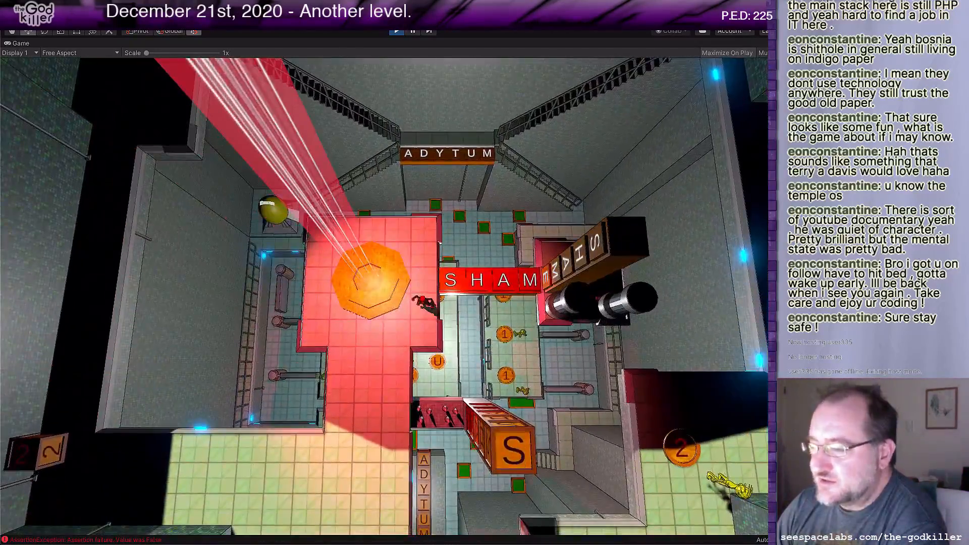
pyautogui.press('Left')
pyautogui.press('Up')
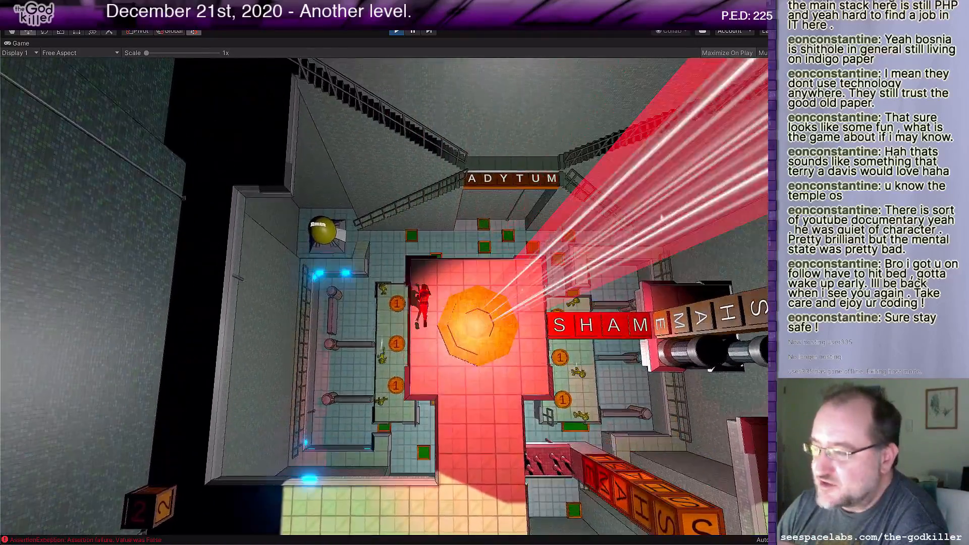
pyautogui.press('Down')
pyautogui.press('Right')
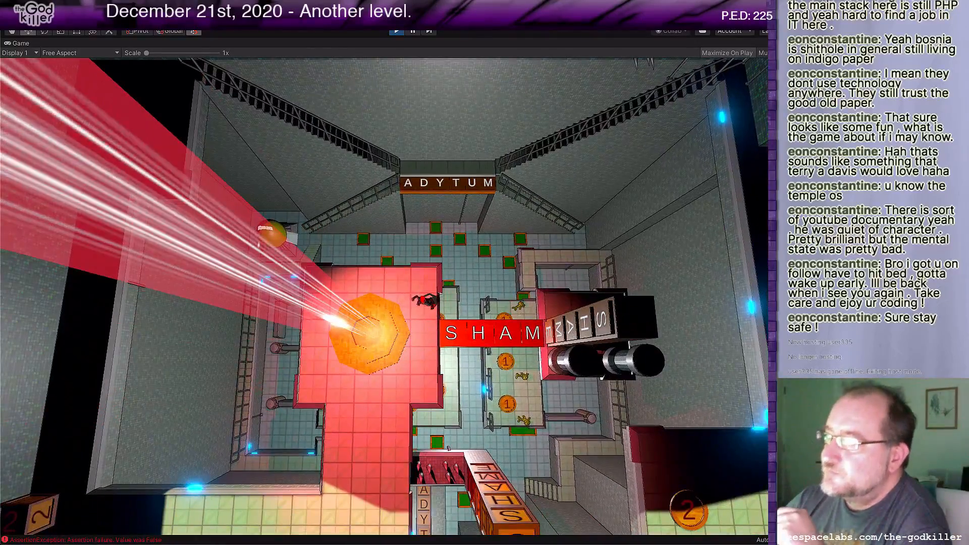
# Step: Stop the playtest and view the whole Adytum level from above in the scene view
pyautogui.click(393, 31)
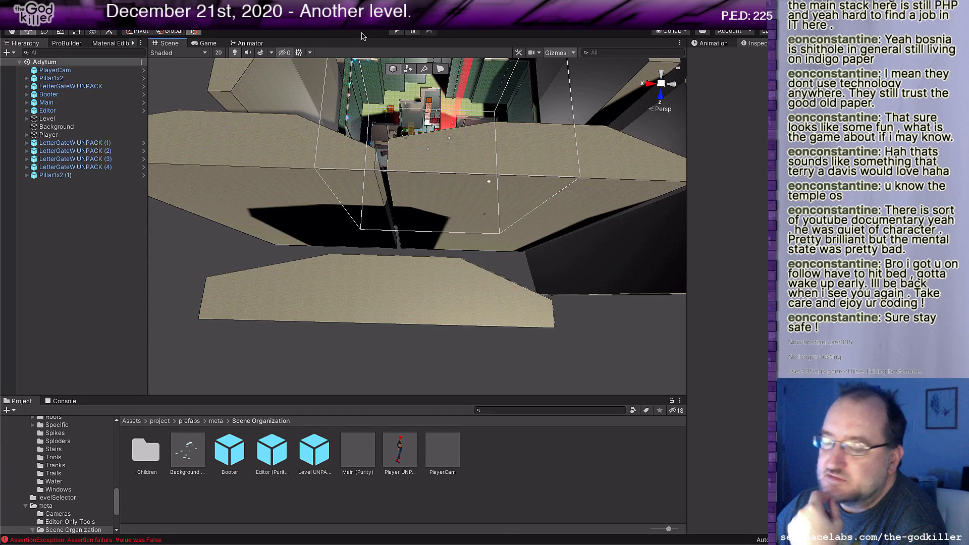
pyautogui.moveTo(427, 172); pyautogui.dragTo(440, 311, button='middle')
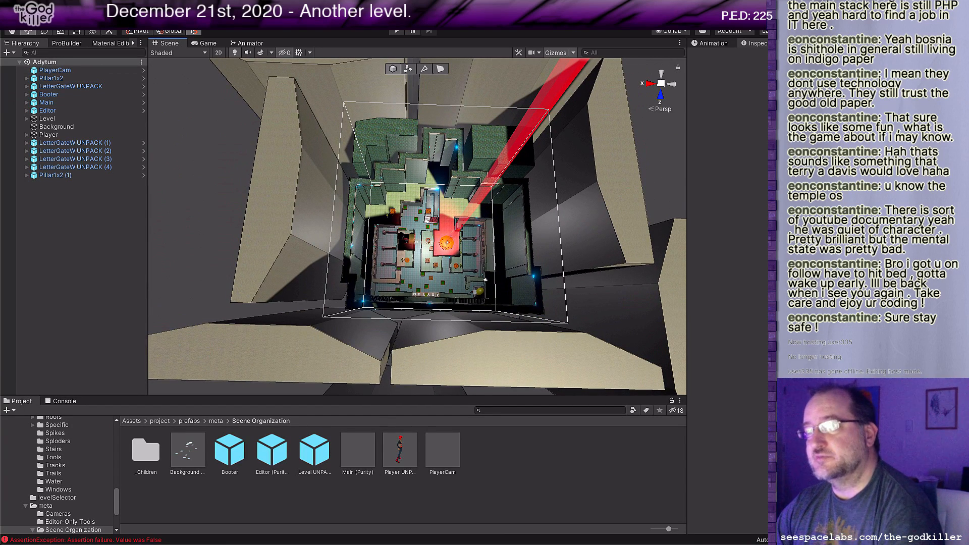
pyautogui.click(70, 30)
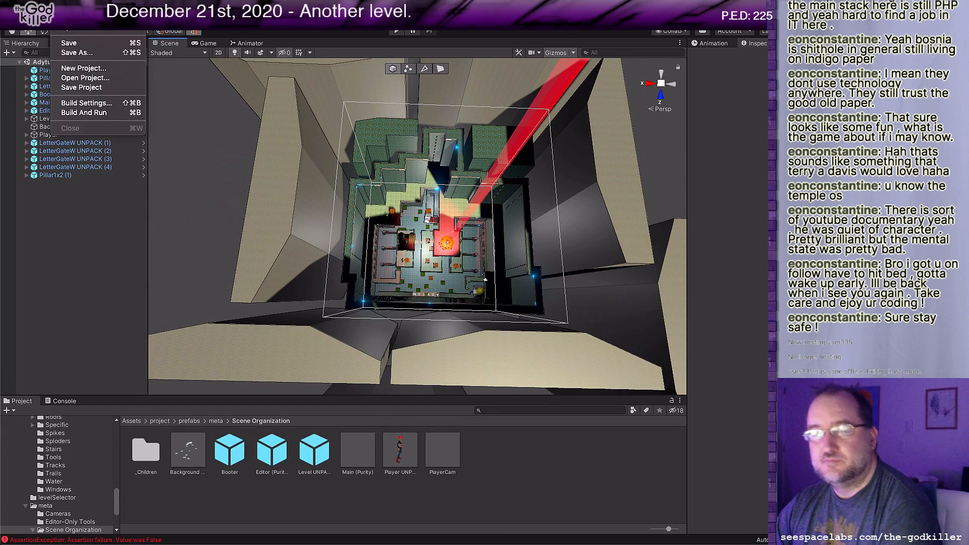
pyautogui.click(71, 30)
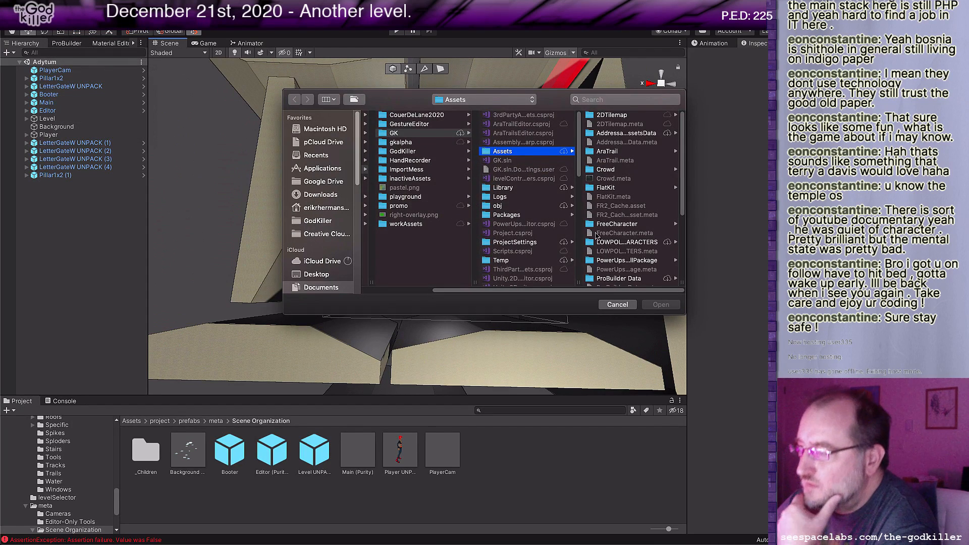
pyautogui.scroll(-5, 629, 250)
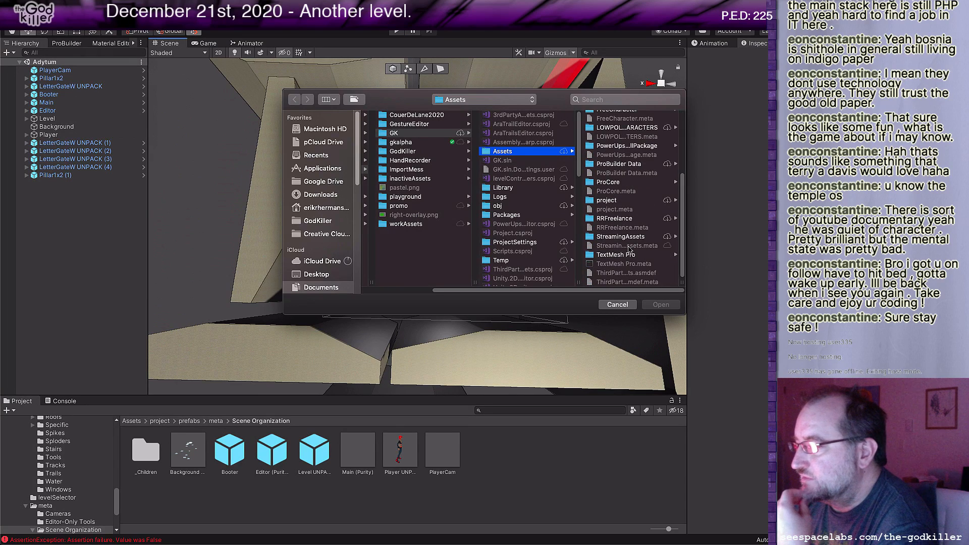
pyautogui.click(608, 202)
pyautogui.click(612, 226)
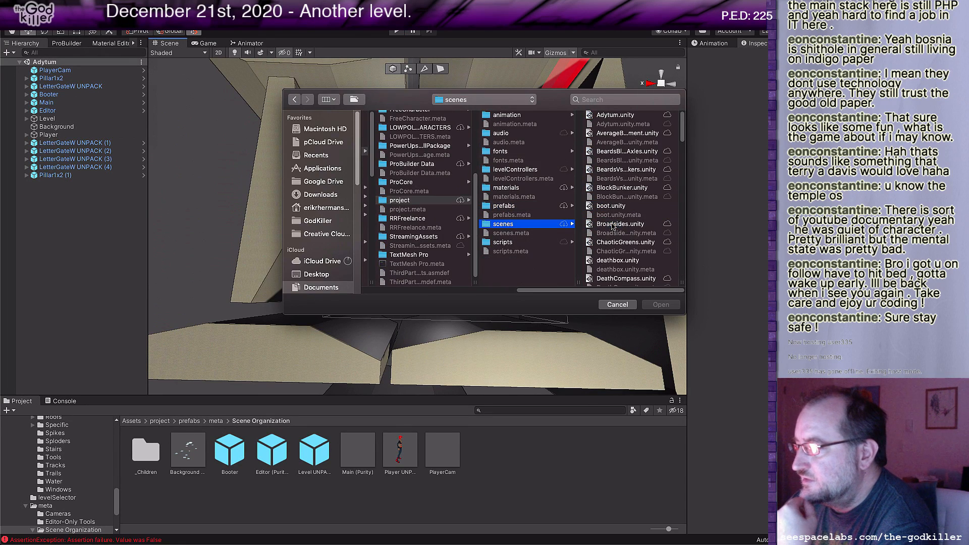
pyautogui.scroll(-3, 626, 242)
pyautogui.scroll(-6, 626, 242)
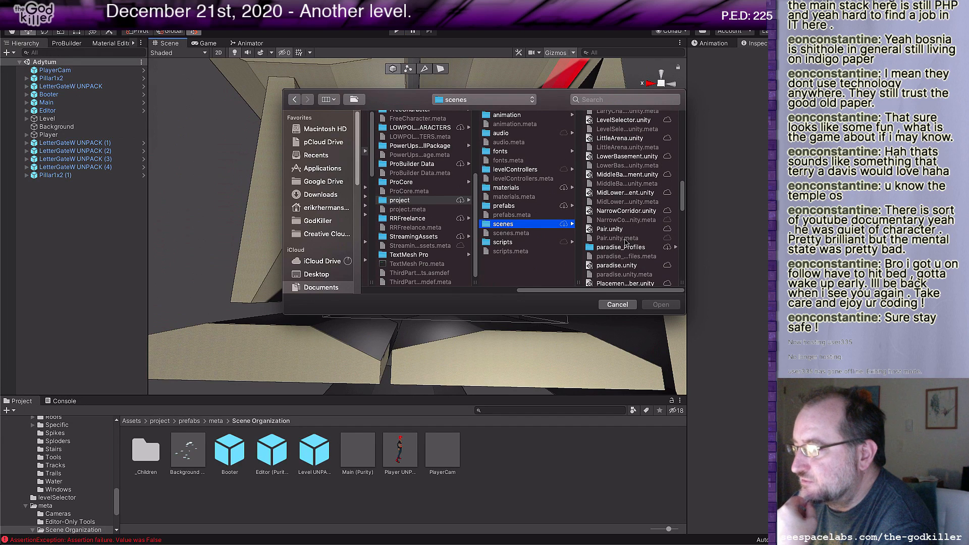
pyautogui.scroll(-3, 626, 242)
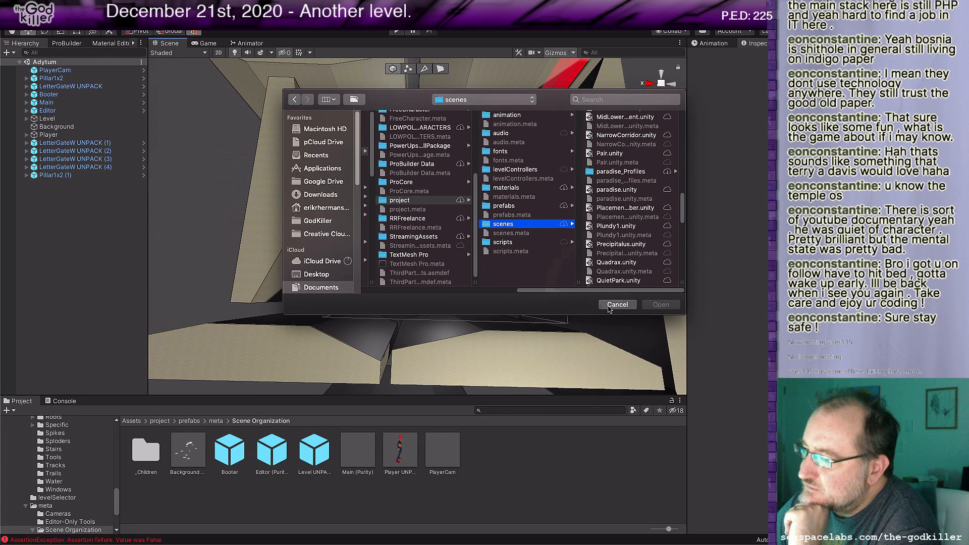
pyautogui.click(617, 305)
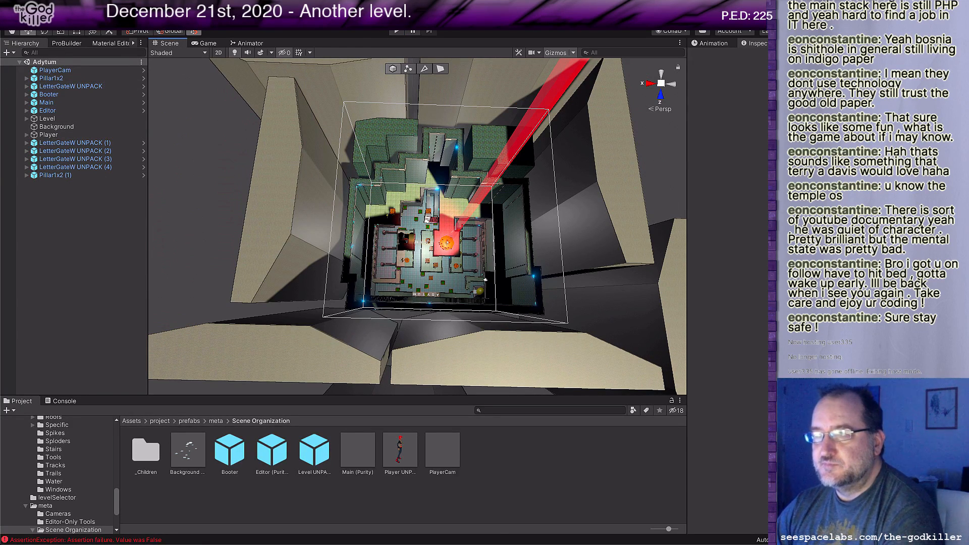
# Step: Run Unpack Prefabs on the Adytum scene to unpack its LetterGateW UNPACK prefabs
pyautogui.click(233, 5)
pyautogui.moveTo(257, 16)
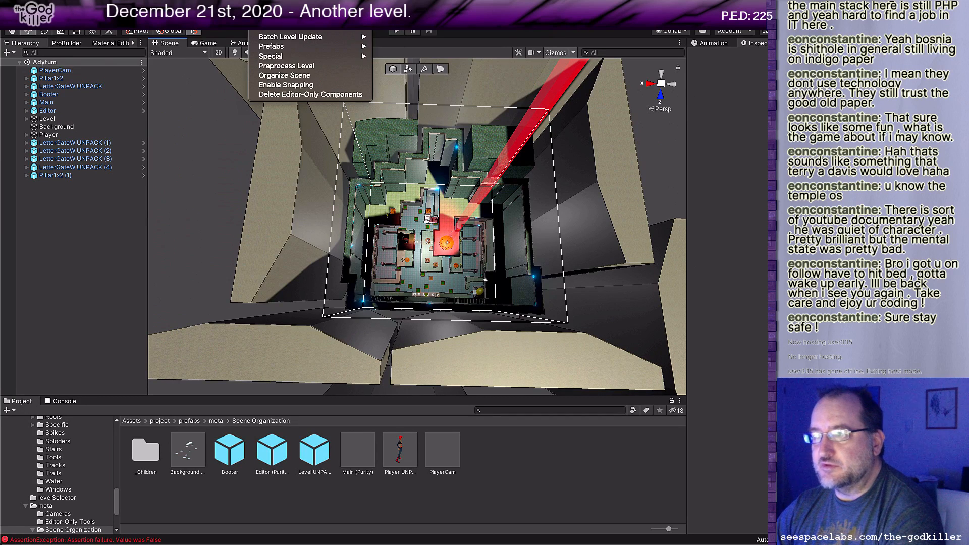
pyautogui.moveTo(293, 47)
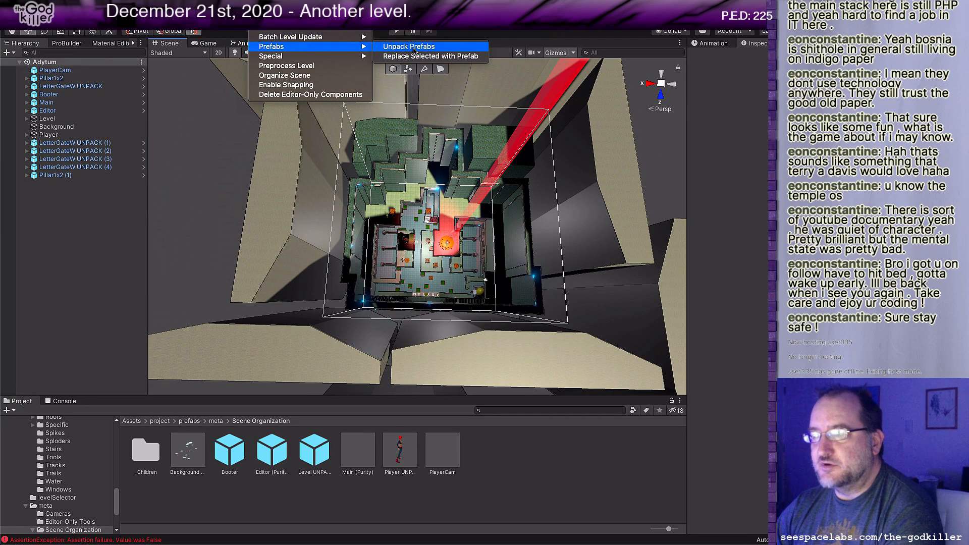
pyautogui.click(413, 48)
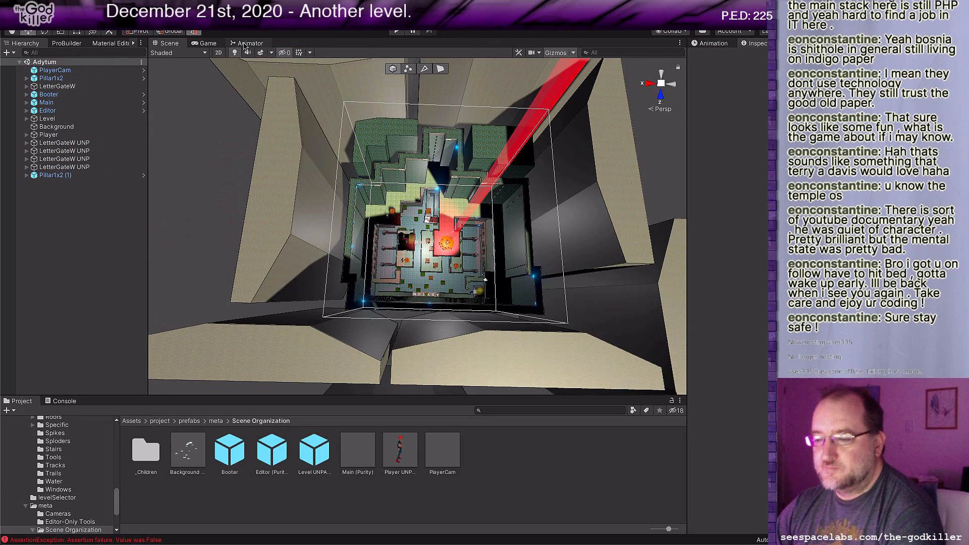
# Step: Examine the stack trace of the AssertionException logged at 16:25:19 in the console
pyautogui.click(76, 402)
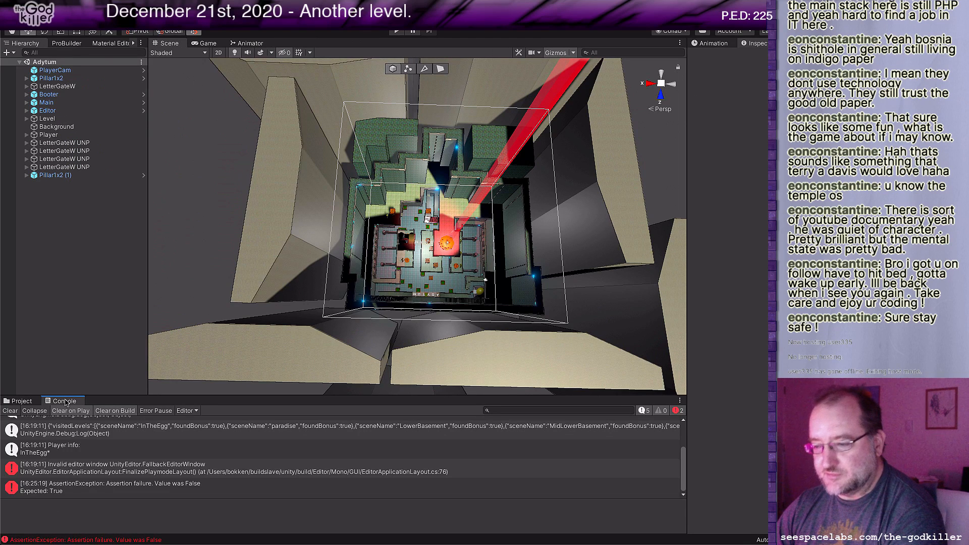
pyautogui.click(163, 491)
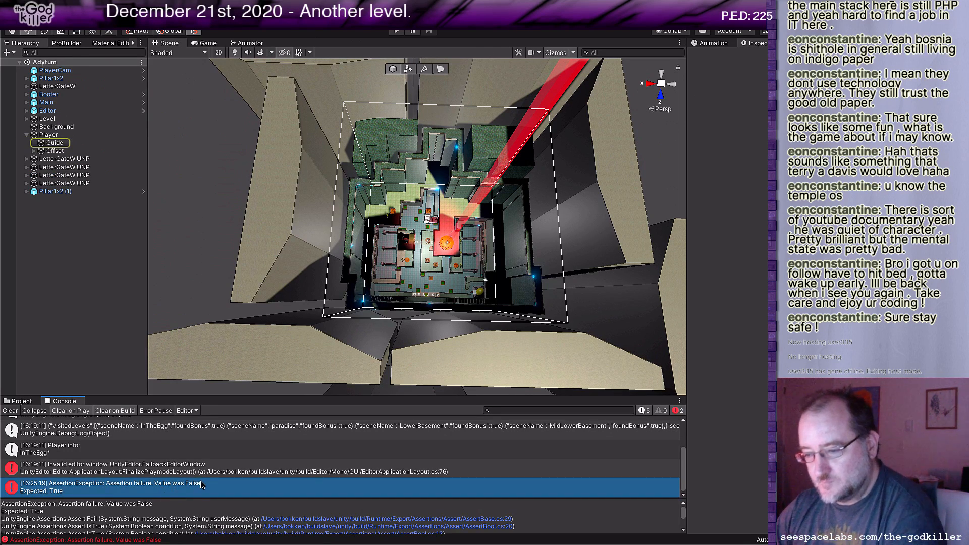
pyautogui.scroll(-1, 196, 509)
pyautogui.scroll(-1, 197, 509)
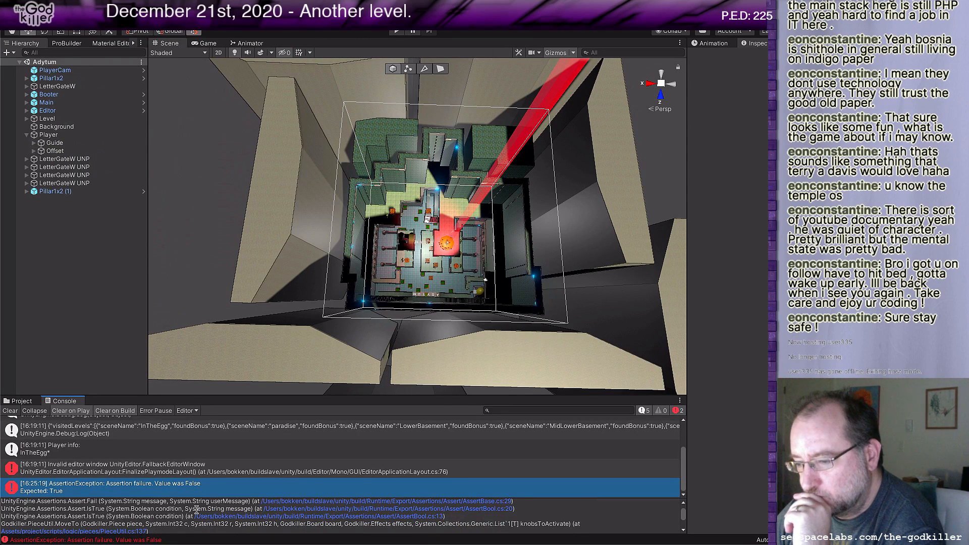
pyautogui.scroll(-2, 196, 510)
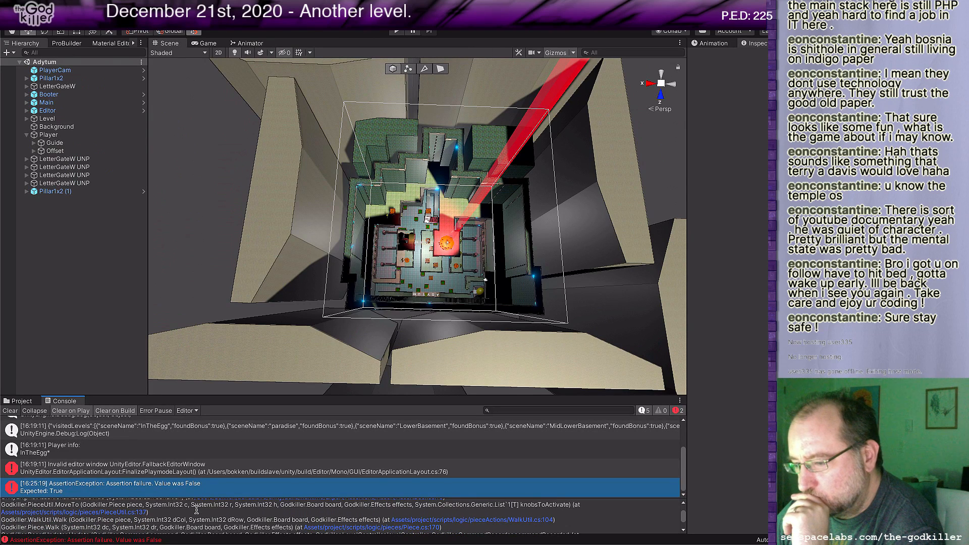
pyautogui.scroll(-1, 196, 511)
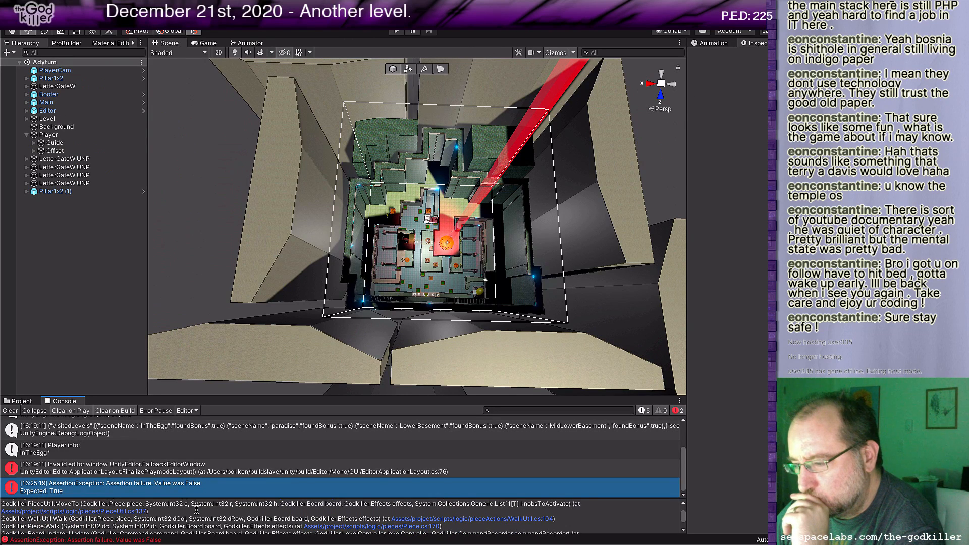
# Step: Open PieceUtil.cs in Rider from the stack trace's line 137 reference and place the cursor on line 145 of MoveTo
pyautogui.click(111, 512)
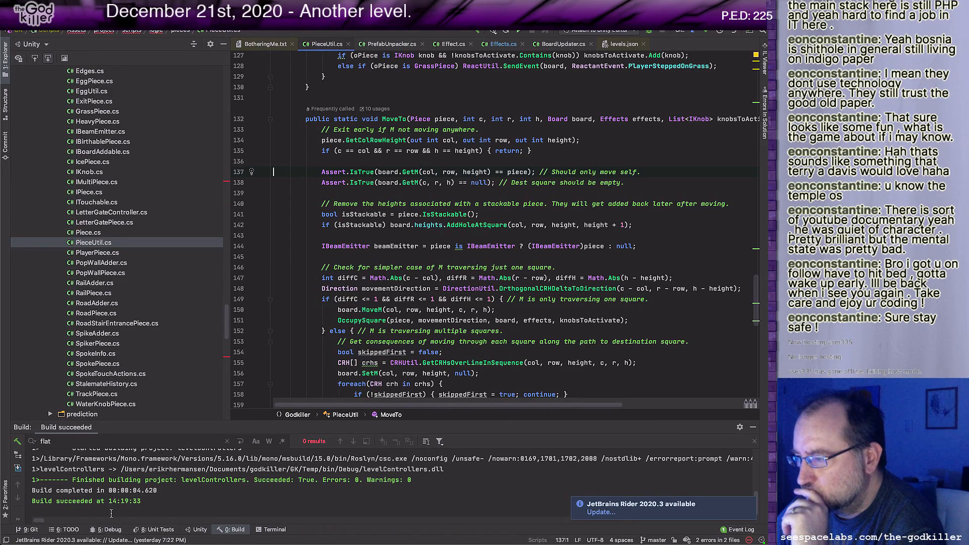
pyautogui.click(405, 260)
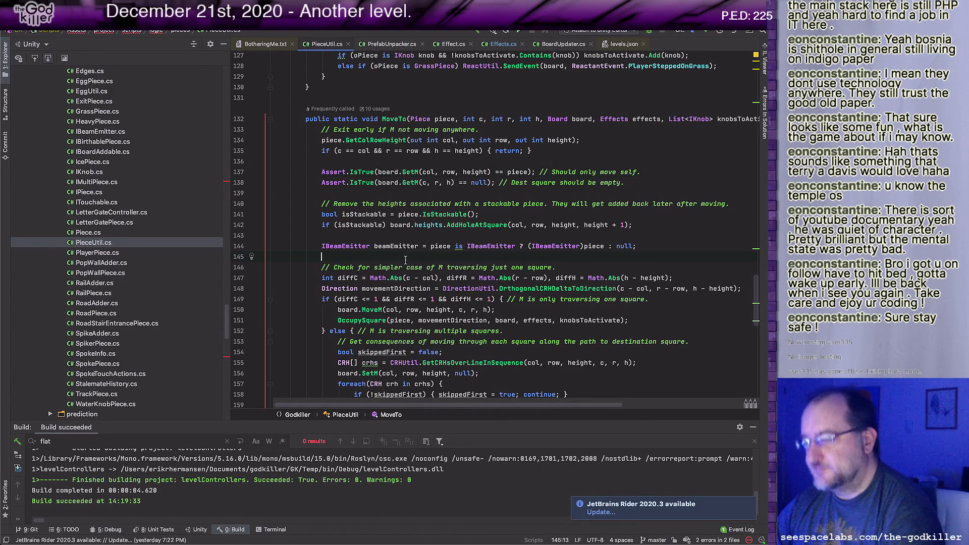
# Step: Switch to Unity and run Preprocess Level on the Adytum scene to move its loose objects into Level
pyautogui.press('super+Tab')
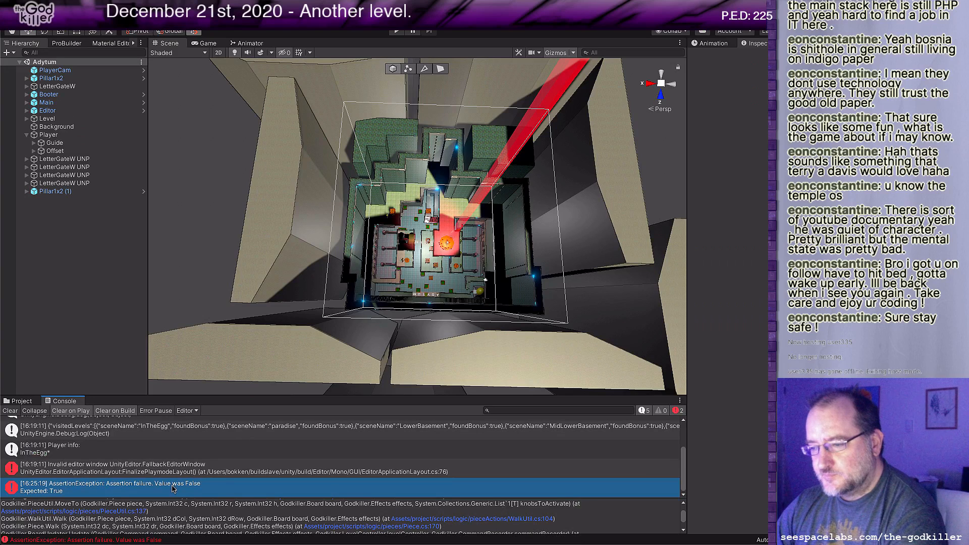
pyautogui.scroll(-2, 196, 506)
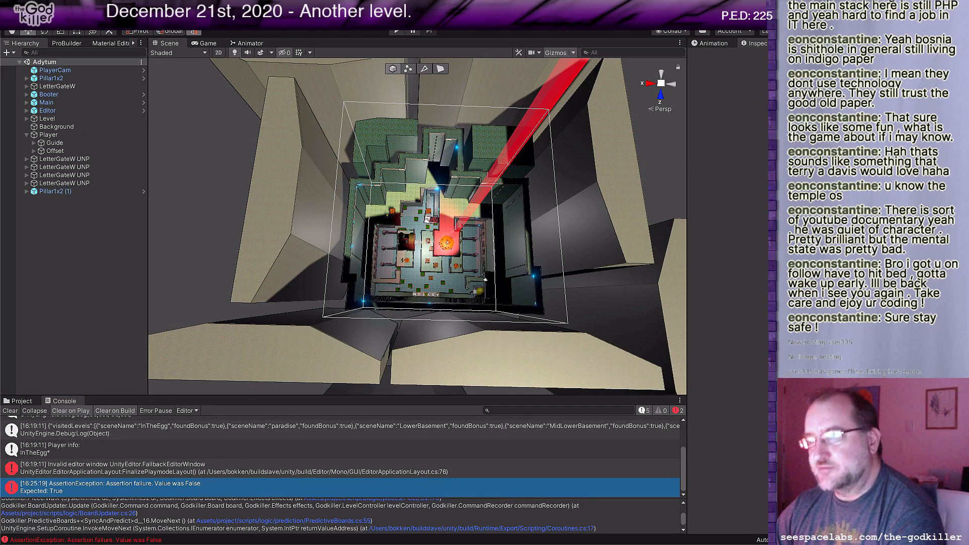
pyautogui.click(279, 31)
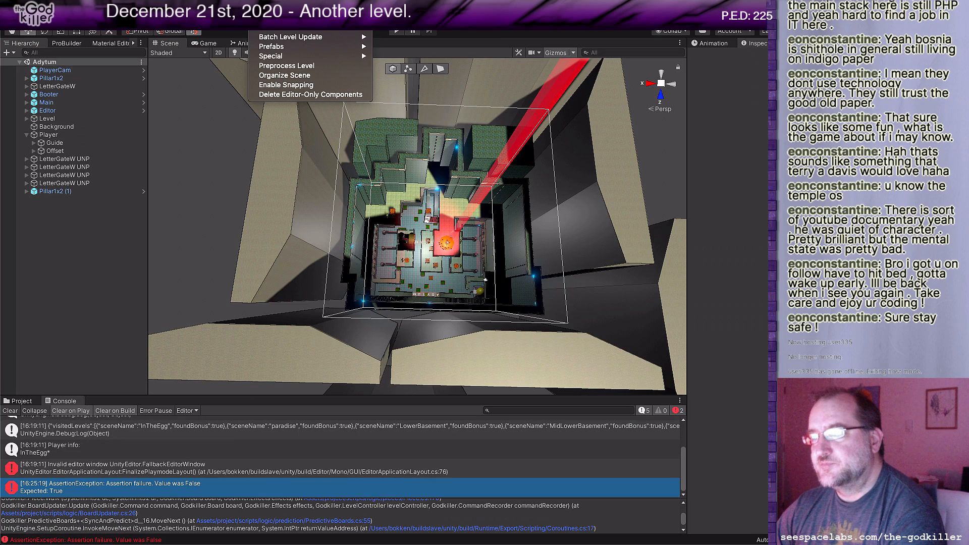
pyautogui.click(286, 67)
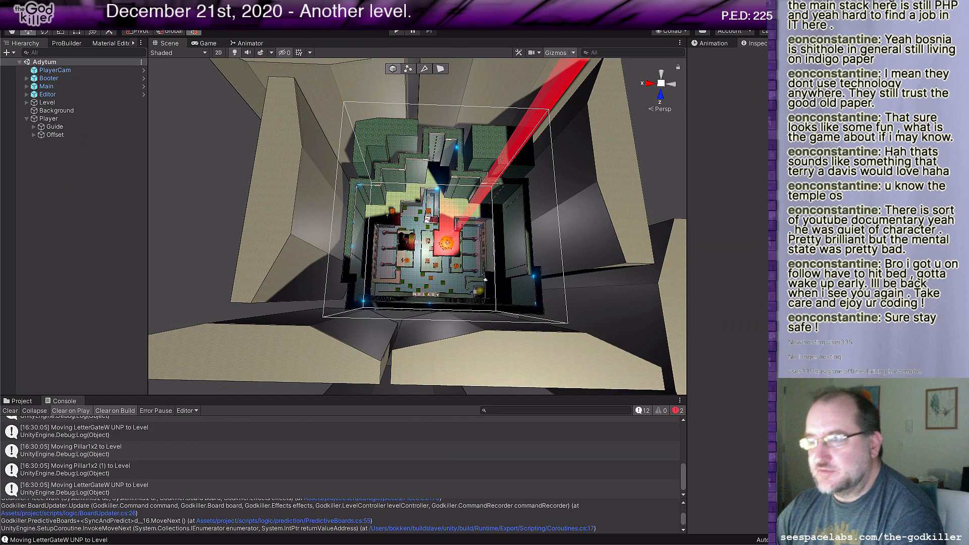
# Step: Open the Pair.unity scene from the Assets/project/scenes folder
pyautogui.click(57, 6)
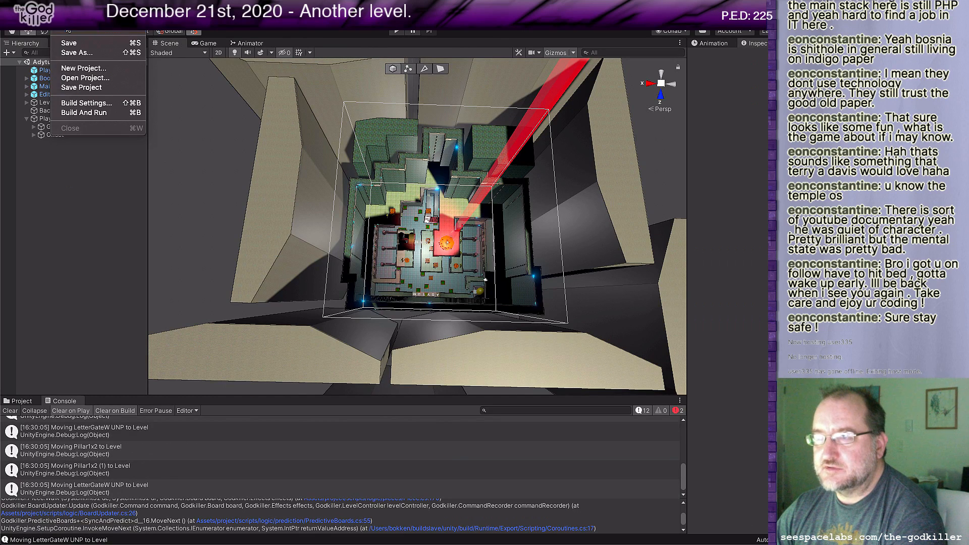
pyautogui.click(85, 77)
pyautogui.scroll(-5, 650, 202)
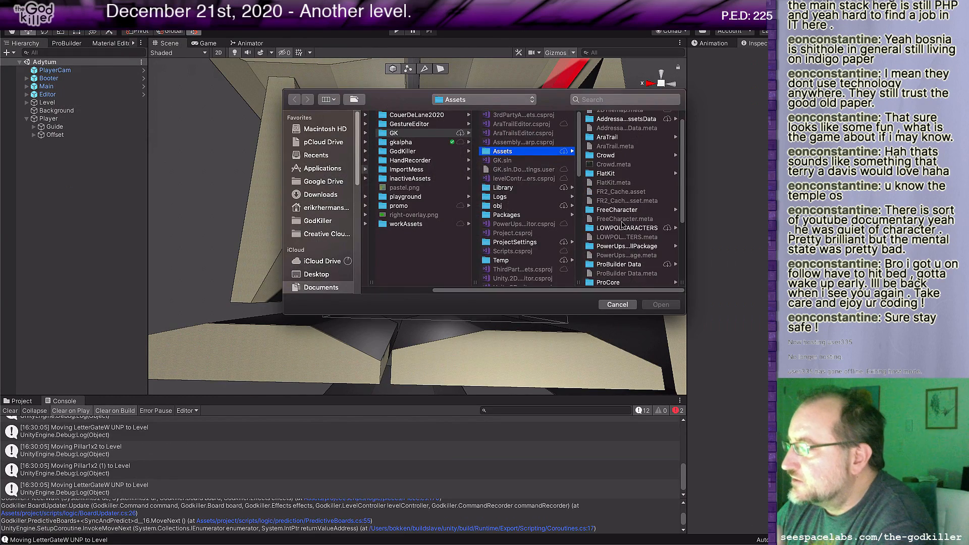
pyautogui.click(612, 200)
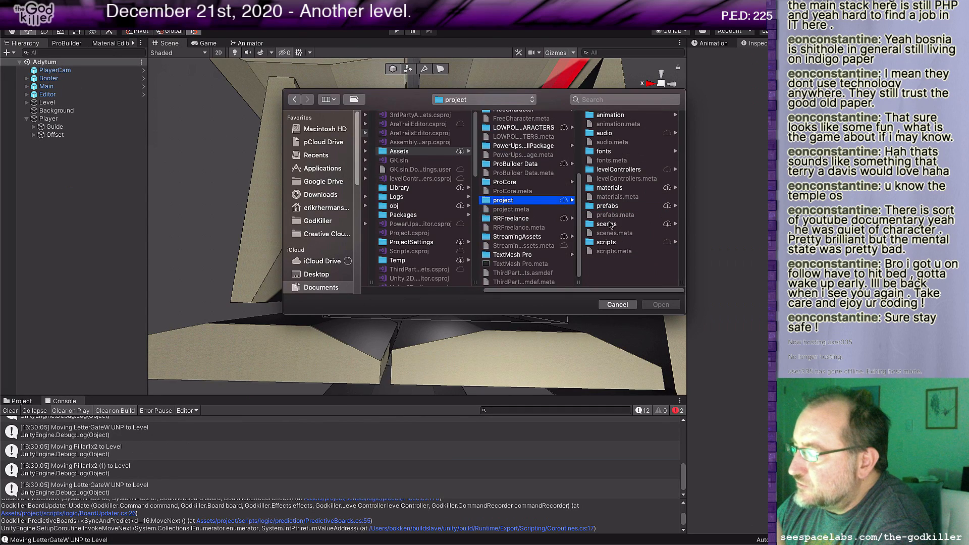
pyautogui.click(610, 224)
pyautogui.scroll(-5, 615, 233)
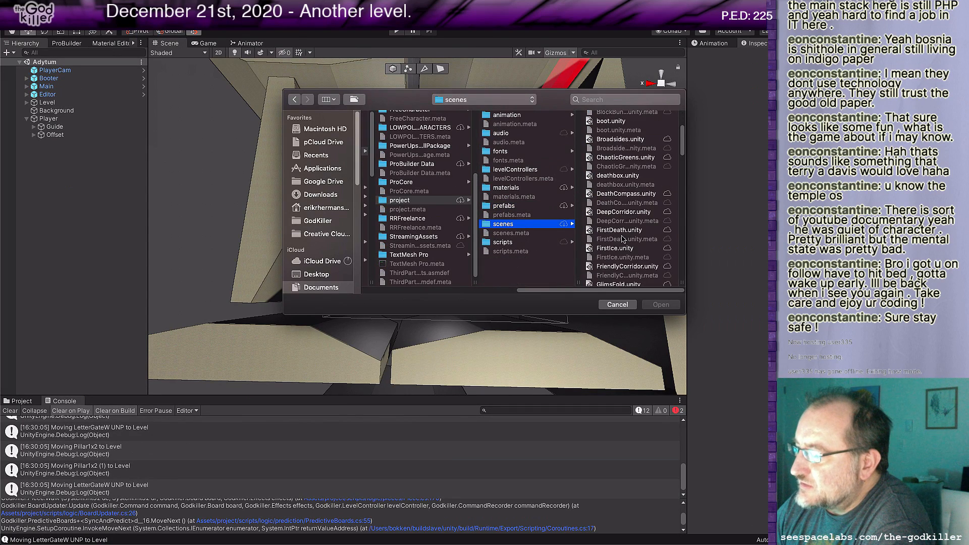
pyautogui.scroll(-3, 623, 239)
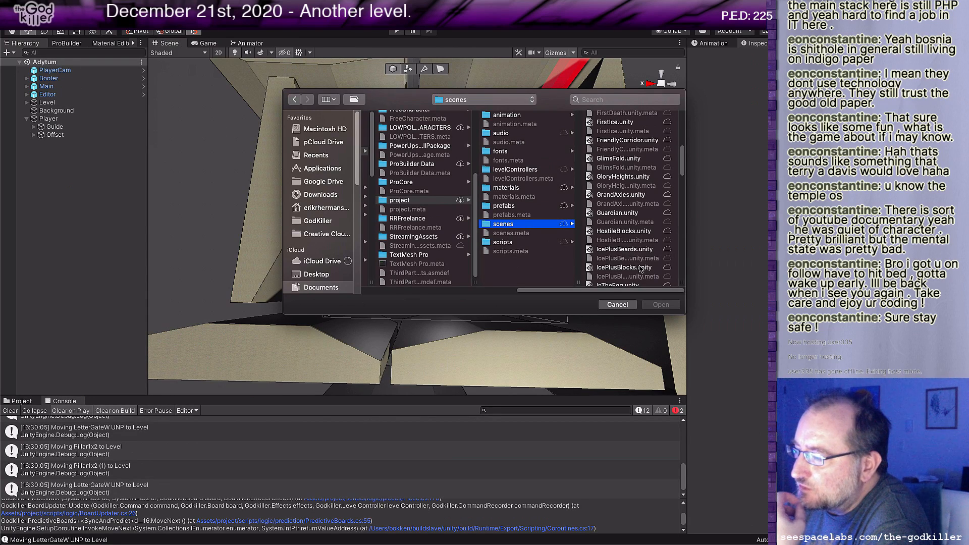
pyautogui.click(632, 268)
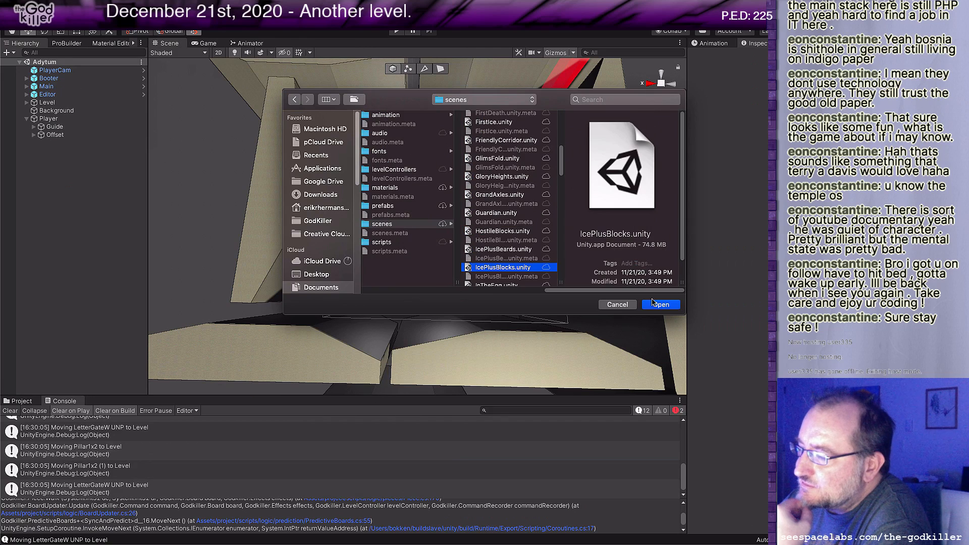
pyautogui.scroll(-5, 522, 246)
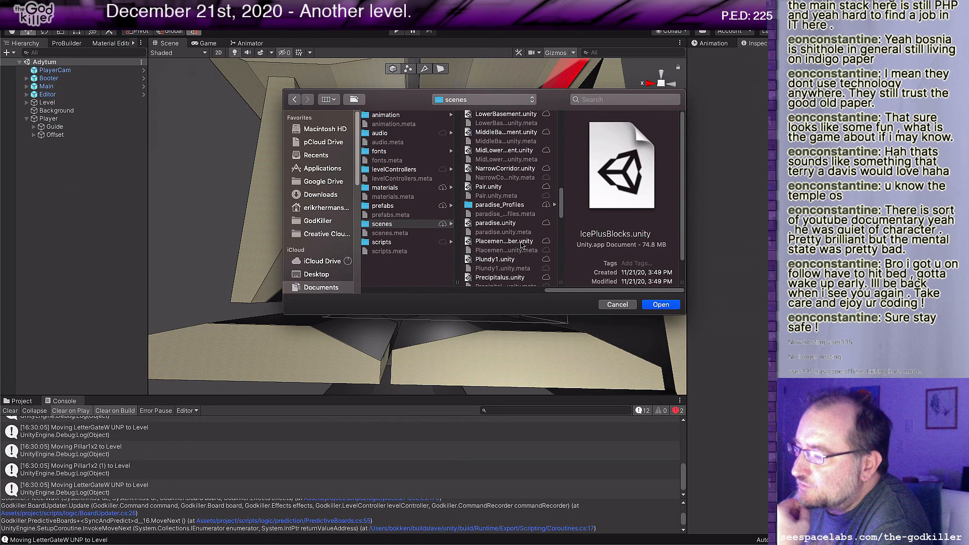
pyautogui.click(492, 186)
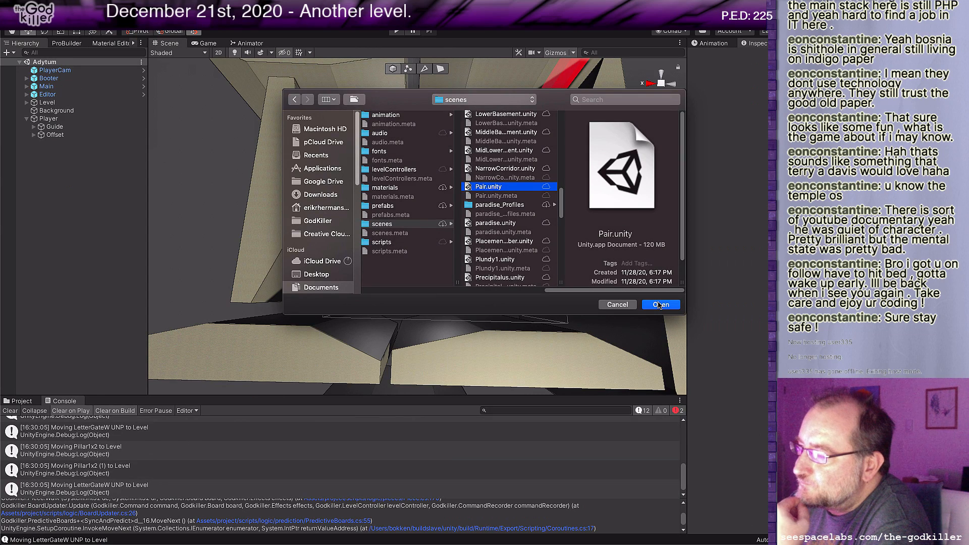
pyautogui.click(659, 305)
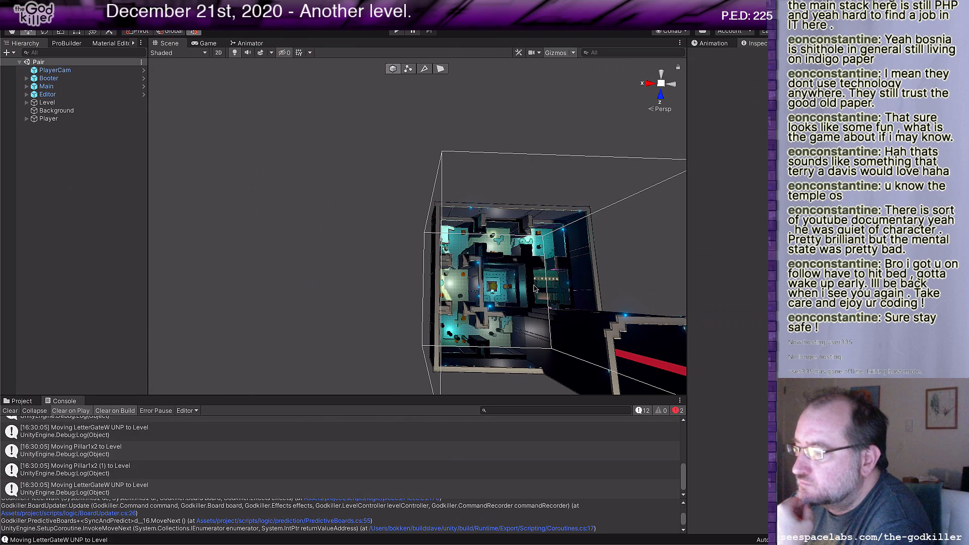
# Step: Examine the Pair level's layout from above, including the central egg room and the surrounding rooms with letter blocks and pillars
pyautogui.moveTo(512, 263); pyautogui.dragTo(366, 260, button='middle')
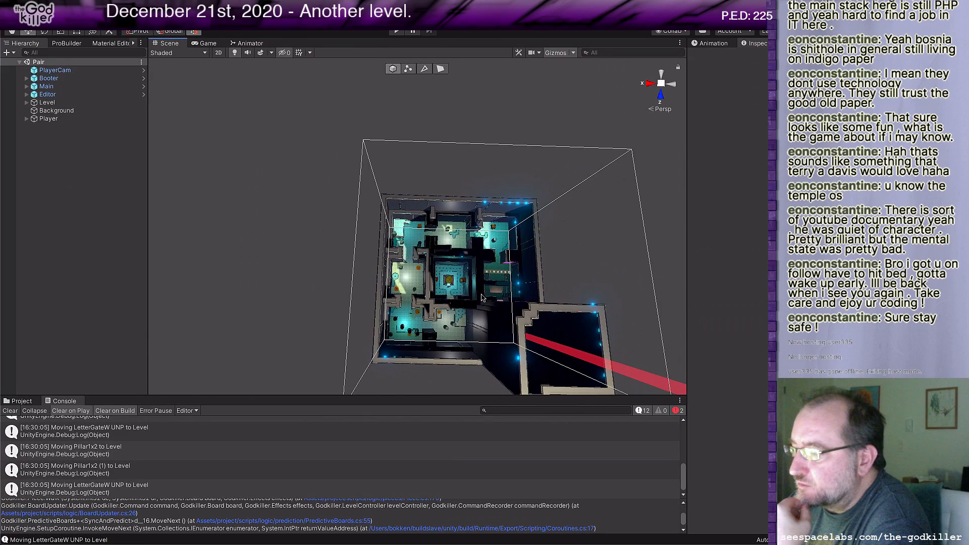
pyautogui.scroll(5, 469, 295)
pyautogui.scroll(5, 475, 299)
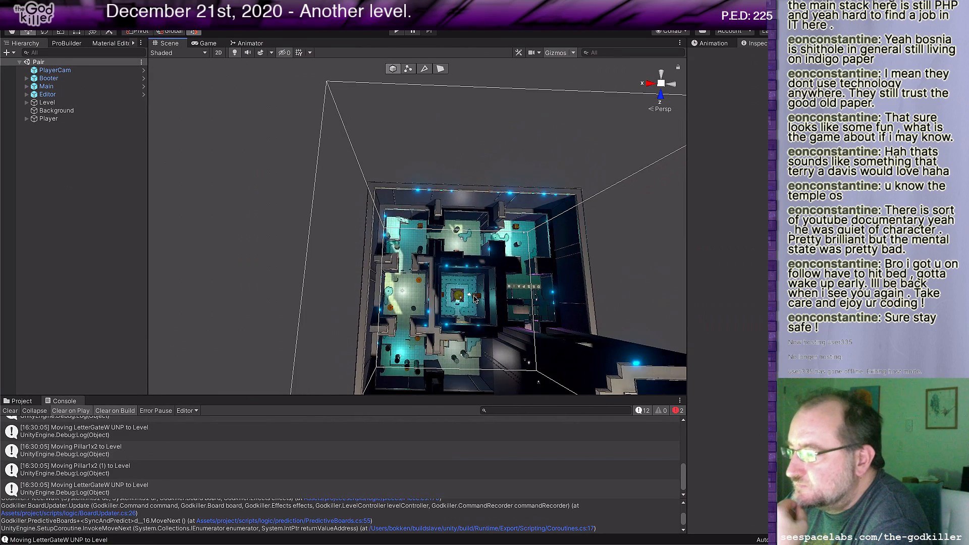
pyautogui.scroll(8, 425, 230)
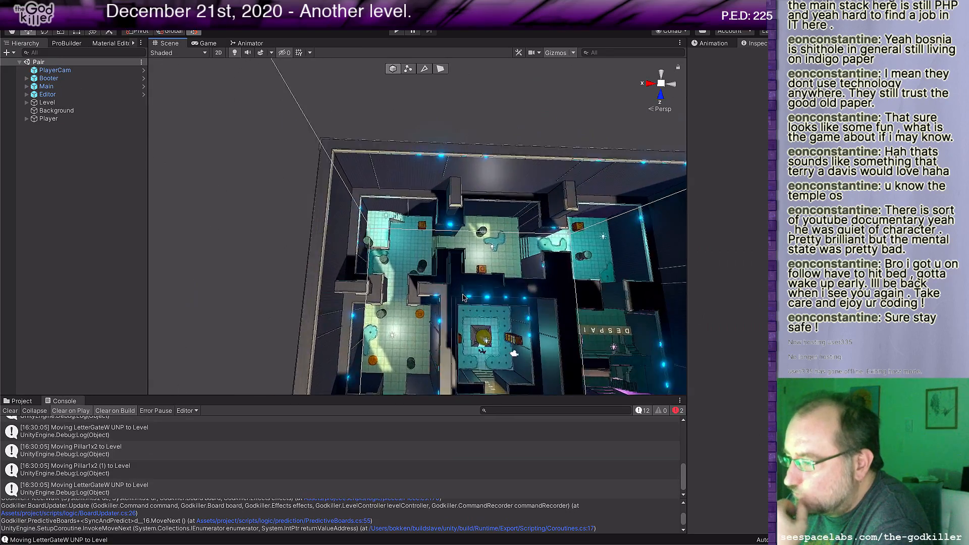
pyautogui.moveTo(520, 343); pyautogui.dragTo(399, 234, button='middle')
pyautogui.moveTo(566, 328); pyautogui.dragTo(391, 223, button='middle')
pyautogui.scroll(-10, 392, 224)
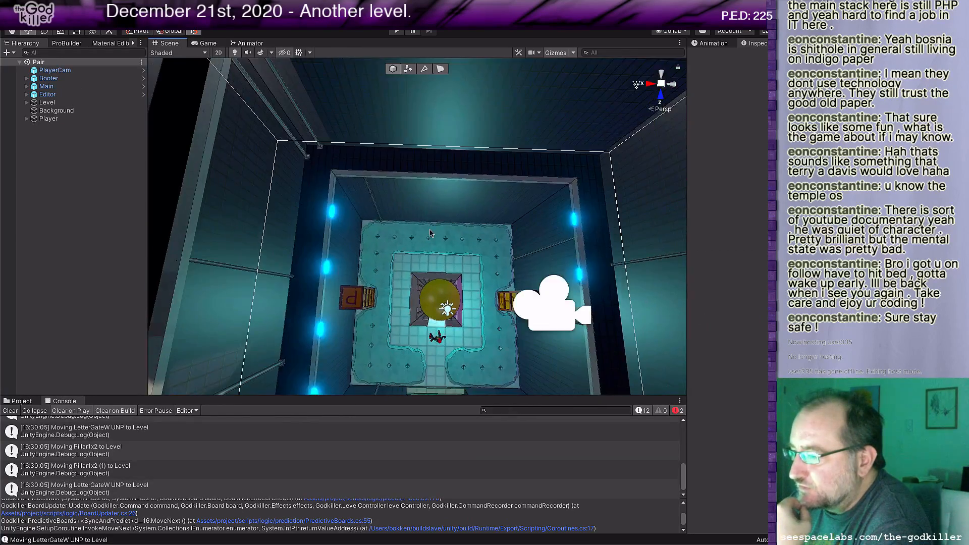
pyautogui.moveTo(462, 267); pyautogui.dragTo(497, 265, button='middle')
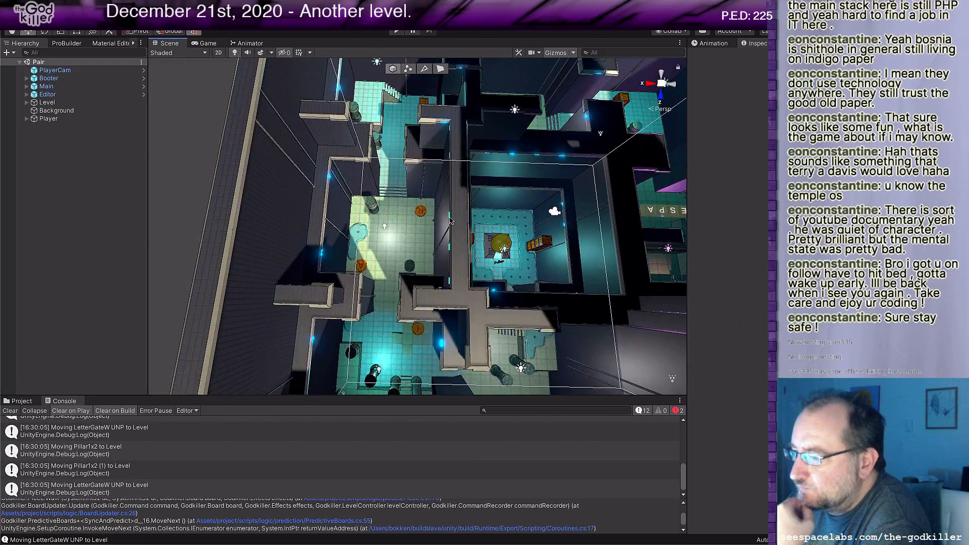
pyautogui.moveTo(438, 178); pyautogui.dragTo(460, 263, button='middle')
pyautogui.scroll(6, 459, 262)
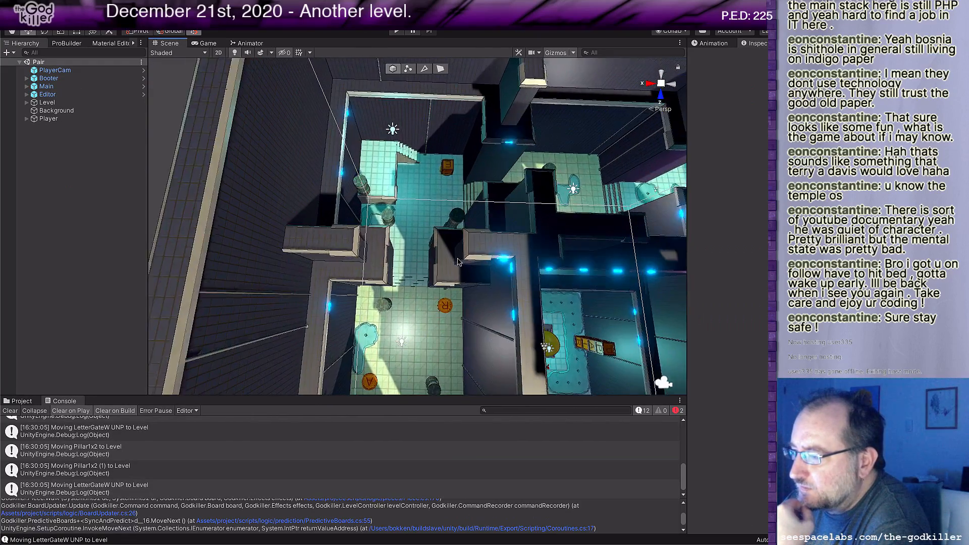
pyautogui.moveTo(465, 238); pyautogui.dragTo(471, 246, button='right')
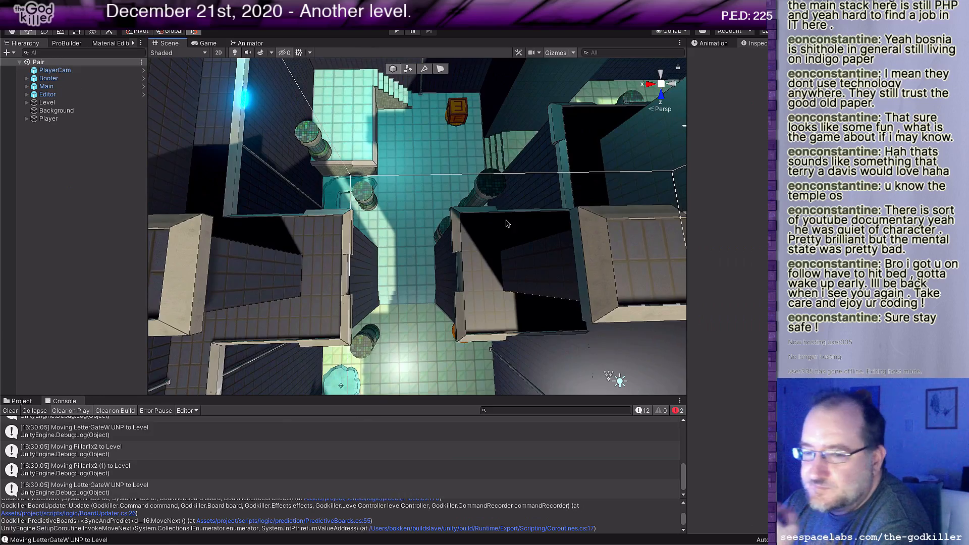
pyautogui.moveTo(509, 221); pyautogui.dragTo(335, 277, button='middle')
pyautogui.moveTo(449, 285); pyautogui.dragTo(443, 152, button='middle')
pyautogui.scroll(-3, 438, 190)
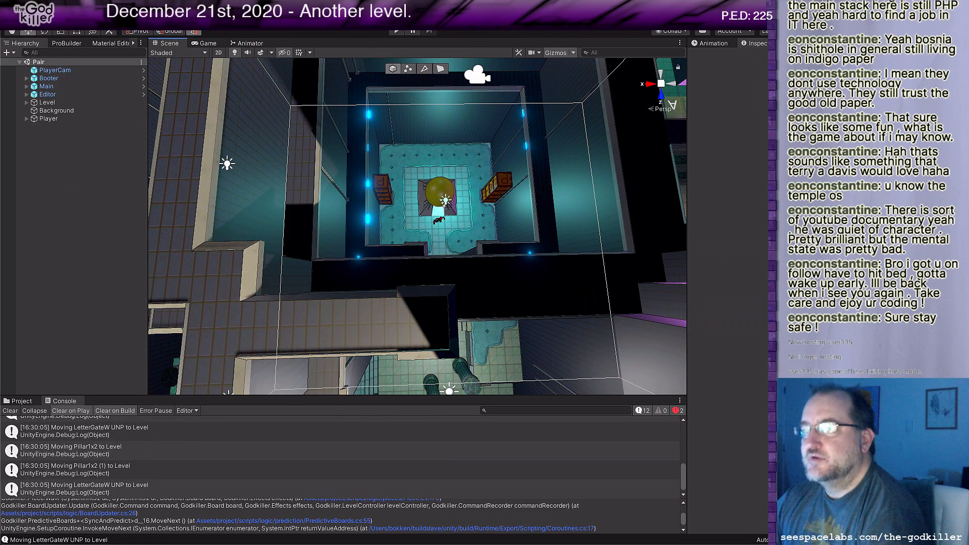
# Step: Begin saving the Pair scene as a new scene file in the Assets/project/scenes folder, ready for its name
pyautogui.click(59, 6)
pyautogui.click(83, 51)
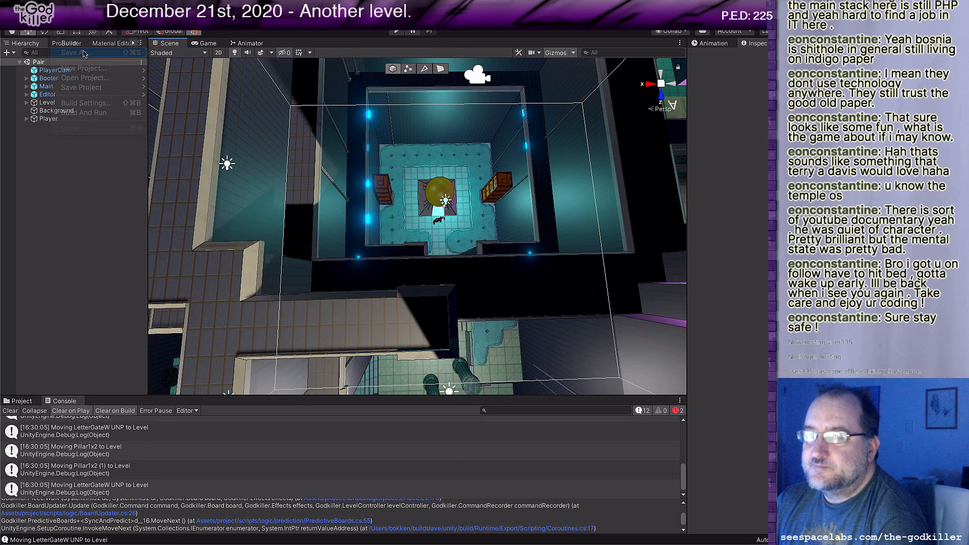
pyautogui.scroll(-2, 657, 246)
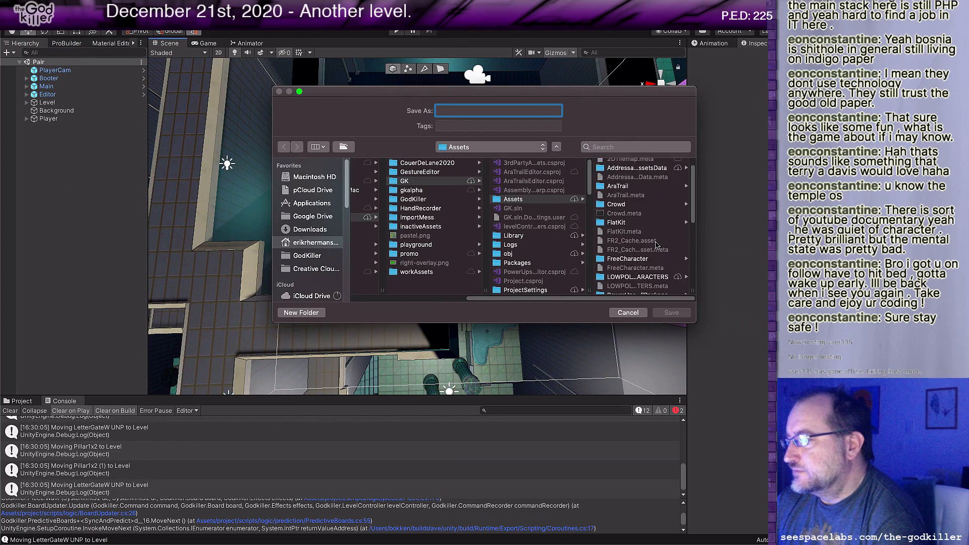
pyautogui.scroll(-3, 655, 246)
pyautogui.click(638, 210)
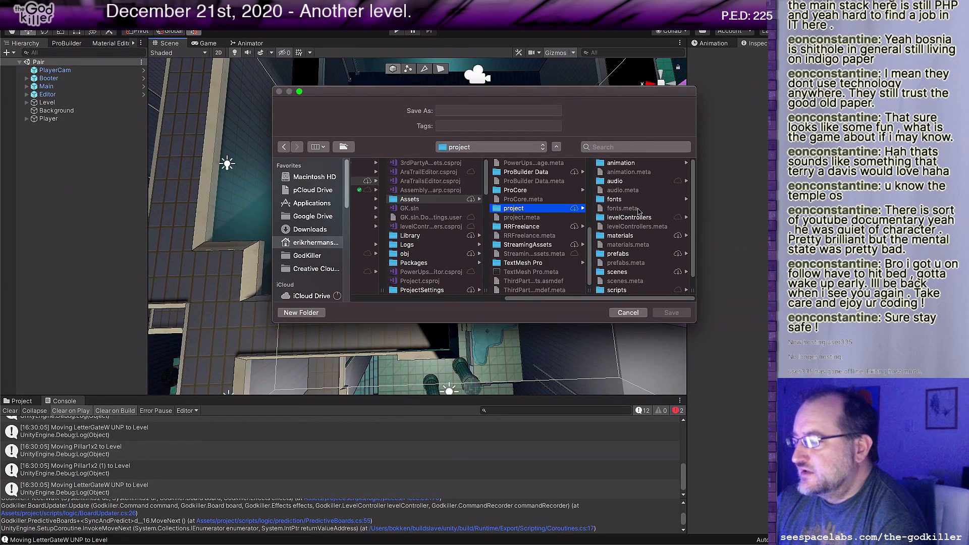
pyautogui.click(624, 272)
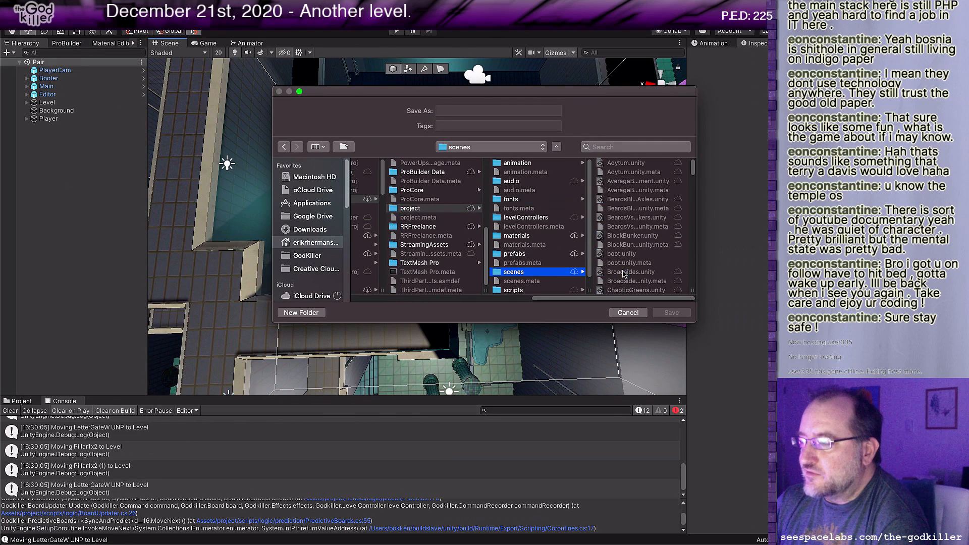
pyautogui.click(449, 111)
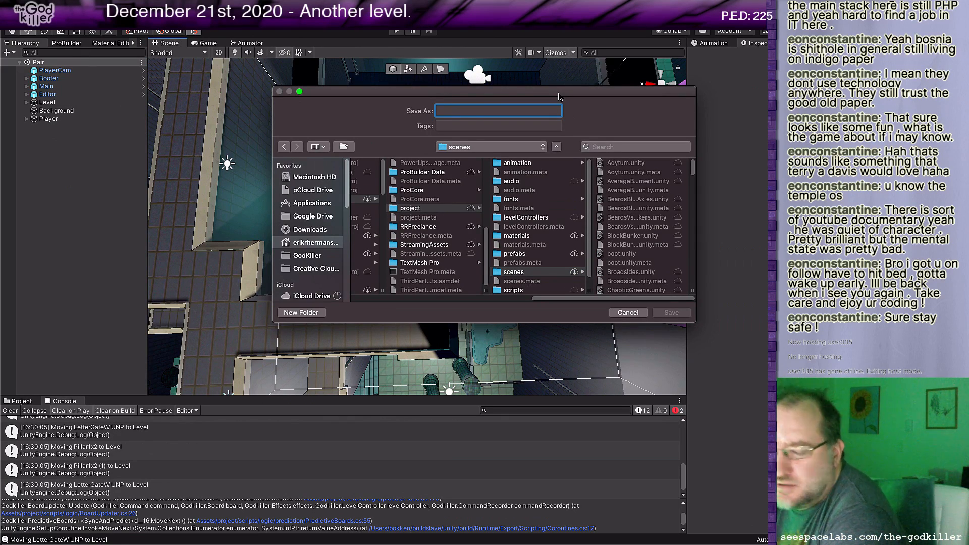
# Step: Switch to Rider and bring up the BotheringMe.txt notes file
pyautogui.press('super+Tab')
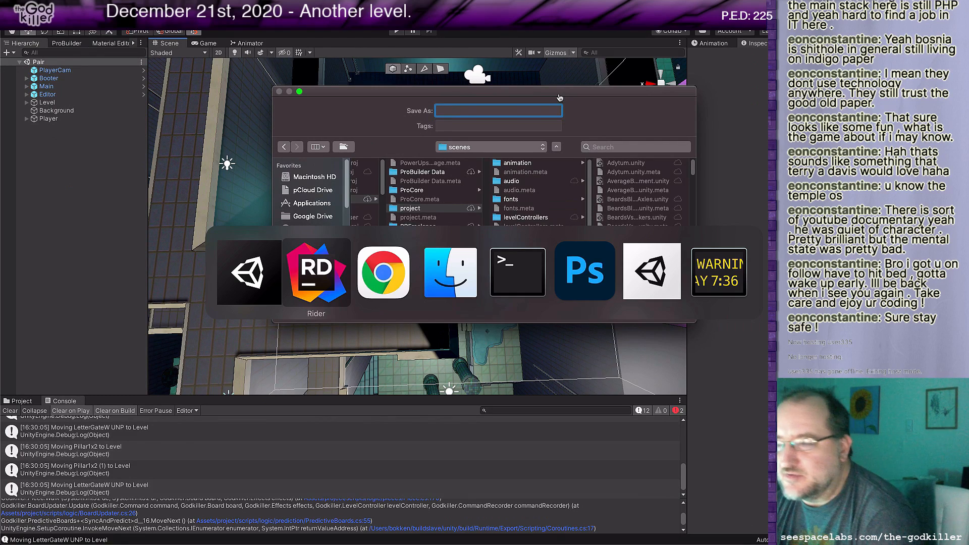
pyautogui.press('super+Tab')
pyautogui.press('super+Tab')
pyautogui.press('super+Tab')
pyautogui.press('super+Tab')
pyautogui.press('super+Tab')
pyautogui.press('super+Tab')
pyautogui.press('super+Tab')
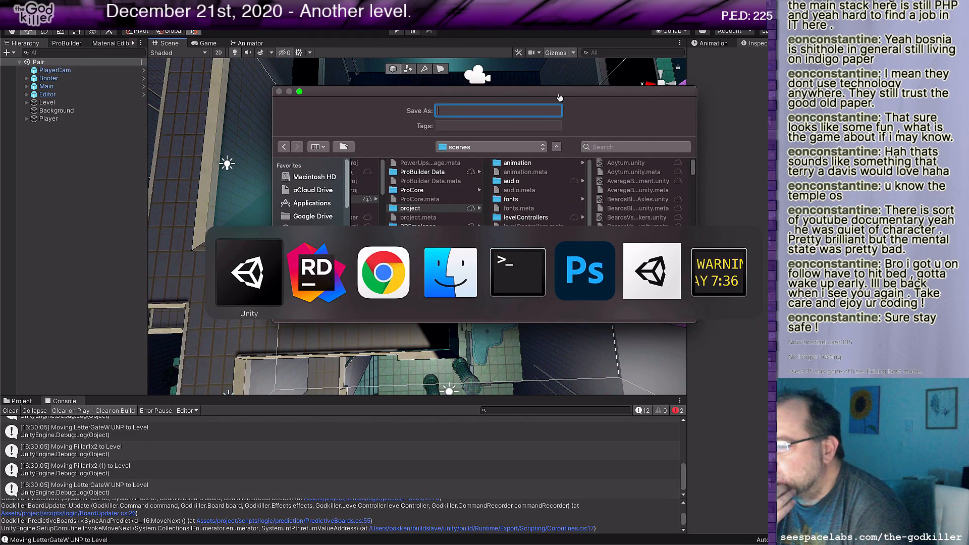
pyautogui.press('super+Tab')
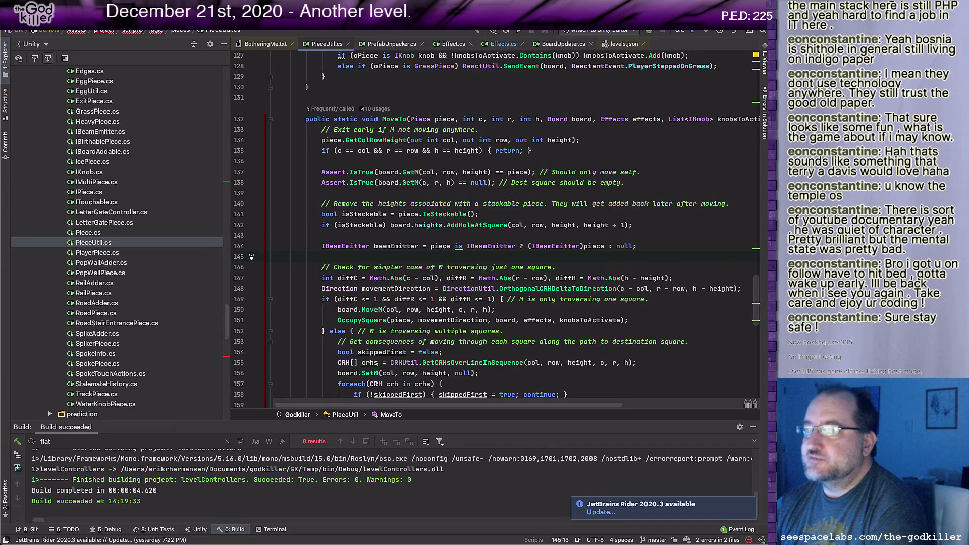
pyautogui.click(262, 44)
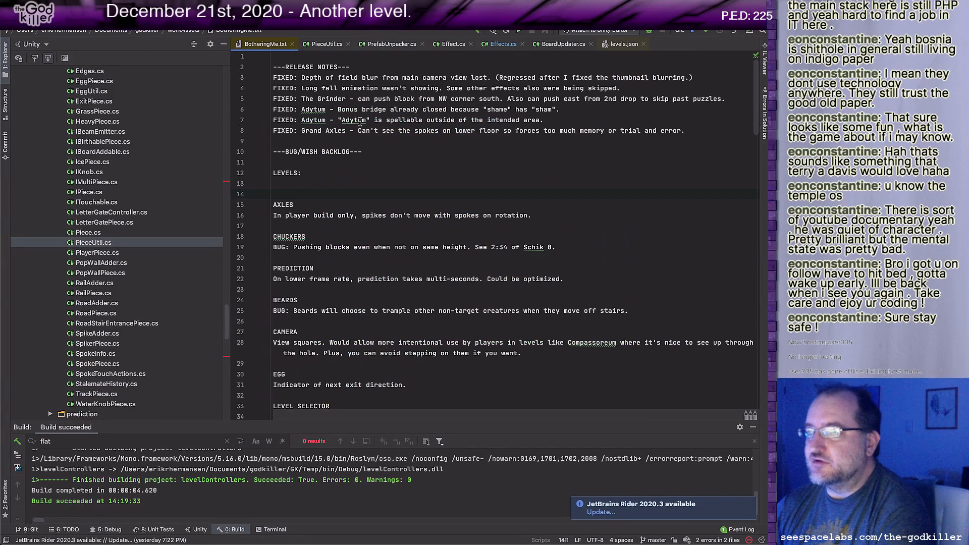
pyautogui.click(328, 45)
pyautogui.click(278, 46)
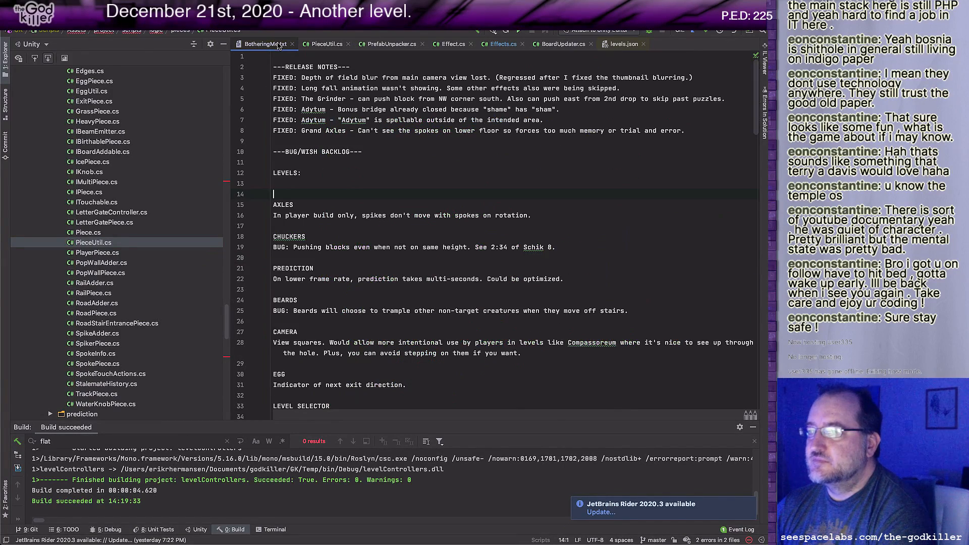
# Step: Add a "Level ideas" heading on the first line of BotheringMe.txt, with blank lines between it and the release notes
pyautogui.click(308, 56)
pyautogui.press('Return')
pyautogui.press('Return')
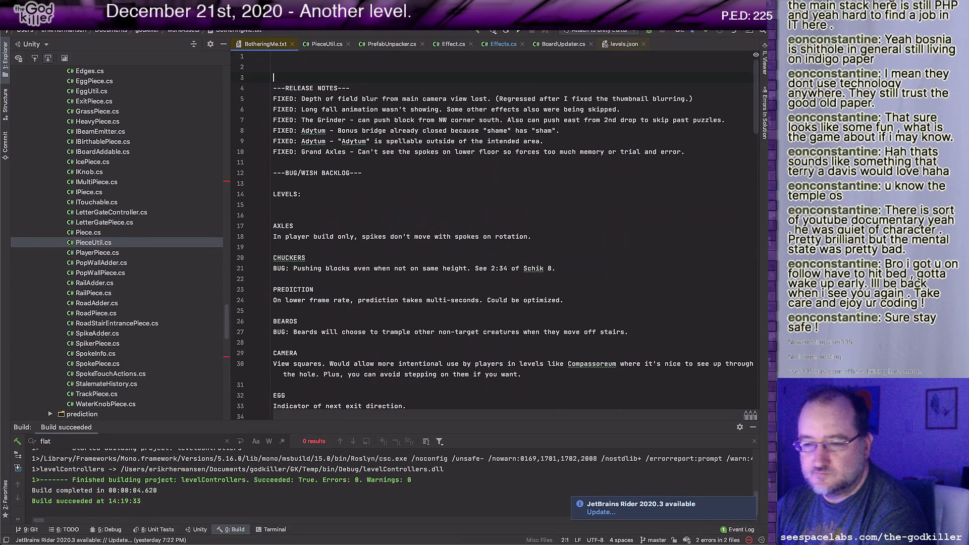
pyautogui.press('Up')
pyautogui.press('Up')
pyautogui.write('Level e')
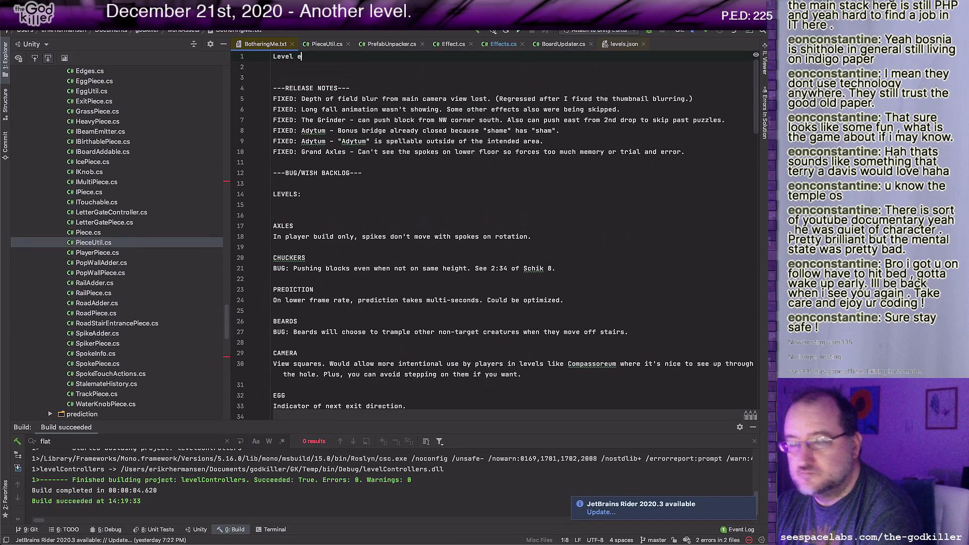
pyautogui.press('BackSpace')
pyautogui.write('ideas')
pyautogui.press('Return')
pyautogui.press('Return')
pyautogui.press('Return')
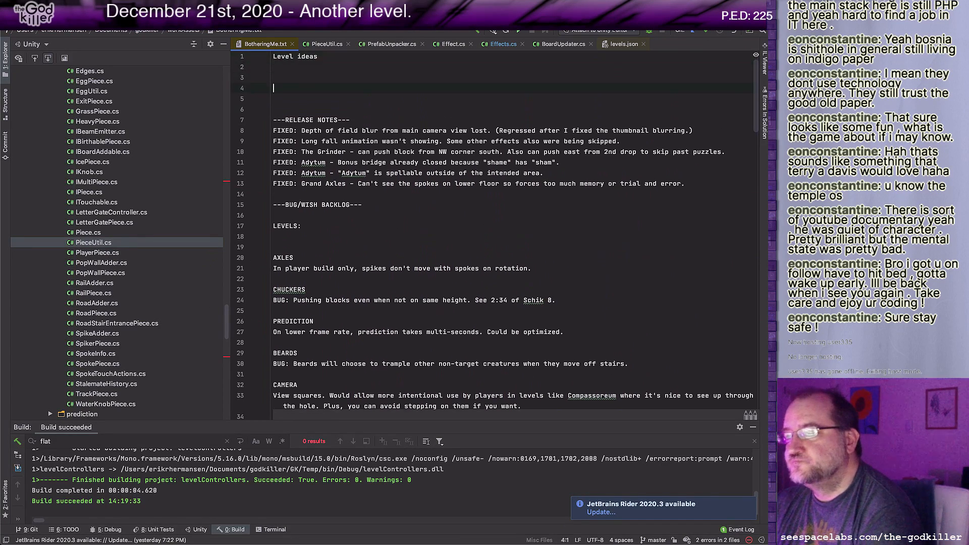
pyautogui.press('Up')
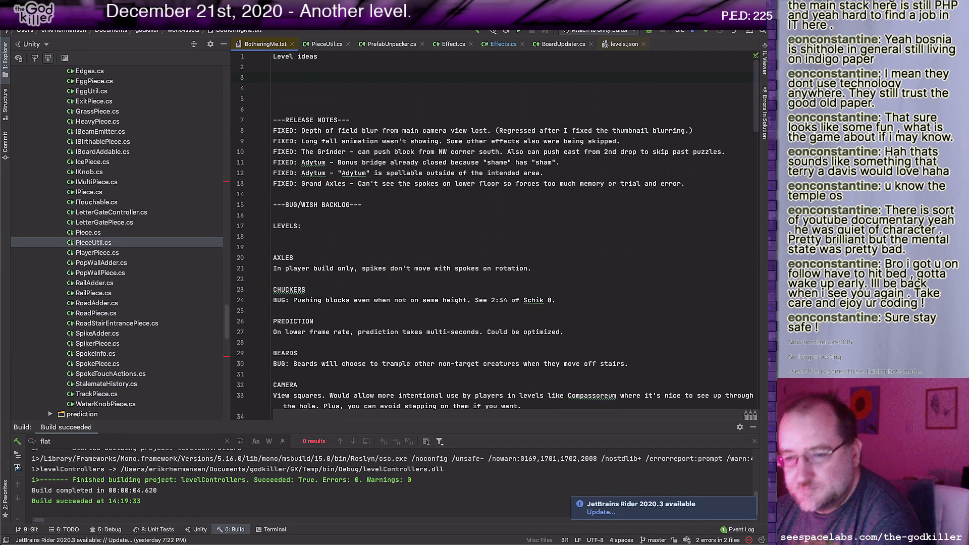
# Step: Under the "Level ideas" heading, add two separately spaced ideas: "Level where selecting eggs matters." and "Ice plus axles."
pyautogui.write('Le')
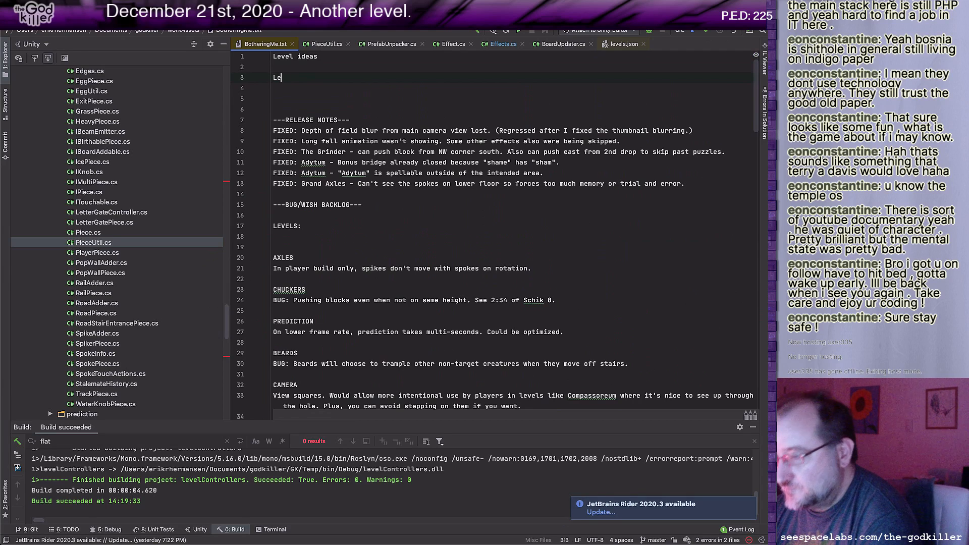
pyautogui.write('vel where s')
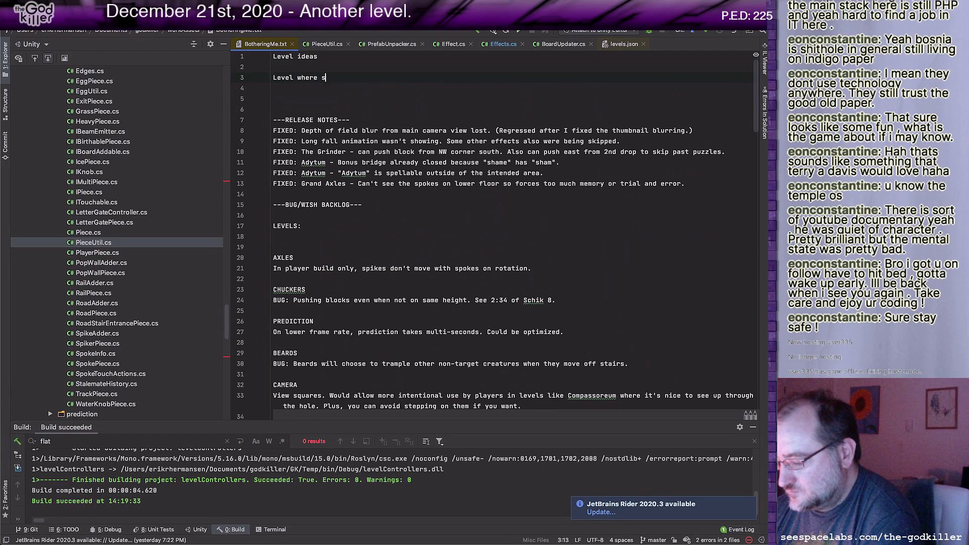
pyautogui.write('electing eggs matters.')
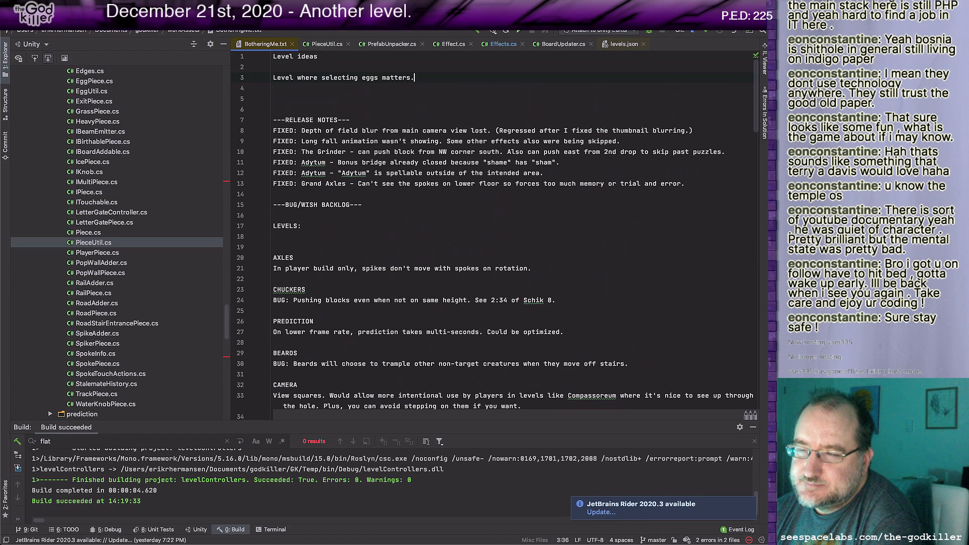
pyautogui.press('Return')
pyautogui.press('Return')
pyautogui.write('Ice')
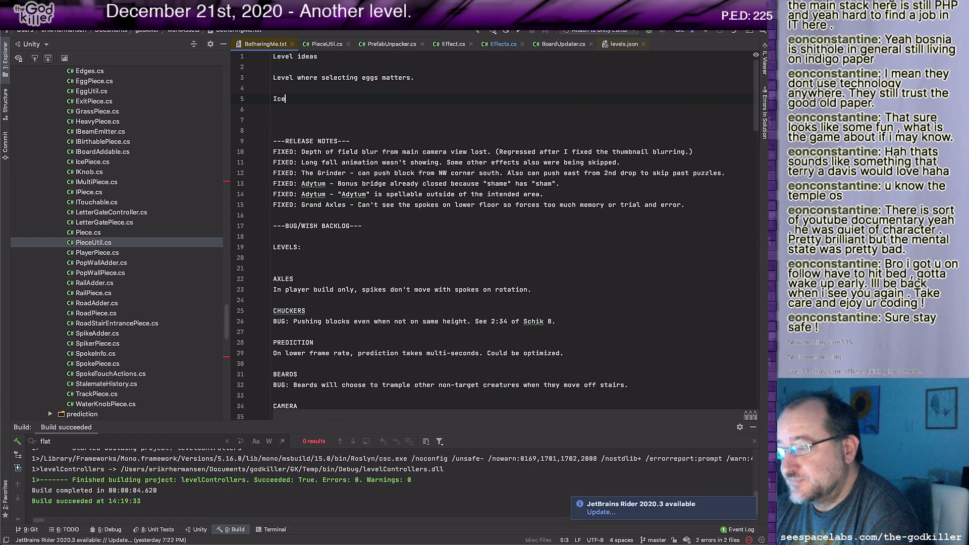
pyautogui.write(' plus axles.')
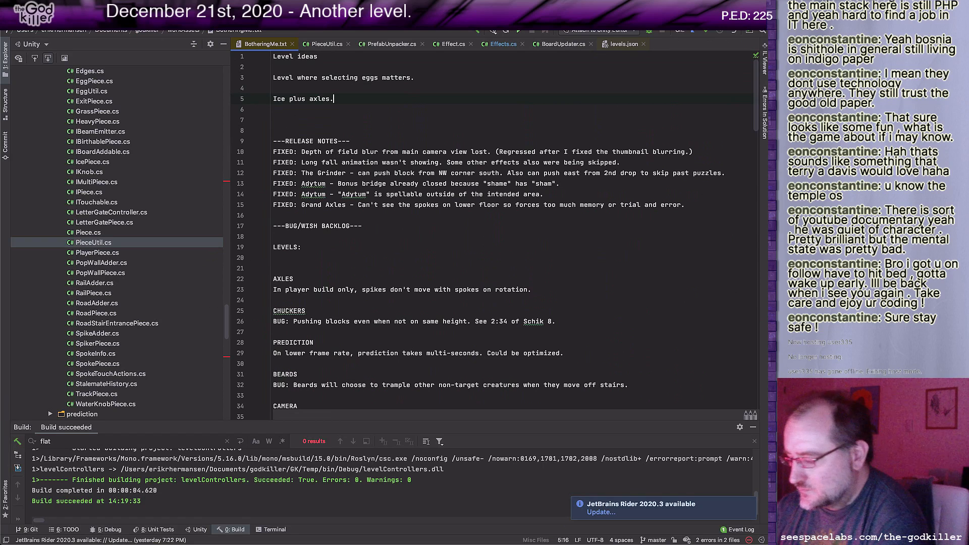
# Step: Add a third level idea, "Multiple sentences that can be spelled.", separated by a blank line, and start a fresh line for another idea
pyautogui.press('Return')
pyautogui.press('Return')
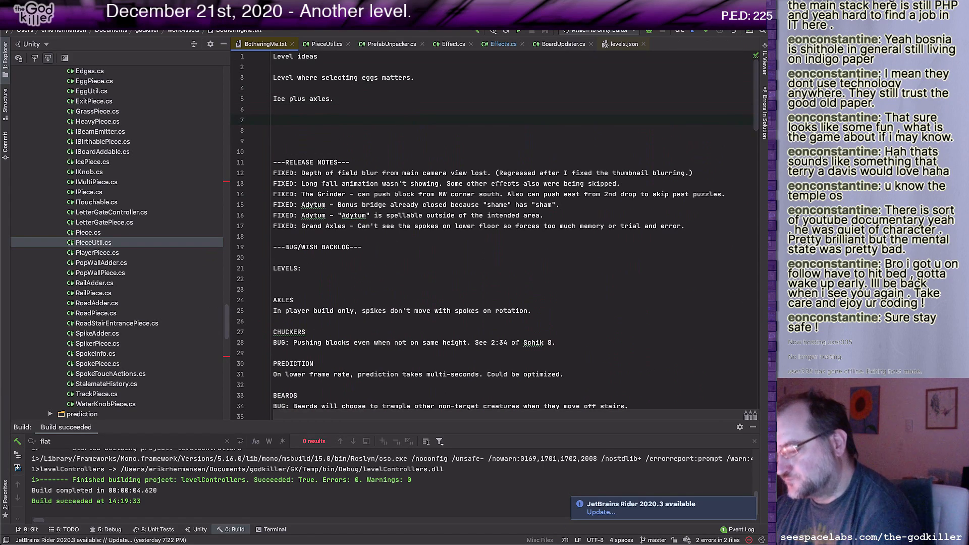
pyautogui.write('Multiple ')
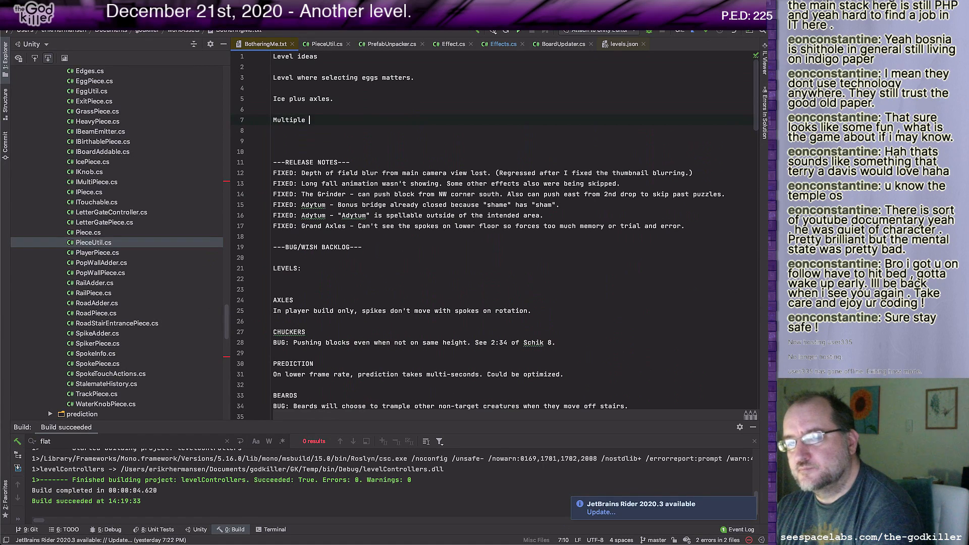
pyautogui.write('sentences ')
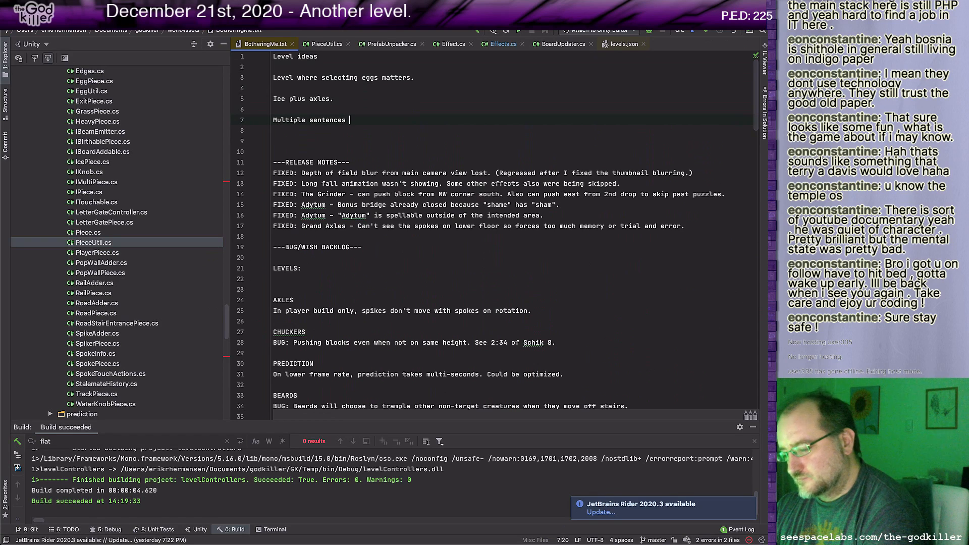
pyautogui.write('that can be spell')
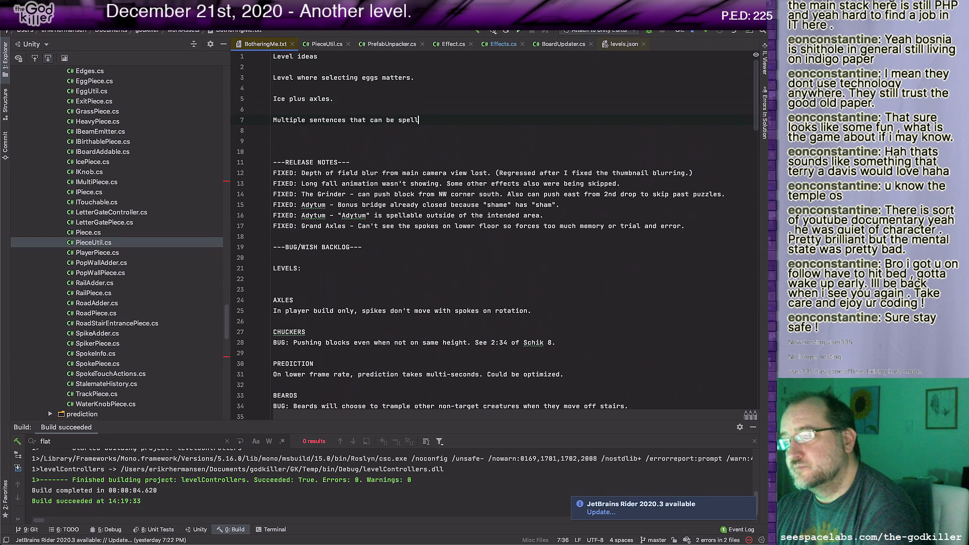
pyautogui.write('ed.')
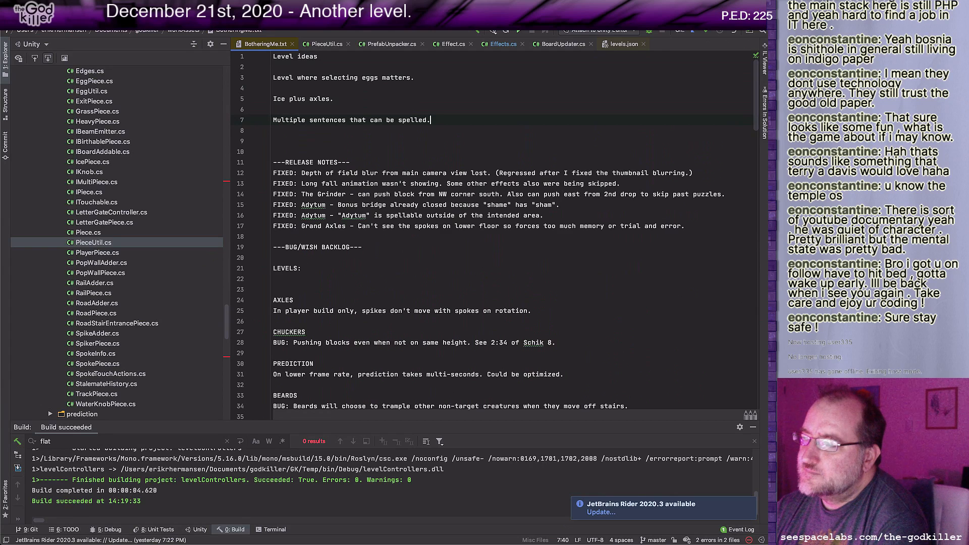
pyautogui.press('Return')
pyautogui.press('Return')
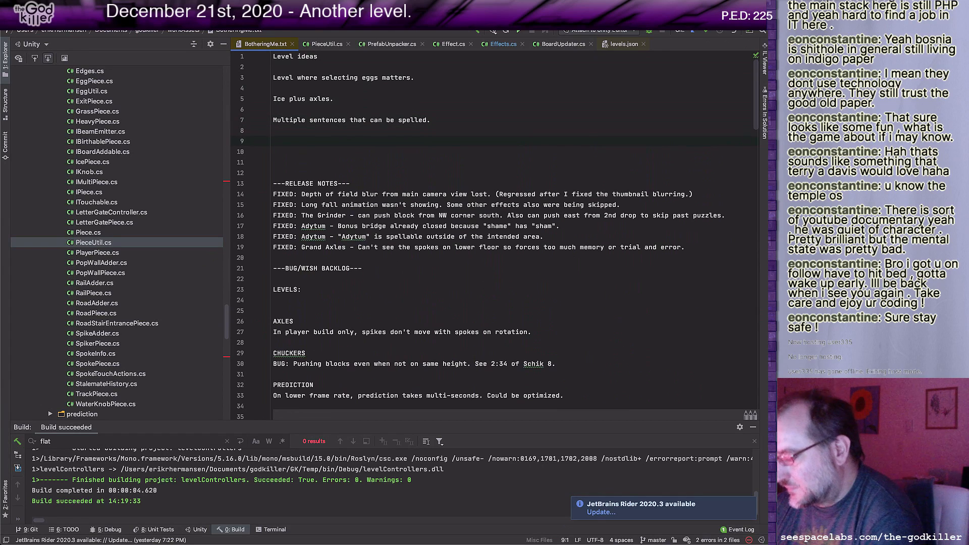
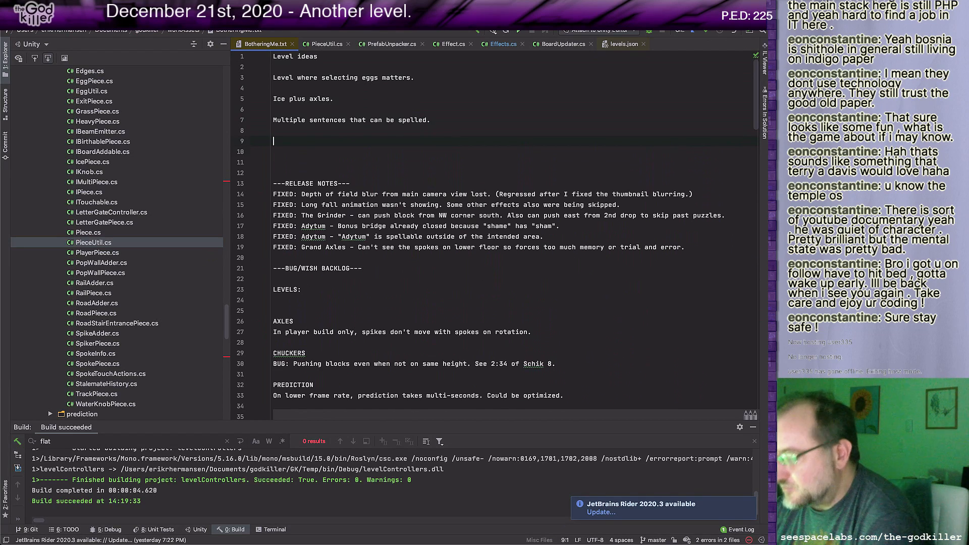
# Step: Add extra blank lines below the third level idea and write the example sentence "You can always go home" there
pyautogui.press('Return')
pyautogui.press('Return')
pyautogui.press('Up')
pyautogui.press('Up')
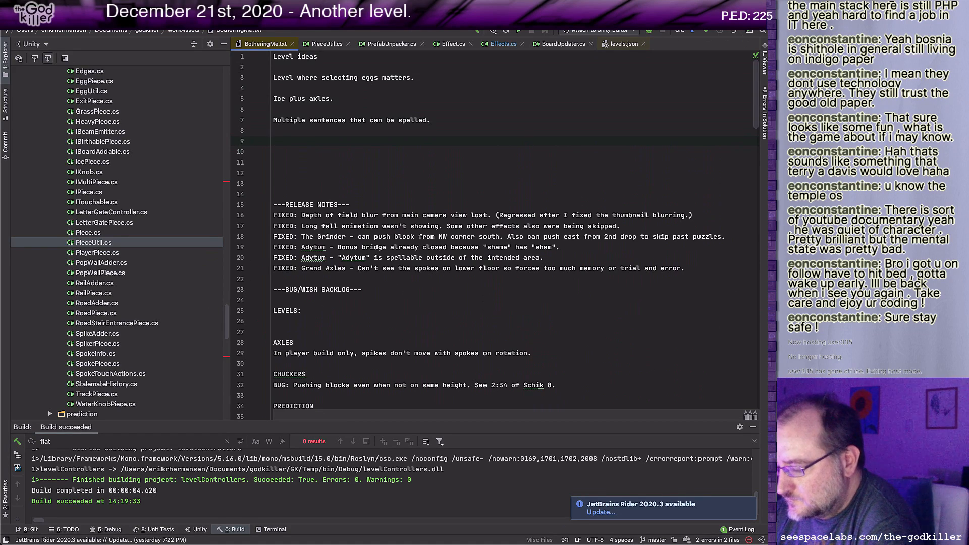
pyautogui.press('Return')
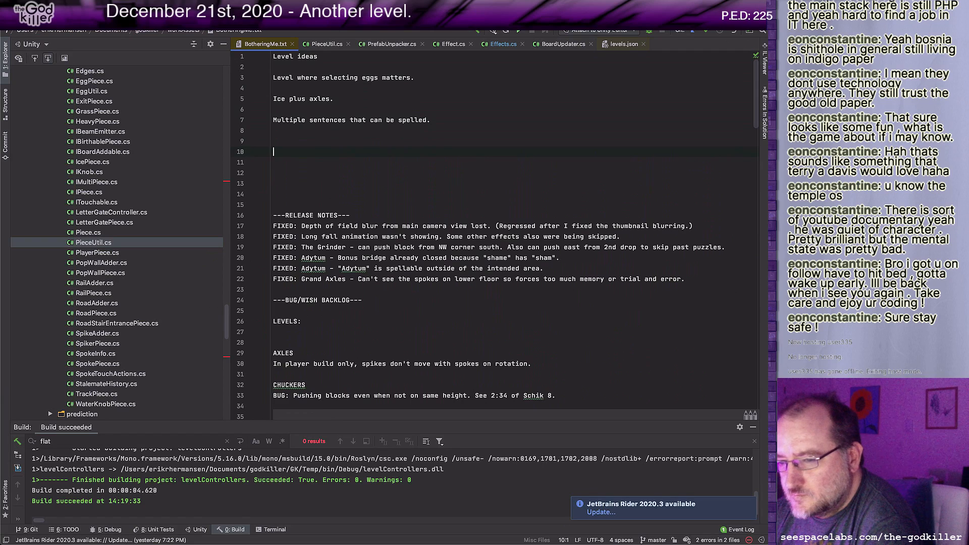
pyautogui.write('You')
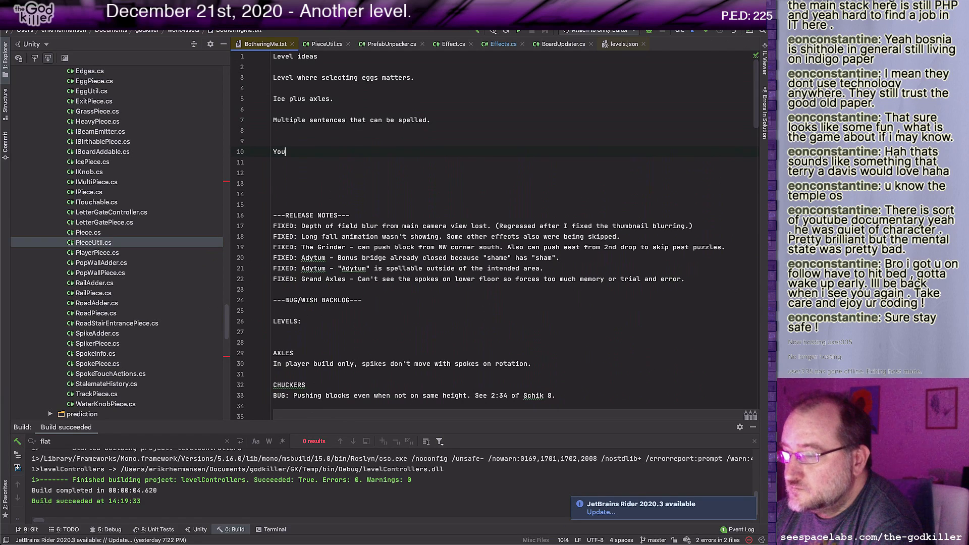
pyautogui.press('Return')
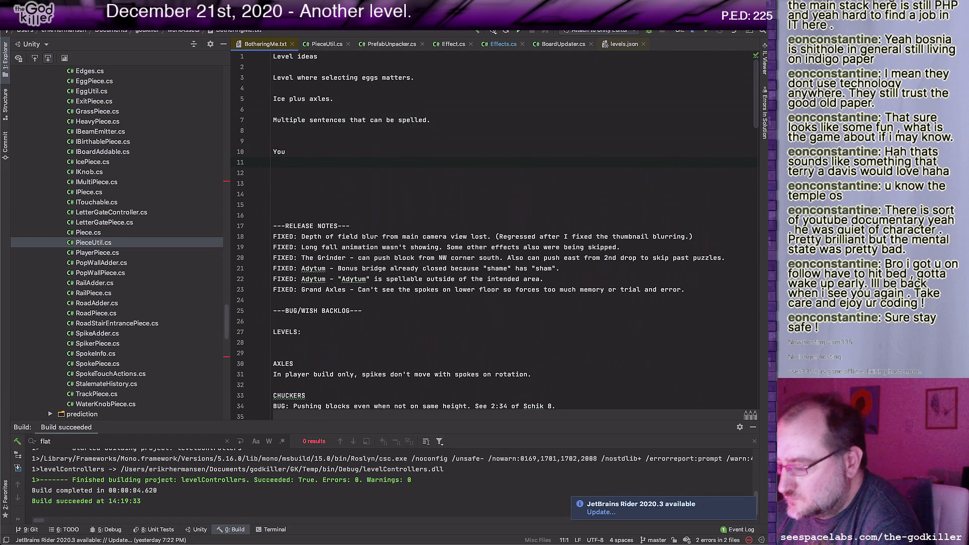
pyautogui.press('Left')
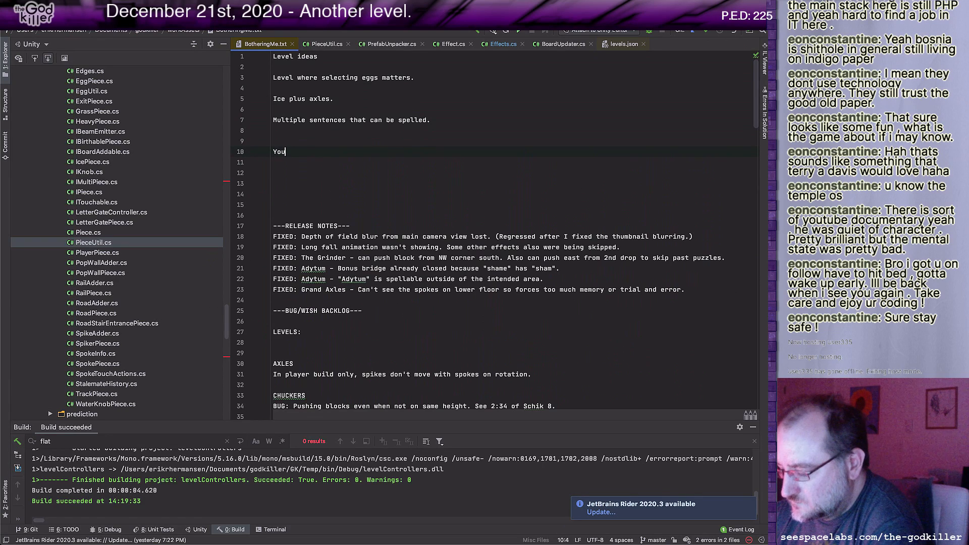
pyautogui.write('can')
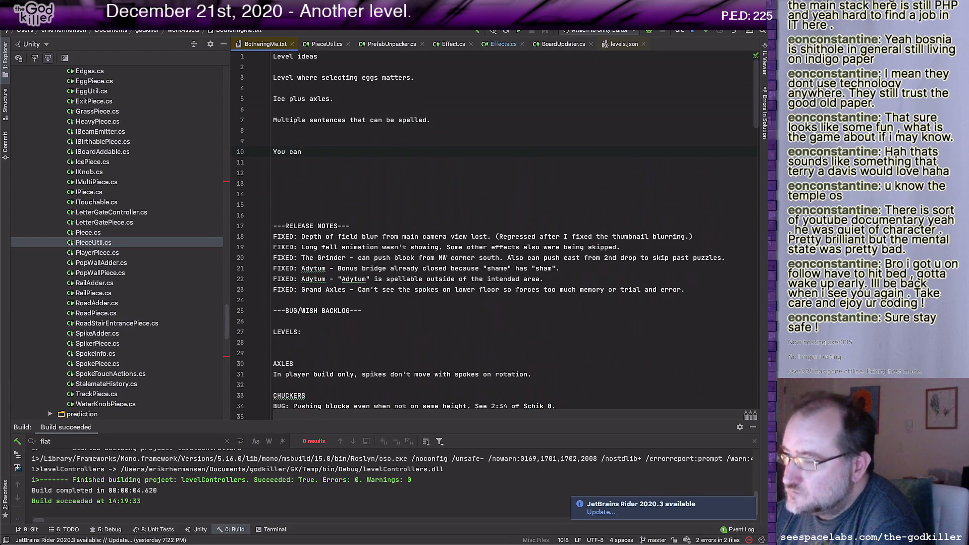
pyautogui.write(' always')
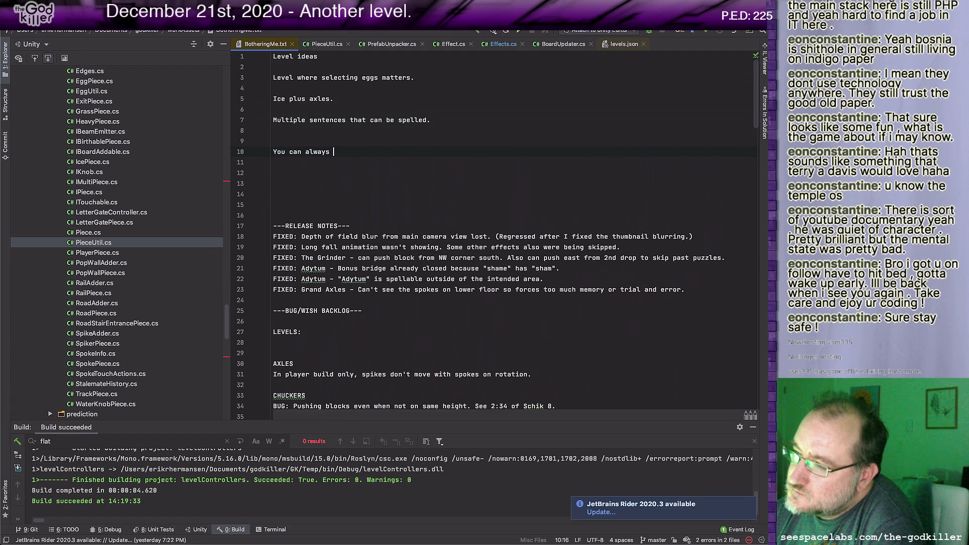
pyautogui.write('go home')
pyautogui.press('Return')
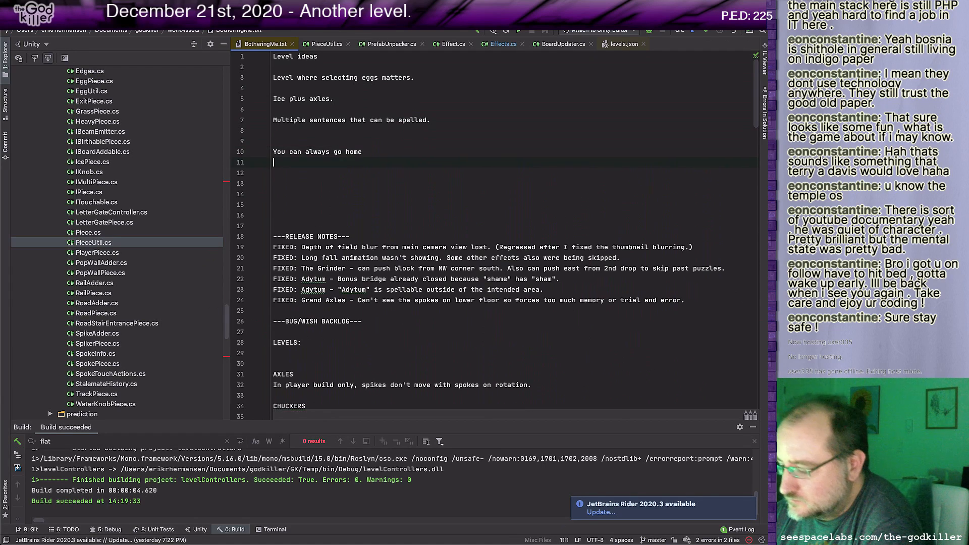
# Step: Add two more example sentences on separate lines: "You can never go home" and "You can't ever go home"
pyautogui.write('You can ')
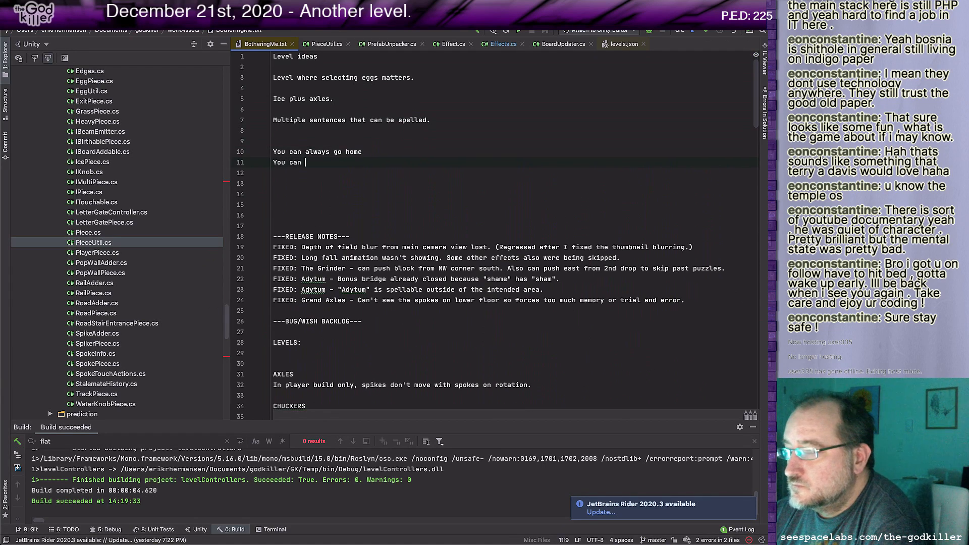
pyautogui.write('never go home')
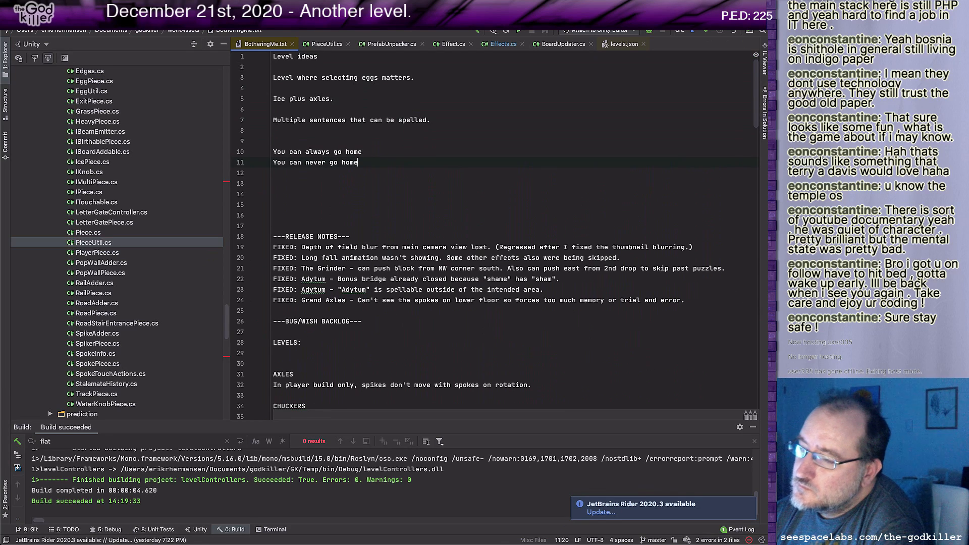
pyautogui.press('Return')
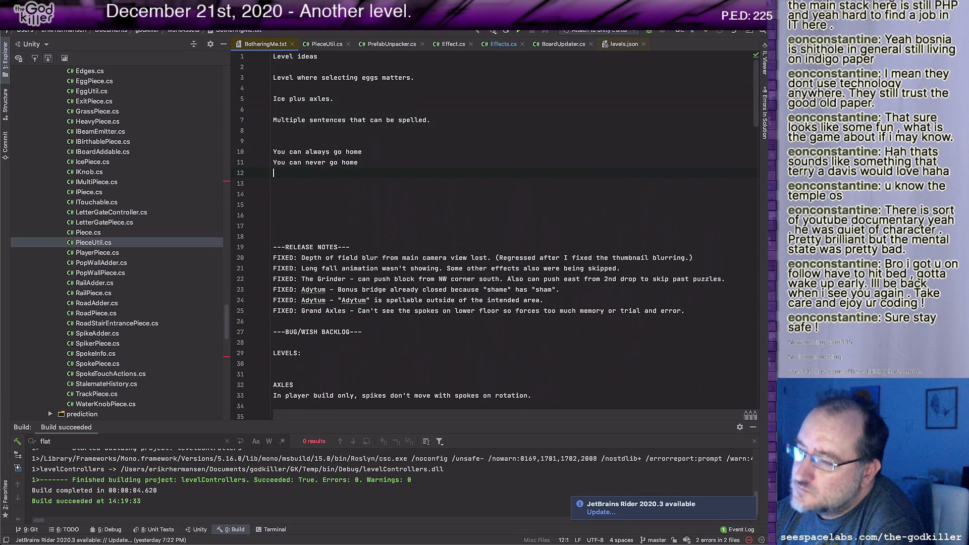
pyautogui.write('You c')
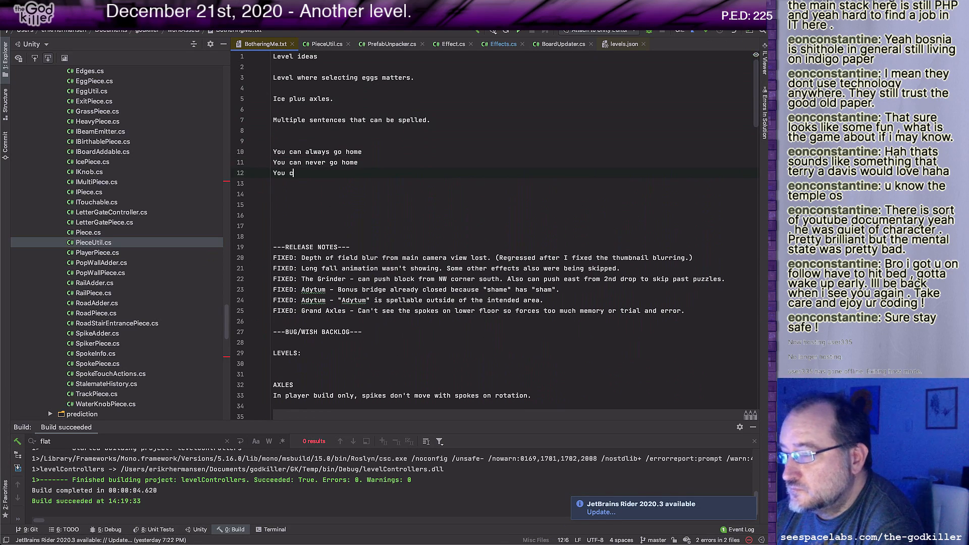
pyautogui.write("an't ")
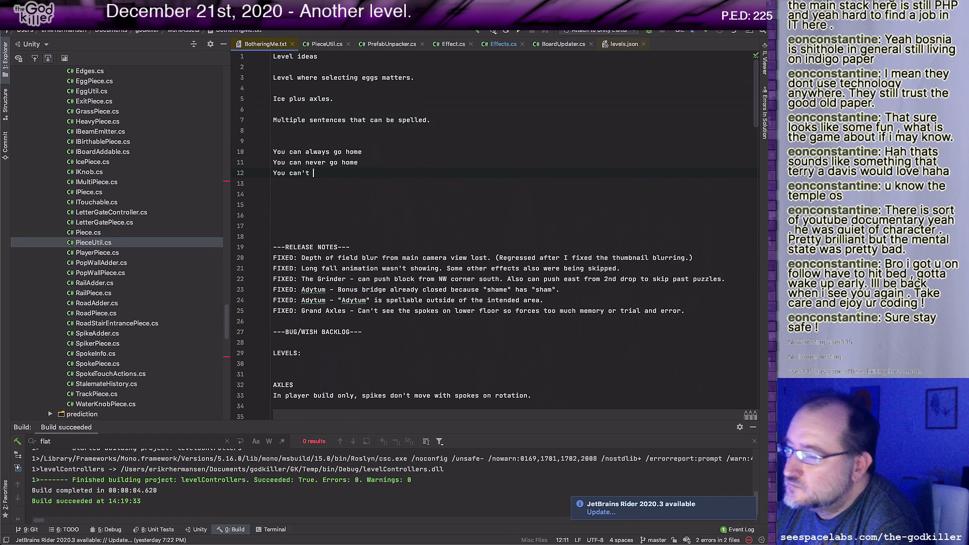
pyautogui.write('ever ')
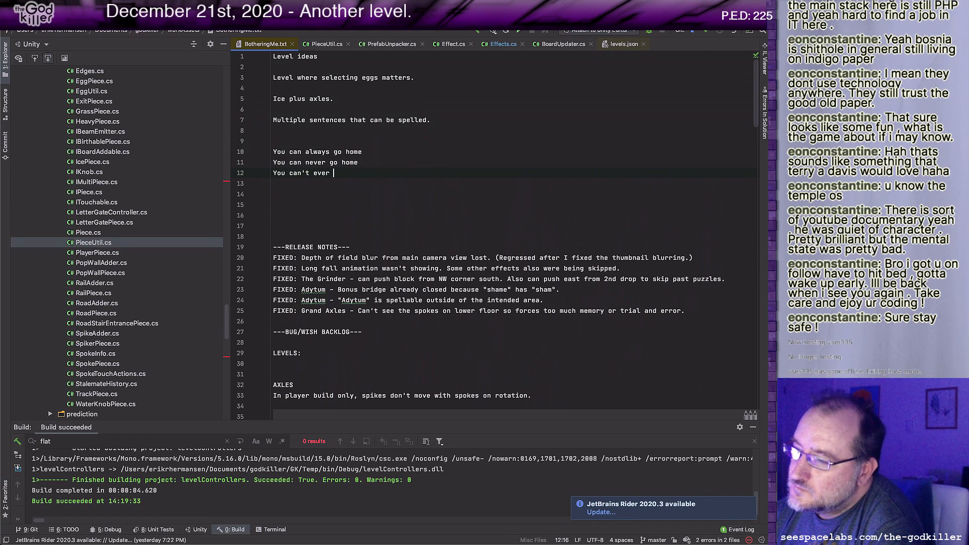
pyautogui.write('go home')
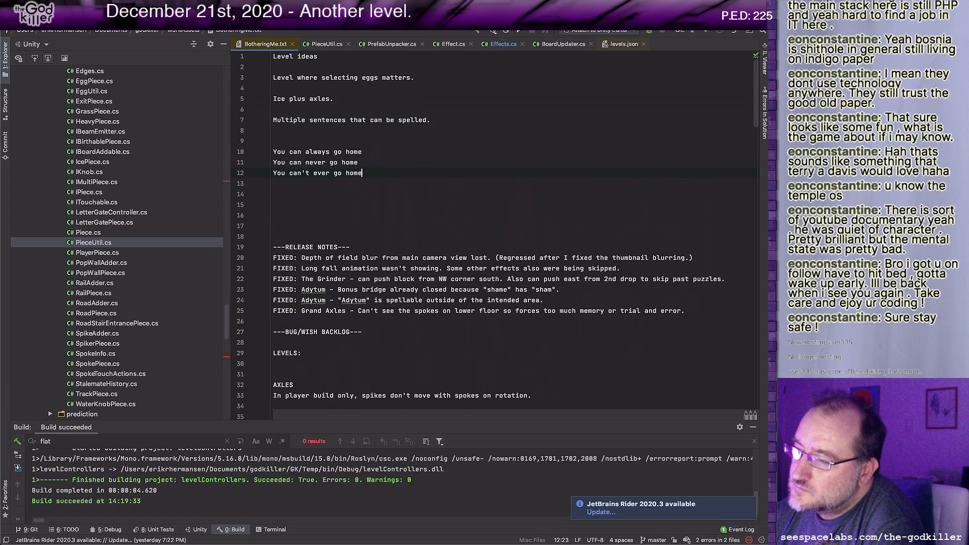
# Step: Start a fourth sentence line with "You" and remove the apostrophe from "can't" in the line above it
pyautogui.press('Return')
pyautogui.write('You')
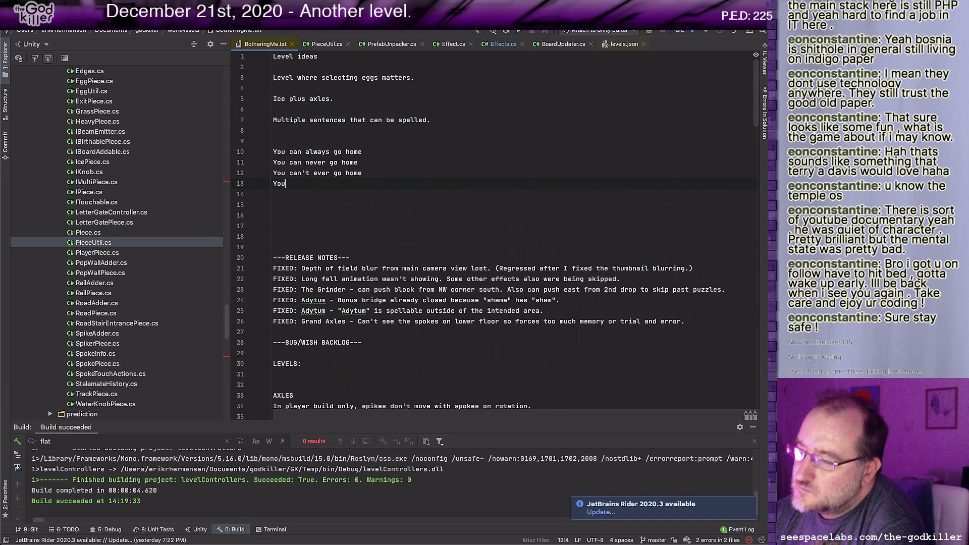
pyautogui.press('Up')
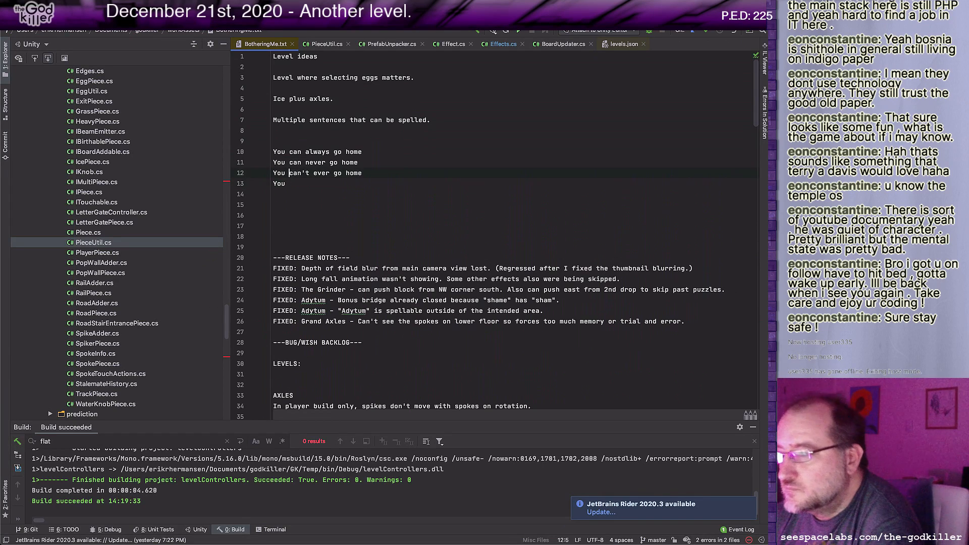
pyautogui.press('Delete')
pyautogui.press('Down')
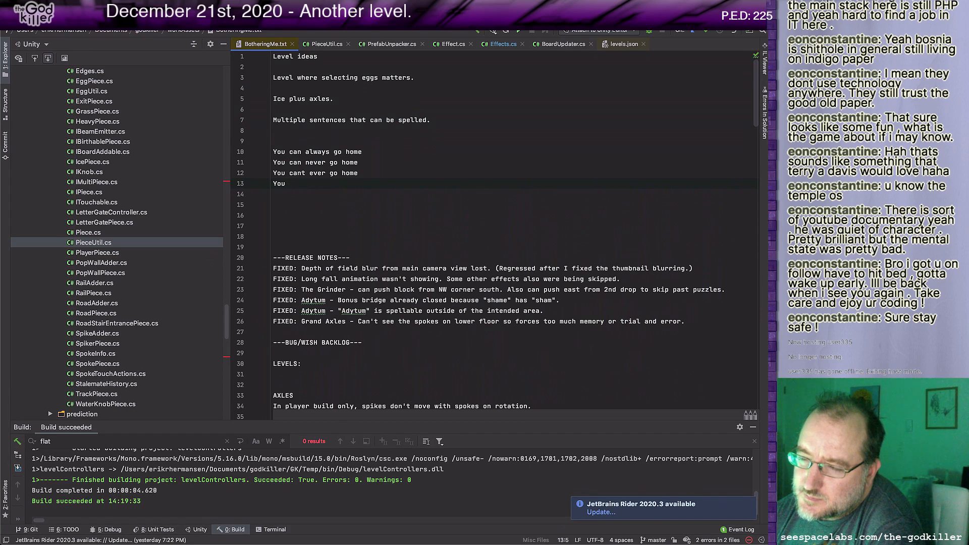
# Step: Start a word-branching diagram several lines below the sentences: "YOUx" with "CAN" indented on the line above and "CANT" indented below
pyautogui.press('Return')
pyautogui.press('Return')
pyautogui.press('Return')
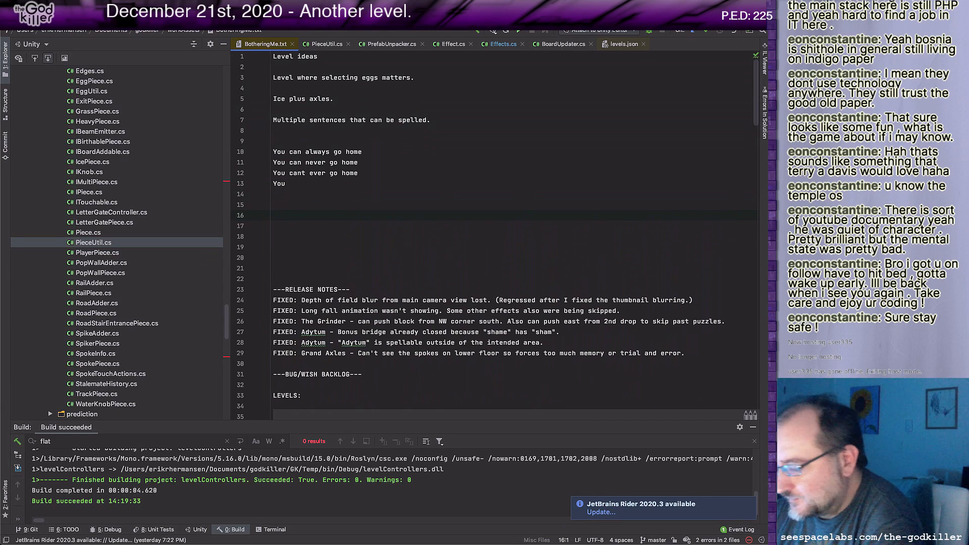
pyautogui.press('Return')
pyautogui.press('Return')
pyautogui.write('YOU')
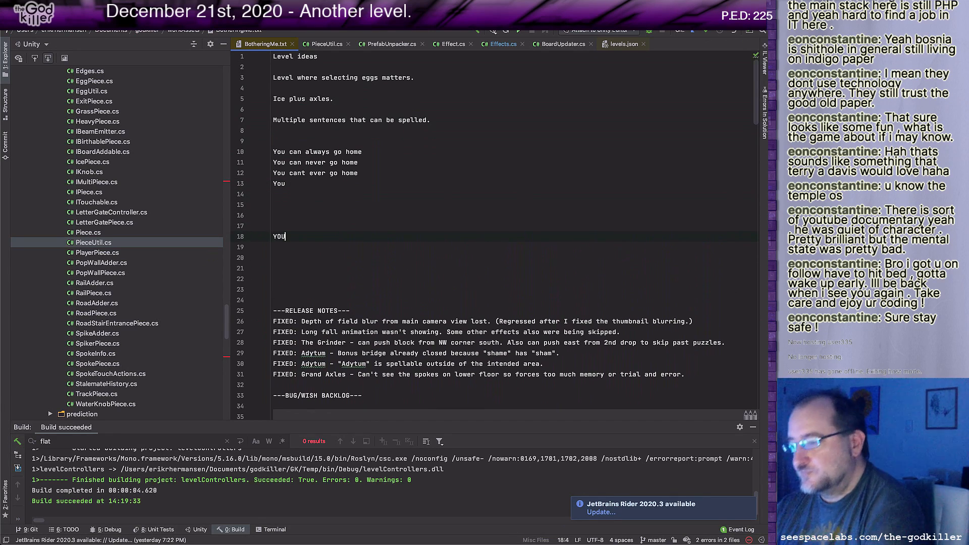
pyautogui.write('x')
pyautogui.press('Up')
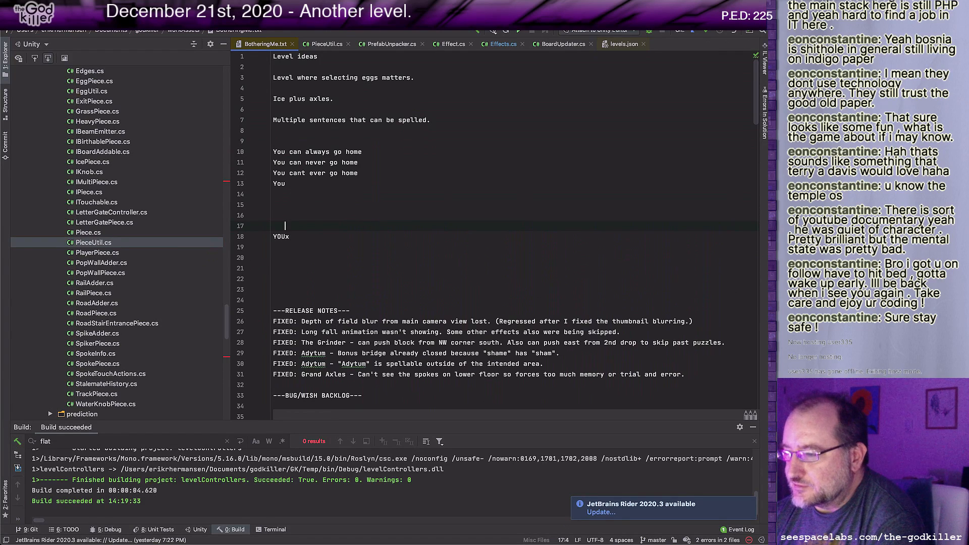
pyautogui.write('CAN')
pyautogui.press('Down')
pyautogui.press('Down')
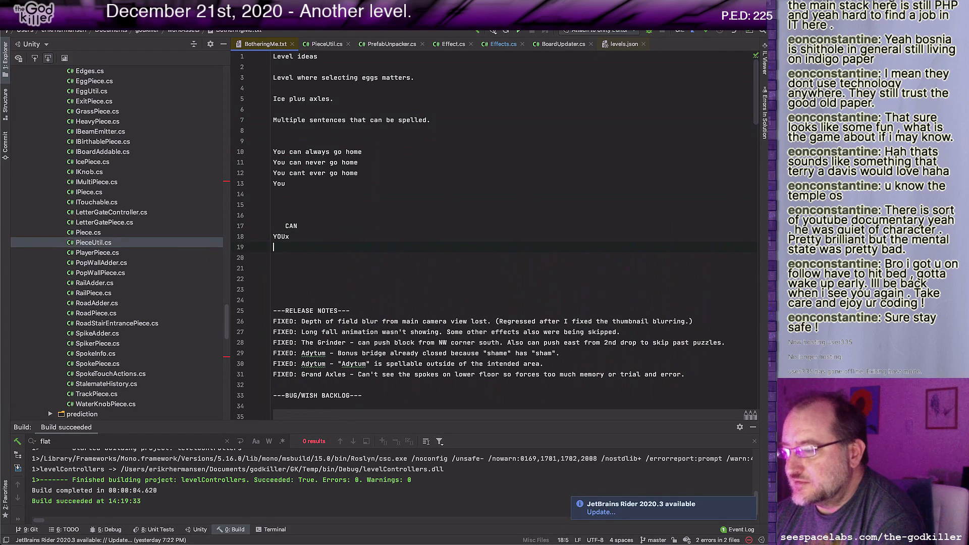
pyautogui.write('CANT')
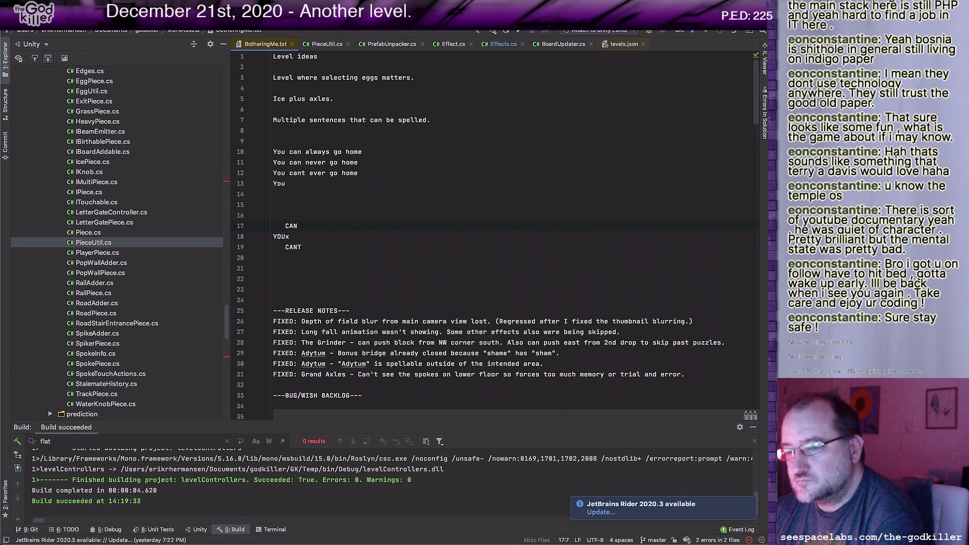
# Step: Remove the x after "YOU" in the diagram and separate "CAN", "YOU" and "CANT" with blank lines
pyautogui.write('x')
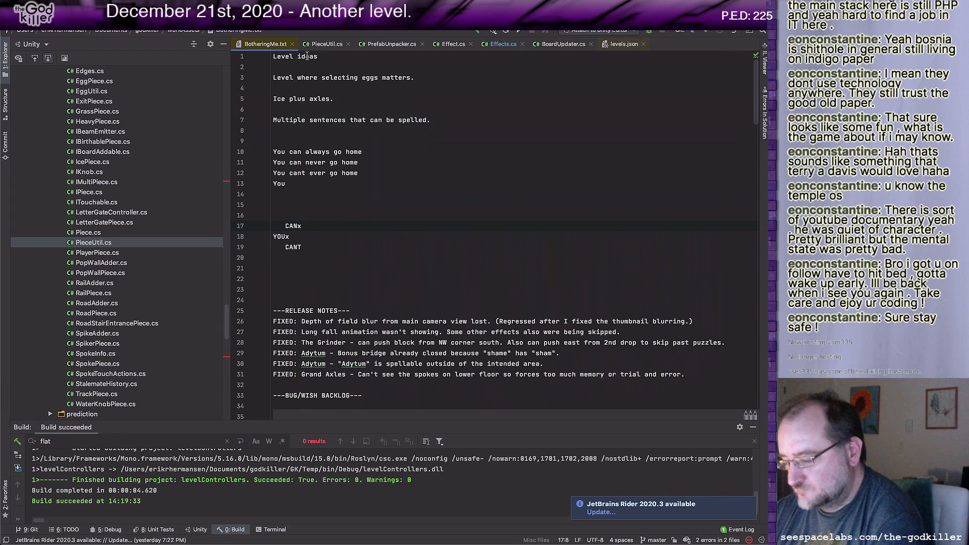
pyautogui.press('BackSpace')
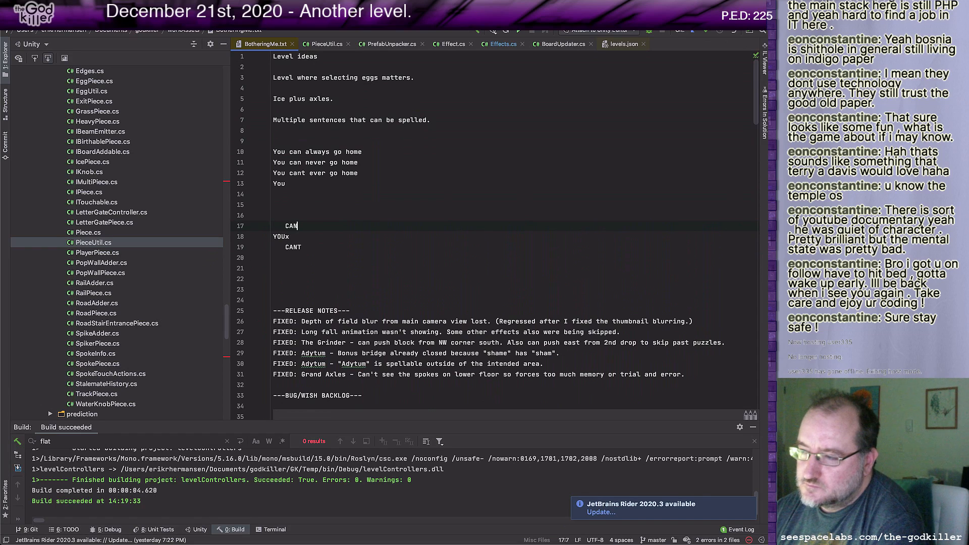
pyautogui.press('Down')
pyautogui.press('BackSpace')
pyautogui.press('Up')
pyautogui.press('Up')
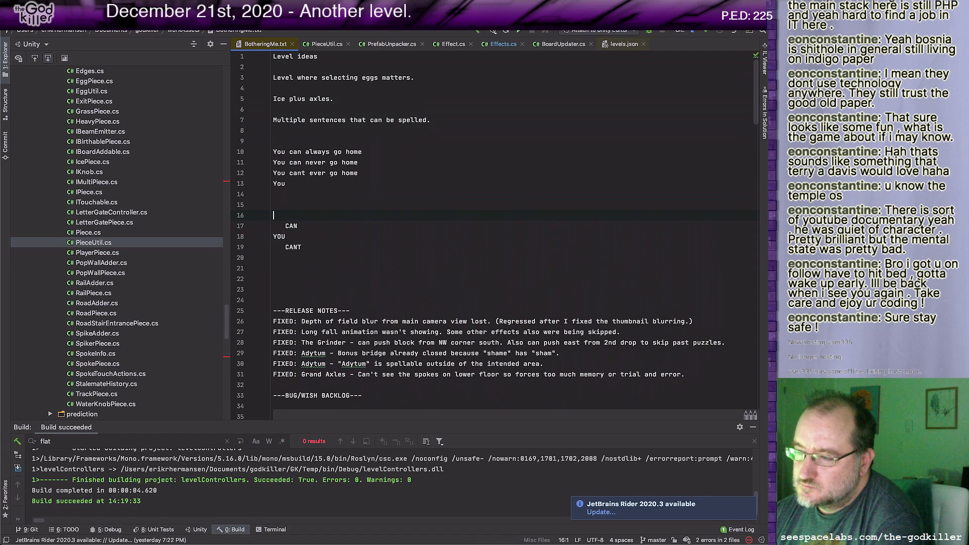
pyautogui.press('Down')
pyautogui.press('End')
pyautogui.press('Return')
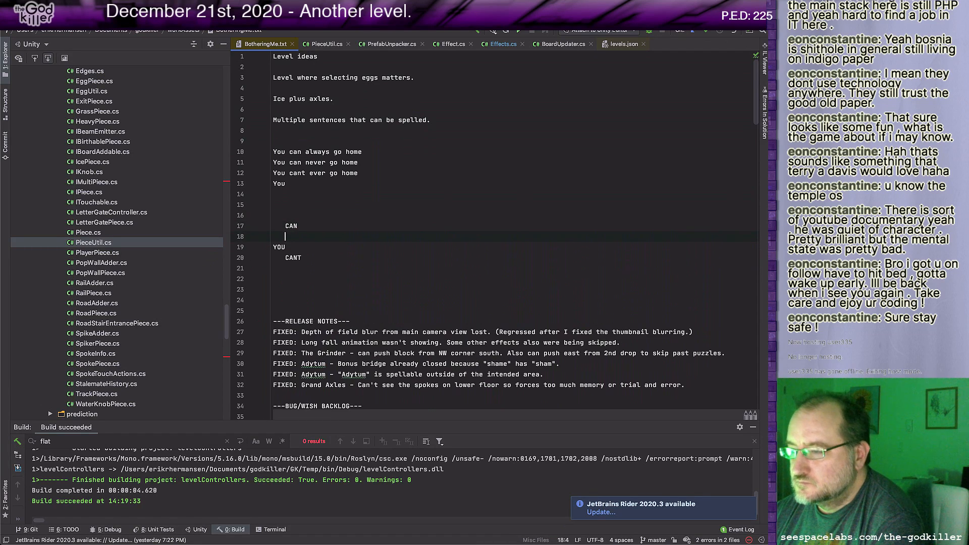
pyautogui.press('Down')
pyautogui.press('Return')
pyautogui.press('Up')
pyautogui.press('Up')
pyautogui.press('Up')
pyautogui.press('Up')
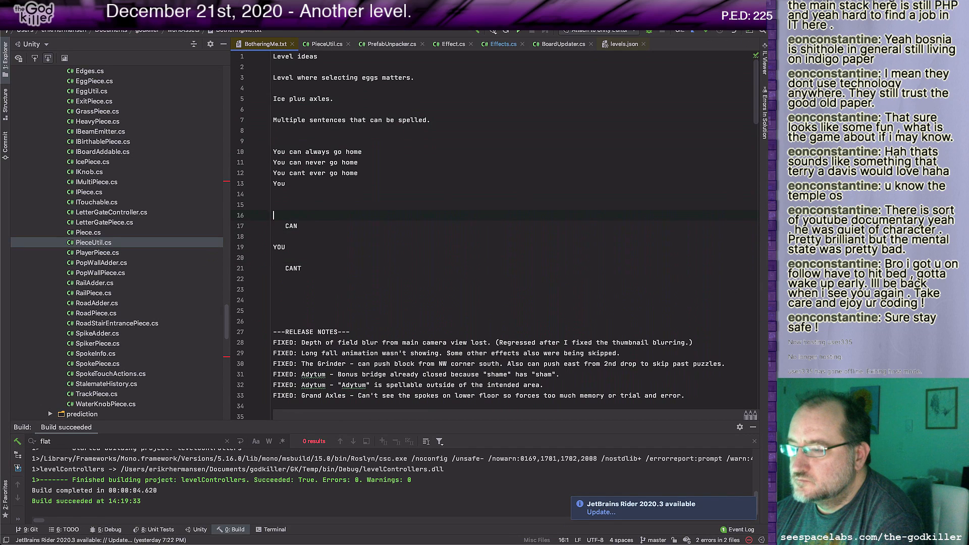
# Step: Branch "CAN" into two further-indented words, "ALWAYS" on the line above it and "NEVER" on a new line below it
pyautogui.write('A')
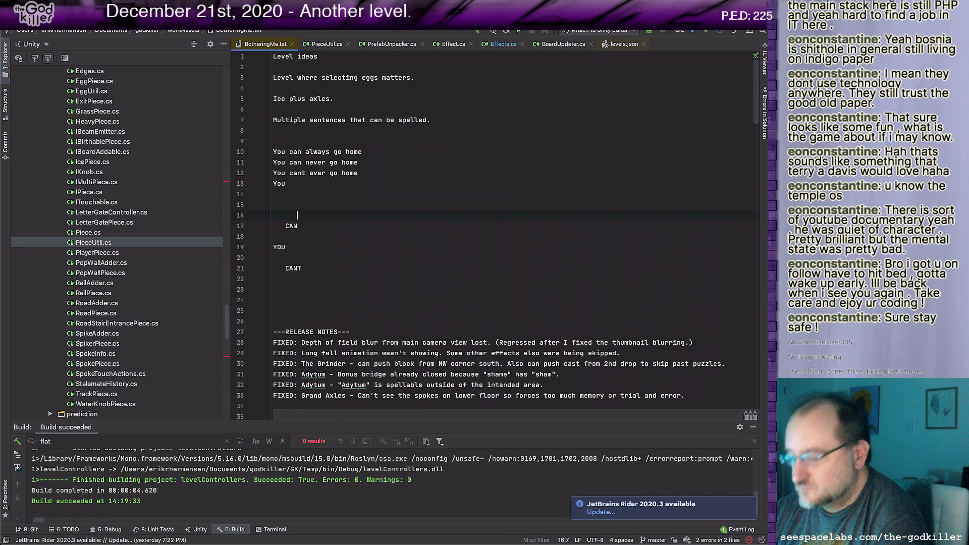
pyautogui.write('LWAYS')
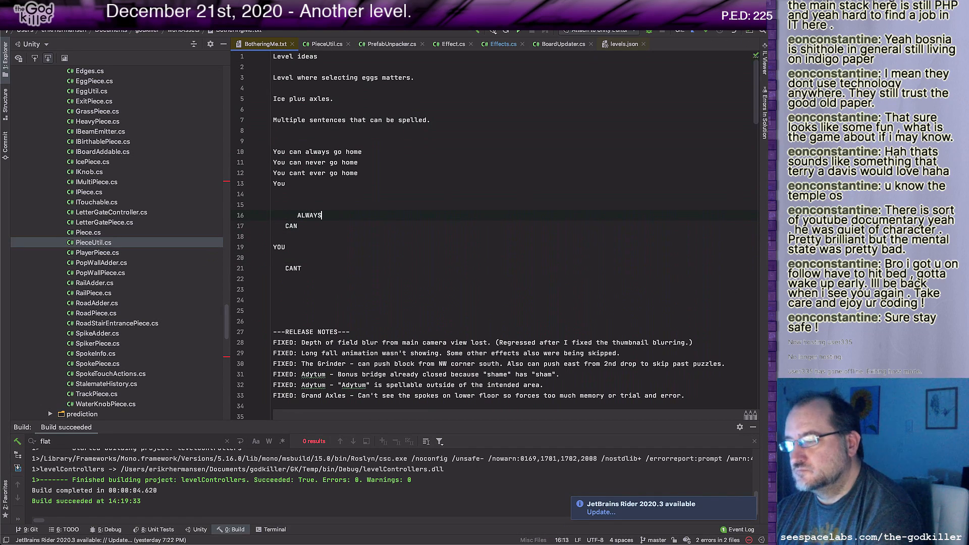
pyautogui.press('Down')
pyautogui.press('Return')
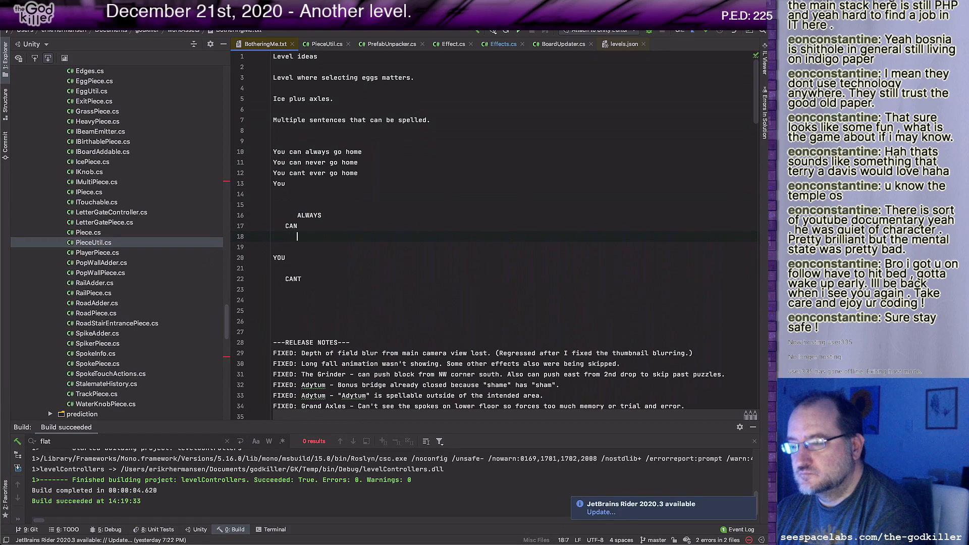
pyautogui.write('NEVER')
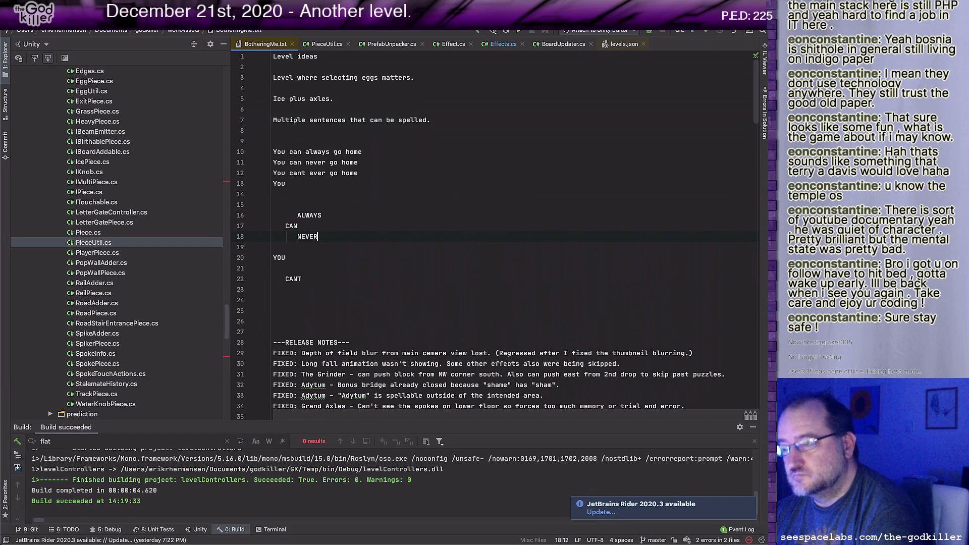
# Step: Add "BELIEVE" on the line above "CANT", indented past it, and "HIM" one line higher, beginning where "BELIEVE" ends
pyautogui.press('Down')
pyautogui.press('Down')
pyautogui.press('Down')
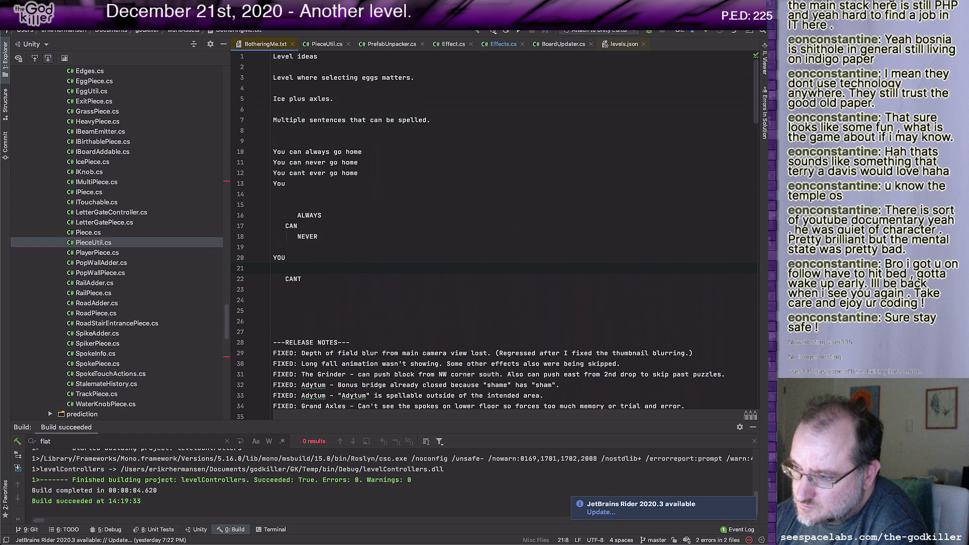
pyautogui.write('B')
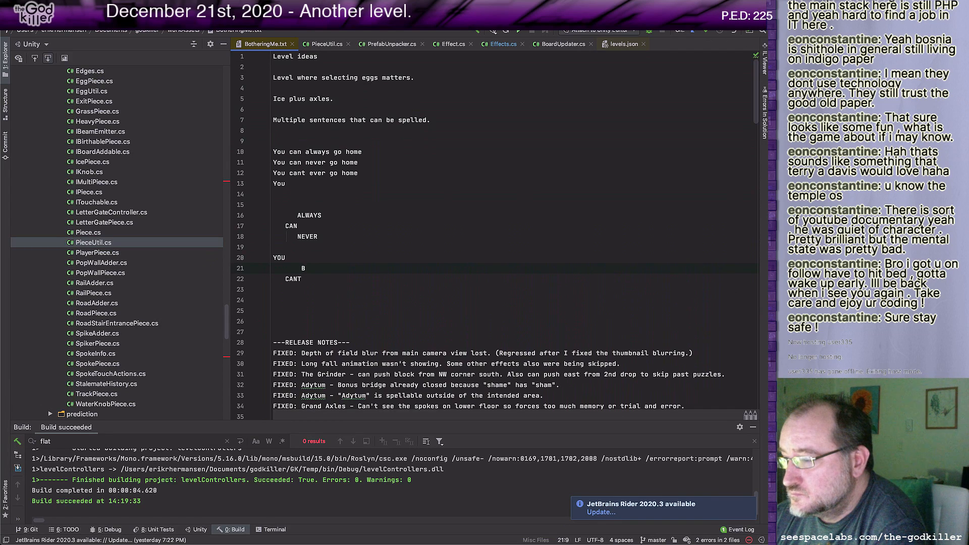
pyautogui.write('ELIEV')
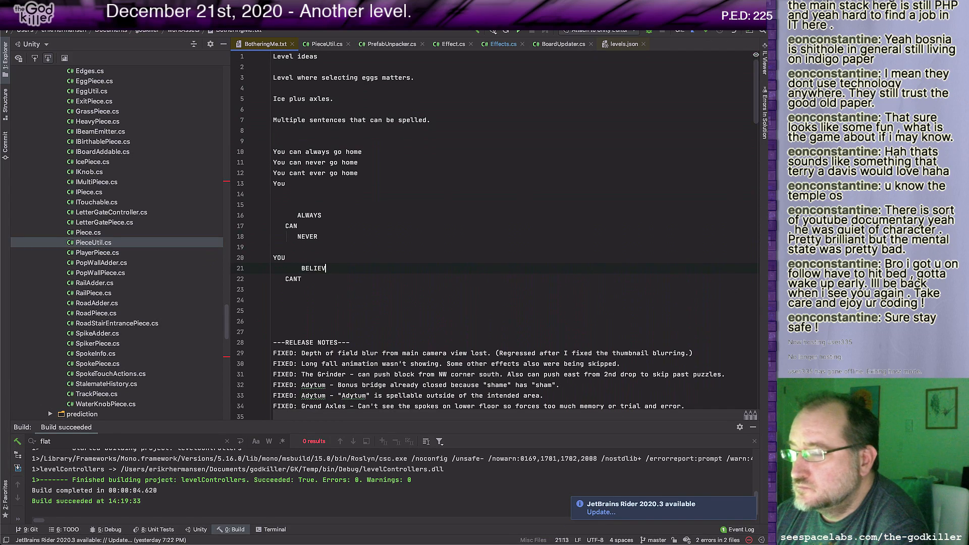
pyautogui.write('E')
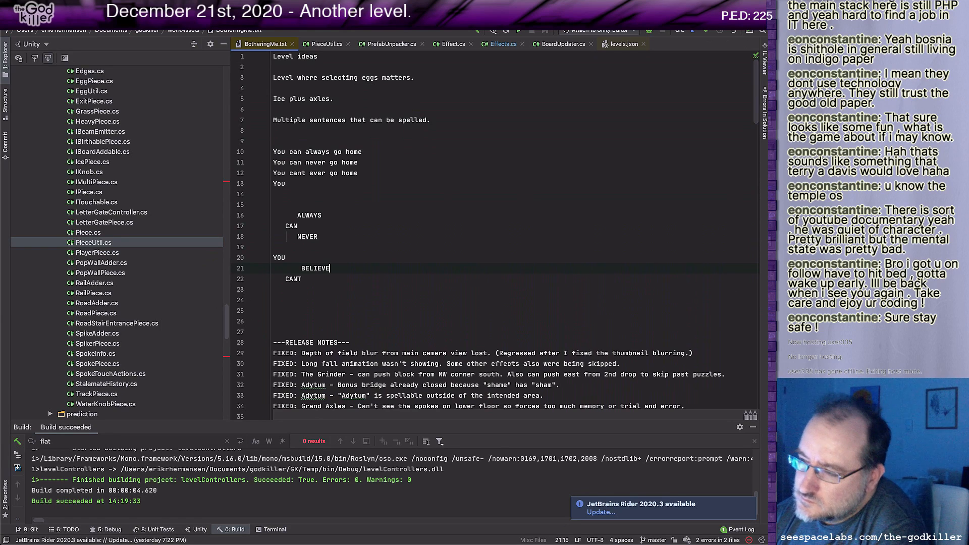
pyautogui.press('Up')
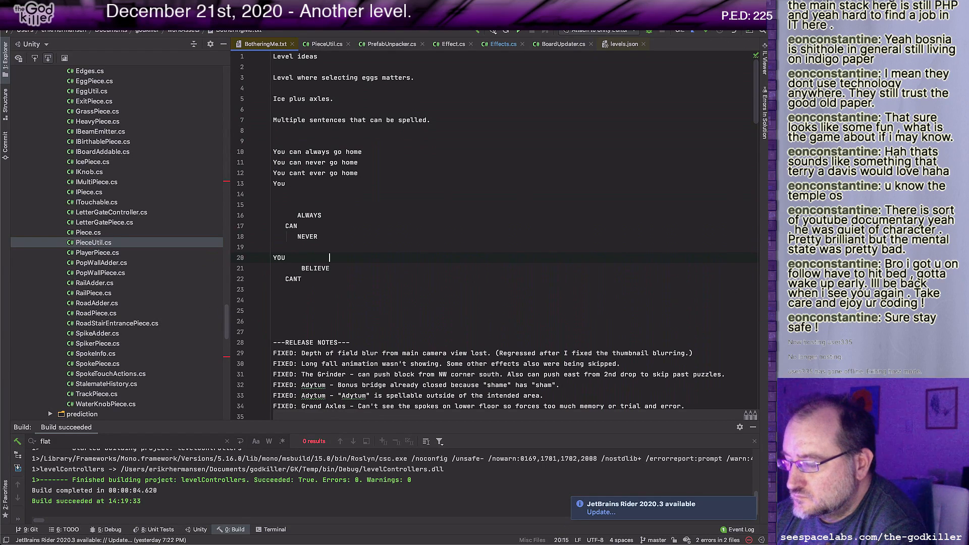
pyautogui.write('HIM')
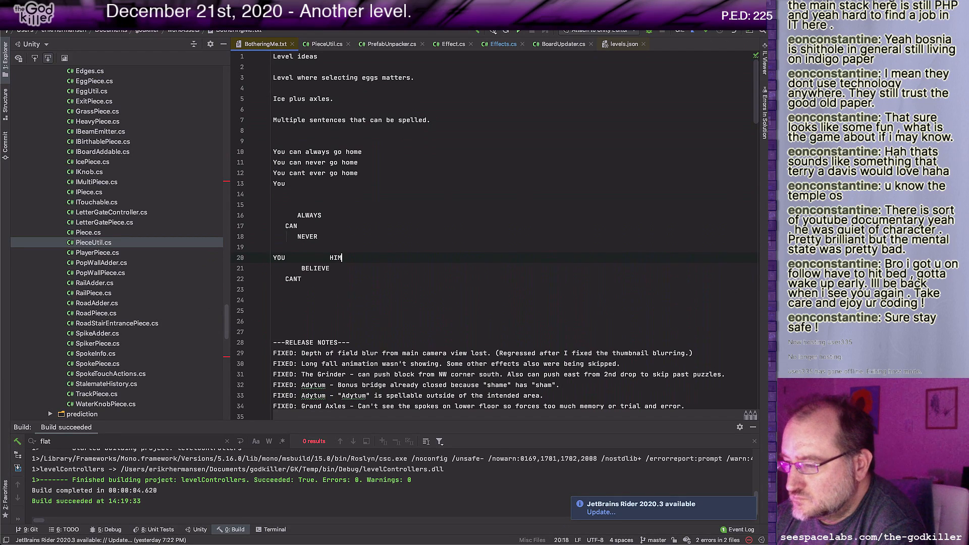
# Step: Add "DEFEAT" on a new line below "CANT", aligned with "BELIEVE"
pyautogui.press('Down')
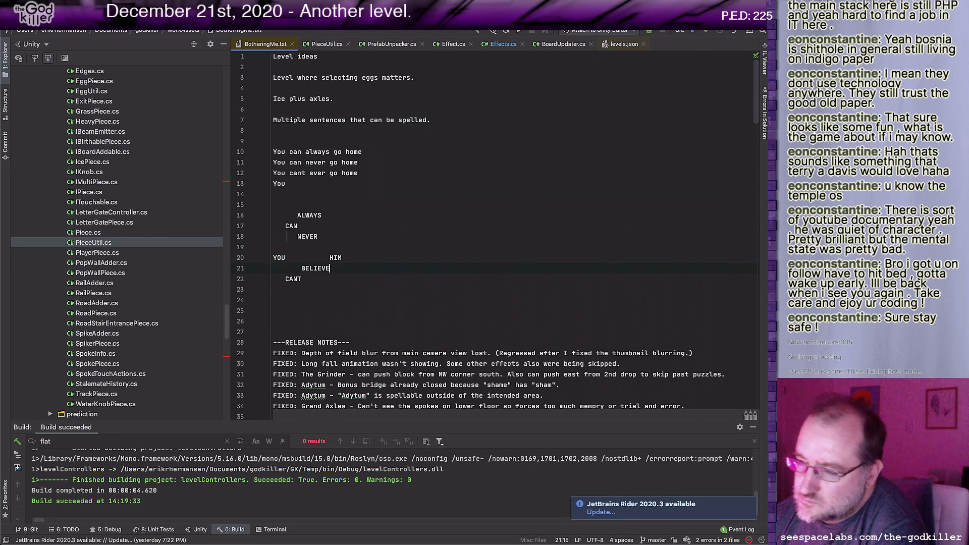
pyautogui.press('Down')
pyautogui.press('Return')
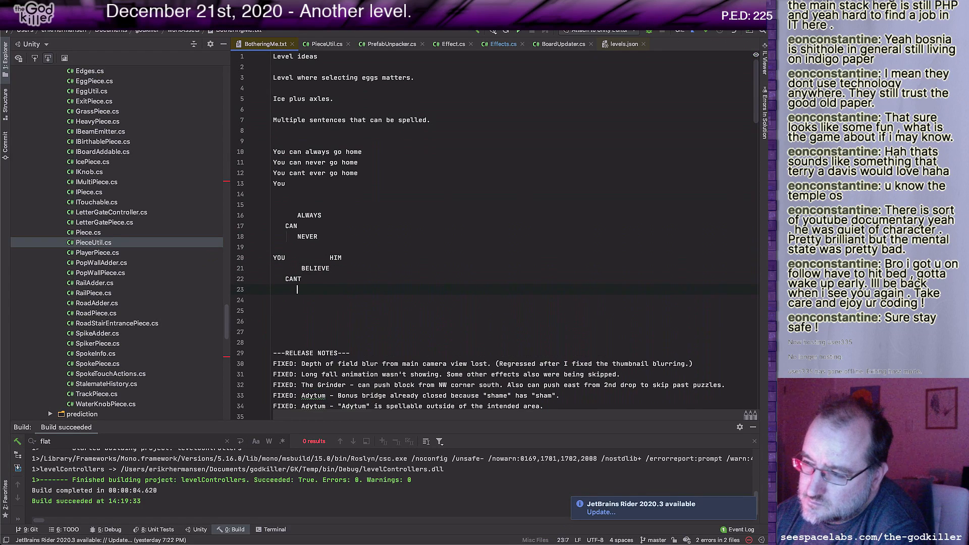
pyautogui.write('DEFEAT')
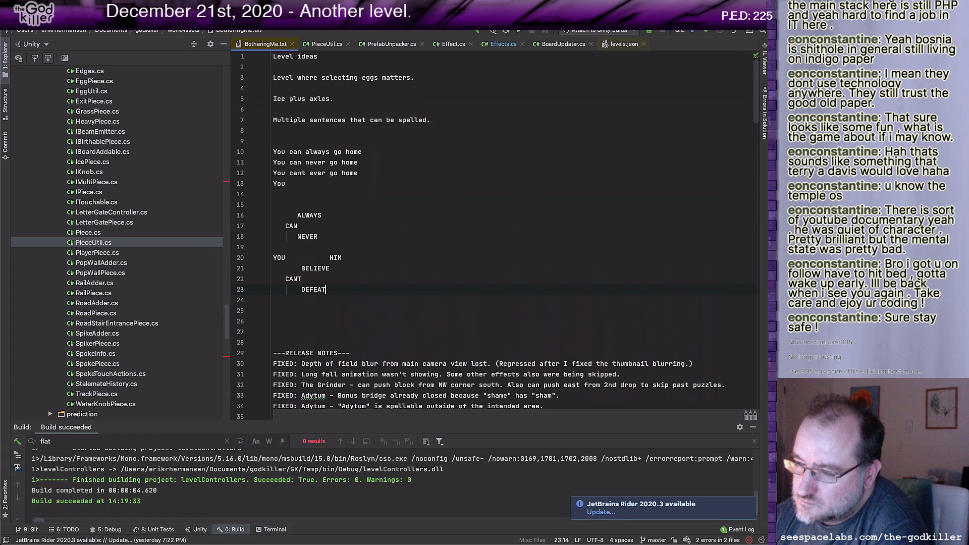
# Step: Replace "HIM" with "GOD" and add another "GOD" on a new line below "DEFEAT", beginning where that word ends
pyautogui.press('Up')
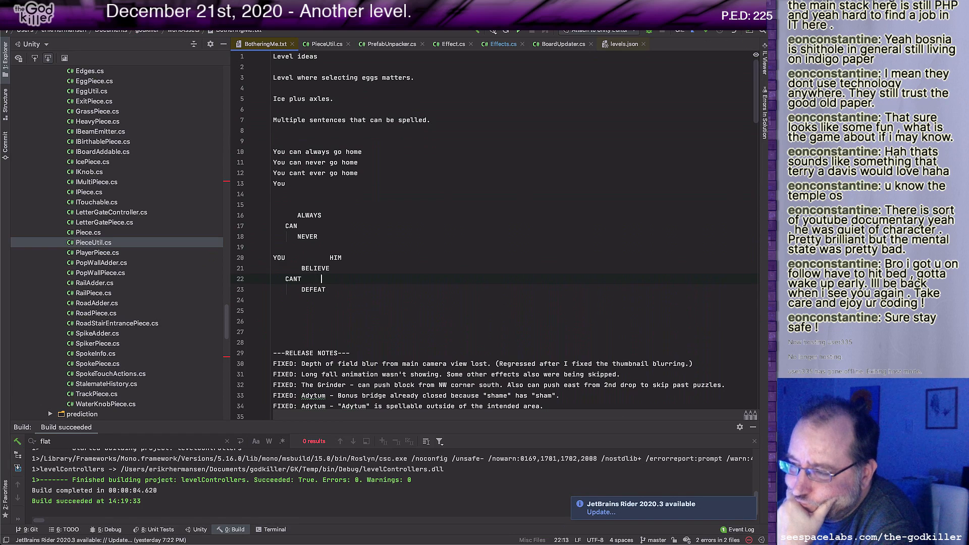
pyautogui.press('Up')
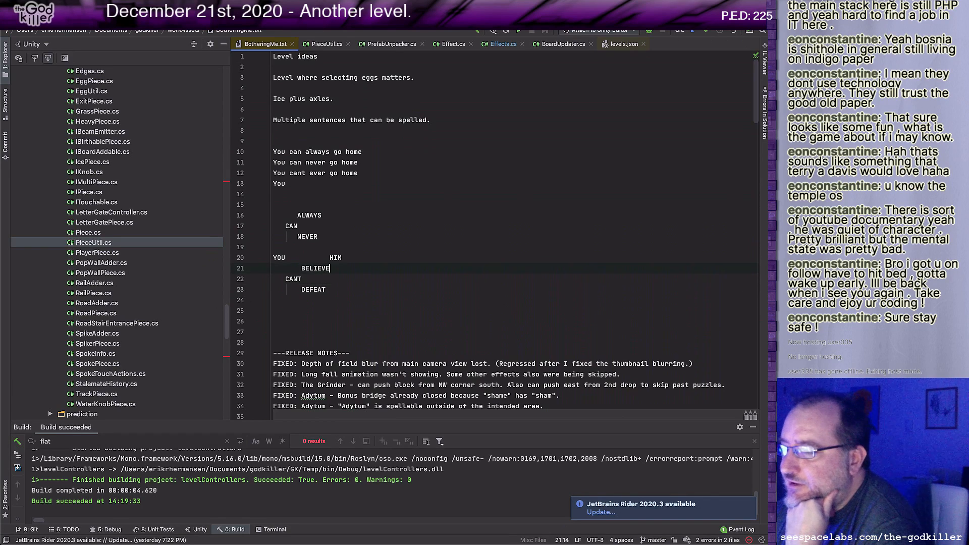
pyautogui.doubleClick(334, 258)
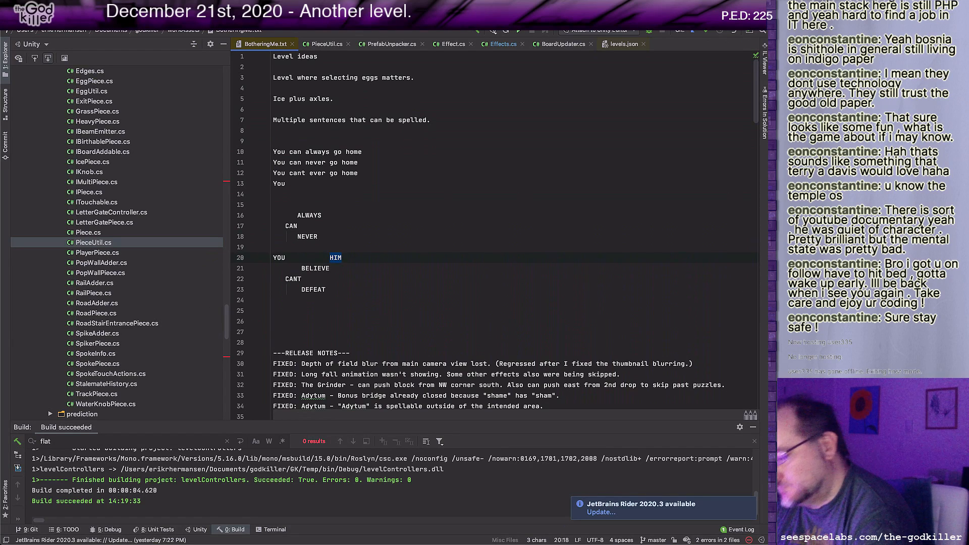
pyautogui.write('GOD')
pyautogui.press('Down')
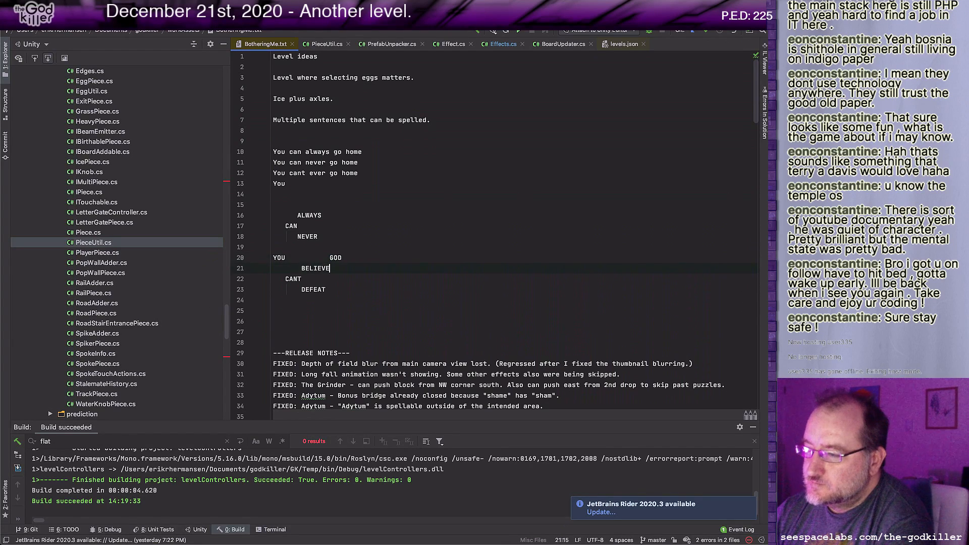
pyautogui.press('Down')
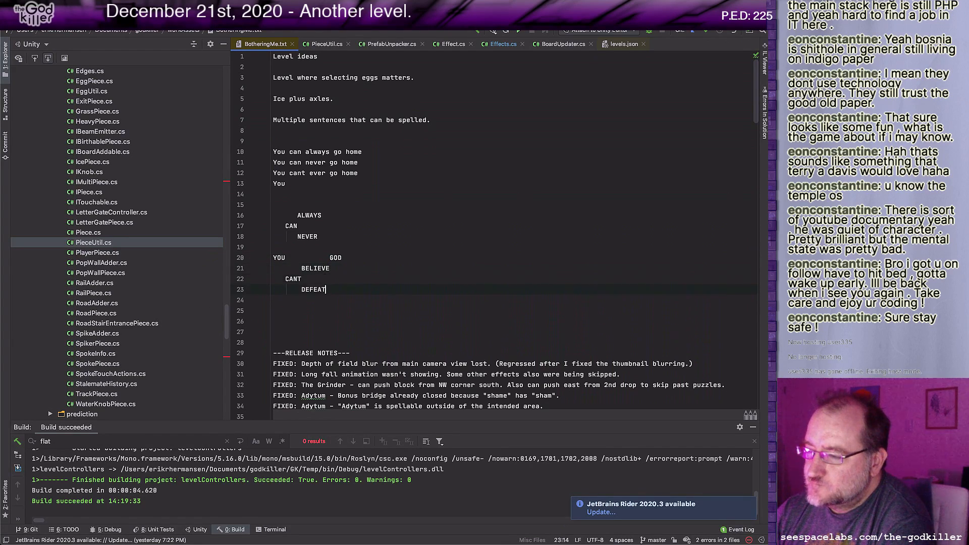
pyautogui.press('Return')
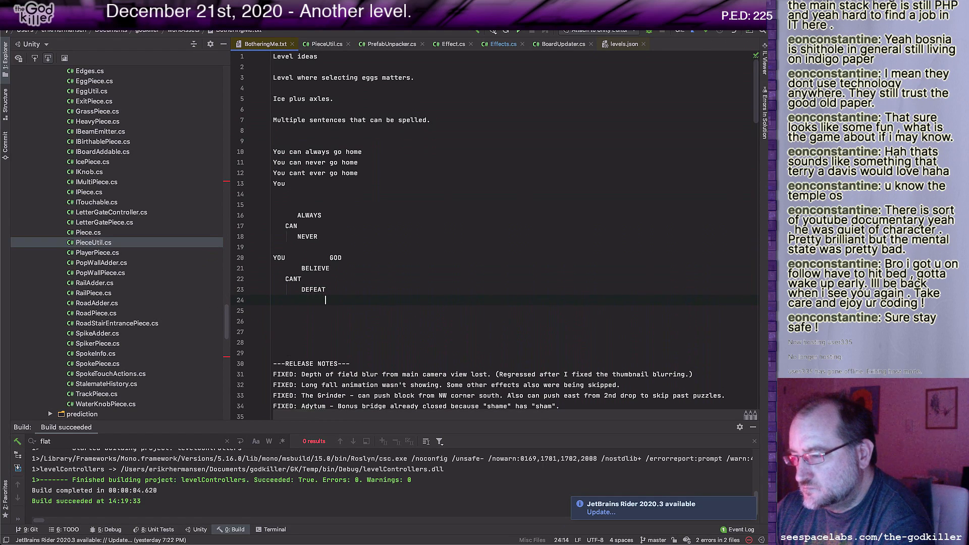
pyautogui.write('GOD')
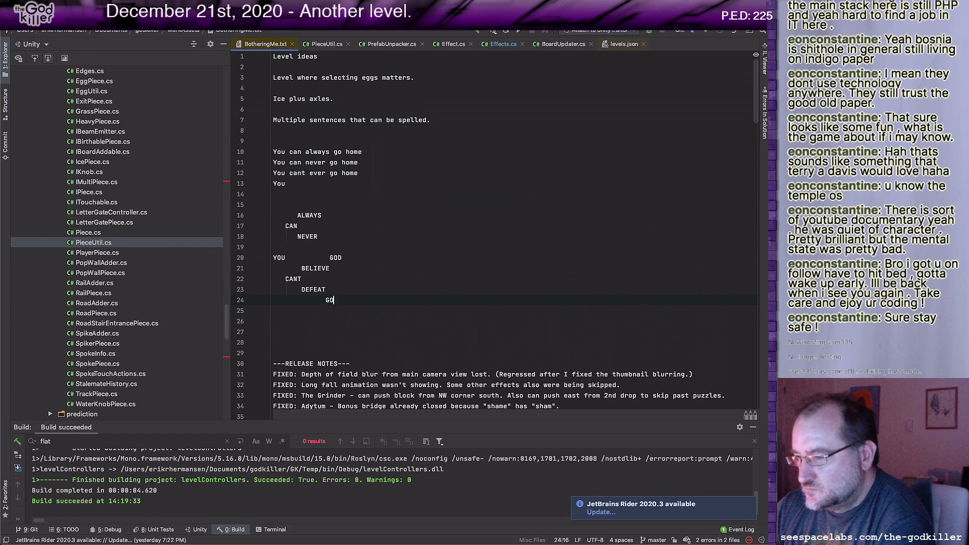
# Step: Insert an extra blank line below "NEVER" in the diagram
pyautogui.press('Up')
pyautogui.press('Up')
pyautogui.press('Up')
pyautogui.press('Up')
pyautogui.press('Up')
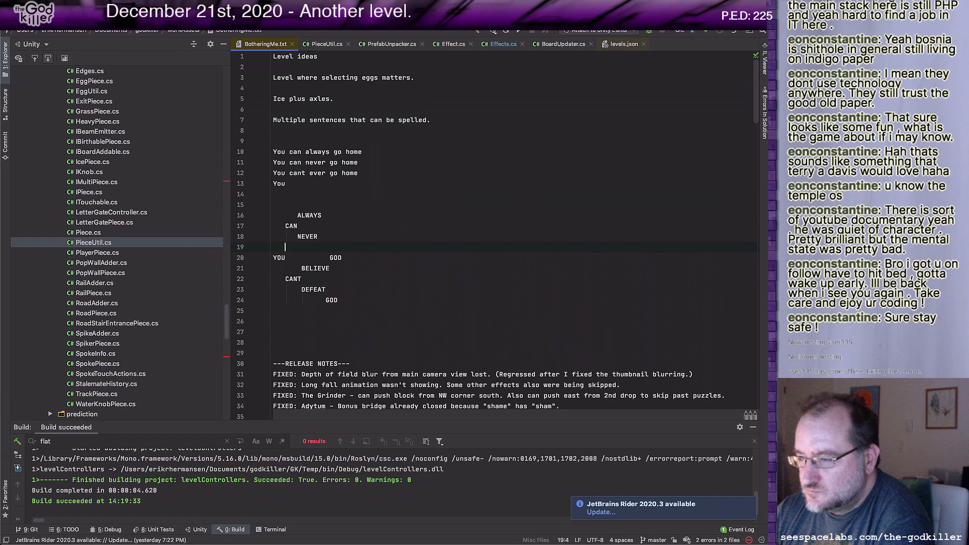
pyautogui.press('Up')
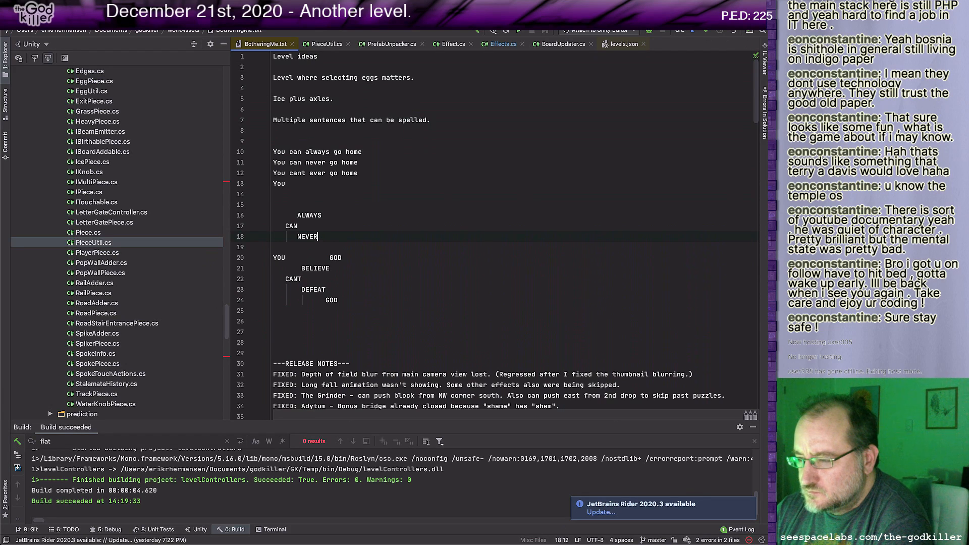
pyautogui.press('Return')
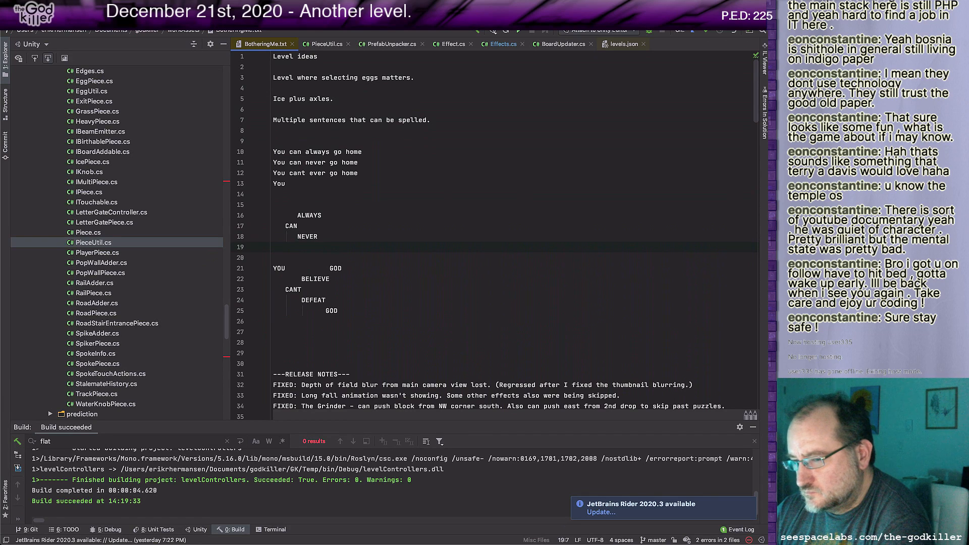
# Step: Add "LEAVE" on the "CAN" line, indented past "ALWAYS" and "NEVER" so it continues both branches
pyautogui.press('Up')
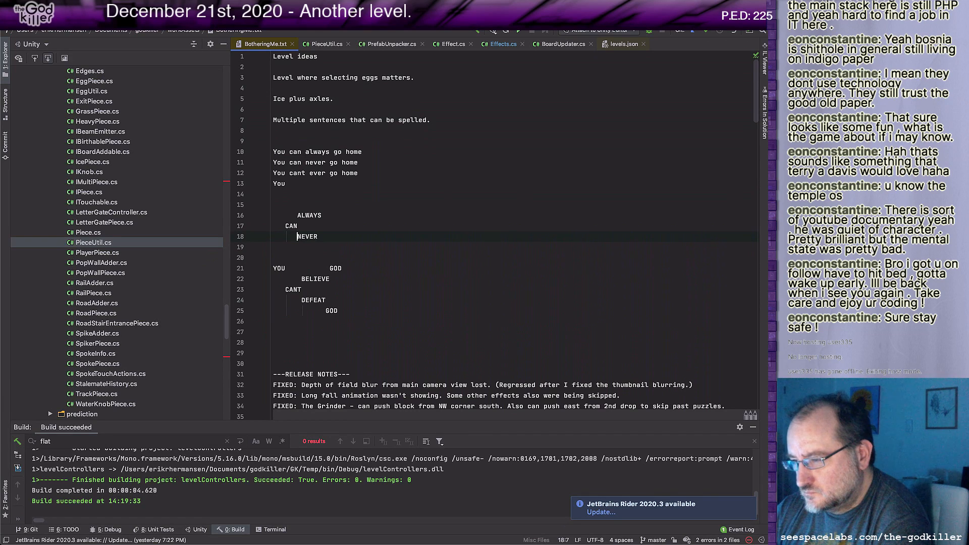
pyautogui.press('End')
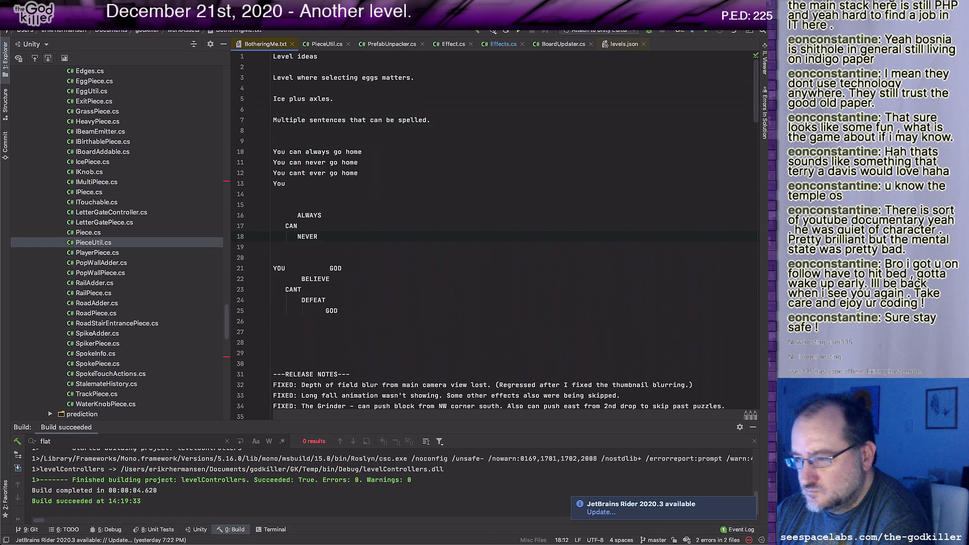
pyautogui.press('Up')
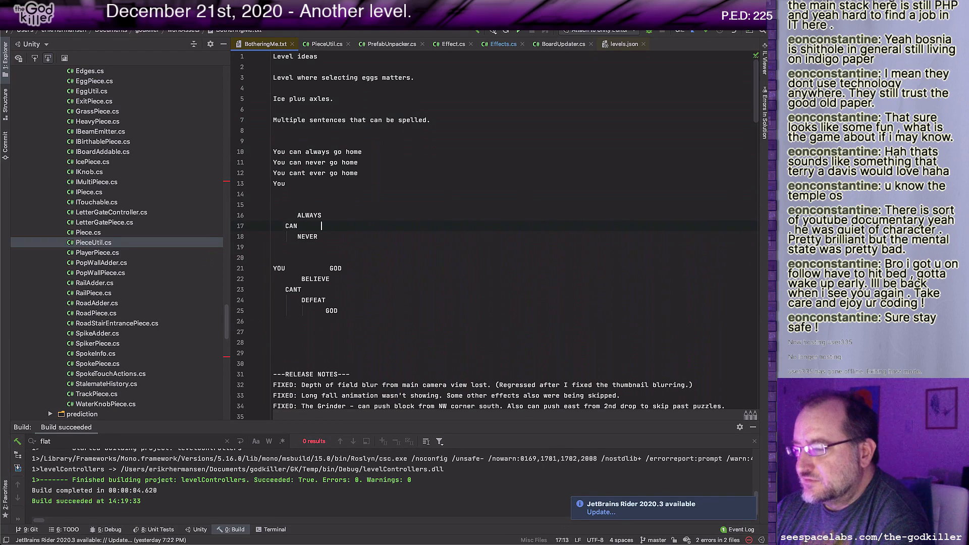
pyautogui.press('Up')
pyautogui.press('Down')
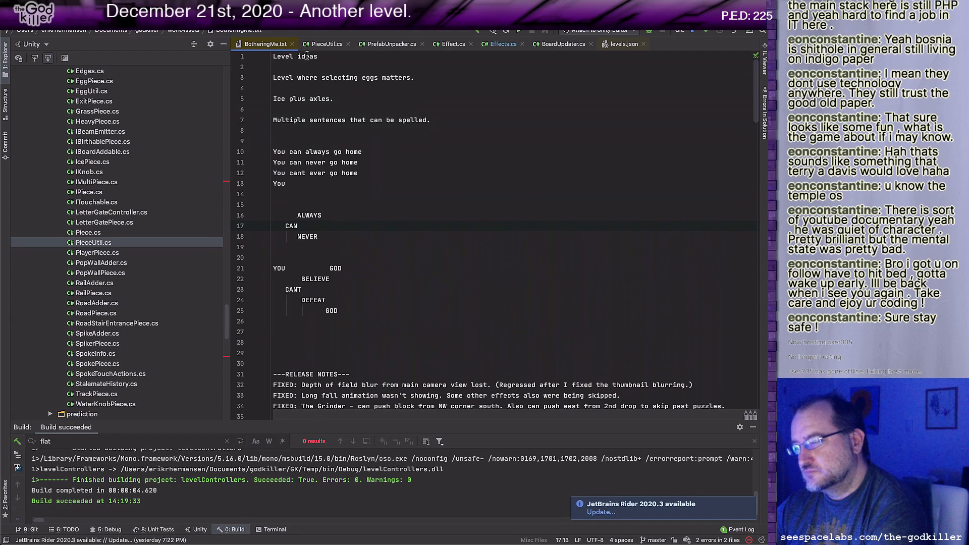
pyautogui.write('L')
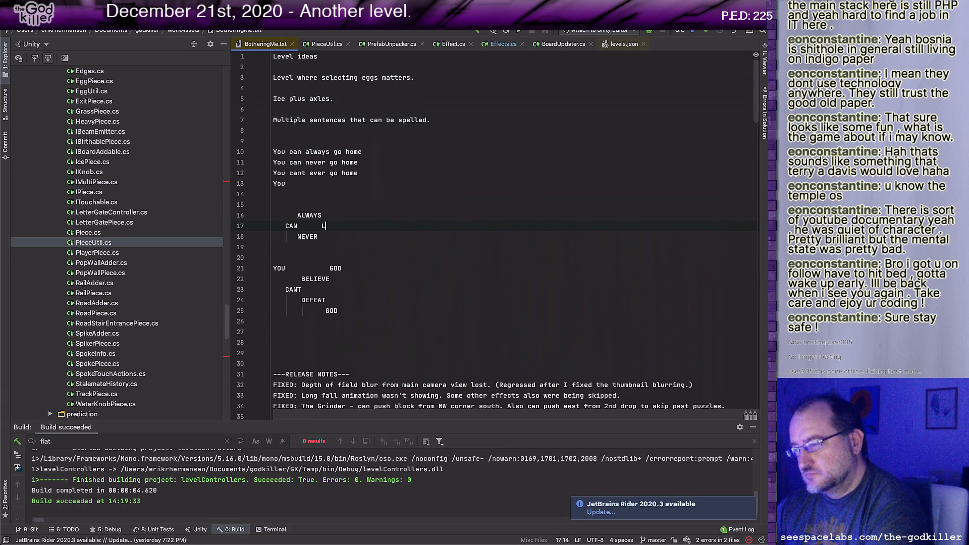
pyautogui.write('EAVE')
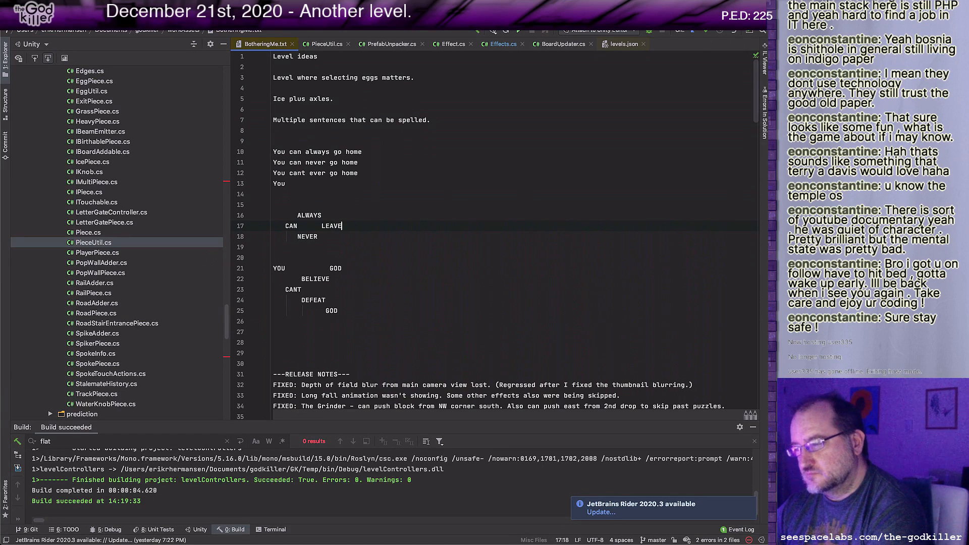
# Step: Add "DIE" on a new line below "NEVER", aligned with "LEAVE"
pyautogui.press('Return')
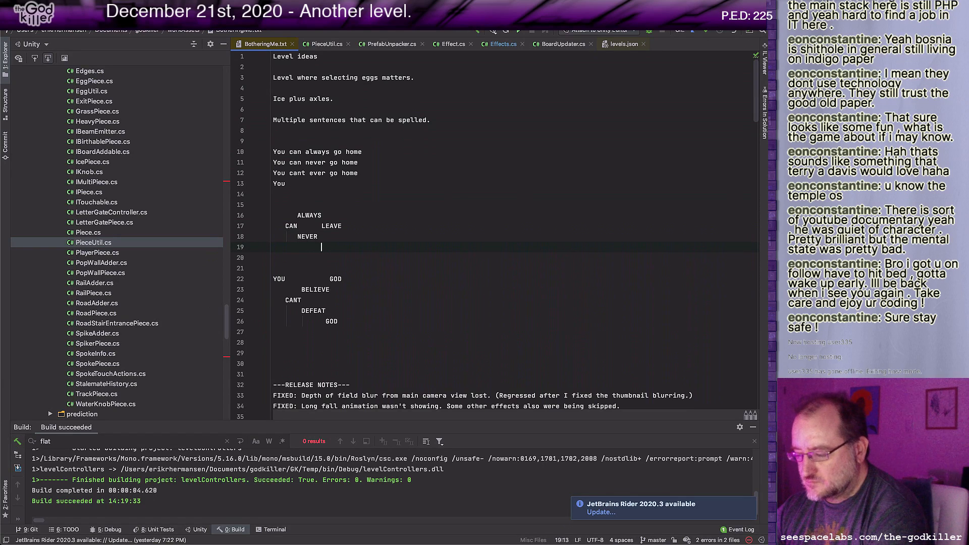
pyautogui.press('BackSpace')
pyautogui.write('DIE')
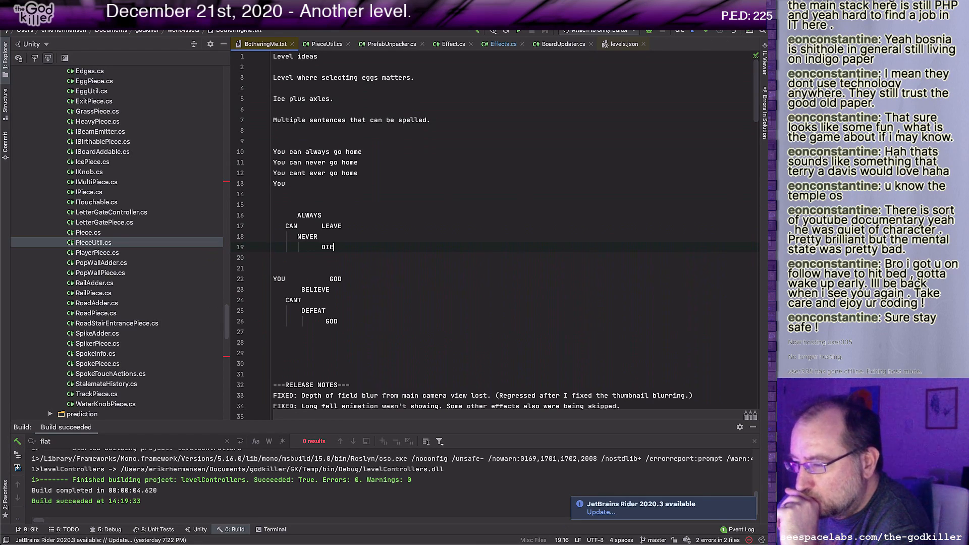
pyautogui.press('Down')
pyautogui.press('Down')
pyautogui.press('Down')
pyautogui.press('Down')
pyautogui.press('Down')
pyautogui.press('Down')
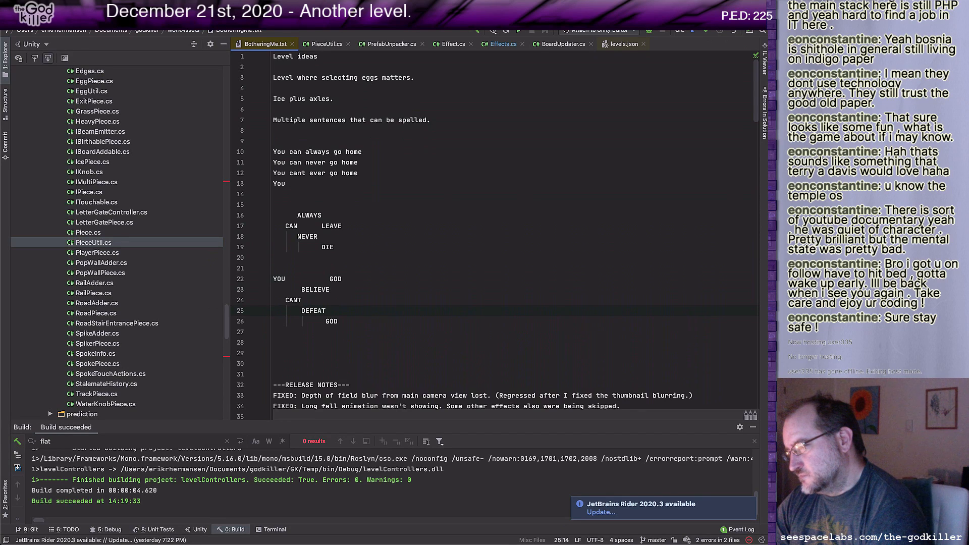
pyautogui.hotkey('shift', 'Left')
pyautogui.hotkey('shift', 'Left')
pyautogui.hotkey('shift', 'Left')
pyautogui.hotkey('shift', 'Left')
pyautogui.hotkey('shift', 'Left')
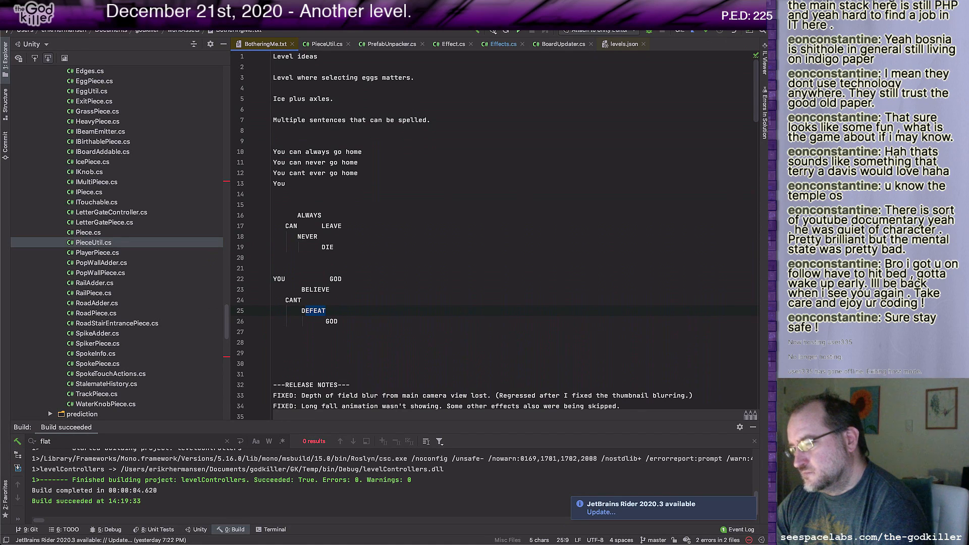
pyautogui.press('Right')
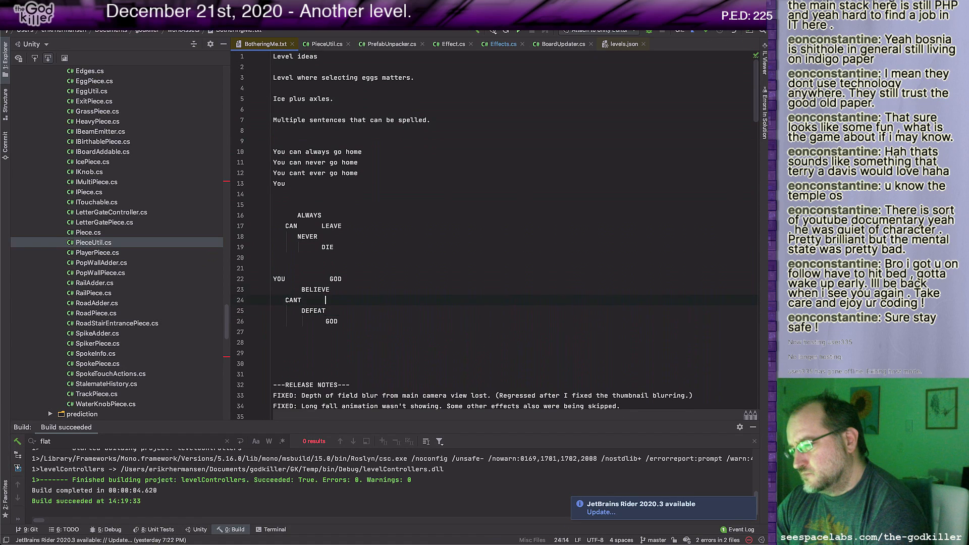
# Step: Delete the word "GOD" on the "YOU" line above "BELIEVE"
pyautogui.press('Up')
pyautogui.press('Up')
pyautogui.press('Right')
pyautogui.hotkey('shift', 'End')
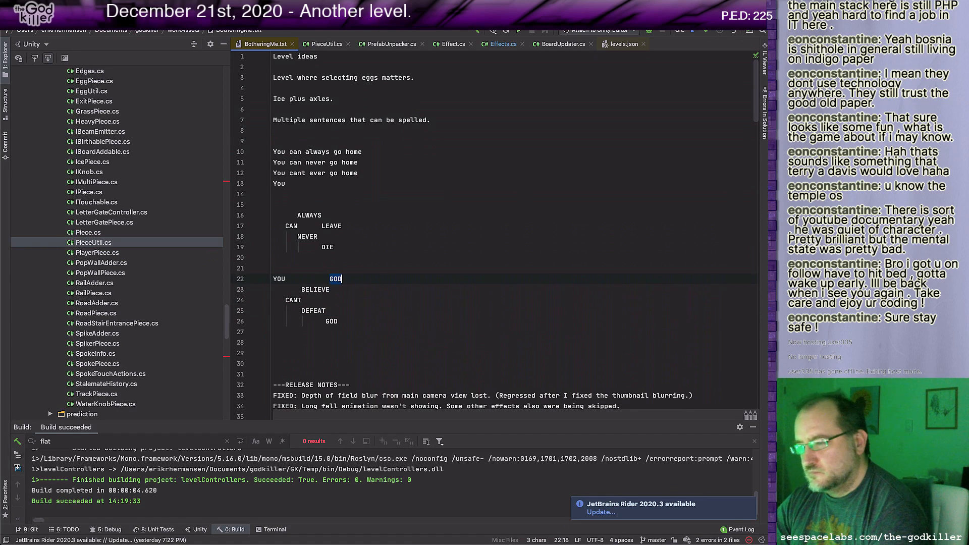
pyautogui.press('Delete')
pyautogui.press('Down')
pyautogui.press('Down')
pyautogui.press('Down')
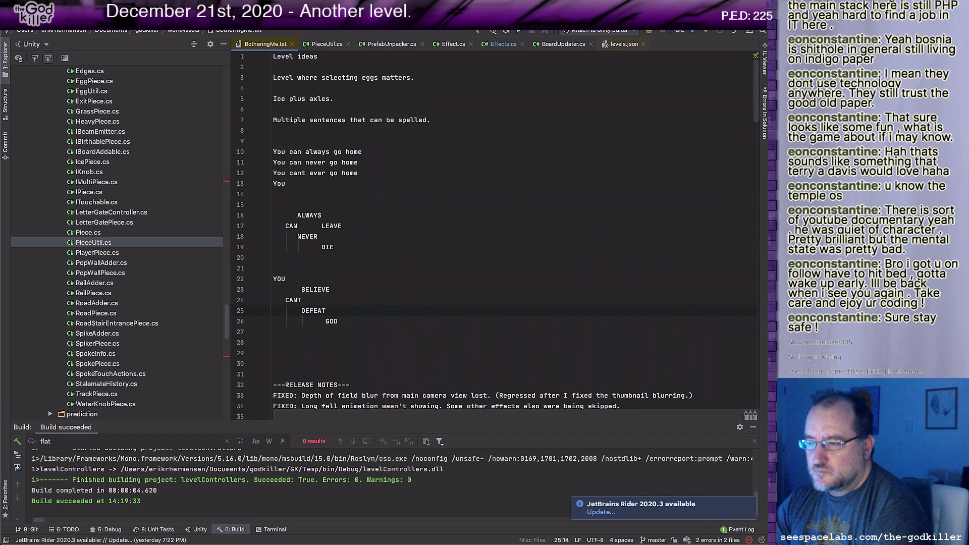
pyautogui.press('Up')
pyautogui.press('Up')
pyautogui.press('Up')
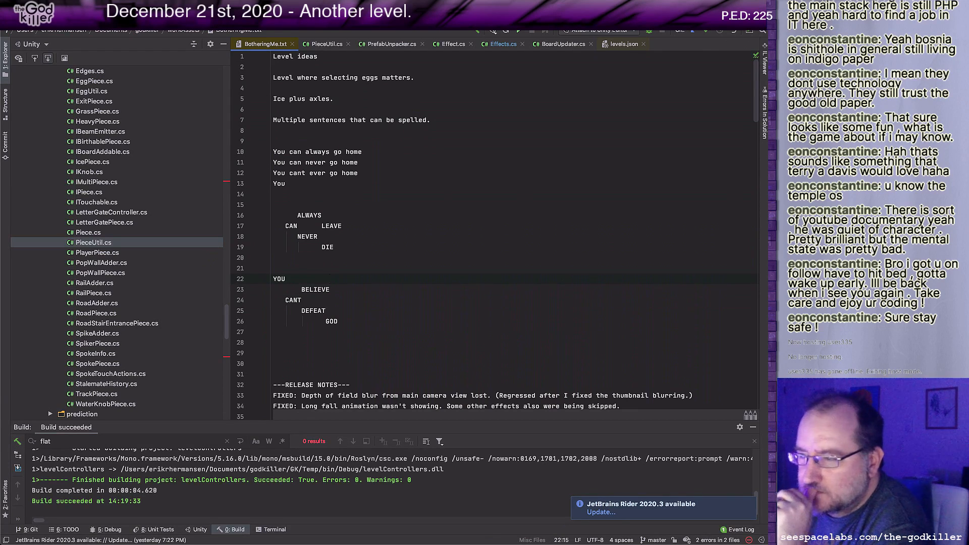
pyautogui.press('Up')
pyautogui.press('Up')
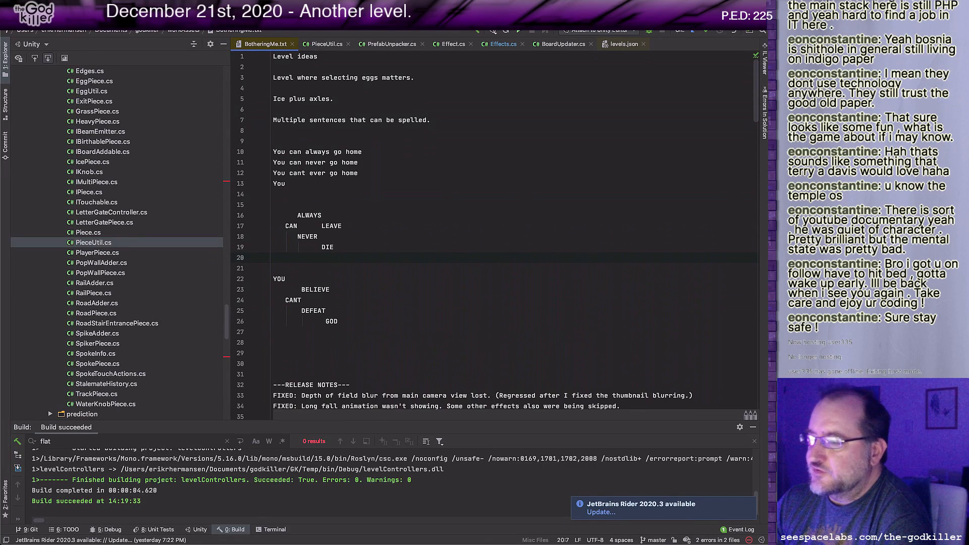
pyautogui.press('Up')
pyautogui.press('Up')
pyautogui.press('Up')
pyautogui.press('Up')
pyautogui.press('Up')
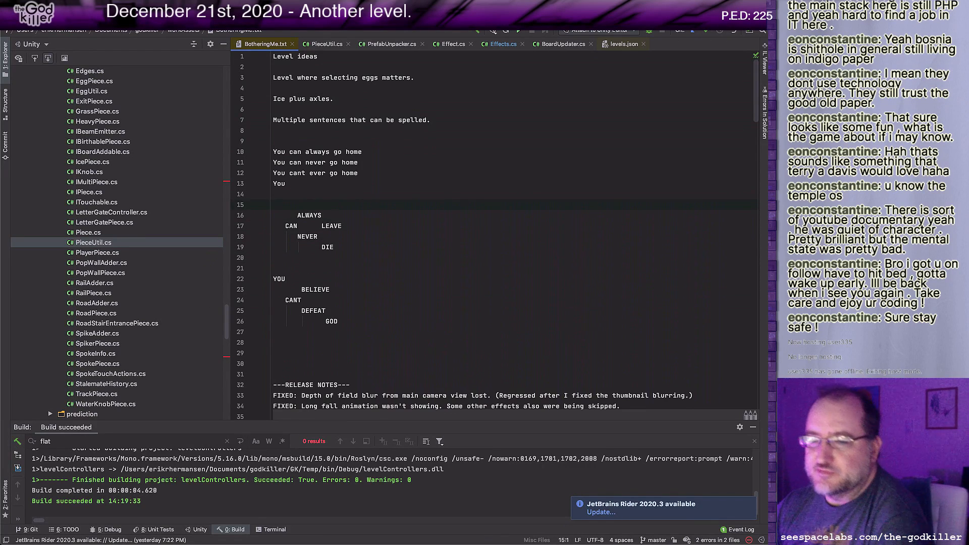
# Step: Switch to Unity and save the scene as TheGlyphery in the scenes folder
pyautogui.press('super+Tab')
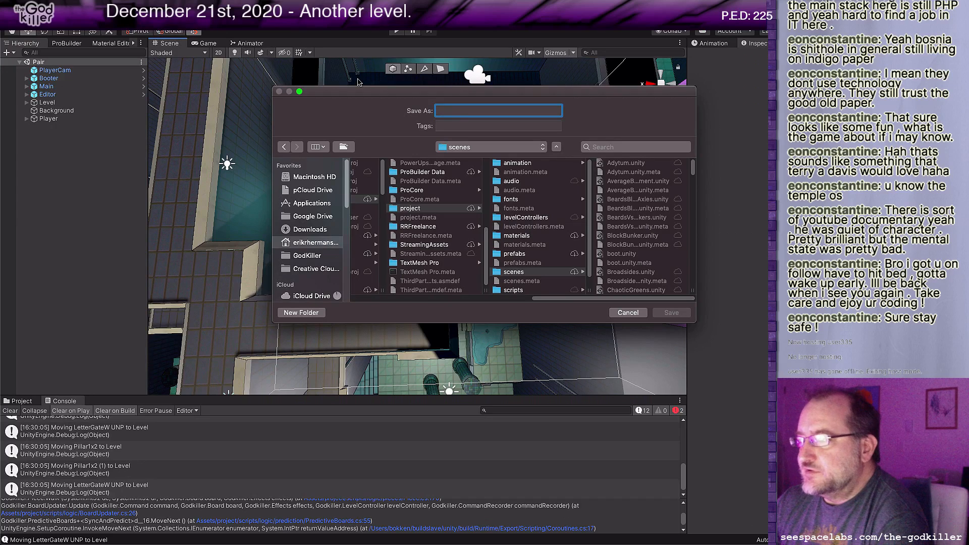
pyautogui.write('Glyph')
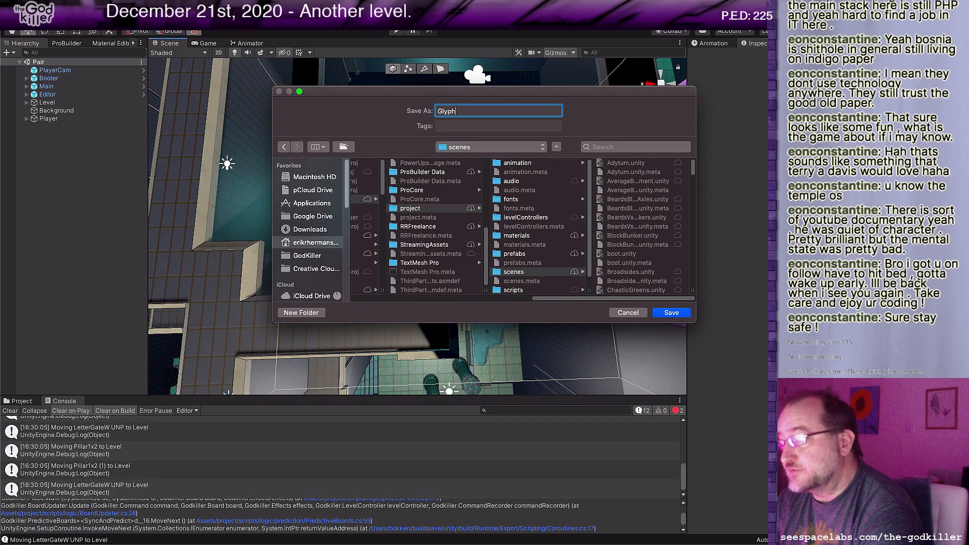
pyautogui.write('ery')
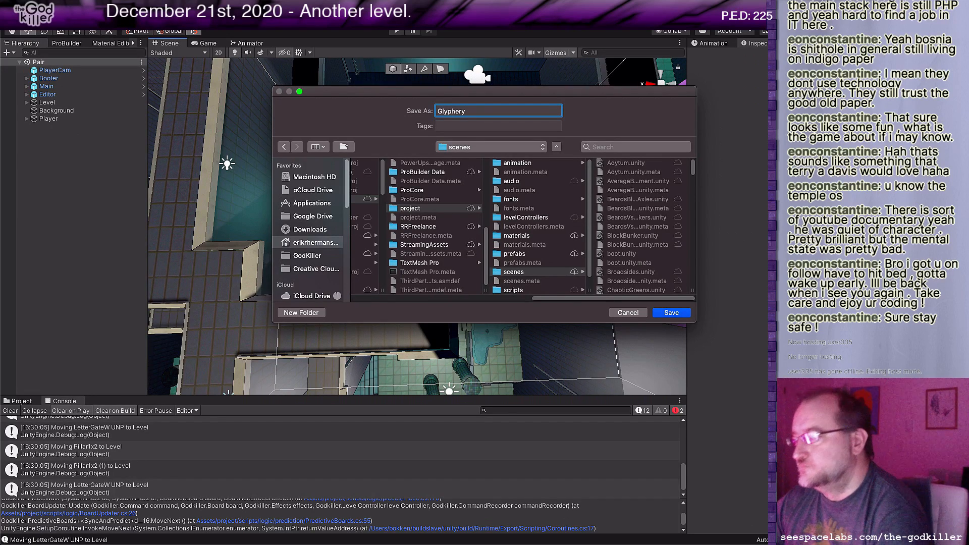
pyautogui.click(669, 313)
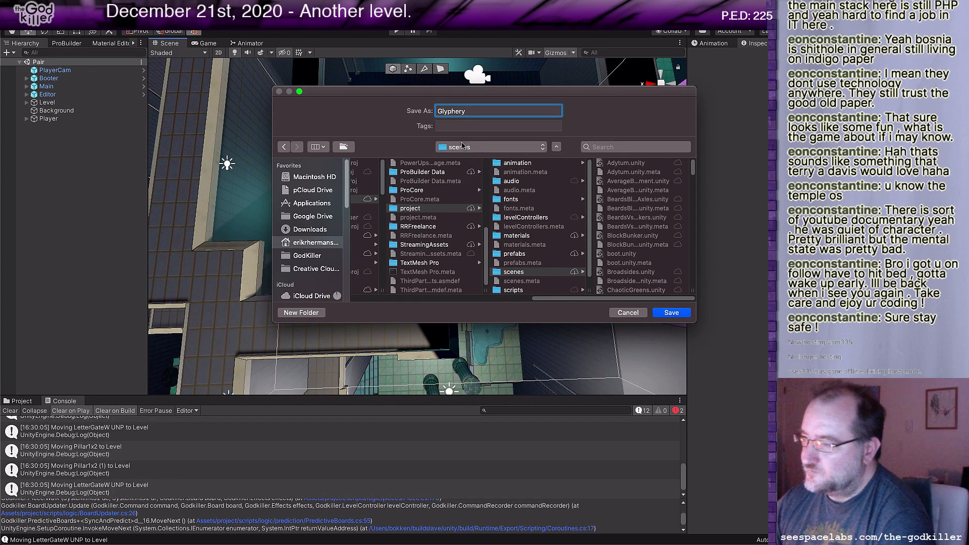
pyautogui.click(437, 111)
pyautogui.write('The')
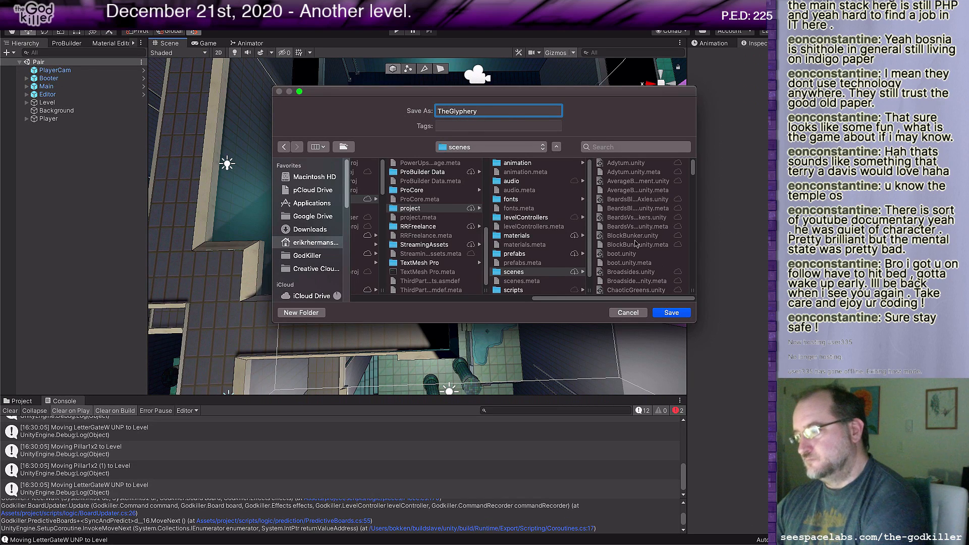
pyautogui.click(672, 314)
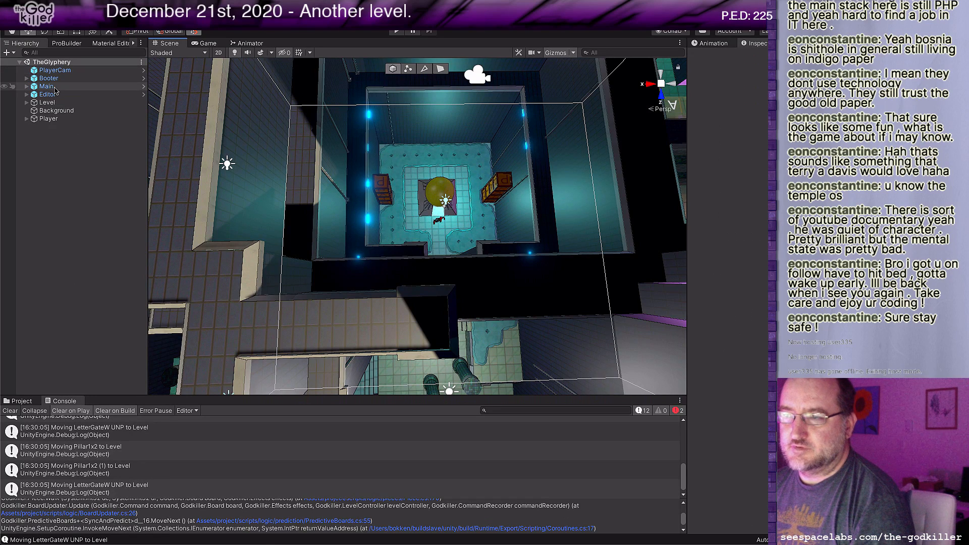
# Step: Delete all the pieces under Level from ScenicWall through the last Floor, keeping the Decorations and Lighting groups
pyautogui.click(27, 103)
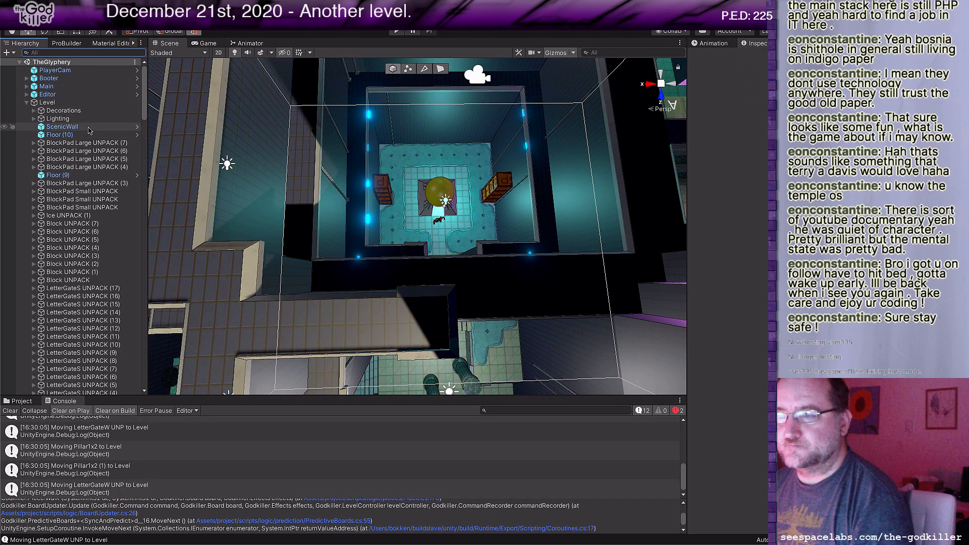
pyautogui.click(89, 127)
pyautogui.scroll(-10, 101, 225)
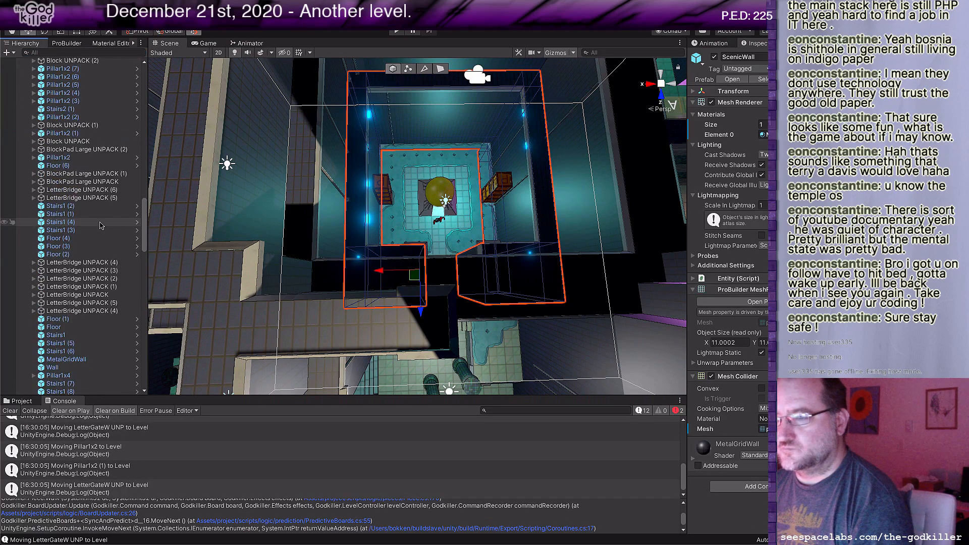
pyautogui.scroll(-15, 101, 225)
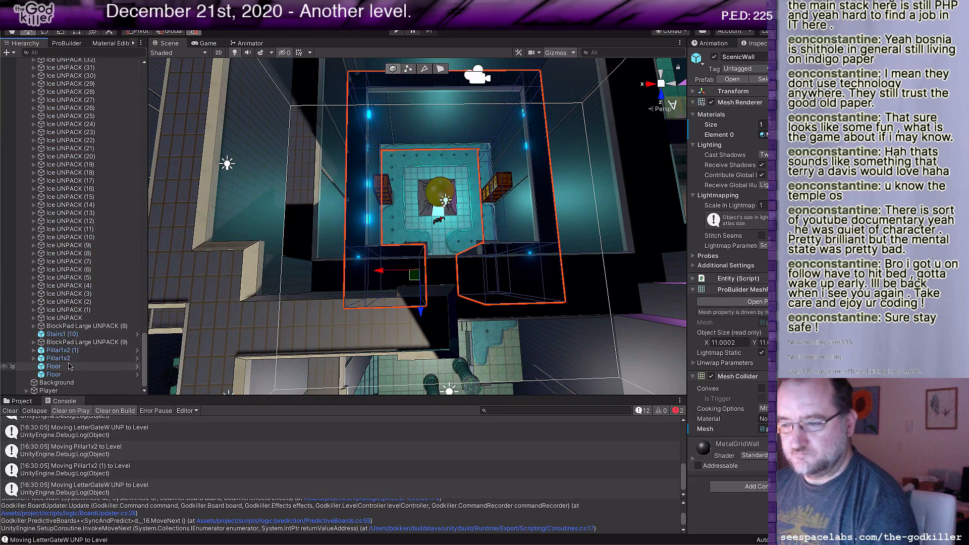
pyautogui.keyDown('shift'); pyautogui.click(69, 373); pyautogui.keyUp('shift')
pyautogui.rightClick(59, 167)
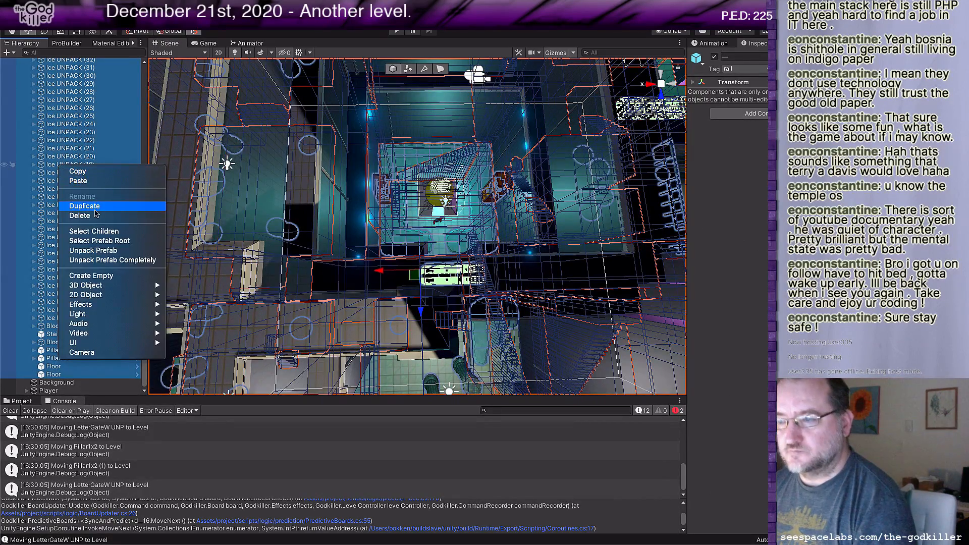
pyautogui.click(81, 215)
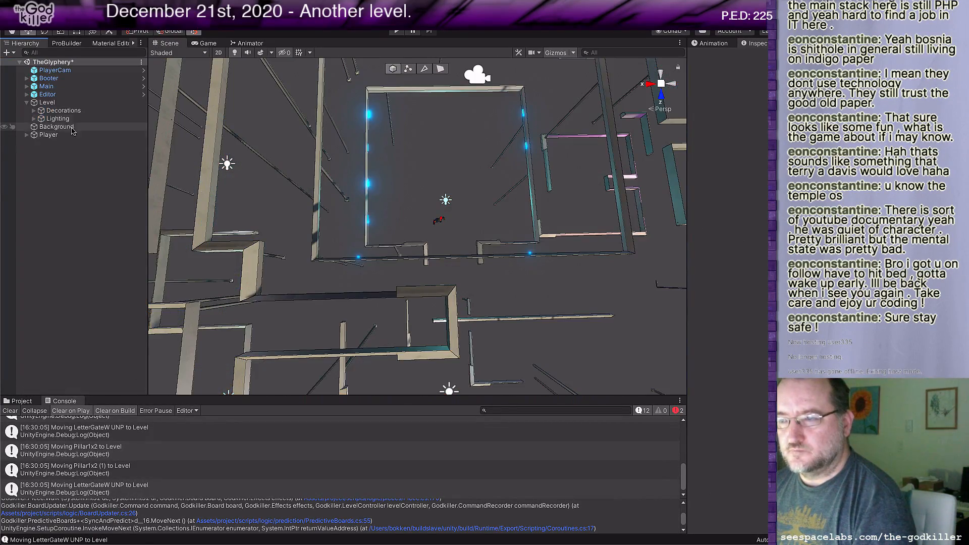
# Step: Delete all the cloned decoration objects inside the Decorations group, from the first Basic(Clone) to the last Descender2(Clone)
pyautogui.click(34, 110)
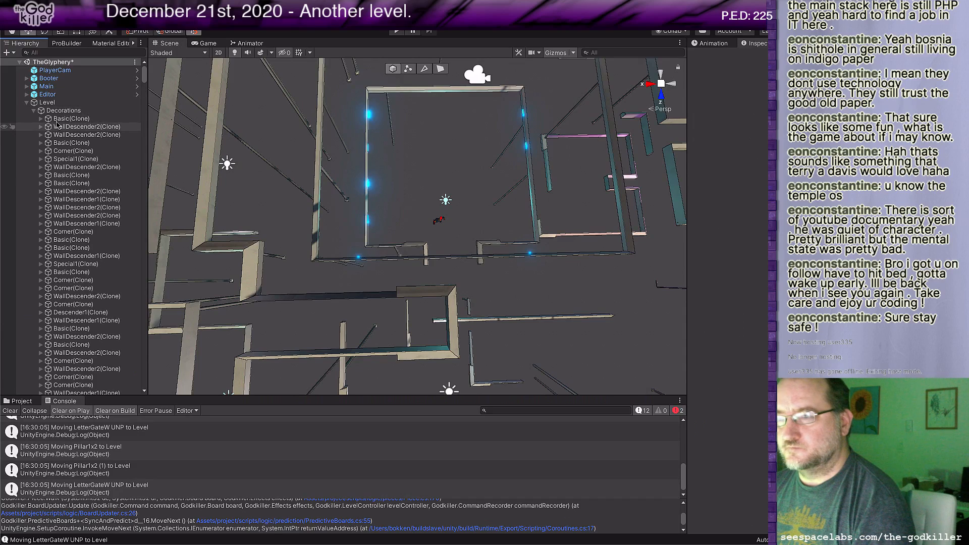
pyautogui.click(60, 119)
pyautogui.scroll(-10, 76, 202)
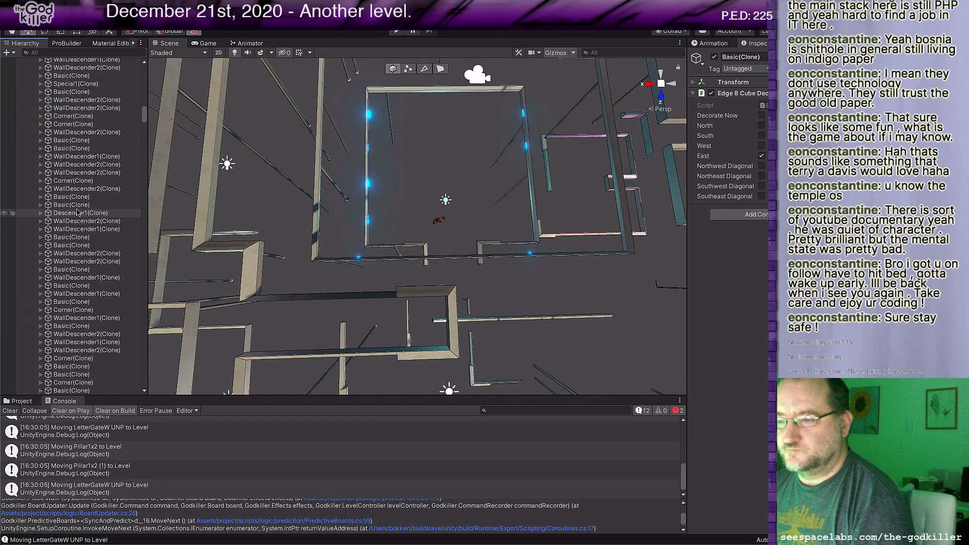
pyautogui.scroll(-15, 77, 212)
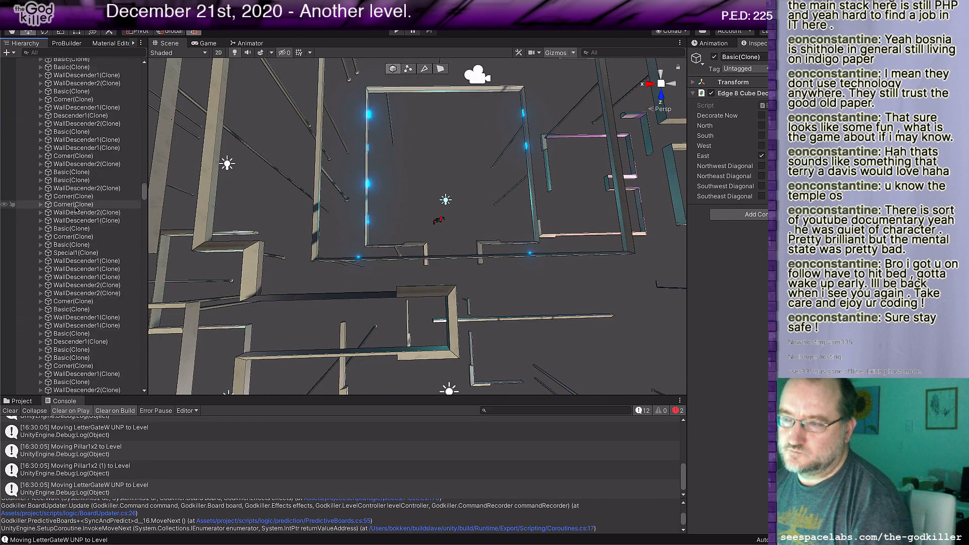
pyautogui.scroll(-20, 75, 209)
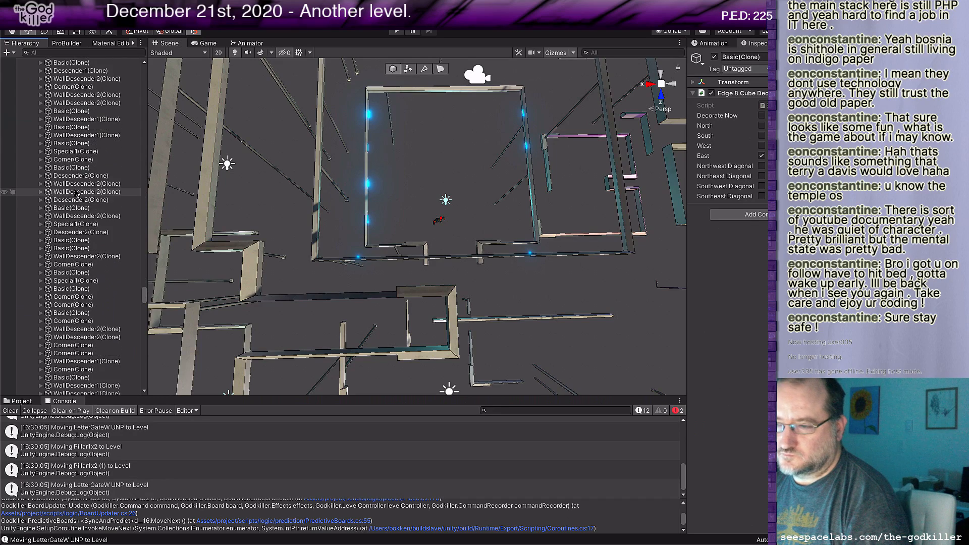
pyautogui.scroll(-20, 76, 193)
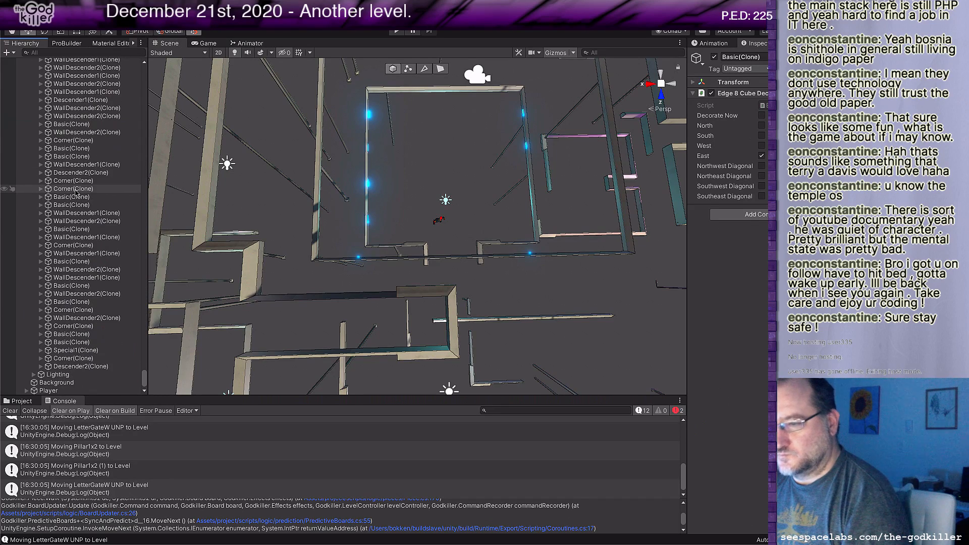
pyautogui.keyDown('shift'); pyautogui.click(80, 366); pyautogui.keyUp('shift')
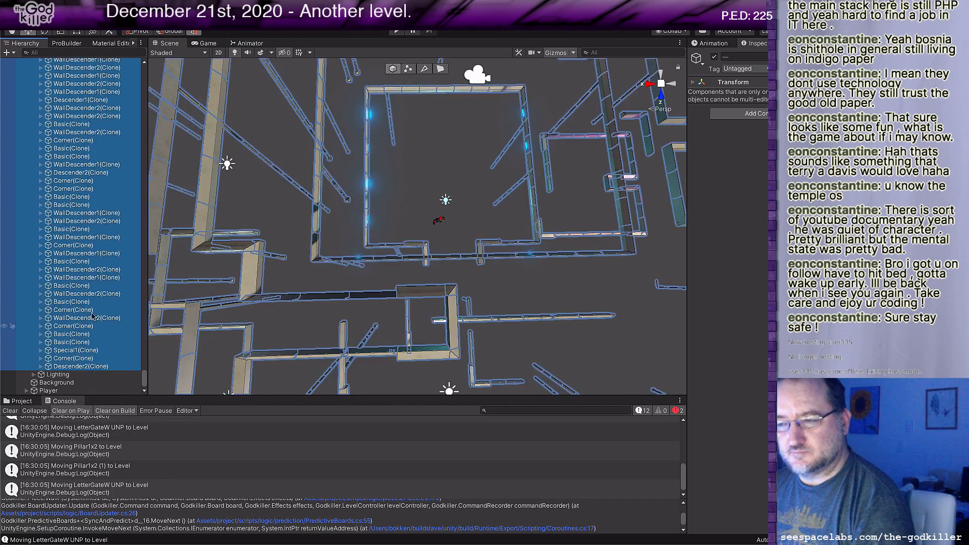
pyautogui.rightClick(93, 315)
pyautogui.press('Escape')
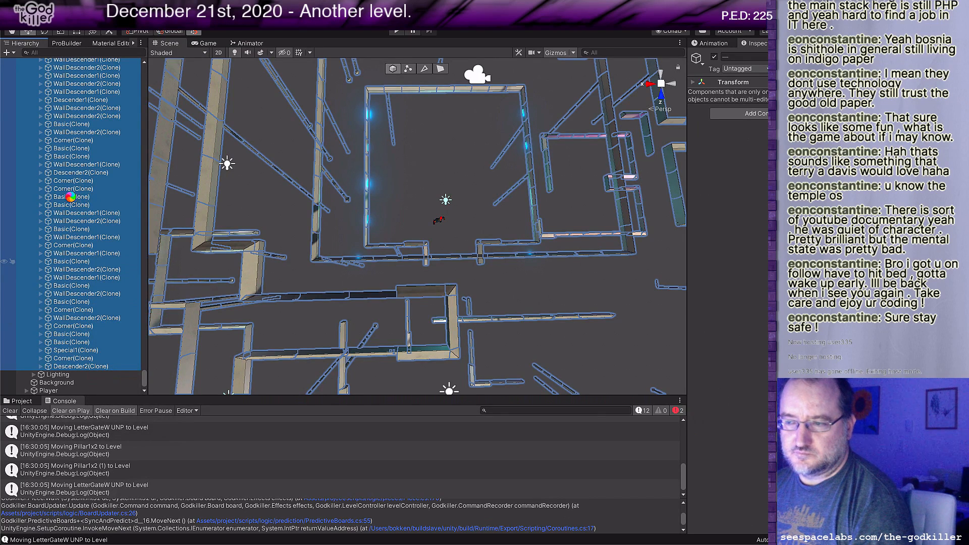
pyautogui.press('Delete')
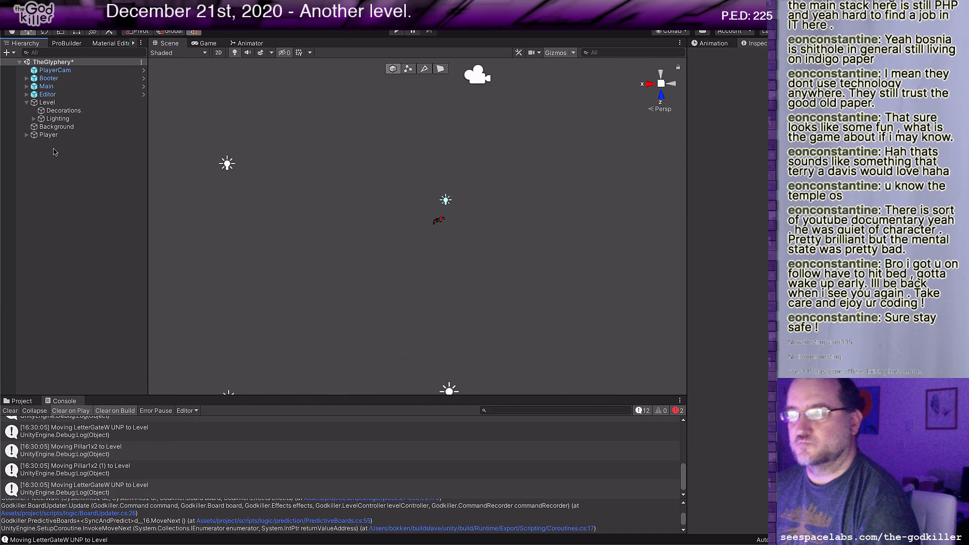
# Step: Add the Egg prefab from prefabs/level/Egg to the scene near the player character
pyautogui.scroll(5, 404, 253)
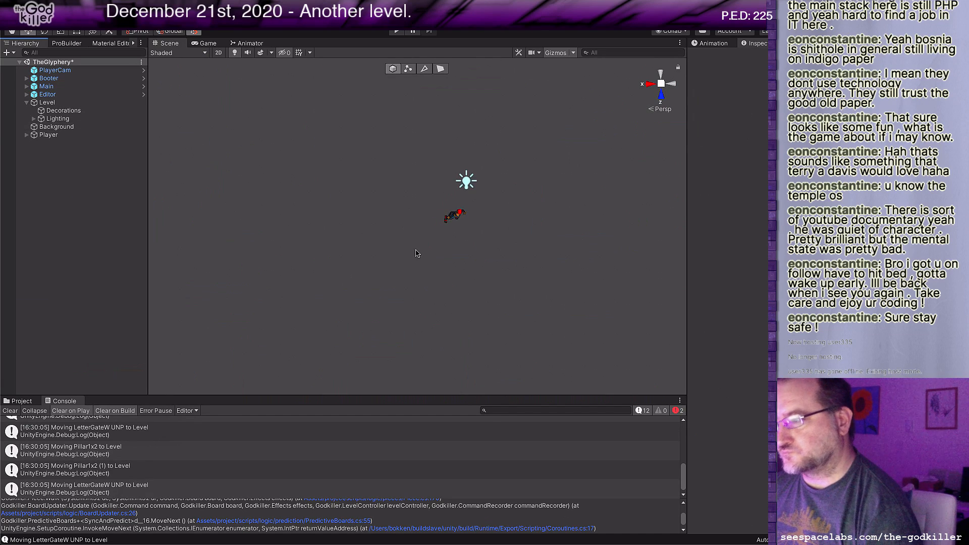
pyautogui.click(21, 401)
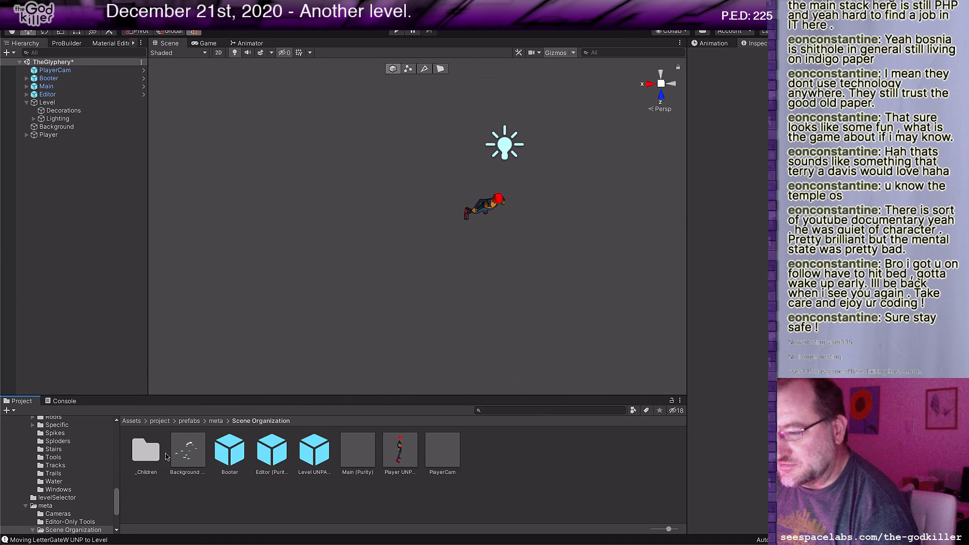
pyautogui.click(194, 422)
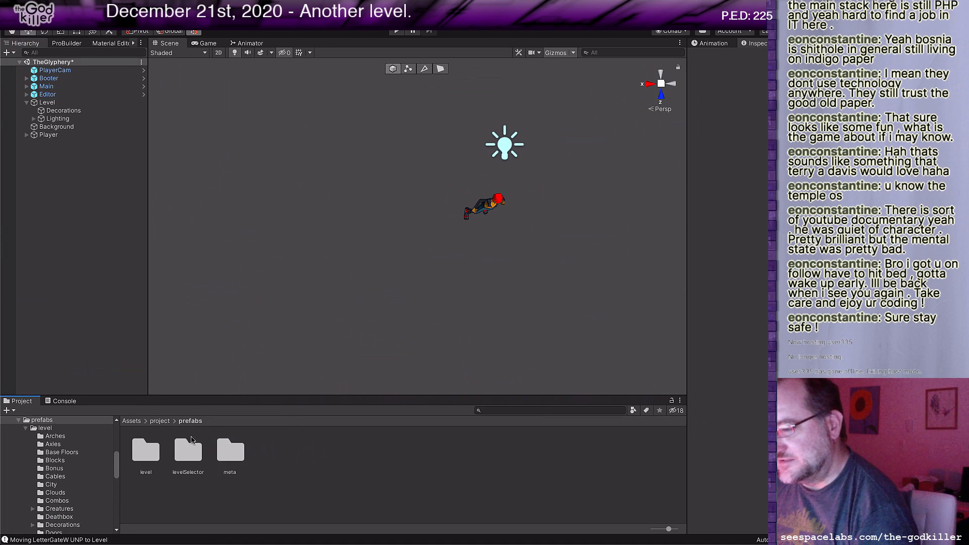
pyautogui.doubleClick(145, 451)
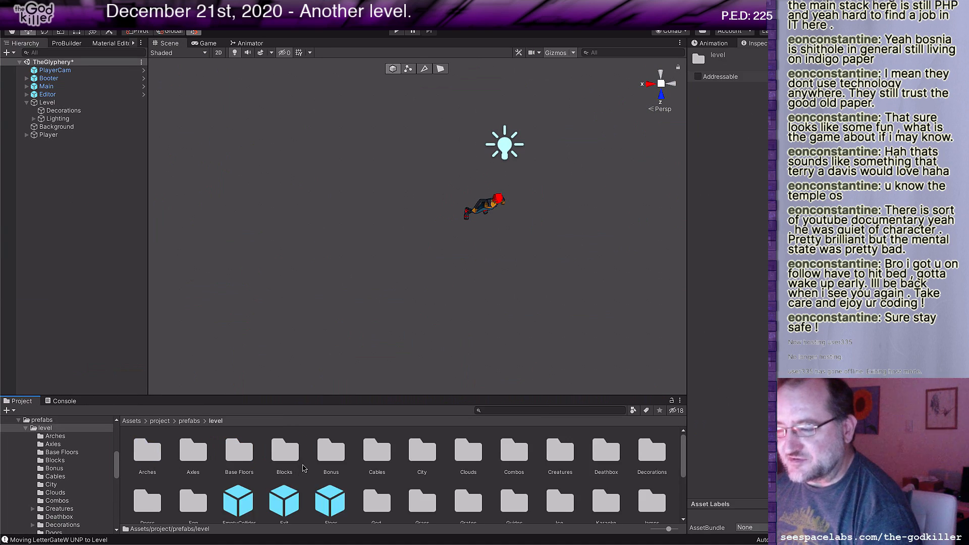
pyautogui.scroll(-1, 305, 470)
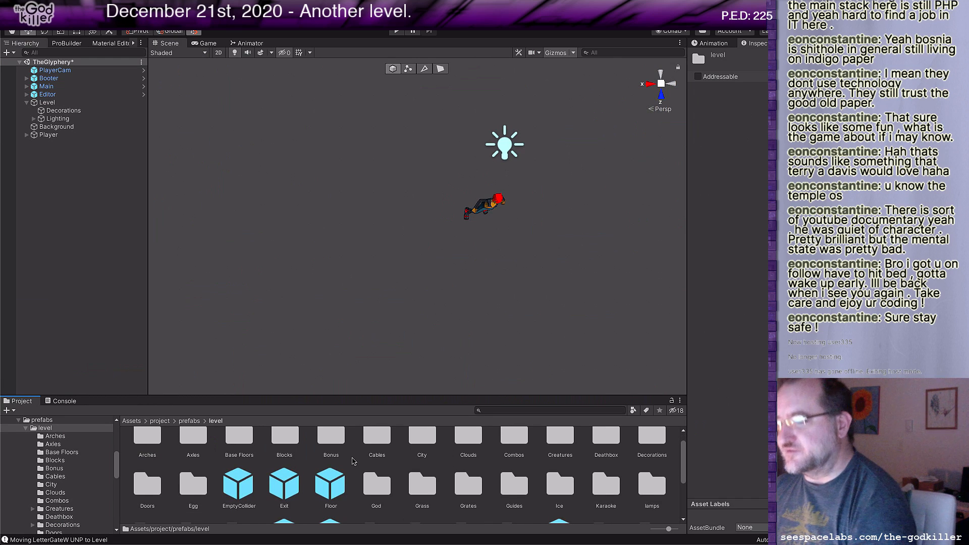
pyautogui.doubleClick(196, 486)
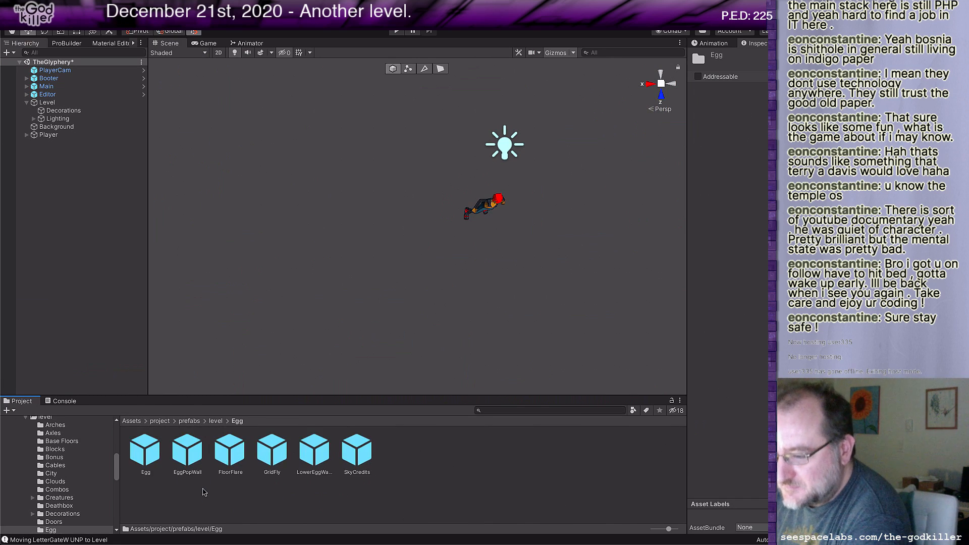
pyautogui.moveTo(140, 454); pyautogui.dragTo(477, 144)
# Step: Move the egg until its base sits directly beside the player character
pyautogui.moveTo(427, 199); pyautogui.dragTo(455, 184, button='middle')
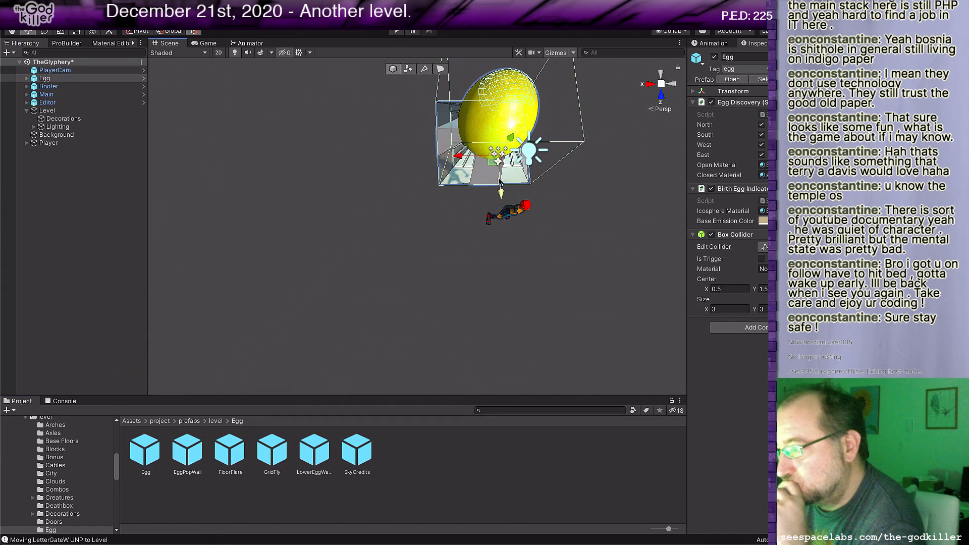
pyautogui.moveTo(500, 179); pyautogui.dragTo(507, 201)
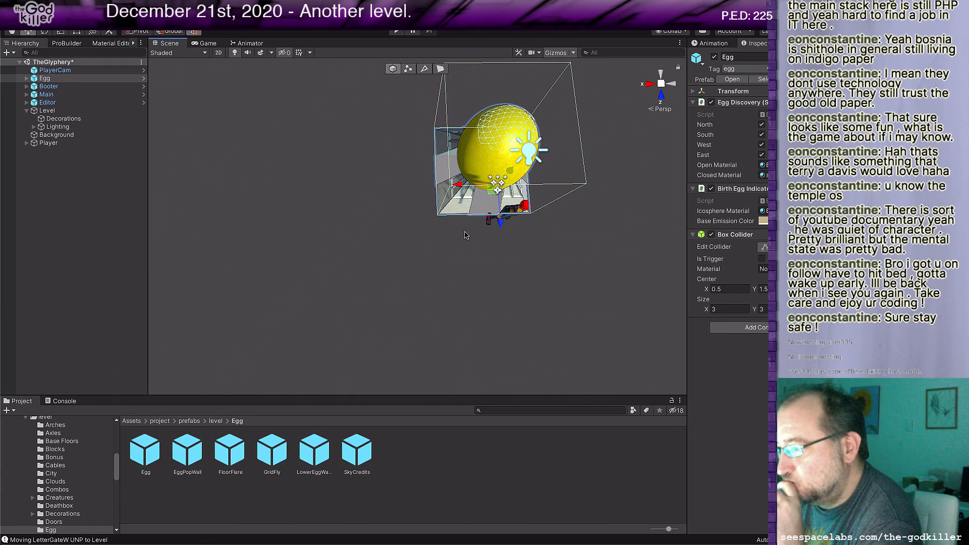
pyautogui.moveTo(465, 235); pyautogui.dragTo(459, 223, button='middle')
pyautogui.moveTo(493, 129); pyautogui.dragTo(502, 92)
pyautogui.hotkey('ctrl', 'z')
pyautogui.moveTo(464, 202); pyautogui.dragTo(463, 230, button='middle')
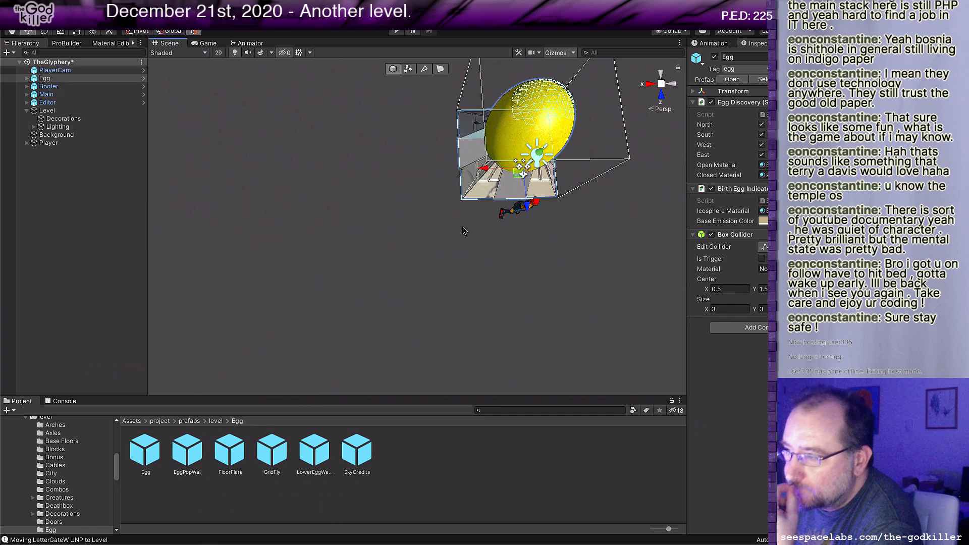
pyautogui.moveTo(464, 232)
pyautogui.mouseDown(button='middle')
pyautogui.moveTo(402, 243)
pyautogui.moveTo(465, 236)
pyautogui.mouseUp(button='middle')
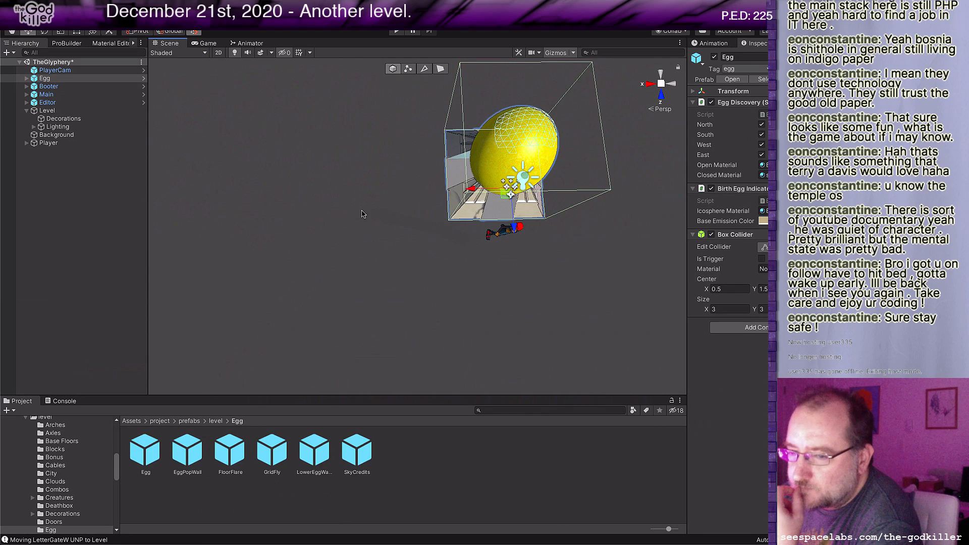
# Step: Add the Floor prefab from the prefabs/level folder to the scene near the egg
pyautogui.click(216, 422)
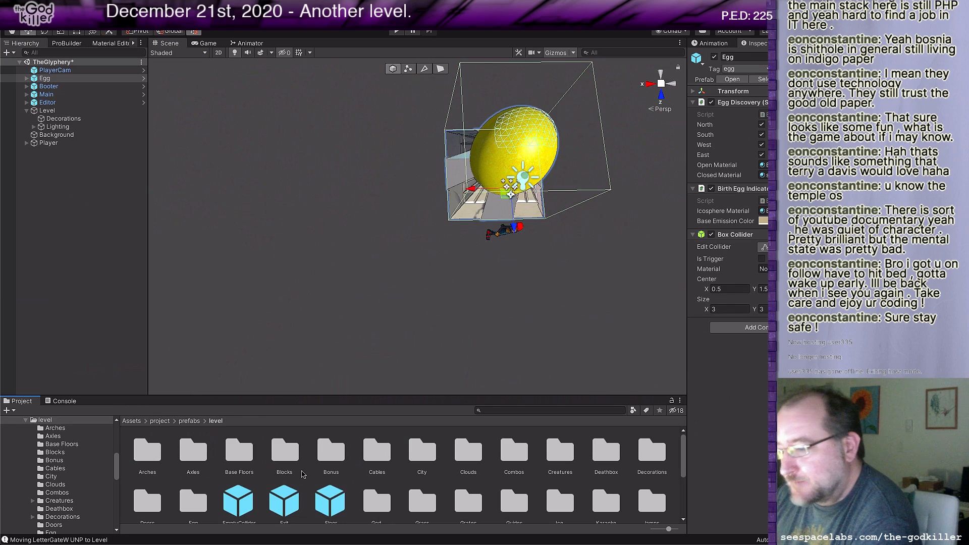
pyautogui.scroll(-3, 303, 473)
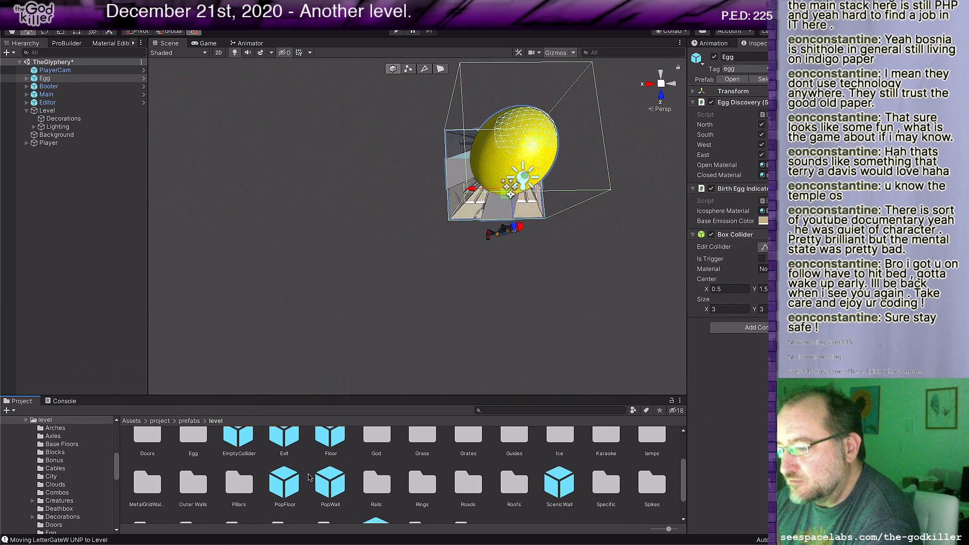
pyautogui.scroll(1, 317, 474)
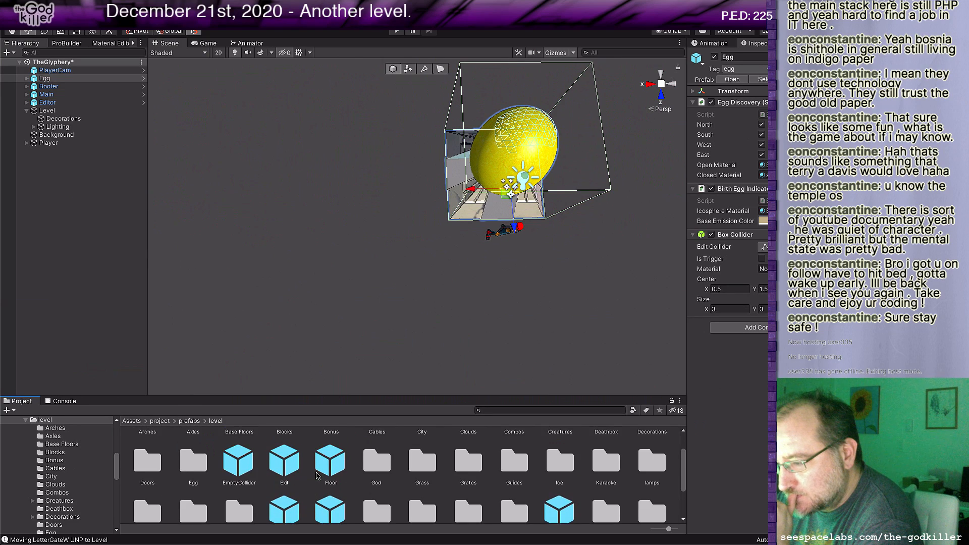
pyautogui.scroll(1, 317, 474)
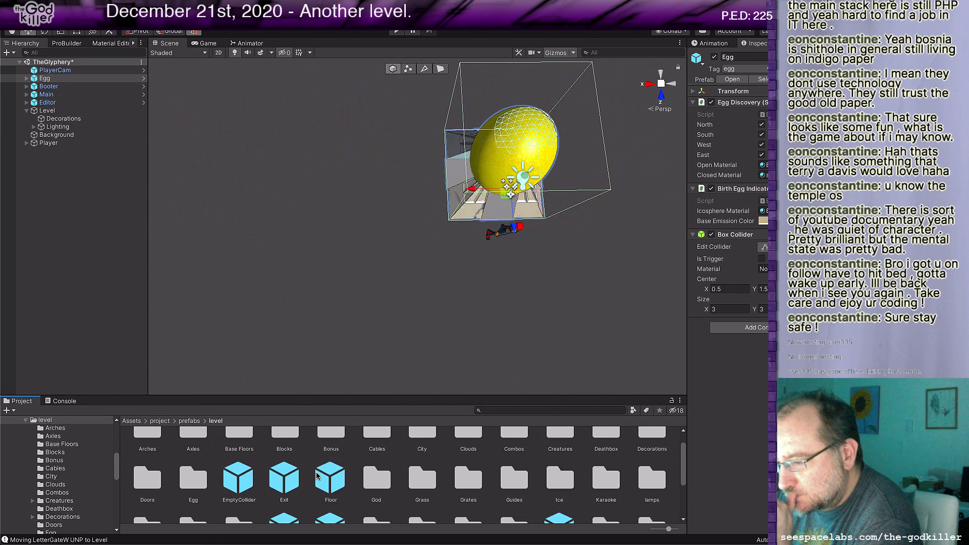
pyautogui.moveTo(320, 478); pyautogui.dragTo(430, 162)
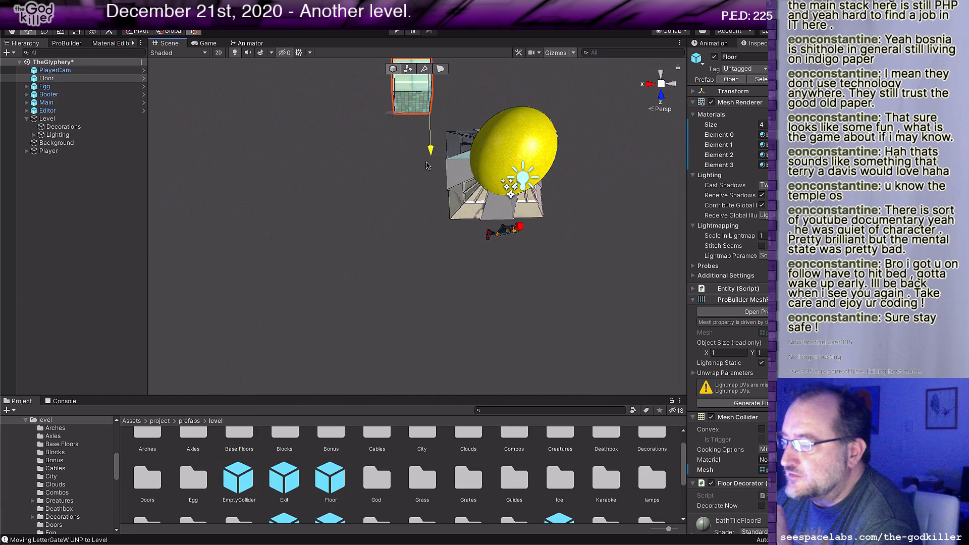
# Step: Move the Floor block along its depth axis until it sits by the rear corner of the egg's base
pyautogui.moveTo(398, 193); pyautogui.dragTo(422, 267, button='middle')
pyautogui.moveTo(458, 175); pyautogui.dragTo(456, 207)
pyautogui.scroll(3, 427, 233)
pyautogui.moveTo(434, 260); pyautogui.dragTo(441, 228, button='right')
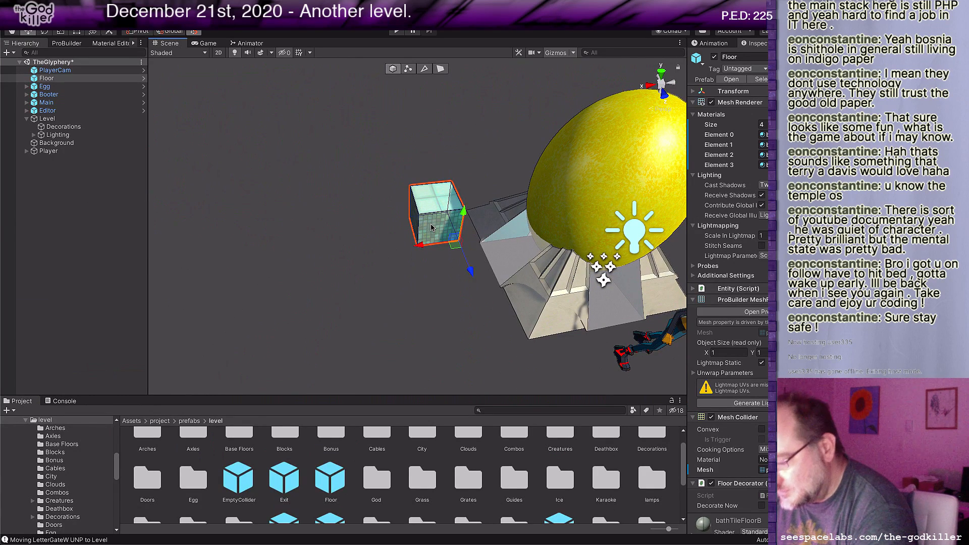
pyautogui.press('q')
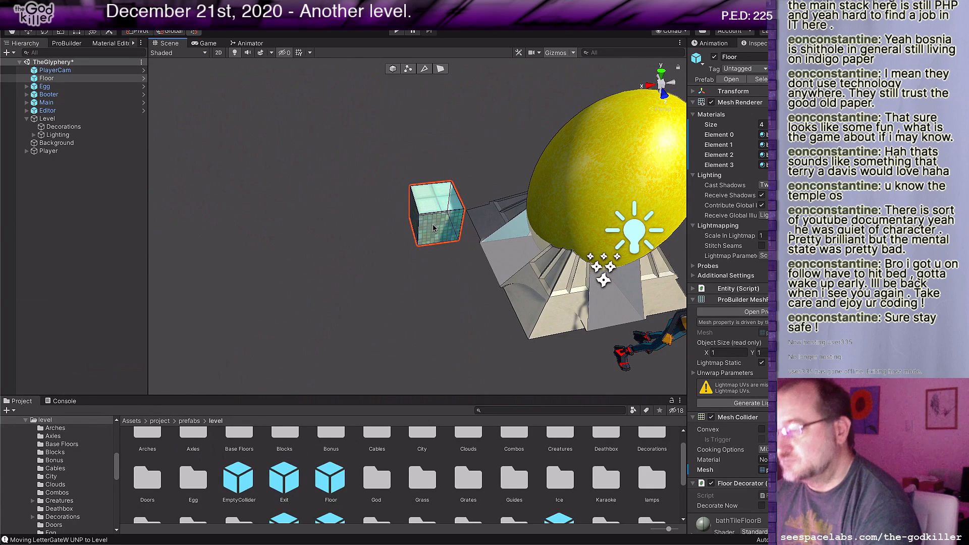
# Step: Stretch the Floor block's front face forward and its side face across beneath the egg until the block is 5 units wide
pyautogui.click(441, 70)
pyautogui.click(438, 230)
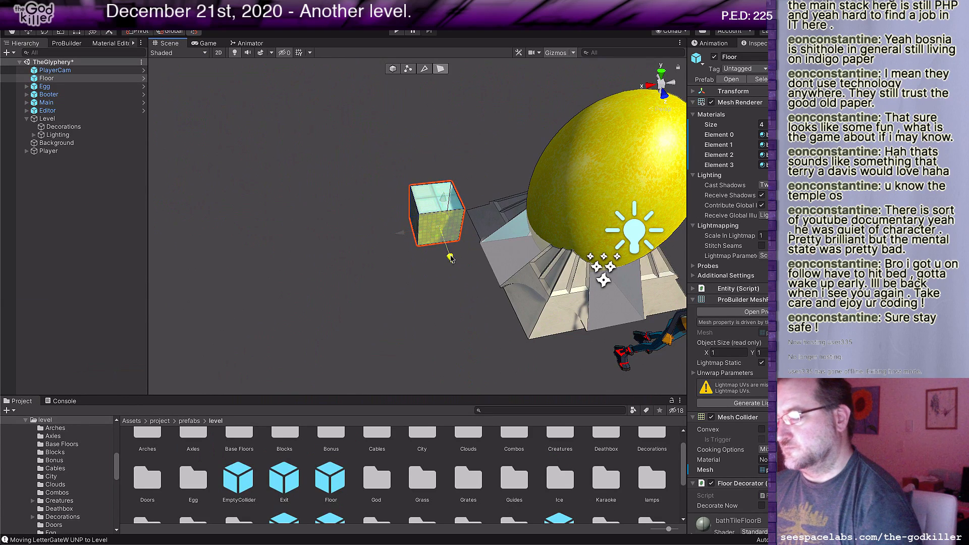
pyautogui.moveTo(450, 258); pyautogui.dragTo(499, 357)
pyautogui.scroll(-5, 480, 326)
pyautogui.moveTo(479, 326); pyautogui.dragTo(387, 306, button='middle')
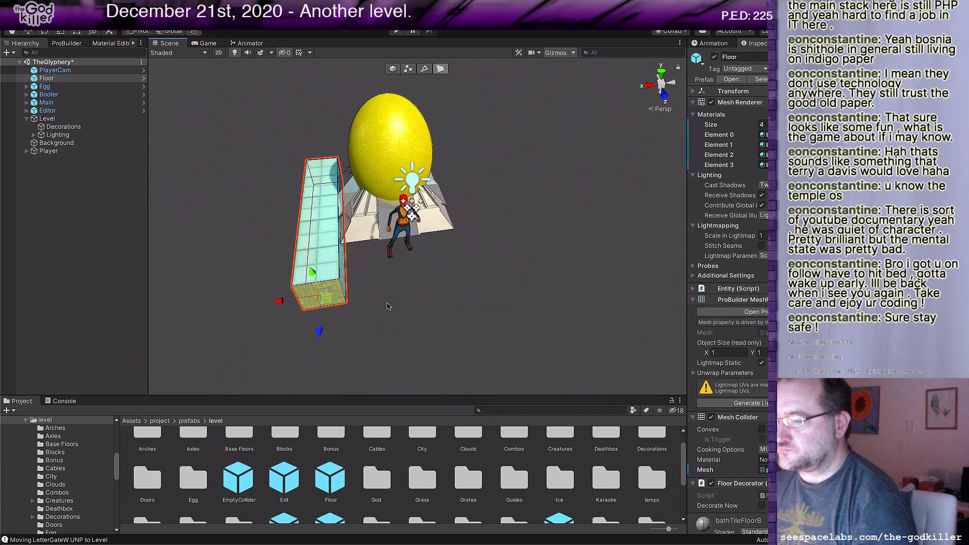
pyautogui.click(342, 266)
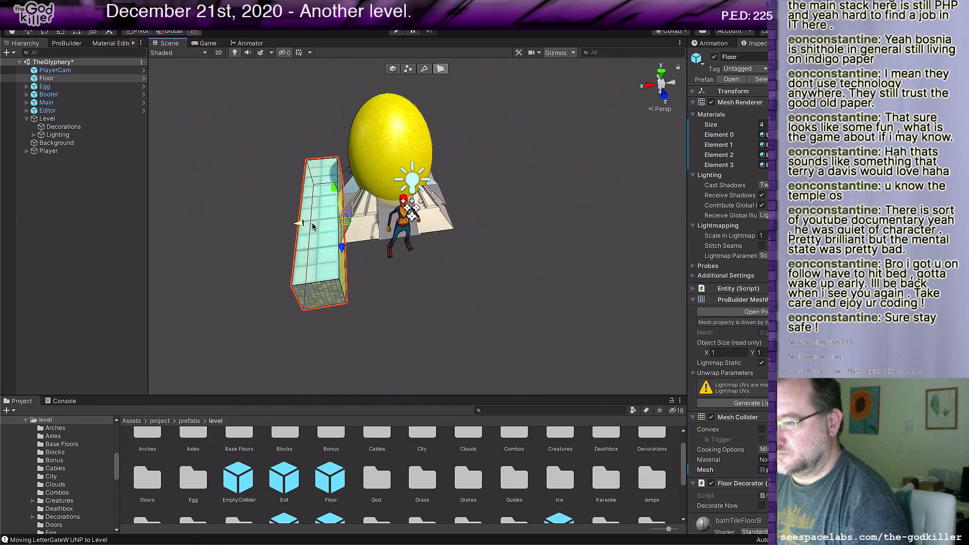
pyautogui.moveTo(302, 224); pyautogui.dragTo(401, 211)
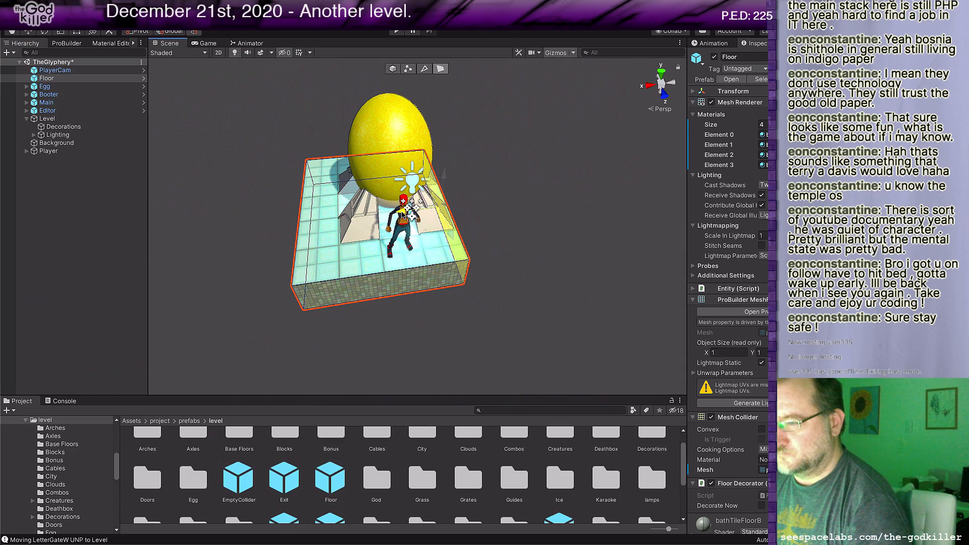
pyautogui.moveTo(402, 212); pyautogui.dragTo(438, 213)
# Step: Pull the Floor block's bottom face down so that the block is 2 units tall
pyautogui.moveTo(284, 272); pyautogui.dragTo(452, 302, button='right')
pyautogui.moveTo(426, 292); pyautogui.dragTo(478, 276, button='middle')
pyautogui.moveTo(478, 276); pyautogui.dragTo(491, 180, button='right')
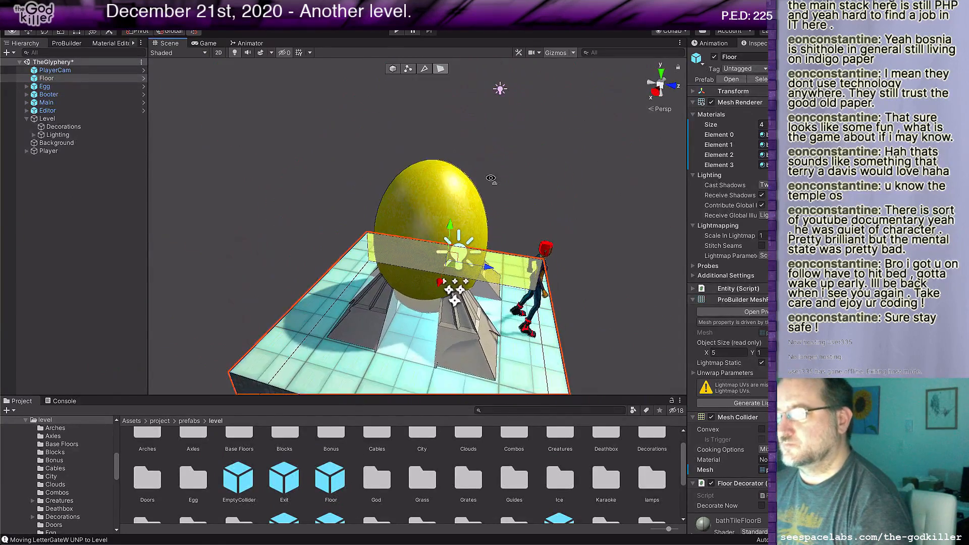
pyautogui.moveTo(494, 244); pyautogui.dragTo(510, 193, button='middle')
pyautogui.moveTo(511, 230); pyautogui.dragTo(477, 121, button='right')
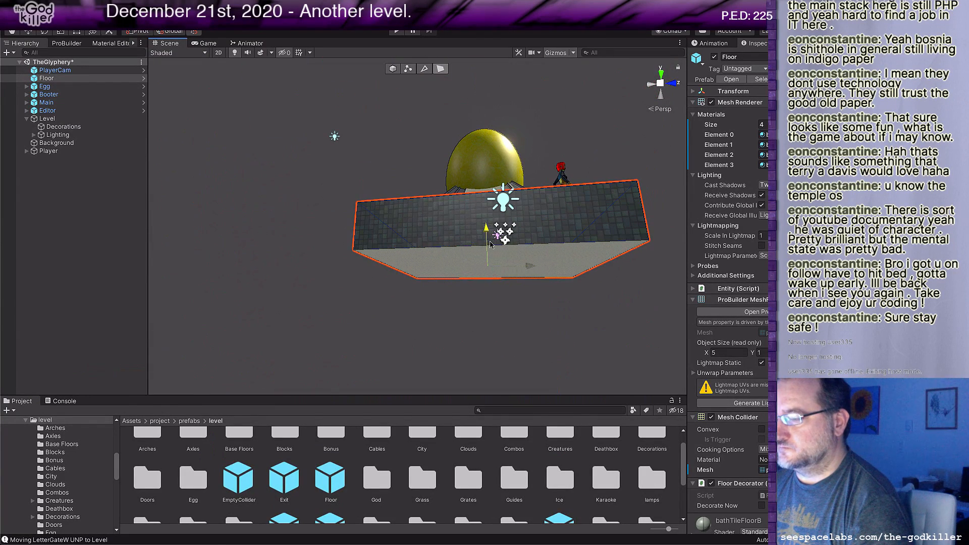
pyautogui.moveTo(490, 244); pyautogui.dragTo(490, 282)
pyautogui.moveTo(454, 223); pyautogui.dragTo(444, 292, button='right')
# Step: Pull the Floor block's face on the side opposite the player character inward toward the egg's base
pyautogui.scroll(-2, 443, 302)
pyautogui.moveTo(455, 249); pyautogui.dragTo(472, 334, button='middle')
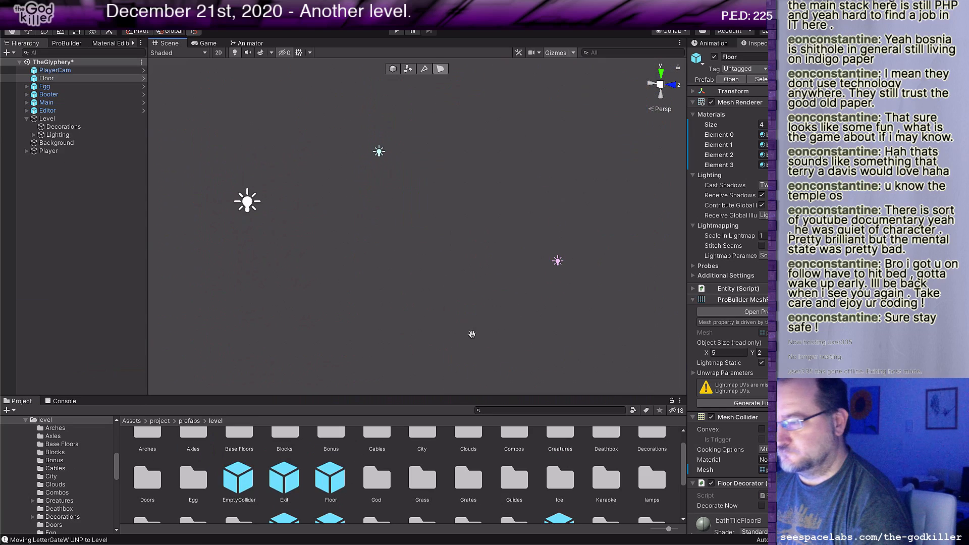
pyautogui.moveTo(468, 314); pyautogui.dragTo(546, 374, button='right')
pyautogui.moveTo(442, 365); pyautogui.dragTo(493, 305, button='middle')
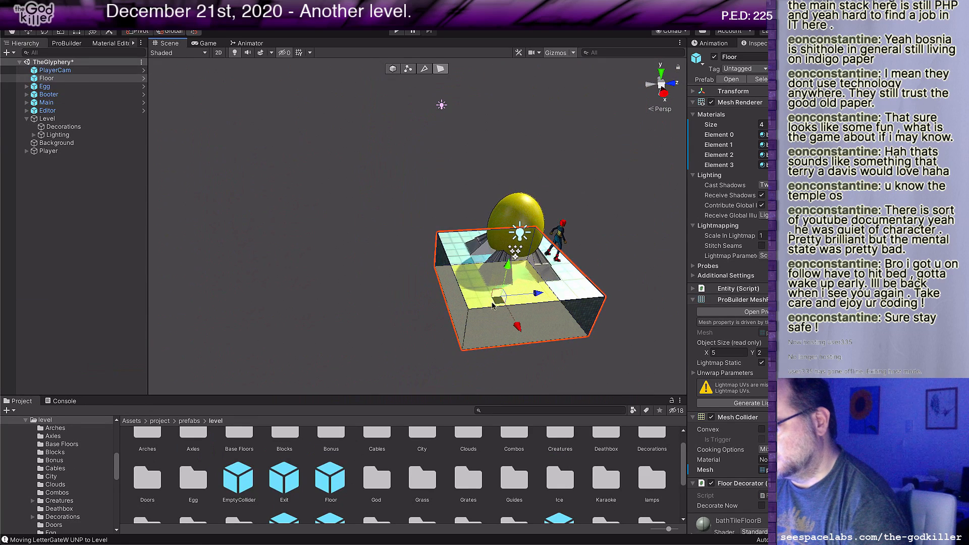
pyautogui.click(445, 269)
pyautogui.moveTo(485, 282); pyautogui.dragTo(498, 284)
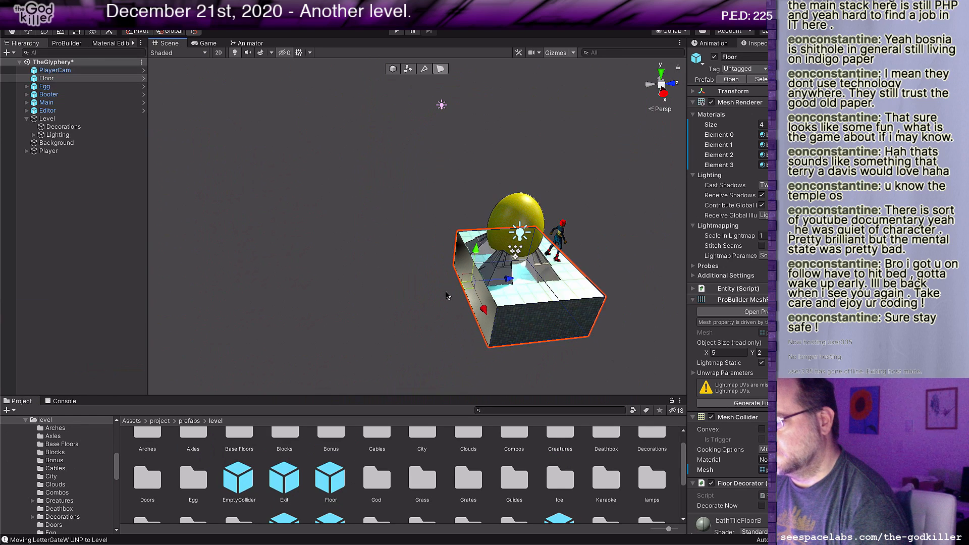
# Step: Move one side face of the Floor block inward so that the block is 4 units wide
pyautogui.moveTo(447, 296); pyautogui.dragTo(583, 308, button='right')
pyautogui.moveTo(495, 302); pyautogui.dragTo(531, 302, button='middle')
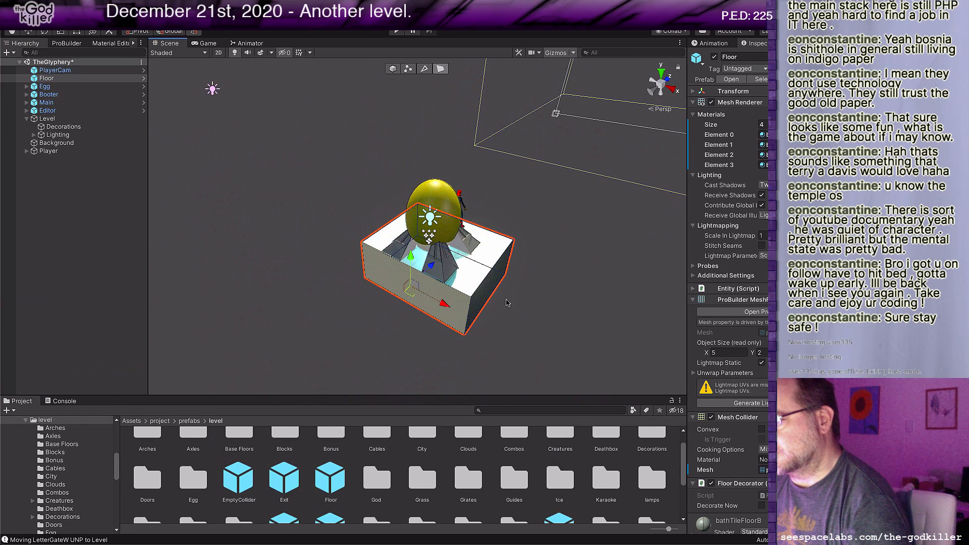
pyautogui.moveTo(493, 304); pyautogui.dragTo(523, 309, button='right')
pyautogui.moveTo(506, 302); pyautogui.dragTo(561, 319, button='middle')
pyautogui.moveTo(455, 320); pyautogui.dragTo(522, 320, button='right')
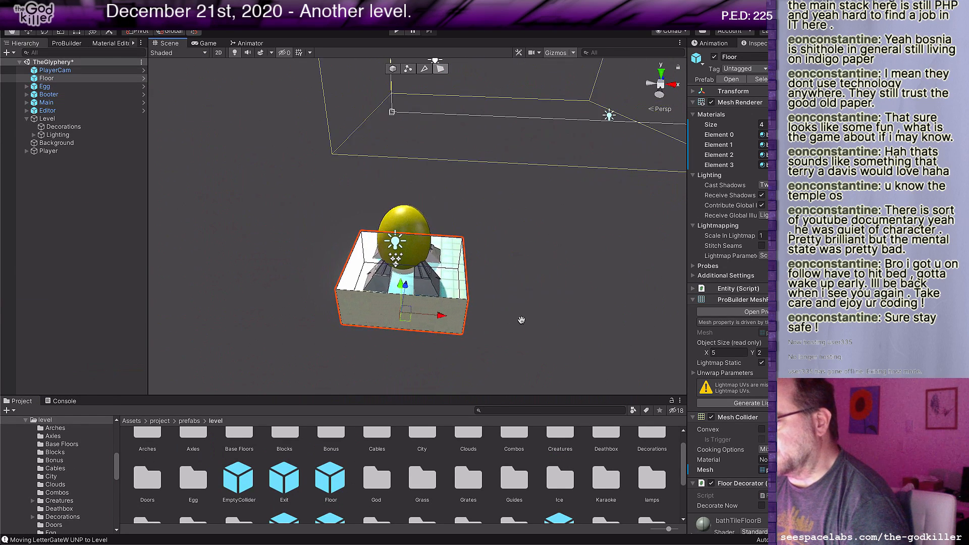
pyautogui.moveTo(522, 320); pyautogui.dragTo(548, 310, button='middle')
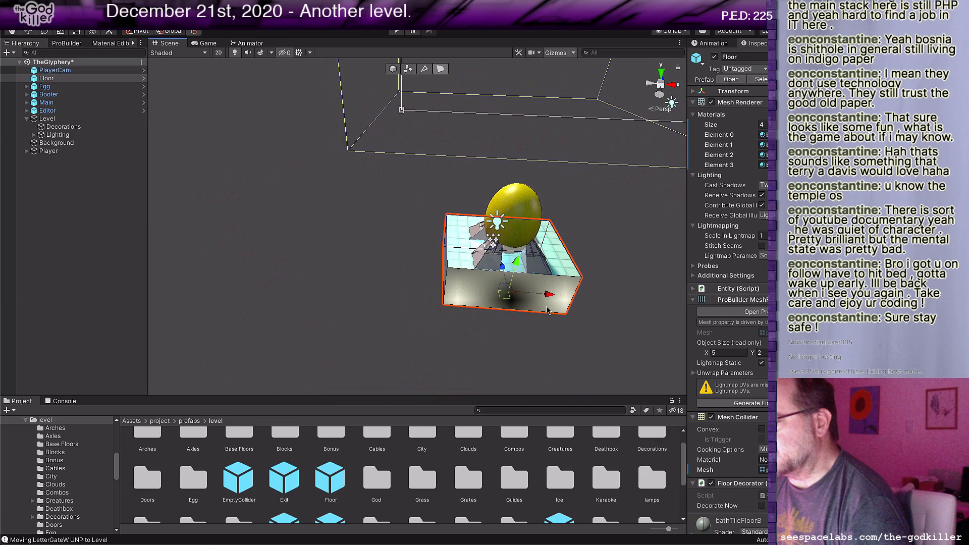
pyautogui.click(445, 263)
pyautogui.moveTo(495, 261); pyautogui.dragTo(505, 261)
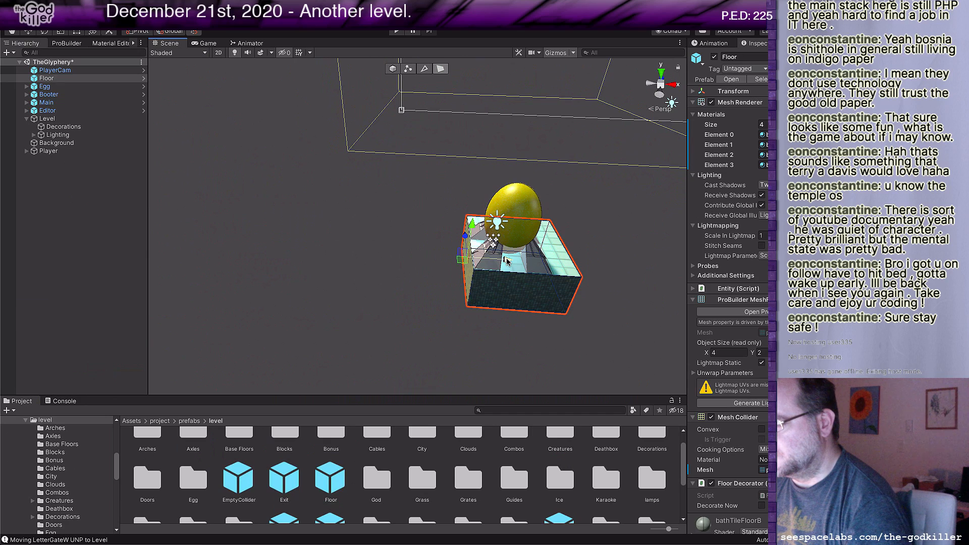
# Step: Extrude the same side face back out by one unit and pull the new strip's end face out past the block
pyautogui.moveTo(507, 261); pyautogui.dragTo(486, 263)
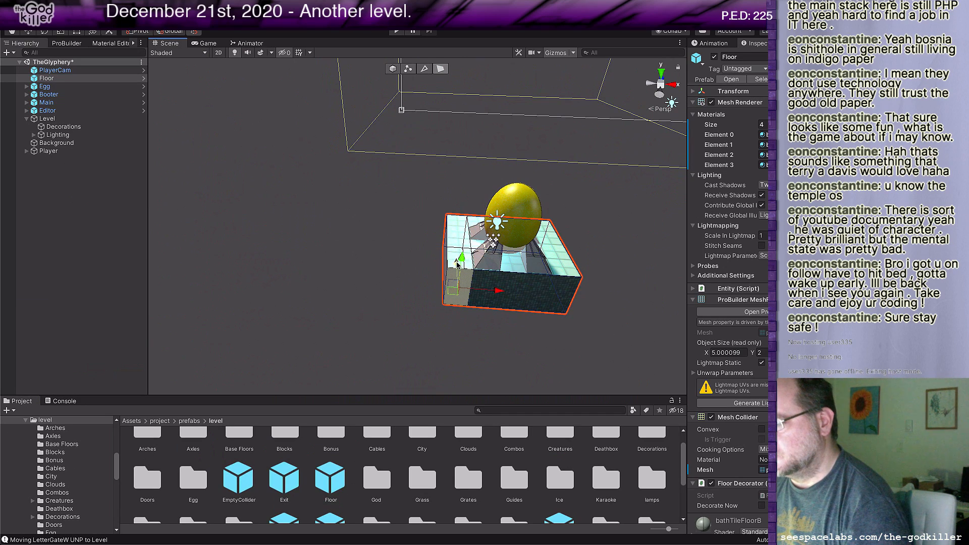
pyautogui.keyDown('shift'); pyautogui.moveTo(458, 272); pyautogui.dragTo(459, 280); pyautogui.keyUp('shift')
pyautogui.moveTo(515, 290); pyautogui.dragTo(459, 288, button='middle')
pyautogui.moveTo(483, 280); pyautogui.dragTo(386, 296, button='right')
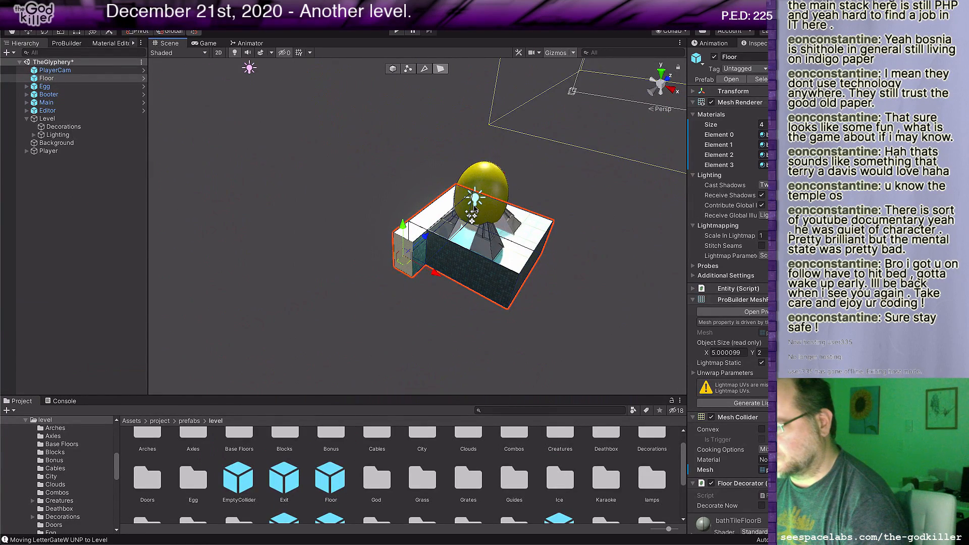
# Step: Disable the South option in the Egg Discovery component of the Egg object
pyautogui.click(490, 183)
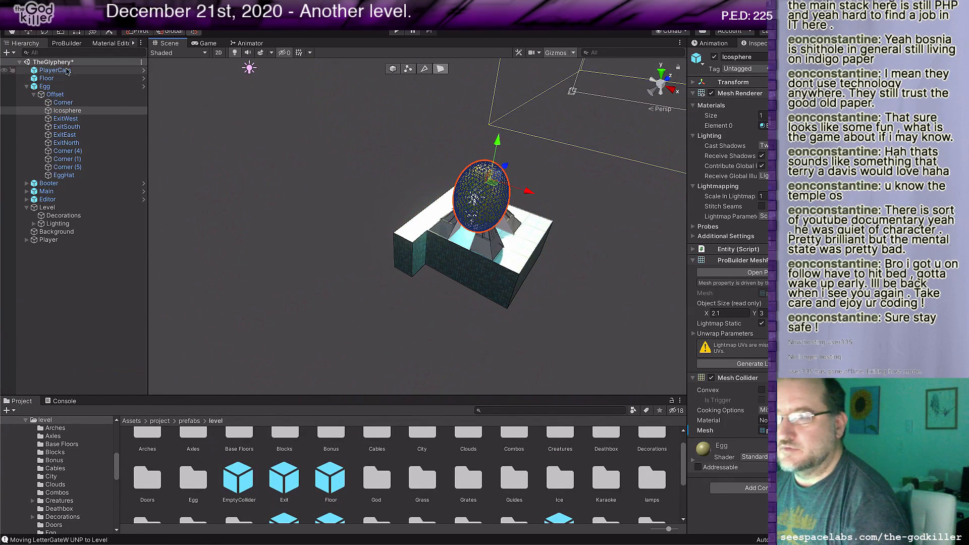
pyautogui.click(67, 86)
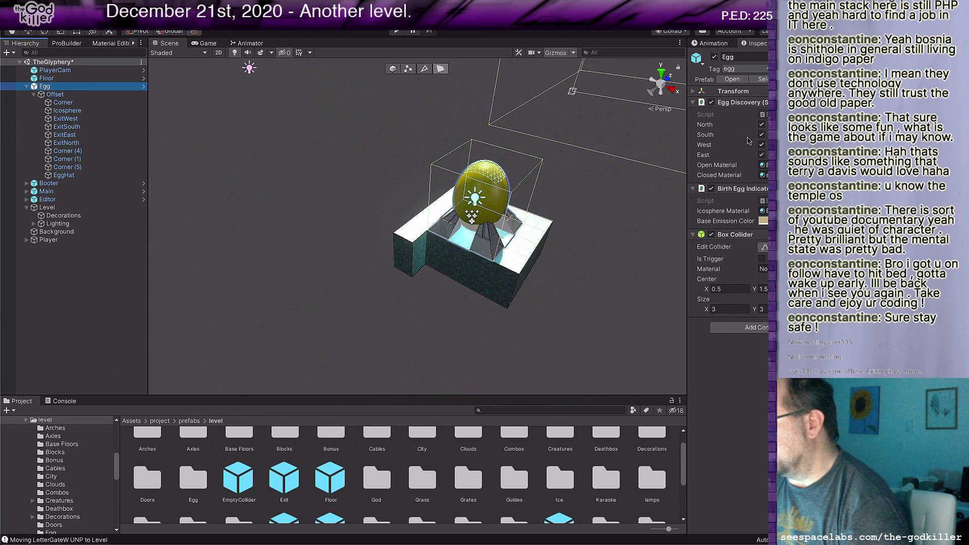
pyautogui.click(762, 135)
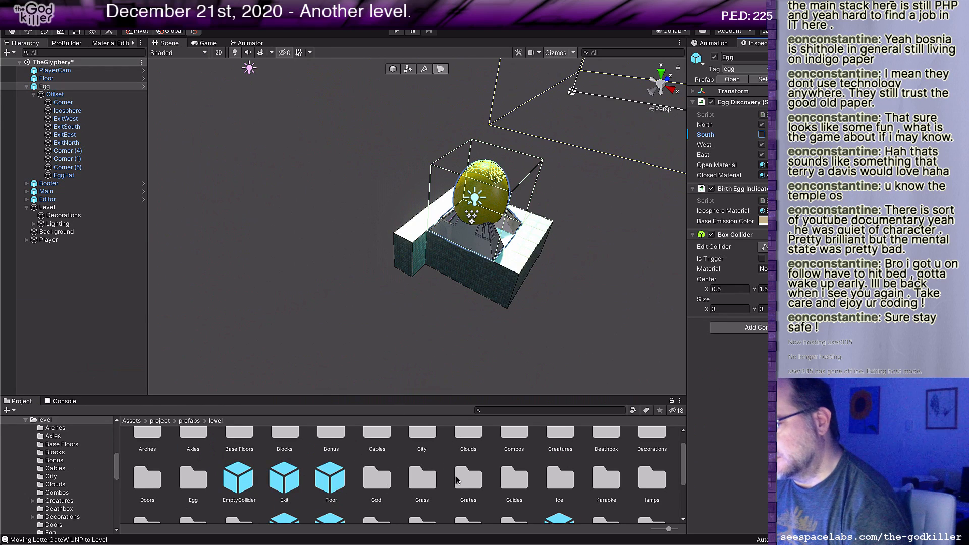
# Step: Add the Stairs2 prefab from prefabs/level/Stairs to the scene beside the floor block
pyautogui.scroll(-2, 457, 481)
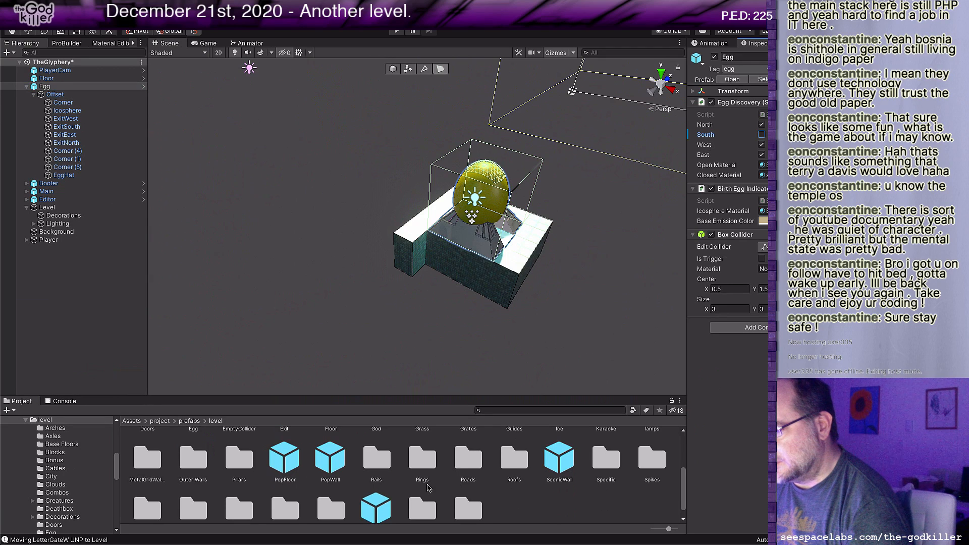
pyautogui.scroll(-1, 428, 487)
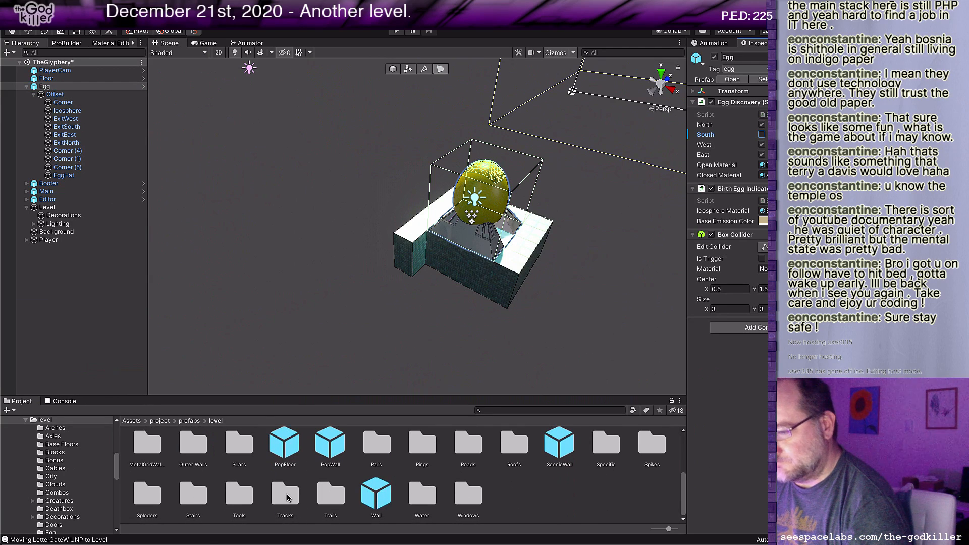
pyautogui.doubleClick(191, 498)
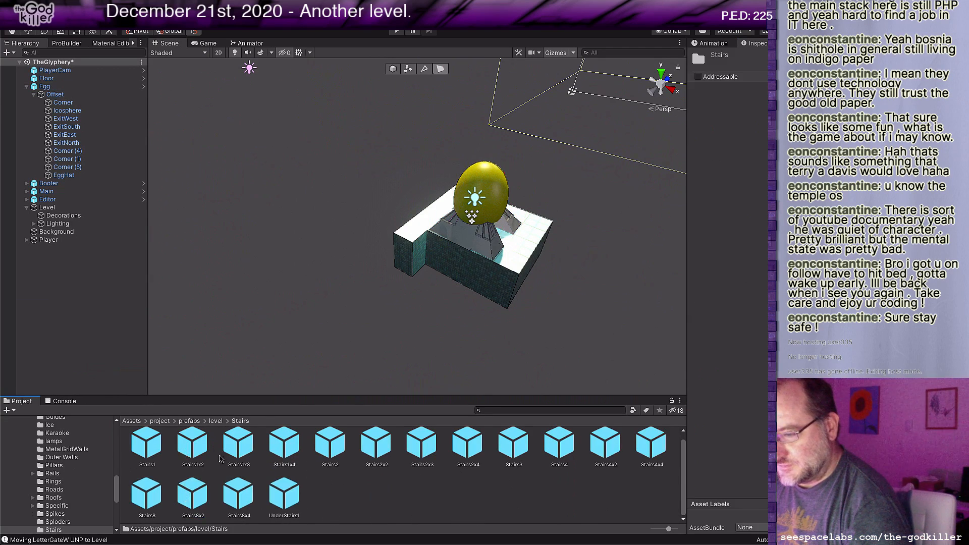
pyautogui.moveTo(335, 450); pyautogui.dragTo(422, 333)
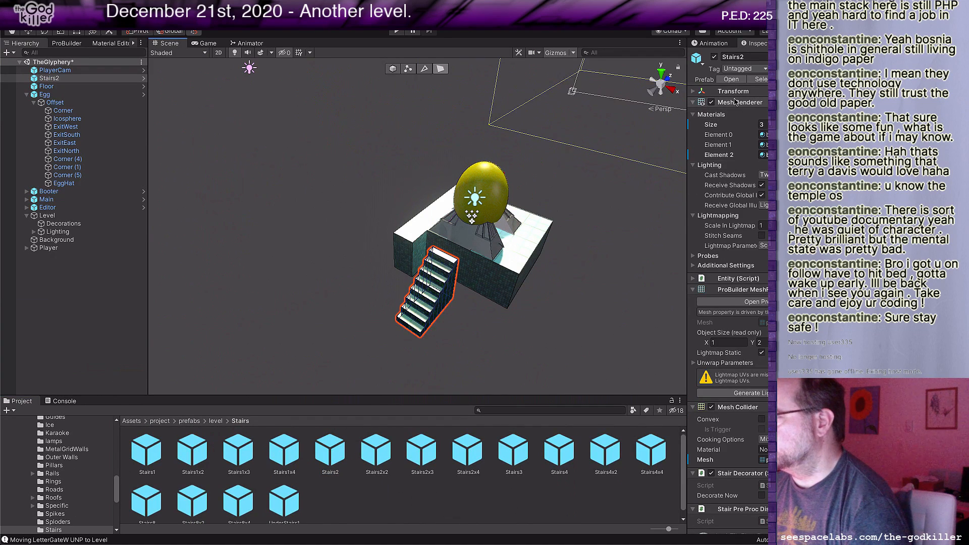
# Step: Try Y rotations of 90 and 180 on the stairs, and settle on 270
pyautogui.click(694, 92)
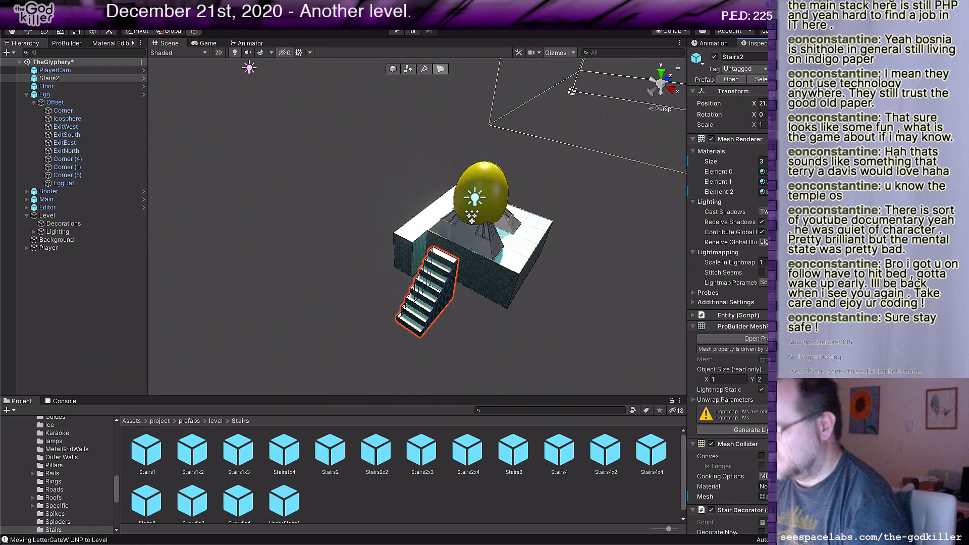
pyautogui.write('90')
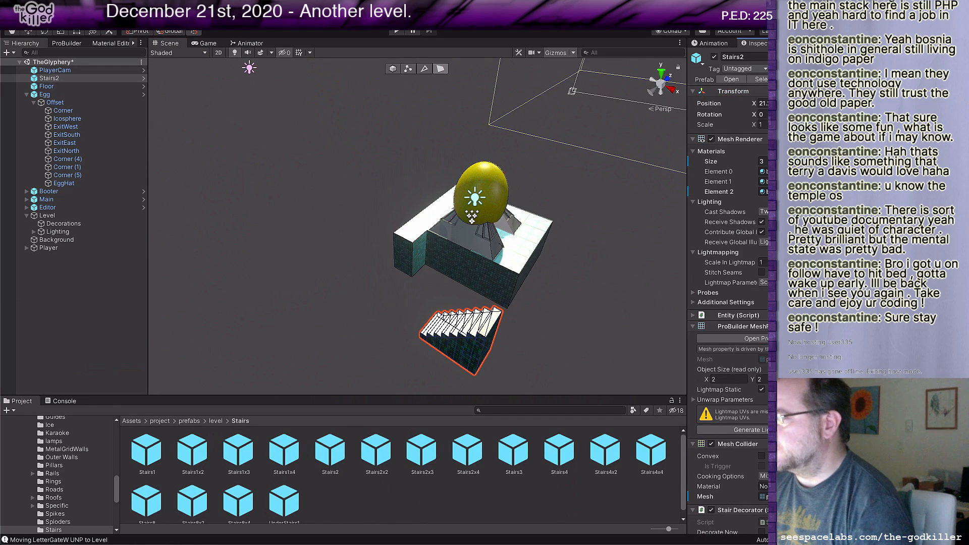
pyautogui.write('180')
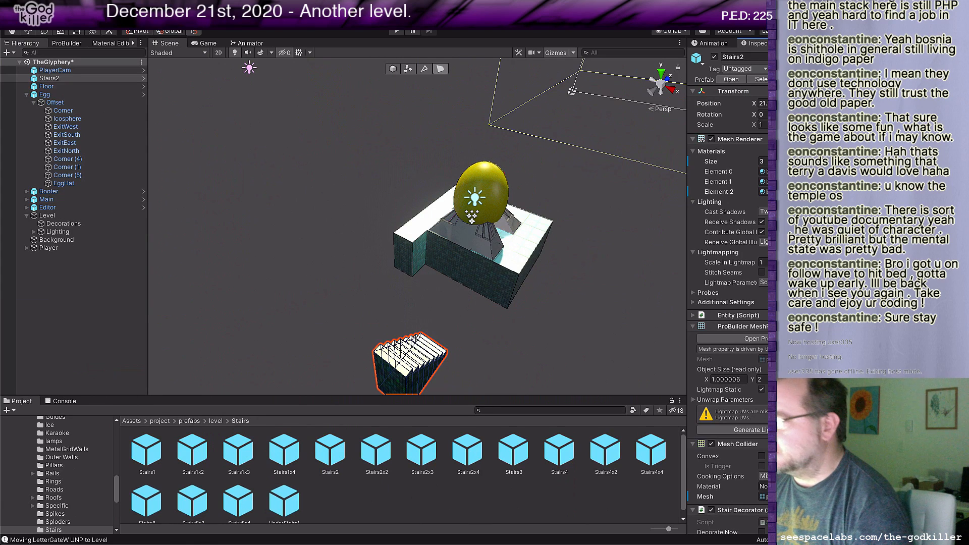
pyautogui.write('270')
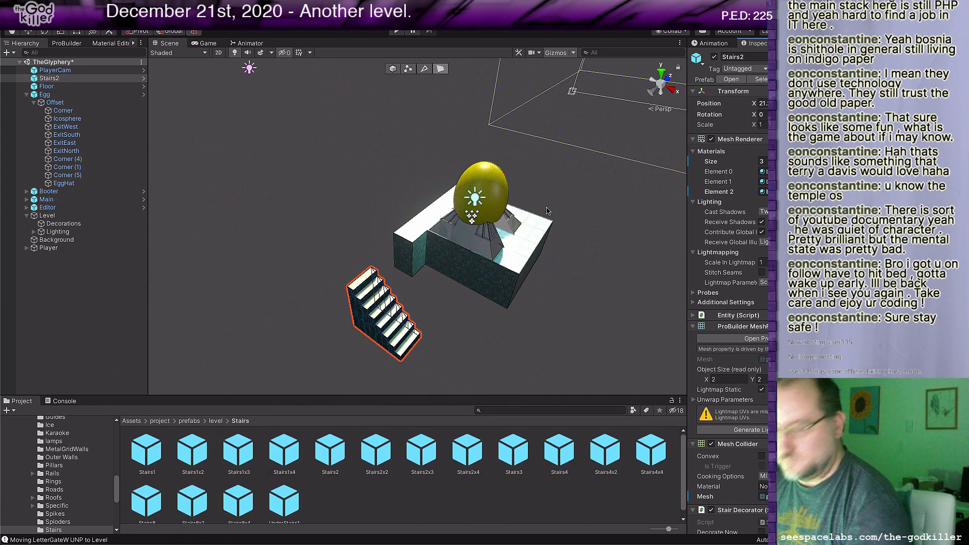
# Step: Move the stairs against the floor block's recessed side, with their low end near the corner opposite the protruding strip
pyautogui.click(388, 70)
pyautogui.moveTo(419, 348); pyautogui.dragTo(499, 277)
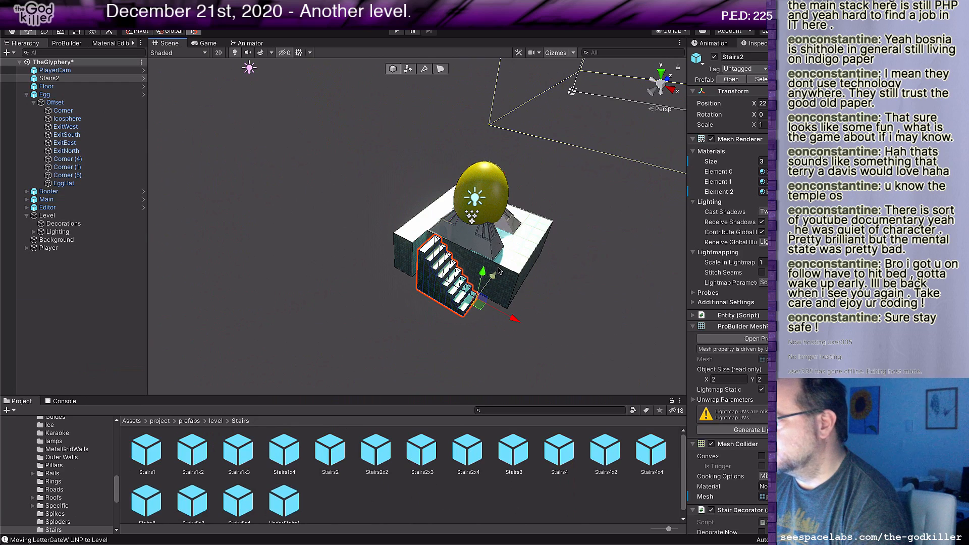
pyautogui.moveTo(483, 273)
pyautogui.mouseDown()
pyautogui.moveTo(480, 288)
pyautogui.moveTo(482, 274)
pyautogui.moveTo(495, 286)
pyautogui.moveTo(496, 252)
pyautogui.moveTo(492, 265)
pyautogui.mouseUp()
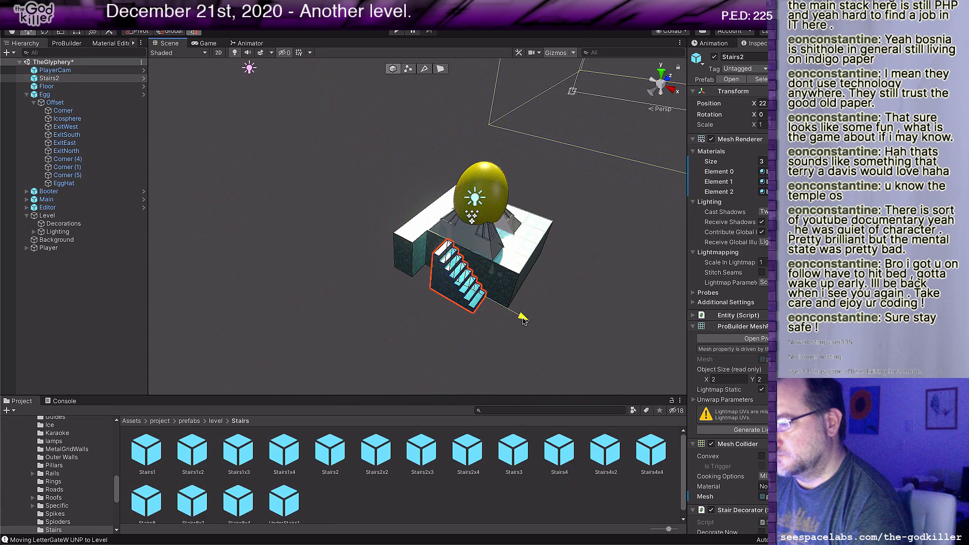
pyautogui.moveTo(536, 325); pyautogui.dragTo(550, 332)
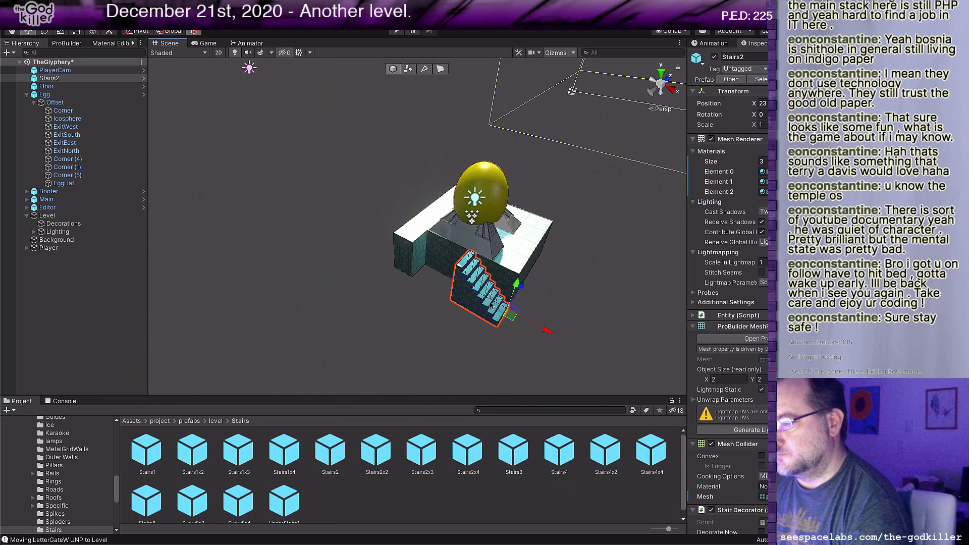
# Step: Extend the inner side face of the floor's protruding strip across the recessed side until it meets the stairs
pyautogui.click(440, 71)
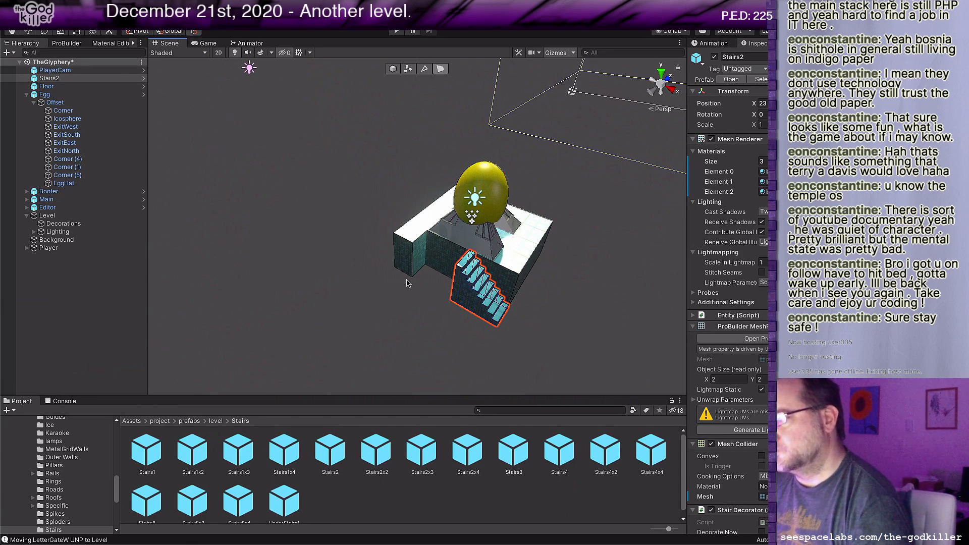
pyautogui.moveTo(407, 280); pyautogui.dragTo(429, 284, button='middle')
pyautogui.moveTo(428, 283); pyautogui.dragTo(519, 304, button='right')
pyautogui.moveTo(520, 304); pyautogui.dragTo(519, 324, button='middle')
pyautogui.scroll(2, 542, 310)
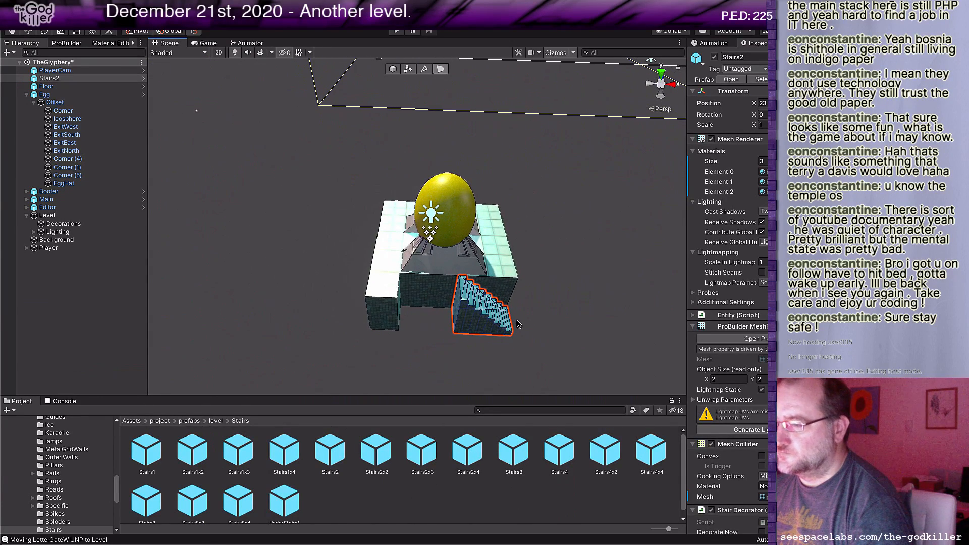
pyautogui.click(399, 300)
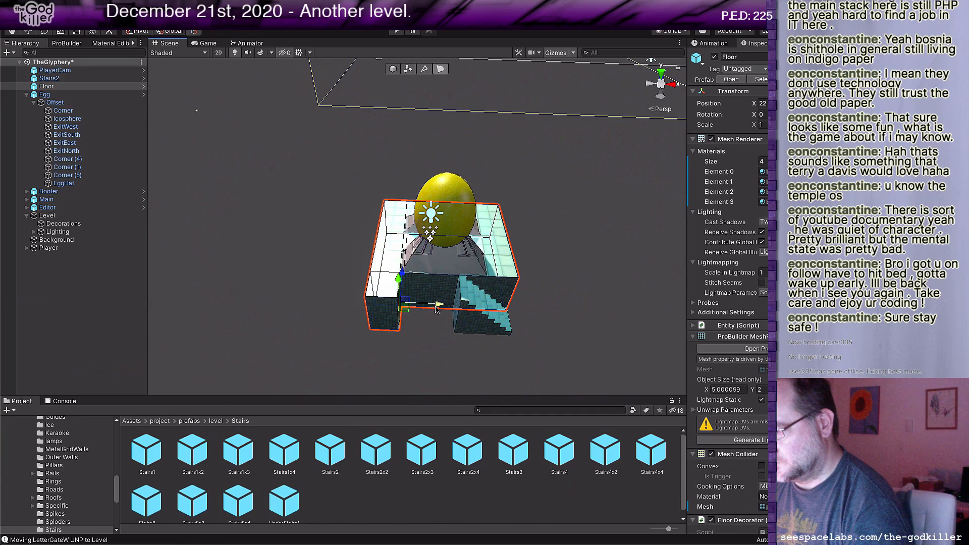
pyautogui.moveTo(439, 306); pyautogui.dragTo(504, 307)
pyautogui.scroll(-3, 501, 324)
pyautogui.moveTo(521, 298); pyautogui.dragTo(480, 329, button='middle')
pyautogui.scroll(2, 484, 324)
pyautogui.moveTo(496, 308); pyautogui.dragTo(454, 335, button='right')
pyautogui.moveTo(425, 372); pyautogui.dragTo(446, 338, button='middle')
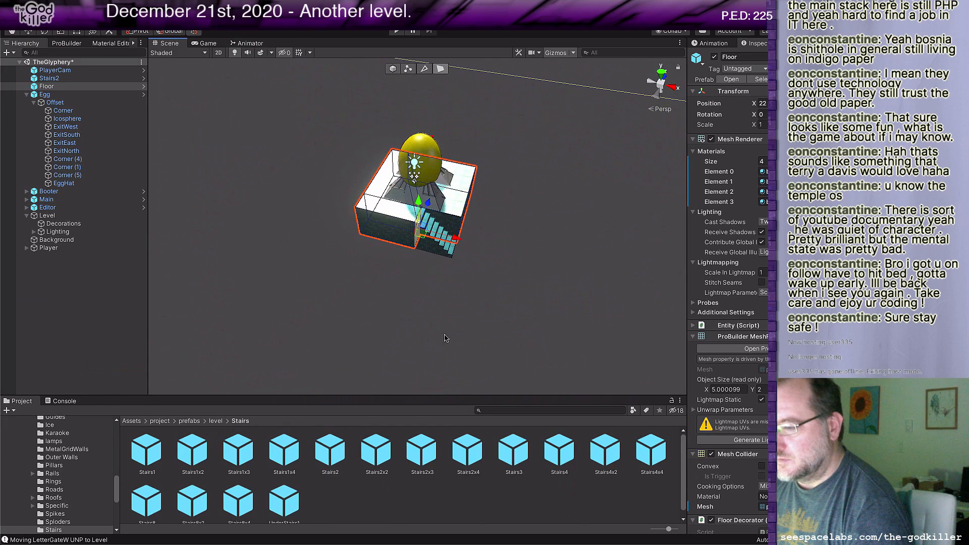
# Step: Add the Floor prefab from prefabs/level to the scene and move it well away from the egg platform
pyautogui.click(216, 422)
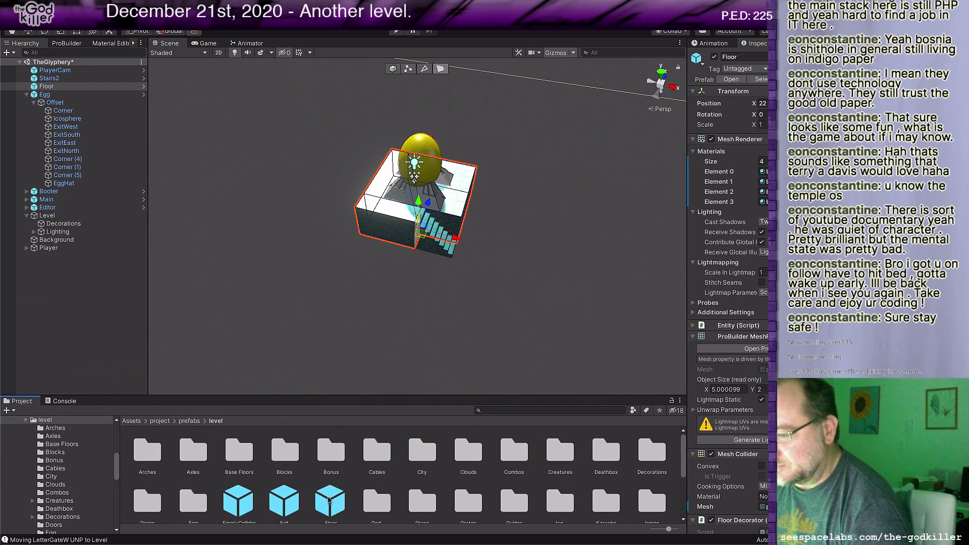
pyautogui.moveTo(328, 500); pyautogui.dragTo(382, 218)
pyautogui.scroll(-3, 372, 305)
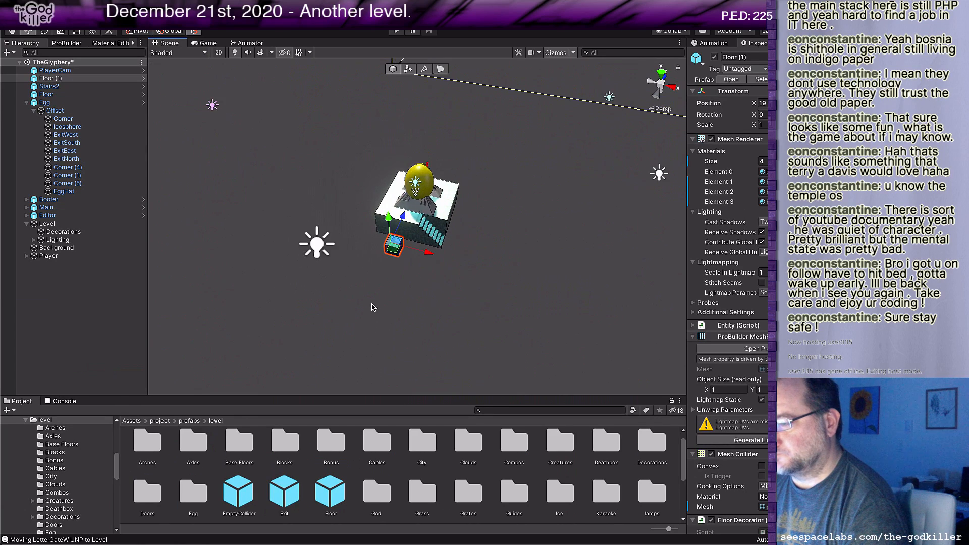
pyautogui.moveTo(338, 282); pyautogui.dragTo(403, 311, button='middle')
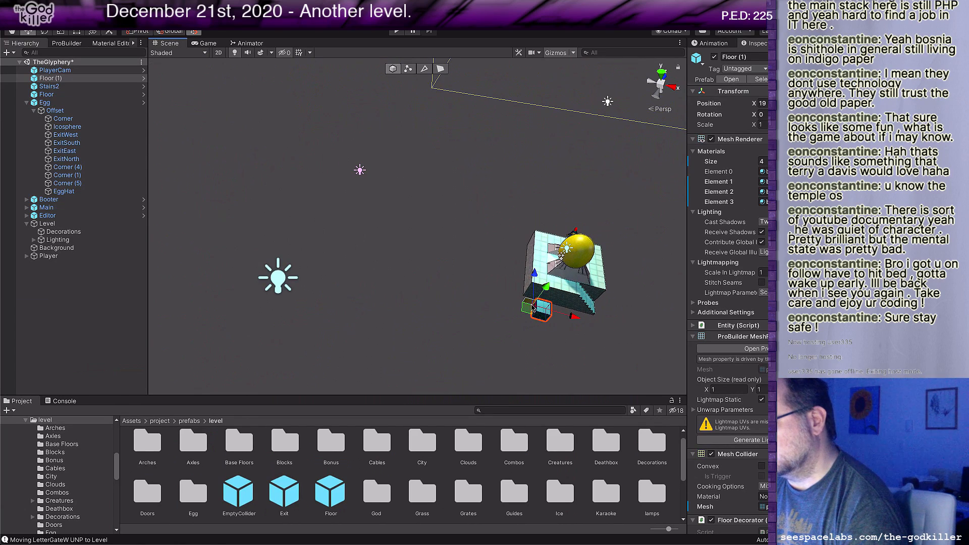
pyautogui.moveTo(527, 310); pyautogui.dragTo(403, 155)
pyautogui.scroll(2, 428, 179)
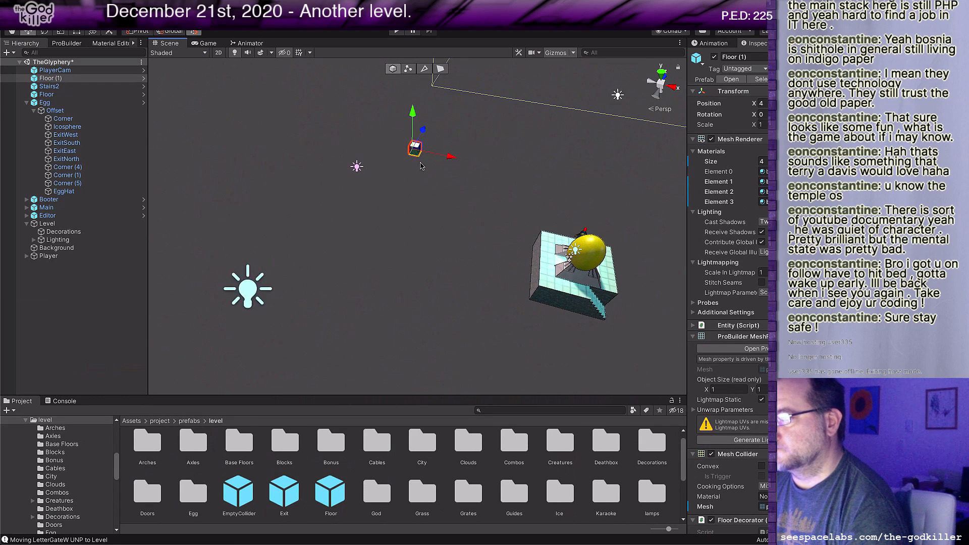
# Step: Extend one side face of the new floor block to stretch it into a long narrow strip running past the egg platform
pyautogui.moveTo(428, 178); pyautogui.dragTo(434, 181, button='middle')
pyautogui.press('g')
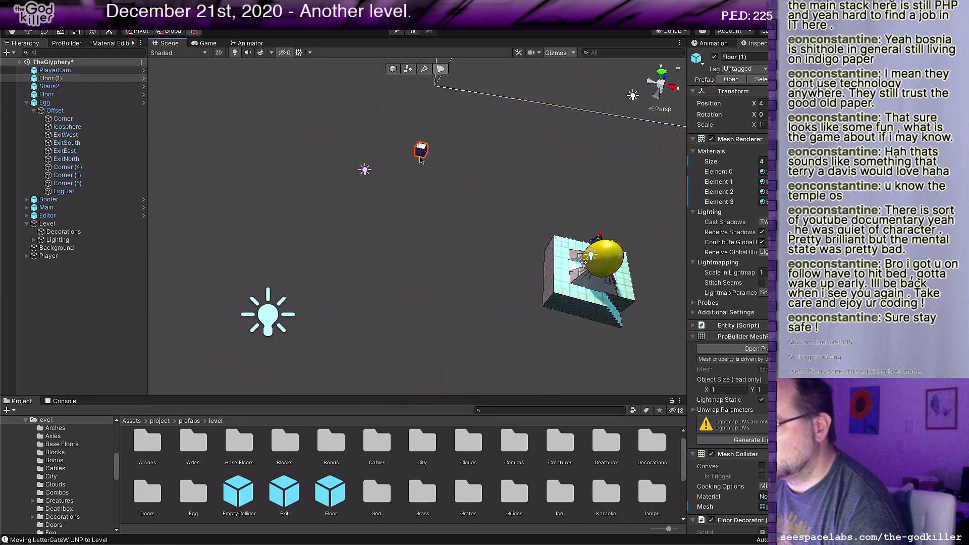
pyautogui.click(422, 154)
pyautogui.moveTo(430, 135); pyautogui.dragTo(305, 370)
pyautogui.scroll(-3, 438, 260)
pyautogui.moveTo(439, 260); pyautogui.dragTo(431, 254, button='middle')
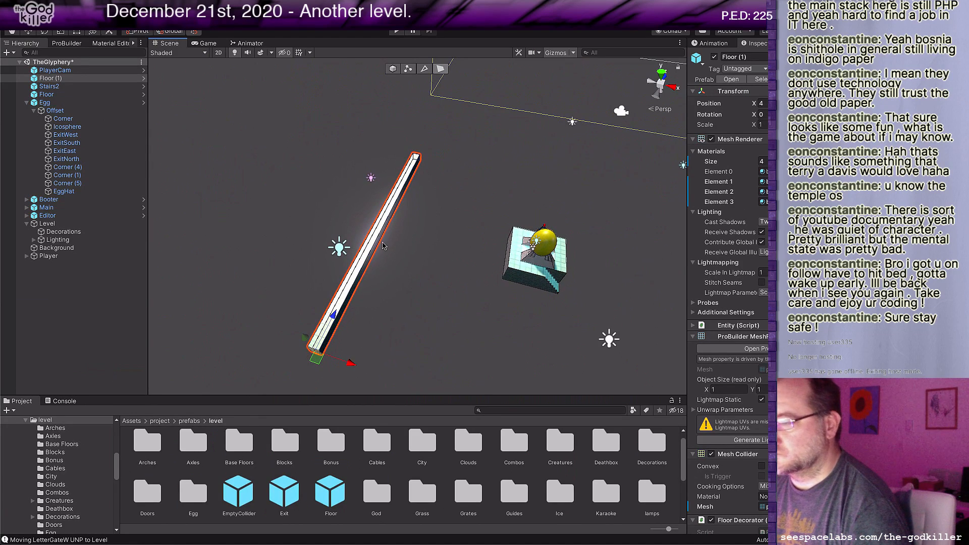
# Step: Widen the strip into a slab 33 units across beneath the egg platform, and extend its front side further outward
pyautogui.click(383, 243)
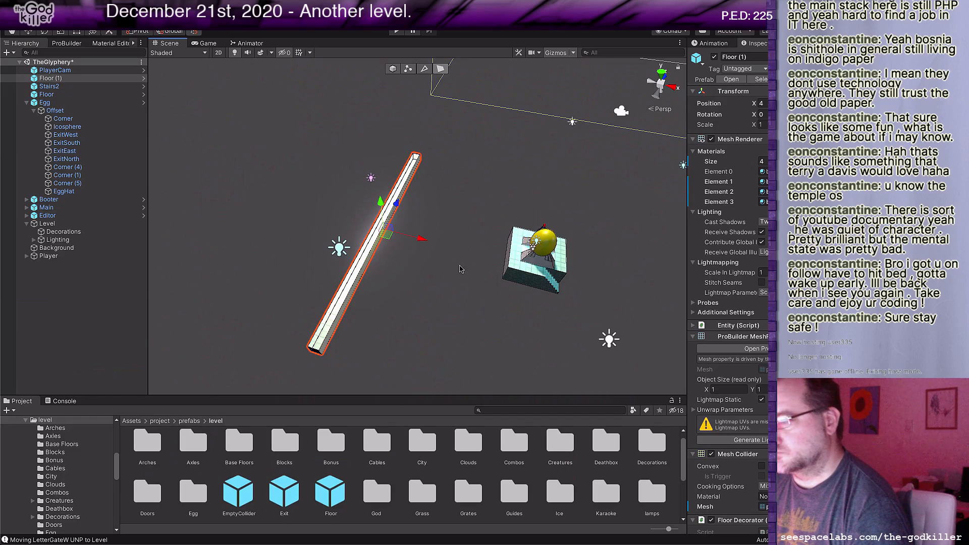
pyautogui.moveTo(426, 241); pyautogui.dragTo(601, 314)
pyautogui.scroll(-5, 602, 314)
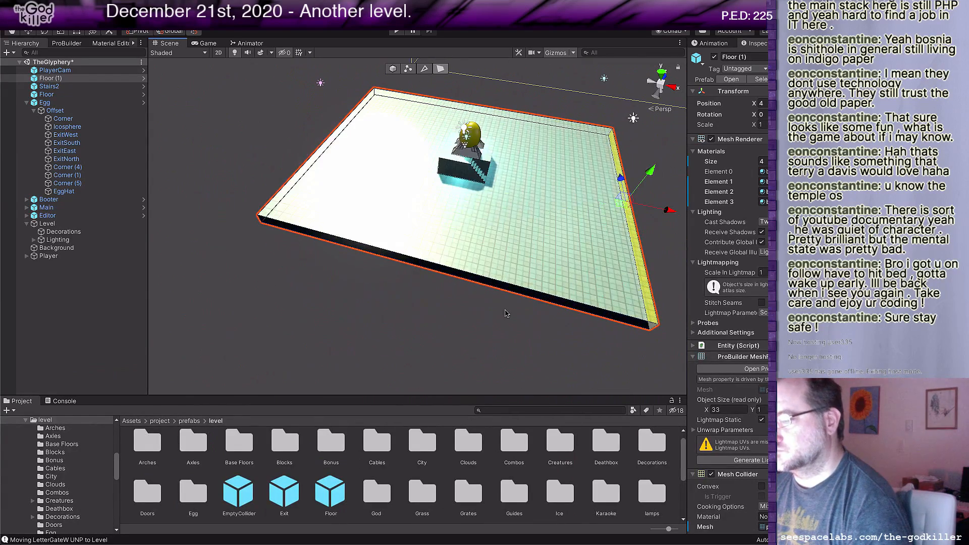
pyautogui.click(519, 290)
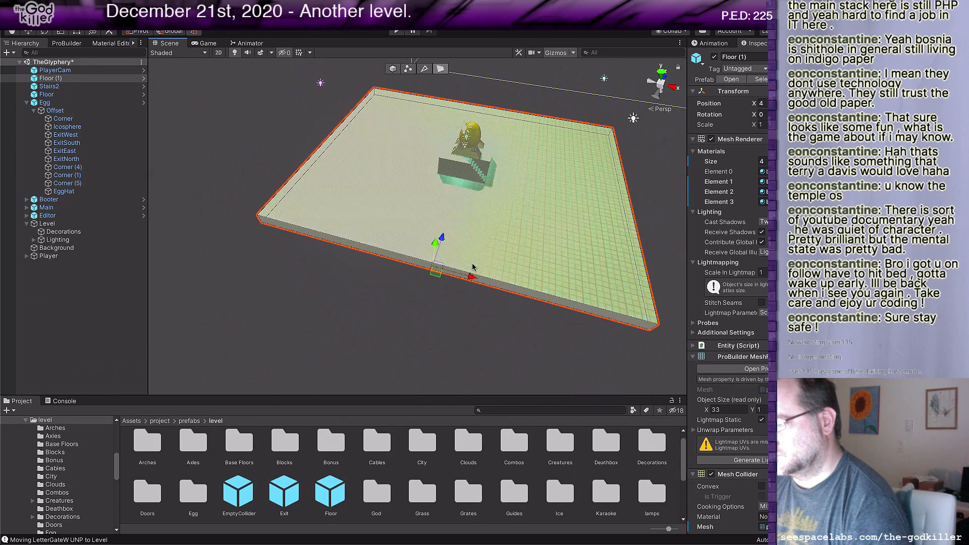
pyautogui.moveTo(441, 244); pyautogui.dragTo(419, 327)
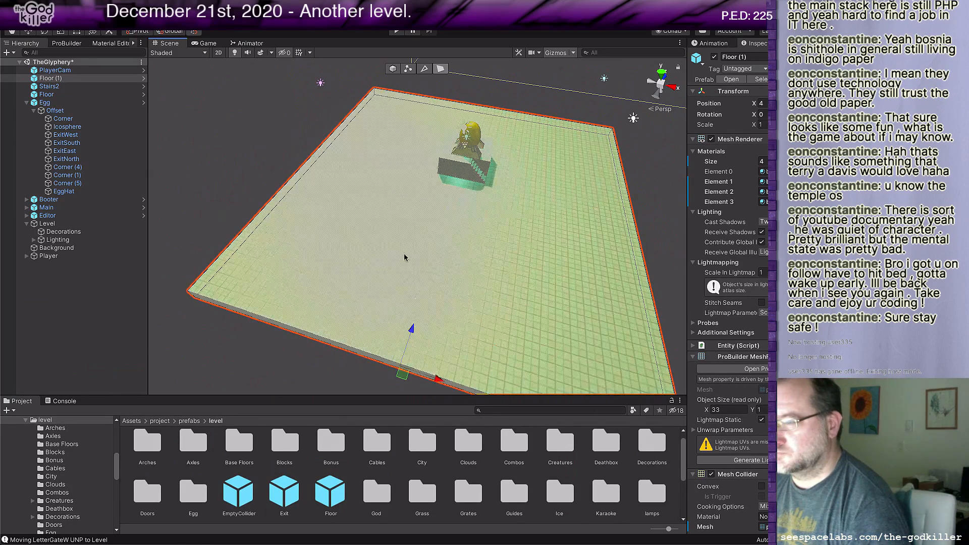
pyautogui.keyDown('alt'); pyautogui.moveTo(405, 258); pyautogui.dragTo(459, 253); pyautogui.keyUp('alt')
pyautogui.moveTo(459, 253); pyautogui.dragTo(618, 277, button='middle')
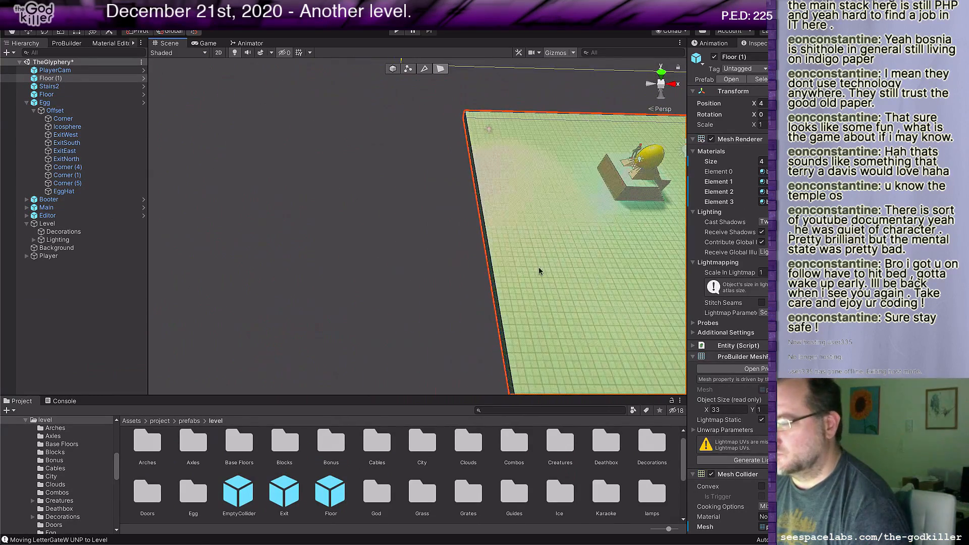
# Step: Extend the large floor's negative-X side outward until its X size is 42
pyautogui.click(489, 252)
pyautogui.moveTo(520, 212); pyautogui.dragTo(432, 212)
pyautogui.moveTo(498, 211); pyautogui.dragTo(472, 277, button='middle')
pyautogui.moveTo(472, 277); pyautogui.dragTo(220, 238, button='right')
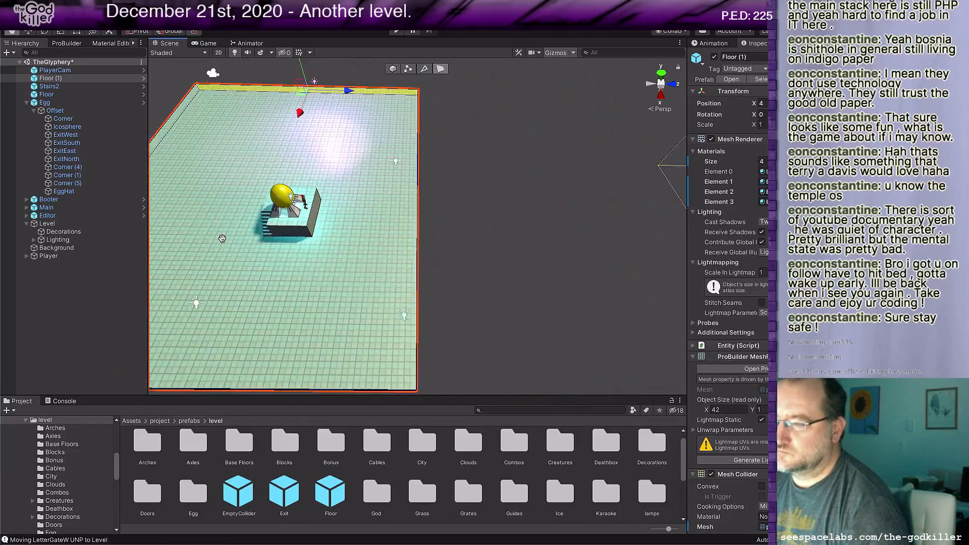
# Step: Extend the large floor's positive-Z side outward, away from the egg platform
pyautogui.moveTo(403, 255); pyautogui.dragTo(351, 223, button='middle')
pyautogui.click(339, 213)
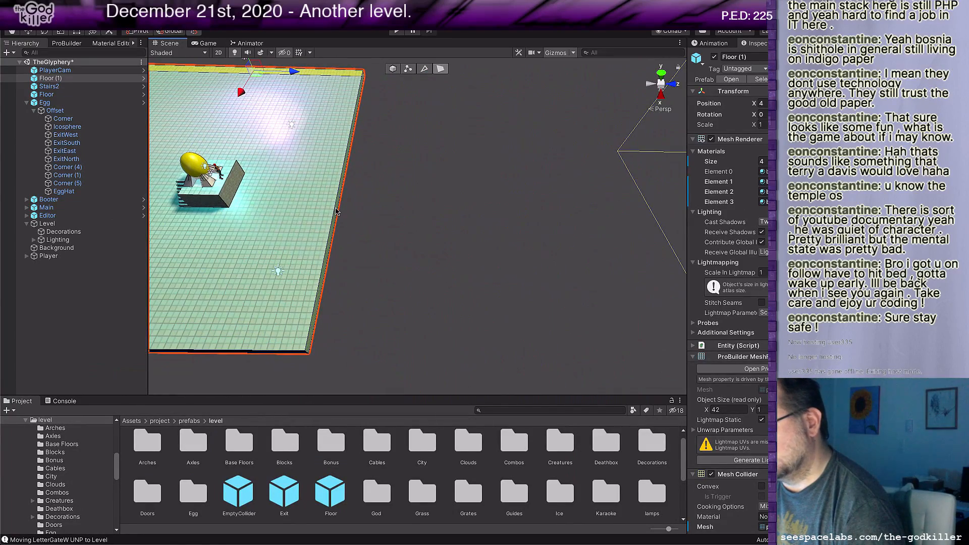
pyautogui.moveTo(386, 162); pyautogui.dragTo(411, 163)
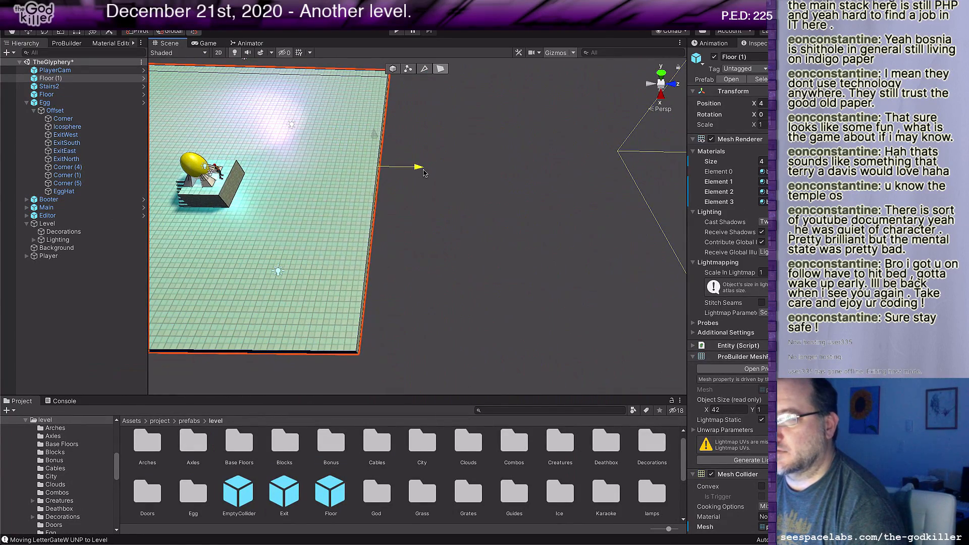
pyautogui.moveTo(270, 275); pyautogui.dragTo(367, 254, button='middle')
pyautogui.scroll(-1, 309, 316)
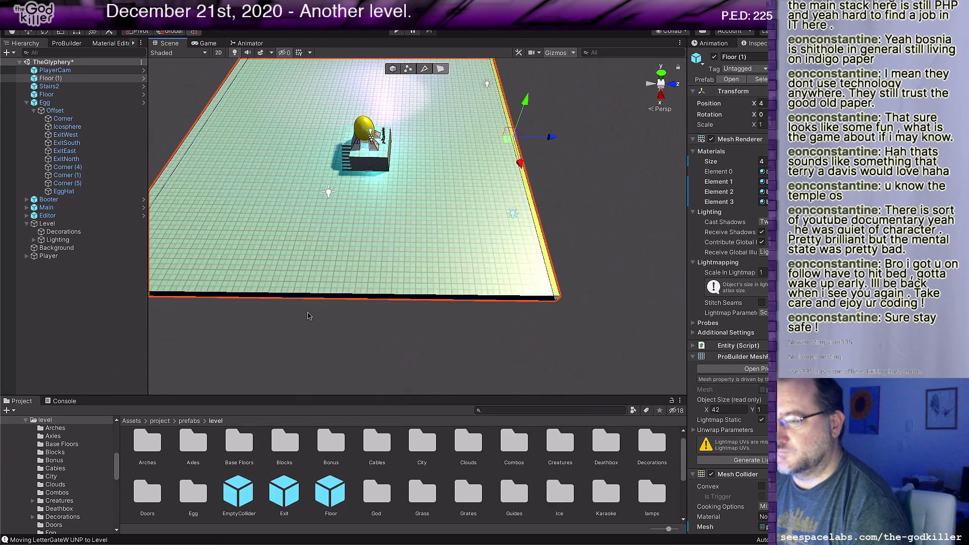
pyautogui.moveTo(309, 316); pyautogui.dragTo(327, 315, button='right')
pyautogui.moveTo(262, 327); pyautogui.dragTo(211, 361, button='middle')
pyautogui.moveTo(413, 195); pyautogui.dragTo(453, 194)
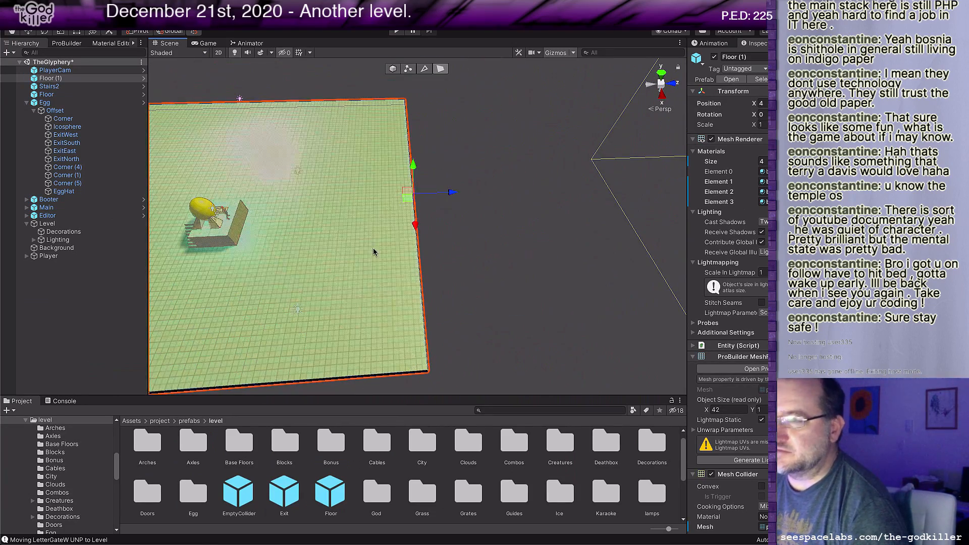
# Step: Extend the large floor's positive-X side outward until its X size is 46
pyautogui.moveTo(250, 329); pyautogui.dragTo(384, 210, button='middle')
pyautogui.moveTo(305, 276); pyautogui.dragTo(345, 270, button='middle')
pyautogui.click(409, 246)
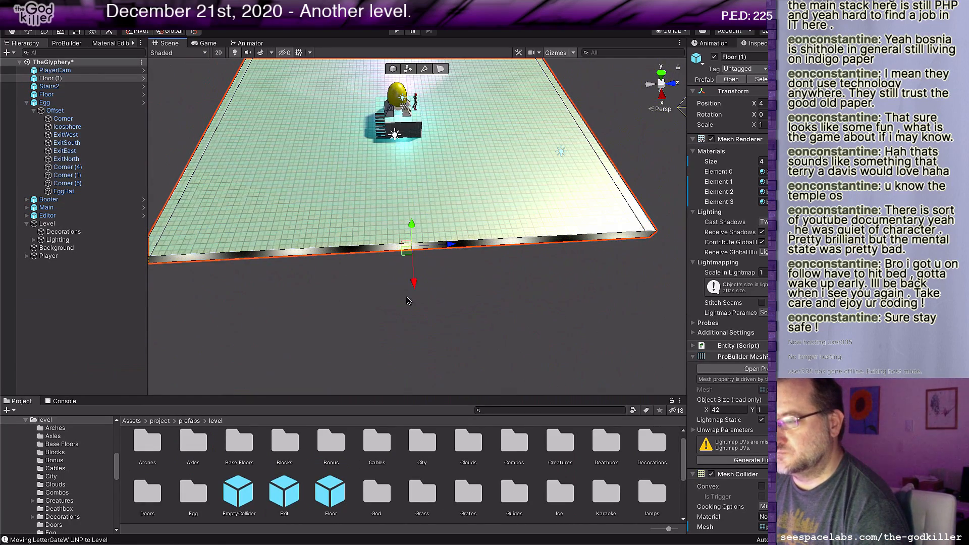
pyautogui.moveTo(414, 287); pyautogui.dragTo(414, 323)
pyautogui.scroll(-3, 412, 318)
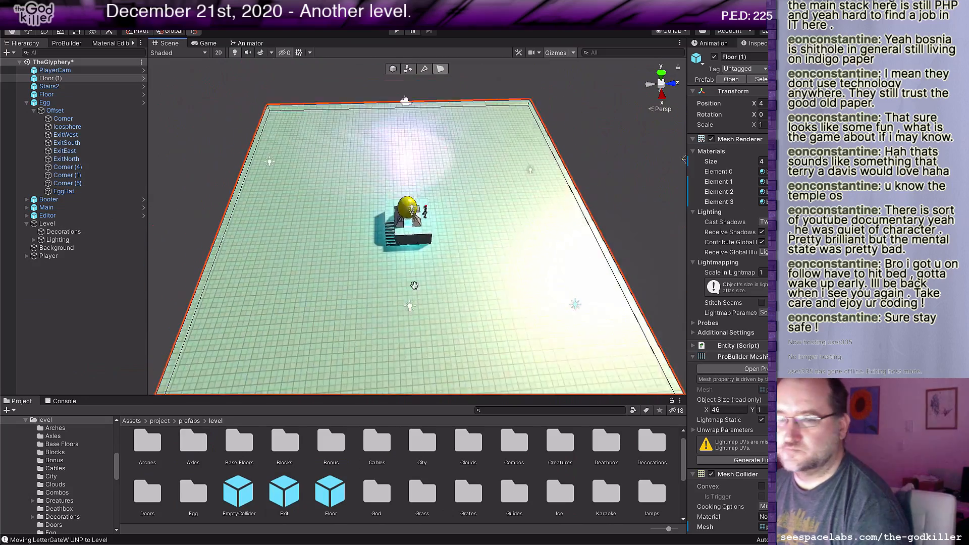
# Step: Add the LetterBridge UNPACK prefab from prefabs/level/Blocks to the scene near the player and egg
pyautogui.scroll(3, 408, 310)
pyautogui.moveTo(404, 313); pyautogui.dragTo(515, 356, button='right')
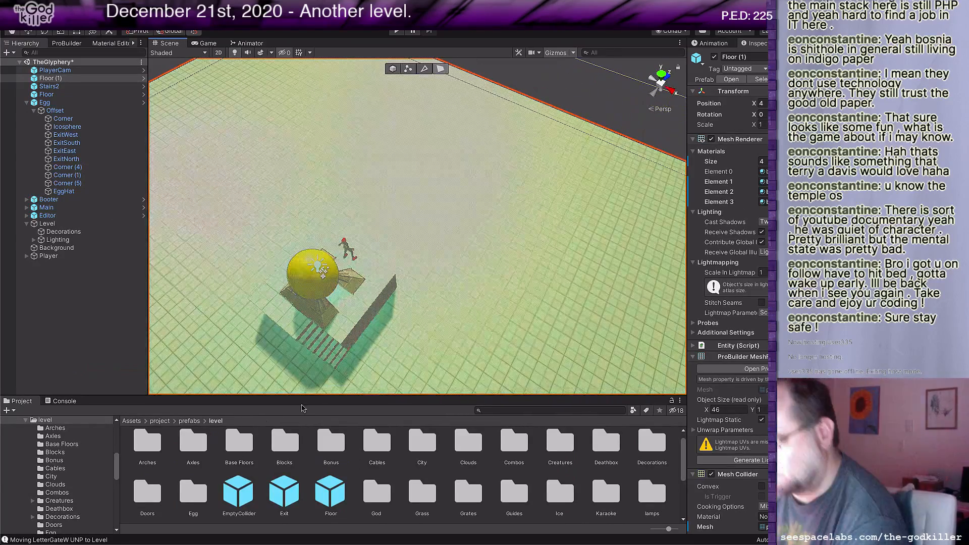
pyautogui.doubleClick(285, 447)
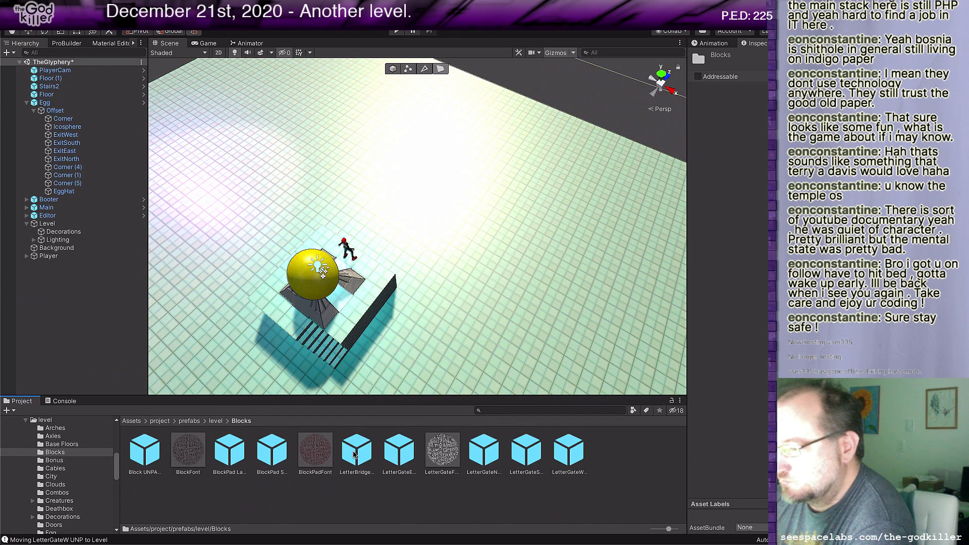
pyautogui.click(355, 455)
pyautogui.moveTo(355, 456); pyautogui.dragTo(384, 238)
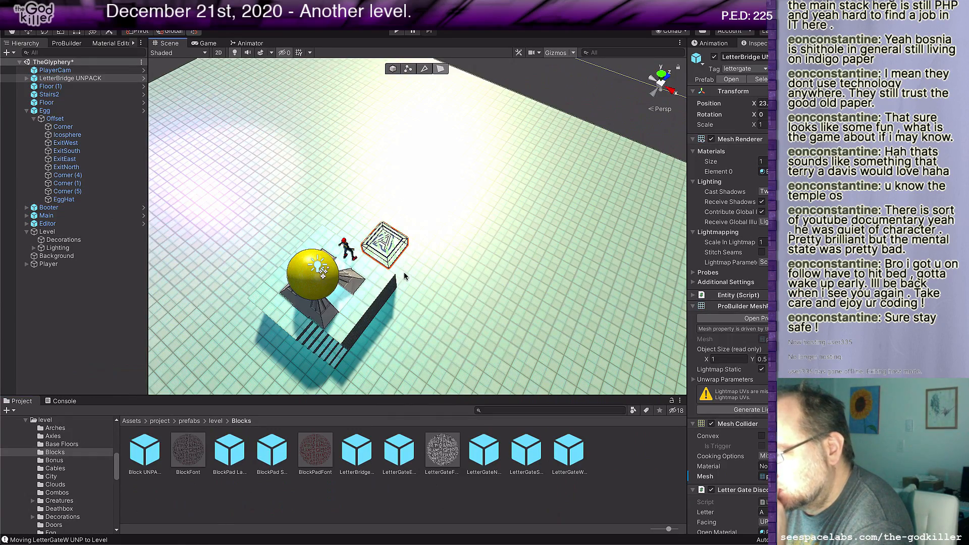
pyautogui.press('f')
pyautogui.moveTo(441, 304)
pyautogui.mouseDown(button='middle')
pyautogui.moveTo(439, 320)
pyautogui.moveTo(424, 298)
pyautogui.moveTo(409, 337)
pyautogui.moveTo(434, 308)
pyautogui.moveTo(430, 316)
pyautogui.mouseUp(button='middle')
pyautogui.scroll(-4, 409, 337)
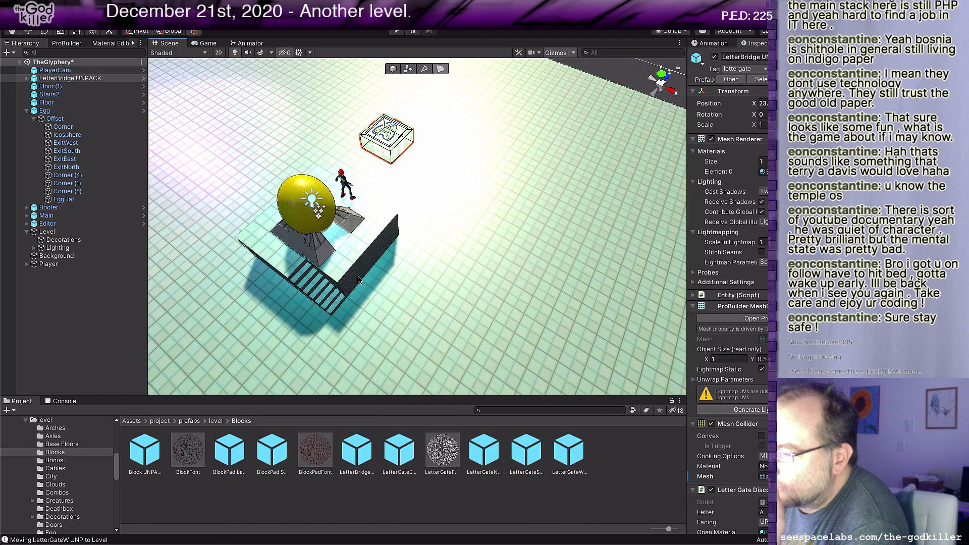
# Step: Select the whole Egg object in object selection mode and raise it
pyautogui.click(362, 247)
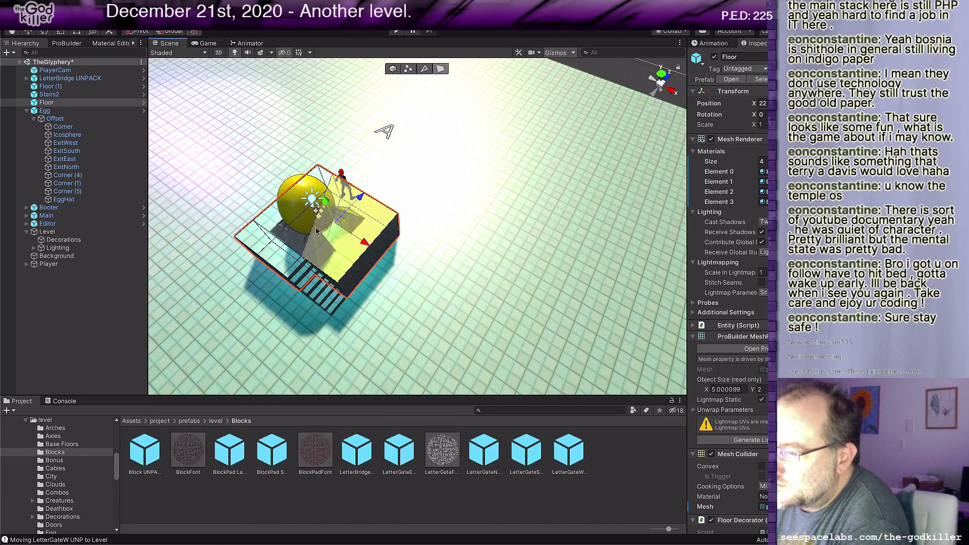
pyautogui.click(292, 203)
pyautogui.click(91, 111)
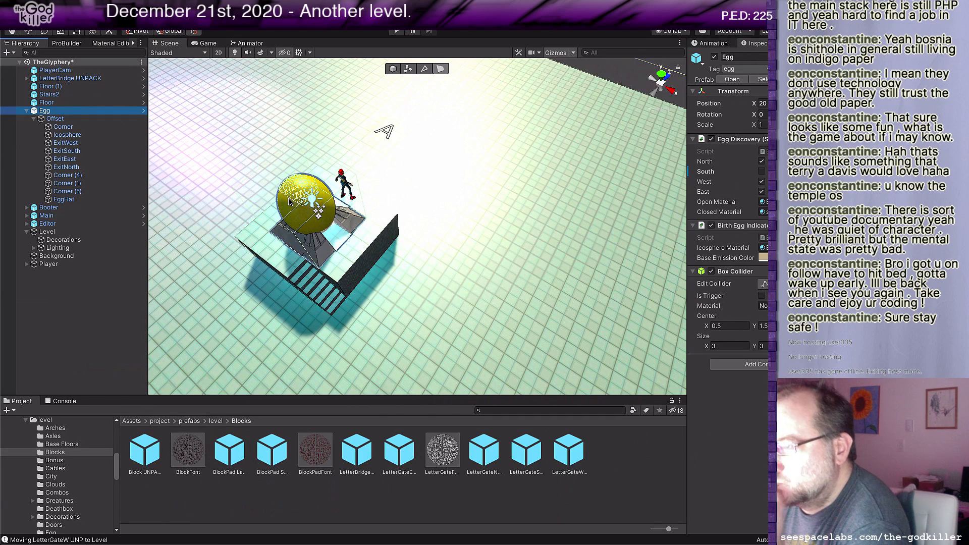
pyautogui.click(396, 69)
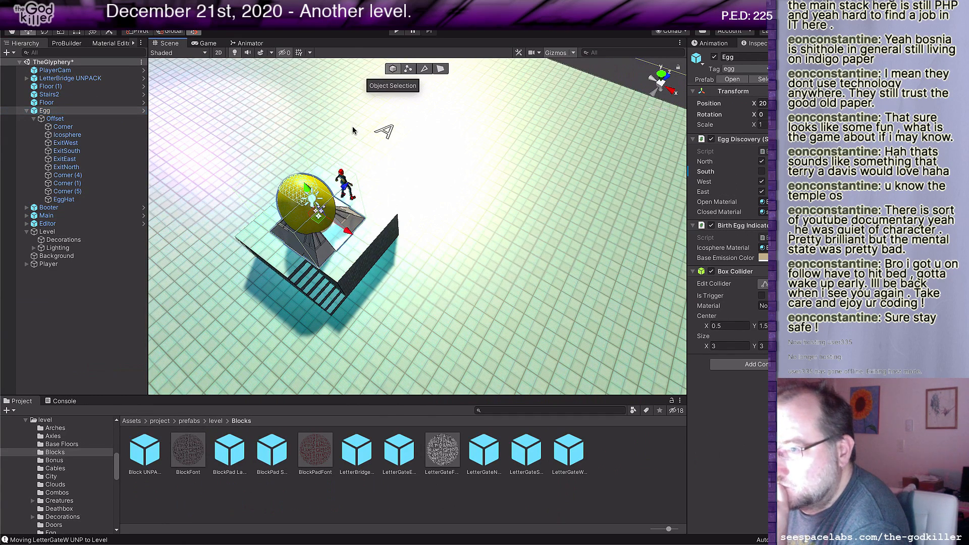
pyautogui.moveTo(306, 188); pyautogui.dragTo(300, 169)
# Step: Raise the Player object vertically above the egg platform
pyautogui.scroll(4, 382, 228)
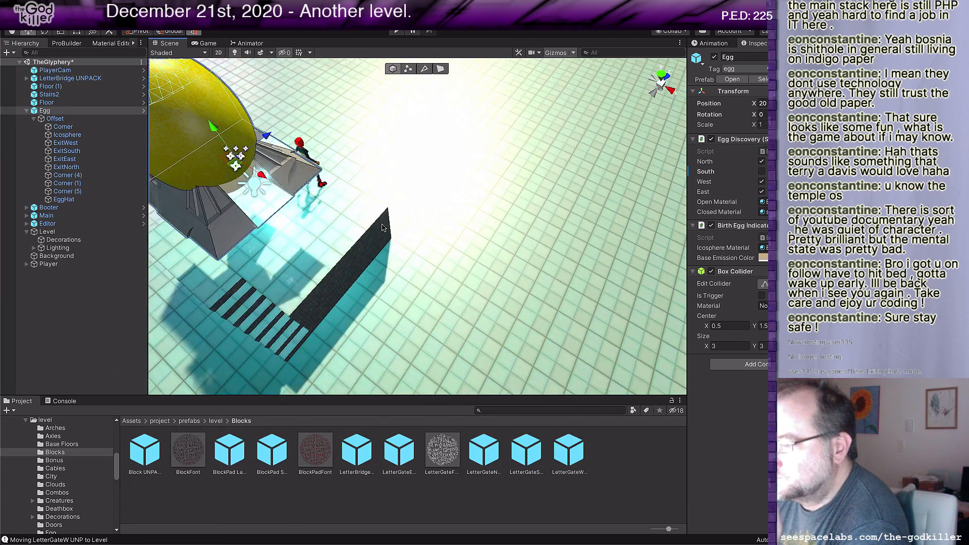
pyautogui.scroll(-4, 383, 228)
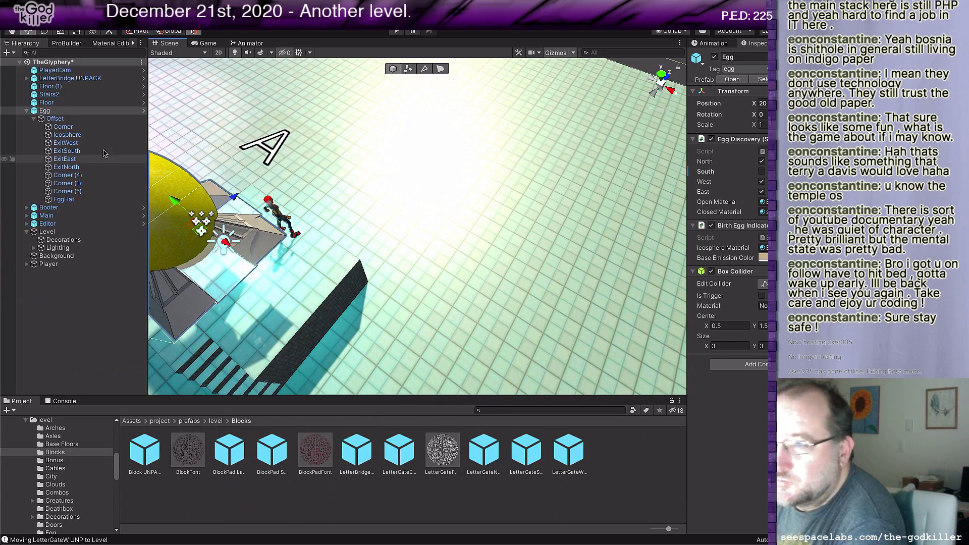
pyautogui.click(86, 265)
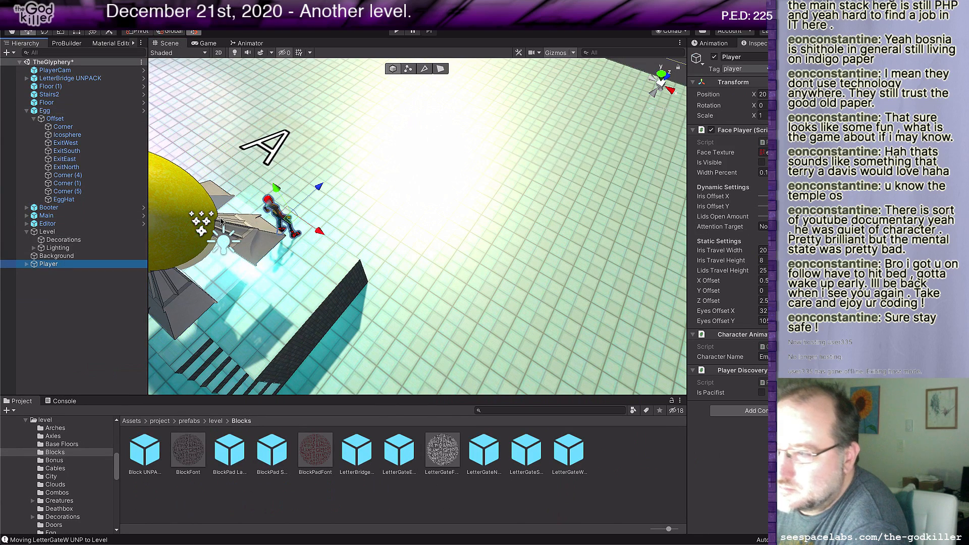
pyautogui.moveTo(276, 188); pyautogui.dragTo(264, 161)
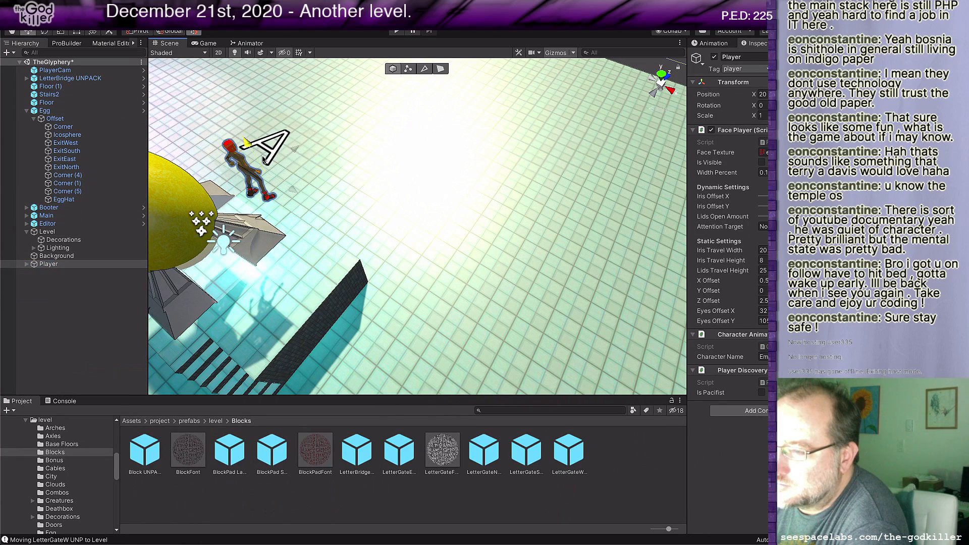
# Step: Raise the egg platform's floor block, and lift the stairs beside it as well
pyautogui.scroll(-3, 436, 238)
pyautogui.moveTo(436, 238); pyautogui.dragTo(471, 191, button='middle')
pyautogui.click(410, 153)
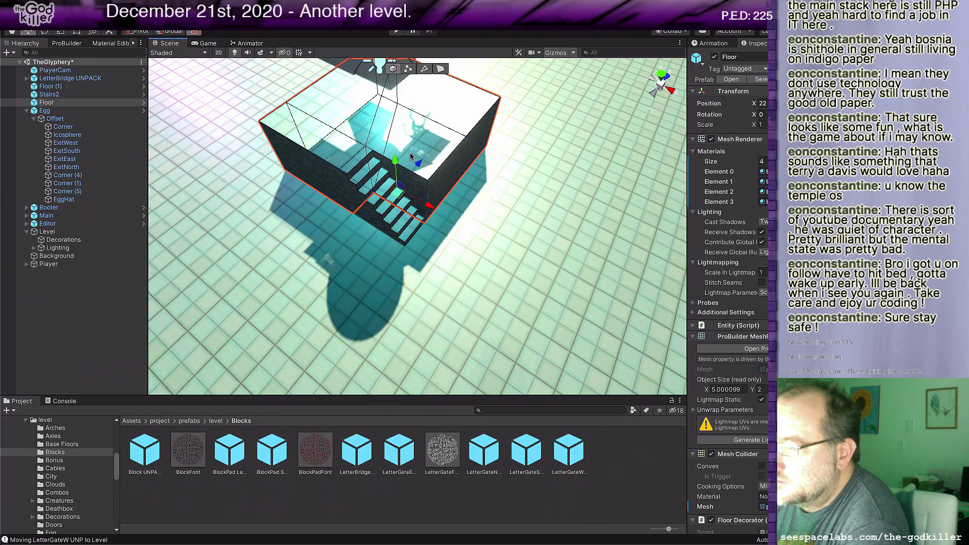
pyautogui.moveTo(396, 176); pyautogui.dragTo(393, 135)
pyautogui.moveTo(425, 92)
pyautogui.mouseDown(button='middle')
pyautogui.moveTo(502, 202)
pyautogui.moveTo(419, 79)
pyautogui.mouseUp(button='middle')
pyautogui.click(360, 189)
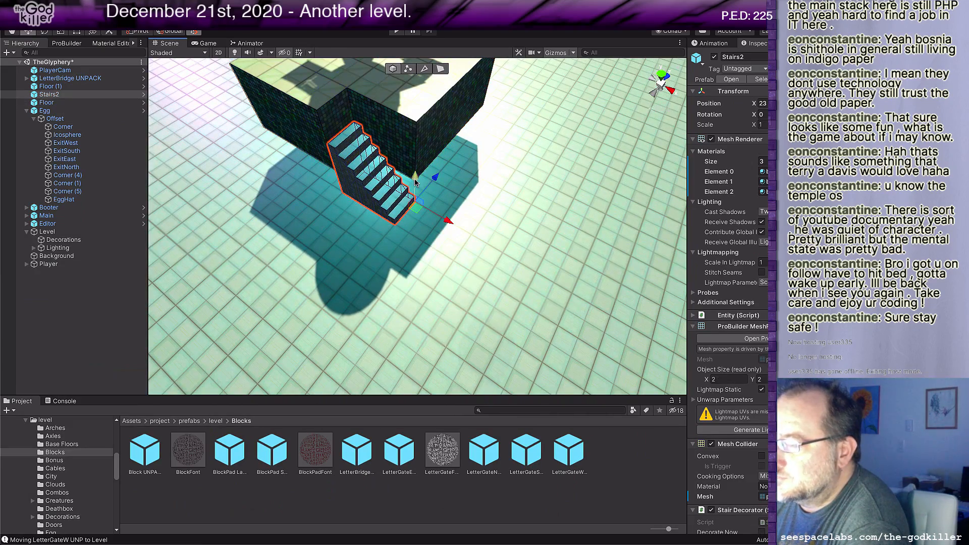
pyautogui.moveTo(416, 179); pyautogui.dragTo(416, 160)
# Step: Lower the egg until its base sits on the raised platform
pyautogui.click(511, 232)
pyautogui.scroll(-8, 508, 240)
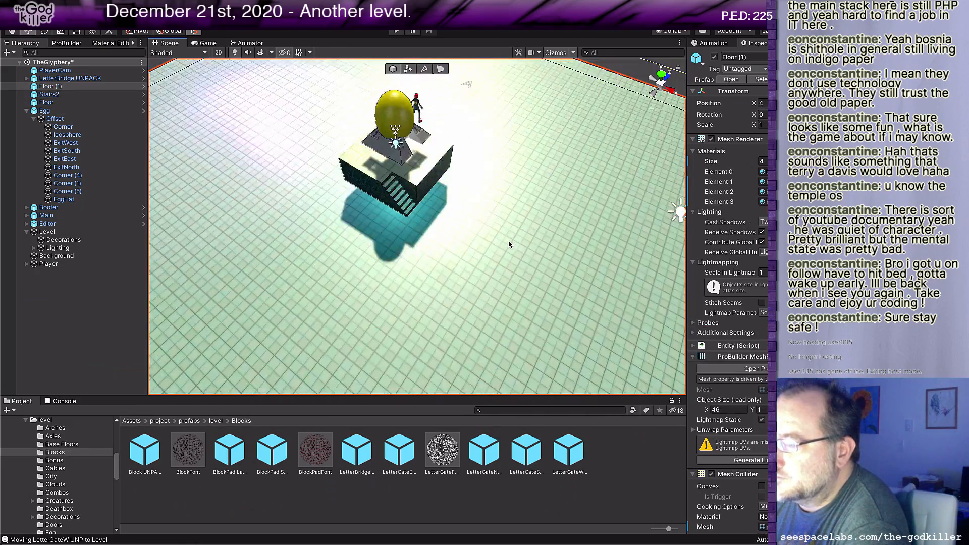
pyautogui.moveTo(509, 241); pyautogui.dragTo(542, 221, button='middle')
pyautogui.press('f')
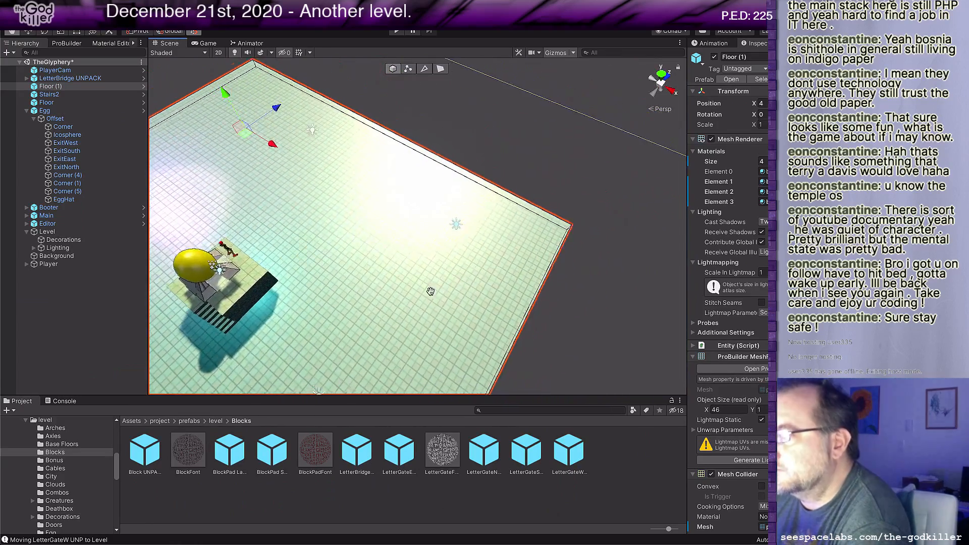
pyautogui.moveTo(248, 105); pyautogui.dragTo(258, 95)
pyautogui.scroll(7, 277, 210)
pyautogui.moveTo(277, 210); pyautogui.dragTo(310, 160, button='middle')
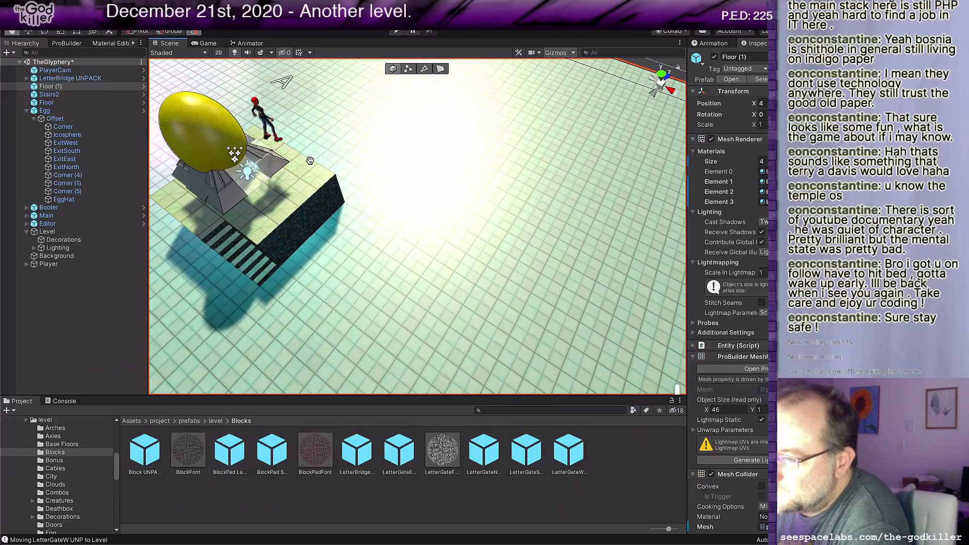
pyautogui.click(212, 130)
pyautogui.moveTo(214, 128); pyautogui.dragTo(224, 138)
# Step: Select the whole Player object and lower it onto the platform beside the egg
pyautogui.click(254, 102)
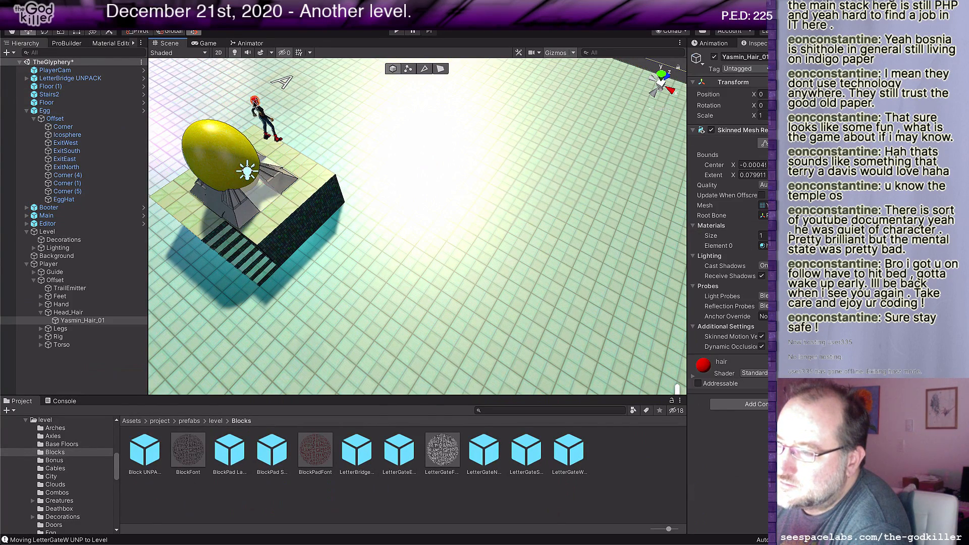
pyautogui.click(81, 264)
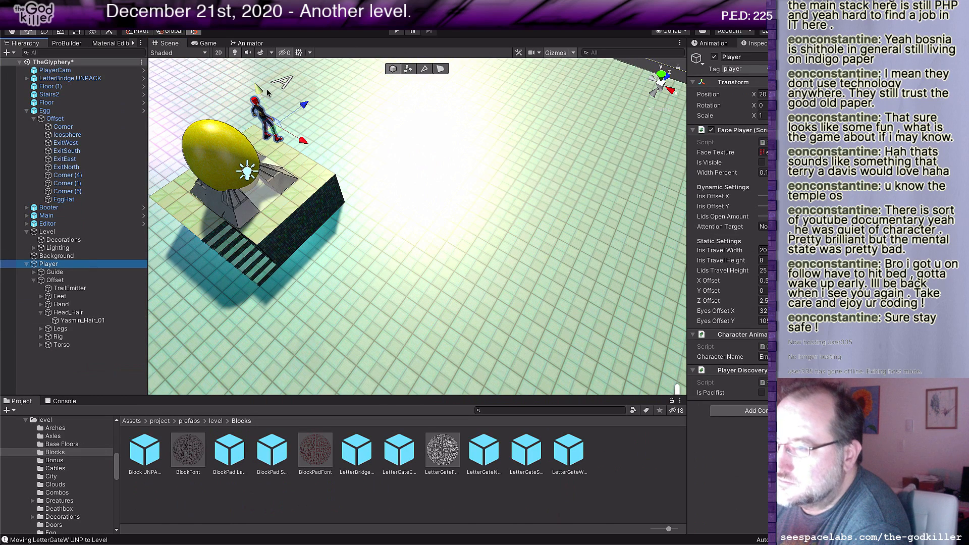
pyautogui.moveTo(261, 90); pyautogui.dragTo(268, 127)
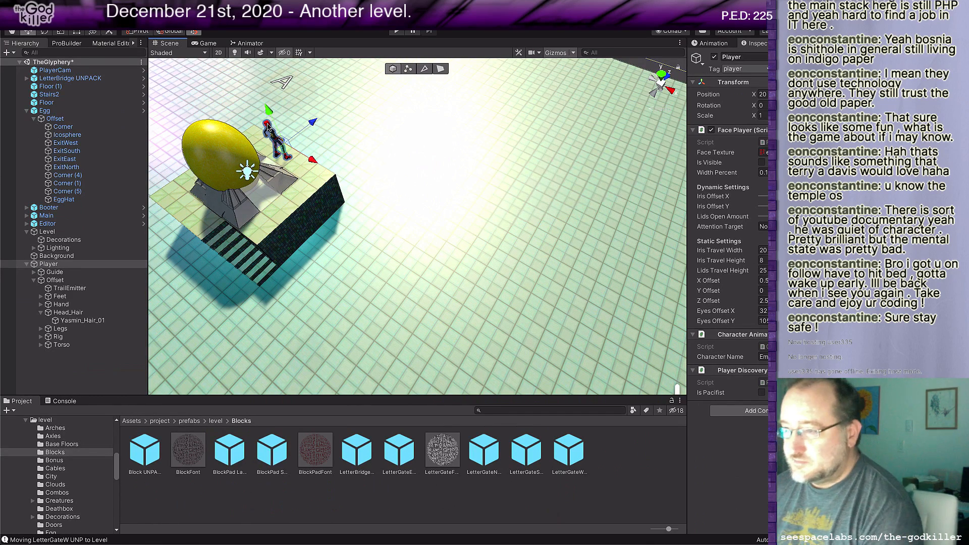
# Step: Move the LetterBridge UNPACK block to the outer edge of the platform, directly in front of the player
pyautogui.moveTo(281, 201); pyautogui.dragTo(476, 241, button='right')
pyautogui.moveTo(476, 241); pyautogui.dragTo(445, 269, button='middle')
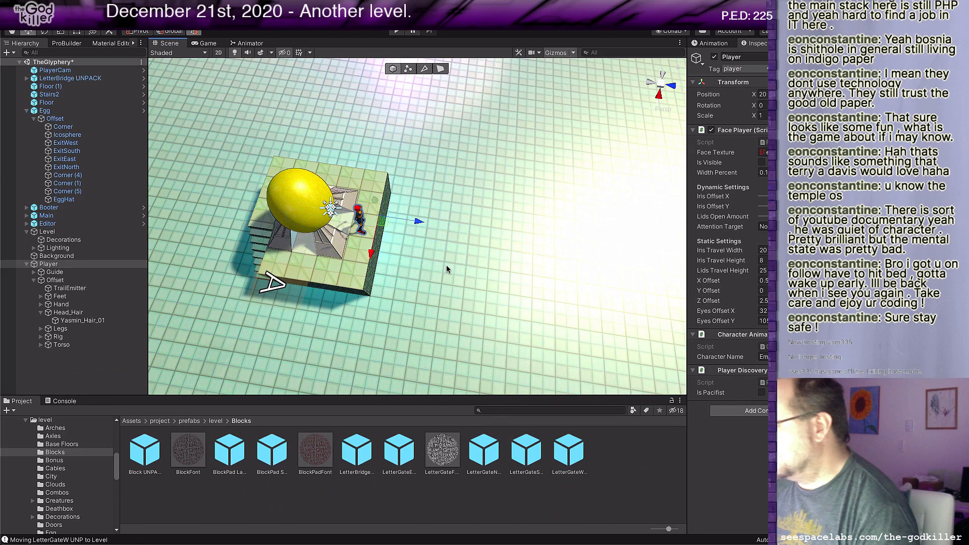
pyautogui.moveTo(483, 282); pyautogui.dragTo(442, 288, button='middle')
pyautogui.click(432, 228)
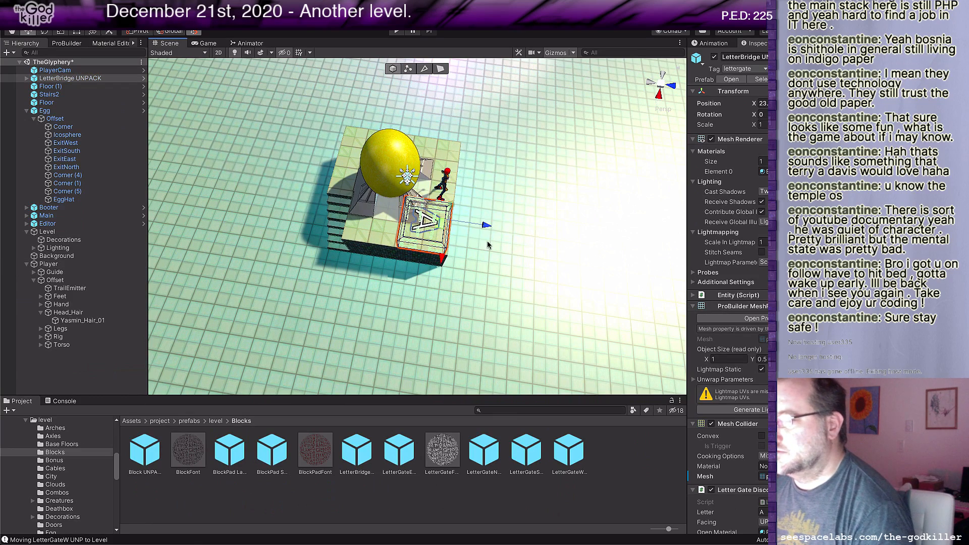
pyautogui.moveTo(513, 271); pyautogui.dragTo(539, 272, button='middle')
pyautogui.moveTo(581, 214); pyautogui.dragTo(541, 199)
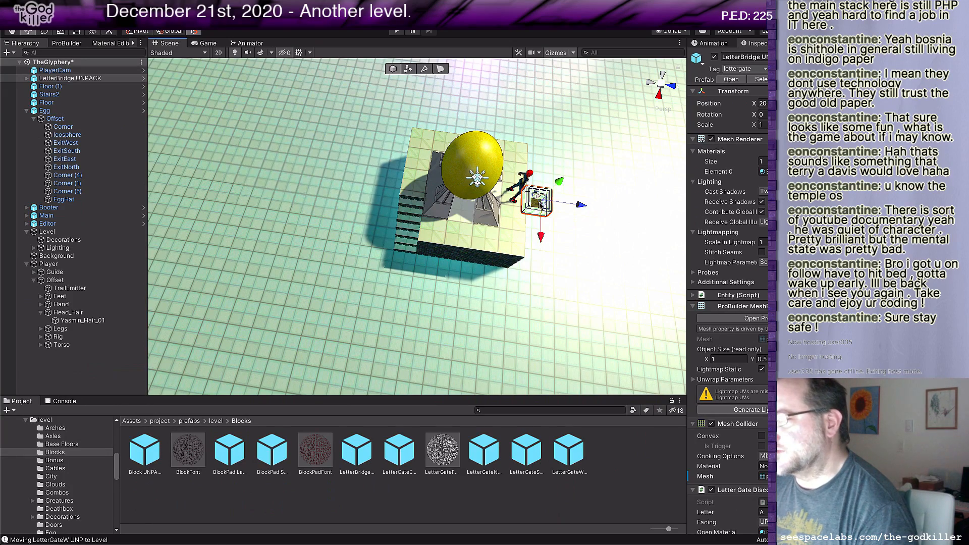
pyautogui.moveTo(608, 203); pyautogui.dragTo(431, 250, button='middle')
# Step: Set the Letter of the bridge block at the platform's edge to U
pyautogui.scroll(8, 421, 246)
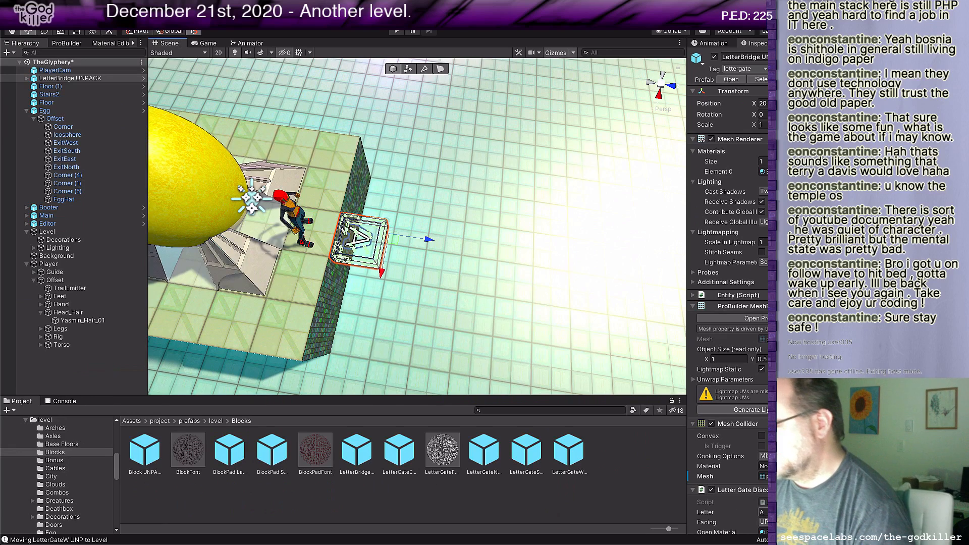
pyautogui.click(765, 512)
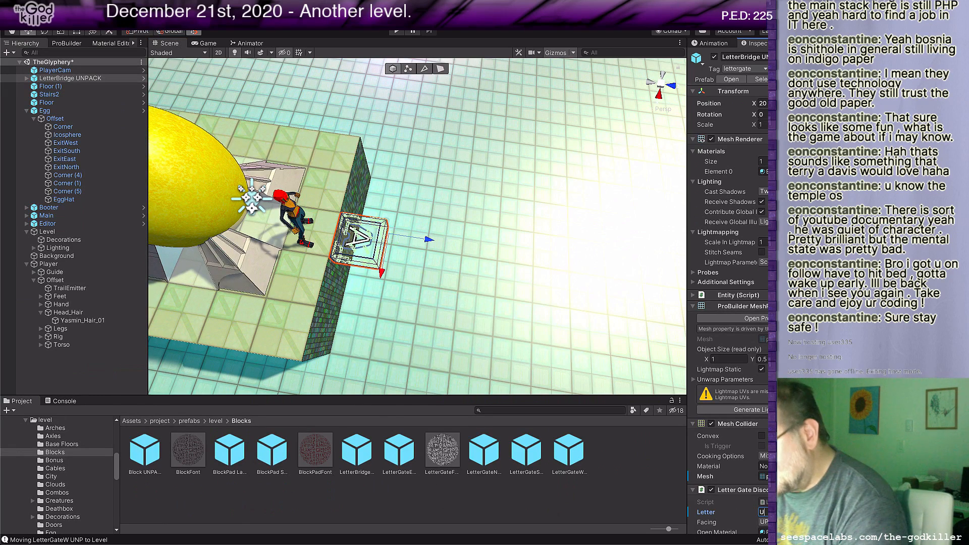
pyautogui.scroll(-3, 451, 278)
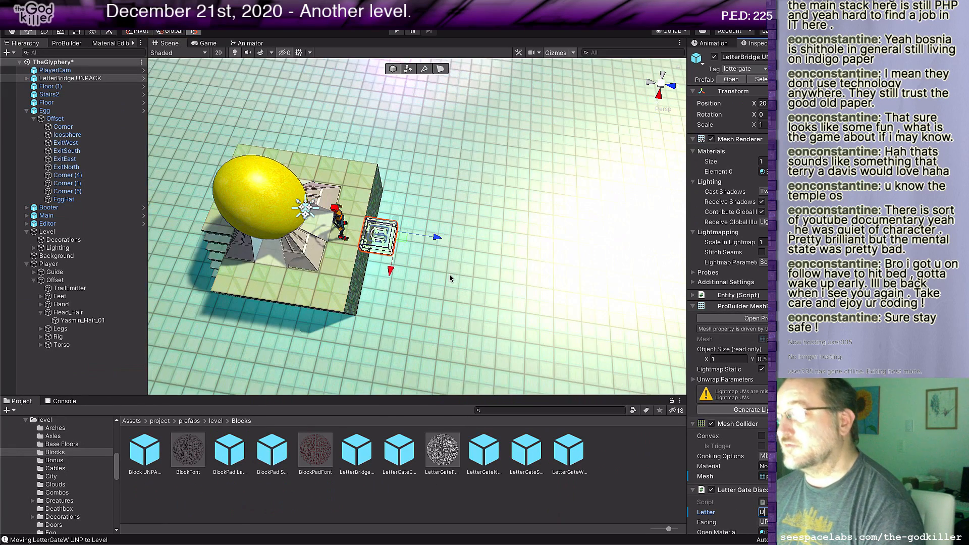
# Step: Duplicate the U bridge block, place the copy one space further out from the platform, and set its Letter to O
pyautogui.click(402, 236)
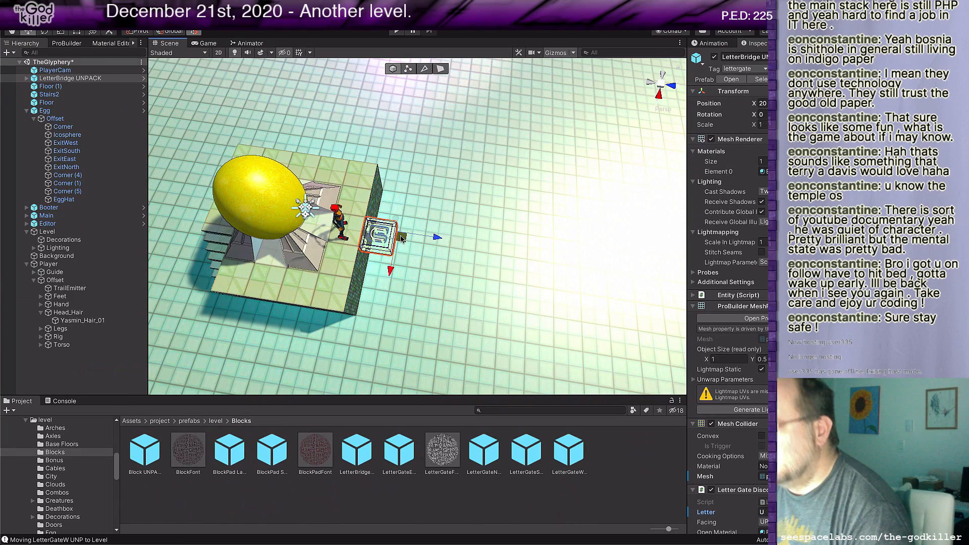
pyautogui.hotkey('ctrl', 'd')
pyautogui.moveTo(409, 240); pyautogui.dragTo(439, 246)
pyautogui.click(762, 482)
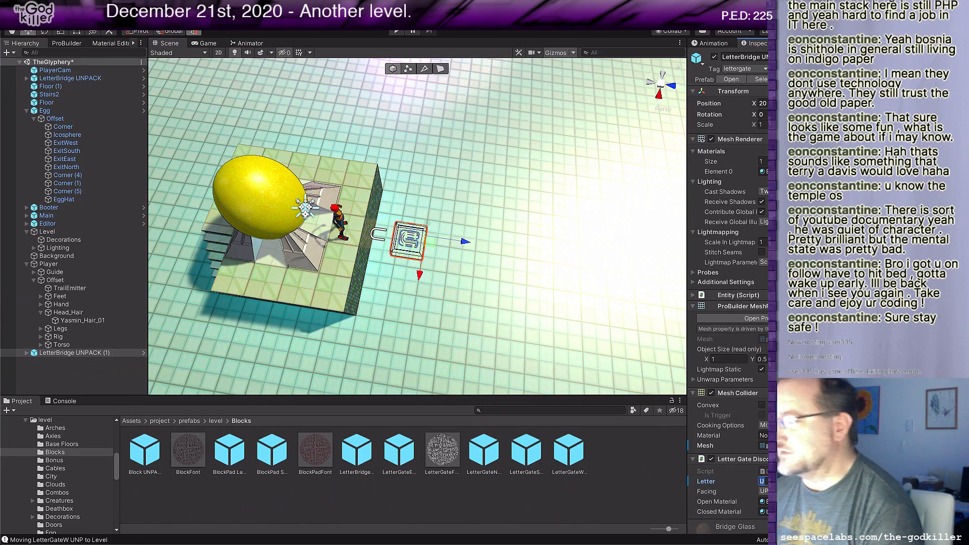
pyautogui.write('O(')
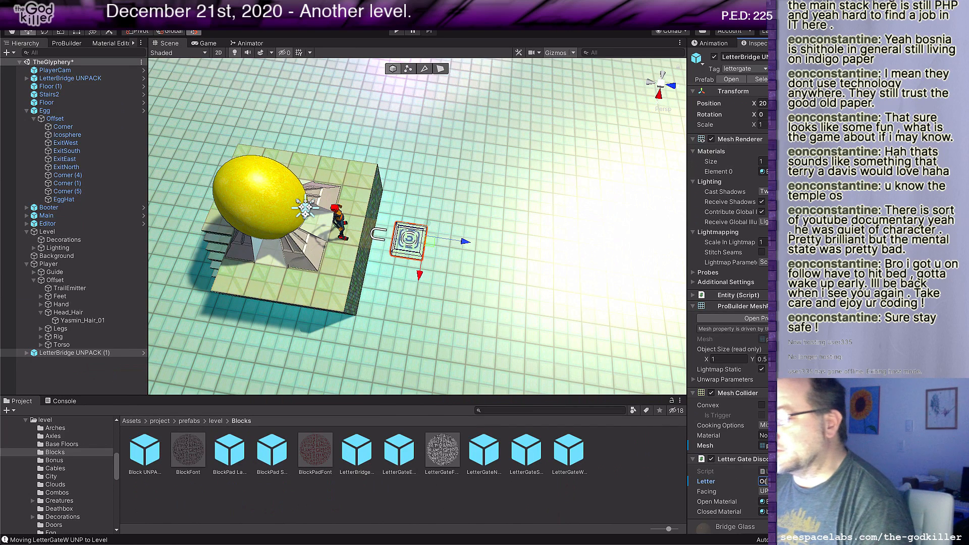
# Step: Duplicate the O bridge block, place the copy beyond it in the same row, and set its Letter to Y
pyautogui.click(430, 241)
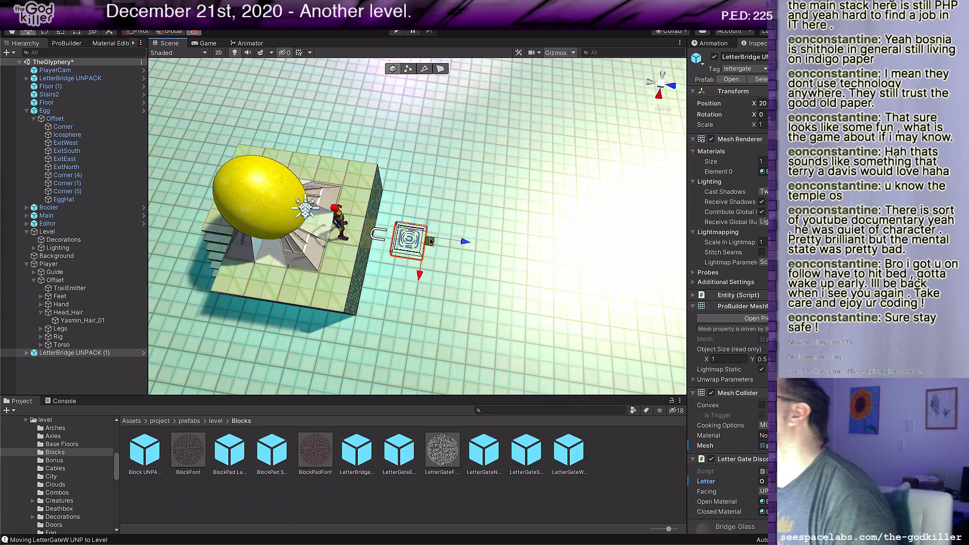
pyautogui.hotkey('ctrl', 'd')
pyautogui.moveTo(430, 241); pyautogui.dragTo(484, 246)
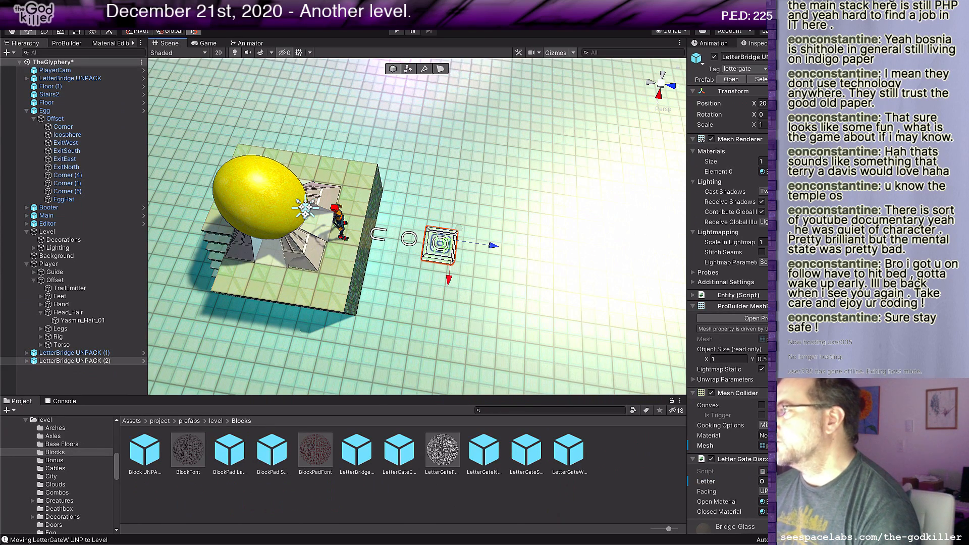
pyautogui.click(764, 482)
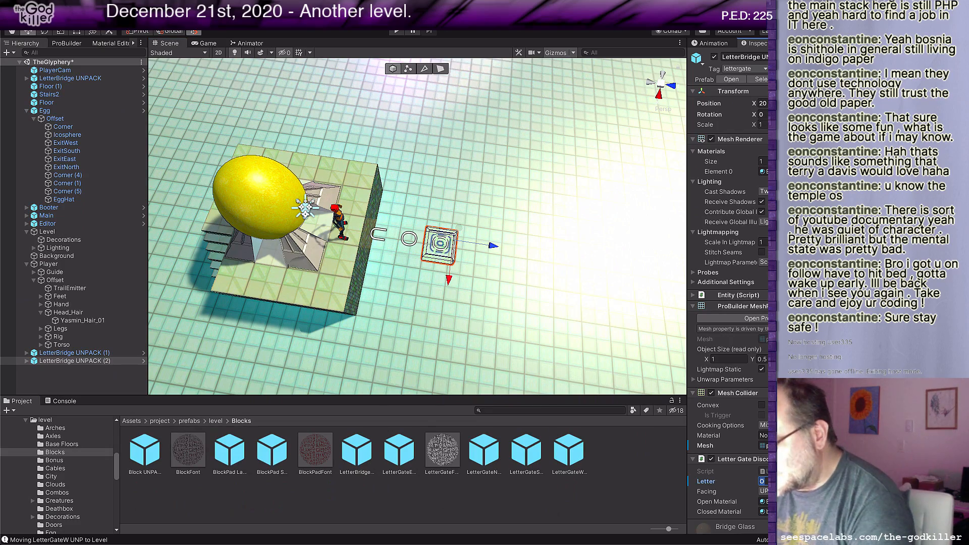
pyautogui.write('Y')
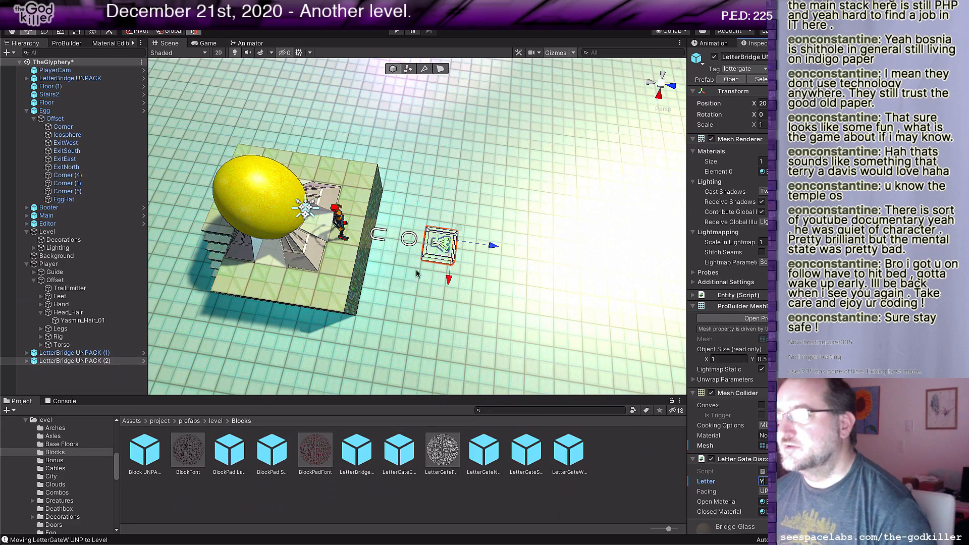
# Step: Inspect the platform and the row of letter bridges from above, and look through the level prefabs folder
pyautogui.moveTo(370, 305); pyautogui.dragTo(639, 313, button='right')
pyautogui.moveTo(546, 343); pyautogui.dragTo(630, 227, button='middle')
pyautogui.moveTo(596, 253); pyautogui.dragTo(635, 259, button='right')
pyautogui.moveTo(597, 296); pyautogui.dragTo(592, 270, button='middle')
pyautogui.scroll(-1, 593, 271)
pyautogui.scroll(-5, 592, 268)
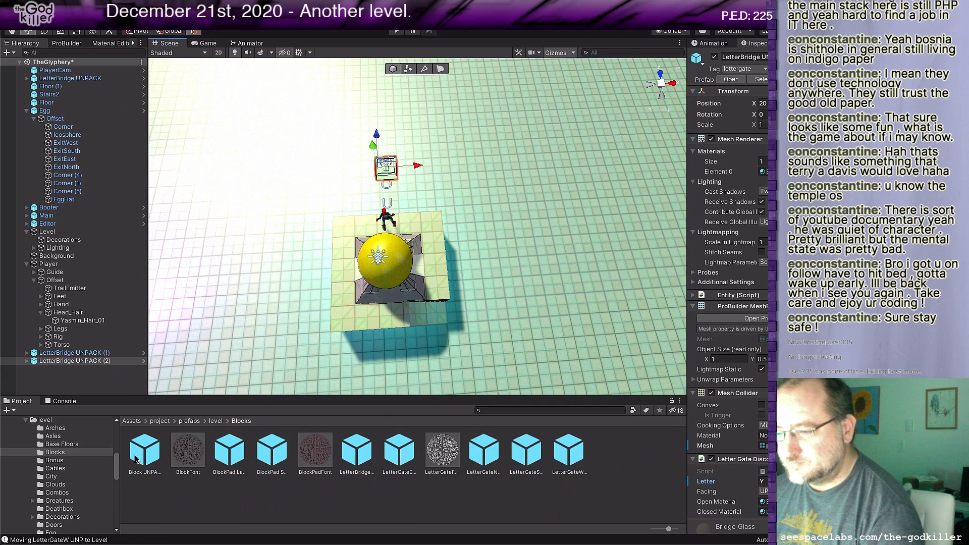
pyautogui.click(218, 421)
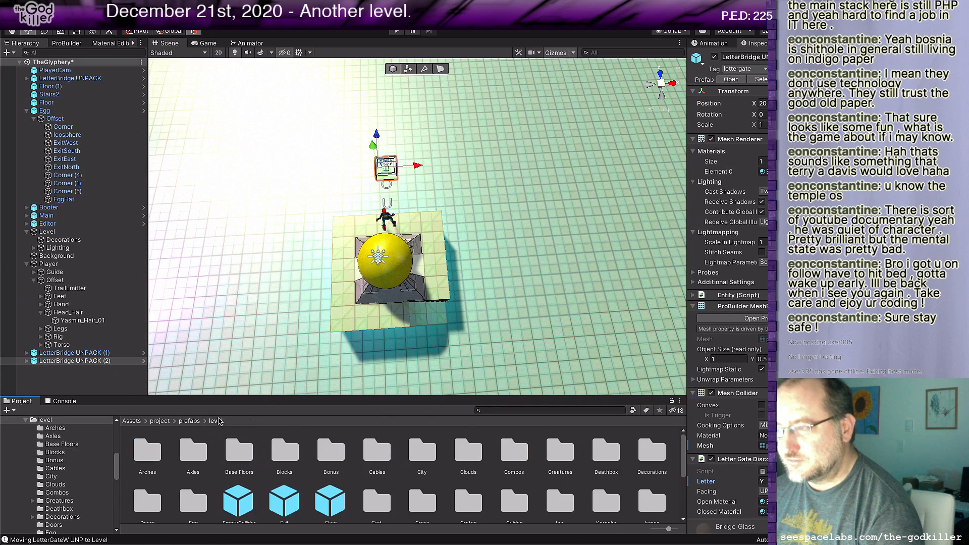
pyautogui.scroll(-1, 362, 499)
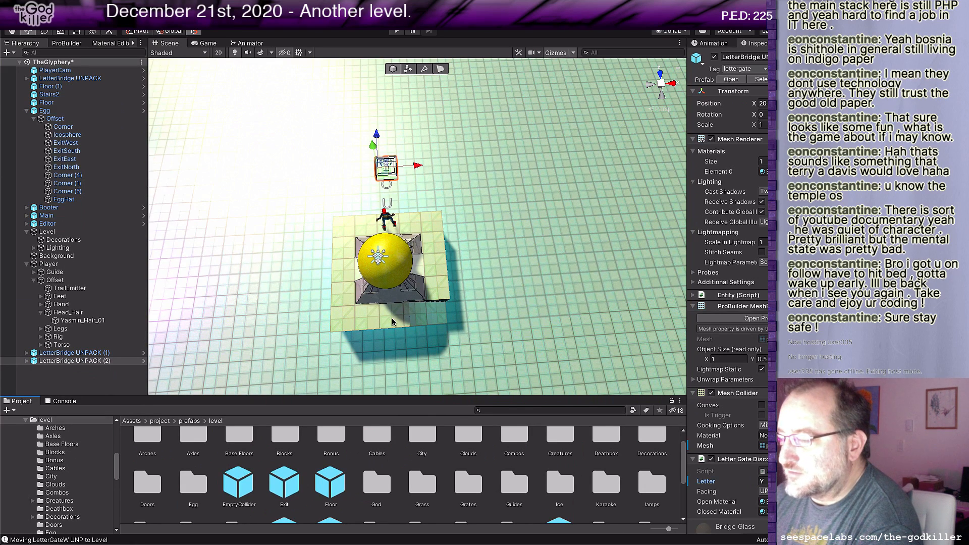
pyautogui.moveTo(399, 327); pyautogui.dragTo(427, 259, button='middle')
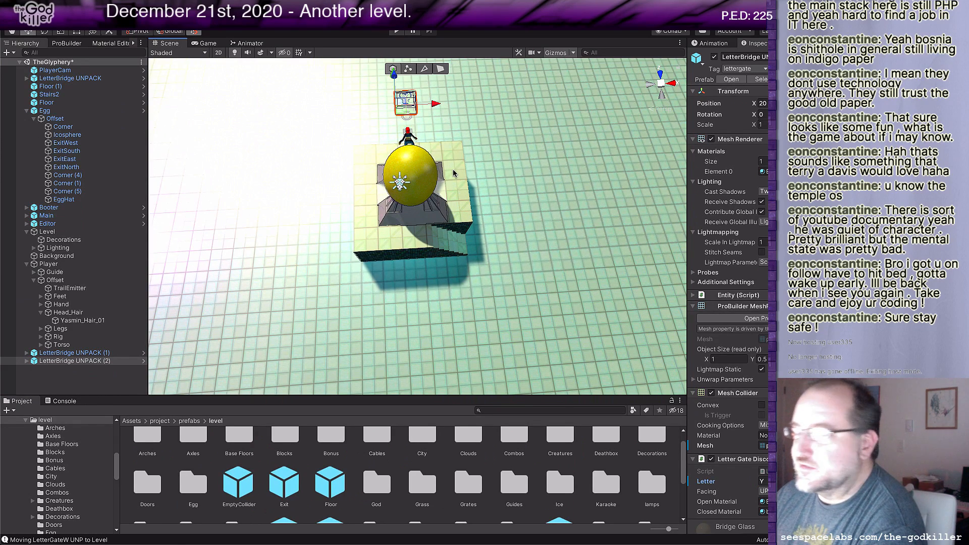
pyautogui.moveTo(459, 162); pyautogui.dragTo(477, 211, button='middle')
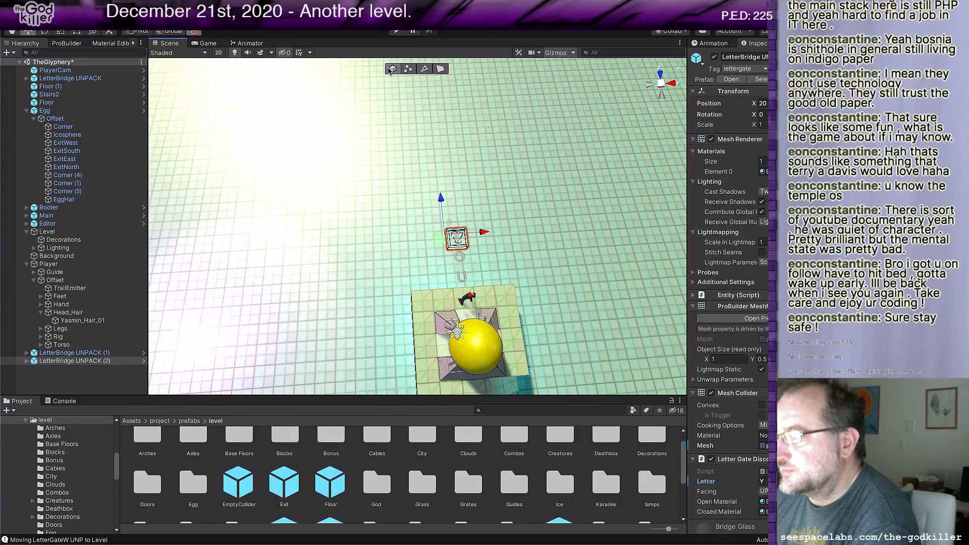
# Step: Rotate the egg platform's Floor block 180 degrees about Y and move it to the far side of the letter bridges
pyautogui.click(427, 322)
pyautogui.scroll(-2, 425, 322)
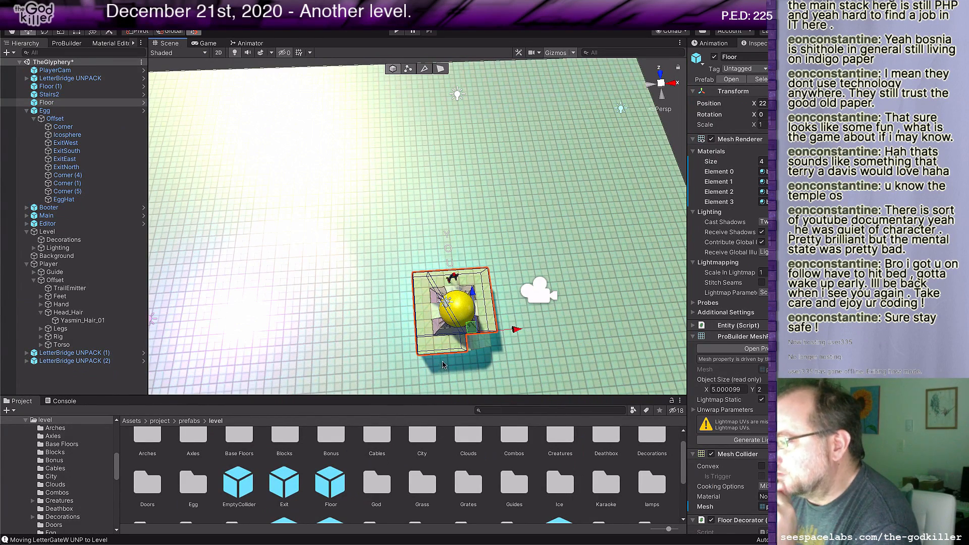
pyautogui.click(764, 114)
pyautogui.press('Tab')
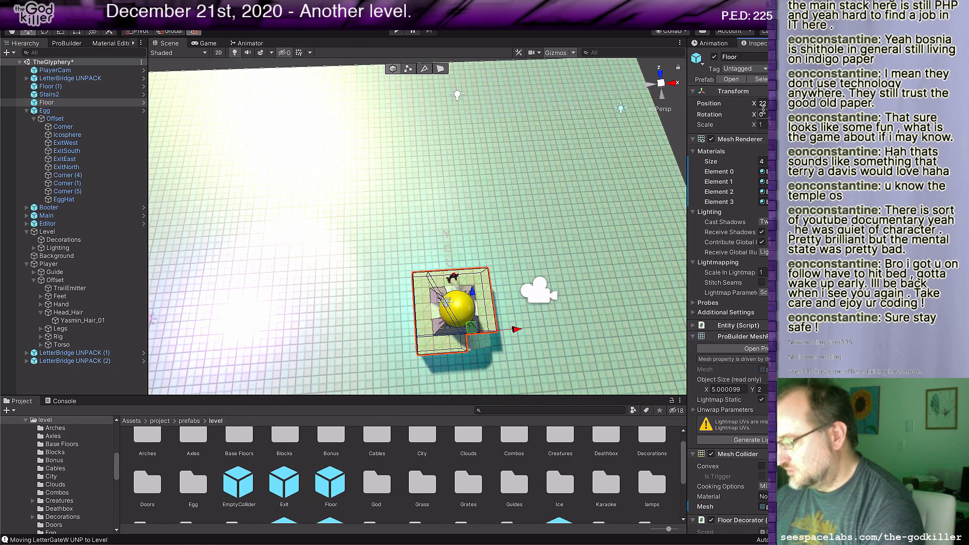
pyautogui.write('180')
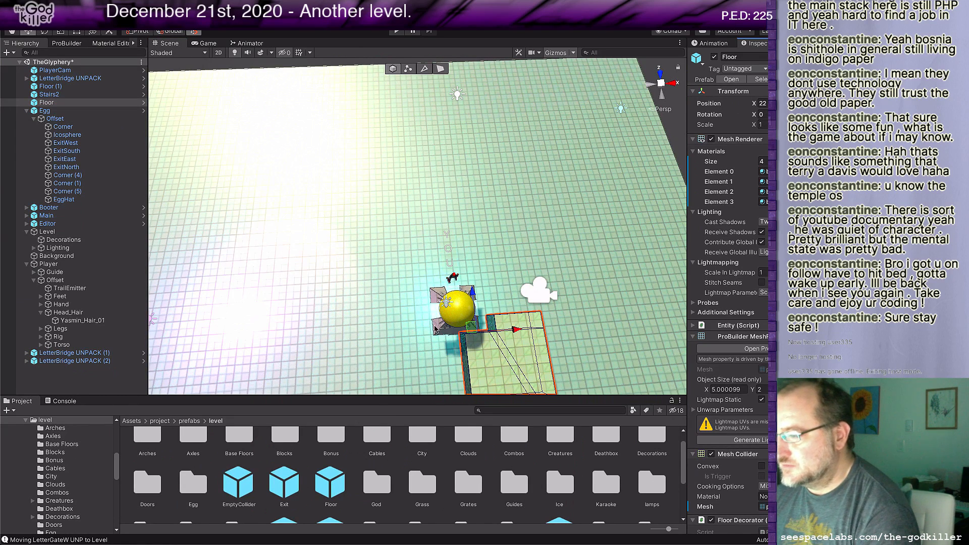
pyautogui.moveTo(472, 326); pyautogui.dragTo(372, 129)
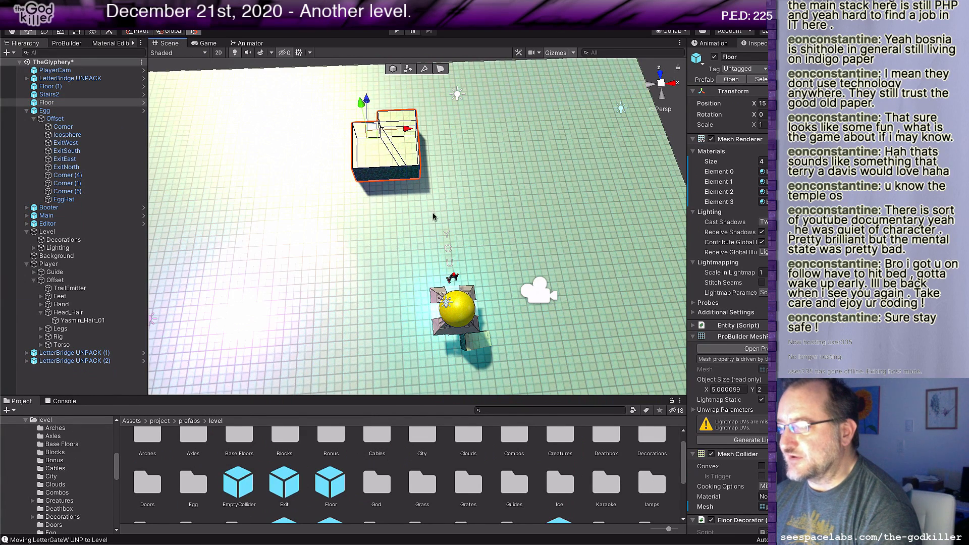
# Step: Move the Egg onto the relocated floor block, then disable its North exit and enable its South exit
pyautogui.click(448, 331)
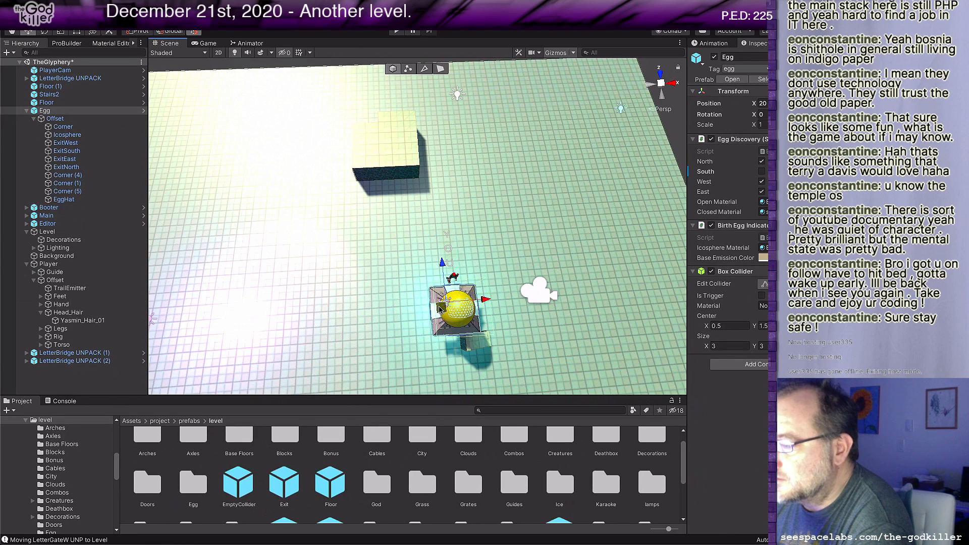
pyautogui.moveTo(448, 332); pyautogui.dragTo(371, 138)
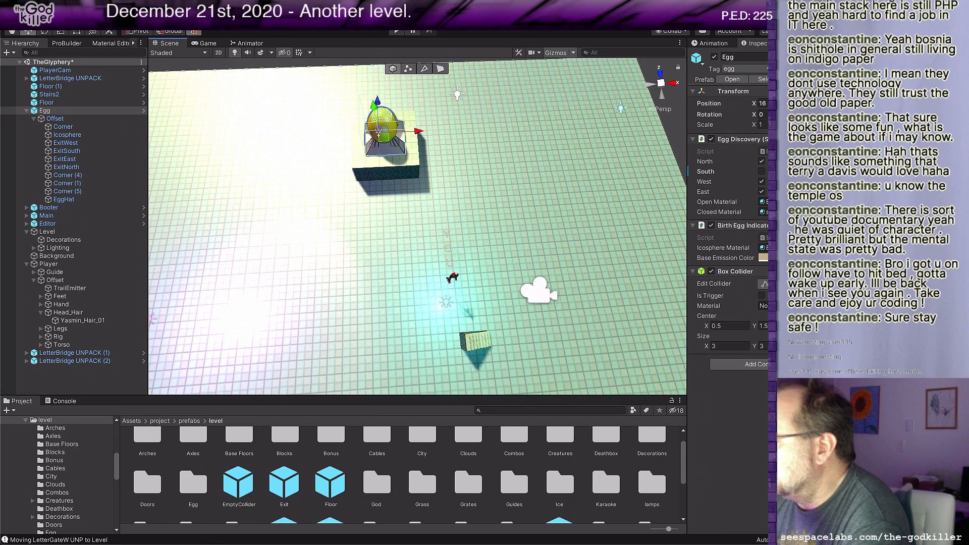
pyautogui.click(762, 161)
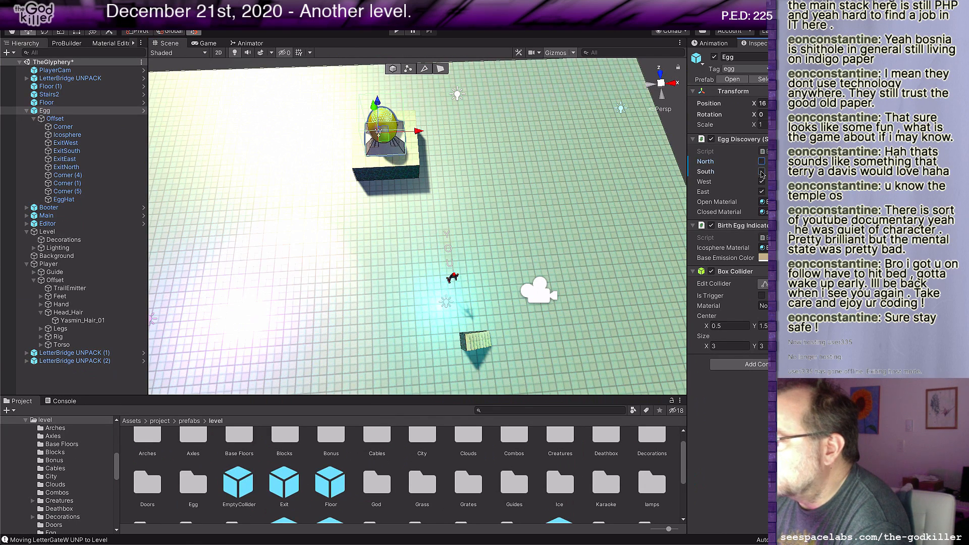
pyautogui.click(761, 173)
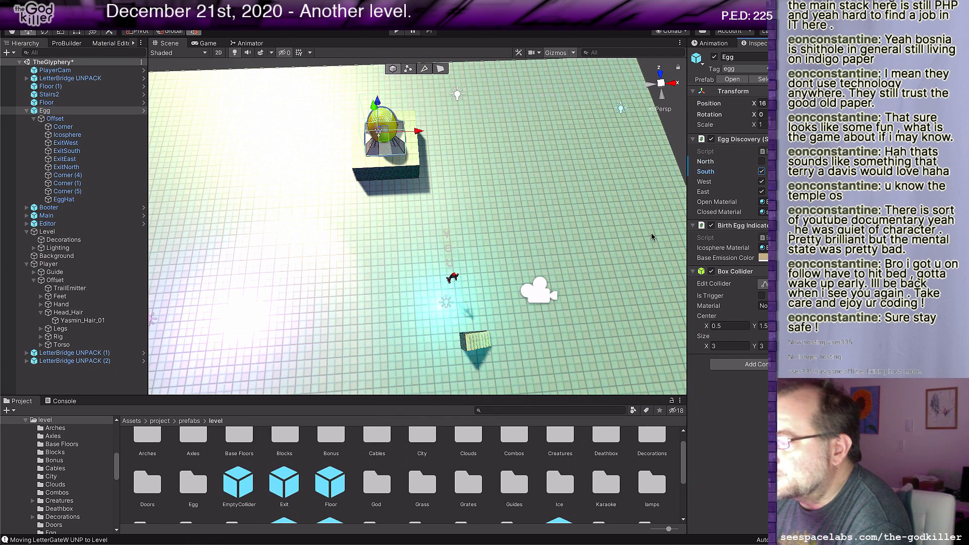
# Step: Move the whole Player object onto the relocated platform, in front of the egg's south side
pyautogui.click(453, 280)
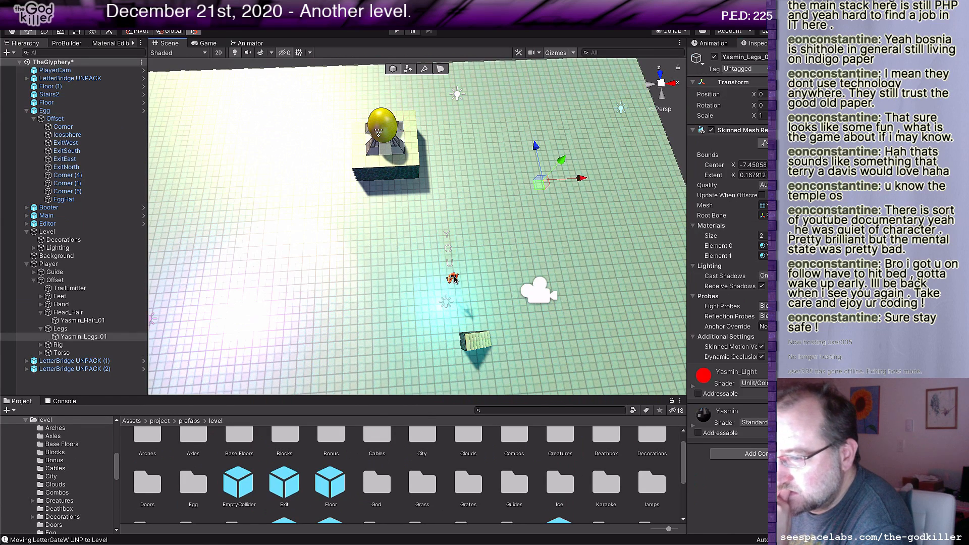
pyautogui.click(64, 264)
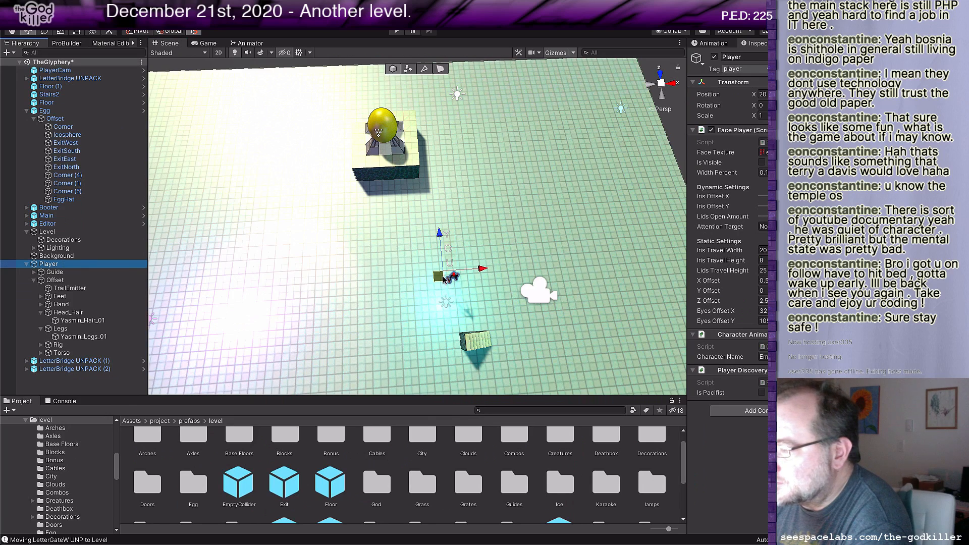
pyautogui.moveTo(439, 283); pyautogui.dragTo(381, 157)
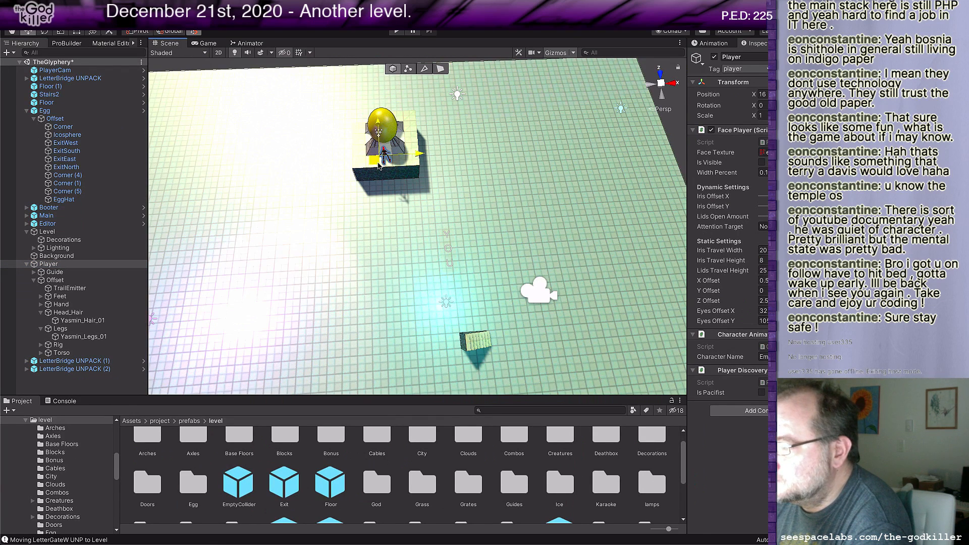
# Step: Select the Player's Offset object and check its transform values
pyautogui.click(55, 280)
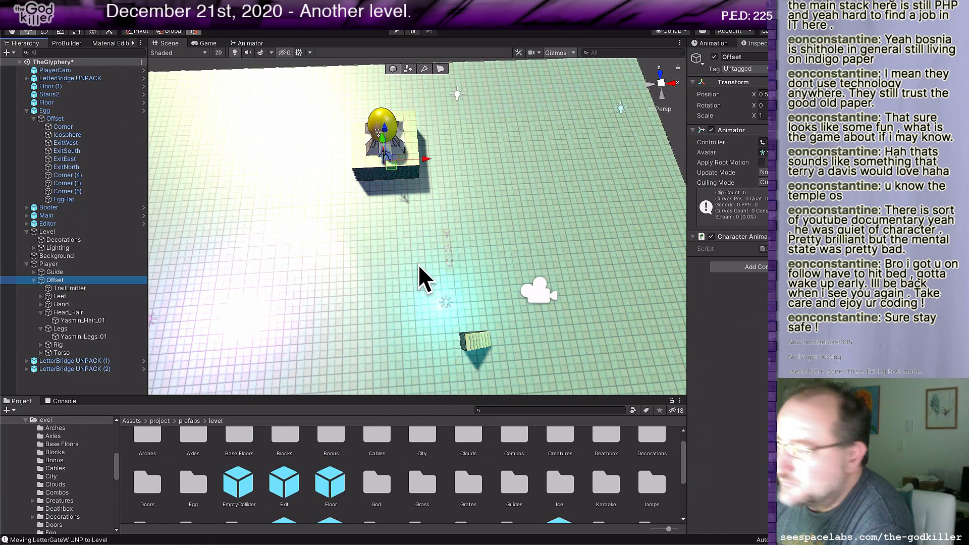
pyautogui.click(853, 94)
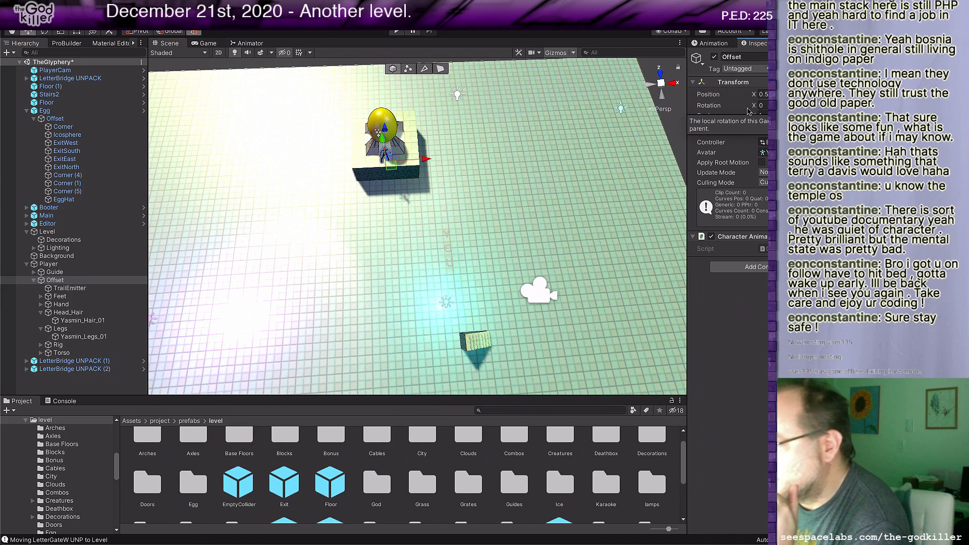
pyautogui.moveTo(503, 199); pyautogui.dragTo(508, 183, button='middle')
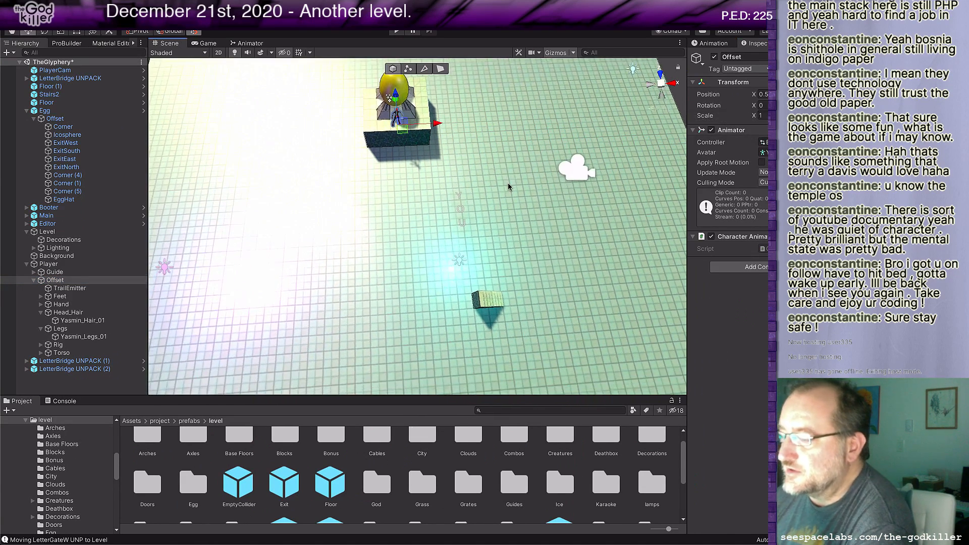
# Step: Rotate Stairs2 90 degrees about Y and move it onto the relocated egg platform beside the egg
pyautogui.click(480, 307)
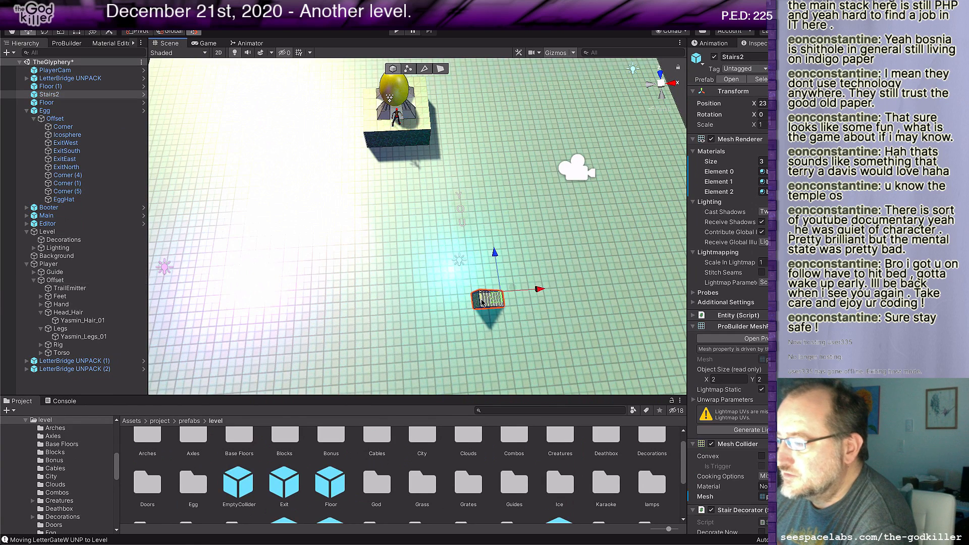
pyautogui.click(791, 115)
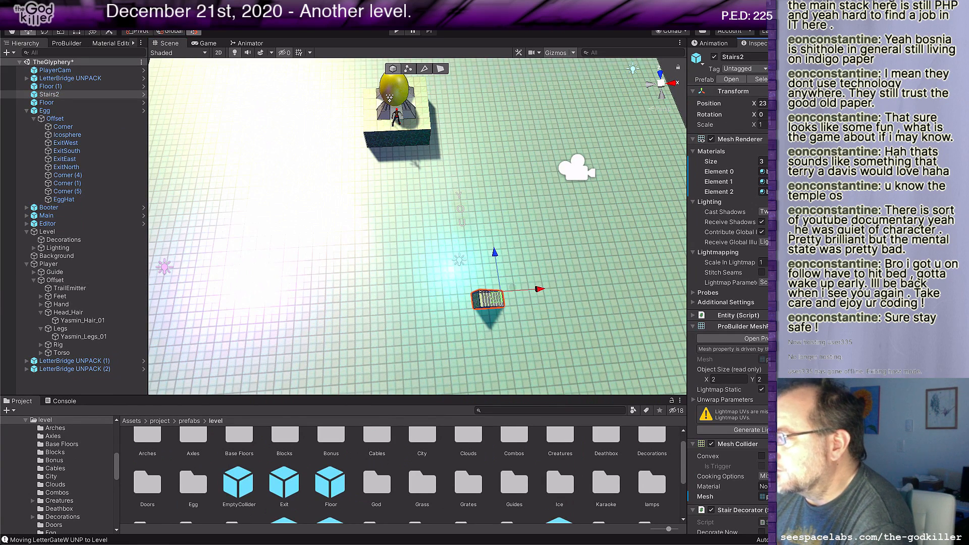
pyautogui.write('90')
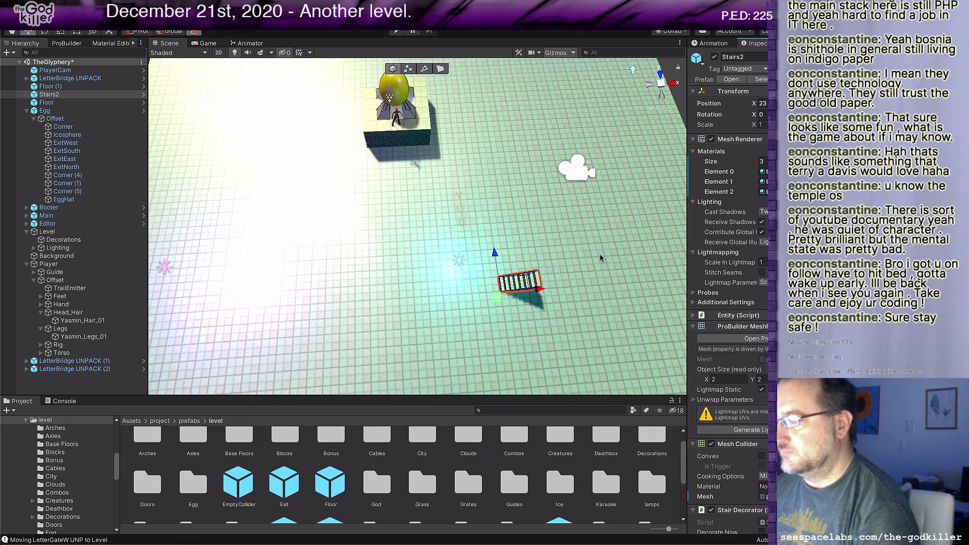
pyautogui.moveTo(501, 300); pyautogui.dragTo(307, 143)
pyautogui.moveTo(333, 115); pyautogui.dragTo(390, 223, button='middle')
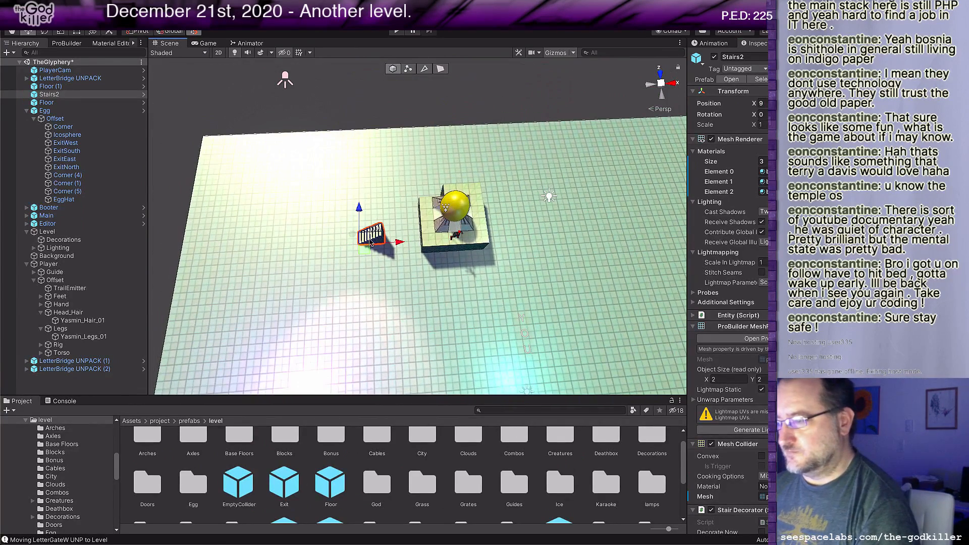
pyautogui.moveTo(366, 246); pyautogui.dragTo(425, 213)
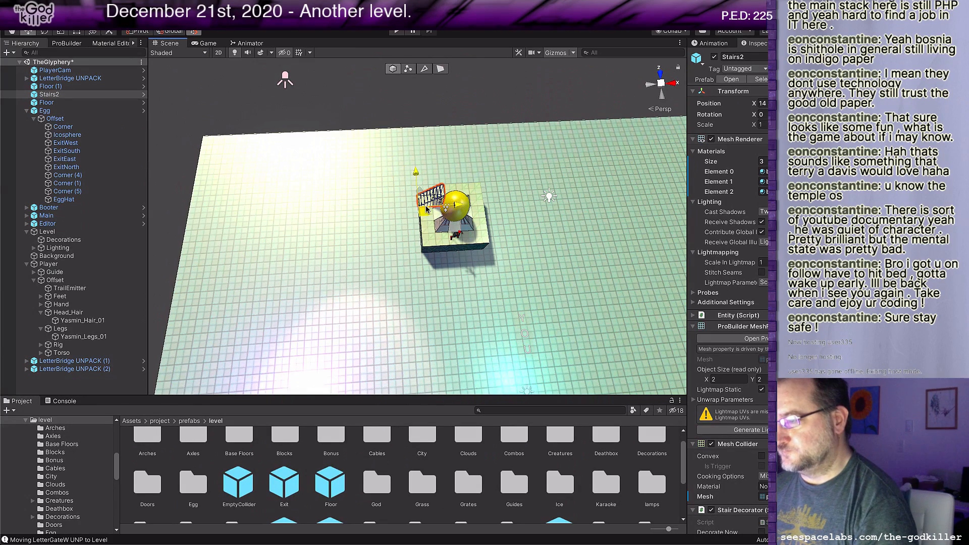
# Step: Select the three YOU letter bridges together and move them against the egg platform's south edge, in front of the player
pyautogui.moveTo(510, 309); pyautogui.dragTo(460, 194, button='middle')
pyautogui.scroll(1, 480, 258)
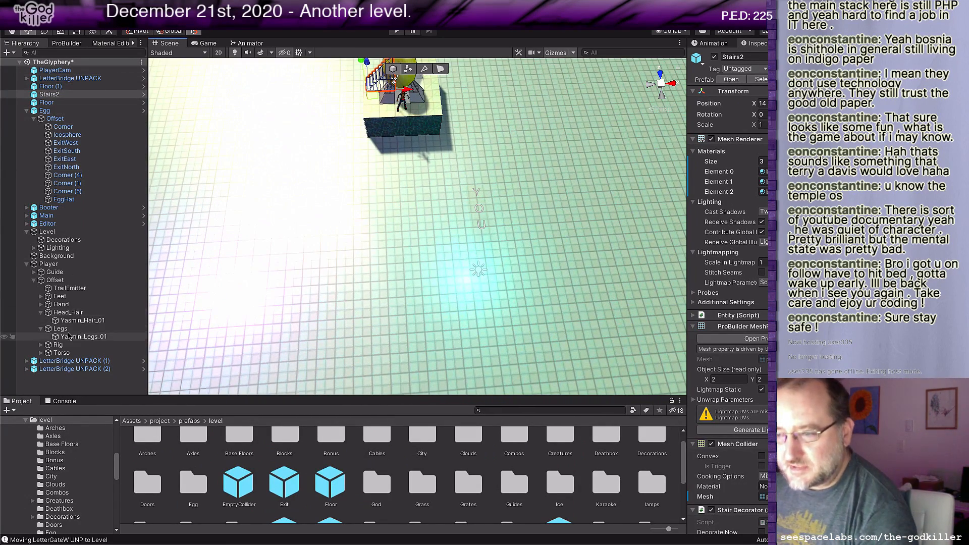
pyautogui.click(74, 361)
pyautogui.keyDown('ctrl'); pyautogui.click(74, 369); pyautogui.keyUp('ctrl')
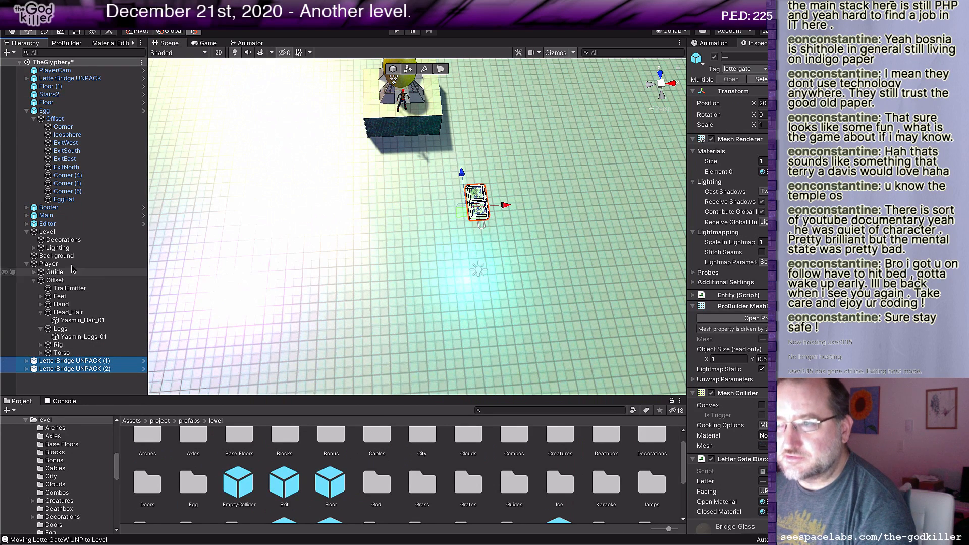
pyautogui.keyDown('ctrl'); pyautogui.click(70, 78); pyautogui.keyUp('ctrl')
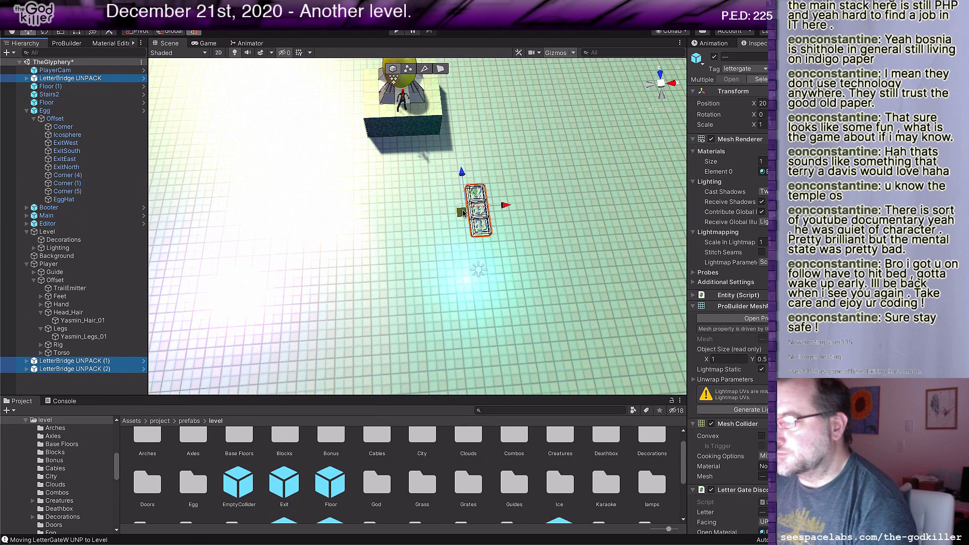
pyautogui.moveTo(465, 213); pyautogui.dragTo(397, 143)
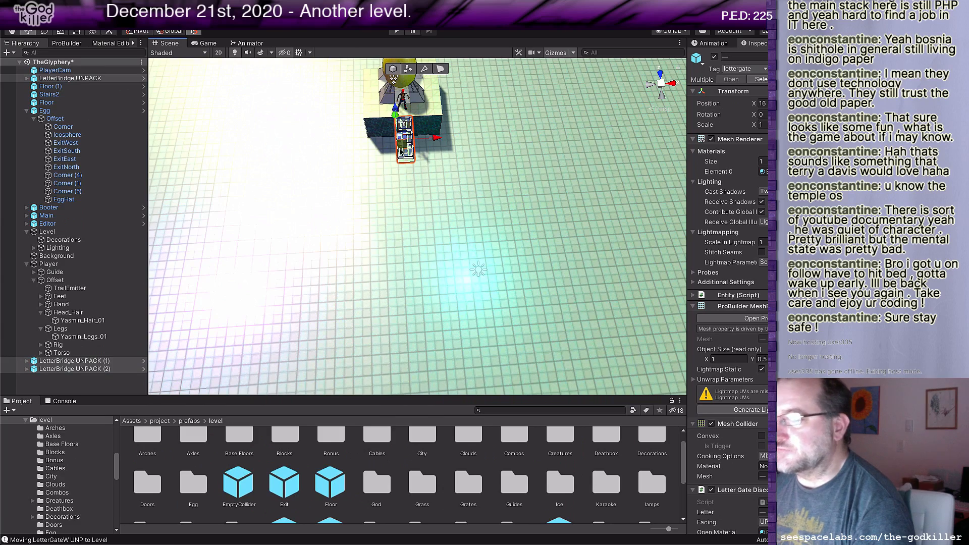
# Step: Add a Floor block from the level prefabs at the far end of the YOU letter bridges and lower it
pyautogui.scroll(-1, 420, 192)
pyautogui.moveTo(434, 164); pyautogui.dragTo(445, 189, button='middle')
pyautogui.scroll(5, 448, 200)
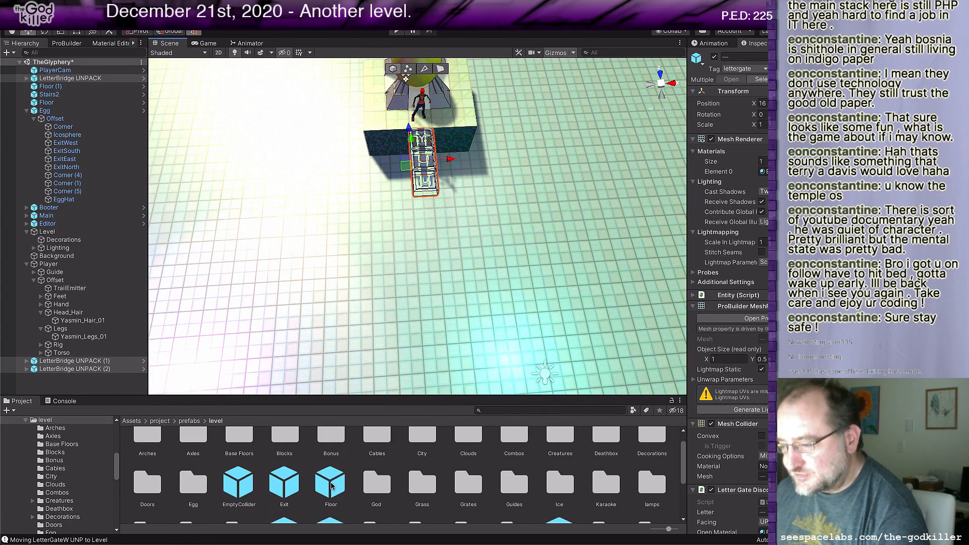
pyautogui.moveTo(330, 484); pyautogui.dragTo(425, 214)
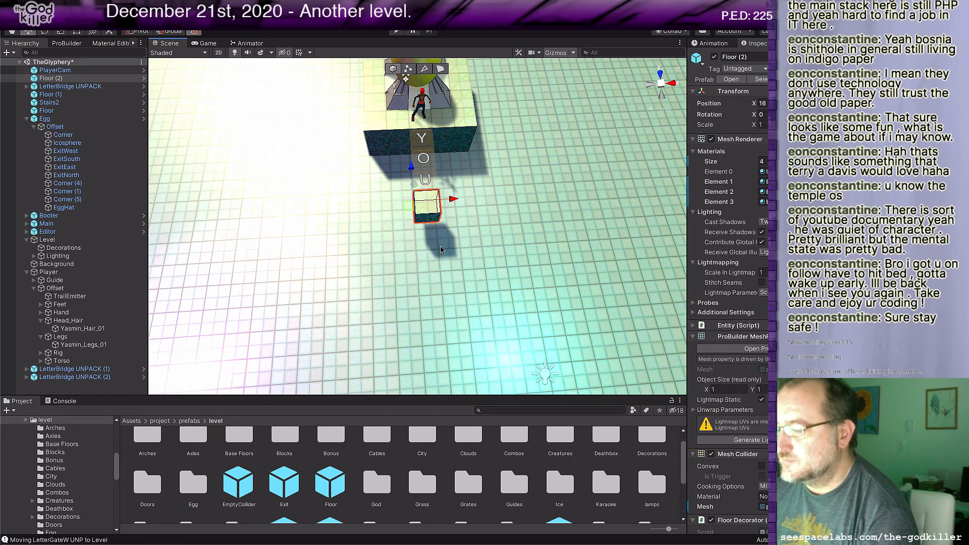
pyautogui.moveTo(435, 247); pyautogui.dragTo(466, 250, button='middle')
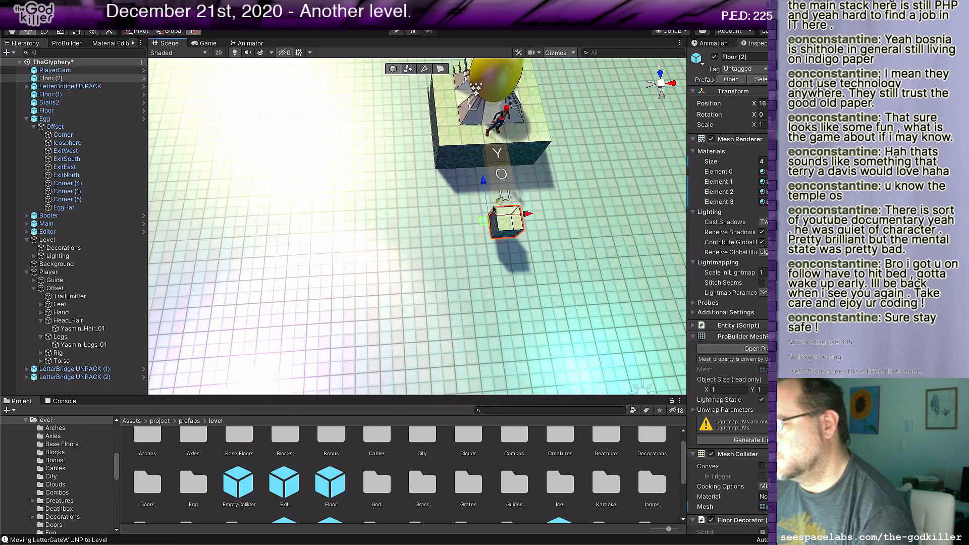
pyautogui.moveTo(494, 210); pyautogui.dragTo(462, 293, button='middle')
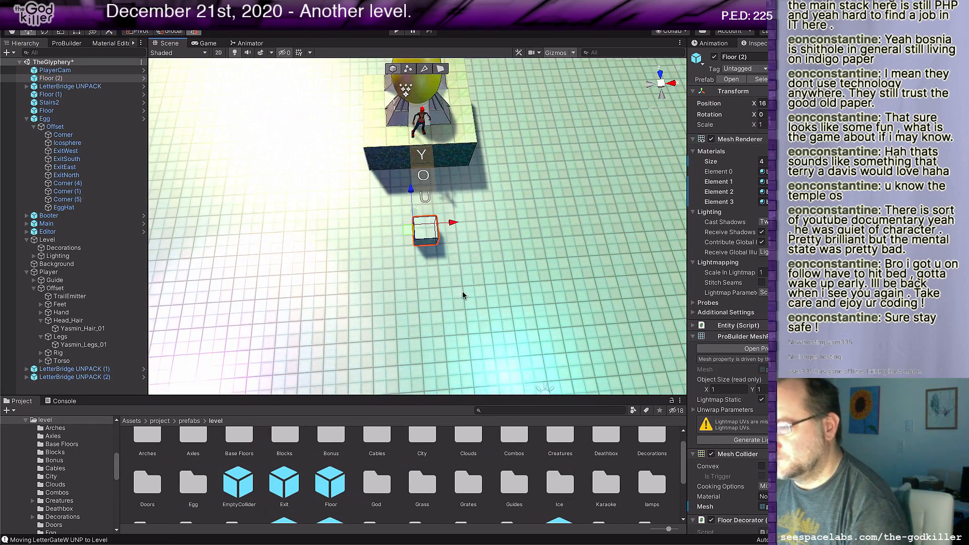
# Step: Raise the top face of the new Floor block to make it 2 units tall
pyautogui.scroll(3, 458, 293)
pyautogui.press('g')
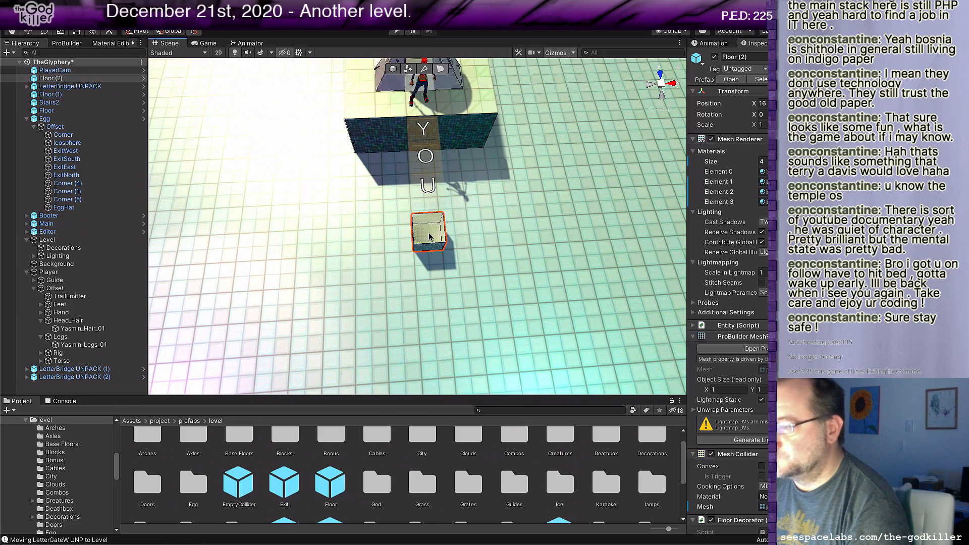
pyautogui.click(429, 234)
pyautogui.moveTo(432, 217); pyautogui.dragTo(436, 209)
pyautogui.scroll(-3, 449, 283)
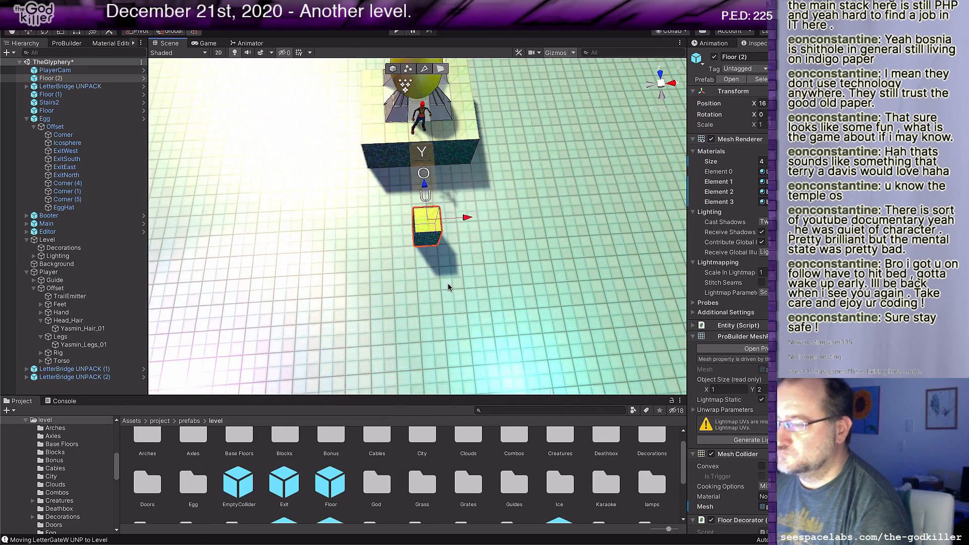
# Step: Add a LetterBridge prefab from the Blocks folder and place it flush against the new Floor block's east side
pyautogui.moveTo(448, 282); pyautogui.dragTo(407, 281, button='middle')
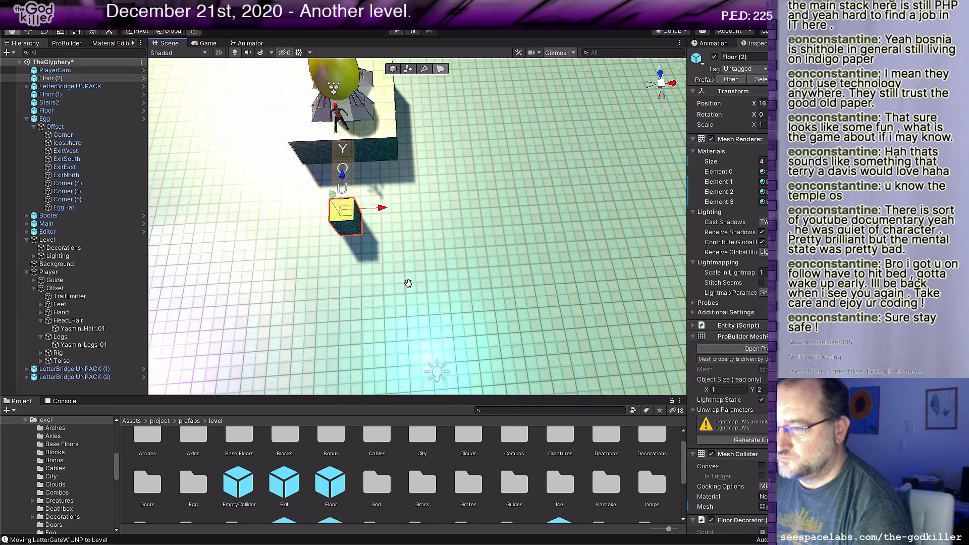
pyautogui.scroll(1, 312, 441)
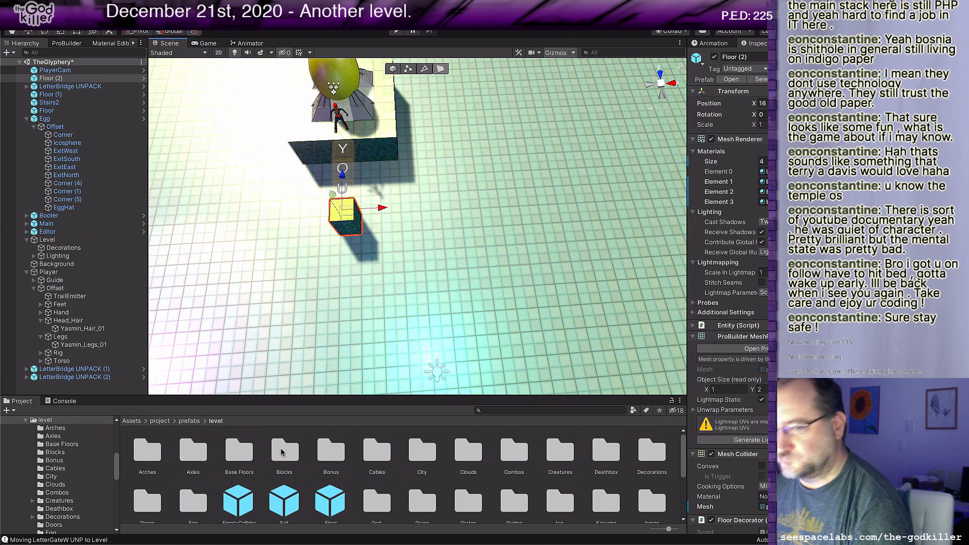
pyautogui.doubleClick(281, 452)
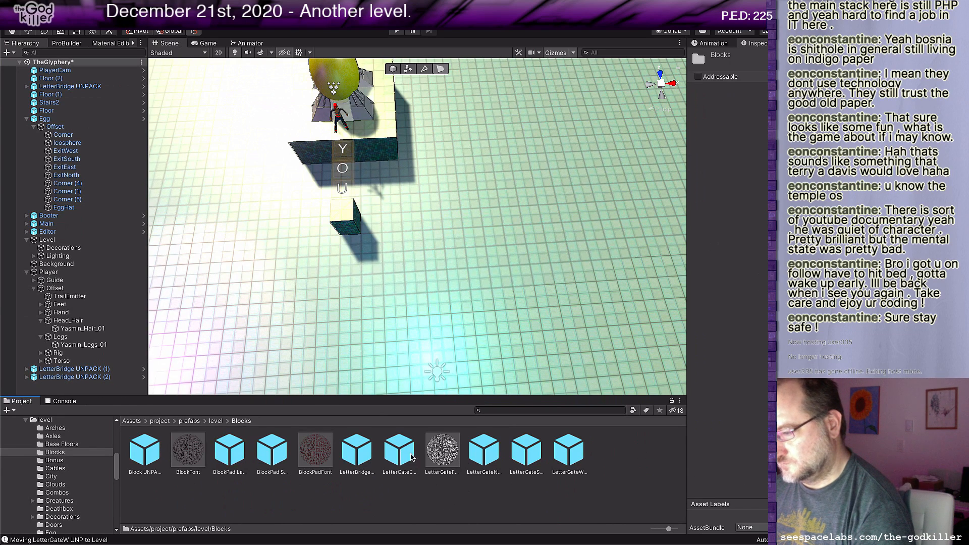
pyautogui.moveTo(357, 450); pyautogui.dragTo(355, 205)
pyautogui.moveTo(381, 259); pyautogui.dragTo(400, 269, button='middle')
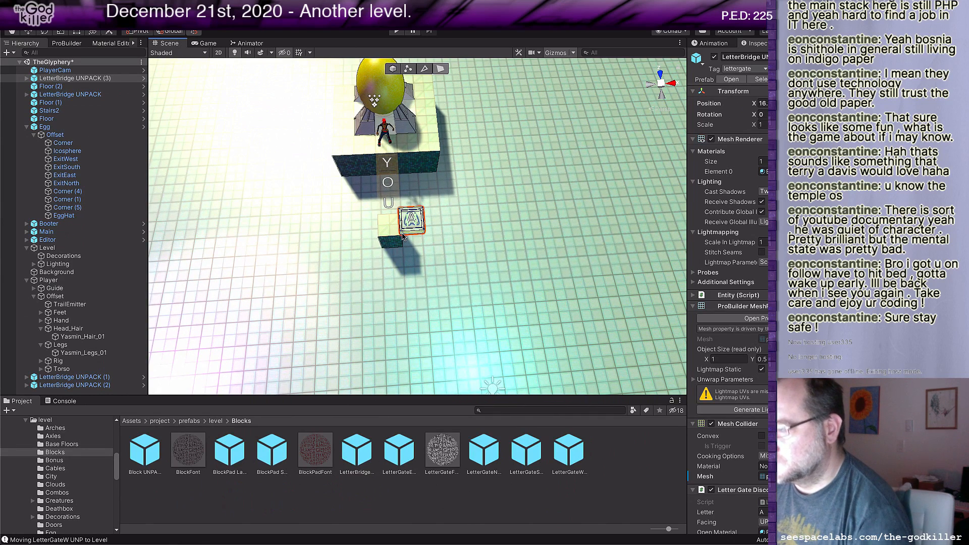
pyautogui.press('w')
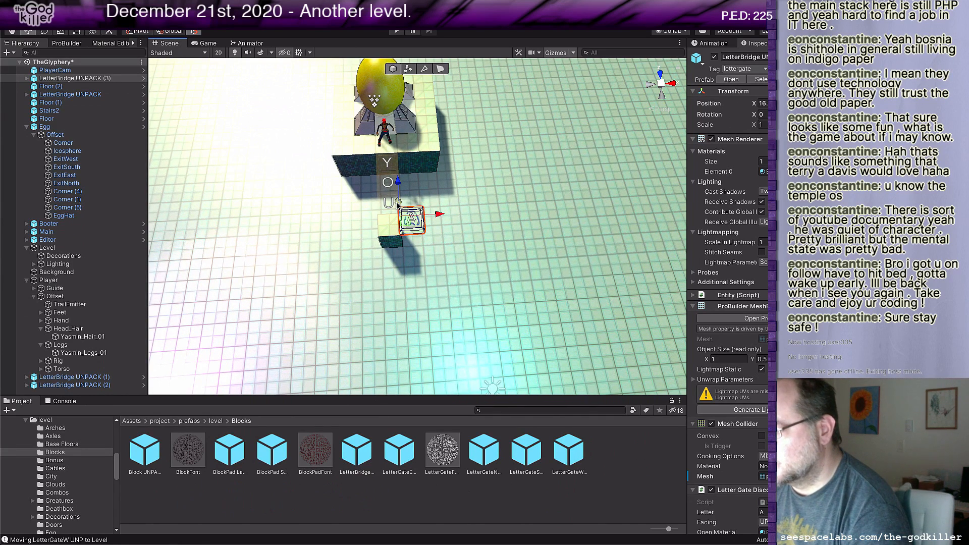
pyautogui.moveTo(404, 207); pyautogui.dragTo(404, 209)
pyautogui.scroll(3, 457, 252)
pyautogui.moveTo(453, 276)
pyautogui.mouseDown(button='middle')
pyautogui.moveTo(473, 275)
pyautogui.moveTo(465, 276)
pyautogui.mouseUp(button='middle')
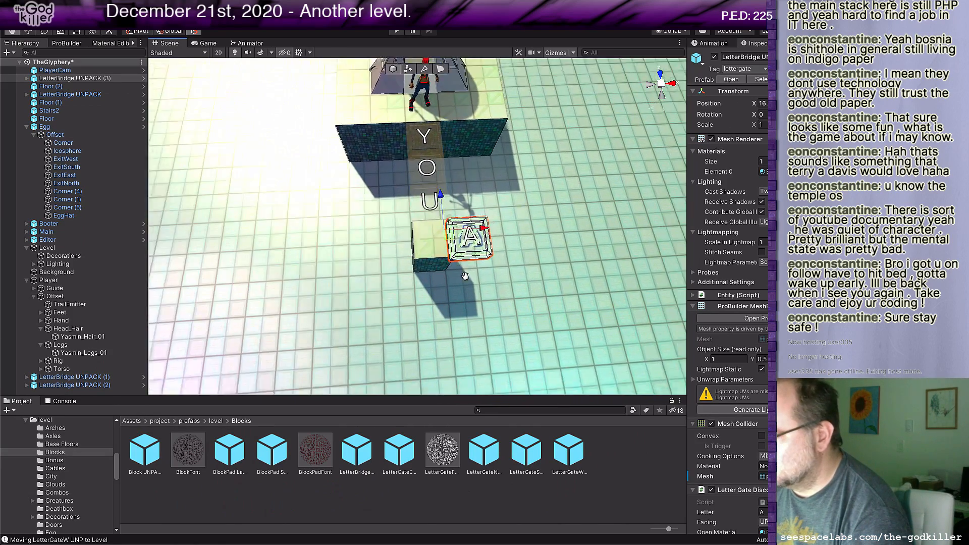
pyautogui.scroll(4, 466, 276)
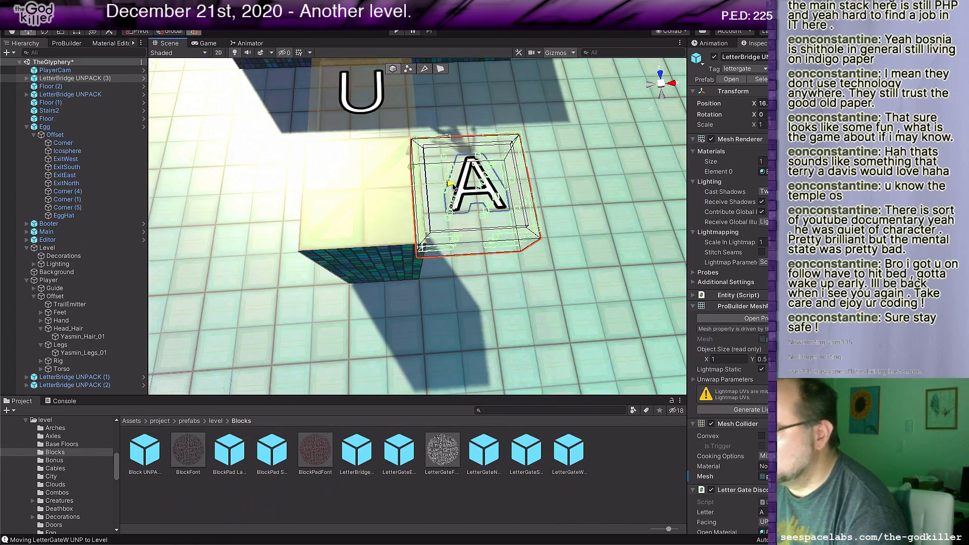
pyautogui.moveTo(454, 187); pyautogui.dragTo(477, 191)
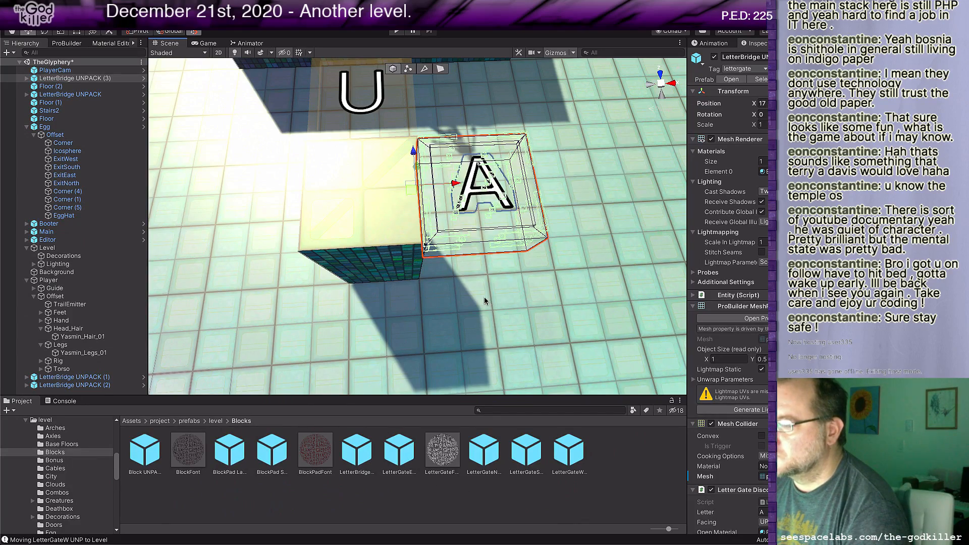
# Step: Set the letter of the new letter bridge beside the Floor block to C
pyautogui.moveTo(484, 301); pyautogui.dragTo(484, 288, button='middle')
pyautogui.moveTo(485, 288); pyautogui.dragTo(550, 151, button='right')
pyautogui.scroll(-3, 525, 214)
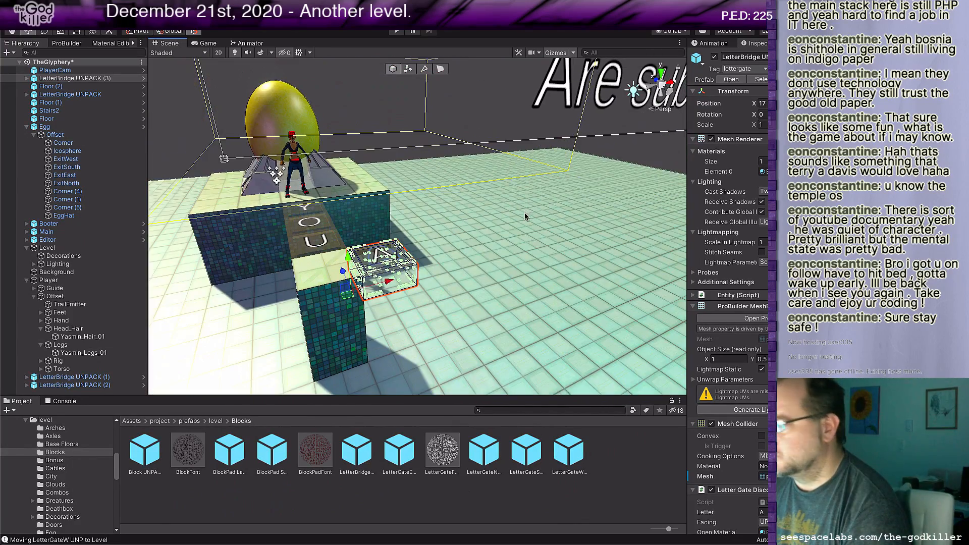
pyautogui.moveTo(526, 214); pyautogui.dragTo(504, 262, button='right')
pyautogui.scroll(-4, 495, 259)
pyautogui.scroll(-3, 494, 263)
pyautogui.moveTo(520, 222); pyautogui.dragTo(507, 296, button='middle')
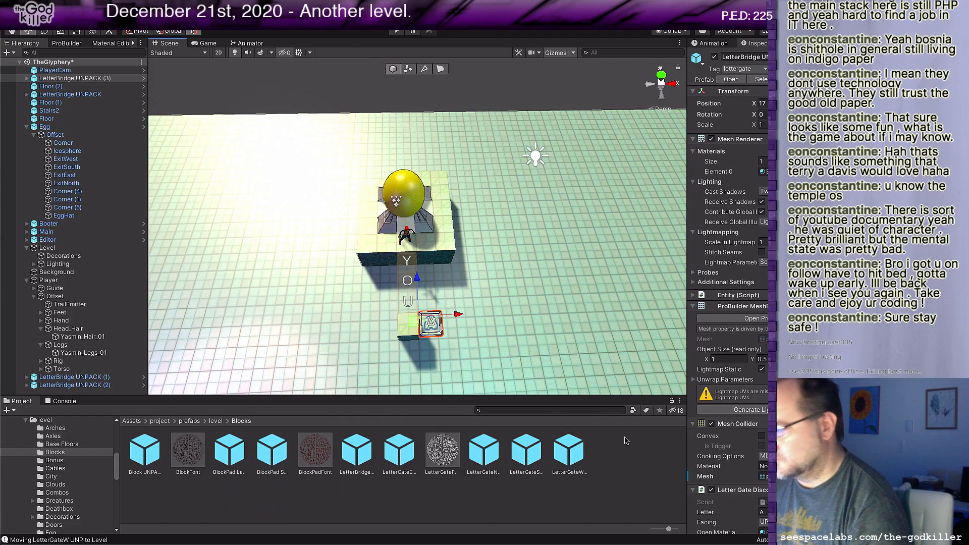
pyautogui.click(764, 513)
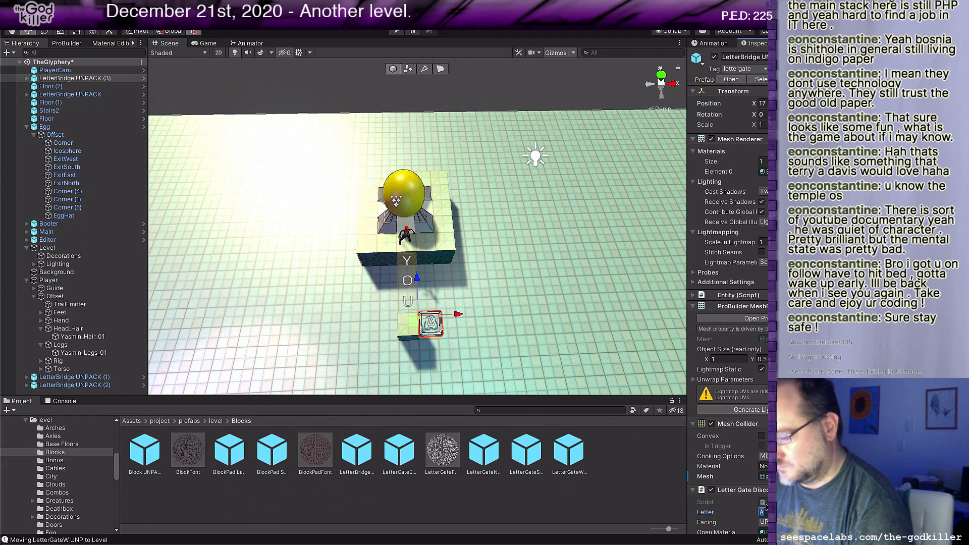
pyautogui.write('C')
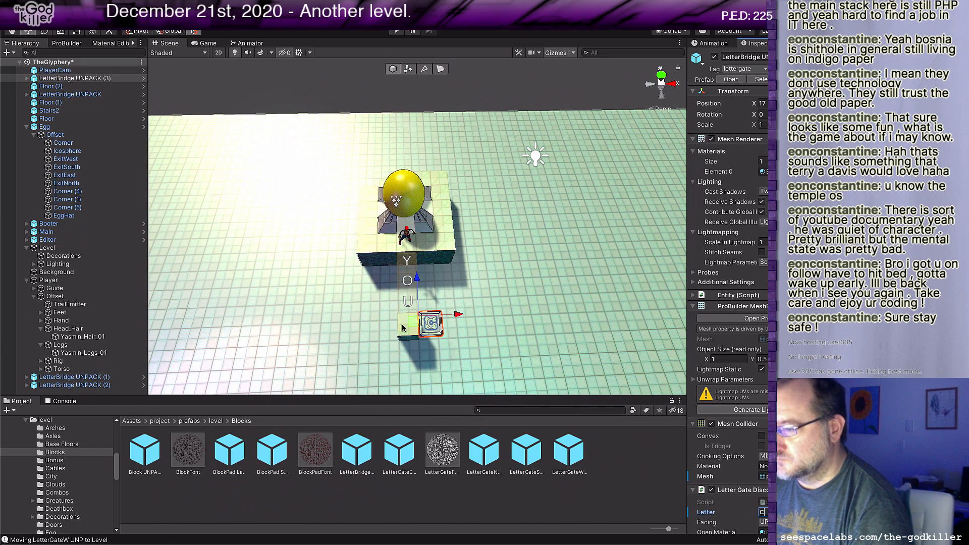
# Step: Duplicate the C letter bridge one tile to the east and set the copy's letter to A
pyautogui.moveTo(458, 314); pyautogui.dragTo(477, 315)
pyautogui.click(765, 481)
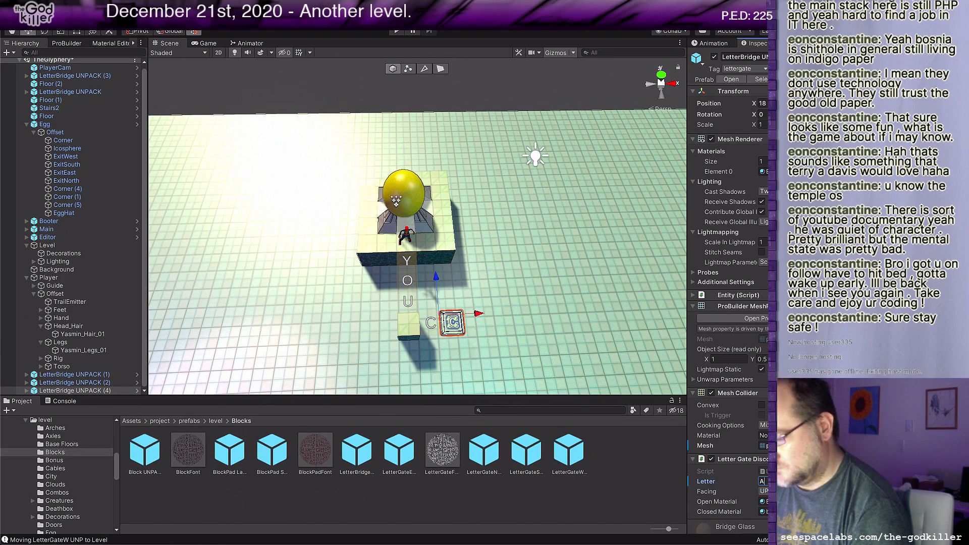
pyautogui.write('A')
pyautogui.press('Return')
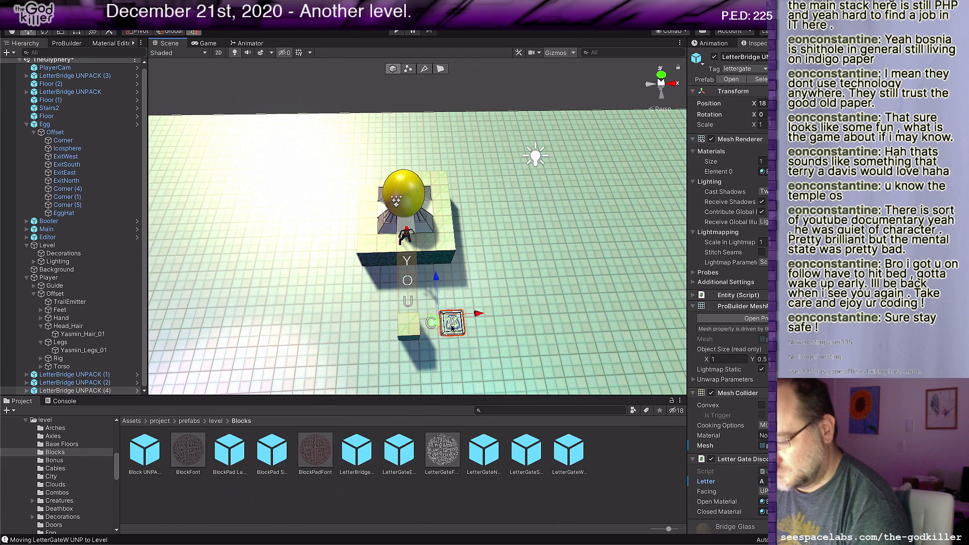
# Step: Duplicate the A letter bridge one tile to the east and set the copy's letter to N
pyautogui.hotkey('ctrl', 'd')
pyautogui.moveTo(477, 314); pyautogui.dragTo(499, 313)
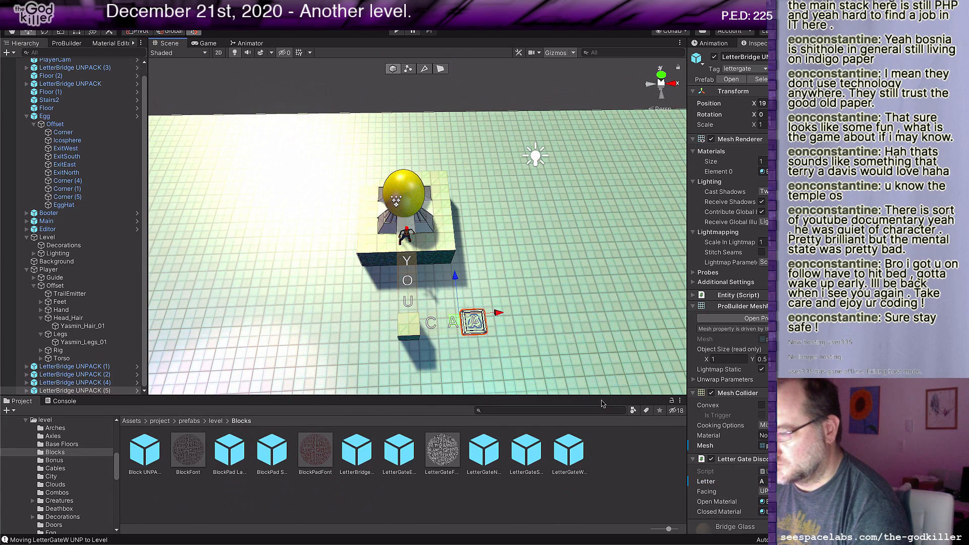
pyautogui.click(763, 481)
pyautogui.write('N')
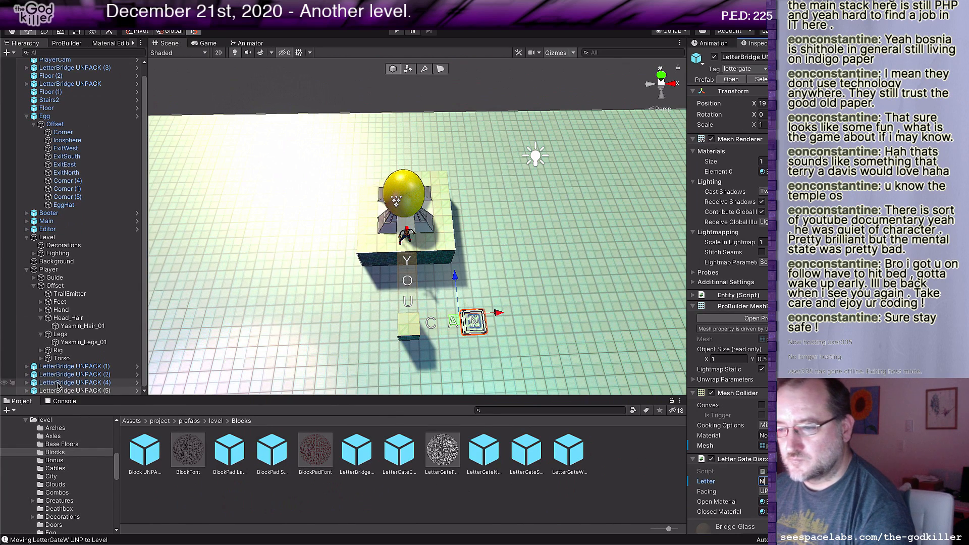
# Step: Duplicate the C, A and N letter bridges together and place the copies west of the Floor block, leaving a one-tile gap
pyautogui.keyDown('shift'); pyautogui.click(74, 375); pyautogui.keyUp('shift')
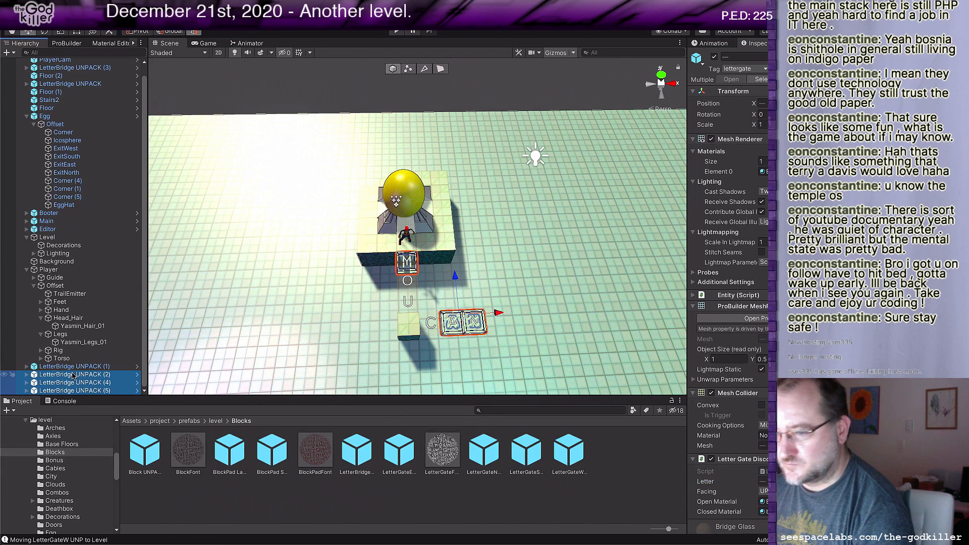
pyautogui.keyDown('ctrl'); pyautogui.click(76, 375); pyautogui.keyUp('ctrl')
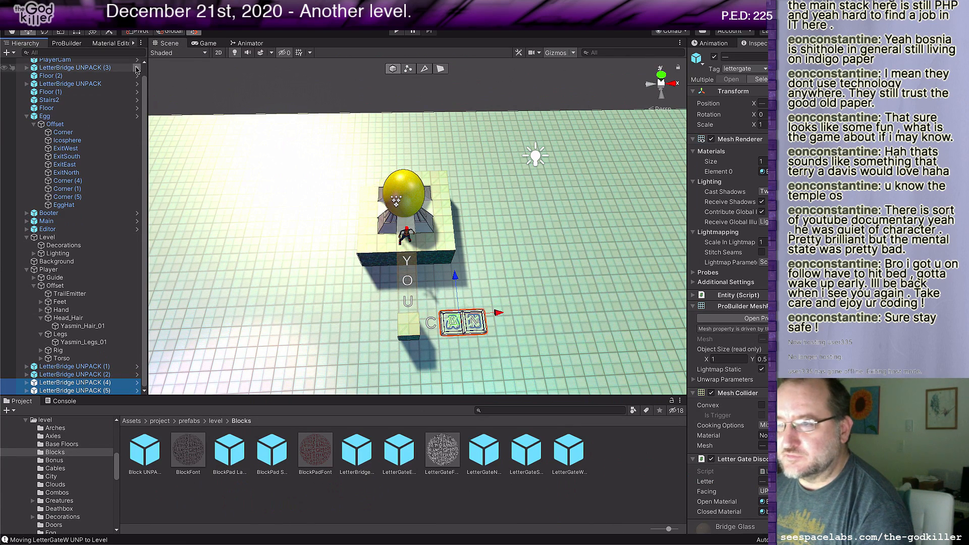
pyautogui.scroll(1, 75, 360)
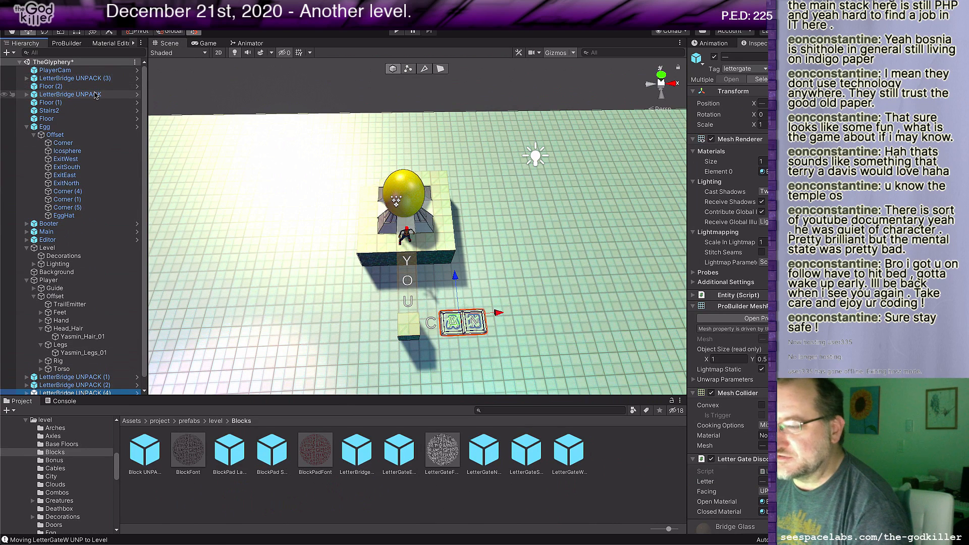
pyautogui.keyDown('ctrl'); pyautogui.click(71, 78); pyautogui.keyUp('ctrl')
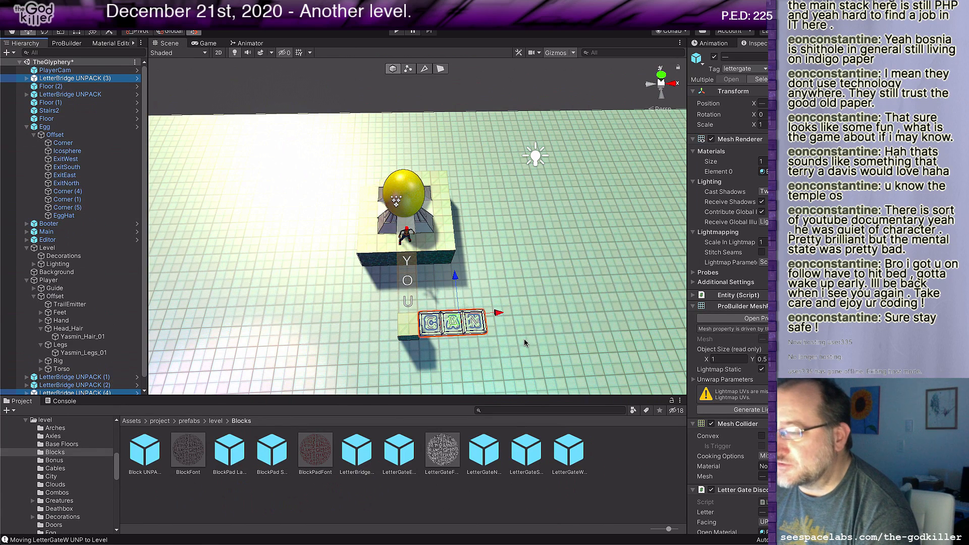
pyautogui.hotkey('ctrl', 'd')
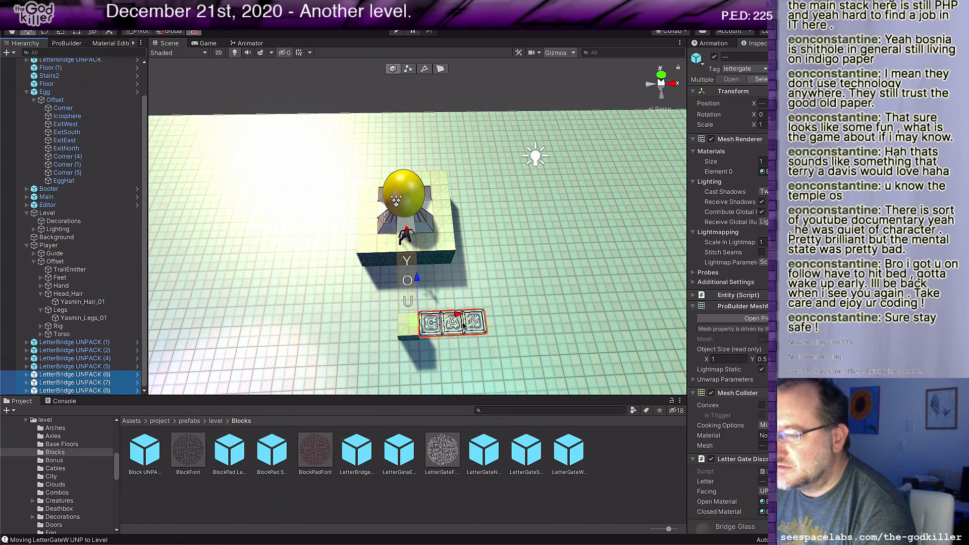
pyautogui.moveTo(452, 312); pyautogui.dragTo(341, 319)
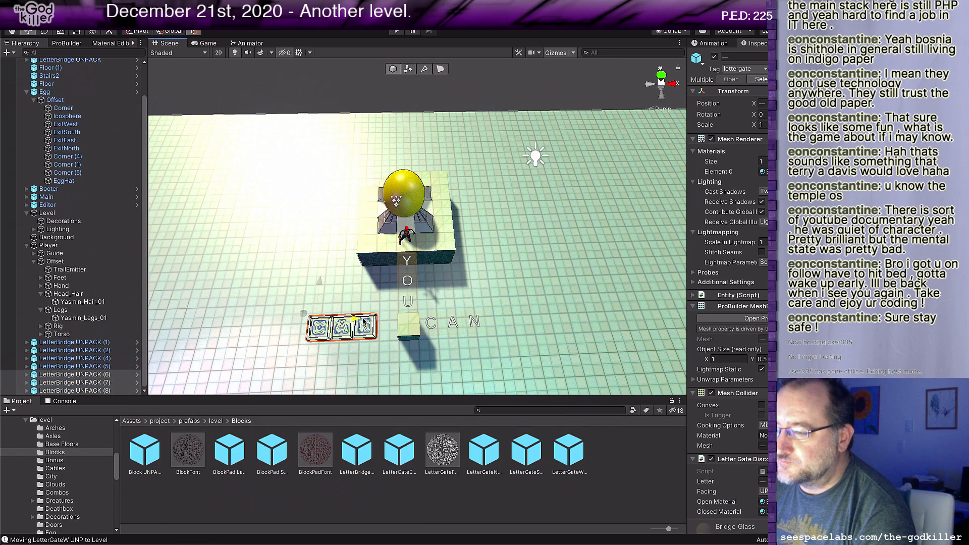
pyautogui.scroll(8, 393, 362)
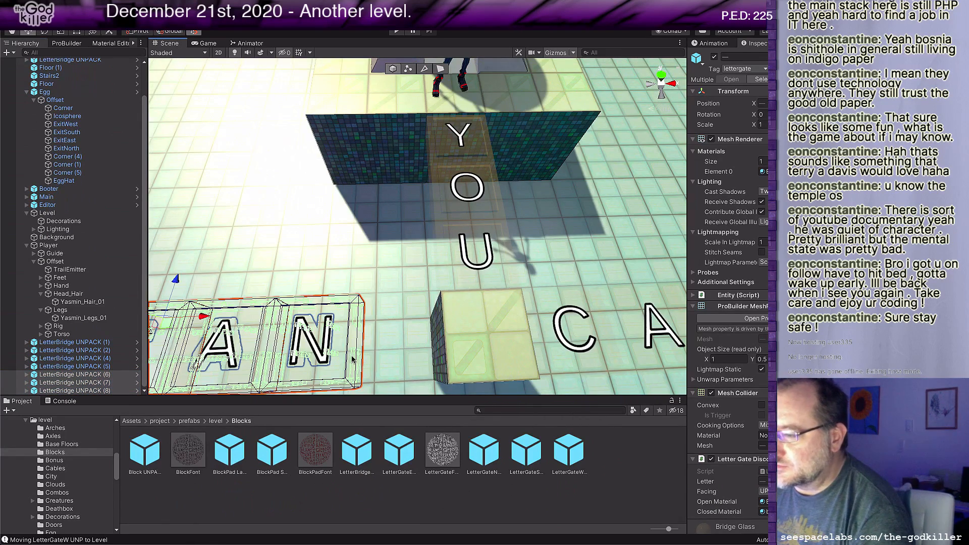
# Step: Duplicate the western N letter bridge one tile to the east, against the Floor block, and set the copy's letter to T
pyautogui.click(345, 358)
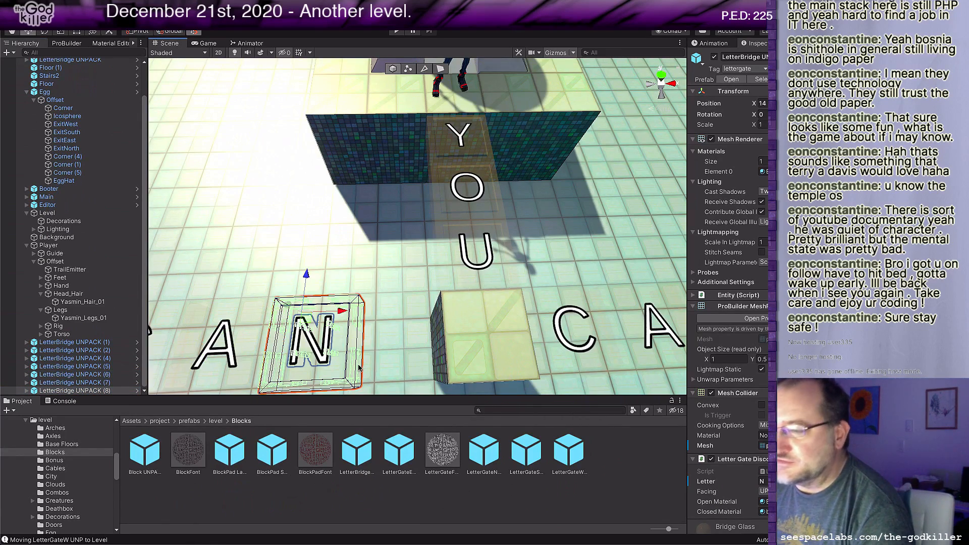
pyautogui.scroll(-6, 359, 369)
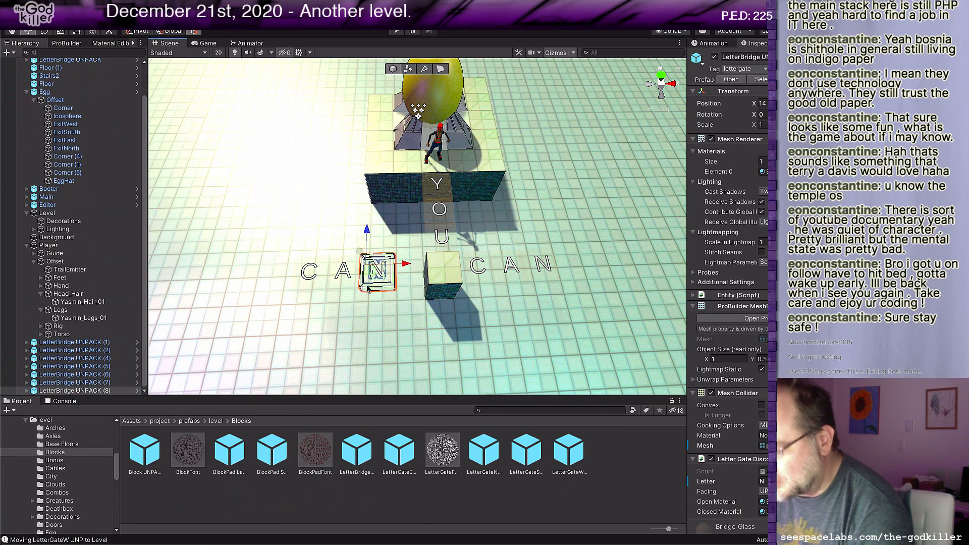
pyautogui.hotkey('ctrl', 'd')
pyautogui.moveTo(368, 288); pyautogui.dragTo(402, 287)
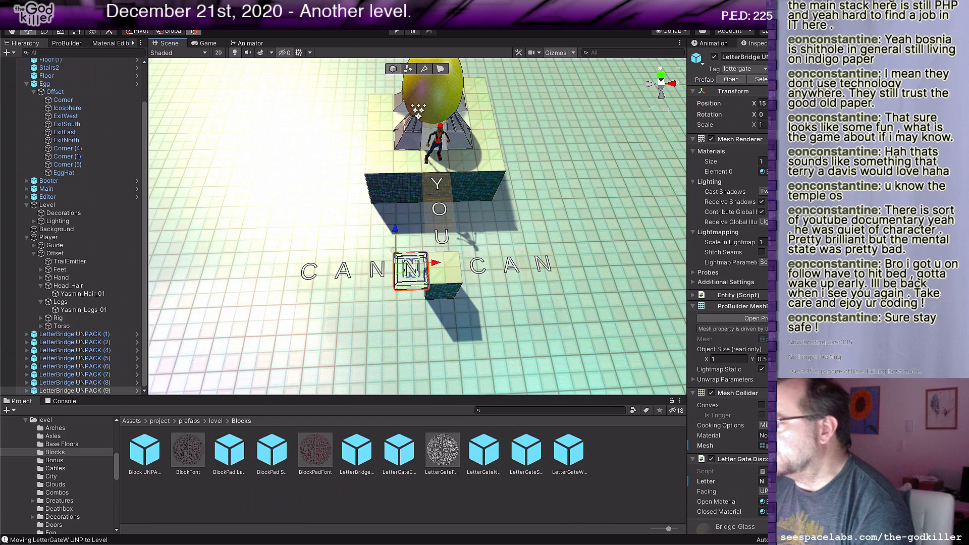
pyautogui.click(764, 479)
pyautogui.write('T')
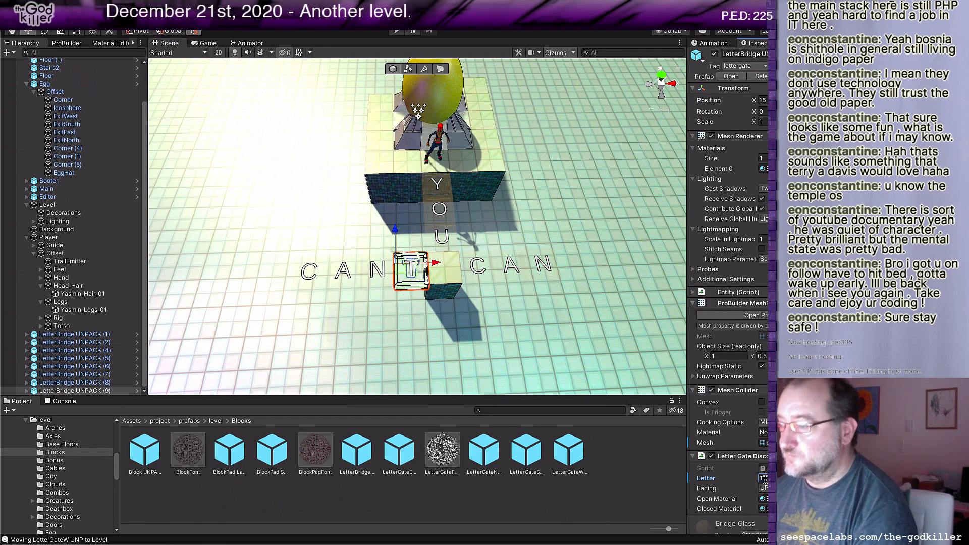
# Step: Duplicate the Floor block twice, placing one copy at the west end of CANT and the other at the east end of CAN
pyautogui.scroll(-5, 658, 372)
pyautogui.scroll(5, 563, 244)
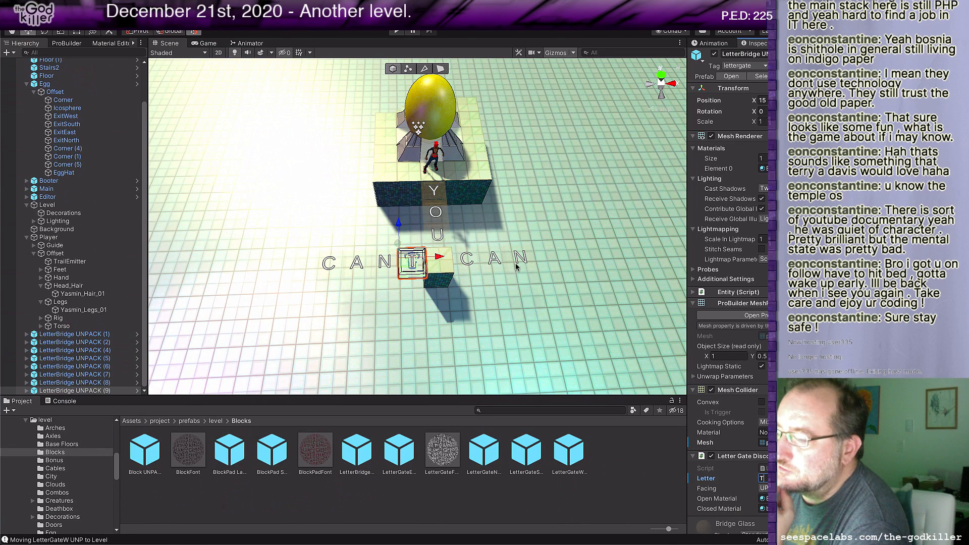
pyautogui.scroll(-1, 435, 313)
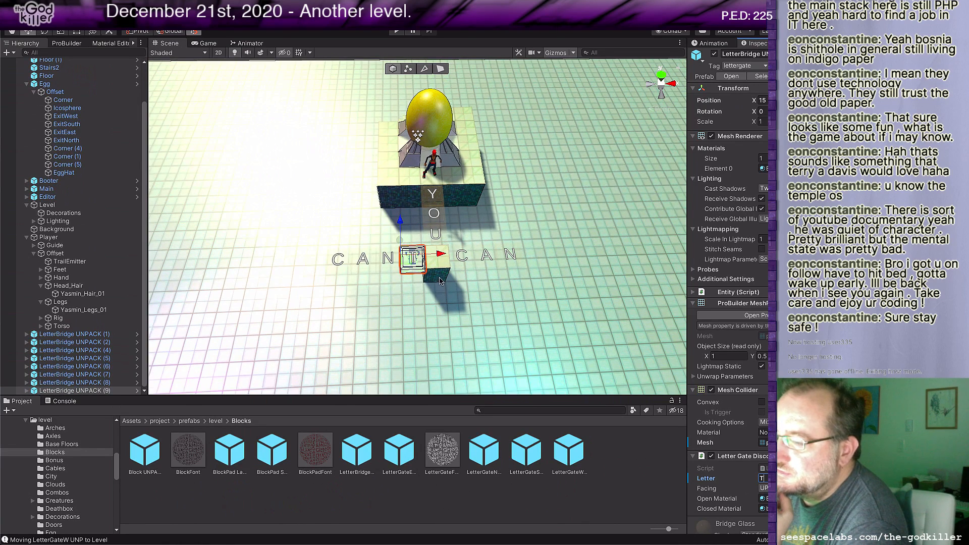
pyautogui.click(439, 279)
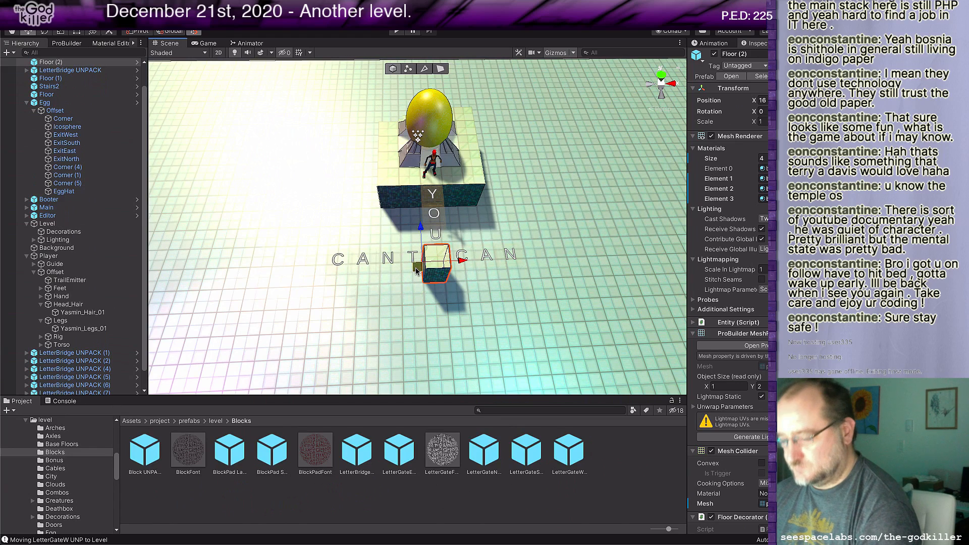
pyautogui.hotkey('ctrl', 'd')
pyautogui.moveTo(420, 268); pyautogui.dragTo(527, 266)
pyautogui.hotkey('ctrl', 'd')
pyautogui.scroll(-4, 468, 314)
pyautogui.moveTo(448, 326)
pyautogui.mouseDown(button='middle')
pyautogui.moveTo(441, 333)
pyautogui.moveTo(459, 327)
pyautogui.mouseUp(button='middle')
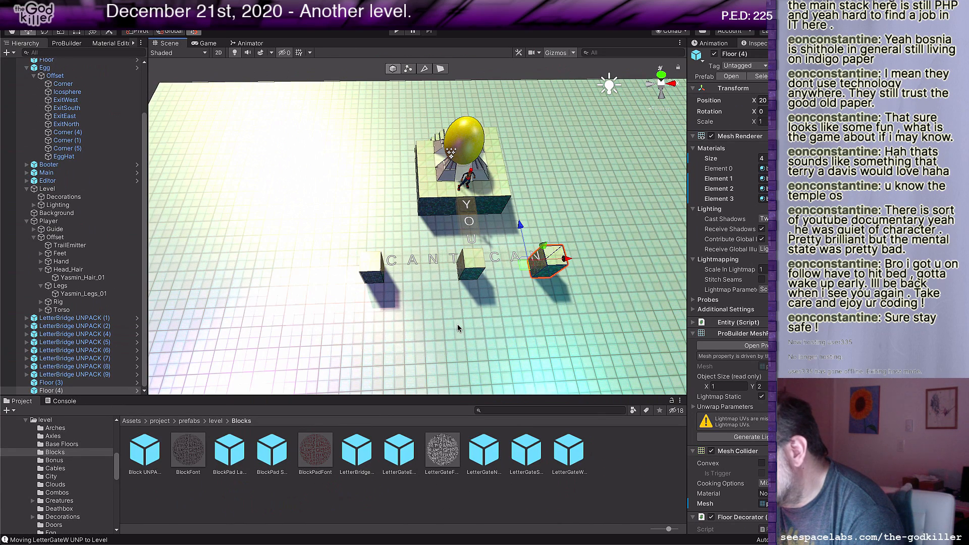
# Step: Switch to Rider and go to line 11 of the level ideas in BotheringMe.txt to review the candidate sentences
pyautogui.press('super+Tab')
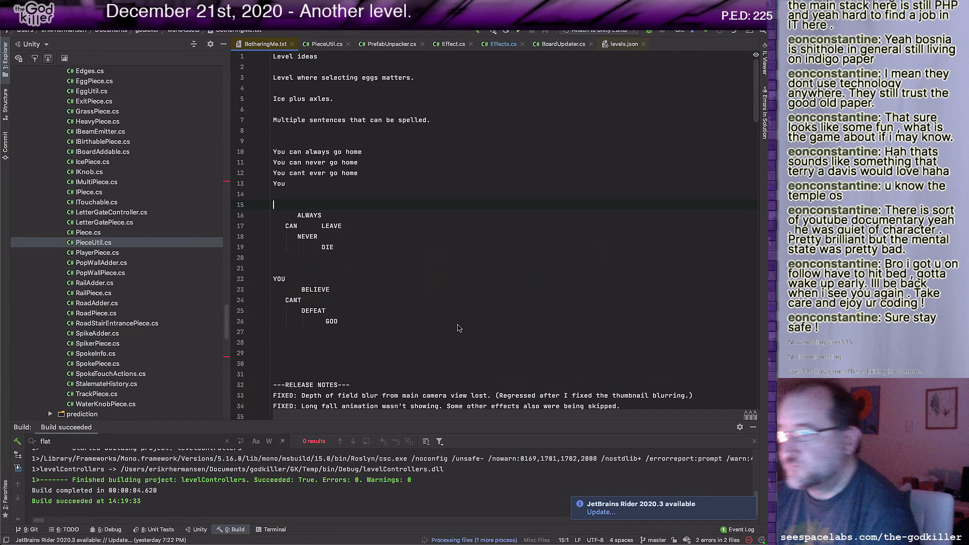
pyautogui.press('Up')
pyautogui.press('Up')
pyautogui.press('Up')
pyautogui.press('Up')
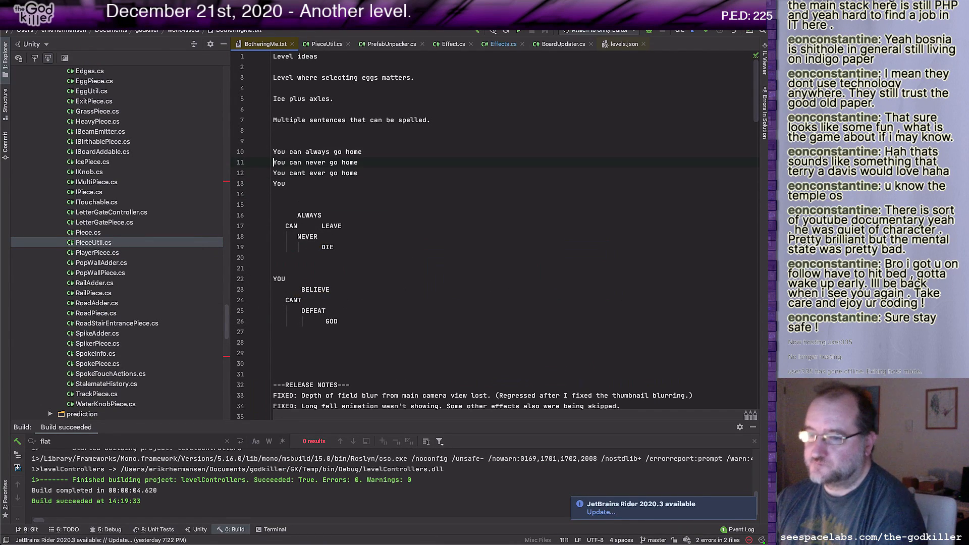
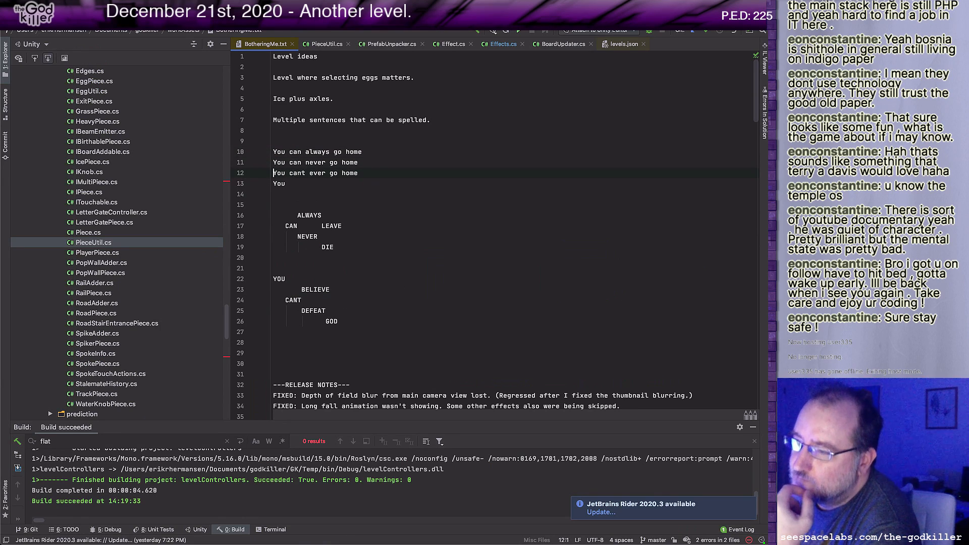
# Step: Insert two blank lines above "You cant ever go home" in BotheringMe.txt and review the two "You can" sentences
pyautogui.press('Return')
pyautogui.press('Return')
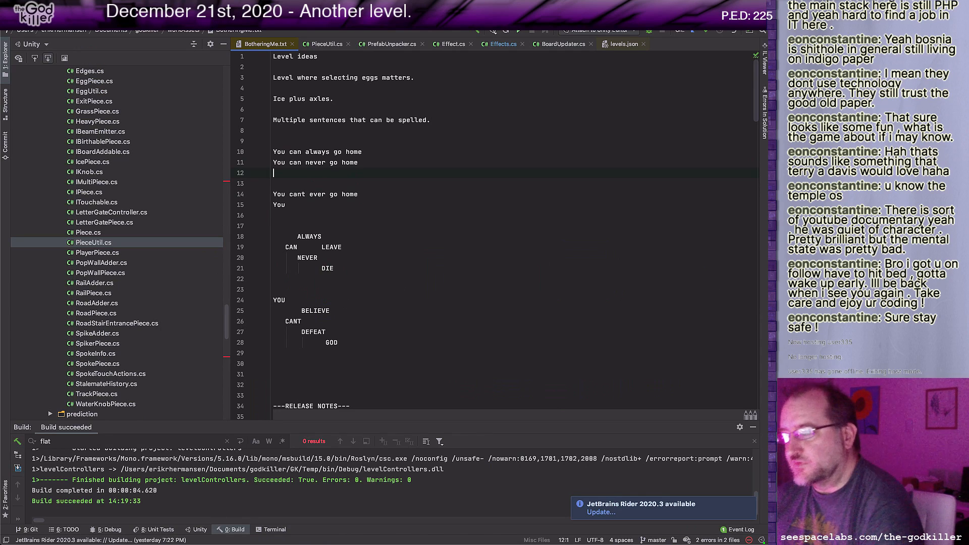
pyautogui.click(314, 162)
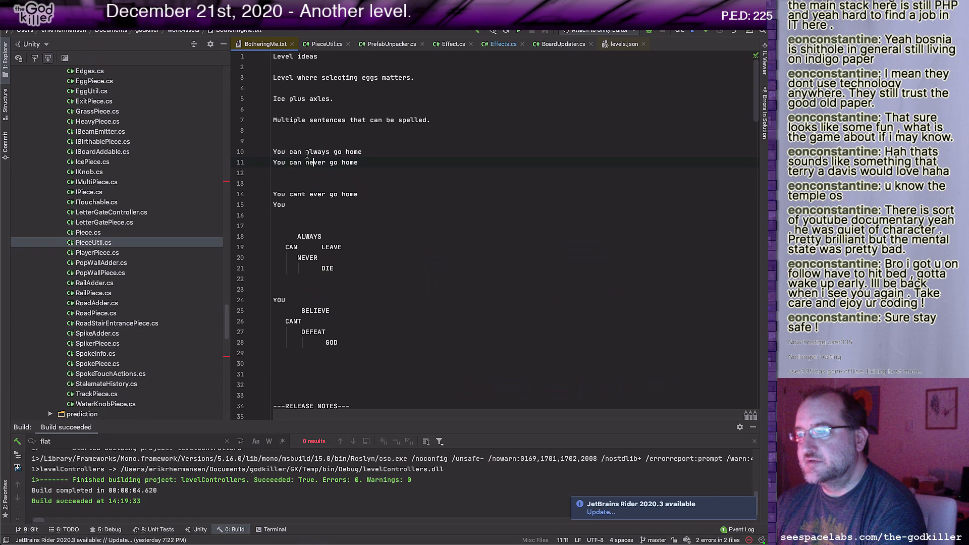
pyautogui.click(365, 152)
pyautogui.moveTo(361, 163); pyautogui.dragTo(305, 151)
pyautogui.click(368, 163)
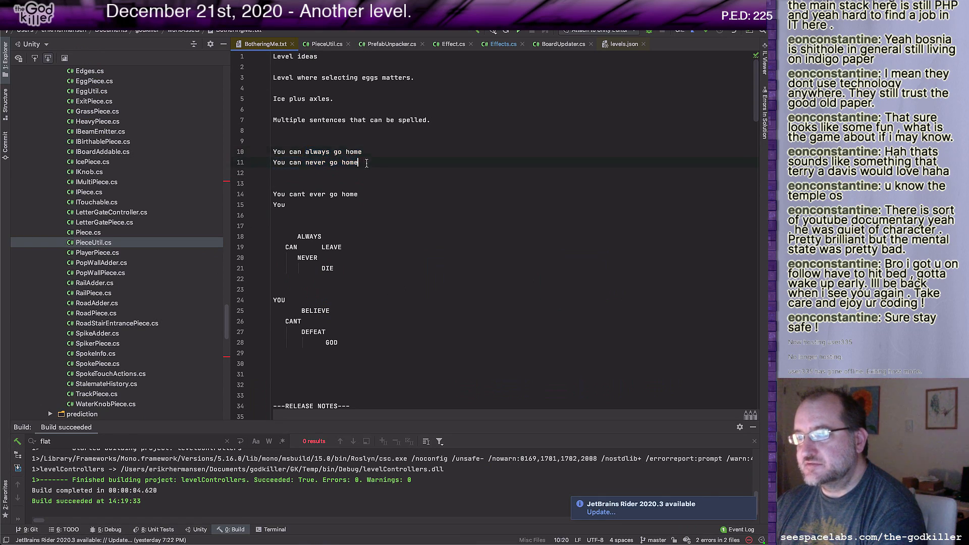
# Step: Switch to Unity and place a new LetterBridge block with the letter A directly south of the Floor block at CAN's east end
pyautogui.press('super+Tab')
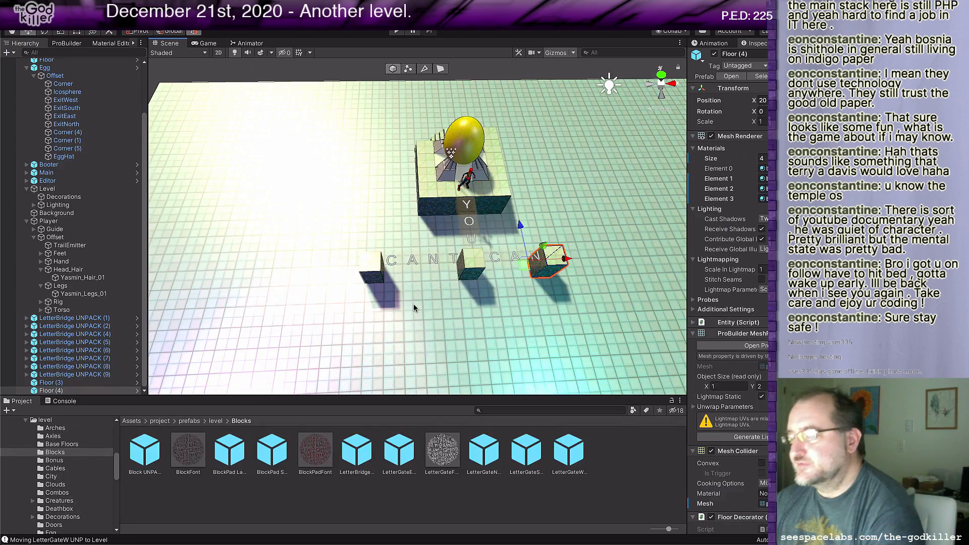
pyautogui.moveTo(414, 304); pyautogui.dragTo(405, 302, button='middle')
pyautogui.press('f')
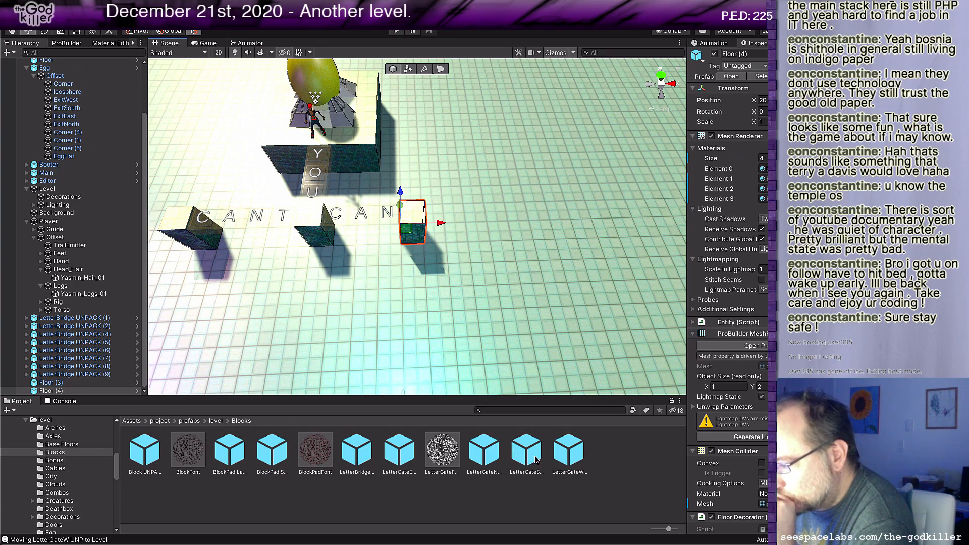
pyautogui.moveTo(361, 456); pyautogui.dragTo(402, 227)
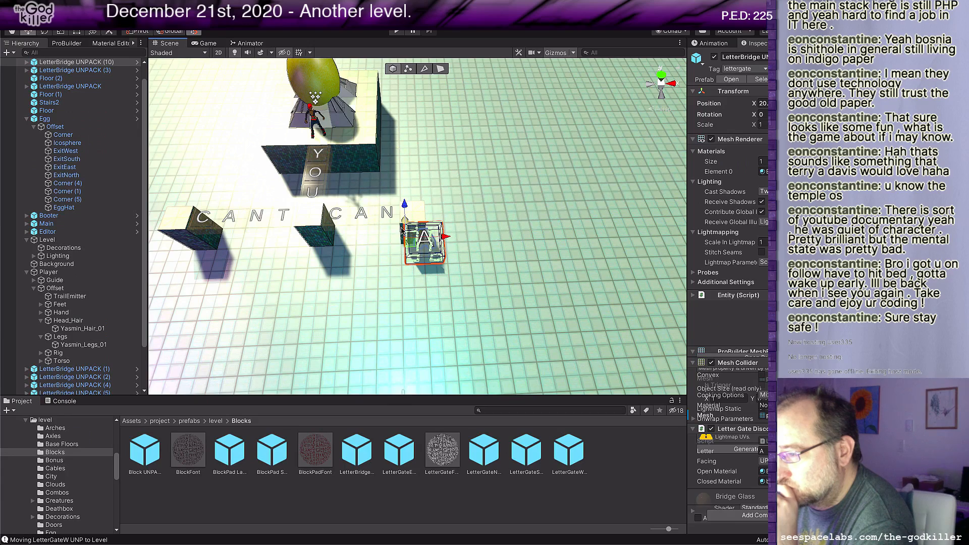
pyautogui.scroll(2, 403, 218)
pyautogui.moveTo(297, 278); pyautogui.dragTo(430, 313, button='middle')
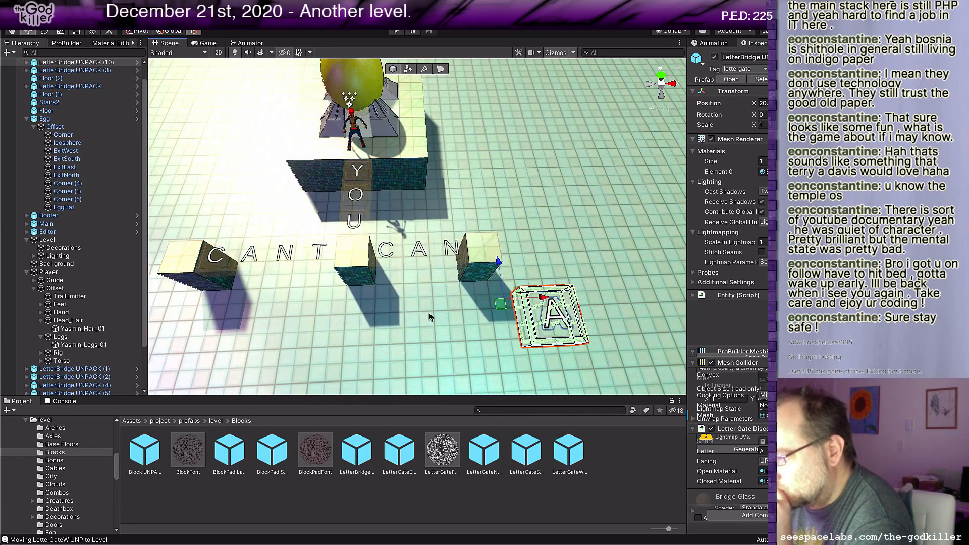
pyautogui.moveTo(503, 301); pyautogui.dragTo(472, 258)
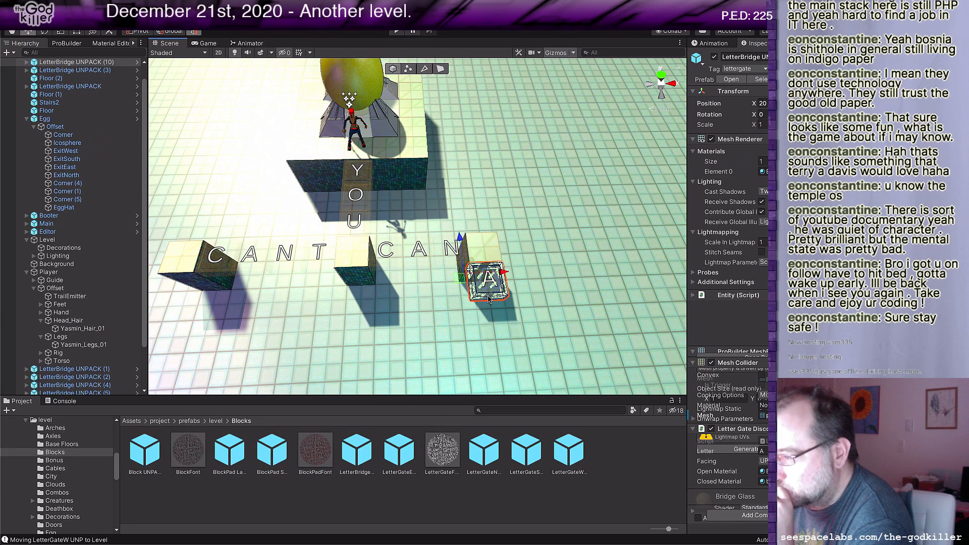
pyautogui.press('d')
pyautogui.moveTo(489, 297); pyautogui.dragTo(497, 304, button='right')
# Step: Duplicate the A letter bridge five times, placing each copy one tile farther south to form a column of six
pyautogui.hotkey('ctrl', 'd')
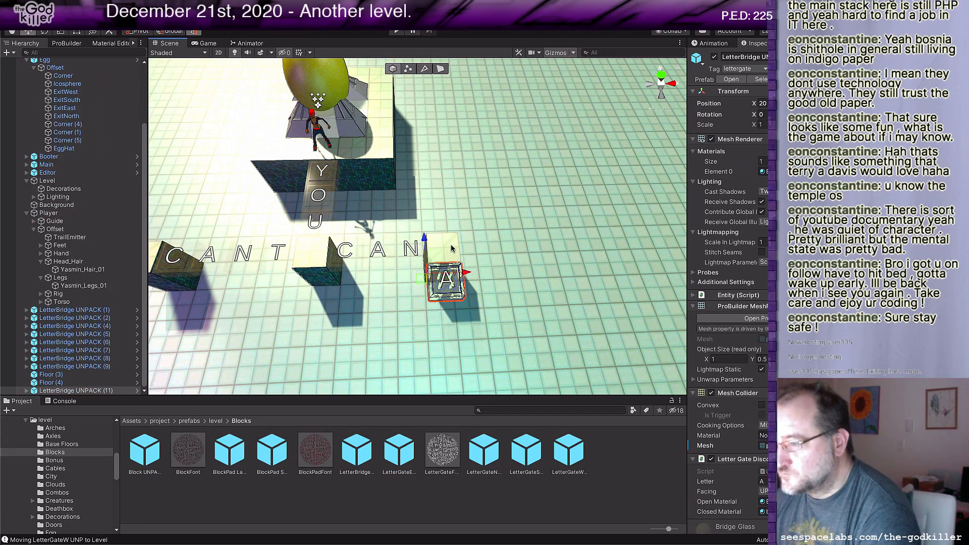
pyautogui.moveTo(425, 243); pyautogui.dragTo(428, 272)
pyautogui.moveTo(475, 290); pyautogui.dragTo(474, 243, button='middle')
pyautogui.hotkey('ctrl', 'd')
pyautogui.moveTo(424, 234); pyautogui.dragTo(427, 273)
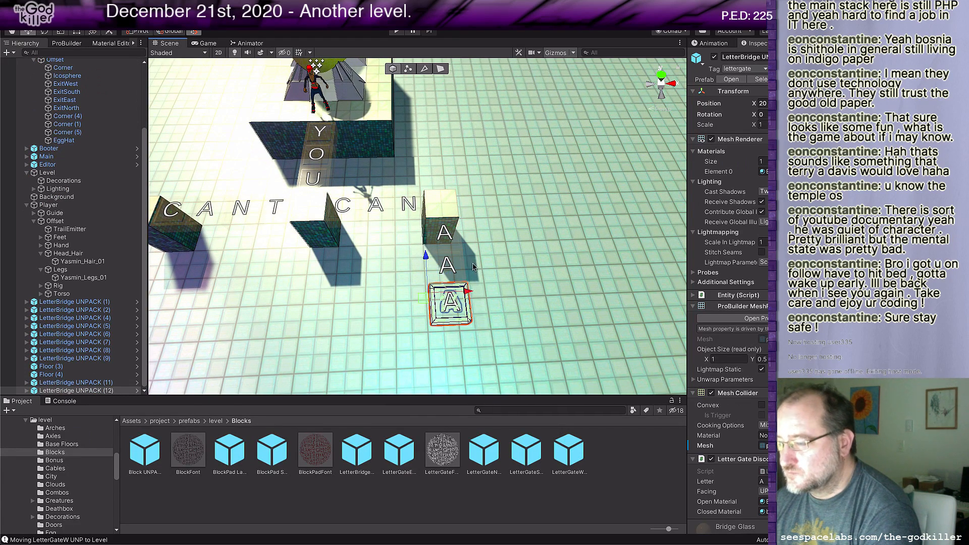
pyautogui.moveTo(429, 265); pyautogui.dragTo(437, 230, button='middle')
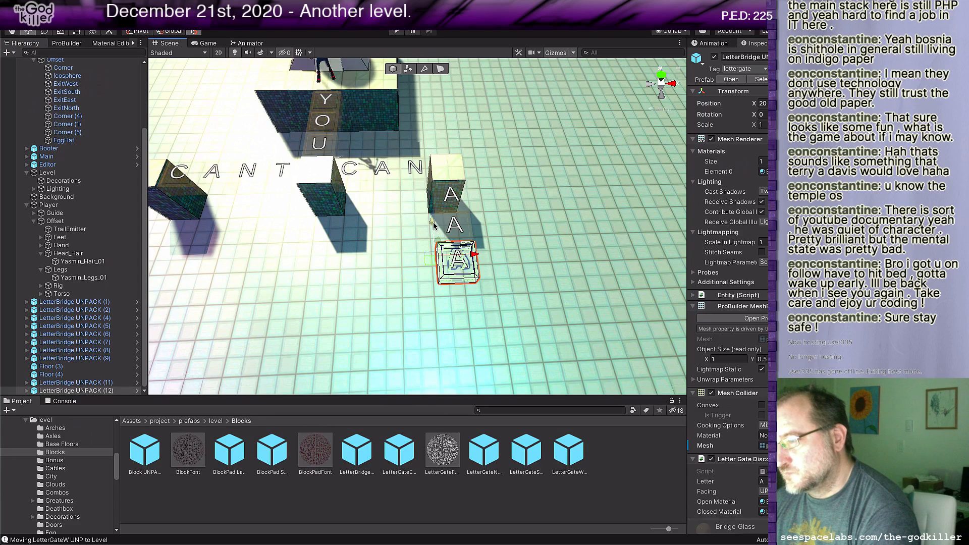
pyautogui.hotkey('ctrl', 'd')
pyautogui.moveTo(435, 226); pyautogui.dragTo(439, 264)
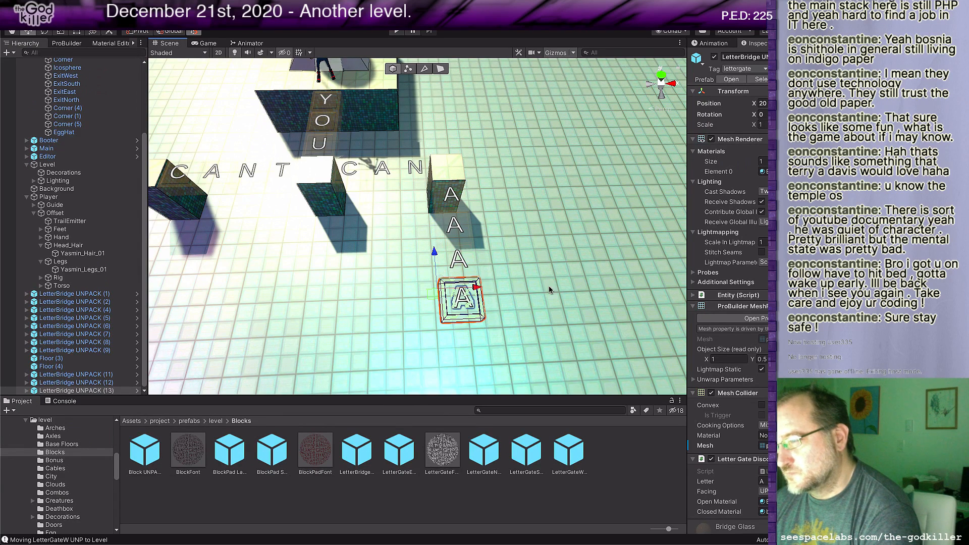
pyautogui.scroll(-2, 551, 293)
pyautogui.hotkey('ctrl', 'd')
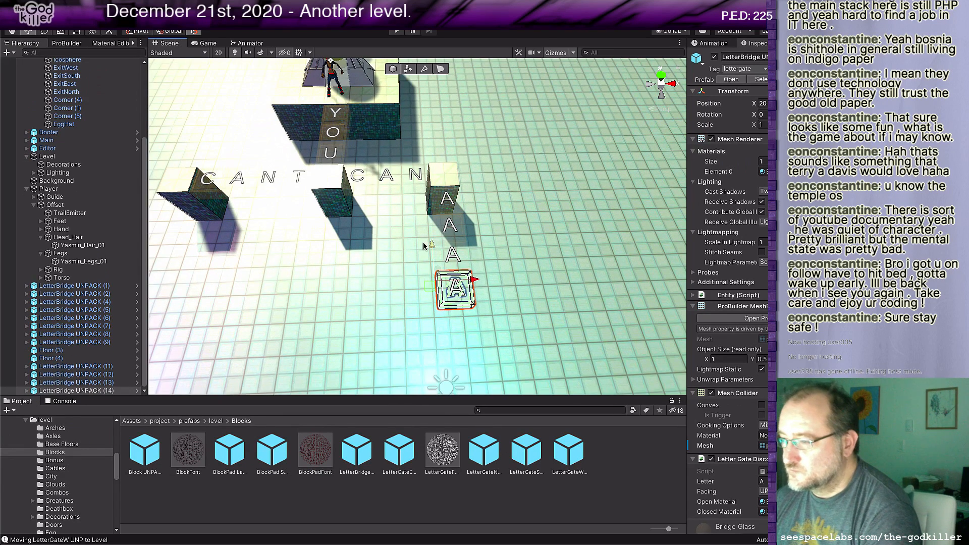
pyautogui.moveTo(425, 247); pyautogui.dragTo(433, 298)
pyautogui.scroll(-2, 523, 289)
pyautogui.hotkey('ctrl', 'd')
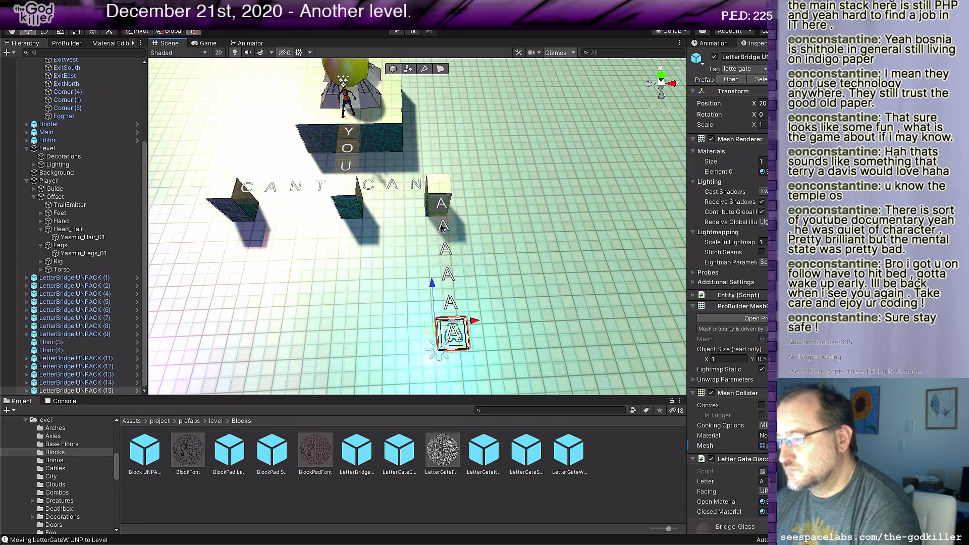
# Step: Set the second, third, fifth and sixth letter bridges of the southward column to L, W, Y and S, spelling ALWAYS
pyautogui.click(442, 227)
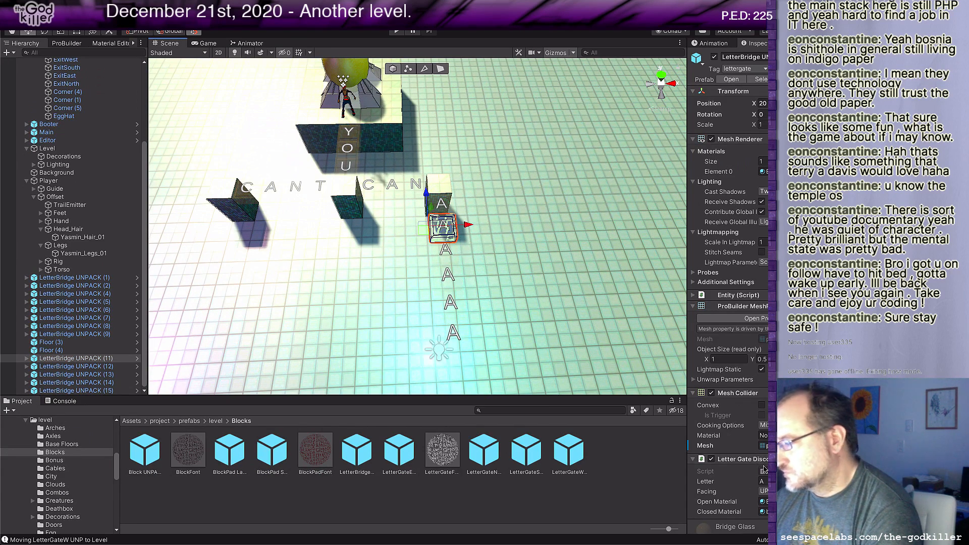
pyautogui.click(763, 481)
pyautogui.write('L')
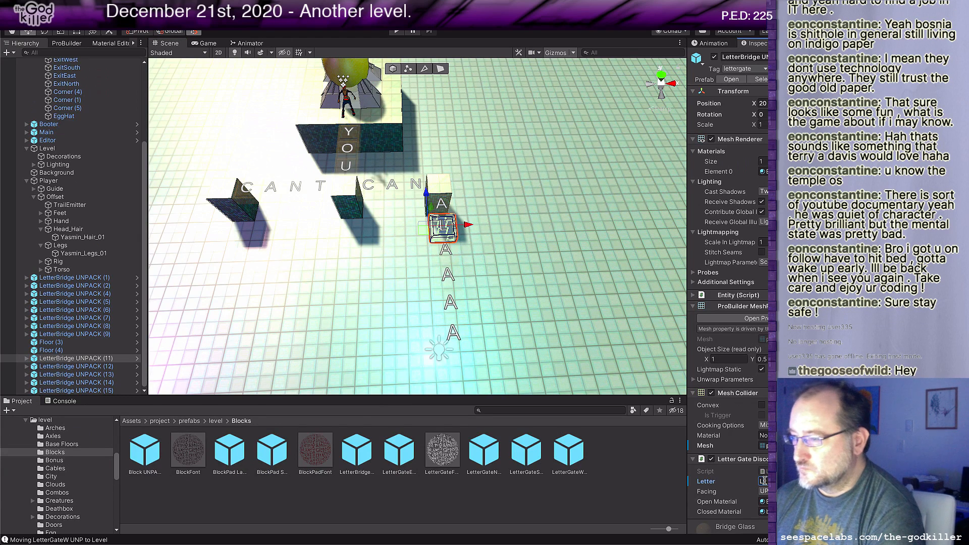
pyautogui.click(445, 257)
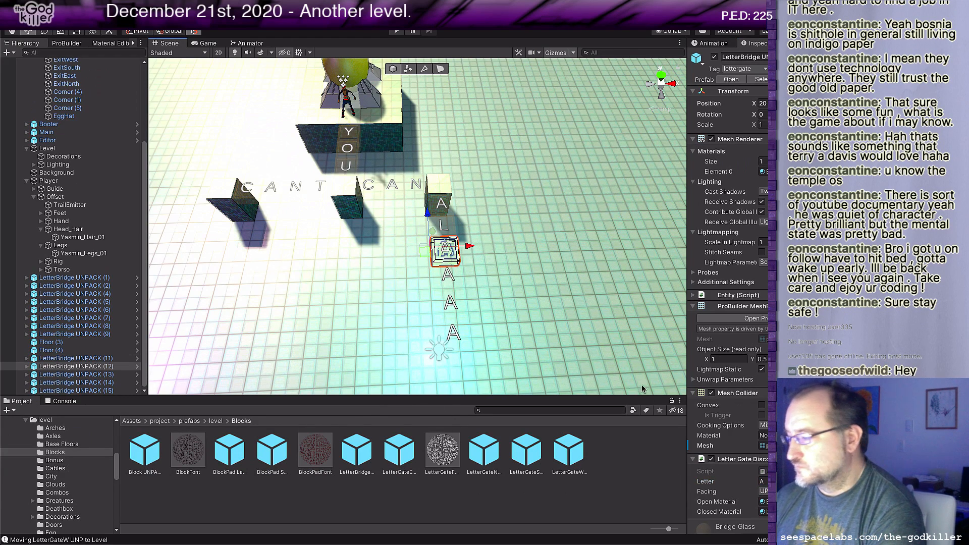
pyautogui.write('W')
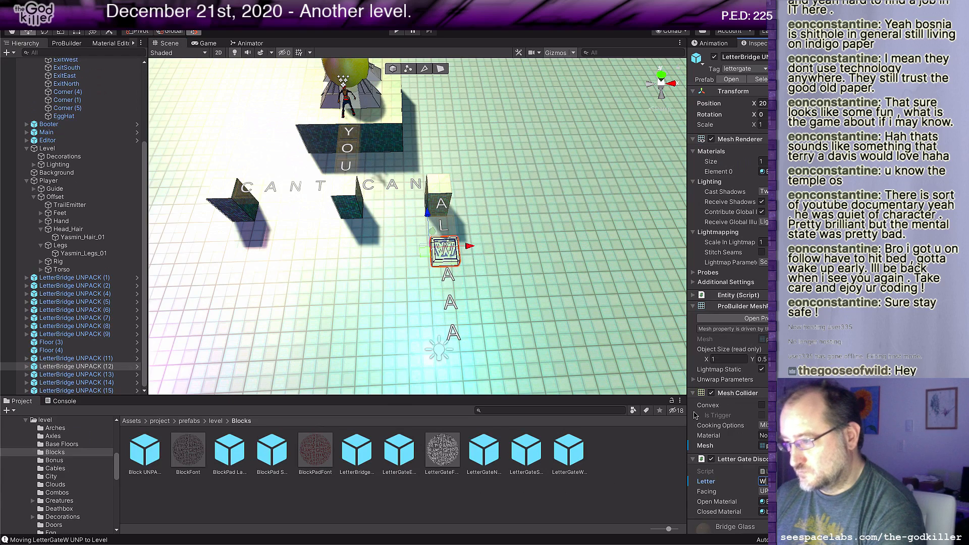
pyautogui.click(458, 301)
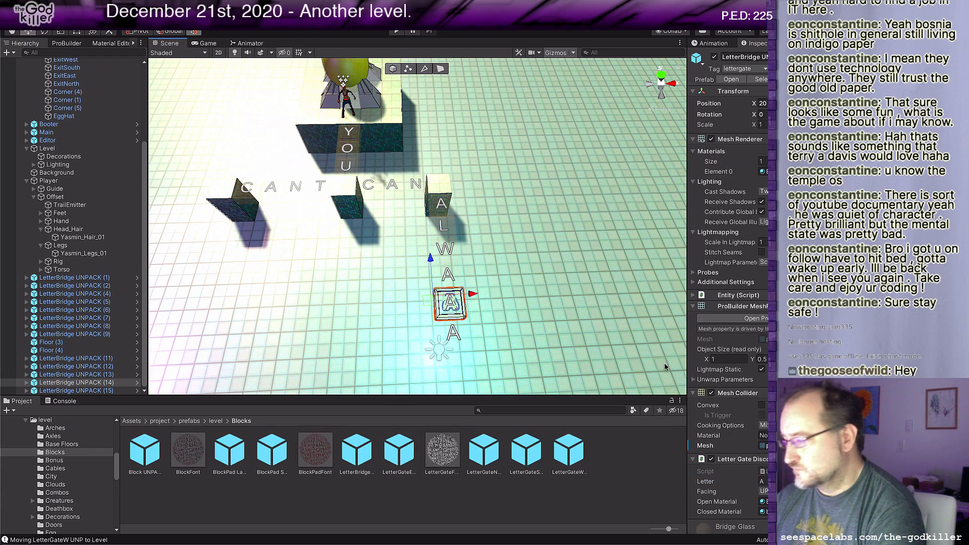
pyautogui.click(763, 482)
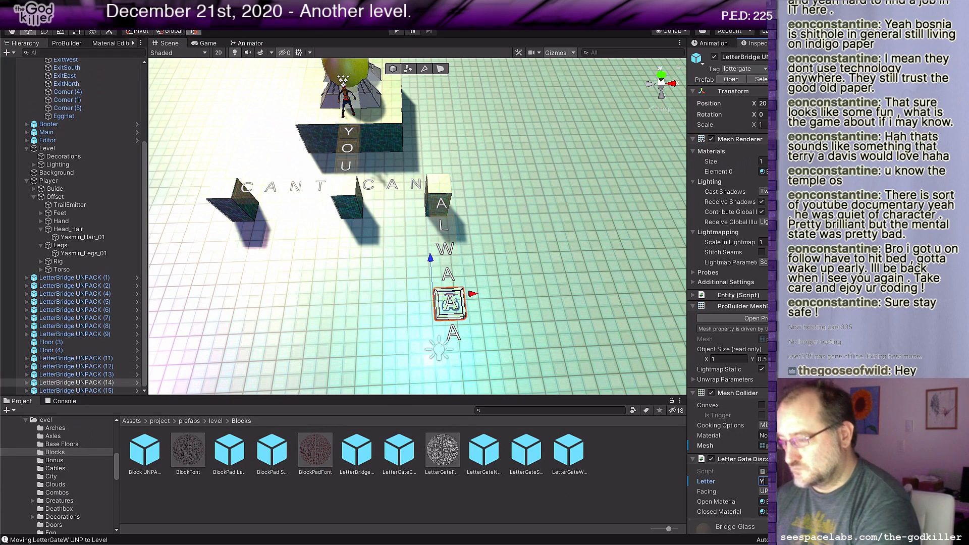
pyautogui.click(454, 334)
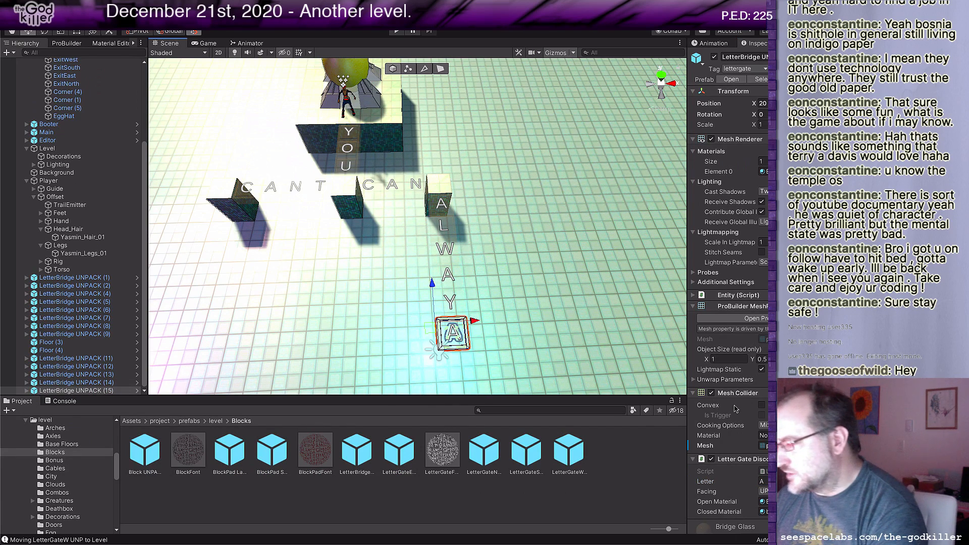
pyautogui.click(767, 481)
pyautogui.write('S')
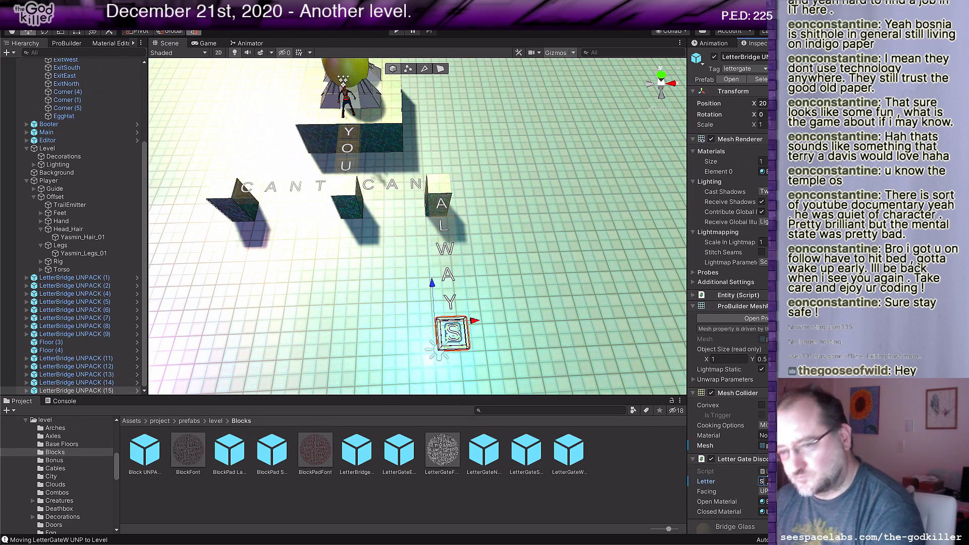
# Step: Duplicate the N letter bridge of CAN and place the copy on the east side of the adjoining Floor block
pyautogui.scroll(-3, 510, 314)
pyautogui.scroll(-2, 510, 310)
pyautogui.scroll(6, 529, 316)
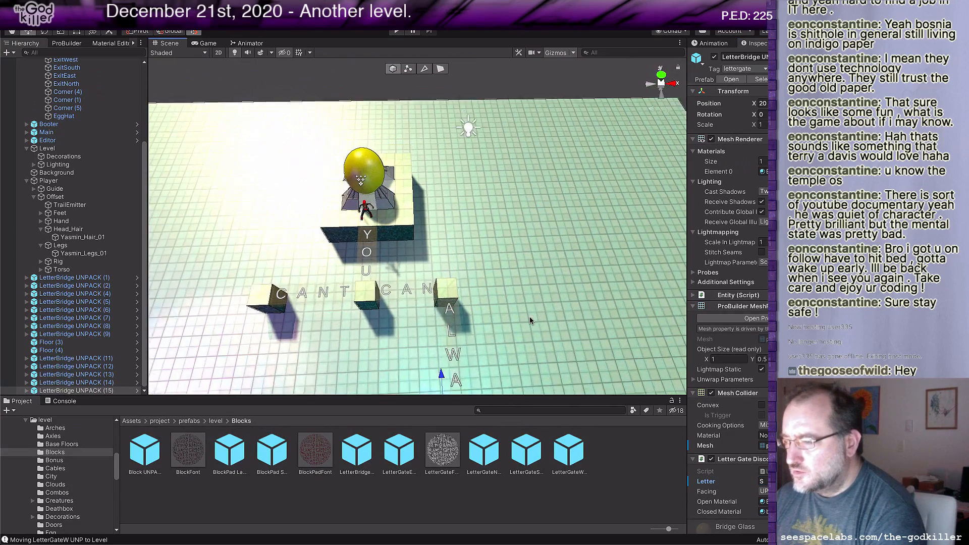
pyautogui.moveTo(535, 335); pyautogui.dragTo(532, 332, button='middle')
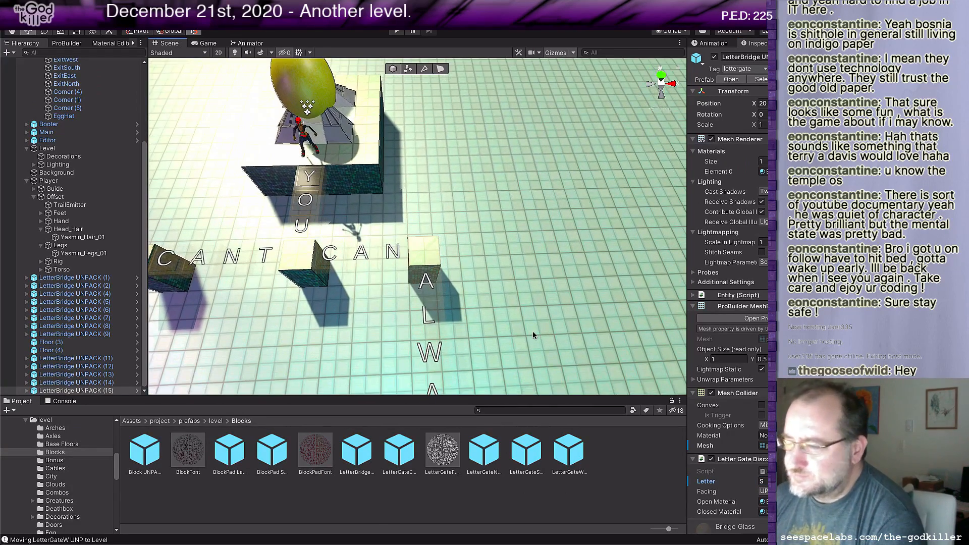
pyautogui.click(399, 252)
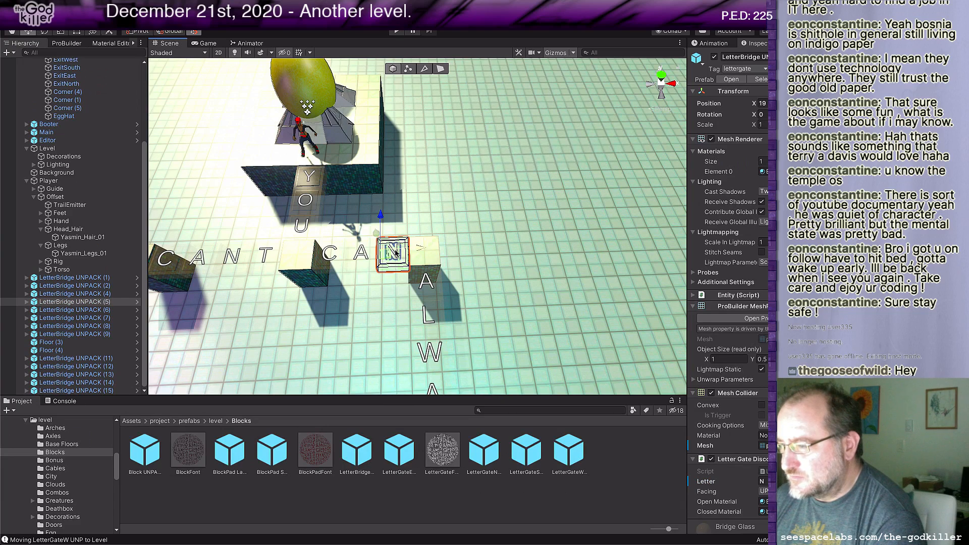
pyautogui.hotkey('ctrl', 'd')
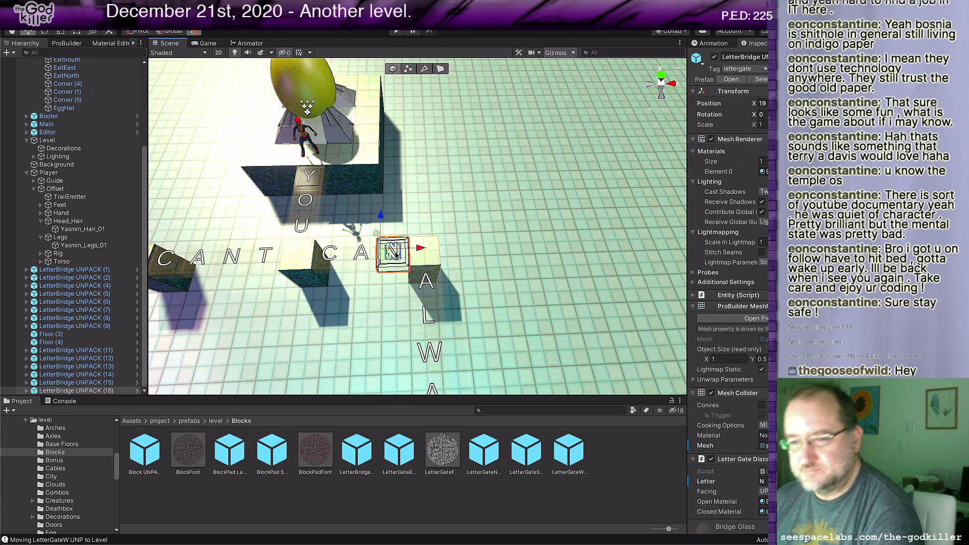
pyautogui.moveTo(419, 248); pyautogui.dragTo(468, 246)
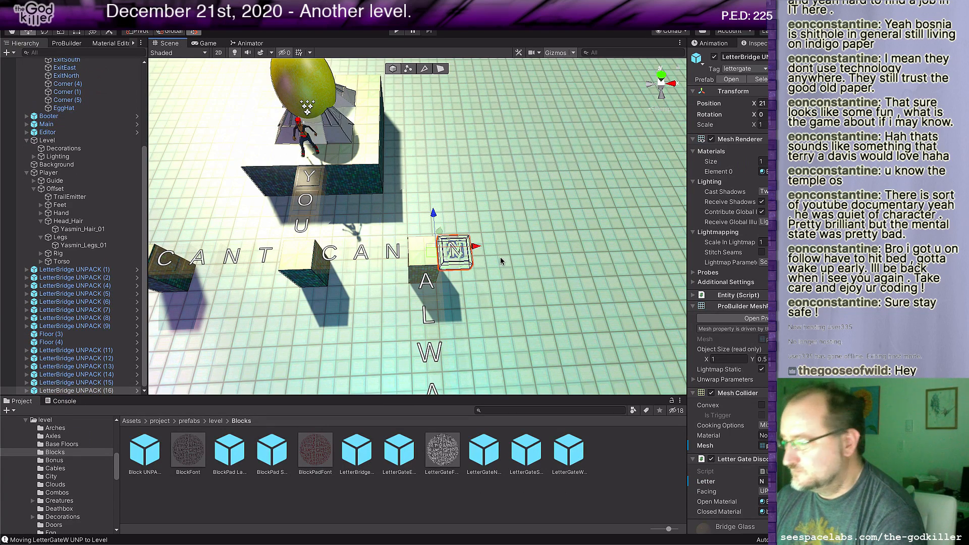
# Step: Duplicate the easternmost N letter bridge one tile to the east and set the copy's letter to E
pyautogui.scroll(-3, 476, 260)
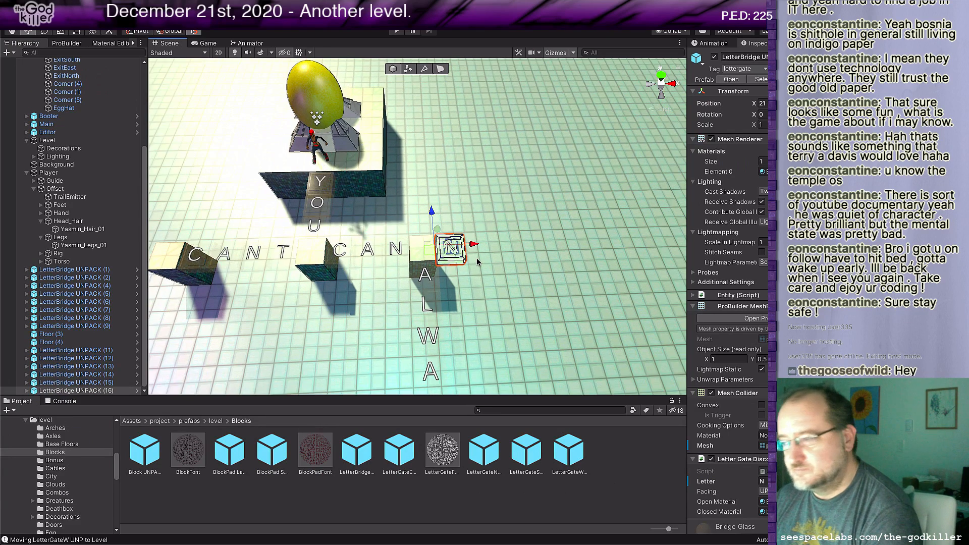
pyautogui.moveTo(513, 229); pyautogui.dragTo(460, 277, button='middle')
pyautogui.press('a')
pyautogui.hotkey('ctrl', 'd')
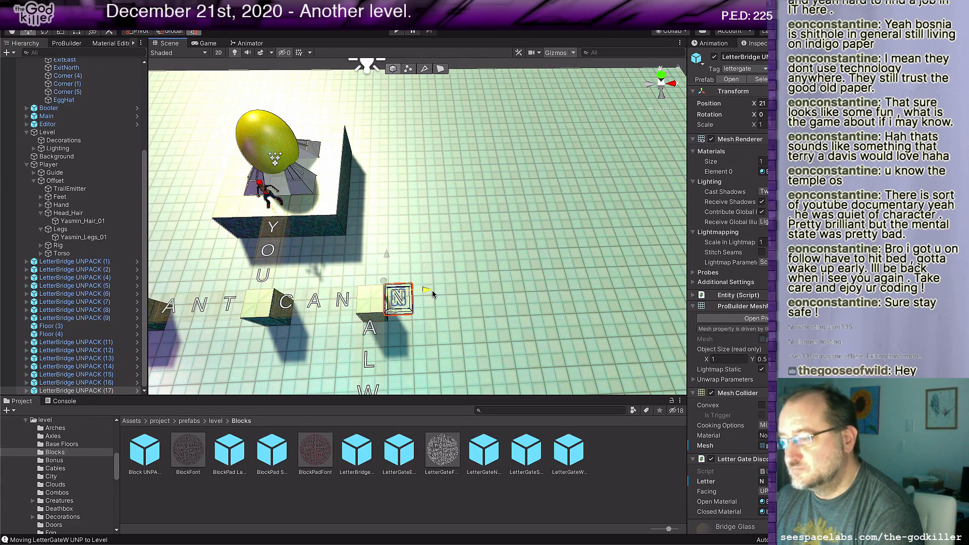
pyautogui.moveTo(427, 289); pyautogui.dragTo(455, 289)
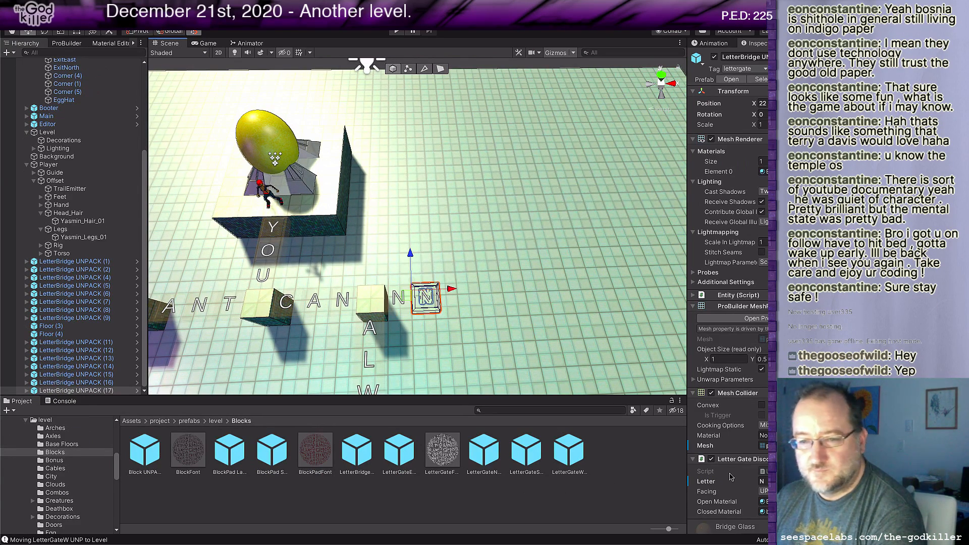
pyautogui.click(764, 482)
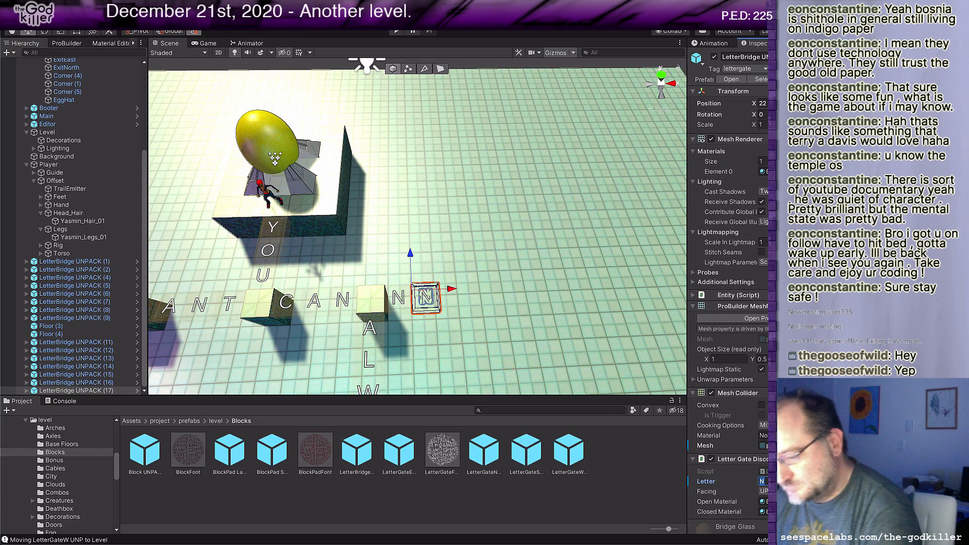
pyautogui.write('E')
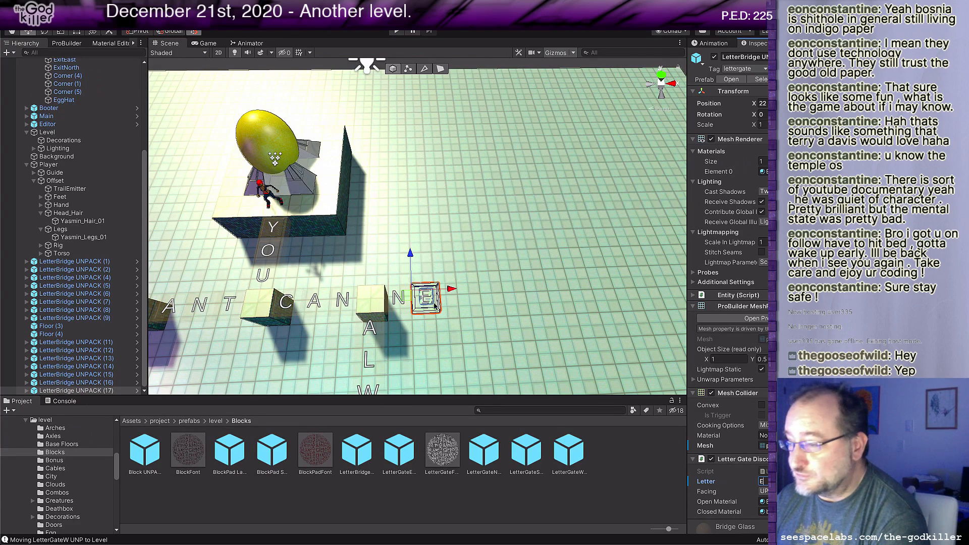
# Step: Duplicate the E letter bridge one tile to the east and set the copy's letter to V
pyautogui.click(417, 298)
pyautogui.hotkey('ctrl', 'd')
pyautogui.moveTo(417, 298); pyautogui.dragTo(444, 297)
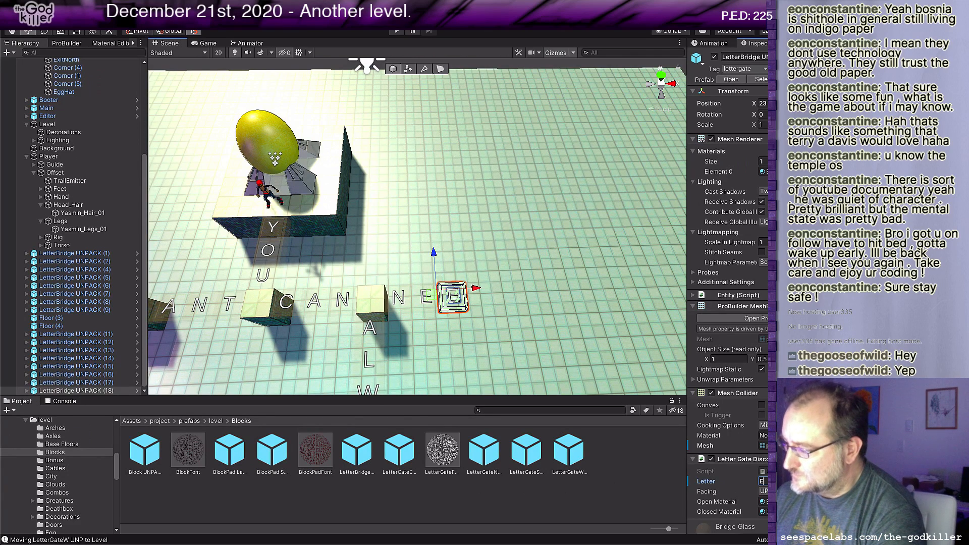
pyautogui.write('V')
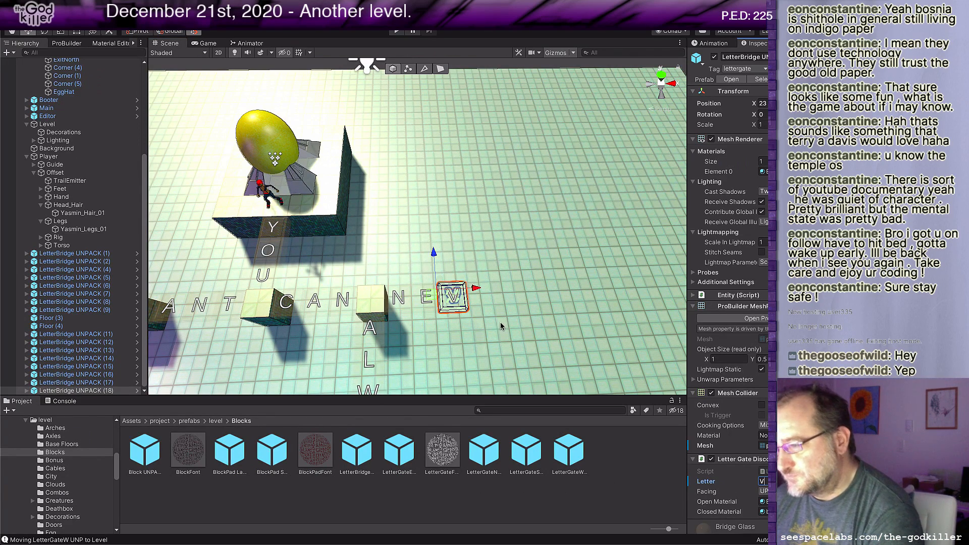
pyautogui.click(428, 294)
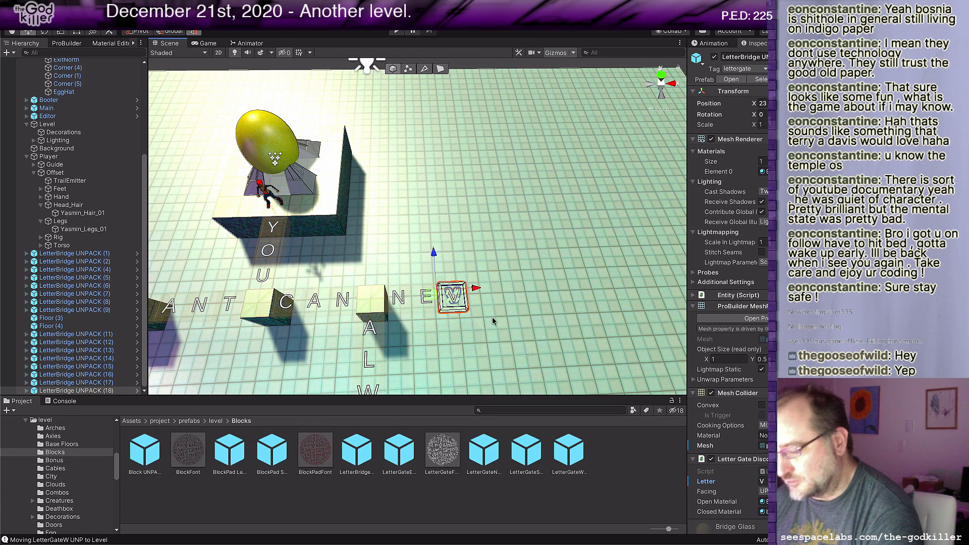
# Step: Duplicate the V letter bridge one tile to the east and set the copy's letter to E
pyautogui.hotkey('ctrl', 'd')
pyautogui.moveTo(476, 289); pyautogui.dragTo(503, 290)
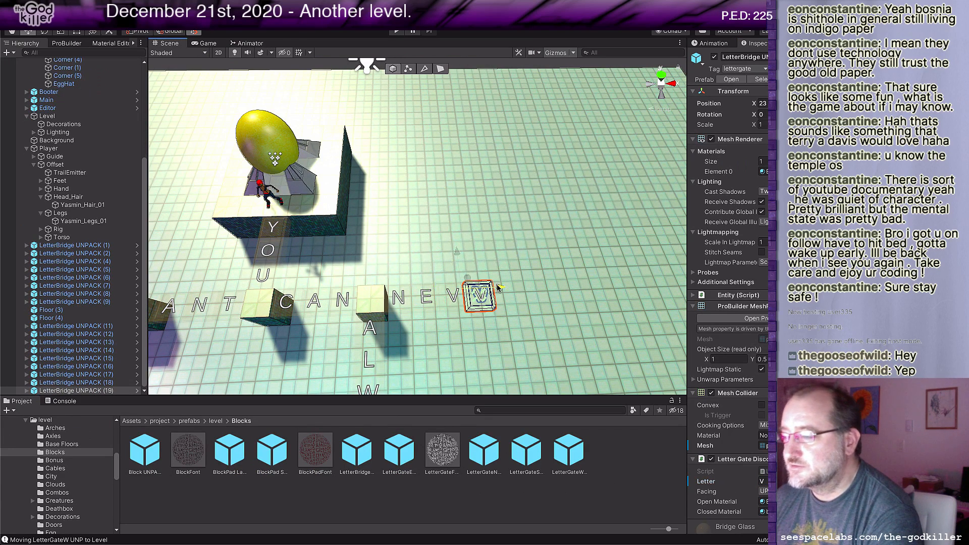
pyautogui.click(763, 481)
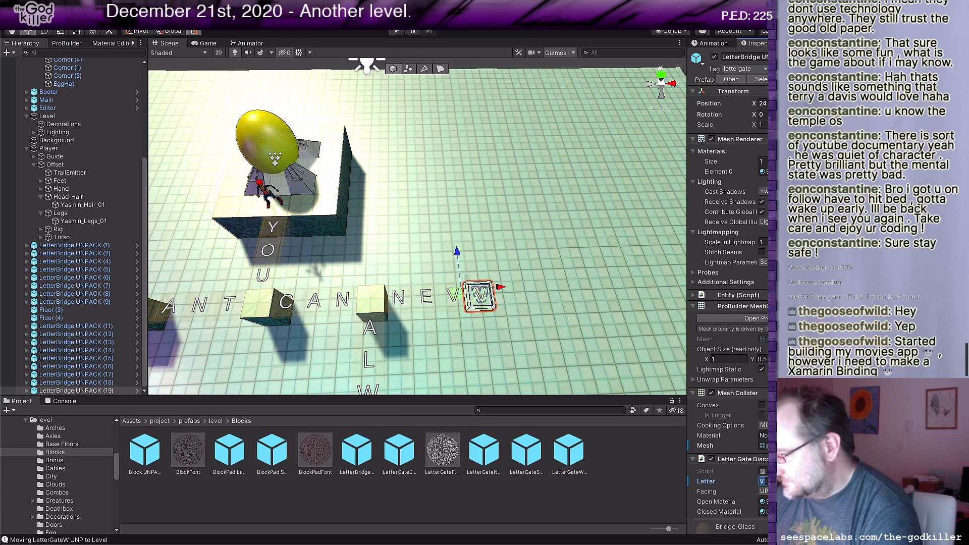
pyautogui.write('E')
pyautogui.click(456, 298)
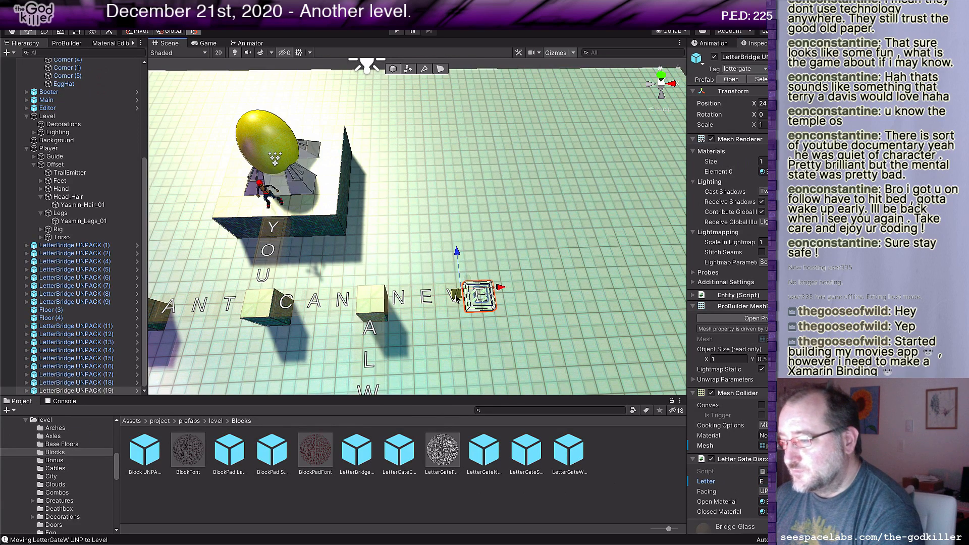
# Step: Duplicate the easternmost E letter bridge one tile to the east and set the copy's letter to R, completing NEVER
pyautogui.hotkey('ctrl', 'd')
pyautogui.moveTo(494, 297); pyautogui.dragTo(520, 296)
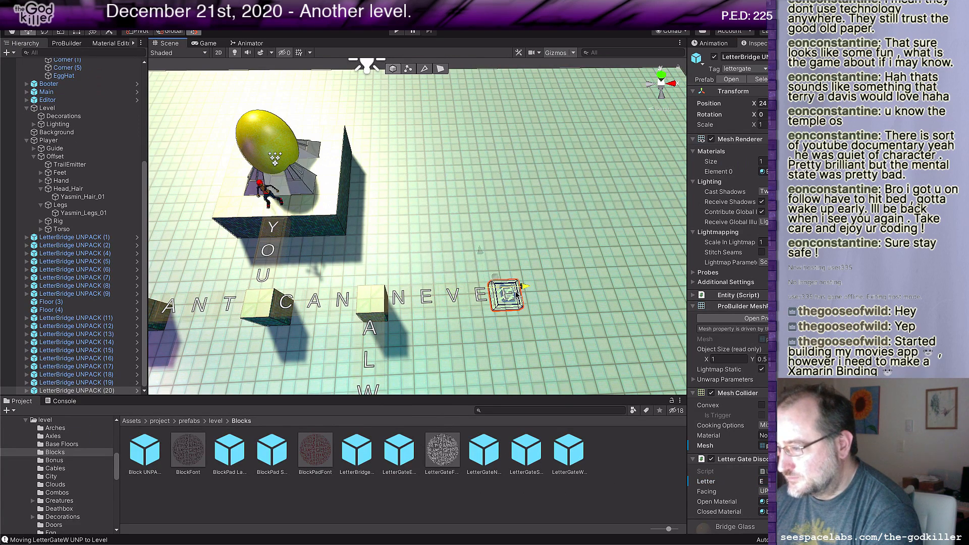
pyautogui.click(772, 482)
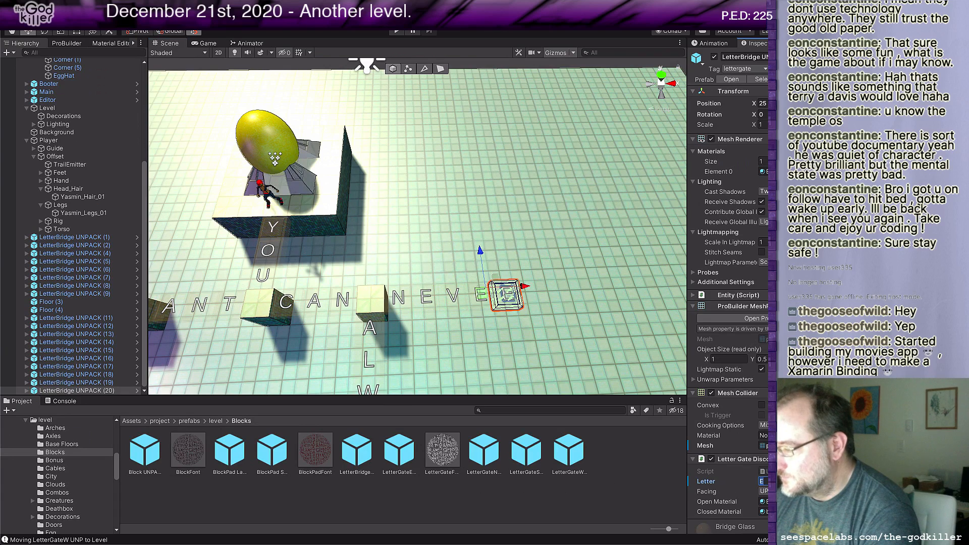
pyautogui.write('R')
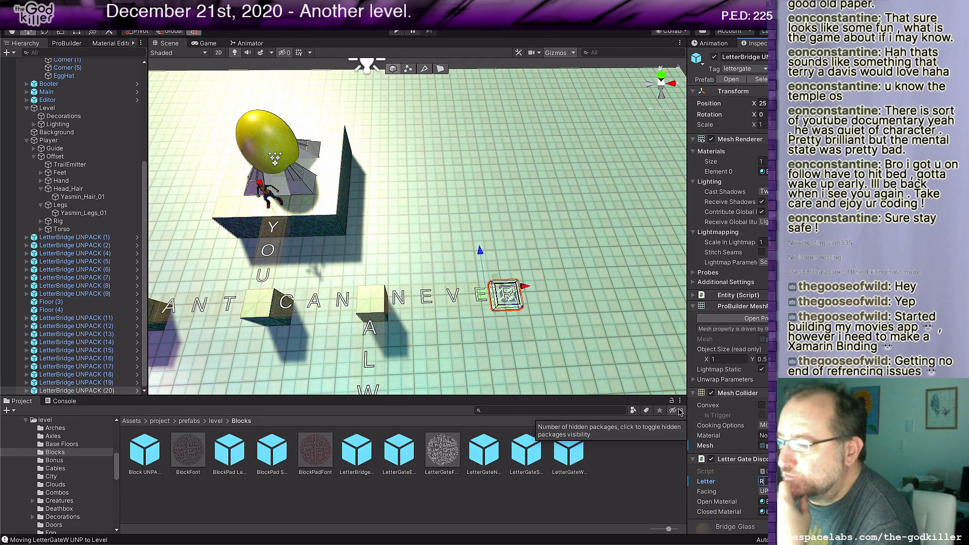
# Step: Select the Floor block between CAN and NEVER, at the head of the ALWAYS column
pyautogui.scroll(-2, 614, 391)
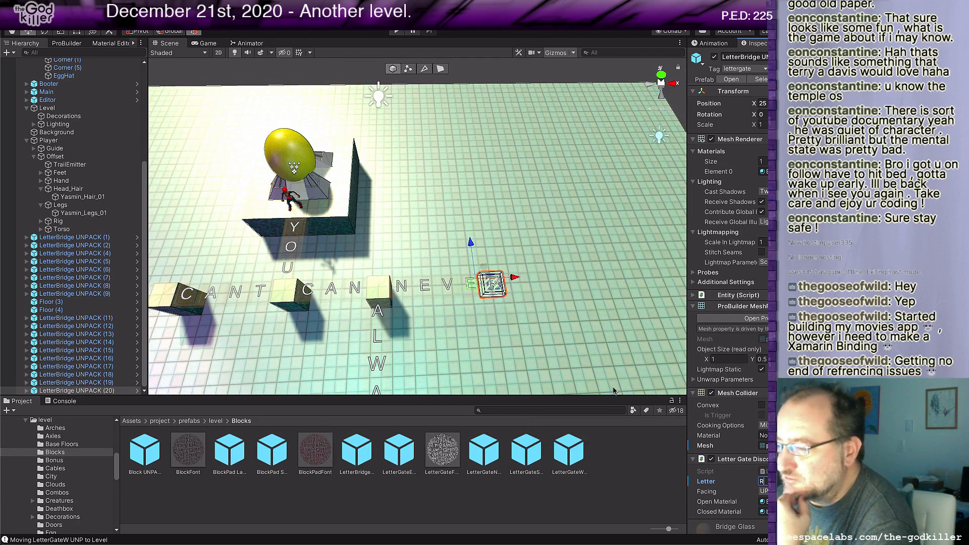
pyautogui.scroll(-2, 603, 367)
pyautogui.moveTo(602, 365); pyautogui.dragTo(614, 345, button='middle')
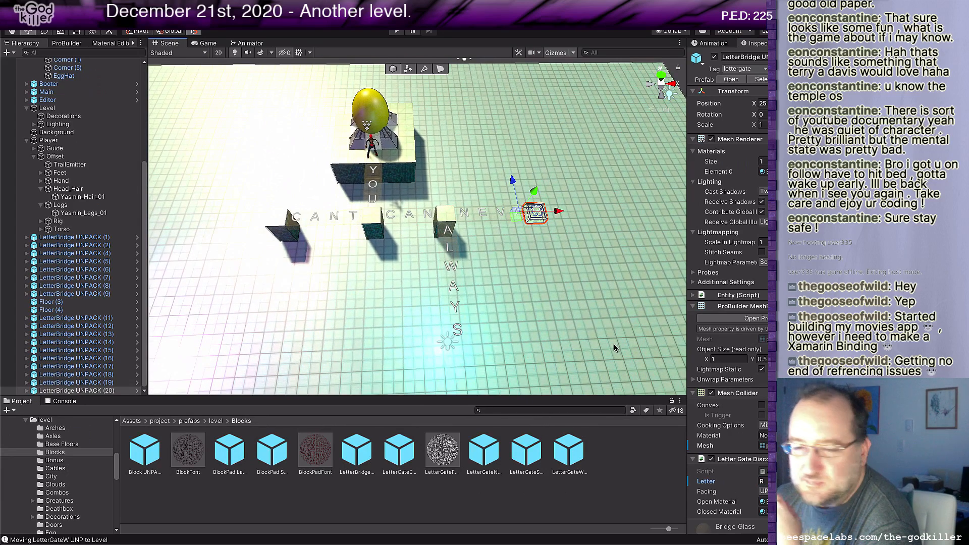
pyautogui.click(445, 213)
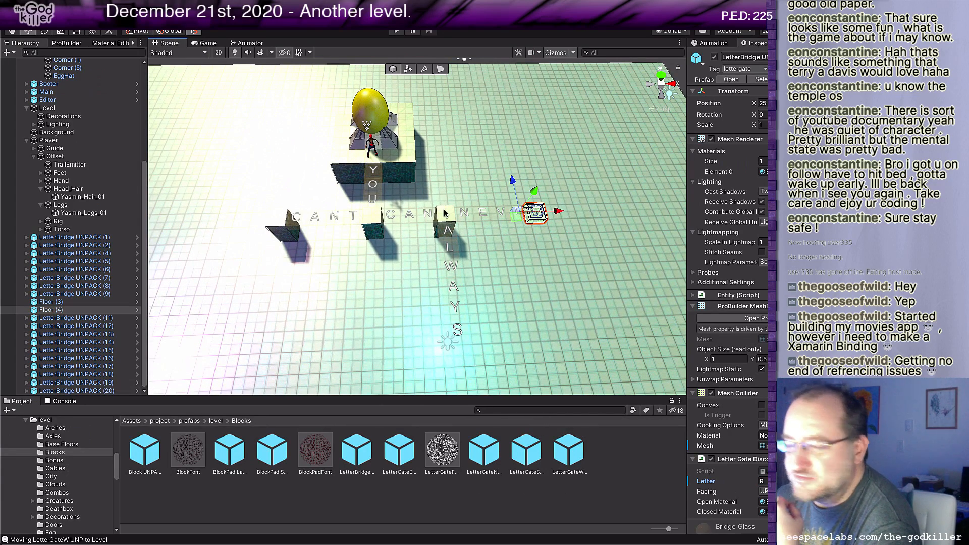
pyautogui.scroll(-1, 497, 251)
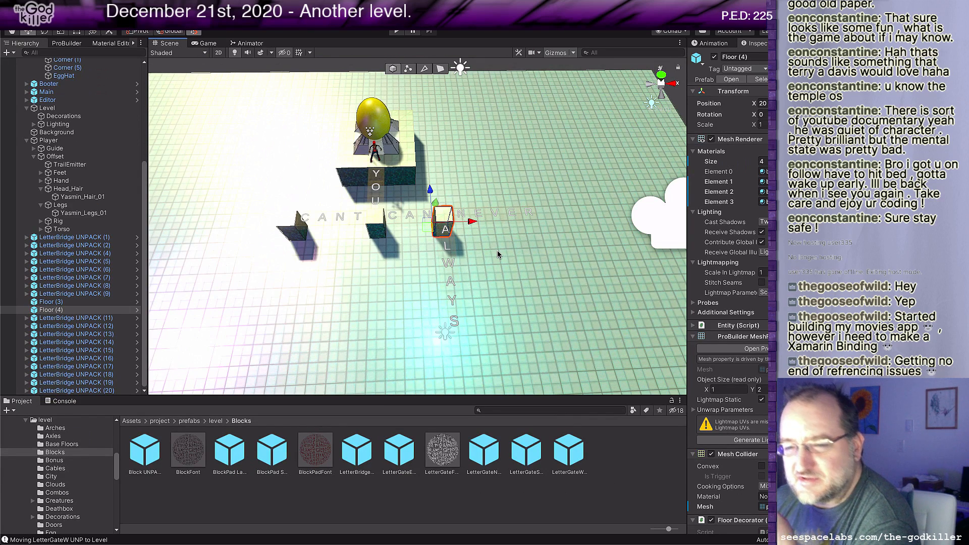
# Step: Switch to the browser, search Google for "xamarin vs react native", look over the results and return to Unity
pyautogui.press('super+Tab')
pyautogui.press('super+Tab')
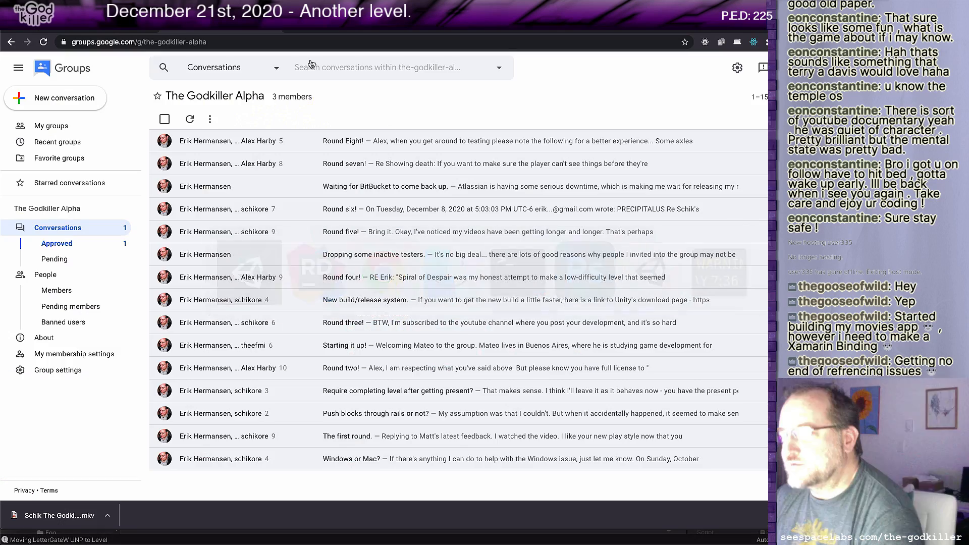
pyautogui.click(601, 31)
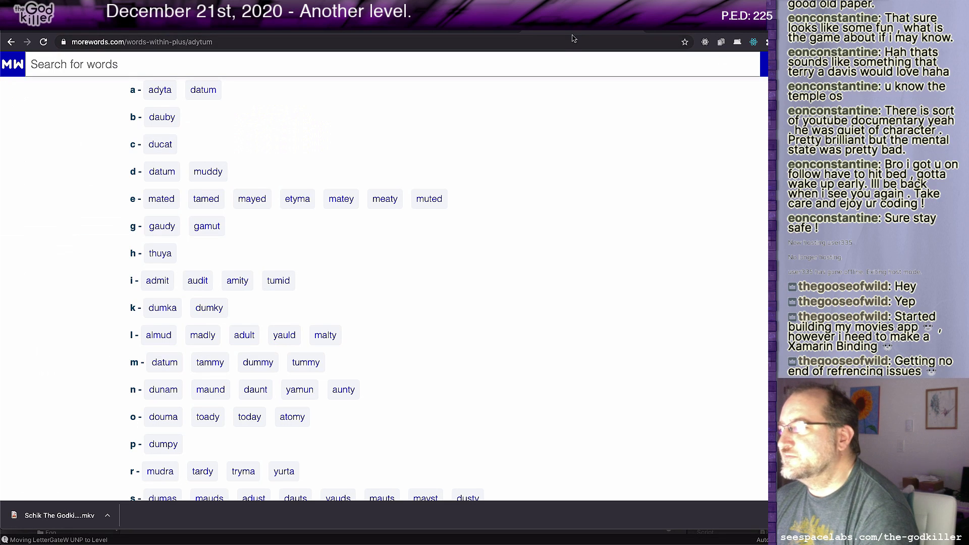
pyautogui.click(579, 40)
pyautogui.write('xamarin')
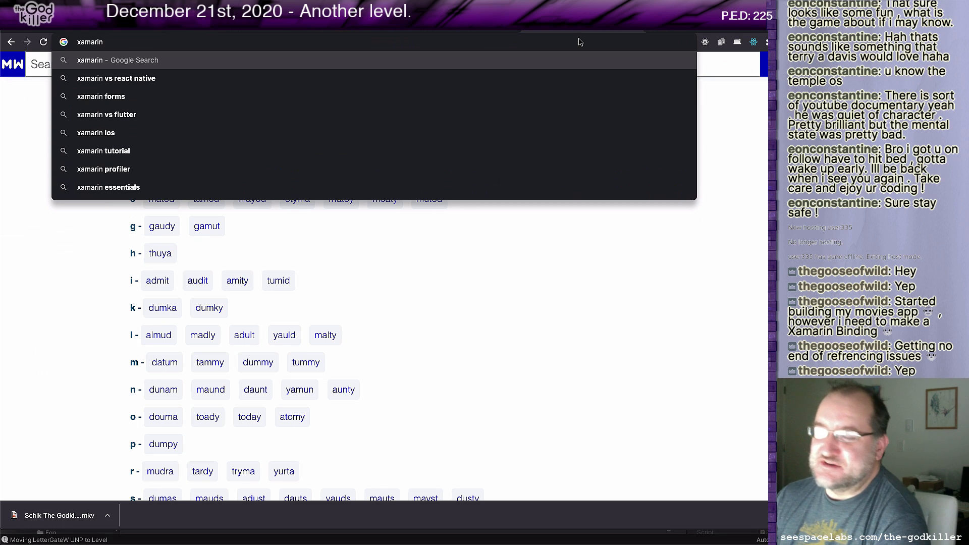
pyautogui.press('Down')
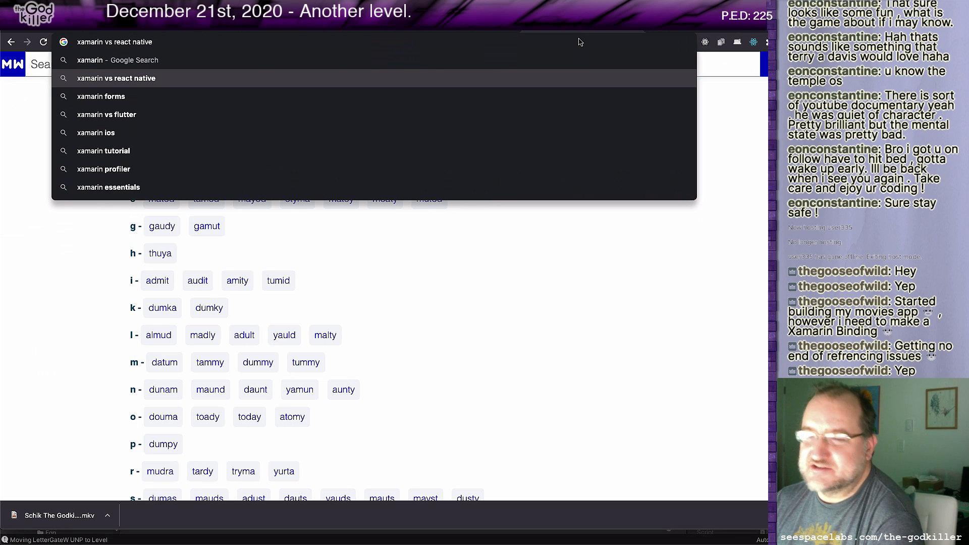
pyautogui.press('Return')
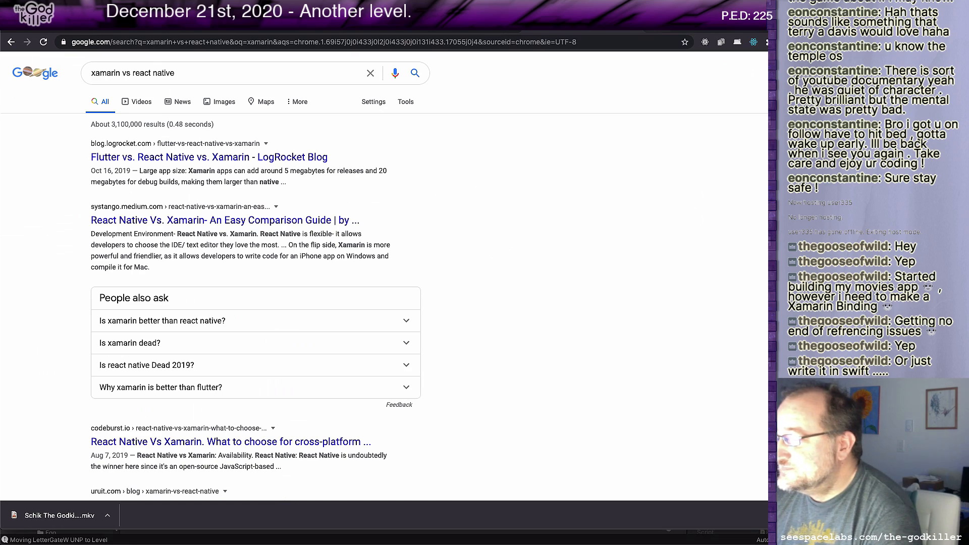
pyautogui.click(639, 26)
pyautogui.press('super+Tab')
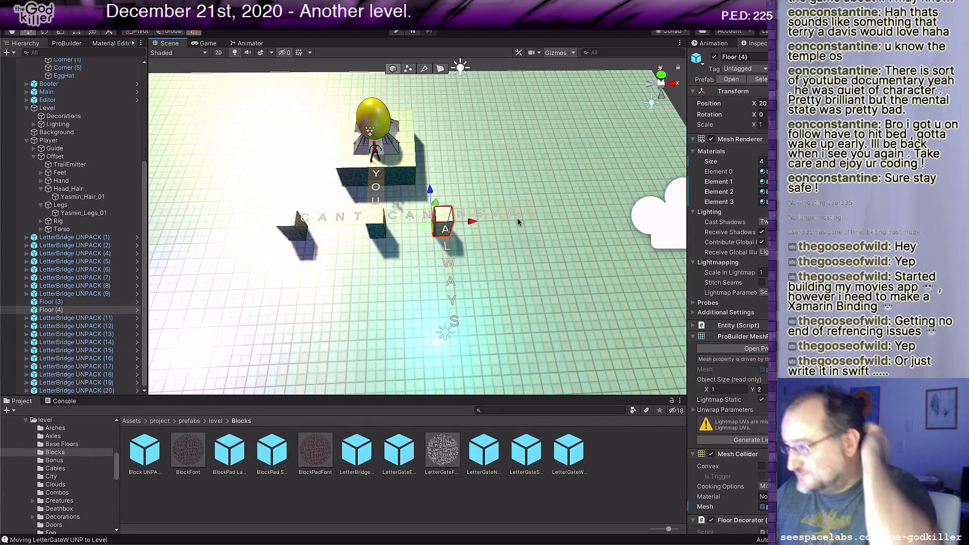
# Step: Duplicate the selected Floor block and place the copy at the east end of NEVER
pyautogui.moveTo(517, 219); pyautogui.dragTo(512, 275, button='middle')
pyautogui.scroll(7, 509, 273)
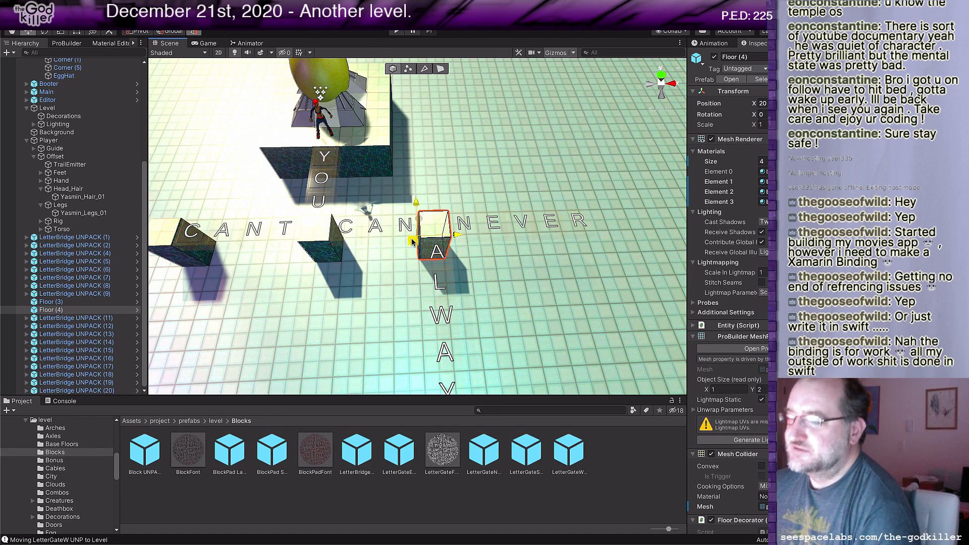
pyautogui.hotkey('ctrl', 'd')
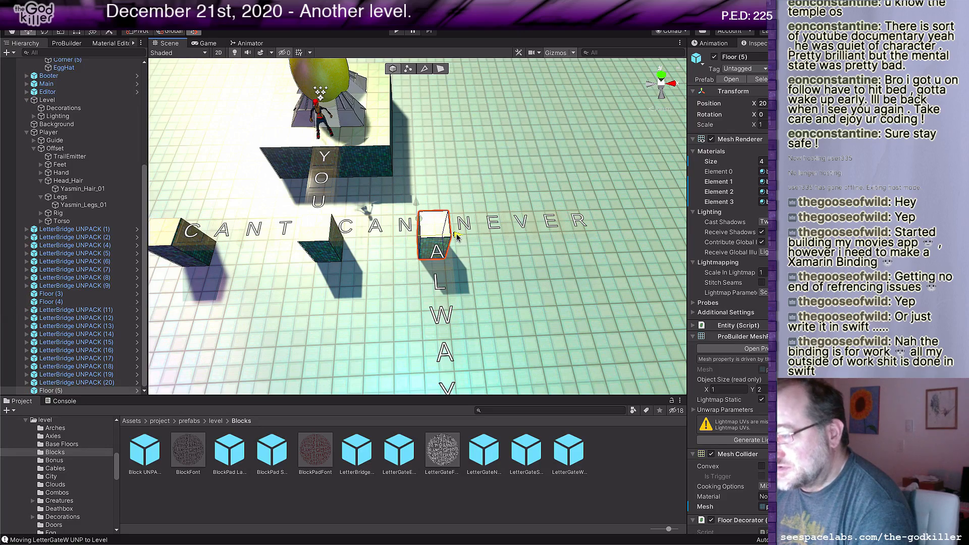
pyautogui.moveTo(461, 243); pyautogui.dragTo(540, 261)
pyautogui.scroll(-4, 541, 260)
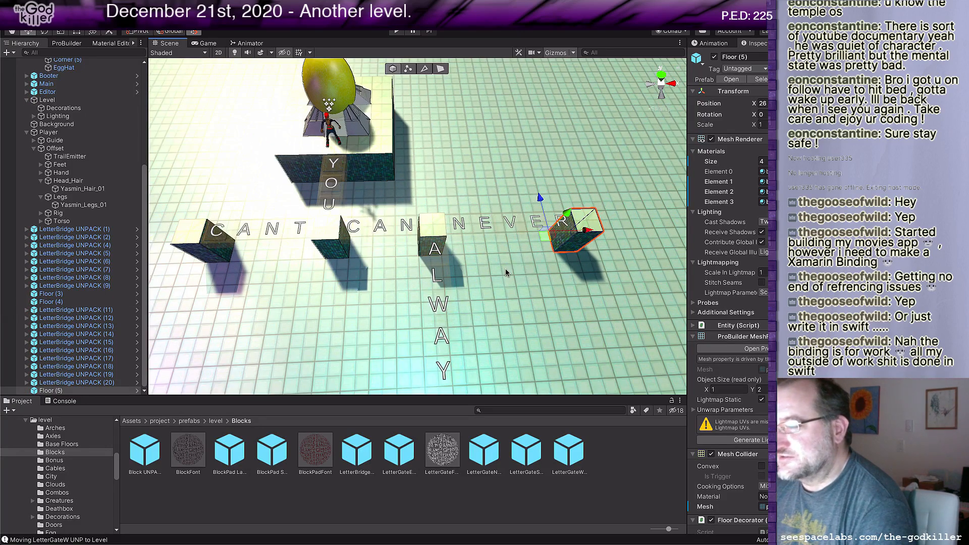
pyautogui.scroll(-2, 464, 273)
pyautogui.moveTo(464, 269); pyautogui.dragTo(486, 246, button='middle')
pyautogui.scroll(-1, 488, 275)
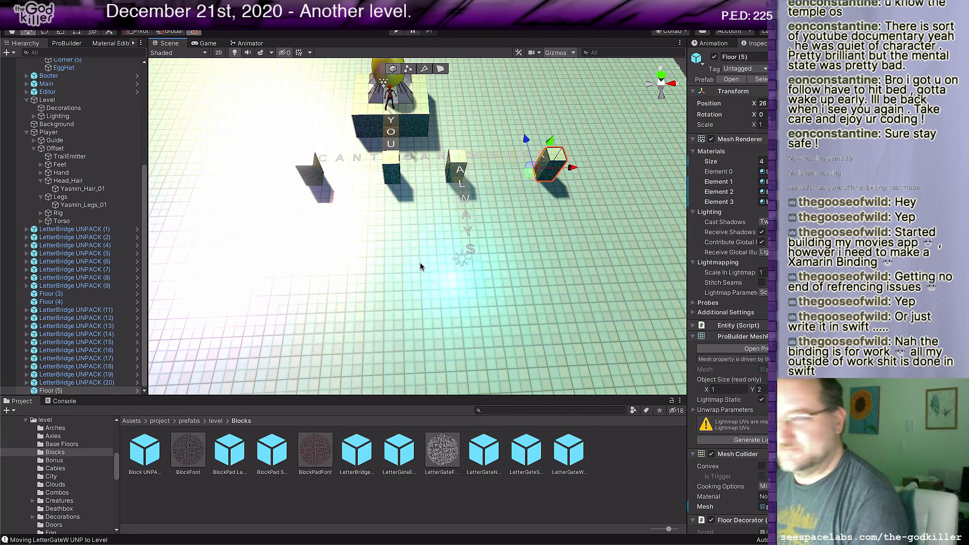
pyautogui.moveTo(546, 238); pyautogui.dragTo(498, 259, button='middle')
pyautogui.scroll(3, 525, 267)
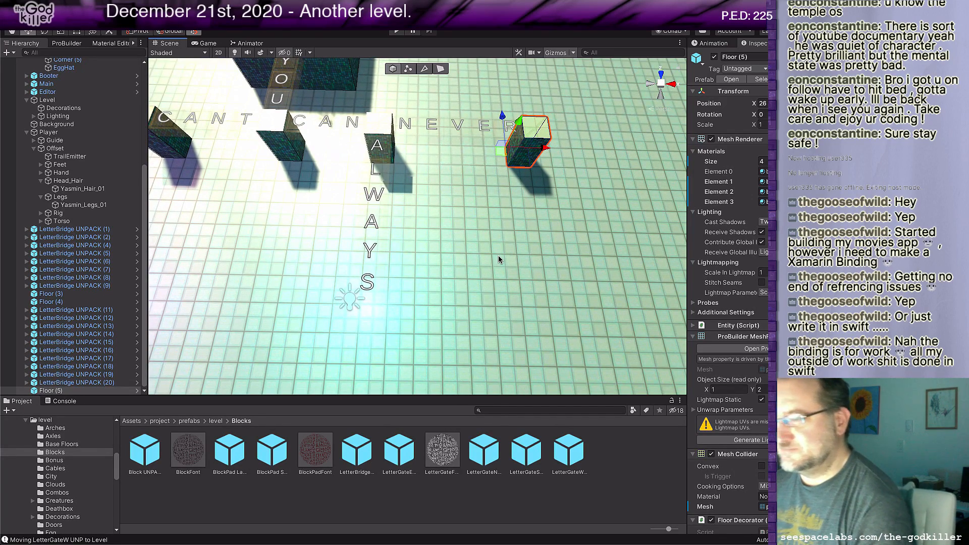
pyautogui.moveTo(491, 249); pyautogui.dragTo(506, 253, button='middle')
pyautogui.moveTo(506, 253); pyautogui.dragTo(514, 262, button='right')
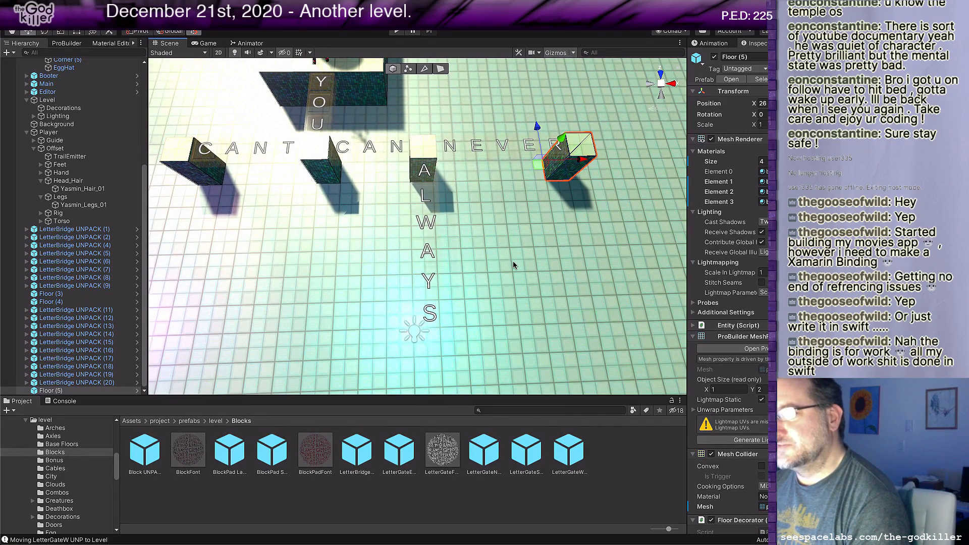
pyautogui.hotkey('alt', 'Tab')
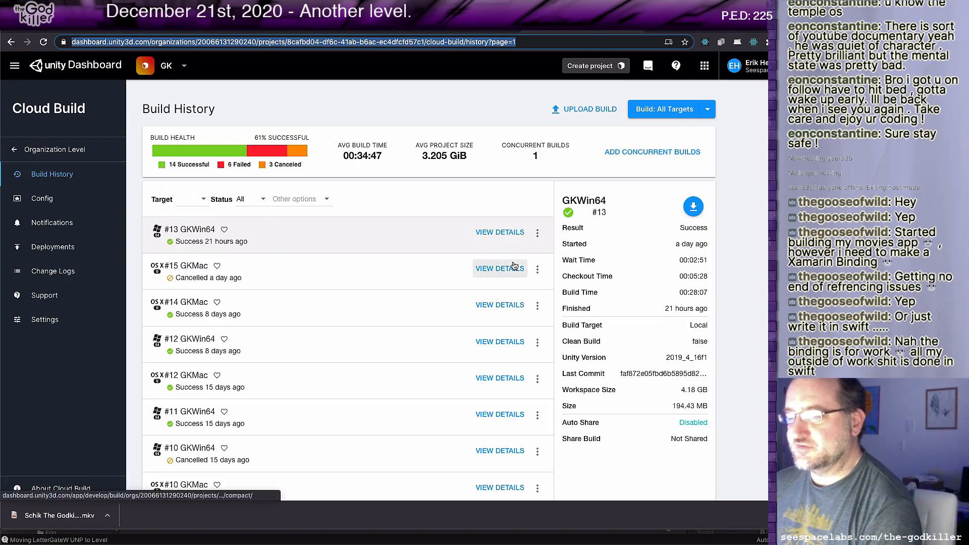
pyautogui.hotkey('alt', 'Tab')
# Step: Add a Floor prefab from the level prefabs folder and place it directly south of the S of ALWAYS
pyautogui.moveTo(508, 289); pyautogui.dragTo(497, 278, button='middle')
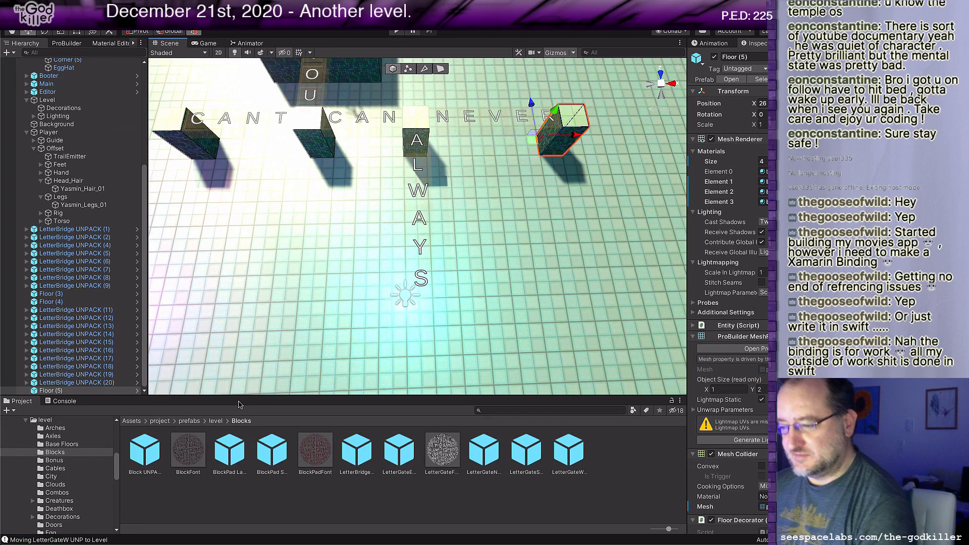
pyautogui.click(215, 421)
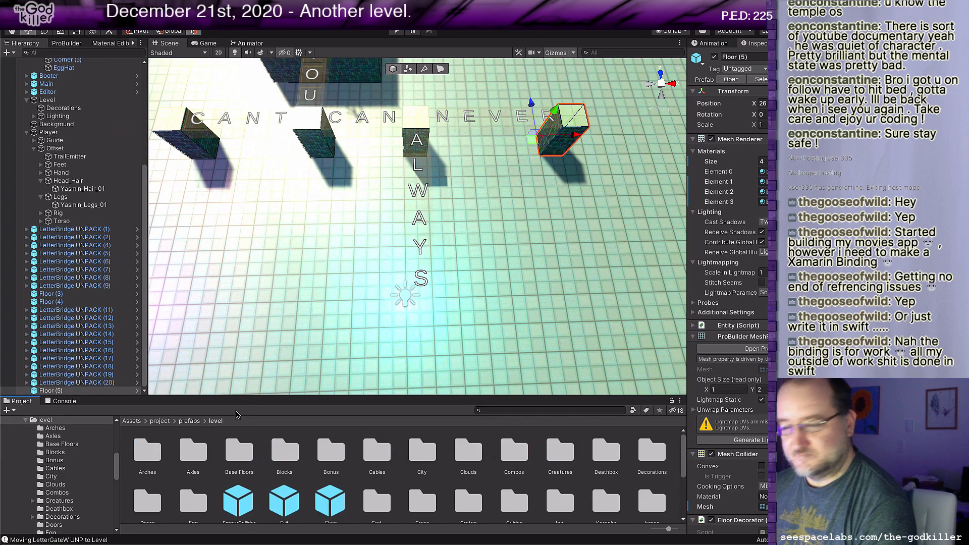
pyautogui.moveTo(325, 497); pyautogui.dragTo(456, 313)
pyautogui.moveTo(455, 306); pyautogui.dragTo(471, 280, button='middle')
pyautogui.scroll(-1, 471, 279)
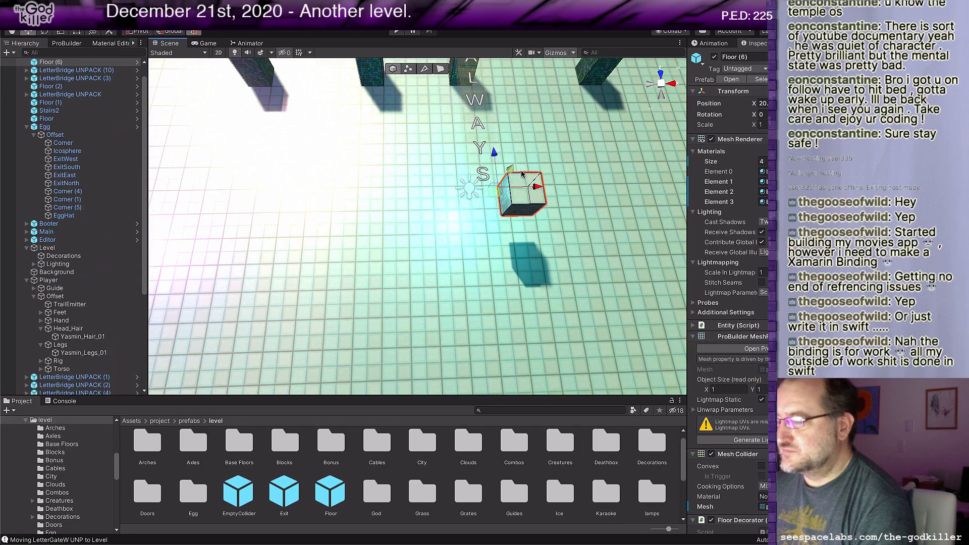
pyautogui.moveTo(514, 170); pyautogui.dragTo(509, 210)
pyautogui.scroll(1, 569, 241)
pyautogui.moveTo(569, 240); pyautogui.dragTo(547, 247, button='middle')
# Step: Raise the top face of the new Floor block to make it 2 units tall
pyautogui.press('g')
pyautogui.click(424, 246)
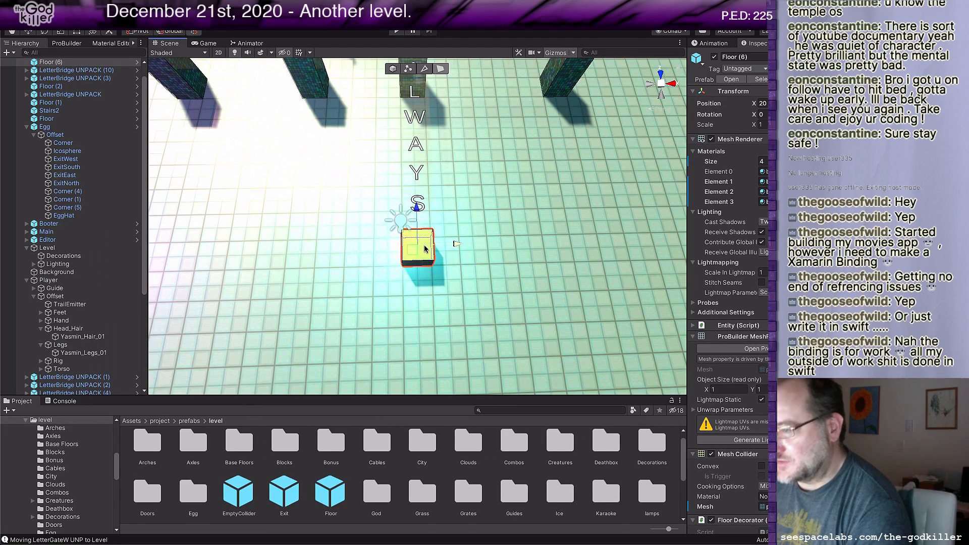
pyautogui.moveTo(419, 237); pyautogui.dragTo(422, 230)
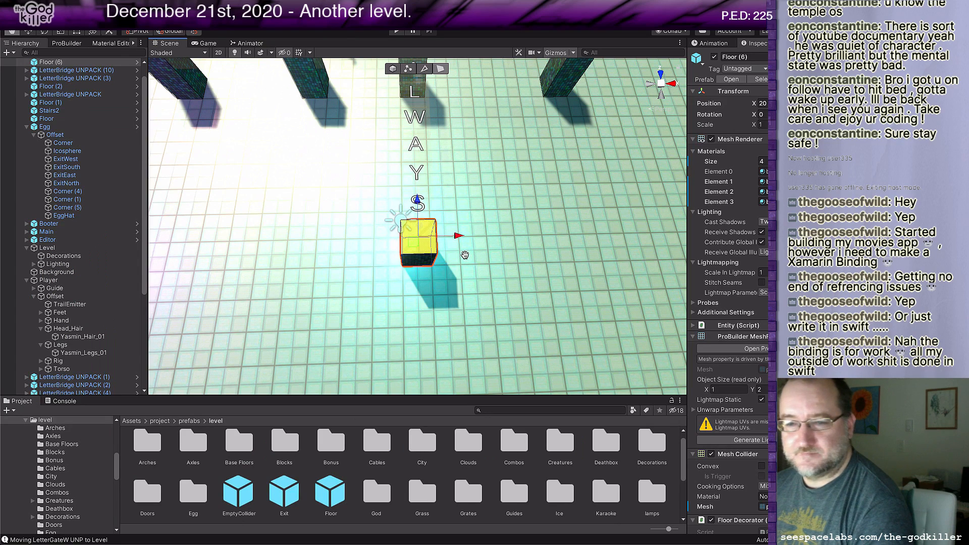
# Step: Extend the east face of the Floor block below ALWAYS until the strip is about 7 units long
pyautogui.moveTo(465, 256); pyautogui.dragTo(436, 258, button='middle')
pyautogui.click(315, 239)
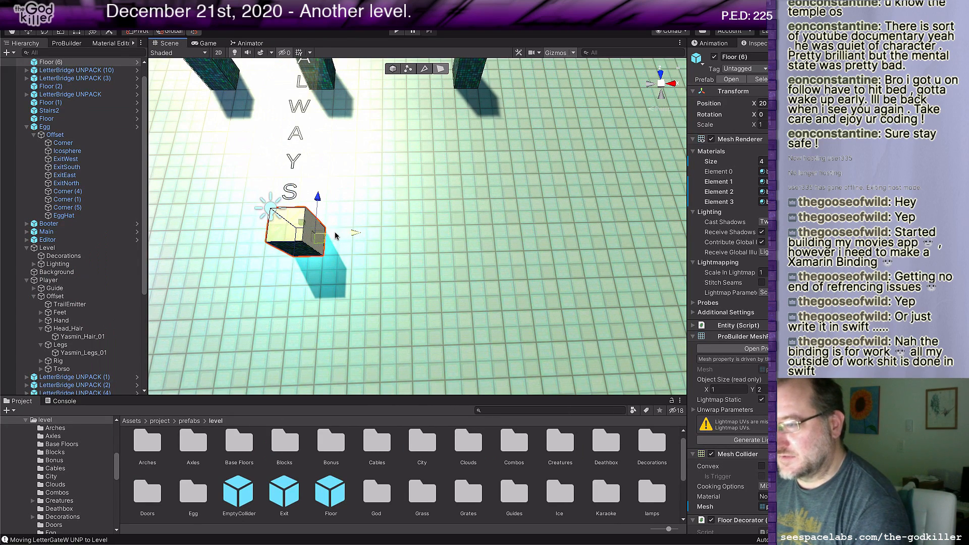
pyautogui.moveTo(357, 229); pyautogui.dragTo(473, 243)
pyautogui.moveTo(481, 243); pyautogui.dragTo(461, 270, button='middle')
pyautogui.moveTo(464, 256); pyautogui.dragTo(448, 281, button='right')
pyautogui.moveTo(437, 271); pyautogui.dragTo(456, 277, button='middle')
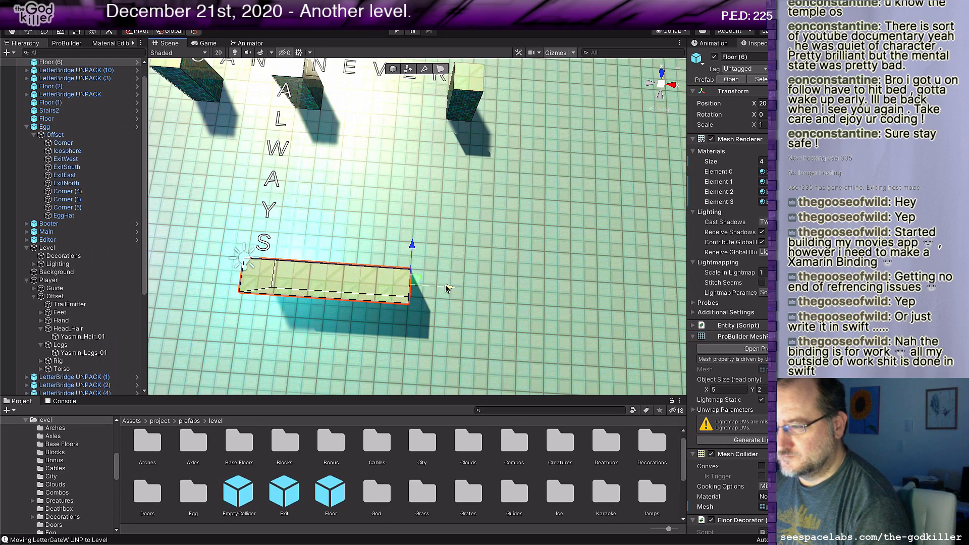
pyautogui.moveTo(447, 288); pyautogui.dragTo(479, 290)
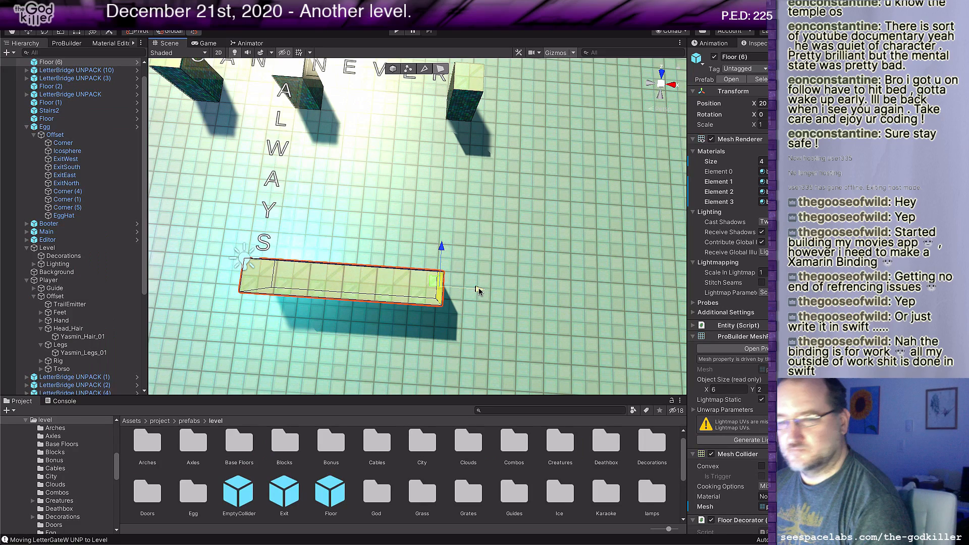
pyautogui.keyDown('shift'); pyautogui.moveTo(479, 290); pyautogui.dragTo(512, 292); pyautogui.keyUp('shift')
# Step: Extrude the north side of the strip's east end tile up to the end of NEVER and delete the separate Floor block there
pyautogui.keyDown('alt'); pyautogui.moveTo(512, 292); pyautogui.dragTo(391, 259); pyautogui.keyUp('alt')
pyautogui.moveTo(392, 259); pyautogui.dragTo(303, 206, button='middle')
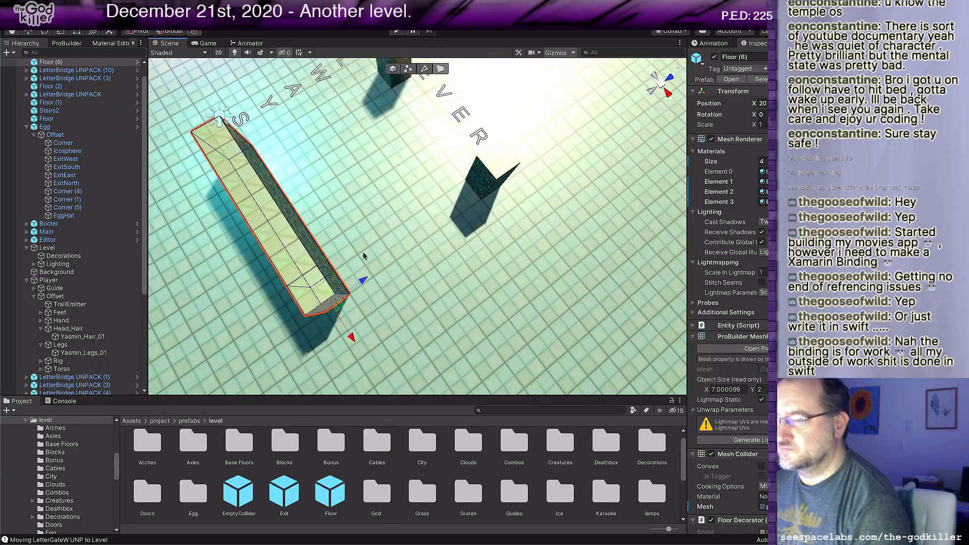
pyautogui.click(332, 278)
pyautogui.keyDown('shift'); pyautogui.moveTo(356, 276); pyautogui.dragTo(517, 163); pyautogui.keyUp('shift')
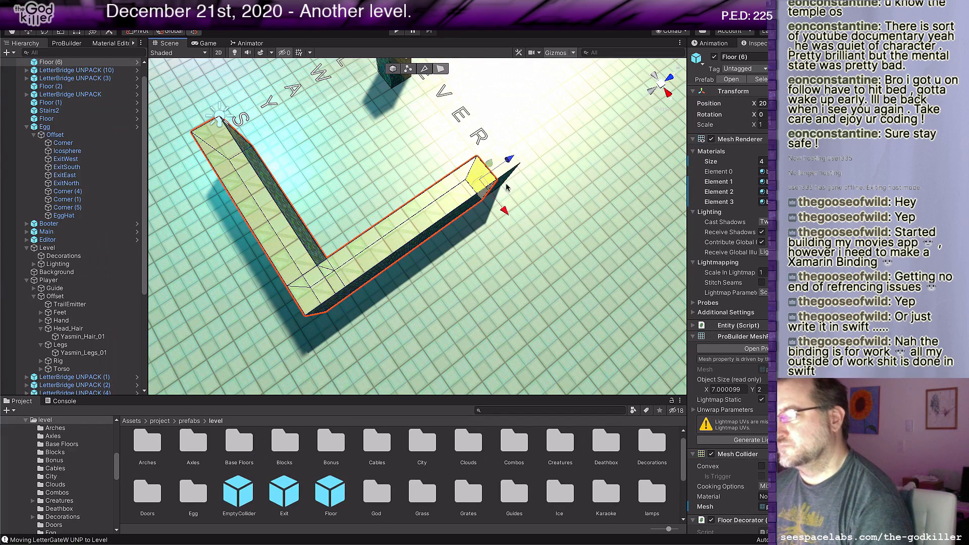
pyautogui.click(506, 177)
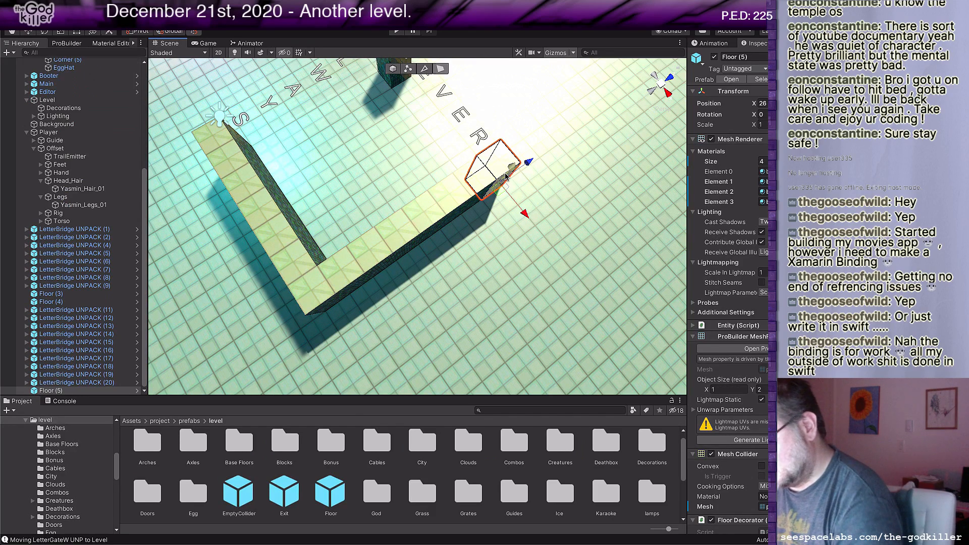
pyautogui.press('Delete')
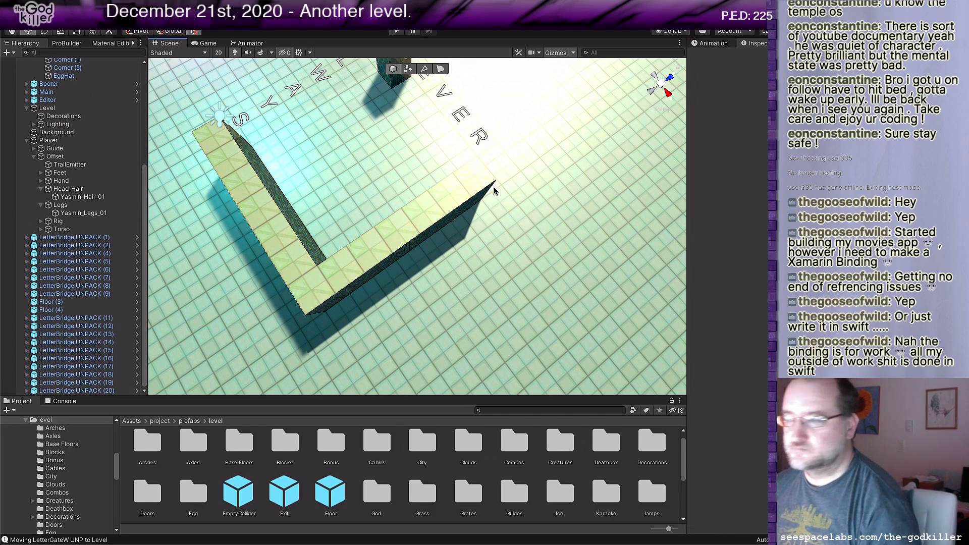
# Step: Extend the north end face of the L-shaped floor strip one tile further north, beside the R of NEVER
pyautogui.moveTo(493, 191); pyautogui.dragTo(381, 199, button='right')
pyautogui.moveTo(381, 199); pyautogui.dragTo(335, 192, button='middle')
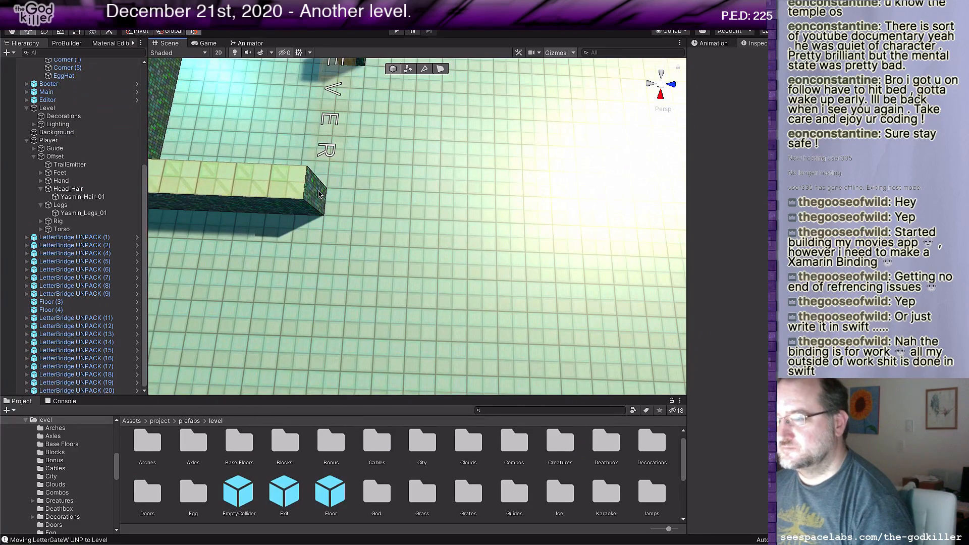
pyautogui.click(313, 196)
pyautogui.press('l')
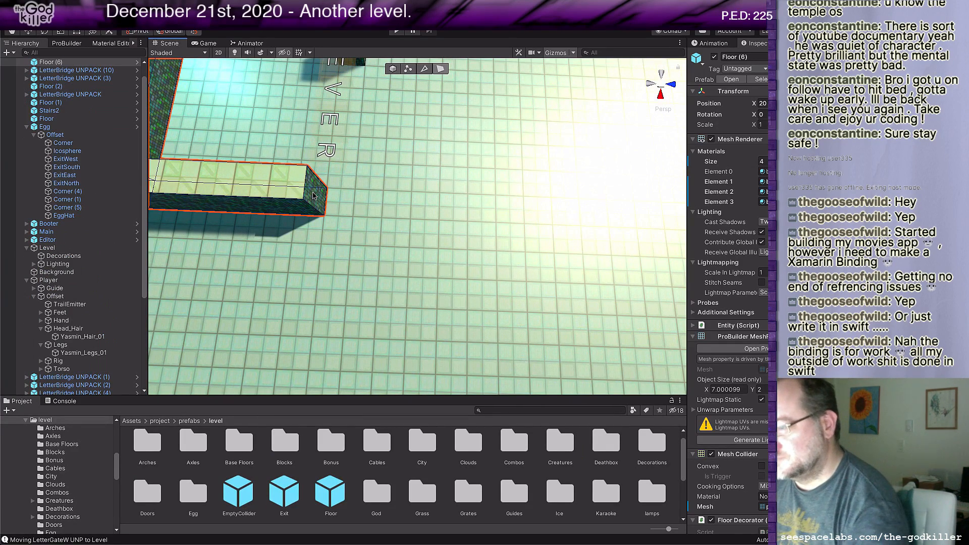
pyautogui.click(313, 196)
pyautogui.moveTo(355, 198); pyautogui.dragTo(388, 194)
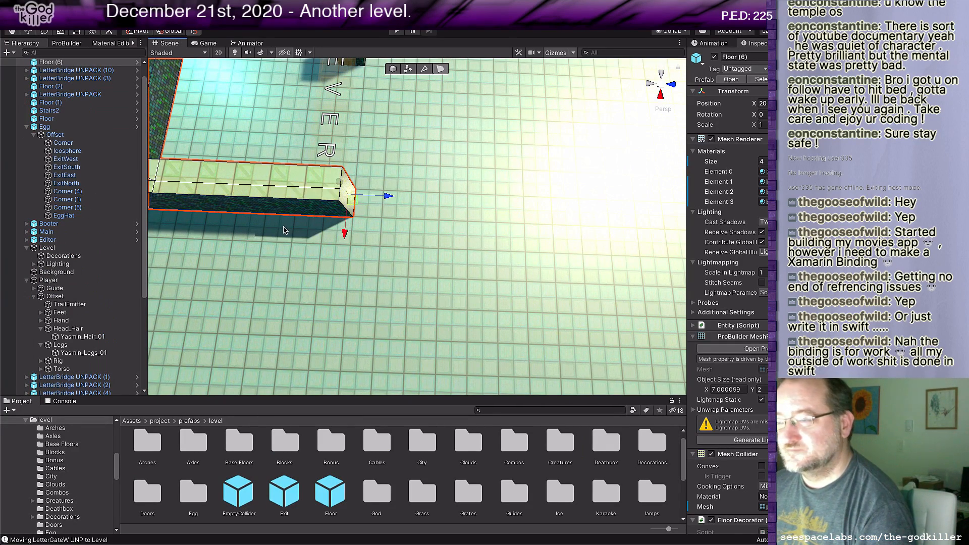
pyautogui.moveTo(283, 226); pyautogui.dragTo(522, 224, button='middle')
pyautogui.moveTo(303, 231); pyautogui.dragTo(512, 253, button='right')
pyautogui.moveTo(323, 283); pyautogui.dragTo(541, 250, button='middle')
pyautogui.moveTo(540, 250); pyautogui.dragTo(563, 253, button='right')
pyautogui.scroll(-4, 562, 252)
pyautogui.moveTo(562, 252); pyautogui.dragTo(530, 257, button='middle')
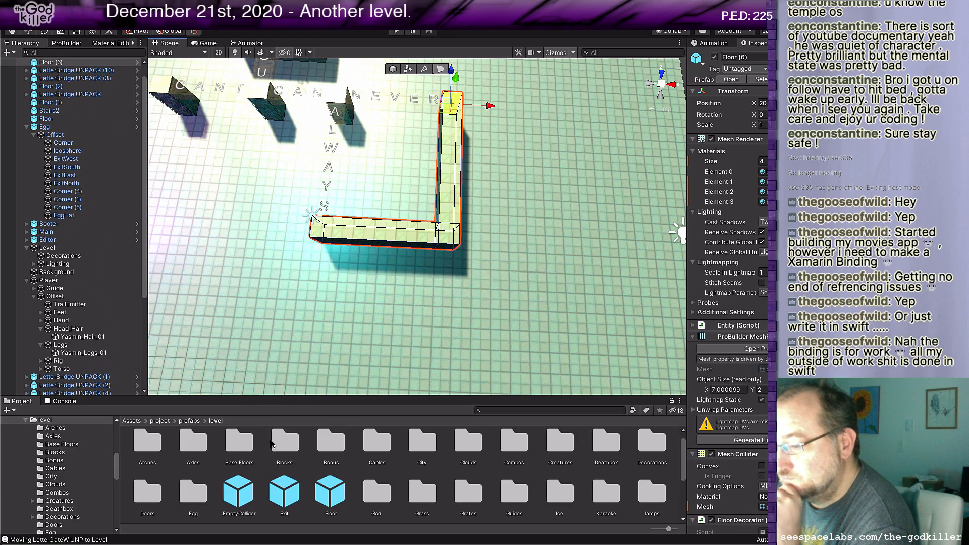
# Step: Look through the level prefabs and open the Blocks folder
pyautogui.scroll(-2, 368, 474)
pyautogui.scroll(-2, 368, 475)
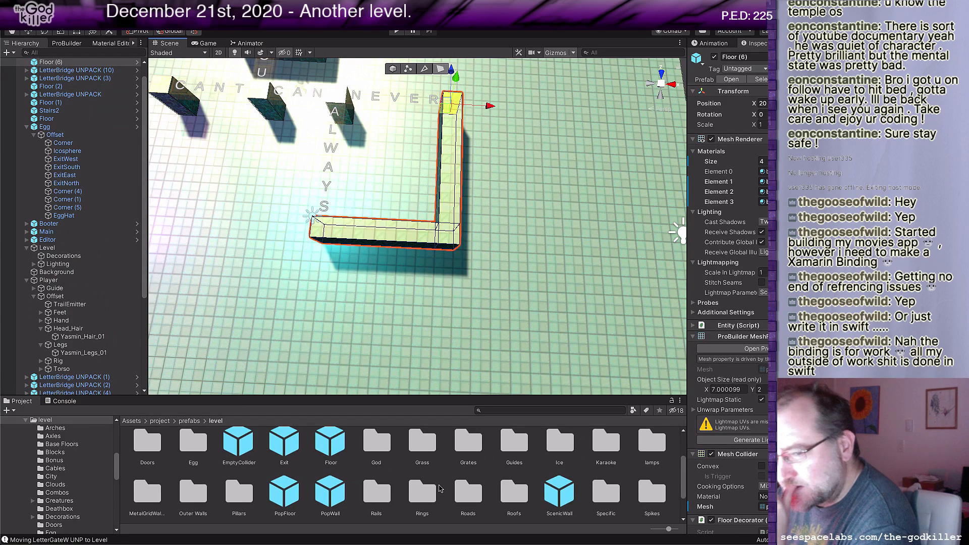
pyautogui.scroll(2, 439, 489)
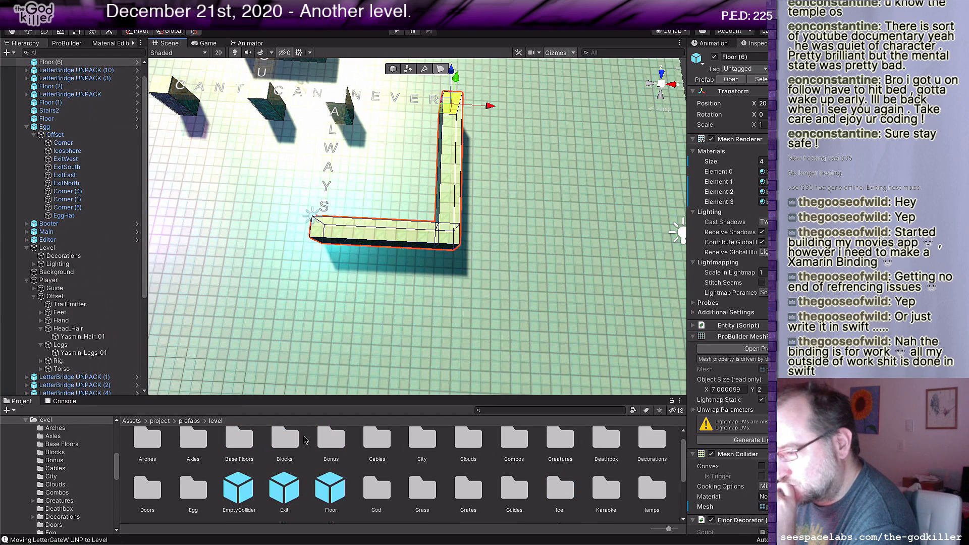
pyautogui.doubleClick(286, 443)
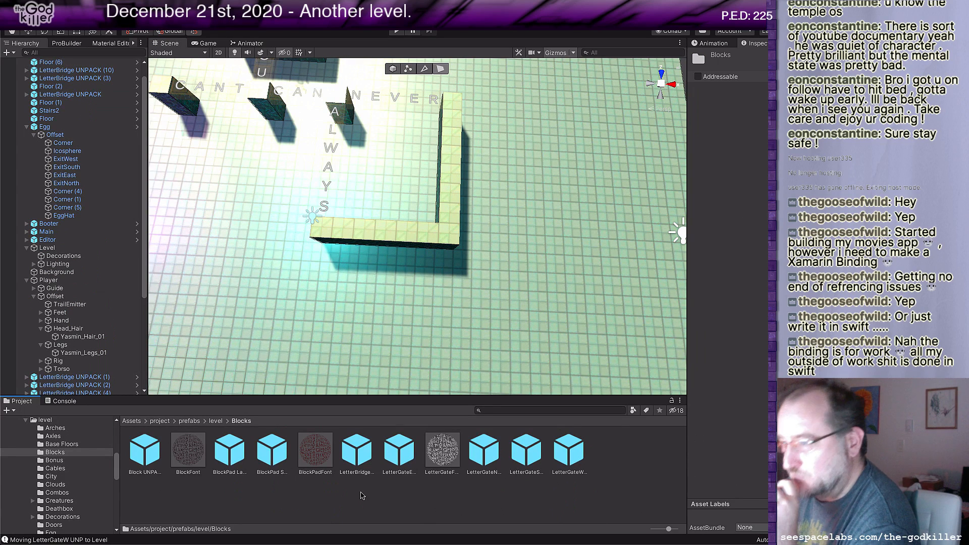
# Step: Switch to Rider and place the cursor in the sentence ideas of BotheringMe.txt
pyautogui.press('super+Tab')
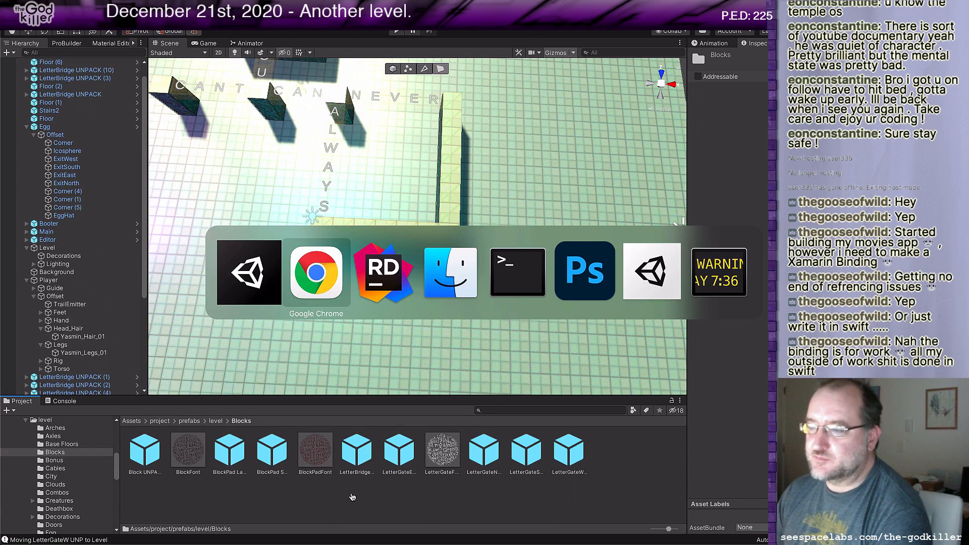
pyautogui.click(405, 270)
pyautogui.click(428, 219)
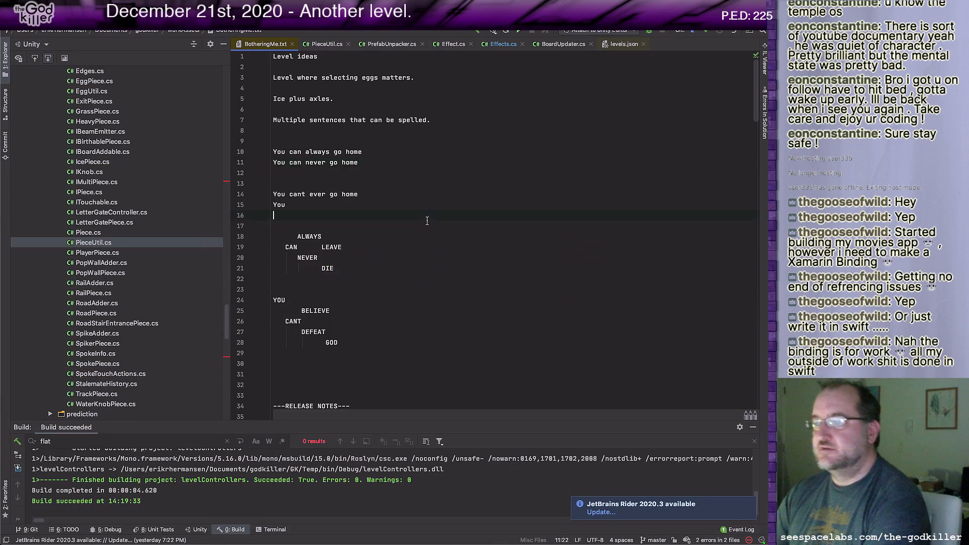
# Step: Insert the connector "+---" in front of LEAVE on the CAN line of the first word diagram
pyautogui.press('Up')
pyautogui.press('Up')
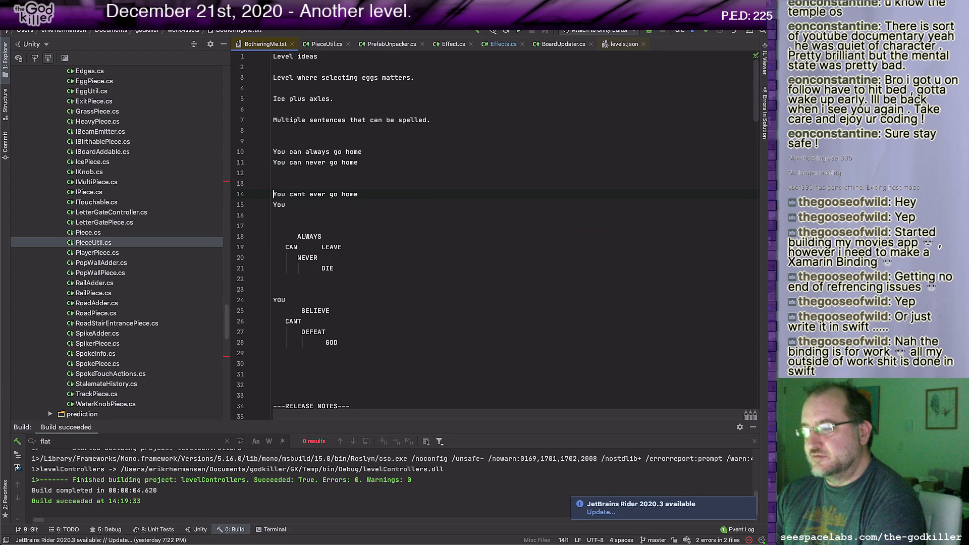
pyautogui.press('Down')
pyautogui.press('Down')
pyautogui.press('Down')
pyautogui.press('Down')
pyautogui.press('Down')
pyautogui.press('Right')
pyautogui.press('Right')
pyautogui.press('Right')
pyautogui.press('Right')
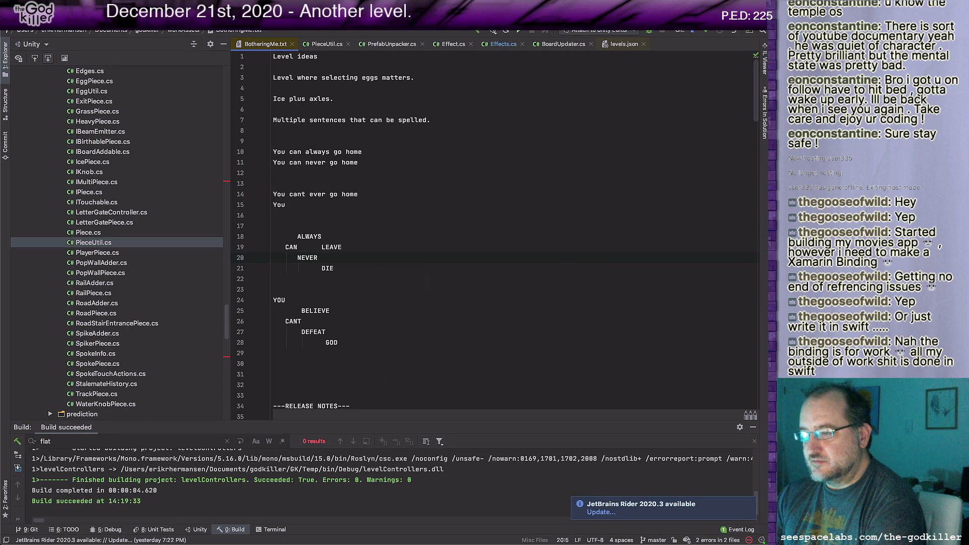
pyautogui.press('Right')
pyautogui.press('Right')
pyautogui.press('Right')
pyautogui.press('Right')
pyautogui.press('Right')
pyautogui.press('Right')
pyautogui.press('Right')
pyautogui.press('Right')
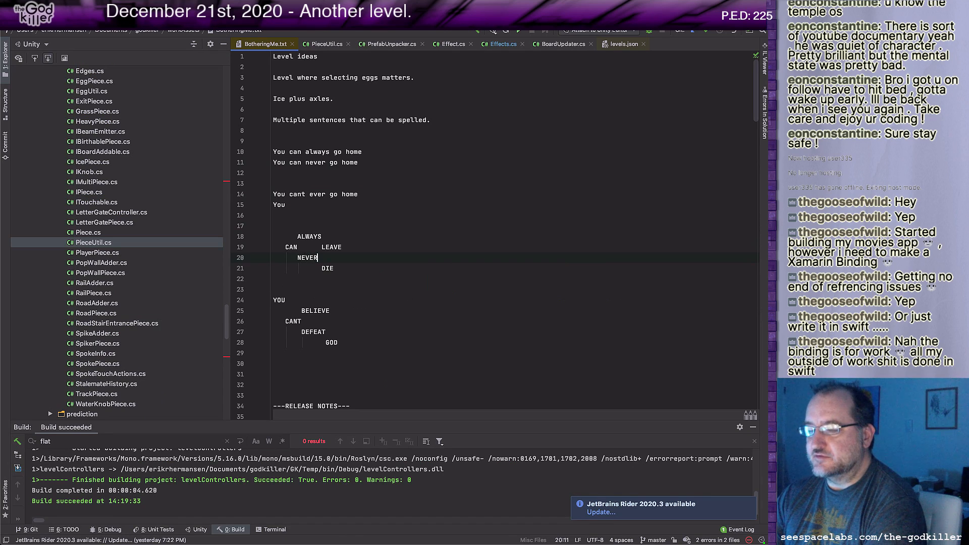
pyautogui.press('Up')
pyautogui.press('Up')
pyautogui.press('Right')
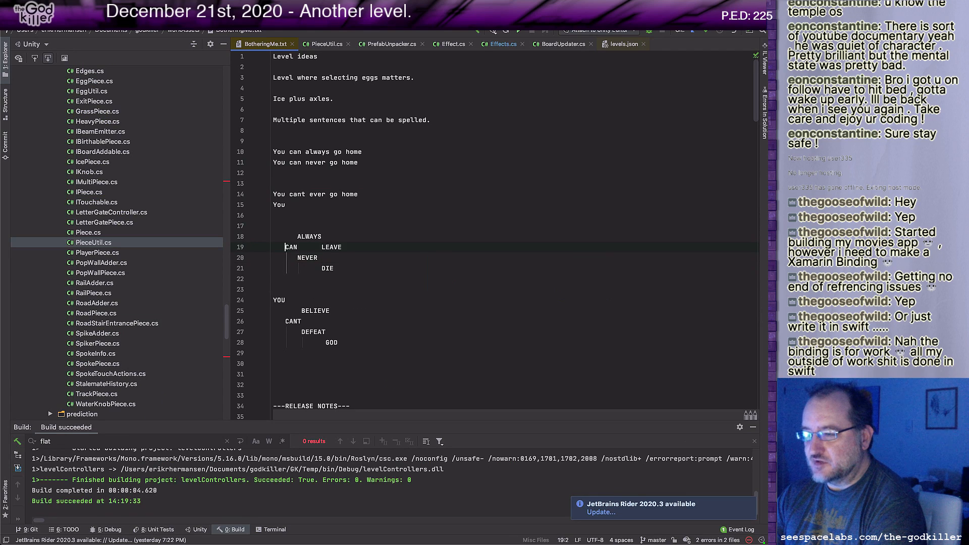
pyautogui.press('Right')
pyautogui.press('Right')
pyautogui.press('Right')
pyautogui.press('Right')
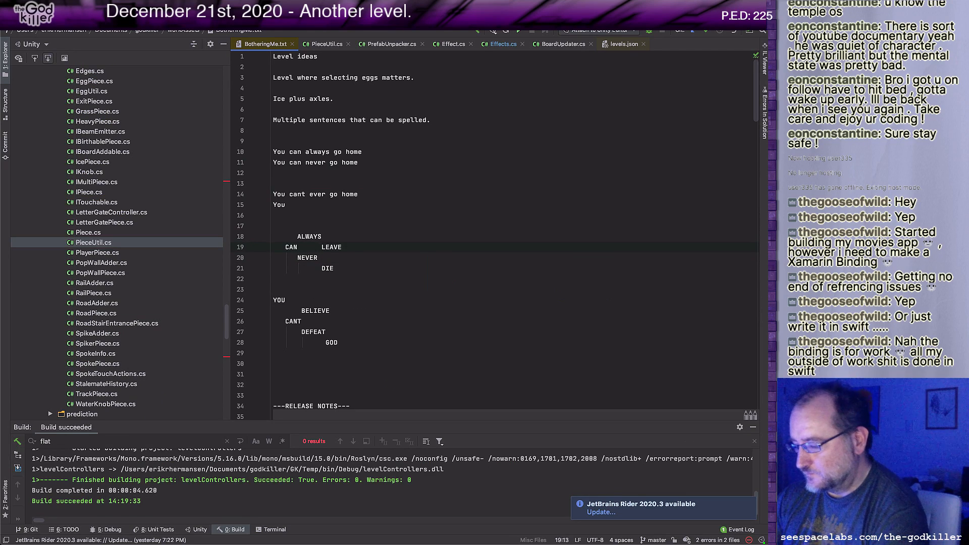
pyautogui.write('+---')
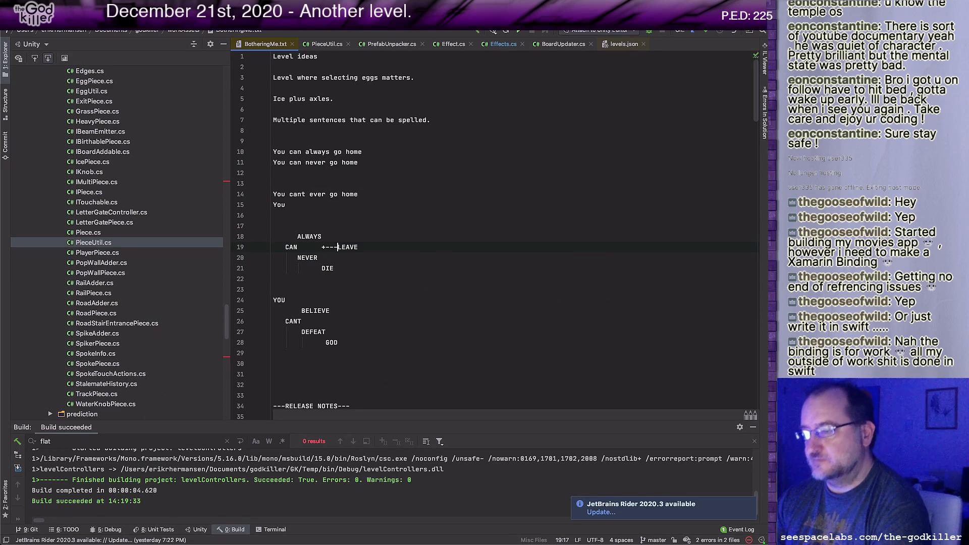
# Step: Move DIE from its own line up to the NEVER line so that it sits under LEAVE
pyautogui.press('Down')
pyautogui.press('Down')
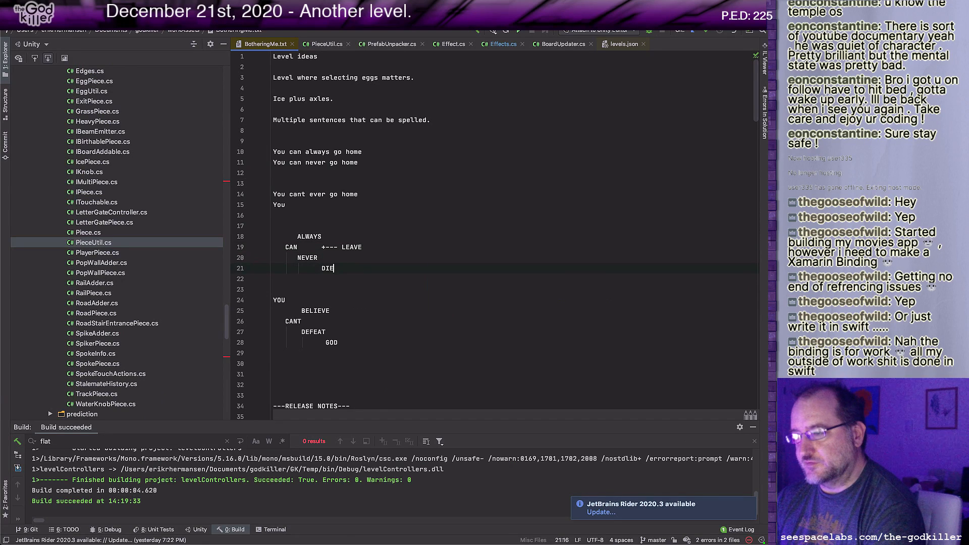
pyautogui.hotkey('shift', 'Left')
pyautogui.hotkey('shift', 'Left')
pyautogui.hotkey('shift', 'Left')
pyautogui.press('BackSpace')
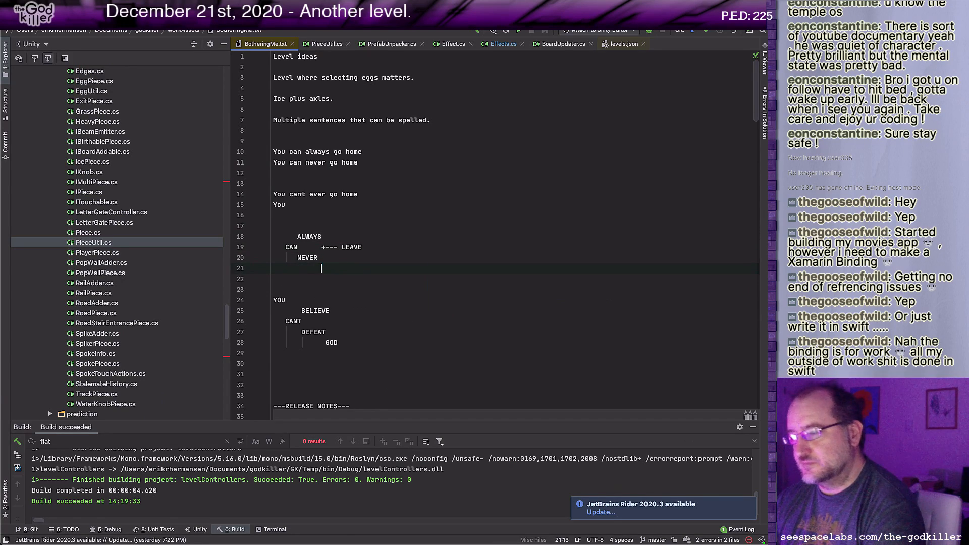
pyautogui.press('Up')
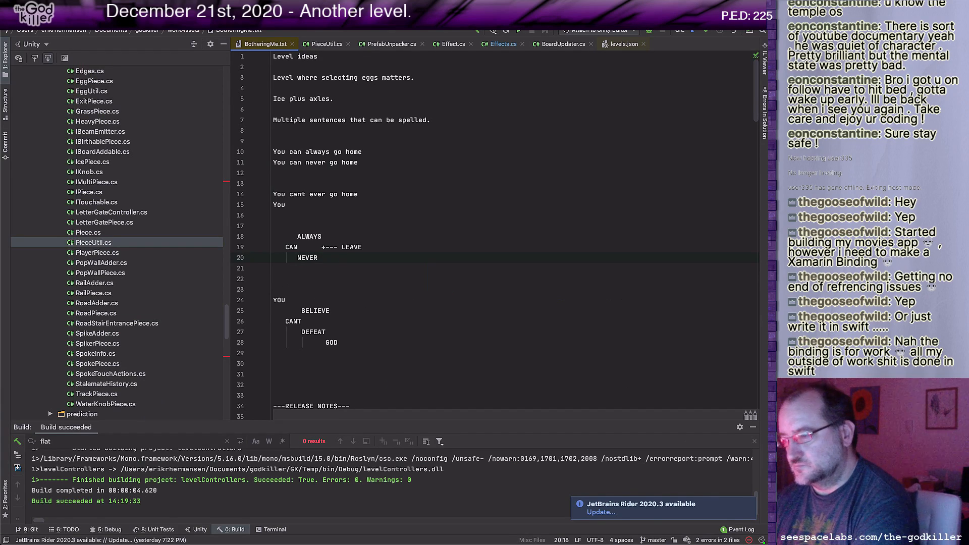
pyautogui.write('DIE')
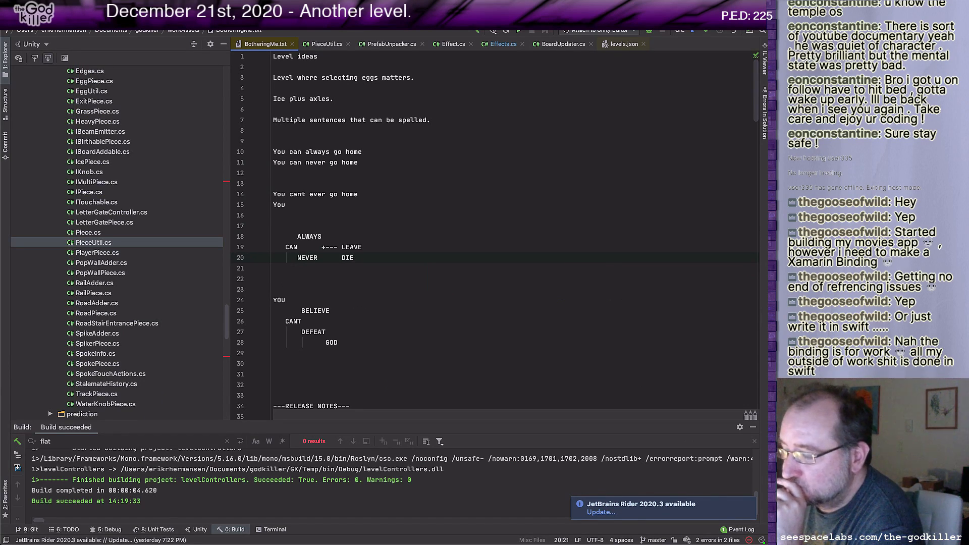
# Step: Add the word STAY on the line below DIE in the first word diagram
pyautogui.press('Down')
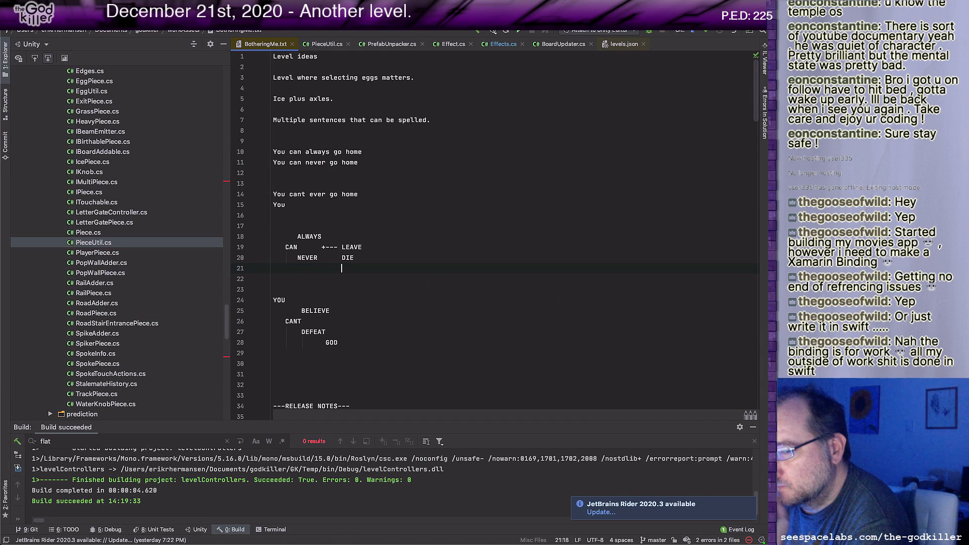
pyautogui.write('S')
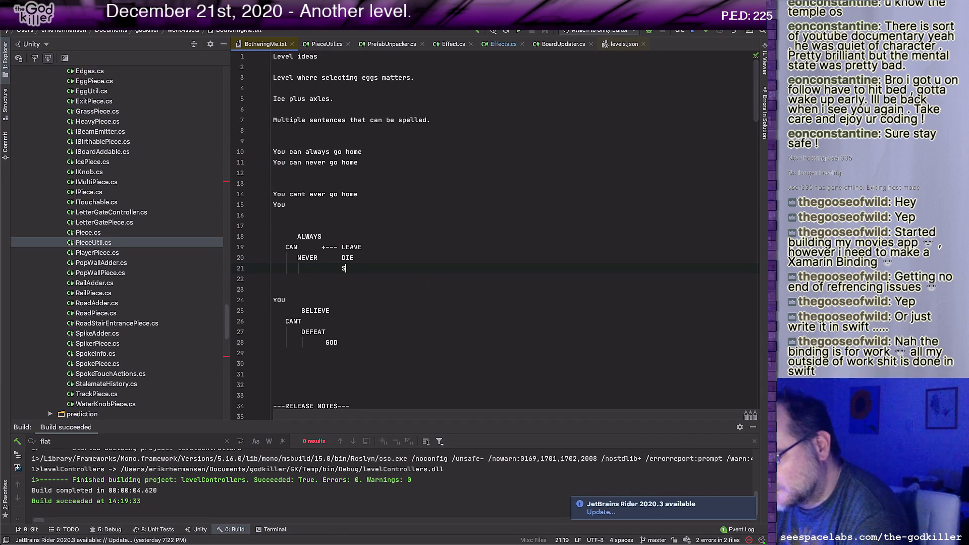
pyautogui.write('TAY')
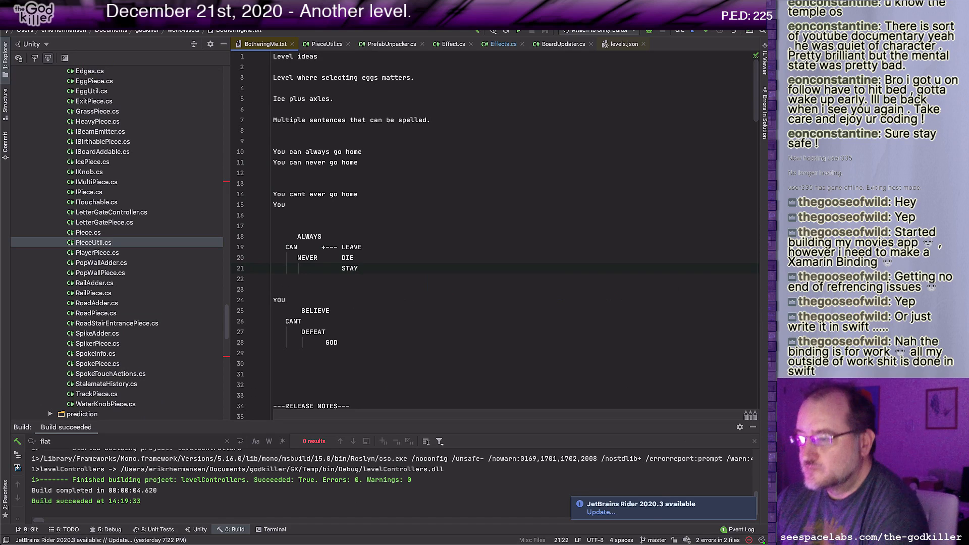
# Step: Replace DEFEAT with WIN under CANT in the second word diagram
pyautogui.press('Down')
pyautogui.press('Down')
pyautogui.press('Down')
pyautogui.press('Down')
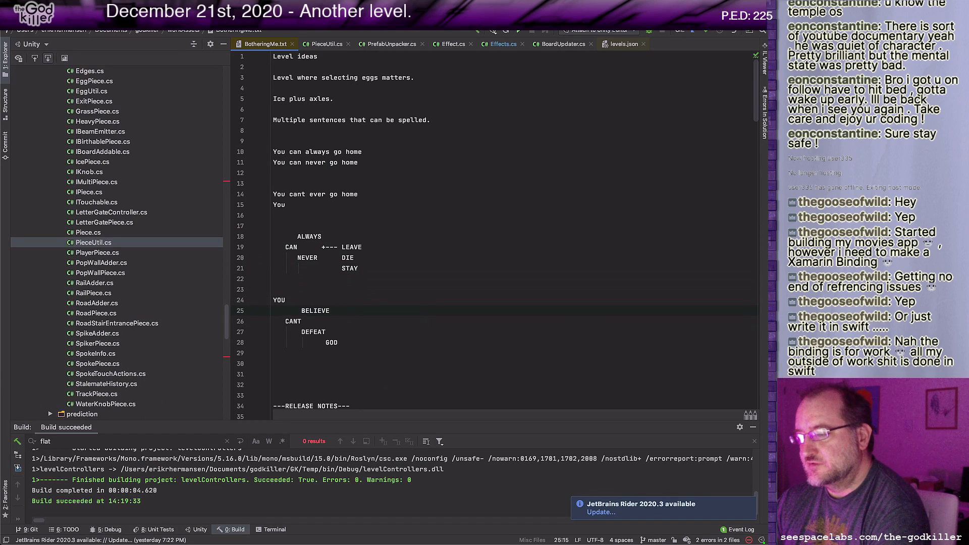
pyautogui.press('Down')
pyautogui.hotkey('shift', 'alt', 'Left')
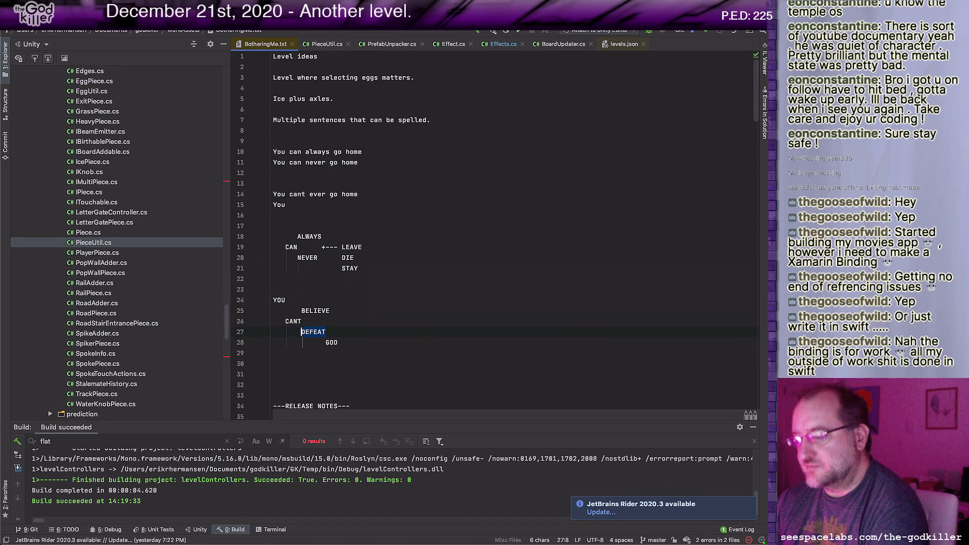
pyautogui.write('WIN')
pyautogui.press('Right')
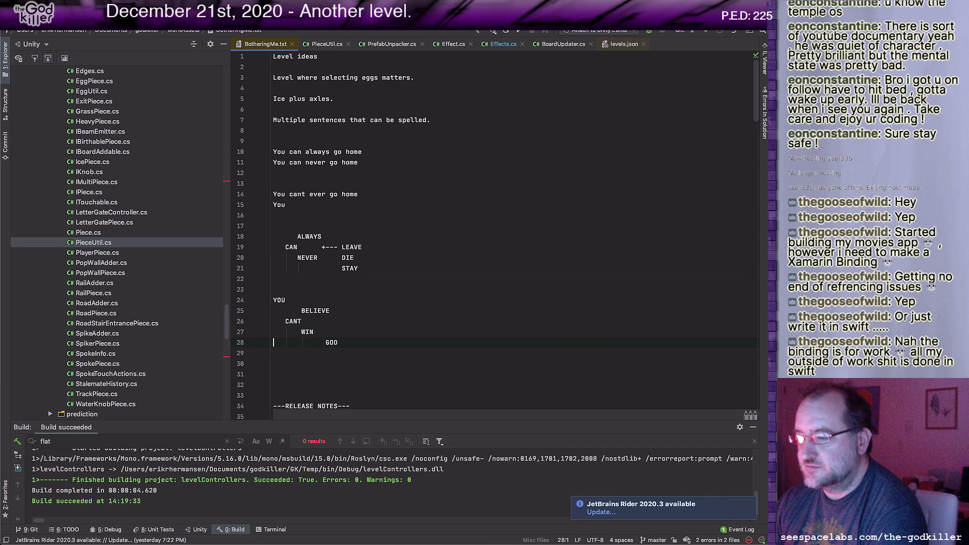
# Step: Delete GOD from the line below WIN and enter LOSE there, aligned under WIN
pyautogui.press('End')
pyautogui.hotkey('shift', 'alt', 'Left')
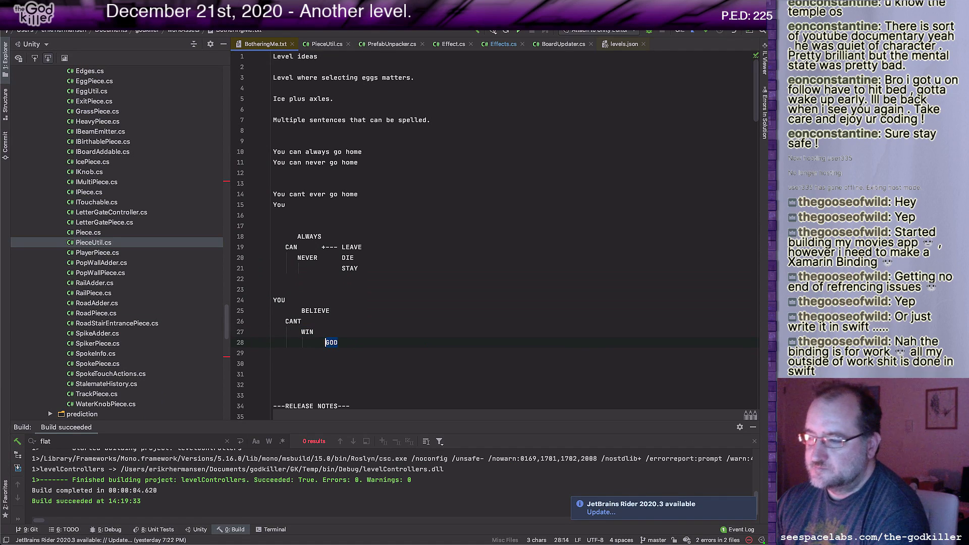
pyautogui.press('BackSpace')
pyautogui.press('Up')
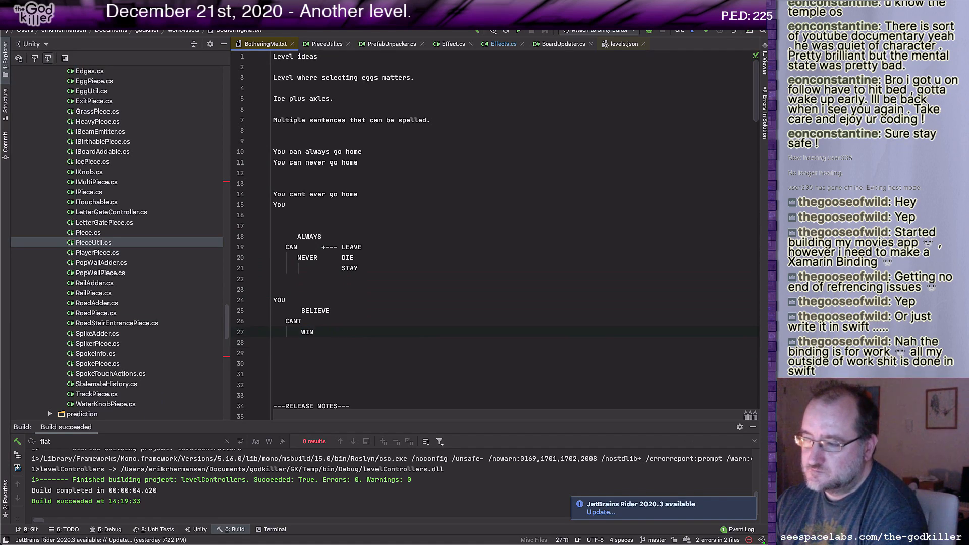
pyautogui.press('Down')
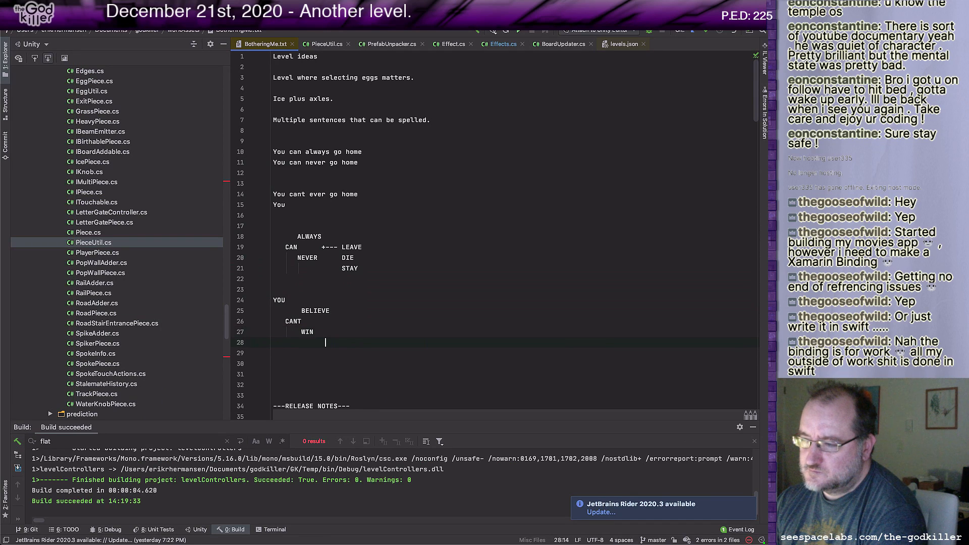
pyautogui.press('Left')
pyautogui.press('Left')
pyautogui.press('Left')
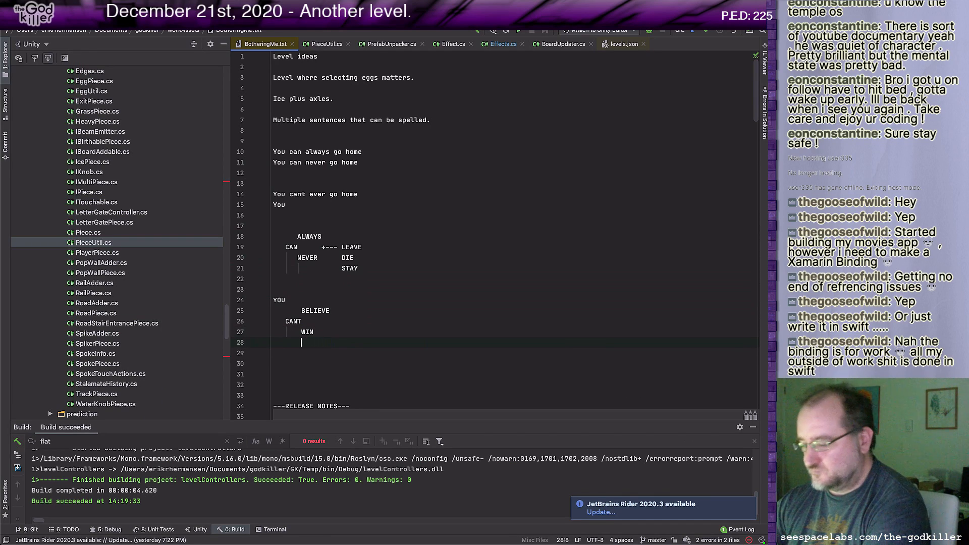
pyautogui.write('LOSE')
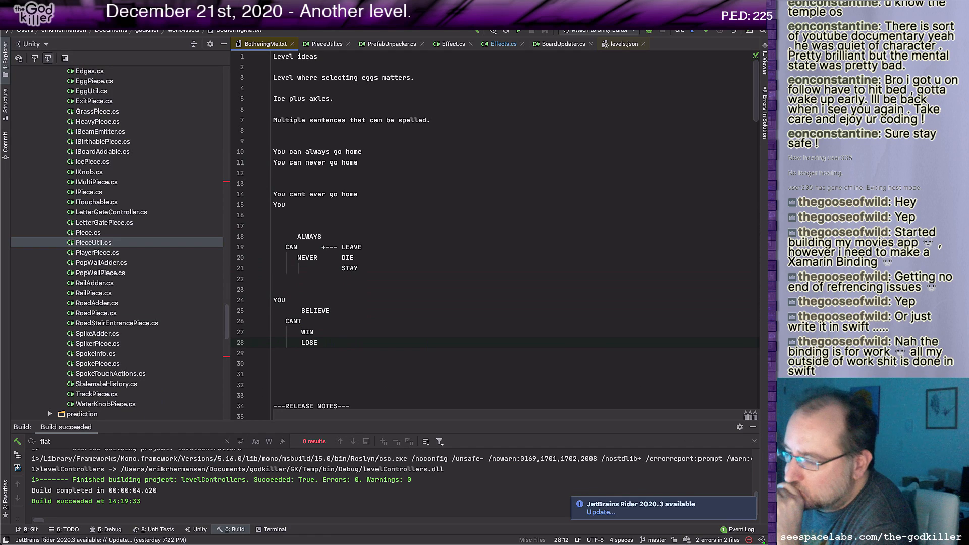
# Step: Add the word DOUBT on the YOU line, aligned above BELIEVE
pyautogui.press('Up')
pyautogui.press('Up')
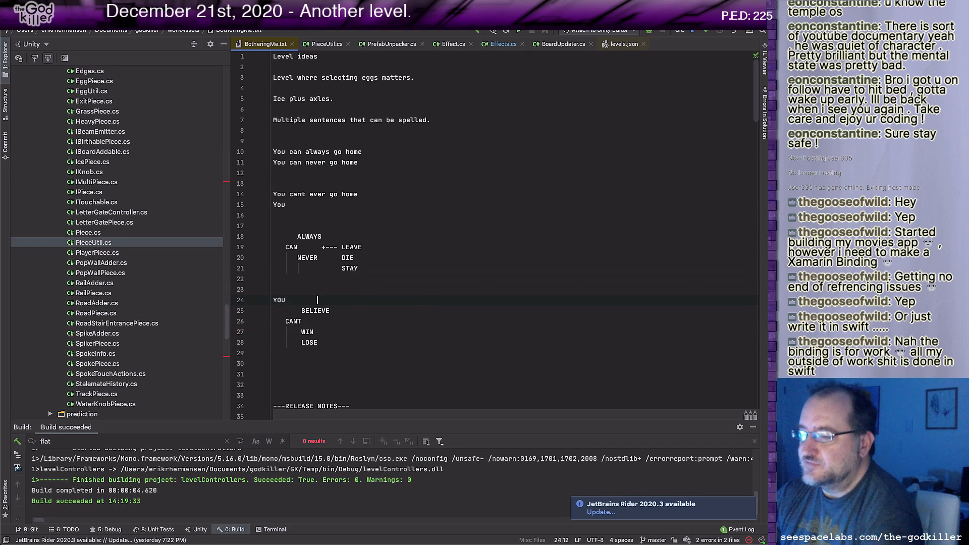
pyautogui.press('Left')
pyautogui.press('Left')
pyautogui.press('Left')
pyautogui.press('Left')
pyautogui.write('D')
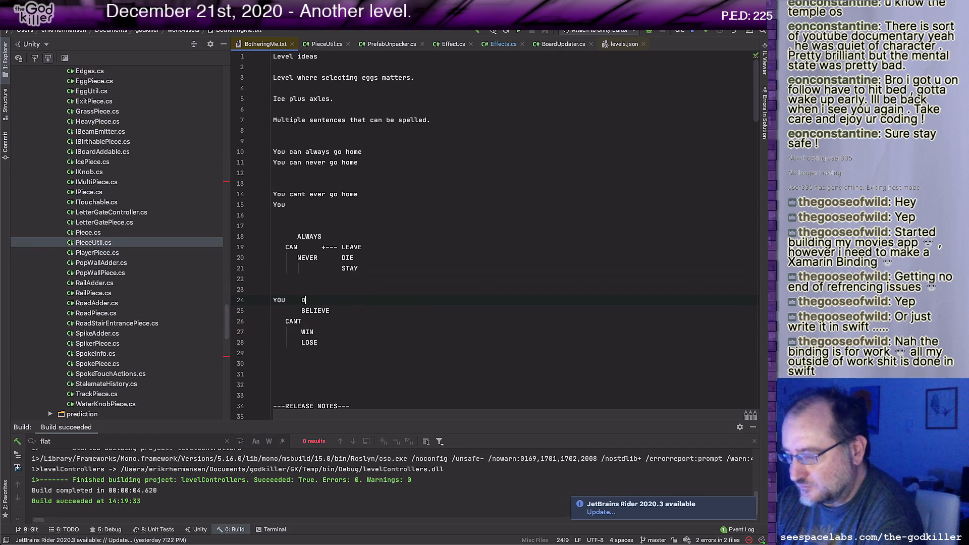
pyautogui.write('OUBT')
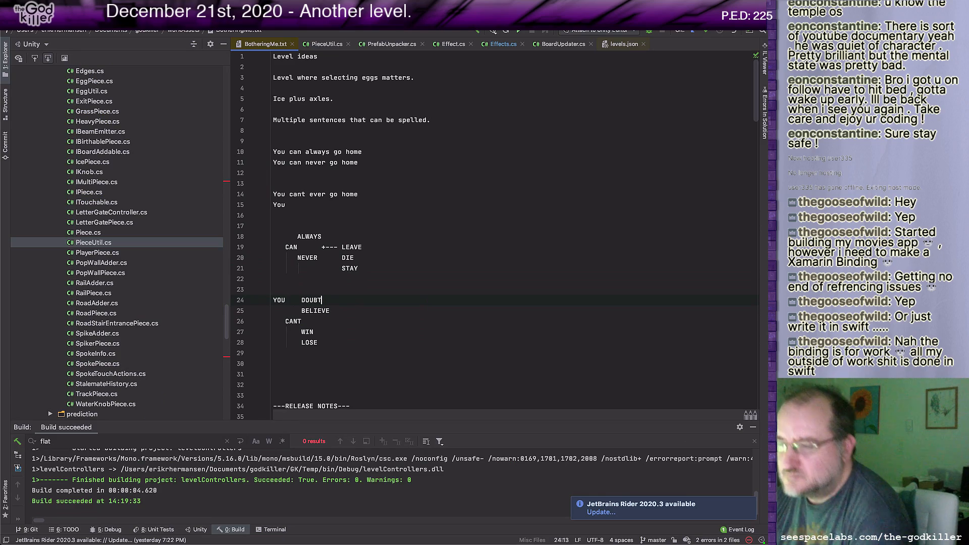
# Step: Switch back to Unity and bring the whole letter-bridge layout with the floor strip into view
pyautogui.press('super+Tab')
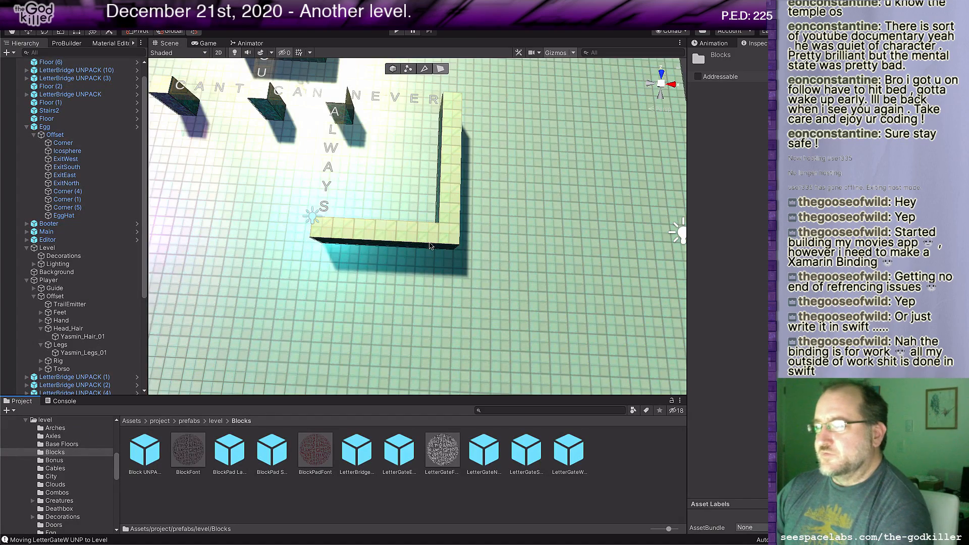
pyautogui.scroll(-3, 428, 223)
pyautogui.moveTo(398, 258); pyautogui.dragTo(319, 208, button='middle')
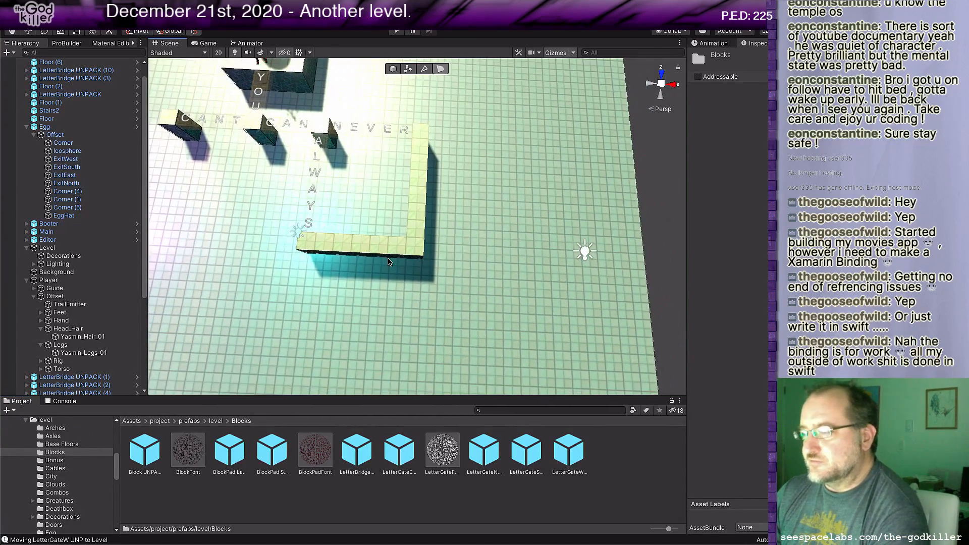
pyautogui.scroll(2, 416, 277)
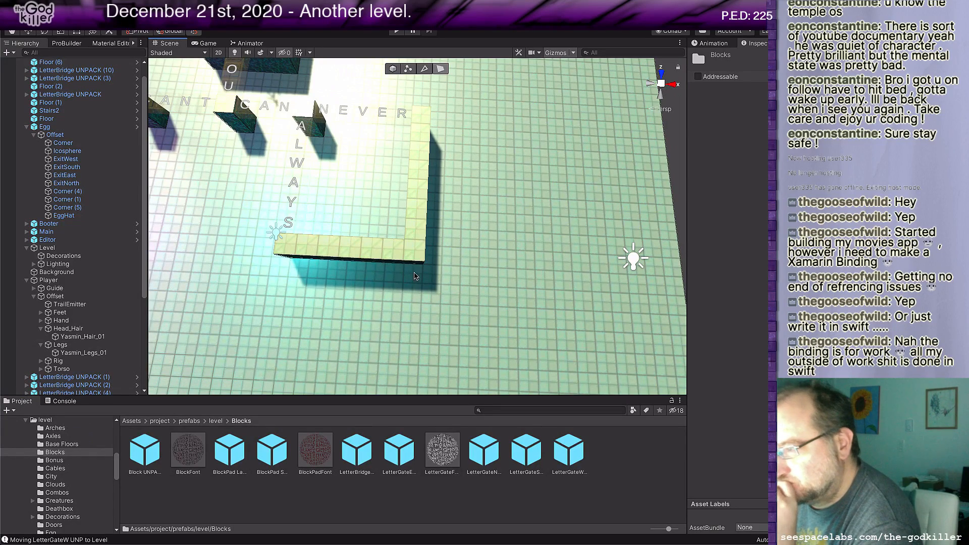
pyautogui.moveTo(453, 284)
pyautogui.mouseDown(button='middle')
pyautogui.moveTo(438, 290)
pyautogui.moveTo(456, 299)
pyautogui.mouseUp(button='middle')
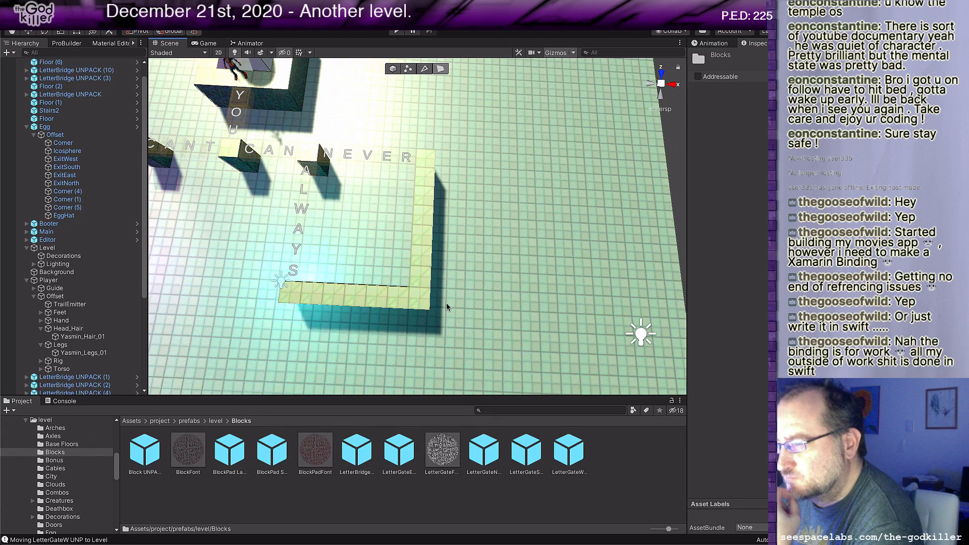
pyautogui.moveTo(408, 293); pyautogui.dragTo(461, 298, button='middle')
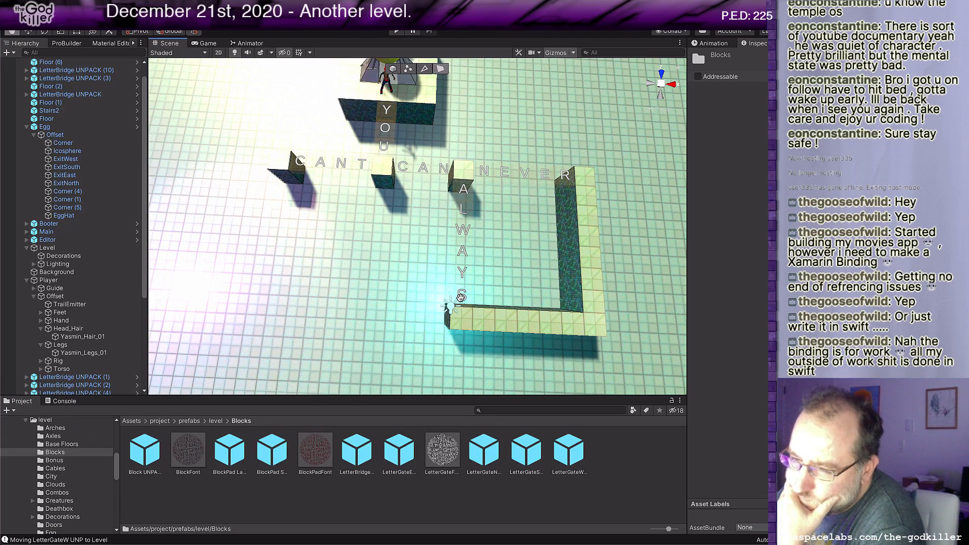
pyautogui.moveTo(460, 298)
pyautogui.mouseDown(button='middle')
pyautogui.moveTo(437, 299)
pyautogui.moveTo(457, 303)
pyautogui.mouseUp(button='middle')
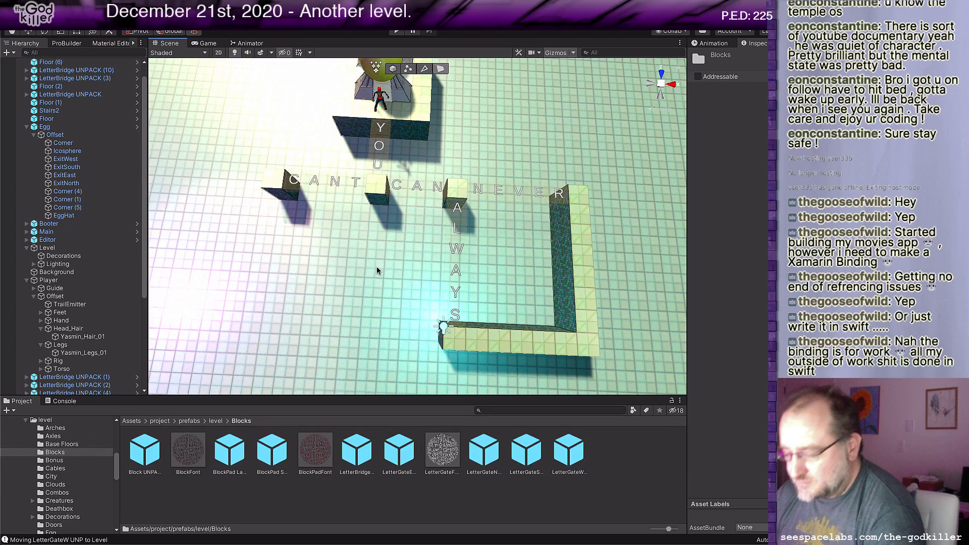
# Step: Switch to the notes in Rider and review the CAN and YOU/CANT word diagrams for the next branching words
pyautogui.press('super+Tab')
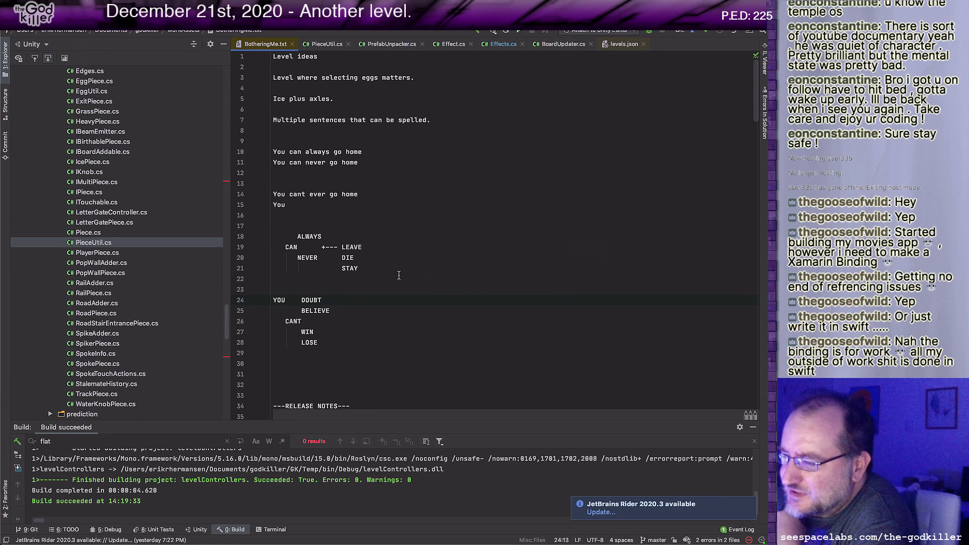
pyautogui.press('Left')
pyautogui.press('Left')
pyautogui.press('Left')
pyautogui.press('Left')
pyautogui.press('Left')
pyautogui.press('Left')
pyautogui.press('Down')
pyautogui.press('Down')
pyautogui.press('Down')
pyautogui.press('Up')
pyautogui.press('Up')
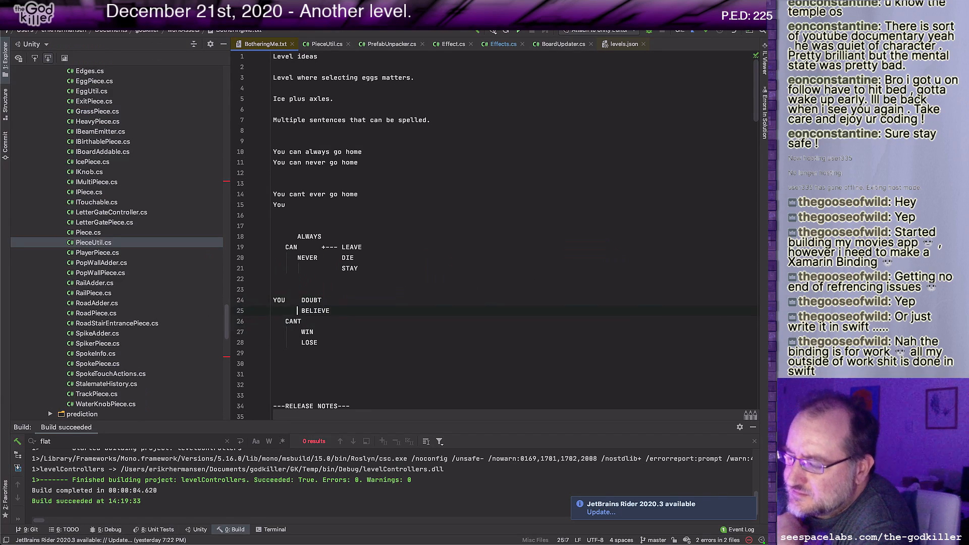
pyautogui.press('Up')
pyautogui.press('Up')
pyautogui.press('Up')
pyautogui.press('Up')
pyautogui.press('Up')
pyautogui.press('Up')
pyautogui.press('Down')
pyautogui.press('Down')
pyautogui.press('Down')
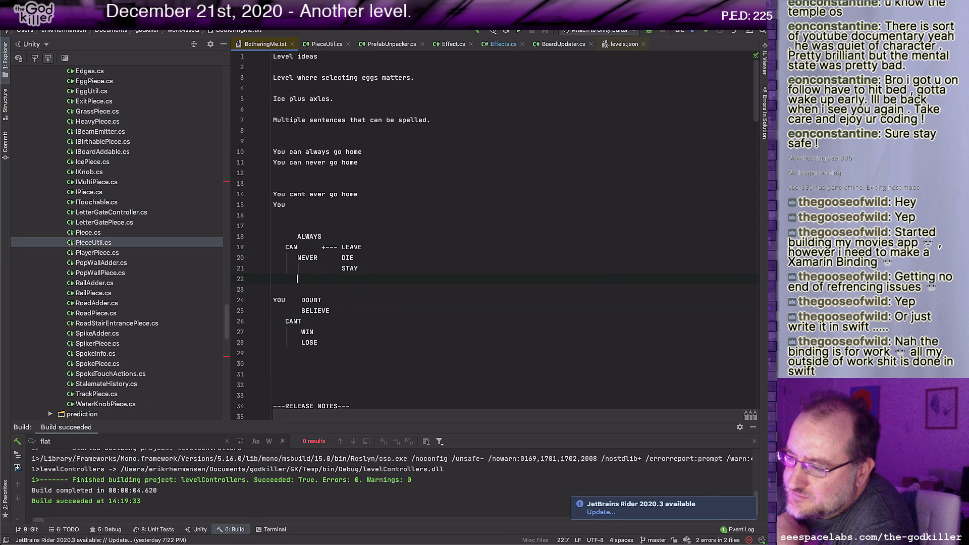
pyautogui.press('Down')
pyautogui.press('Down')
pyautogui.press('Down')
pyautogui.press('Down')
pyautogui.press('Right')
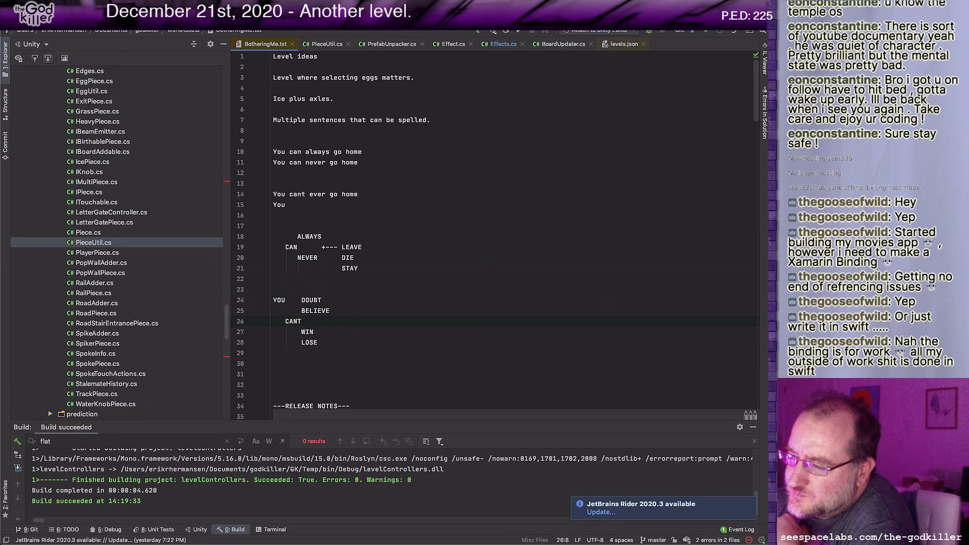
pyautogui.press('Left')
pyautogui.press('Left')
pyautogui.press('Left')
pyautogui.press('Left')
pyautogui.press('Right')
pyautogui.press('Right')
pyautogui.press('Right')
pyautogui.press('Right')
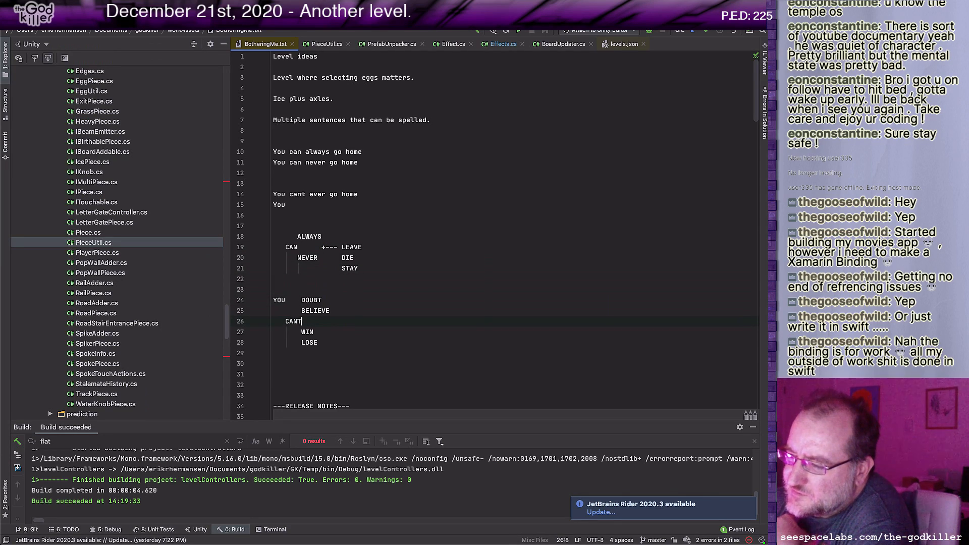
pyautogui.press('Up')
pyautogui.press('Up')
pyautogui.press('Up')
pyautogui.press('Up')
pyautogui.press('Up')
pyautogui.press('Up')
pyautogui.press('Up')
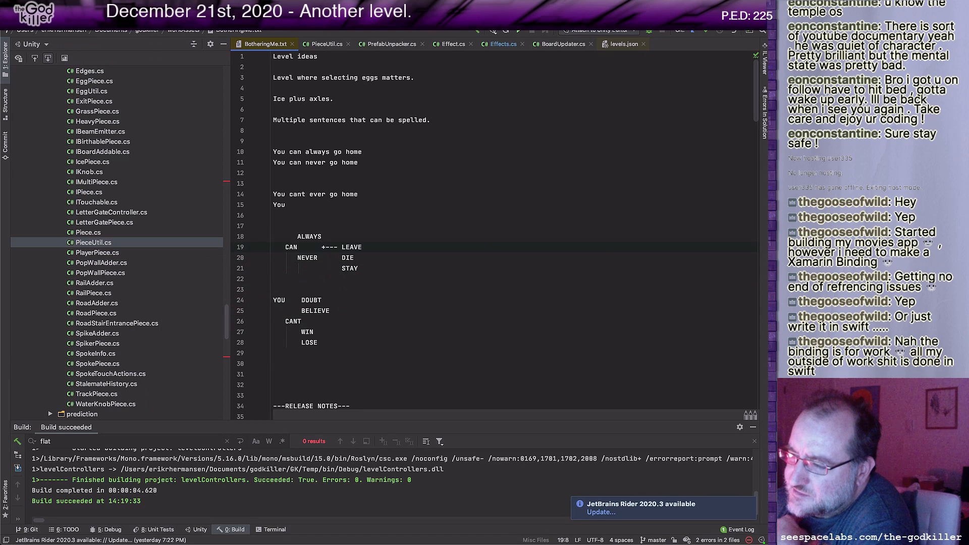
pyautogui.press('Down')
pyautogui.press('Down')
pyautogui.press('Down')
pyautogui.press('Down')
pyautogui.press('Down')
pyautogui.press('Down')
pyautogui.press('Left')
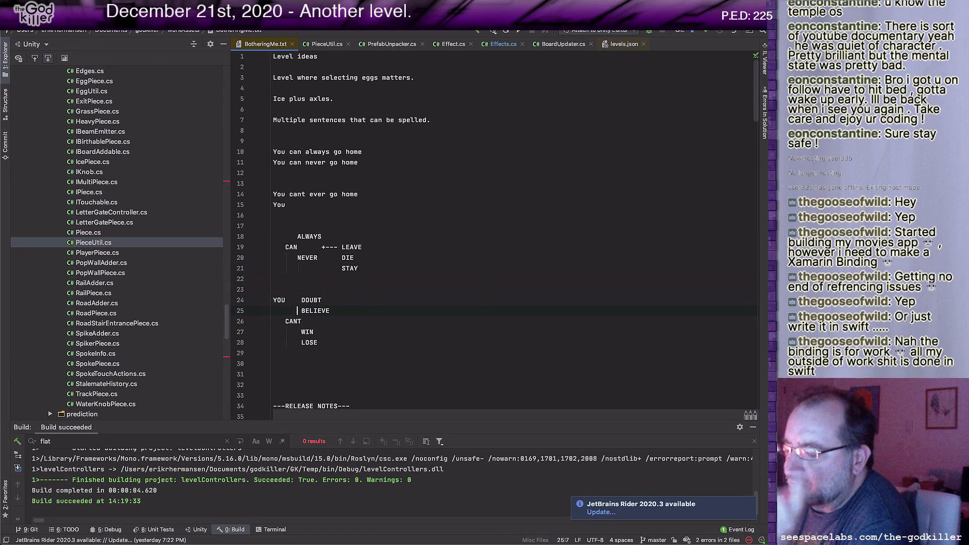
pyautogui.press('Right')
pyautogui.press('Right')
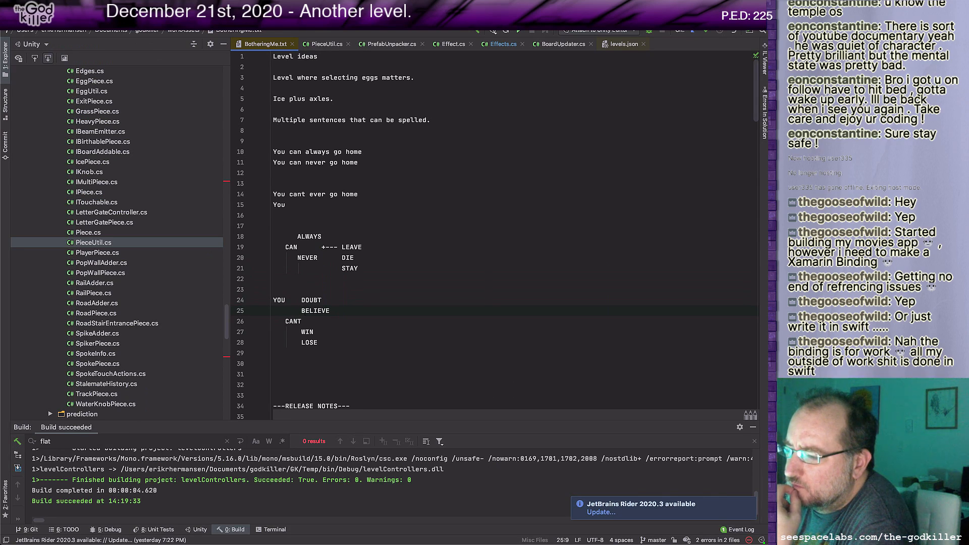
pyautogui.press('Down')
pyautogui.press('Down')
pyautogui.press('Down')
pyautogui.press('Down')
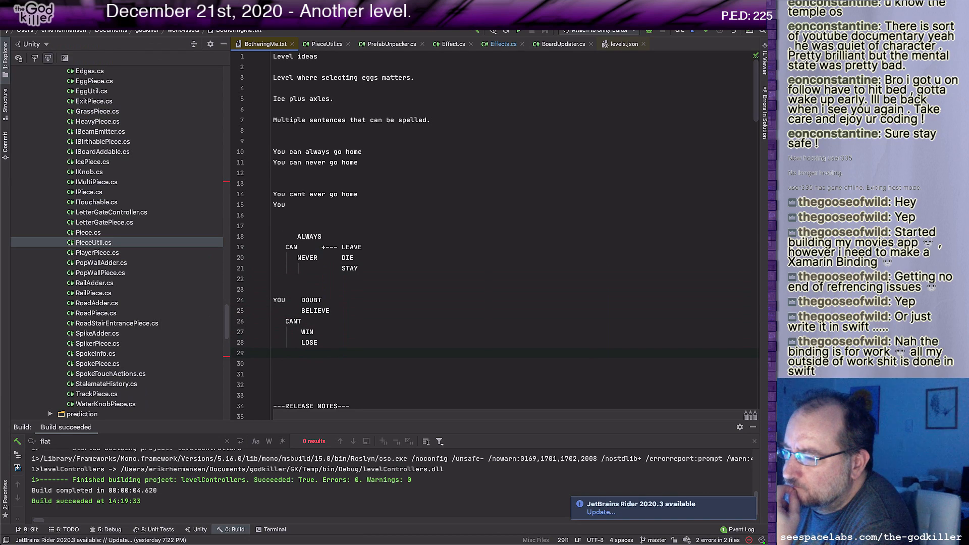
pyautogui.press('Down')
pyautogui.press('Down')
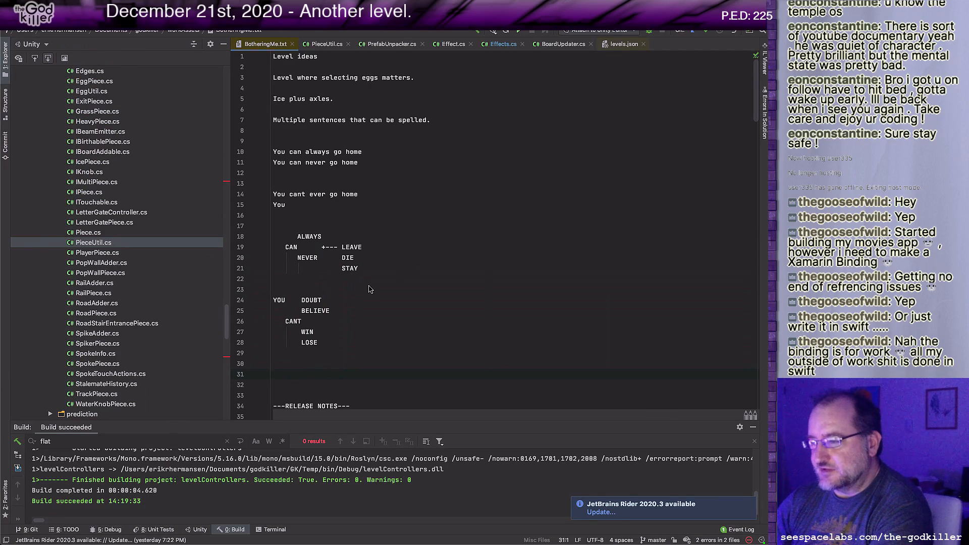
# Step: Switch back to Unity, look through the prefabs in the level folder, and reopen its Blocks folder
pyautogui.press('super+Tab')
pyautogui.moveTo(540, 329); pyautogui.dragTo(492, 305, button='middle')
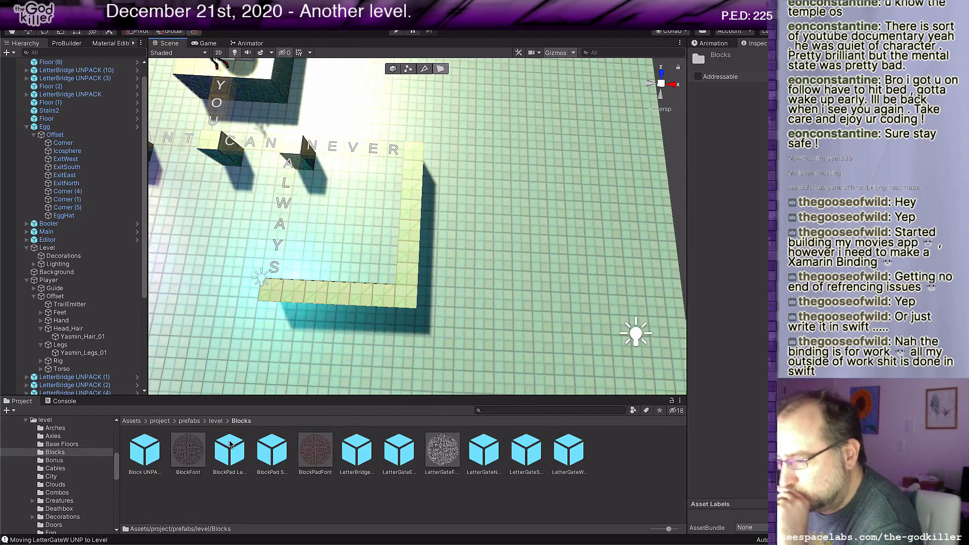
pyautogui.click(216, 421)
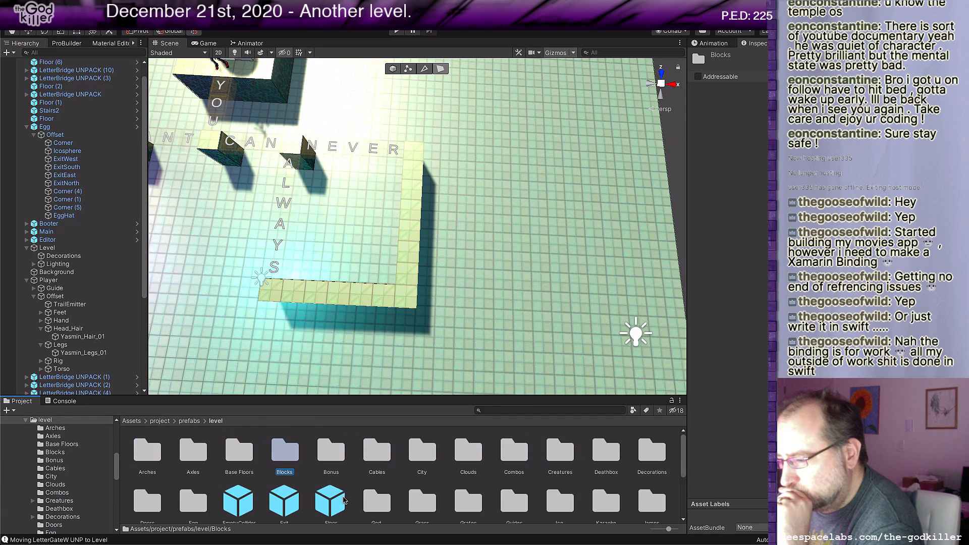
pyautogui.scroll(-2, 342, 500)
pyautogui.scroll(-2, 343, 500)
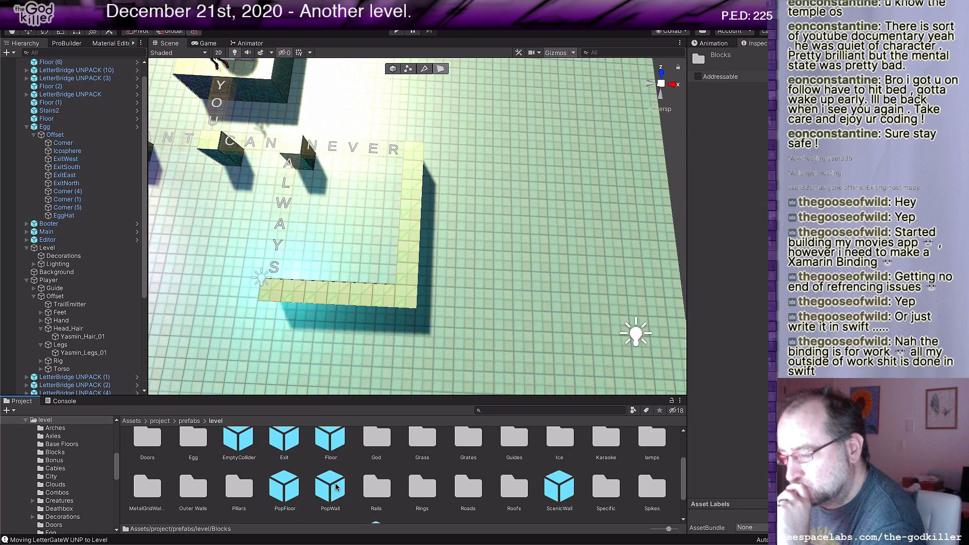
pyautogui.scroll(3, 273, 472)
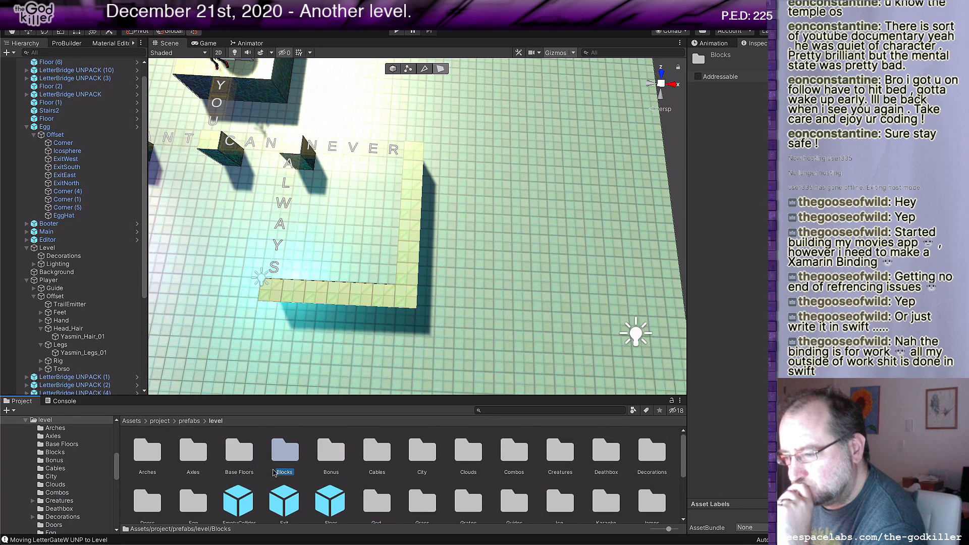
pyautogui.doubleClick(286, 448)
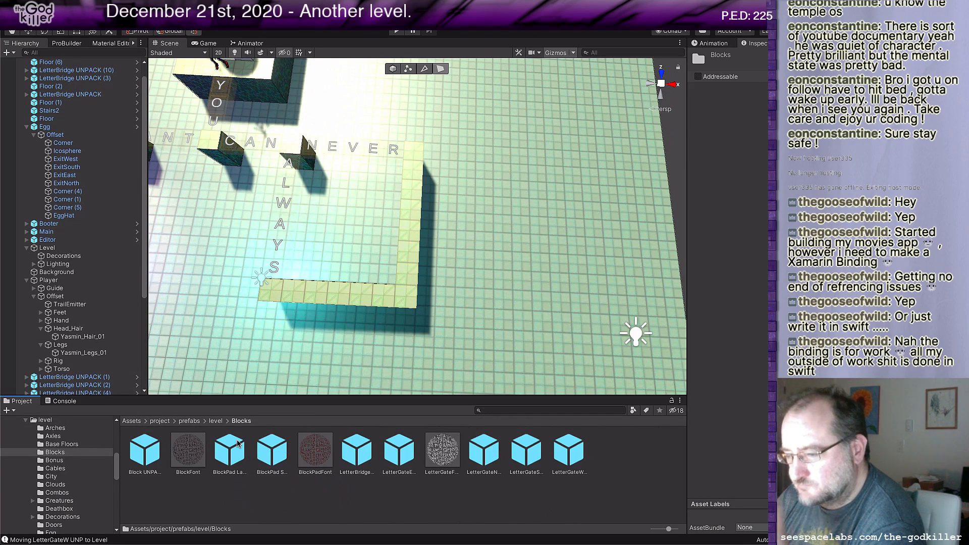
# Step: Add a LetterBridge prefab to the scene and move it flush against the outer side of the floor strip, just below NEVER
pyautogui.moveTo(358, 450); pyautogui.dragTo(439, 167)
pyautogui.moveTo(495, 244); pyautogui.dragTo(501, 248, button='middle')
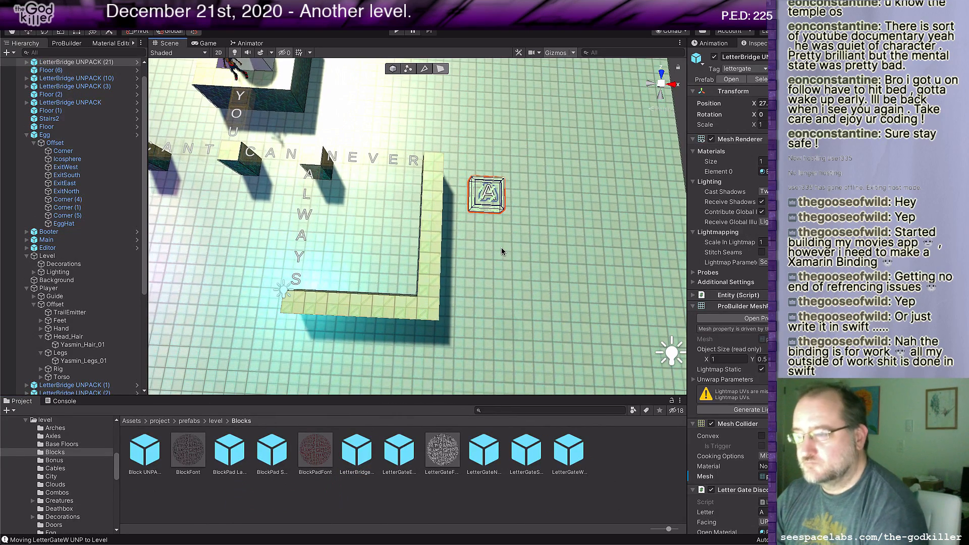
pyautogui.press('w')
pyautogui.moveTo(477, 171); pyautogui.dragTo(441, 198)
pyautogui.scroll(4, 487, 247)
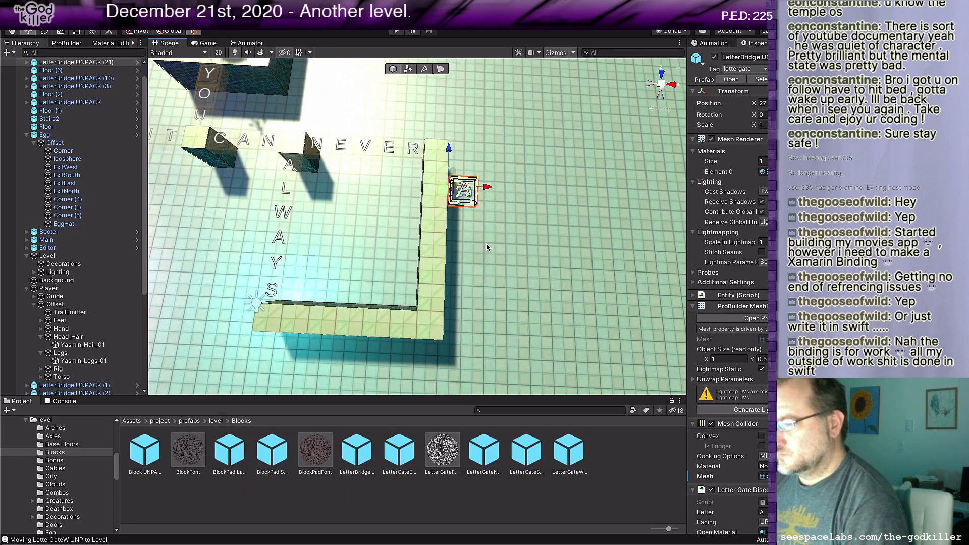
pyautogui.moveTo(487, 246)
pyautogui.mouseDown(button='middle')
pyautogui.moveTo(469, 229)
pyautogui.moveTo(438, 243)
pyautogui.moveTo(501, 243)
pyautogui.mouseUp(button='middle')
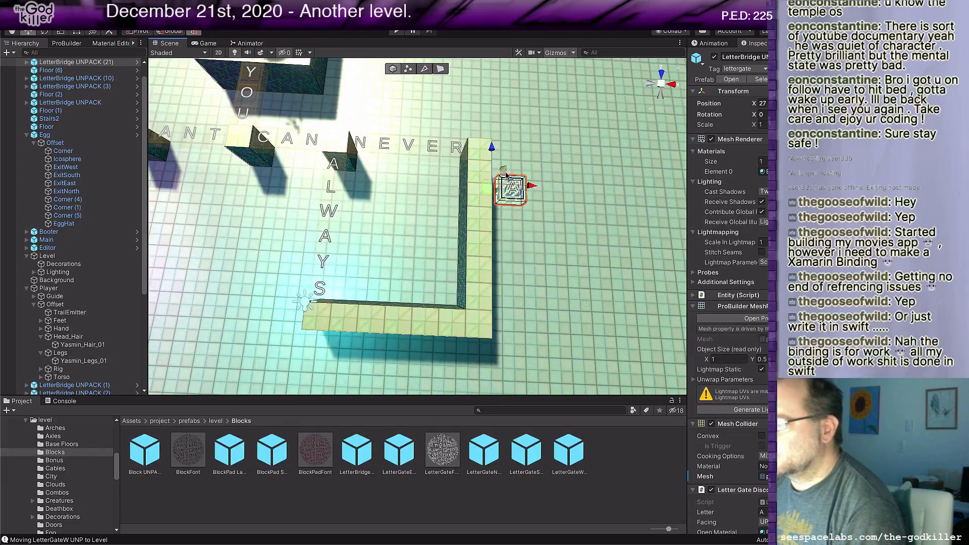
pyautogui.moveTo(506, 175); pyautogui.dragTo(499, 185)
pyautogui.moveTo(521, 247); pyautogui.dragTo(492, 237, button='middle')
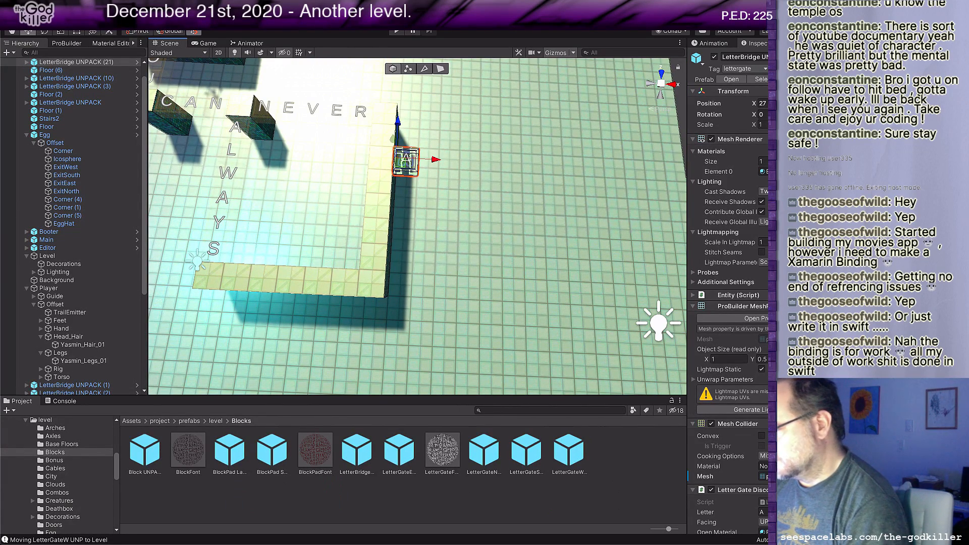
# Step: Set the new bridge's letter to L and place a duplicate one tile farther from the strip with the letter E
pyautogui.click(764, 512)
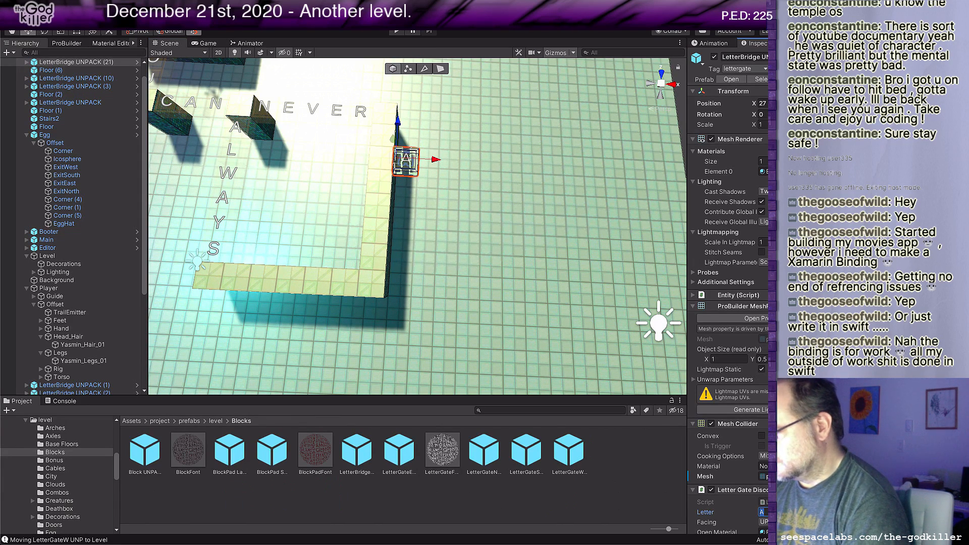
pyautogui.write('L')
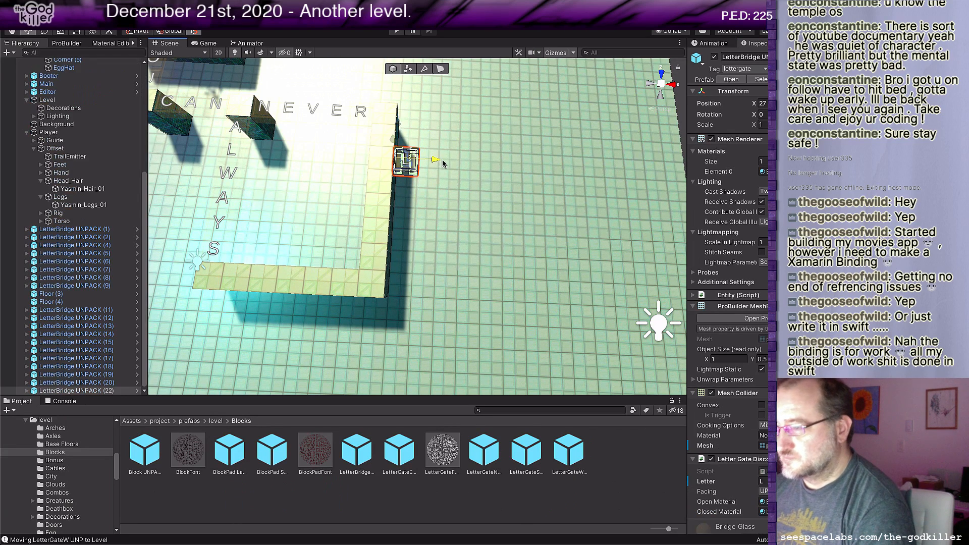
pyautogui.moveTo(435, 160); pyautogui.dragTo(458, 161)
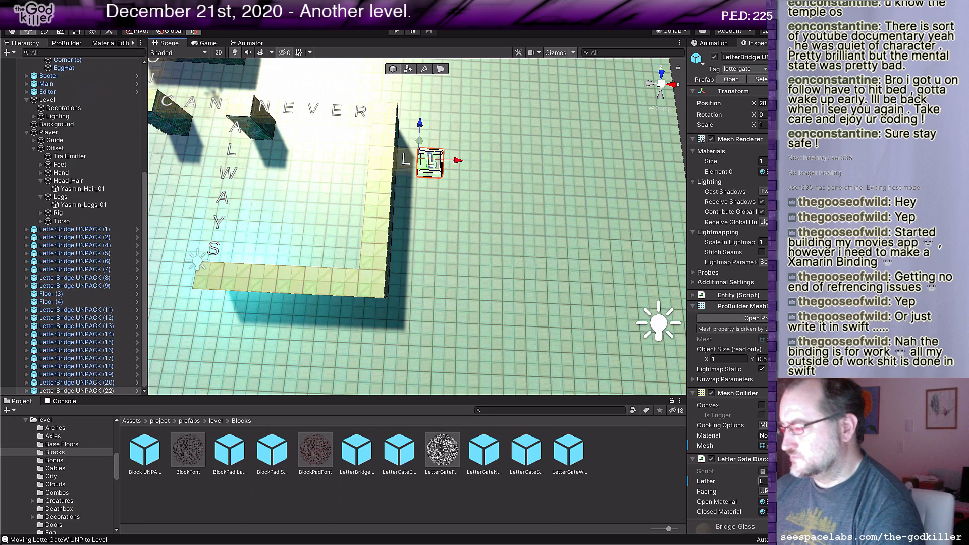
pyautogui.click(764, 482)
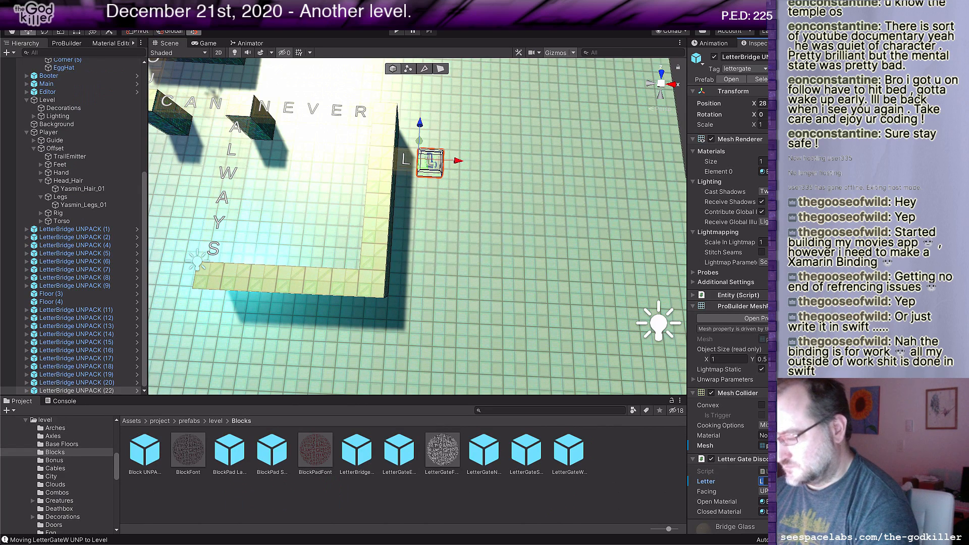
pyautogui.write('E')
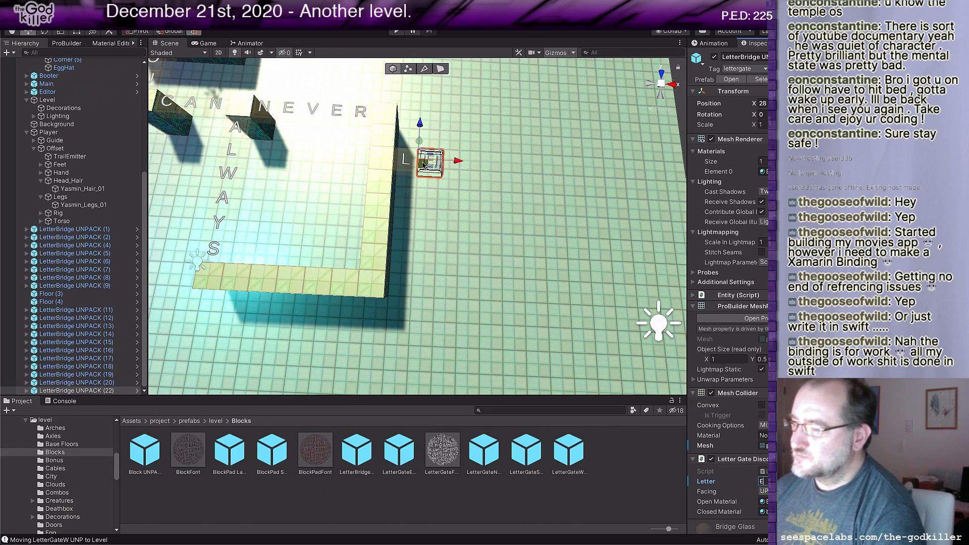
# Step: Duplicate the E bridge, move the copy one tile farther along the row, and set its letter to A
pyautogui.hotkey('ctrl', 'd')
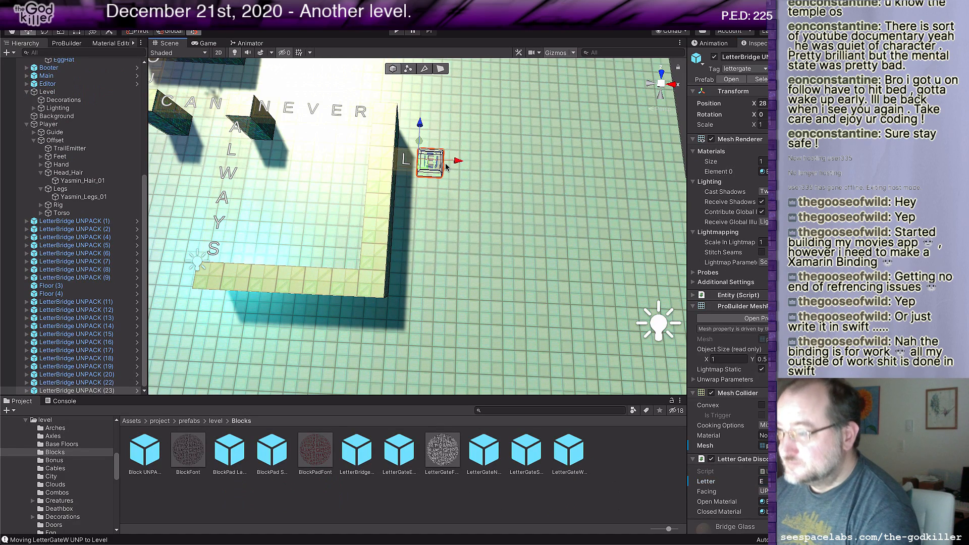
pyautogui.moveTo(452, 161); pyautogui.dragTo(475, 162)
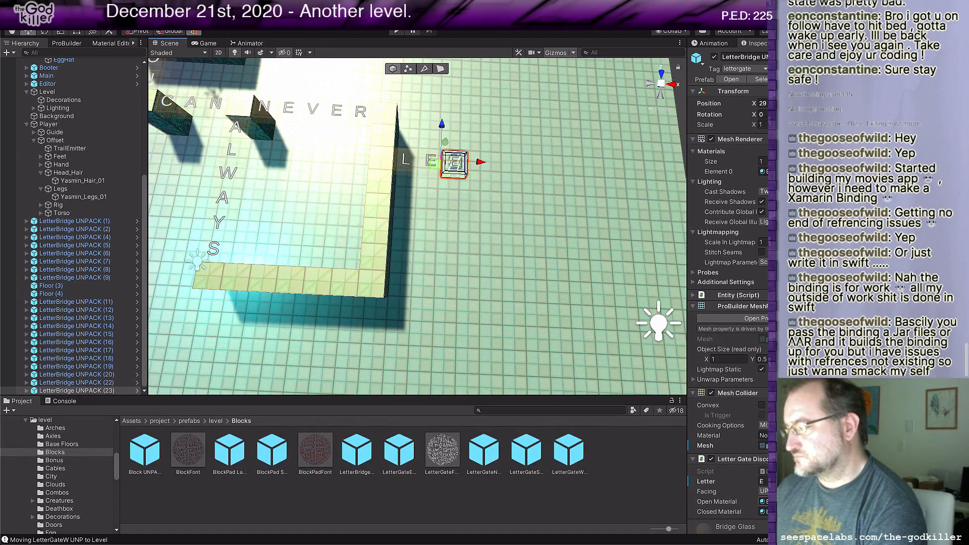
pyautogui.click(765, 481)
pyautogui.write('A')
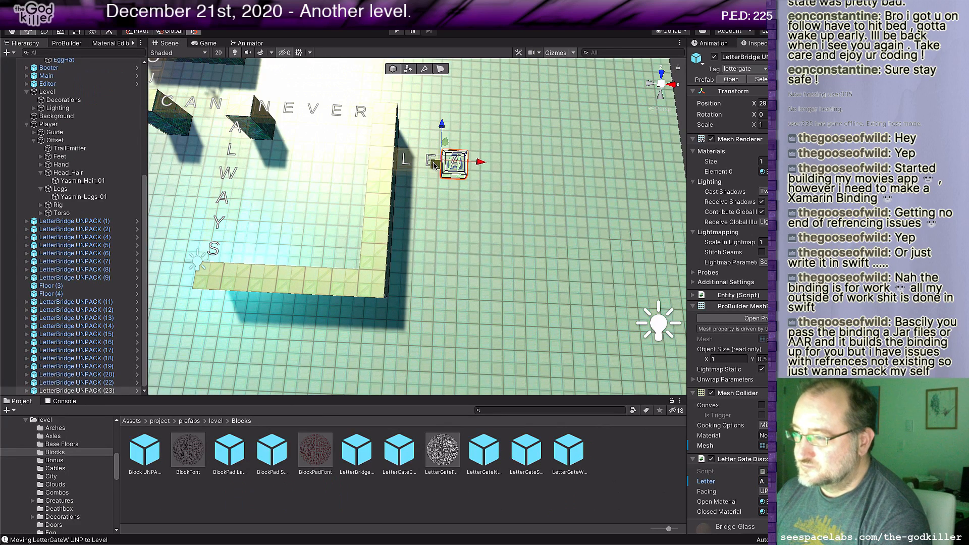
# Step: Duplicate the A bridge, move the copy one tile farther along the row, and set its letter to V
pyautogui.hotkey('ctrl', 'd')
pyautogui.moveTo(480, 164); pyautogui.dragTo(494, 169)
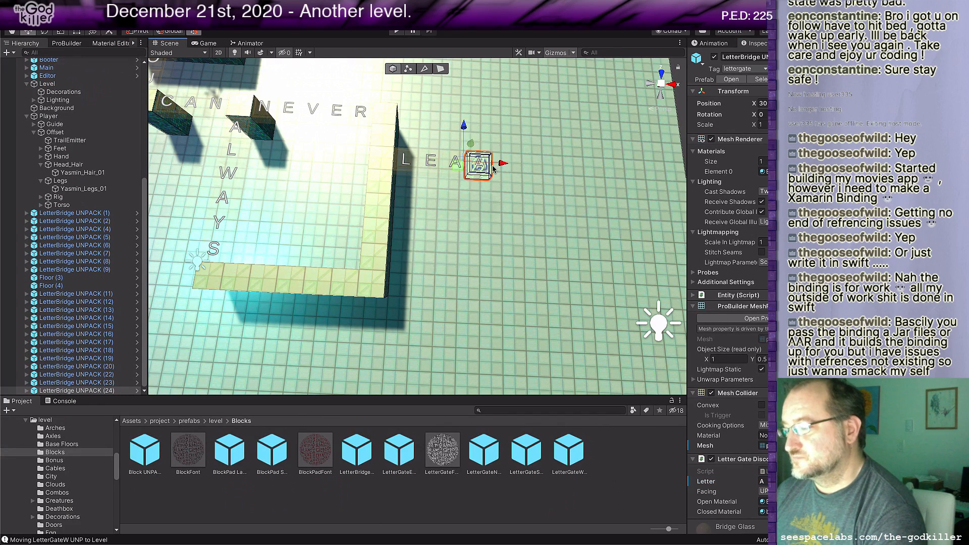
pyautogui.click(765, 481)
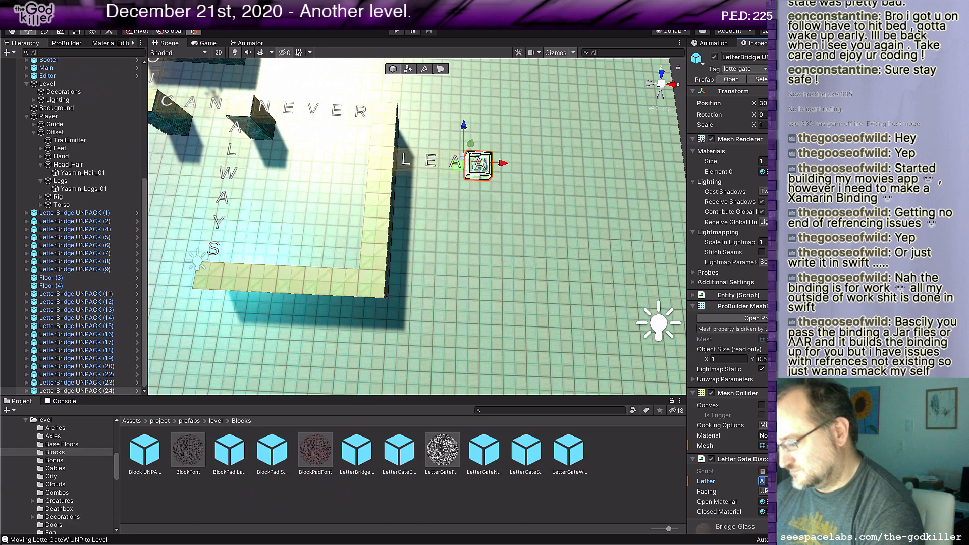
pyautogui.write('V')
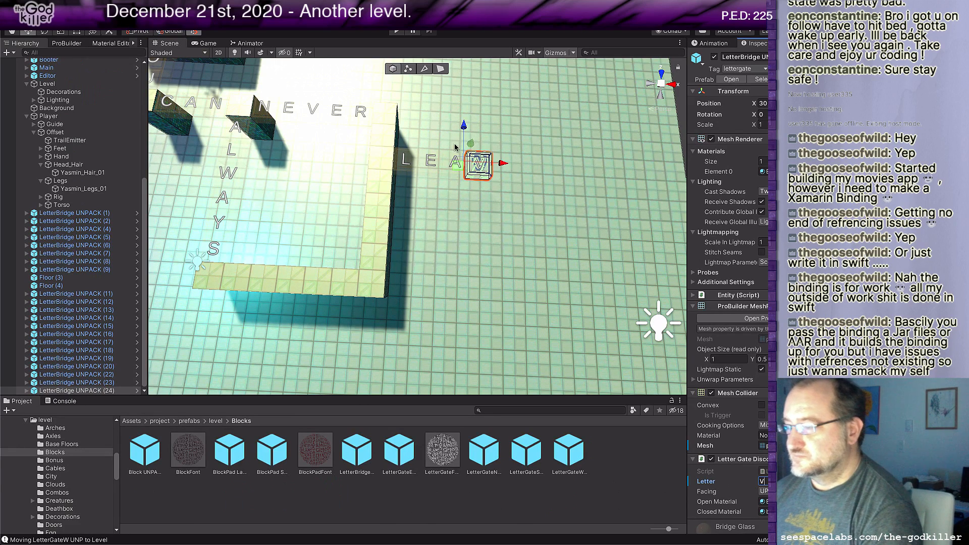
# Step: Duplicate the V bridge, move the copy one tile farther along the row, and set its letter to E
pyautogui.click(462, 167)
pyautogui.hotkey('ctrl', 'd')
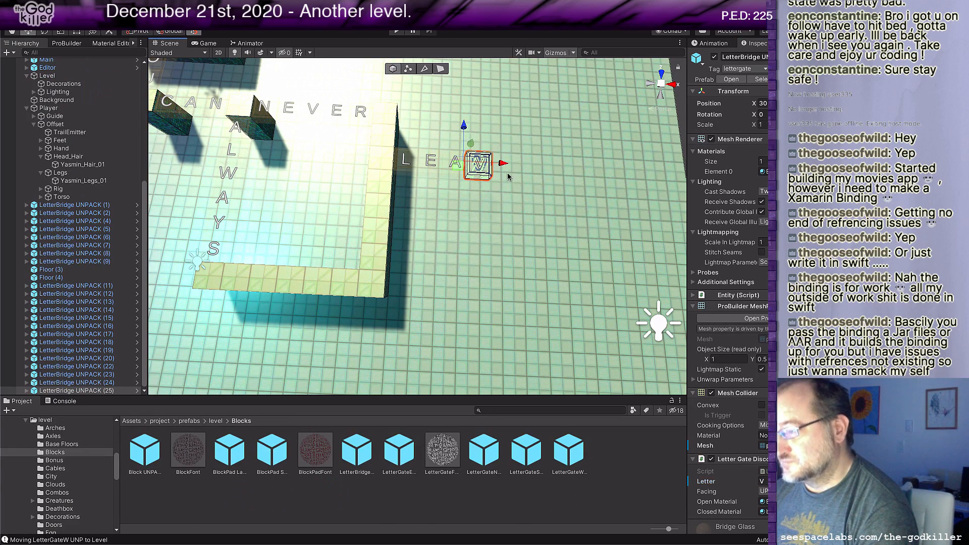
pyautogui.moveTo(504, 163); pyautogui.dragTo(529, 164)
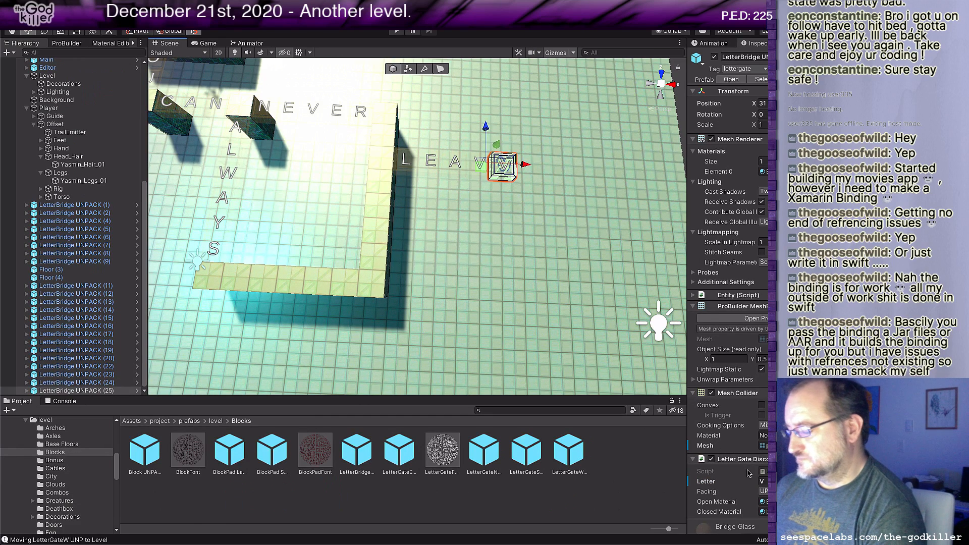
pyautogui.click(763, 481)
pyautogui.write('E')
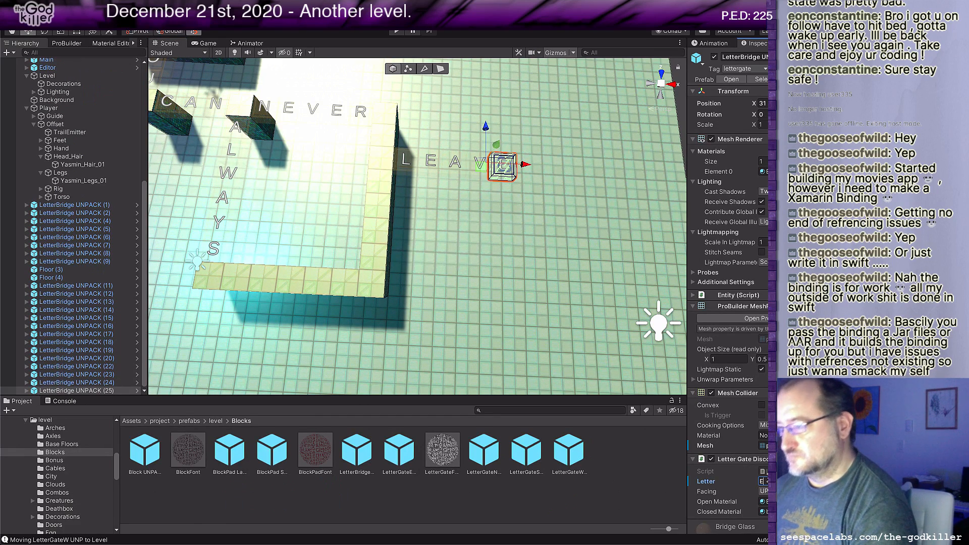
# Step: Duplicate the last E bridge of LEAVE, set the copy's letter to D, and place it against the floor strip's outer lower corner
pyautogui.scroll(-2, 503, 225)
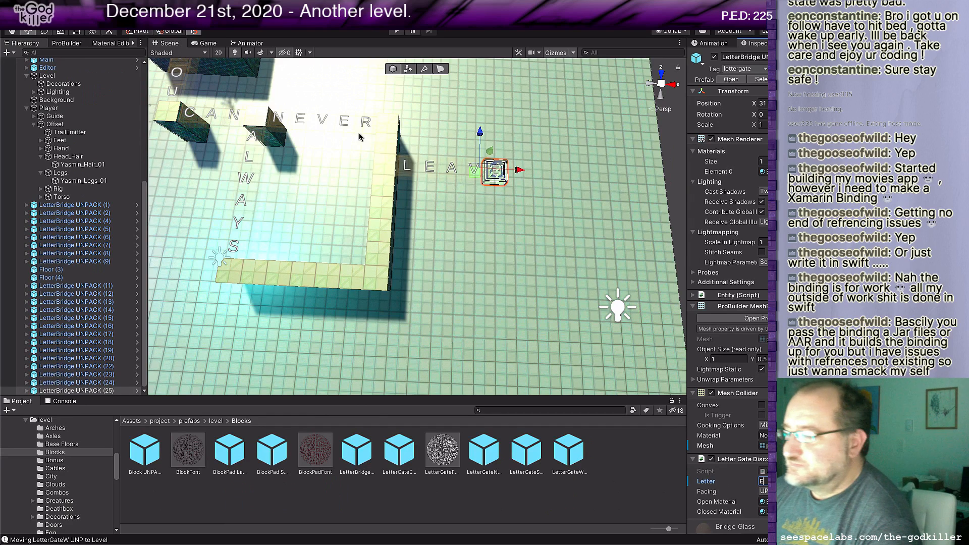
pyautogui.click(476, 175)
pyautogui.hotkey('ctrl', 'd')
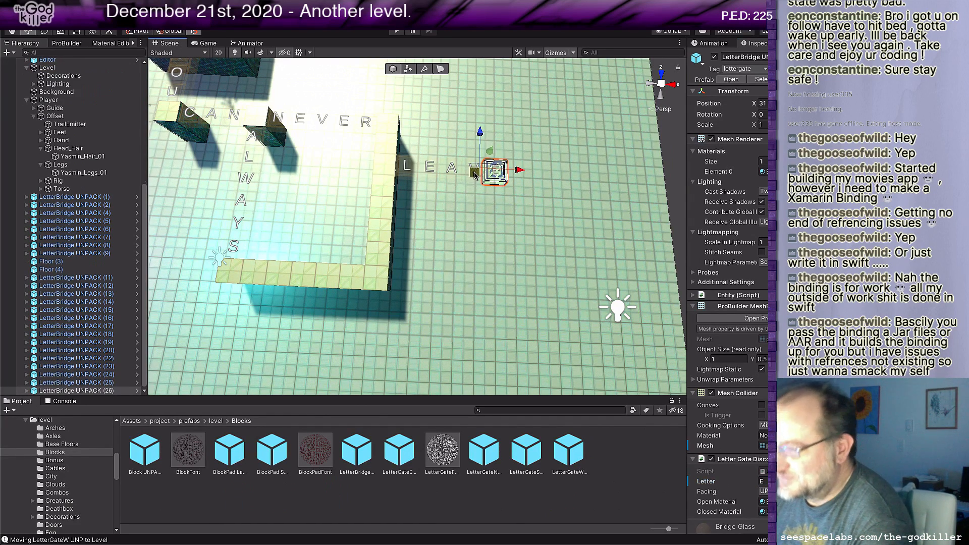
pyautogui.moveTo(474, 175); pyautogui.dragTo(385, 211)
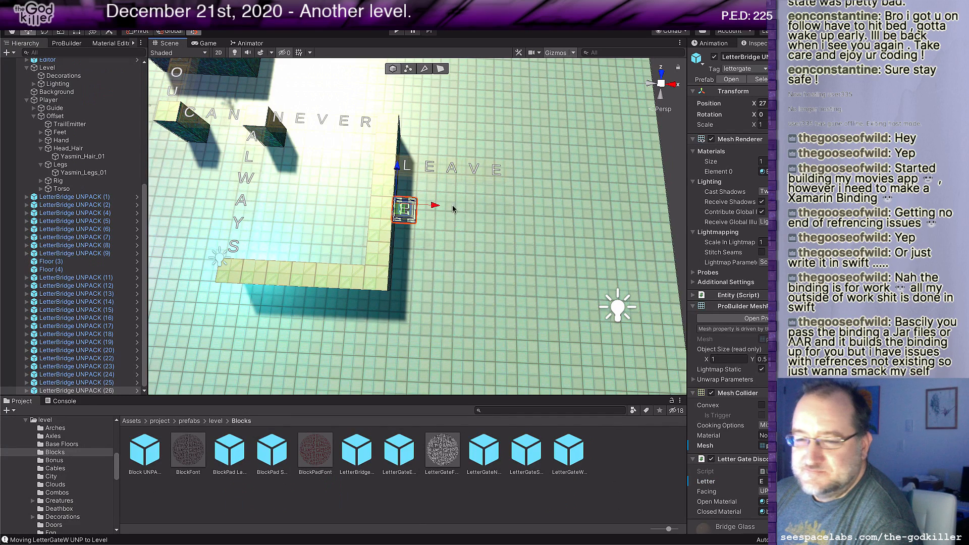
pyautogui.scroll(-1, 508, 246)
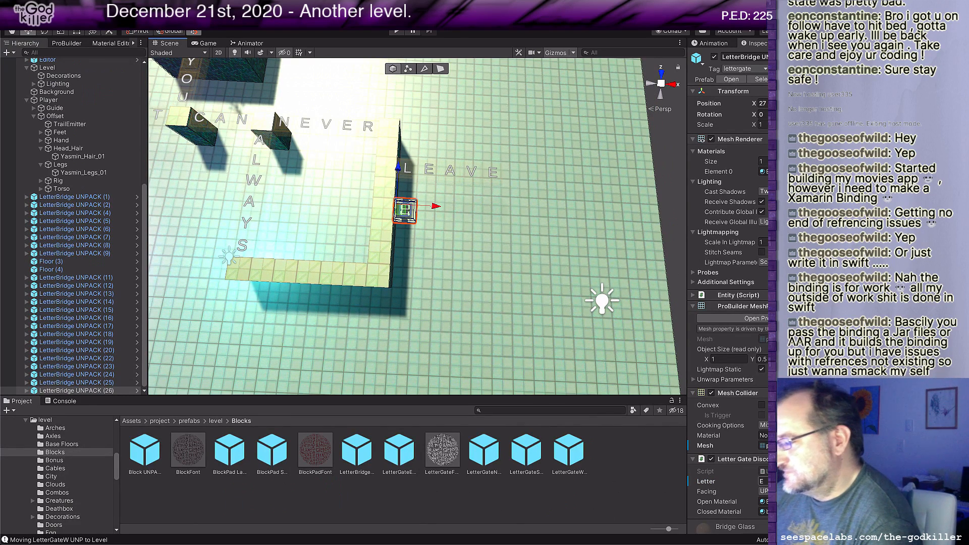
pyautogui.click(765, 482)
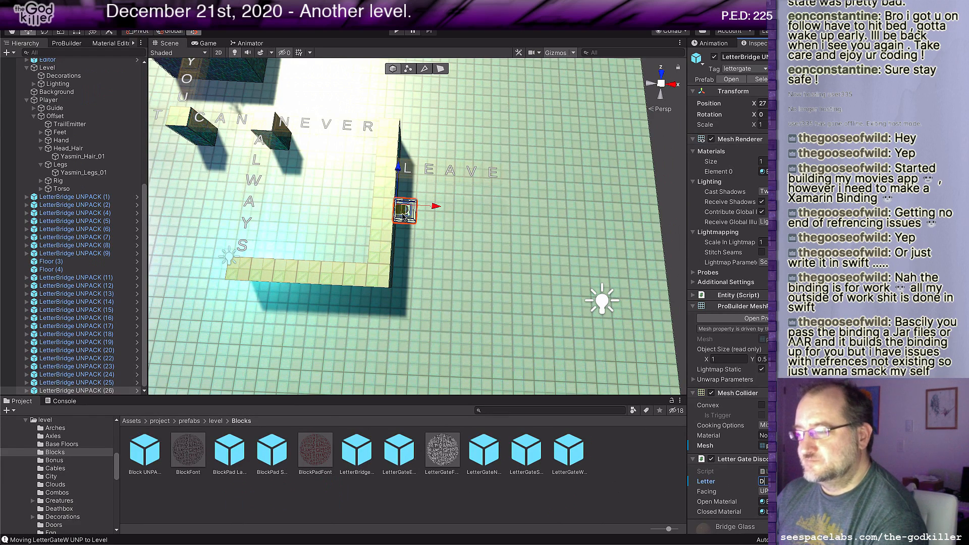
pyautogui.moveTo(401, 207); pyautogui.dragTo(396, 270)
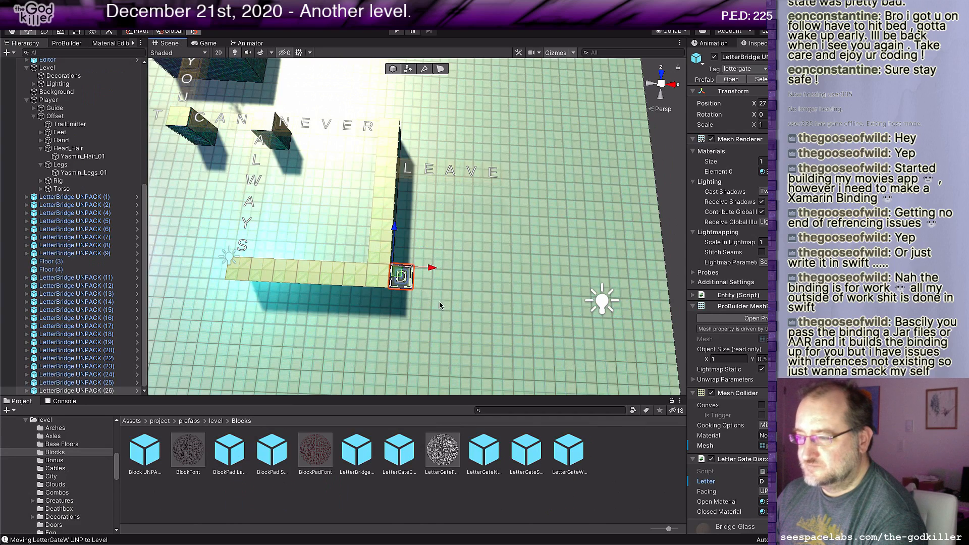
# Step: Duplicate the corner D bridge, move the copy one tile away from the strip, and set its letter to I
pyautogui.moveTo(444, 306); pyautogui.dragTo(432, 292, button='middle')
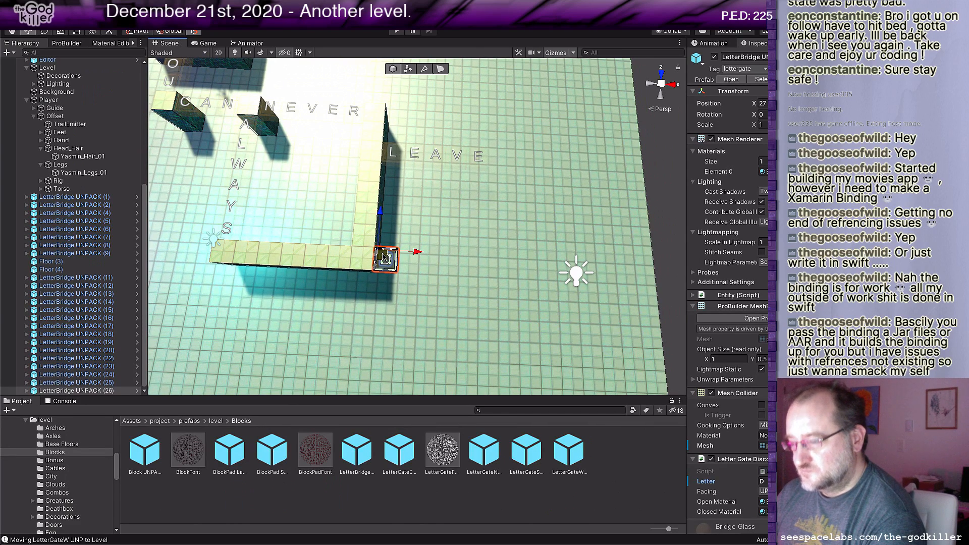
pyautogui.hotkey('ctrl', 'd')
pyautogui.moveTo(414, 253)
pyautogui.mouseDown()
pyautogui.moveTo(451, 255)
pyautogui.moveTo(431, 255)
pyautogui.mouseUp()
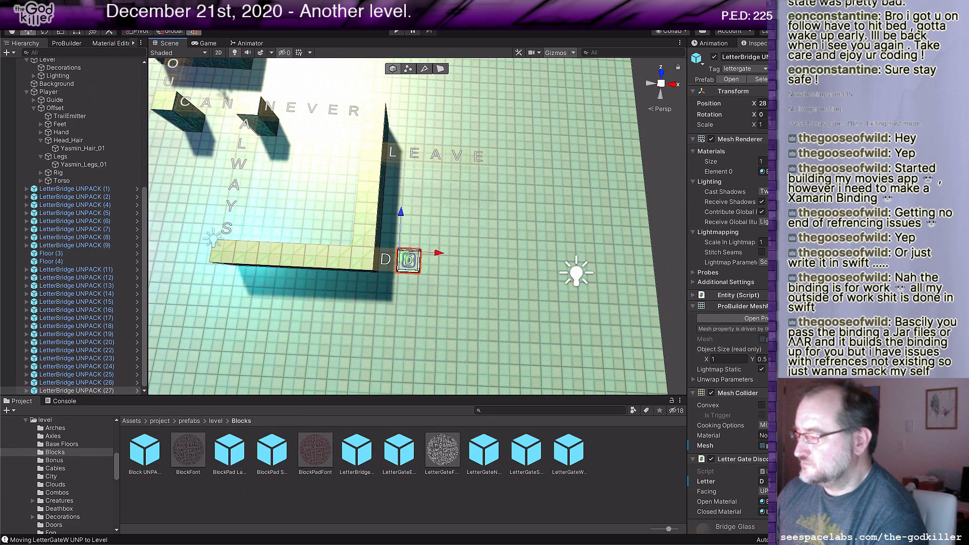
pyautogui.click(764, 481)
pyautogui.write('I')
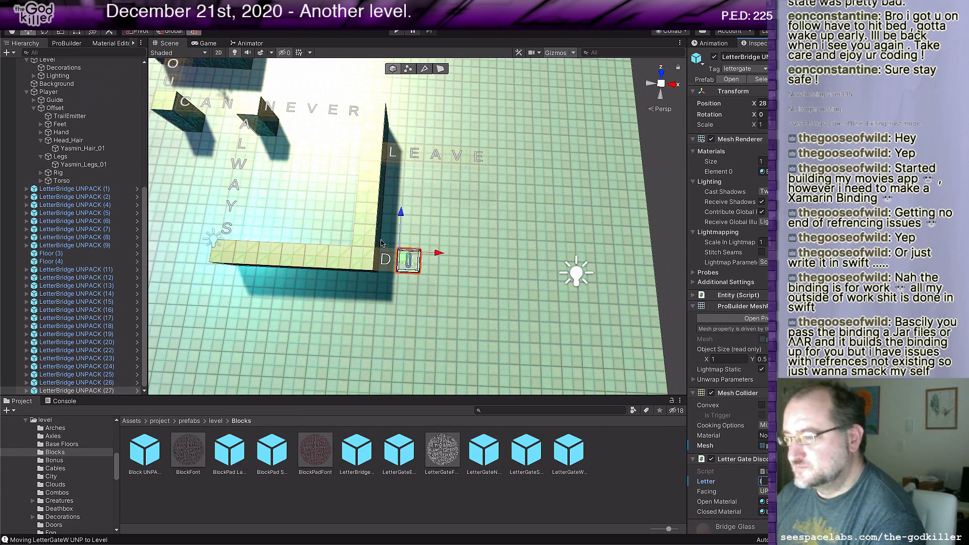
# Step: Duplicate the I bridge, move the copy one tile farther along the row, and set its letter to E
pyautogui.click(399, 257)
pyautogui.hotkey('ctrl', 'd')
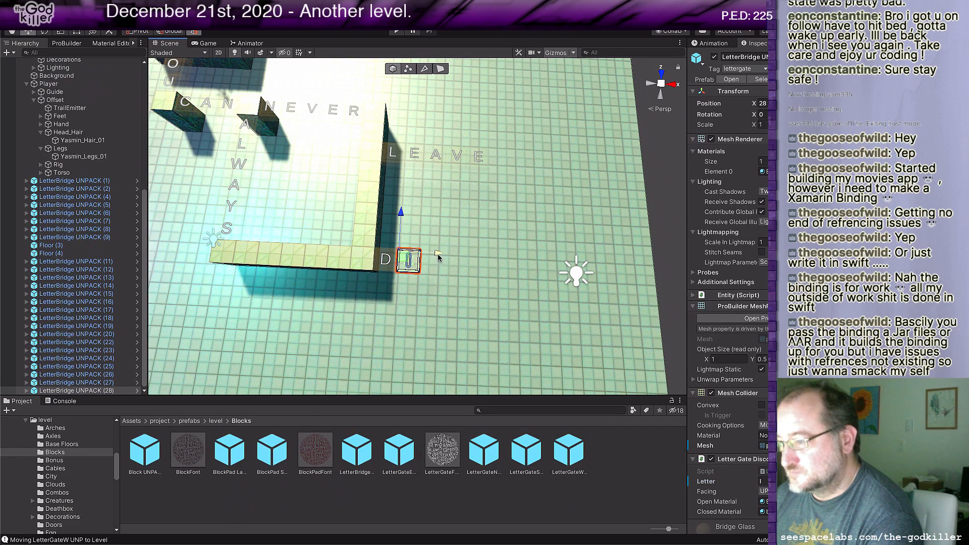
pyautogui.moveTo(445, 256); pyautogui.dragTo(467, 256)
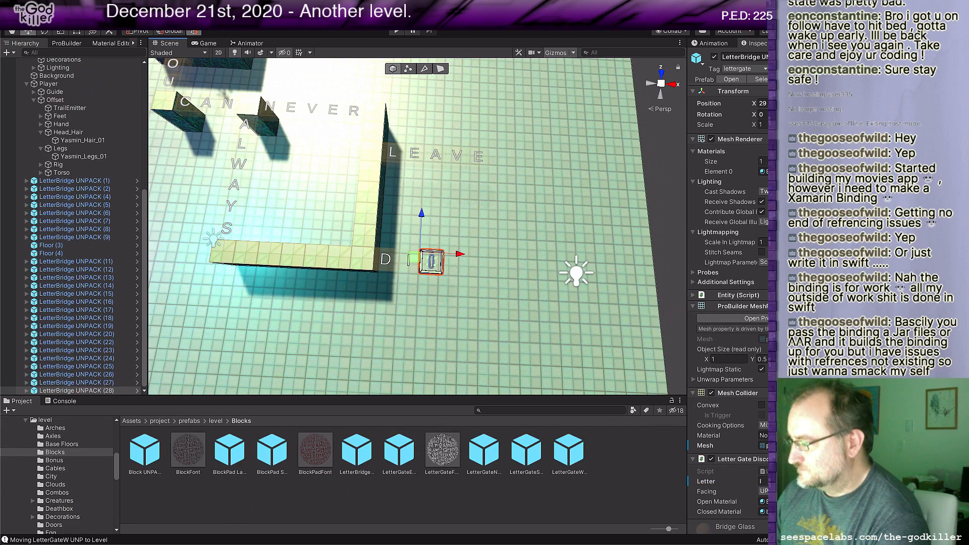
pyautogui.write('E')
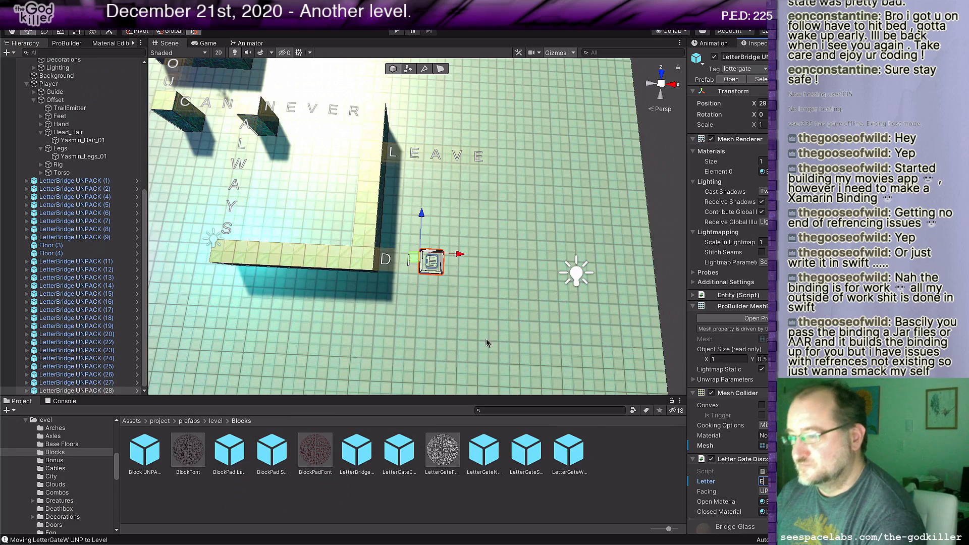
# Step: Duplicate the E bridge of DIE, set the copy's letter to D, and place it against the floor strip between LEAVE and DIE
pyautogui.scroll(-5, 499, 325)
pyautogui.moveTo(483, 304); pyautogui.dragTo(498, 313, button='middle')
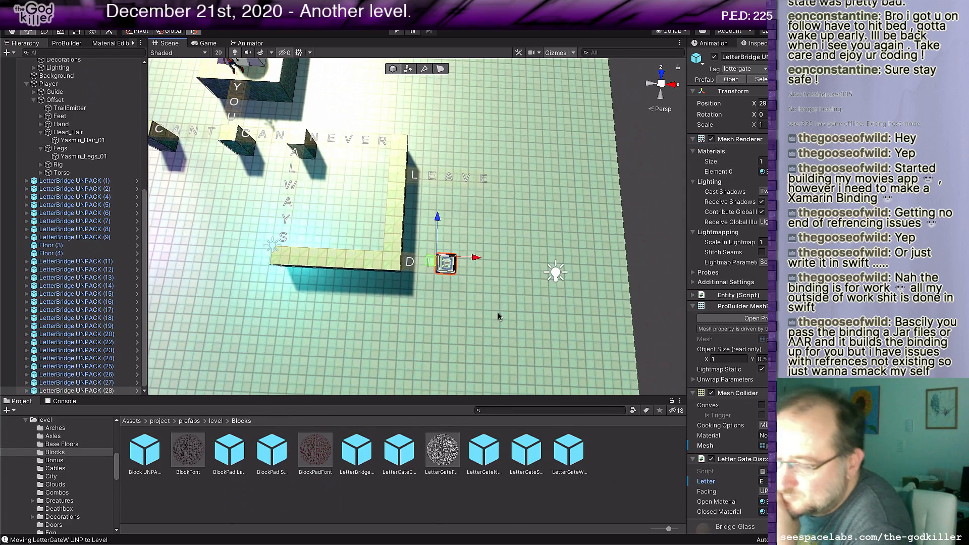
pyautogui.scroll(-1, 516, 319)
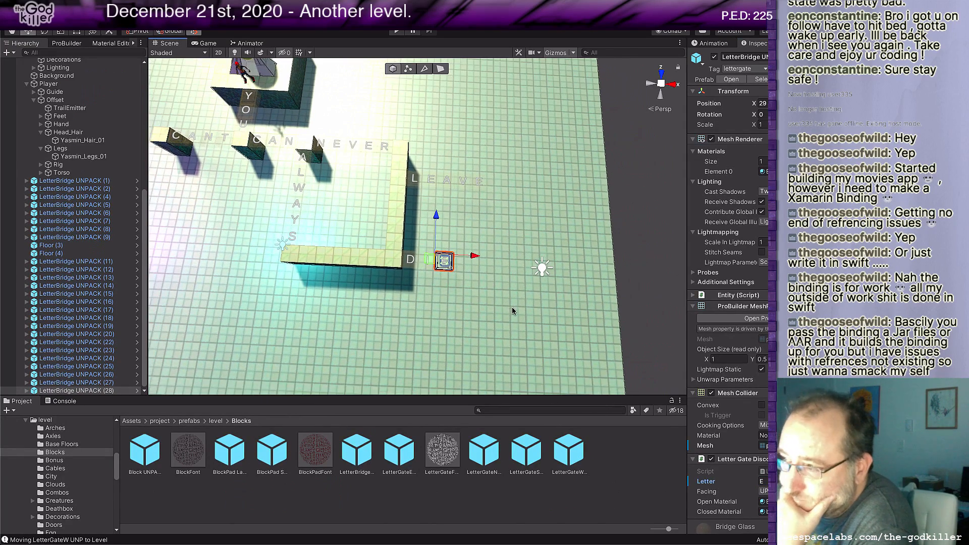
pyautogui.moveTo(468, 276); pyautogui.dragTo(517, 318, button='middle')
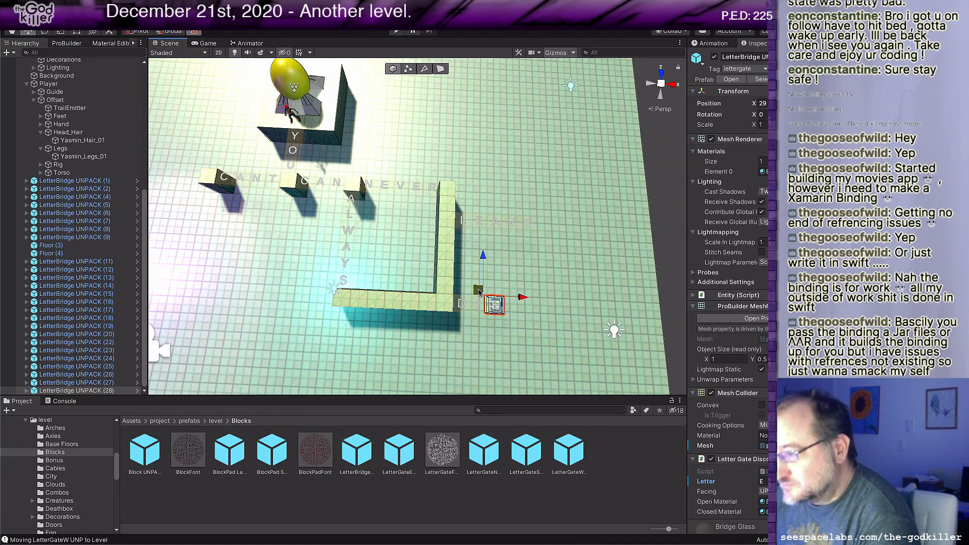
pyautogui.hotkey('ctrl', 'd')
pyautogui.moveTo(479, 291); pyautogui.dragTo(450, 254)
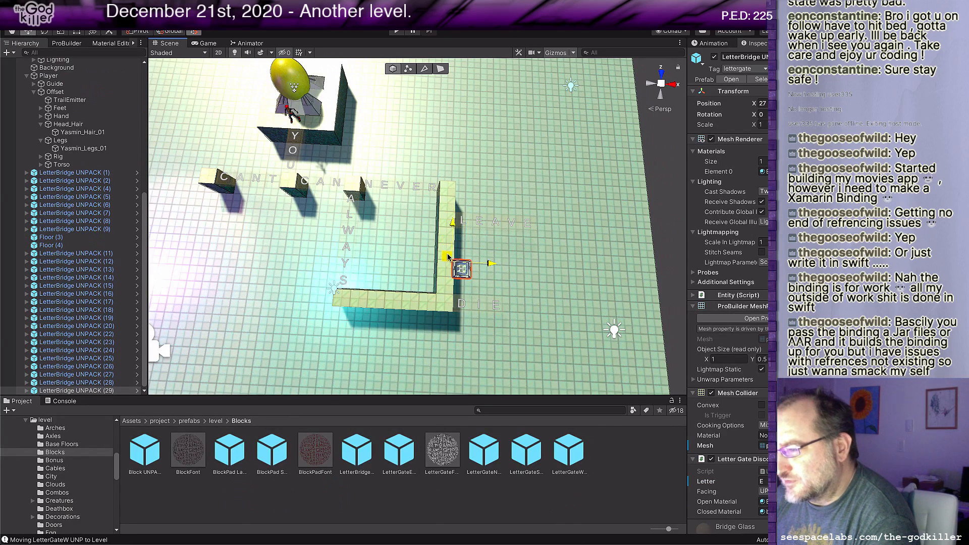
pyautogui.click(764, 481)
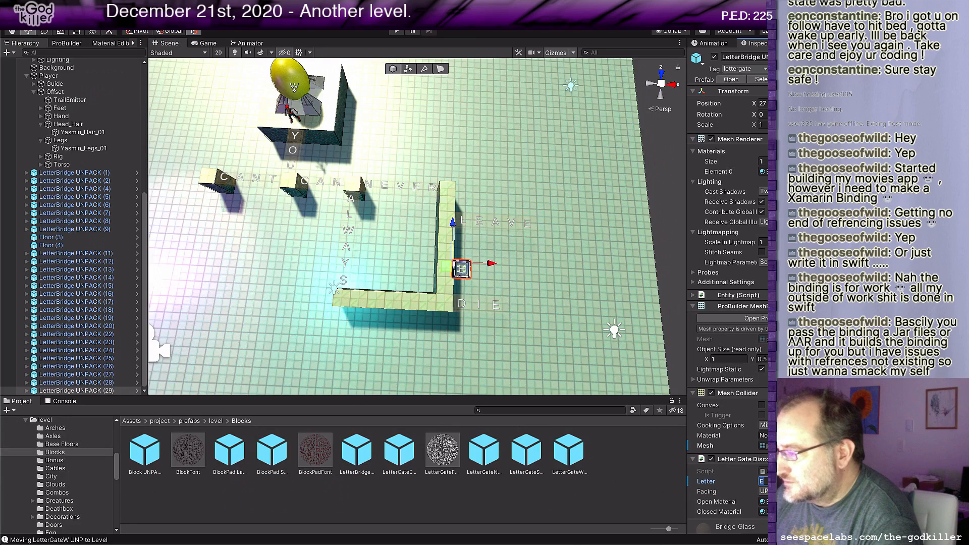
pyautogui.write('D')
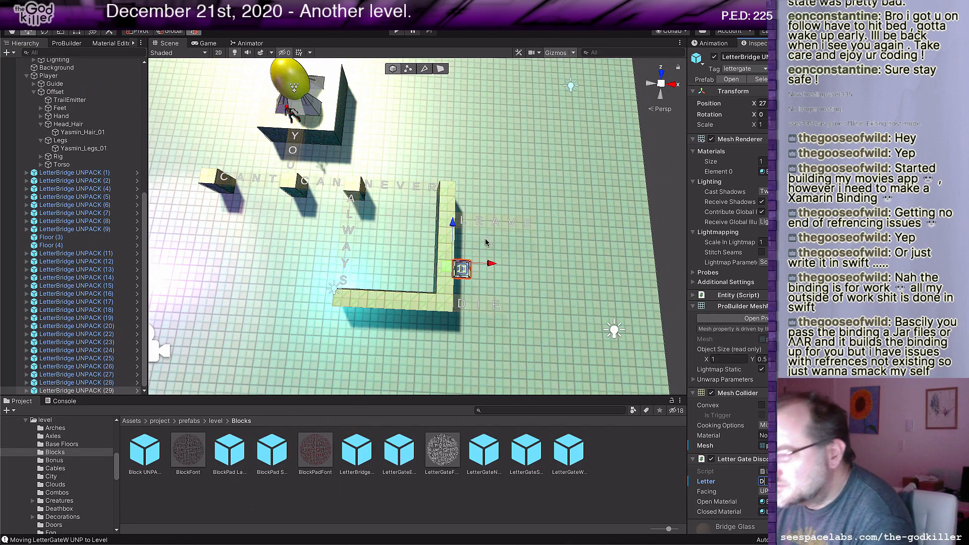
pyautogui.moveTo(452, 226); pyautogui.dragTo(457, 217)
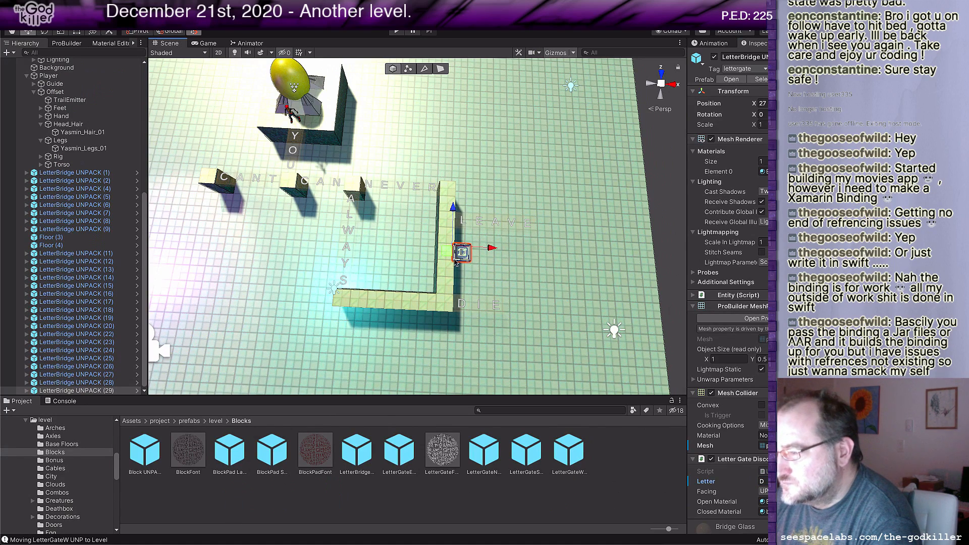
# Step: Duplicate the D bridge of the middle row, move the copy one tile away from the strip, and set its letter to E
pyautogui.hotkey('ctrl', 'd')
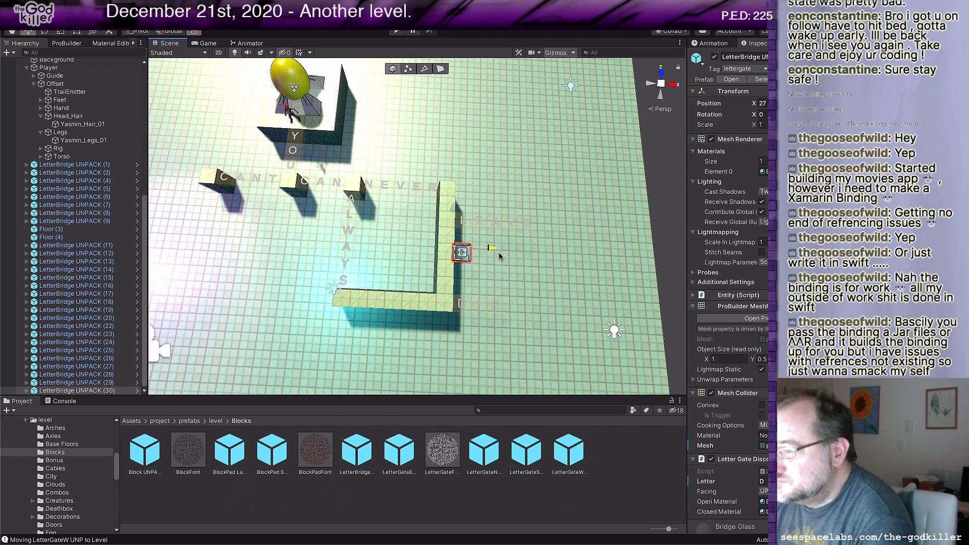
pyautogui.moveTo(468, 258); pyautogui.dragTo(484, 258)
pyautogui.click(764, 482)
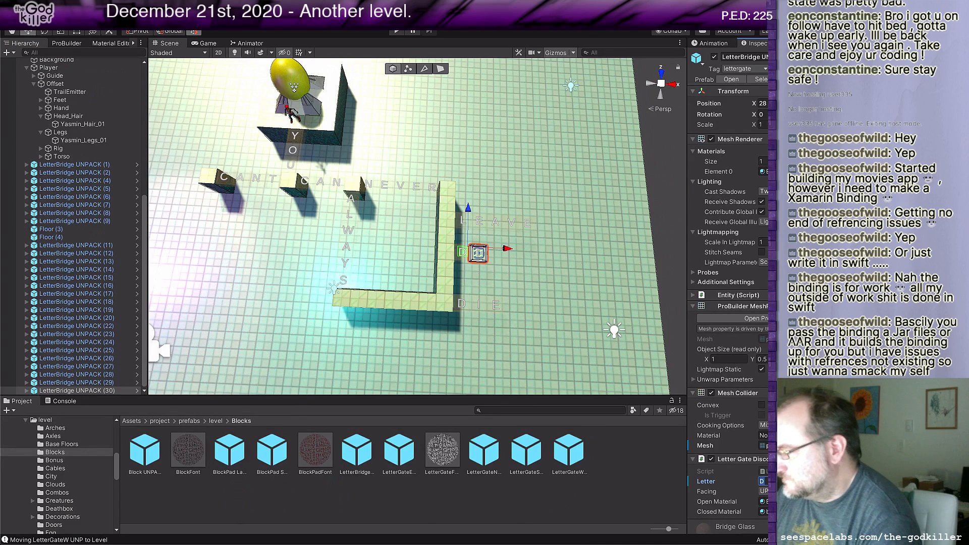
pyautogui.write('E')
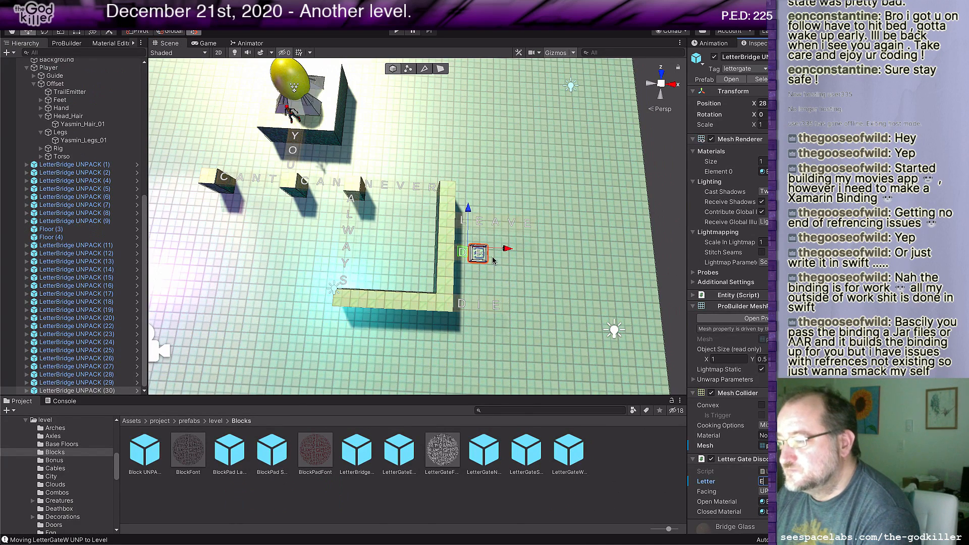
# Step: Duplicate the middle row's E bridge, move the copy one tile farther out, and set its letter to F
pyautogui.click(462, 250)
pyautogui.hotkey('ctrl', 'd')
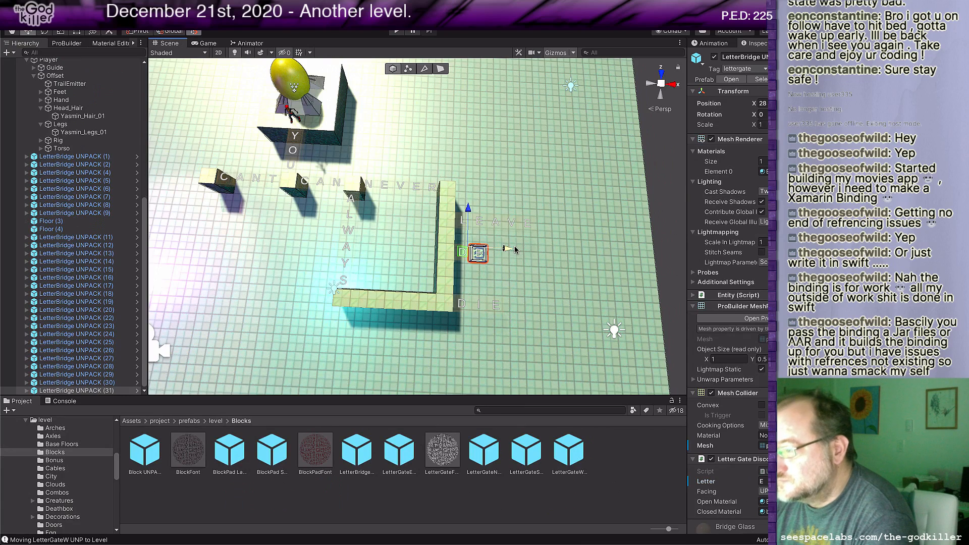
pyautogui.moveTo(508, 249); pyautogui.dragTo(524, 250)
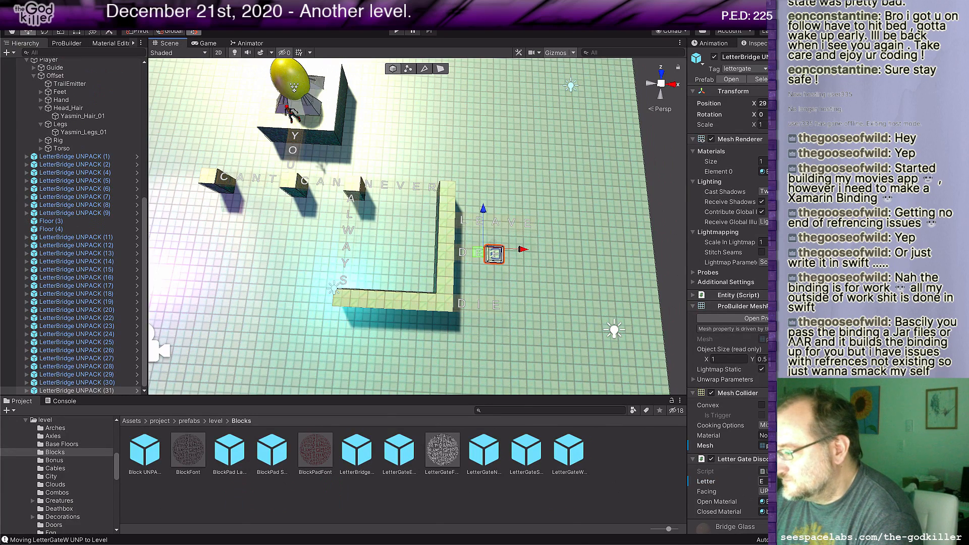
pyautogui.click(764, 481)
pyautogui.write('F')
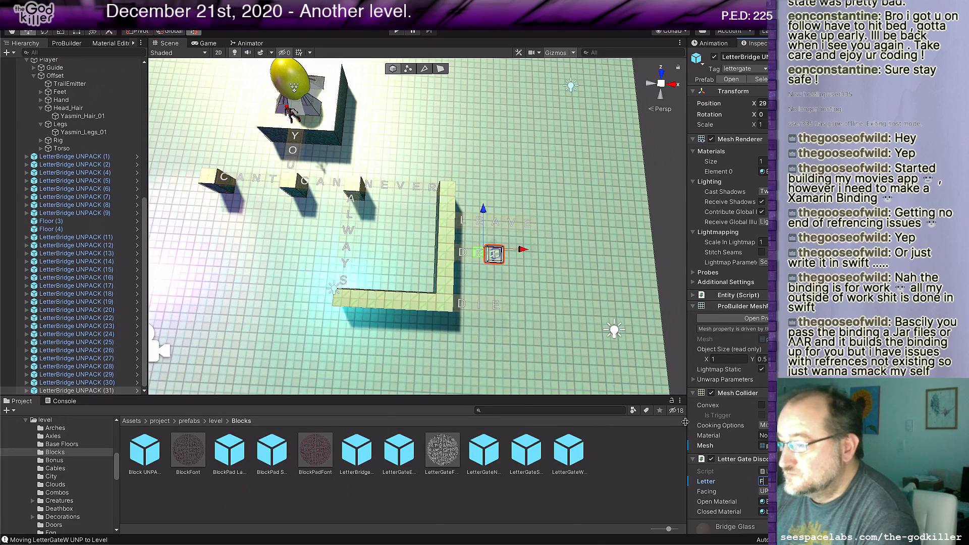
# Step: Duplicate the F bridge, move the copy one tile farther along the row, and set its letter to E
pyautogui.click(479, 250)
pyautogui.hotkey('ctrl', 'd')
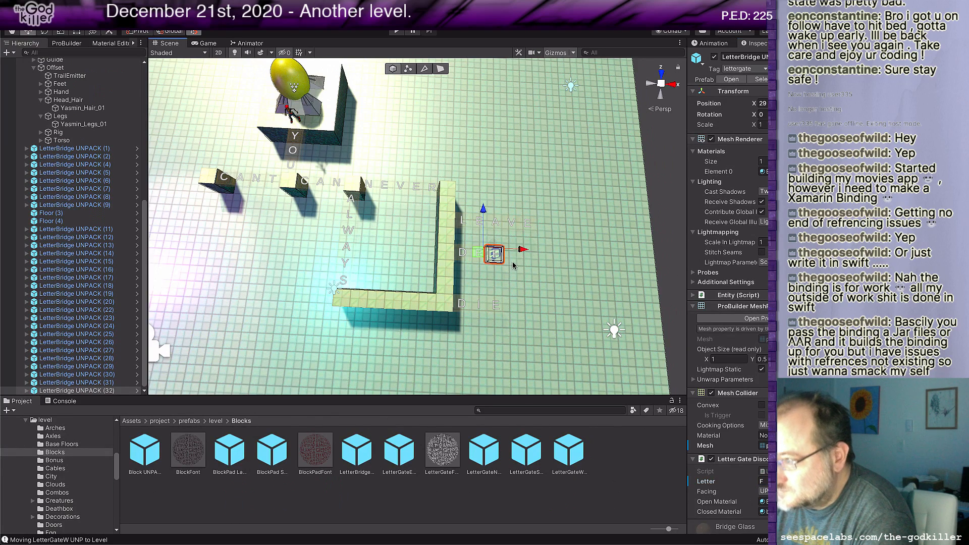
pyautogui.moveTo(525, 250); pyautogui.dragTo(541, 251)
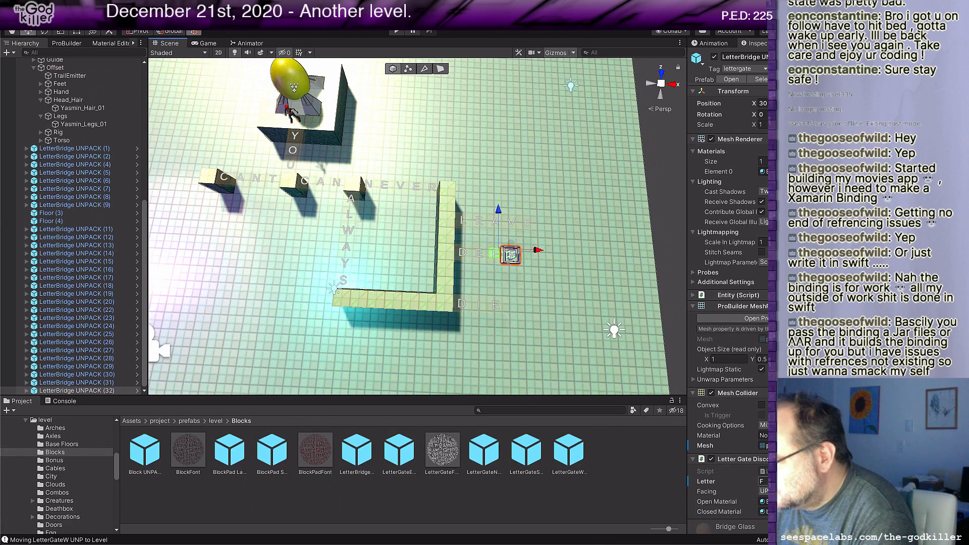
pyautogui.click(764, 482)
pyautogui.write('E')
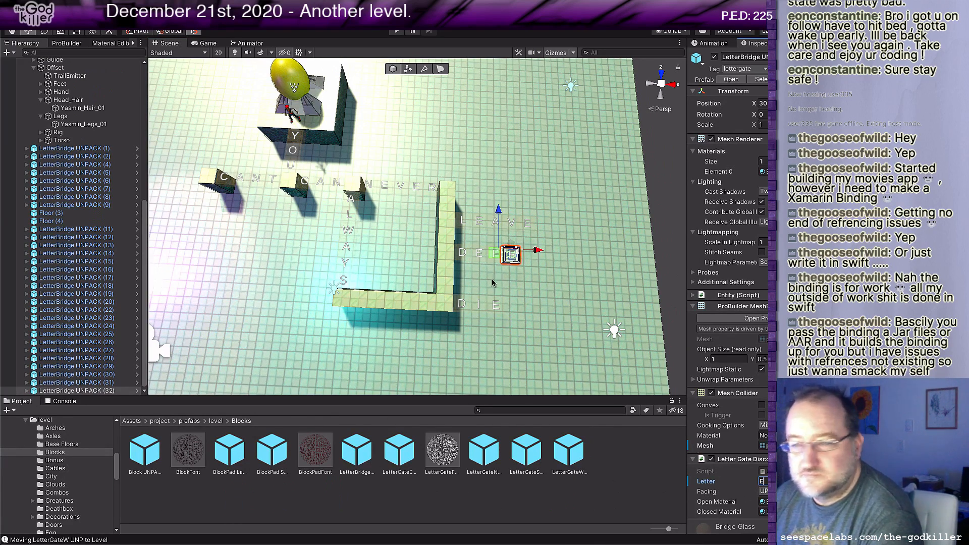
# Step: Duplicate the E bridge after F, move the copy one tile farther along the row, and set its letter to N
pyautogui.click(498, 251)
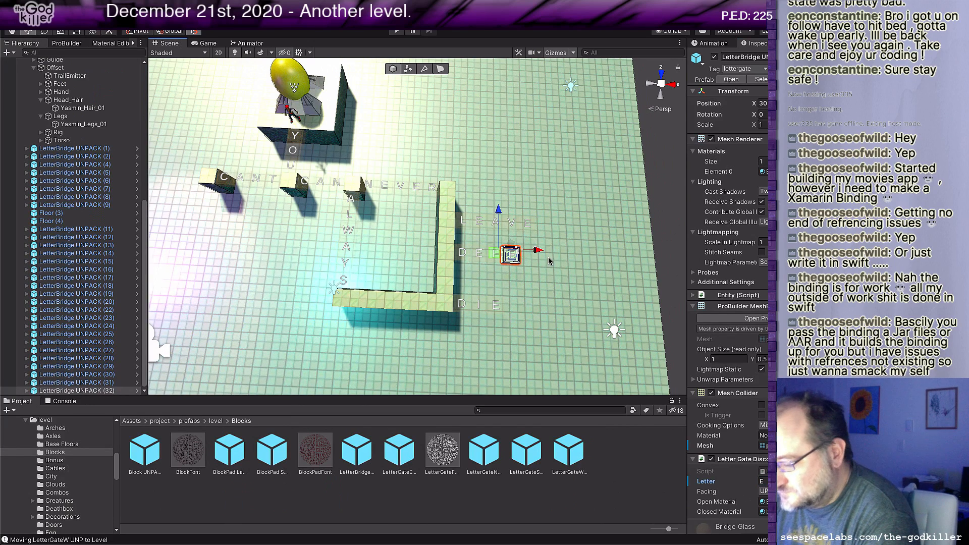
pyautogui.hotkey('ctrl', 'd')
pyautogui.moveTo(539, 251); pyautogui.dragTo(556, 251)
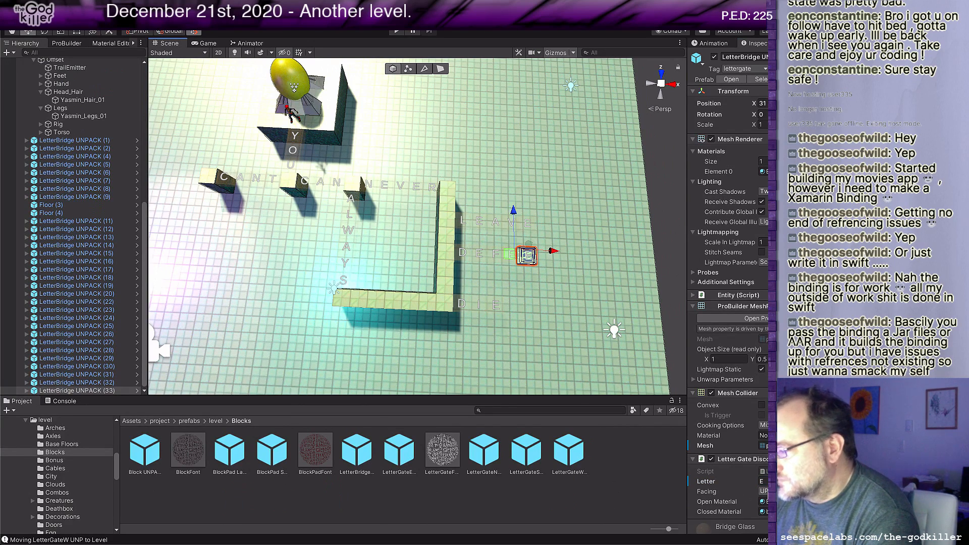
pyautogui.click(764, 482)
pyautogui.write('N')
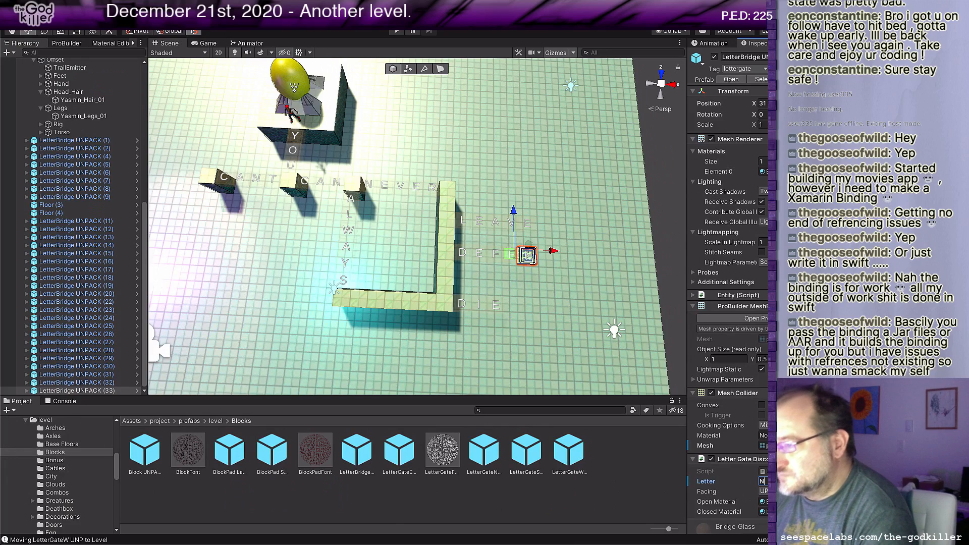
# Step: Duplicate the middle row's N bridge, move the copy one tile farther along the row, and set its letter to E
pyautogui.click(511, 256)
pyautogui.moveTo(510, 255); pyautogui.dragTo(569, 253)
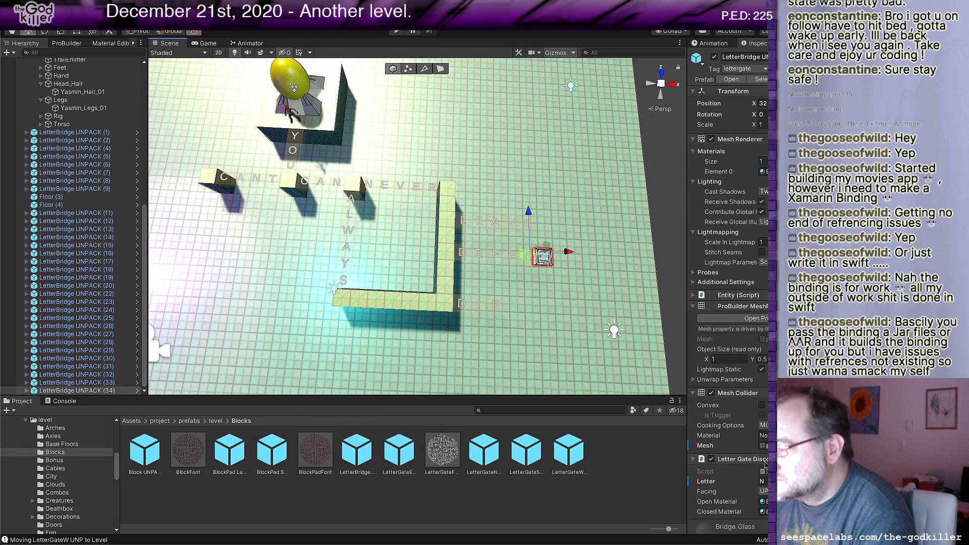
pyautogui.click(766, 481)
pyautogui.write('E')
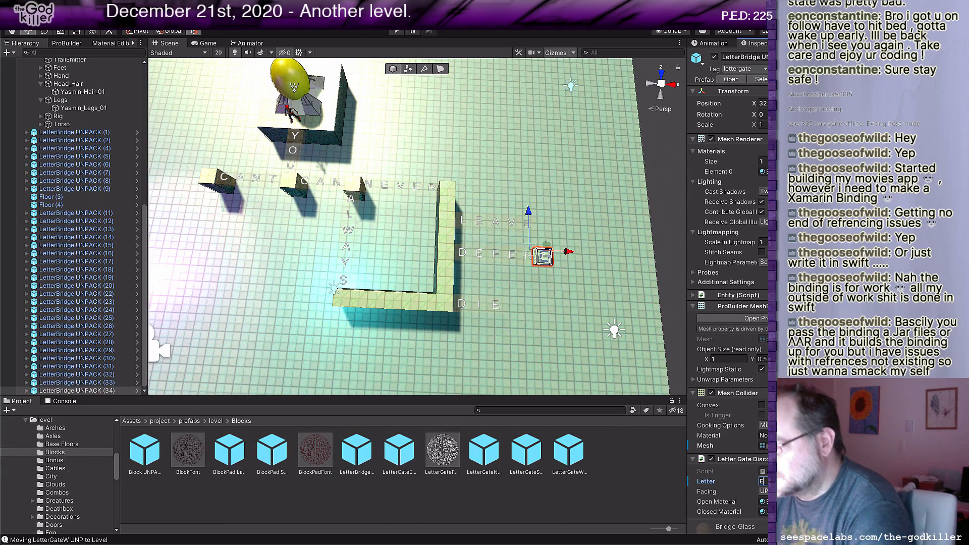
# Step: Duplicate the E bridge after N, move the copy one tile farther along the row, and set its letter to S
pyautogui.click(524, 252)
pyautogui.hotkey('ctrl', 'd')
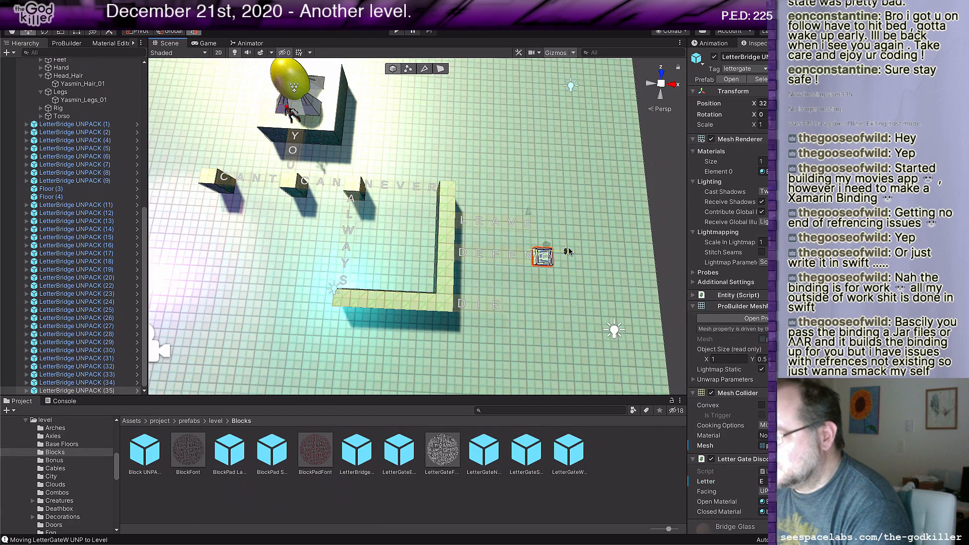
pyautogui.moveTo(571, 252)
pyautogui.mouseDown()
pyautogui.moveTo(599, 253)
pyautogui.moveTo(584, 253)
pyautogui.mouseUp()
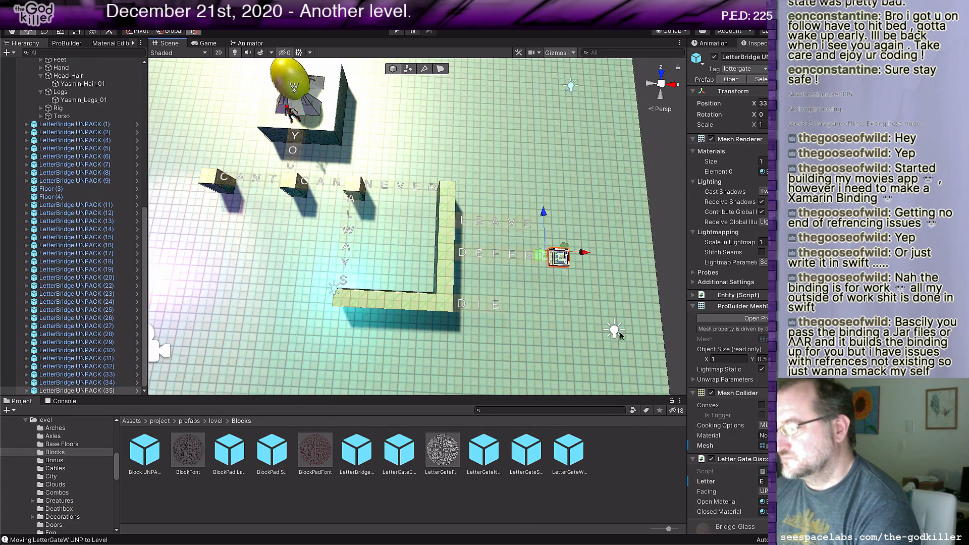
pyautogui.click(764, 481)
pyautogui.write('S')
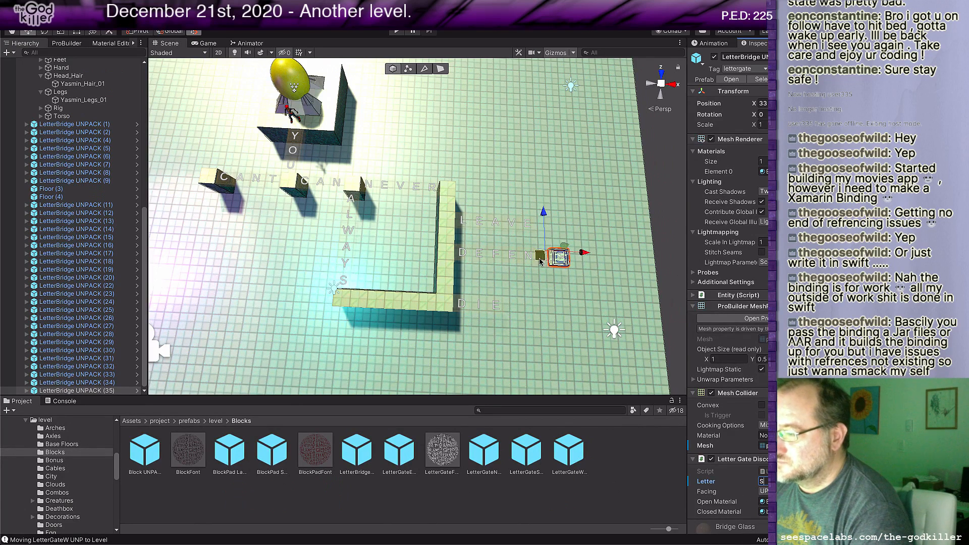
# Step: Duplicate the S bridge, move the copy one tile farther along the row, and set its letter to T
pyautogui.hotkey('ctrl', 'd')
pyautogui.moveTo(584, 253); pyautogui.dragTo(601, 253)
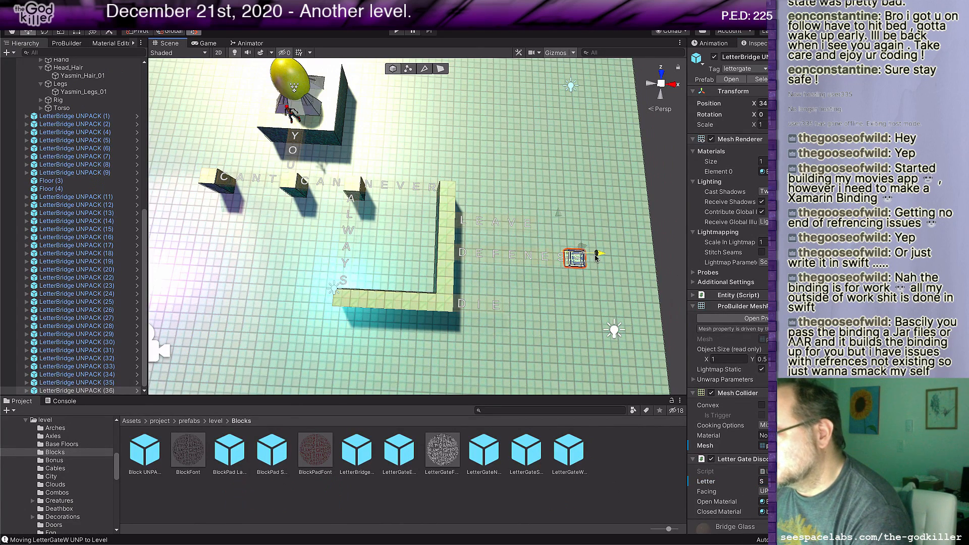
pyautogui.click(762, 482)
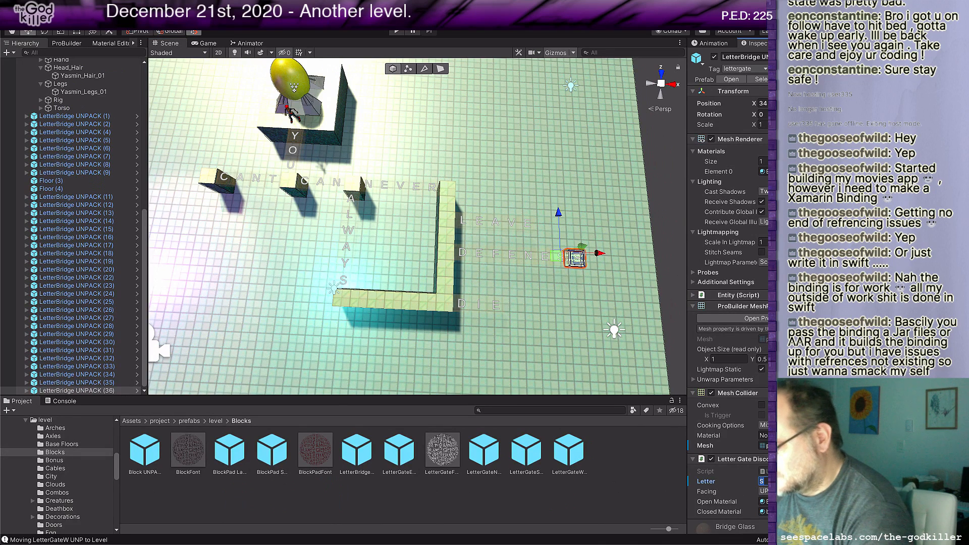
pyautogui.write('T')
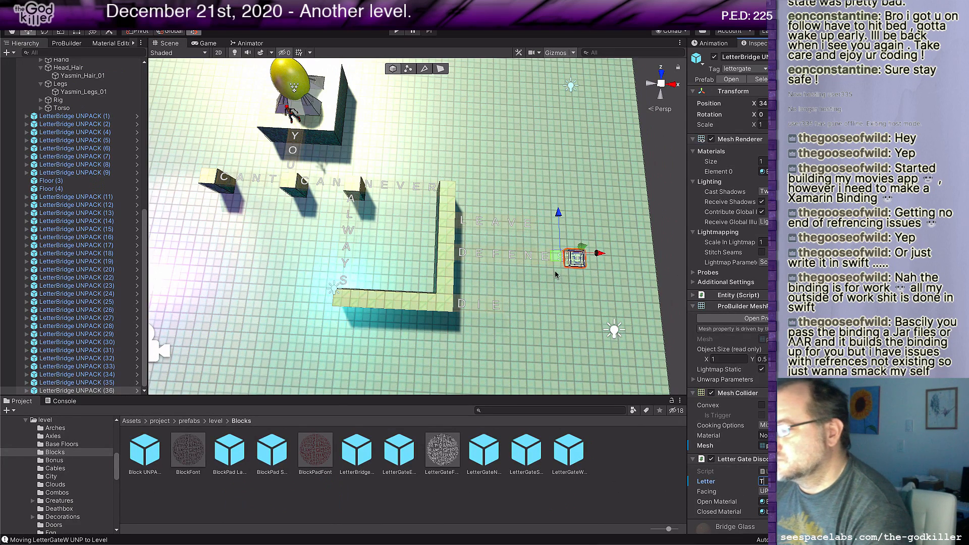
# Step: Duplicate the T bridge after S, move the copy one tile farther along the row, and set its letter to A
pyautogui.hotkey('ctrl', 'd')
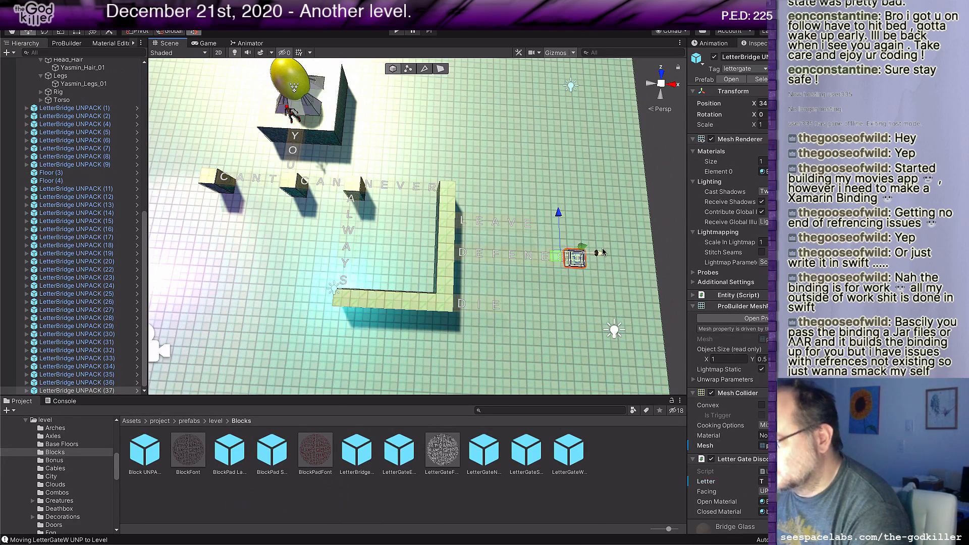
pyautogui.moveTo(604, 252); pyautogui.dragTo(620, 253)
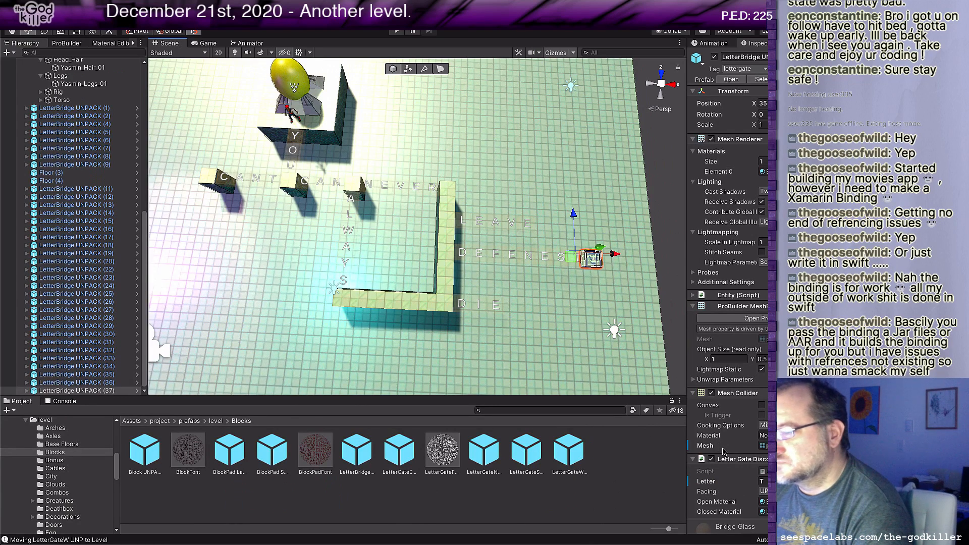
pyautogui.click(765, 481)
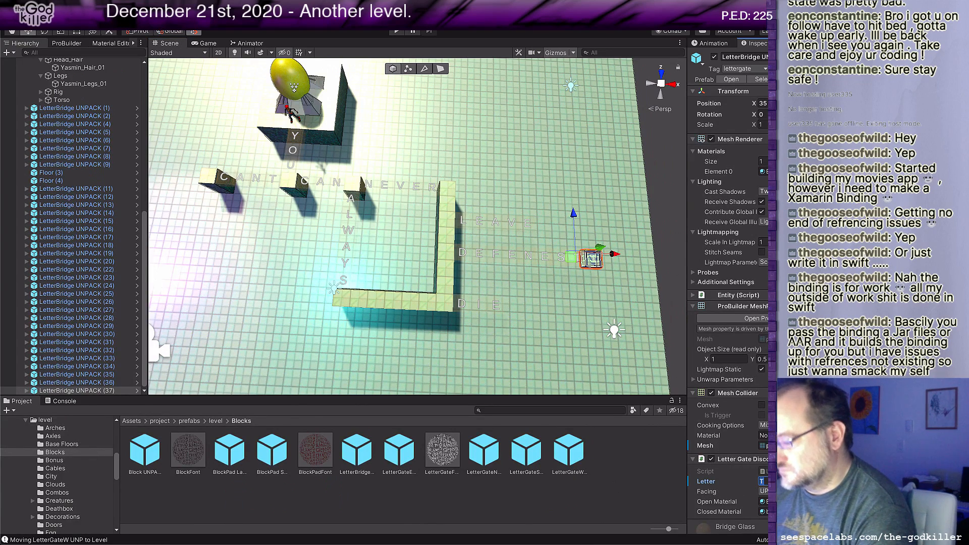
pyautogui.write('A')
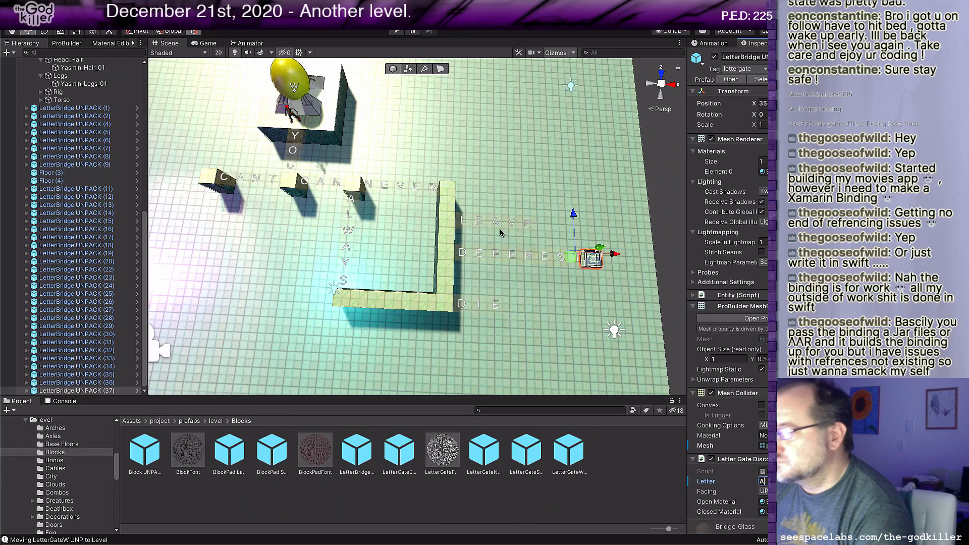
# Step: Duplicate the A bridge, move the copy one tile farther along the row, and set its letter to T
pyautogui.click(573, 261)
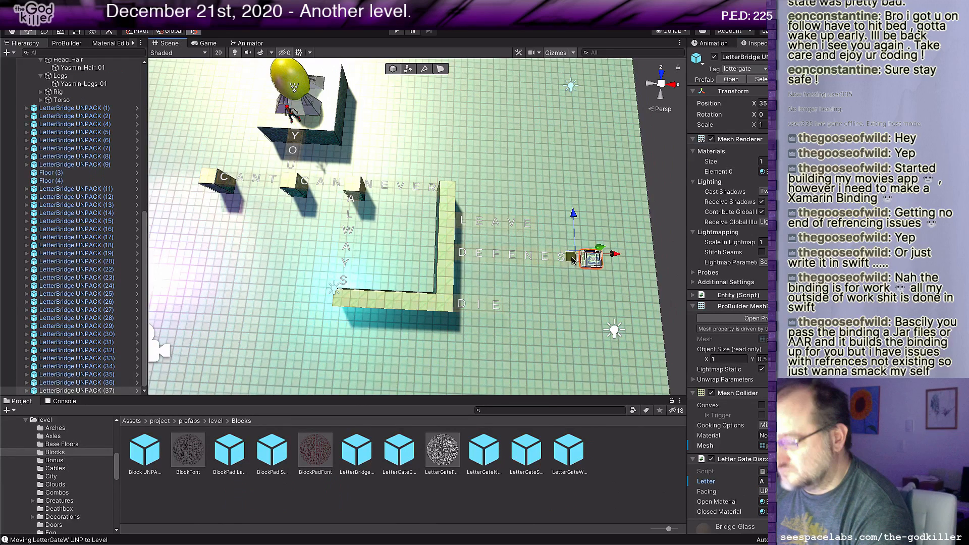
pyautogui.hotkey('ctrl', 'd')
pyautogui.moveTo(574, 261); pyautogui.dragTo(590, 261)
pyautogui.click(765, 481)
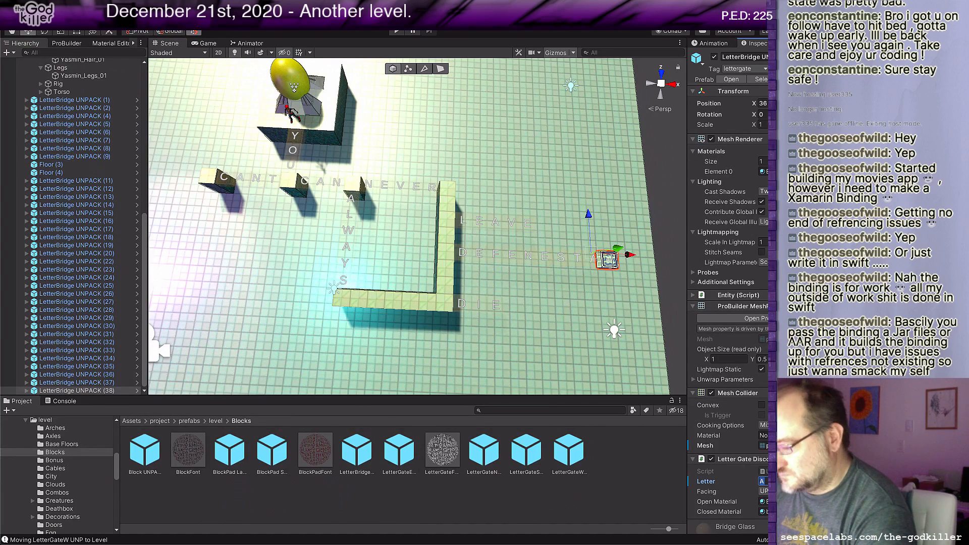
pyautogui.write('T')
# Step: Duplicate the T bridge after A, move the copy one tile farther along the row, and set its letter to E
pyautogui.click(599, 267)
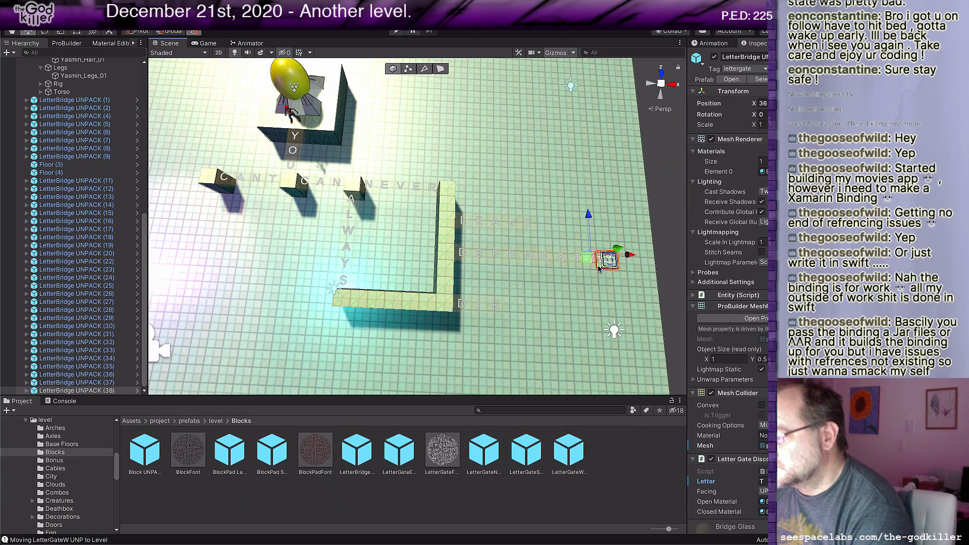
pyautogui.hotkey('ctrl', 'd')
pyautogui.moveTo(600, 268); pyautogui.dragTo(615, 268)
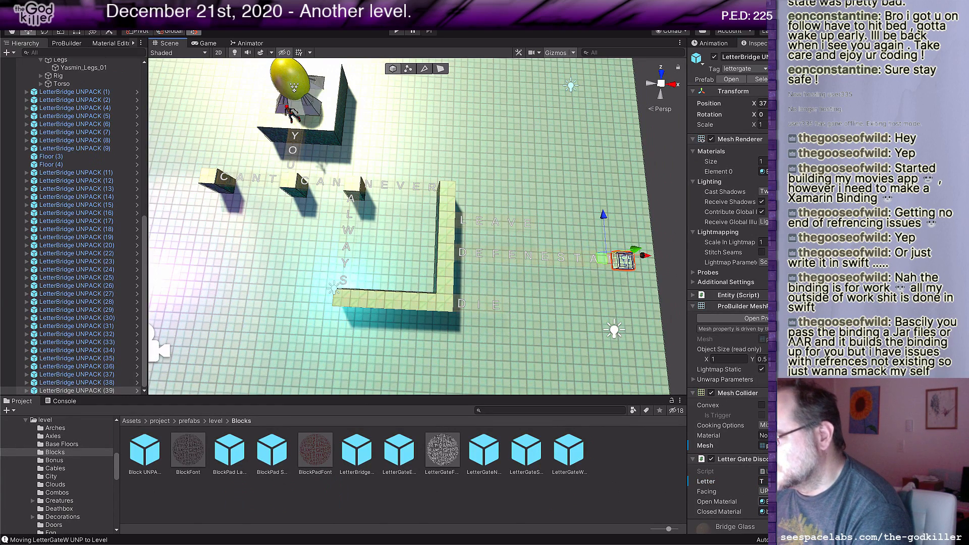
pyautogui.click(764, 481)
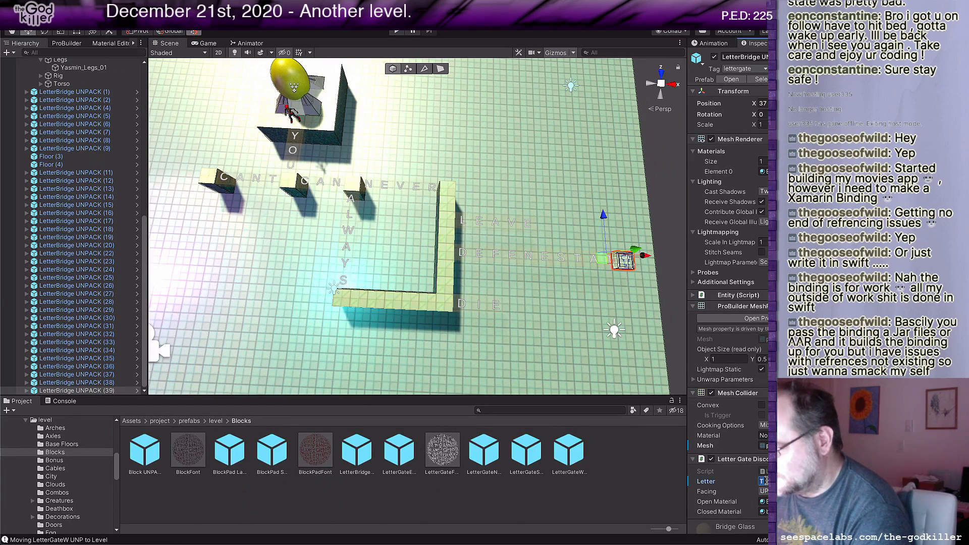
pyautogui.write('E')
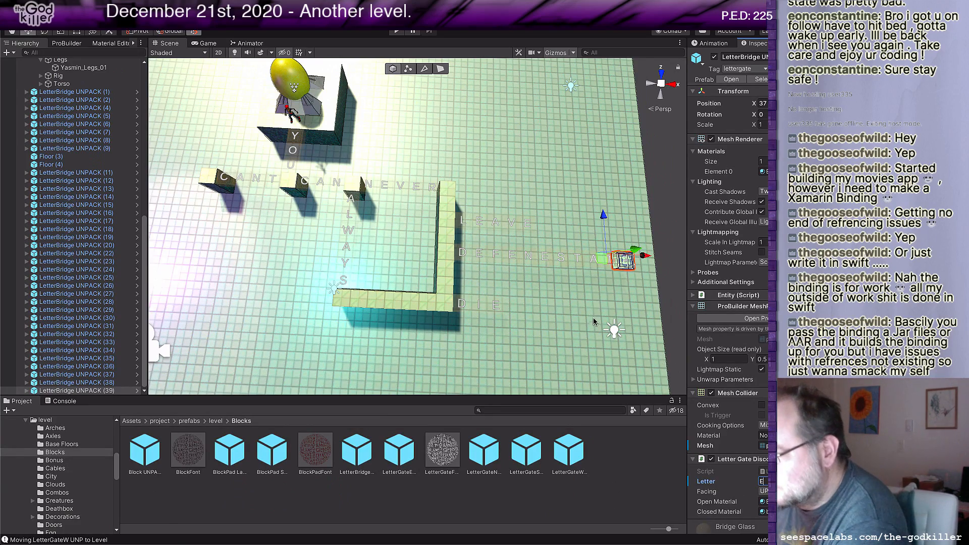
# Step: Change the letters of the middle row's last three bridges to R, A and T
pyautogui.moveTo(610, 329); pyautogui.dragTo(550, 326, button='middle')
pyautogui.scroll(5, 548, 321)
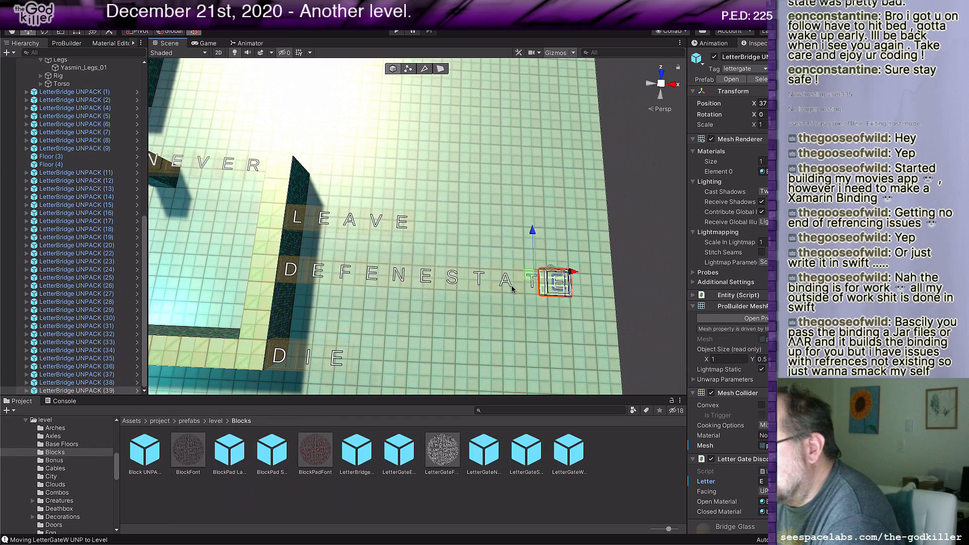
pyautogui.click(509, 283)
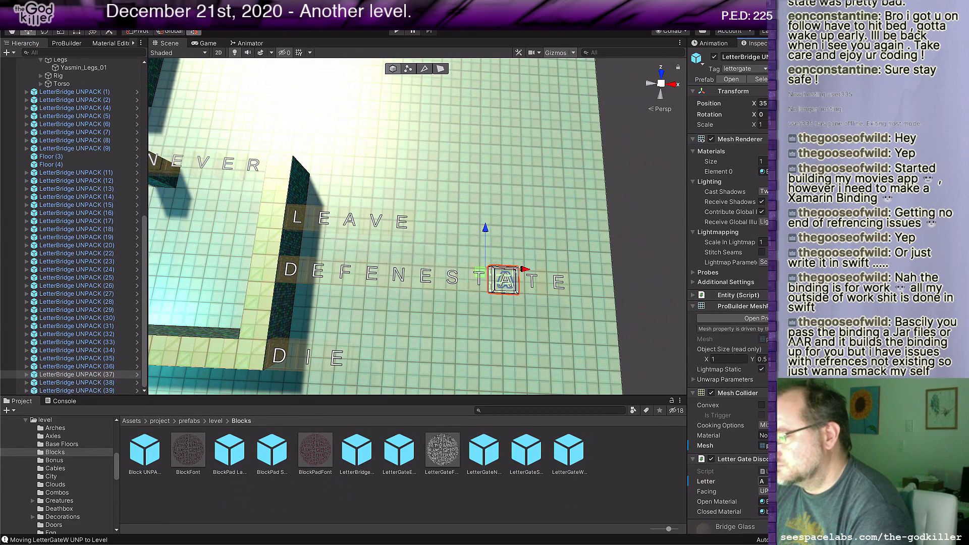
pyautogui.write('R')
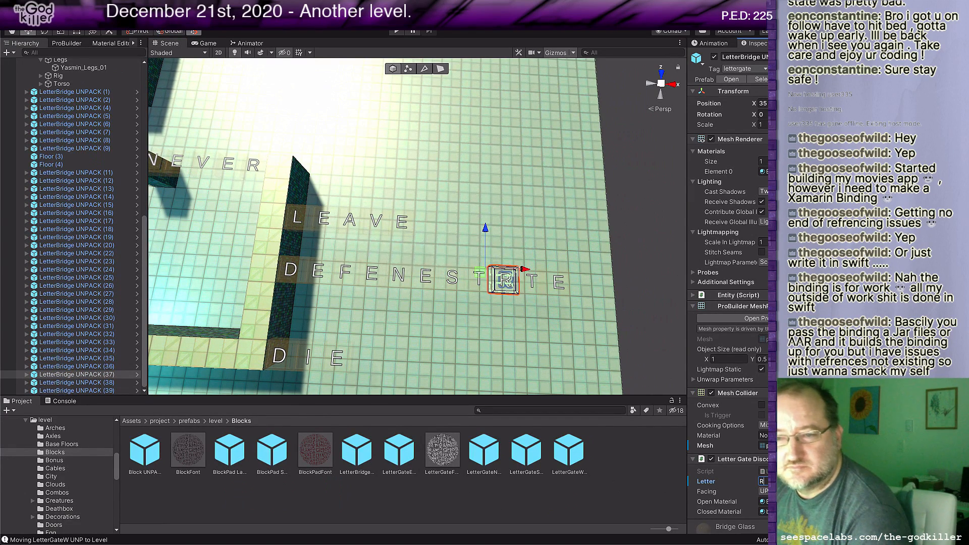
pyautogui.click(536, 286)
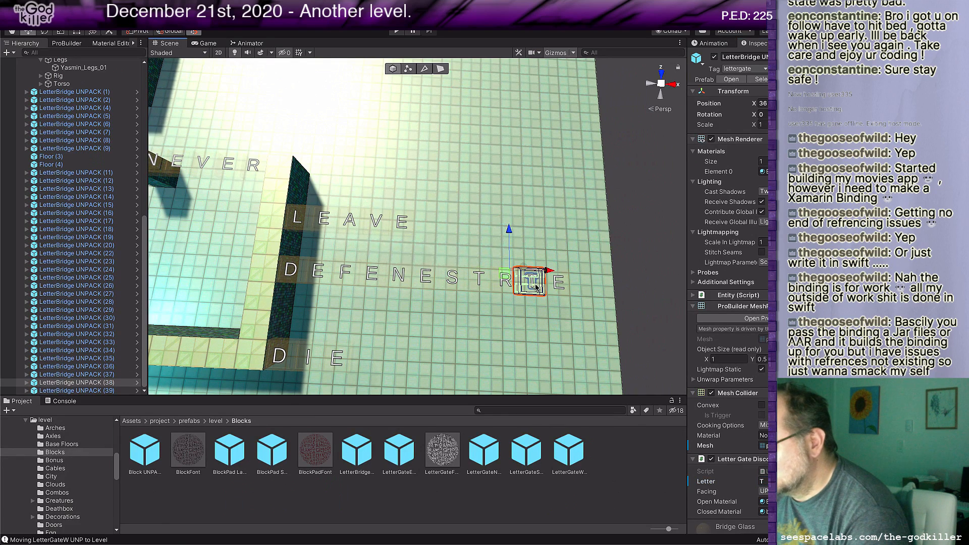
pyautogui.write('A')
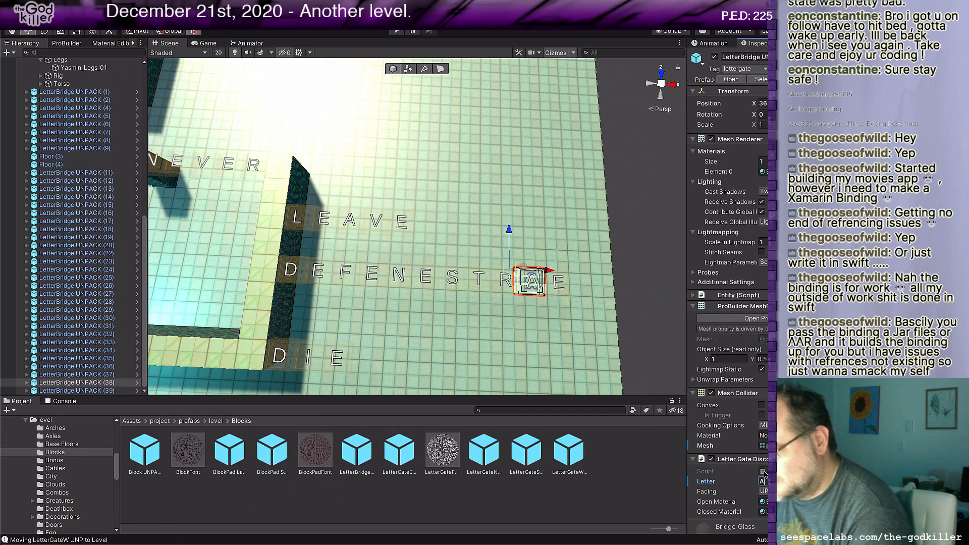
pyautogui.click(553, 286)
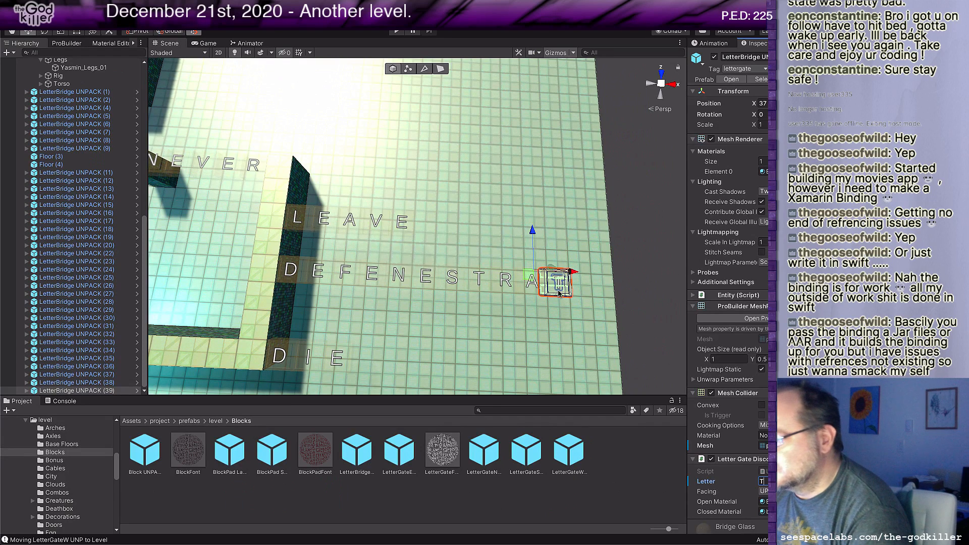
# Step: Duplicate the final T bridge of the middle row, move the copy one tile outward, and set its letter to E
pyautogui.hotkey('ctrl', 'd')
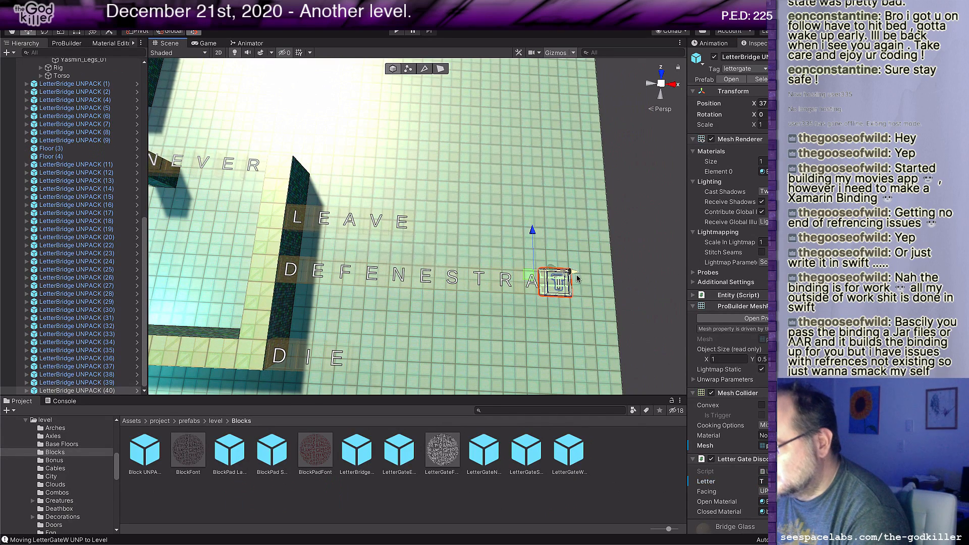
pyautogui.moveTo(576, 274); pyautogui.dragTo(607, 296)
pyautogui.click(763, 481)
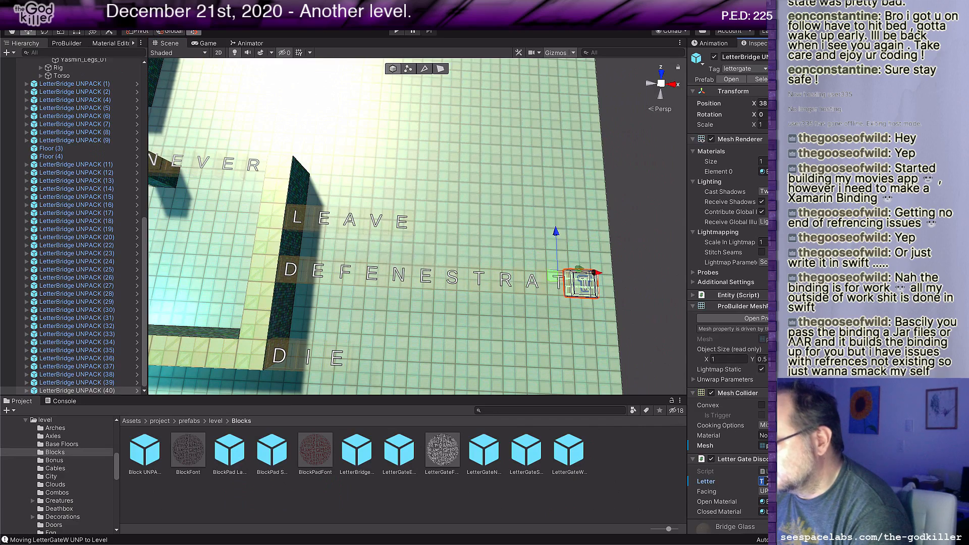
pyautogui.write('E')
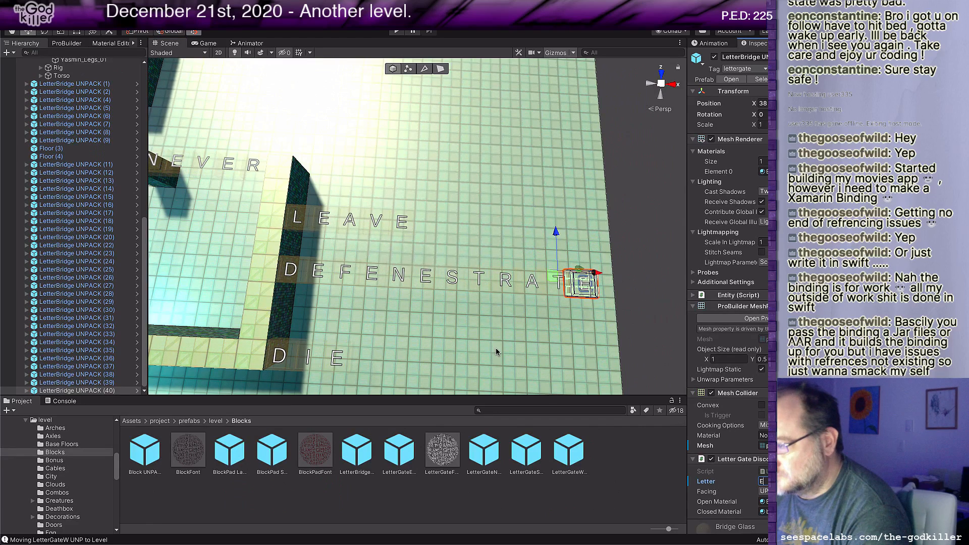
# Step: Review the planned sentence branches in BotheringMe.txt in Rider, and return to Unity to inspect the CANT branch of the level
pyautogui.scroll(-2, 496, 349)
pyautogui.moveTo(495, 348); pyautogui.dragTo(531, 316, button='middle')
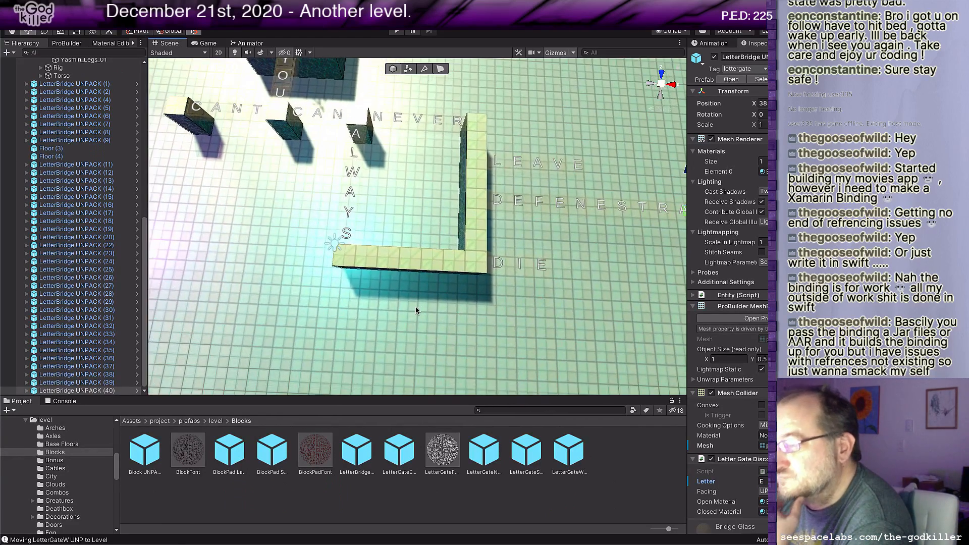
pyautogui.moveTo(415, 307); pyautogui.dragTo(432, 316, button='middle')
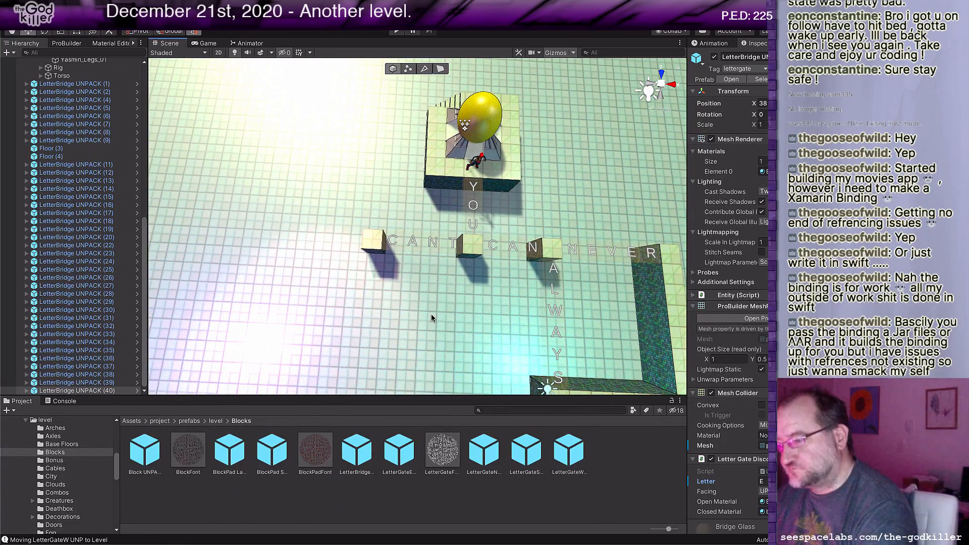
pyautogui.press('super+Tab')
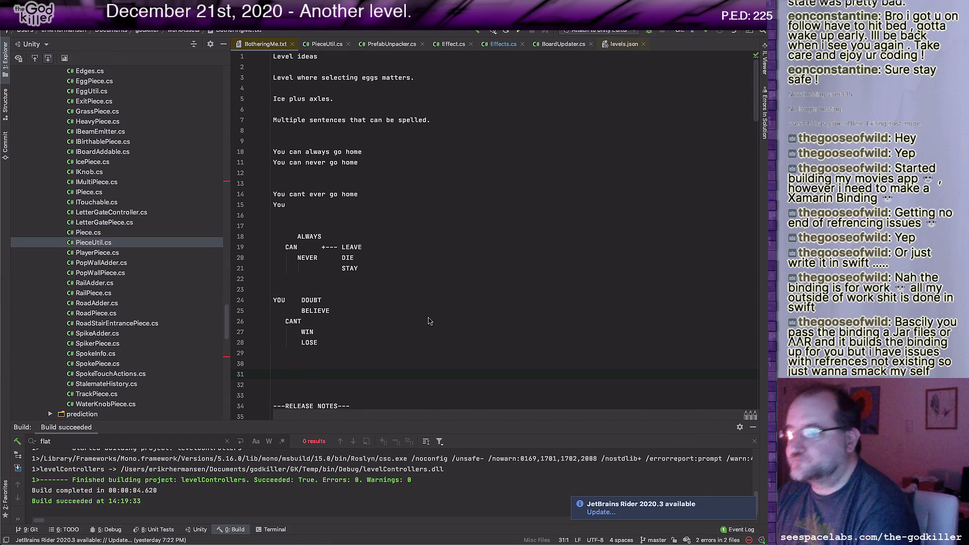
pyautogui.press('super+Tab')
pyautogui.scroll(5, 420, 306)
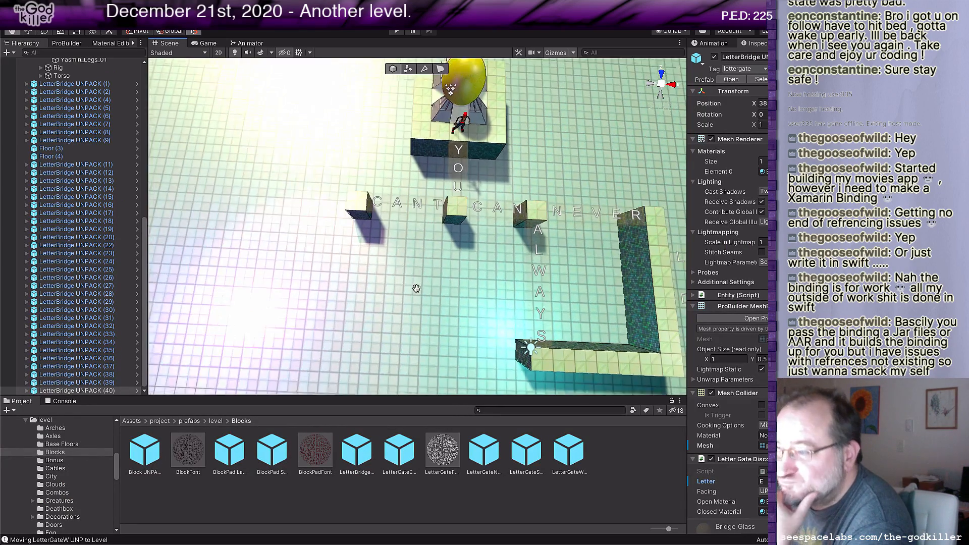
pyautogui.moveTo(416, 289); pyautogui.dragTo(428, 298, button='middle')
pyautogui.scroll(3, 427, 296)
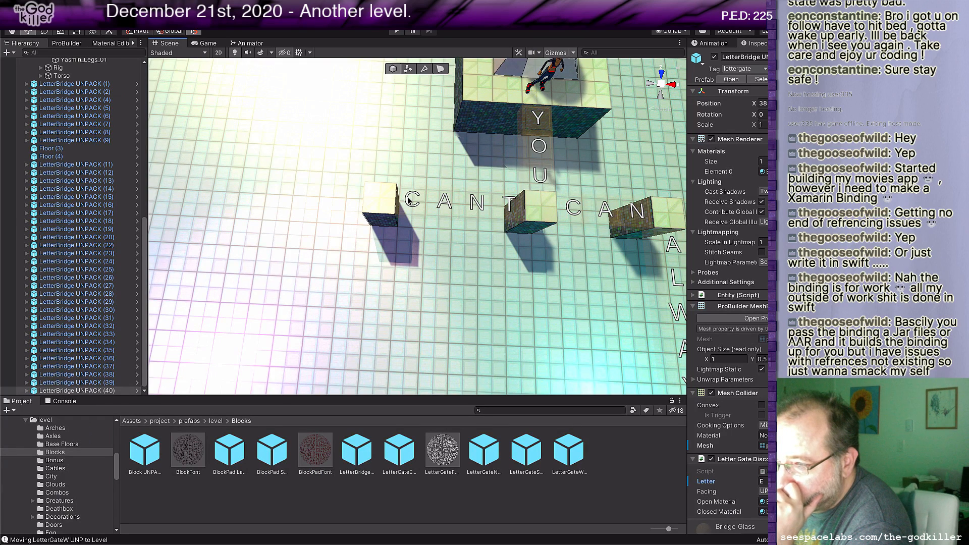
# Step: Duplicate the D bridge of DIE, place the copy against the outer edge of the horizontal floor strip below ALWAYS, and set its letter to S
pyautogui.click(409, 200)
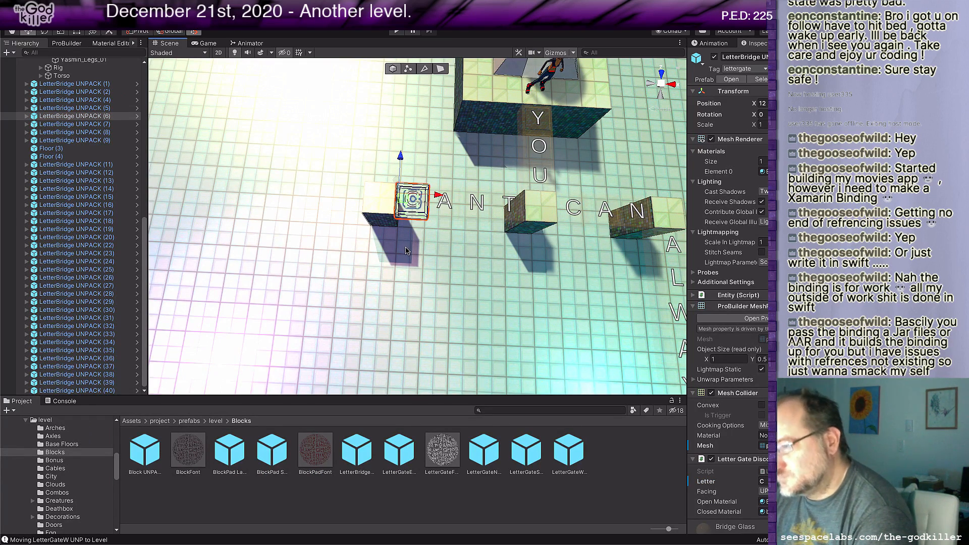
pyautogui.scroll(-6, 402, 267)
pyautogui.moveTo(407, 272); pyautogui.dragTo(364, 240, button='middle')
pyautogui.scroll(5, 416, 260)
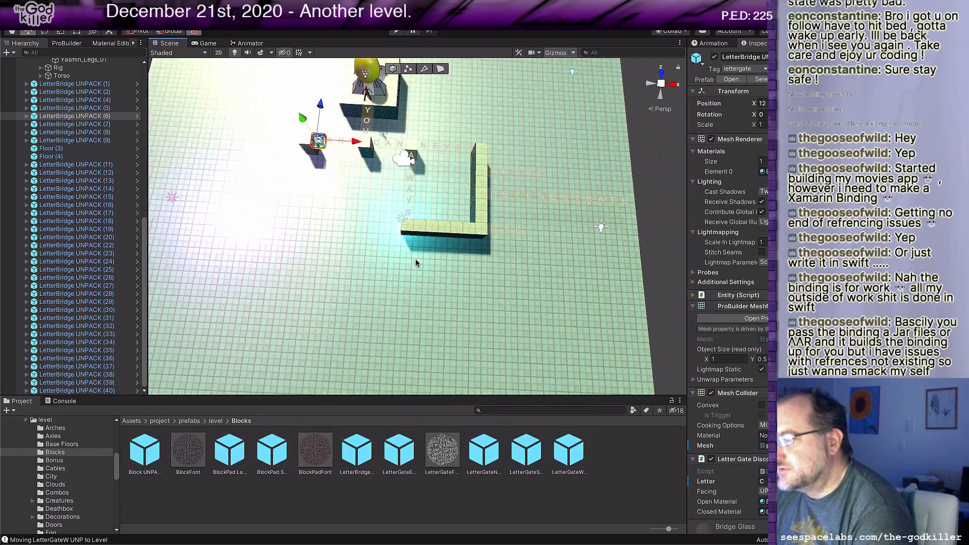
pyautogui.moveTo(446, 273)
pyautogui.mouseDown(button='middle')
pyautogui.moveTo(422, 275)
pyautogui.moveTo(437, 273)
pyautogui.mouseUp(button='middle')
pyautogui.click(494, 239)
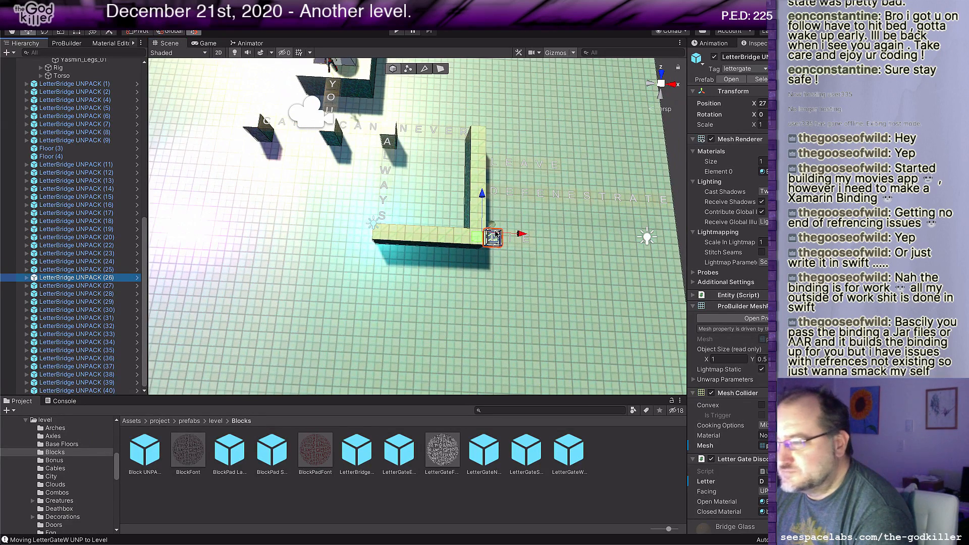
pyautogui.moveTo(478, 238); pyautogui.dragTo(414, 249)
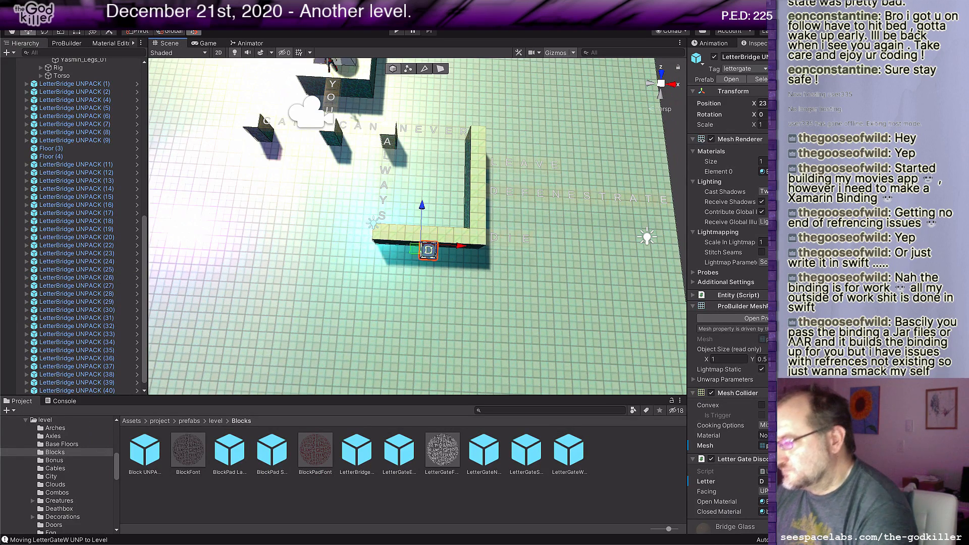
pyautogui.click(762, 481)
pyautogui.write('S')
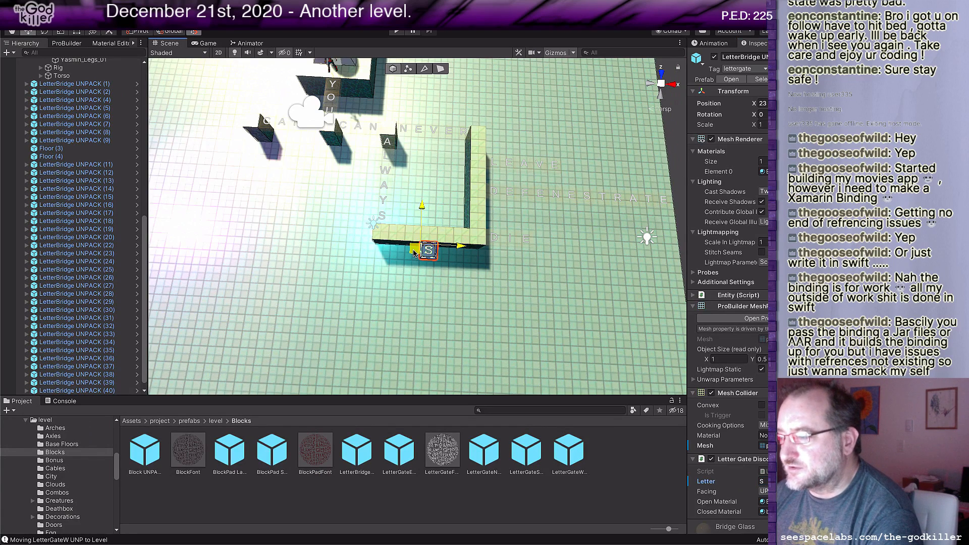
# Step: Extend the S bridge outward with three duplicates spaced one tile apart, lettered T, A and Y to spell STAY
pyautogui.hotkey('ctrl', 'd')
pyautogui.moveTo(414, 249); pyautogui.dragTo(412, 273)
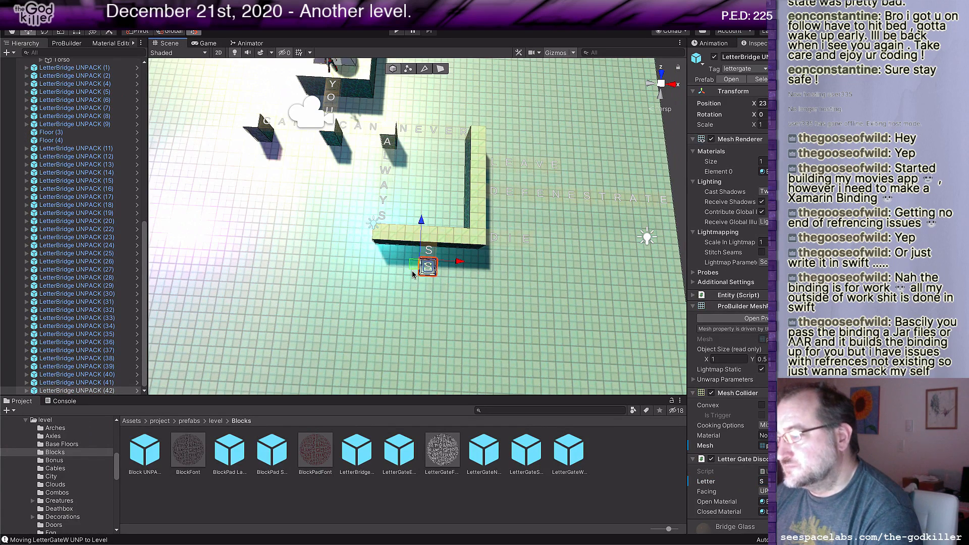
pyautogui.click(764, 481)
pyautogui.write('T')
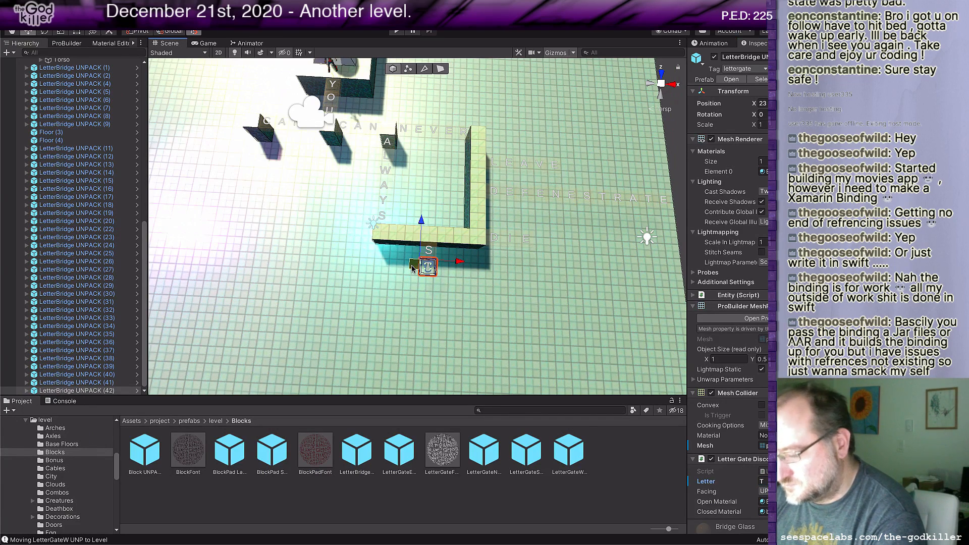
pyautogui.hotkey('ctrl', 'd')
pyautogui.moveTo(412, 268); pyautogui.dragTo(413, 284)
pyautogui.click(764, 482)
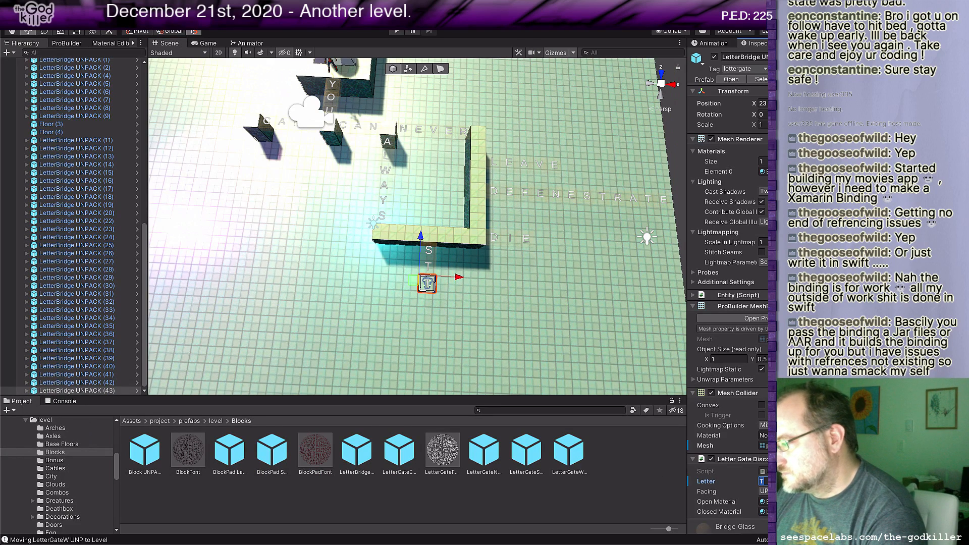
pyautogui.write('A')
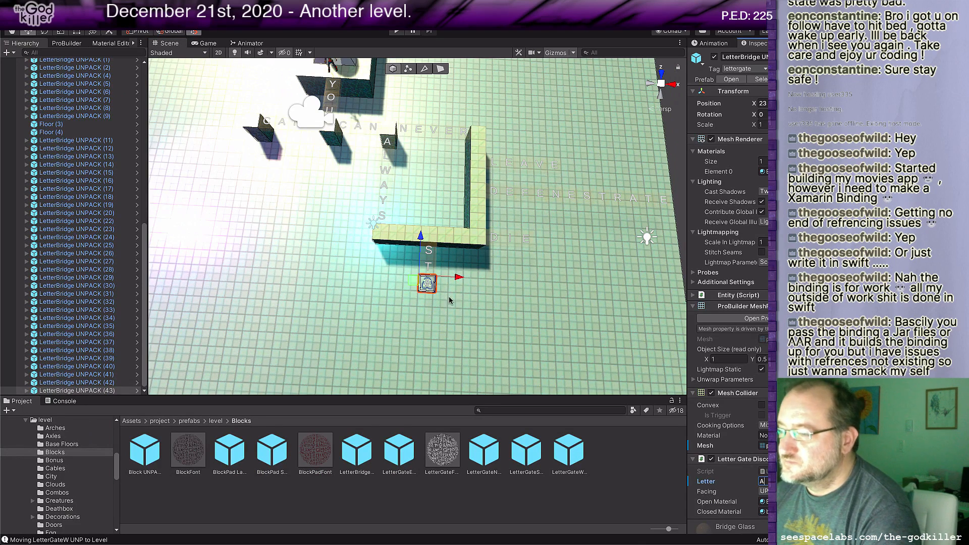
pyautogui.hotkey('ctrl', 'd')
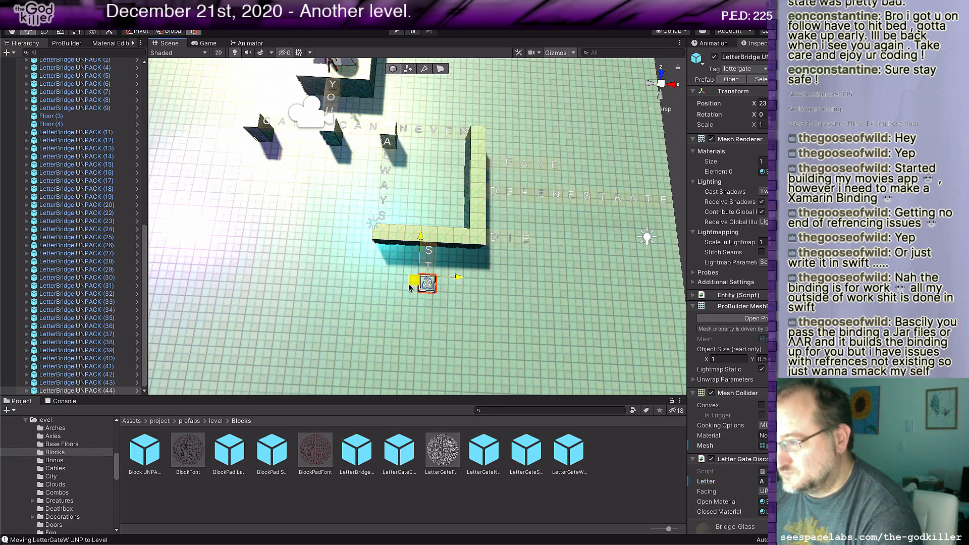
pyautogui.moveTo(402, 283); pyautogui.dragTo(406, 301)
pyautogui.click(764, 482)
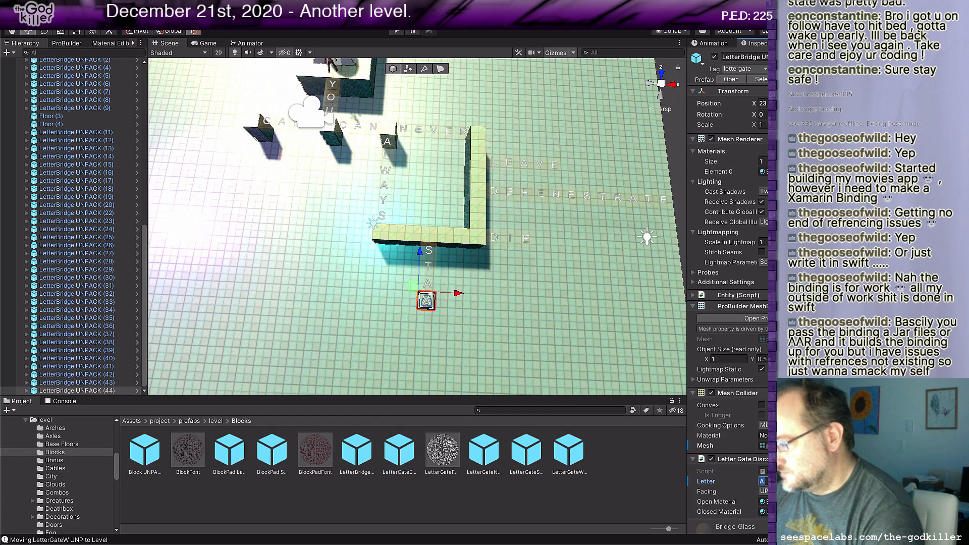
pyautogui.write('Y')
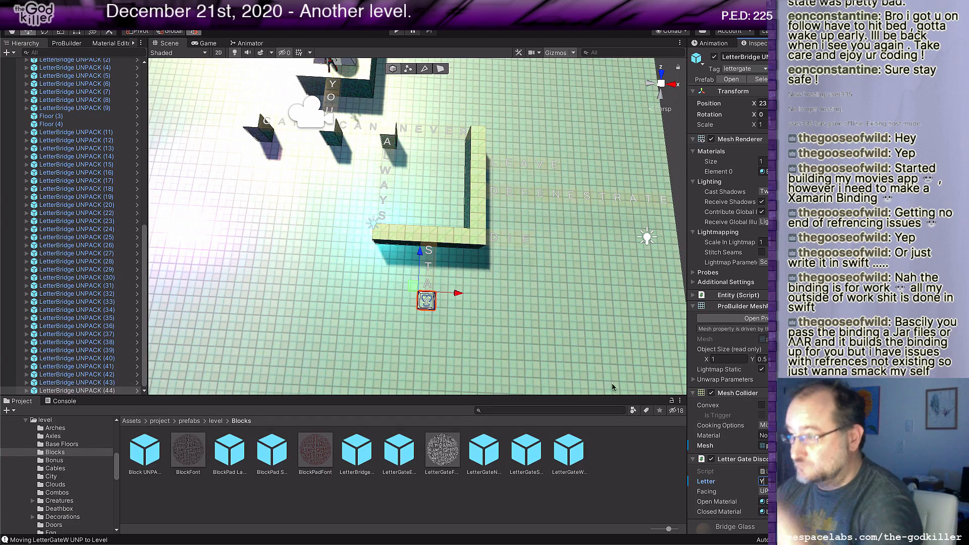
# Step: Extrude the outer side face of the floor block beside CANT four tiles away from the word
pyautogui.moveTo(509, 218); pyautogui.dragTo(639, 197, button='middle')
pyautogui.moveTo(421, 170); pyautogui.dragTo(444, 200, button='middle')
pyautogui.scroll(-2, 444, 199)
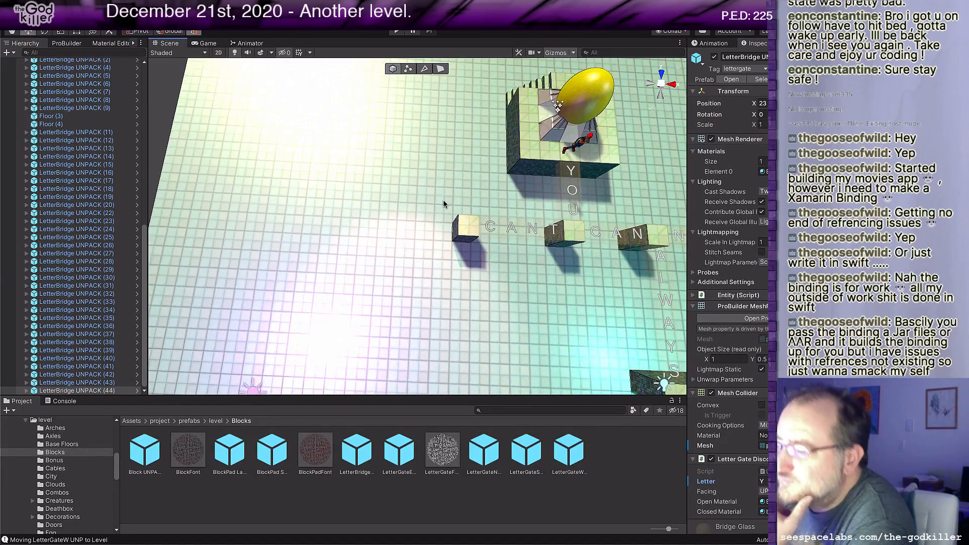
pyautogui.scroll(-2, 475, 276)
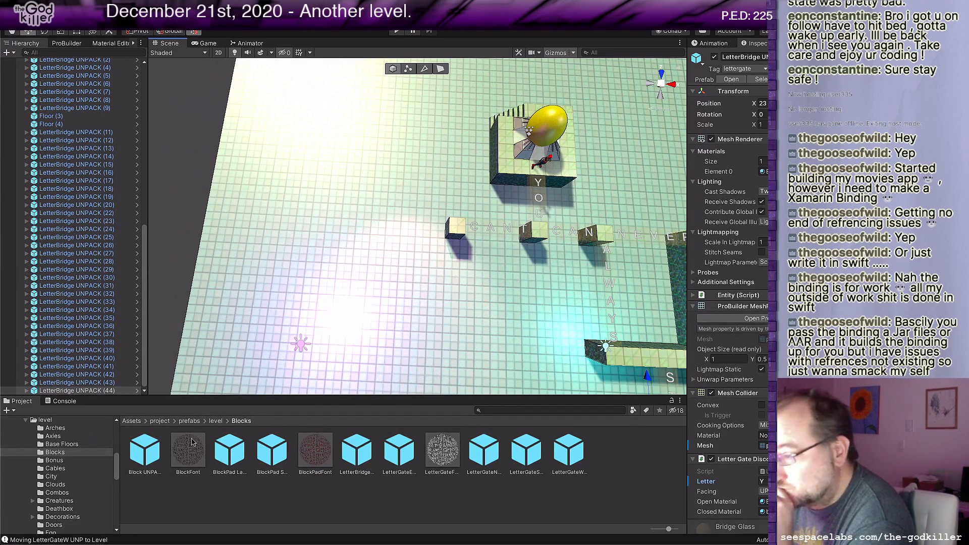
pyautogui.scroll(2, 456, 228)
pyautogui.click(463, 230)
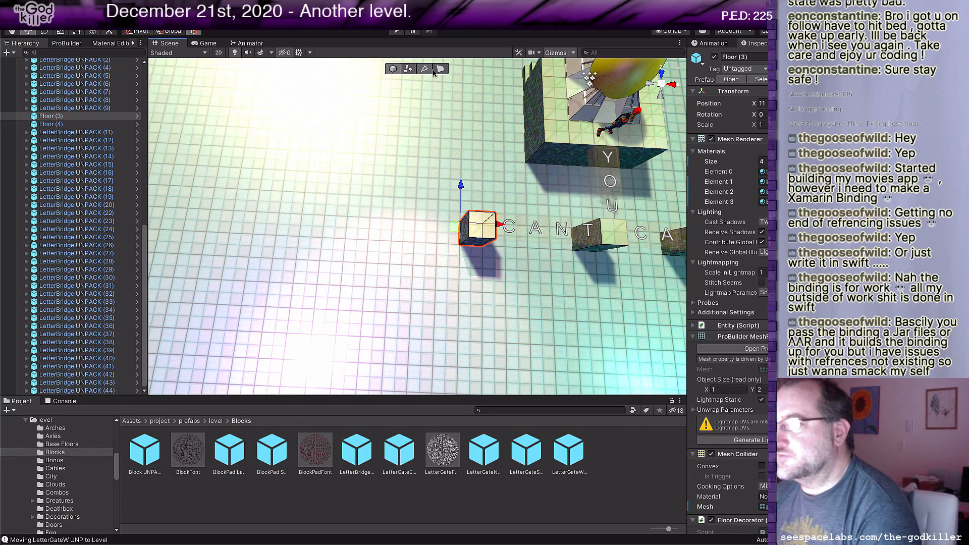
pyautogui.click(463, 232)
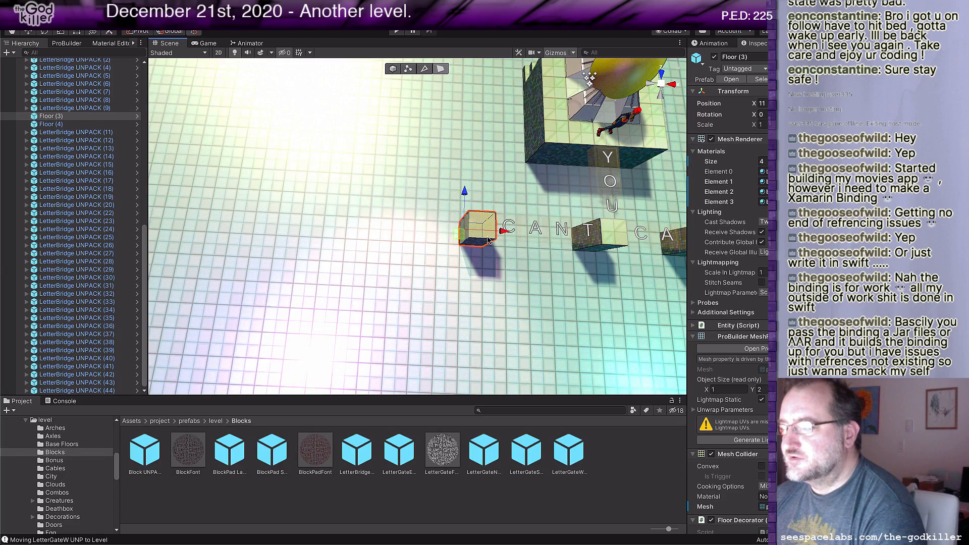
pyautogui.moveTo(502, 231); pyautogui.dragTo(392, 228)
# Step: Extrude the front face at the CANT end of that floor block to about the level of the strip below ALWAYS, forming a corner
pyautogui.moveTo(465, 324); pyautogui.dragTo(386, 257, button='middle')
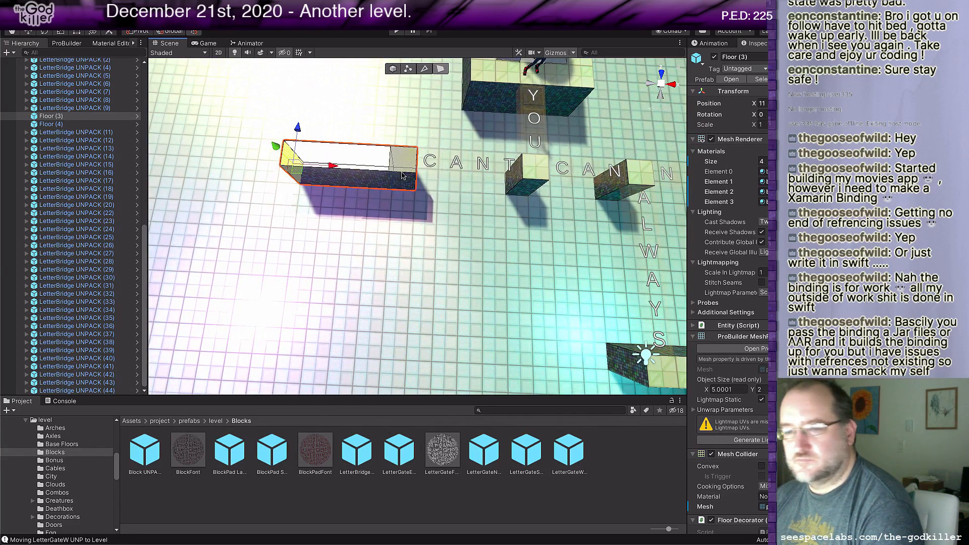
pyautogui.click(412, 182)
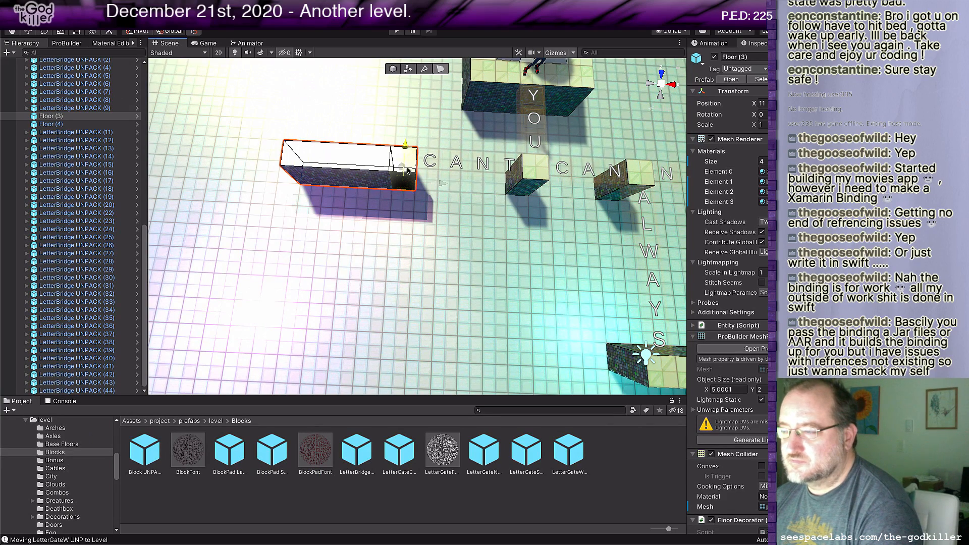
pyautogui.keyDown('shift'); pyautogui.moveTo(405, 147); pyautogui.dragTo(393, 292); pyautogui.keyUp('shift')
pyautogui.scroll(-3, 440, 309)
pyautogui.moveTo(439, 310); pyautogui.dragTo(413, 274, button='middle')
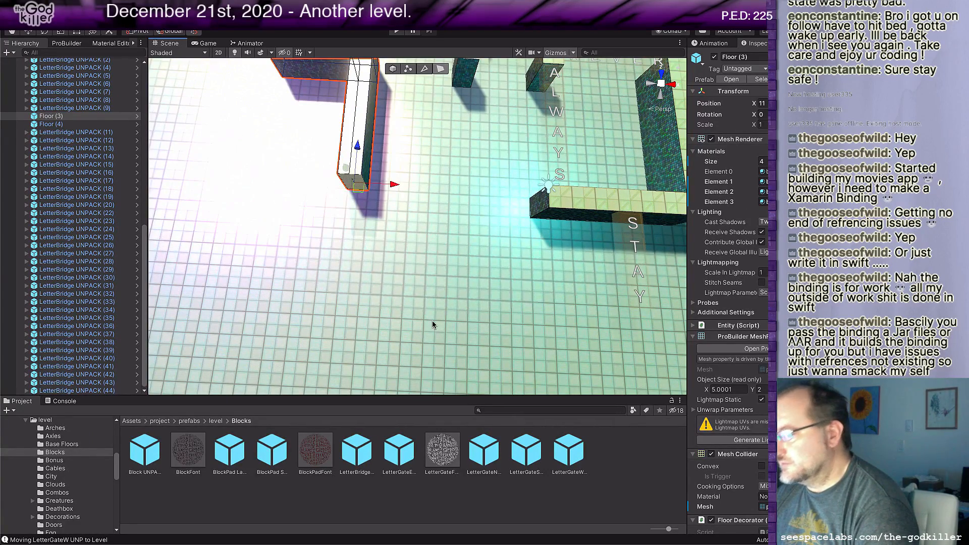
# Step: Return to object selection and select the C bridge of CANT
pyautogui.moveTo(400, 182); pyautogui.dragTo(445, 241, button='middle')
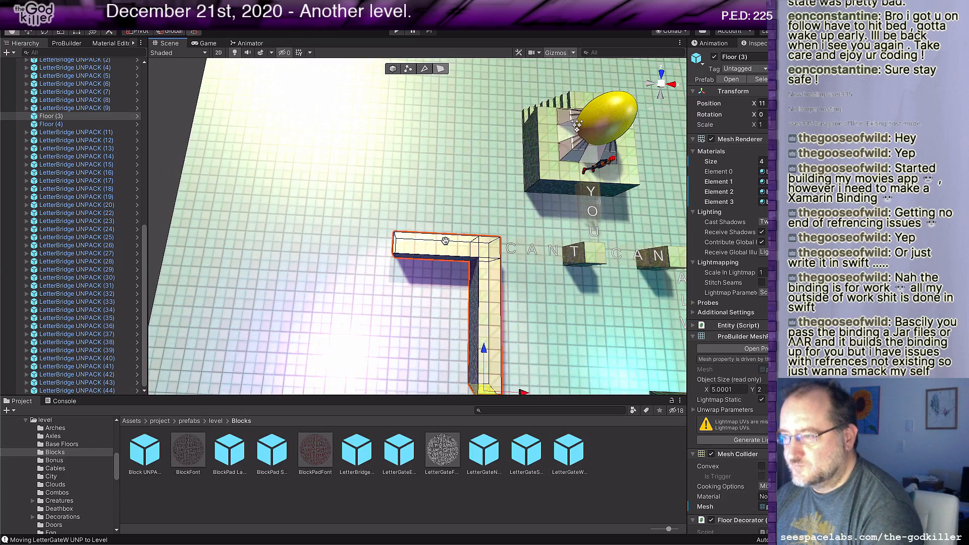
pyautogui.click(511, 252)
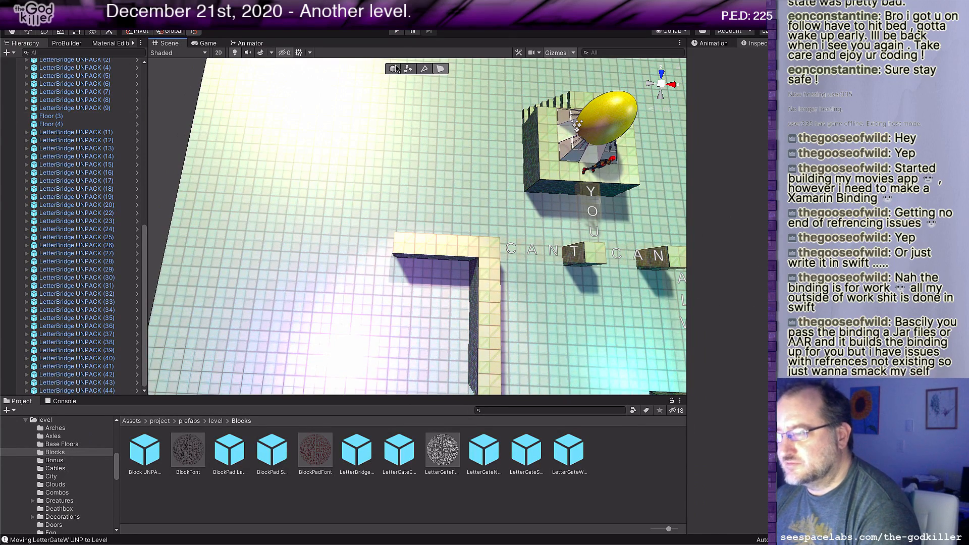
pyautogui.click(515, 251)
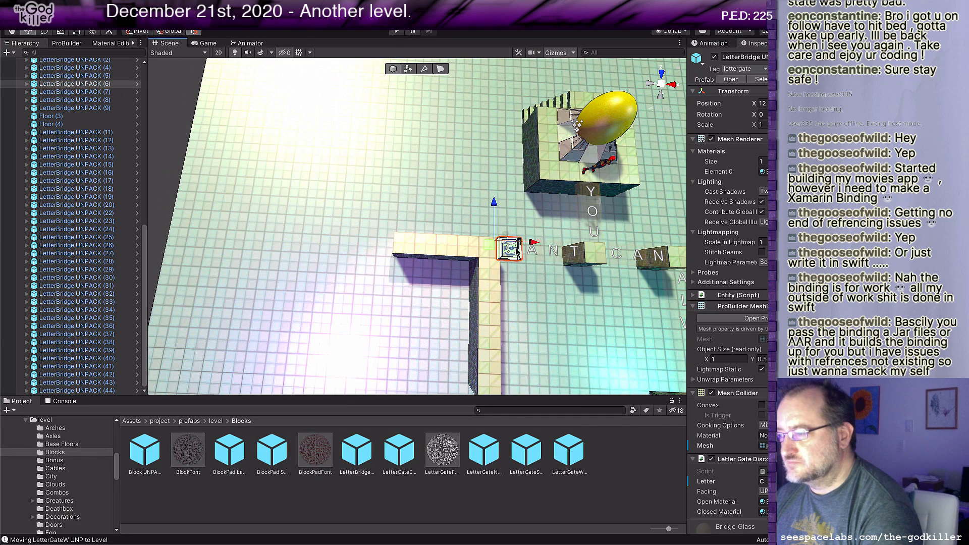
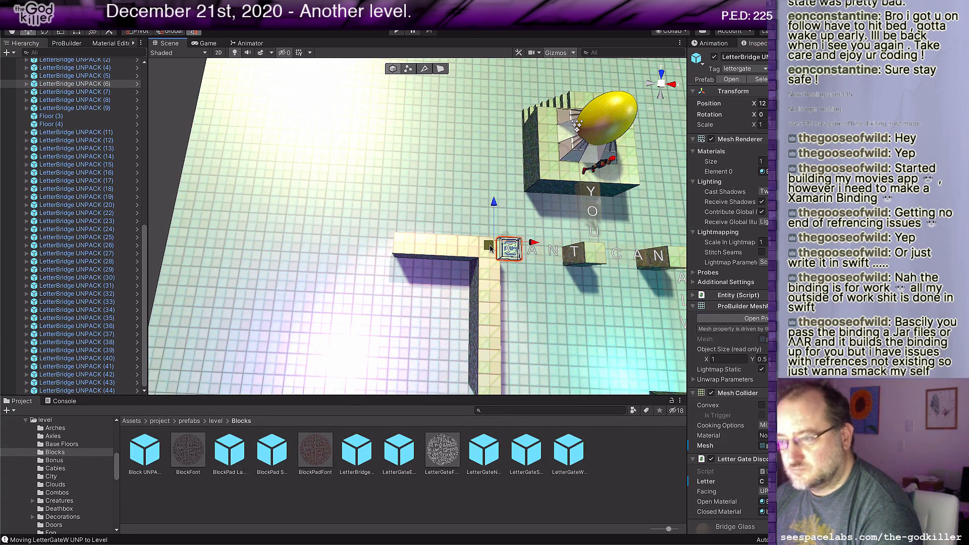
# Step: Duplicate the C bridge of CANT into a row of five C bridges, one tile apart, running outward from the floor strip's free end
pyautogui.moveTo(490, 248); pyautogui.dragTo(298, 241)
pyautogui.hotkey('ctrl', 'd')
pyautogui.hotkey('ctrl', 'd')
pyautogui.hotkey('ctrl', 'd')
pyautogui.hotkey('ctrl', 'd')
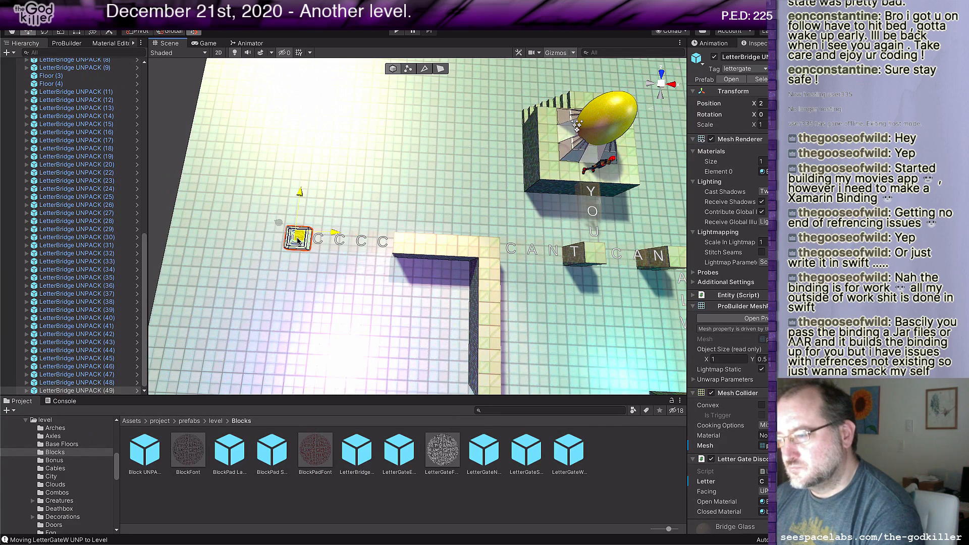
# Step: Letter the five new bridges D, O, U, B and T, starting from the outermost, to spell DOUBT
pyautogui.click(764, 482)
pyautogui.write('D')
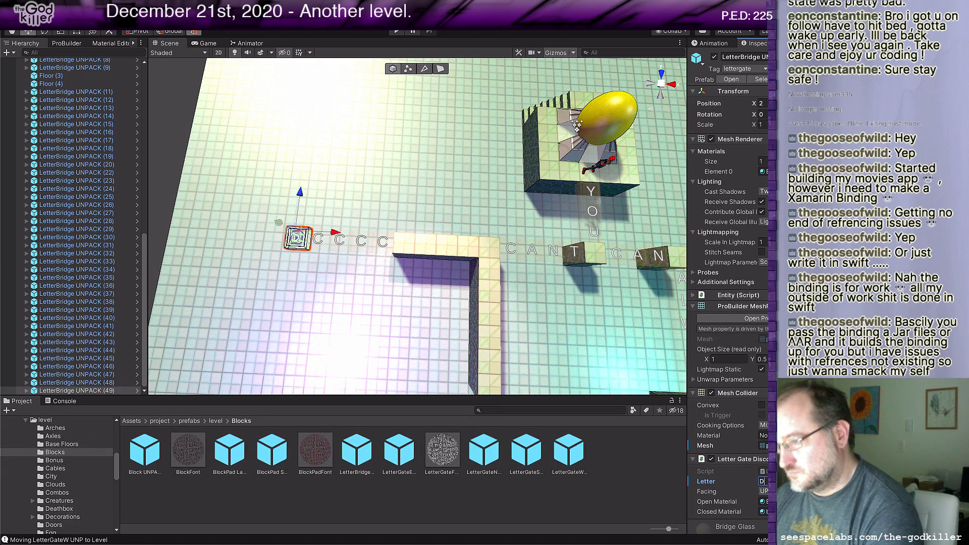
pyautogui.click(316, 244)
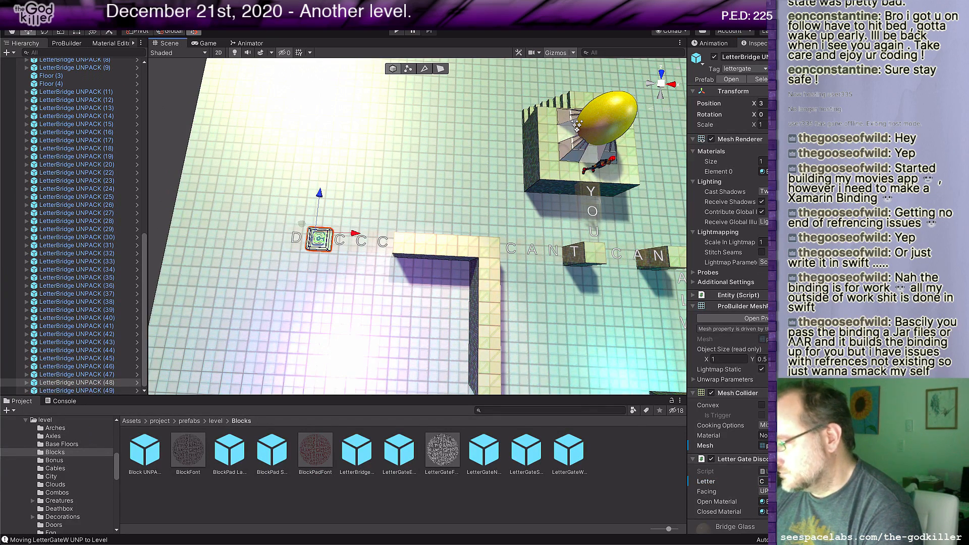
pyautogui.write('O')
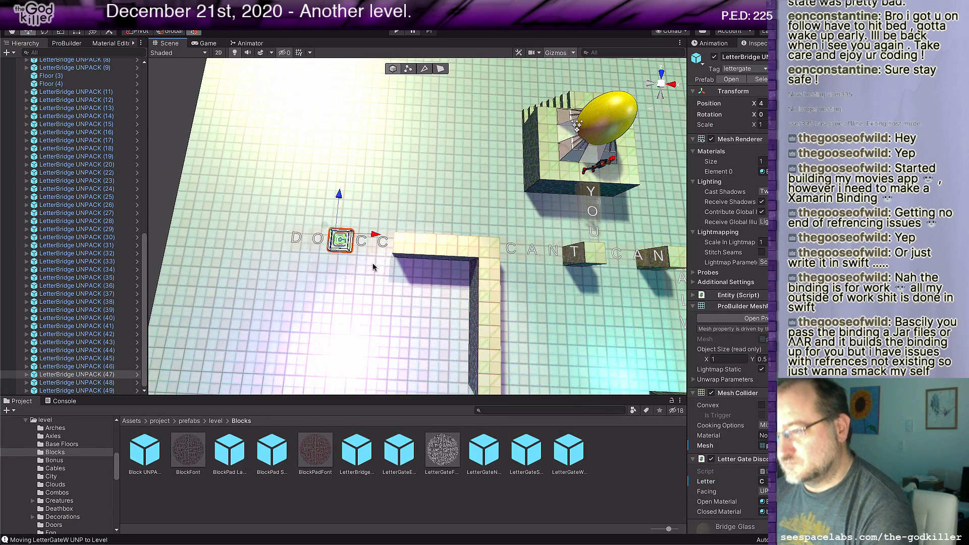
pyautogui.click(339, 245)
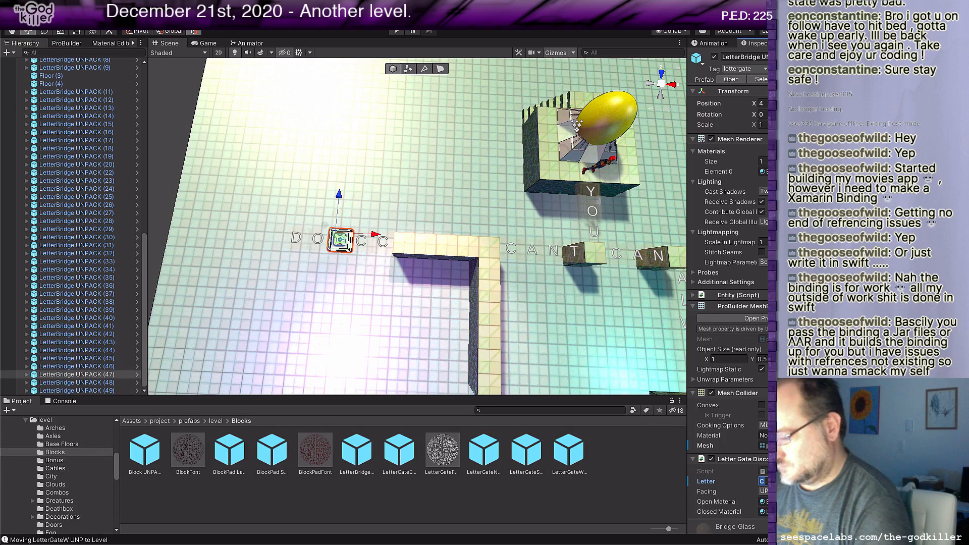
pyautogui.write('U')
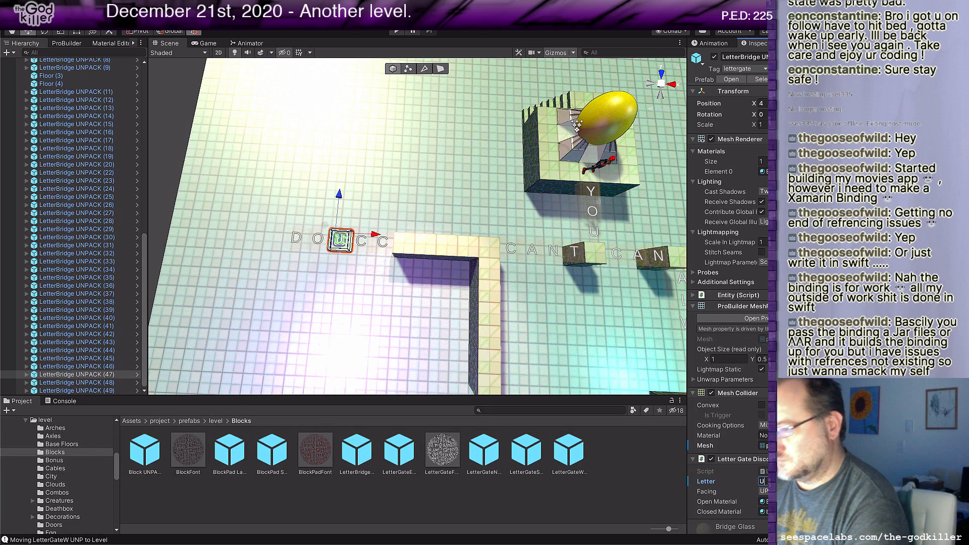
pyautogui.click(365, 244)
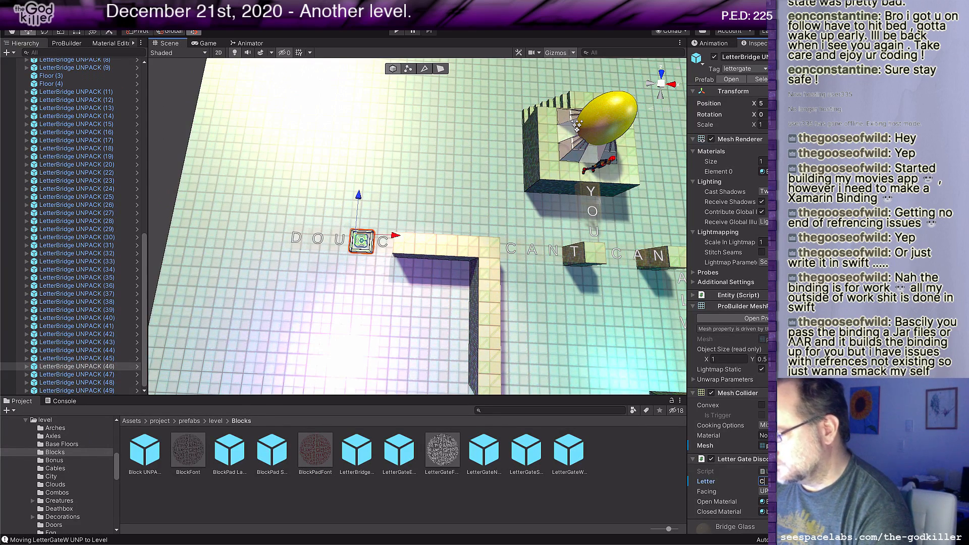
pyautogui.write('B')
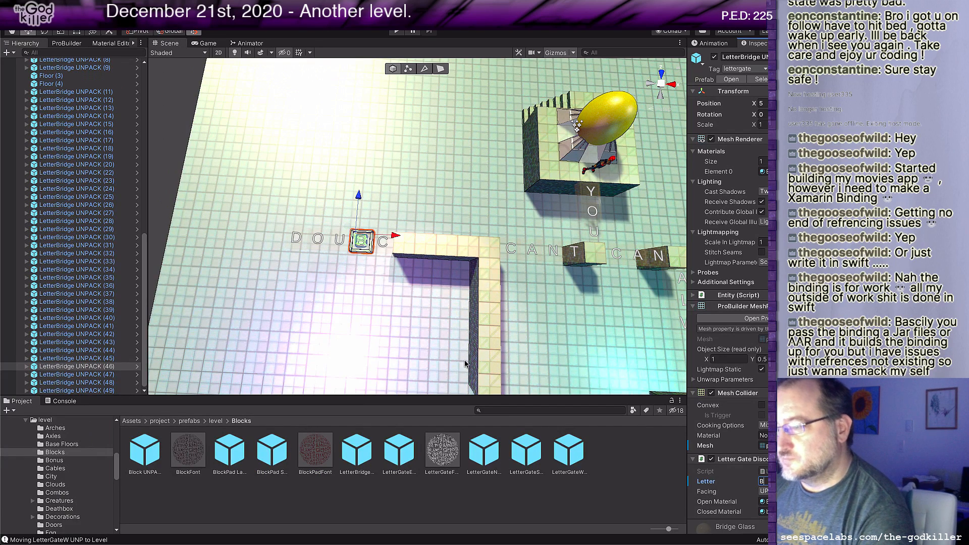
pyautogui.click(386, 248)
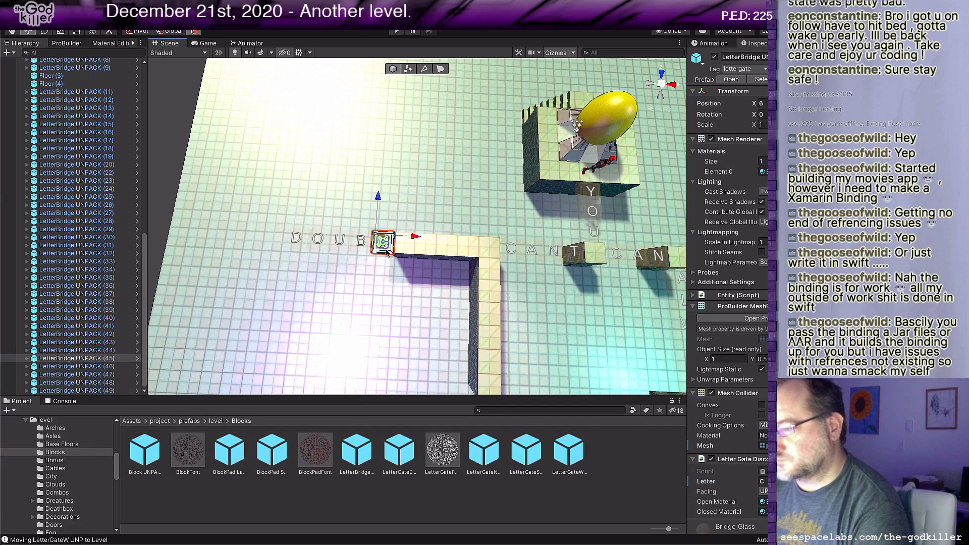
pyautogui.write('T')
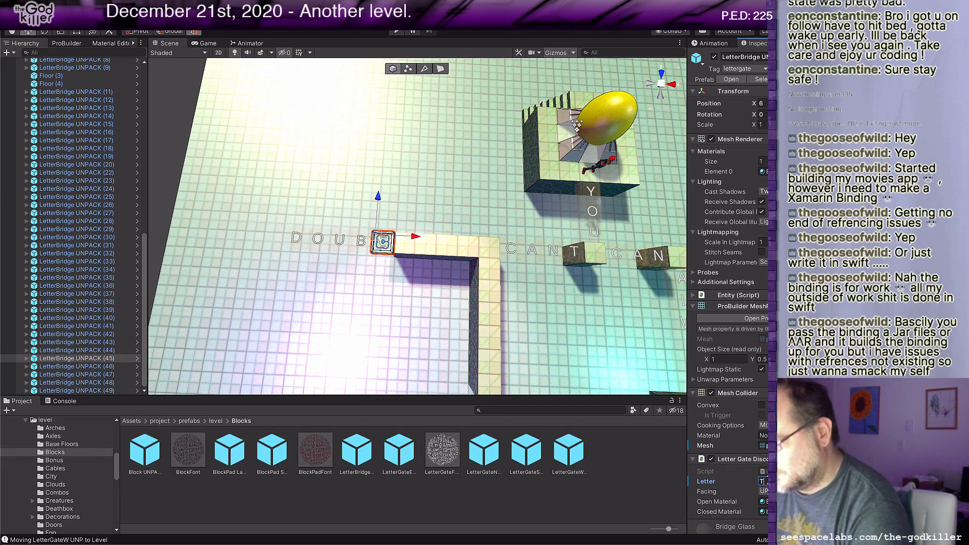
# Step: Start a column perpendicular to DOUBT along the front of the strip's end tile with two duplicated bridges lettered B and E
pyautogui.click(379, 244)
pyautogui.hotkey('ctrl', 'd')
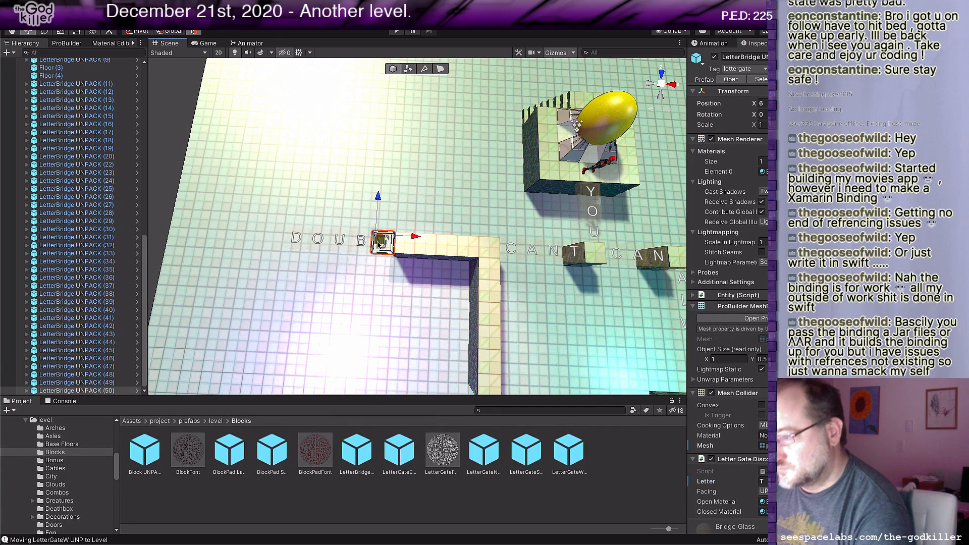
pyautogui.moveTo(379, 245); pyautogui.dragTo(404, 268)
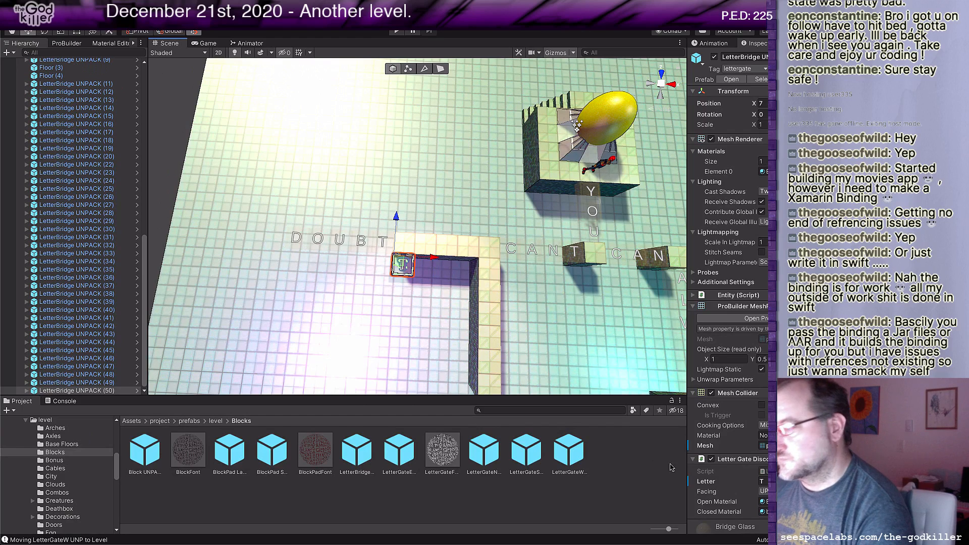
pyautogui.click(764, 481)
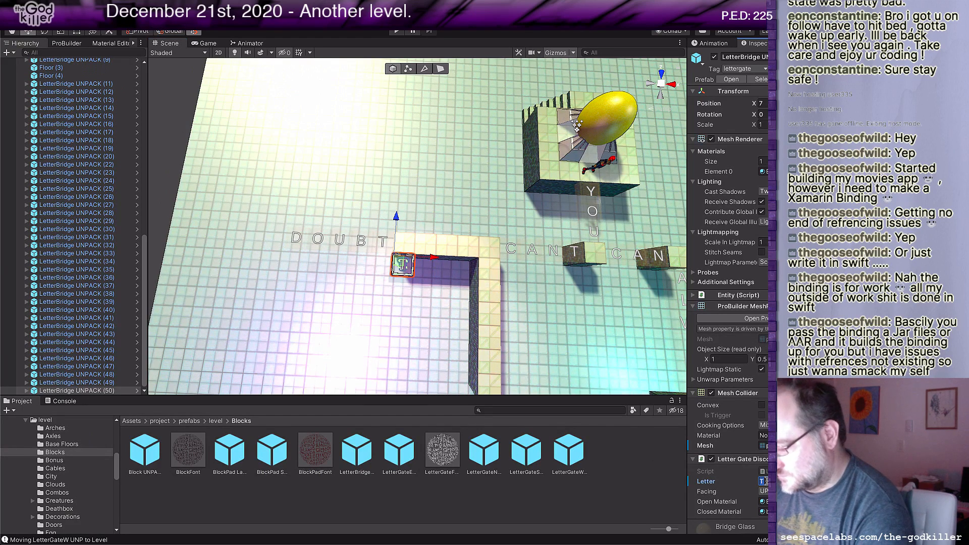
pyautogui.write('B')
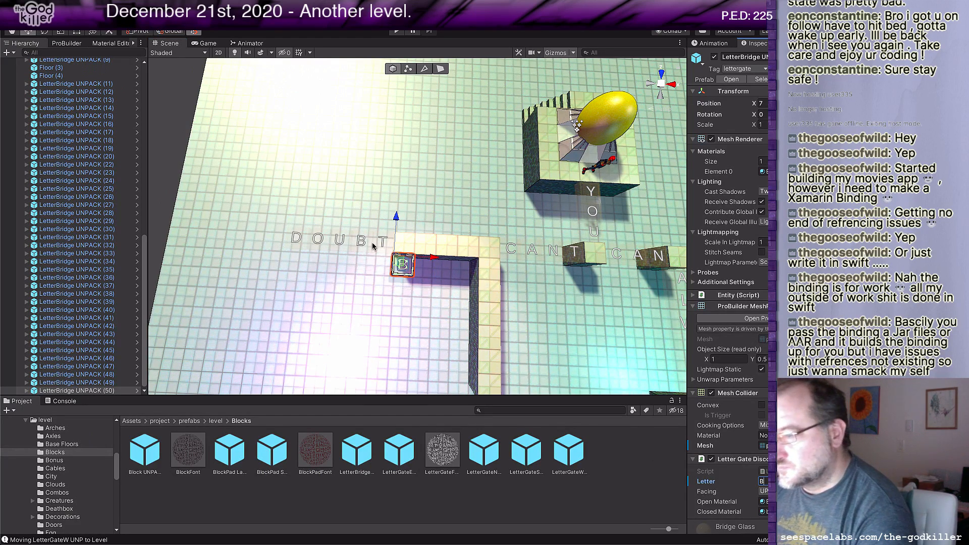
pyautogui.hotkey('ctrl', 'd')
pyautogui.moveTo(402, 264); pyautogui.dragTo(401, 285)
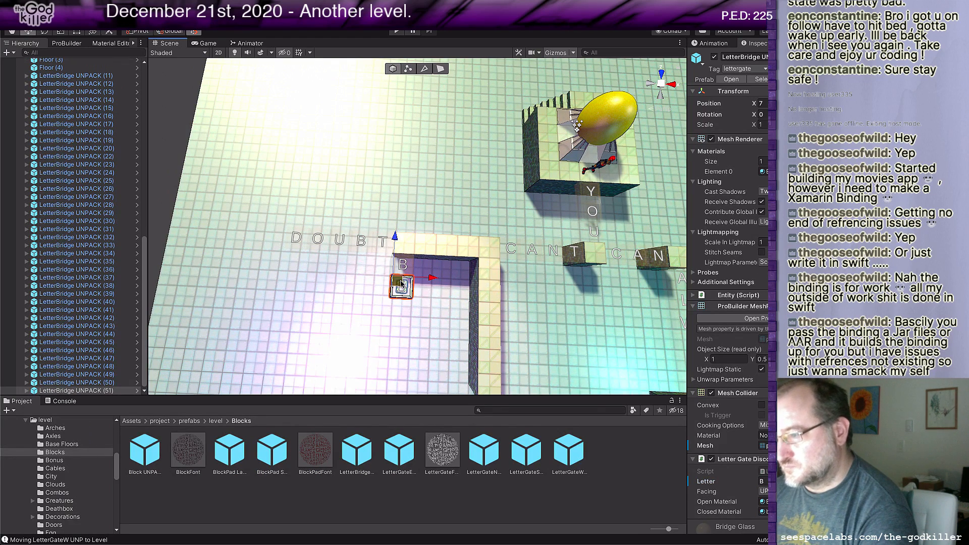
pyautogui.click(765, 482)
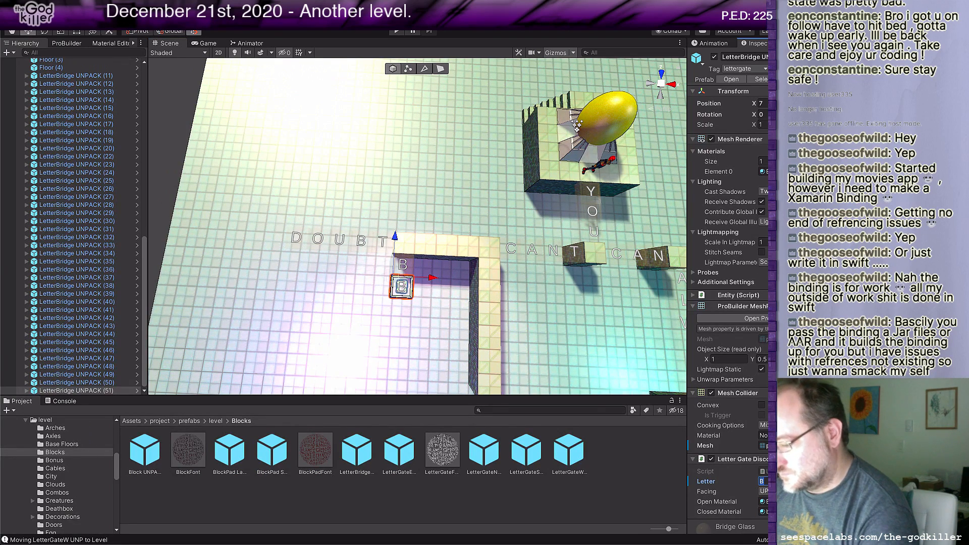
pyautogui.write('E')
# Step: Extend the BE column with two more duplicates, each one tile further, lettered L and I
pyautogui.click(401, 282)
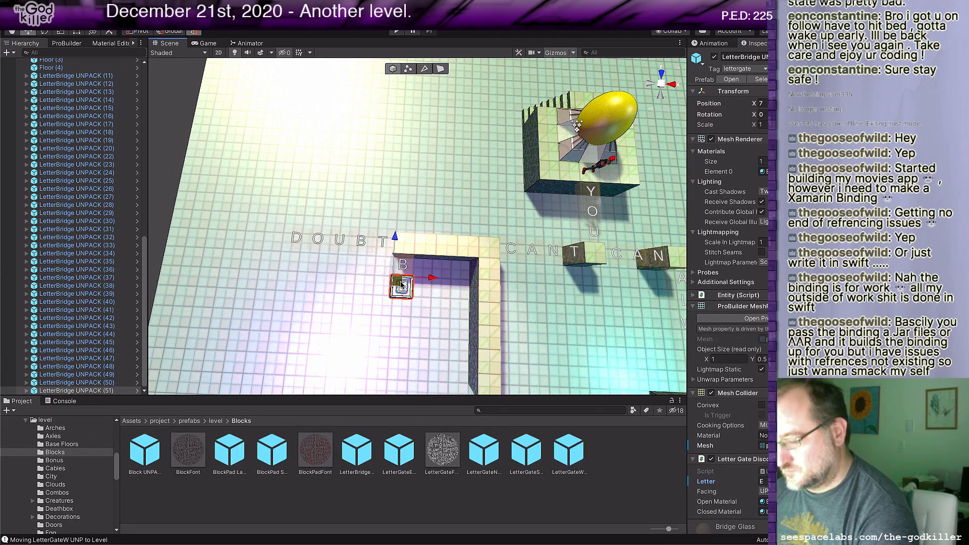
pyautogui.hotkey('ctrl', 'd')
pyautogui.moveTo(401, 282); pyautogui.dragTo(400, 306)
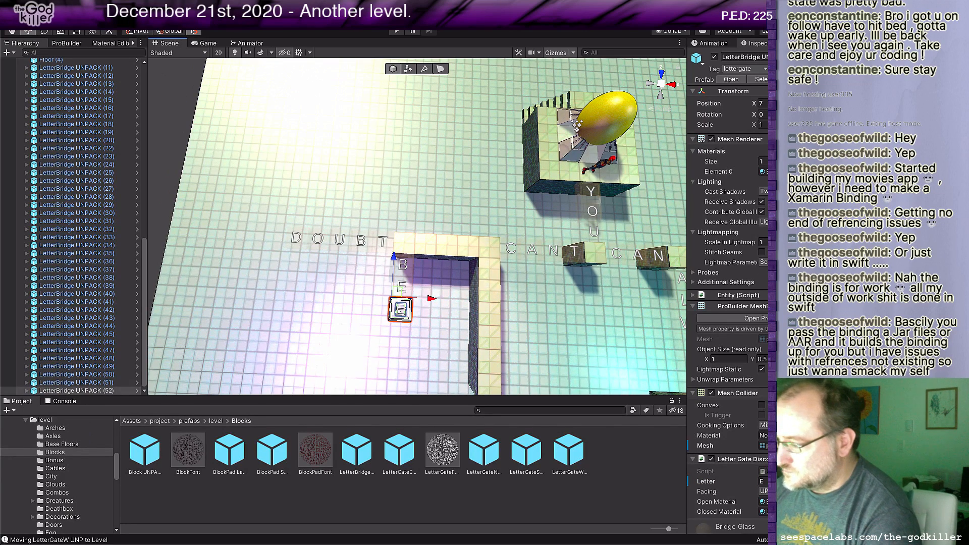
pyautogui.click(764, 482)
pyautogui.write('L')
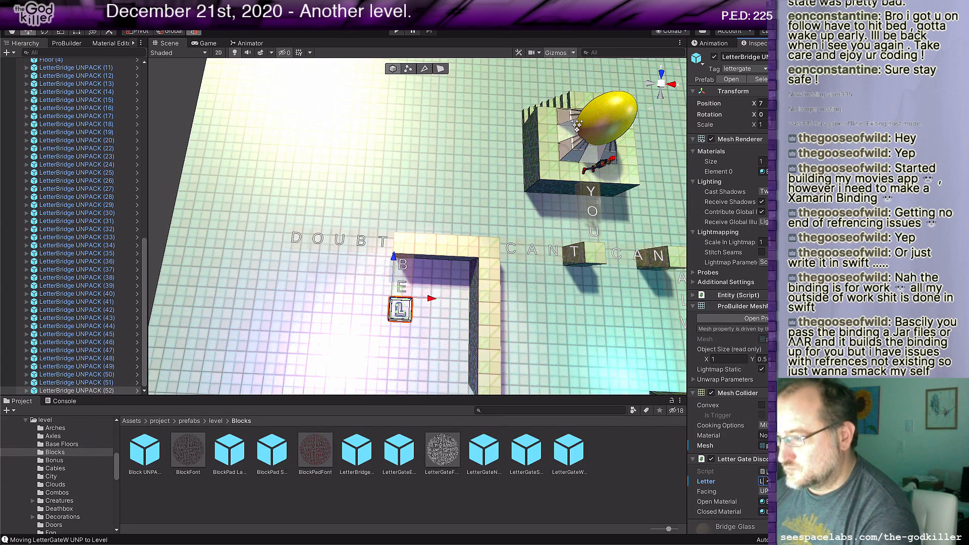
pyautogui.moveTo(420, 307); pyautogui.dragTo(433, 225, button='middle')
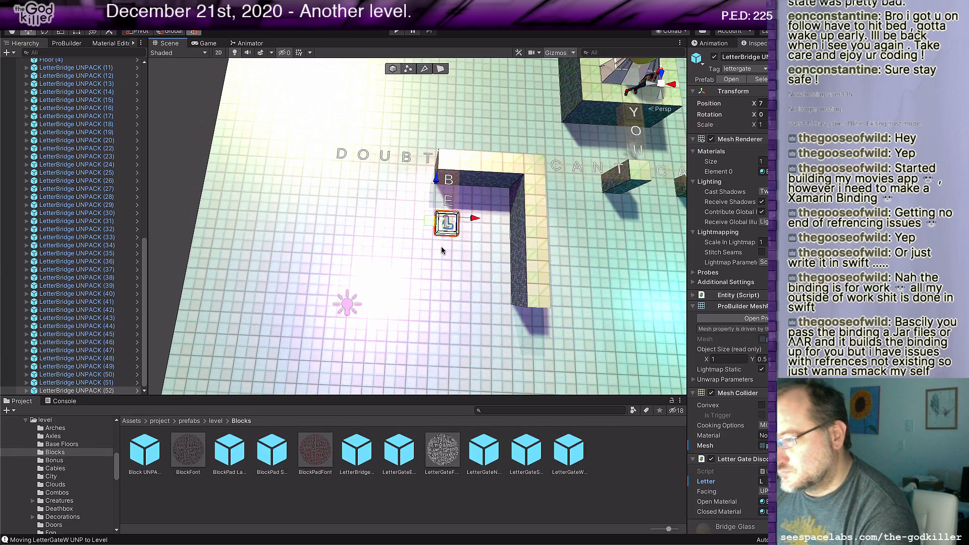
pyautogui.hotkey('ctrl', 'd')
pyautogui.moveTo(433, 226); pyautogui.dragTo(432, 243)
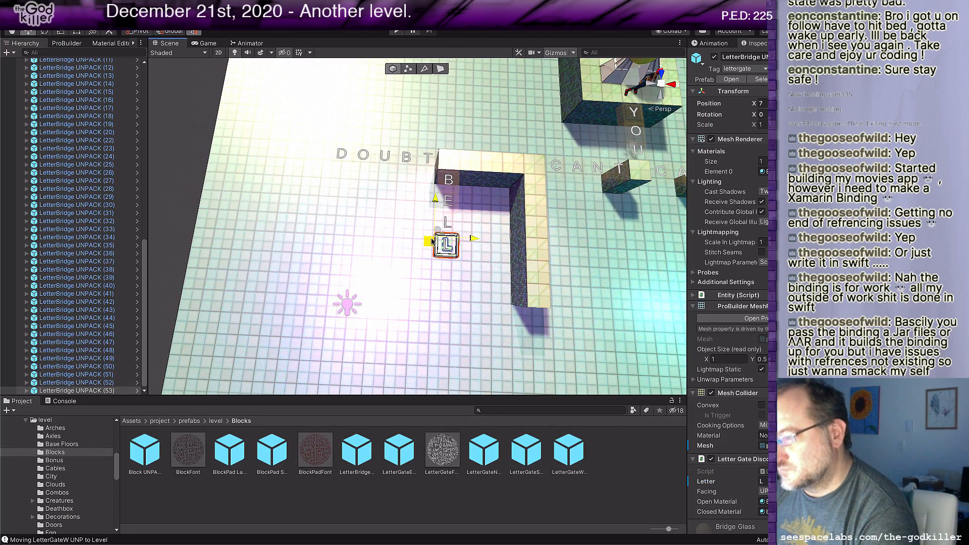
pyautogui.write('I')
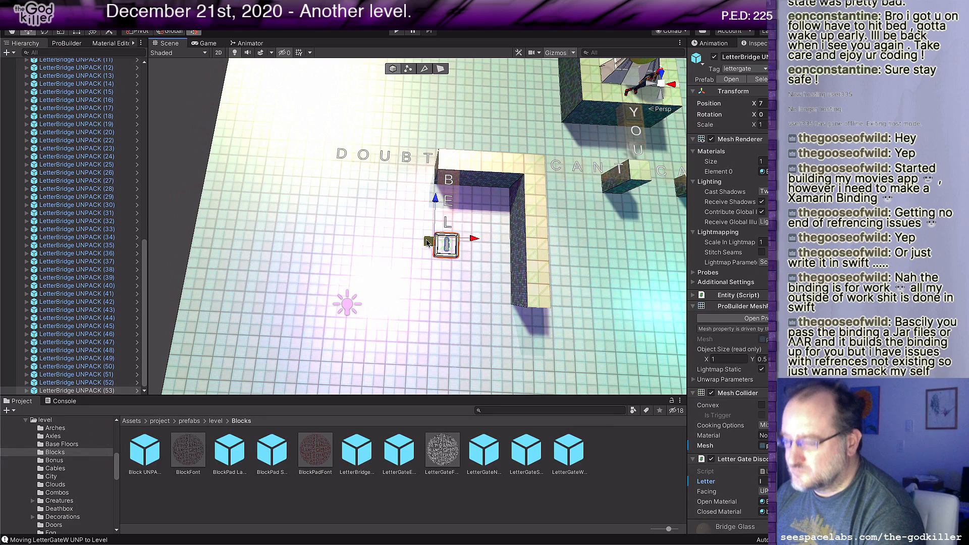
# Step: Complete the column as BELIEVE with three more duplicated bridges spaced one tile apart, lettered E, V and E
pyautogui.hotkey('ctrl', 'd')
pyautogui.moveTo(428, 242); pyautogui.dragTo(427, 264)
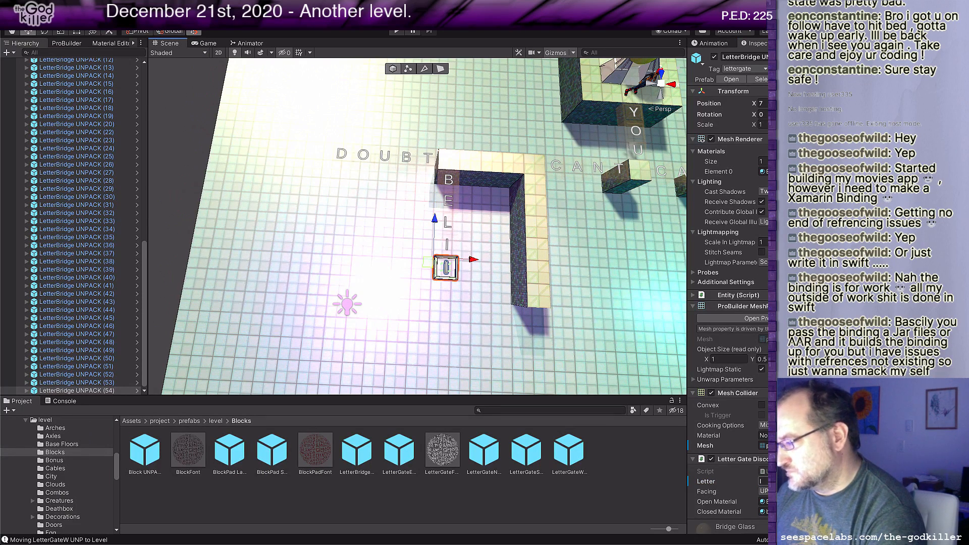
pyautogui.write('E')
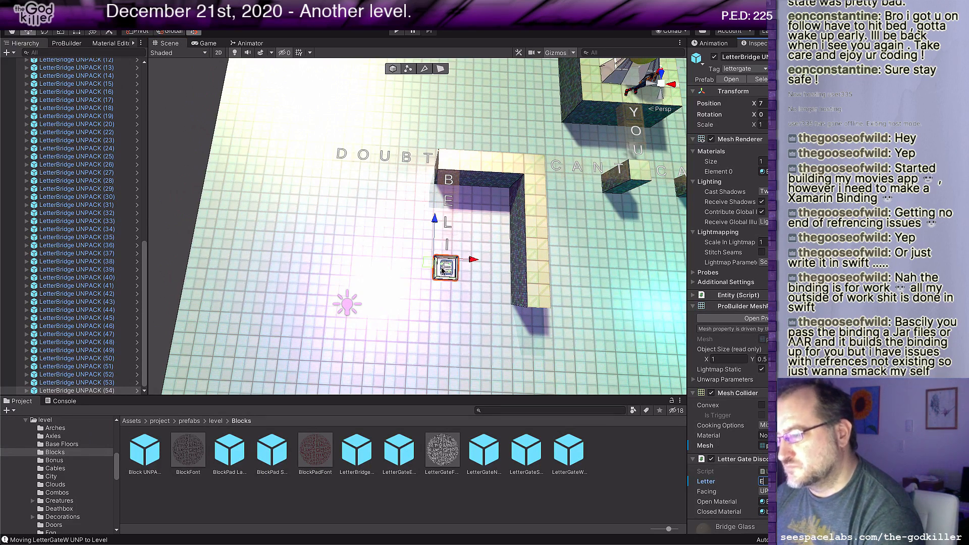
pyautogui.hotkey('ctrl', 'd')
pyautogui.moveTo(427, 261); pyautogui.dragTo(427, 284)
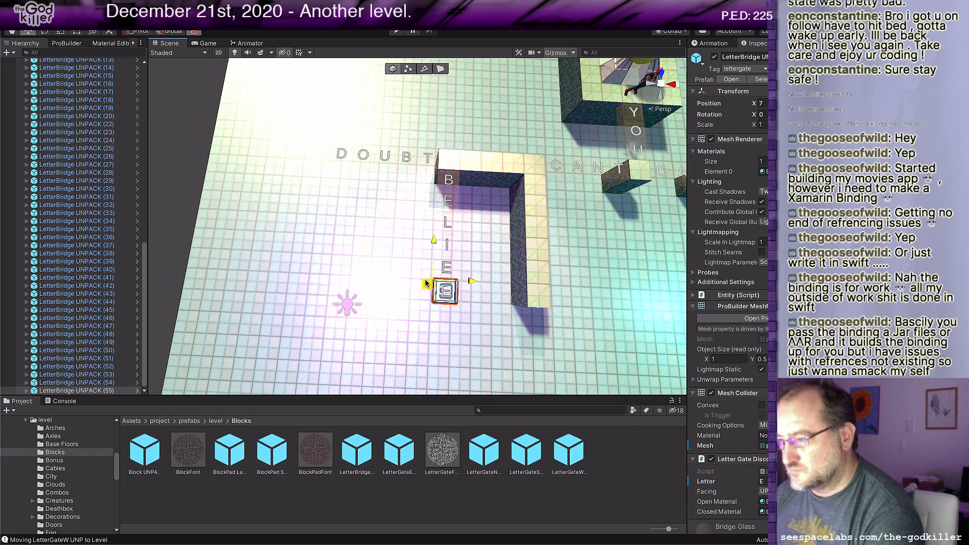
pyautogui.click(764, 483)
pyautogui.write('V')
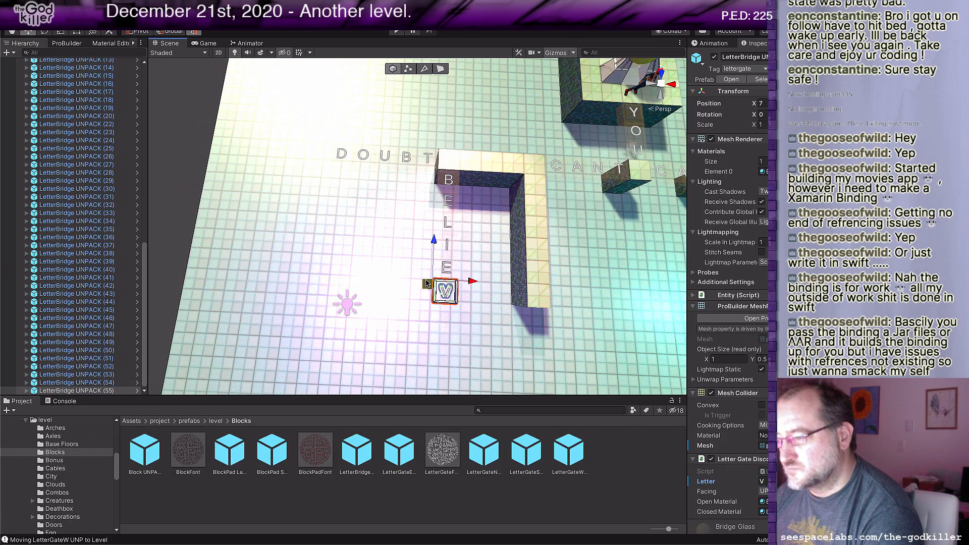
pyautogui.hotkey('ctrl', 'd')
pyautogui.moveTo(426, 289); pyautogui.dragTo(427, 312)
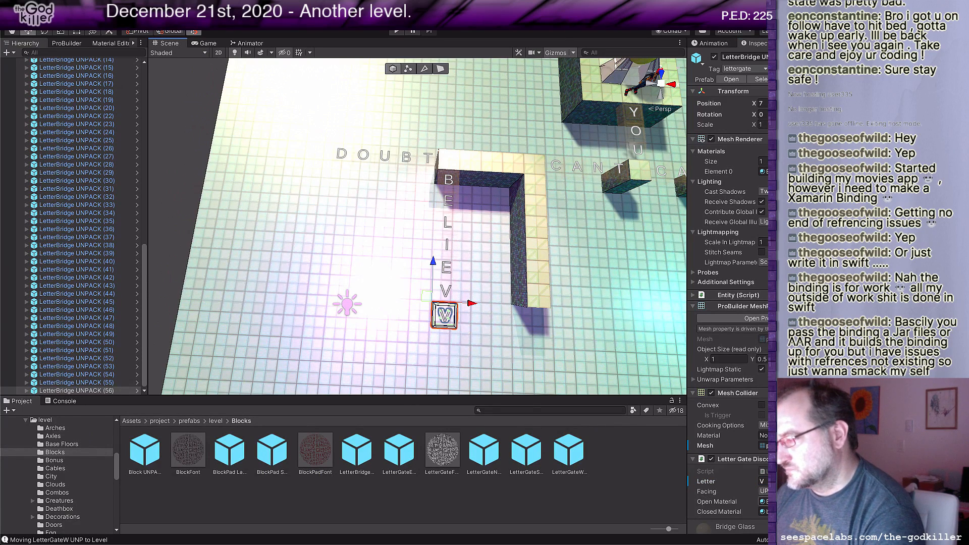
pyautogui.click(764, 482)
pyautogui.write('E')
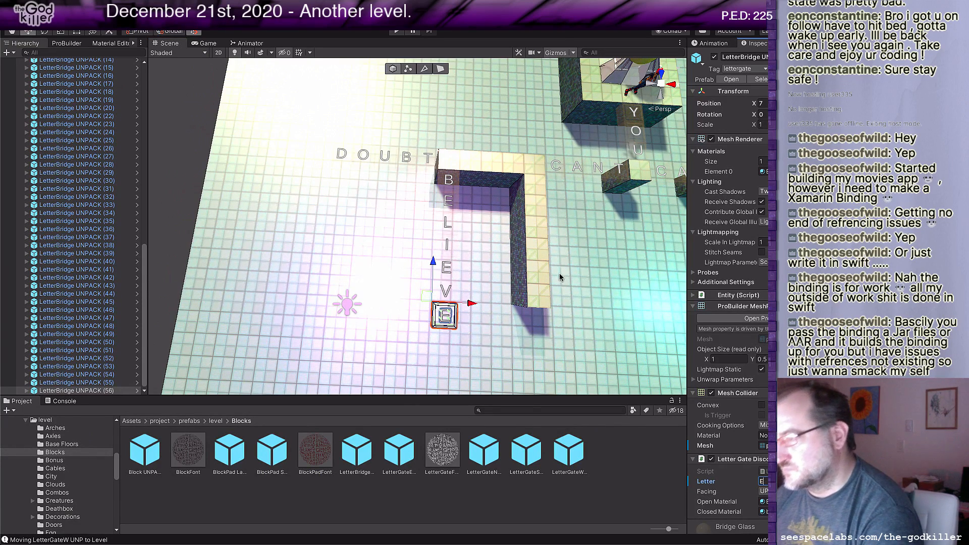
# Step: Check the word plan in Rider's BotheringMe.txt, and in Unity duplicate the last E bridge to the long floor strip's CAN-facing side near its end, lettered L
pyautogui.scroll(-4, 542, 286)
pyautogui.moveTo(596, 333); pyautogui.dragTo(529, 293, button='middle')
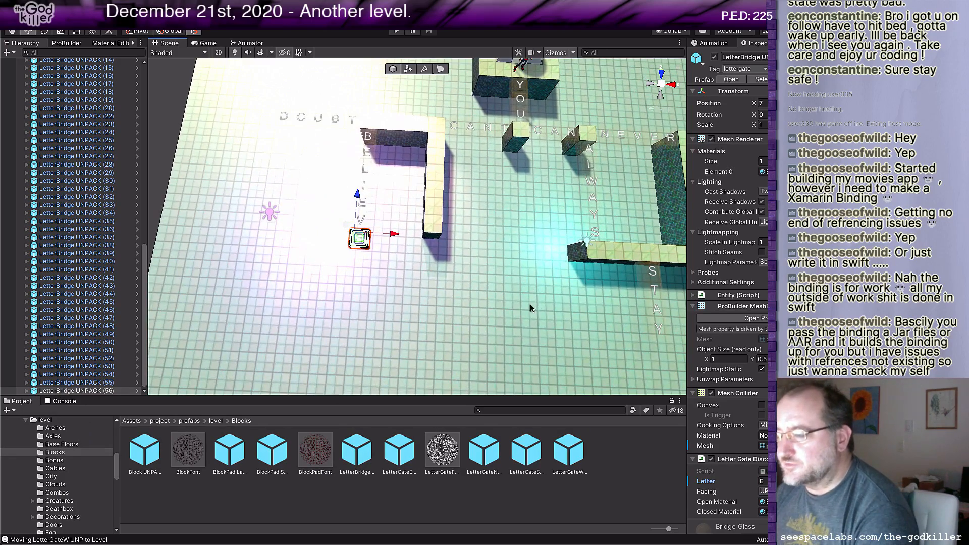
pyautogui.press('super+Tab')
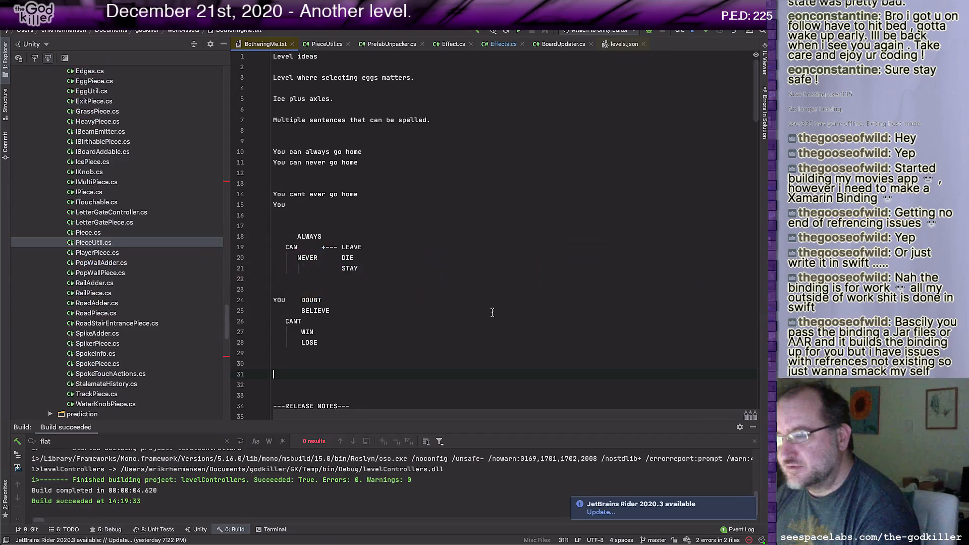
pyautogui.press('super+Tab')
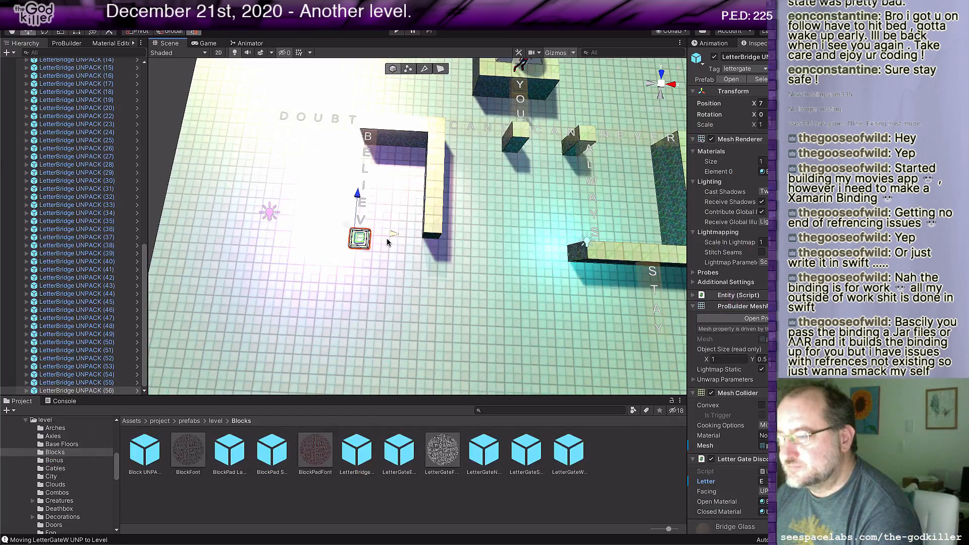
pyautogui.scroll(2, 382, 255)
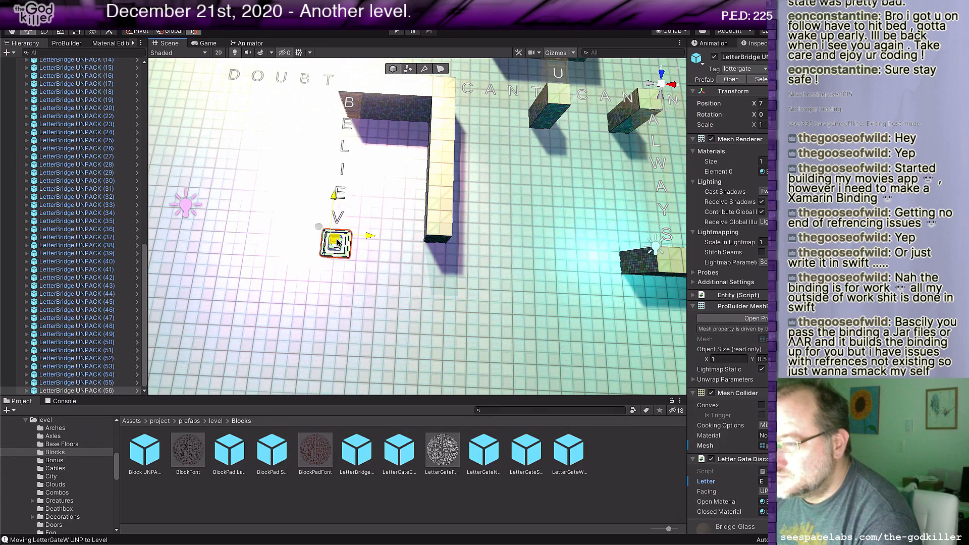
pyautogui.moveTo(369, 236); pyautogui.dragTo(485, 230)
pyautogui.moveTo(450, 202); pyautogui.dragTo(451, 178)
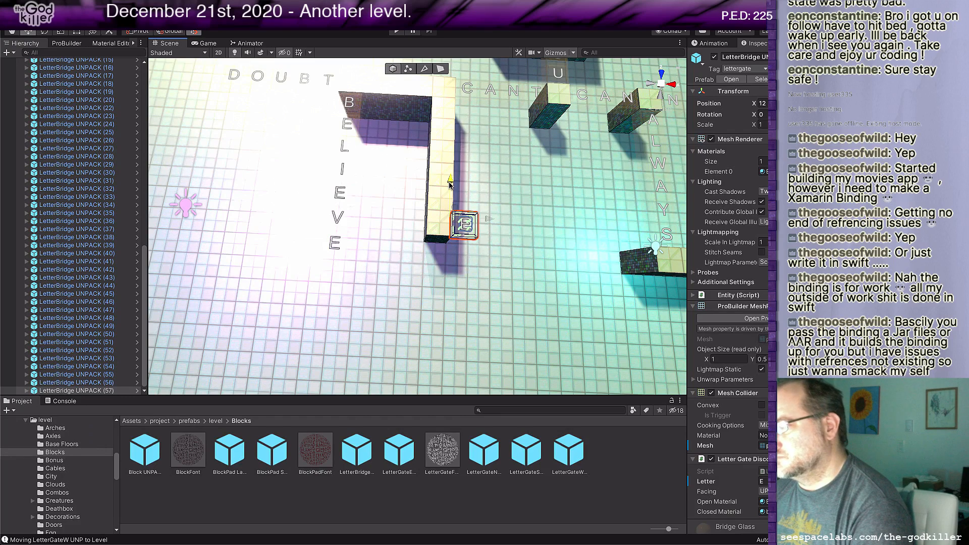
pyautogui.click(768, 481)
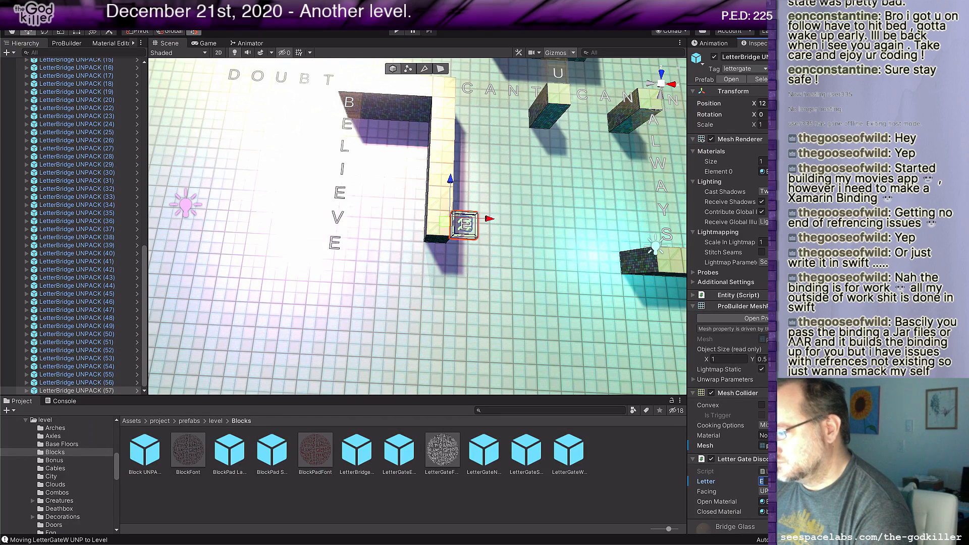
pyautogui.write('L')
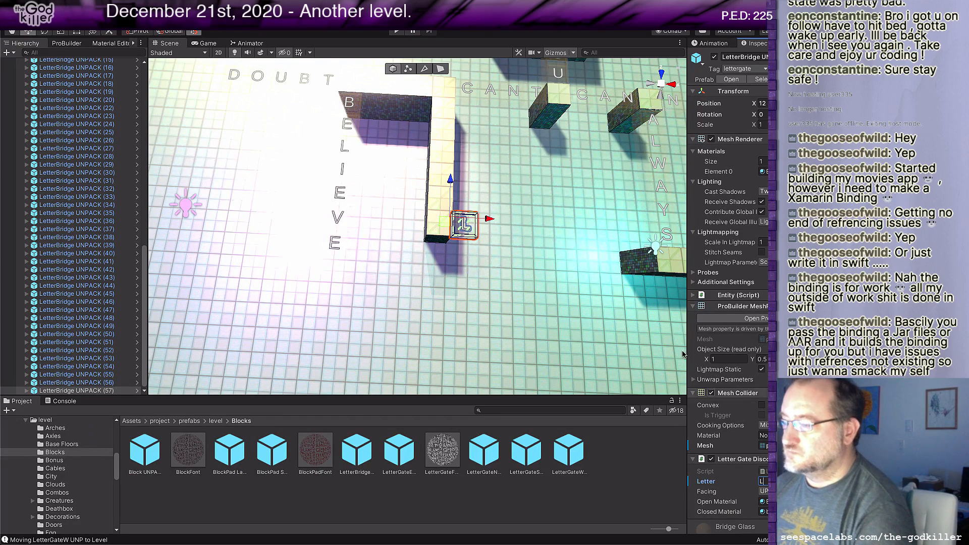
# Step: Duplicate the L bridge beside the long floor strip one tile further away from the strip and letter it O
pyautogui.click(445, 224)
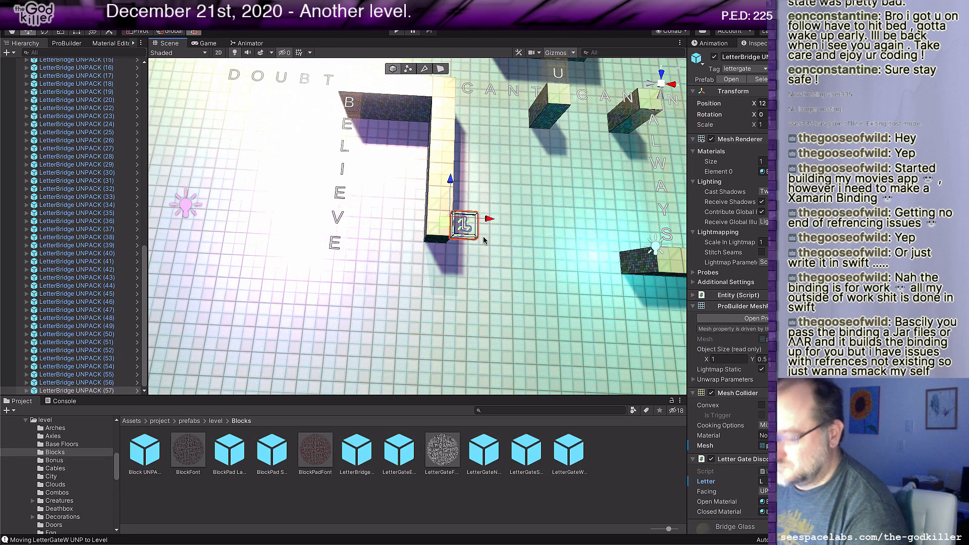
pyautogui.hotkey('ctrl', 'd')
pyautogui.moveTo(498, 226); pyautogui.dragTo(522, 226)
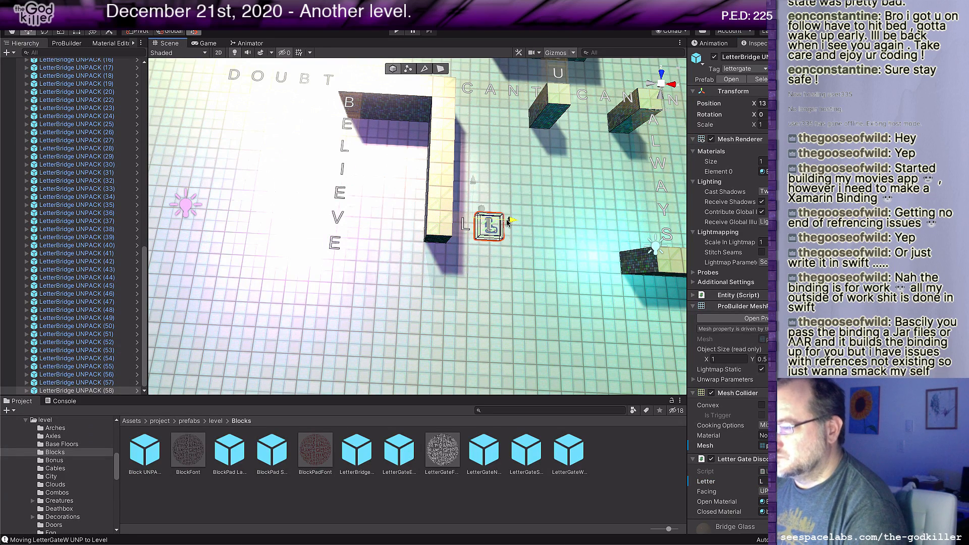
pyautogui.click(763, 481)
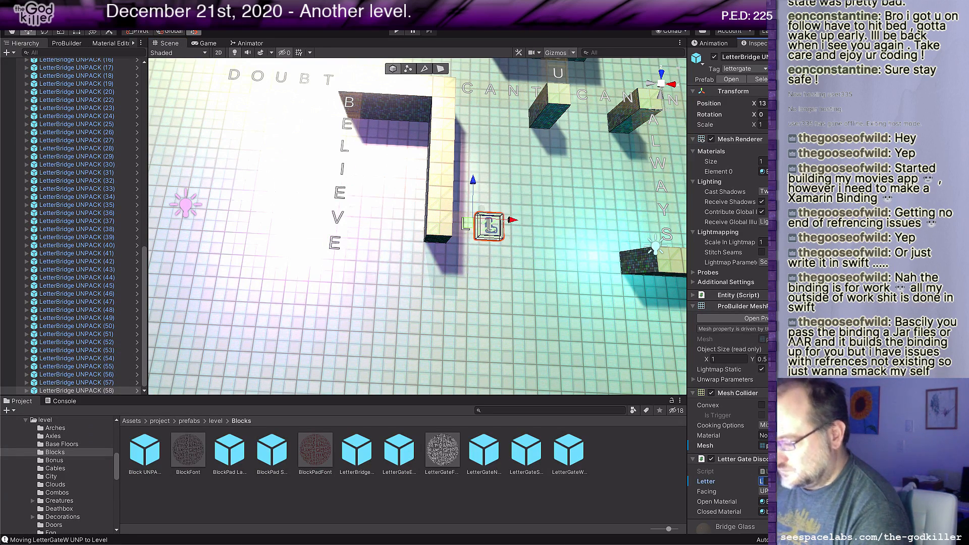
pyautogui.write('O')
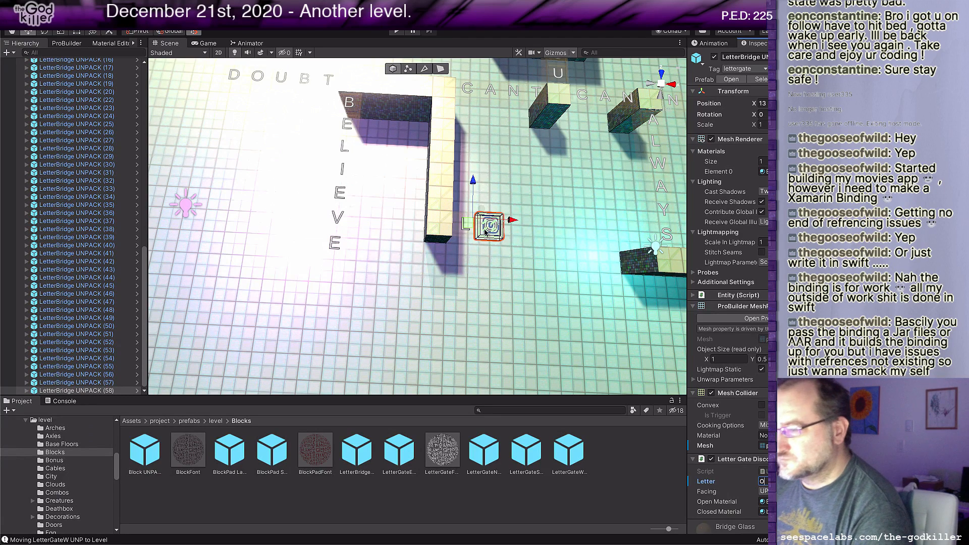
# Step: Complete the row as LOSE with two more duplicated bridges, each one tile further, lettered S and E
pyautogui.click(463, 223)
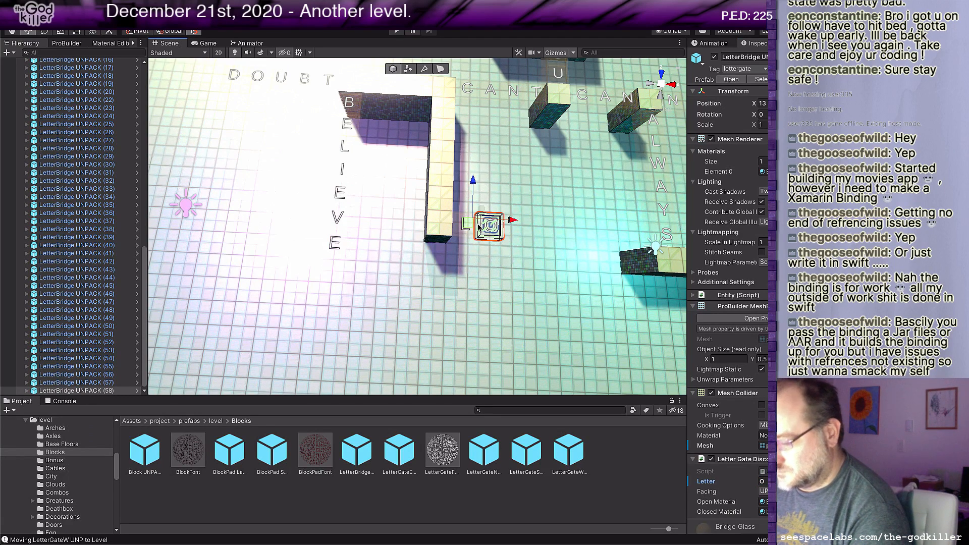
pyautogui.hotkey('ctrl', 'd')
pyautogui.moveTo(513, 222); pyautogui.dragTo(514, 224)
pyautogui.moveTo(531, 222); pyautogui.dragTo(532, 224)
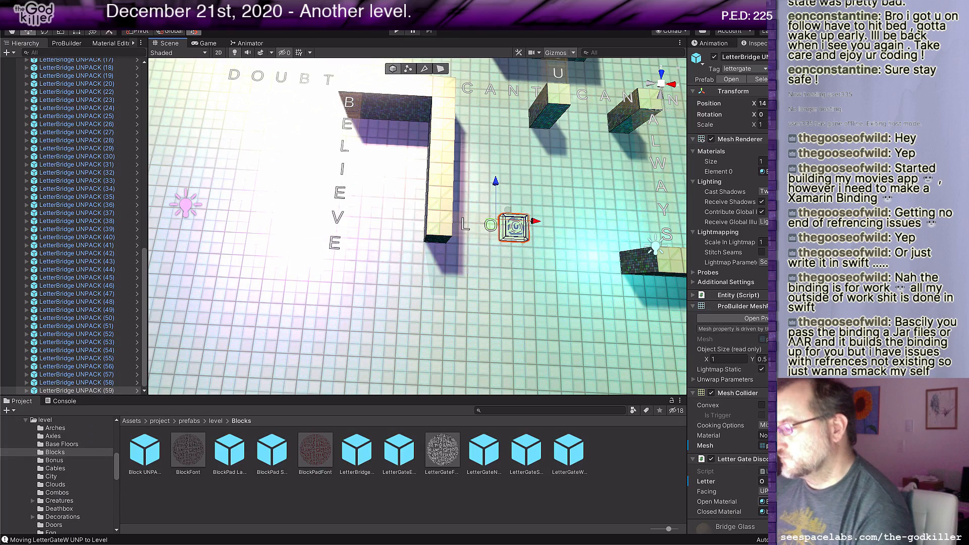
pyautogui.write('S')
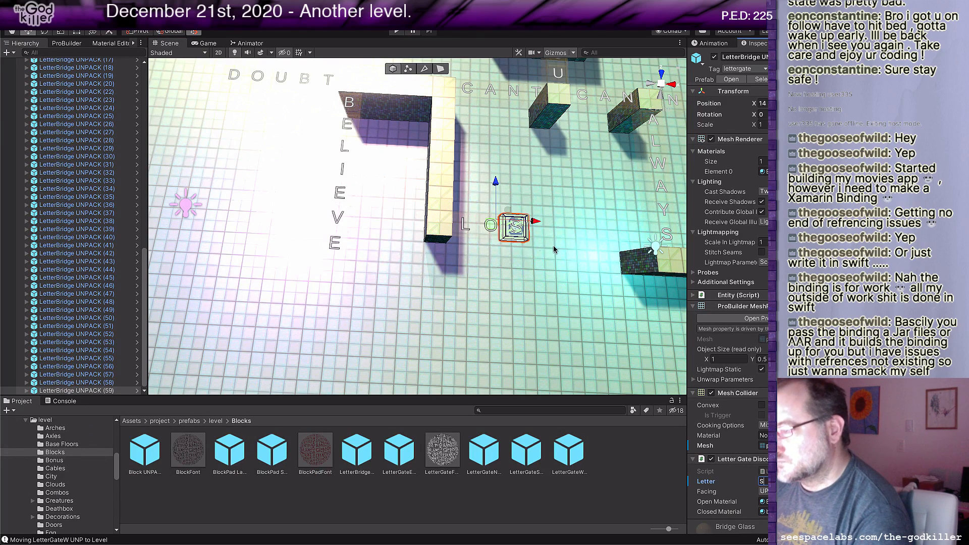
pyautogui.hotkey('ctrl', 'd')
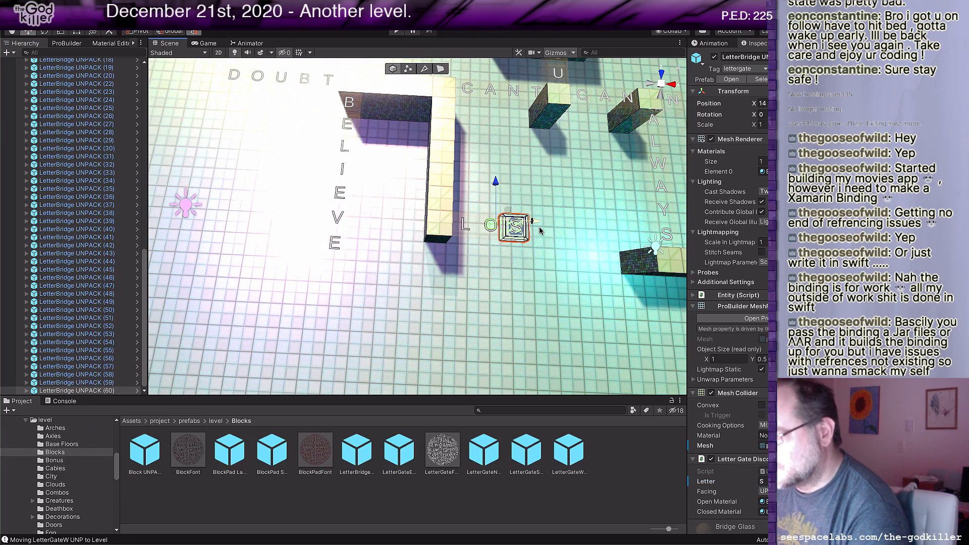
pyautogui.moveTo(534, 221); pyautogui.dragTo(558, 223)
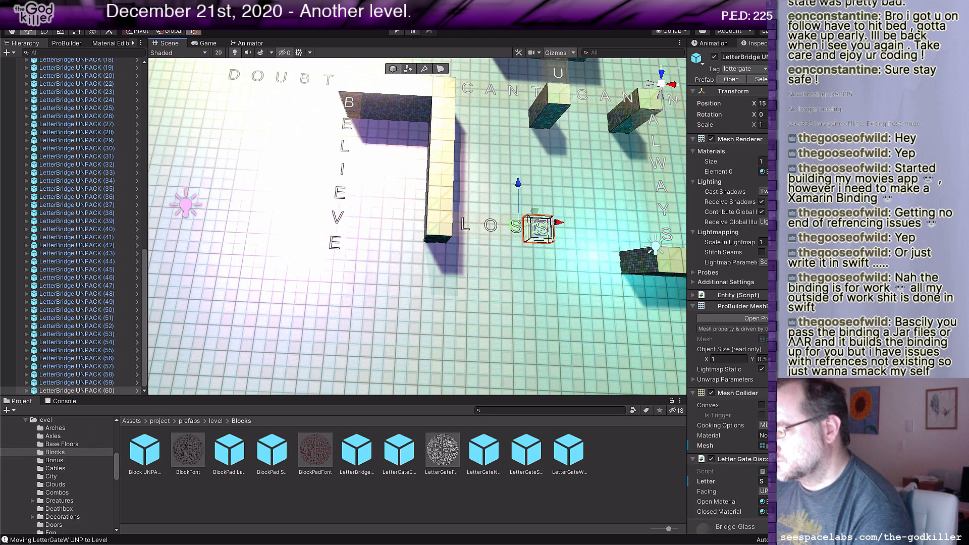
pyautogui.write('E')
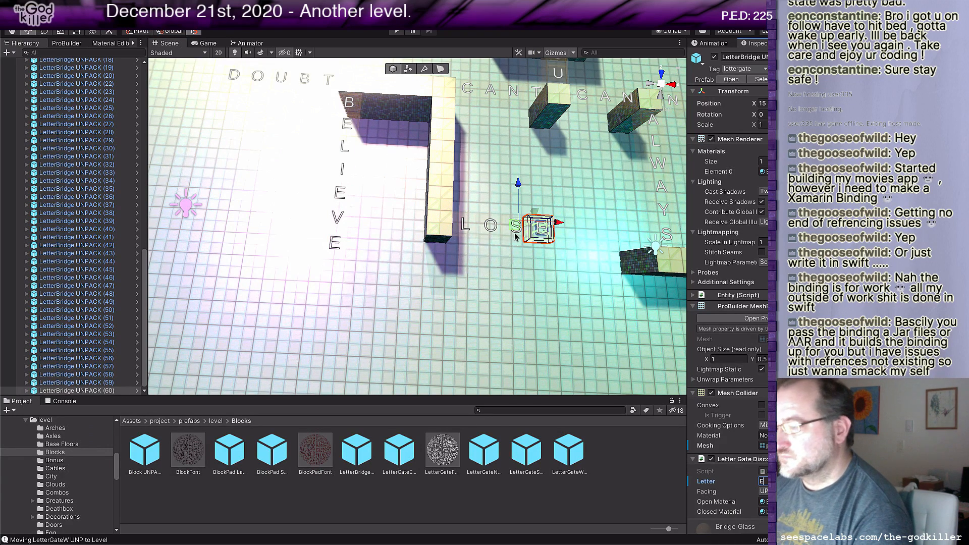
# Step: Spell WIN straight out from the end of the long floor strip with three duplicated bridges spaced one tile apart
pyautogui.hotkey('ctrl', 'd')
pyautogui.moveTo(515, 236); pyautogui.dragTo(410, 247)
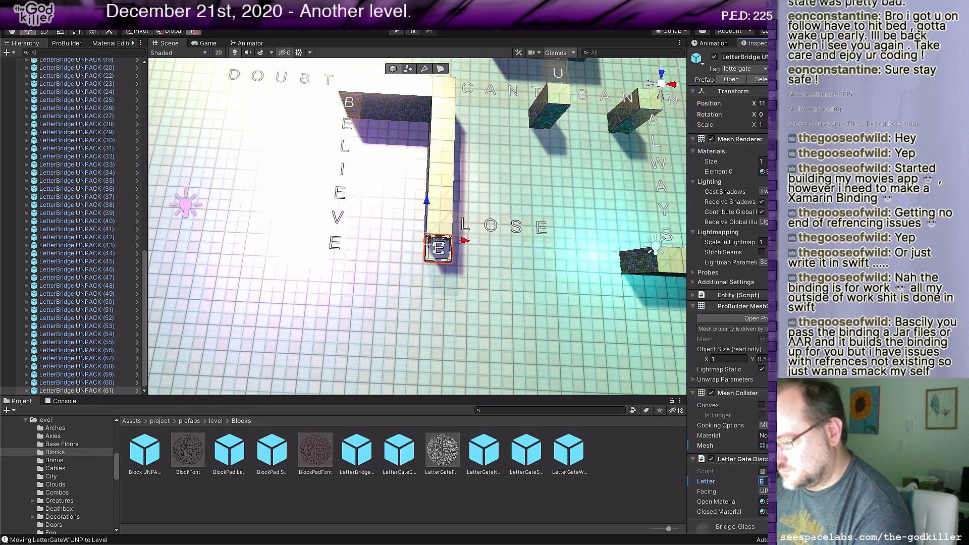
pyautogui.write('W')
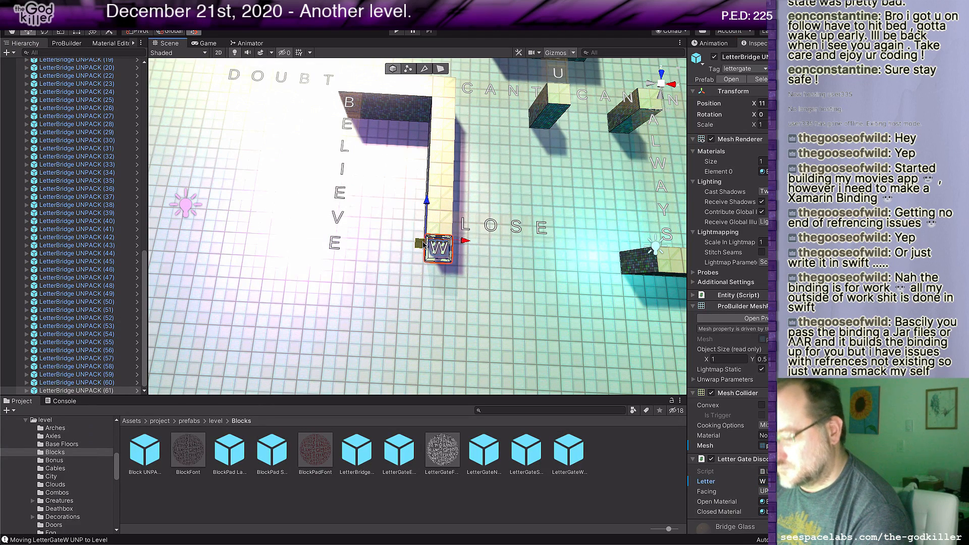
pyautogui.hotkey('ctrl', 'd')
pyautogui.moveTo(425, 246); pyautogui.dragTo(425, 274)
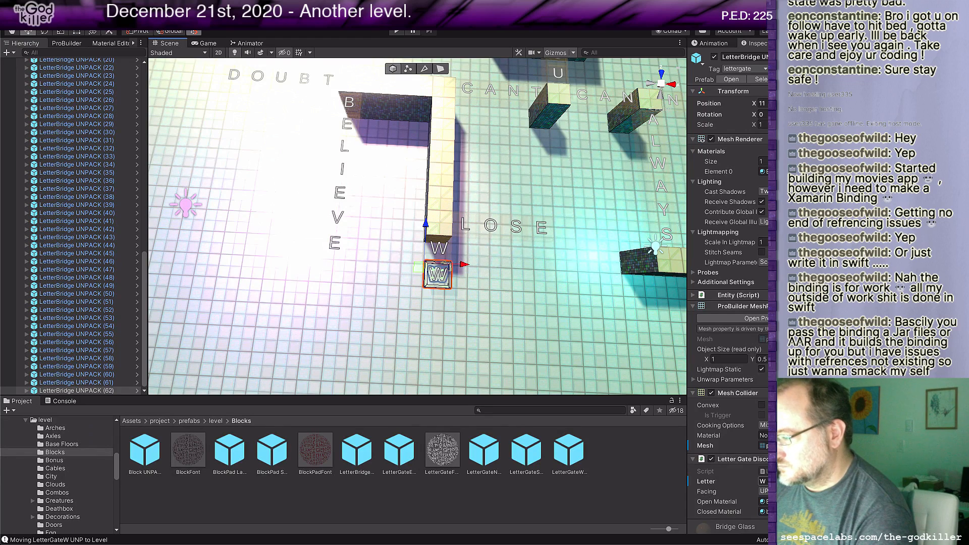
pyautogui.write('I')
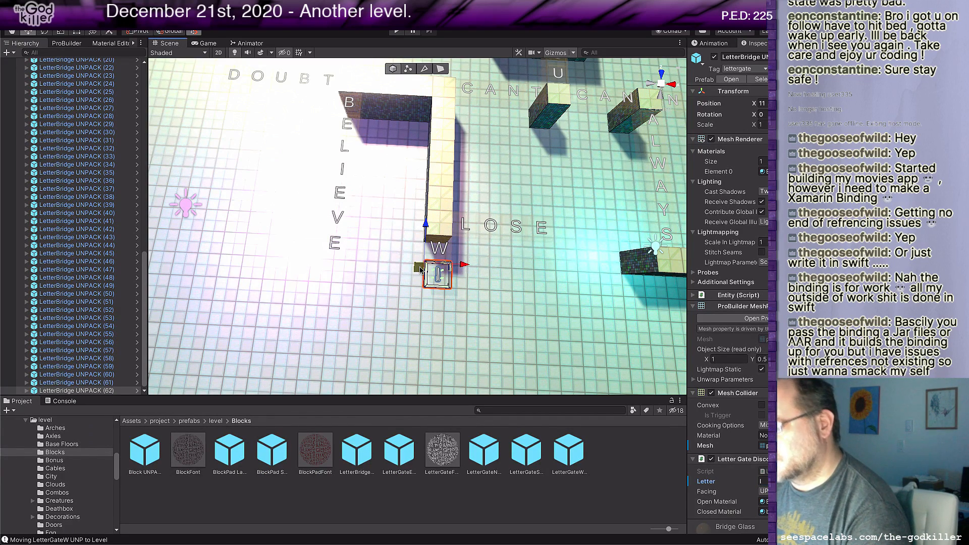
pyautogui.hotkey('ctrl', 'd')
pyautogui.moveTo(421, 282); pyautogui.dragTo(421, 310)
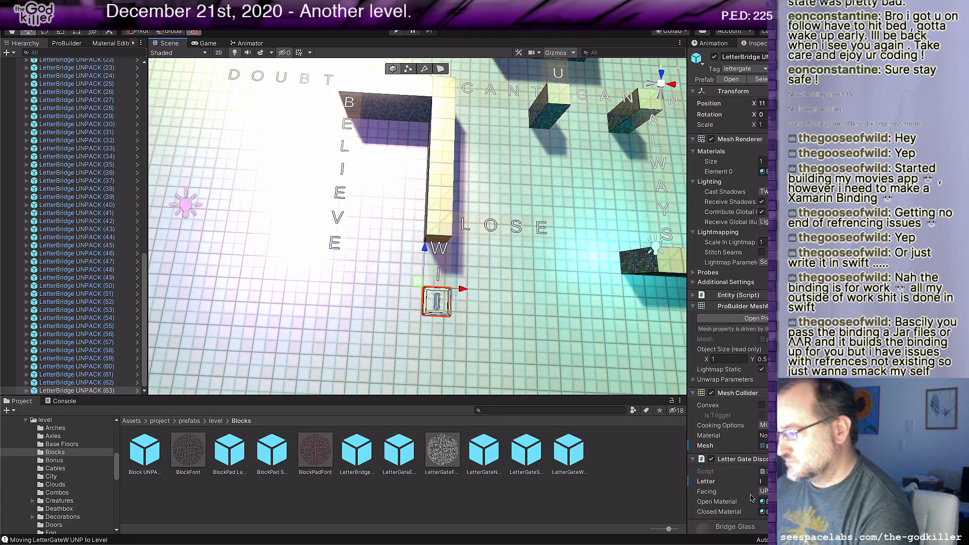
pyautogui.write('N')
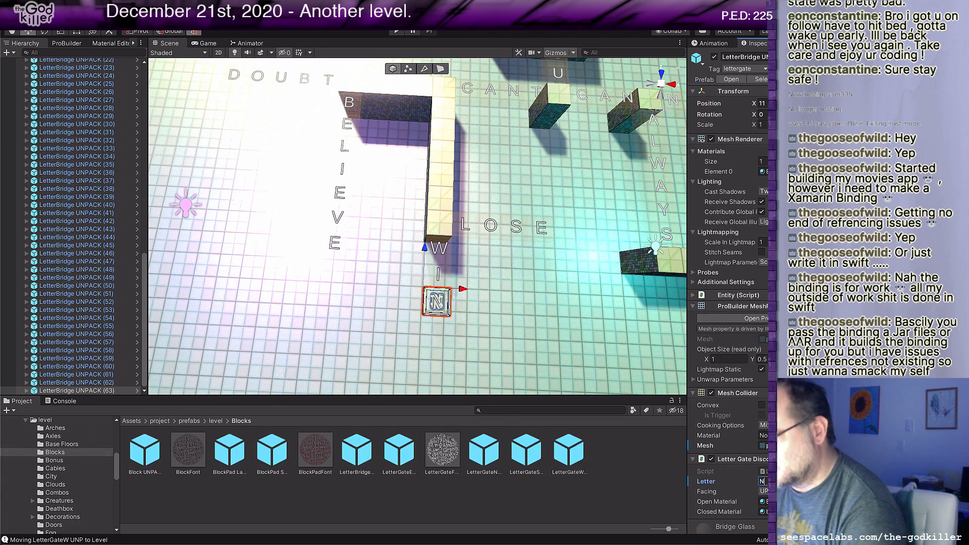
# Step: Look over the whole level layout, examining the L-shaped floor where the ALWAYS and NEVER branches meet
pyautogui.scroll(-3, 485, 273)
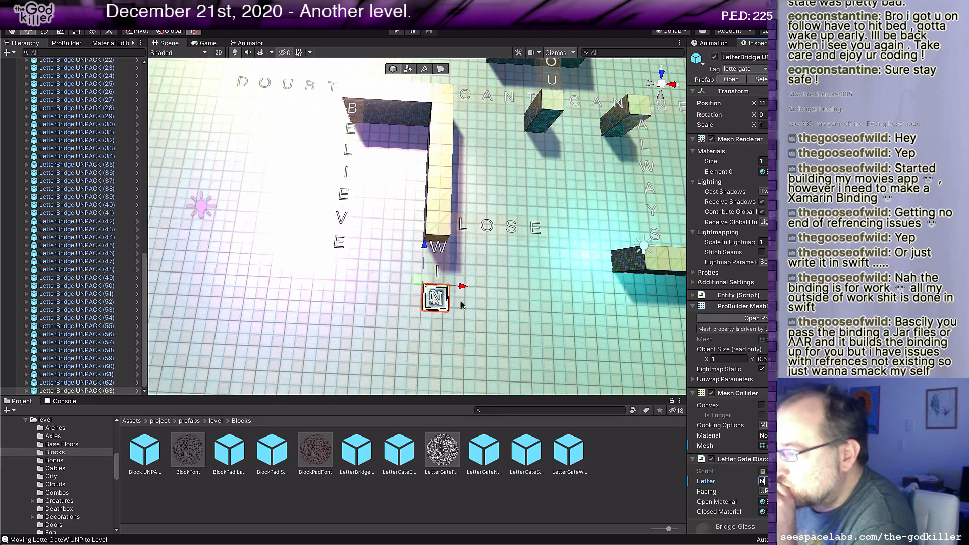
pyautogui.scroll(-3, 484, 273)
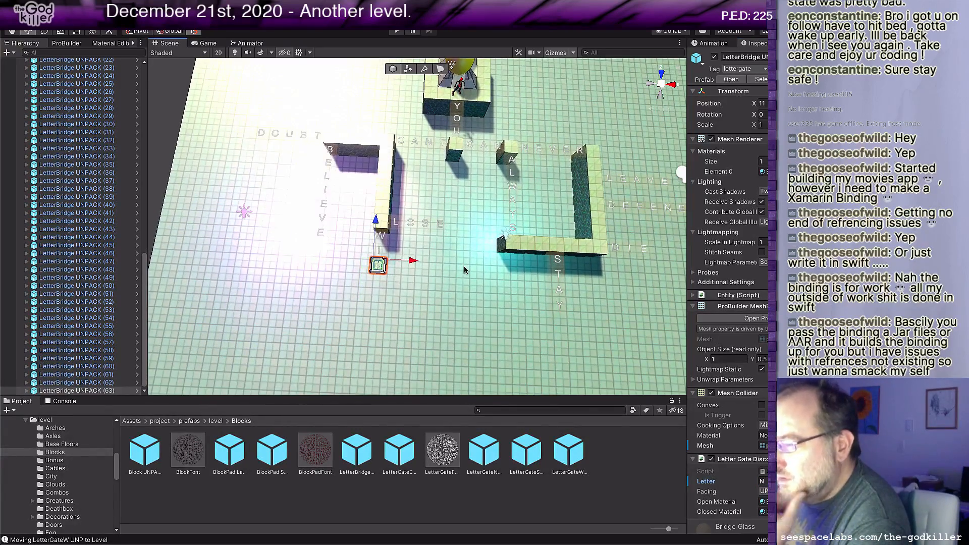
pyautogui.moveTo(468, 277); pyautogui.dragTo(415, 290, button='middle')
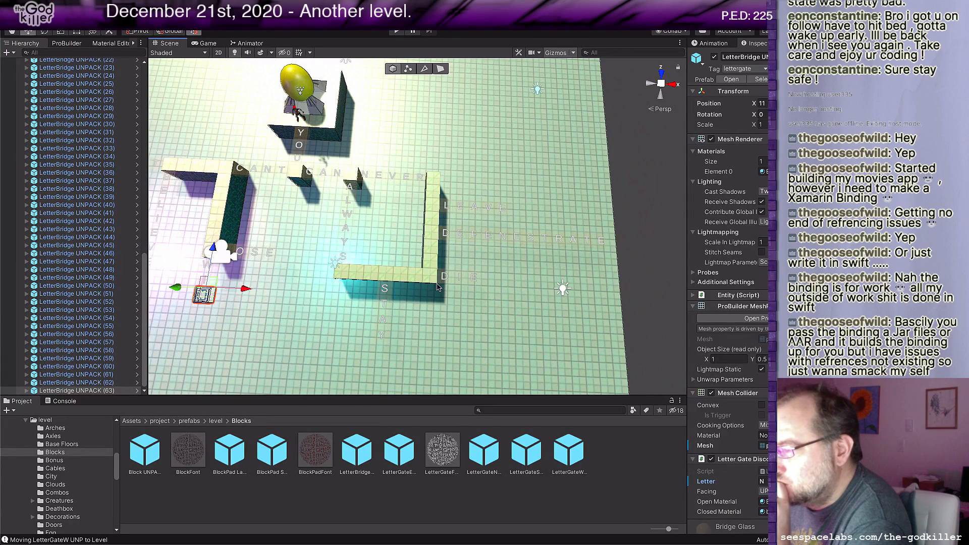
pyautogui.scroll(1, 444, 265)
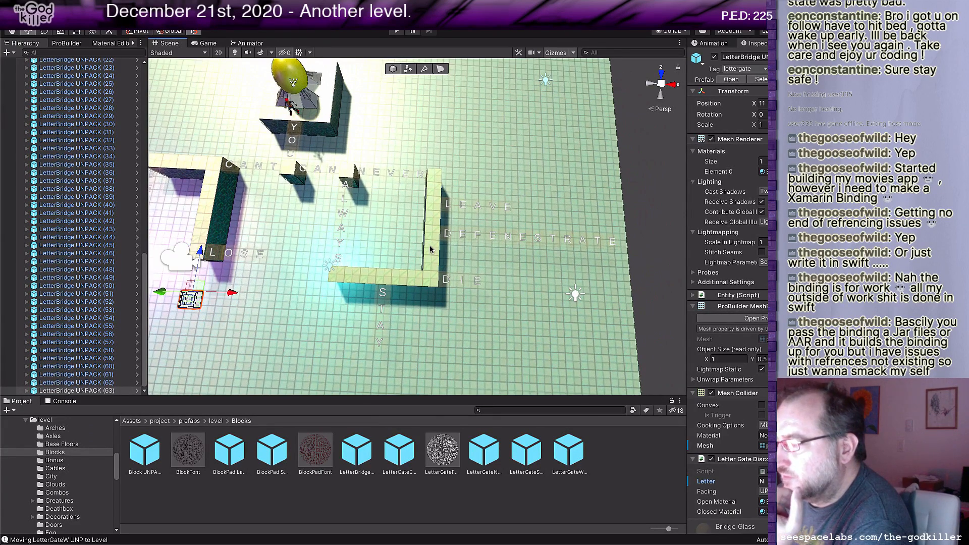
pyautogui.moveTo(433, 242); pyautogui.dragTo(431, 263, button='middle')
pyautogui.moveTo(431, 264); pyautogui.dragTo(316, 234, button='right')
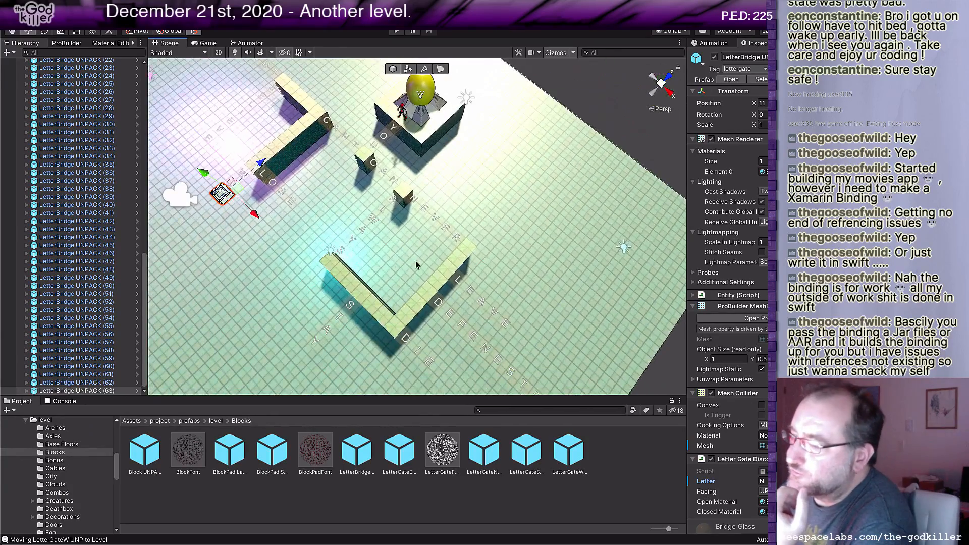
pyautogui.moveTo(418, 265); pyautogui.dragTo(360, 252, button='middle')
pyautogui.moveTo(392, 232); pyautogui.dragTo(207, 159, button='right')
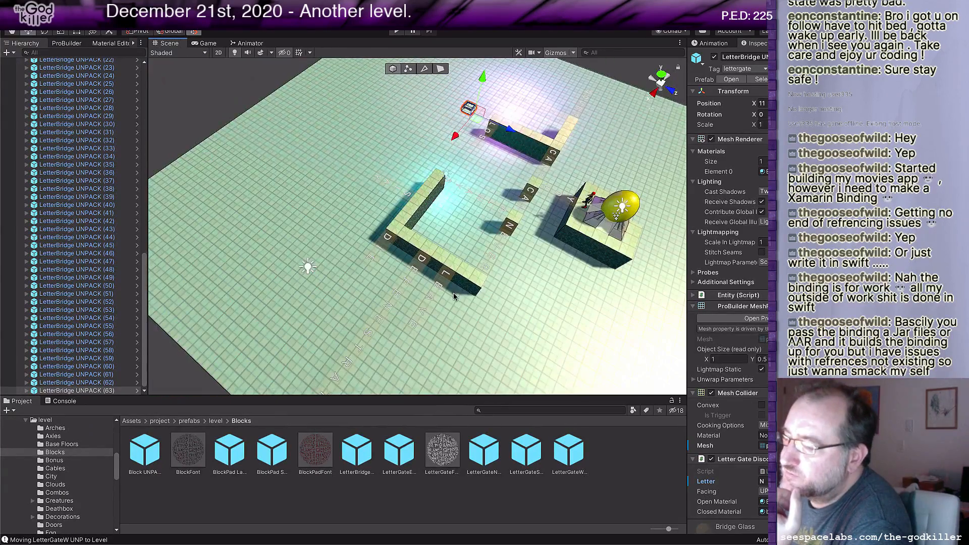
# Step: Shorten the L-shaped floor's NEVER-side arm by pulling its end face back past LEAVE to beside the D of DEFENESTRATE
pyautogui.moveTo(458, 308); pyautogui.dragTo(443, 287, button='middle')
pyautogui.scroll(4, 443, 285)
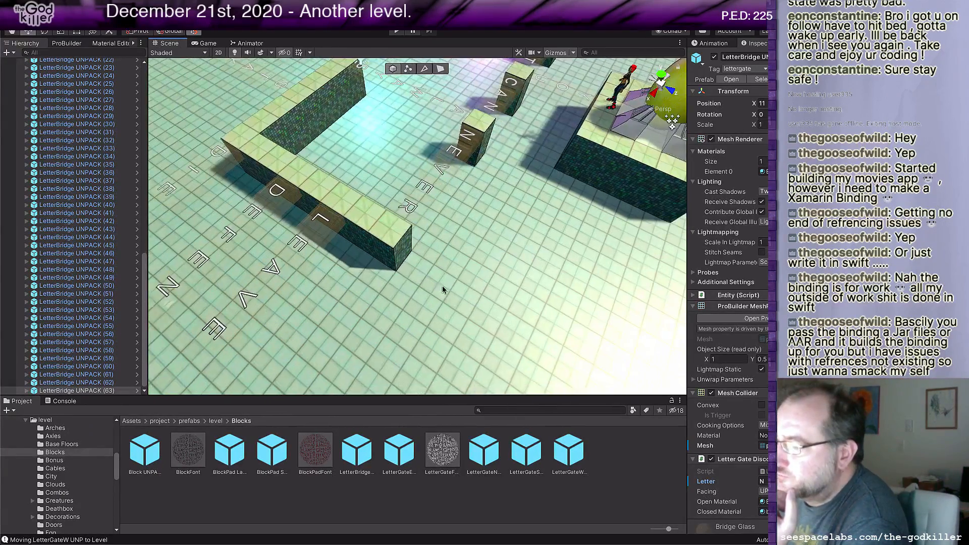
pyautogui.click(402, 250)
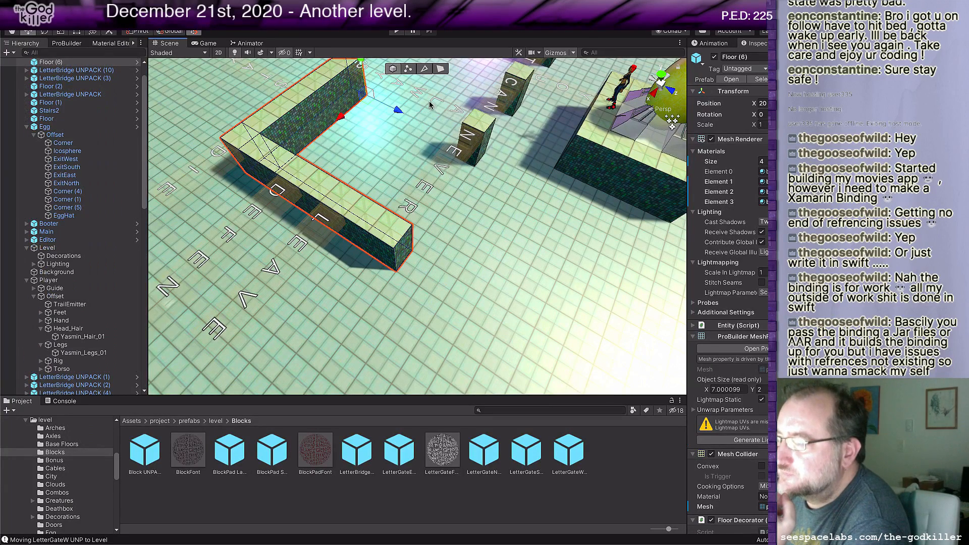
pyautogui.click(441, 68)
pyautogui.click(403, 254)
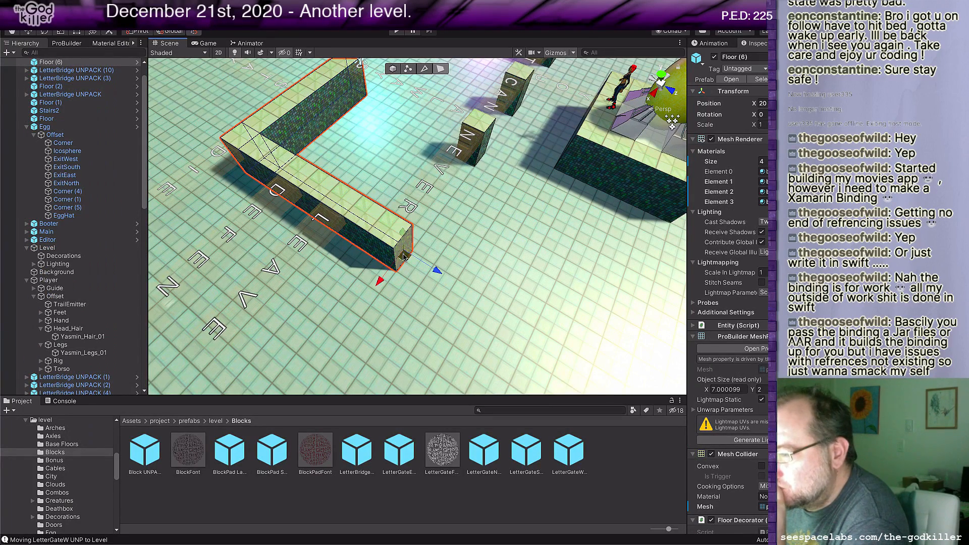
pyautogui.moveTo(436, 271); pyautogui.dragTo(327, 201)
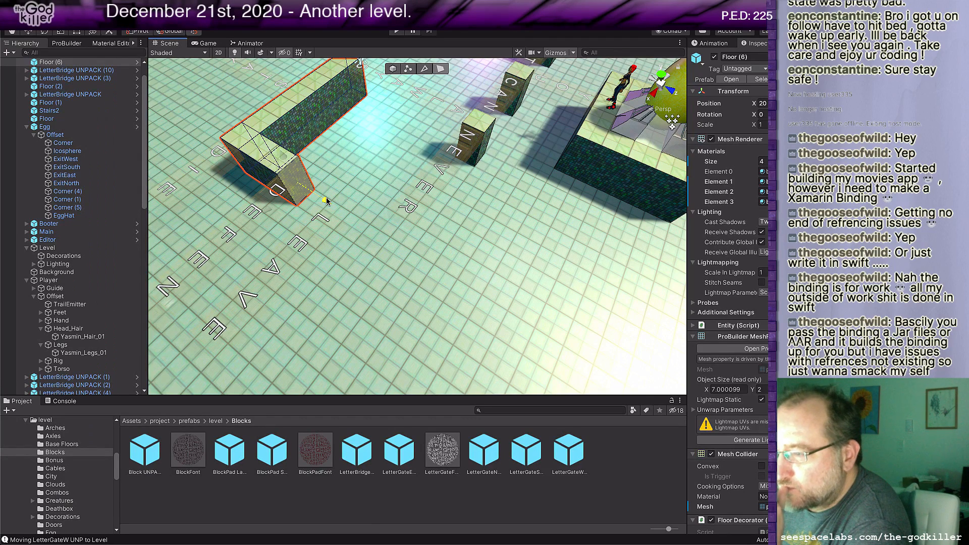
pyautogui.moveTo(323, 198)
pyautogui.mouseDown()
pyautogui.moveTo(304, 189)
pyautogui.moveTo(314, 203)
pyautogui.mouseUp()
pyautogui.moveTo(314, 203); pyautogui.dragTo(311, 228, button='right')
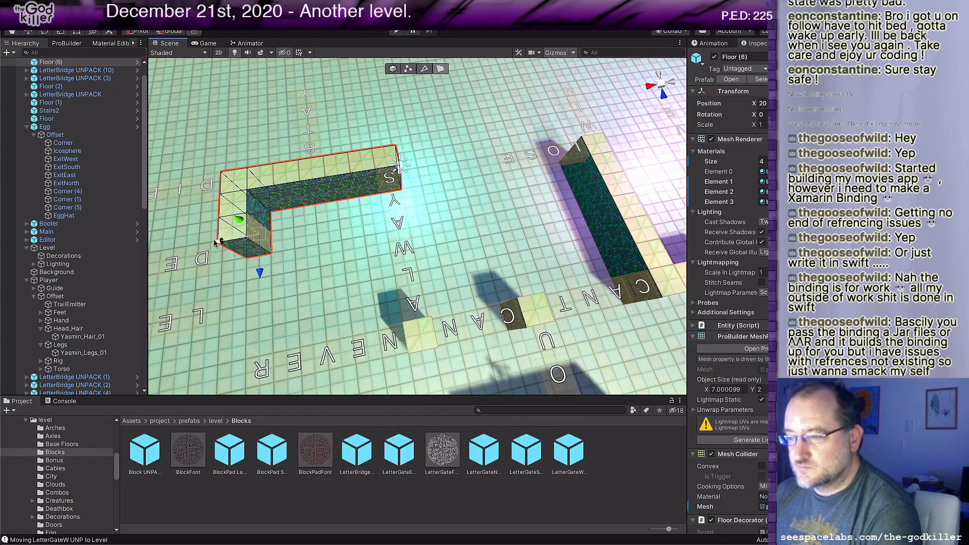
# Step: Extrude the shortened arm's inner side toward ALWAYS, parallel to the other arm, and extrude a leg from its end toward NEVER
pyautogui.moveTo(217, 239); pyautogui.dragTo(310, 231)
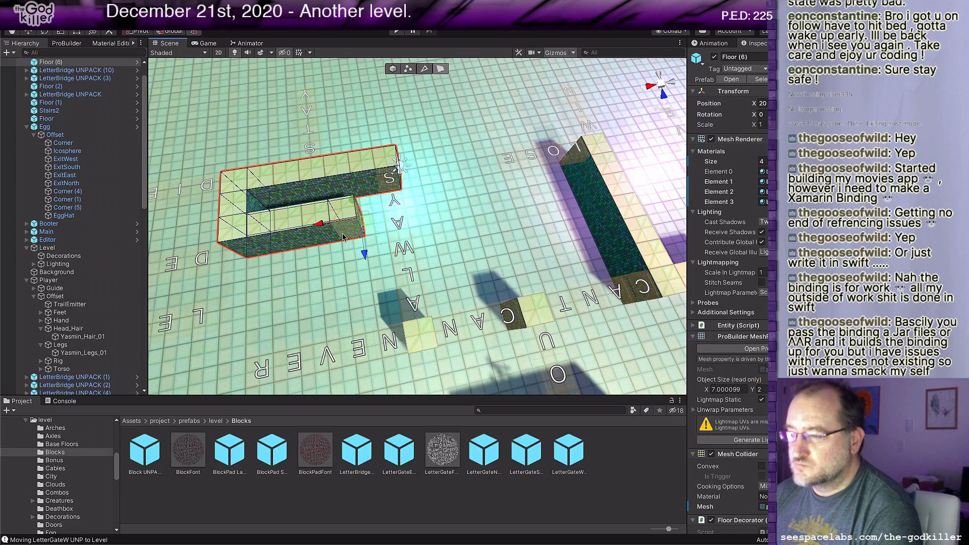
pyautogui.click(344, 236)
pyautogui.moveTo(356, 272); pyautogui.dragTo(357, 319)
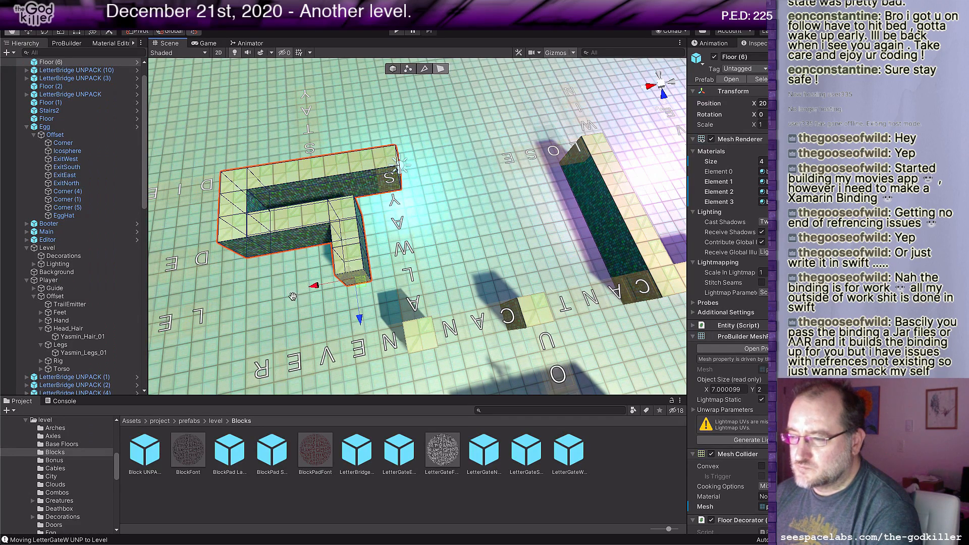
# Step: Lengthen the new floor leg until it reaches NEVER, and extrude its end's side face outward along NEVER past the R
pyautogui.moveTo(289, 294); pyautogui.dragTo(429, 278, button='middle')
pyautogui.click(536, 250)
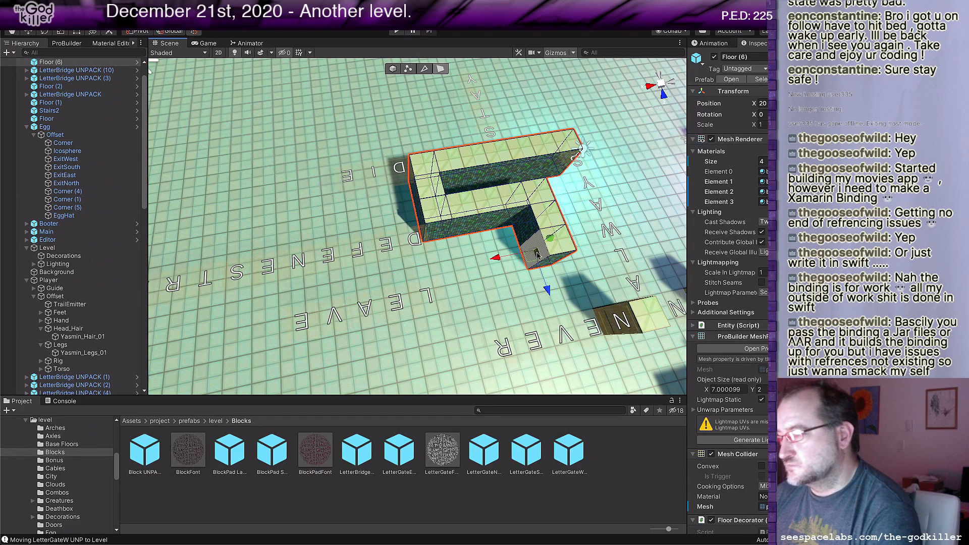
pyautogui.click(498, 258)
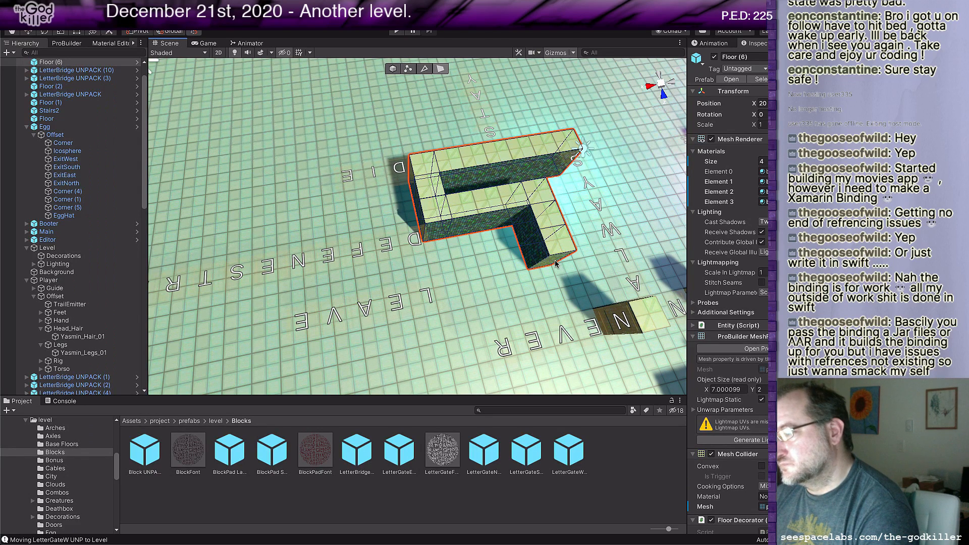
pyautogui.hotkey('ctrl', 'z')
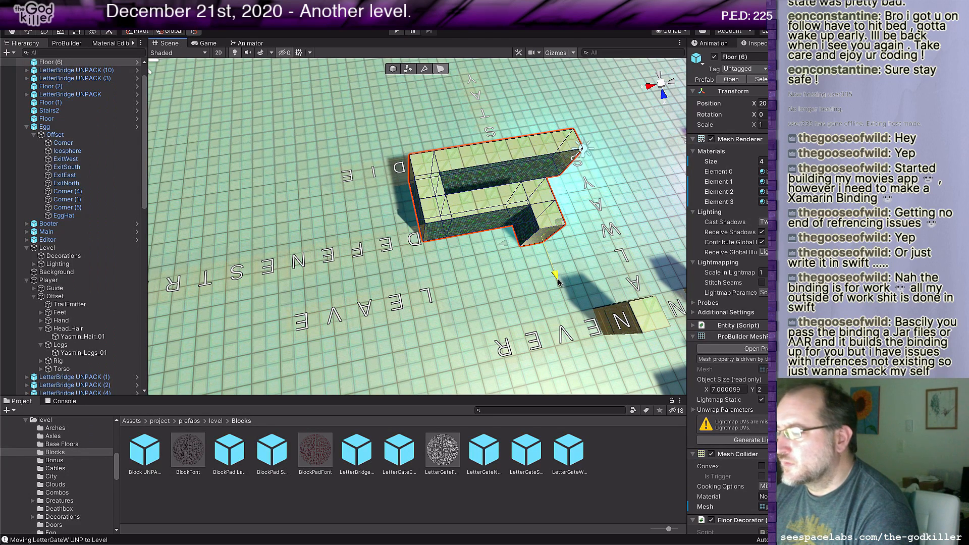
pyautogui.moveTo(559, 278); pyautogui.dragTo(574, 328)
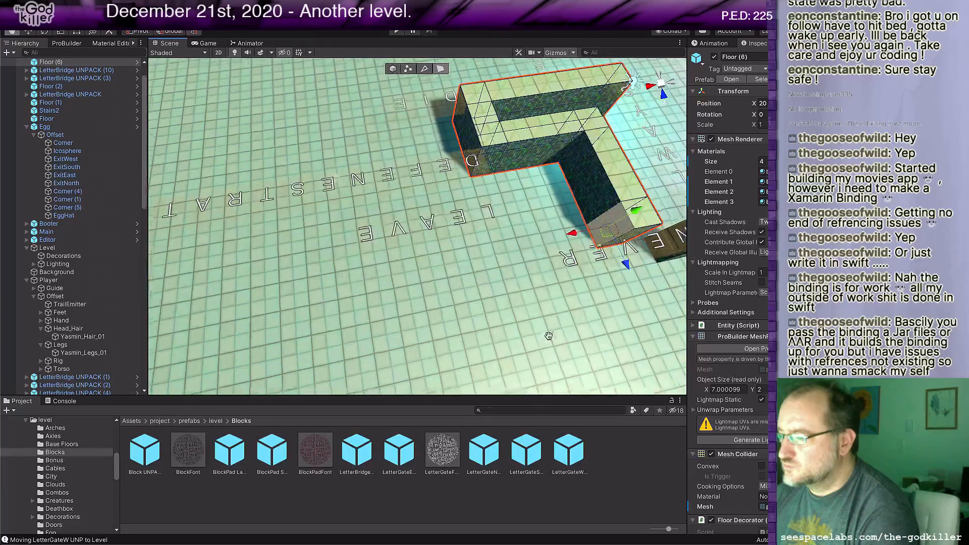
pyautogui.moveTo(542, 328); pyautogui.dragTo(548, 333, button='middle')
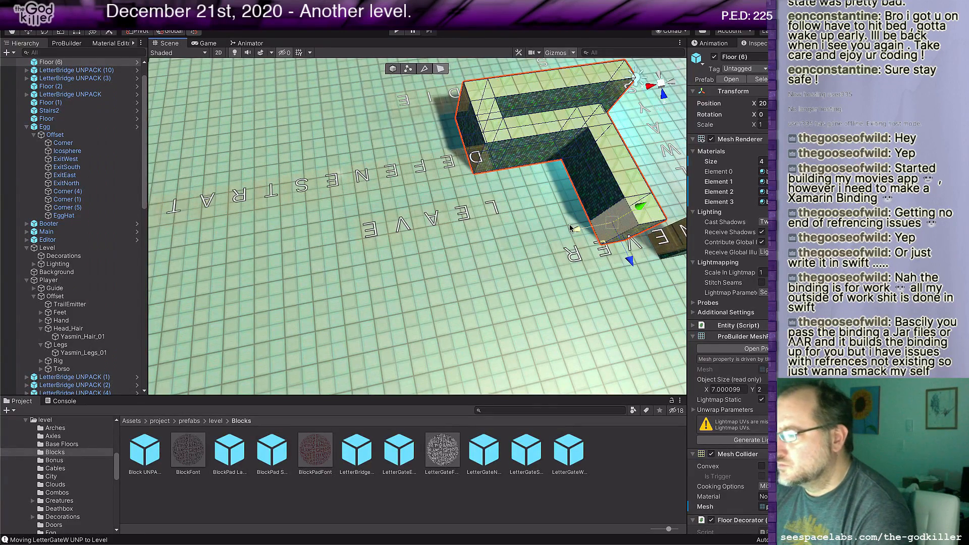
pyautogui.moveTo(576, 231); pyautogui.dragTo(519, 243)
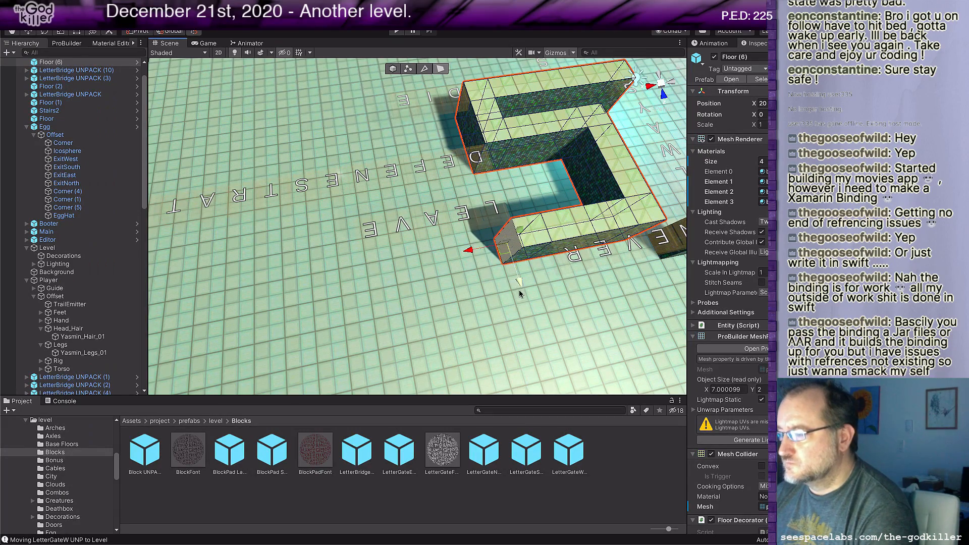
# Step: Extrude the front face of the floor's end beside NEVER's R outward across the NEVER line, forming a short leg
pyautogui.moveTo(520, 283); pyautogui.dragTo(503, 318, button='middle')
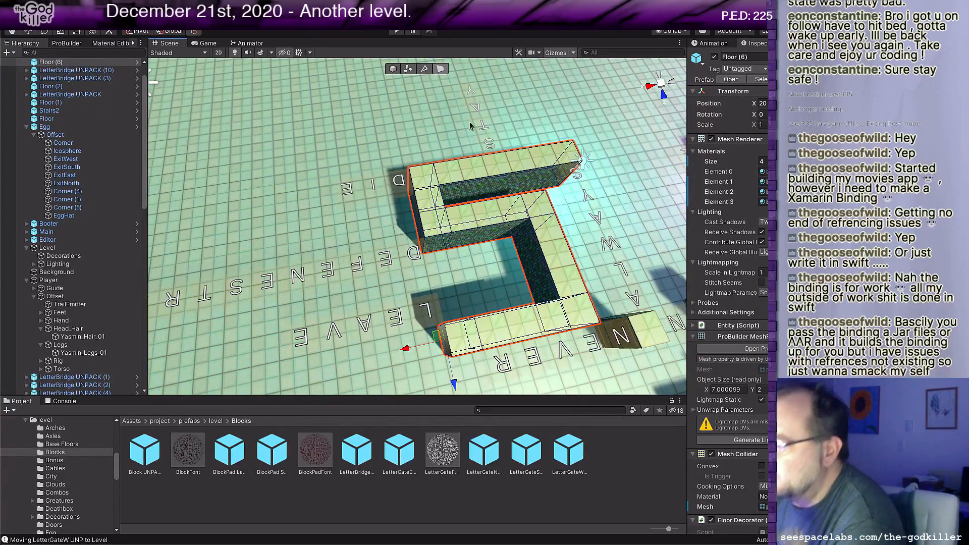
pyautogui.moveTo(515, 300); pyautogui.dragTo(445, 253, button='middle')
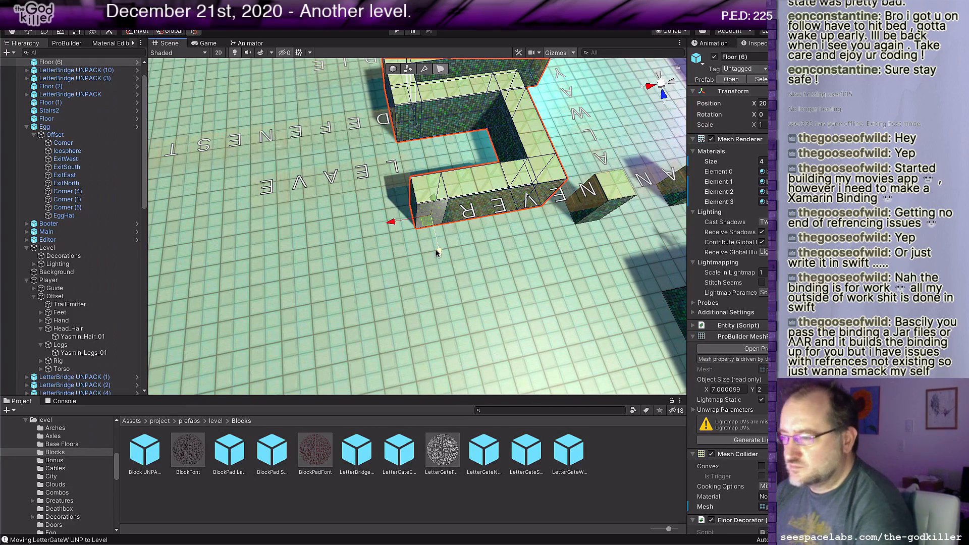
pyautogui.moveTo(440, 250); pyautogui.dragTo(456, 297)
pyautogui.scroll(-7, 492, 287)
pyautogui.moveTo(492, 287); pyautogui.dragTo(489, 348, button='middle')
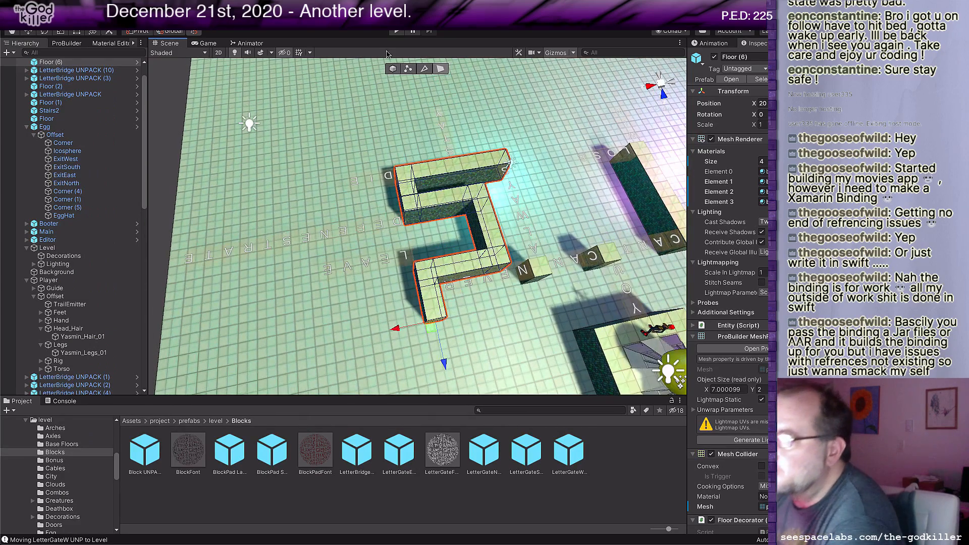
# Step: Move the whole winding floor one tile along ALWAYS, away from NEVER and toward STAY
pyautogui.click(505, 164)
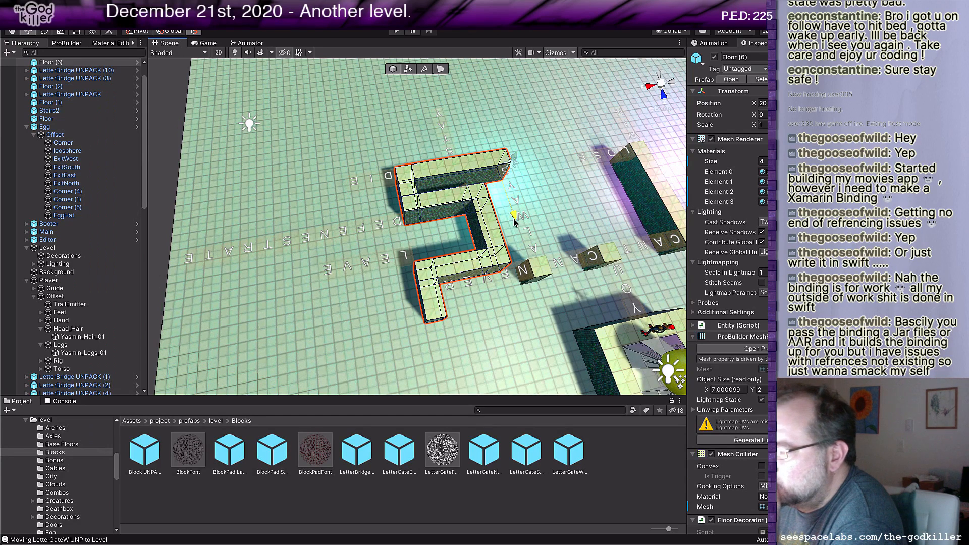
pyautogui.moveTo(513, 217); pyautogui.dragTo(511, 213)
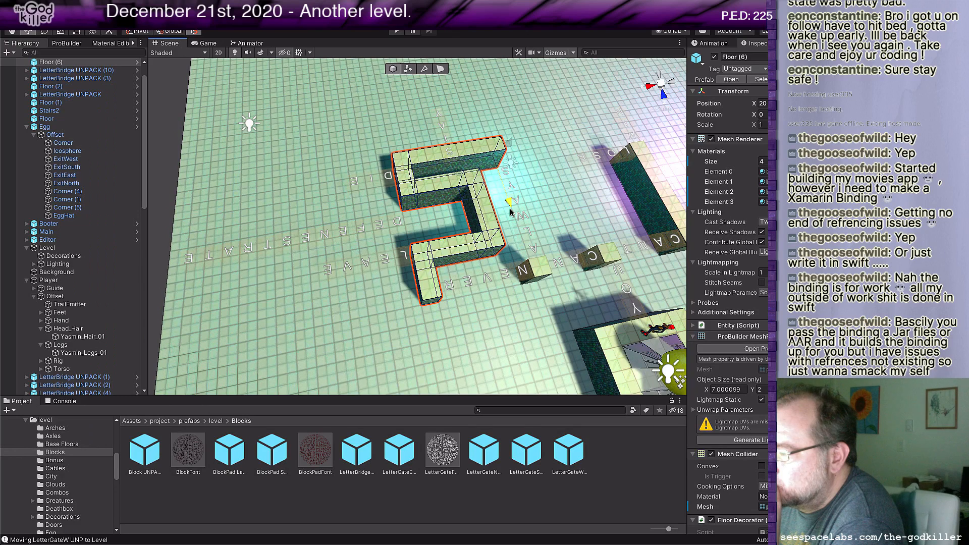
pyautogui.moveTo(509, 205); pyautogui.dragTo(512, 207)
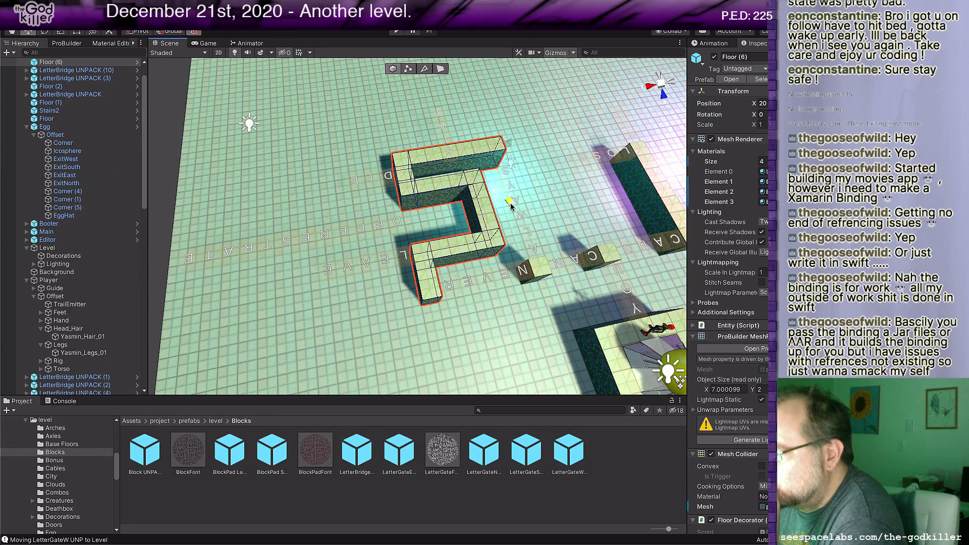
pyautogui.moveTo(529, 207); pyautogui.dragTo(534, 194, button='right')
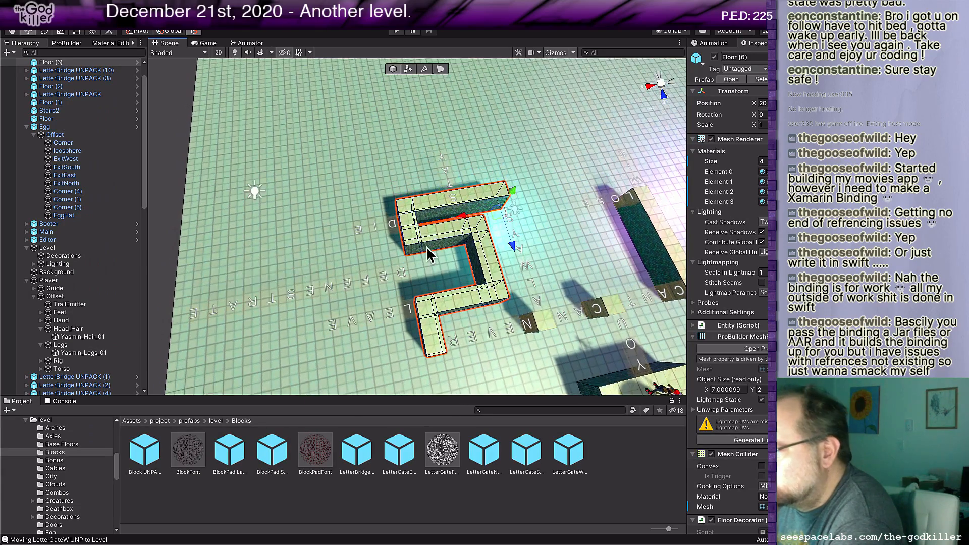
# Step: Select all six ALWAYS letter bridges together and move them one tile toward the winding floor's STAY-side arm
pyautogui.moveTo(429, 256); pyautogui.dragTo(649, 256, button='right')
pyautogui.moveTo(554, 255); pyautogui.dragTo(658, 262, button='right')
pyautogui.press('w')
pyautogui.press('w')
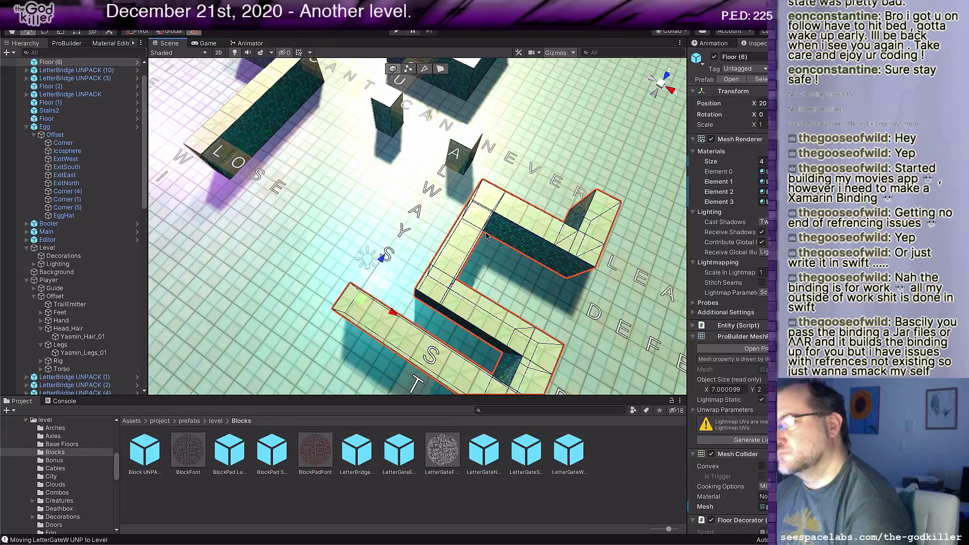
pyautogui.click(456, 155)
pyautogui.keyDown('shift'); pyautogui.click(430, 187); pyautogui.keyUp('shift')
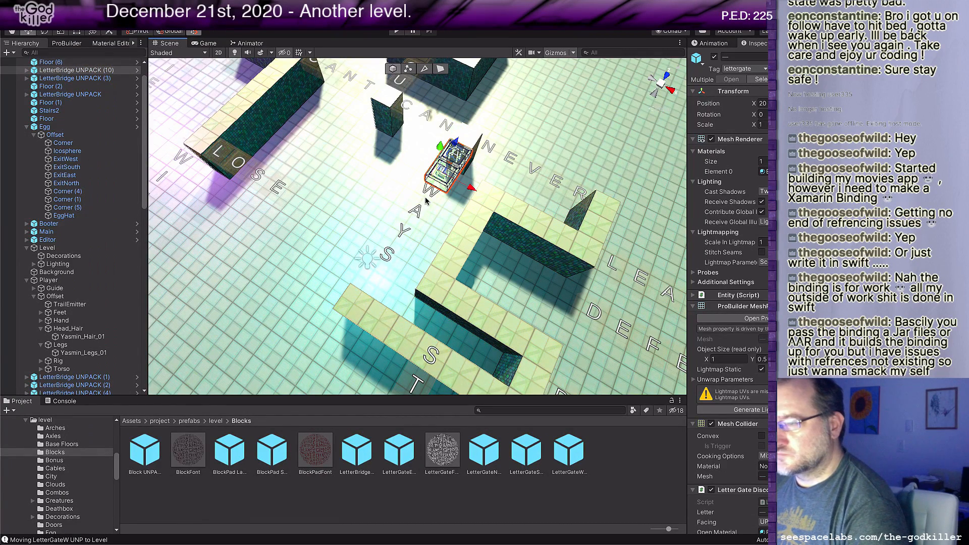
pyautogui.keyDown('shift'); pyautogui.click(420, 213); pyautogui.keyUp('shift')
pyautogui.keyDown('shift'); pyautogui.click(413, 228); pyautogui.keyUp('shift')
pyautogui.keyDown('shift'); pyautogui.click(407, 236); pyautogui.keyUp('shift')
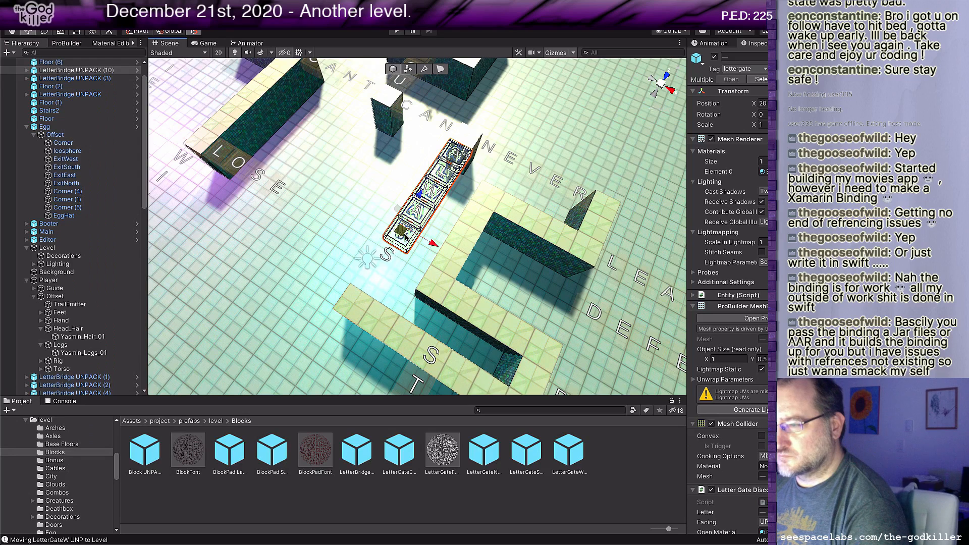
pyautogui.keyDown('shift'); pyautogui.click(392, 265); pyautogui.keyUp('shift')
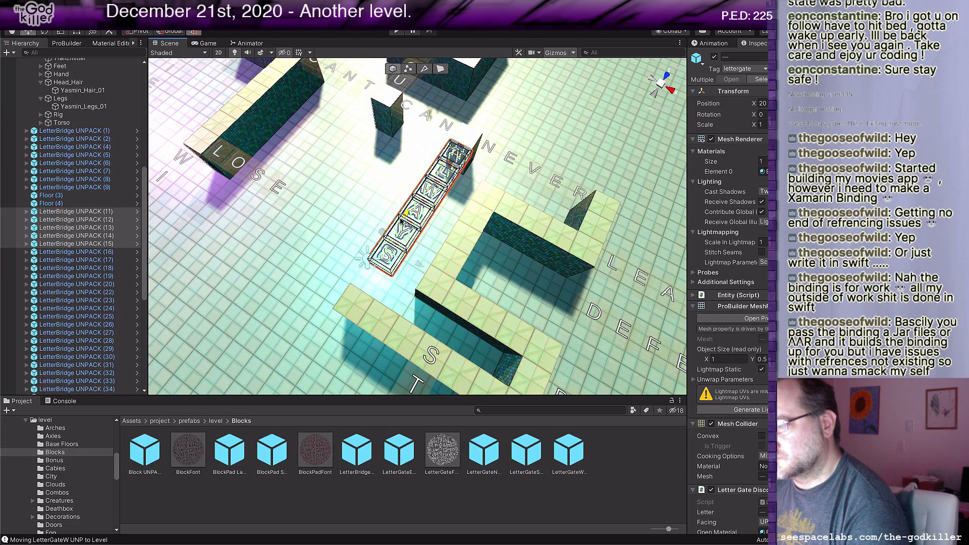
pyautogui.moveTo(405, 215); pyautogui.dragTo(391, 236)
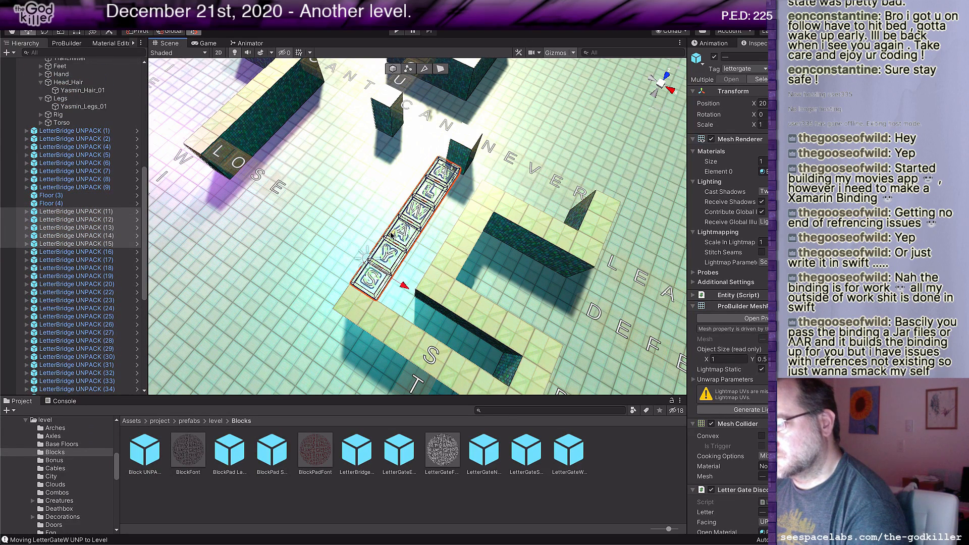
# Step: Extend the small floor block between CAN and NEVER one tile toward the A of ALWAYS
pyautogui.click(461, 156)
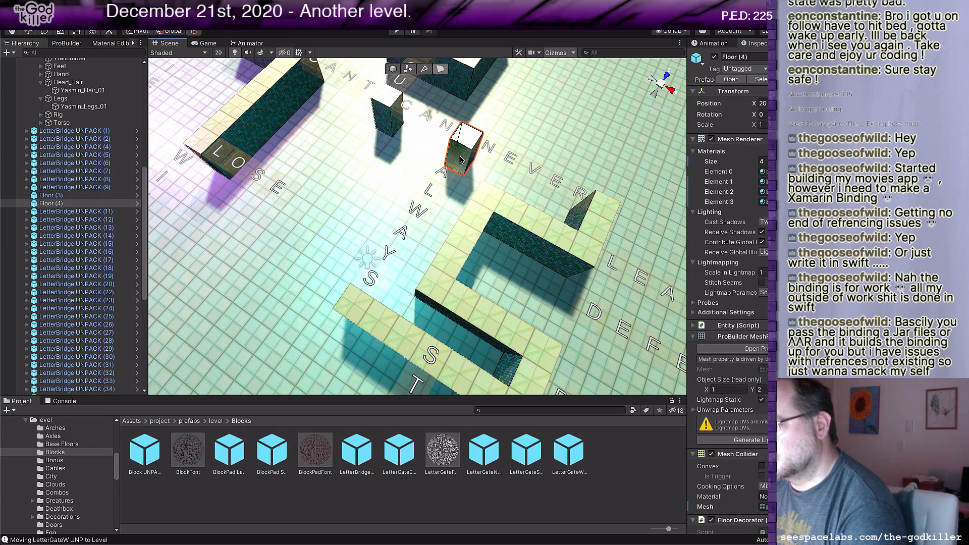
pyautogui.moveTo(476, 131); pyautogui.dragTo(463, 152)
pyautogui.scroll(-3, 445, 177)
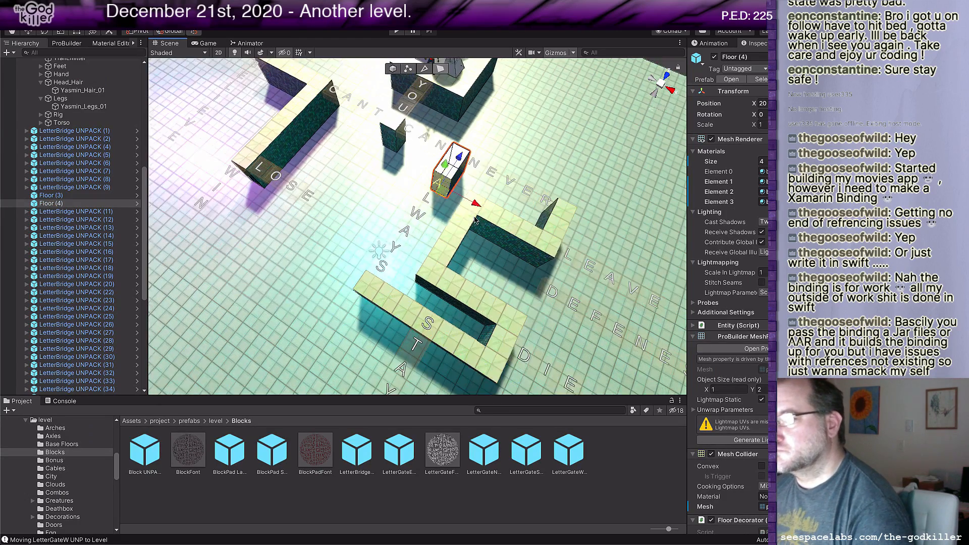
# Step: Shift the T, A, Y and S letter bridges of STAY one tile outward so the word starts beside the floor's edge
pyautogui.moveTo(438, 187); pyautogui.dragTo(568, 243, button='right')
pyautogui.moveTo(412, 205); pyautogui.dragTo(427, 169, button='middle')
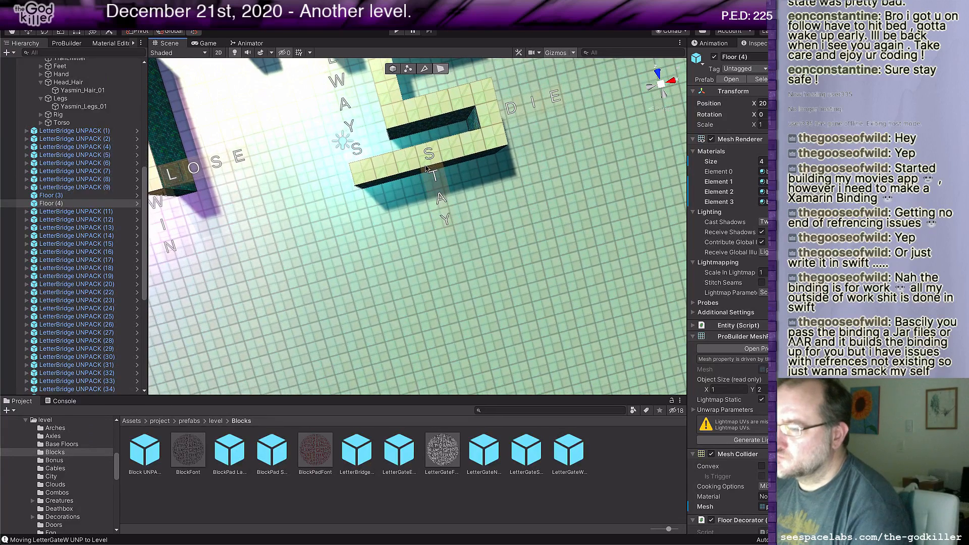
pyautogui.click(423, 163)
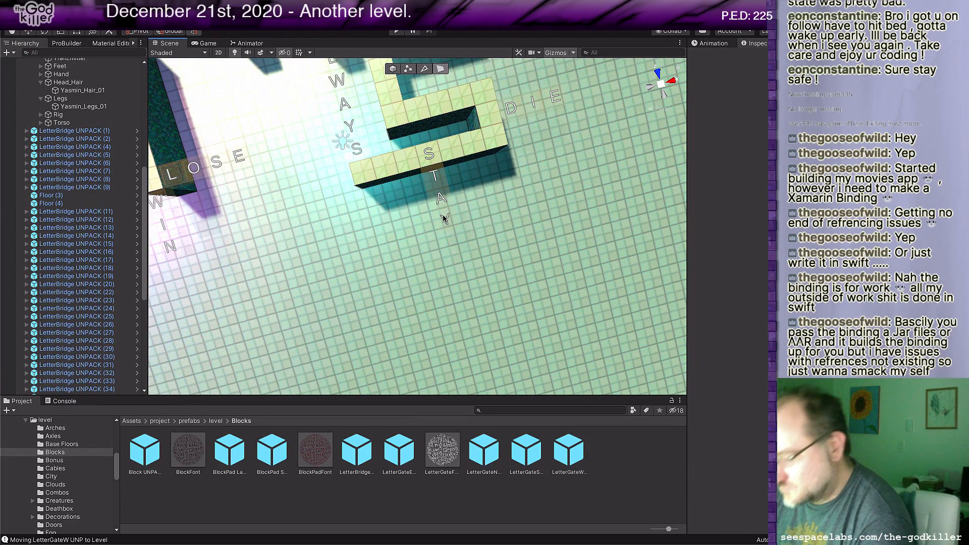
pyautogui.click(440, 198)
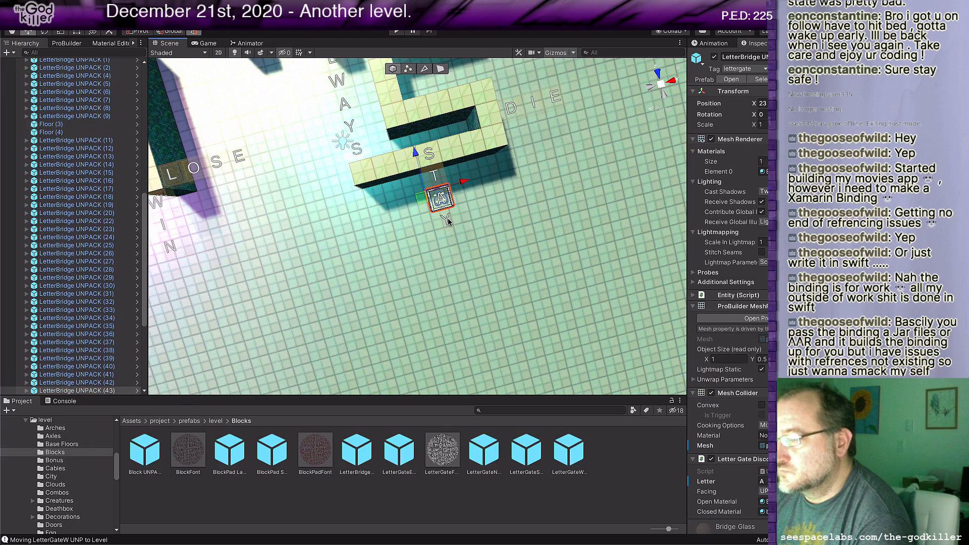
pyautogui.keyDown('shift'); pyautogui.click(448, 221); pyautogui.keyUp('shift')
pyautogui.keyDown('shift'); pyautogui.click(437, 175); pyautogui.keyUp('shift')
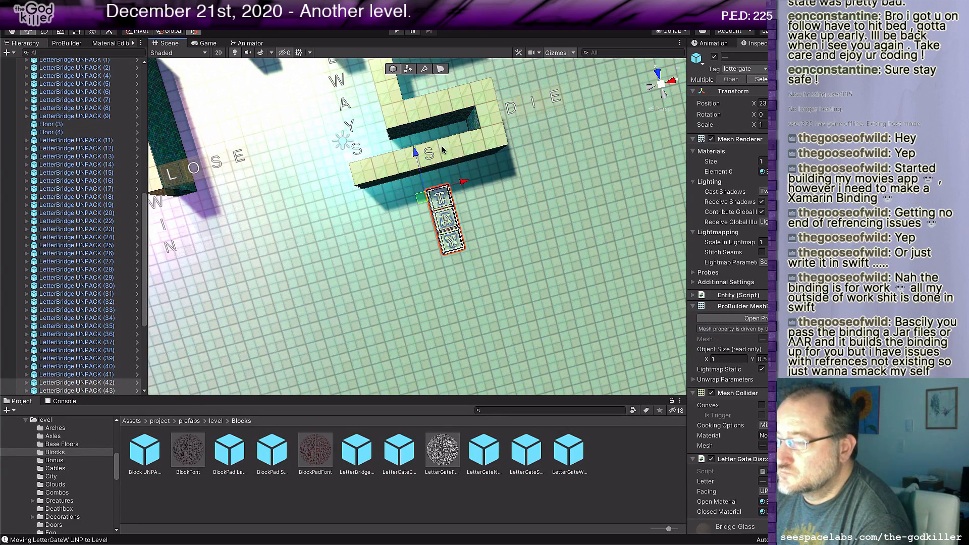
pyautogui.scroll(3, 443, 147)
pyautogui.click(437, 109)
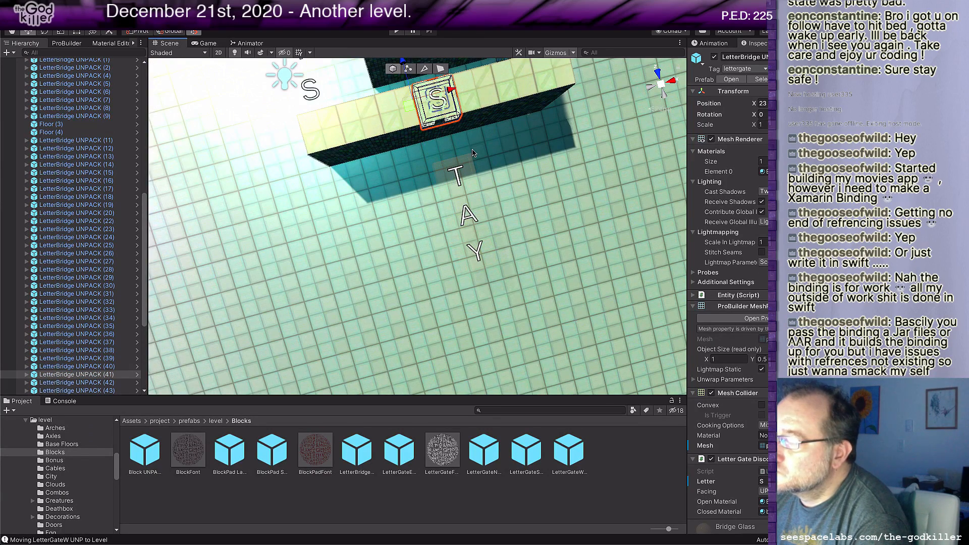
pyautogui.scroll(-2, 473, 152)
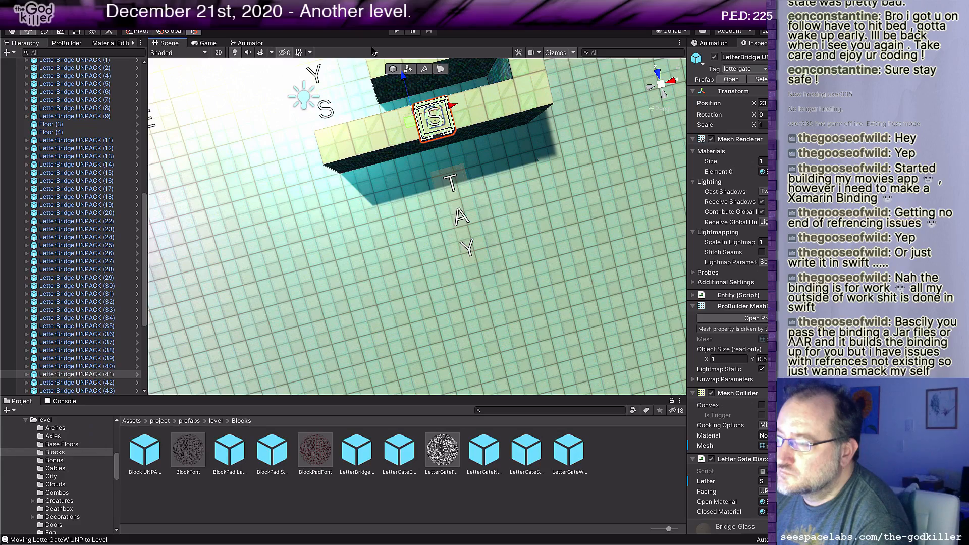
pyautogui.moveTo(399, 82); pyautogui.dragTo(407, 112)
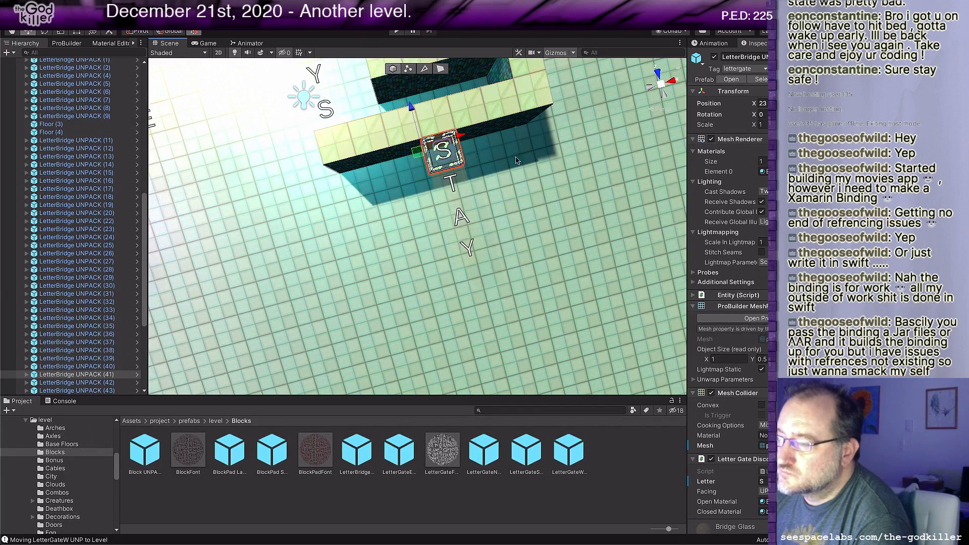
# Step: Select every DEFENESTRATE letter bridge and move the word about four tiles inward until its D meets the floor's inner side
pyautogui.moveTo(516, 160); pyautogui.dragTo(430, 326, button='middle')
pyautogui.scroll(-5, 544, 172)
pyautogui.moveTo(546, 170); pyautogui.dragTo(547, 203, button='middle')
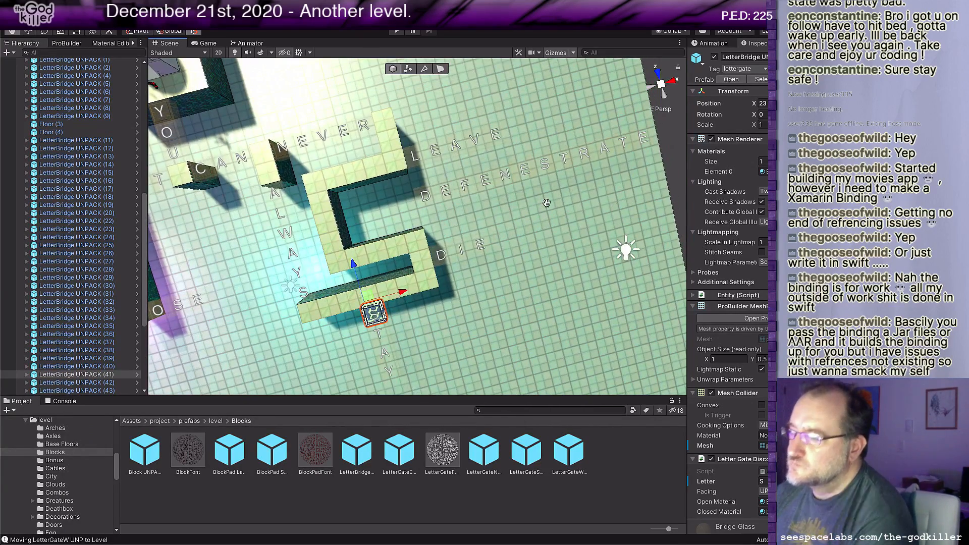
pyautogui.click(428, 198)
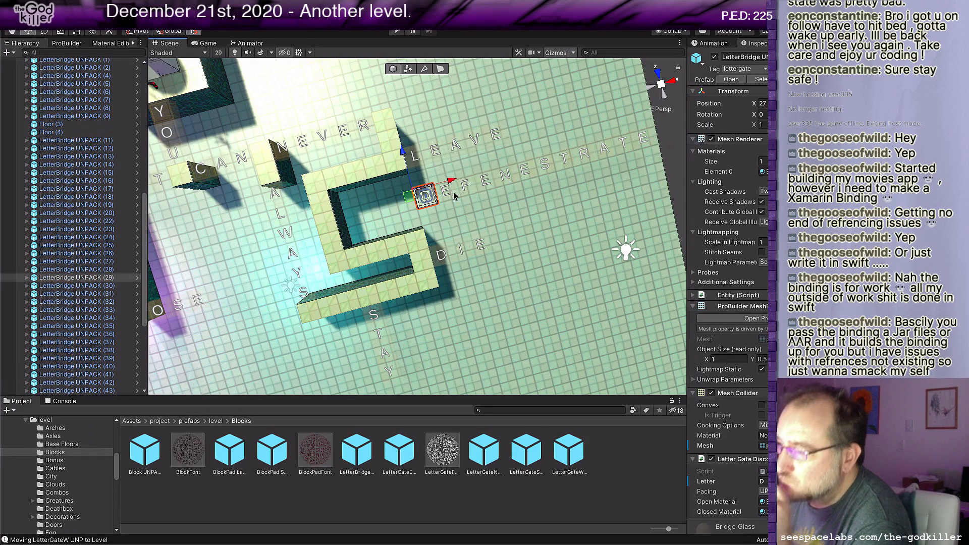
pyautogui.keyDown('shift'); pyautogui.click(445, 192); pyautogui.keyUp('shift')
pyautogui.keyDown('shift'); pyautogui.click(467, 188); pyautogui.keyUp('shift')
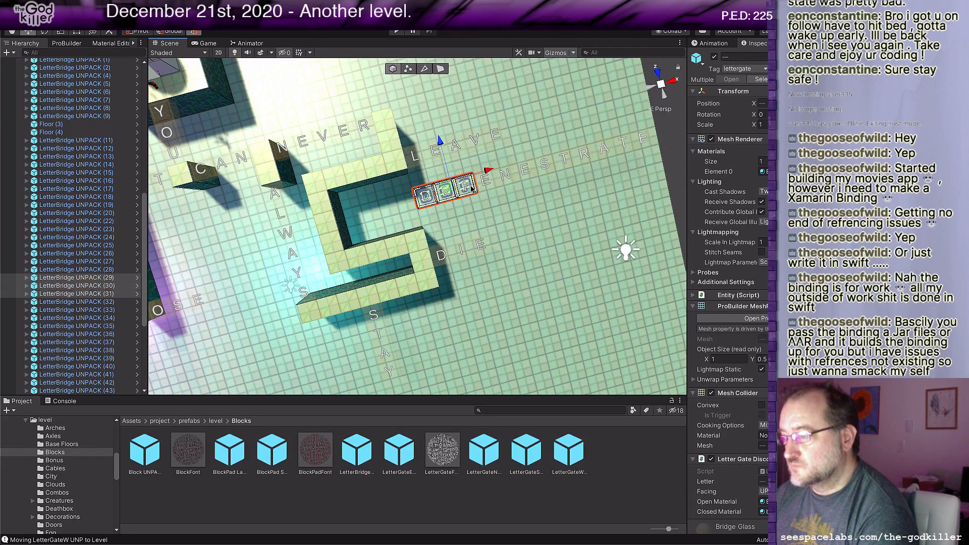
pyautogui.keyDown('shift'); pyautogui.click(509, 177); pyautogui.keyUp('shift')
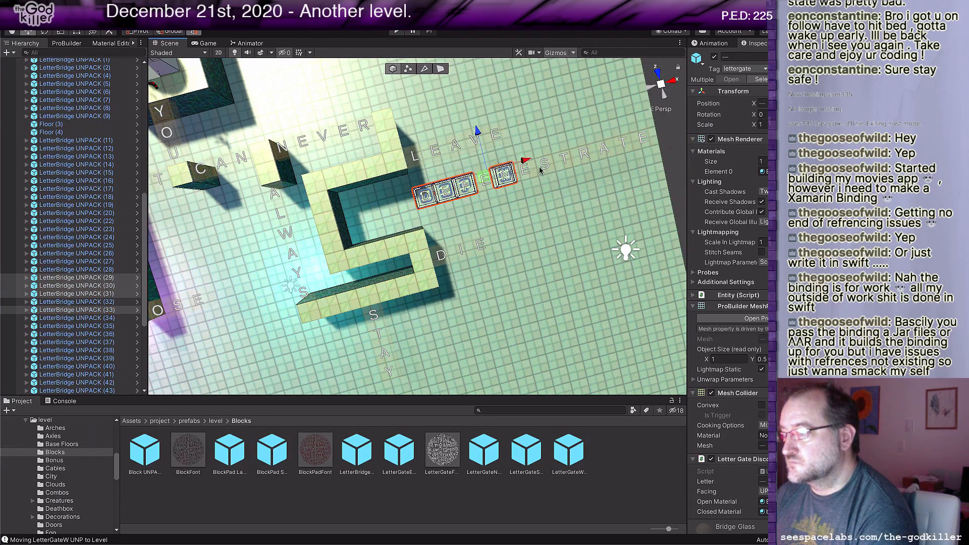
pyautogui.keyDown('shift'); pyautogui.click(527, 174); pyautogui.keyUp('shift')
pyautogui.keyDown('shift'); pyautogui.click(489, 187); pyautogui.keyUp('shift')
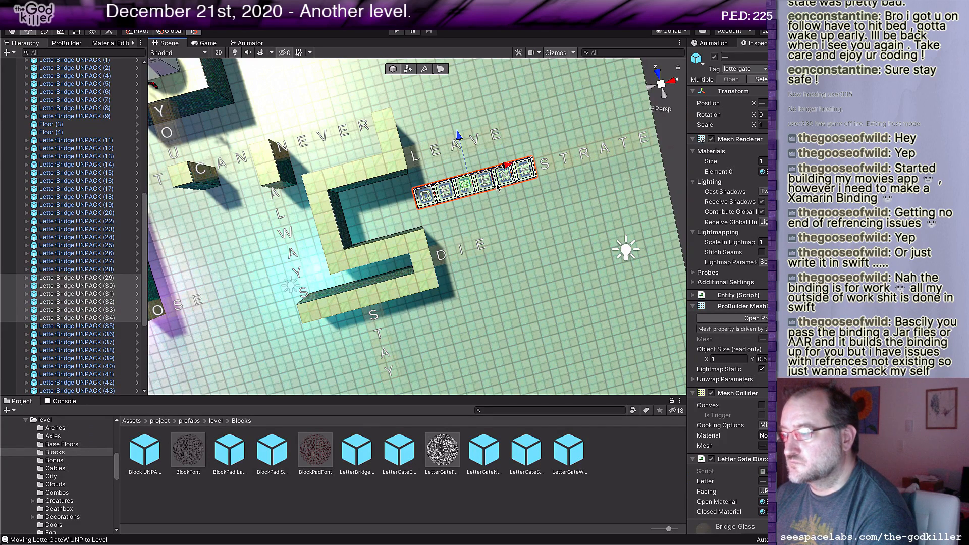
pyautogui.keyDown('shift'); pyautogui.click(547, 165); pyautogui.keyUp('shift')
pyautogui.keyDown('shift'); pyautogui.click(567, 163); pyautogui.keyUp('shift')
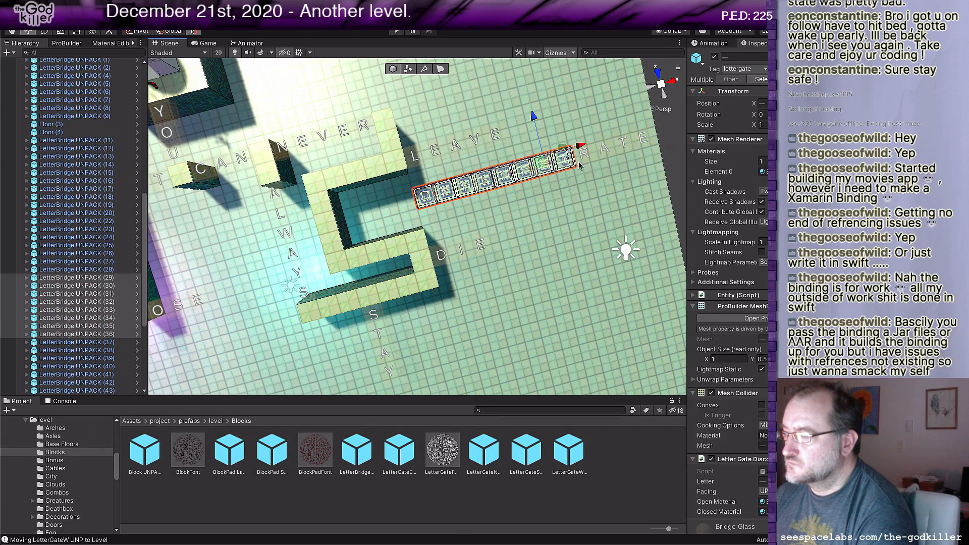
pyautogui.keyDown('shift'); pyautogui.click(598, 157); pyautogui.keyUp('shift')
pyautogui.keyDown('shift'); pyautogui.click(610, 153); pyautogui.keyUp('shift')
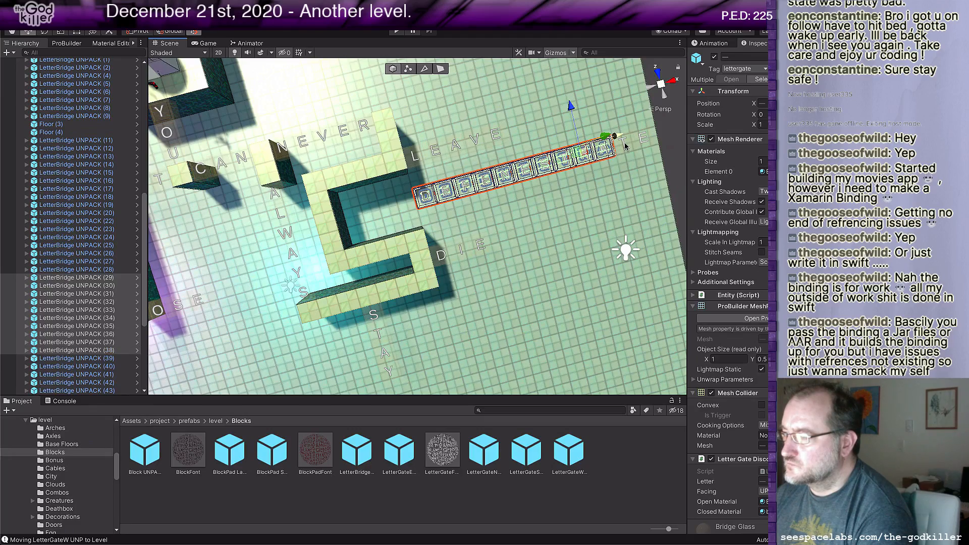
pyautogui.keyDown('shift'); pyautogui.click(632, 147); pyautogui.keyUp('shift')
pyautogui.keyDown('shift'); pyautogui.click(645, 145); pyautogui.keyUp('shift')
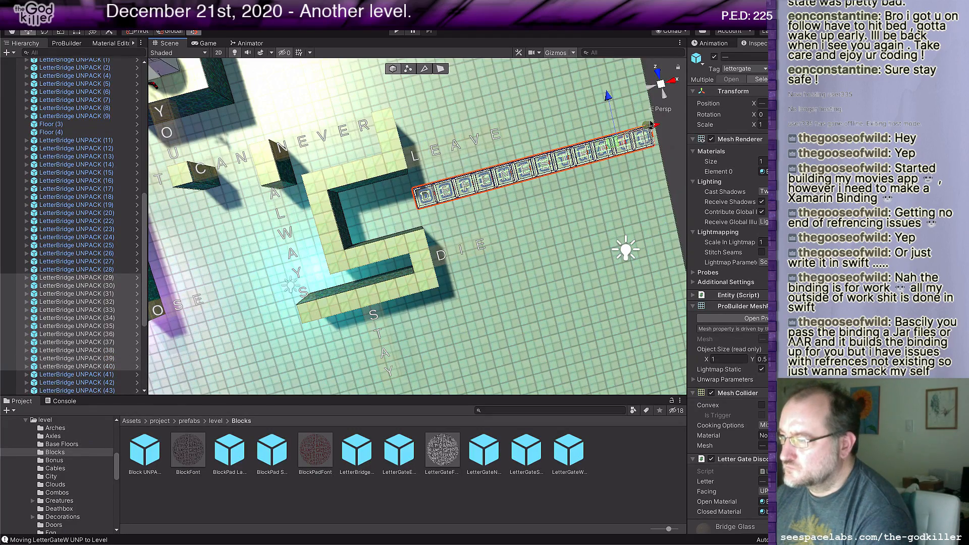
pyautogui.moveTo(620, 176); pyautogui.dragTo(573, 175, button='middle')
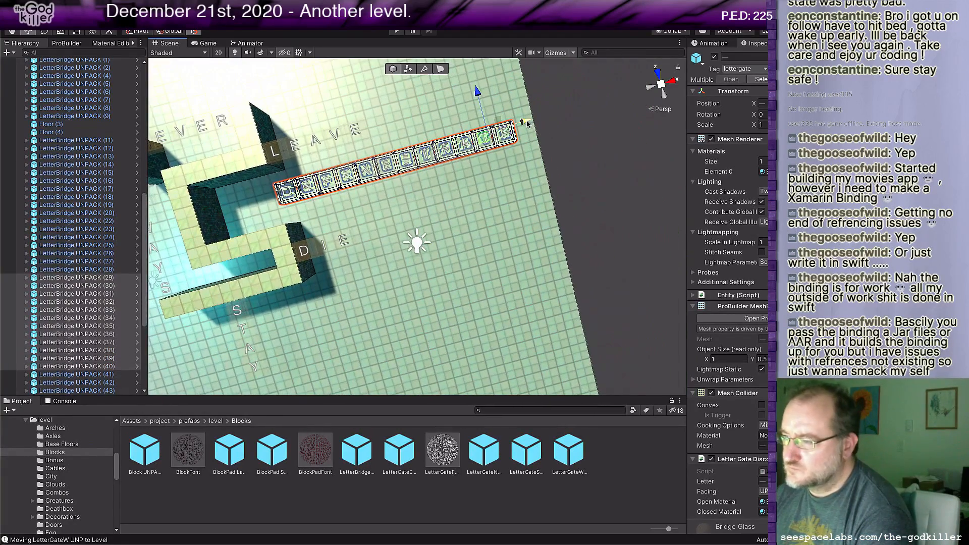
pyautogui.moveTo(527, 126); pyautogui.dragTo(459, 150)
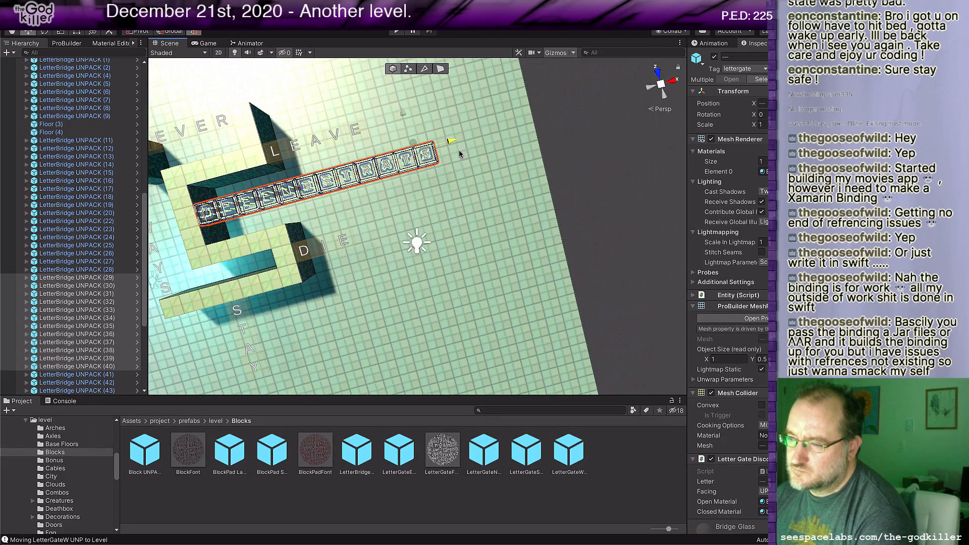
pyautogui.moveTo(439, 222); pyautogui.dragTo(508, 202, button='middle')
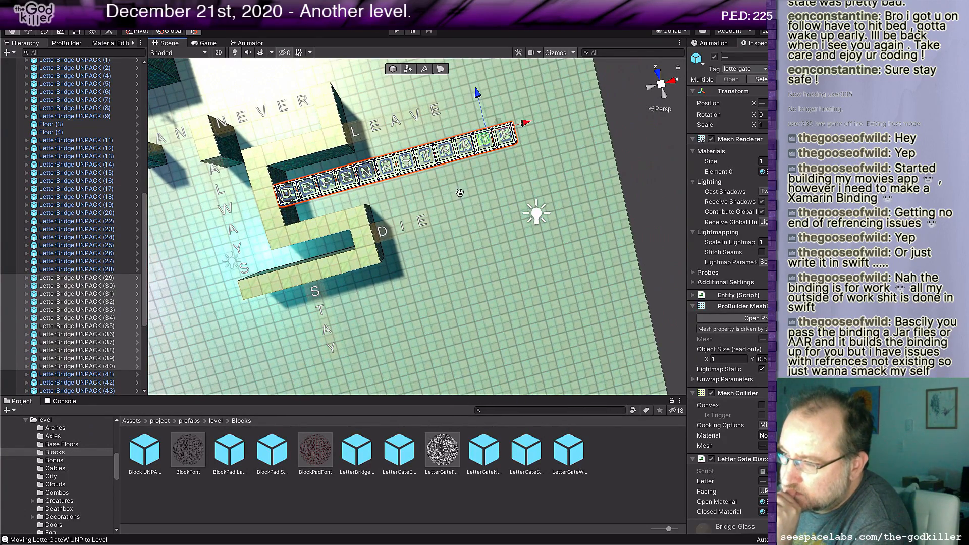
pyautogui.moveTo(445, 153); pyautogui.dragTo(467, 211, button='middle')
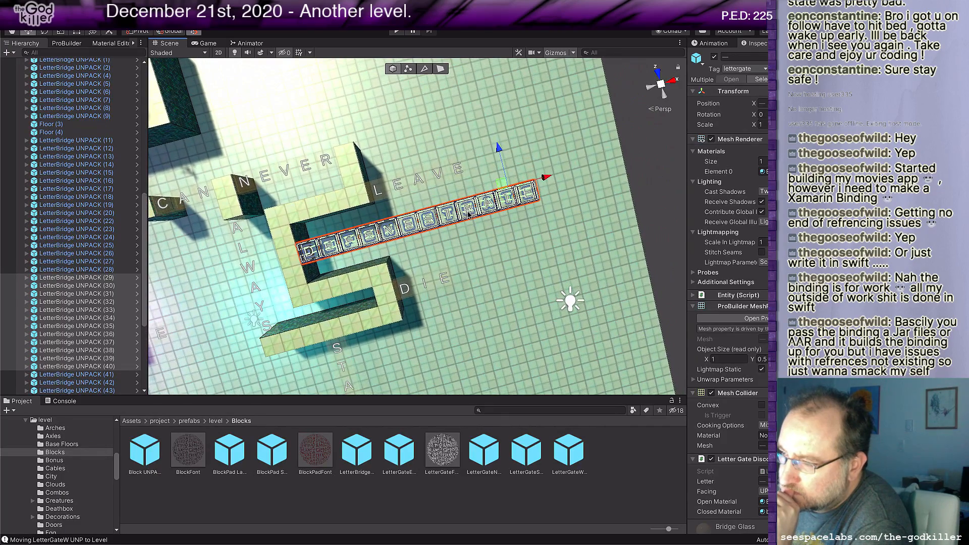
pyautogui.moveTo(481, 244); pyautogui.dragTo(573, 188, button='middle')
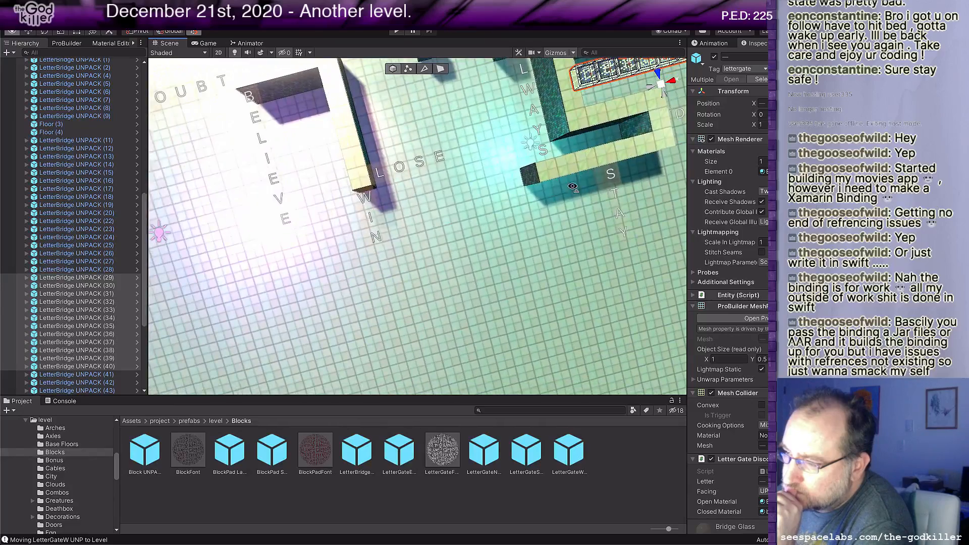
pyautogui.moveTo(573, 188); pyautogui.dragTo(509, 160, button='right')
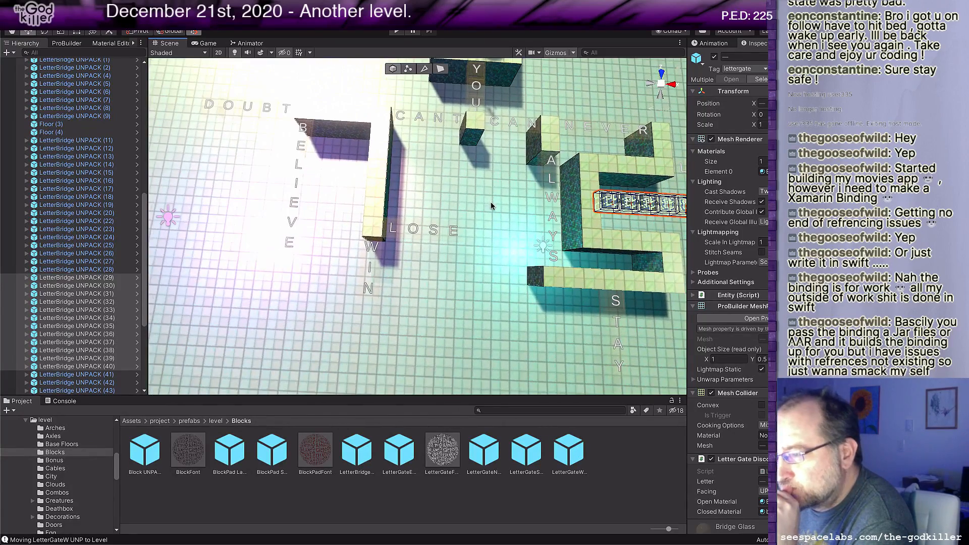
# Step: Select the start floor beneath the egg and delete it as a whole object
pyautogui.scroll(-4, 491, 203)
pyautogui.moveTo(504, 221); pyautogui.dragTo(503, 240, button='middle')
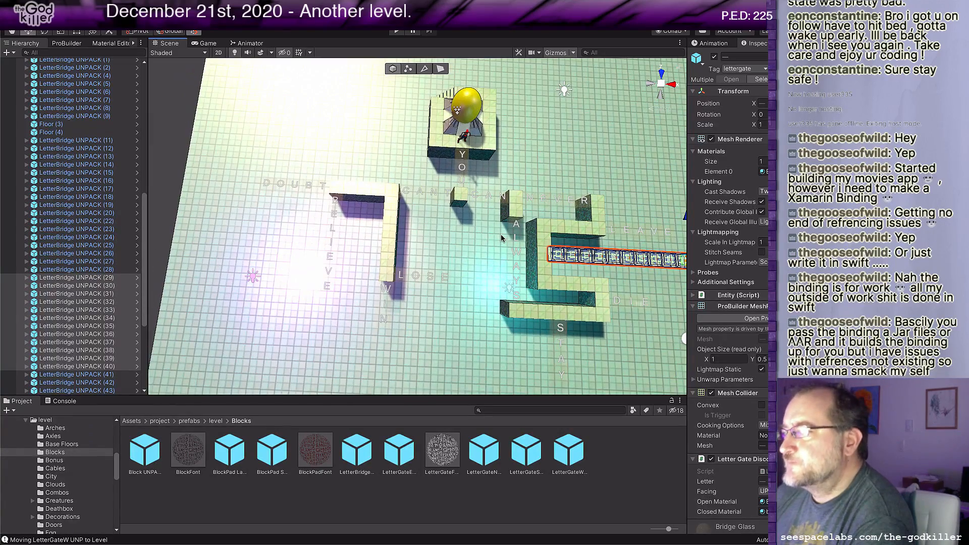
pyautogui.moveTo(458, 253); pyautogui.dragTo(416, 290, button='middle')
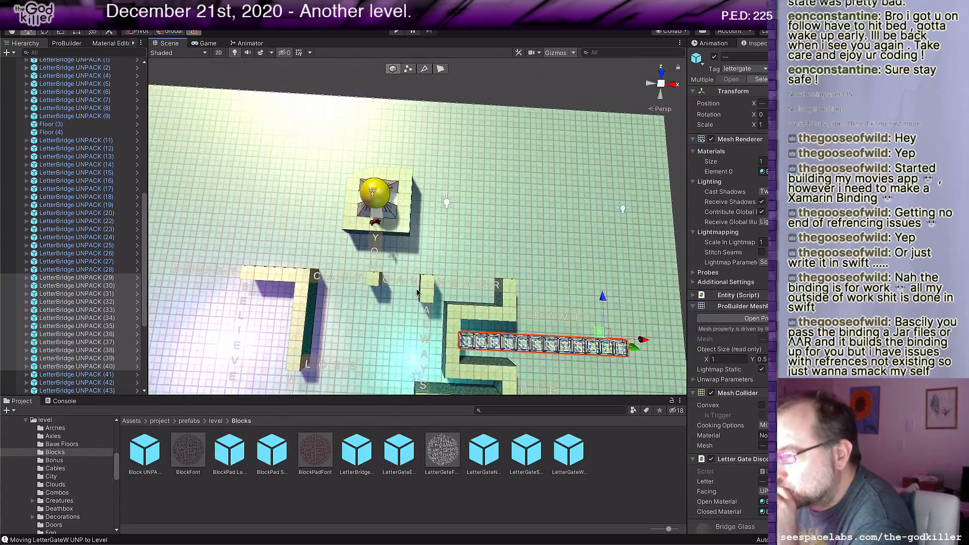
pyautogui.scroll(4, 447, 203)
pyautogui.moveTo(510, 189); pyautogui.dragTo(419, 170, button='right')
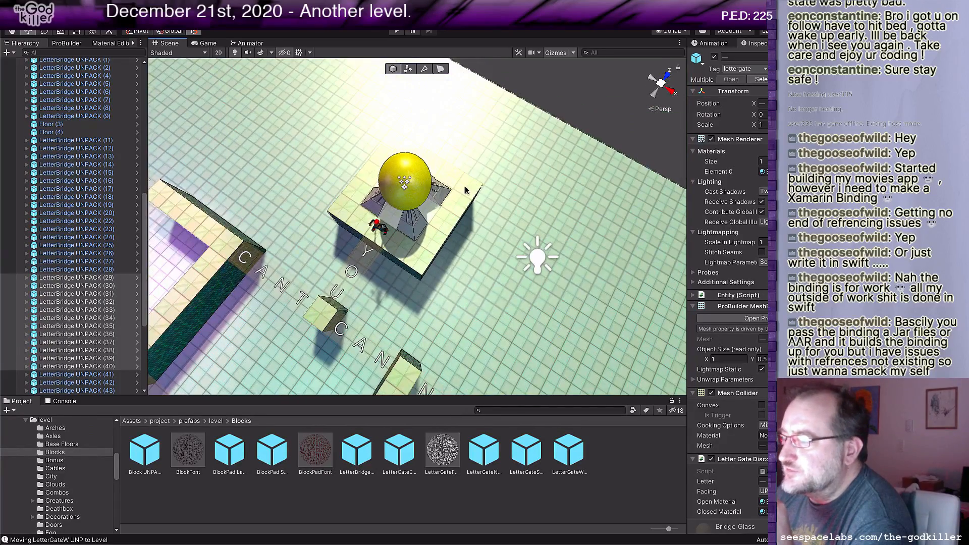
pyautogui.moveTo(476, 200); pyautogui.dragTo(440, 201, button='middle')
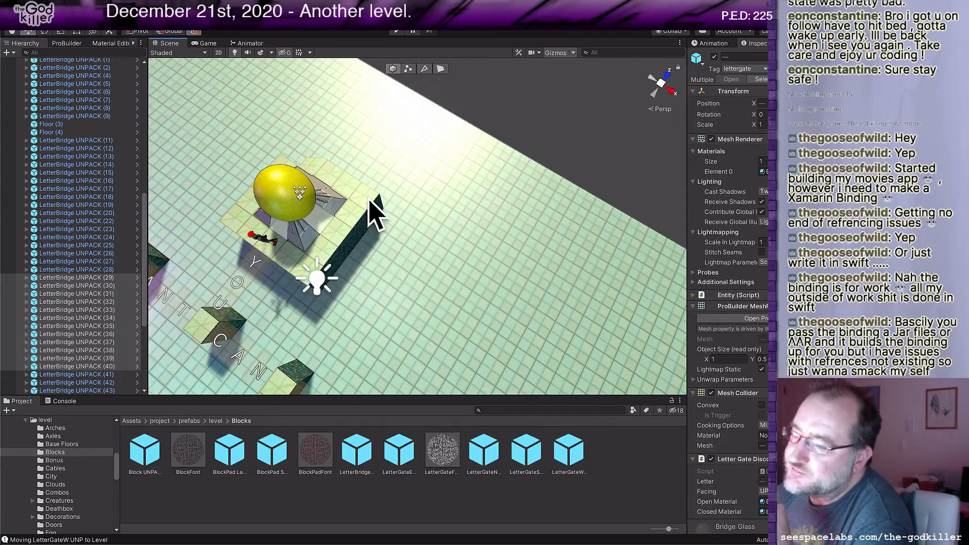
pyautogui.click(343, 251)
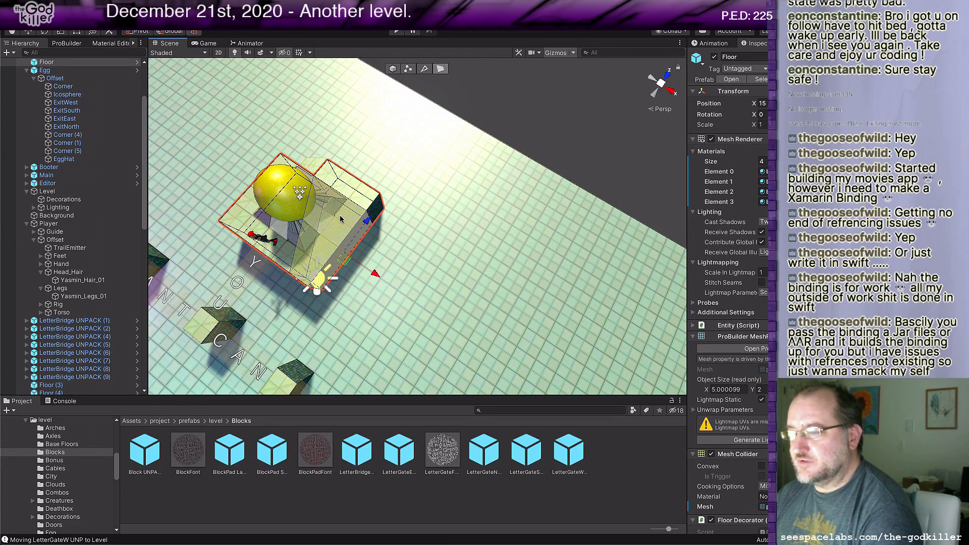
pyautogui.click(393, 70)
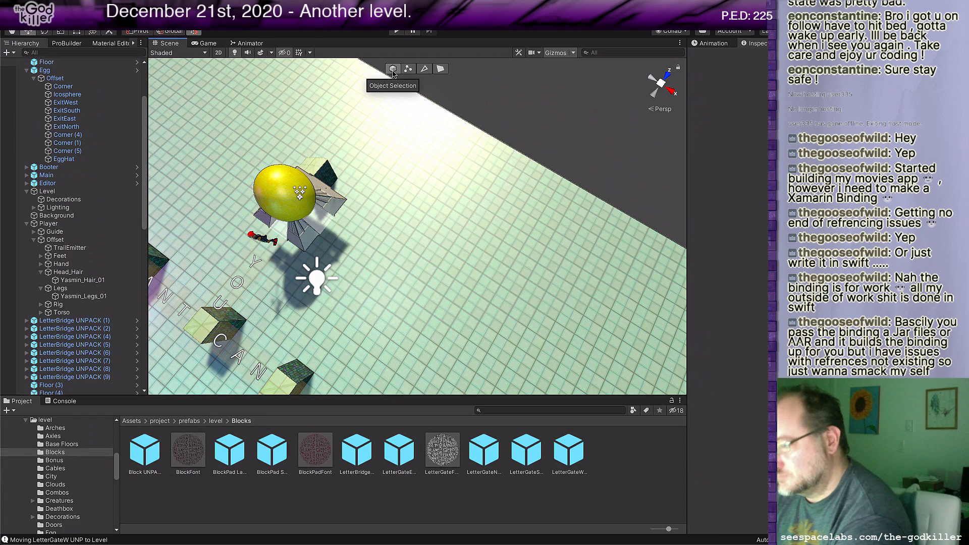
# Step: Place a new Floor prefab behind the egg next to the stairs and raise its top face until it is 2 units tall
pyautogui.click(215, 421)
pyautogui.click(332, 501)
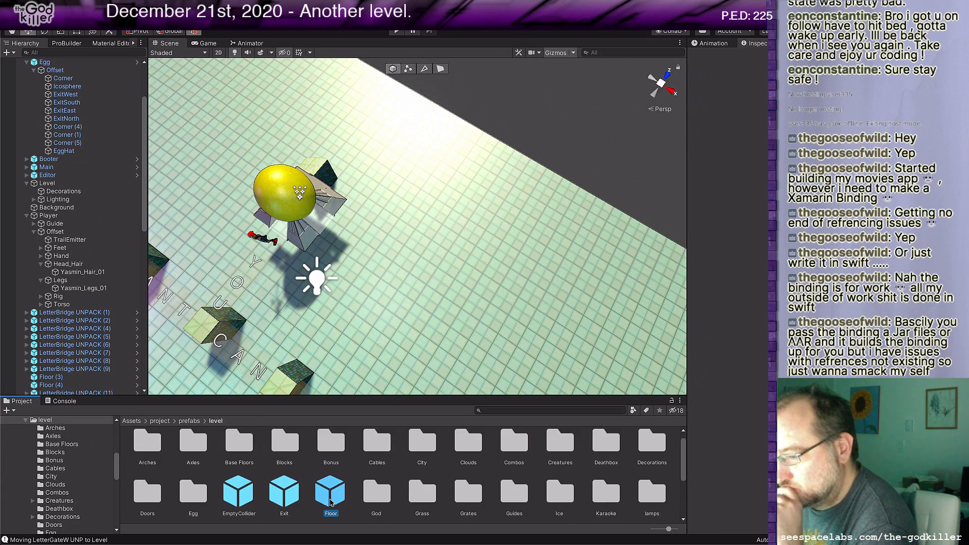
pyautogui.moveTo(332, 498); pyautogui.dragTo(344, 188)
pyautogui.scroll(5, 357, 203)
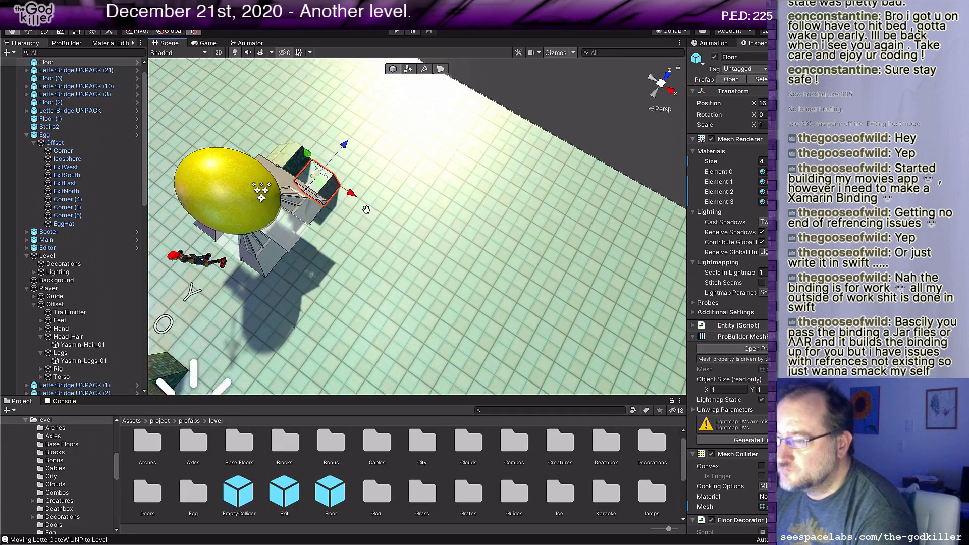
pyautogui.moveTo(357, 203); pyautogui.dragTo(376, 221, button='middle')
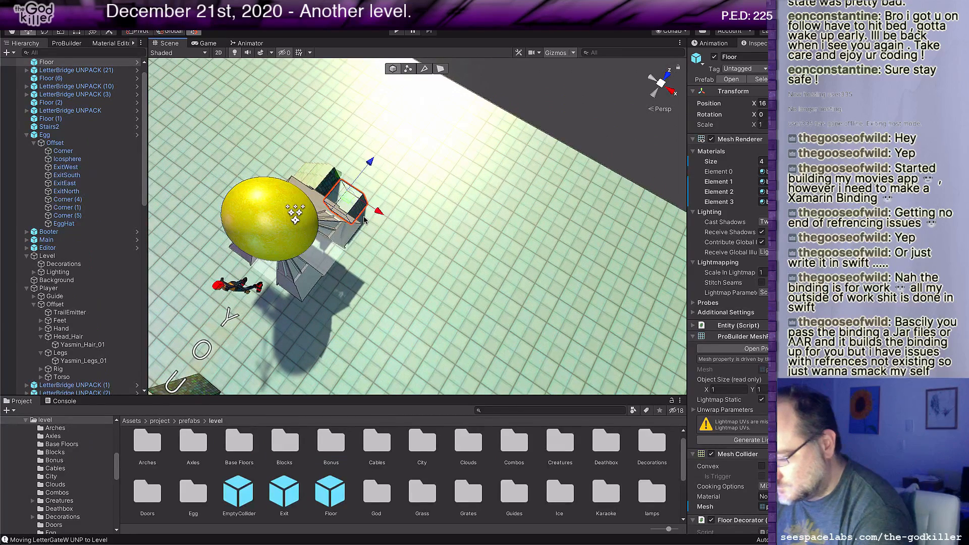
pyautogui.press('g')
pyautogui.moveTo(341, 193); pyautogui.dragTo(333, 181)
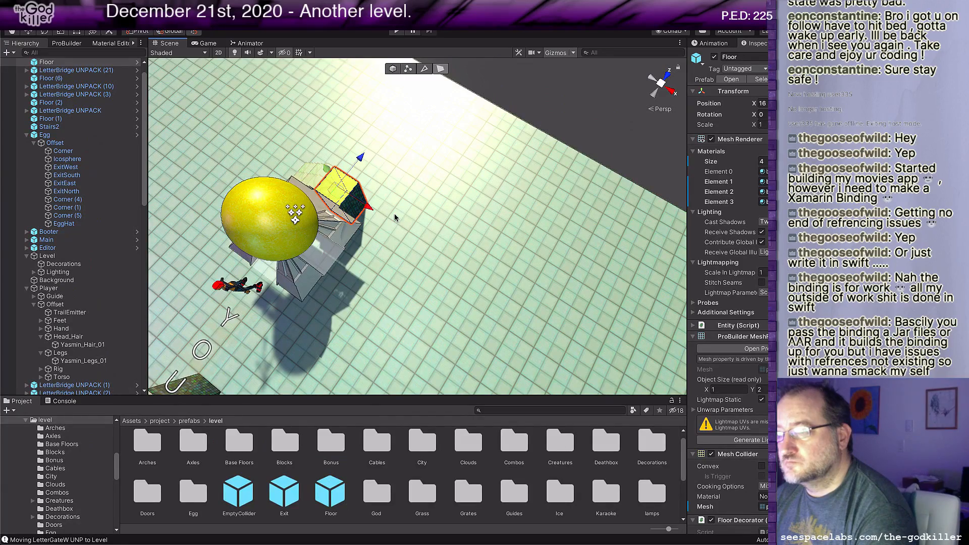
# Step: Extrude the new floor's side faces beneath the egg and widen it evenly to 5 tiles
pyautogui.moveTo(394, 249); pyautogui.dragTo(400, 228, button='middle')
pyautogui.scroll(4, 400, 232)
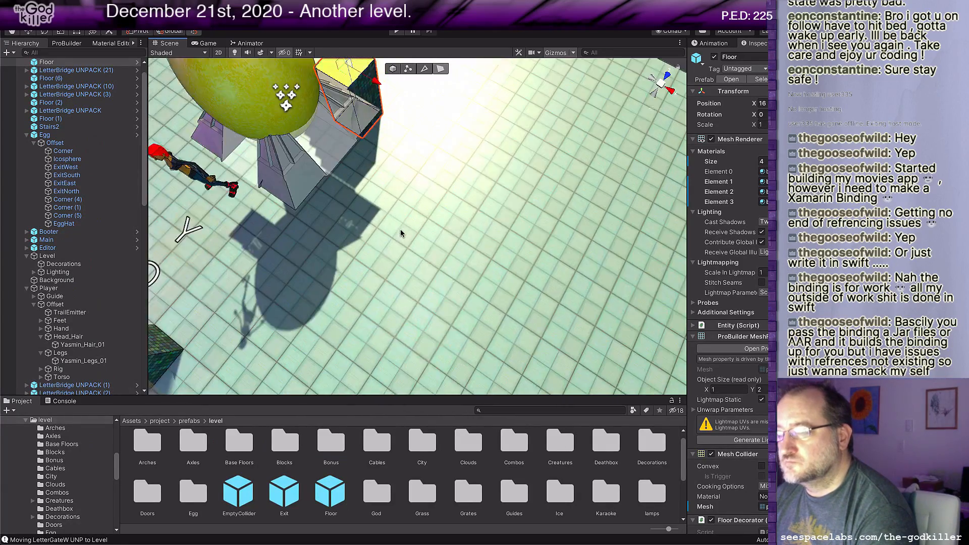
pyautogui.keyDown('alt'); pyautogui.moveTo(400, 231); pyautogui.dragTo(439, 257); pyautogui.keyUp('alt')
pyautogui.click(401, 177)
pyautogui.click(329, 214)
pyautogui.moveTo(263, 203); pyautogui.dragTo(379, 235, button='right')
pyautogui.moveTo(377, 235); pyautogui.dragTo(439, 228, button='middle')
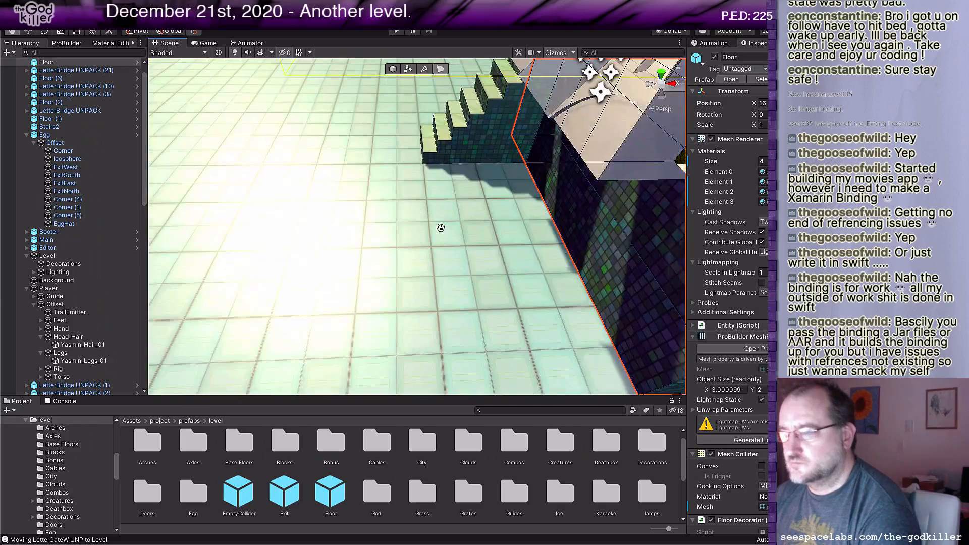
pyautogui.click(591, 239)
pyautogui.keyDown('shift'); pyautogui.moveTo(637, 188); pyautogui.dragTo(498, 210); pyautogui.keyUp('shift')
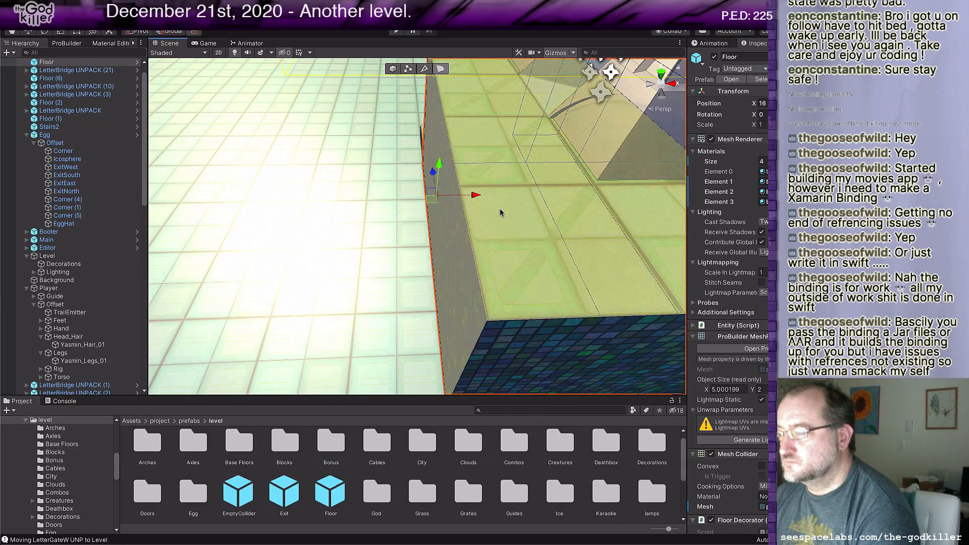
# Step: Duplicate the stairs behind the egg, turn the copy to face the opposite way, and move it to the floor block's other side
pyautogui.scroll(-5, 500, 213)
pyautogui.moveTo(534, 175); pyautogui.dragTo(475, 258, button='middle')
pyautogui.scroll(4, 476, 256)
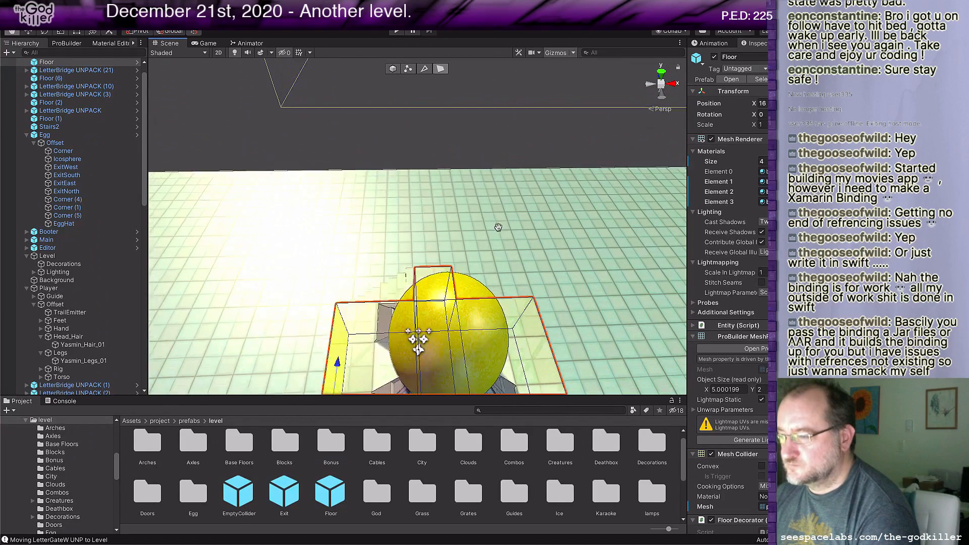
pyautogui.moveTo(498, 226); pyautogui.dragTo(504, 296, button='middle')
pyautogui.click(396, 346)
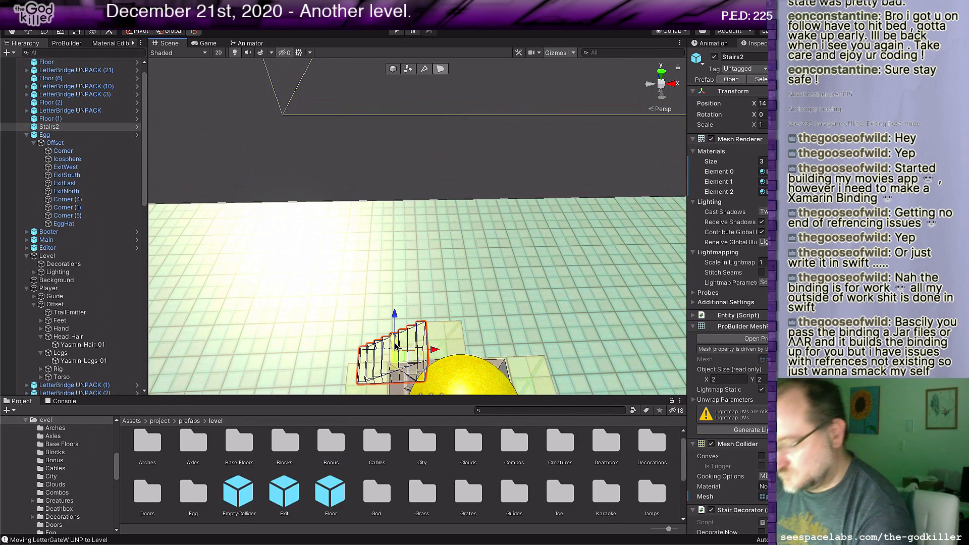
pyautogui.press('g')
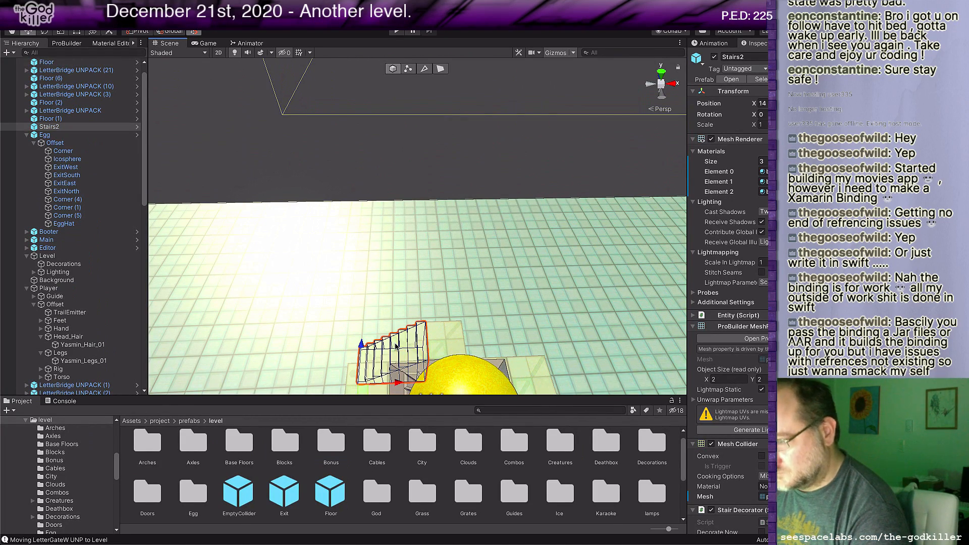
pyautogui.hotkey('ctrl', 'd')
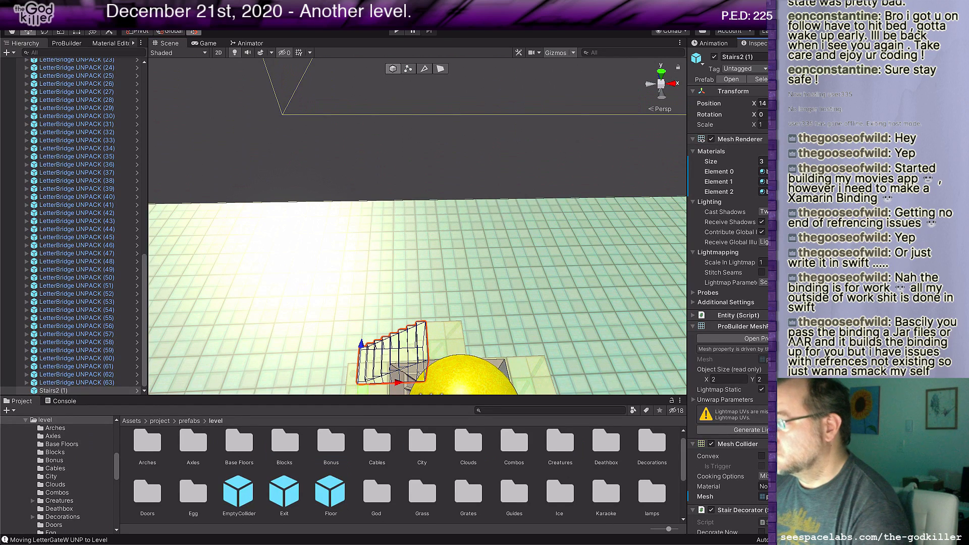
pyautogui.hotkey('ctrl', 'r')
pyautogui.hotkey('ctrl', 'r')
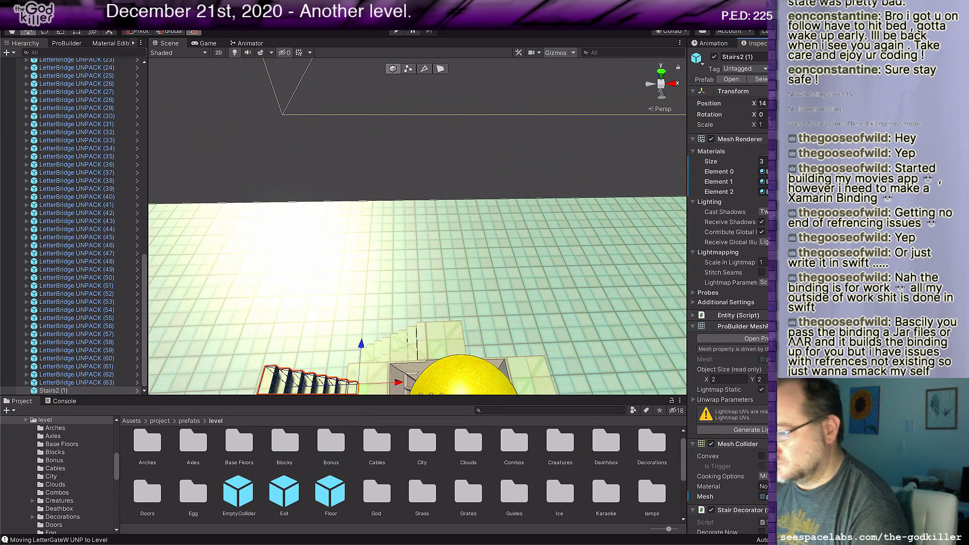
pyautogui.moveTo(369, 386); pyautogui.dragTo(522, 350)
pyautogui.scroll(-5, 494, 353)
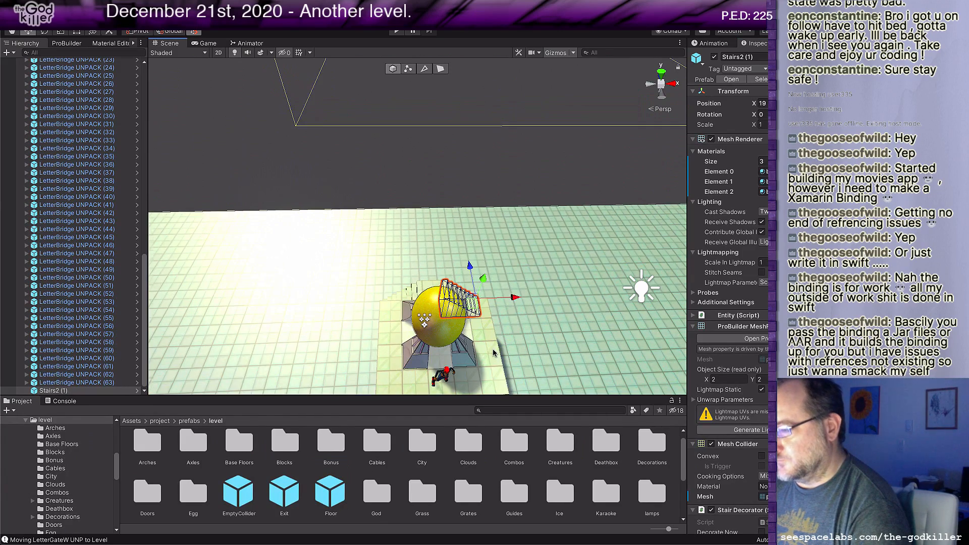
# Step: Move the pink point light away from its spot beside the BELIEVE letter bridges
pyautogui.moveTo(495, 359); pyautogui.dragTo(465, 279, button='middle')
pyautogui.scroll(-3, 451, 315)
pyautogui.scroll(-3, 451, 315)
pyautogui.moveTo(465, 279); pyautogui.dragTo(488, 337, button='right')
pyautogui.scroll(-5, 488, 337)
pyautogui.scroll(-4, 488, 337)
pyautogui.moveTo(498, 301); pyautogui.dragTo(502, 329, button='middle')
pyautogui.moveTo(508, 307); pyautogui.dragTo(509, 320, button='right')
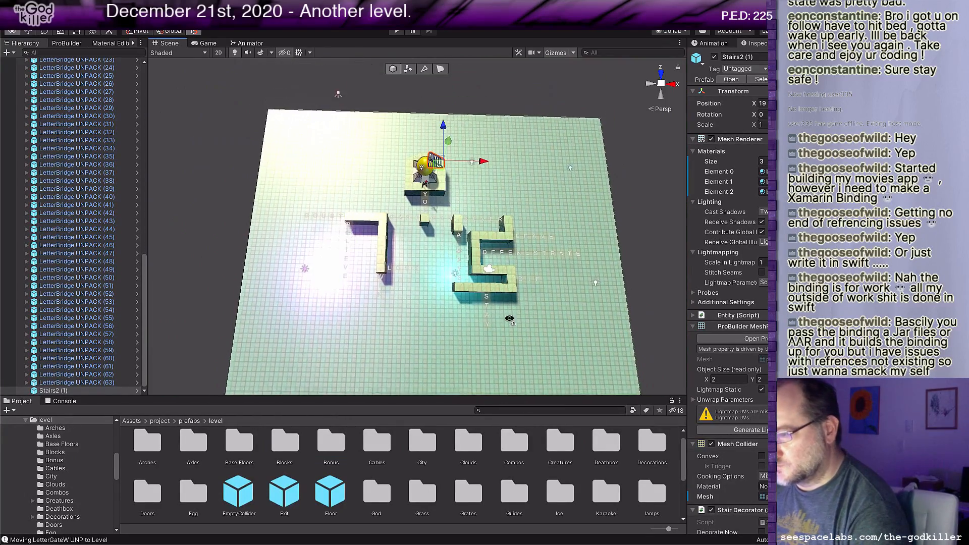
pyautogui.moveTo(339, 337); pyautogui.dragTo(359, 334, button='middle')
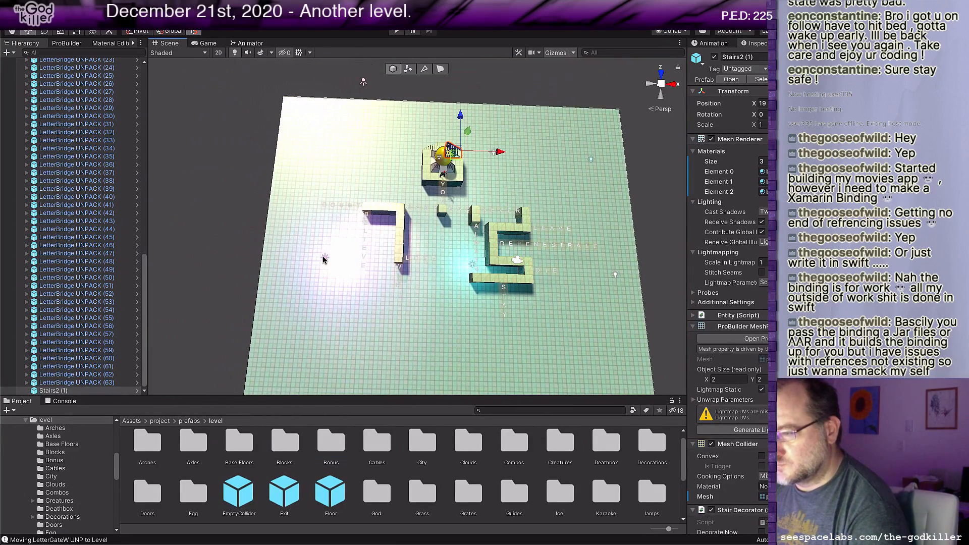
pyautogui.click(323, 260)
pyautogui.moveTo(333, 264); pyautogui.dragTo(296, 363)
# Step: Examine the layout of the CANT and CAN branches, including the winding floor and the words leading off it
pyautogui.moveTo(448, 287); pyautogui.dragTo(435, 255, button='middle')
pyautogui.scroll(5, 459, 252)
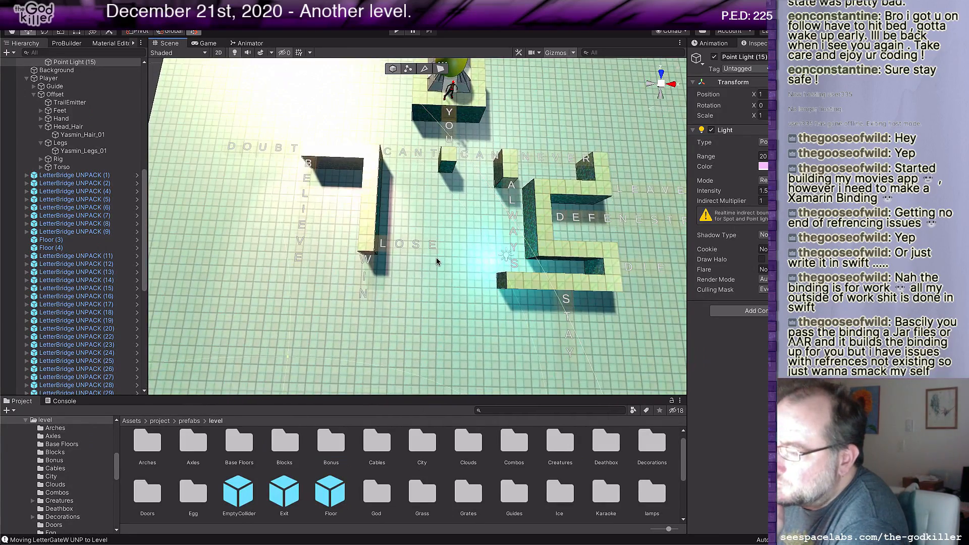
pyautogui.scroll(-1, 436, 258)
pyautogui.moveTo(611, 290); pyautogui.dragTo(544, 293, button='middle')
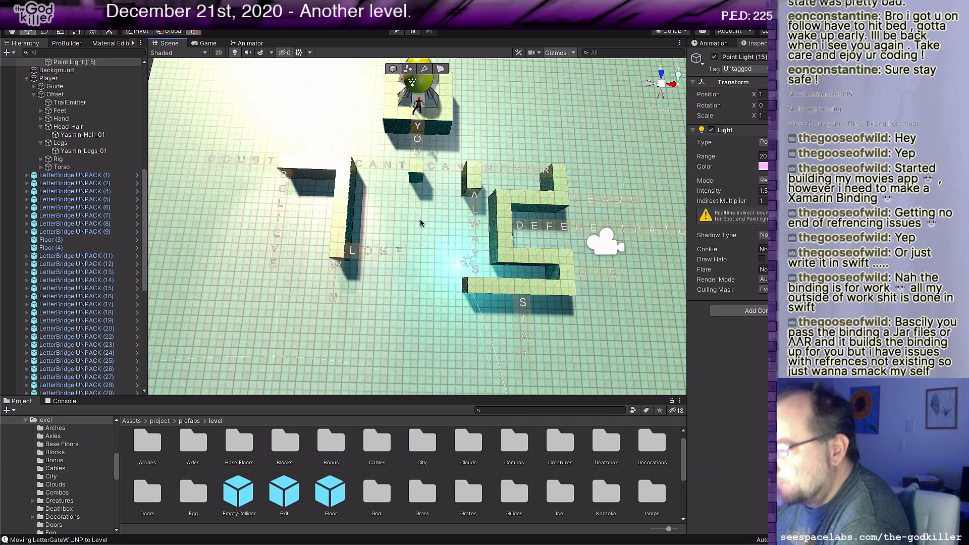
pyautogui.scroll(3, 410, 197)
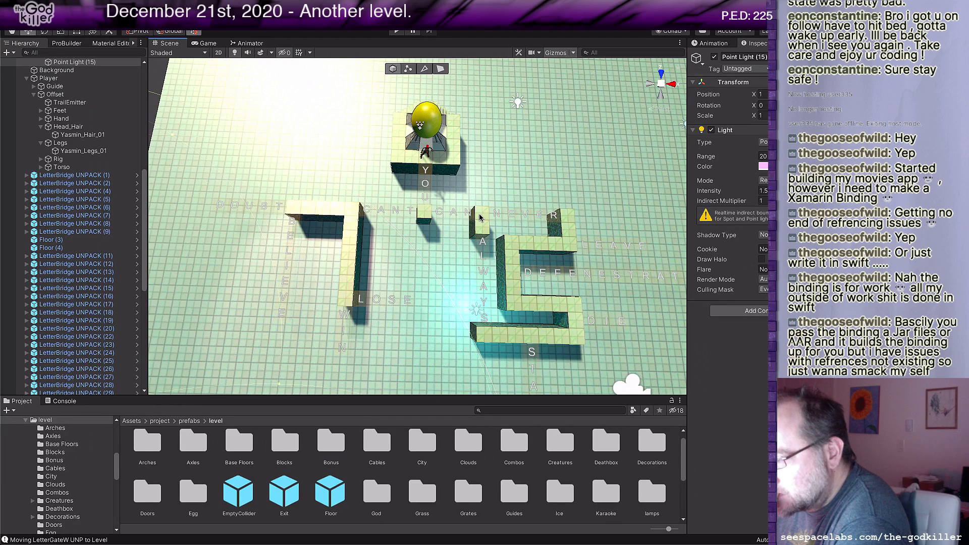
pyautogui.moveTo(486, 231)
pyautogui.mouseDown(button='middle')
pyautogui.moveTo(477, 209)
pyautogui.moveTo(490, 212)
pyautogui.mouseUp(button='middle')
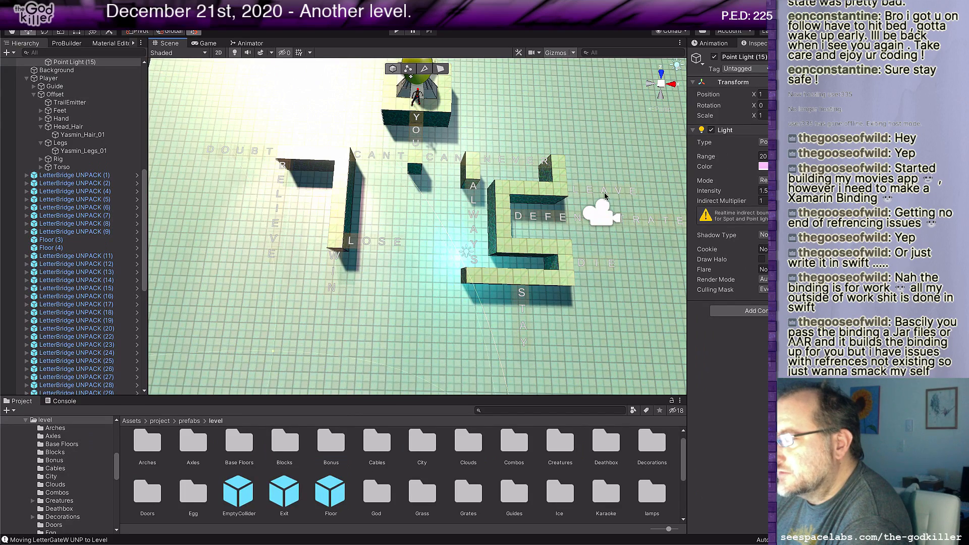
pyautogui.moveTo(629, 202); pyautogui.dragTo(616, 205, button='middle')
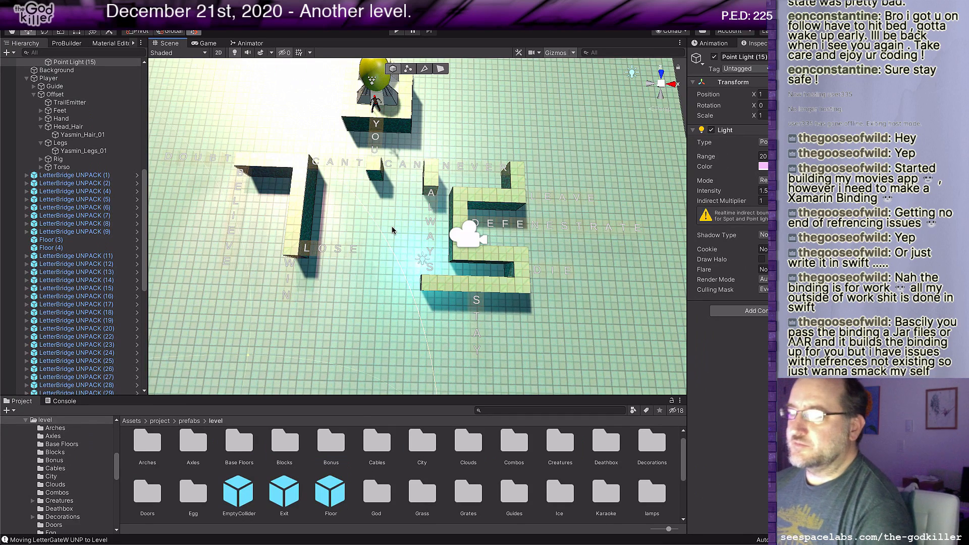
# Step: Switch to Rider and clear the level ideas and sentence sketches above the release notes in BotheringMe.txt
pyautogui.press('super+Tab')
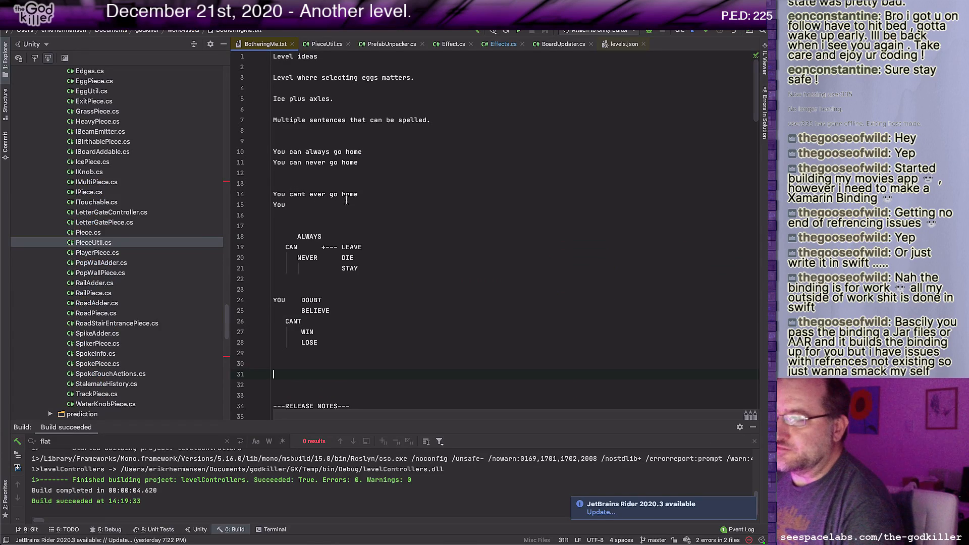
pyautogui.moveTo(330, 364); pyautogui.dragTo(245, 143)
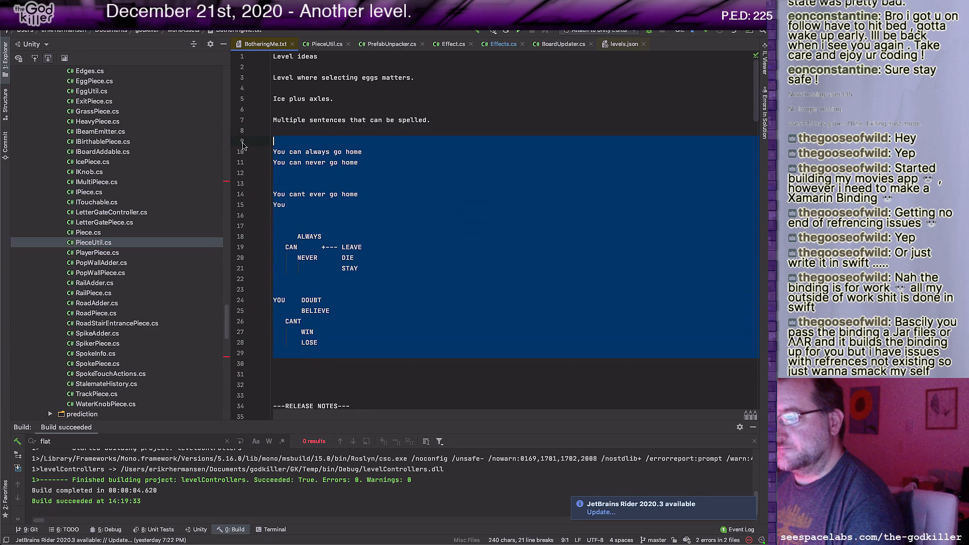
pyautogui.press('BackSpace')
pyautogui.hotkey('shift', 'Up')
pyautogui.hotkey('shift', 'Up')
pyautogui.hotkey('shift', 'Up')
pyautogui.hotkey('shift', 'Up')
pyautogui.hotkey('shift', 'Up')
pyautogui.hotkey('shift', 'Up')
pyautogui.hotkey('shift', 'Up')
pyautogui.hotkey('shift', 'Up')
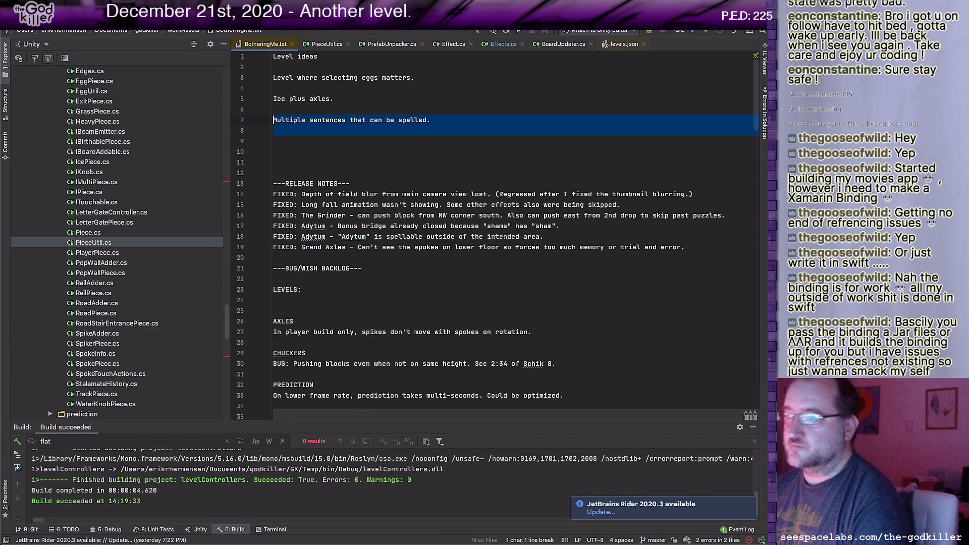
pyautogui.hotkey('shift', 'Up')
# Step: Write "1. You can never leave." as the first line of the notes, start a new line below, and return to Unity
pyautogui.write('You c')
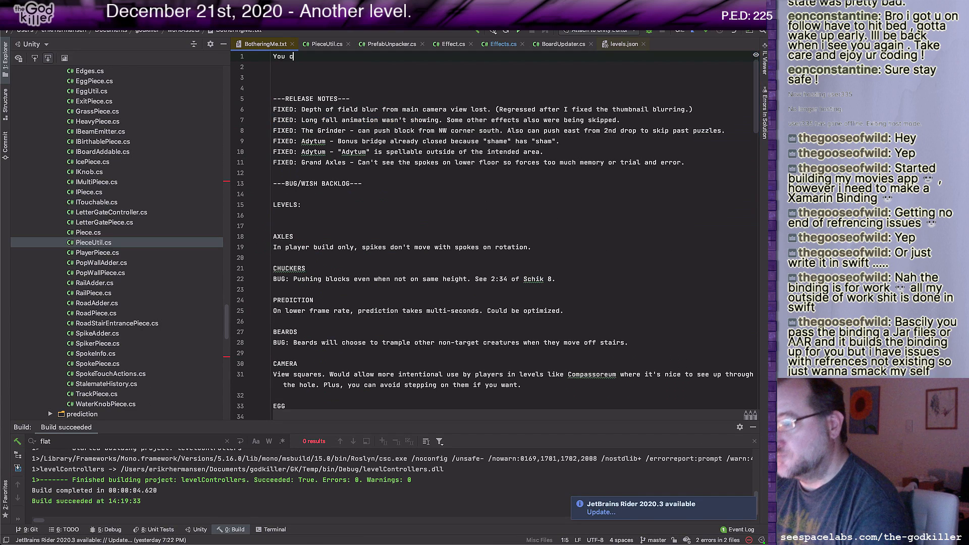
pyautogui.write('an never leave.')
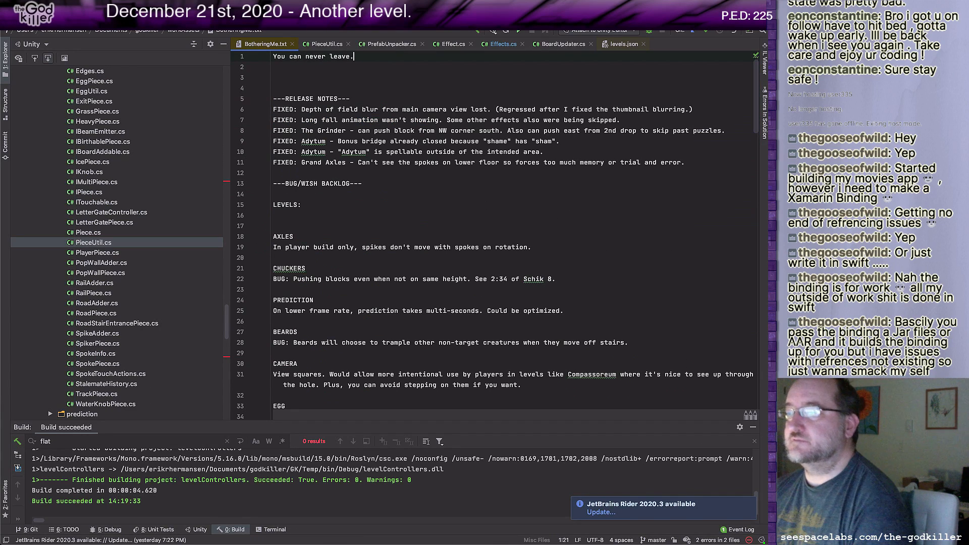
pyautogui.press('Home')
pyautogui.write('1.')
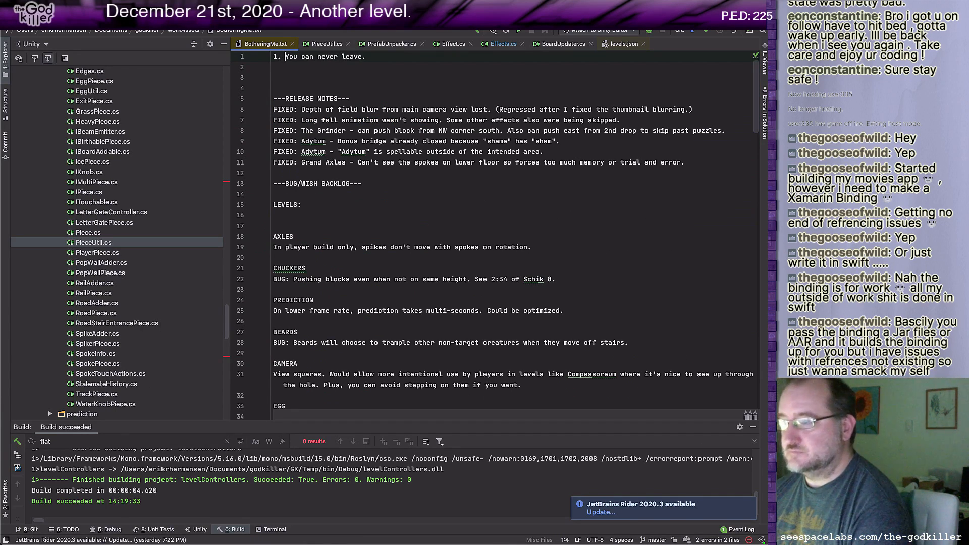
pyautogui.press('End')
pyautogui.press('Return')
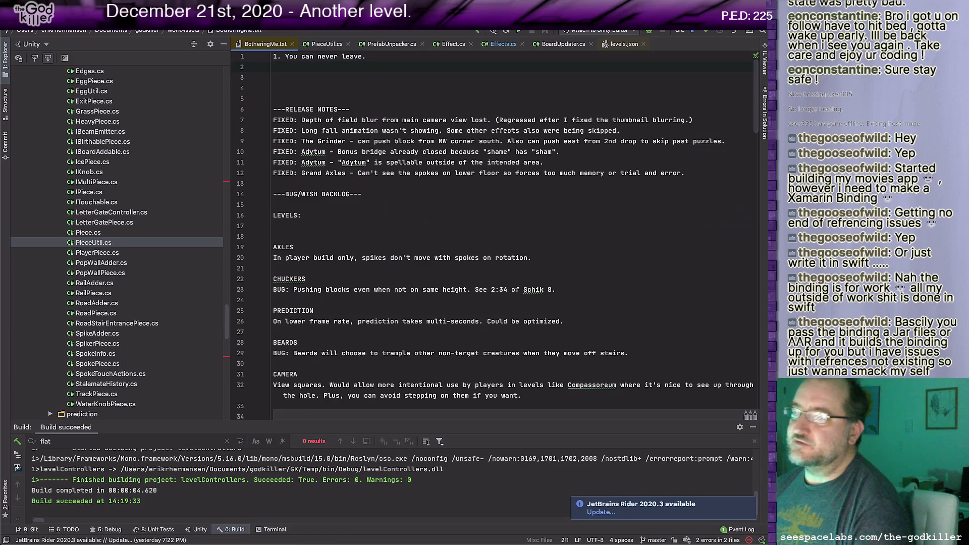
pyautogui.press('super+Tab')
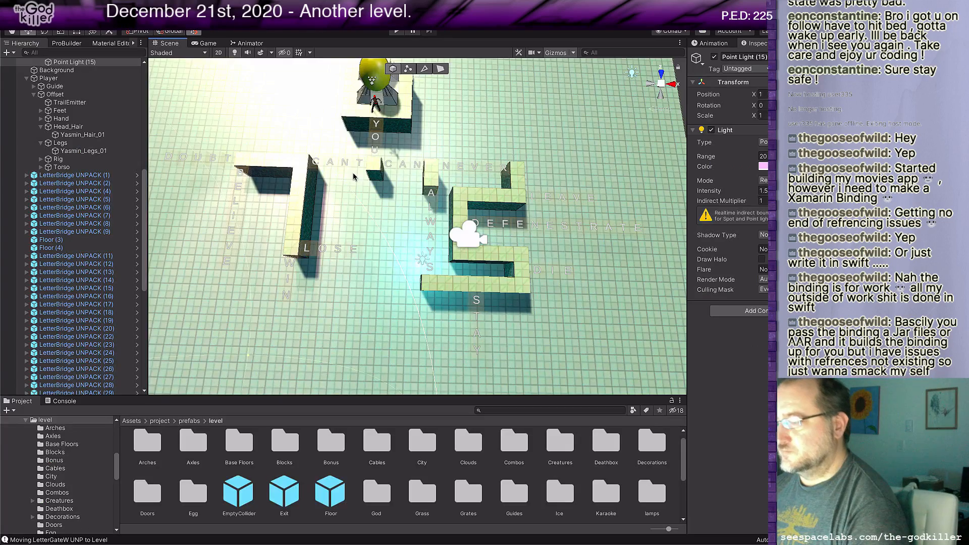
pyautogui.moveTo(371, 222)
pyautogui.mouseDown(button='middle')
pyautogui.moveTo(389, 216)
pyautogui.moveTo(368, 221)
pyautogui.mouseUp(button='middle')
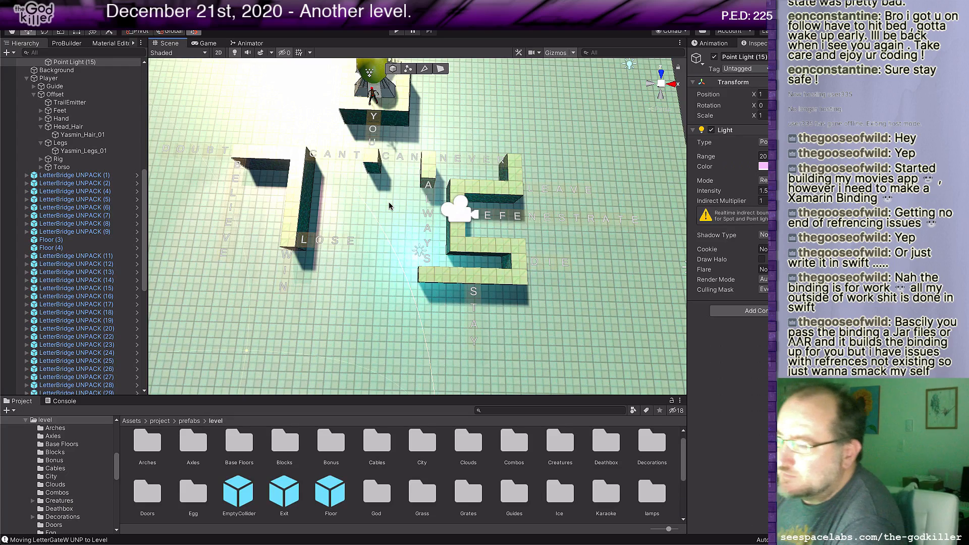
# Step: Place a Floor block just past the end of the word LEAVE
pyautogui.moveTo(610, 204); pyautogui.dragTo(543, 212, button='middle')
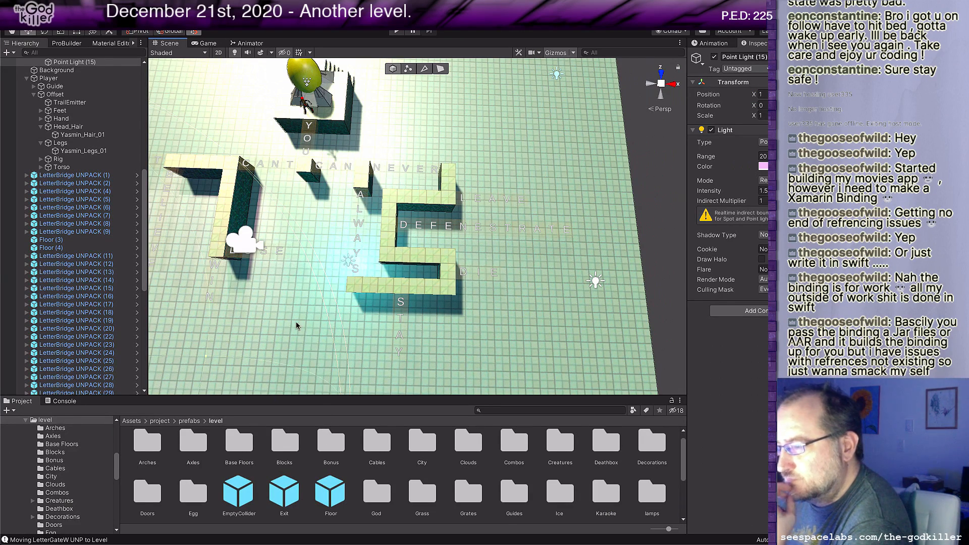
pyautogui.moveTo(294, 321); pyautogui.dragTo(303, 318, button='middle')
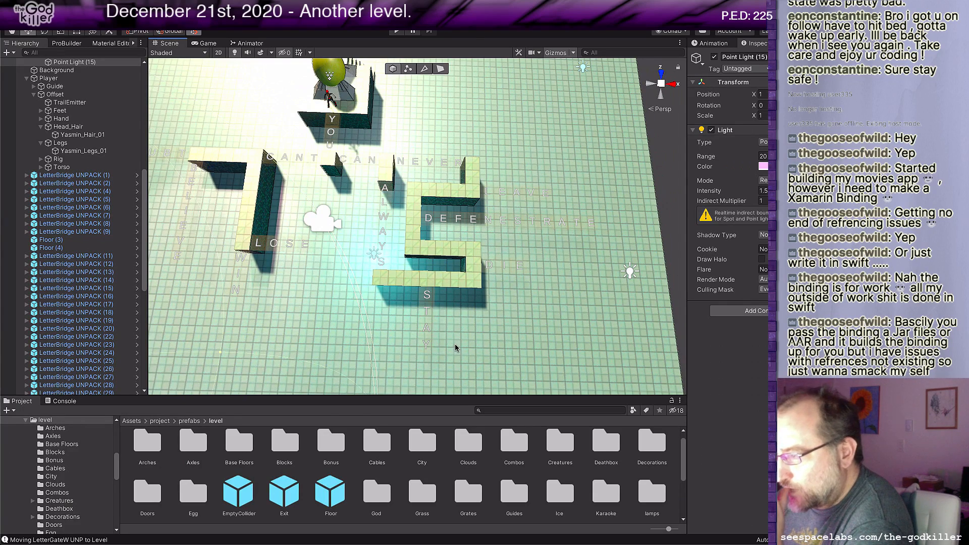
pyautogui.moveTo(481, 310); pyautogui.dragTo(471, 319, button='middle')
pyautogui.scroll(1, 471, 319)
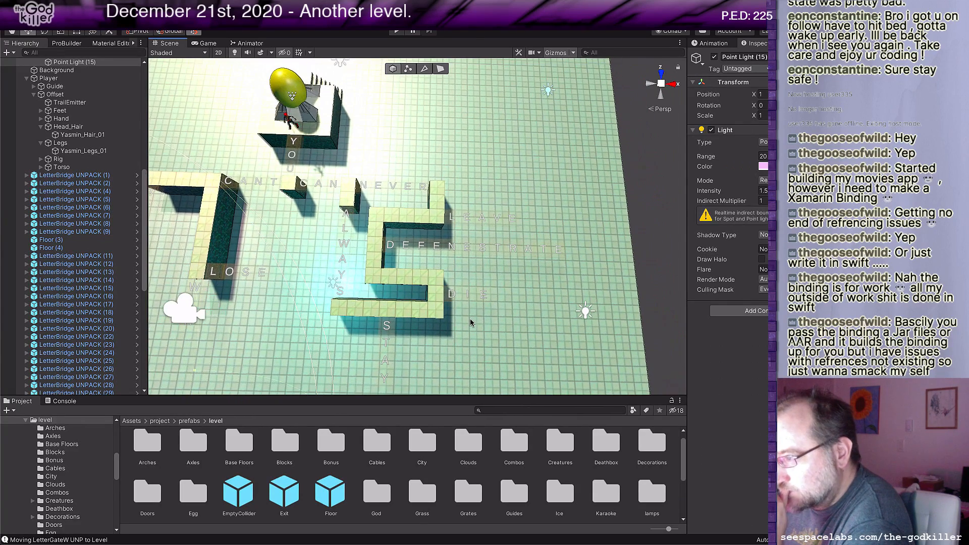
pyautogui.click(330, 492)
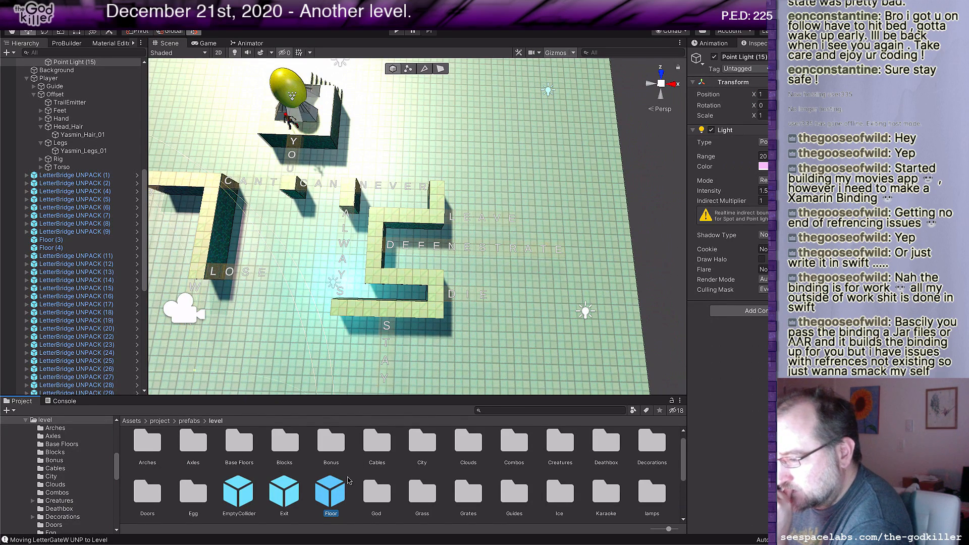
pyautogui.moveTo(331, 497); pyautogui.dragTo(415, 272)
pyautogui.moveTo(464, 240); pyautogui.dragTo(514, 230)
pyautogui.scroll(5, 515, 231)
pyautogui.moveTo(559, 247); pyautogui.dragTo(467, 234, button='middle')
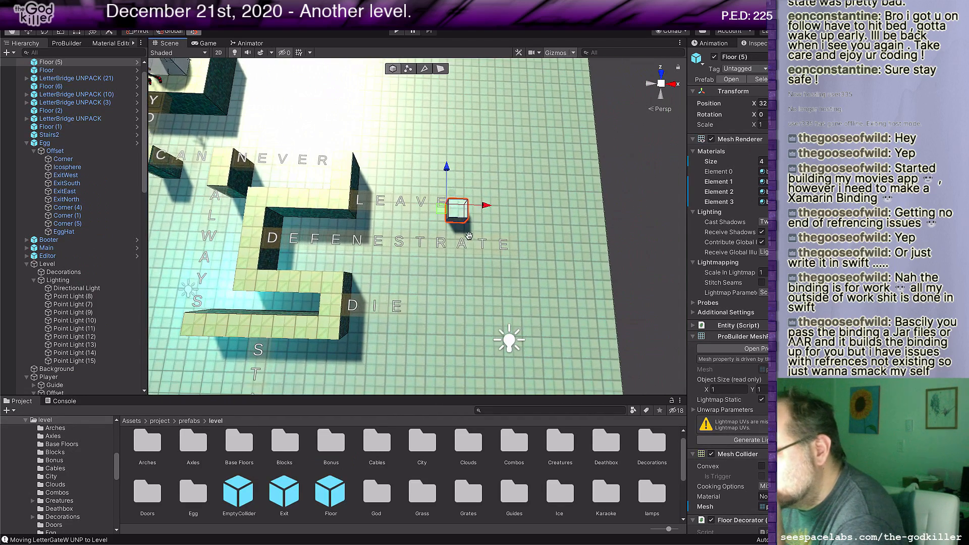
pyautogui.moveTo(447, 216)
pyautogui.mouseDown()
pyautogui.moveTo(447, 198)
pyautogui.moveTo(448, 215)
pyautogui.mouseUp()
pyautogui.scroll(2, 469, 220)
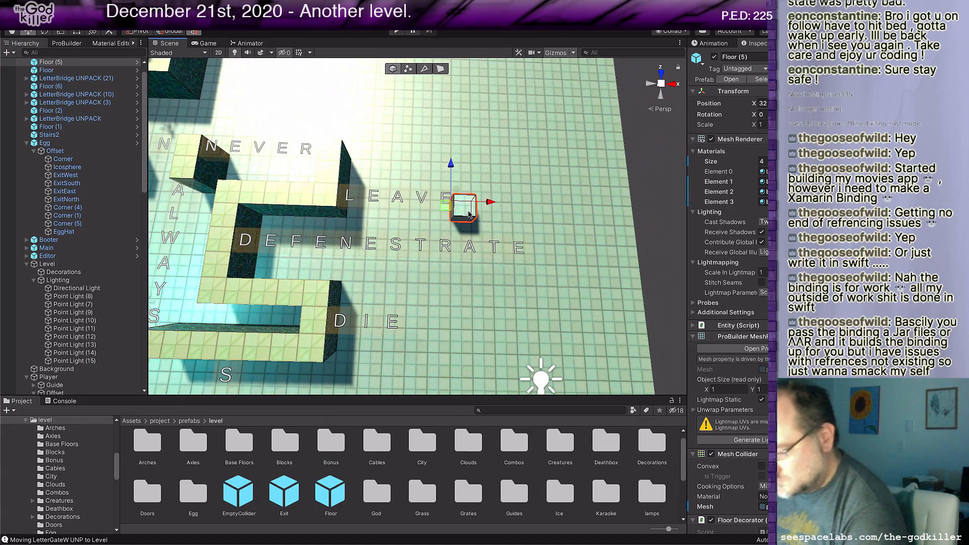
# Step: Raise the top face of the new floor block beside LEAVE to make it 2 units tall
pyautogui.press('g')
pyautogui.click(469, 213)
pyautogui.moveTo(500, 219); pyautogui.dragTo(572, 218, button='middle')
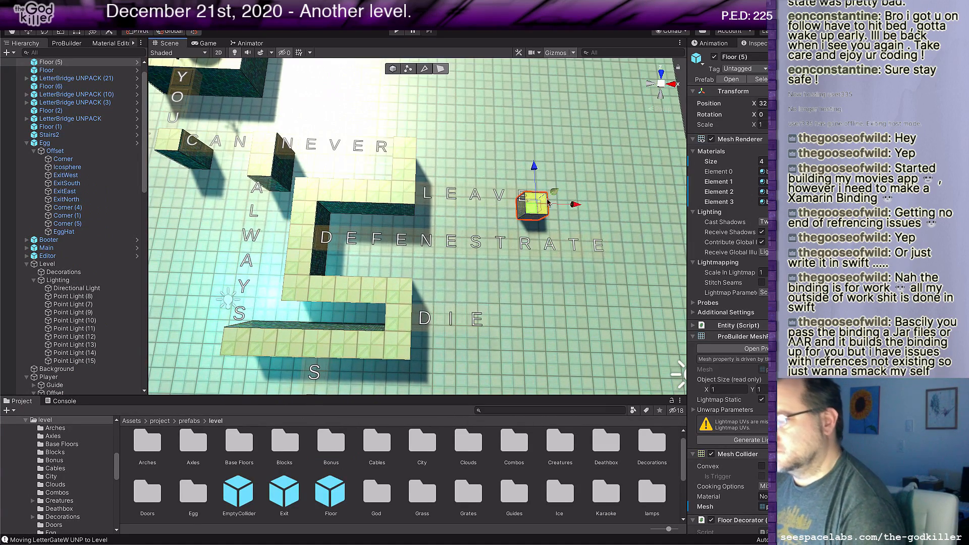
pyautogui.moveTo(554, 192); pyautogui.dragTo(566, 185)
pyautogui.scroll(-3, 511, 243)
pyautogui.moveTo(512, 244); pyautogui.dragTo(494, 243, button='middle')
pyautogui.keyDown('alt'); pyautogui.moveTo(494, 242); pyautogui.dragTo(510, 225); pyautogui.keyUp('alt')
pyautogui.moveTo(571, 245); pyautogui.dragTo(470, 267, button='middle')
pyautogui.scroll(3, 476, 246)
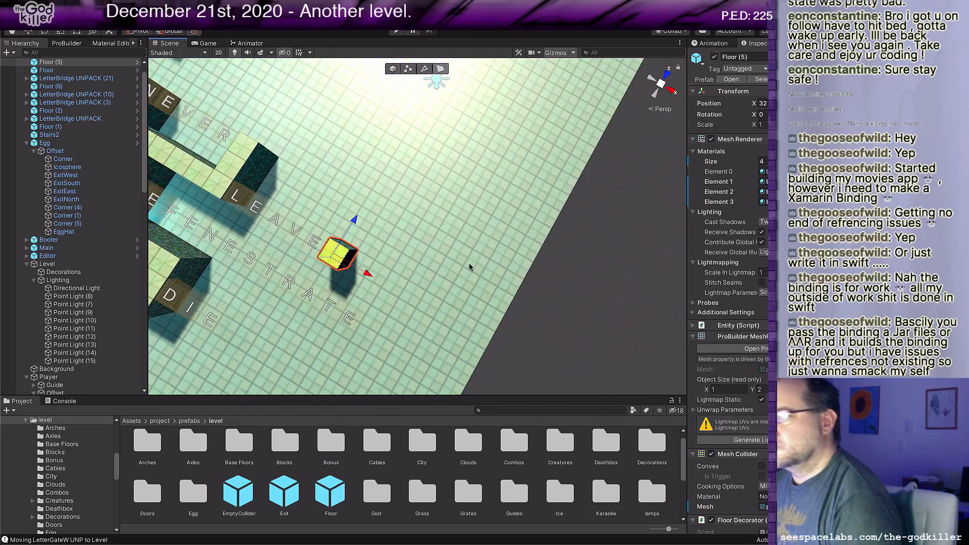
# Step: Extrude the block's side face perpendicular to LEAVE, toward the start platform's end of the level, forming a long walkway
pyautogui.click(354, 257)
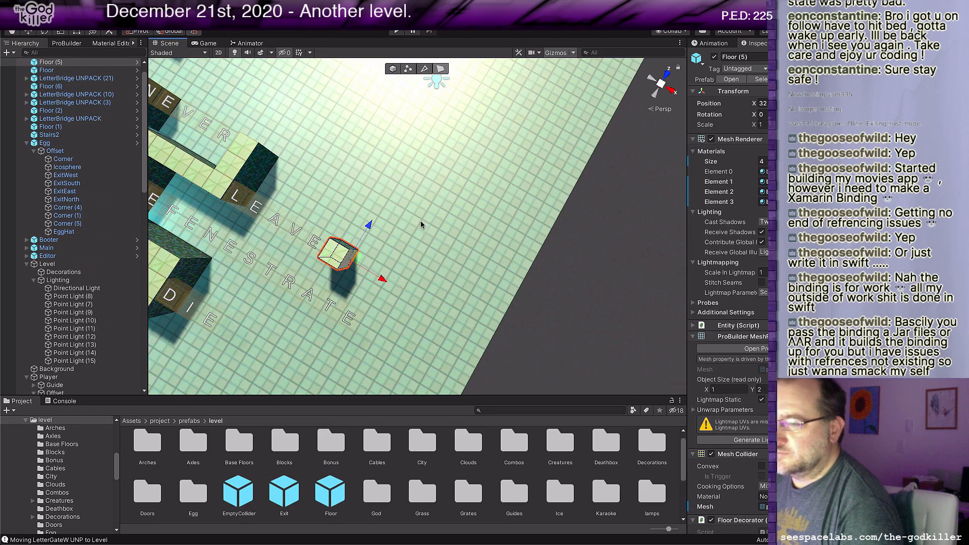
pyautogui.keyDown('alt'); pyautogui.moveTo(474, 207); pyautogui.dragTo(370, 230); pyautogui.keyUp('alt')
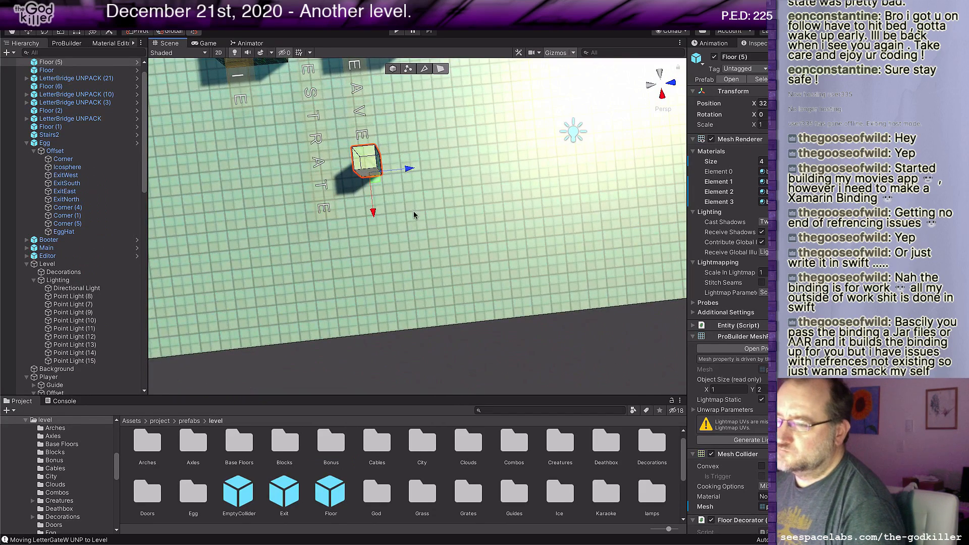
pyautogui.click(377, 162)
pyautogui.keyDown('shift'); pyautogui.moveTo(414, 156); pyautogui.dragTo(489, 145); pyautogui.keyUp('shift')
pyautogui.scroll(-5, 443, 212)
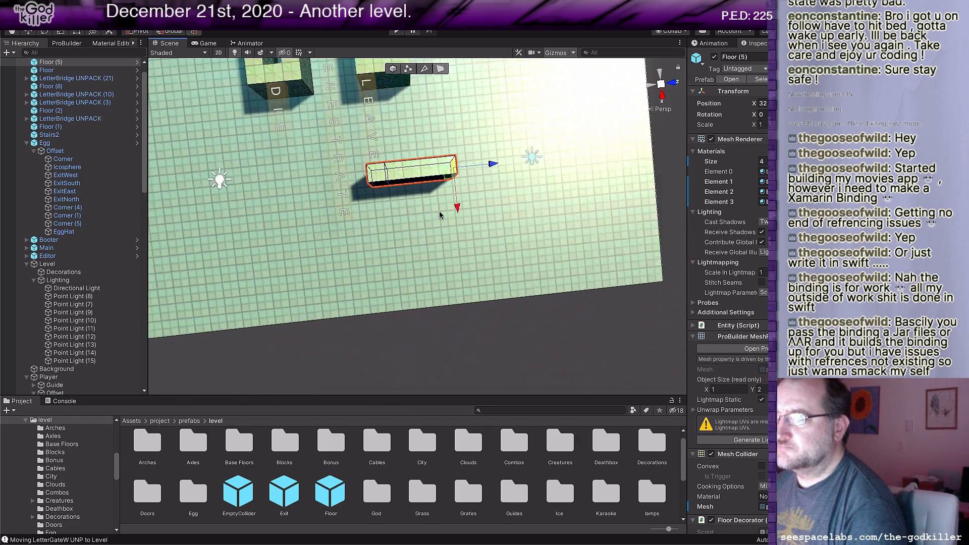
pyautogui.keyDown('alt'); pyautogui.moveTo(441, 214); pyautogui.dragTo(545, 201); pyautogui.keyUp('alt')
pyautogui.moveTo(509, 208); pyautogui.dragTo(584, 193, button='middle')
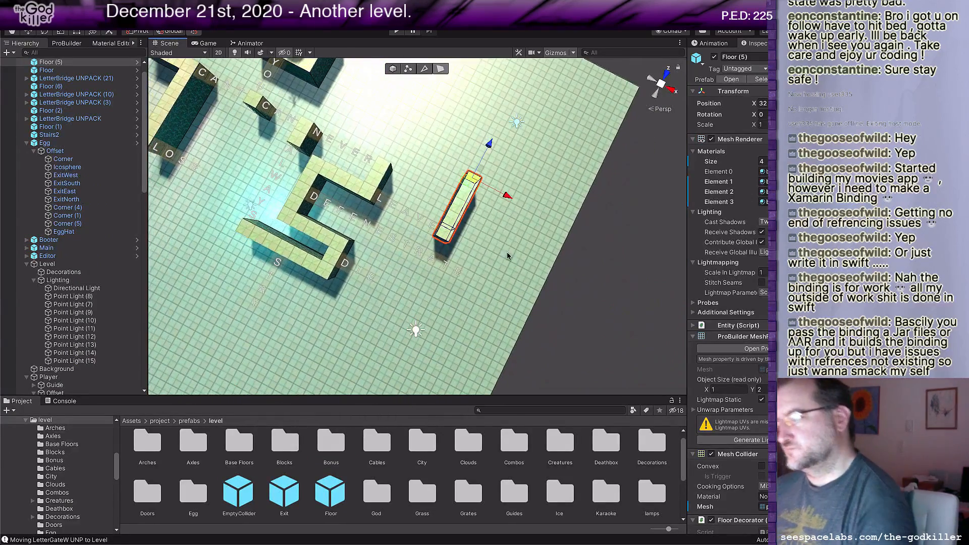
# Step: Add a Stairs4 prefab and position it on the walkway so it climbs away from the end of LEAVE
pyautogui.scroll(-1, 337, 486)
pyautogui.scroll(-3, 419, 482)
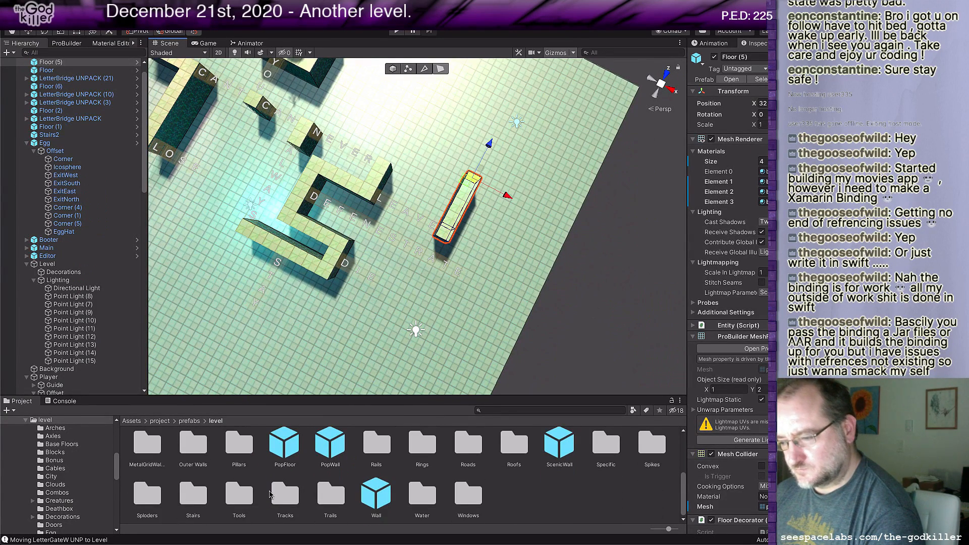
pyautogui.doubleClick(191, 496)
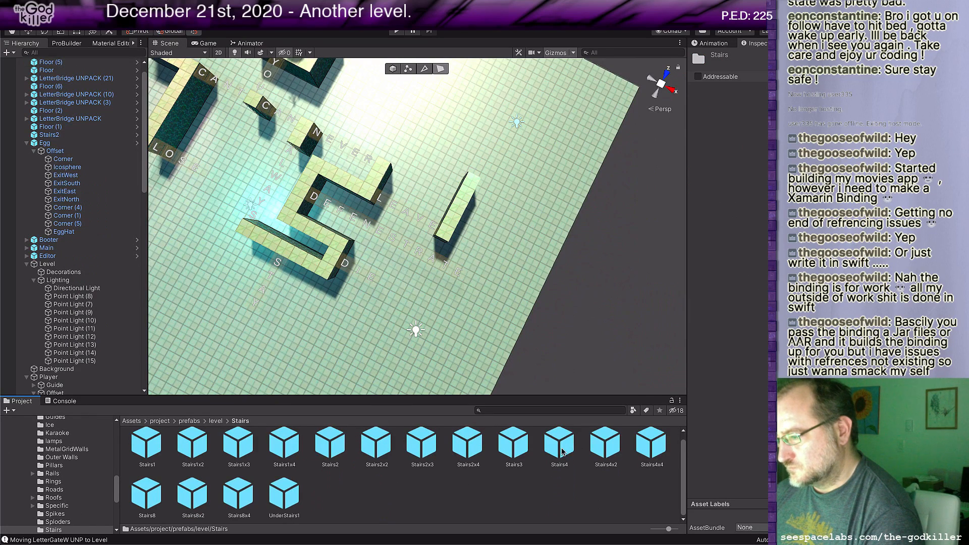
pyautogui.moveTo(562, 451); pyautogui.dragTo(453, 266)
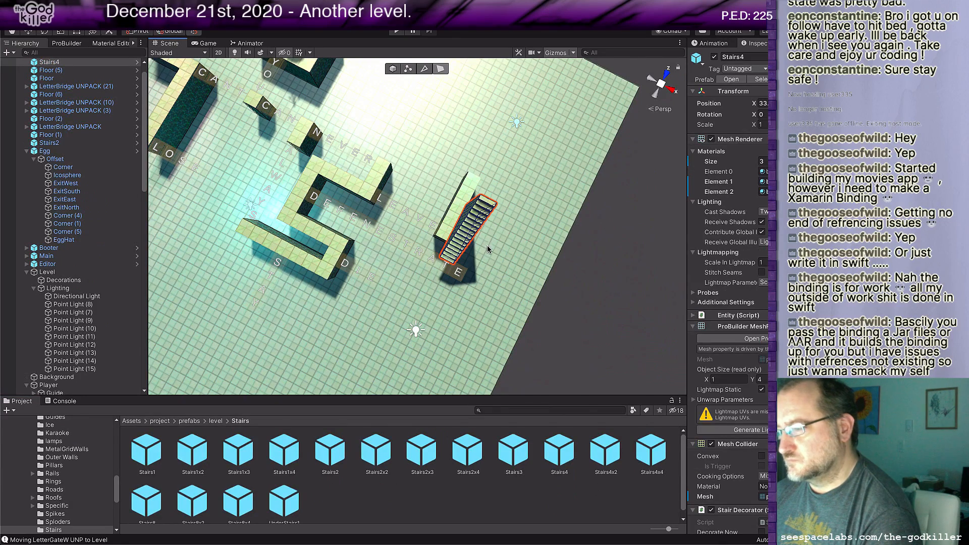
pyautogui.press('w')
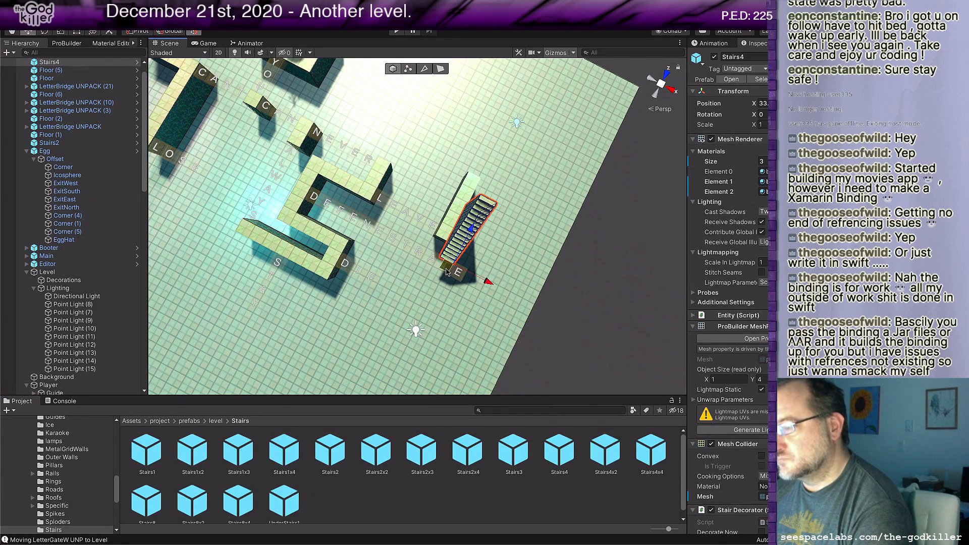
pyautogui.moveTo(446, 271); pyautogui.dragTo(449, 231)
pyautogui.moveTo(506, 232); pyautogui.dragTo(476, 246, button='middle')
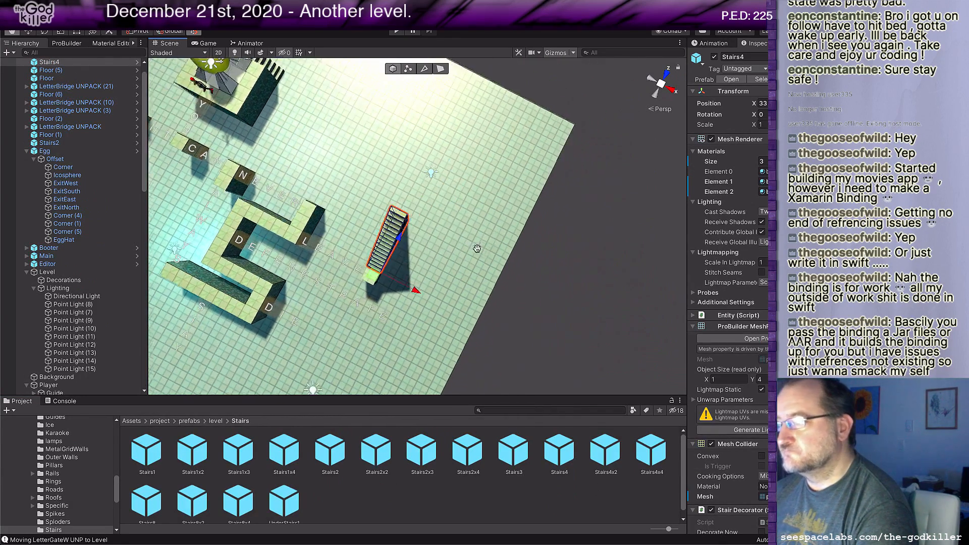
# Step: Extrude the walkway's far end face beyond the tall end of the stairs to start a landing
pyautogui.press('w')
pyautogui.moveTo(477, 247); pyautogui.dragTo(354, 217, button='right')
pyautogui.scroll(-2, 364, 236)
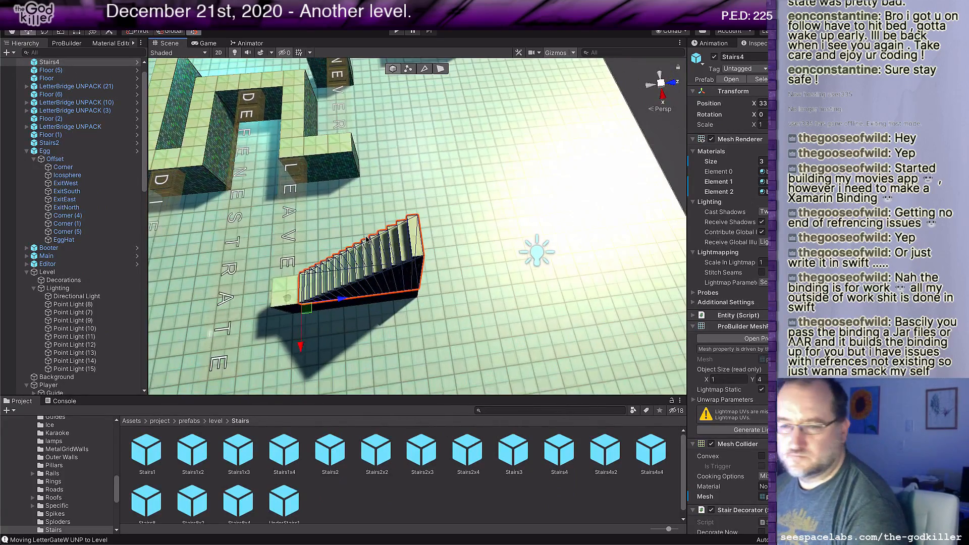
pyautogui.moveTo(396, 217)
pyautogui.mouseDown(button='middle')
pyautogui.moveTo(392, 229)
pyautogui.moveTo(388, 222)
pyautogui.mouseUp(button='middle')
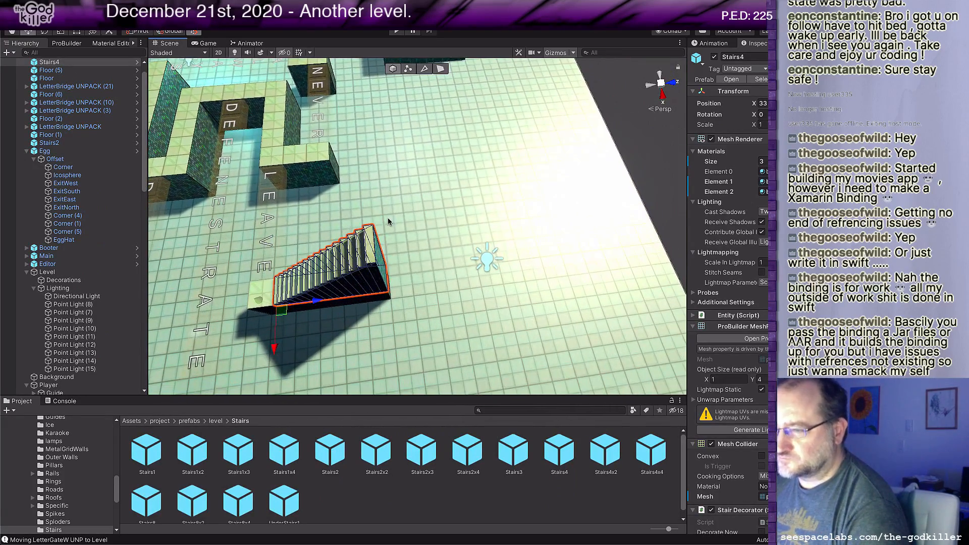
pyautogui.scroll(2, 393, 295)
pyautogui.moveTo(401, 296); pyautogui.dragTo(389, 288, button='middle')
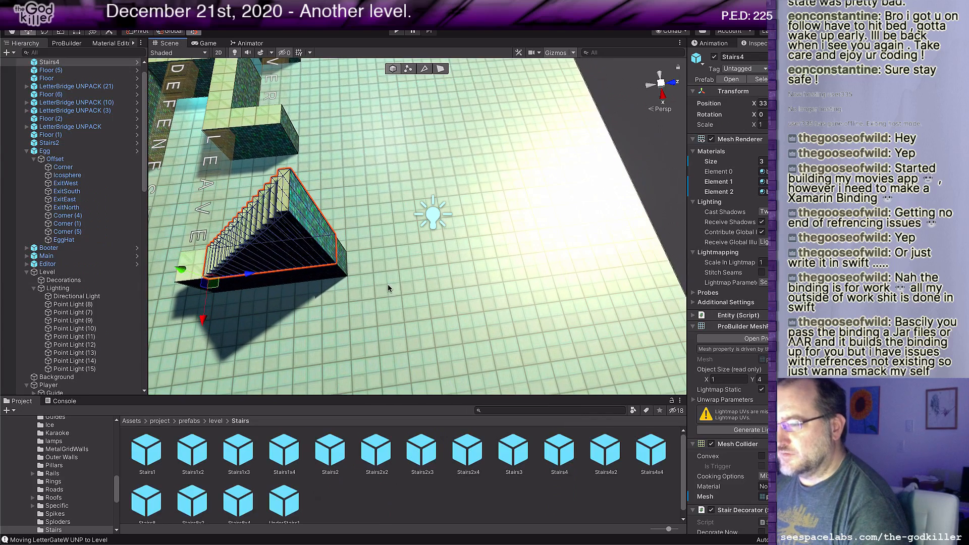
pyautogui.click(343, 258)
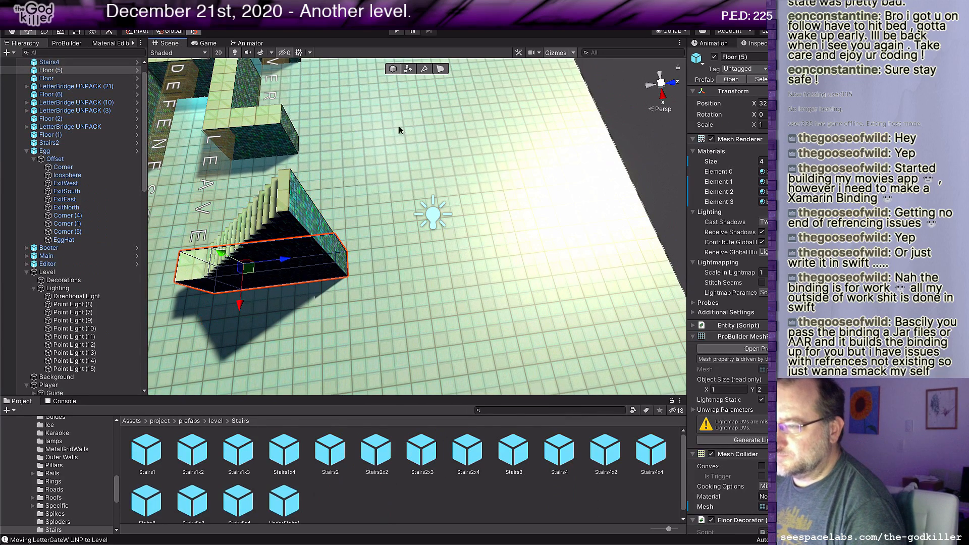
pyautogui.click(440, 69)
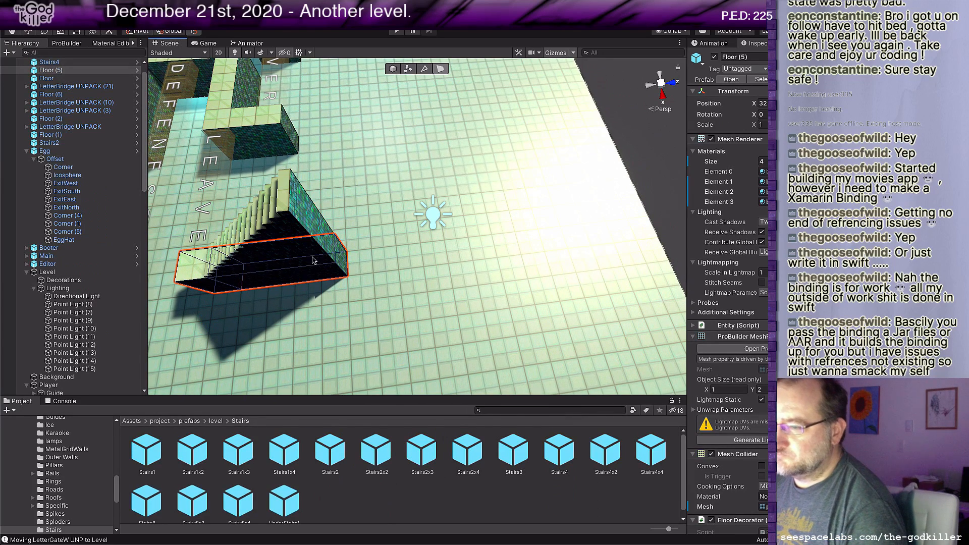
pyautogui.click(344, 256)
pyautogui.keyDown('shift'); pyautogui.moveTo(384, 254); pyautogui.dragTo(456, 254); pyautogui.keyUp('shift')
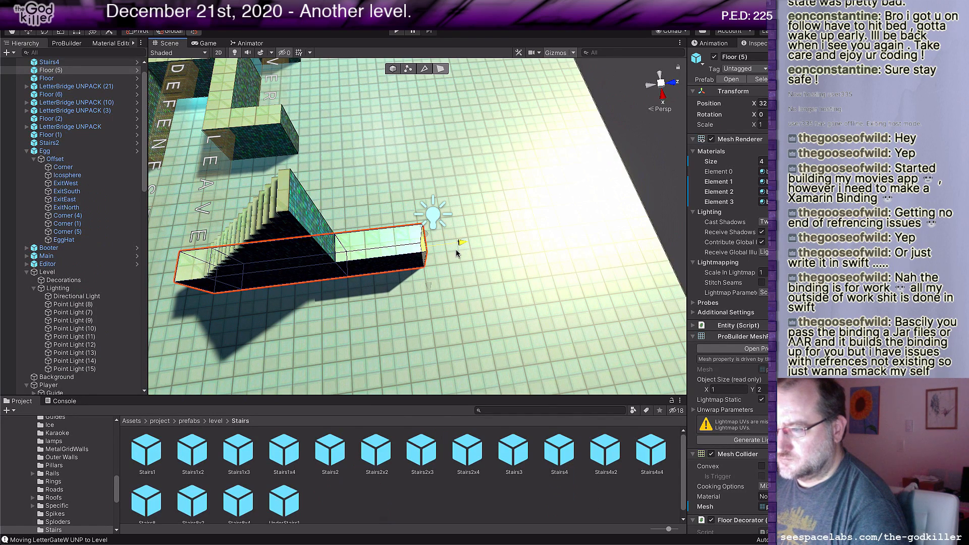
# Step: Extrude both side faces of the landing outward to make it 3 units wide
pyautogui.click(384, 272)
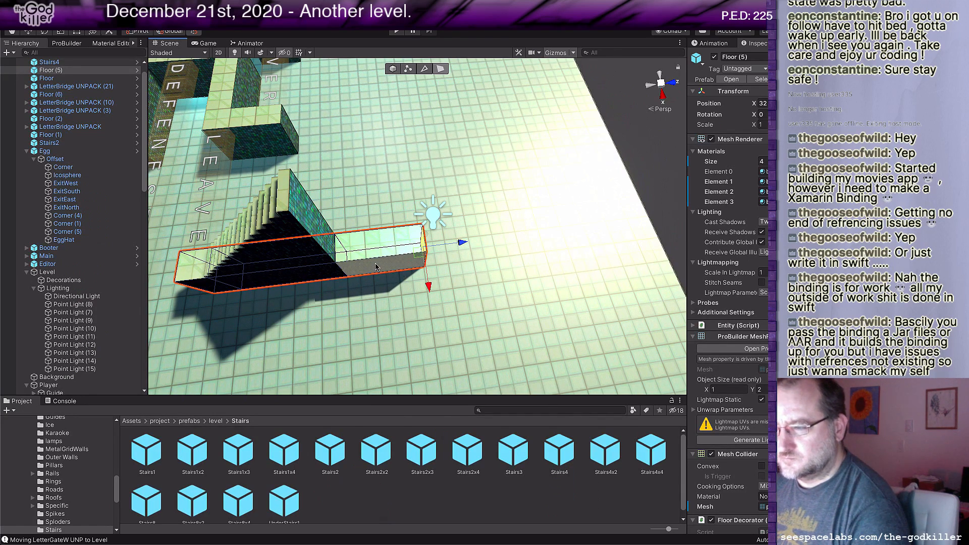
pyautogui.click(376, 267)
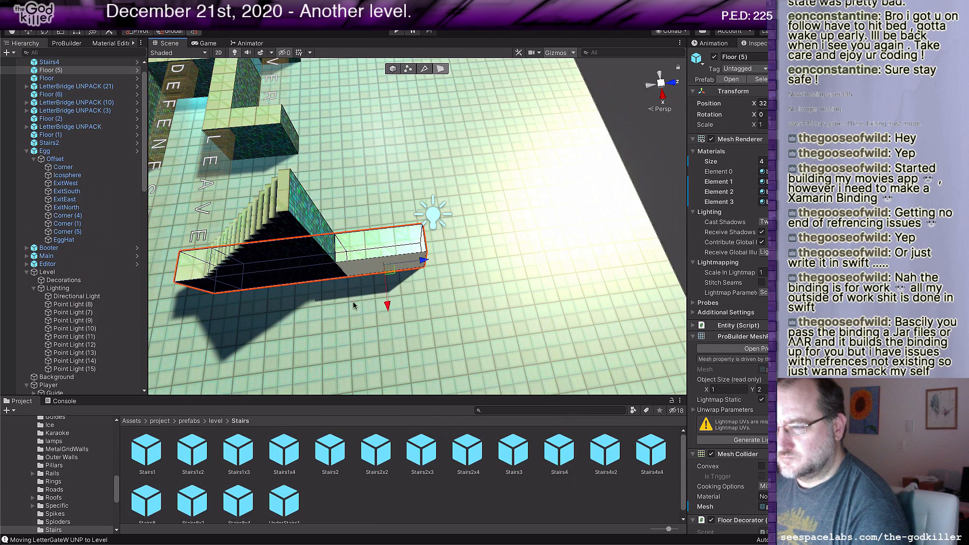
pyautogui.keyDown('shift'); pyautogui.moveTo(389, 304); pyautogui.dragTo(389, 325); pyautogui.keyUp('shift')
pyautogui.keyDown('alt'); pyautogui.moveTo(393, 292); pyautogui.dragTo(437, 317); pyautogui.keyUp('alt')
pyautogui.click(516, 287)
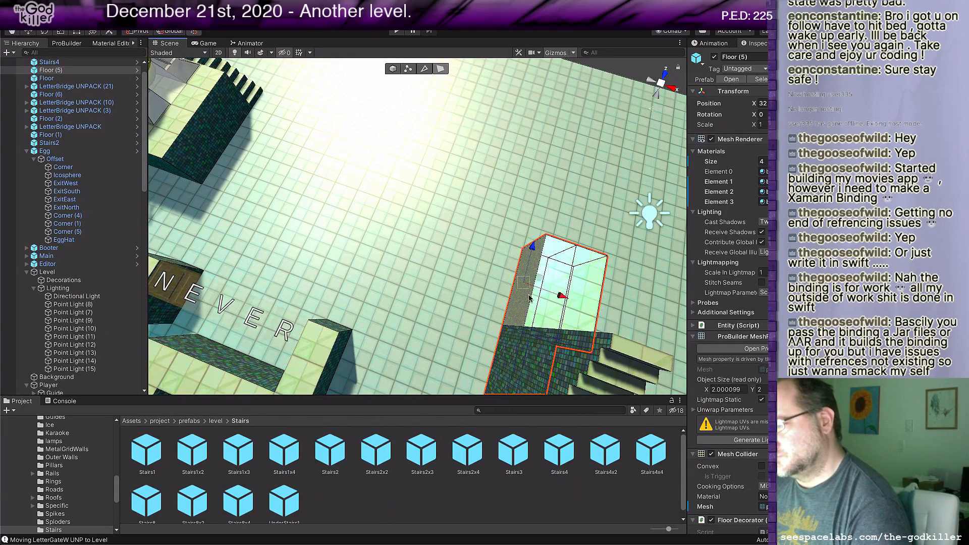
pyautogui.keyDown('shift'); pyautogui.moveTo(560, 296); pyautogui.dragTo(535, 288); pyautogui.keyUp('shift')
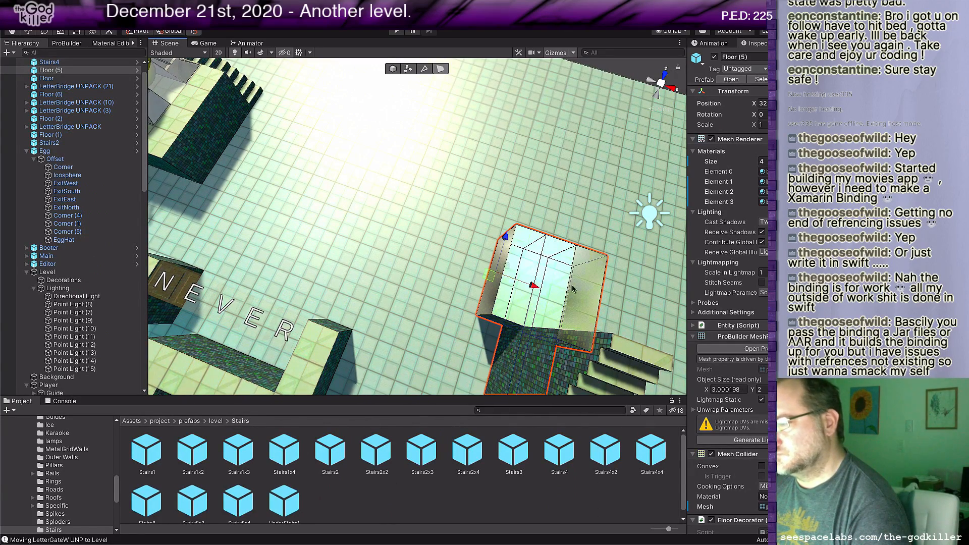
# Step: Select all top faces of the landing and raise them level with the top of the stairs, 6 units tall overall
pyautogui.click(577, 290)
pyautogui.keyDown('shift'); pyautogui.click(564, 282); pyautogui.keyUp('shift')
pyautogui.keyDown('shift'); pyautogui.click(519, 287); pyautogui.keyUp('shift')
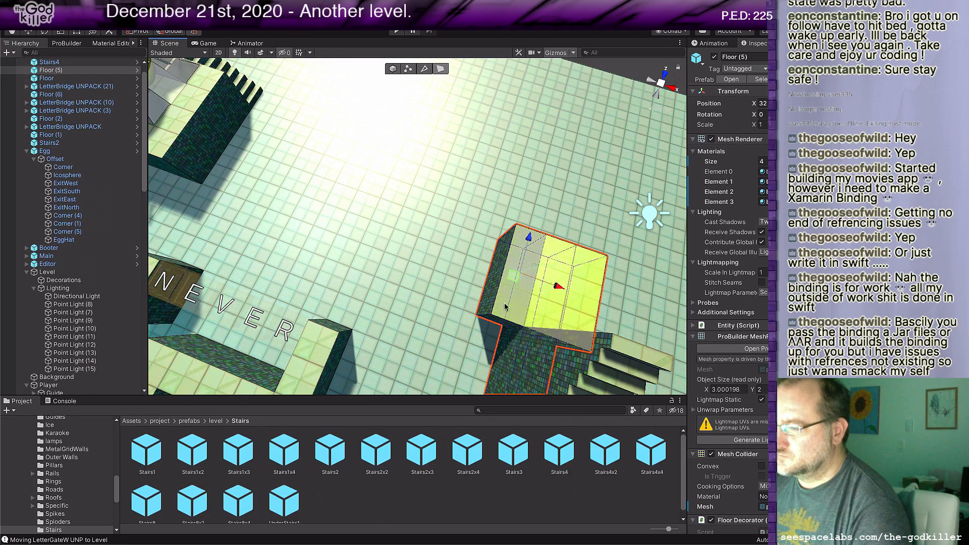
pyautogui.moveTo(536, 268)
pyautogui.mouseDown()
pyautogui.moveTo(549, 260)
pyautogui.moveTo(542, 270)
pyautogui.mouseUp()
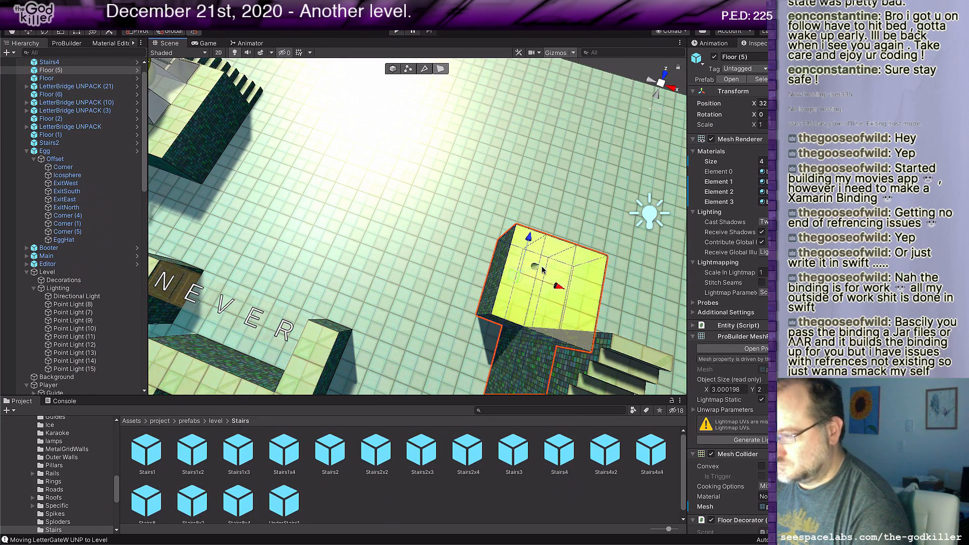
pyautogui.keyDown('alt'); pyautogui.moveTo(448, 300); pyautogui.dragTo(488, 269); pyautogui.keyUp('alt')
pyautogui.moveTo(492, 308); pyautogui.dragTo(546, 231, button='middle')
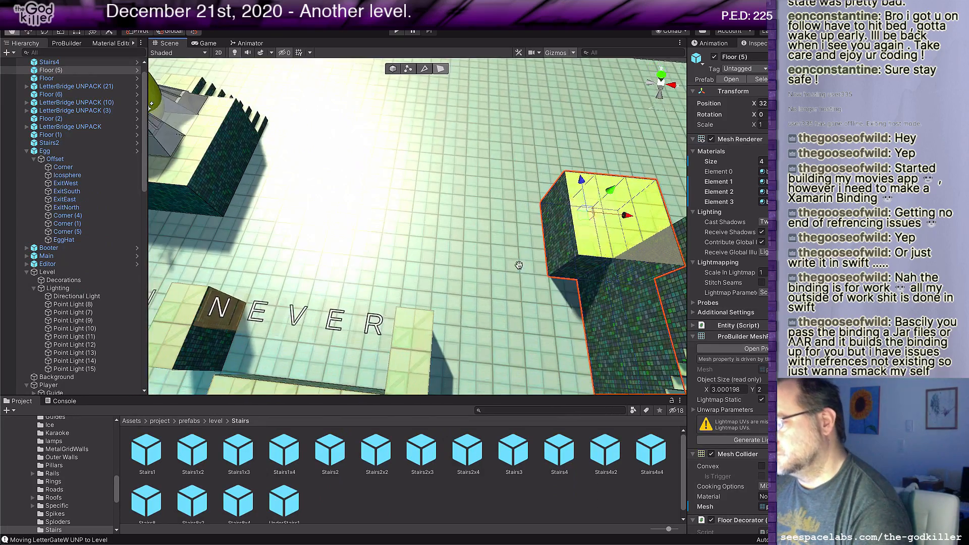
pyautogui.scroll(-5, 591, 234)
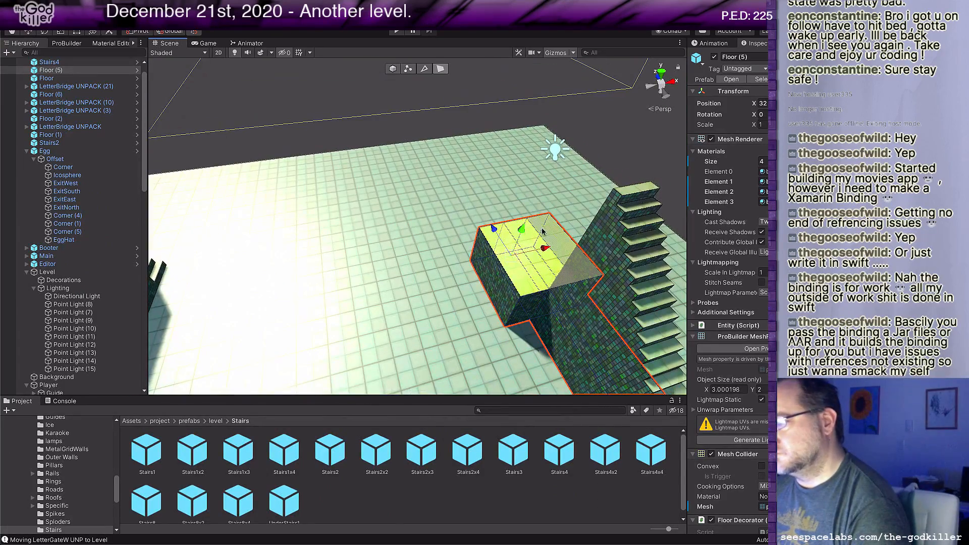
pyautogui.moveTo(518, 230); pyautogui.dragTo(563, 165)
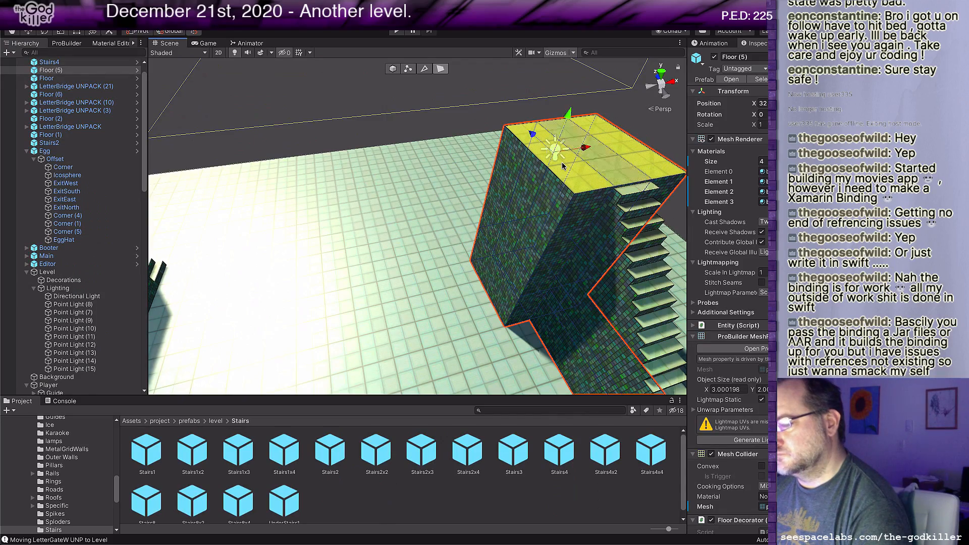
# Step: Select the faces on one side of the raised landing and extend them outward to make it 4 units wide
pyautogui.keyDown('alt'); pyautogui.moveTo(541, 217); pyautogui.dragTo(469, 311); pyautogui.keyUp('alt')
pyautogui.scroll(-4, 485, 293)
pyautogui.moveTo(543, 232); pyautogui.dragTo(510, 283, button='middle')
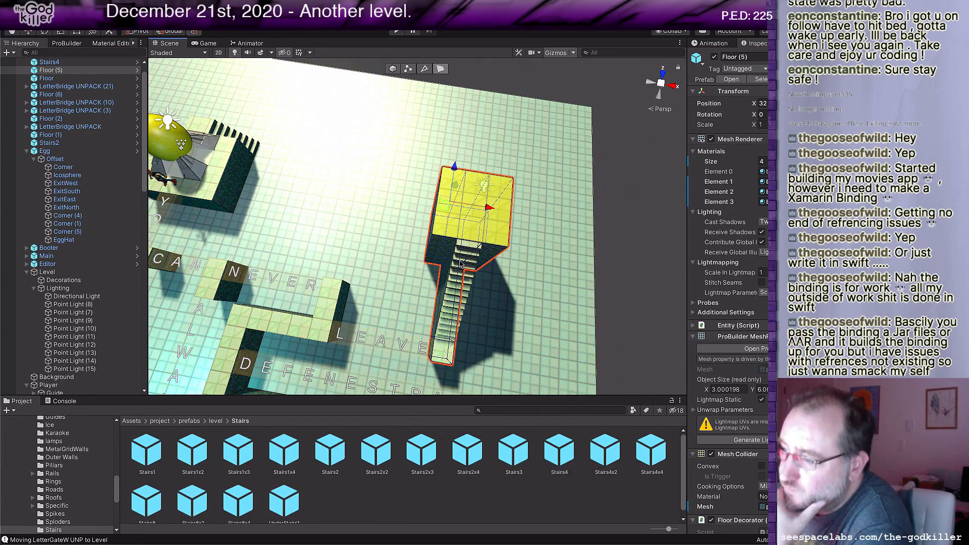
pyautogui.moveTo(433, 270); pyautogui.dragTo(443, 278, button='middle')
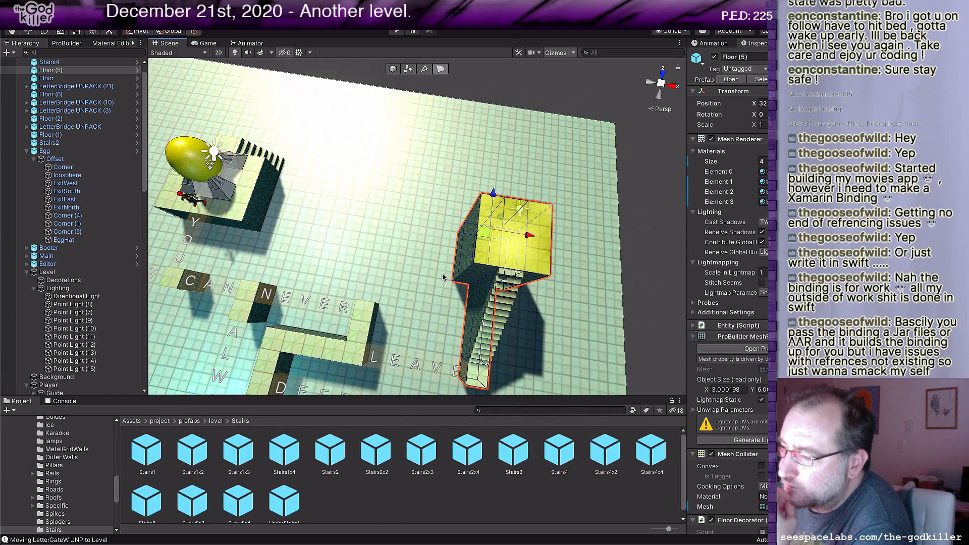
pyautogui.scroll(1, 443, 277)
pyautogui.click(474, 248)
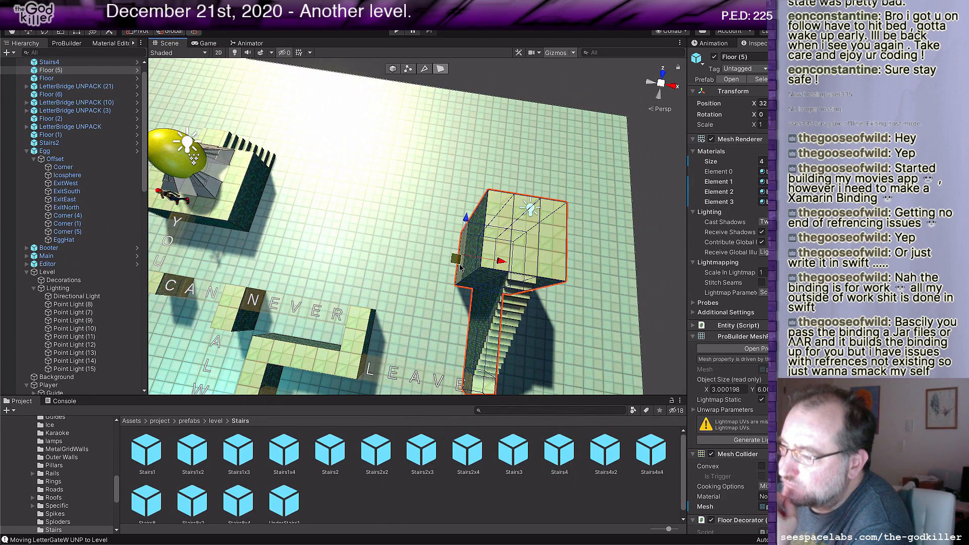
pyautogui.click(482, 233)
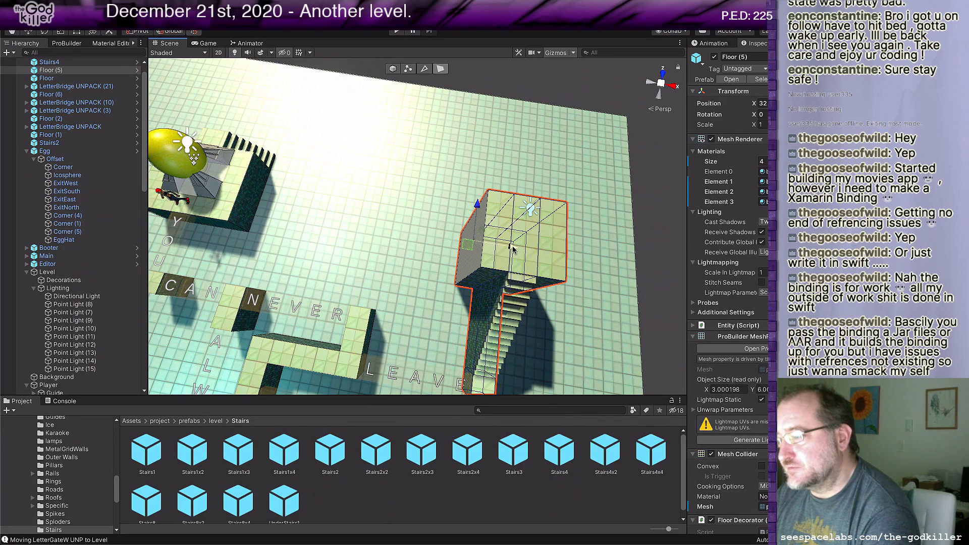
pyautogui.moveTo(505, 247); pyautogui.dragTo(486, 298)
# Step: Select all the faces on the landing's far end and extend them outward, away from the stairs
pyautogui.moveTo(621, 307); pyautogui.dragTo(462, 281, button='middle')
pyautogui.keyDown('alt'); pyautogui.moveTo(540, 303); pyautogui.dragTo(419, 305); pyautogui.keyUp('alt')
pyautogui.moveTo(533, 278); pyautogui.dragTo(412, 299, button='middle')
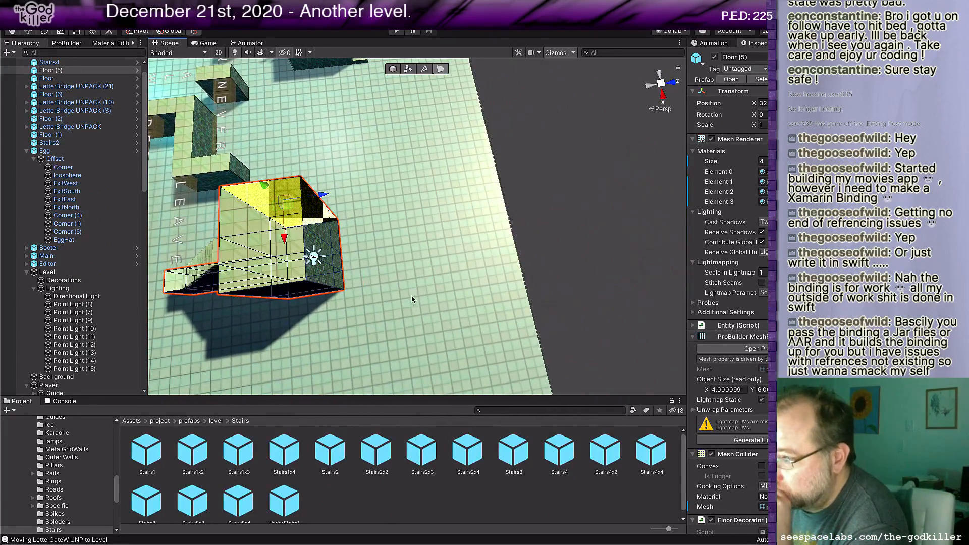
pyautogui.click(329, 245)
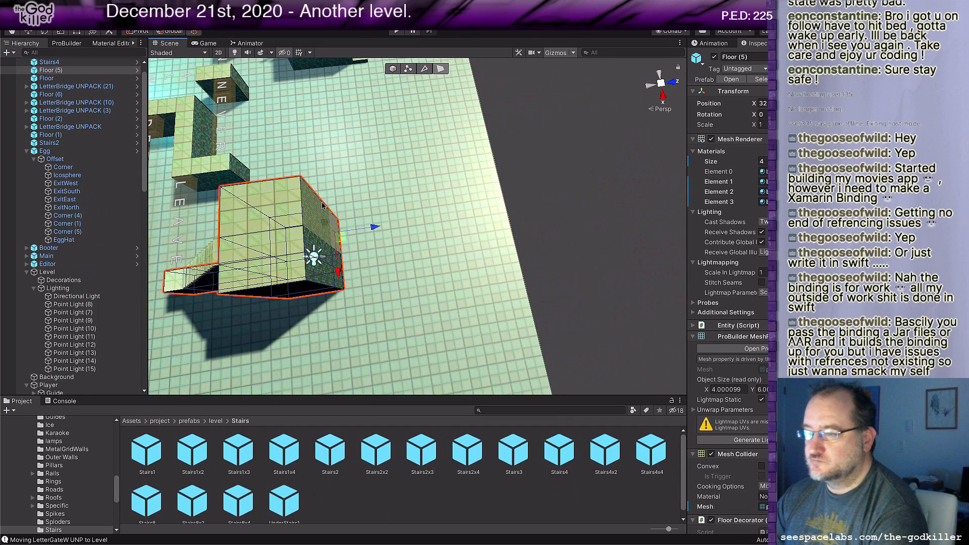
pyautogui.keyDown('shift'); pyautogui.click(324, 206); pyautogui.keyUp('shift')
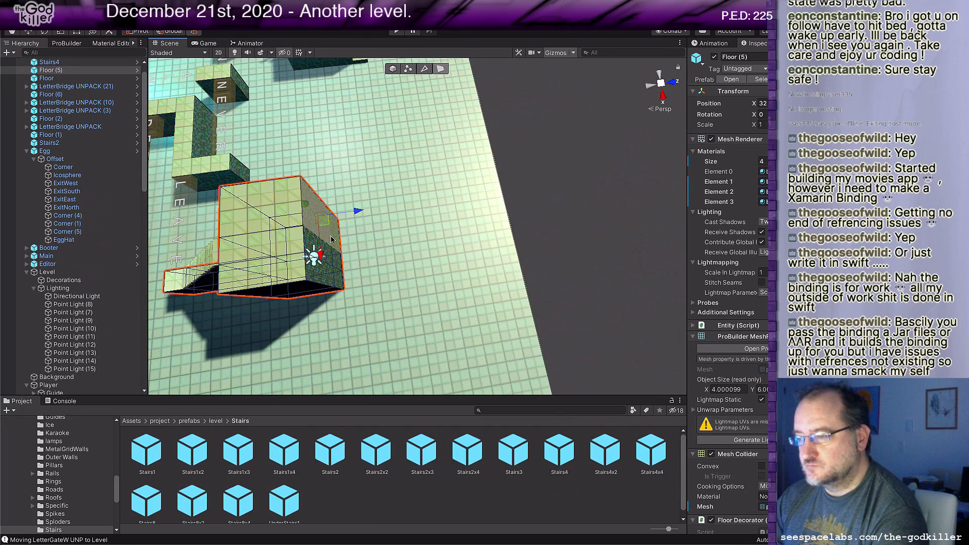
pyautogui.click(338, 270)
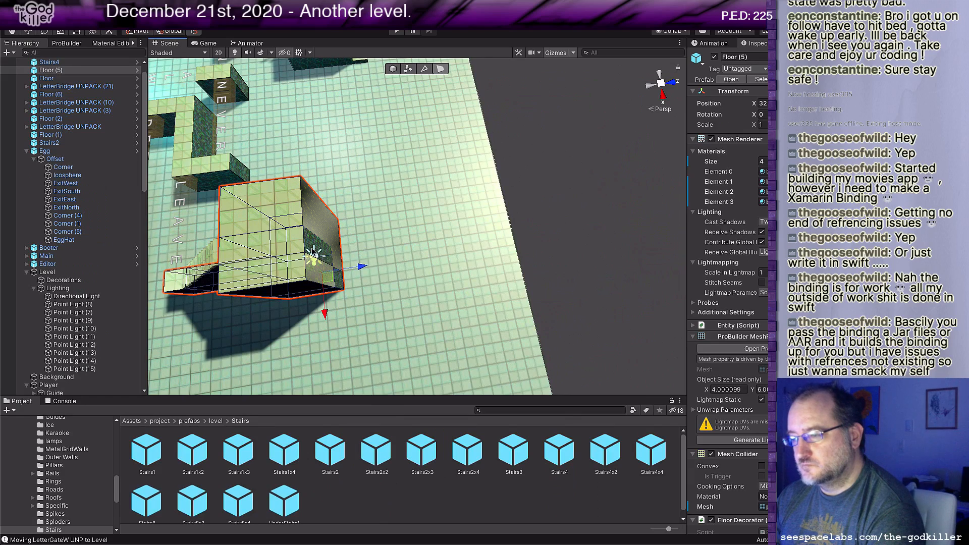
pyautogui.click(340, 277)
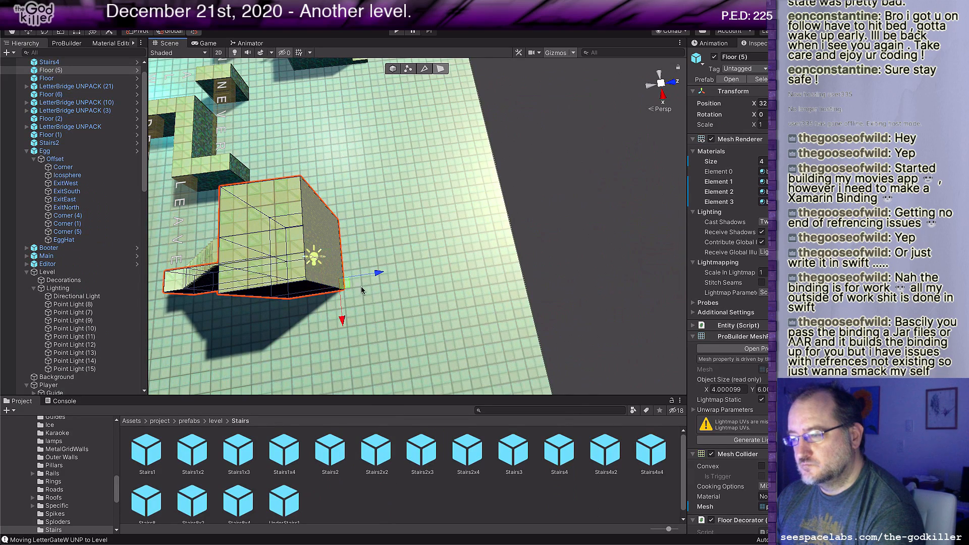
pyautogui.moveTo(362, 291)
pyautogui.mouseDown(button='middle')
pyautogui.moveTo(422, 255)
pyautogui.moveTo(370, 293)
pyautogui.mouseUp(button='middle')
pyautogui.moveTo(320, 263); pyautogui.dragTo(340, 260)
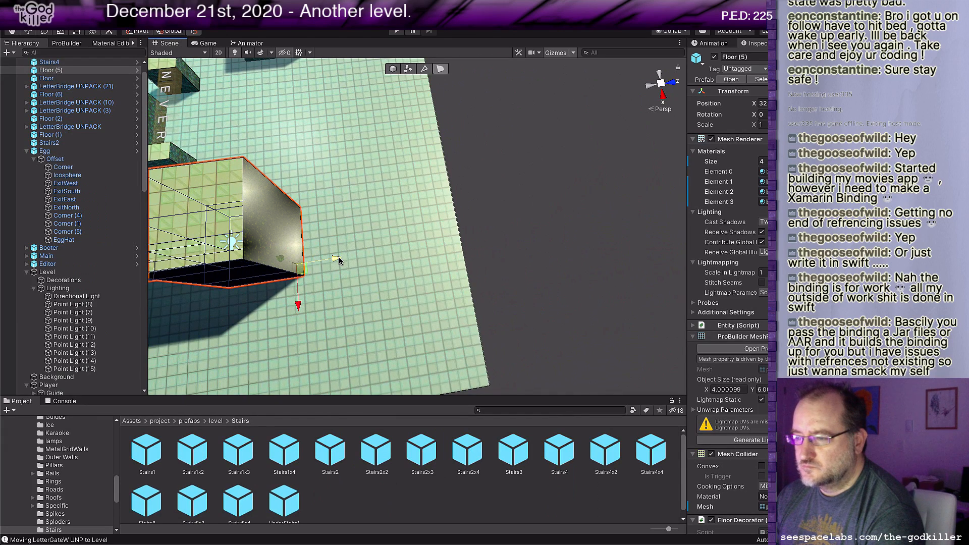
pyautogui.moveTo(340, 261); pyautogui.dragTo(451, 217, button='middle')
# Step: Select the faces on the landing's opposite side and extend them outward to make it 5 units wide
pyautogui.click(370, 235)
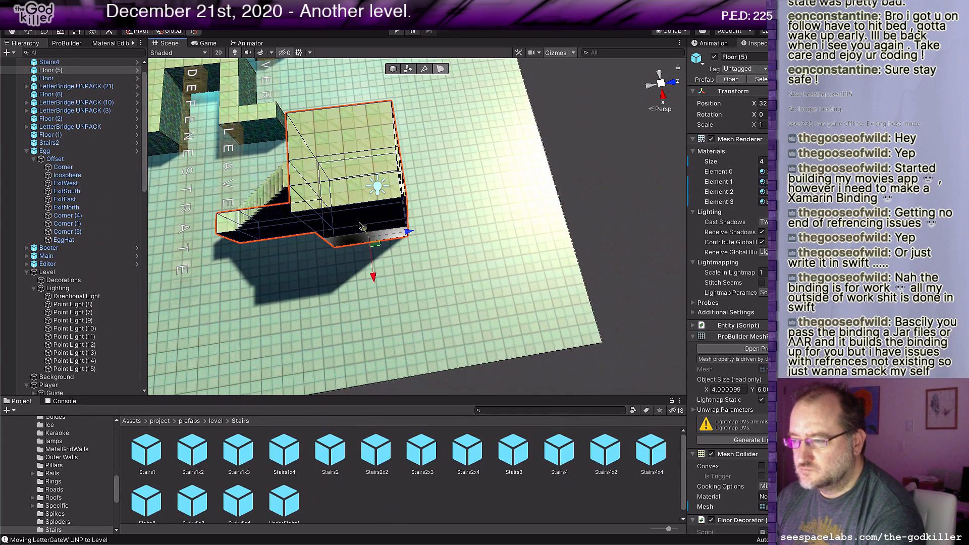
pyautogui.keyDown('shift'); pyautogui.click(347, 221); pyautogui.keyUp('shift')
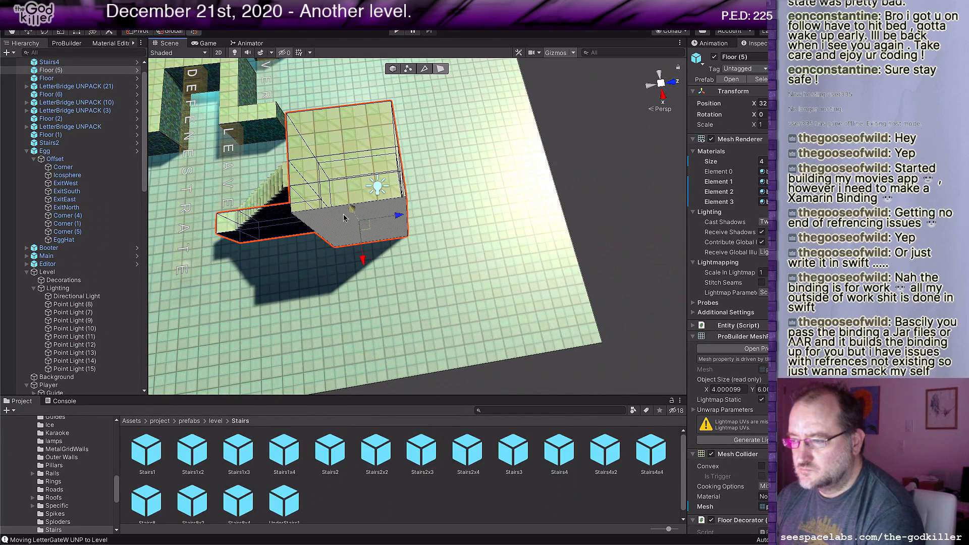
pyautogui.moveTo(363, 260); pyautogui.dragTo(361, 283)
pyautogui.moveTo(499, 218); pyautogui.dragTo(406, 284, button='middle')
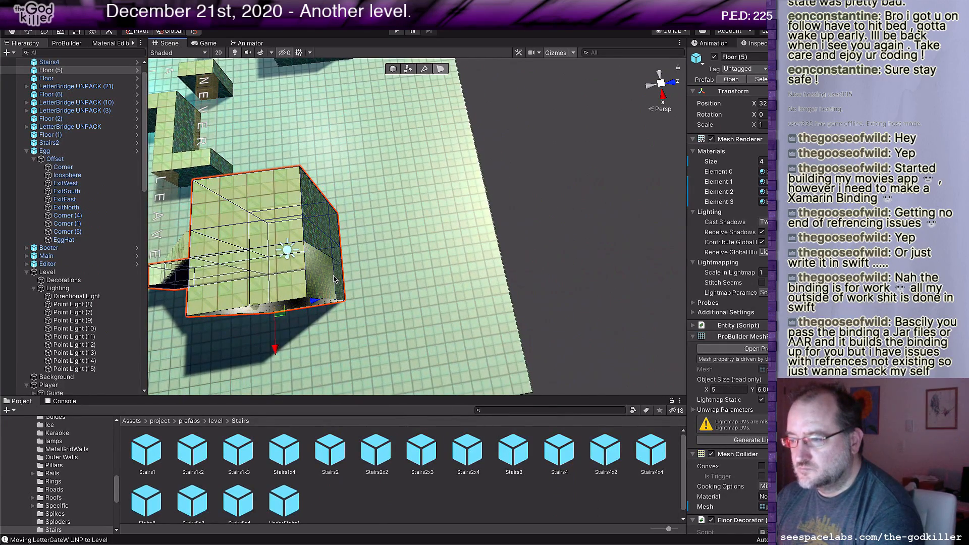
pyautogui.moveTo(340, 282); pyautogui.dragTo(419, 290, button='middle')
pyautogui.moveTo(392, 304); pyautogui.dragTo(411, 313, button='right')
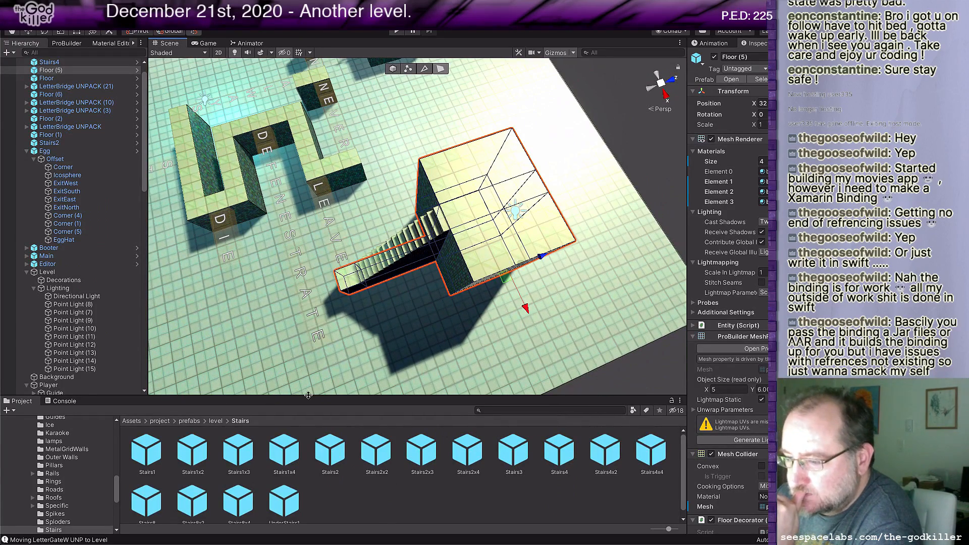
# Step: Find the Wall prefab among the level prefabs and place one on top of the landing
pyautogui.click(423, 168)
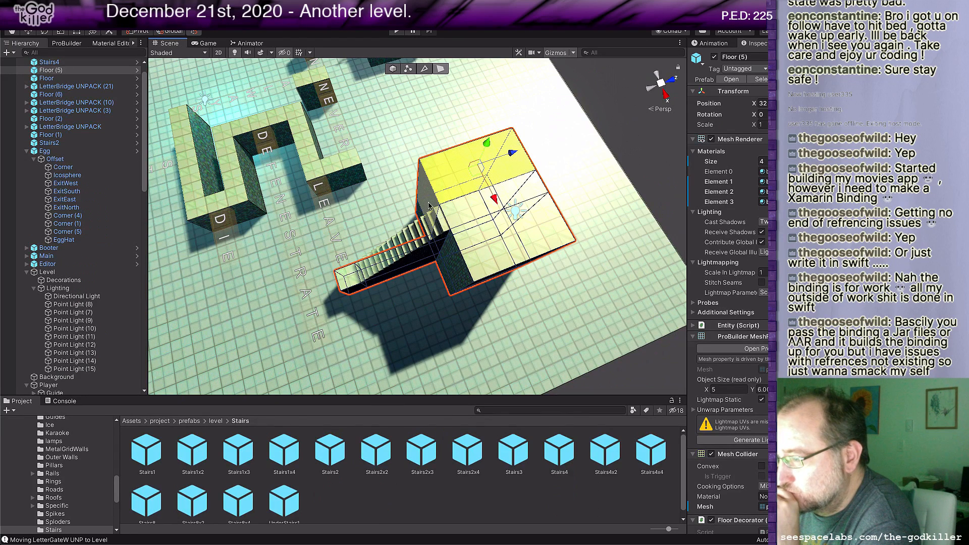
pyautogui.click(216, 421)
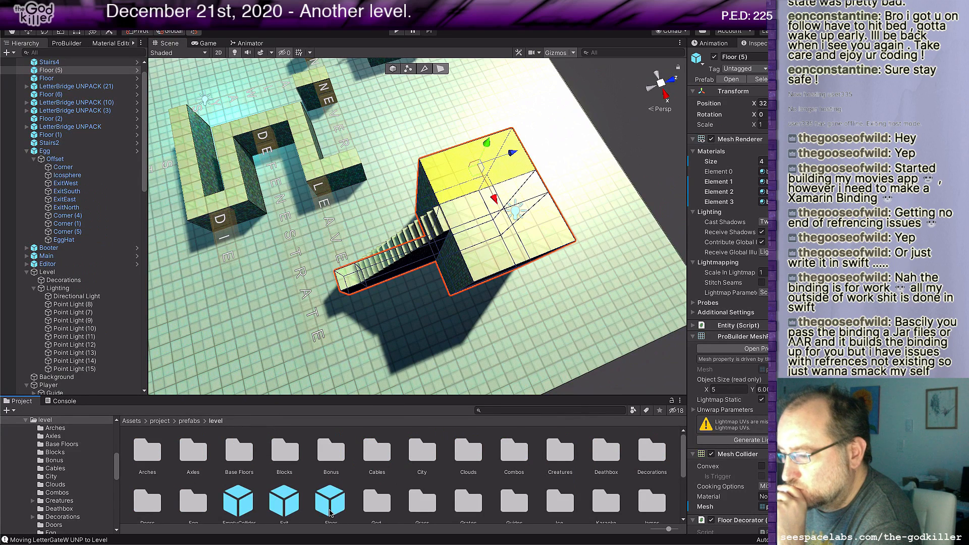
pyautogui.scroll(-3, 330, 512)
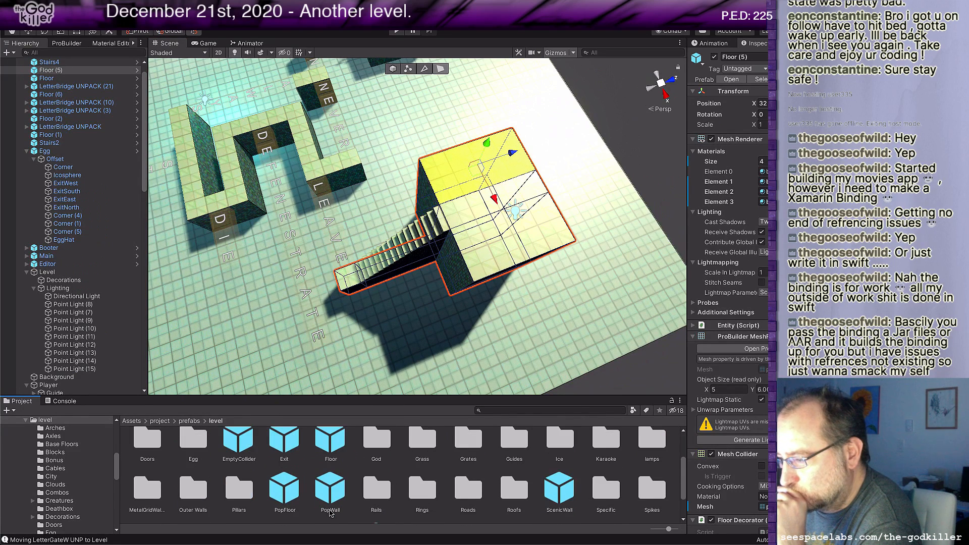
pyautogui.scroll(-3, 333, 480)
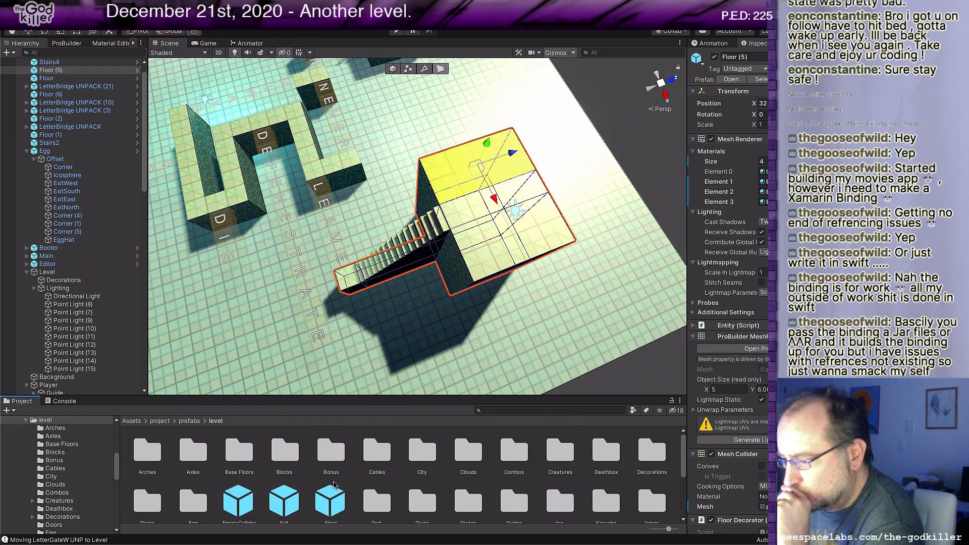
pyautogui.click(379, 504)
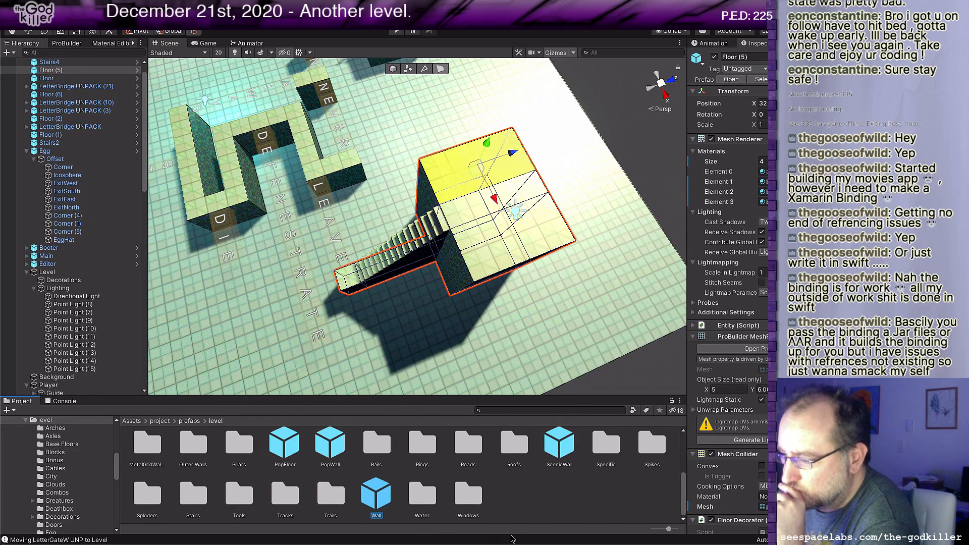
pyautogui.click(519, 505)
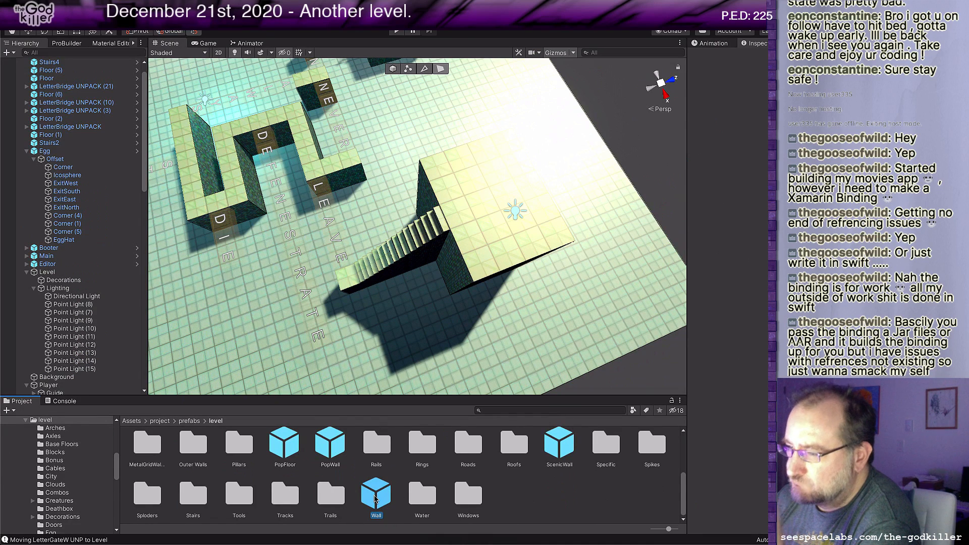
pyautogui.moveTo(375, 499); pyautogui.dragTo(468, 166)
pyautogui.keyDown('alt'); pyautogui.moveTo(469, 172); pyautogui.dragTo(535, 220); pyautogui.keyUp('alt')
pyautogui.moveTo(534, 220); pyautogui.dragTo(545, 220, button='middle')
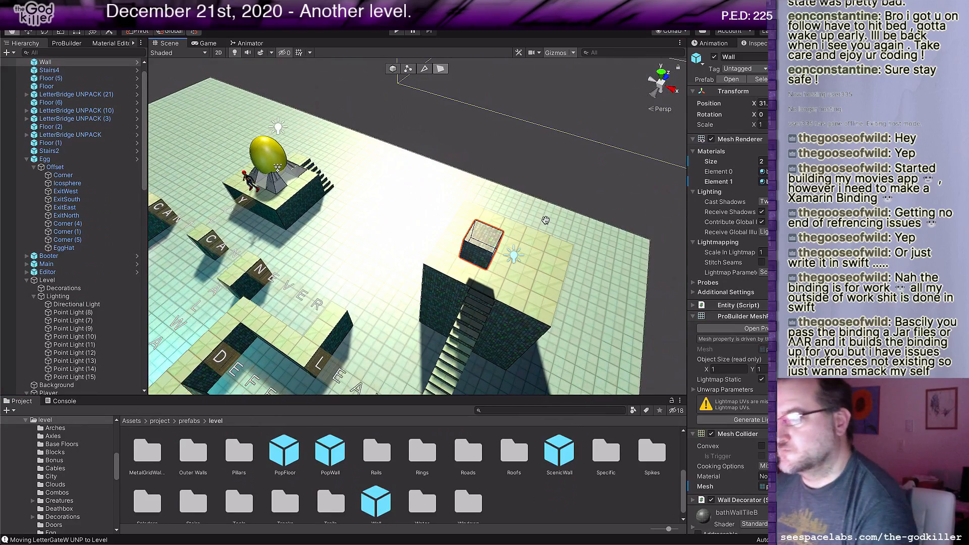
# Step: Move the wall block to the landing's corner beside the top of the stairs and select its top face
pyautogui.press('Escape')
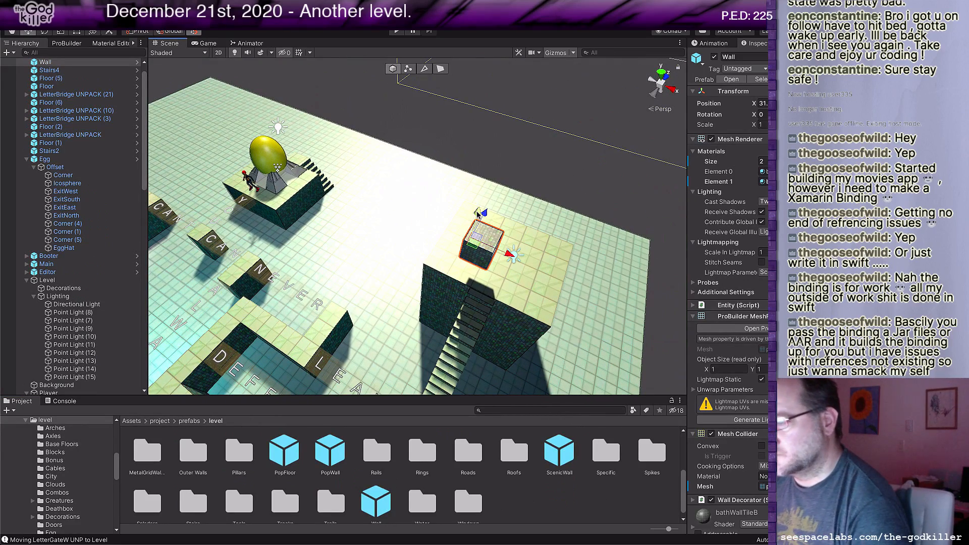
pyautogui.moveTo(476, 216); pyautogui.dragTo(463, 304)
pyautogui.moveTo(463, 304); pyautogui.dragTo(400, 319, button='middle')
pyautogui.press('g')
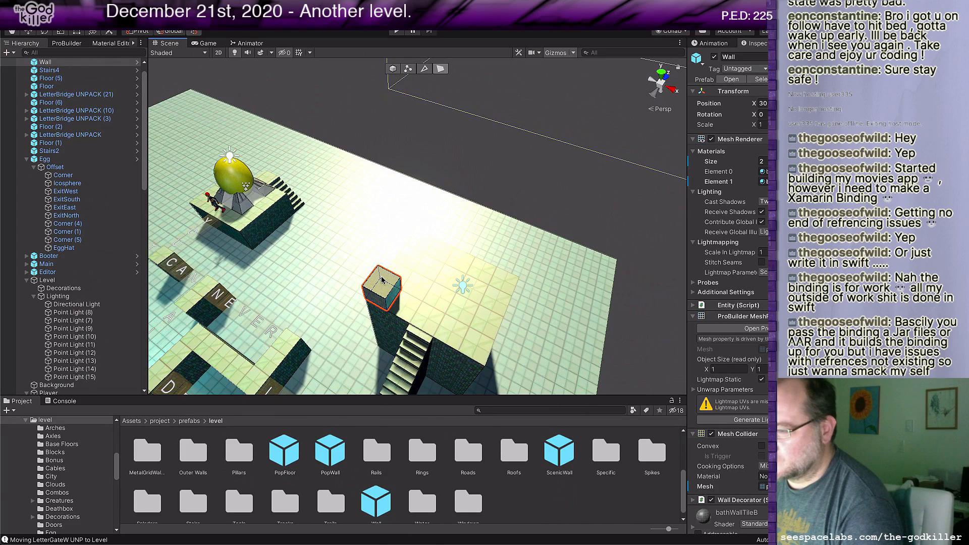
pyautogui.click(382, 280)
pyautogui.click(381, 283)
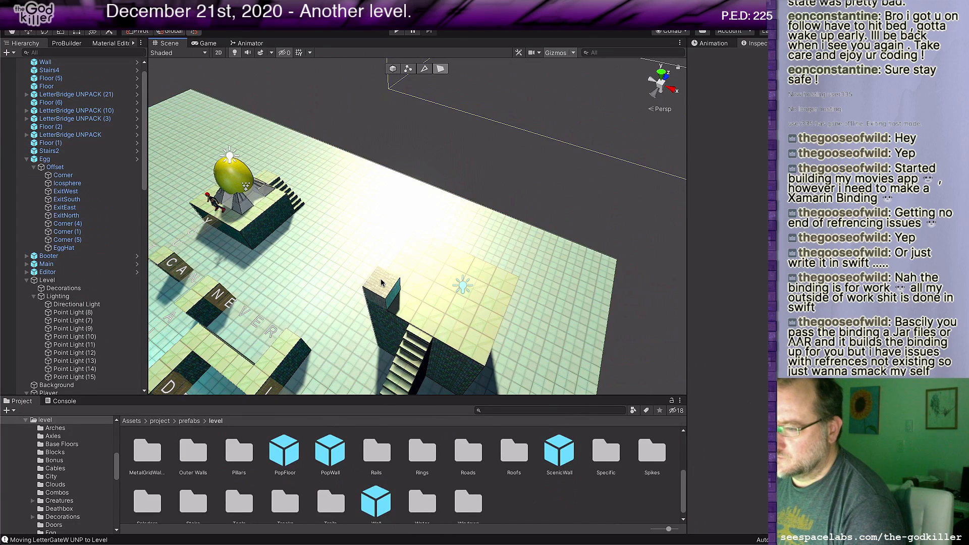
pyautogui.click(382, 283)
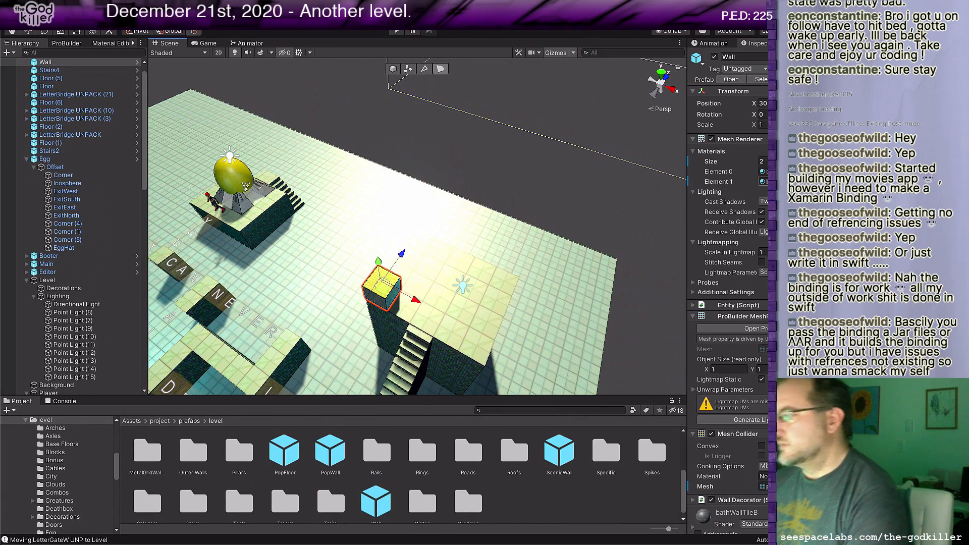
# Step: Set the Editor object's Wall Thick A Material to MetalGridWall
pyautogui.scroll(1, 84, 126)
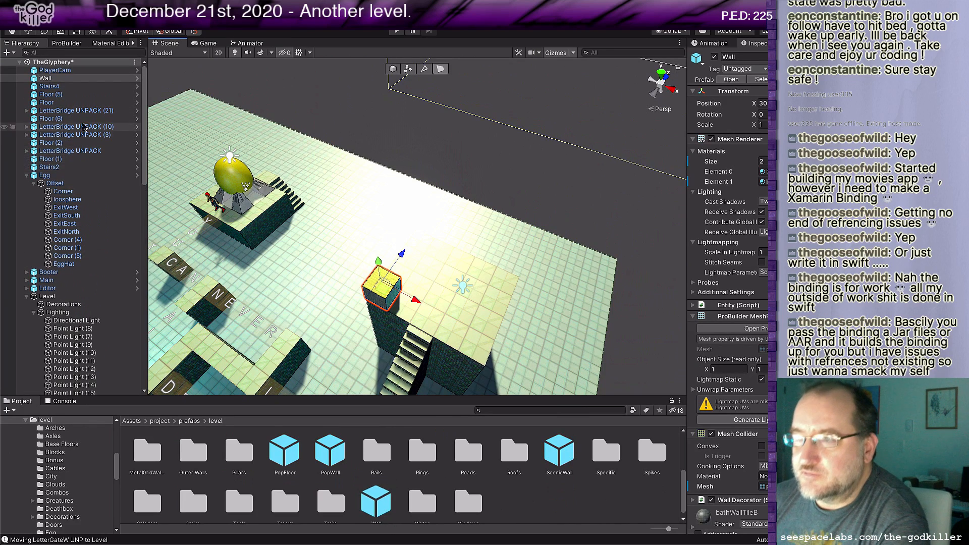
pyautogui.click(48, 289)
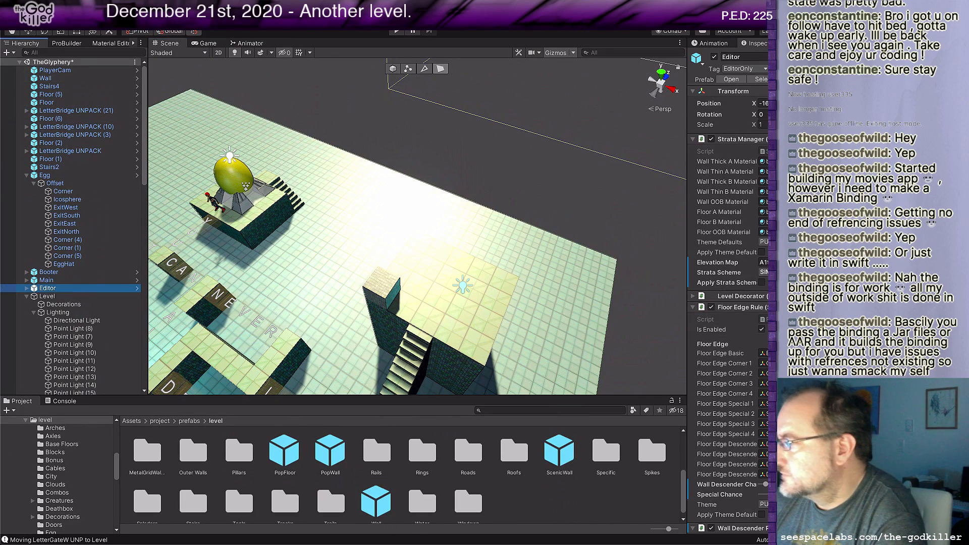
pyautogui.click(835, 161)
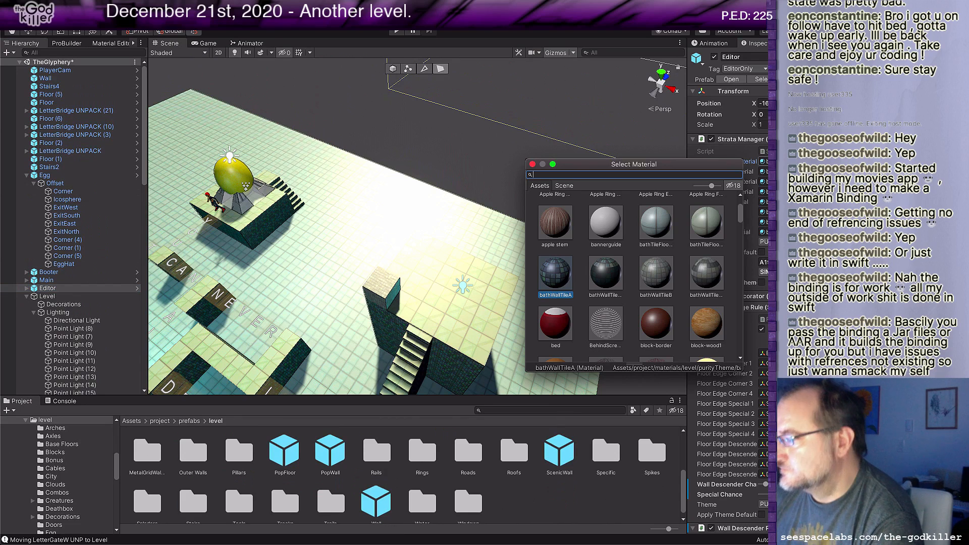
pyautogui.write('metal')
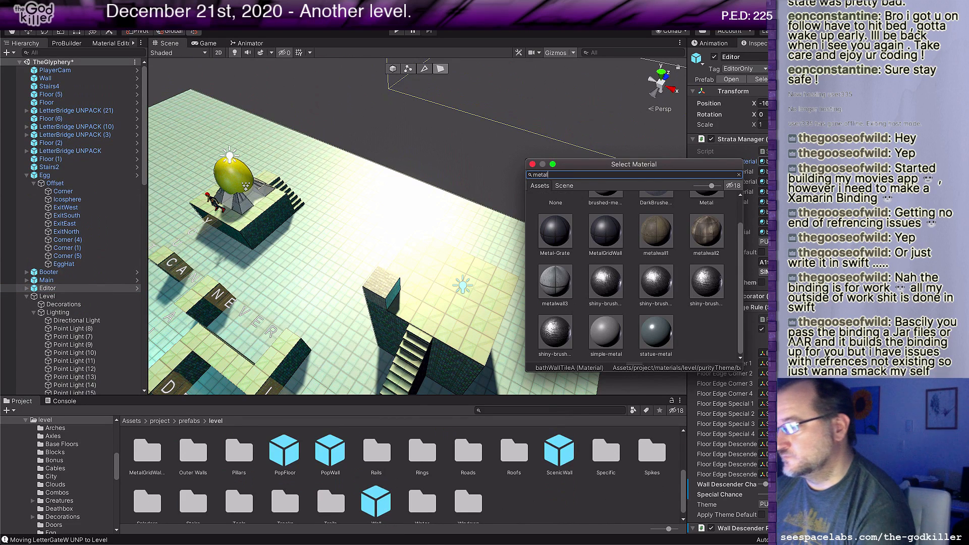
pyautogui.click(605, 232)
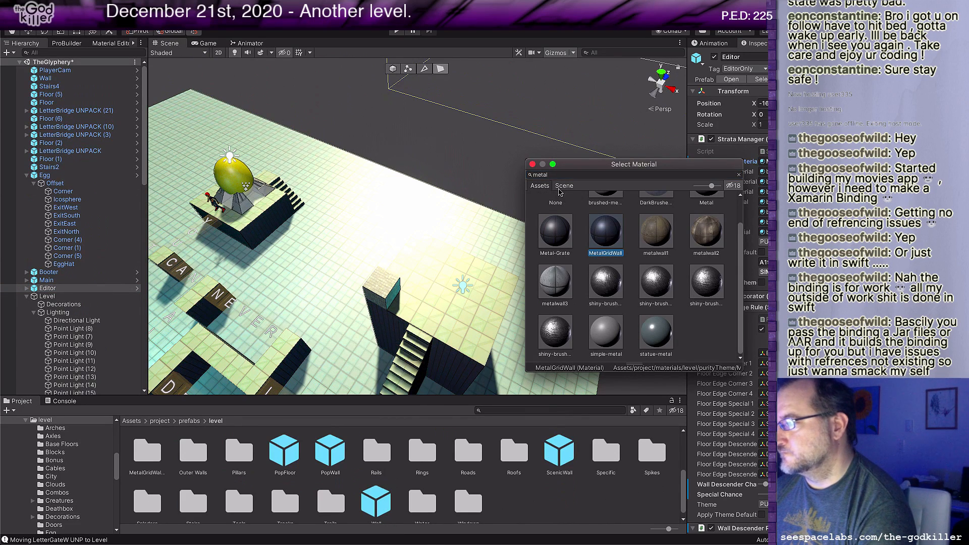
pyautogui.click(533, 164)
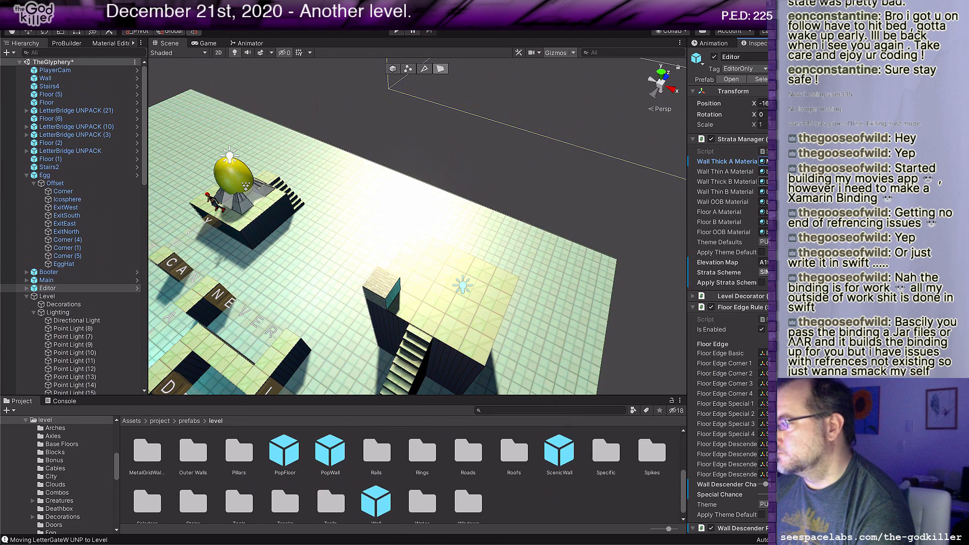
# Step: Set the Editor object's Wall Thick B Material to MetalGridWall
pyautogui.click(838, 182)
pyautogui.write('metal')
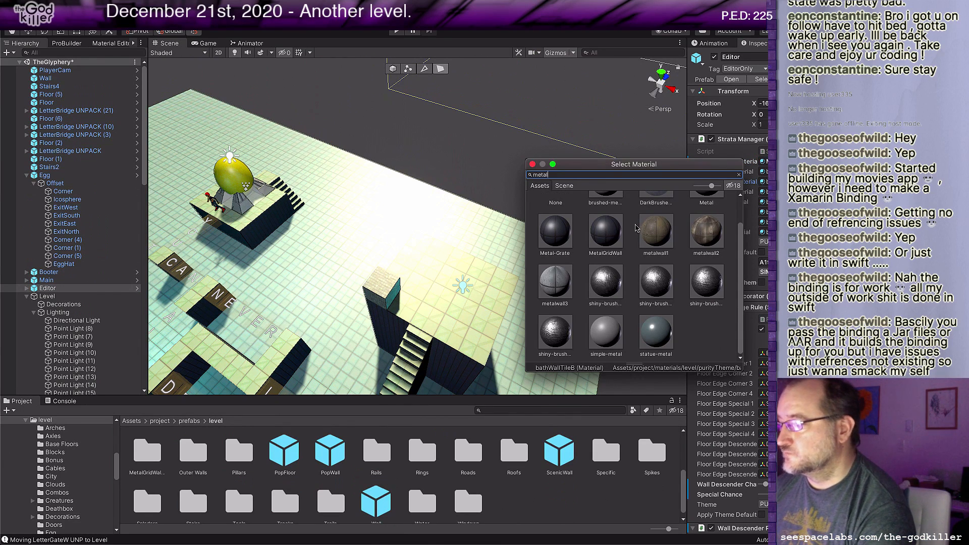
pyautogui.click(611, 233)
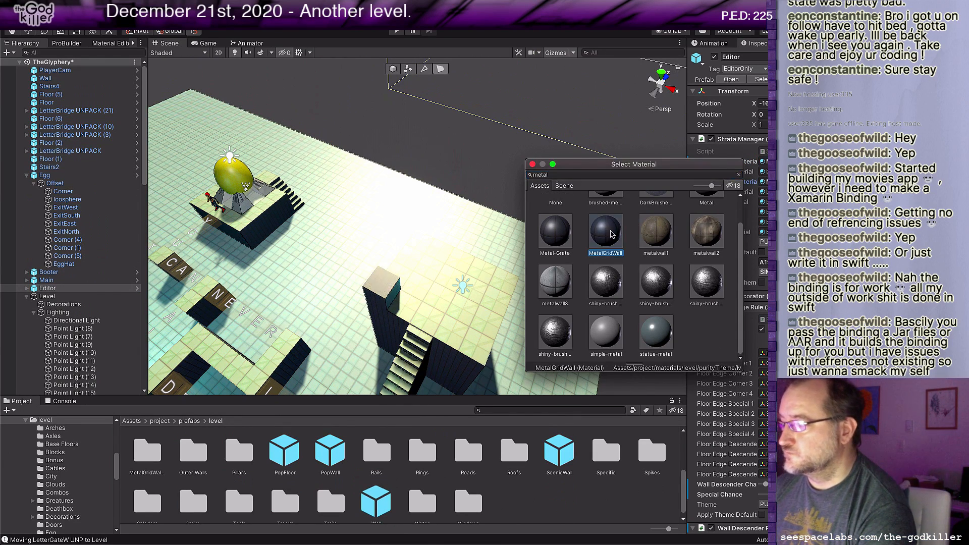
pyautogui.doubleClick(611, 235)
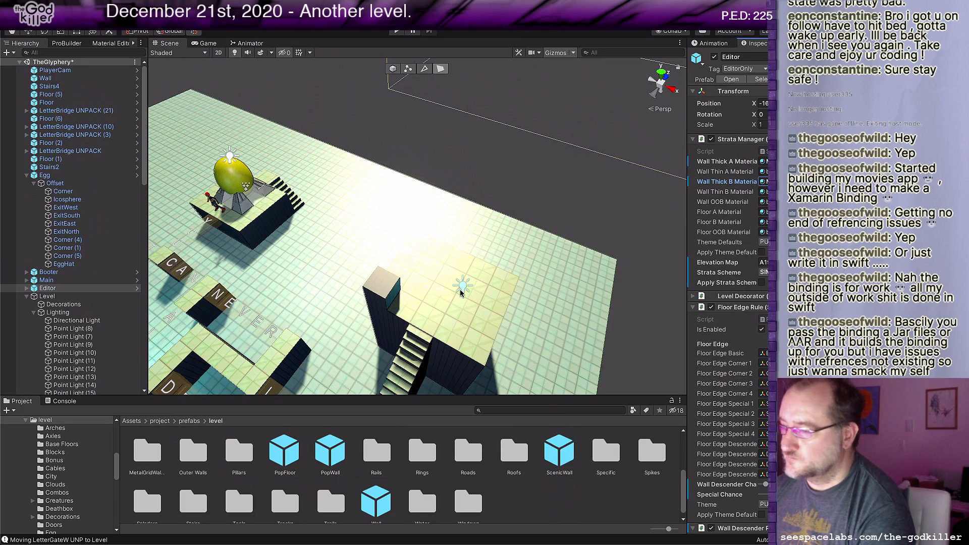
pyautogui.moveTo(444, 304); pyautogui.dragTo(452, 286, button='middle')
pyautogui.scroll(3, 404, 163)
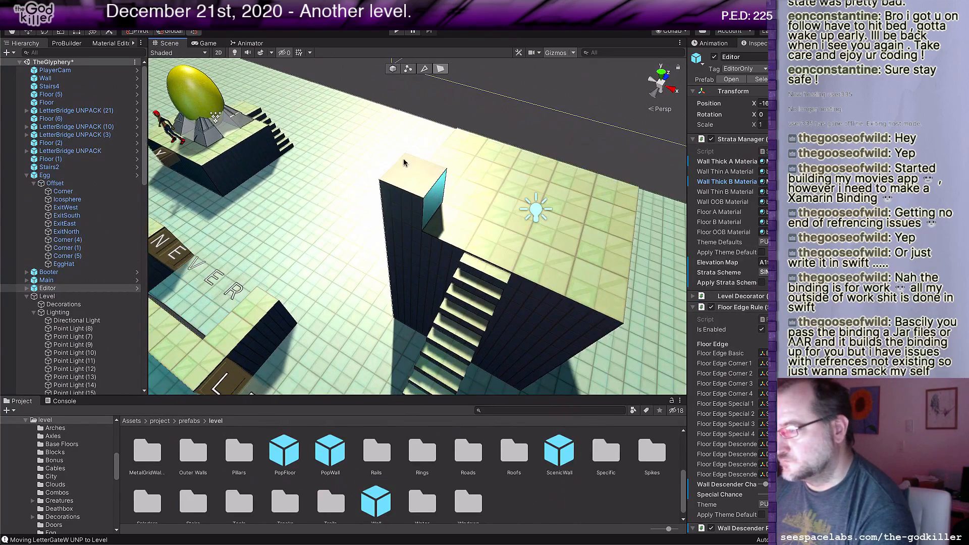
# Step: Raise the top face of the wall block on the landing's corner until the block is 11 units tall
pyautogui.click(413, 181)
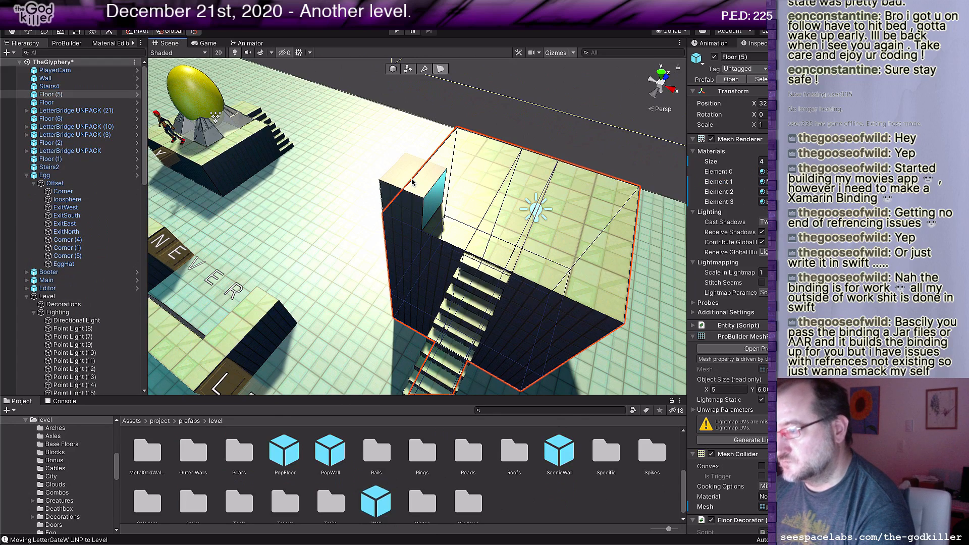
pyautogui.press('g')
pyautogui.click(413, 180)
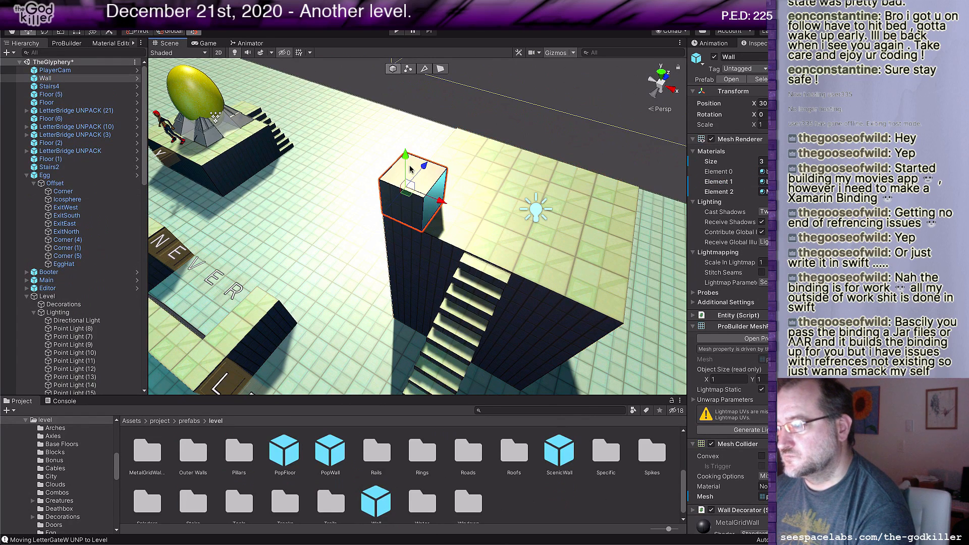
pyautogui.press('g')
pyautogui.click(414, 178)
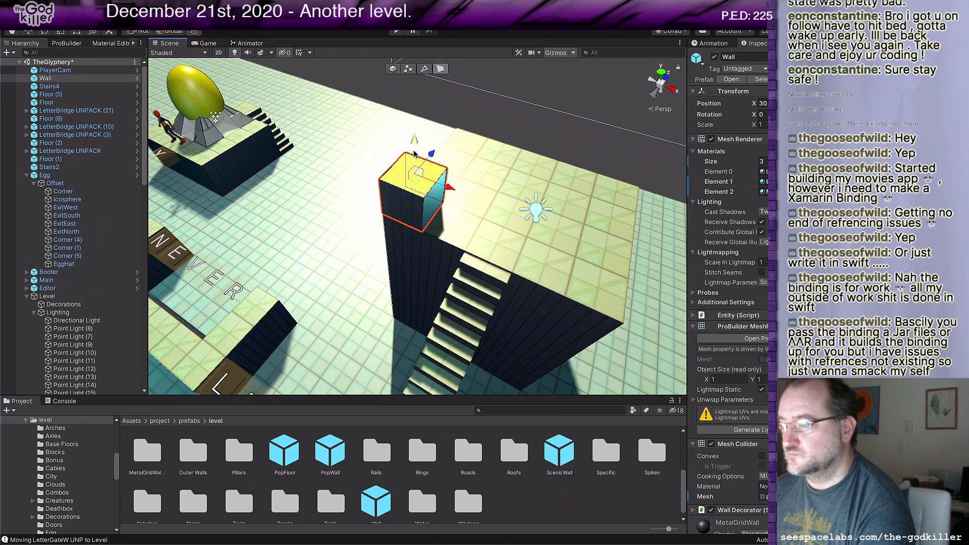
pyautogui.moveTo(415, 157); pyautogui.dragTo(414, 115)
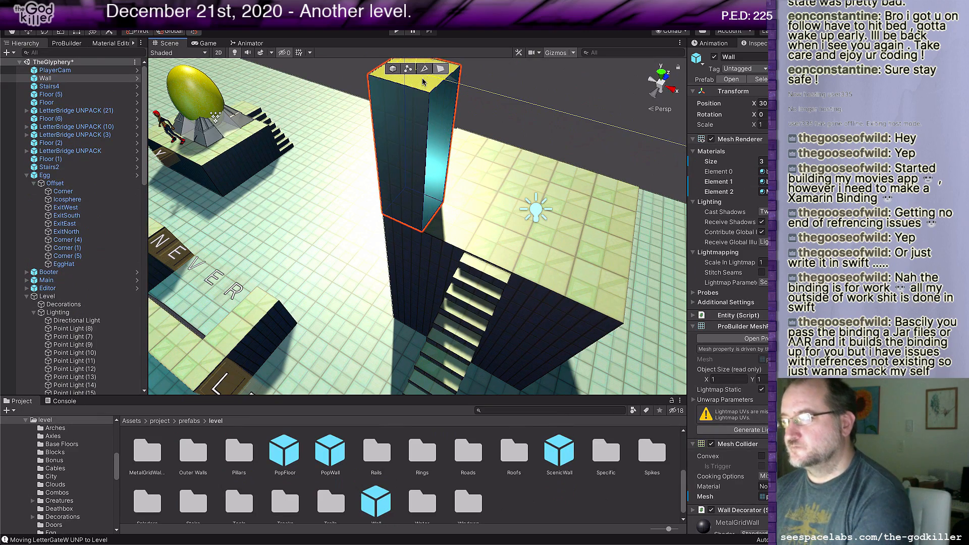
pyautogui.scroll(-5, 481, 212)
pyautogui.moveTo(481, 224); pyautogui.dragTo(505, 250, button='middle')
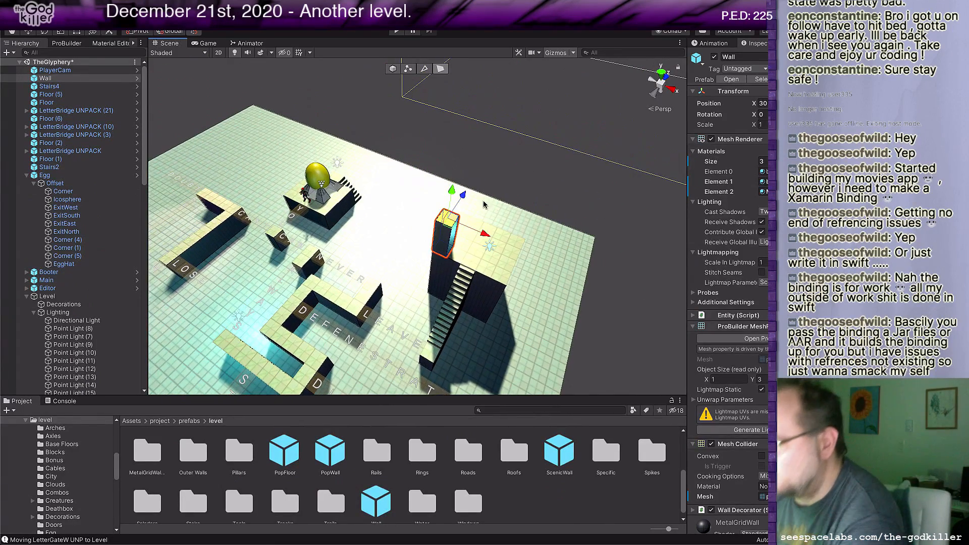
pyautogui.moveTo(453, 189); pyautogui.dragTo(473, 104)
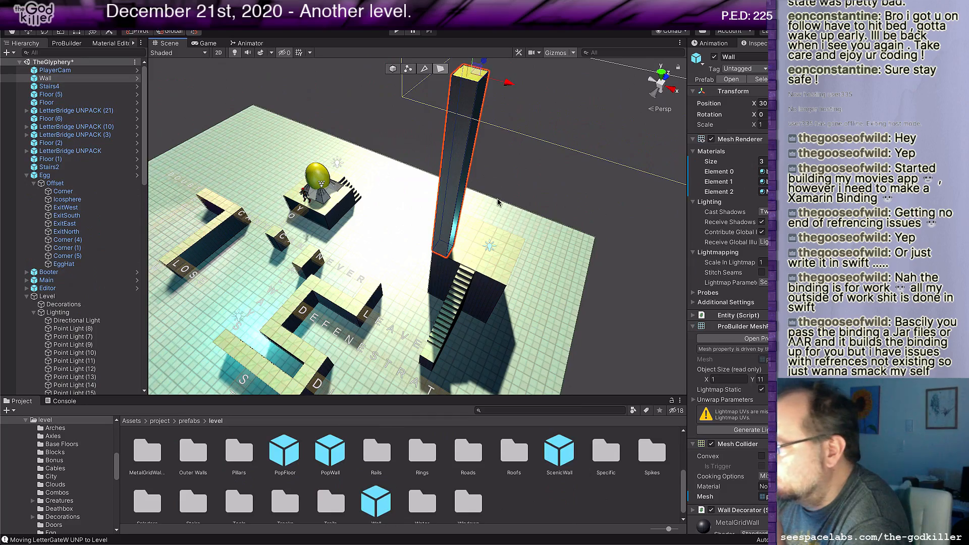
# Step: Duplicate the tall wall three times and place one copy on each of the landing's other corners
pyautogui.moveTo(502, 206); pyautogui.dragTo(462, 212, button='middle')
pyautogui.scroll(2, 462, 215)
pyautogui.scroll(3, 462, 217)
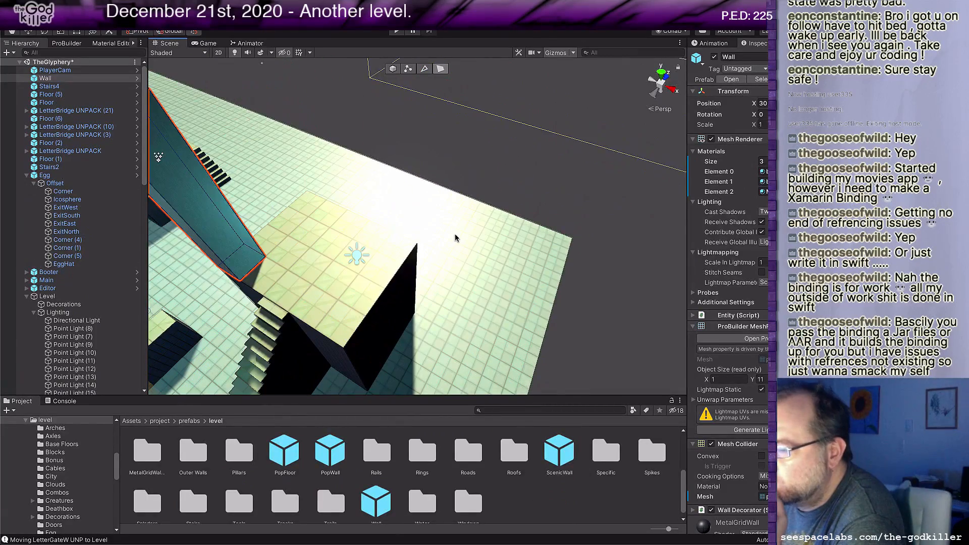
pyautogui.moveTo(454, 237); pyautogui.dragTo(323, 234, button='right')
pyautogui.moveTo(293, 222); pyautogui.dragTo(355, 259, button='middle')
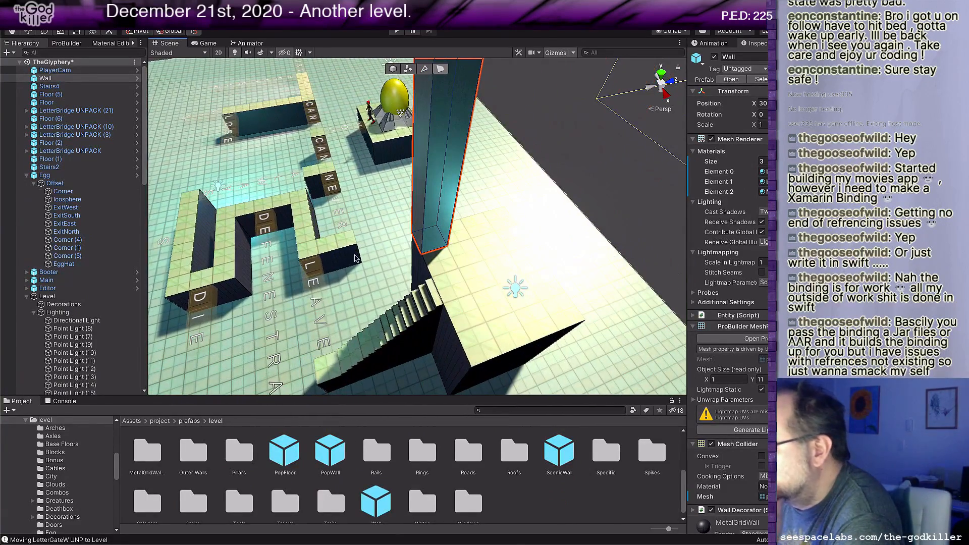
pyautogui.moveTo(404, 290); pyautogui.dragTo(382, 301, button='middle')
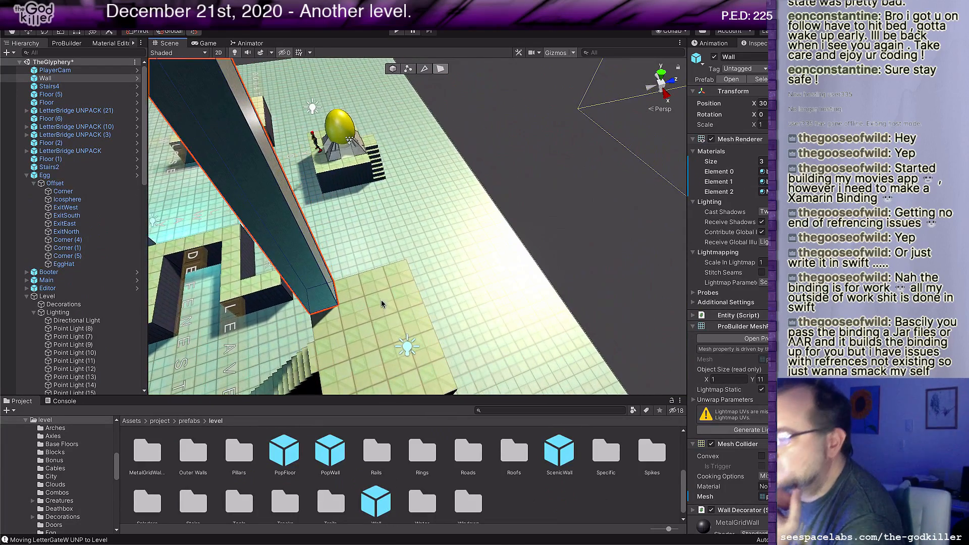
pyautogui.scroll(-3, 382, 281)
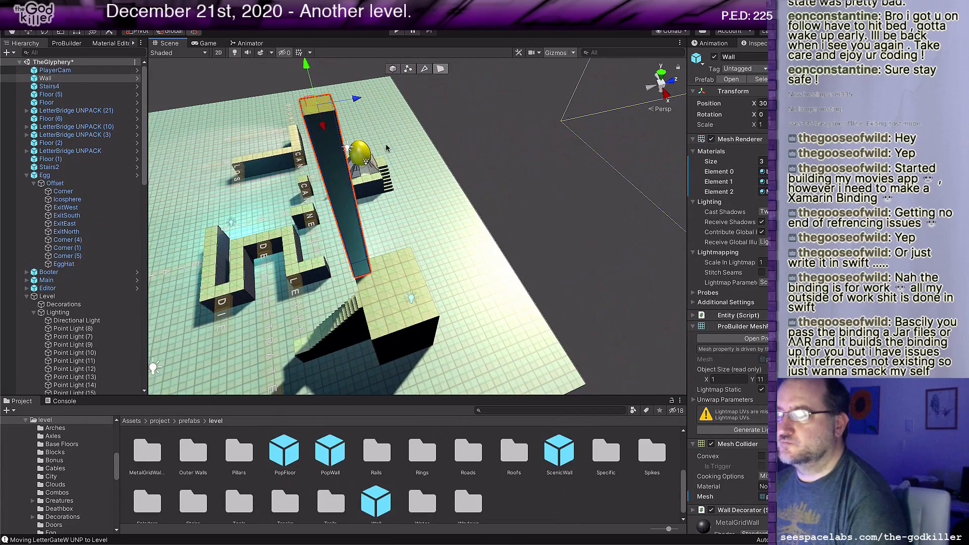
pyautogui.click(394, 68)
pyautogui.hotkey('ctrl', 'd')
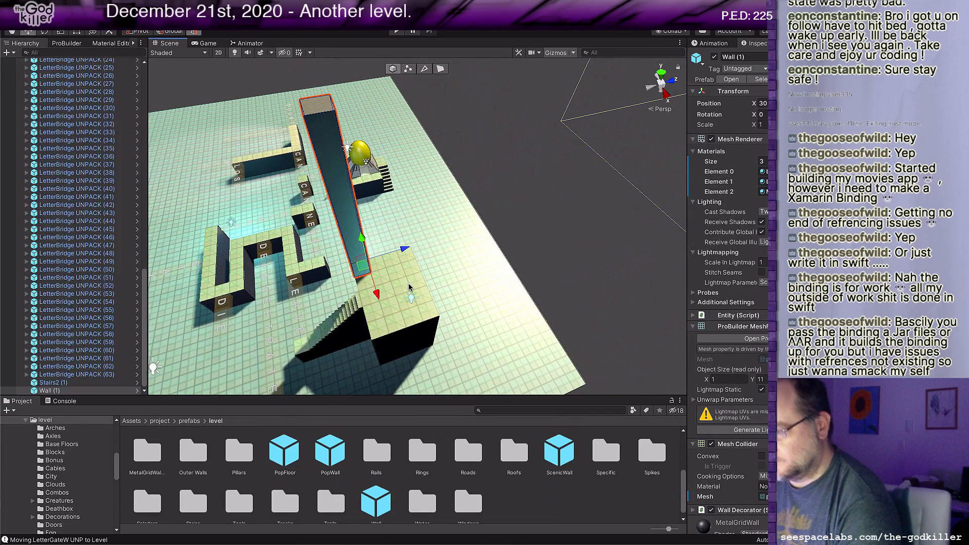
pyautogui.moveTo(405, 249); pyautogui.dragTo(455, 239)
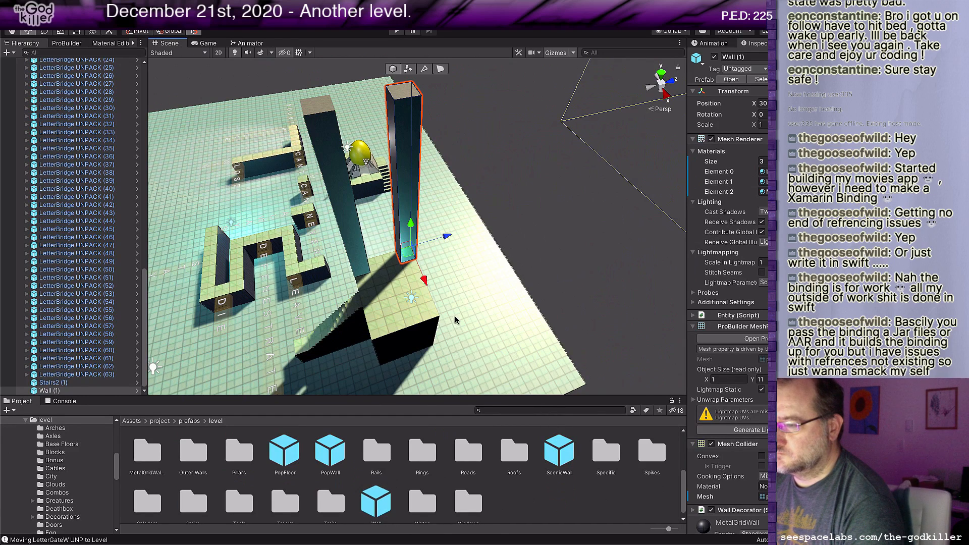
pyautogui.hotkey('ctrl', 'd')
pyautogui.moveTo(432, 289); pyautogui.dragTo(419, 310)
pyautogui.hotkey('ctrl', 'd')
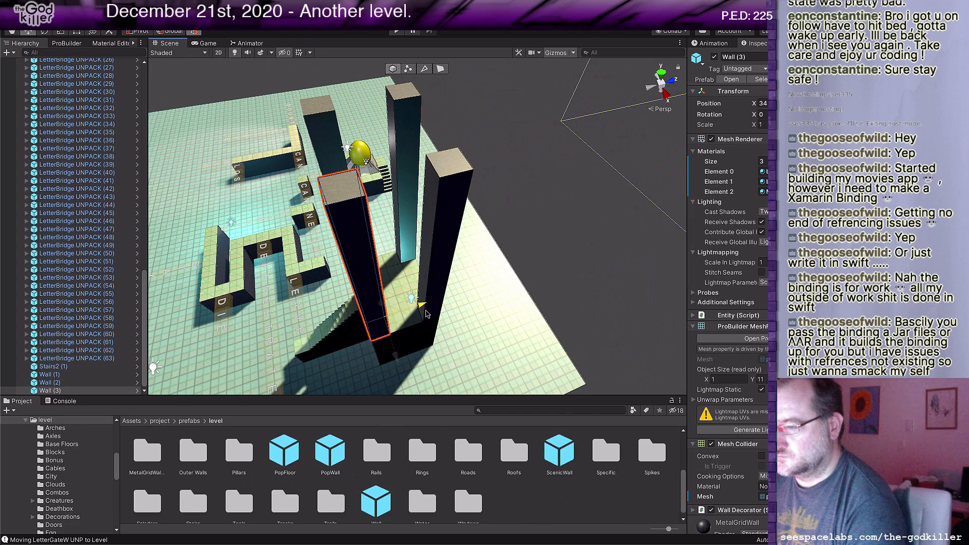
pyautogui.keyDown('alt'); pyautogui.moveTo(366, 370); pyautogui.dragTo(394, 351); pyautogui.keyUp('alt')
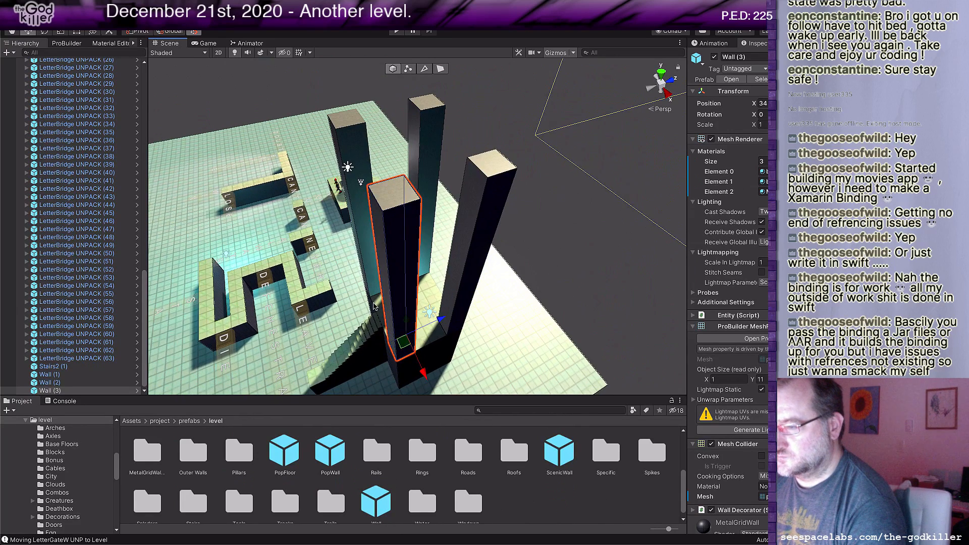
# Step: Widen the original wall beside the top of the stairs to 2 units by pulling out its side face
pyautogui.click(374, 278)
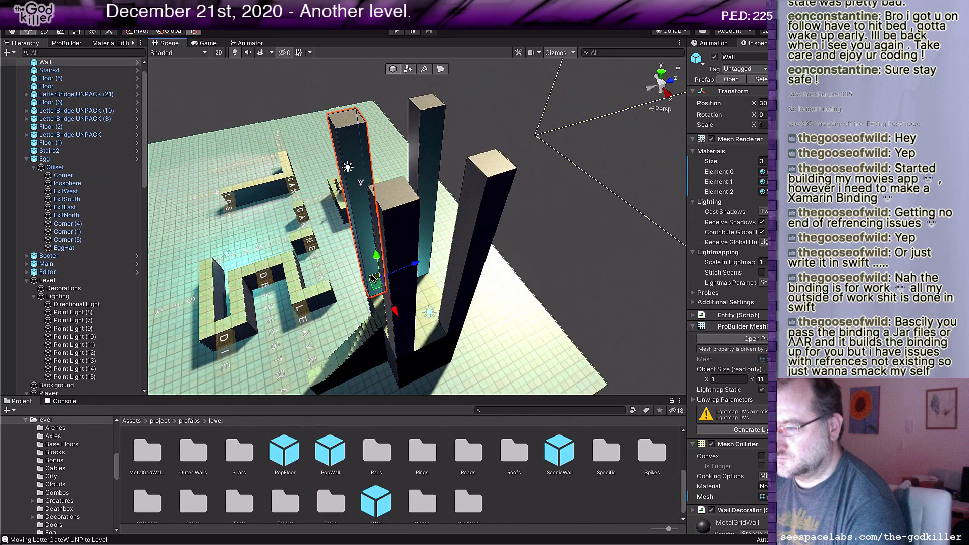
pyautogui.keyDown('alt'); pyautogui.moveTo(374, 277); pyautogui.dragTo(422, 337); pyautogui.keyUp('alt')
pyautogui.press('g')
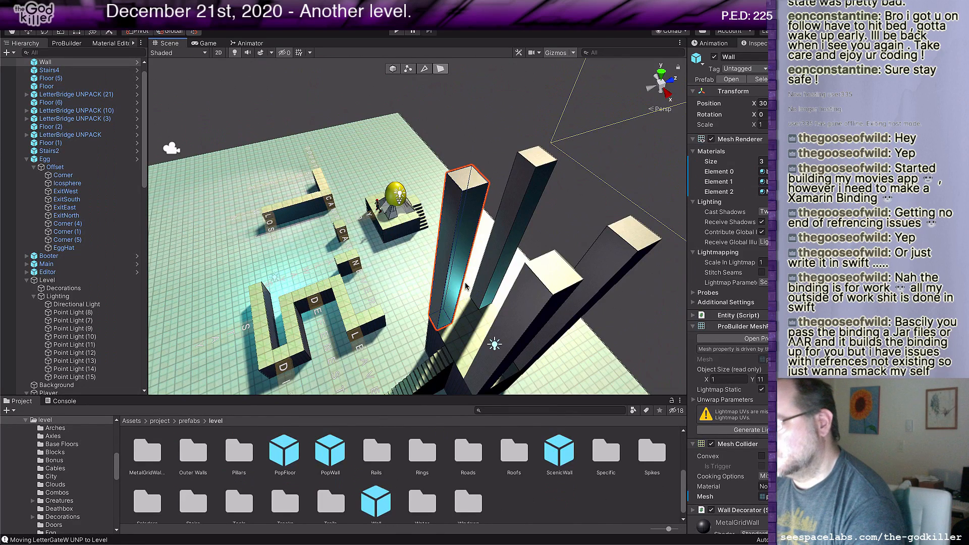
pyautogui.click(454, 263)
pyautogui.moveTo(479, 317); pyautogui.dragTo(494, 337)
pyautogui.keyDown('alt'); pyautogui.moveTo(493, 337); pyautogui.dragTo(485, 339); pyautogui.keyUp('alt')
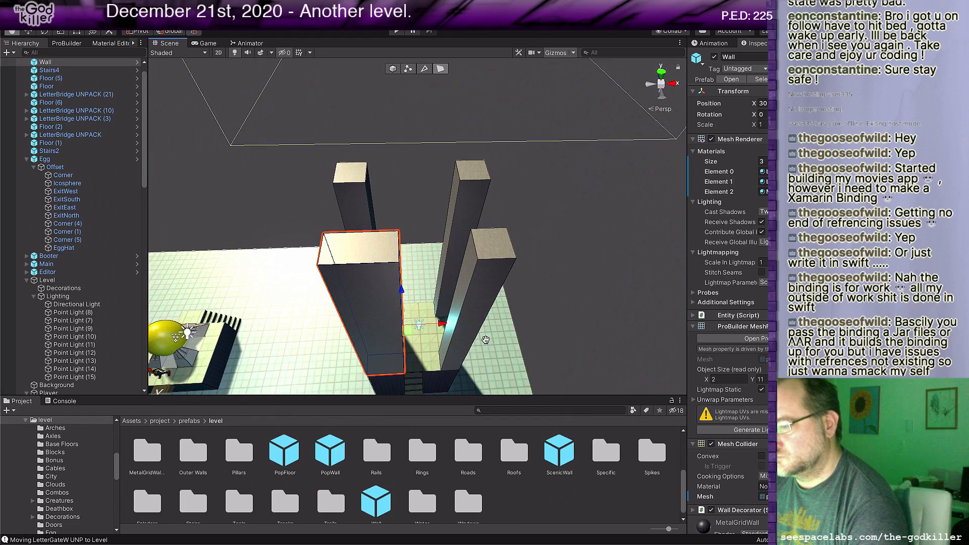
# Step: Widen the matching wall on the other side of the stairs to 2 units
pyautogui.click(445, 342)
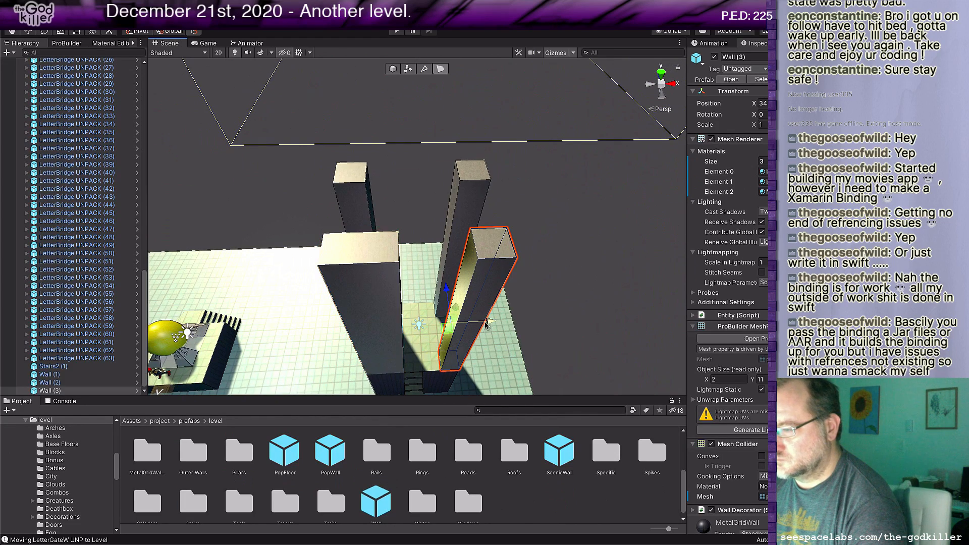
pyautogui.scroll(-3, 435, 360)
pyautogui.moveTo(434, 335); pyautogui.dragTo(421, 364, button='right')
pyautogui.moveTo(405, 303); pyautogui.dragTo(448, 308, button='middle')
pyautogui.scroll(1, 465, 348)
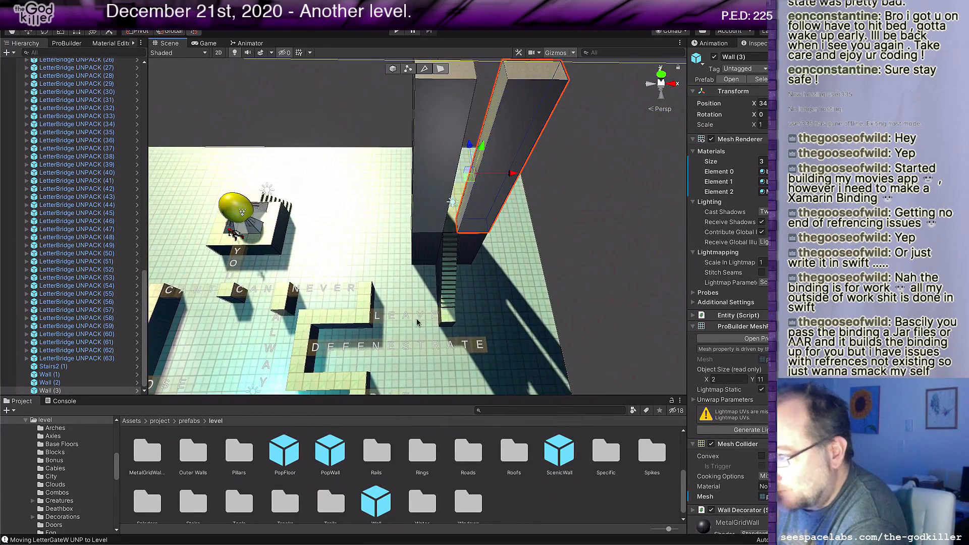
# Step: Examine the letter-bridge layout, the stairs and the walled landing from several angles
pyautogui.moveTo(383, 388); pyautogui.dragTo(410, 327, button='middle')
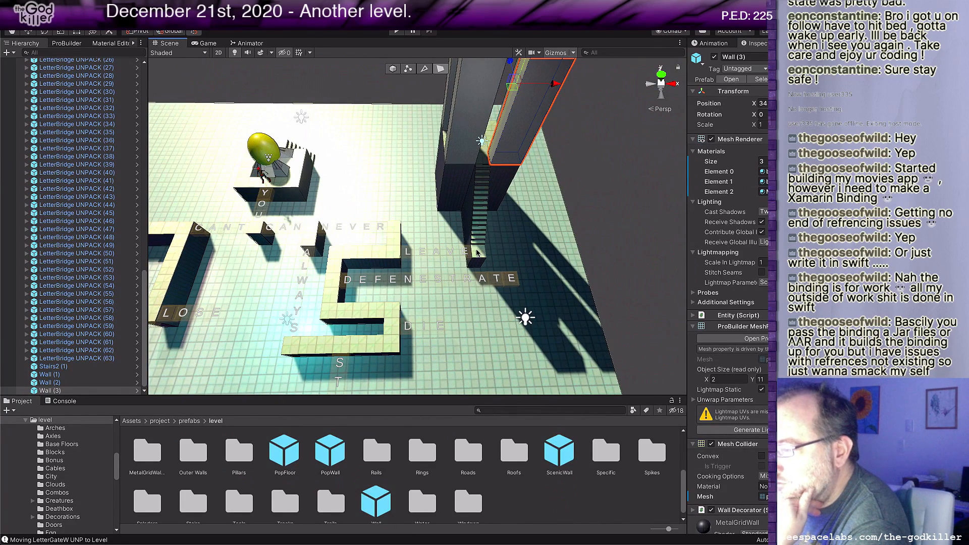
pyautogui.scroll(-1, 452, 304)
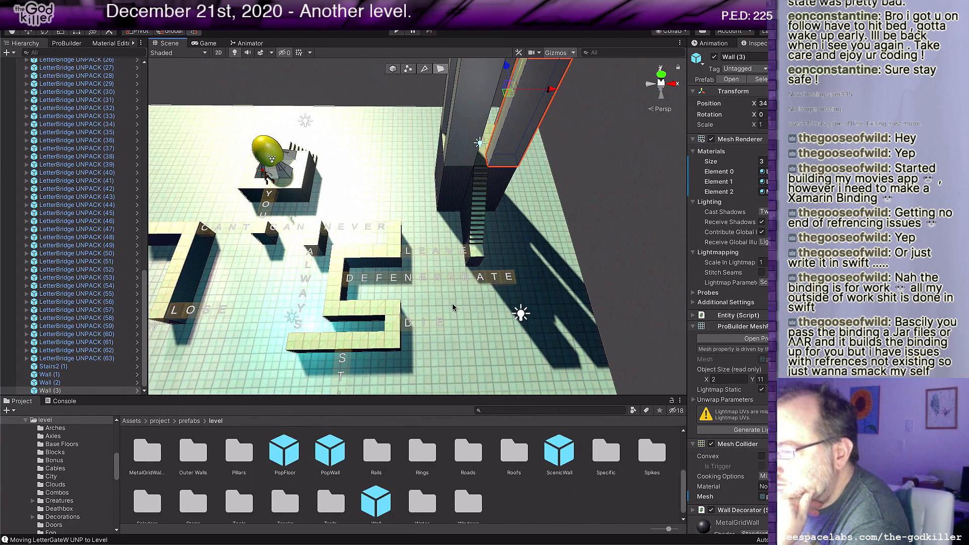
pyautogui.moveTo(436, 321); pyautogui.dragTo(404, 297, button='middle')
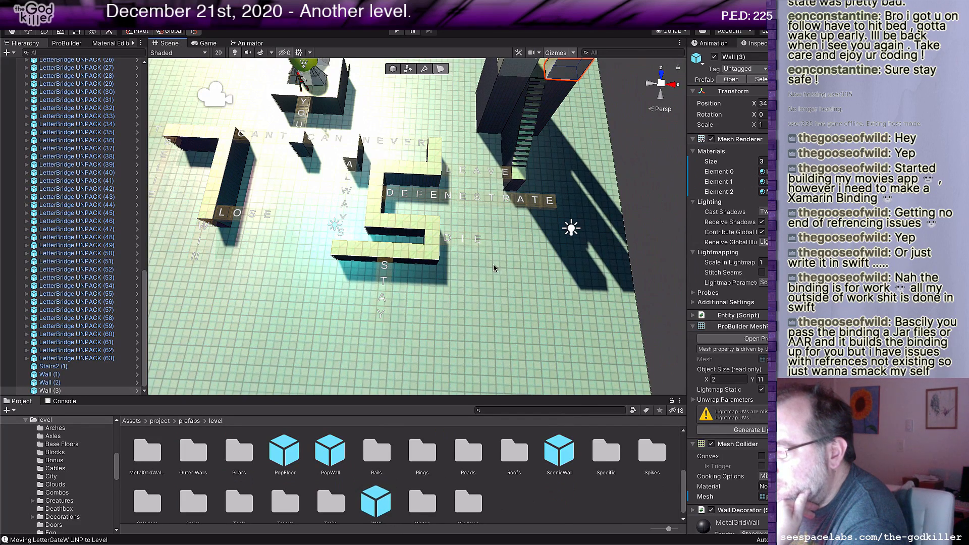
pyautogui.press('f')
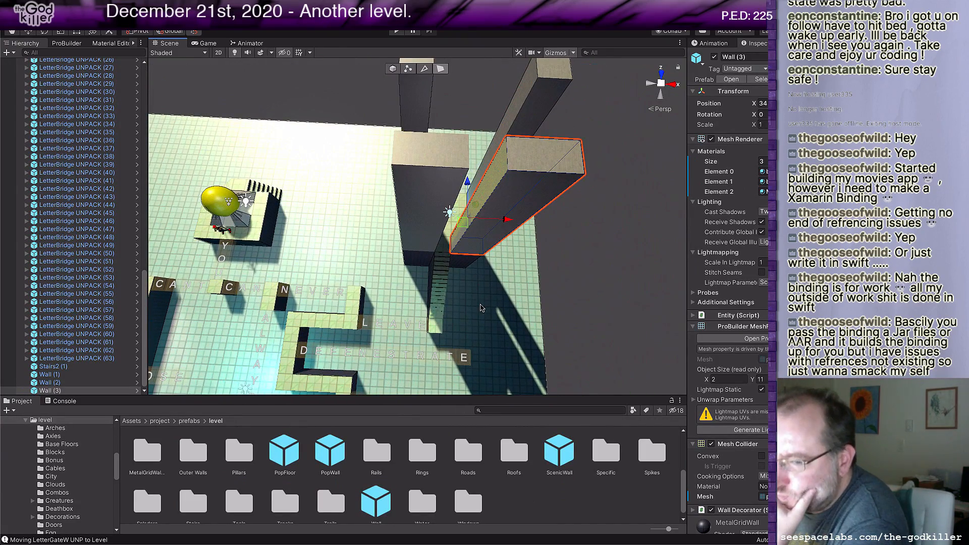
pyautogui.scroll(3, 481, 305)
pyautogui.moveTo(478, 284); pyautogui.dragTo(446, 309, button='middle')
pyautogui.keyDown('alt'); pyautogui.moveTo(446, 309); pyautogui.dragTo(242, 293); pyautogui.keyUp('alt')
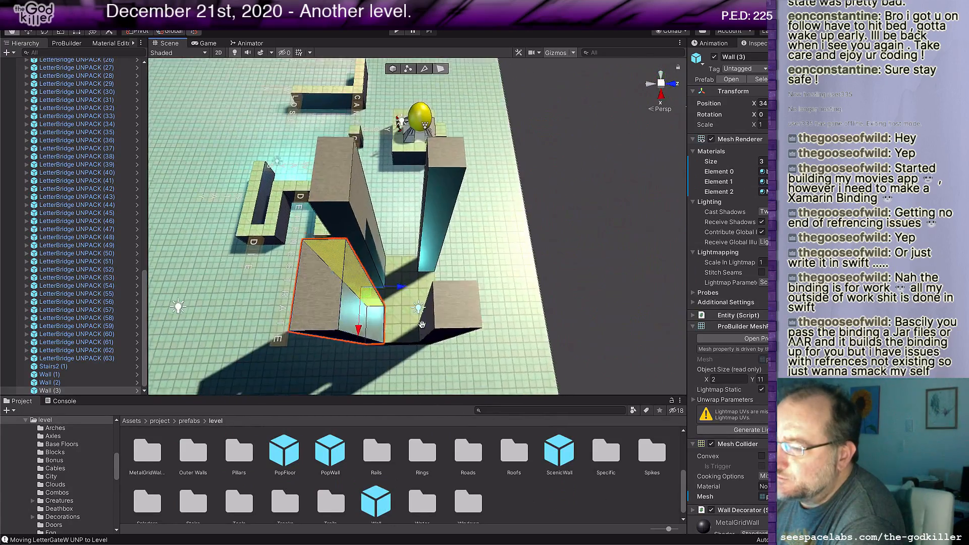
# Step: Select all faces on the landing's side opposite the stairs and extend the landing outward by one tile
pyautogui.moveTo(525, 338); pyautogui.dragTo(395, 316, button='middle')
pyautogui.scroll(5, 309, 329)
pyautogui.click(239, 346)
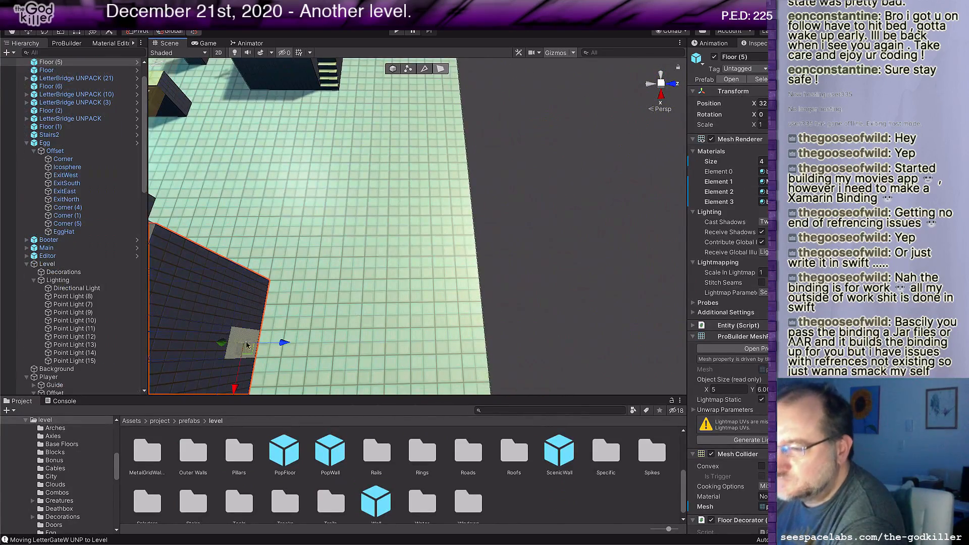
pyautogui.keyDown('alt'); pyautogui.moveTo(349, 322); pyautogui.dragTo(254, 300); pyautogui.keyUp('alt')
pyautogui.keyDown('shift'); pyautogui.click(303, 267); pyautogui.keyUp('shift')
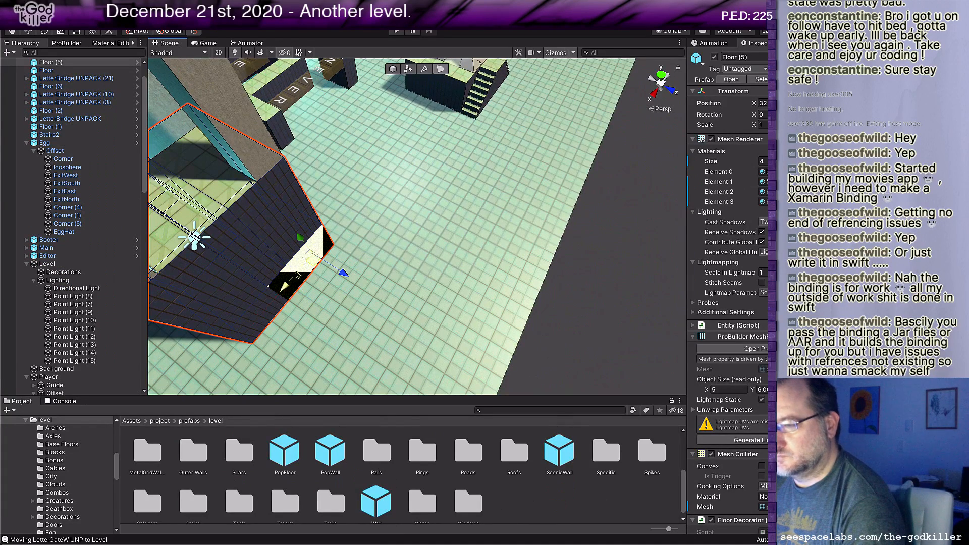
pyautogui.keyDown('shift'); pyautogui.click(258, 317); pyautogui.keyUp('shift')
pyautogui.keyDown('shift'); pyautogui.click(218, 292); pyautogui.keyUp('shift')
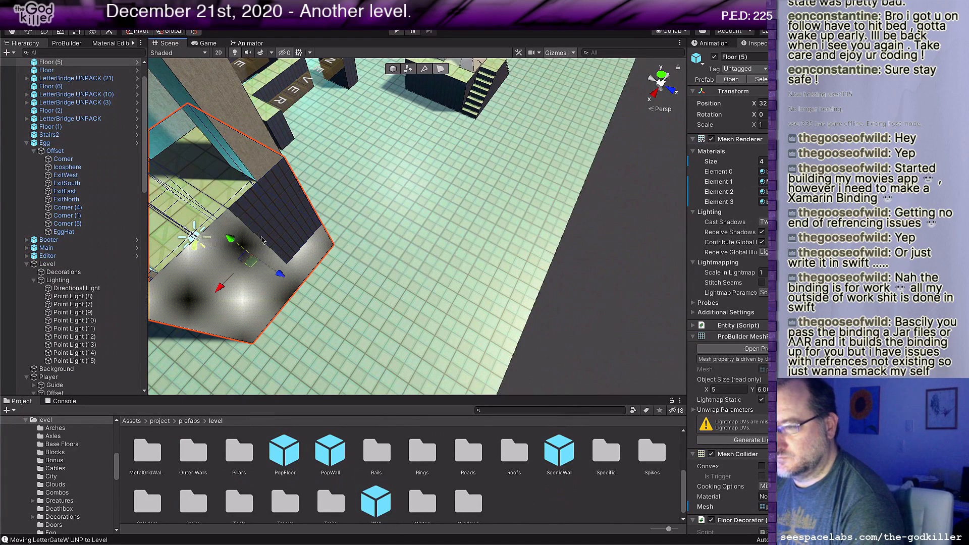
pyautogui.keyDown('shift'); pyautogui.click(277, 222); pyautogui.keyUp('shift')
pyautogui.moveTo(323, 239); pyautogui.dragTo(341, 256)
pyautogui.scroll(-3, 343, 287)
pyautogui.moveTo(343, 287); pyautogui.dragTo(366, 292, button='middle')
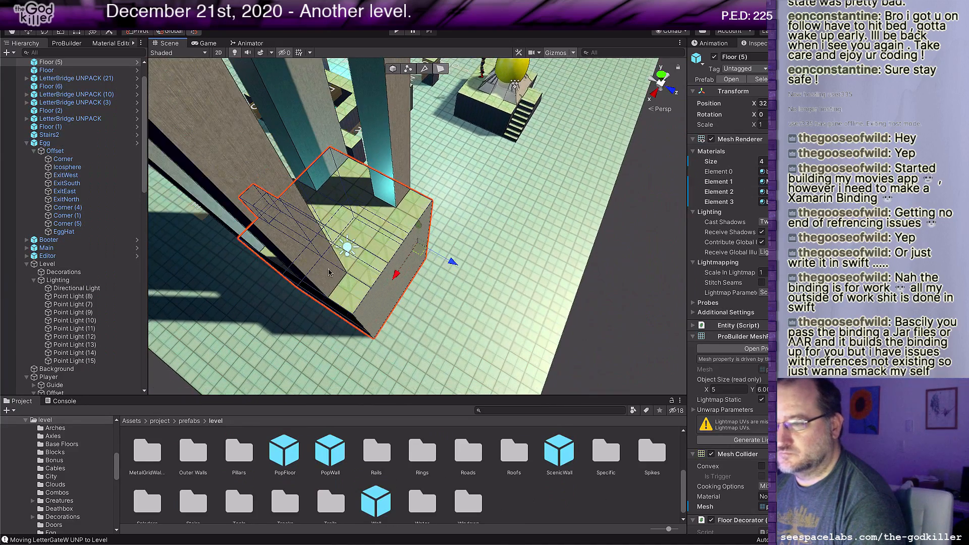
# Step: Move the two walls opposite the stairs outward as whole objects to the landing's extended edge
pyautogui.click(328, 270)
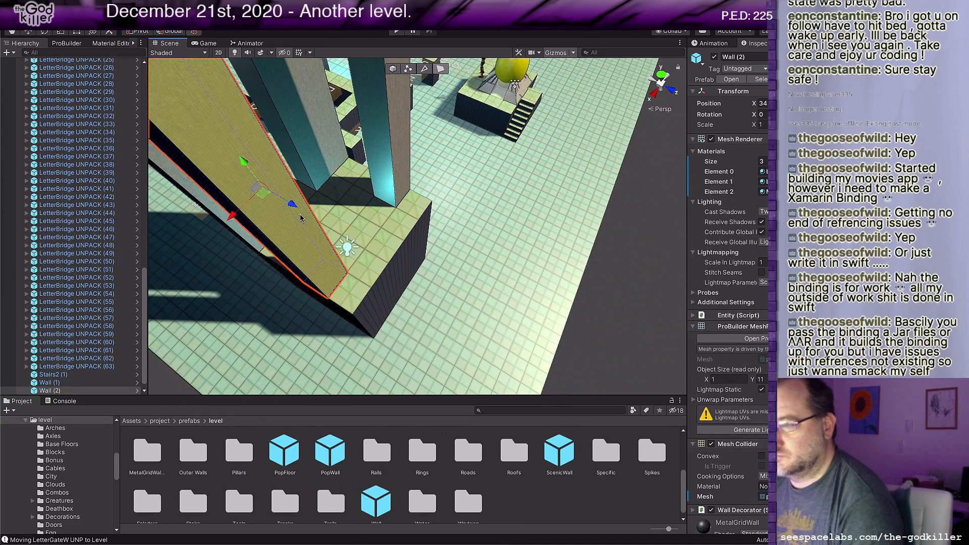
pyautogui.moveTo(308, 215); pyautogui.dragTo(317, 221)
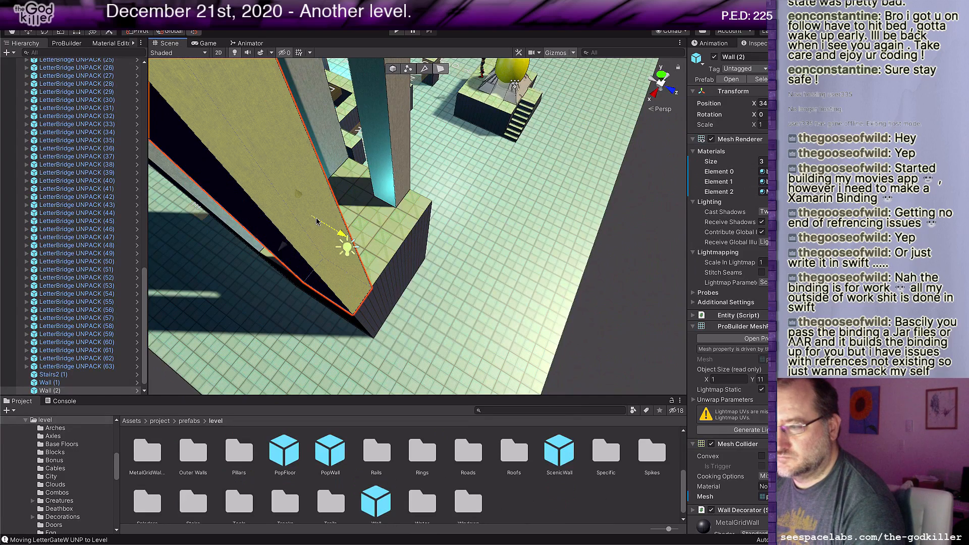
pyautogui.hotkey('ctrl', 'z')
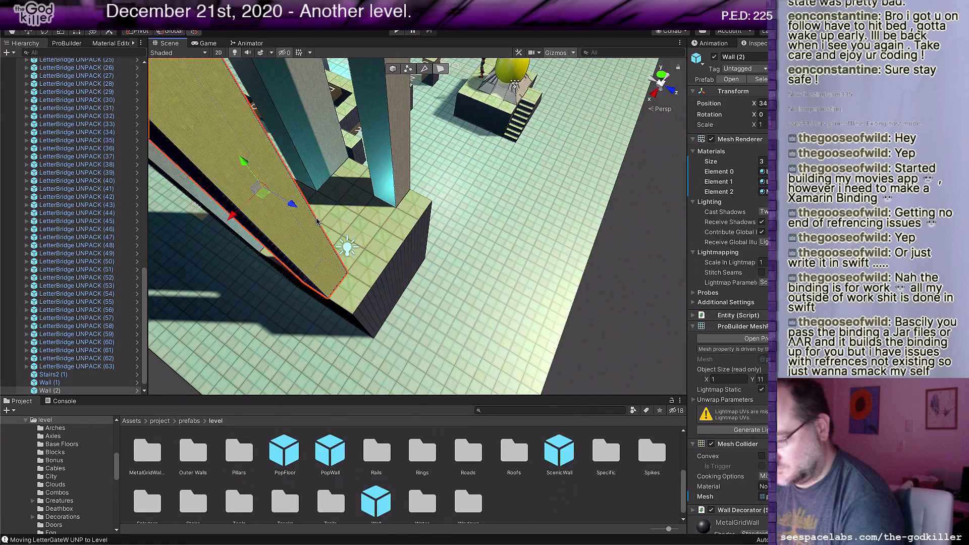
pyautogui.press('Escape')
pyautogui.moveTo(380, 294); pyautogui.dragTo(403, 301)
pyautogui.click(398, 154)
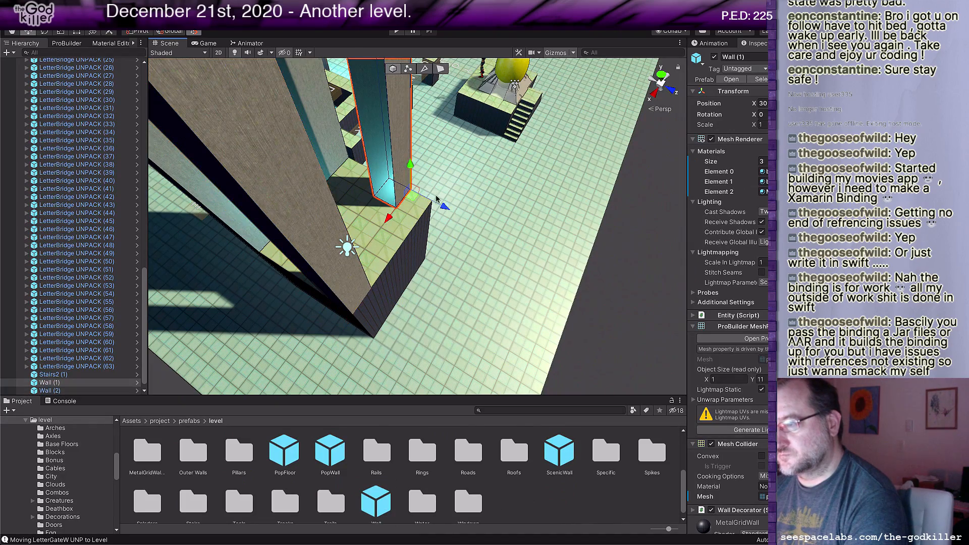
pyautogui.moveTo(438, 204); pyautogui.dragTo(462, 213)
pyautogui.scroll(-3, 402, 278)
pyautogui.moveTo(337, 276); pyautogui.dragTo(404, 287, button='right')
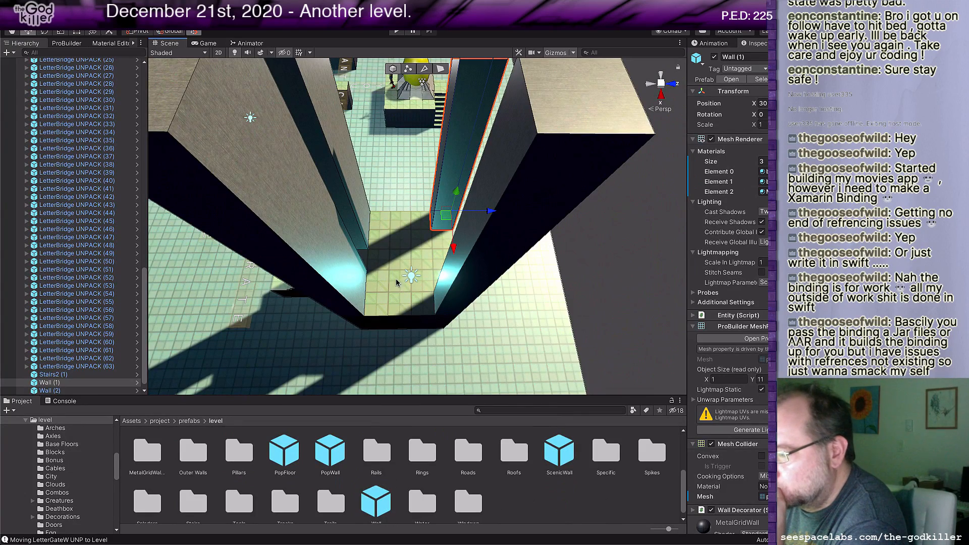
pyautogui.scroll(-1, 396, 286)
pyautogui.scroll(-1, 396, 287)
pyautogui.moveTo(396, 278); pyautogui.dragTo(405, 303, button='middle')
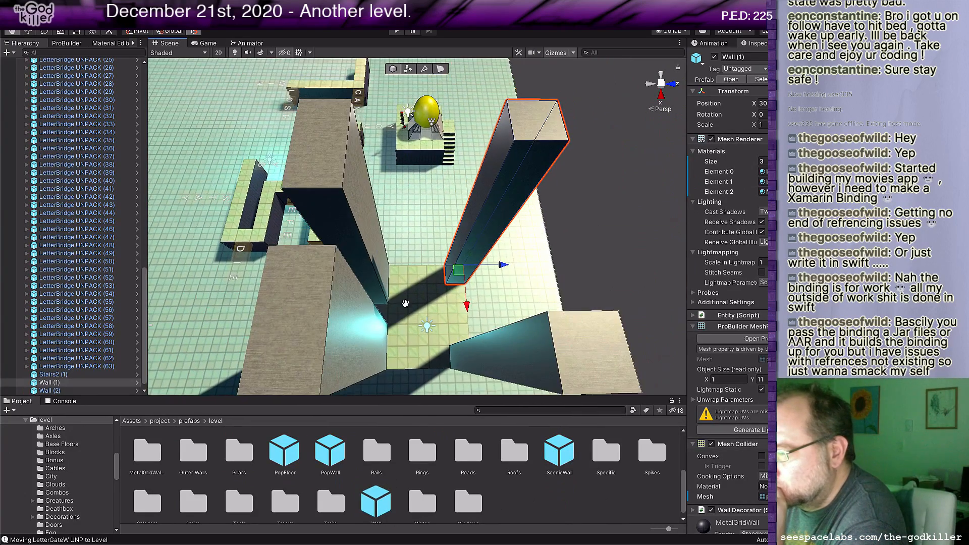
pyautogui.scroll(2, 405, 303)
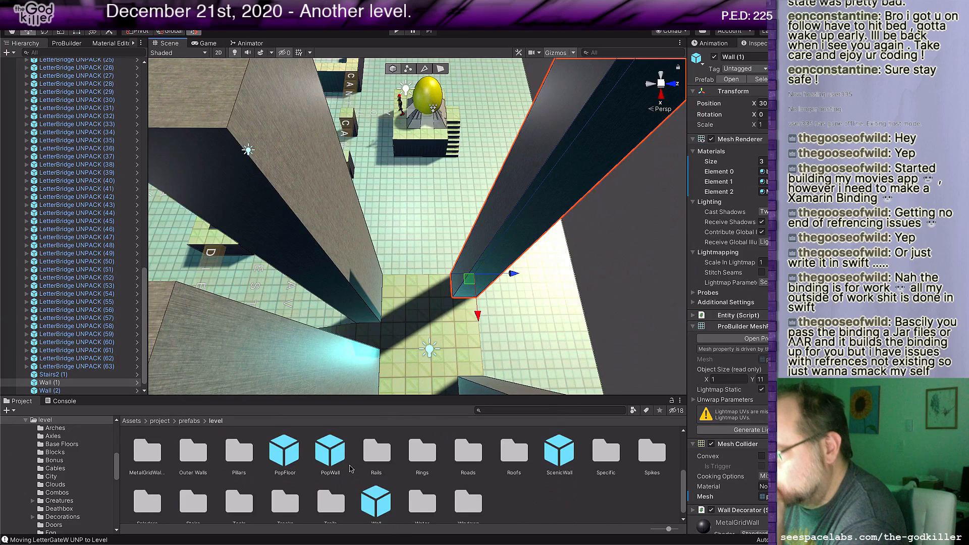
# Step: Place a Block UNPACK prefab from the Blocks folder on the walled landing and set its letter to S
pyautogui.scroll(-1, 352, 470)
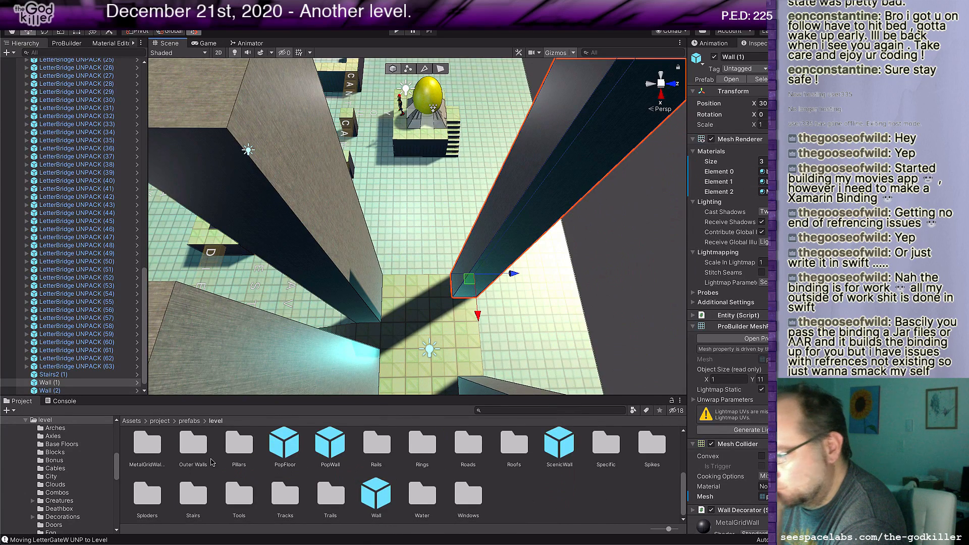
pyautogui.scroll(5, 212, 463)
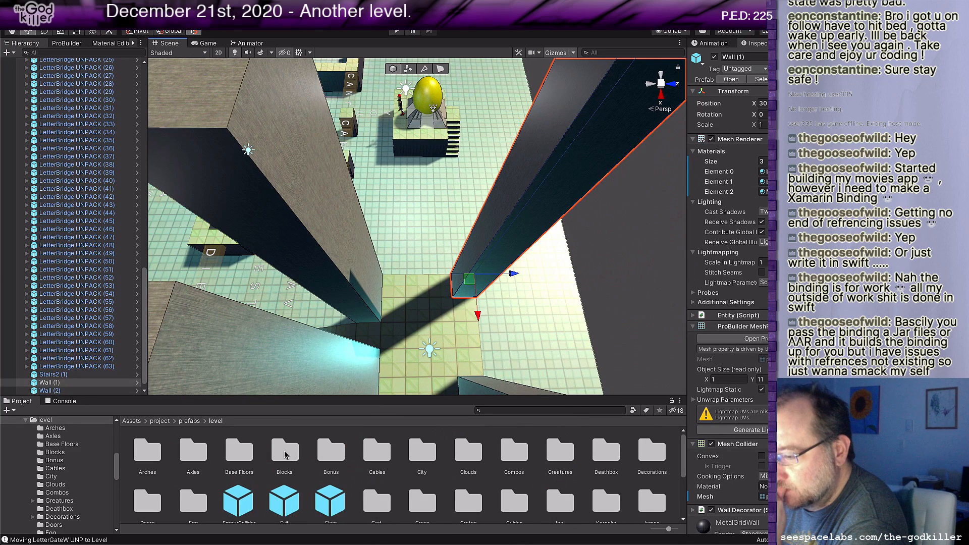
pyautogui.click(285, 455)
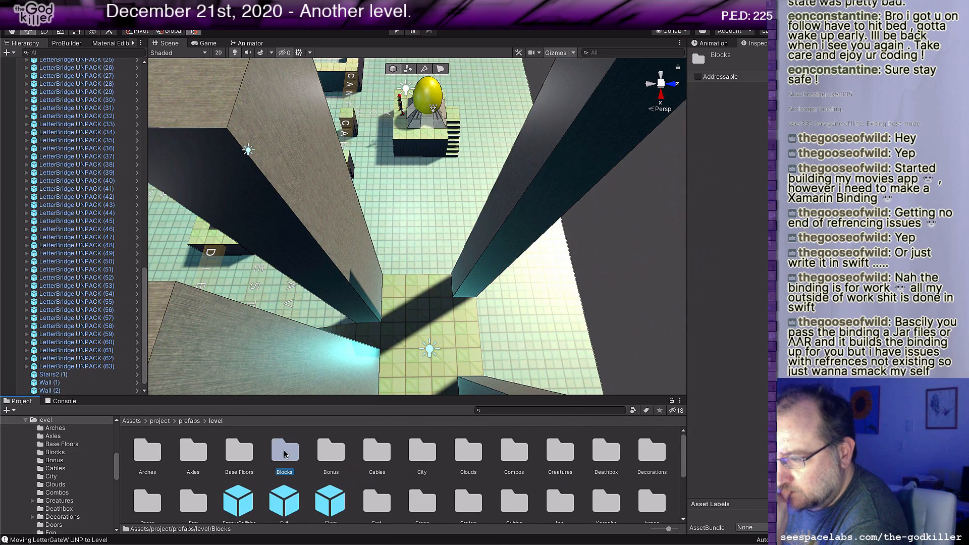
pyautogui.doubleClick(285, 455)
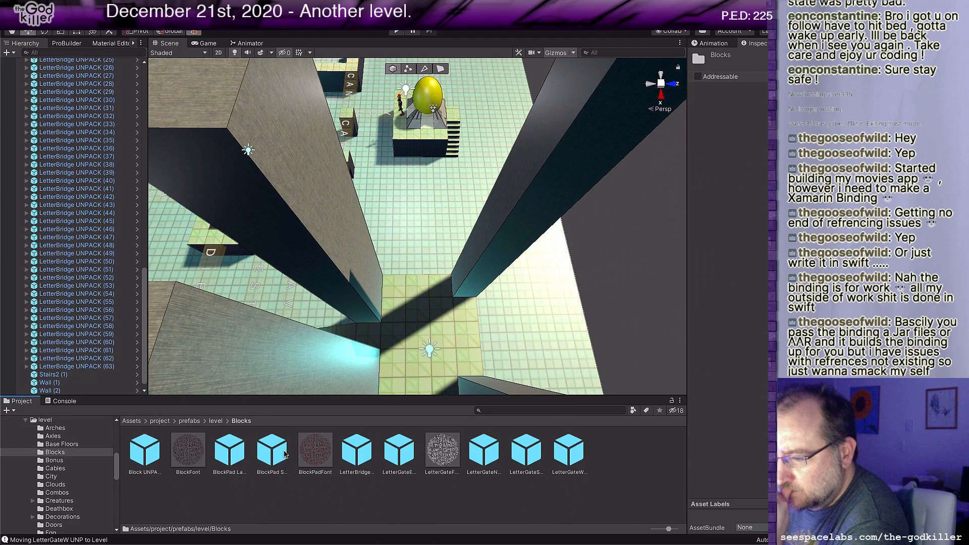
pyautogui.click(139, 454)
pyautogui.moveTo(152, 430); pyautogui.dragTo(440, 268)
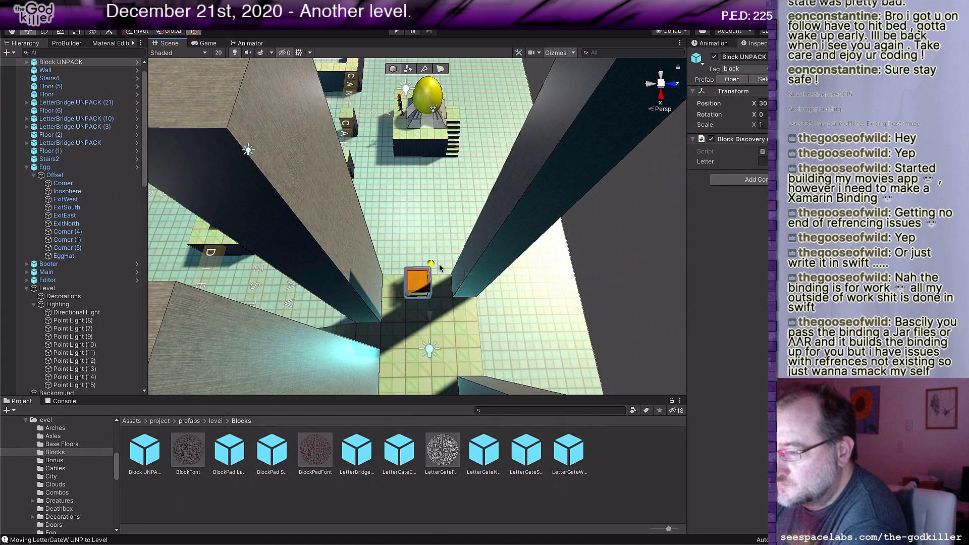
pyautogui.click(773, 161)
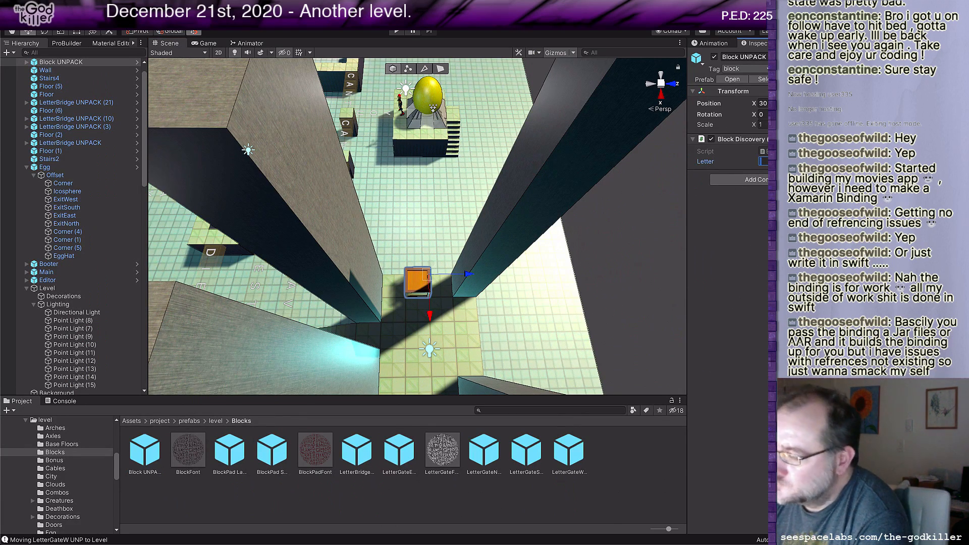
pyautogui.write('S')
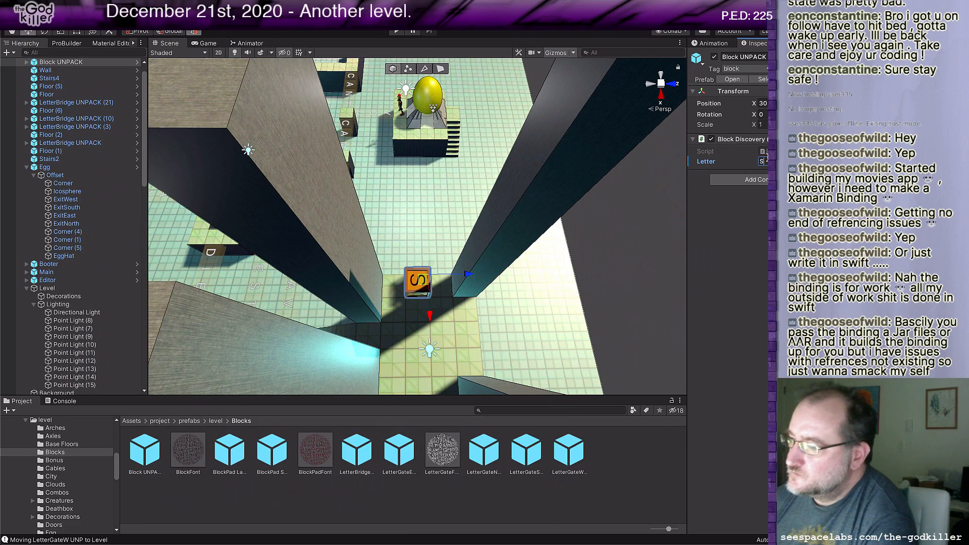
# Step: Duplicate the S block, stack the copy on top of it and set the copy's letter to A
pyautogui.moveTo(544, 302); pyautogui.dragTo(526, 317, button='right')
pyautogui.moveTo(522, 333)
pyautogui.mouseDown(button='middle')
pyautogui.moveTo(529, 319)
pyautogui.moveTo(519, 319)
pyautogui.mouseUp(button='middle')
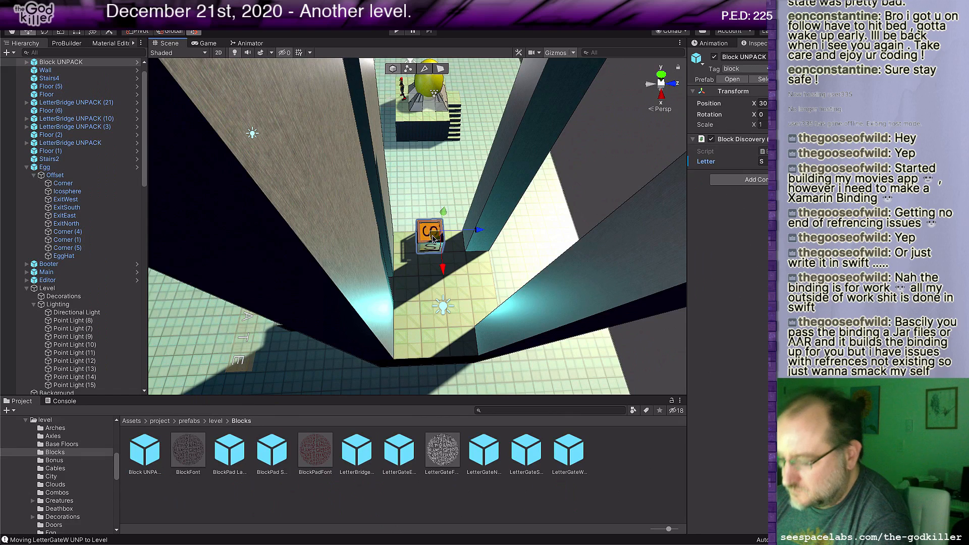
pyautogui.hotkey('ctrl', 'd')
pyautogui.moveTo(444, 212); pyautogui.dragTo(447, 202)
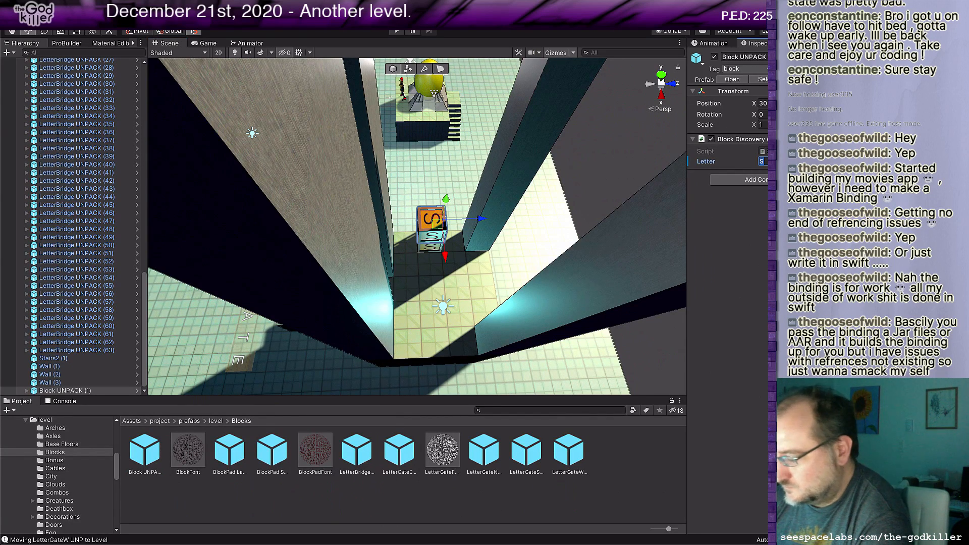
pyautogui.write('A')
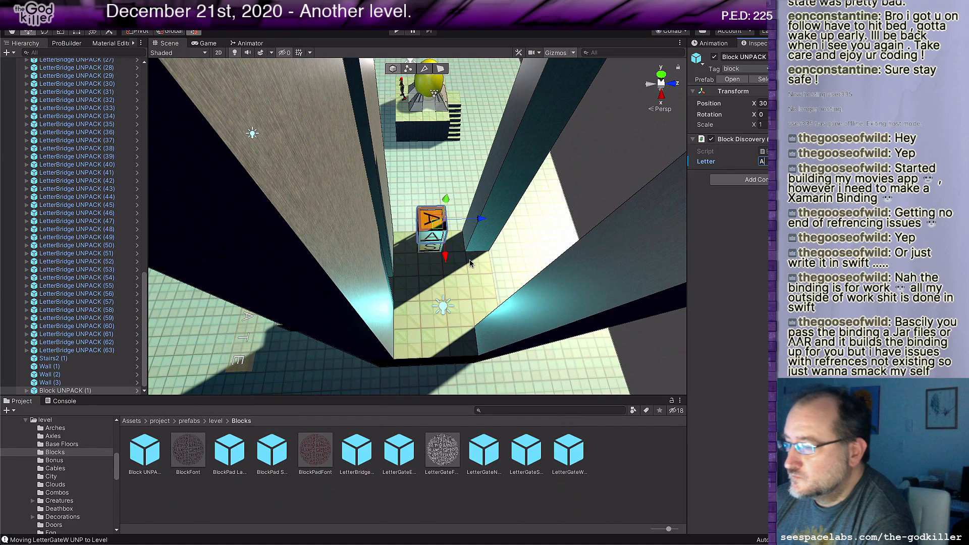
pyautogui.press('Return')
# Step: Duplicate the A block, place the copy on the landing floor by the far-side opening and set its letter to T
pyautogui.hotkey('ctrl', 'd')
pyautogui.moveTo(445, 256); pyautogui.dragTo(551, 275)
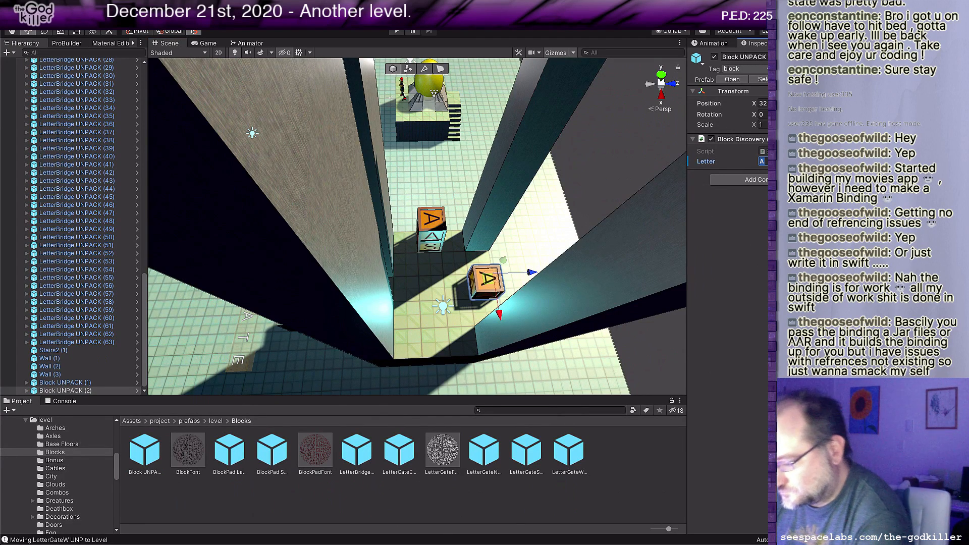
pyautogui.write('T')
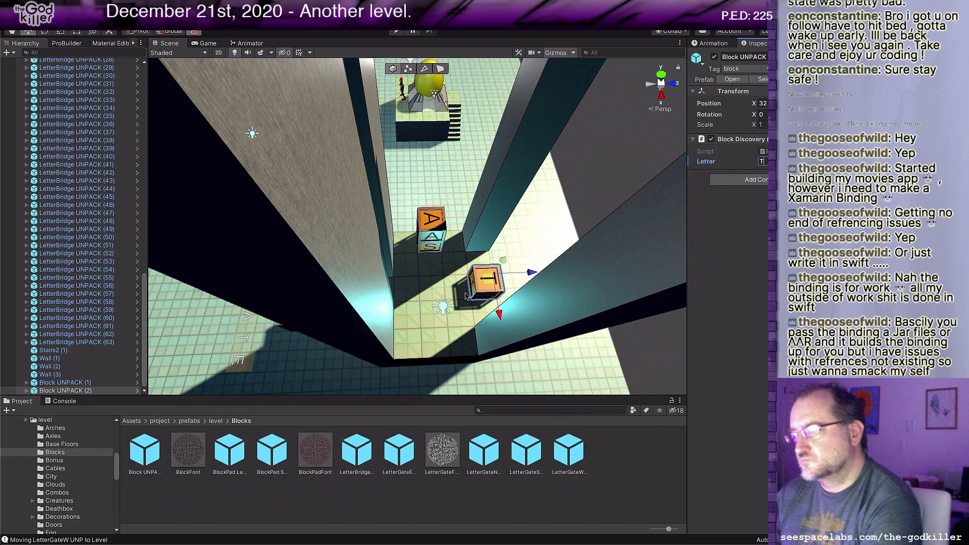
# Step: Duplicate the T block, move the copy to the landing end opposite the stacked blocks and set its letter to Y
pyautogui.click(484, 278)
pyautogui.hotkey('ctrl', 'd')
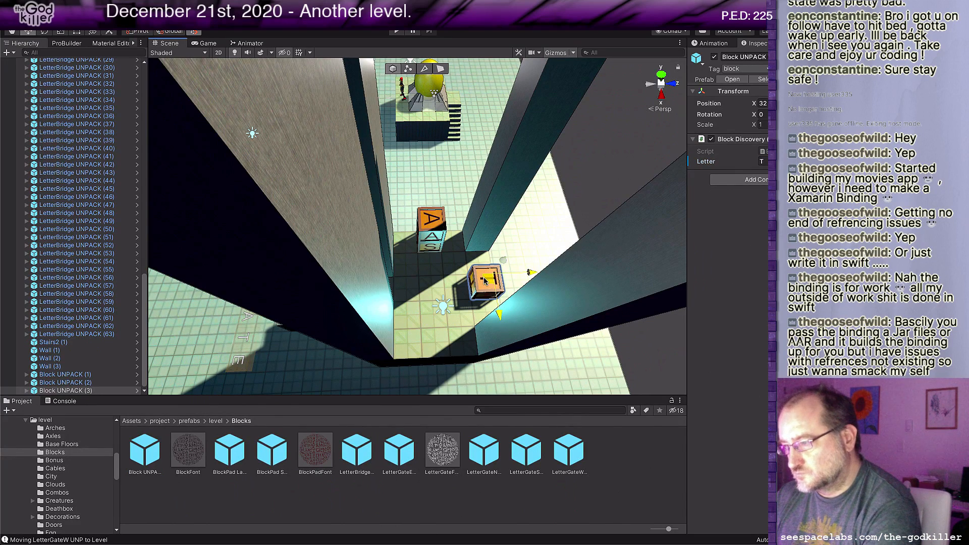
pyautogui.moveTo(485, 279); pyautogui.dragTo(448, 330)
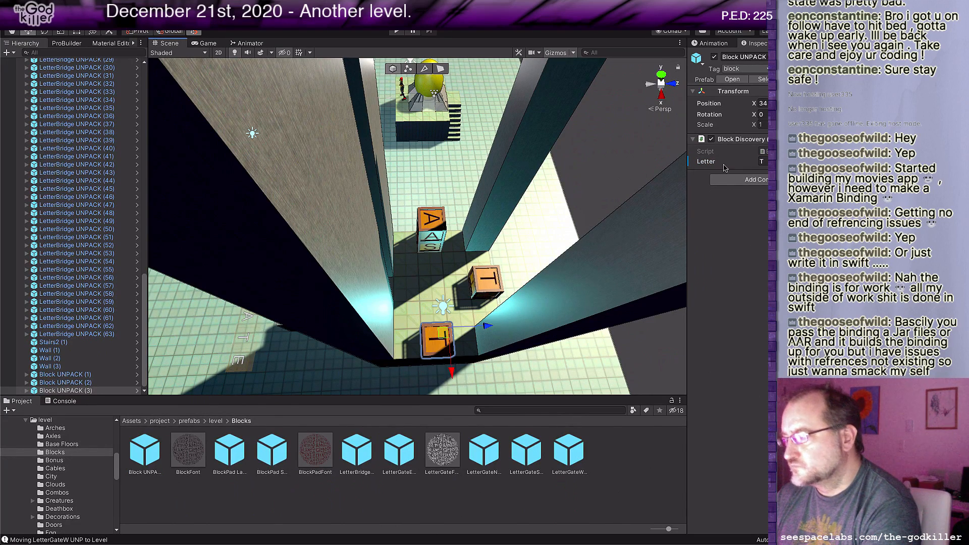
pyautogui.click(763, 161)
pyautogui.write('Y')
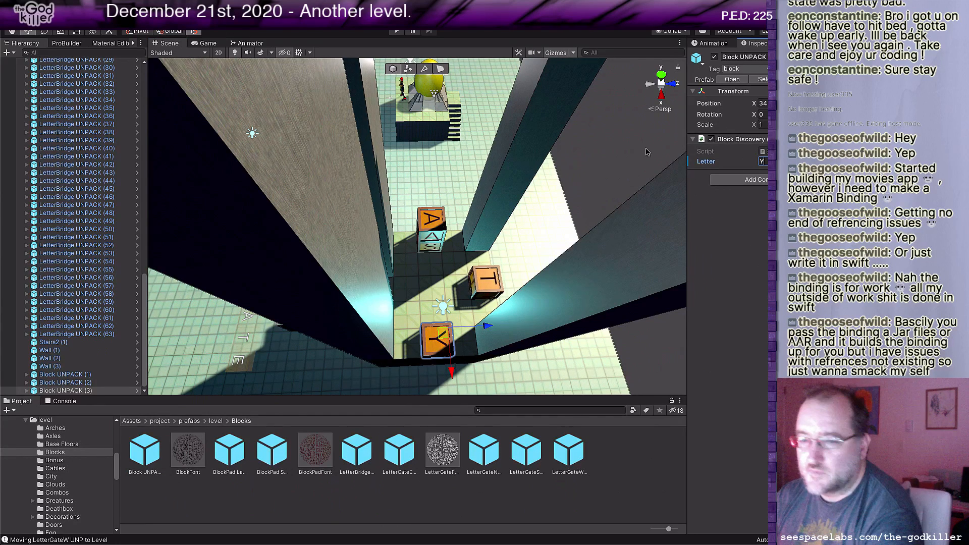
# Step: Place a Bystander from the Creatures folder on the landing between the letter blocks
pyautogui.click(216, 421)
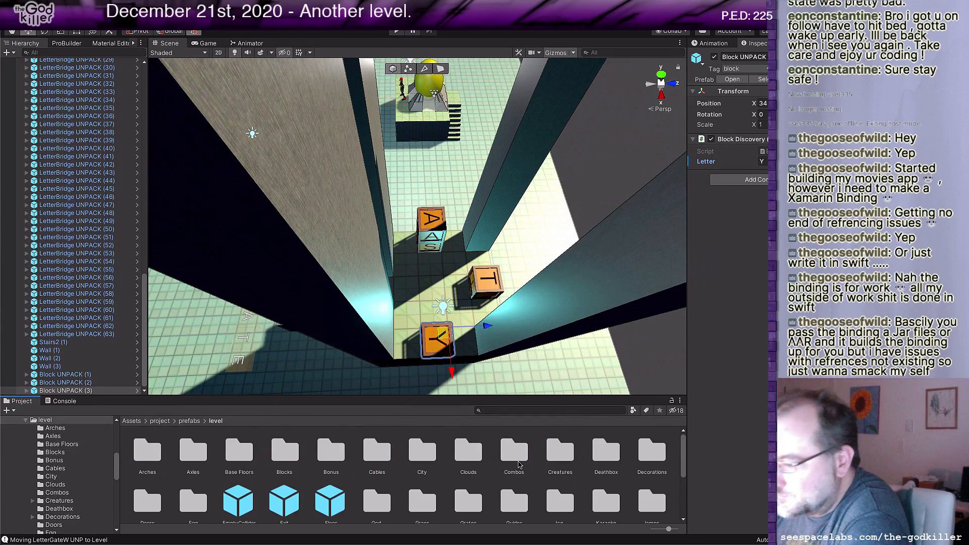
pyautogui.doubleClick(557, 456)
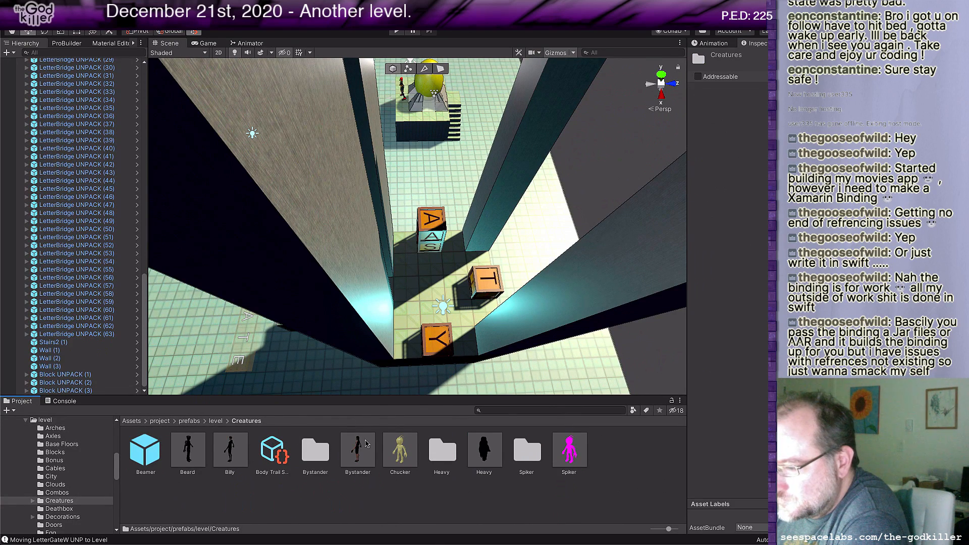
pyautogui.moveTo(353, 449); pyautogui.dragTo(448, 307)
pyautogui.scroll(10, 448, 306)
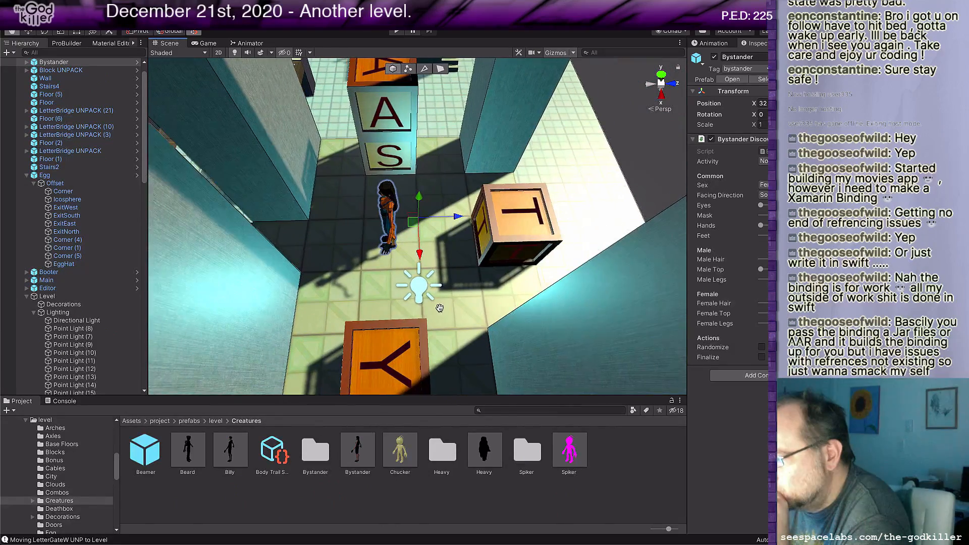
pyautogui.moveTo(440, 308); pyautogui.dragTo(452, 317, button='middle')
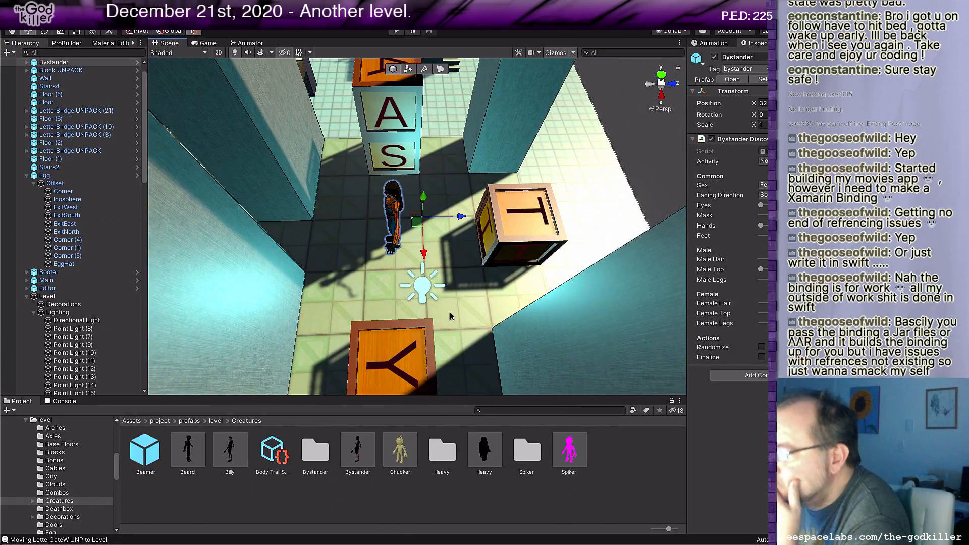
# Step: Place a new Wall prefab from the level folder on top of the tall walls beside the stairs
pyautogui.moveTo(395, 324); pyautogui.dragTo(434, 307, button='middle')
pyautogui.scroll(-8, 434, 308)
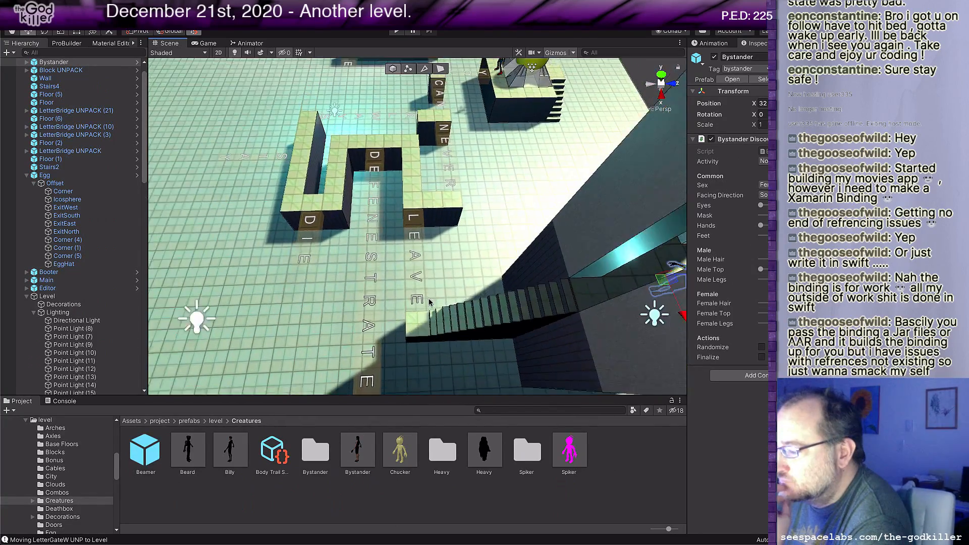
pyautogui.scroll(-5, 429, 303)
pyautogui.moveTo(436, 287); pyautogui.dragTo(391, 311, button='middle')
pyautogui.moveTo(392, 310); pyautogui.dragTo(418, 314, button='middle')
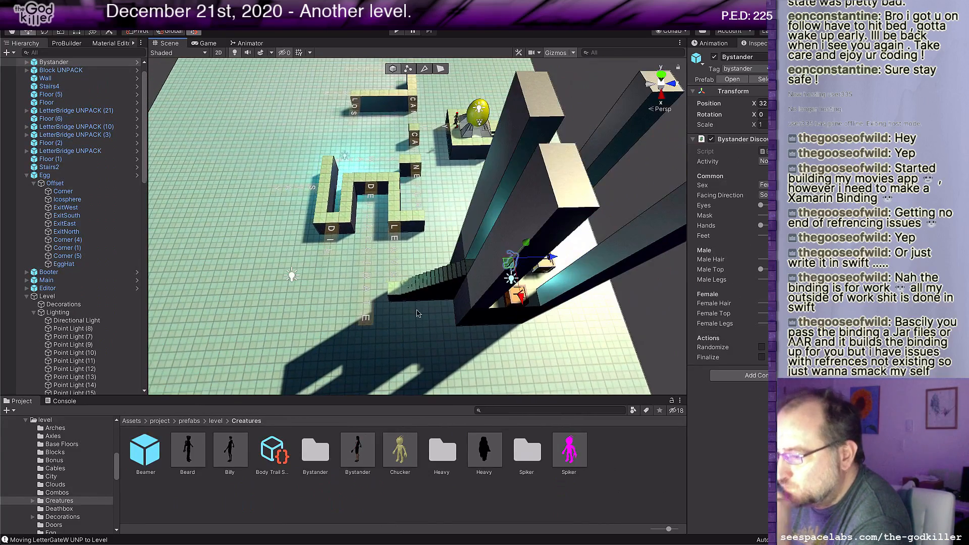
pyautogui.click(216, 421)
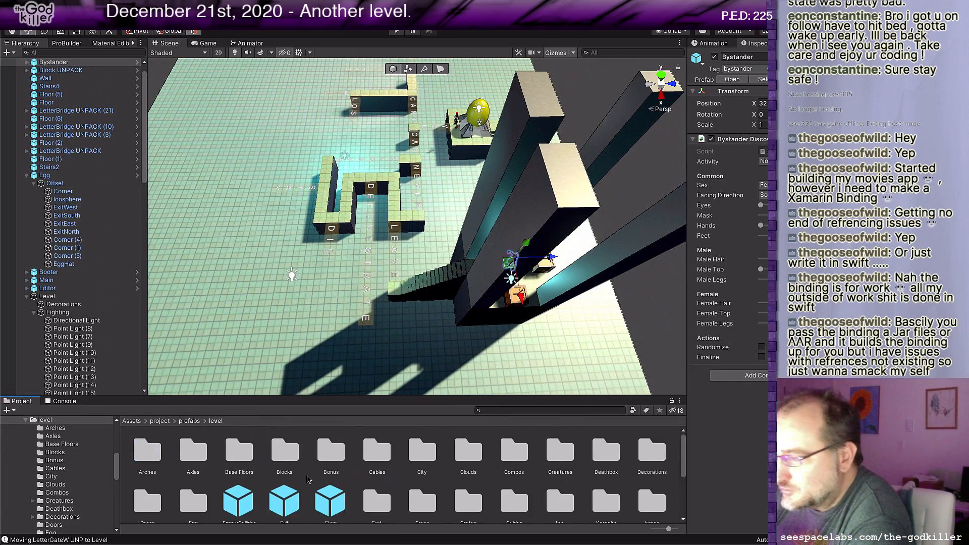
pyautogui.scroll(-5, 309, 479)
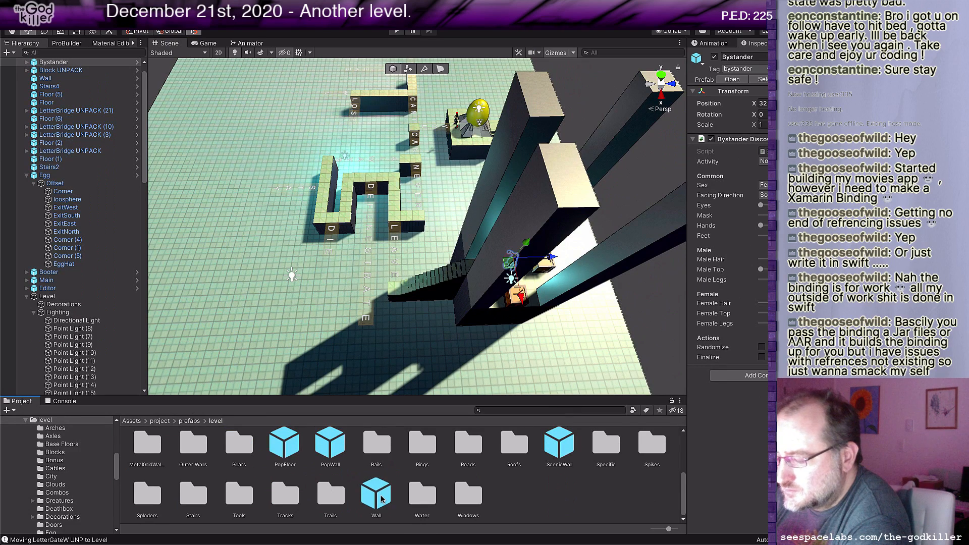
pyautogui.click(378, 495)
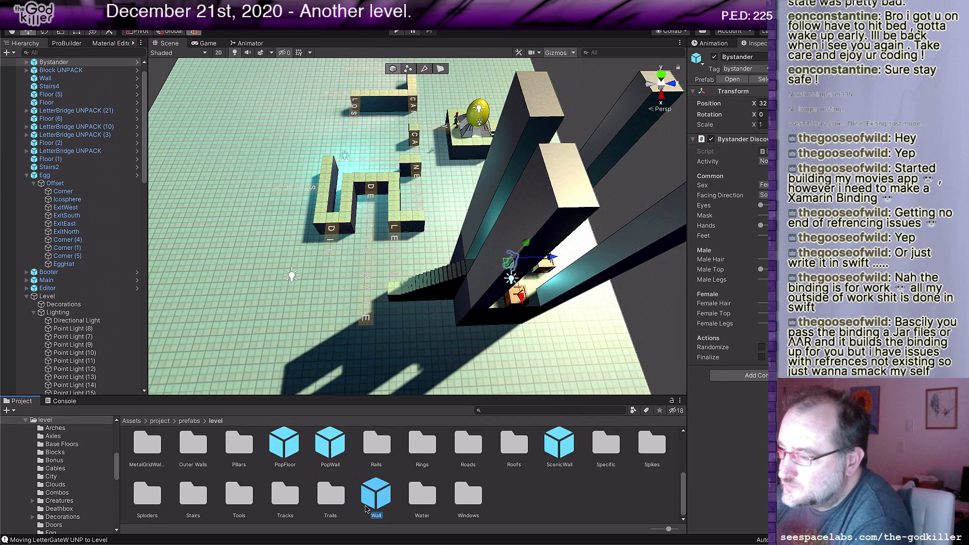
pyautogui.moveTo(378, 462); pyautogui.dragTo(566, 171)
# Step: Stretch the new wall piece by its end face to 5 units long across the tops of the stair-side walls
pyautogui.moveTo(543, 292); pyautogui.dragTo(527, 305, button='middle')
pyautogui.moveTo(404, 233); pyautogui.dragTo(425, 323)
pyautogui.press('g')
pyautogui.click(407, 146)
pyautogui.moveTo(471, 273); pyautogui.dragTo(446, 277, button='middle')
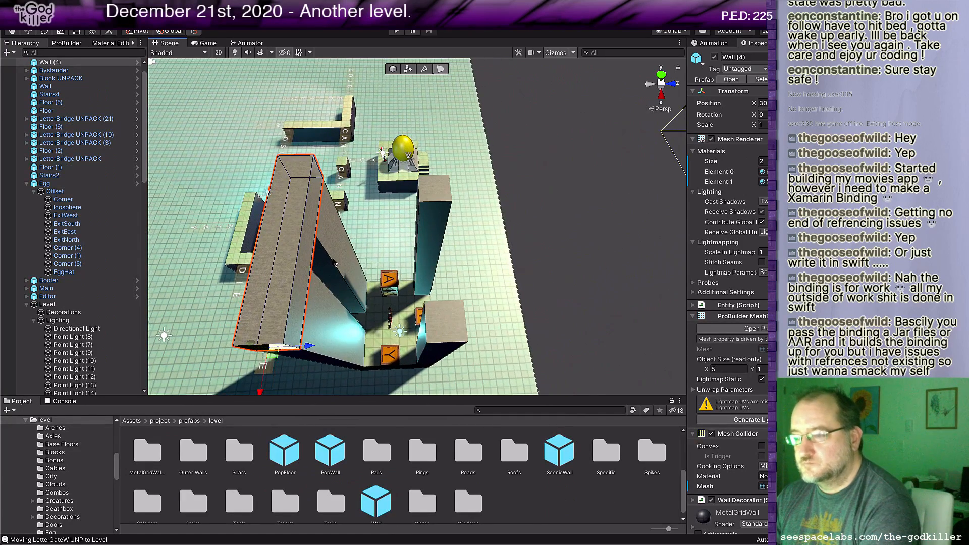
# Step: Select the roof piece's side face and extend it across to the opposite walls so it covers the whole landing
pyautogui.click(306, 244)
pyautogui.moveTo(347, 243); pyautogui.dragTo(494, 238)
pyautogui.scroll(-3, 337, 255)
pyautogui.keyDown('alt'); pyautogui.moveTo(337, 254); pyautogui.dragTo(445, 242); pyautogui.keyUp('alt')
pyautogui.scroll(1, 430, 246)
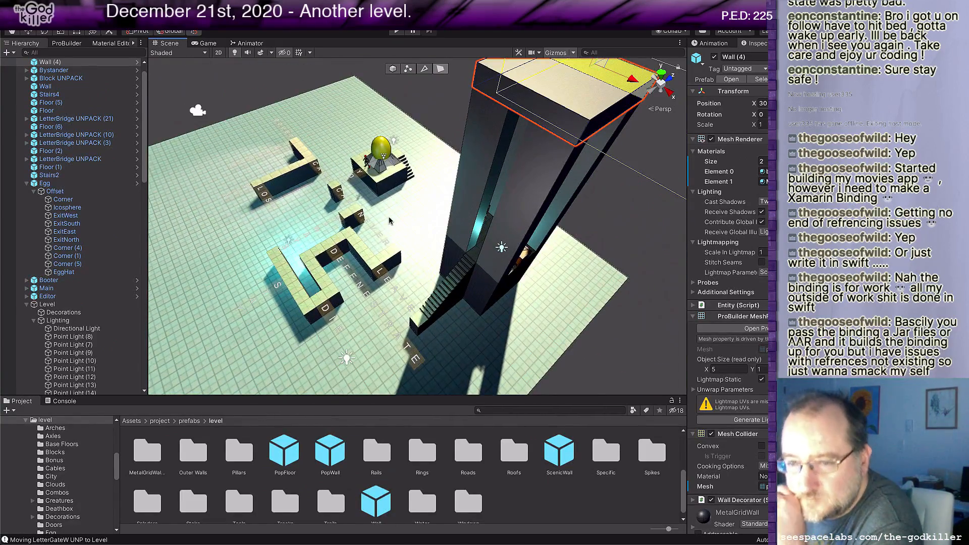
# Step: Examine the letter-bridge paths, the stairs and the roofed tower from several angles
pyautogui.keyDown('alt'); pyautogui.moveTo(414, 221); pyautogui.dragTo(395, 251); pyautogui.keyUp('alt')
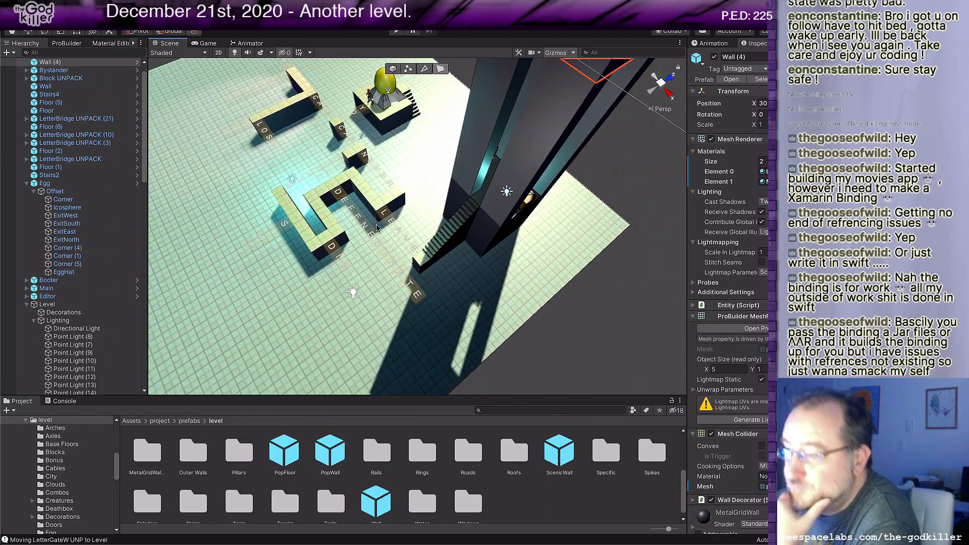
pyautogui.moveTo(353, 211); pyautogui.dragTo(432, 262, button='middle')
pyautogui.keyDown('alt'); pyautogui.moveTo(341, 249); pyautogui.dragTo(484, 268); pyautogui.keyUp('alt')
pyautogui.moveTo(393, 302); pyautogui.dragTo(418, 311, button='middle')
pyautogui.scroll(3, 394, 305)
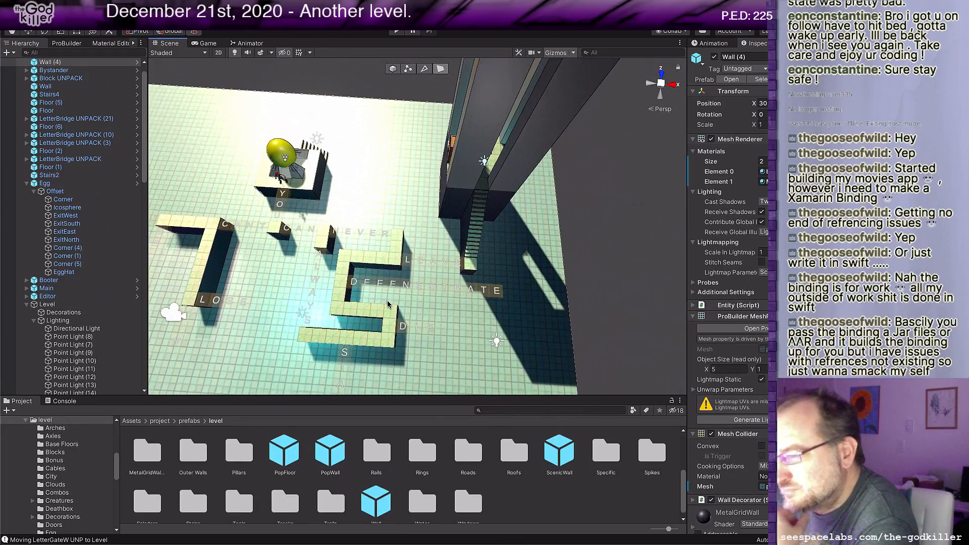
pyautogui.moveTo(324, 302)
pyautogui.mouseDown(button='middle')
pyautogui.moveTo(347, 308)
pyautogui.moveTo(312, 252)
pyautogui.moveTo(376, 272)
pyautogui.moveTo(374, 260)
pyautogui.moveTo(313, 303)
pyautogui.mouseUp(button='middle')
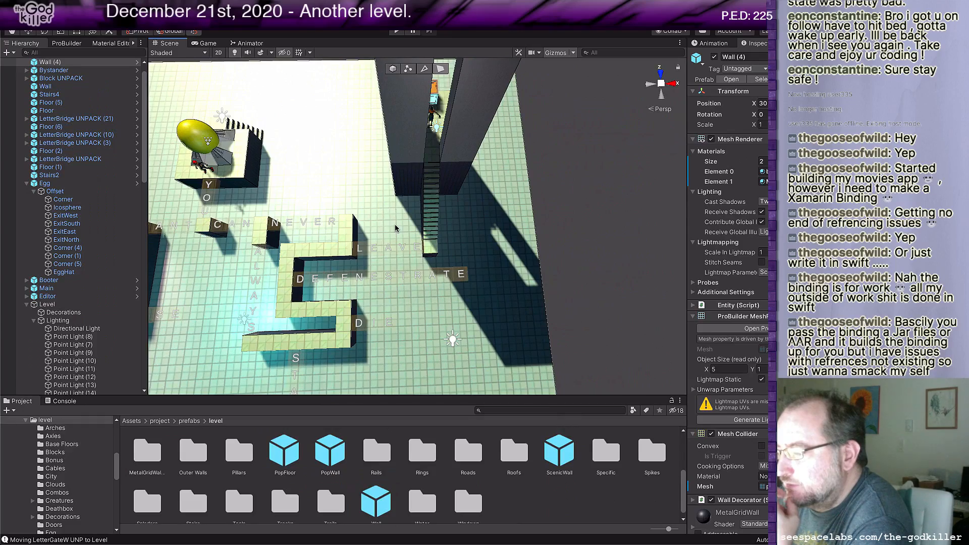
pyautogui.scroll(-2, 391, 222)
pyautogui.moveTo(341, 235); pyautogui.dragTo(404, 227, button='middle')
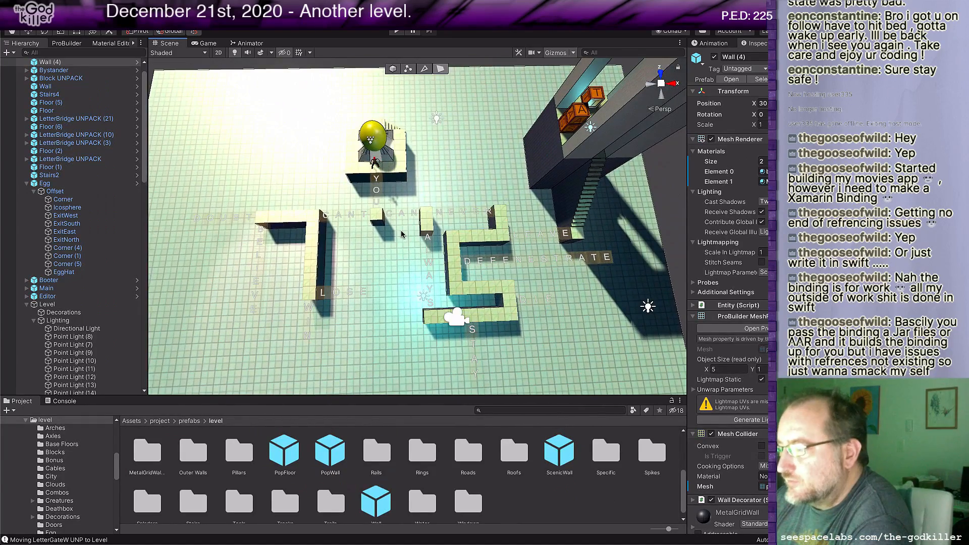
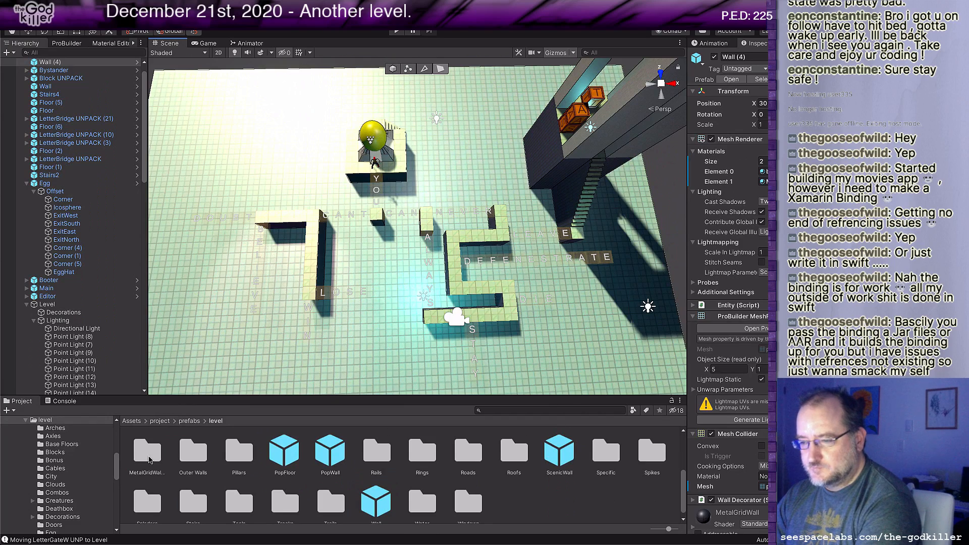
# Step: Place a BlockPad Large prefab from the Blocks folder between the hook-shaped and S-shaped walls, and set its letter to Y
pyautogui.scroll(5, 301, 454)
pyautogui.doubleClick(295, 452)
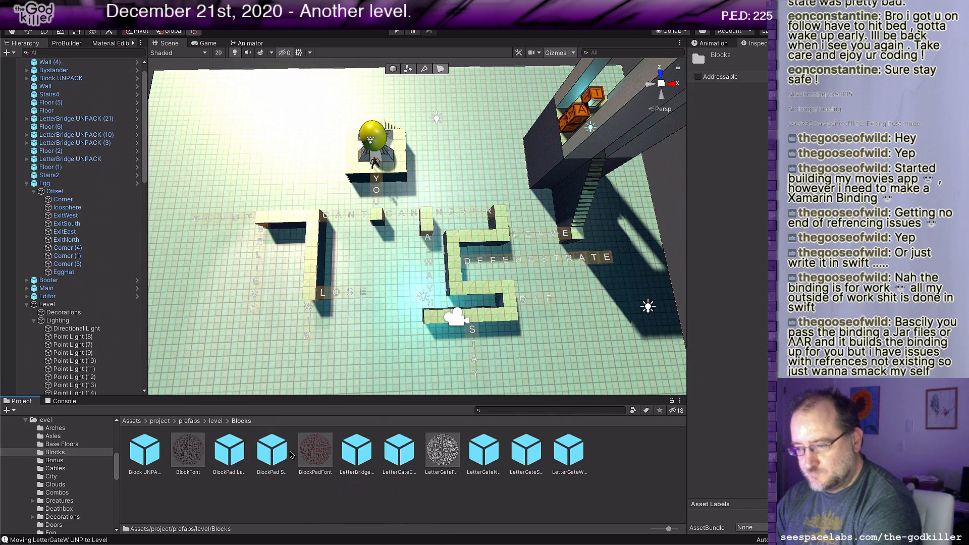
pyautogui.moveTo(237, 455); pyautogui.dragTo(350, 262)
pyautogui.scroll(3, 381, 295)
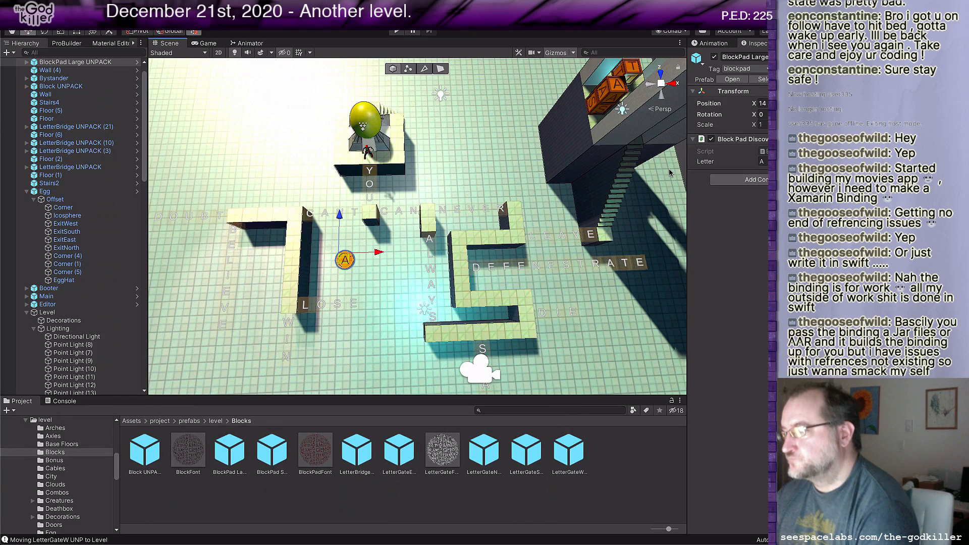
pyautogui.click(763, 162)
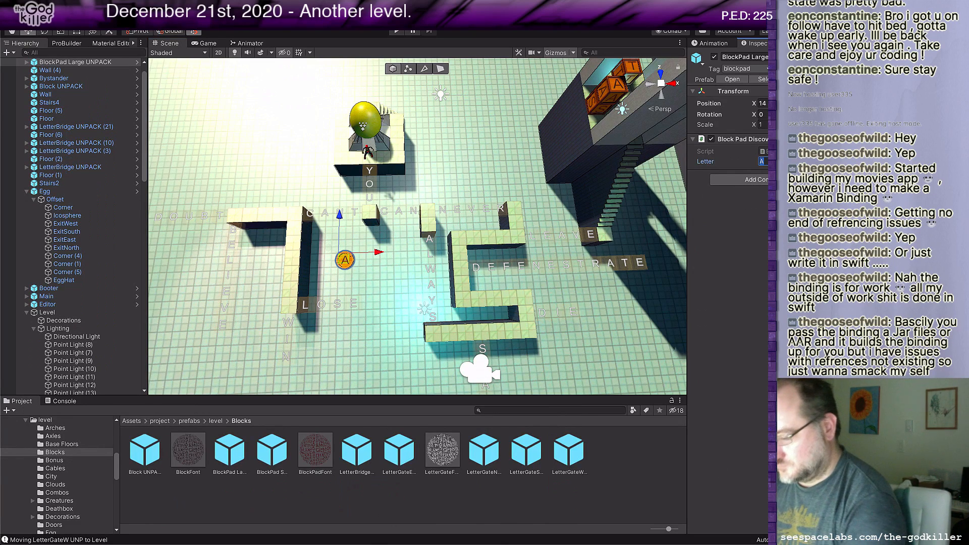
pyautogui.write('Y')
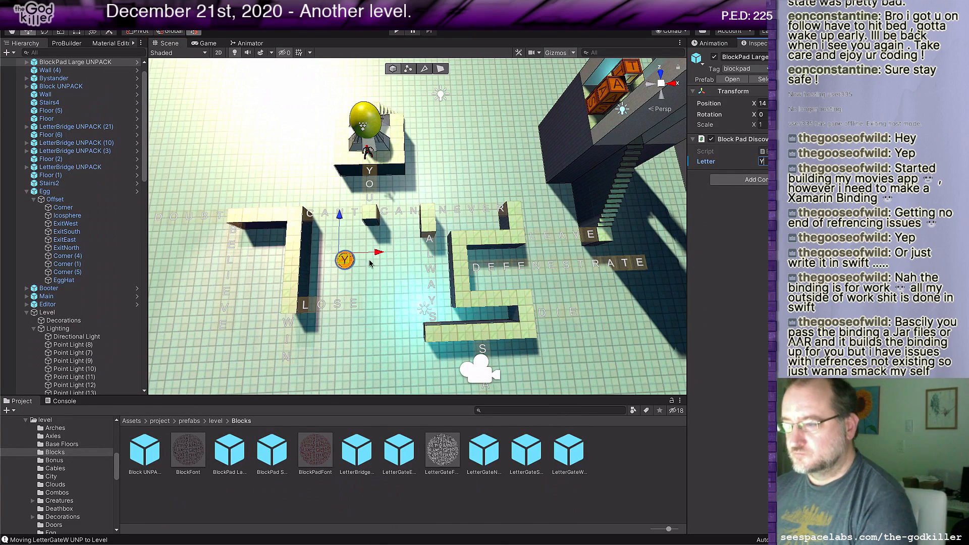
# Step: Duplicate the Y pad as an O pad in front of the LOSE word, and again as a U pad behind the NEVER word
pyautogui.click(345, 264)
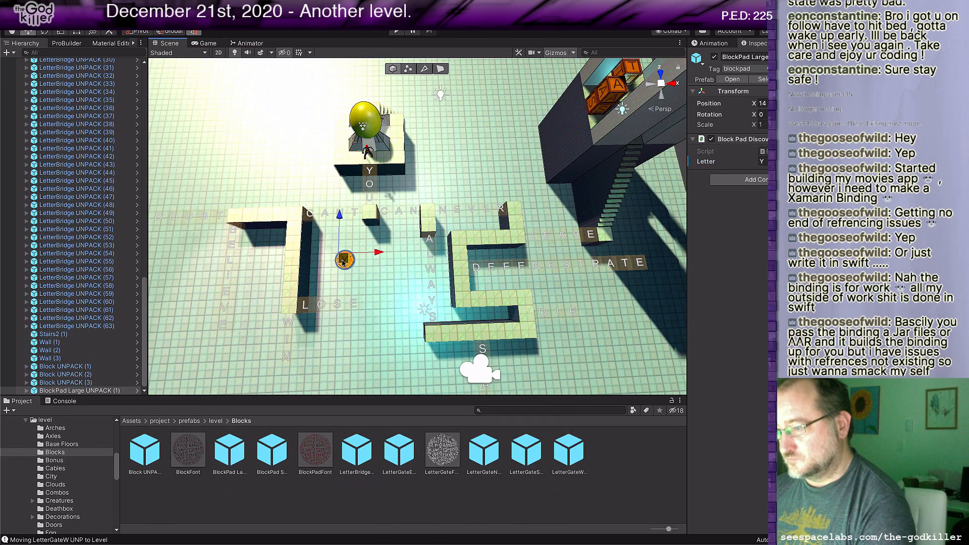
pyautogui.moveTo(342, 262); pyautogui.dragTo(371, 345)
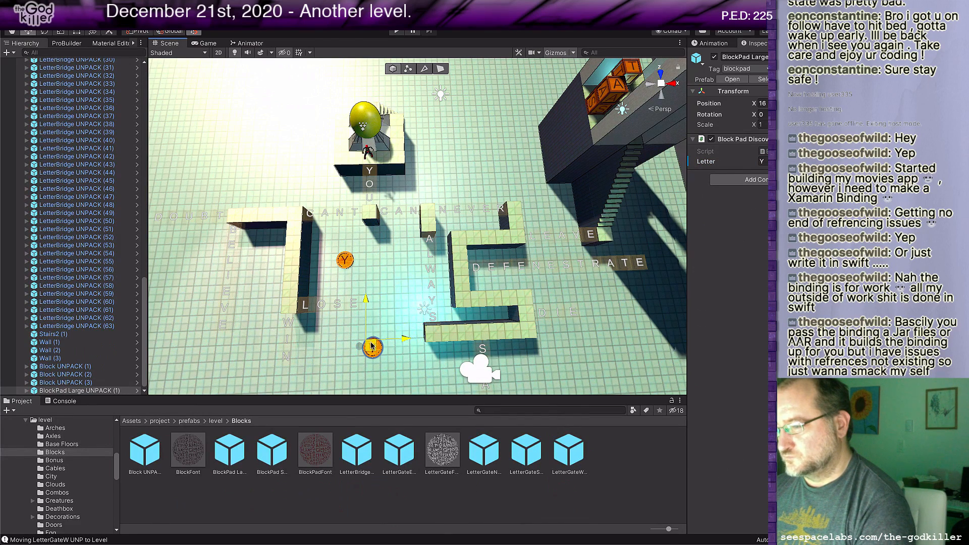
pyautogui.click(765, 162)
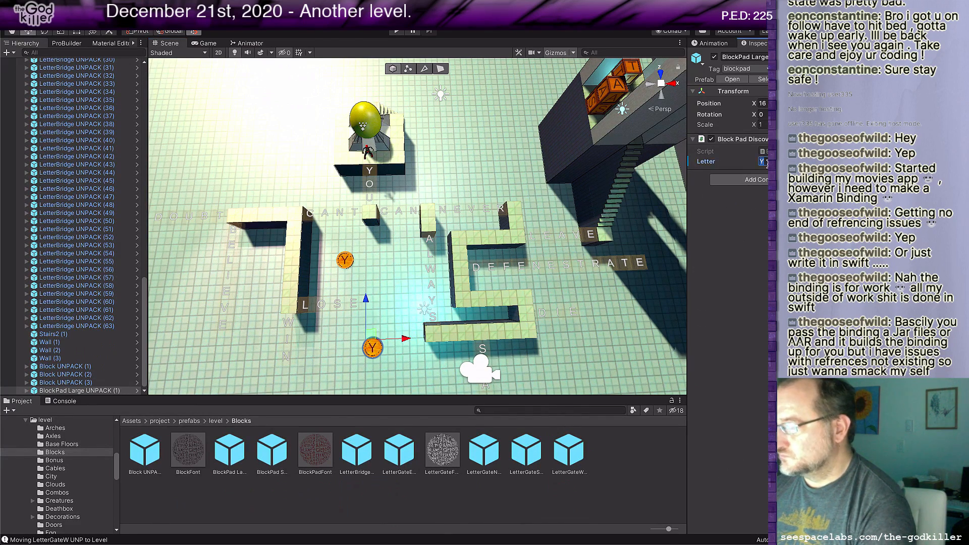
pyautogui.write('O')
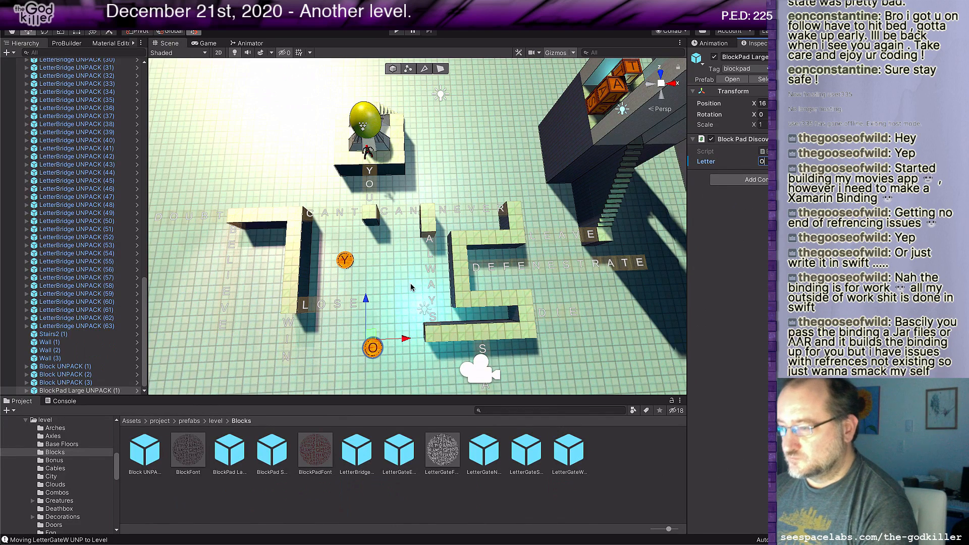
pyautogui.click(371, 336)
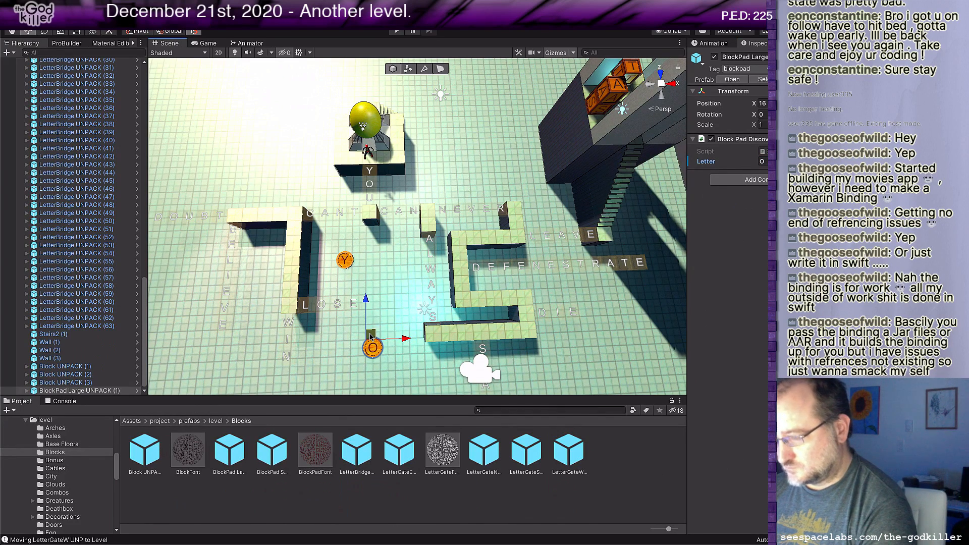
pyautogui.hotkey('ctrl', 'd')
pyautogui.moveTo(371, 337); pyautogui.dragTo(462, 179)
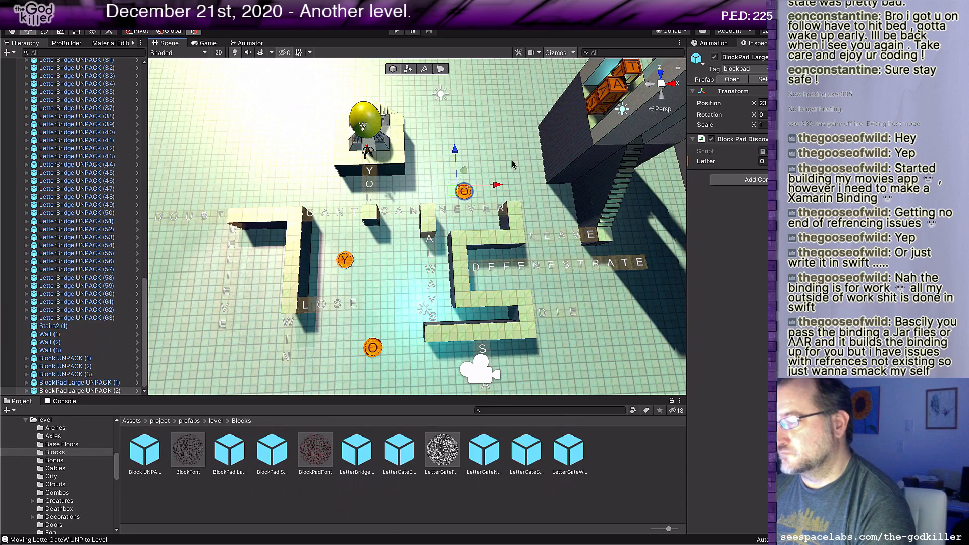
pyautogui.click(762, 161)
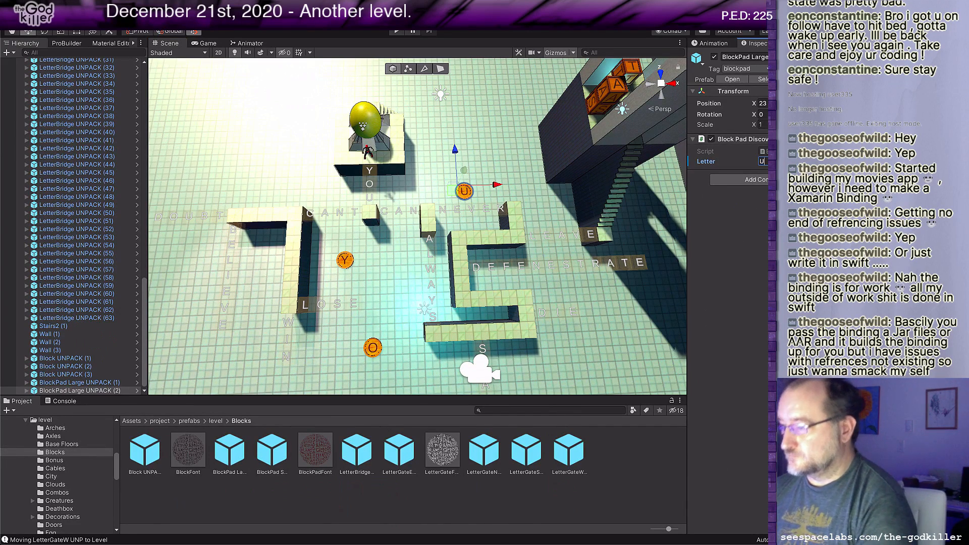
# Step: Duplicate the pad as a C pad behind the DOUBT word, and again as an A pad beside the hook-shaped wall's near end
pyautogui.click(452, 192)
pyautogui.hotkey('ctrl', 'd')
pyautogui.moveTo(452, 192); pyautogui.dragTo(228, 171)
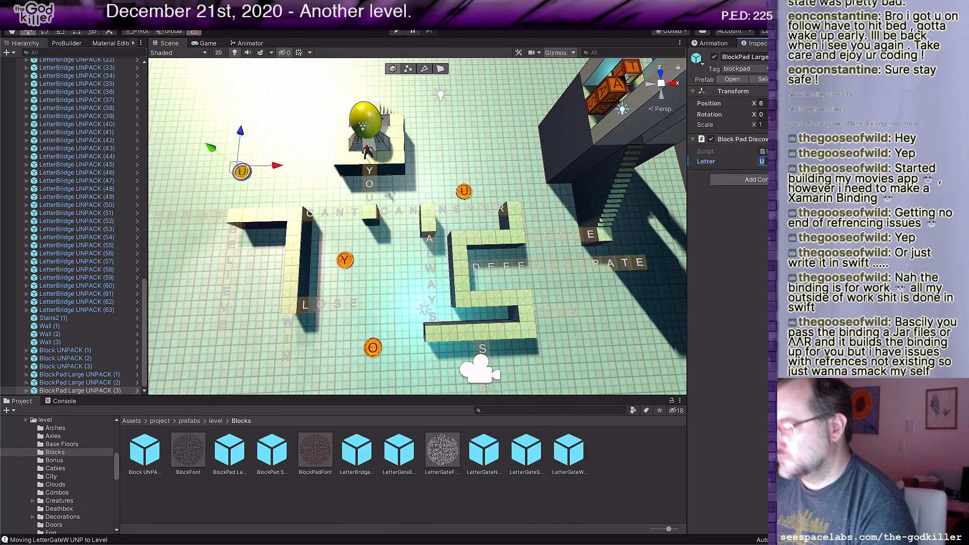
pyautogui.write('C')
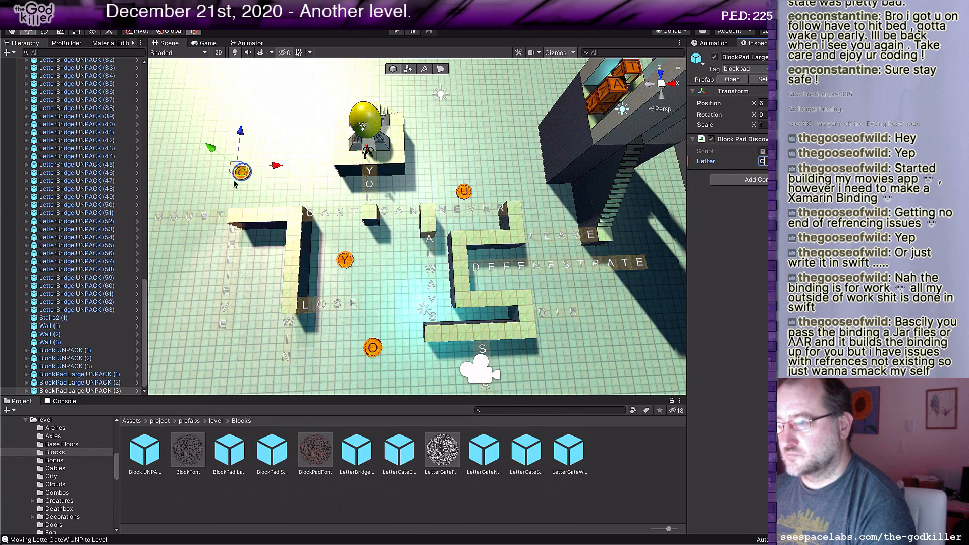
pyautogui.hotkey('ctrl', 'd')
pyautogui.moveTo(237, 188); pyautogui.dragTo(280, 318)
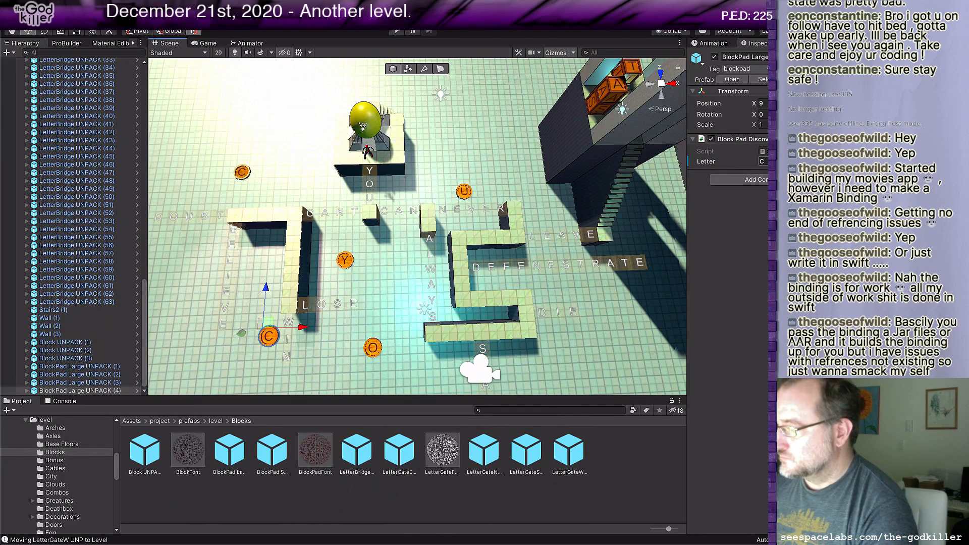
pyautogui.write('A')
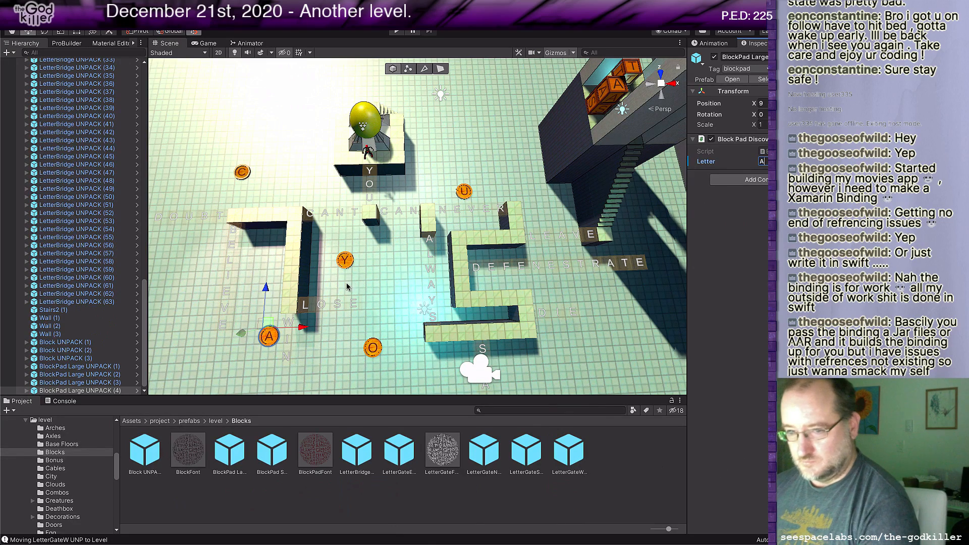
# Step: Duplicate the A pad as an N pad beside the S-shaped wall, and place a second N pad beside the BELIEVE word
pyautogui.moveTo(307, 302); pyautogui.dragTo(373, 271, button='middle')
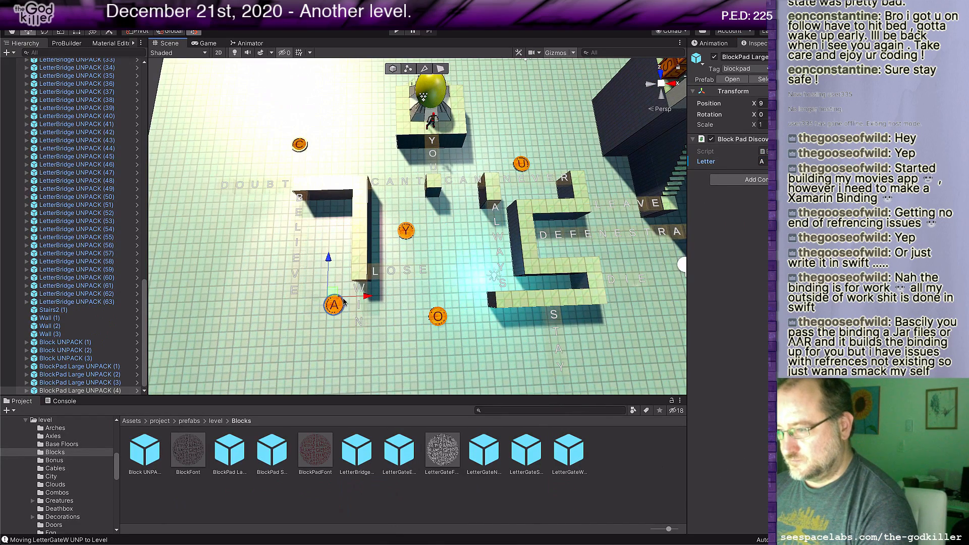
pyautogui.hotkey('ctrl', 'd')
pyautogui.moveTo(343, 301); pyautogui.dragTo(598, 243)
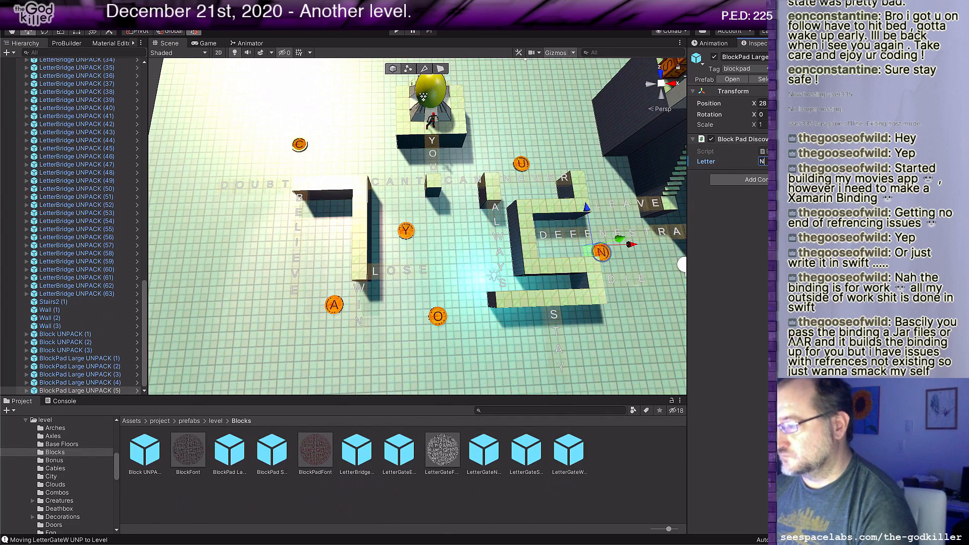
pyautogui.write('N')
pyautogui.hotkey('ctrl', 'd')
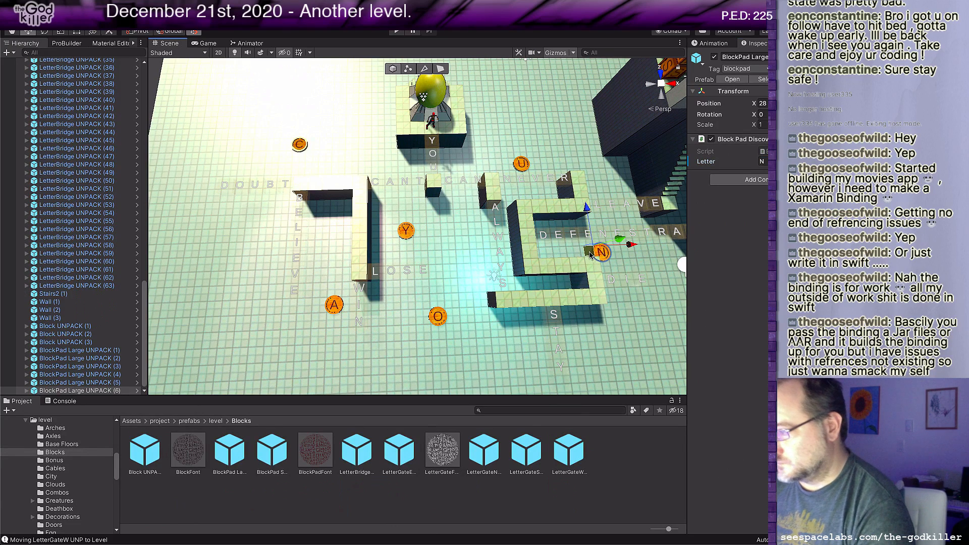
pyautogui.moveTo(591, 258); pyautogui.dragTo(365, 168)
# Step: Duplicate the pad as an E pad behind the hook-shaped wall's corner, and again as a V pad between the Y pad and ALWAYS
pyautogui.hotkey('ctrl', 'd')
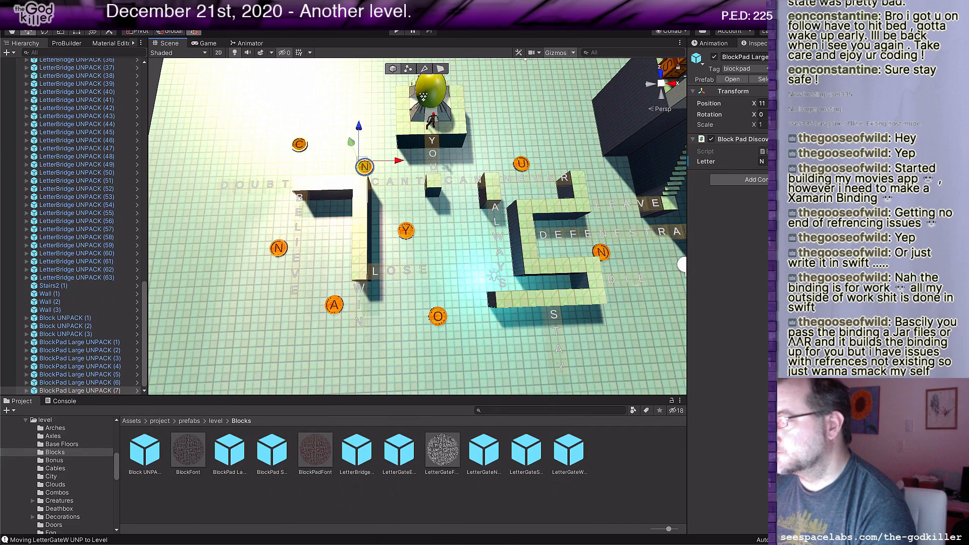
pyautogui.click(762, 161)
pyautogui.write('E')
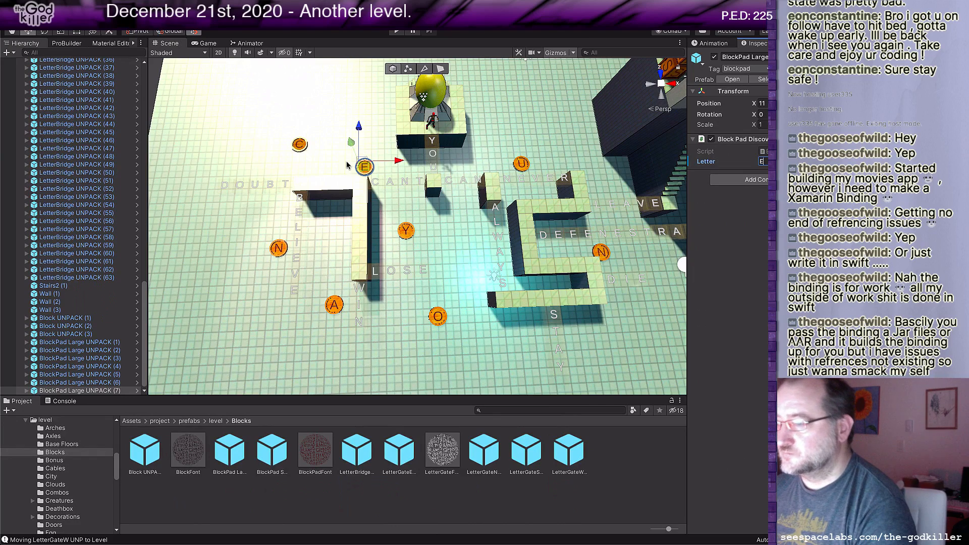
pyautogui.hotkey('ctrl', 'd')
pyautogui.moveTo(369, 170); pyautogui.dragTo(466, 246)
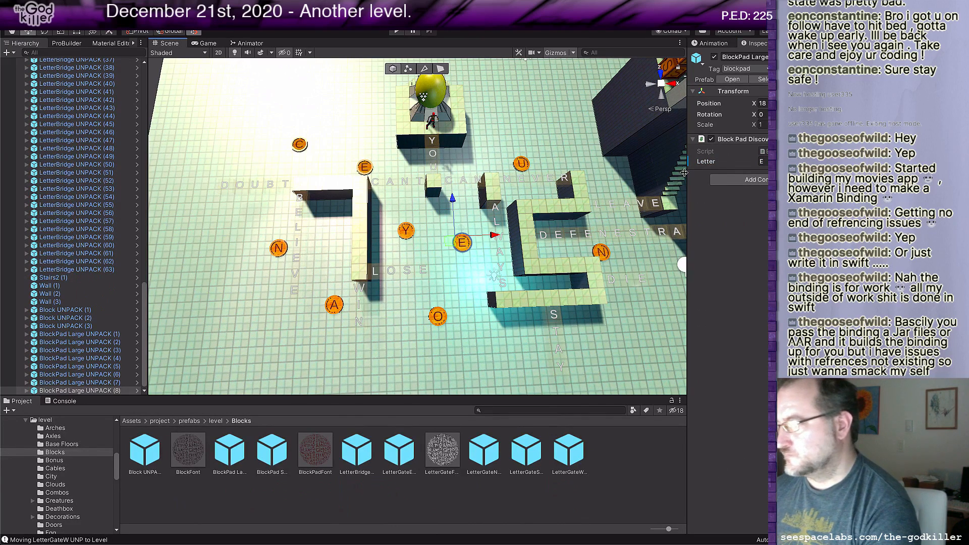
pyautogui.click(762, 161)
pyautogui.write('V')
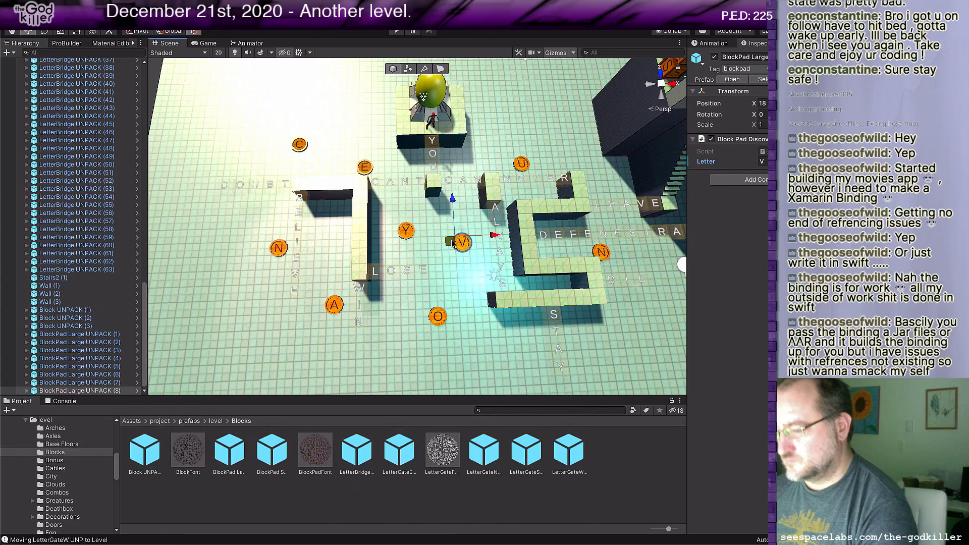
# Step: Duplicate the V pad as an E pad beside the egg platform, and again as an R pad in front of the S-shaped wall
pyautogui.hotkey('ctrl', 'd')
pyautogui.moveTo(453, 243); pyautogui.dragTo(484, 140)
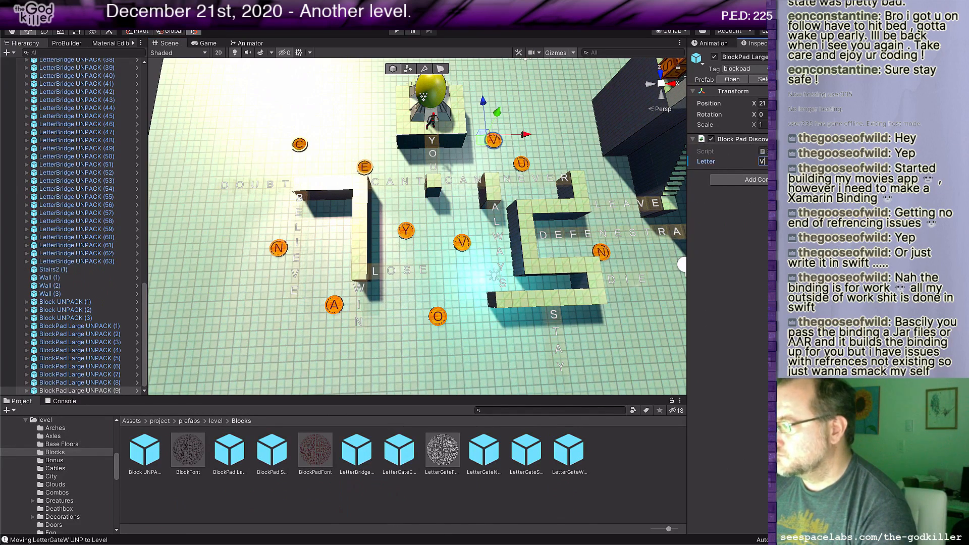
pyautogui.write('E')
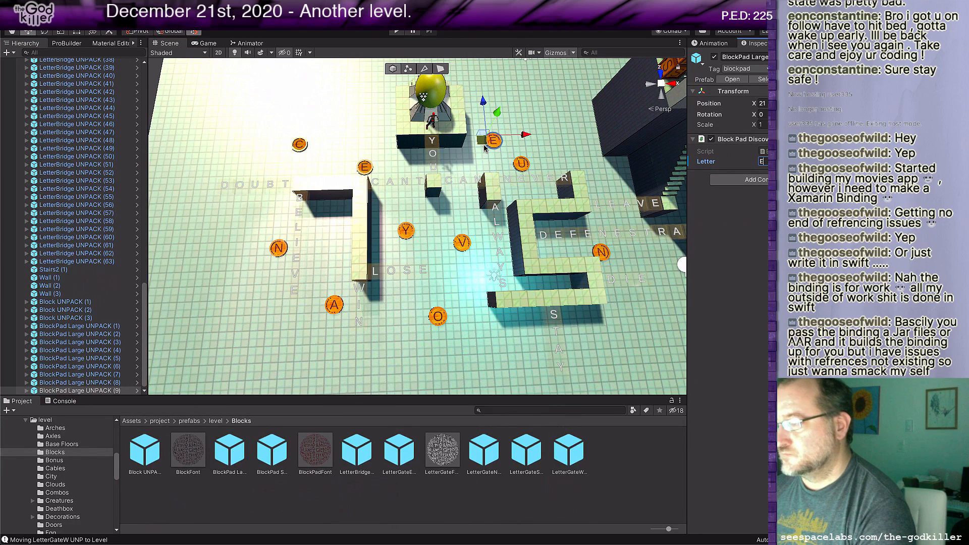
pyautogui.hotkey('ctrl', 'd')
pyautogui.moveTo(484, 147); pyautogui.dragTo(485, 346)
pyautogui.click(765, 162)
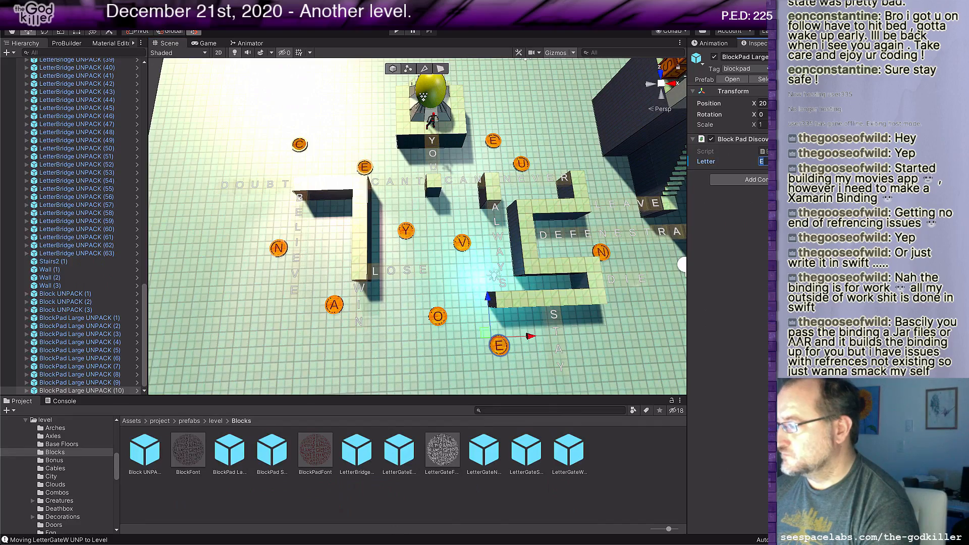
pyautogui.write('R')
pyautogui.scroll(-3, 435, 243)
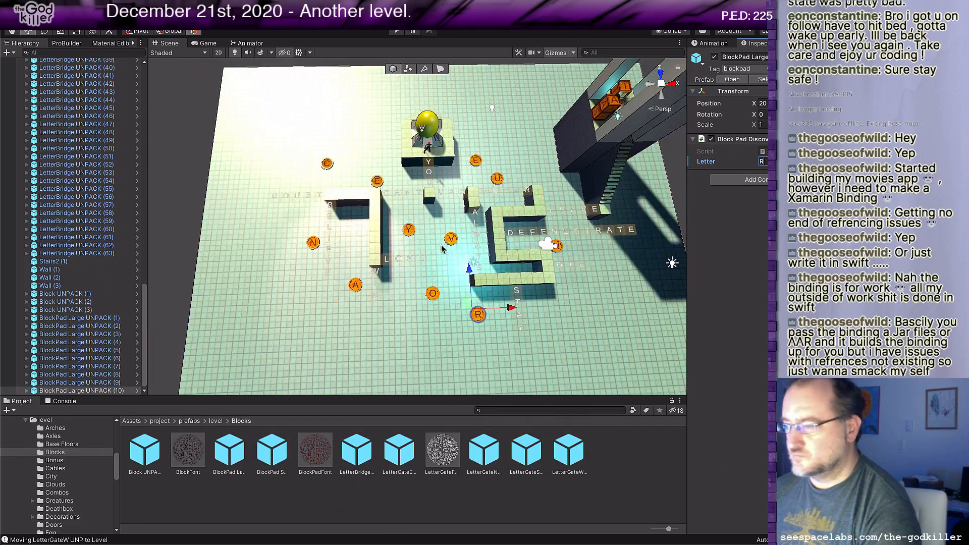
pyautogui.moveTo(530, 197); pyautogui.dragTo(484, 228, button='middle')
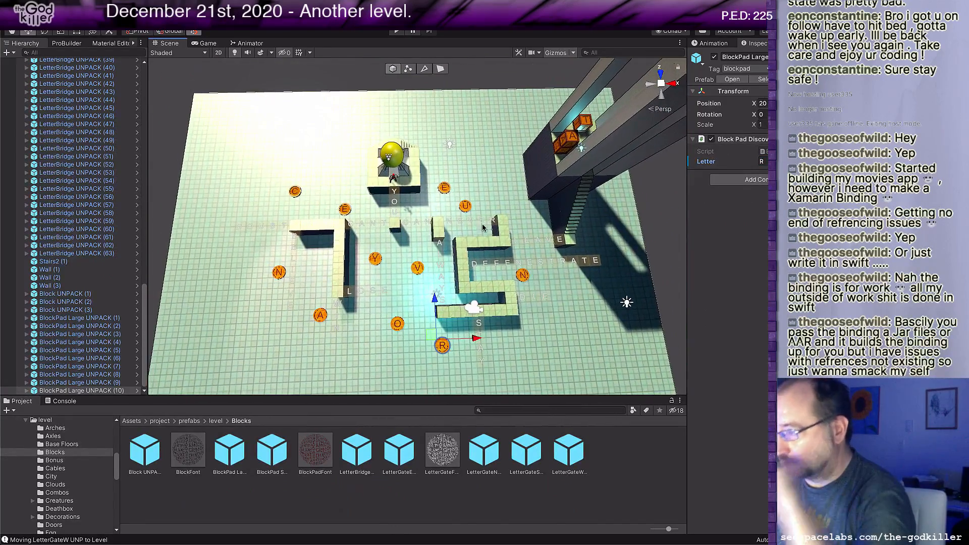
pyautogui.scroll(-1, 391, 273)
pyautogui.moveTo(391, 272); pyautogui.dragTo(423, 262, button='middle')
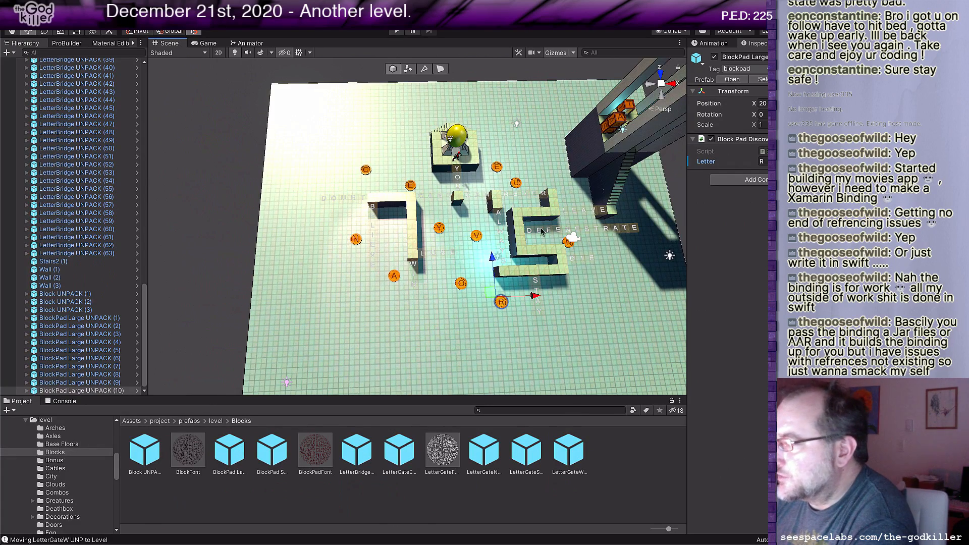
pyautogui.moveTo(537, 233); pyautogui.dragTo(487, 222, button='middle')
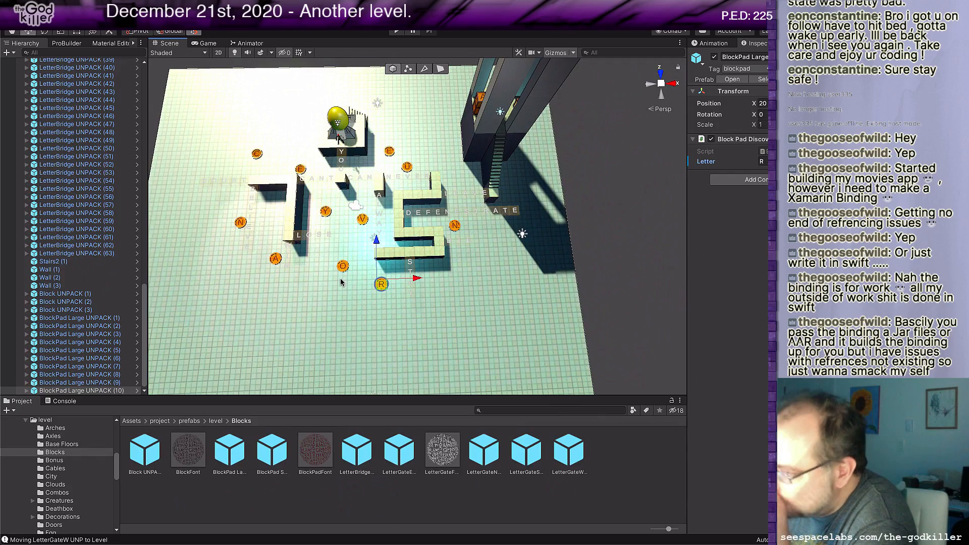
pyautogui.moveTo(340, 282); pyautogui.dragTo(381, 291, button='middle')
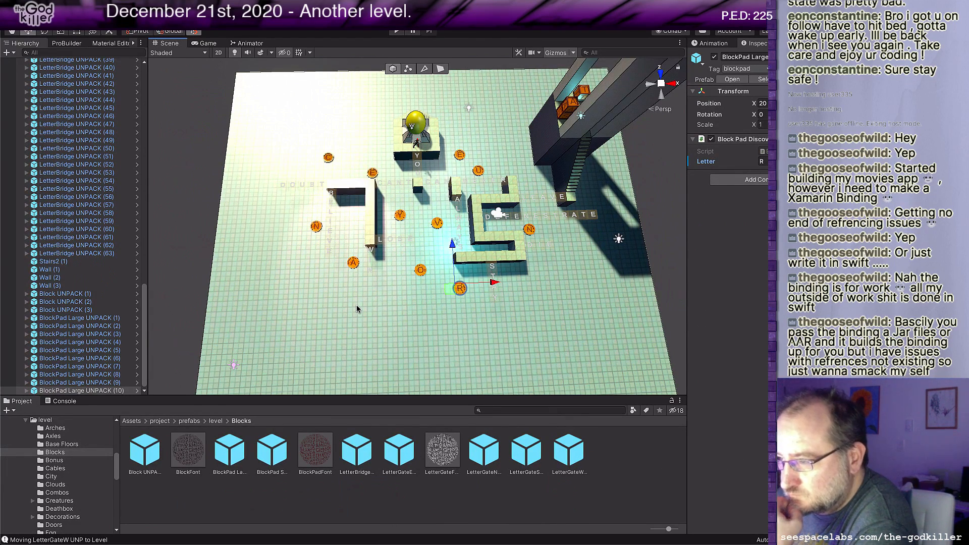
# Step: Place a ScenicWall prefab from the level folder in the scene and move it to the open floor between the A and O pads
pyautogui.click(216, 421)
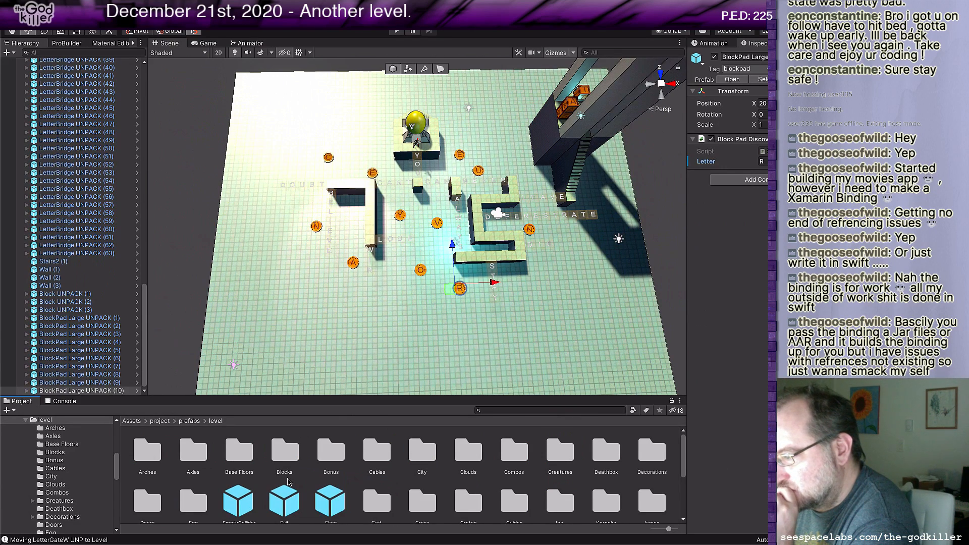
pyautogui.scroll(-3, 289, 482)
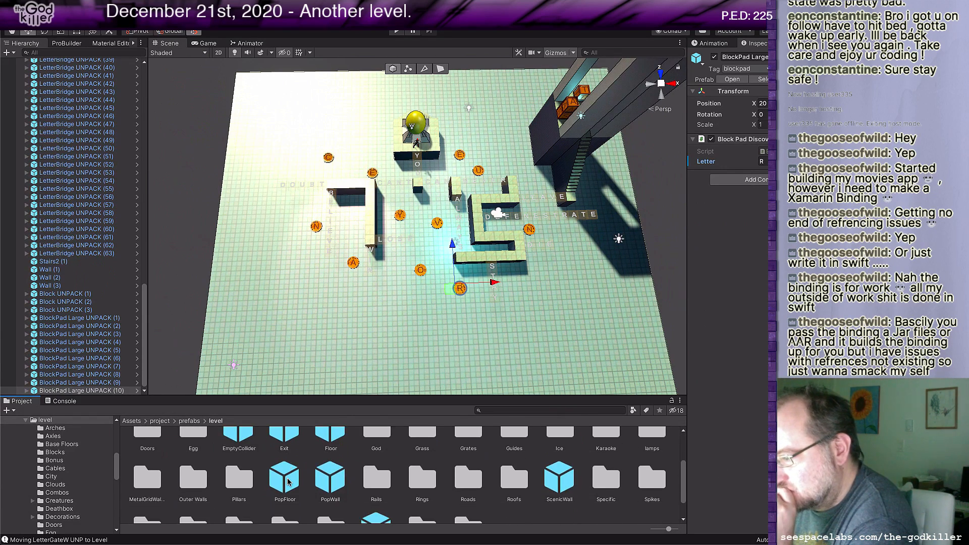
pyautogui.click(568, 484)
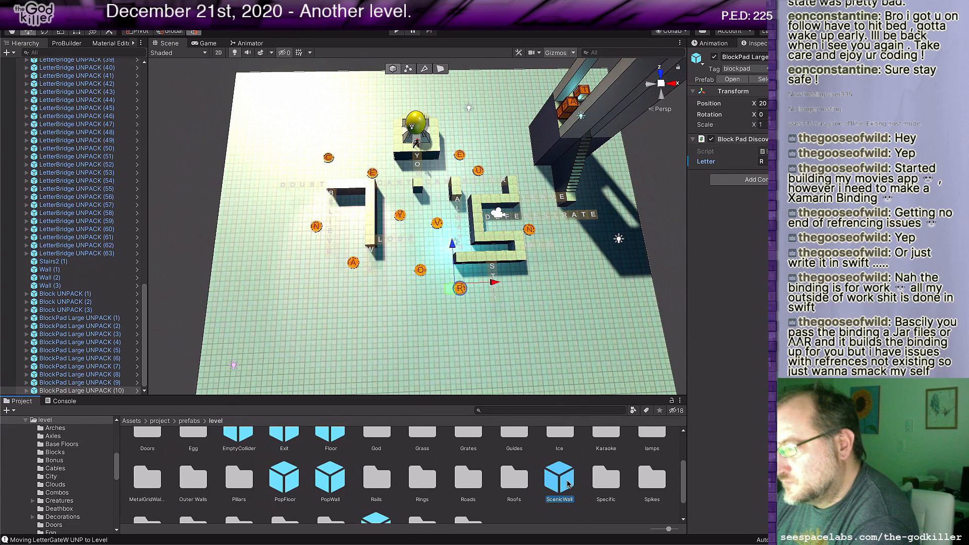
pyautogui.moveTo(569, 484); pyautogui.dragTo(250, 231)
pyautogui.moveTo(277, 323); pyautogui.dragTo(329, 308, button='middle')
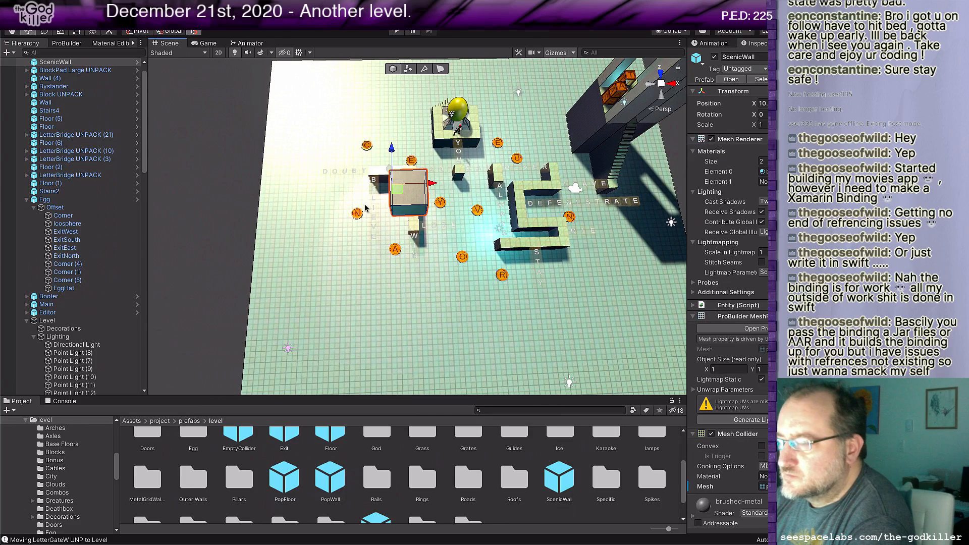
pyautogui.moveTo(394, 170); pyautogui.dragTo(453, 403)
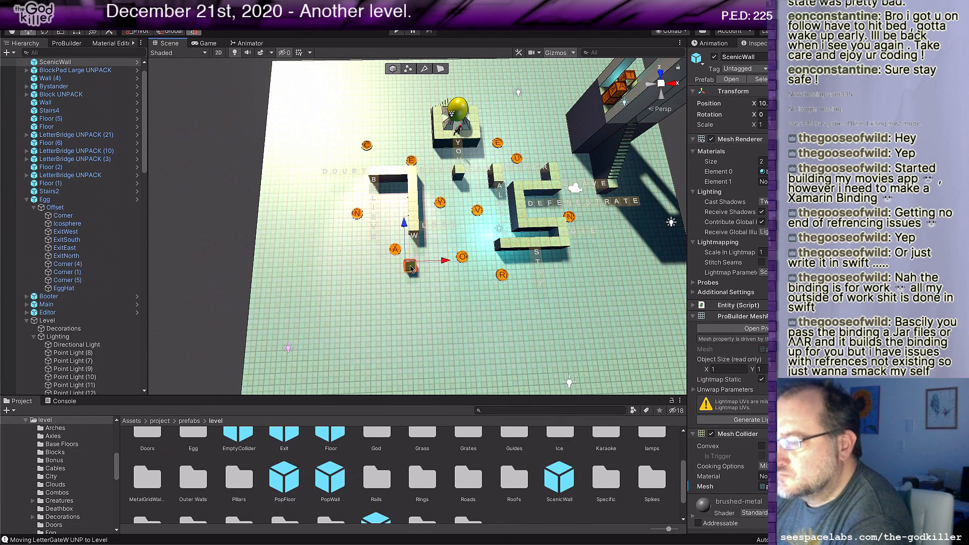
# Step: Move the scenic wall block to the open floor near the outer edge, beyond the C pad
pyautogui.moveTo(411, 270); pyautogui.dragTo(287, 153)
pyautogui.scroll(2, 318, 203)
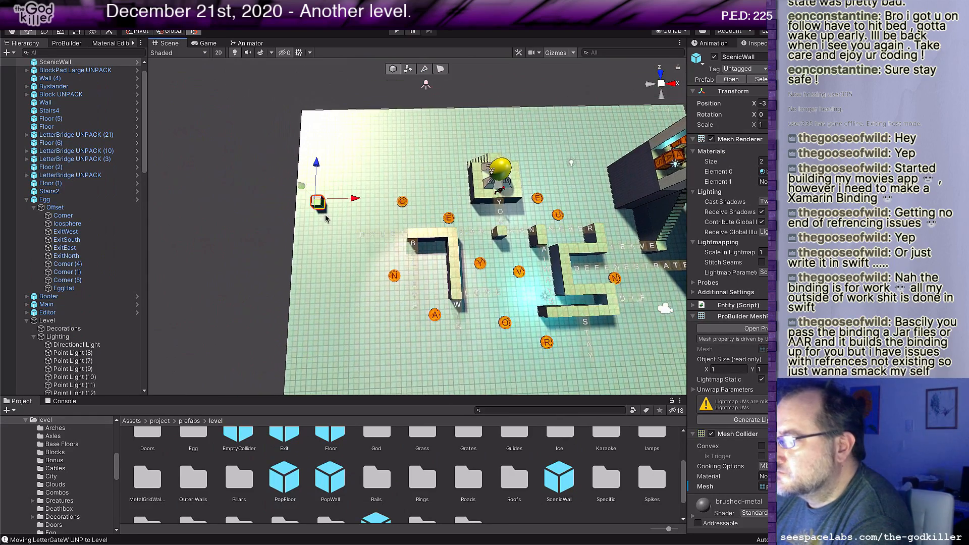
pyautogui.scroll(4, 324, 249)
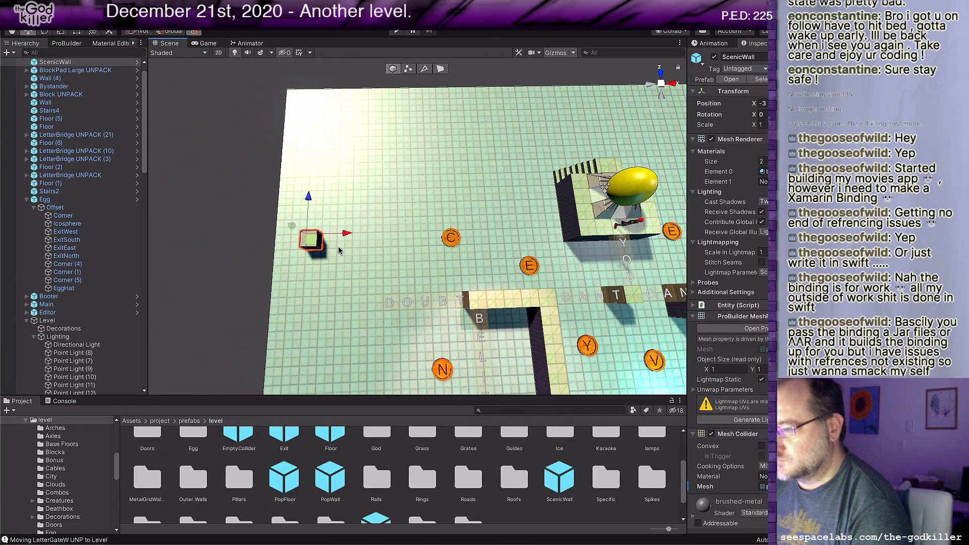
pyautogui.moveTo(308, 241); pyautogui.dragTo(343, 259)
pyautogui.press('f')
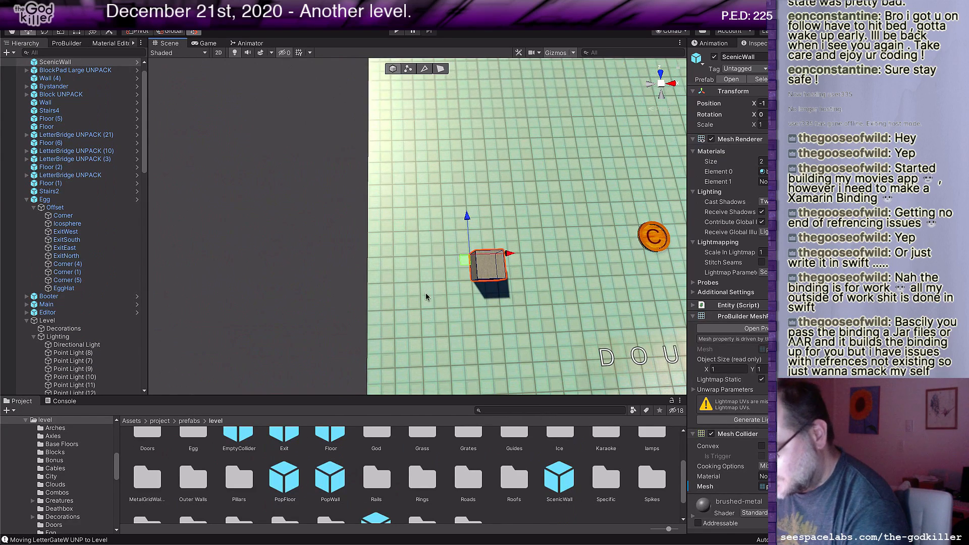
# Step: Extrude the block sideways to about 3 units long, and extrude a long leg forward from its outer end with a corner segment
pyautogui.moveTo(510, 263); pyautogui.dragTo(447, 267)
pyautogui.moveTo(484, 316); pyautogui.dragTo(472, 253, button='middle')
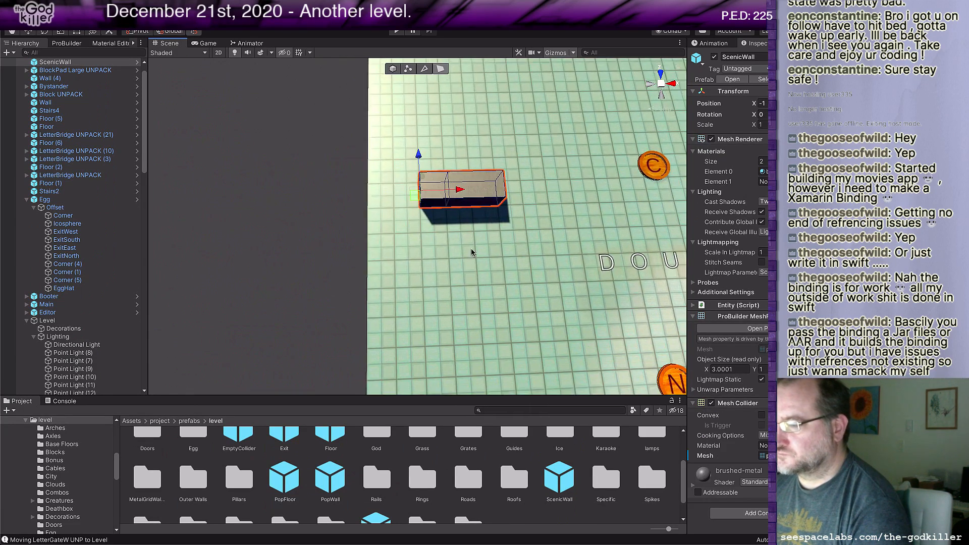
pyautogui.scroll(-3, 425, 177)
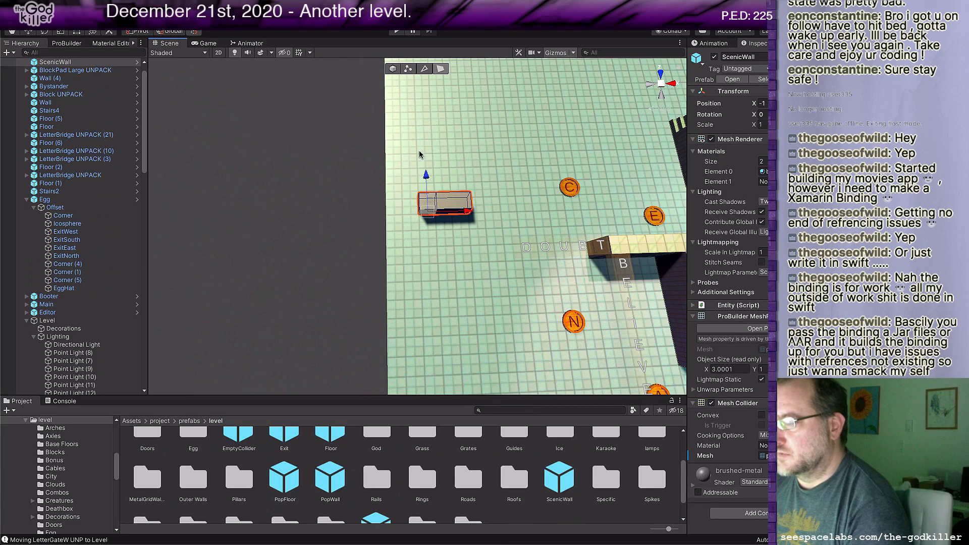
pyautogui.keyDown('shift'); pyautogui.moveTo(427, 176); pyautogui.dragTo(430, 277); pyautogui.keyUp('shift')
pyautogui.moveTo(465, 296); pyautogui.dragTo(476, 229, button='middle')
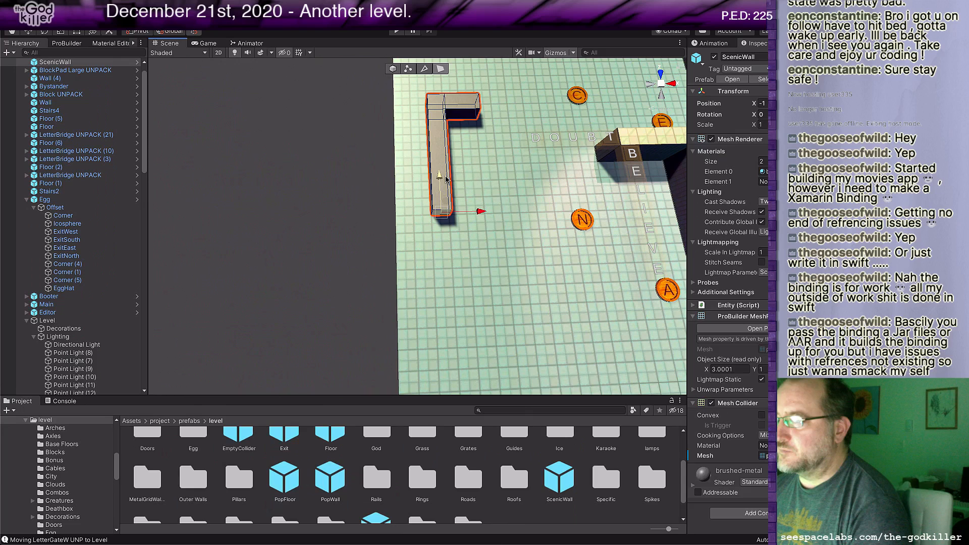
pyautogui.keyDown('shift'); pyautogui.moveTo(446, 177); pyautogui.dragTo(447, 197); pyautogui.keyUp('shift')
pyautogui.moveTo(490, 225); pyautogui.dragTo(379, 255, button='middle')
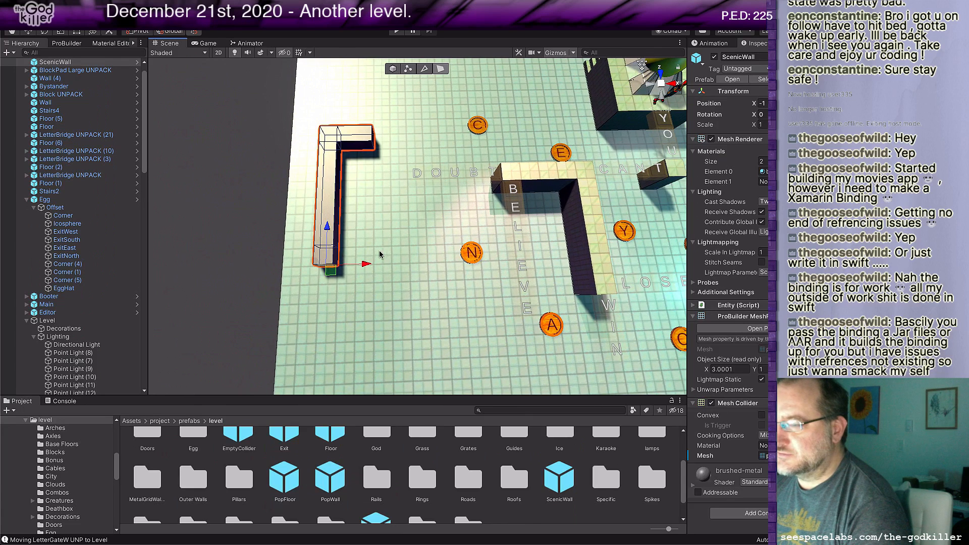
# Step: Extrude the leg's end toward the N pad to about 6 units overall width, undo the stray extrusion, and extend a forward leg
pyautogui.click(336, 256)
pyautogui.keyDown('shift'); pyautogui.moveTo(373, 254); pyautogui.dragTo(427, 278); pyautogui.keyUp('shift')
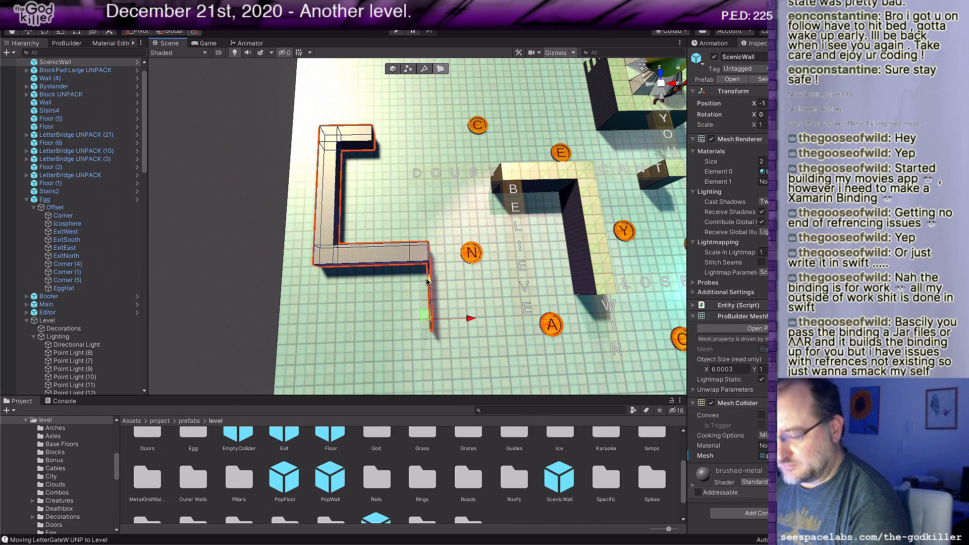
pyautogui.hotkey('ctrl', 'z')
pyautogui.scroll(6, 429, 291)
pyautogui.moveTo(445, 329); pyautogui.dragTo(444, 277, button='middle')
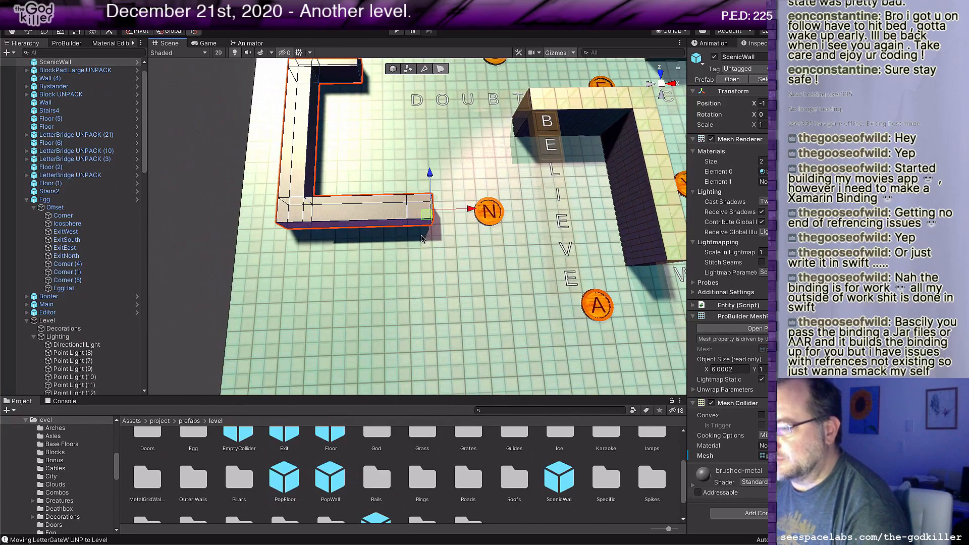
pyautogui.keyDown('shift'); pyautogui.moveTo(419, 188); pyautogui.dragTo(421, 354); pyautogui.keyUp('shift')
pyautogui.scroll(-4, 439, 329)
pyautogui.moveTo(453, 276); pyautogui.dragTo(455, 287, button='middle')
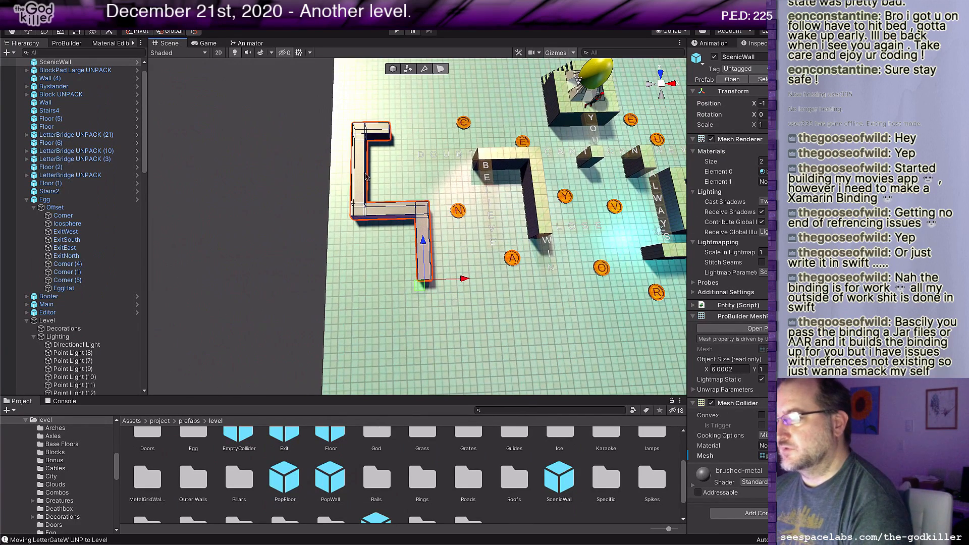
# Step: Place a second ScenicWall prefab in the scene and move it to the front end of the first scenic wall
pyautogui.click(547, 474)
pyautogui.moveTo(548, 473); pyautogui.dragTo(465, 327)
pyautogui.moveTo(464, 328); pyautogui.dragTo(502, 281, button='middle')
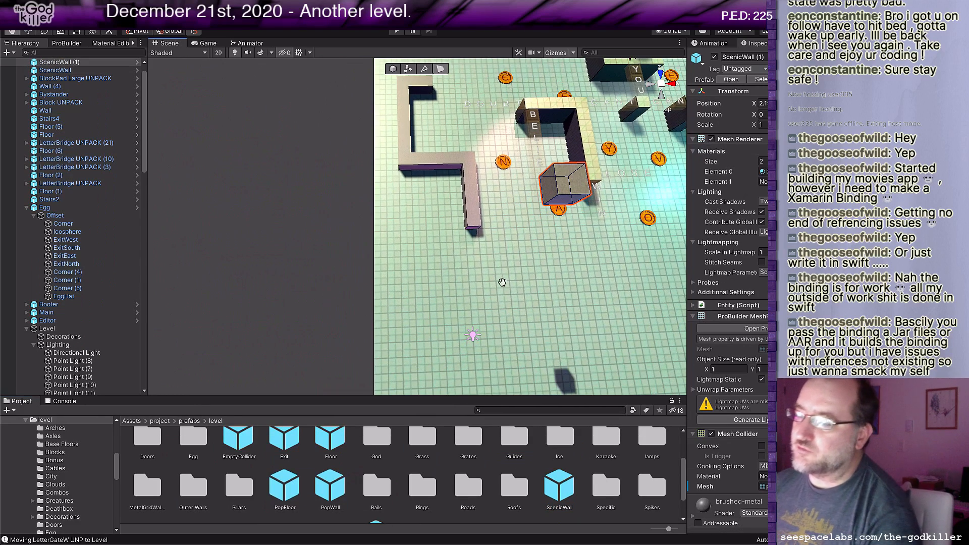
pyautogui.press('g')
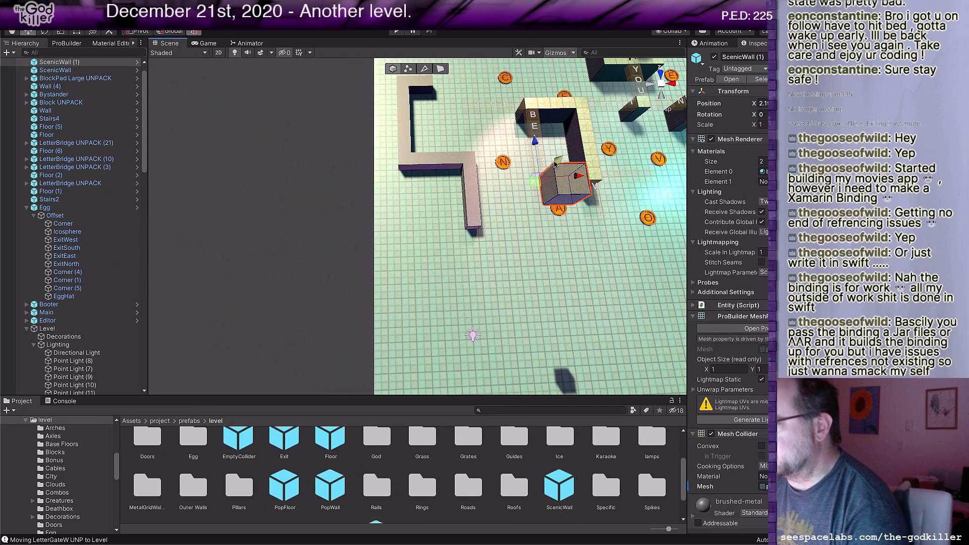
pyautogui.moveTo(539, 207); pyautogui.dragTo(426, 306)
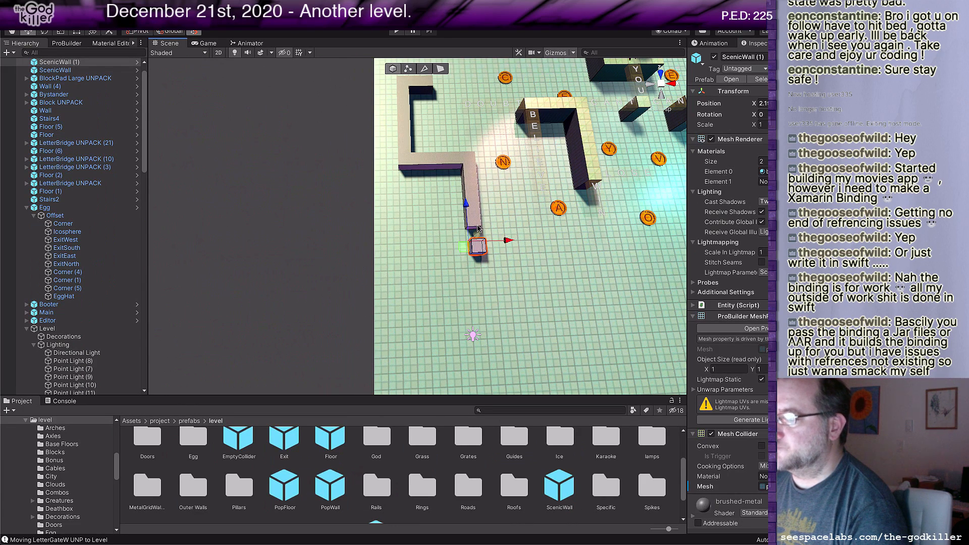
pyautogui.moveTo(463, 247); pyautogui.dragTo(461, 236)
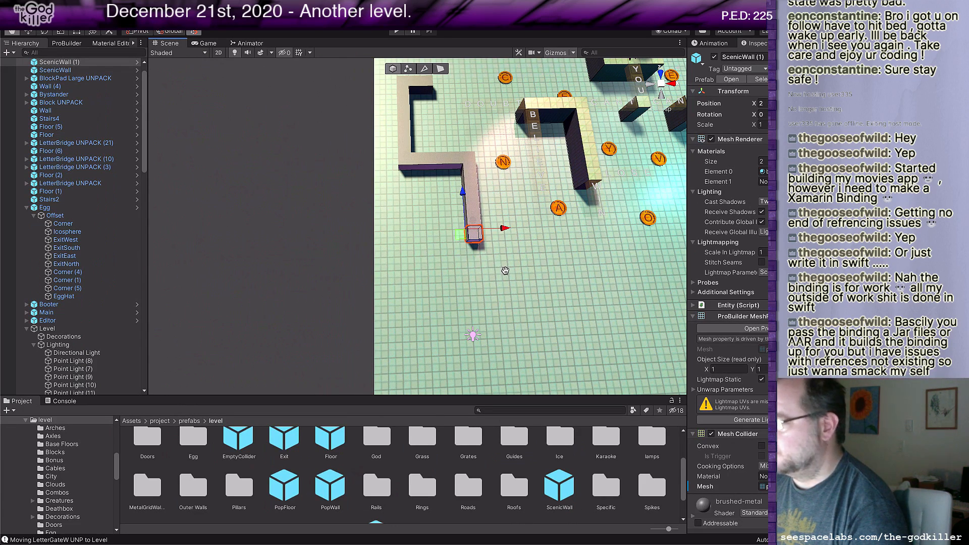
# Step: Extrude the second scenic wall's outward side face until the wall is about 3 units long
pyautogui.scroll(5, 470, 259)
pyautogui.press('g')
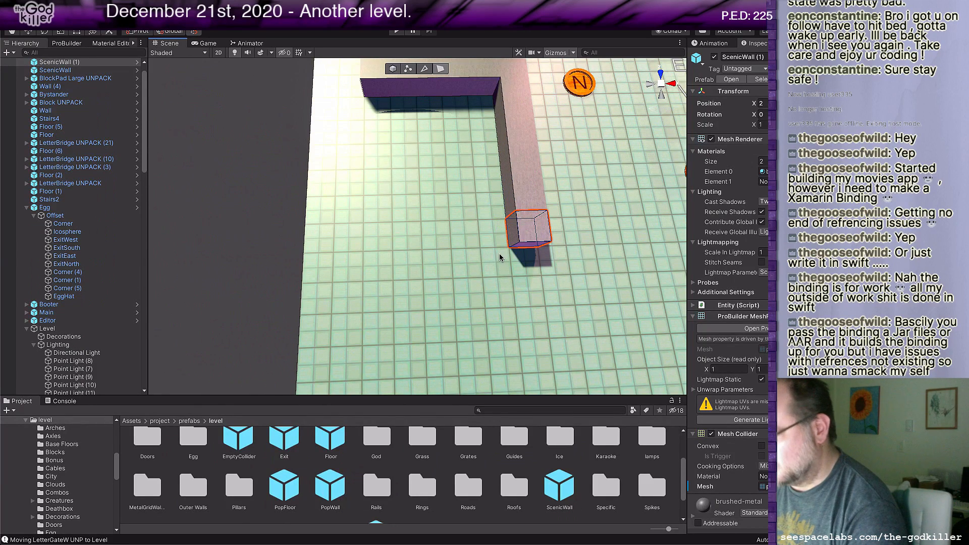
pyautogui.click(512, 235)
pyautogui.moveTo(536, 236); pyautogui.dragTo(491, 231)
pyautogui.scroll(-6, 472, 247)
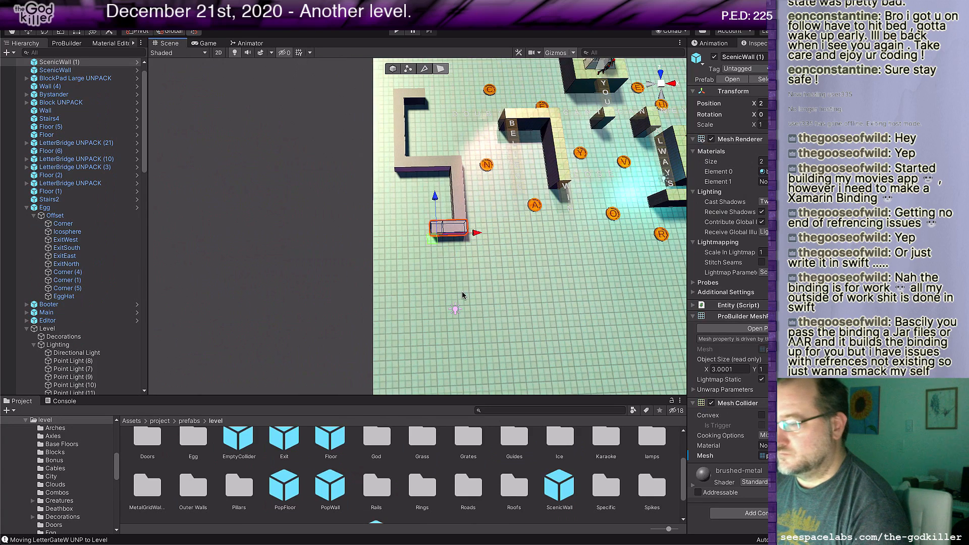
# Step: Extrude a leg forward from the second scenic wall's outer end and add a corner segment at its tip
pyautogui.keyDown('shift'); pyautogui.moveTo(437, 206); pyautogui.dragTo(437, 259); pyautogui.keyUp('shift')
pyautogui.moveTo(484, 282); pyautogui.dragTo(566, 260, button='middle')
pyautogui.scroll(5, 422, 280)
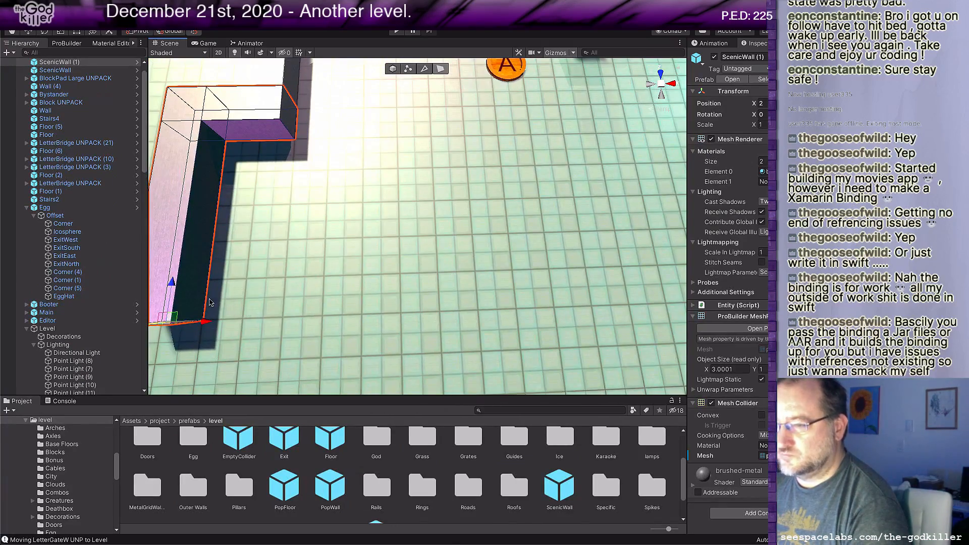
pyautogui.moveTo(229, 294); pyautogui.dragTo(299, 255, button='middle')
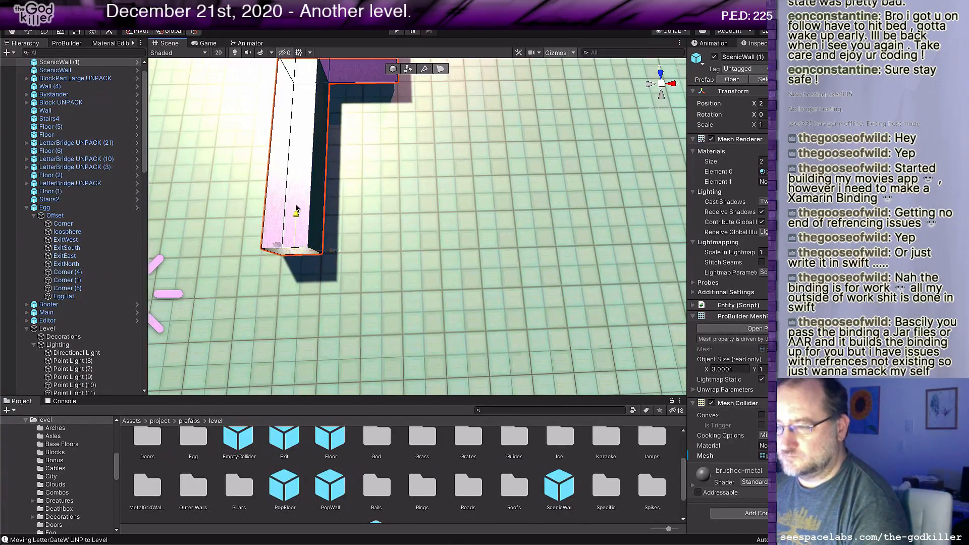
pyautogui.keyDown('shift'); pyautogui.moveTo(299, 177); pyautogui.dragTo(315, 228); pyautogui.keyUp('shift')
pyautogui.scroll(-5, 354, 232)
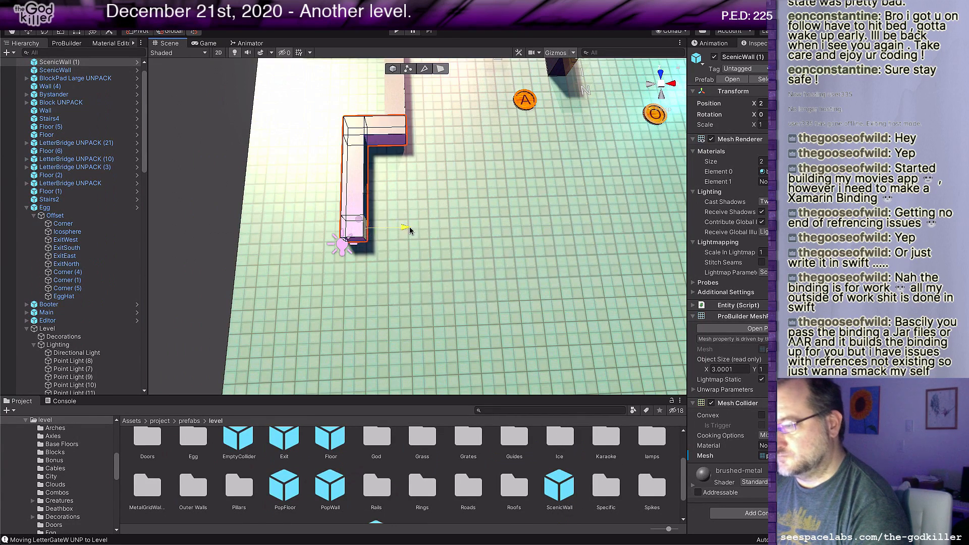
# Step: Extrude the corner segment inward until the wall spans about 11 units, and extrude a short leg forward from that end
pyautogui.keyDown('shift'); pyautogui.moveTo(412, 231); pyautogui.dragTo(606, 226); pyautogui.keyUp('shift')
pyautogui.scroll(-3, 559, 288)
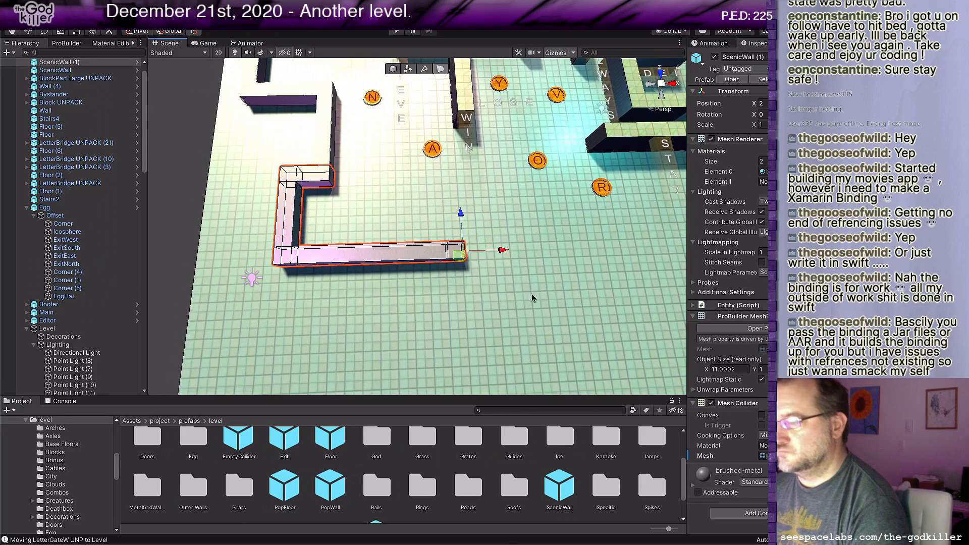
pyautogui.click(448, 260)
pyautogui.click(455, 258)
pyautogui.scroll(5, 457, 263)
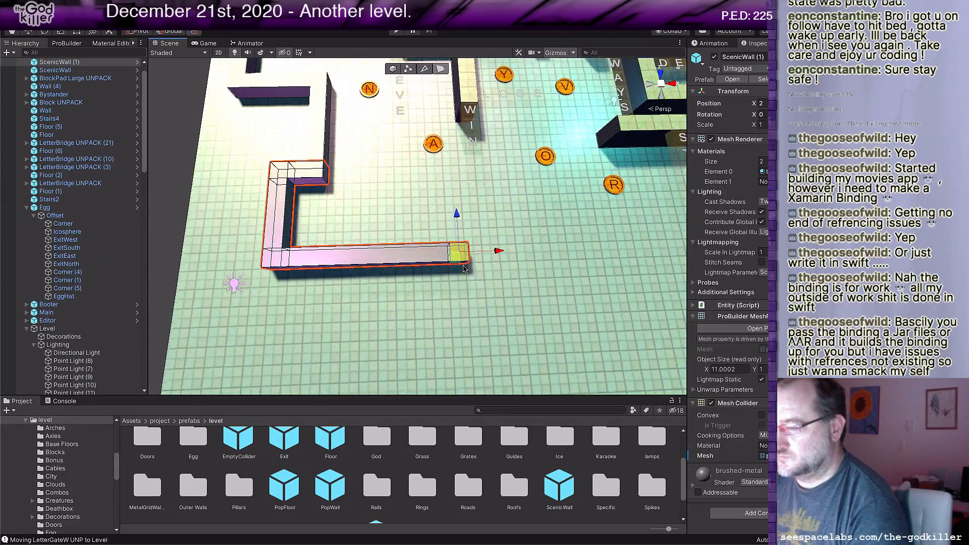
pyautogui.moveTo(453, 343); pyautogui.dragTo(457, 241, button='middle')
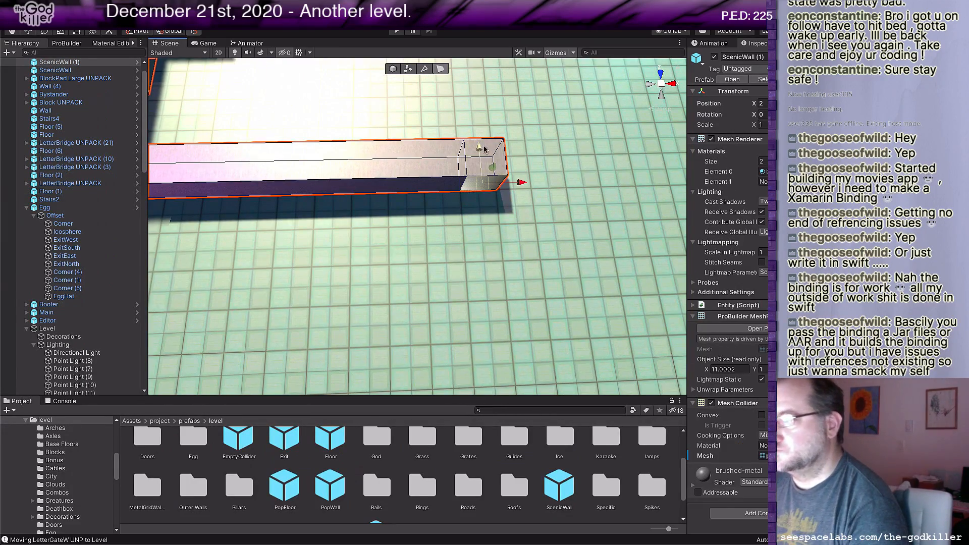
pyautogui.keyDown('shift'); pyautogui.moveTo(484, 149); pyautogui.dragTo(478, 272); pyautogui.keyUp('shift')
pyautogui.scroll(-8, 479, 272)
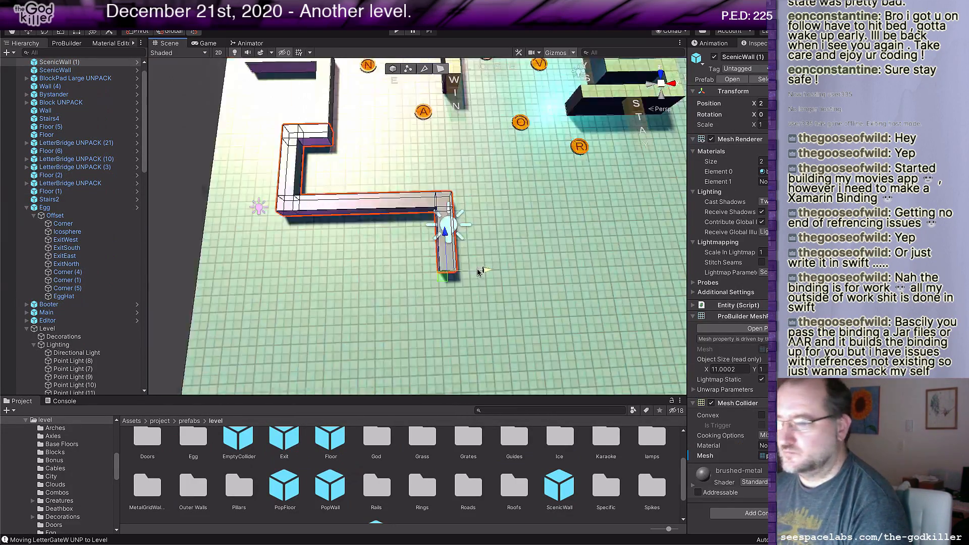
# Step: Add a corner segment to the short front leg and extrude it sideways until the wall spans about 21 units
pyautogui.moveTo(481, 273); pyautogui.dragTo(470, 275, button='middle')
pyautogui.keyDown('shift'); pyautogui.moveTo(392, 247); pyautogui.dragTo(396, 263); pyautogui.keyUp('shift')
pyautogui.moveTo(502, 296); pyautogui.dragTo(463, 275, button='middle')
pyautogui.scroll(5, 463, 274)
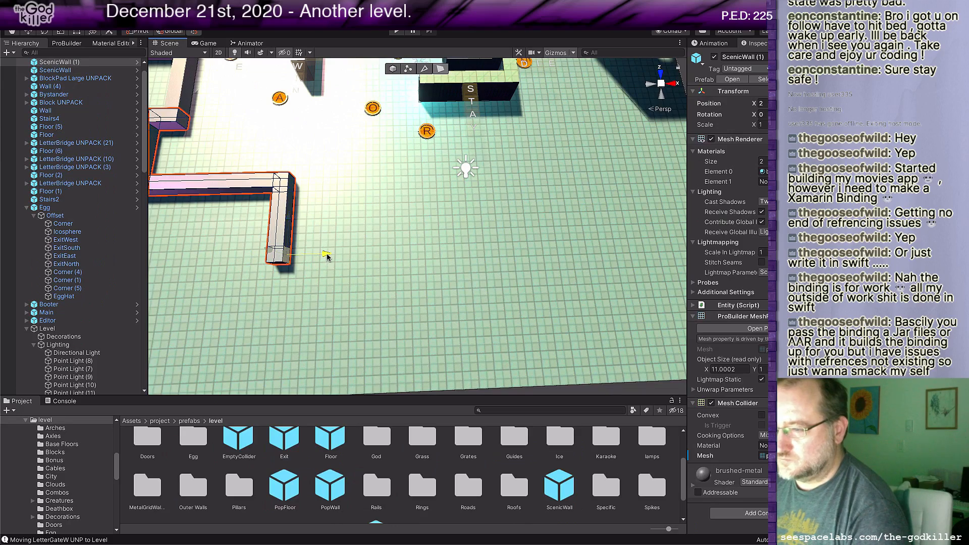
pyautogui.keyDown('shift'); pyautogui.moveTo(323, 262); pyautogui.dragTo(484, 270); pyautogui.keyUp('shift')
pyautogui.scroll(-4, 484, 270)
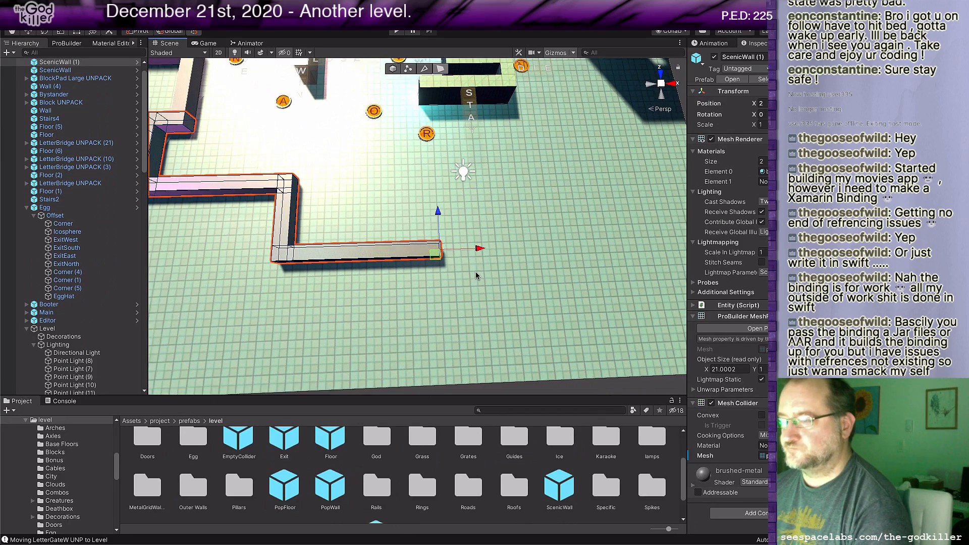
# Step: Delete the whole N block pad beside the S-shaped wall
pyautogui.moveTo(485, 270); pyautogui.dragTo(482, 314, button='middle')
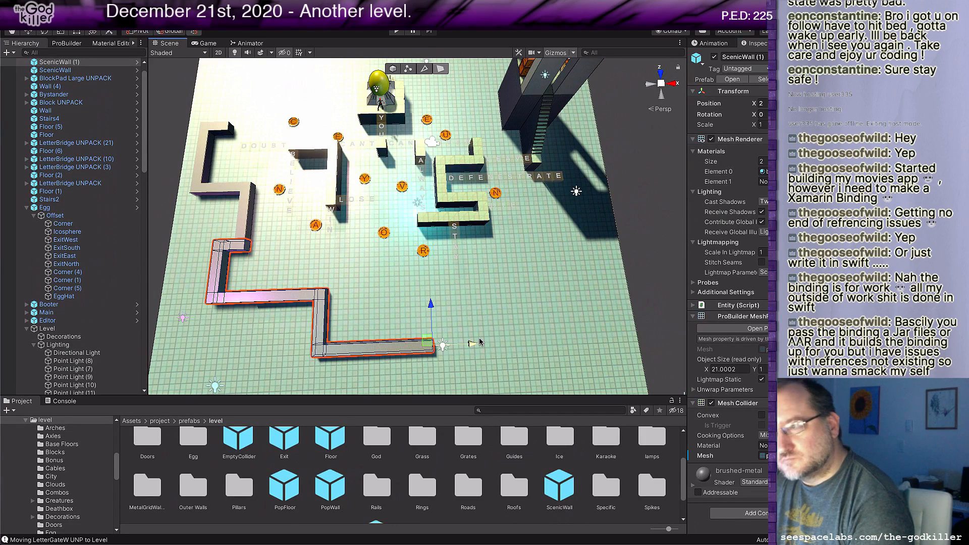
pyautogui.click(493, 196)
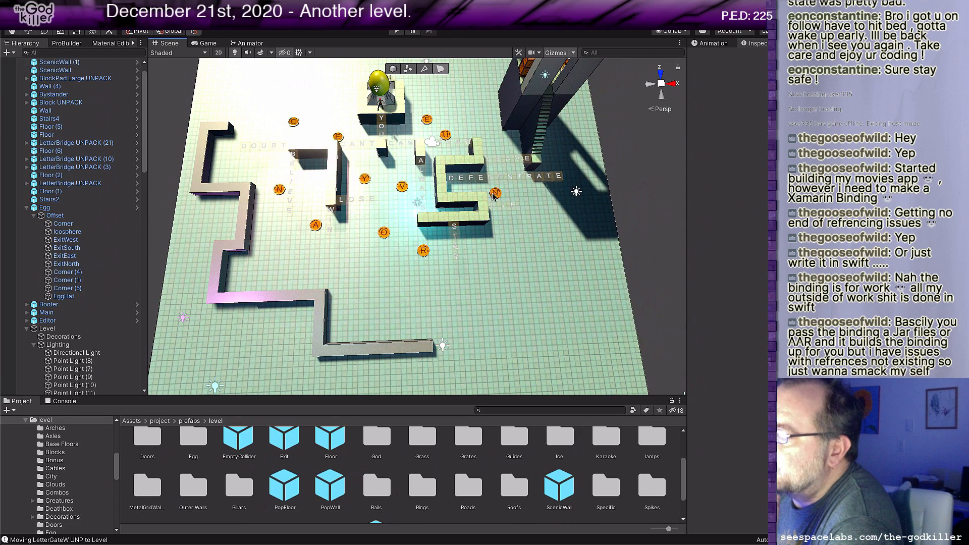
pyautogui.click(493, 196)
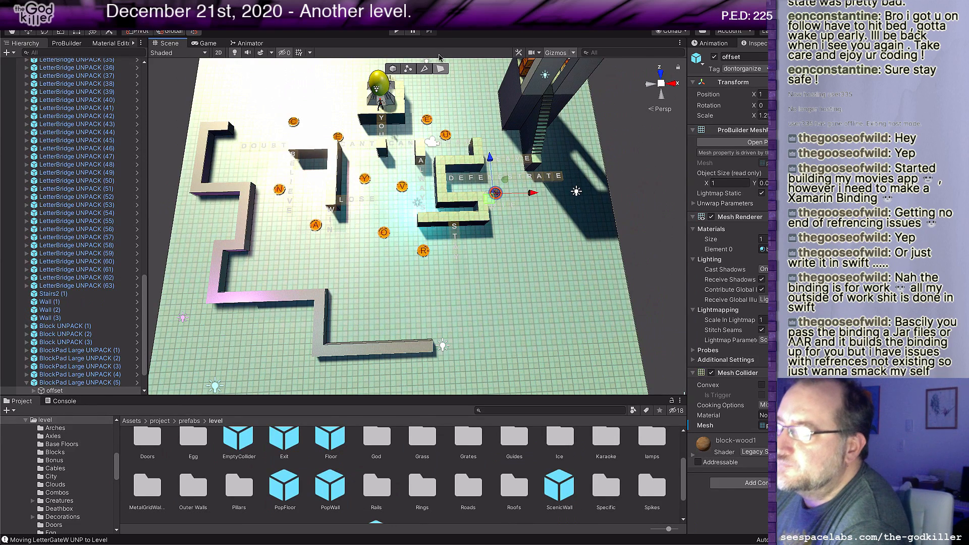
pyautogui.click(393, 69)
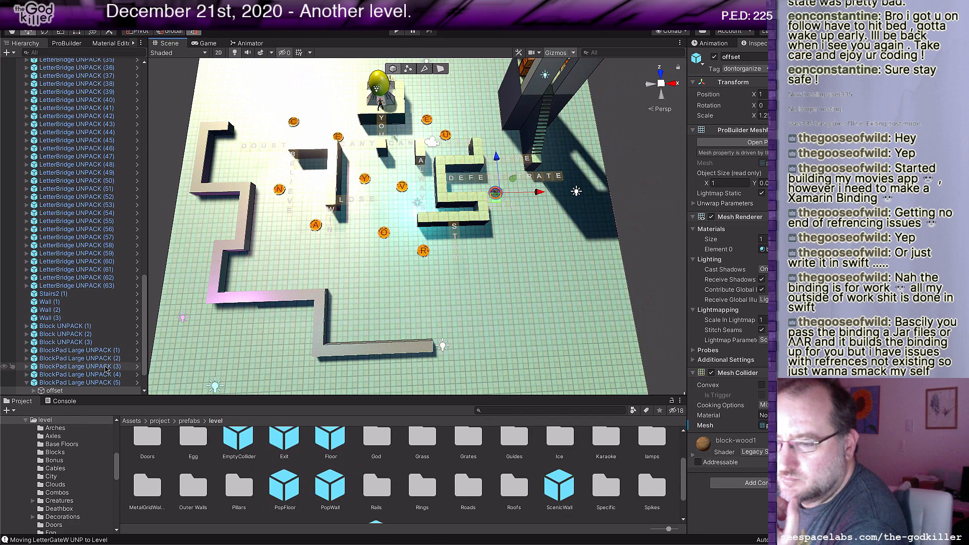
pyautogui.click(80, 383)
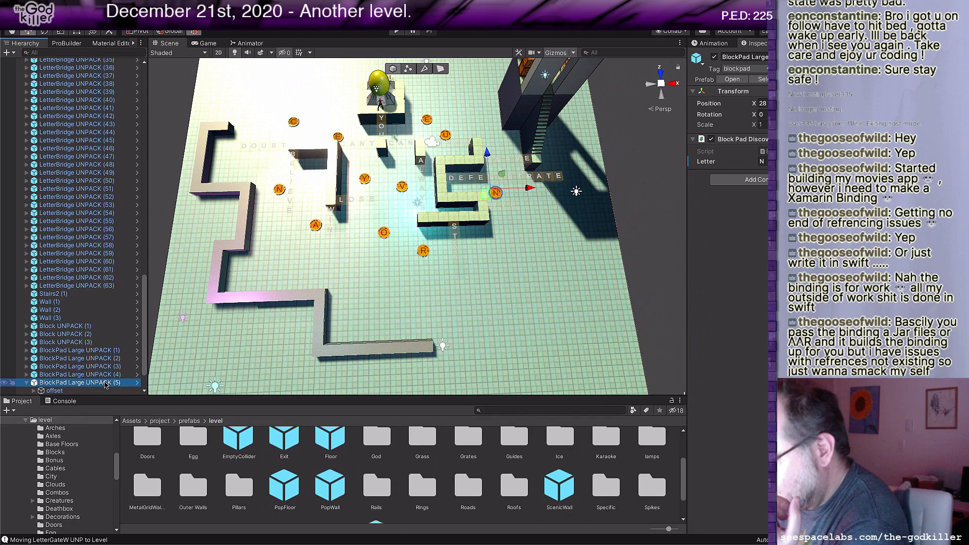
pyautogui.press('Delete')
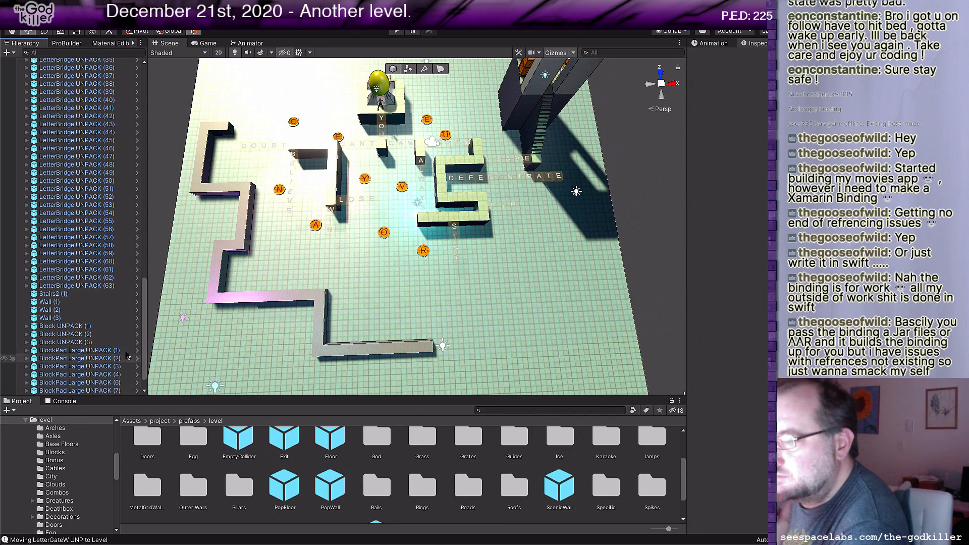
# Step: Delete the E block pad behind the hook-shaped wall's corner
pyautogui.scroll(4, 391, 270)
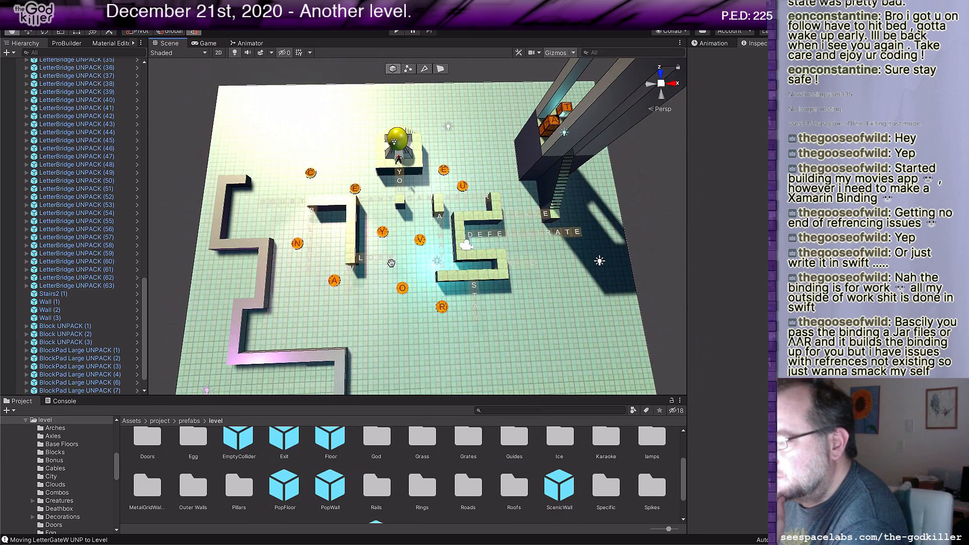
pyautogui.scroll(3, 388, 268)
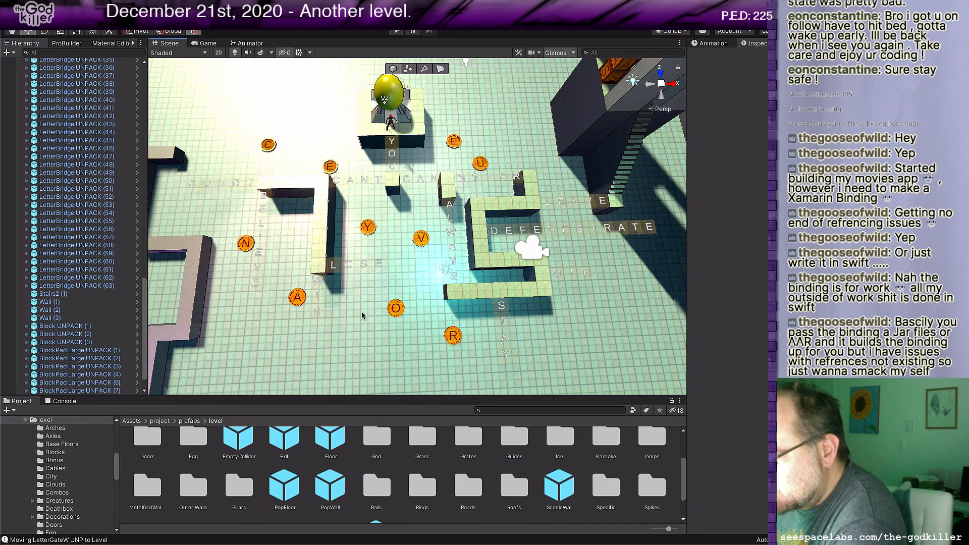
pyautogui.click(329, 167)
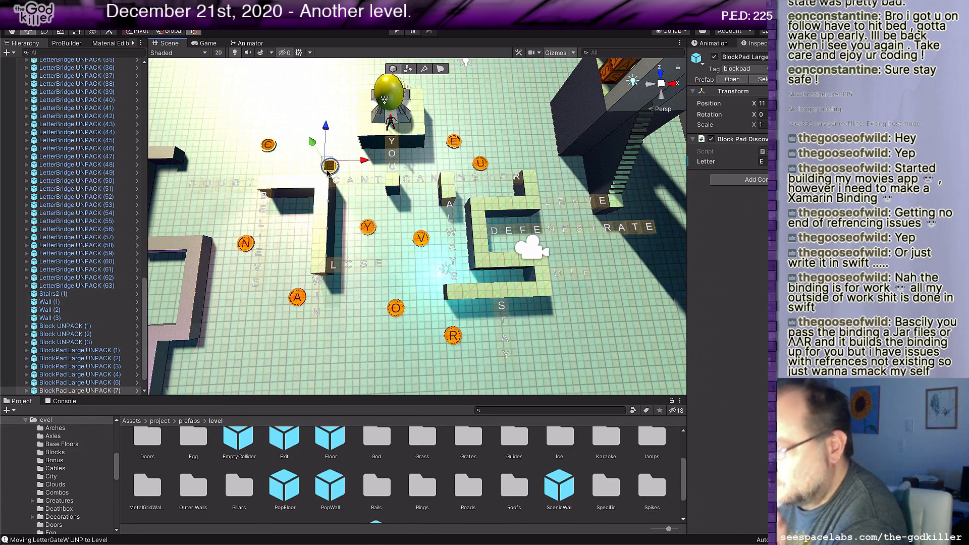
pyautogui.press('Delete')
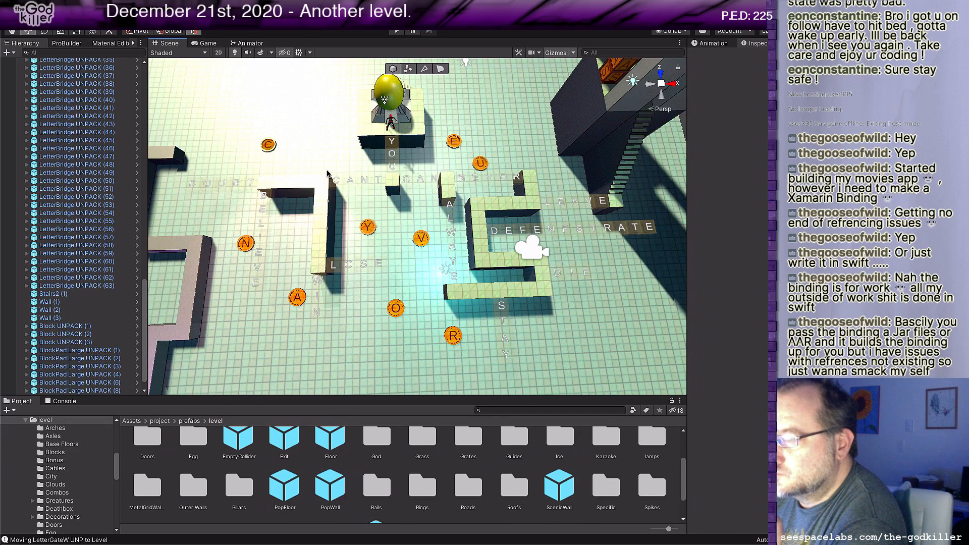
# Step: Move the A block pad to the open floor behind the hook-shaped wall and the C pad beside that wall's corner
pyautogui.scroll(-2, 443, 336)
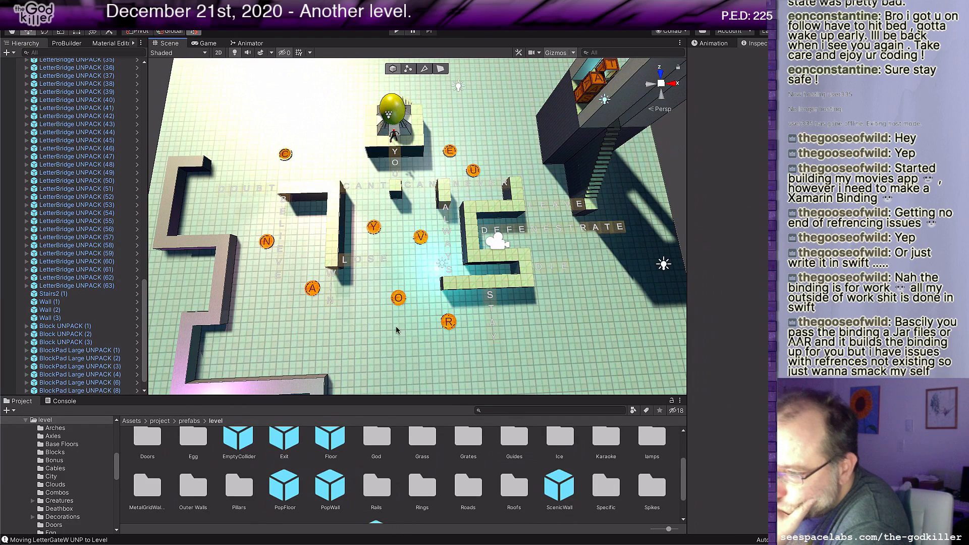
pyautogui.click(310, 291)
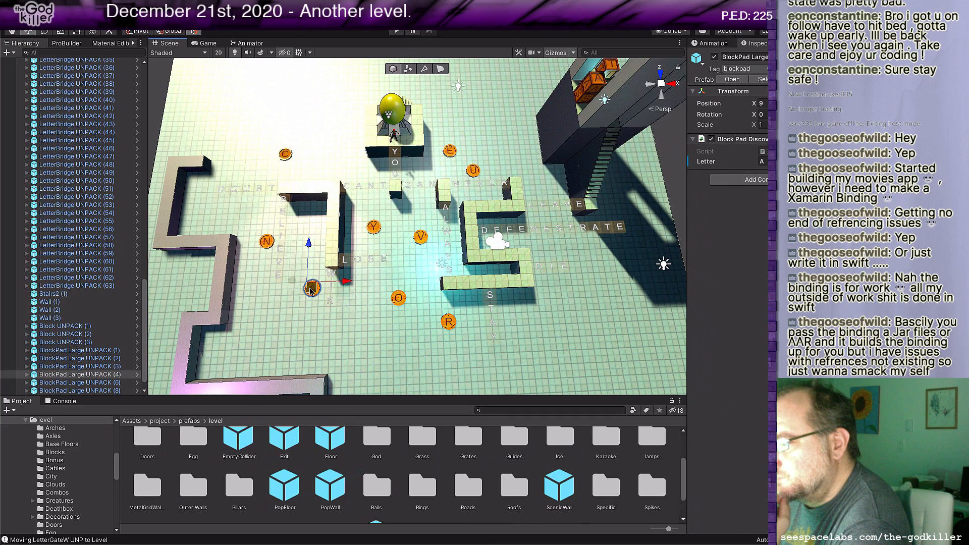
pyautogui.moveTo(311, 288); pyautogui.dragTo(270, 173)
pyautogui.click(285, 155)
# Step: Move the E block pad to about X 4 outside the hook-shaped wall and the N pad to about X 17 in front
pyautogui.click(442, 151)
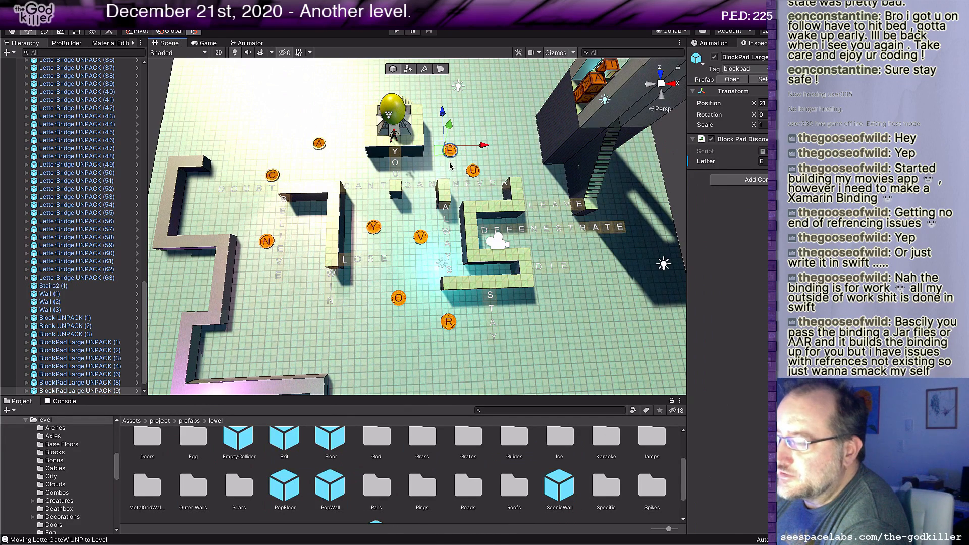
pyautogui.moveTo(441, 151); pyautogui.dragTo(255, 231)
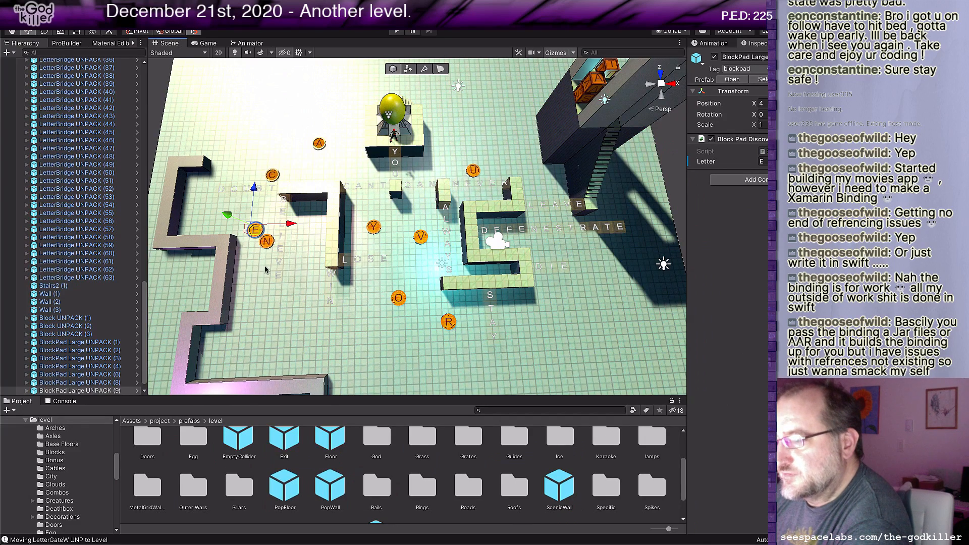
pyautogui.click(268, 244)
pyautogui.moveTo(268, 245); pyautogui.dragTo(419, 351)
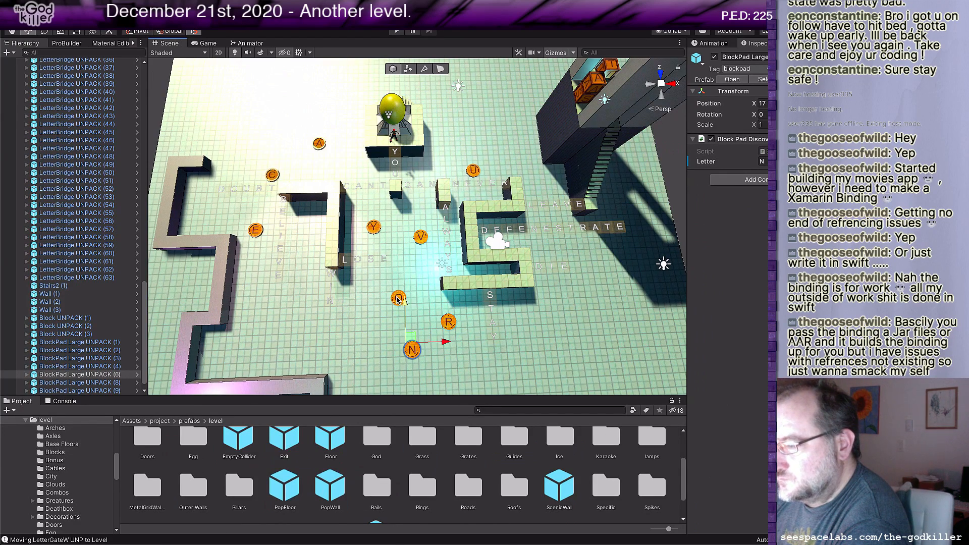
# Step: Reposition the O and R block pads in front of the S-shaped wall, at about X 22 and X 27
pyautogui.moveTo(431, 331); pyautogui.dragTo(463, 311, button='middle')
pyautogui.click(430, 280)
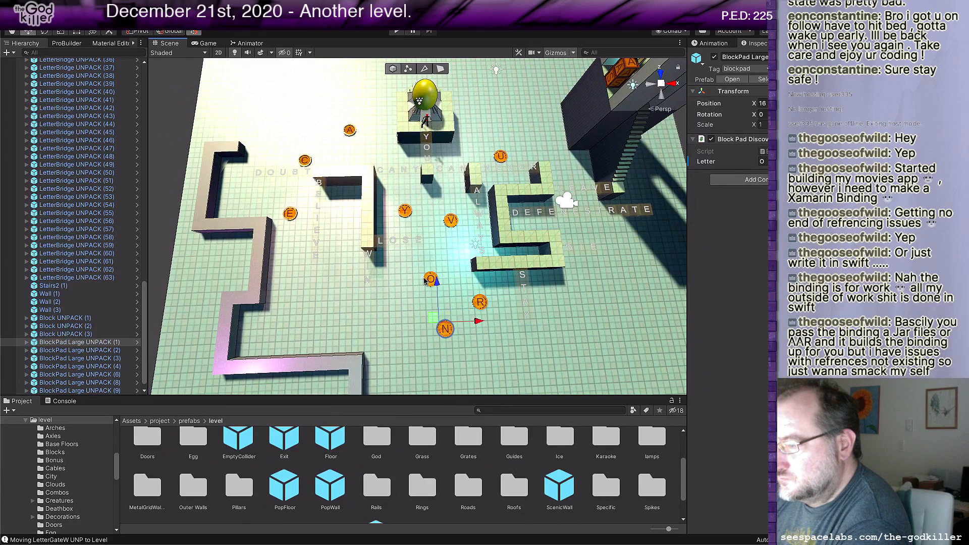
pyautogui.moveTo(423, 284); pyautogui.dragTo(498, 309)
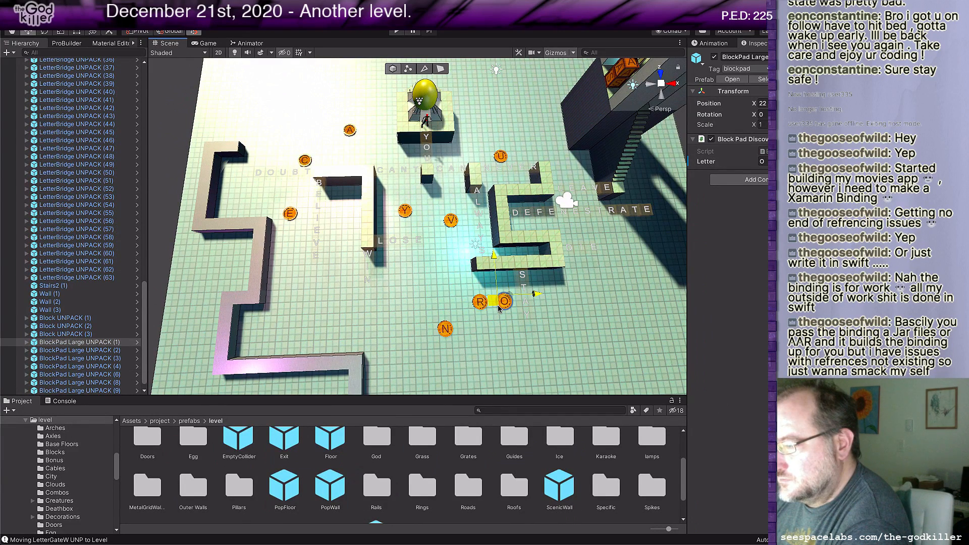
pyautogui.click(481, 304)
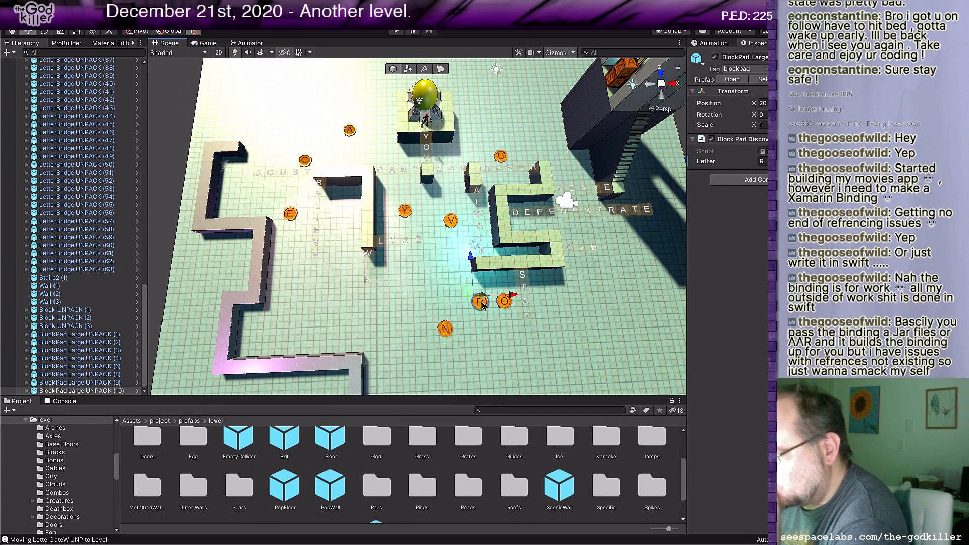
pyautogui.moveTo(466, 299); pyautogui.dragTo(549, 288)
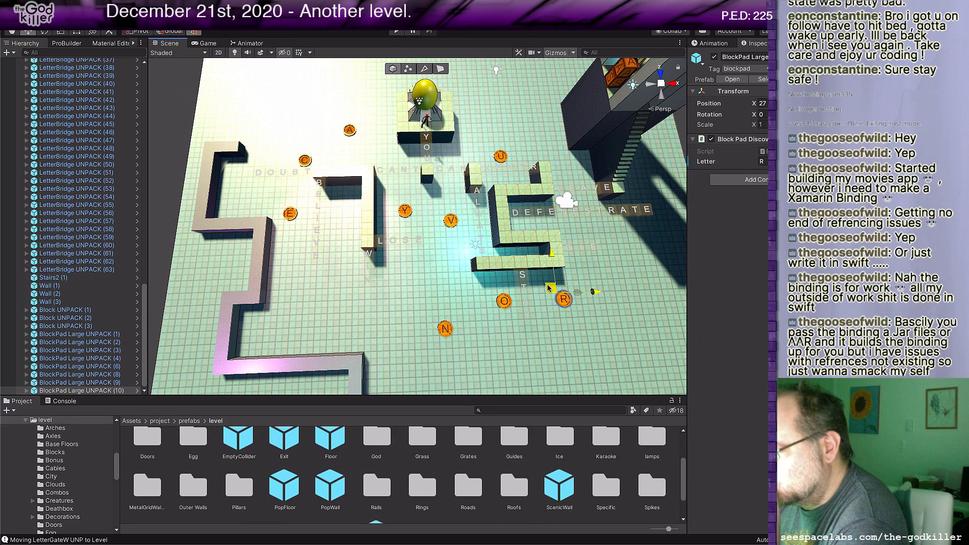
pyautogui.click(504, 302)
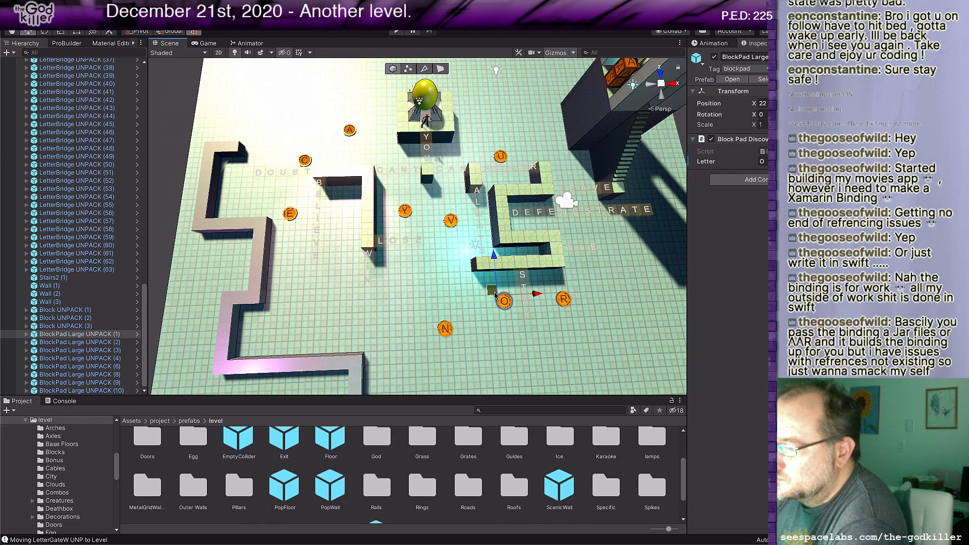
pyautogui.moveTo(495, 294); pyautogui.dragTo(495, 307)
# Step: Arrange the U, V and Y block pads diagonally behind the S-shaped wall, at about X 28, X 25 and X 21
pyautogui.moveTo(450, 214); pyautogui.dragTo(438, 249, button='middle')
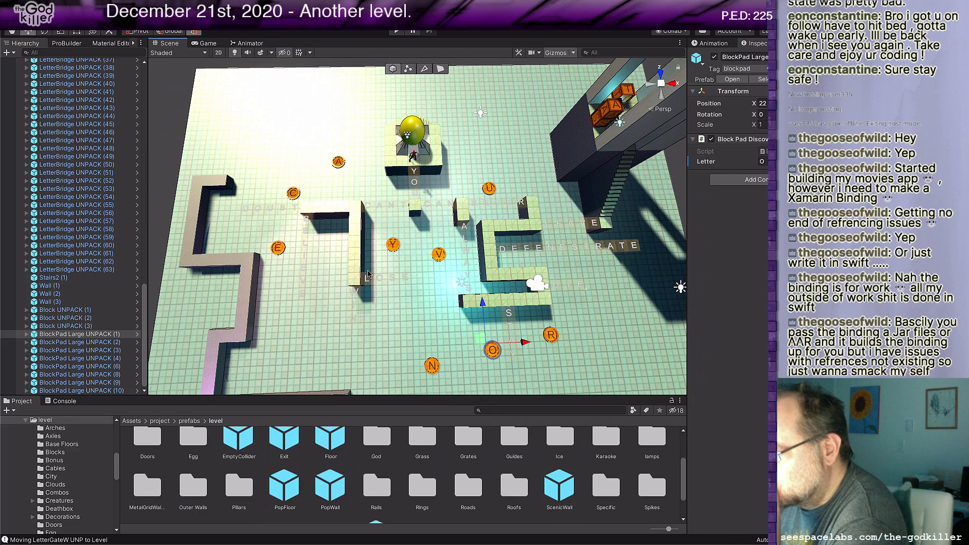
pyautogui.click(490, 189)
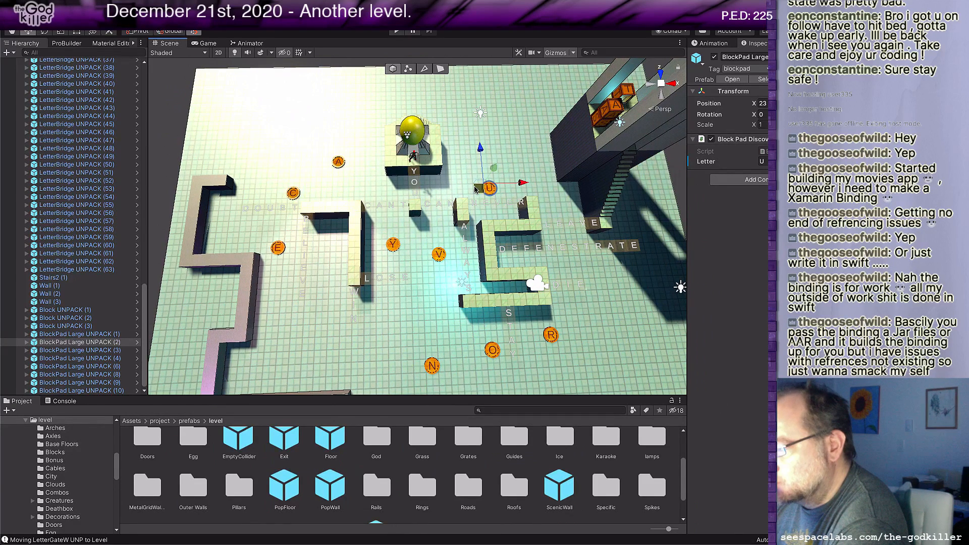
pyautogui.moveTo(476, 189); pyautogui.dragTo(540, 207)
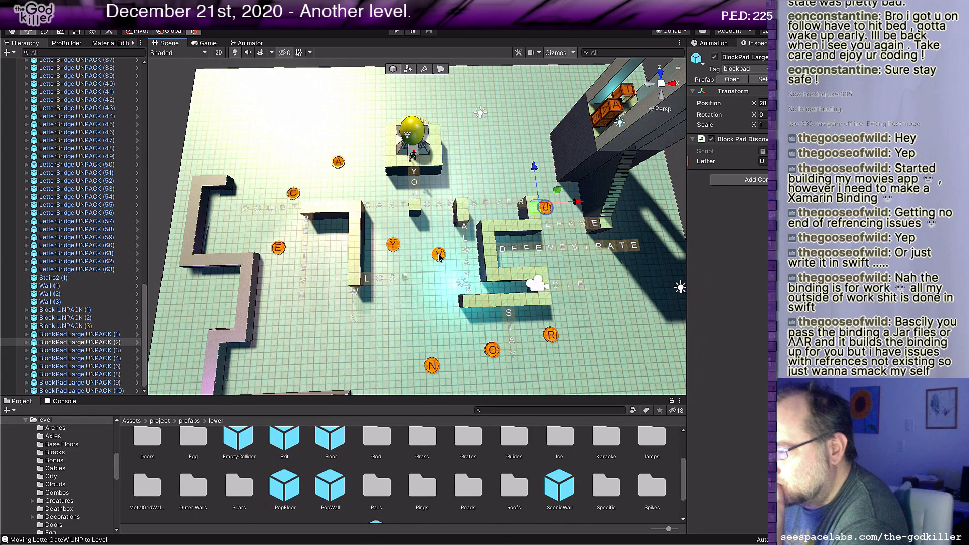
pyautogui.click(439, 255)
pyautogui.moveTo(428, 257); pyautogui.dragTo(499, 177)
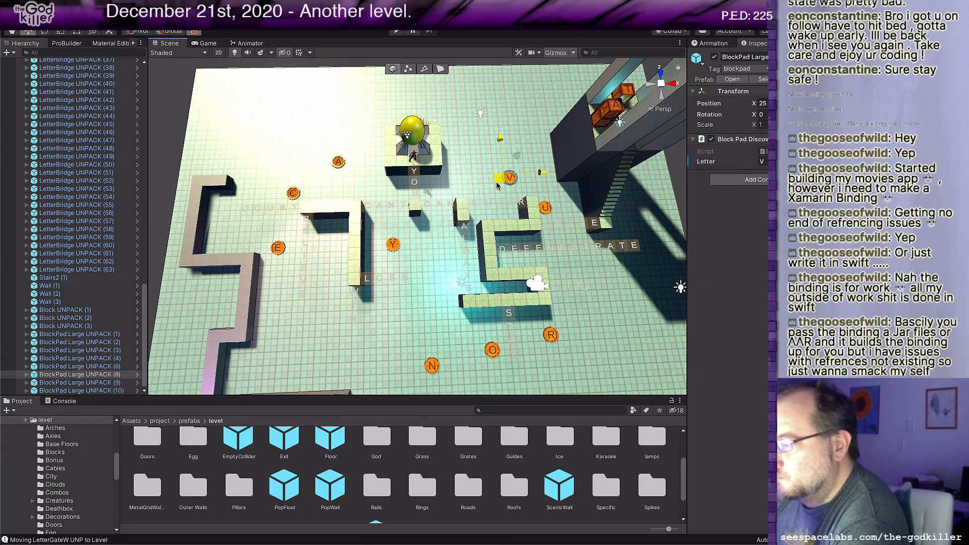
pyautogui.click(393, 245)
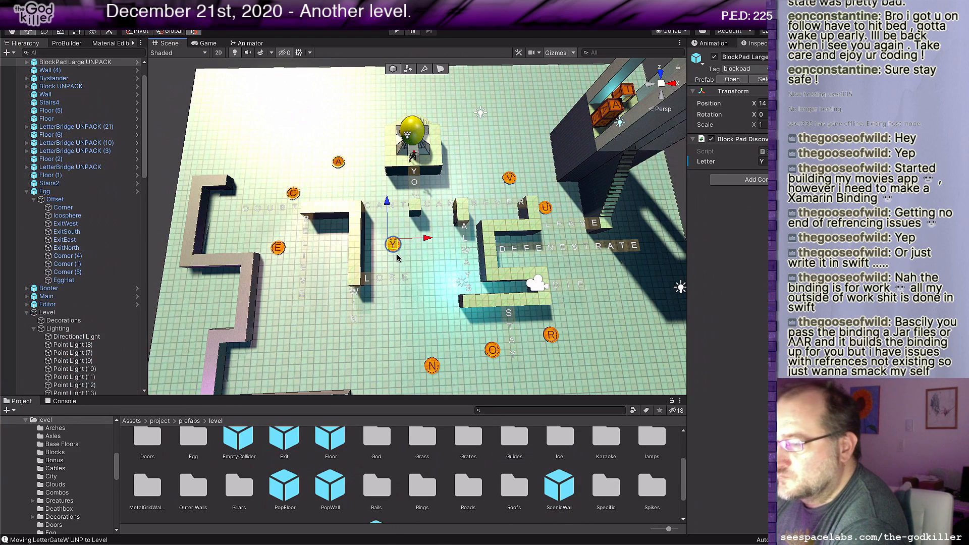
pyautogui.moveTo(390, 245); pyautogui.dragTo(466, 159)
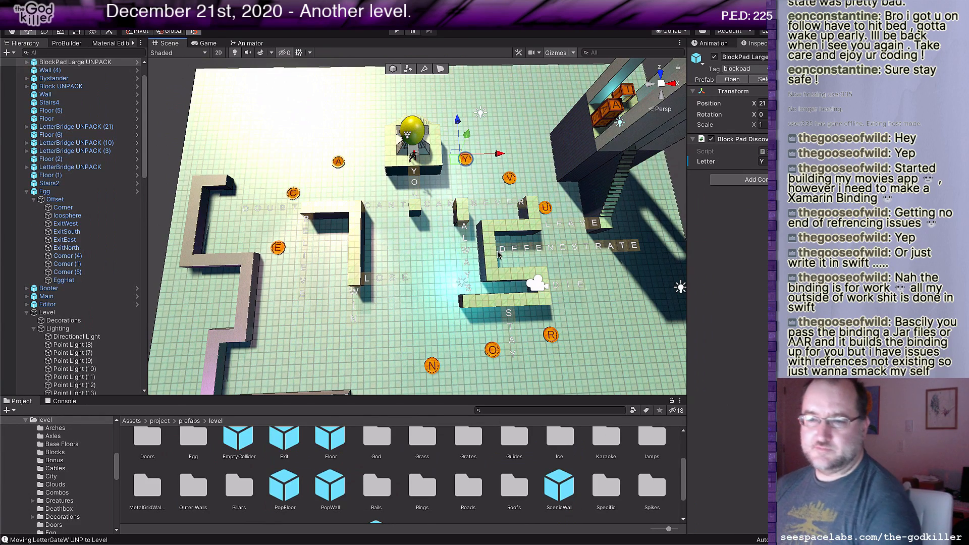
pyautogui.moveTo(410, 248); pyautogui.dragTo(410, 194, button='middle')
pyautogui.scroll(3, 399, 236)
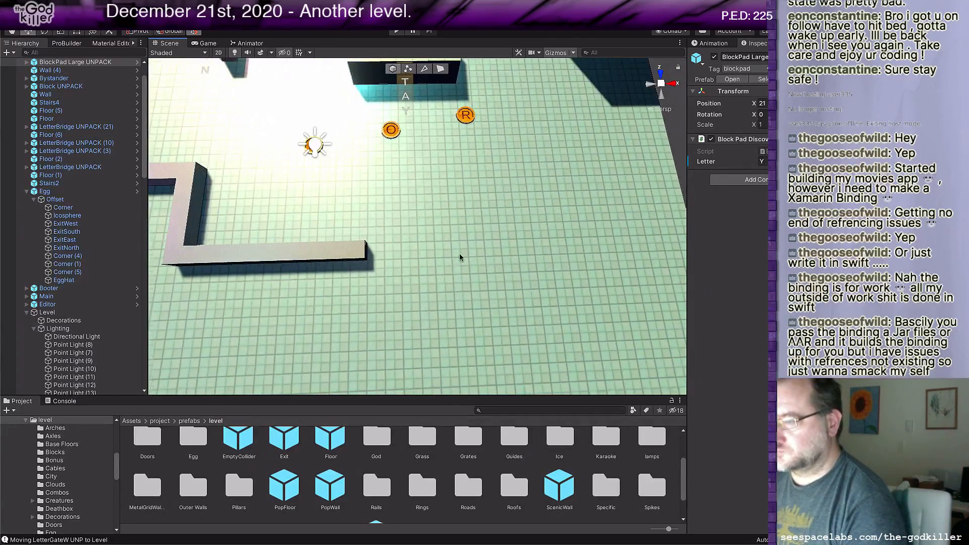
pyautogui.keyDown('alt'); pyautogui.moveTo(459, 254); pyautogui.dragTo(415, 233); pyautogui.keyUp('alt')
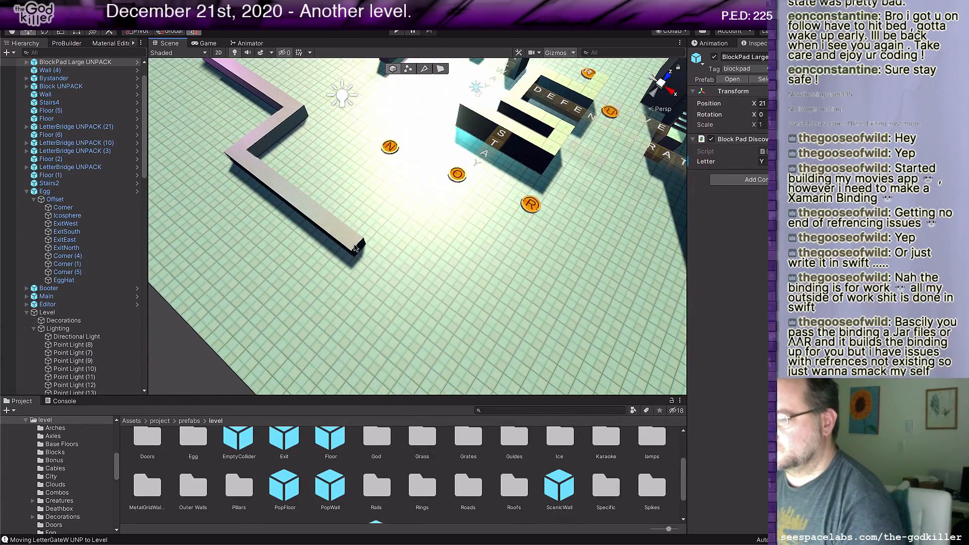
pyautogui.click(441, 68)
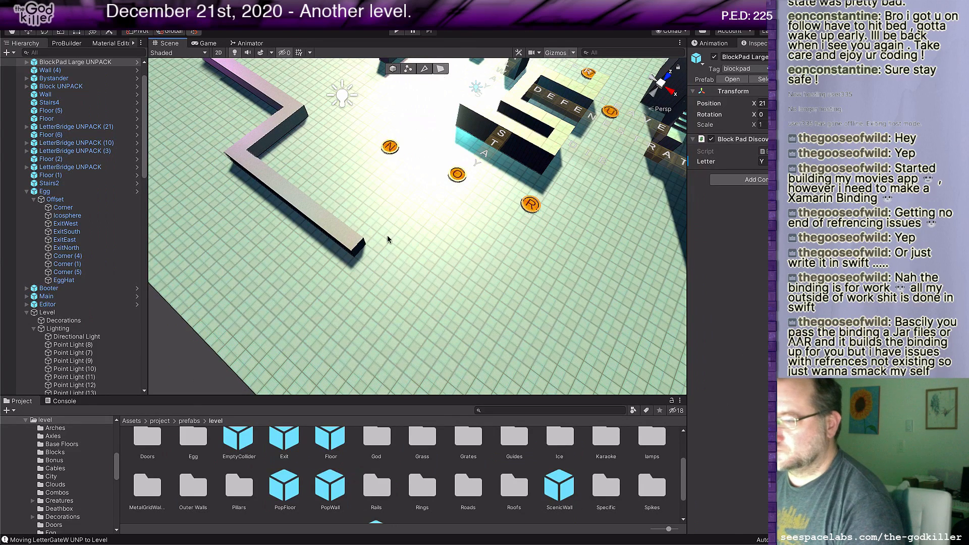
pyautogui.click(357, 250)
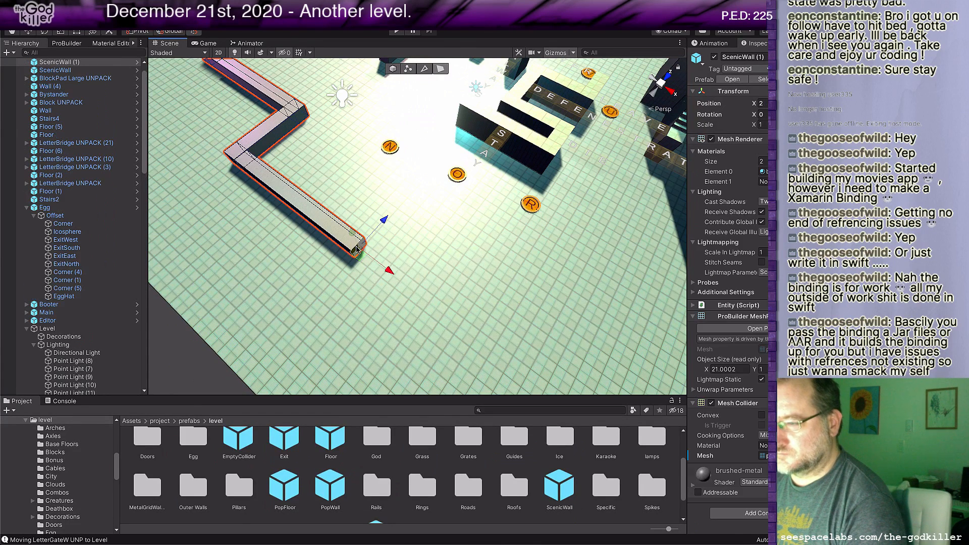
pyautogui.moveTo(389, 270); pyautogui.dragTo(403, 277)
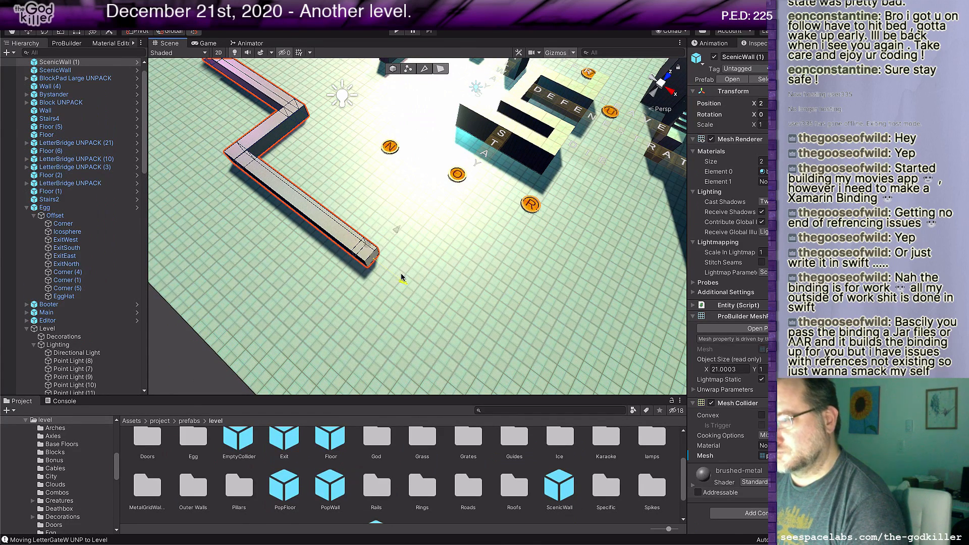
pyautogui.moveTo(444, 244); pyautogui.dragTo(356, 253, button='right')
pyautogui.hotkey('ctrl', 'z')
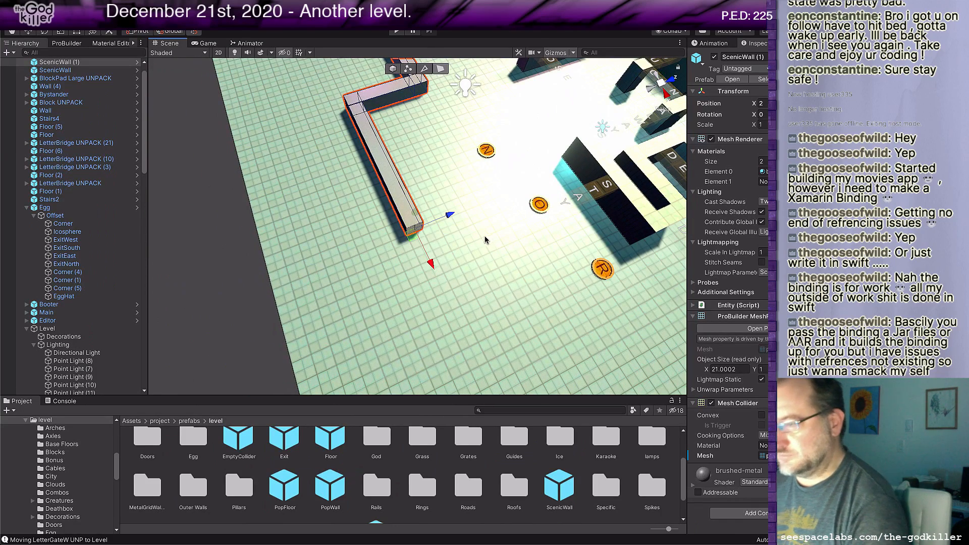
# Step: Place a new ScenicWall block at the open end of the long front wall, at about X 21
pyautogui.moveTo(569, 488); pyautogui.dragTo(530, 421)
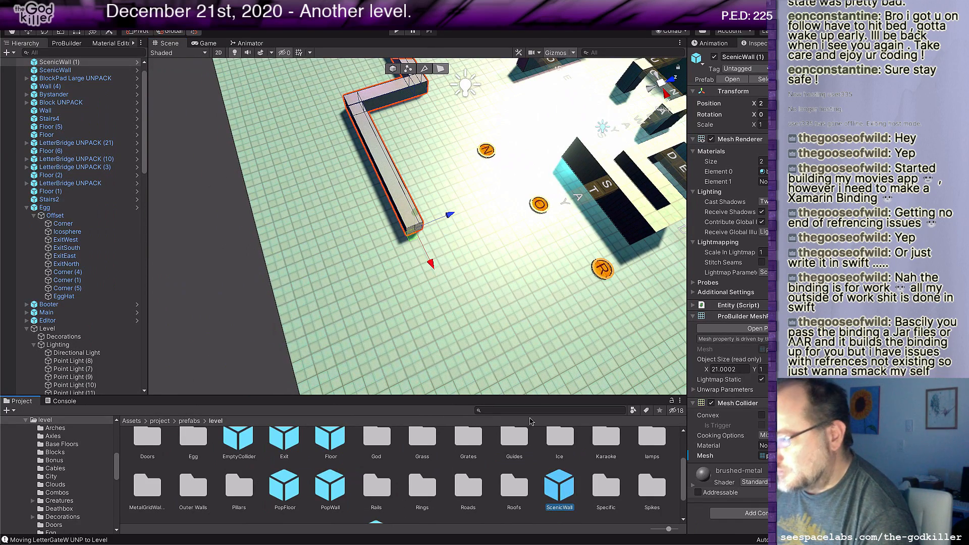
pyautogui.moveTo(565, 493); pyautogui.dragTo(452, 249)
pyautogui.moveTo(559, 272); pyautogui.dragTo(510, 298, button='right')
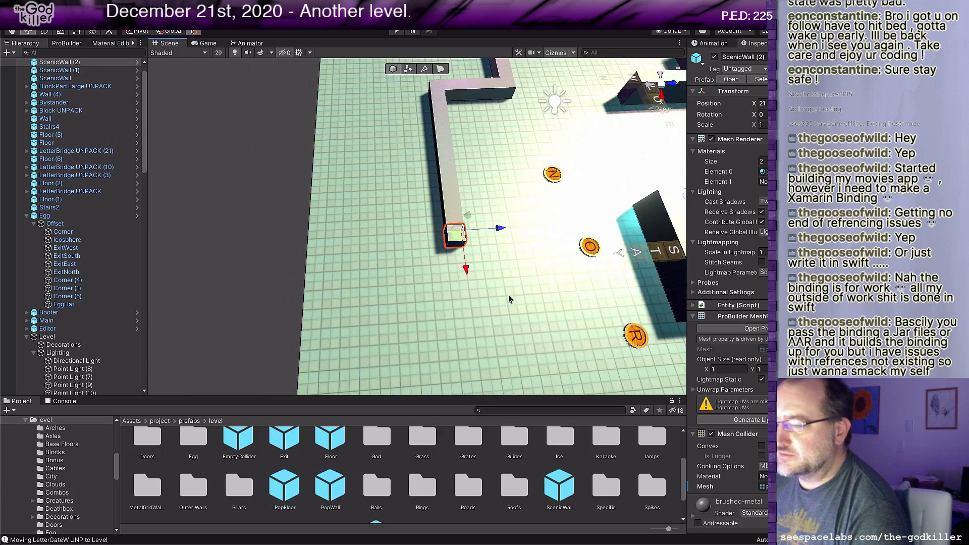
pyautogui.moveTo(510, 299); pyautogui.dragTo(459, 292, button='middle')
# Step: Extrude the new block along Z toward the block pads, and extrude a leg along X until it spans about 5 units
pyautogui.scroll(2, 435, 312)
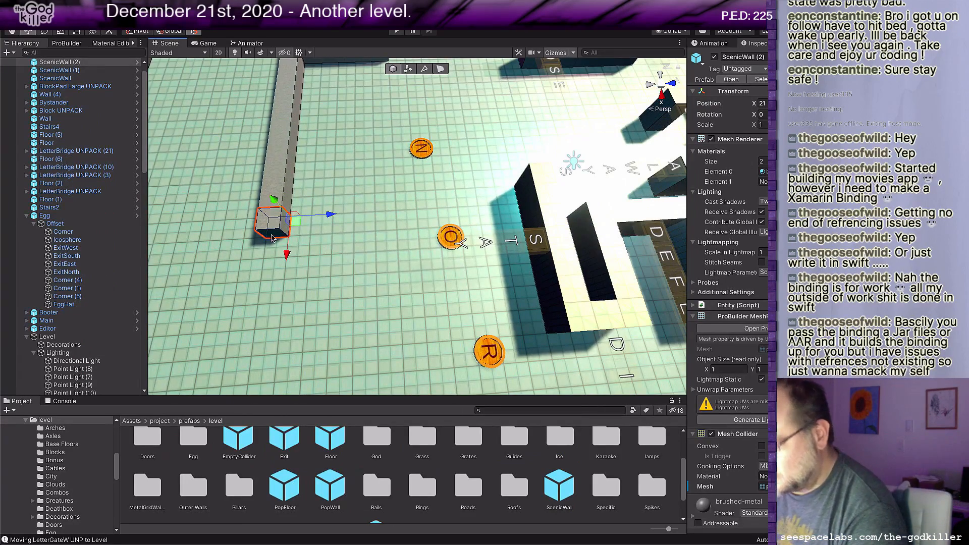
pyautogui.press('g')
pyautogui.click(287, 224)
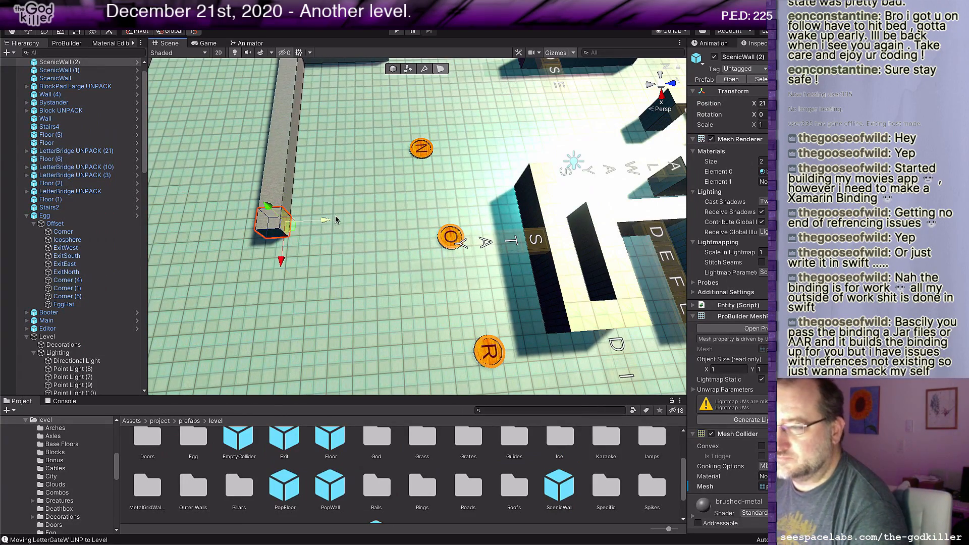
pyautogui.moveTo(324, 222); pyautogui.dragTo(406, 217)
pyautogui.click(354, 237)
pyautogui.keyDown('shift'); pyautogui.moveTo(362, 258); pyautogui.dragTo(353, 355); pyautogui.keyUp('shift')
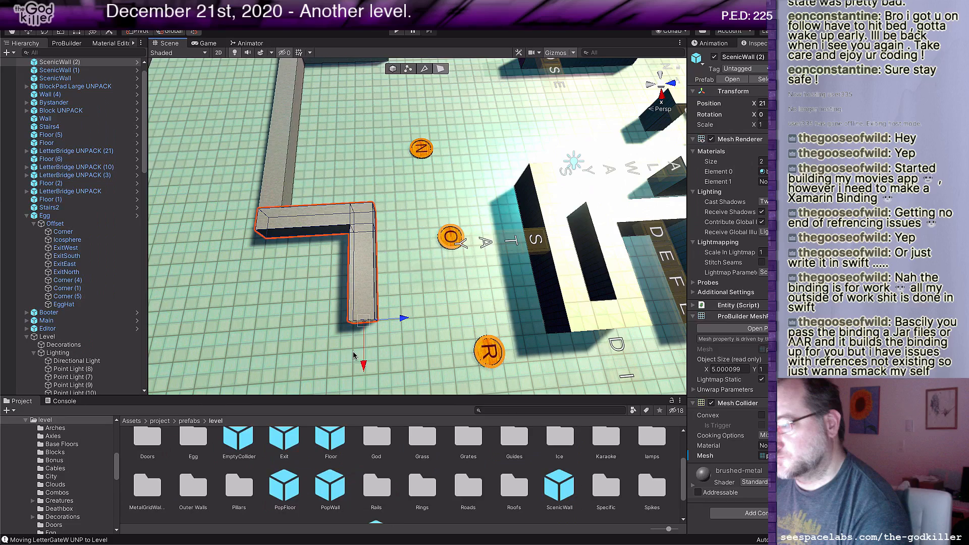
# Step: Extend the leg along X and add a corner segment so the wall spans about 9 units
pyautogui.scroll(-8, 354, 356)
pyautogui.moveTo(354, 355); pyautogui.dragTo(393, 250, button='middle')
pyautogui.moveTo(400, 276); pyautogui.dragTo(401, 298)
pyautogui.moveTo(401, 298); pyautogui.dragTo(403, 308)
# Step: Extrude the corner segment along Z past the R block pad, toward the letter bridges
pyautogui.moveTo(458, 324); pyautogui.dragTo(426, 327, button='middle')
pyautogui.scroll(5, 350, 312)
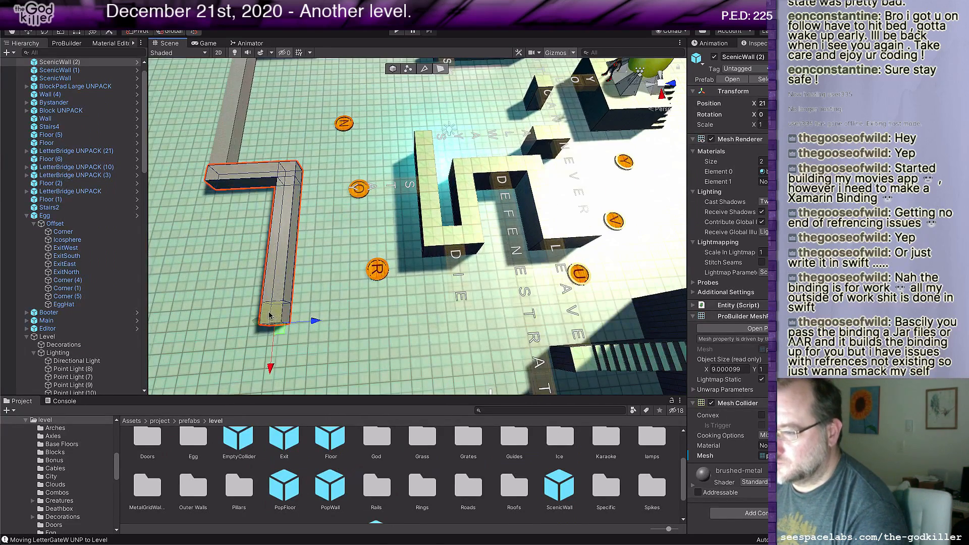
pyautogui.keyDown('shift'); pyautogui.moveTo(304, 319); pyautogui.dragTo(378, 312); pyautogui.keyUp('shift')
# Step: Extrude another leg along X until the wall spans about 14 units, and pull its end face back slightly
pyautogui.moveTo(369, 387); pyautogui.dragTo(454, 302, button='middle')
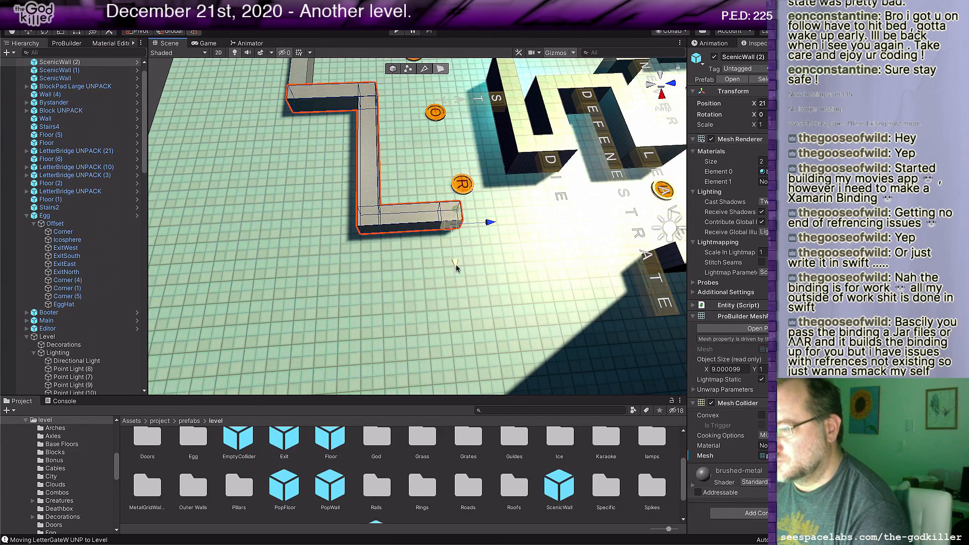
pyautogui.keyDown('shift'); pyautogui.moveTo(456, 268); pyautogui.dragTo(467, 379); pyautogui.keyUp('shift')
pyautogui.scroll(-3, 534, 255)
pyautogui.keyDown('alt'); pyautogui.moveTo(537, 256); pyautogui.dragTo(520, 265); pyautogui.keyUp('alt')
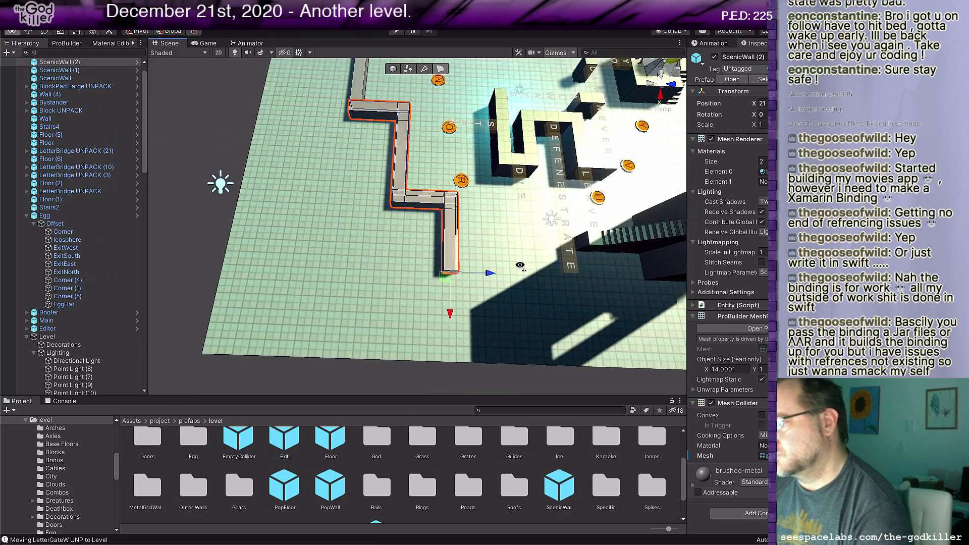
pyautogui.moveTo(520, 265); pyautogui.dragTo(519, 266, button='right')
pyautogui.moveTo(519, 267); pyautogui.dragTo(486, 252, button='middle')
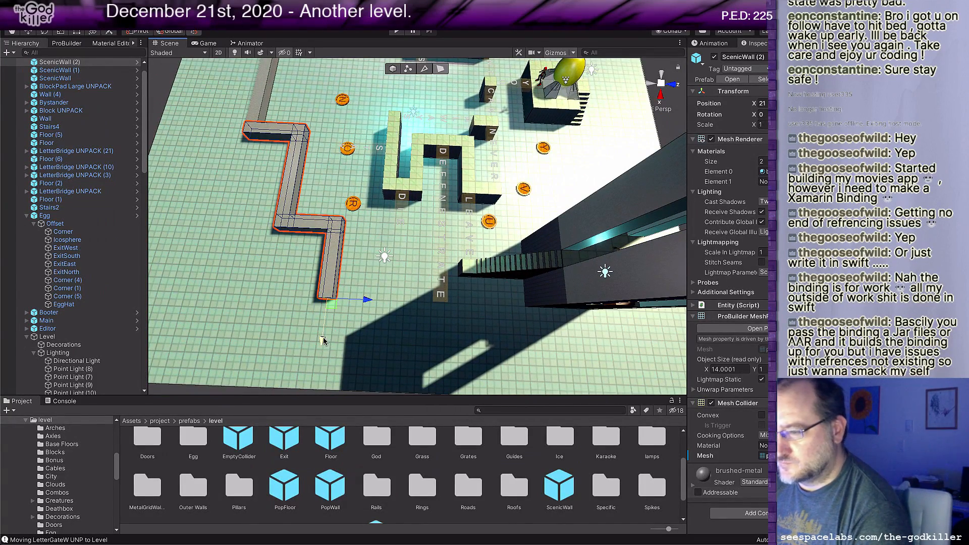
pyautogui.moveTo(323, 338); pyautogui.dragTo(323, 326)
# Step: Place another ScenicWall block and align it with the open end of the last leg, at about X 34
pyautogui.moveTo(398, 366); pyautogui.dragTo(406, 325, button='middle')
pyautogui.moveTo(555, 484); pyautogui.dragTo(384, 278)
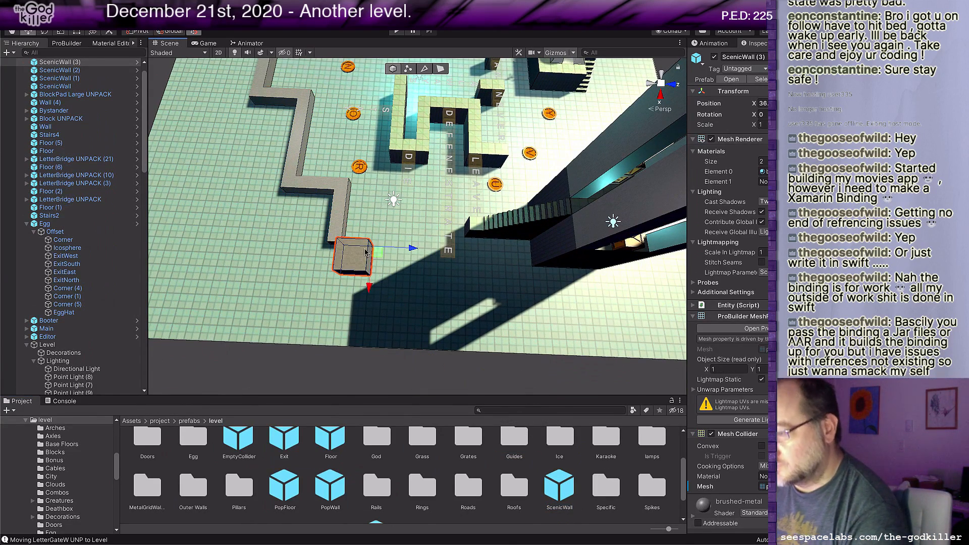
pyautogui.moveTo(368, 242); pyautogui.dragTo(348, 247)
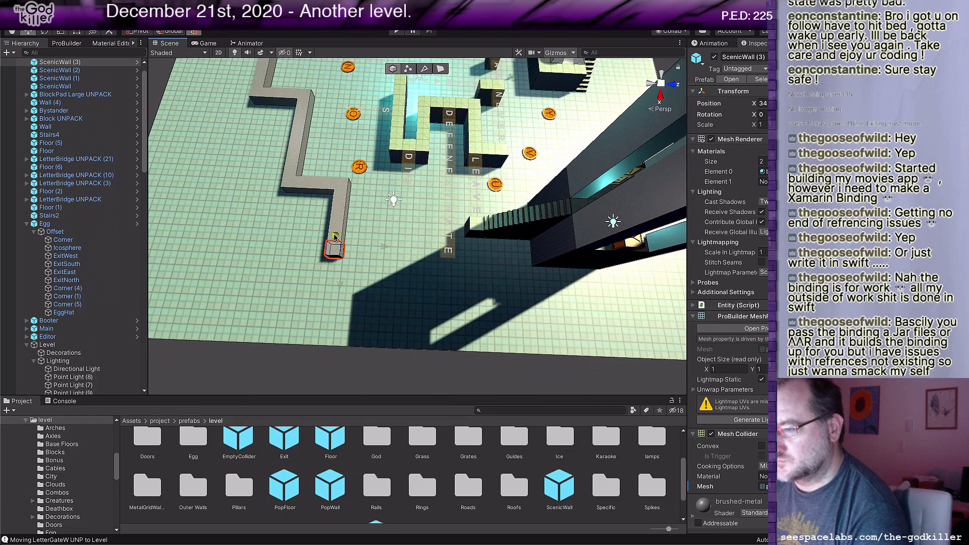
# Step: Extrude the new block along Z toward the end of the DEFENESTRATE letter bridge
pyautogui.scroll(1, 348, 259)
pyautogui.scroll(2, 348, 259)
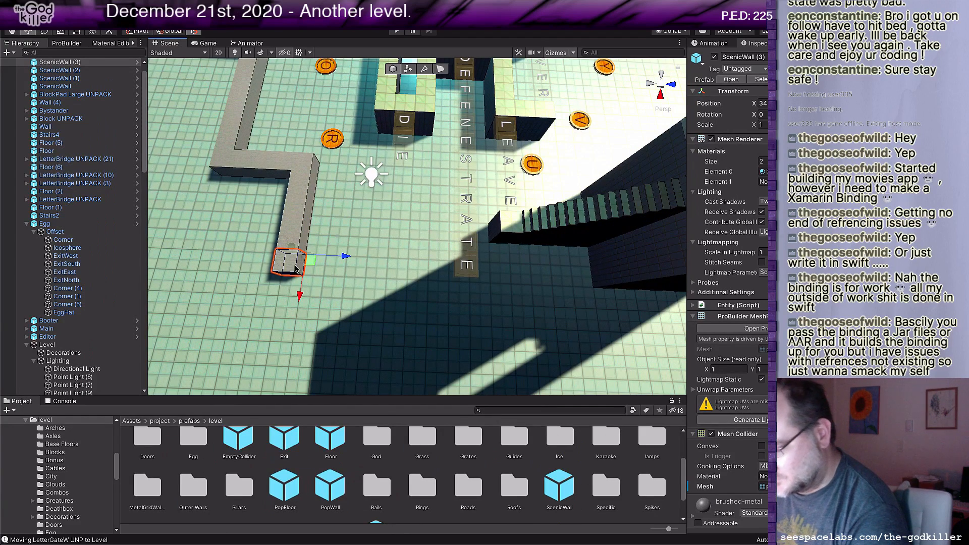
pyautogui.moveTo(353, 263); pyautogui.dragTo(434, 273)
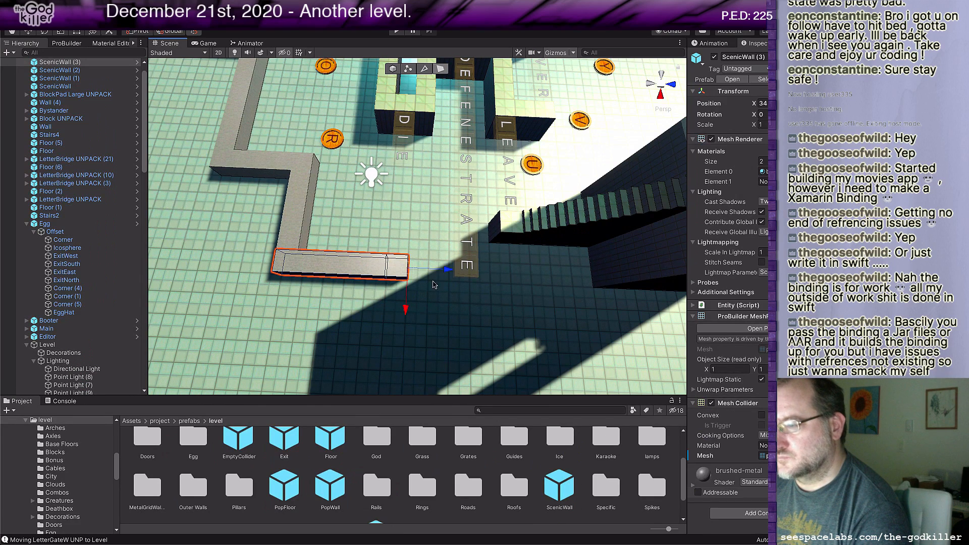
# Step: Extrude the ScenicWall (3) end segment outward along X, beside the end of the DEFENESTRATE bridge, until the wall spans about 4 units
pyautogui.moveTo(446, 331); pyautogui.dragTo(454, 293, button='middle')
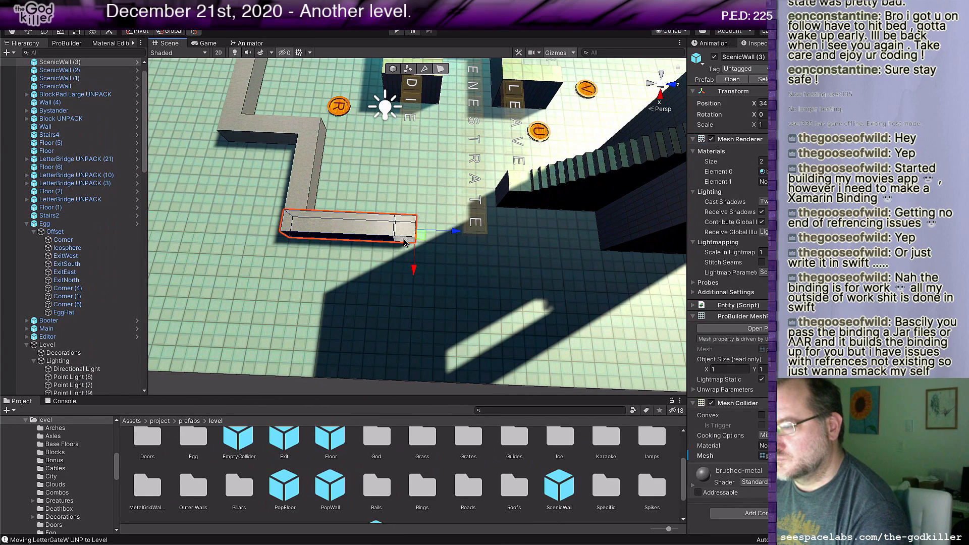
pyautogui.click(406, 243)
pyautogui.keyDown('shift'); pyautogui.moveTo(402, 283); pyautogui.dragTo(397, 343); pyautogui.keyUp('shift')
pyautogui.keyDown('shift'); pyautogui.moveTo(421, 329); pyautogui.dragTo(403, 325, button='middle'); pyautogui.keyUp('shift')
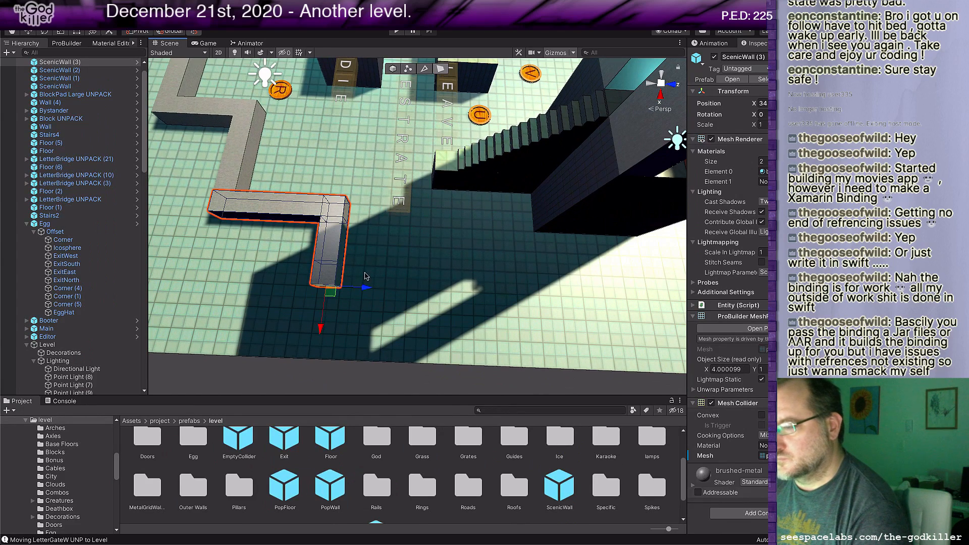
# Step: Extrude the new corner segment along Z past the long staircase, alongside the tall tower, and add a short corner segment
pyautogui.click(340, 279)
pyautogui.keyDown('shift'); pyautogui.moveTo(376, 278); pyautogui.dragTo(561, 312); pyautogui.keyUp('shift')
pyautogui.moveTo(608, 303); pyautogui.dragTo(399, 275, button='middle')
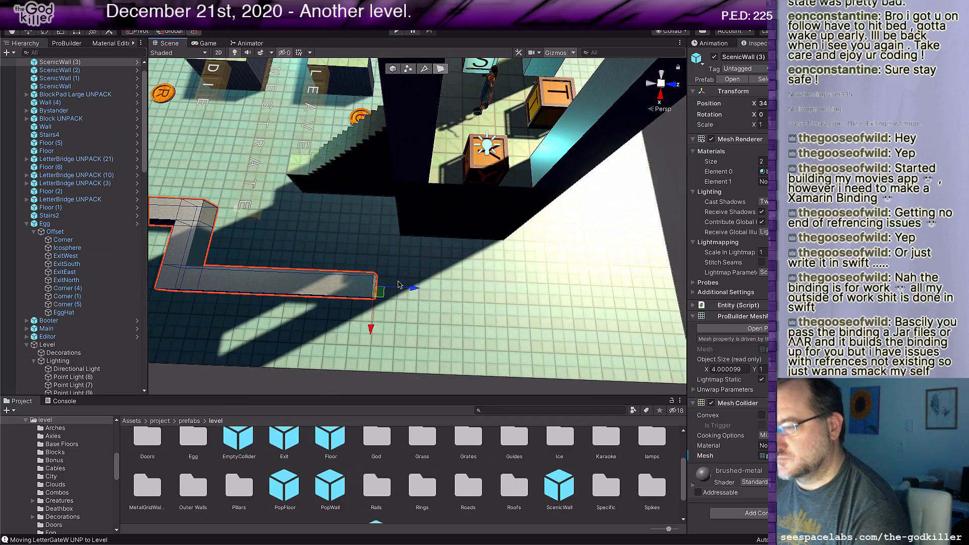
pyautogui.keyDown('shift'); pyautogui.moveTo(413, 285); pyautogui.dragTo(432, 287); pyautogui.keyUp('shift')
pyautogui.keyDown('alt'); pyautogui.moveTo(433, 289); pyautogui.dragTo(298, 268); pyautogui.keyUp('alt')
# Step: Step the wall in toward the tower with a short X leg, and extrude its end along Z past the tower's edge
pyautogui.moveTo(298, 271); pyautogui.dragTo(207, 199, button='middle')
pyautogui.scroll(4, 294, 264)
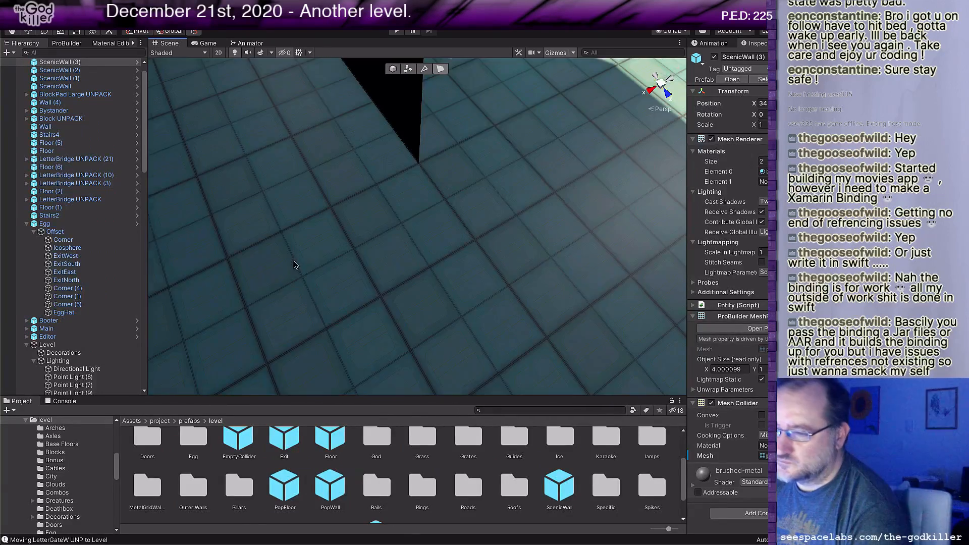
pyautogui.scroll(-1, 295, 264)
pyautogui.click(295, 248)
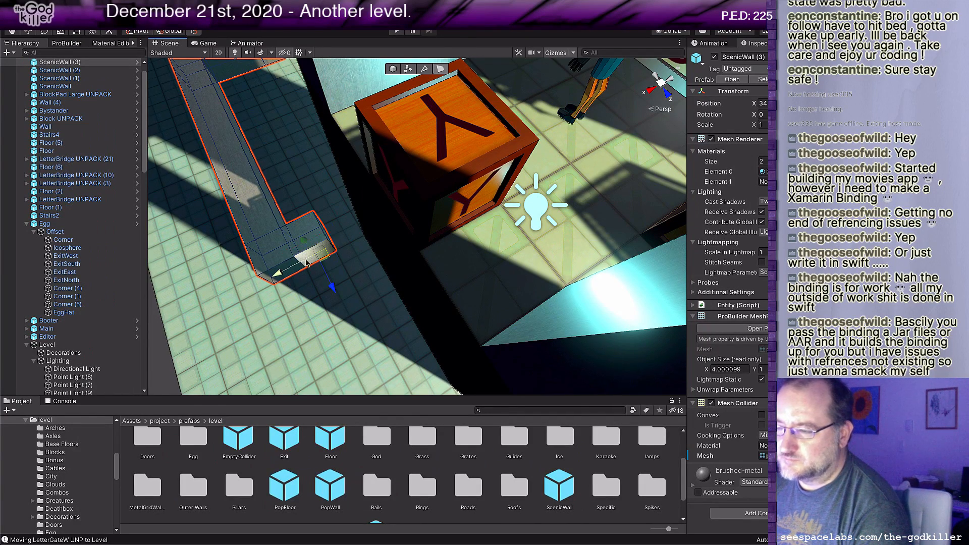
pyautogui.scroll(-5, 306, 283)
pyautogui.moveTo(381, 279); pyautogui.dragTo(433, 348)
pyautogui.scroll(-4, 471, 335)
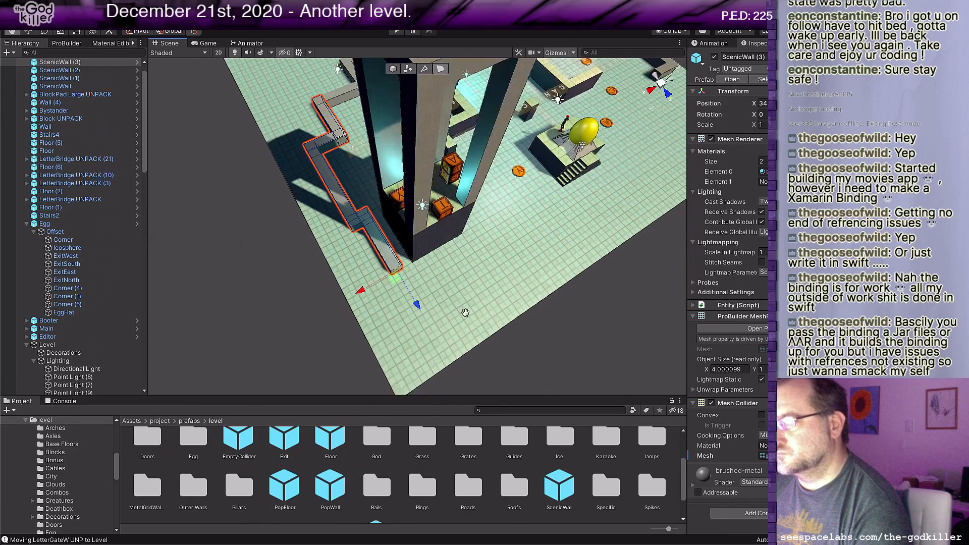
# Step: Add a corner segment at the wall's end and extrude it along X across the front of the tower's base
pyautogui.moveTo(389, 273); pyautogui.dragTo(397, 287)
pyautogui.keyDown('alt'); pyautogui.moveTo(465, 241); pyautogui.dragTo(431, 255); pyautogui.keyUp('alt')
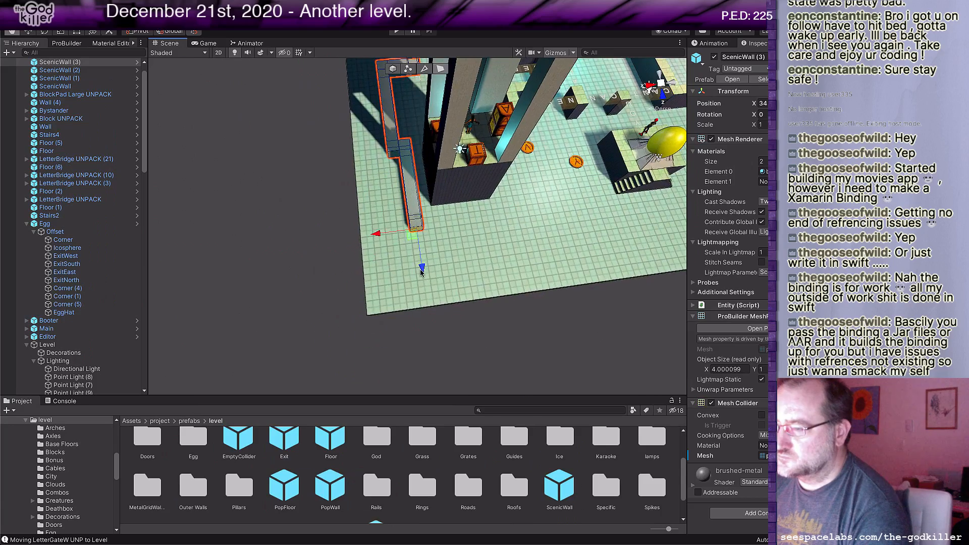
pyautogui.moveTo(434, 256); pyautogui.dragTo(400, 278, button='middle')
pyautogui.scroll(4, 401, 278)
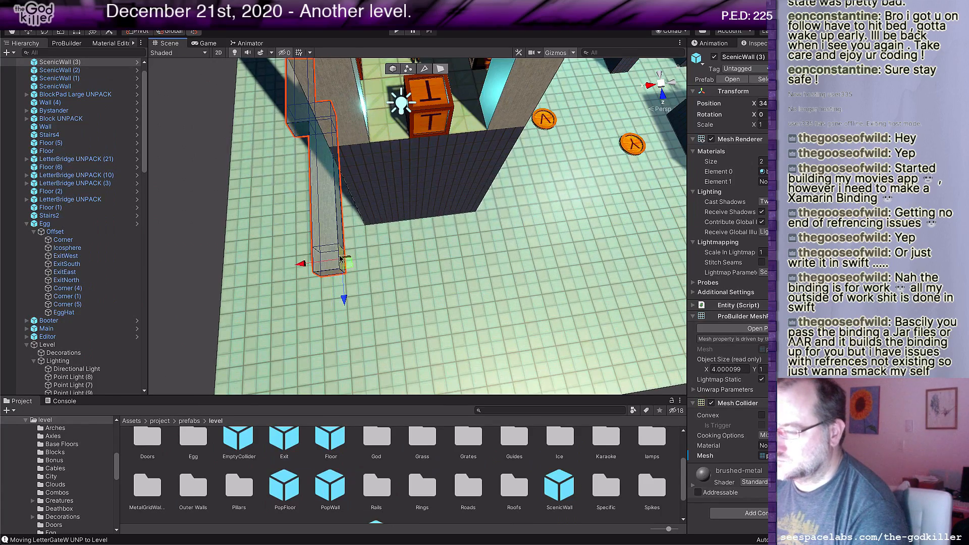
pyautogui.moveTo(303, 263); pyautogui.dragTo(492, 238)
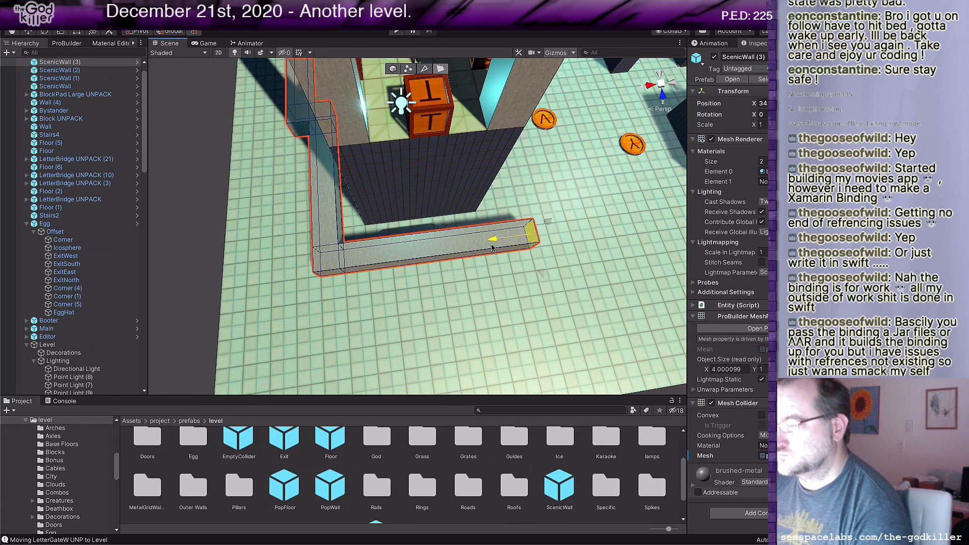
# Step: Place another ScenicWall block and align it with the open end of the tower-front leg, at about X 27
pyautogui.scroll(-2, 468, 338)
pyautogui.moveTo(559, 485); pyautogui.dragTo(589, 190)
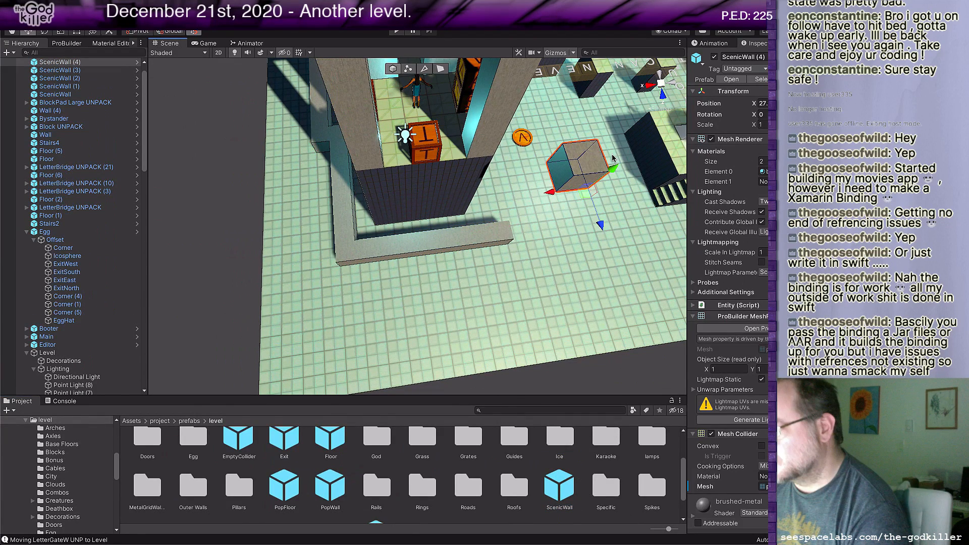
pyautogui.moveTo(613, 167); pyautogui.dragTo(525, 250)
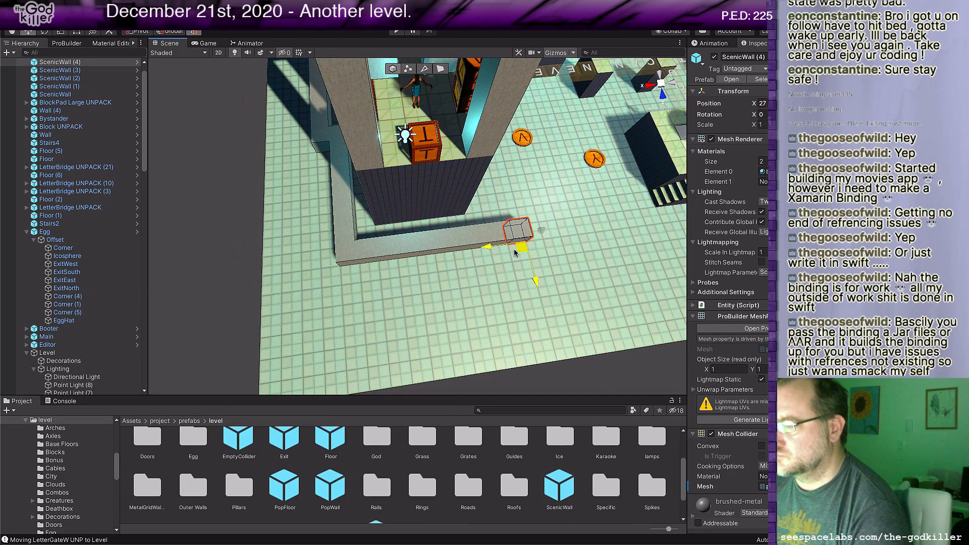
pyautogui.scroll(2, 572, 238)
pyautogui.press('f')
pyautogui.scroll(3, 490, 231)
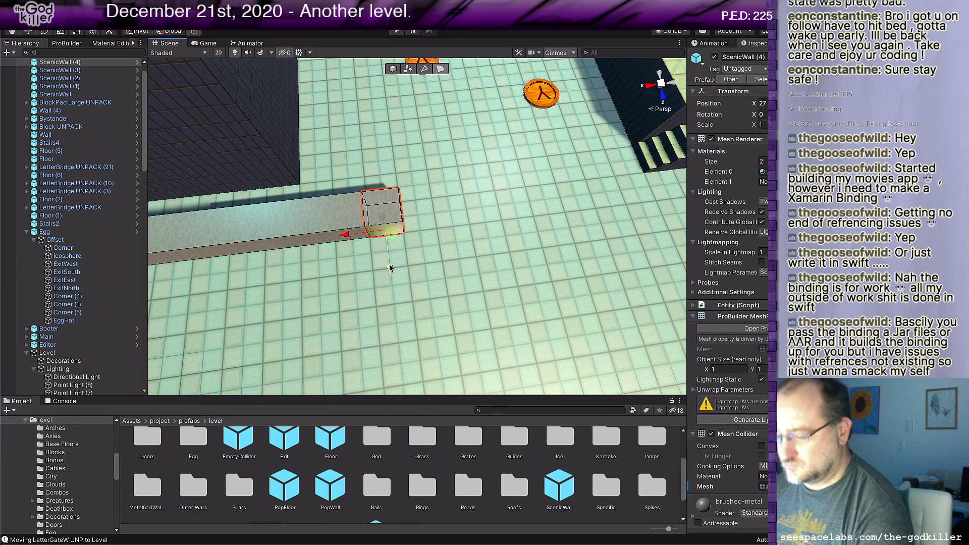
# Step: Extrude the new block outward along Z and then along X past the egg platform, until it spans about 19 units
pyautogui.moveTo(390, 268); pyautogui.dragTo(403, 369)
pyautogui.moveTo(570, 363); pyautogui.dragTo(447, 318, button='middle')
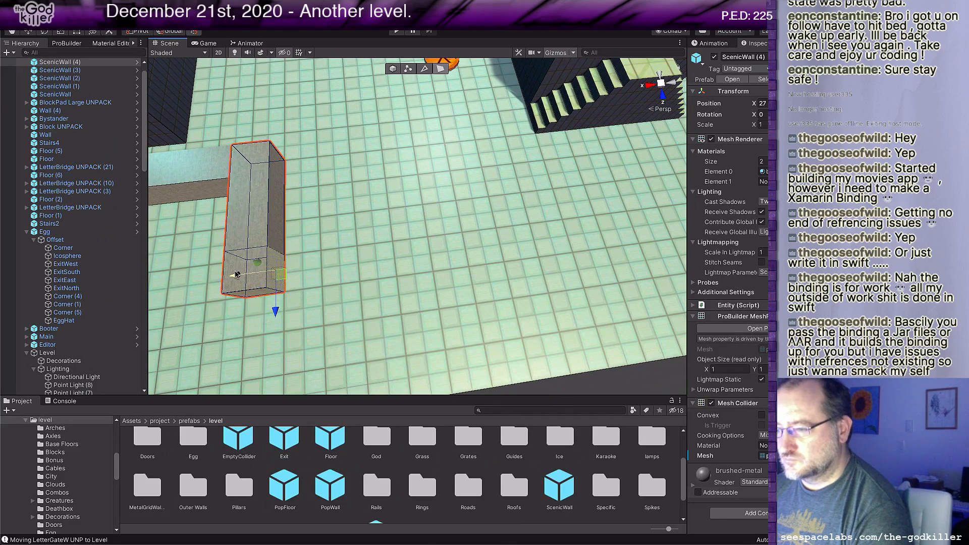
pyautogui.keyDown('shift'); pyautogui.moveTo(259, 274); pyautogui.dragTo(515, 248); pyautogui.keyUp('shift')
pyautogui.scroll(-6, 513, 253)
pyautogui.moveTo(571, 210); pyautogui.dragTo(498, 275, button='middle')
pyautogui.moveTo(343, 311); pyautogui.dragTo(496, 280)
pyautogui.keyDown('alt'); pyautogui.moveTo(333, 270); pyautogui.dragTo(514, 259); pyautogui.keyUp('alt')
# Step: Step the wall inward along Z near the A block pad and extrude another X leg until it spans about 27 units
pyautogui.scroll(5, 514, 261)
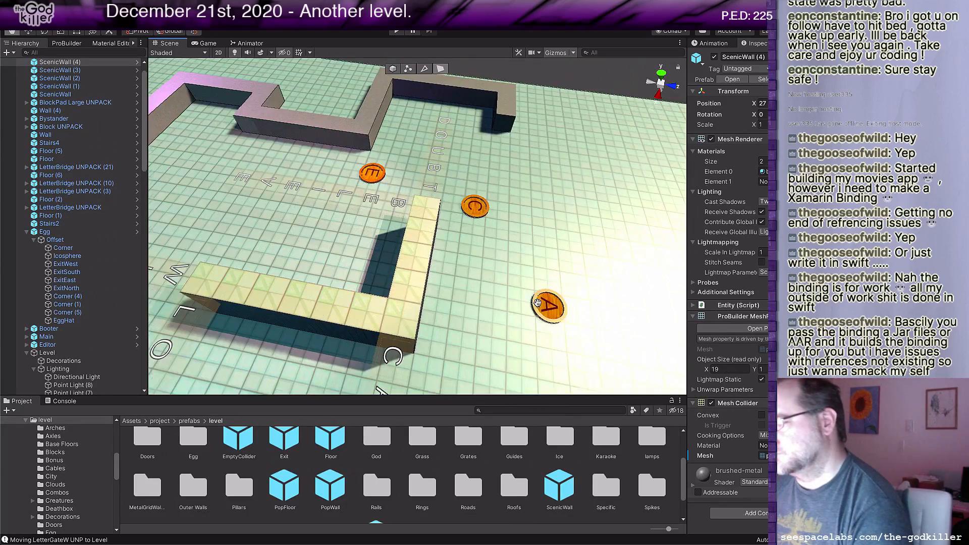
pyautogui.scroll(3, 515, 286)
pyautogui.click(589, 268)
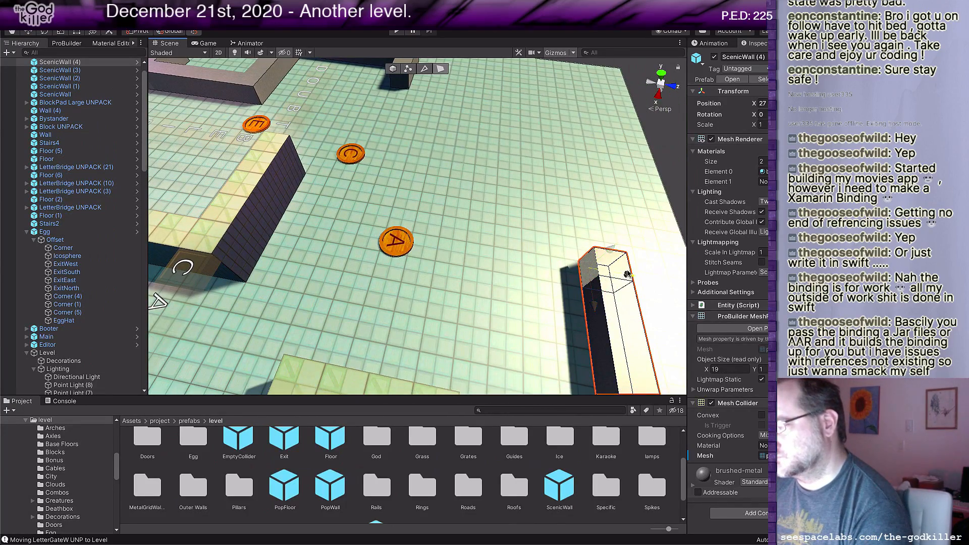
pyautogui.keyDown('shift'); pyautogui.moveTo(627, 274); pyautogui.dragTo(470, 332); pyautogui.keyUp('shift')
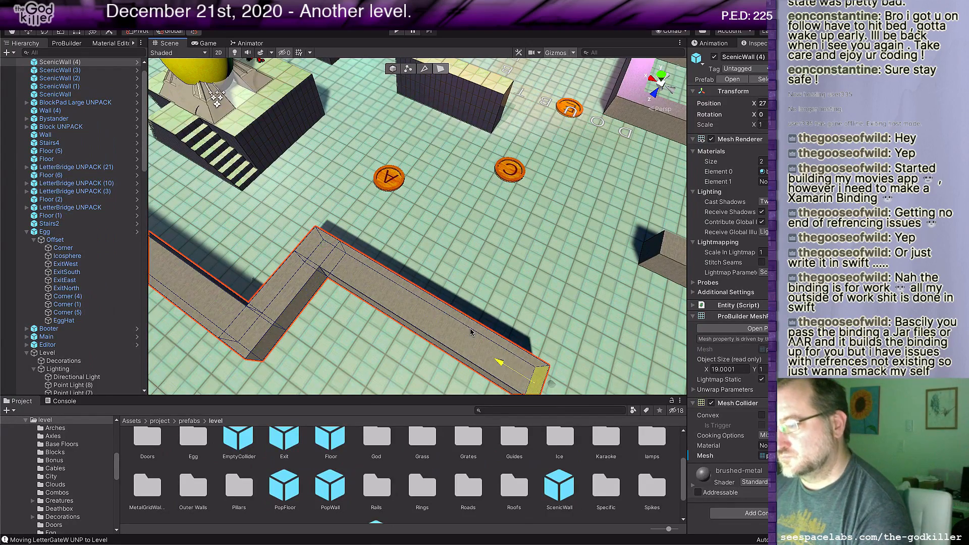
pyautogui.scroll(-5, 471, 332)
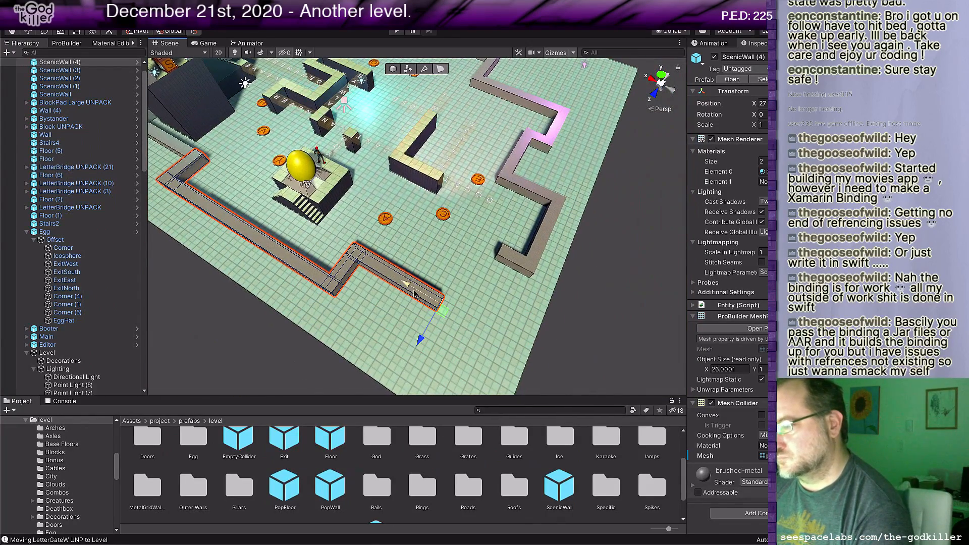
pyautogui.keyDown('shift'); pyautogui.moveTo(408, 285); pyautogui.dragTo(419, 292); pyautogui.keyUp('shift')
# Step: Extrude the corner along Z toward the first ScenicWall, and pull that wall's end face along X to close the remaining gap
pyautogui.moveTo(505, 319); pyautogui.dragTo(297, 292, button='right')
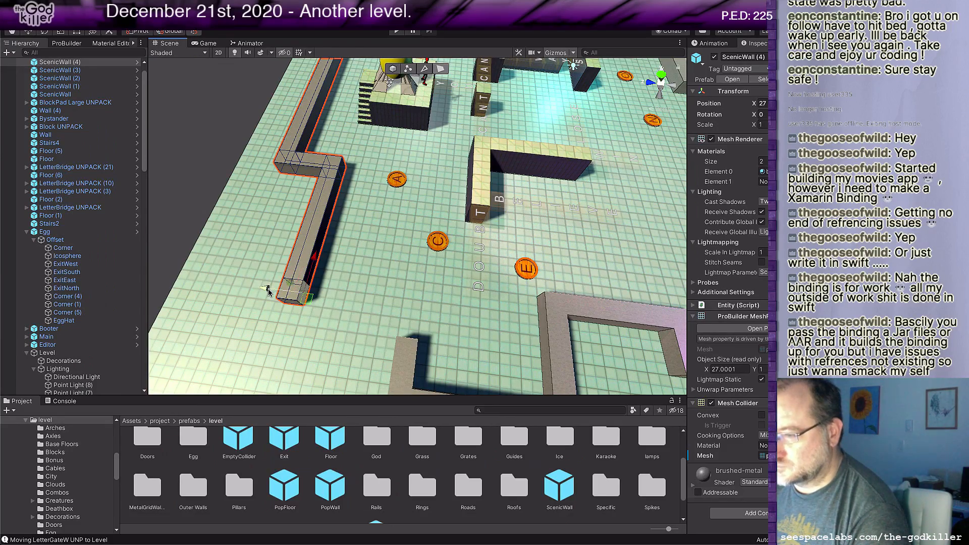
pyautogui.keyDown('shift'); pyautogui.moveTo(283, 297); pyautogui.dragTo(378, 304); pyautogui.keyUp('shift')
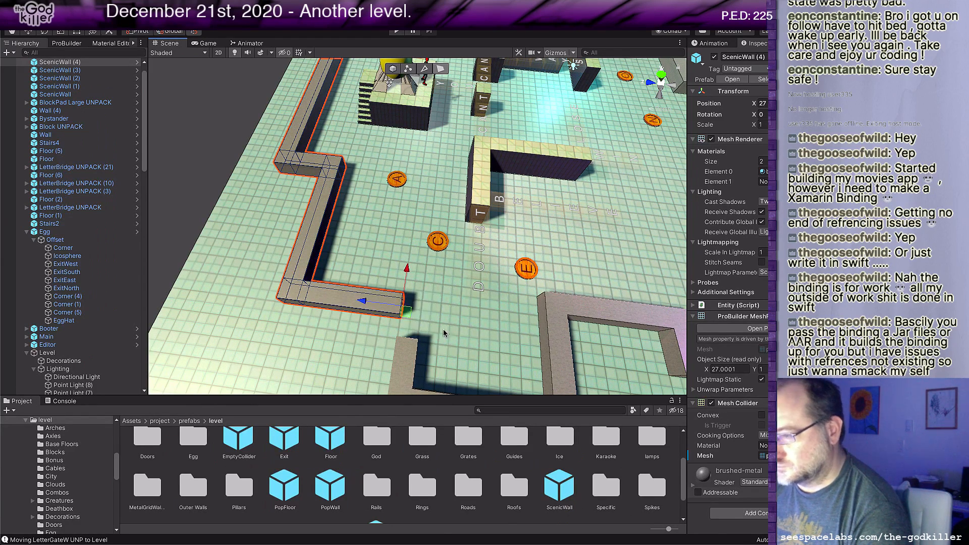
pyautogui.moveTo(446, 333); pyautogui.dragTo(357, 324, button='right')
pyautogui.moveTo(429, 384); pyautogui.dragTo(374, 309, button='middle')
pyautogui.scroll(8, 370, 320)
pyautogui.moveTo(369, 319); pyautogui.dragTo(177, 234, button='right')
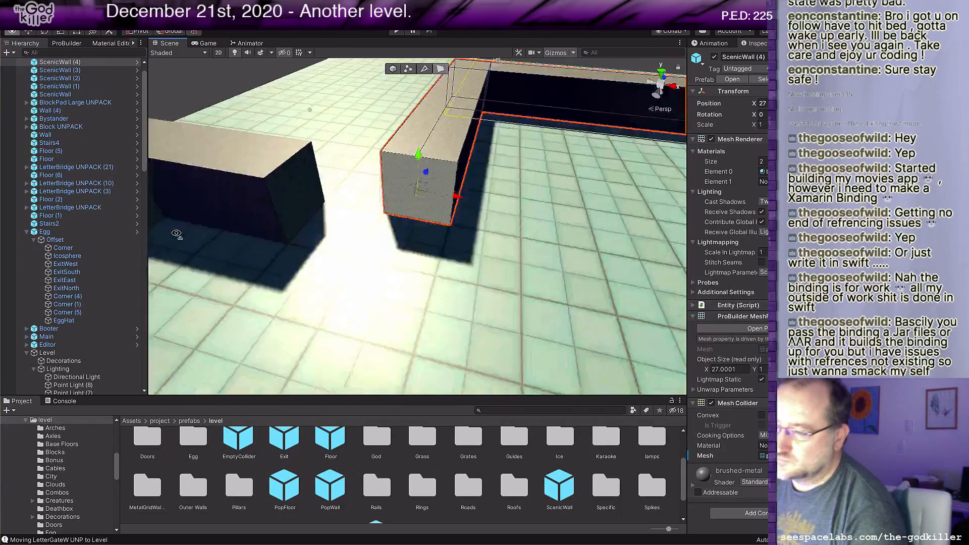
pyautogui.moveTo(177, 234); pyautogui.dragTo(322, 253, button='middle')
pyautogui.scroll(-3, 322, 252)
pyautogui.click(374, 221)
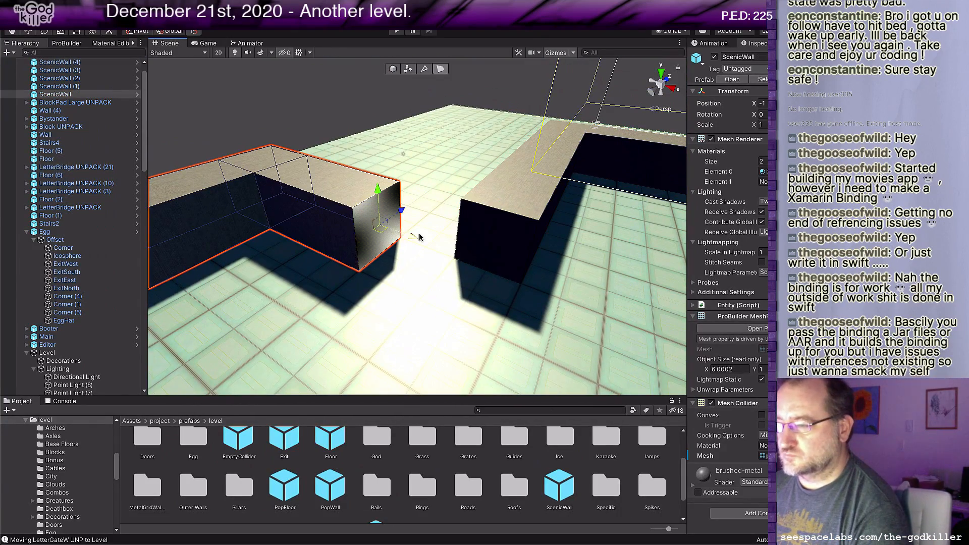
pyautogui.moveTo(438, 249); pyautogui.dragTo(513, 292)
pyautogui.moveTo(513, 294); pyautogui.dragTo(571, 354, button='right')
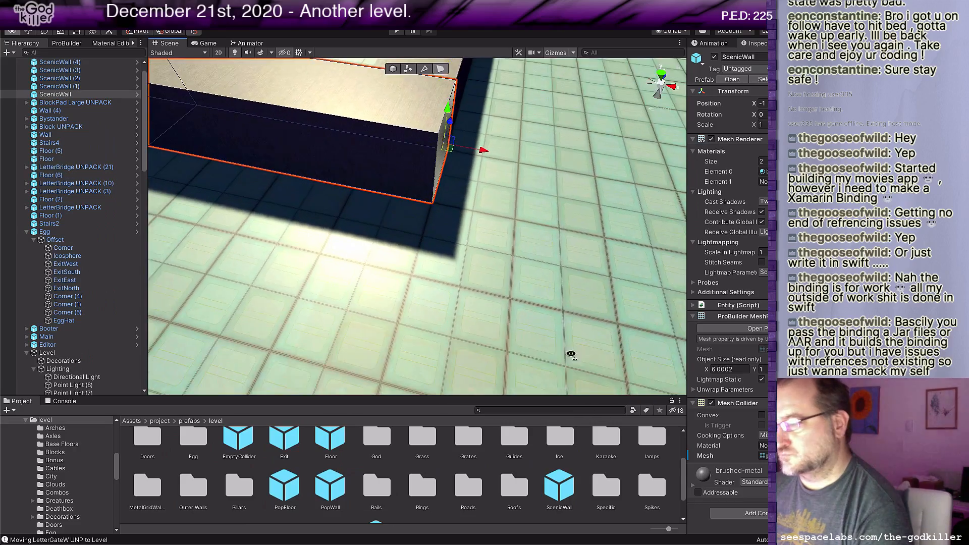
# Step: Select all connected top faces of ScenicWall (4) with Grow Selection and raise them to a height of about 10 units
pyautogui.scroll(-6, 564, 343)
pyautogui.scroll(-3, 564, 343)
pyautogui.moveTo(565, 292); pyautogui.dragTo(575, 321, button='right')
pyautogui.moveTo(679, 311); pyautogui.dragTo(512, 348, button='middle')
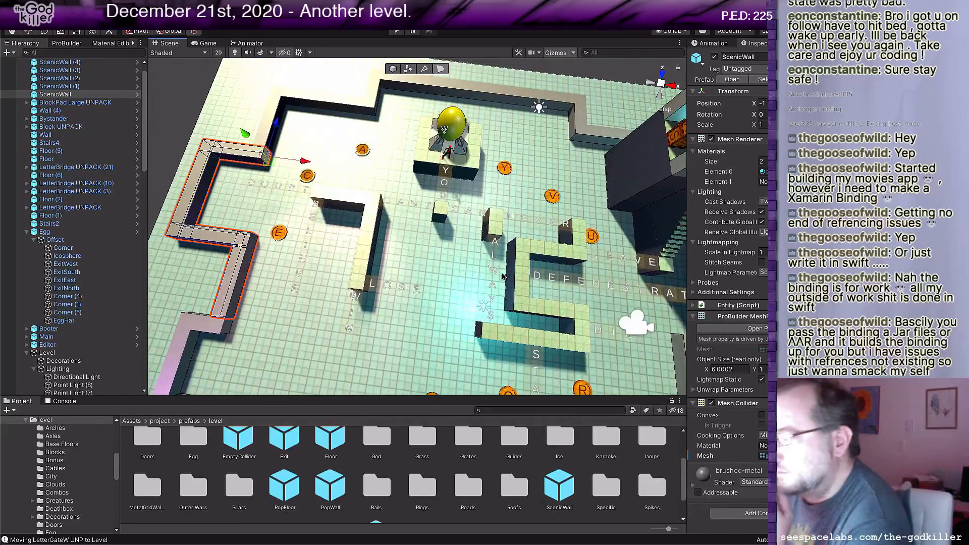
pyautogui.moveTo(508, 267); pyautogui.dragTo(550, 239, button='right')
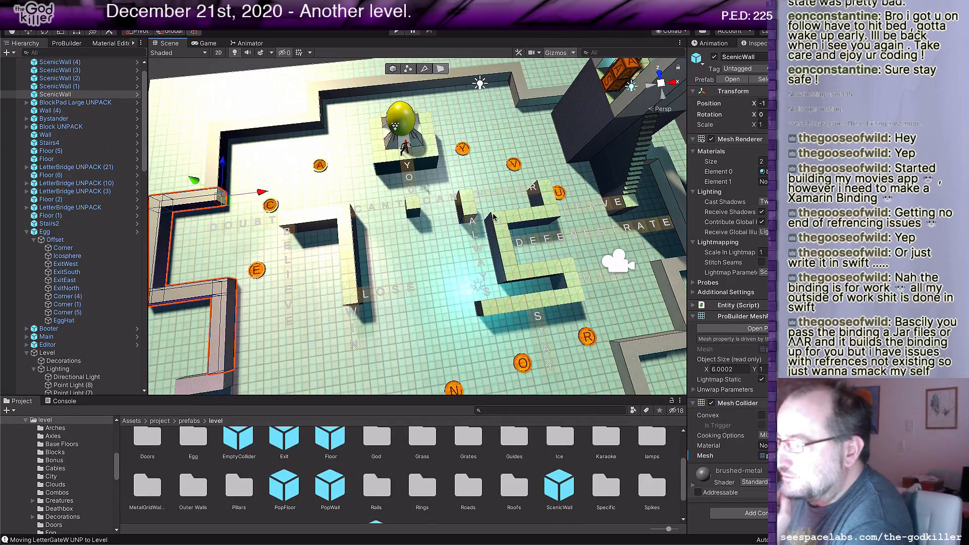
pyautogui.moveTo(474, 202); pyautogui.dragTo(438, 230, button='middle')
pyautogui.press('f')
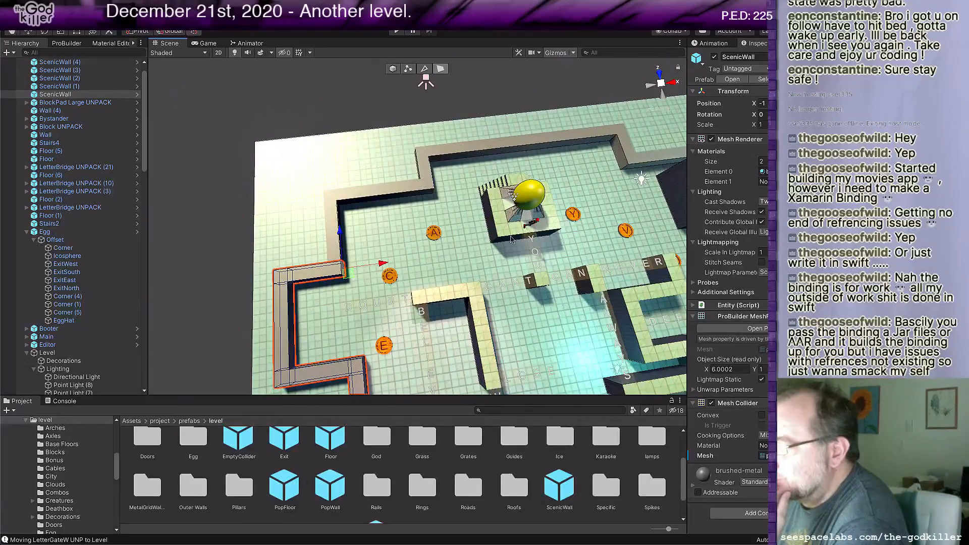
pyautogui.click(385, 195)
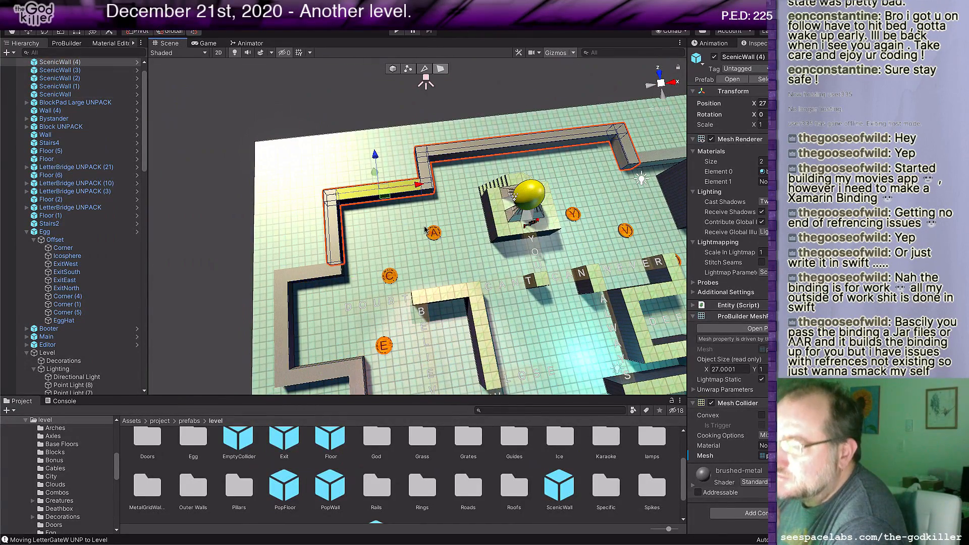
pyautogui.click(66, 43)
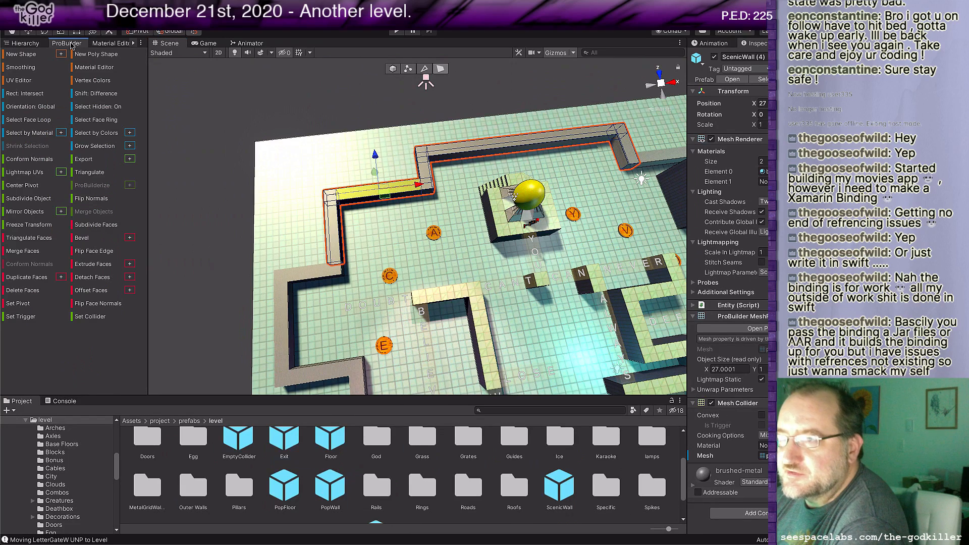
pyautogui.click(95, 147)
pyautogui.moveTo(362, 263); pyautogui.dragTo(397, 237, button='middle')
pyautogui.moveTo(374, 182); pyautogui.dragTo(356, 104)
# Step: Grow the selection across the top faces of the first ScenicWall, near the DOUBT bridge, and raise them into a tall wall
pyautogui.scroll(-3, 473, 247)
pyautogui.moveTo(473, 248); pyautogui.dragTo(413, 241, button='middle')
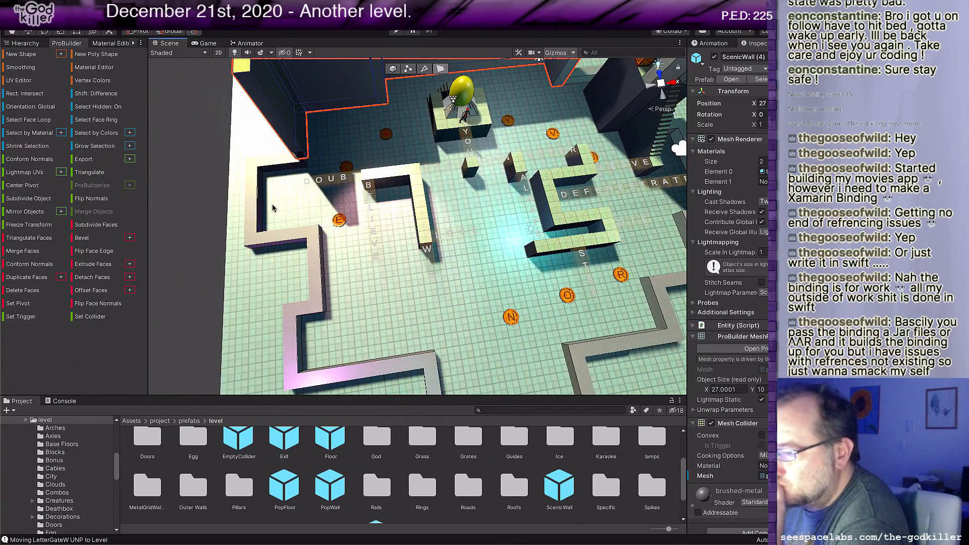
pyautogui.click(251, 211)
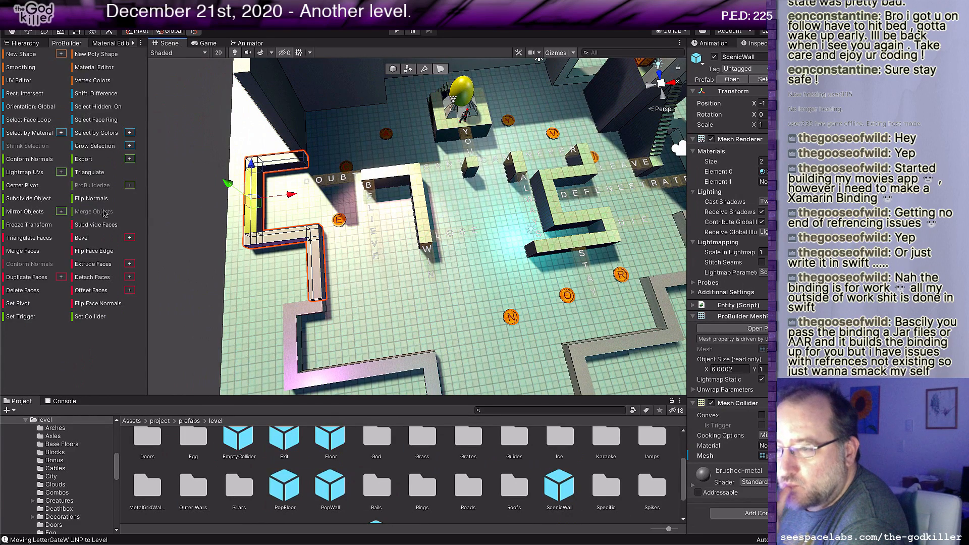
pyautogui.click(95, 146)
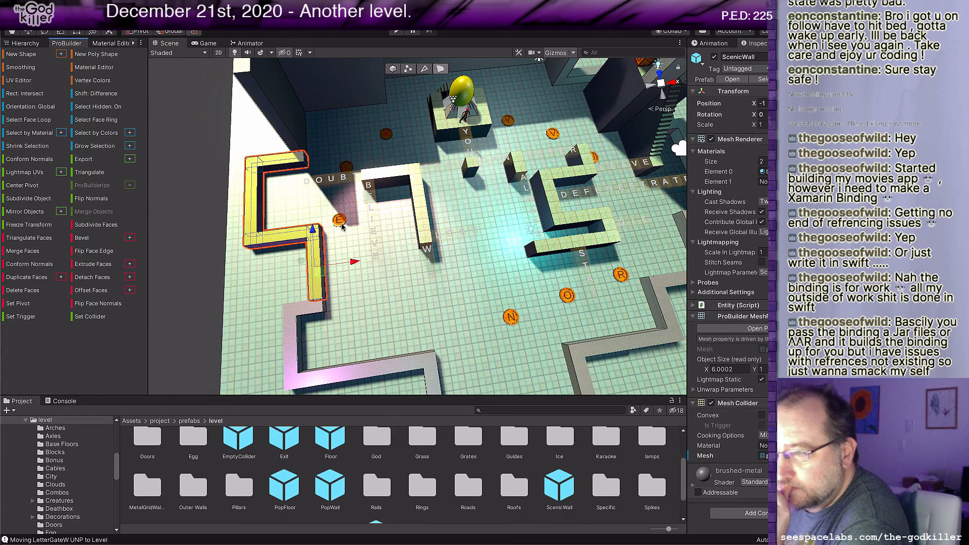
pyautogui.moveTo(310, 267); pyautogui.dragTo(277, 230)
pyautogui.moveTo(409, 268); pyautogui.dragTo(363, 164, button='middle')
# Step: Grow the selection across the top faces of ScenicWall (1) and raise them to a height of about 10 units
pyautogui.click(377, 248)
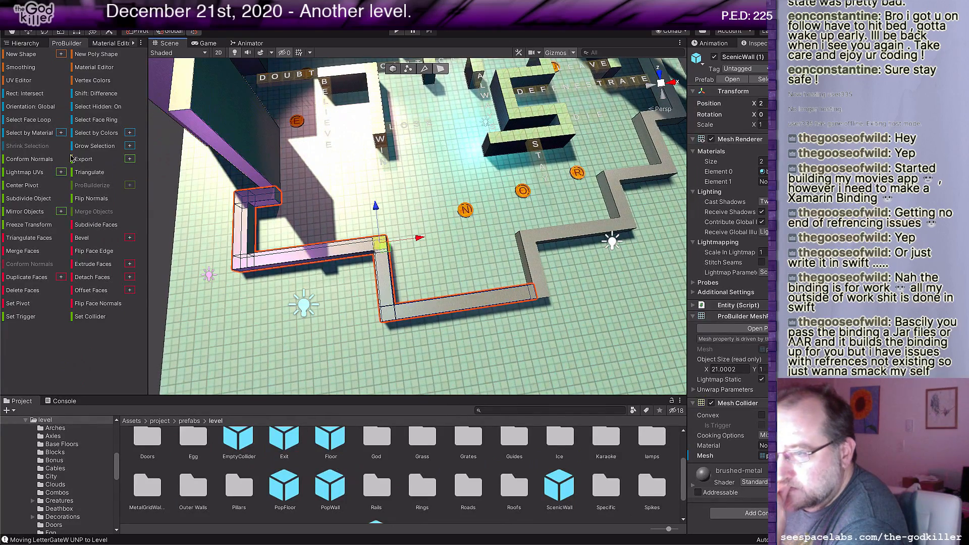
pyautogui.click(101, 150)
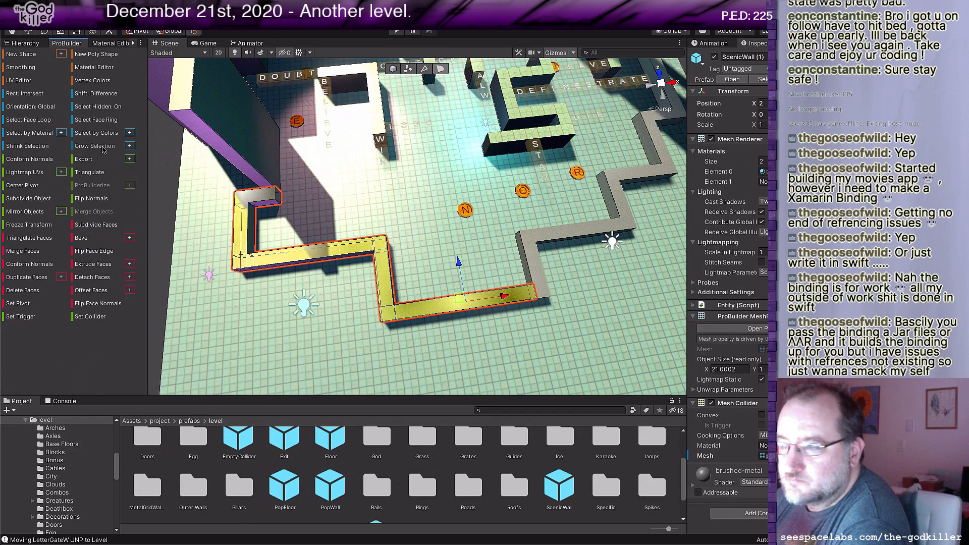
pyautogui.moveTo(517, 337); pyautogui.dragTo(512, 286, button='middle')
pyautogui.moveTo(446, 186); pyautogui.dragTo(470, 114)
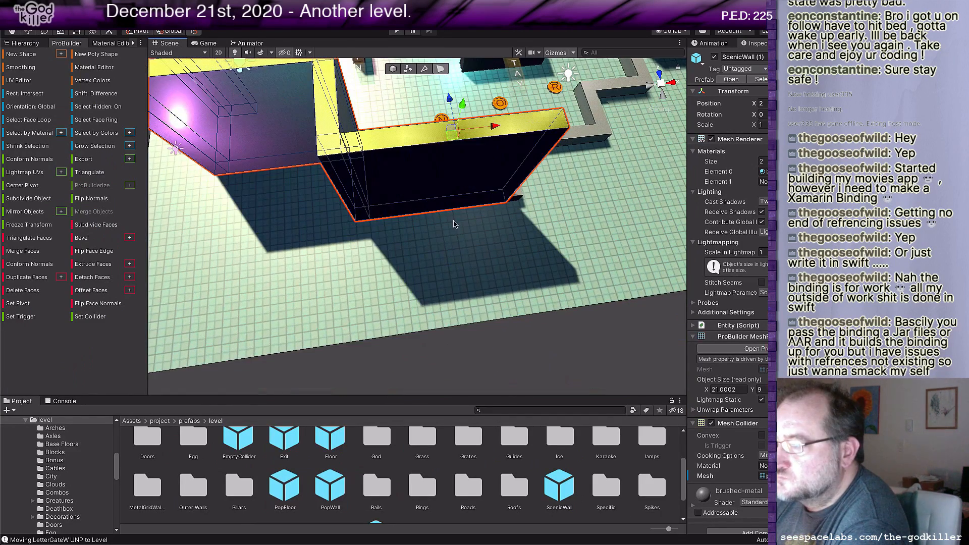
# Step: Grow the selection across the top faces of ScenicWall (2), beside the R block pad, and raise them like the neighbouring walls
pyautogui.scroll(-3, 463, 212)
pyautogui.moveTo(464, 212); pyautogui.dragTo(492, 295, button='middle')
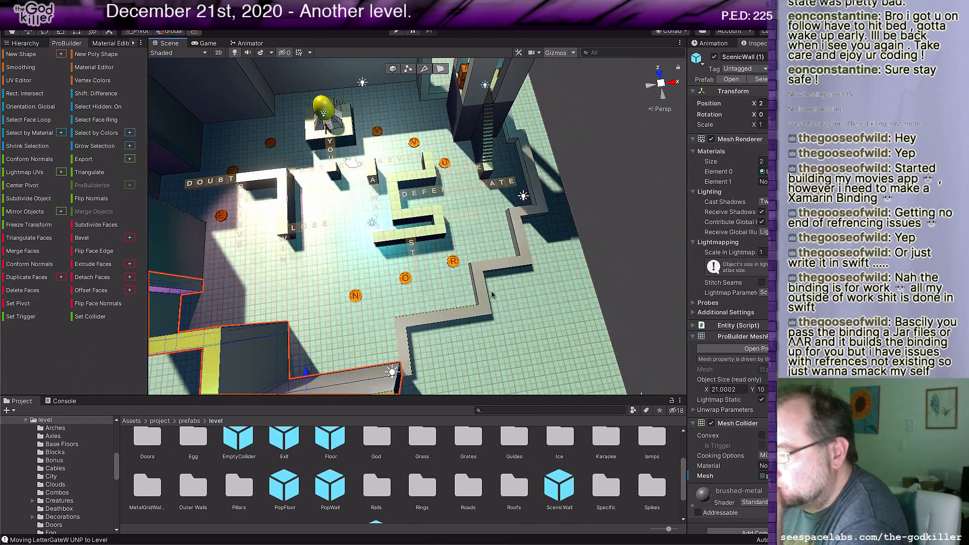
pyautogui.click(488, 309)
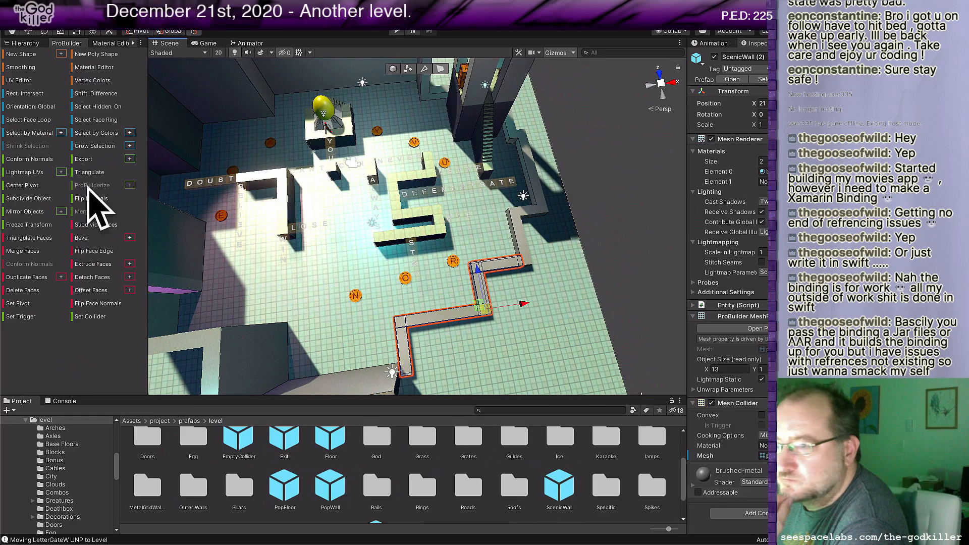
pyautogui.click(97, 149)
pyautogui.moveTo(481, 353); pyautogui.dragTo(411, 336, button='middle')
pyautogui.moveTo(435, 238)
pyautogui.mouseDown()
pyautogui.moveTo(440, 216)
pyautogui.moveTo(432, 242)
pyautogui.mouseUp()
# Step: Grow the selection across the top faces of ScenicWall (3), near the staircase, and raise them to a height of about 10 units
pyautogui.moveTo(488, 193); pyautogui.dragTo(455, 255, button='middle')
pyautogui.click(439, 228)
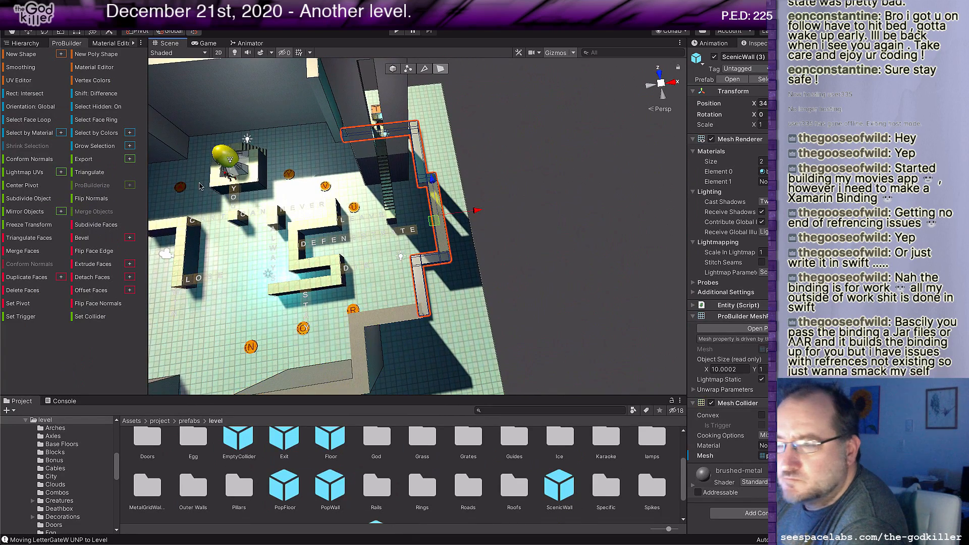
pyautogui.click(84, 147)
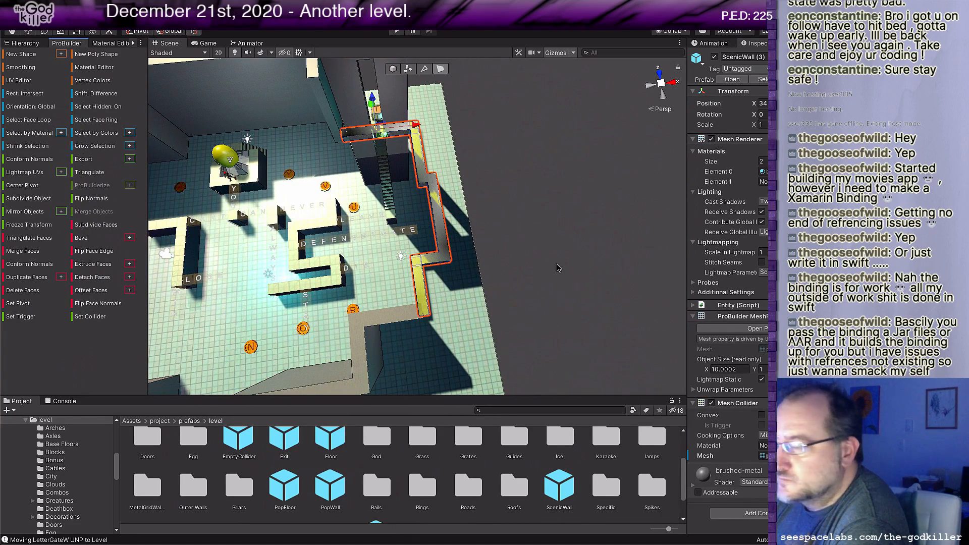
pyautogui.moveTo(424, 157); pyautogui.dragTo(467, 169, button='middle')
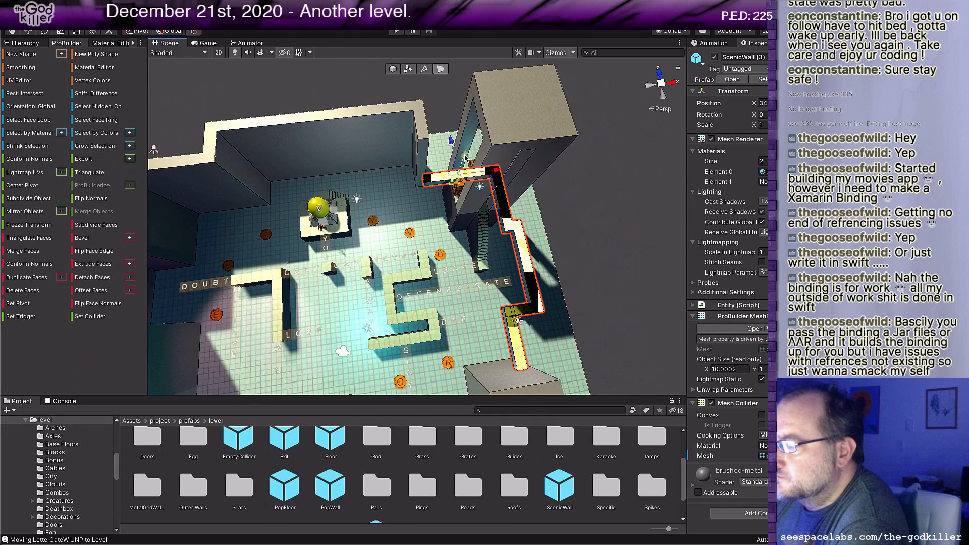
pyautogui.moveTo(472, 146); pyautogui.dragTo(477, 106)
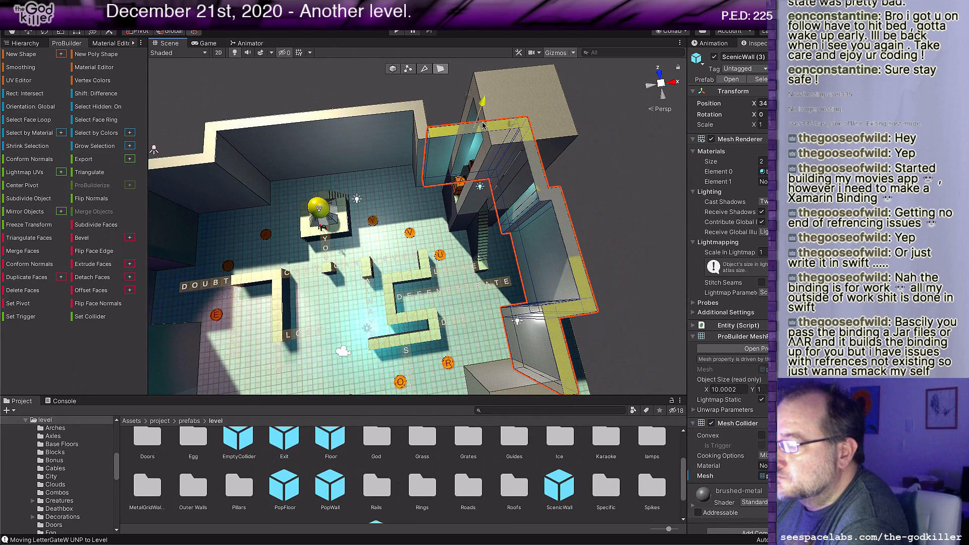
# Step: Open the Blocks prefab folder and place a Block UNPACK prefab in the level near the A block pad
pyautogui.moveTo(407, 235); pyautogui.dragTo(372, 248, button='right')
pyautogui.moveTo(323, 221); pyautogui.dragTo(397, 270, button='middle')
pyautogui.scroll(3, 397, 271)
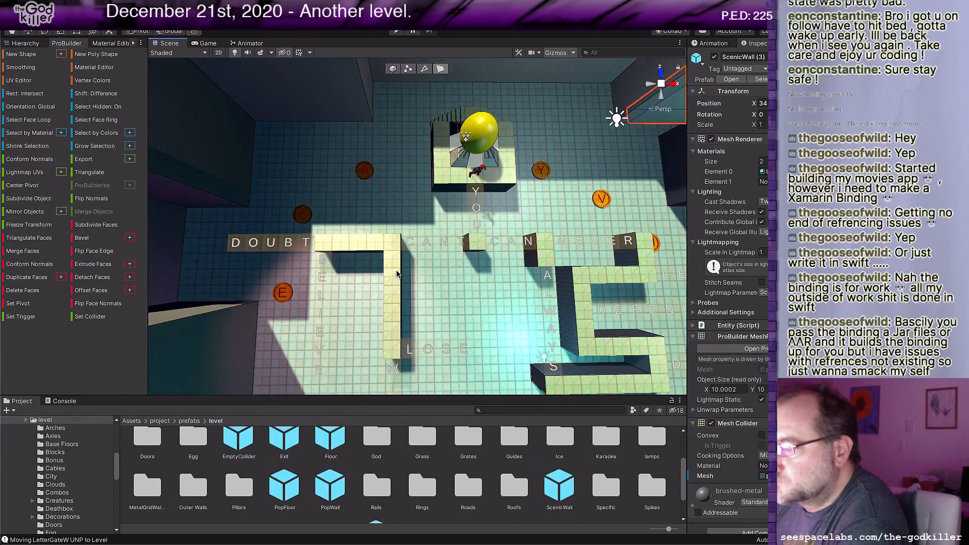
pyautogui.scroll(1, 370, 222)
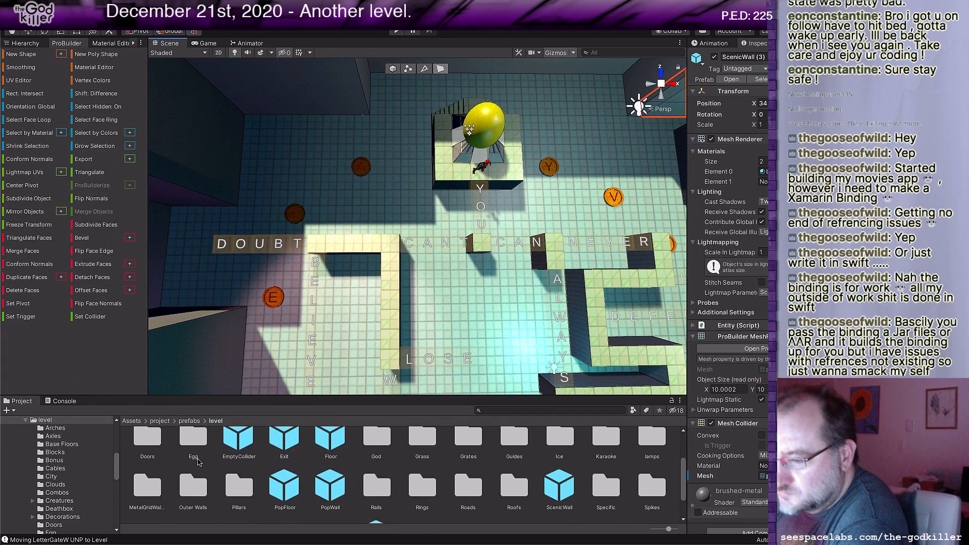
pyautogui.scroll(2, 247, 452)
pyautogui.doubleClick(285, 452)
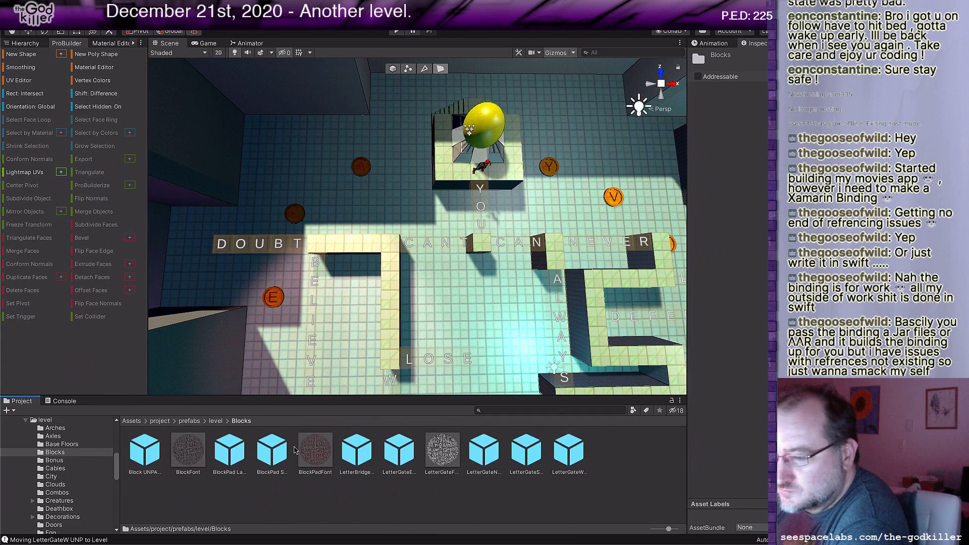
pyautogui.moveTo(145, 449); pyautogui.dragTo(341, 125)
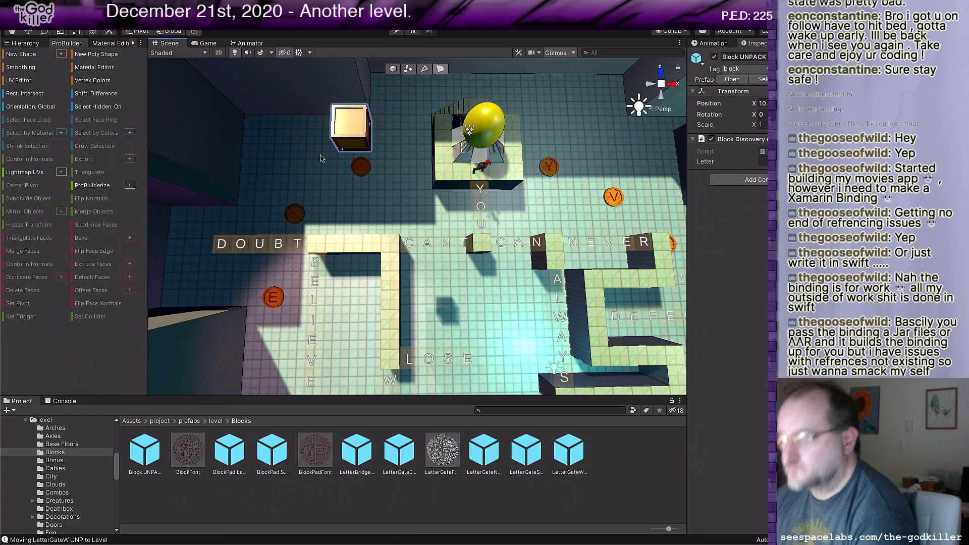
# Step: Move the new block down onto the A pad at X 9 and set its letter to A
pyautogui.press('Escape')
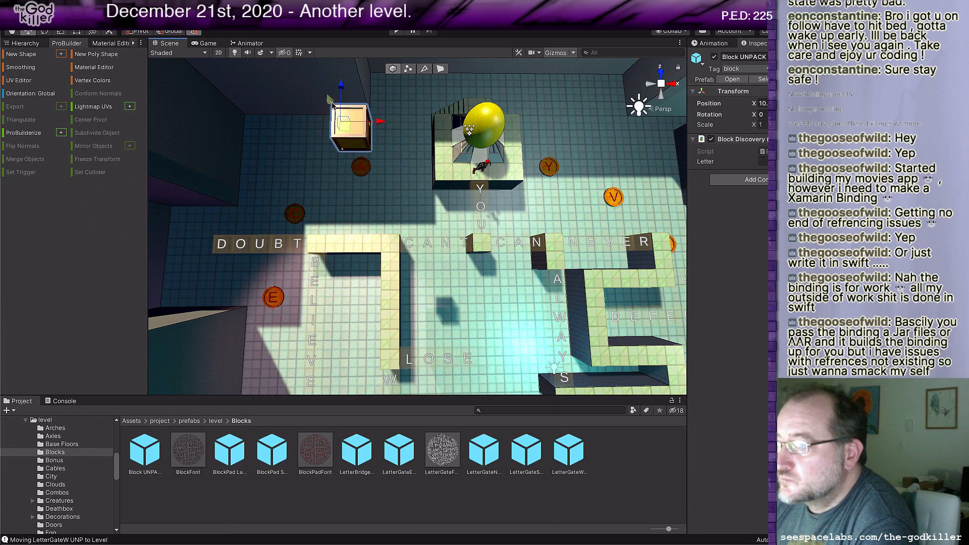
pyautogui.moveTo(332, 105); pyautogui.dragTo(350, 149)
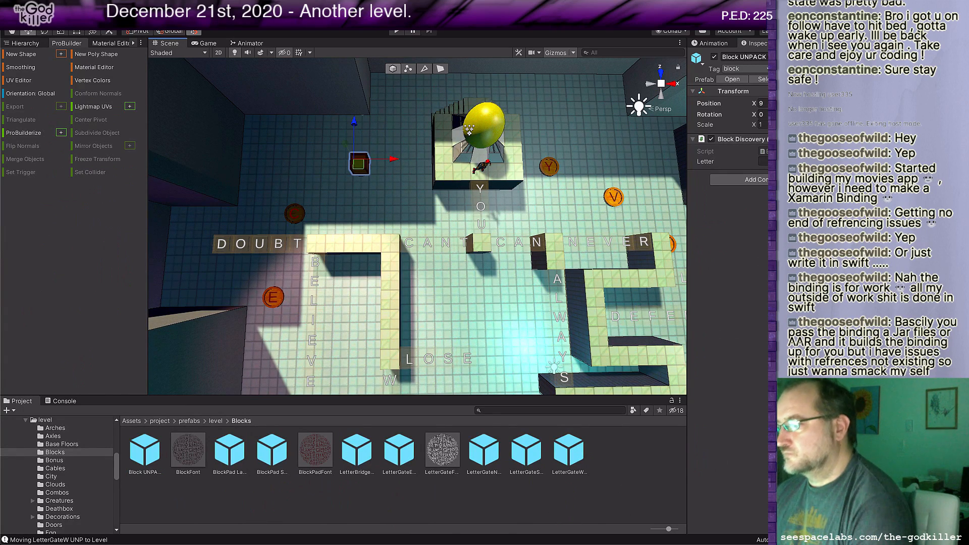
pyautogui.click(765, 161)
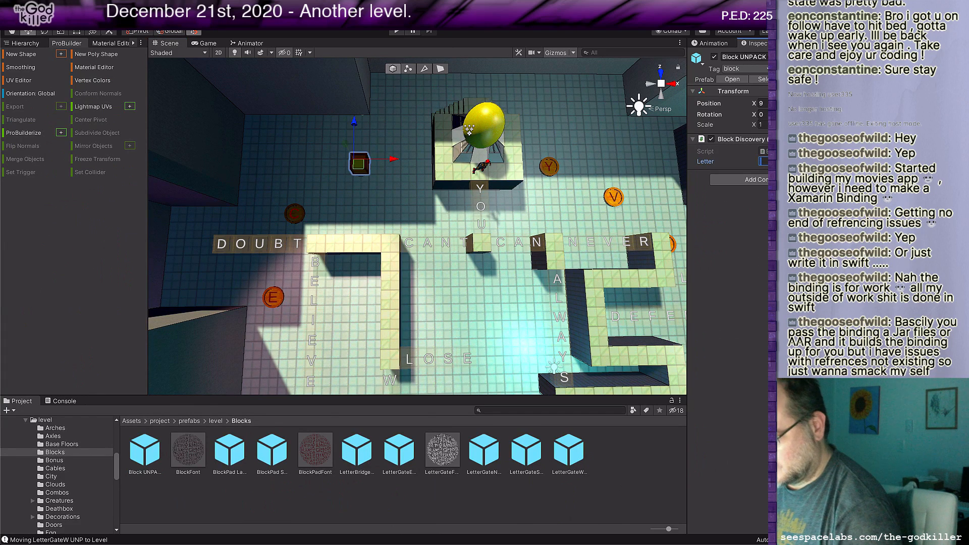
pyautogui.write('A')
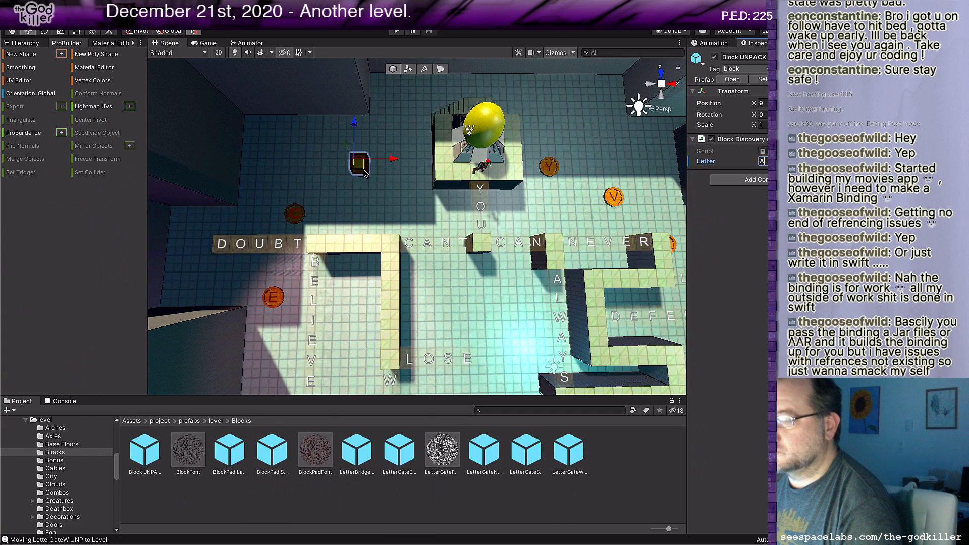
pyautogui.press('Return')
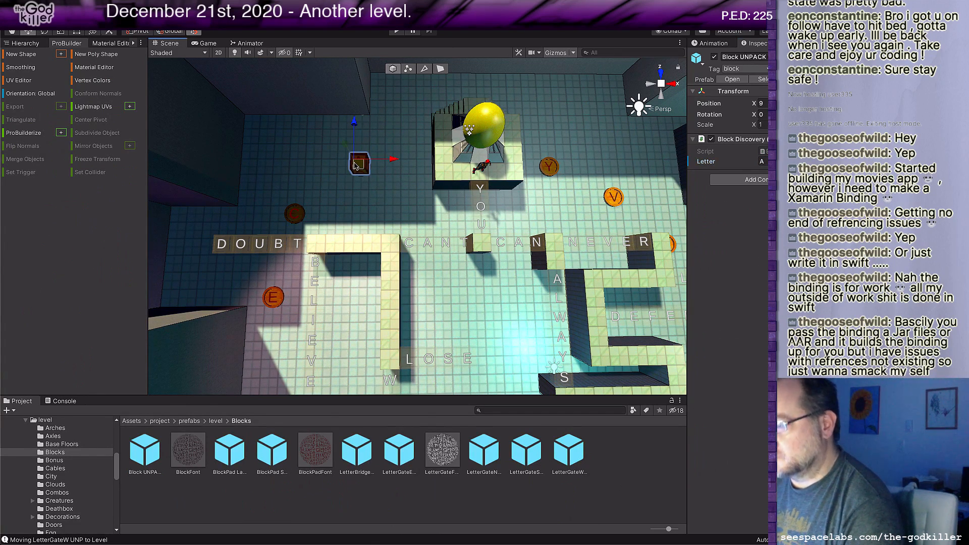
# Step: Duplicate the A block onto the Y pad at X 21 and set the copy's letter to Y
pyautogui.moveTo(362, 167); pyautogui.dragTo(555, 164)
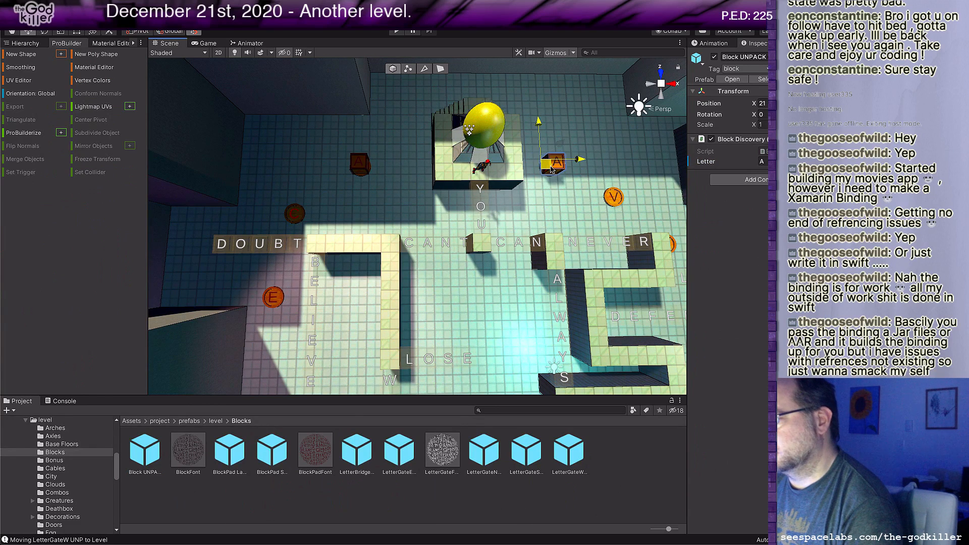
pyautogui.click(764, 161)
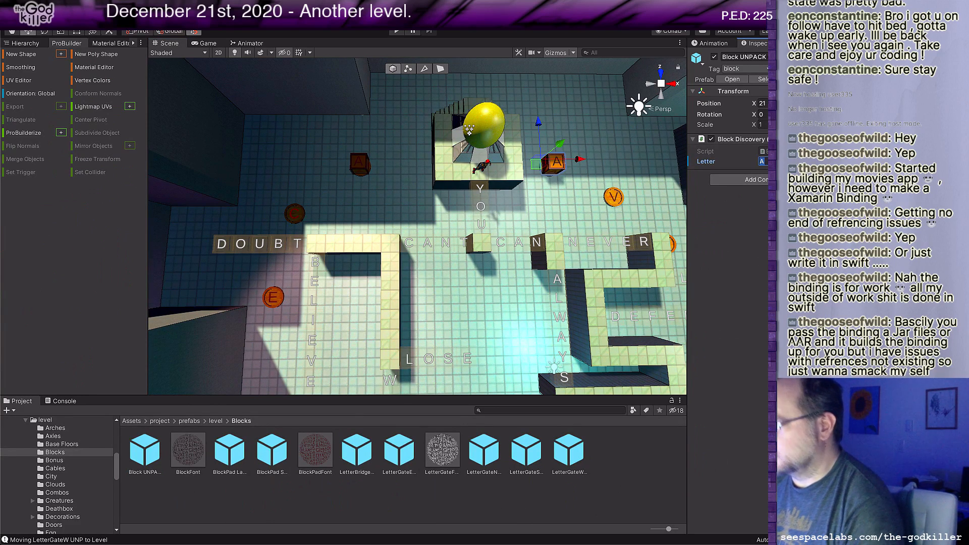
pyautogui.write('Y')
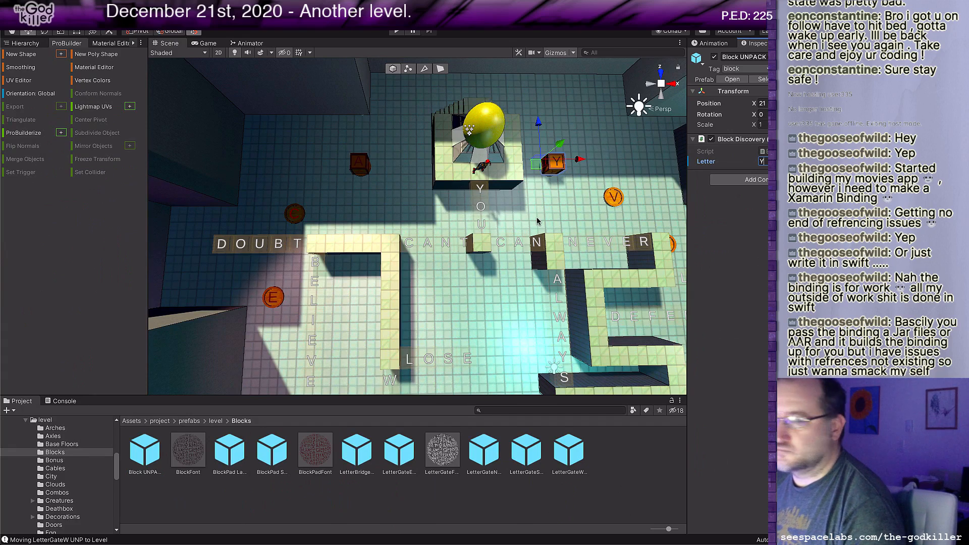
# Step: Duplicate the Y block onto the V pad at X 25 and set the copy's letter to V
pyautogui.scroll(-3, 532, 234)
pyautogui.moveTo(511, 231); pyautogui.dragTo(473, 231, button='middle')
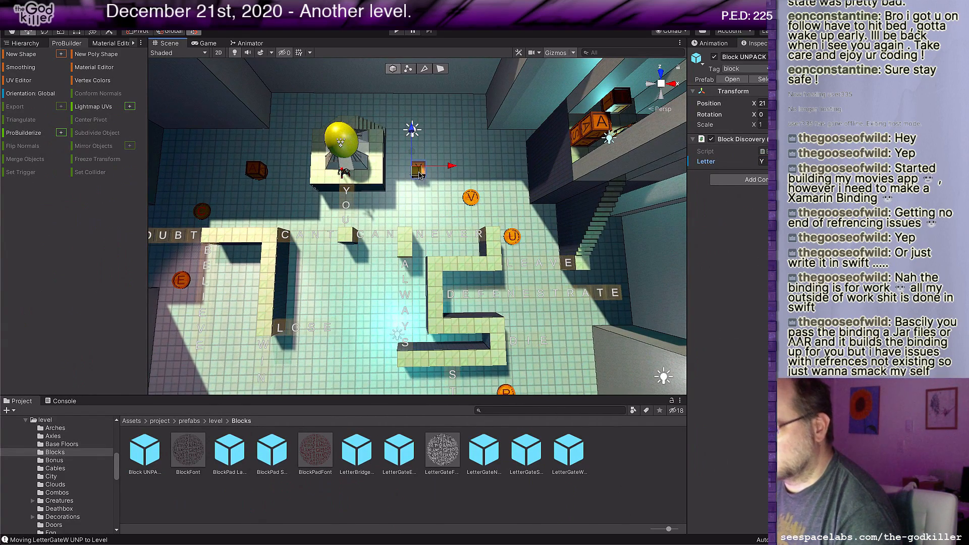
pyautogui.moveTo(419, 175); pyautogui.dragTo(470, 199)
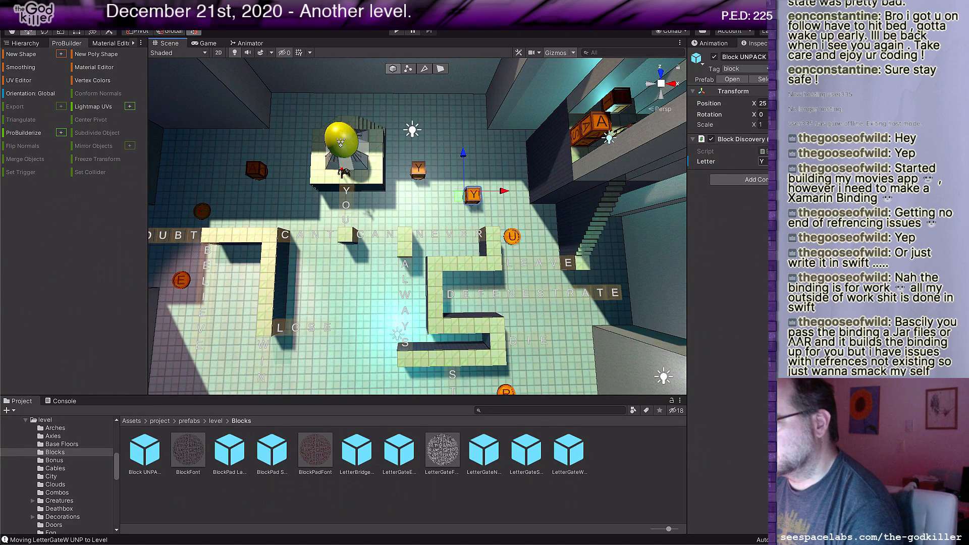
pyautogui.click(762, 161)
pyautogui.write('V')
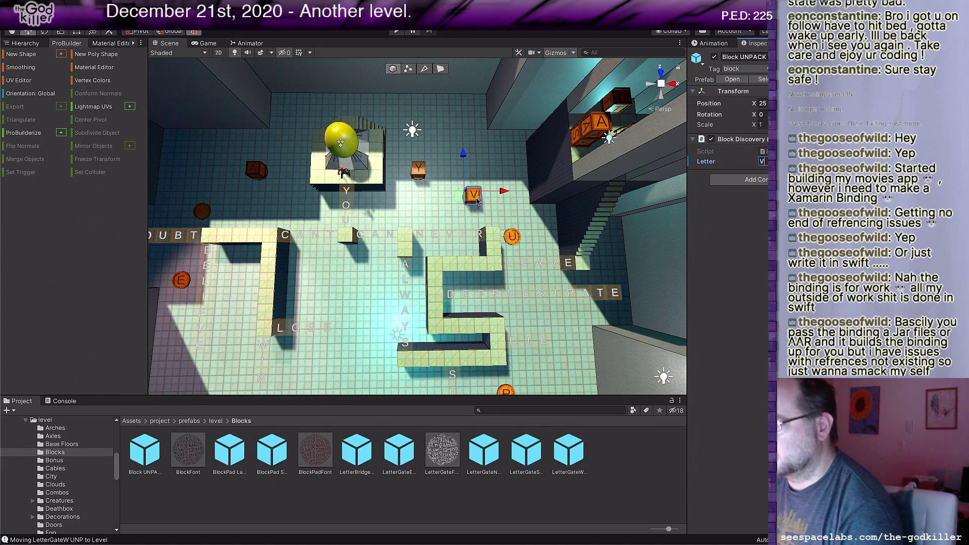
# Step: Duplicate the V block onto the U pad at X 28 and set the copy's letter to U
pyautogui.moveTo(459, 198); pyautogui.dragTo(501, 237)
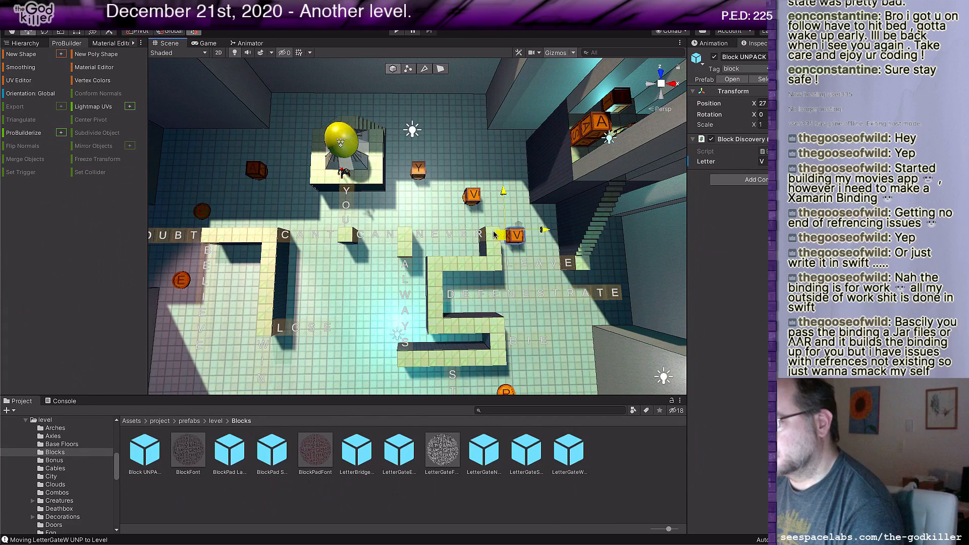
pyautogui.click(762, 161)
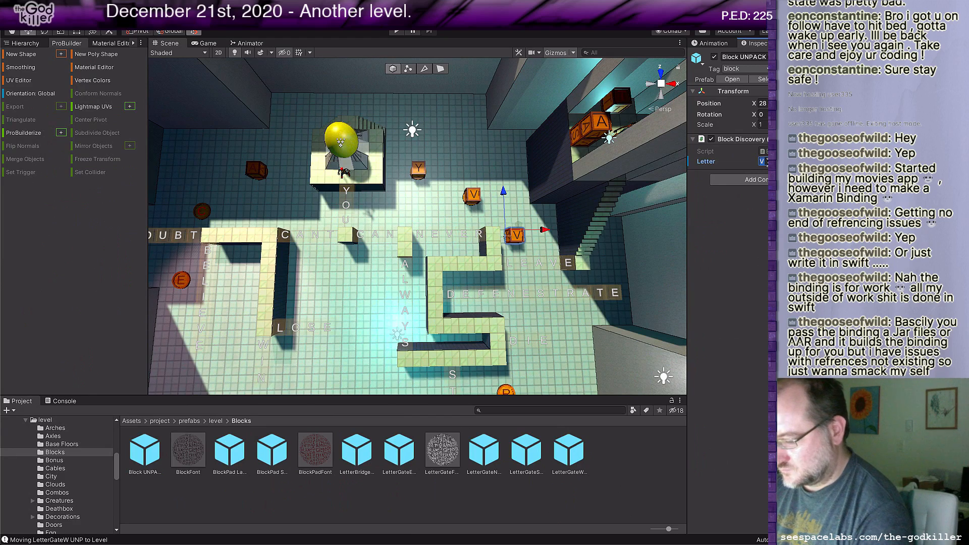
pyautogui.write('U')
# Step: Duplicate the U block onto the R pad at X 27 and set the copy's letter to R
pyautogui.moveTo(476, 317); pyautogui.dragTo(468, 287, button='middle')
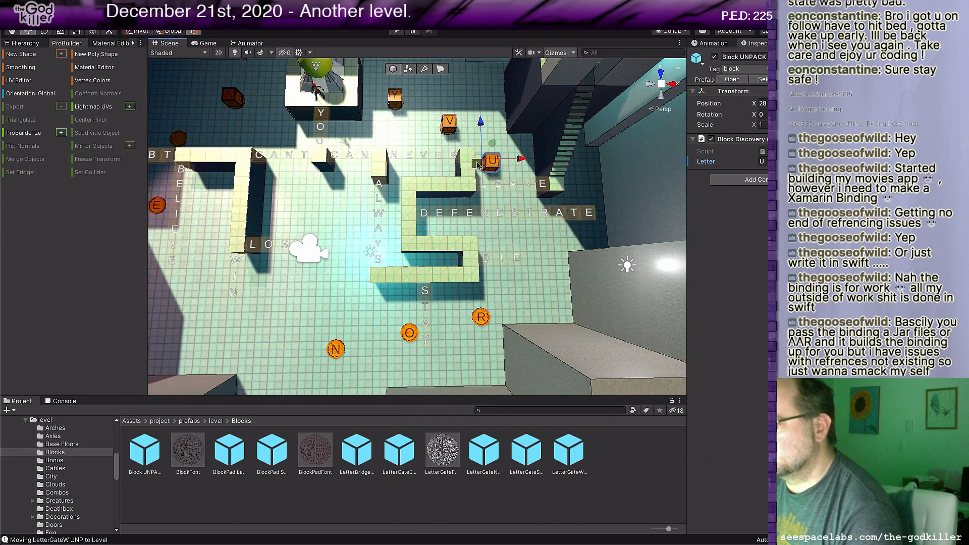
pyautogui.moveTo(477, 164); pyautogui.dragTo(469, 305)
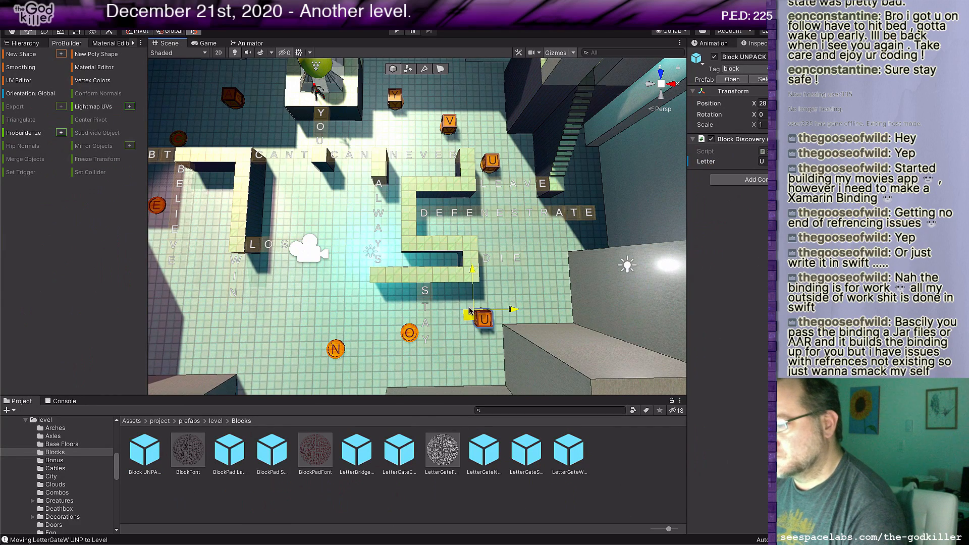
pyautogui.click(762, 161)
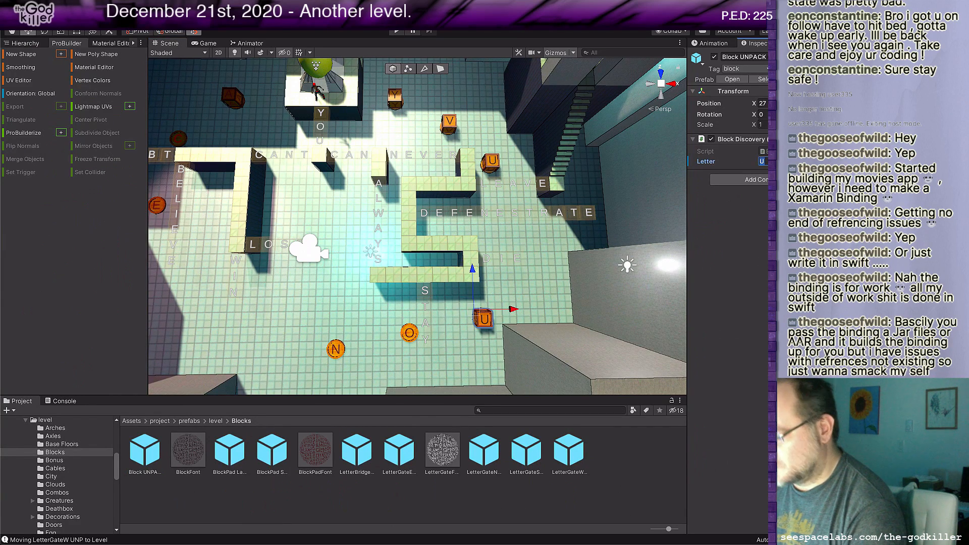
pyautogui.write('R')
# Step: Duplicate the R block onto the O pad at X 22 and set the copy's letter to O
pyautogui.moveTo(591, 242); pyautogui.dragTo(635, 202, button='middle')
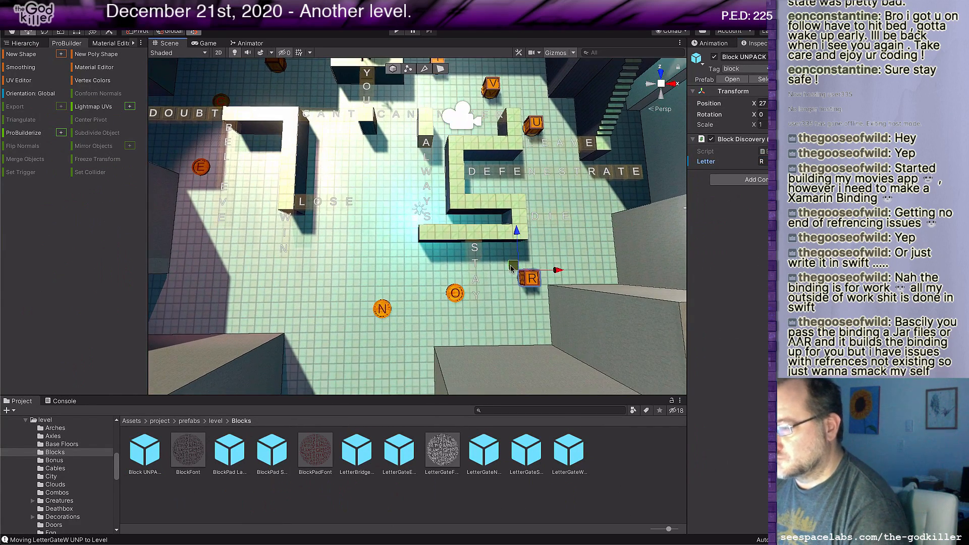
pyautogui.hotkey('ctrl', 'd')
pyautogui.moveTo(511, 267); pyautogui.dragTo(441, 281)
pyautogui.click(763, 162)
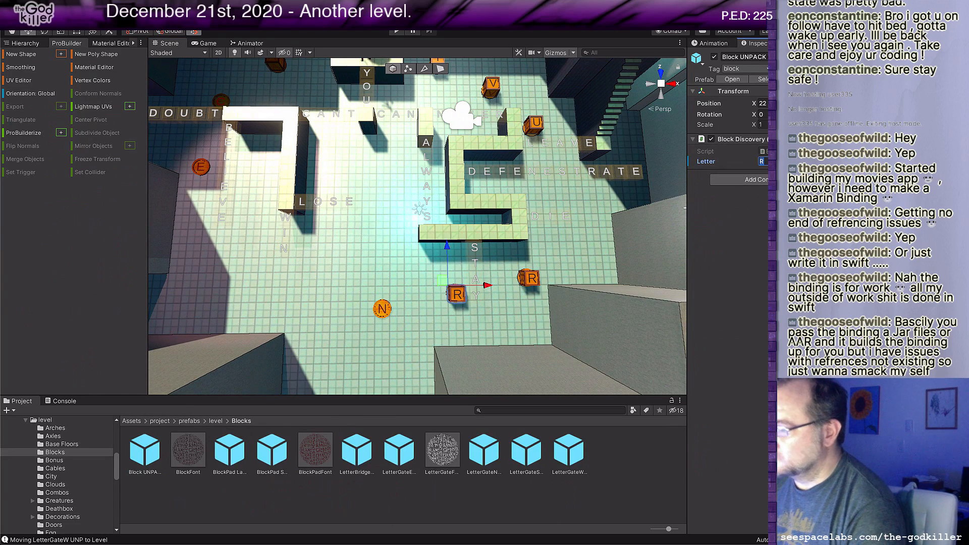
pyautogui.write('O')
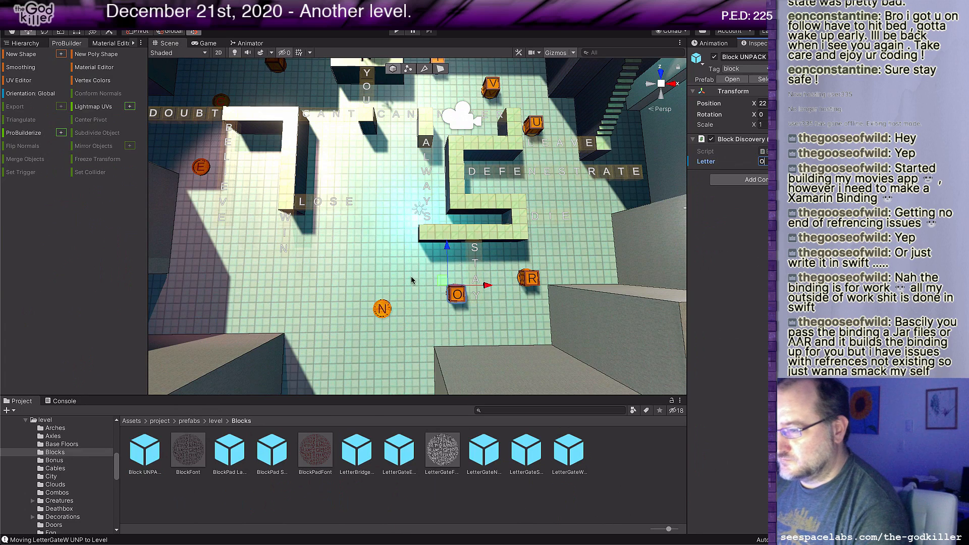
pyautogui.press('Return')
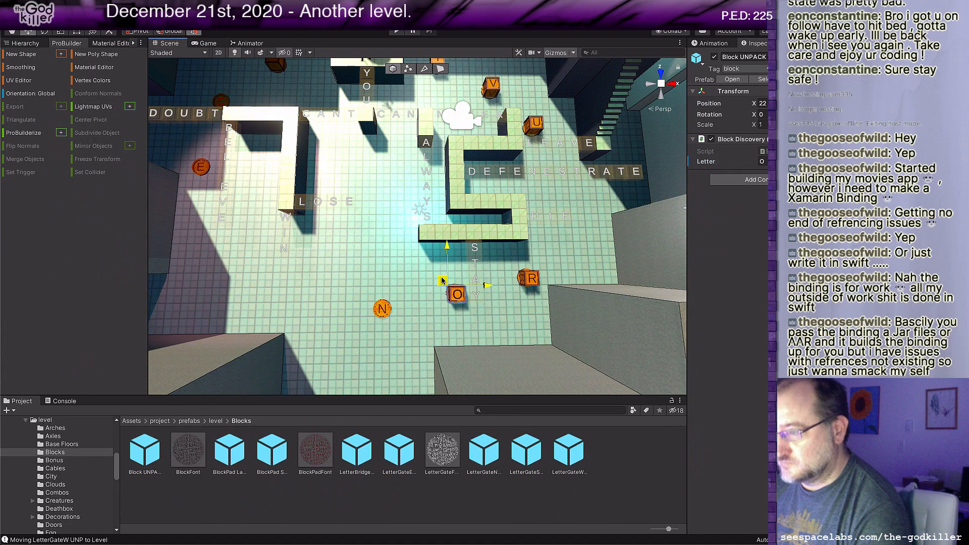
# Step: Duplicate the O block onto the N pad at X 17 and set the copy's letter to N
pyautogui.moveTo(442, 281); pyautogui.dragTo(379, 296)
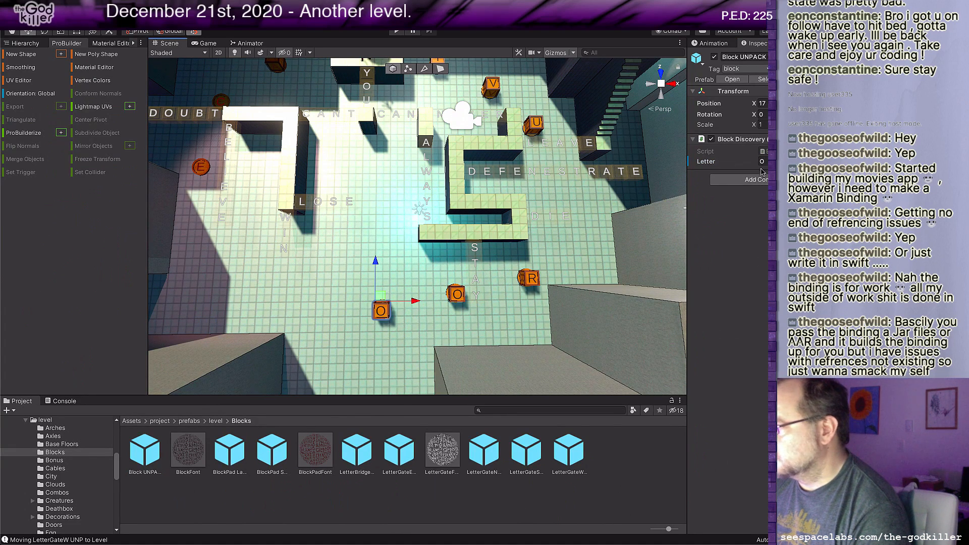
pyautogui.write('N')
pyautogui.press('Return')
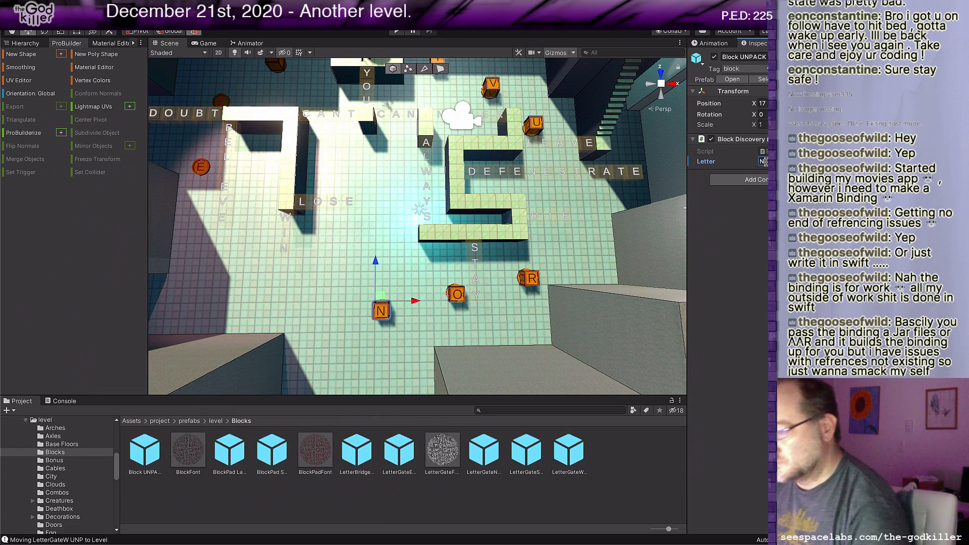
# Step: Duplicate the N block onto the E pad at X 4 and set the copy's letter to E
pyautogui.moveTo(444, 253); pyautogui.dragTo(478, 271, button='middle')
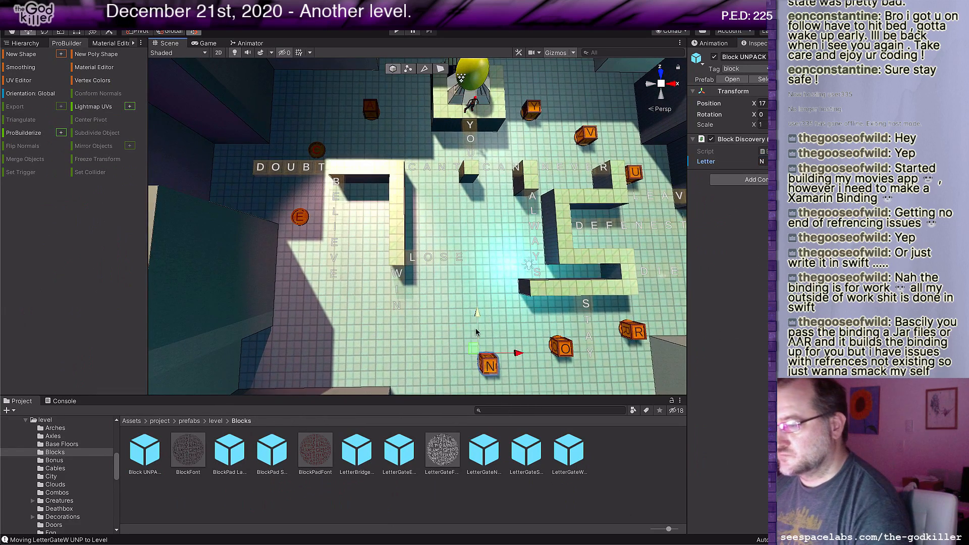
pyautogui.moveTo(469, 351); pyautogui.dragTo(290, 210)
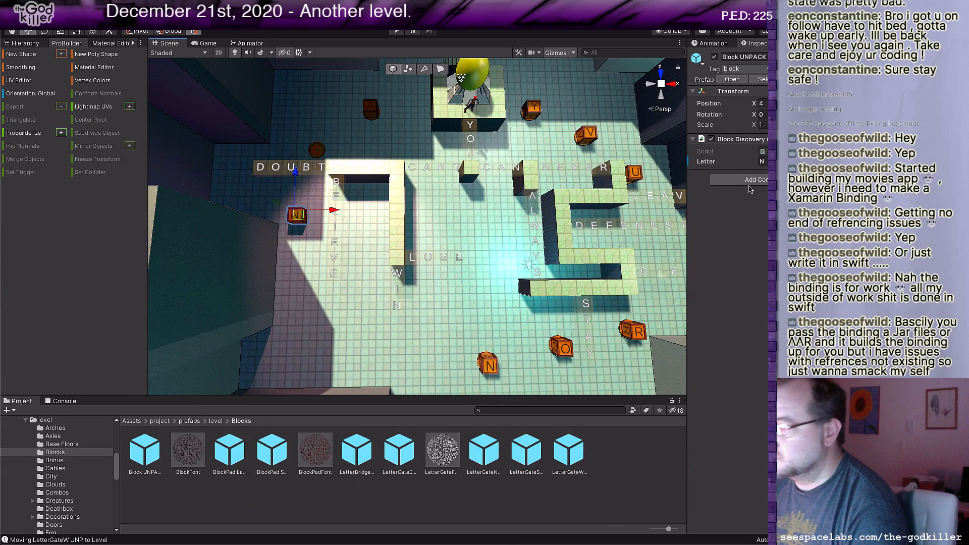
pyautogui.click(763, 161)
pyautogui.write('E')
pyautogui.press('Return')
# Step: Duplicate the E block onto the pad just behind the DOUBT bridge at X 5 and set the copy's letter to C
pyautogui.press('f')
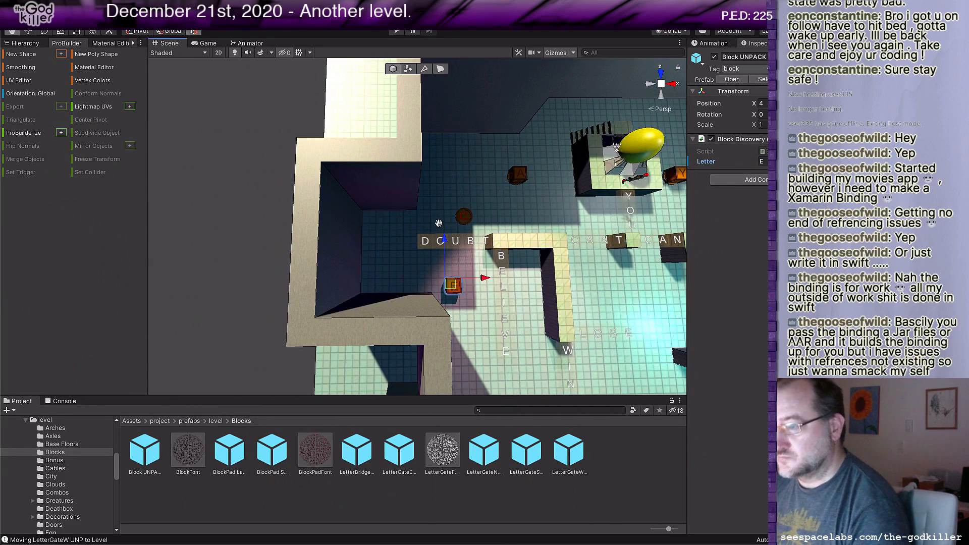
pyautogui.moveTo(437, 273); pyautogui.dragTo(453, 214)
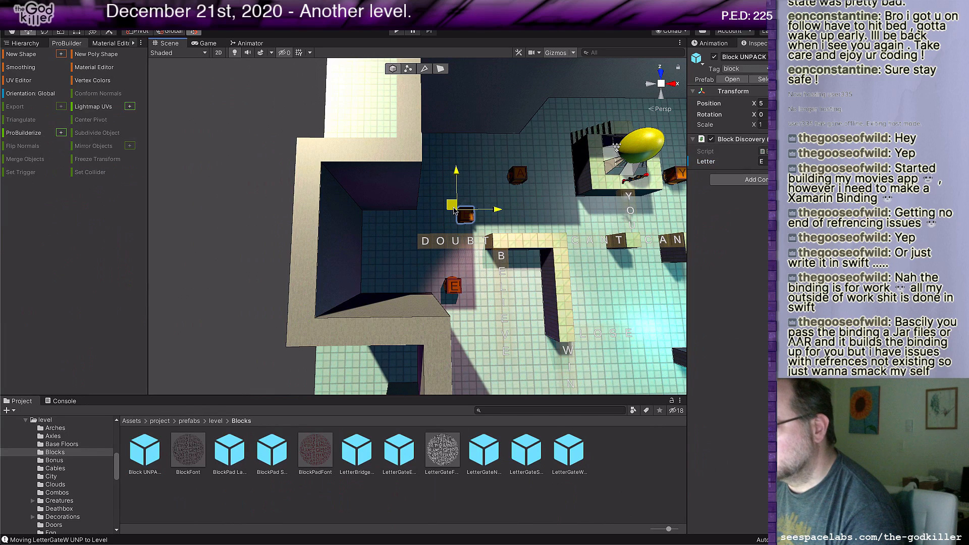
pyautogui.click(762, 161)
pyautogui.write('C')
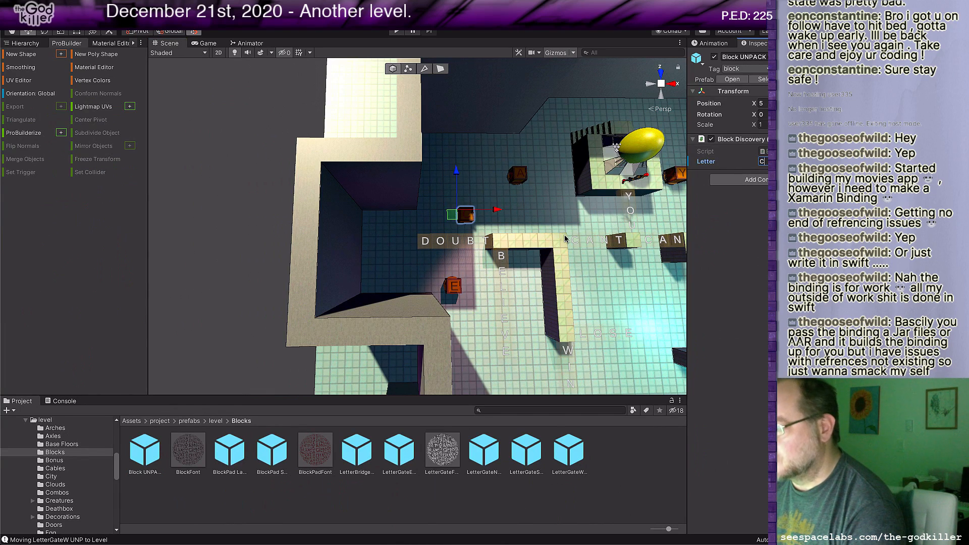
# Step: Duplicate the A block at X 9 and stack the copy directly on top of it
pyautogui.click(519, 176)
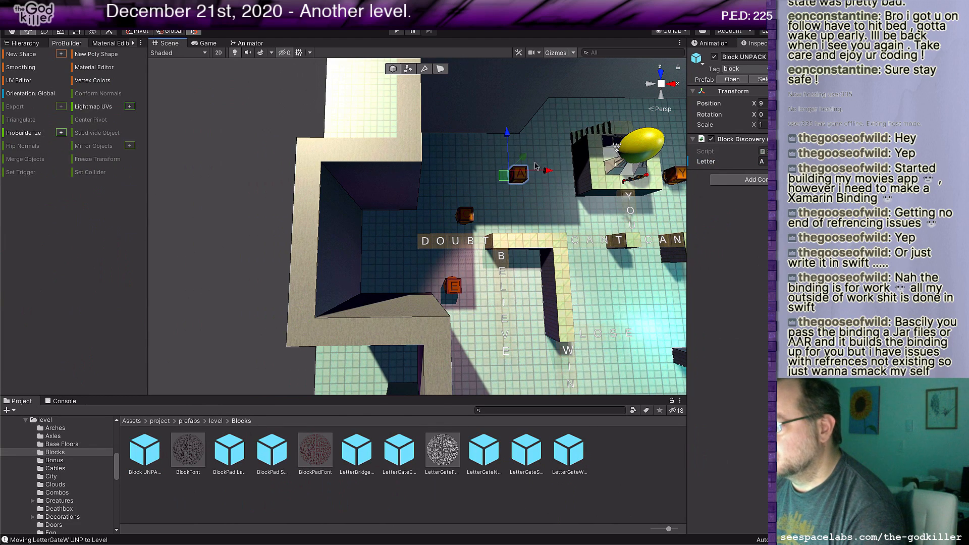
pyautogui.moveTo(524, 158); pyautogui.dragTo(530, 153)
pyautogui.moveTo(640, 268); pyautogui.dragTo(457, 266, button='middle')
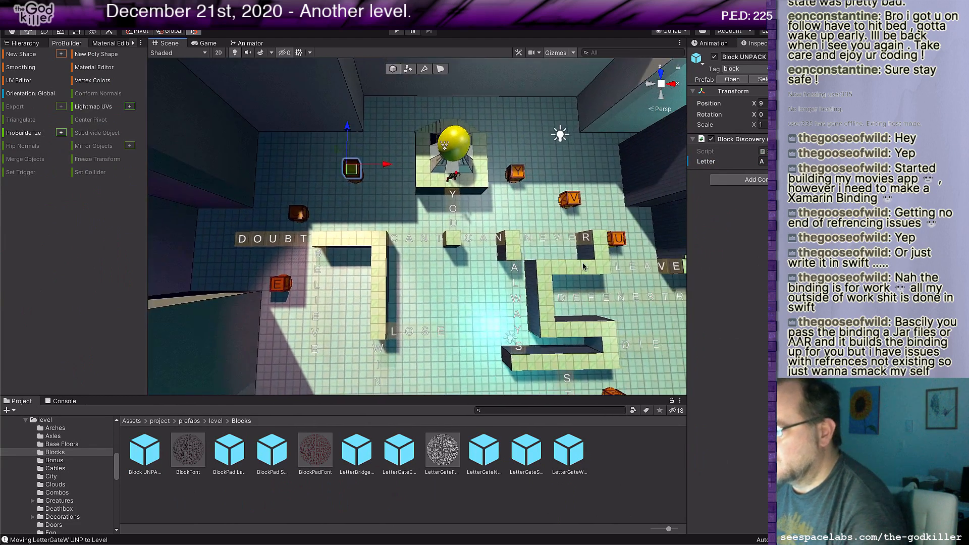
# Step: Duplicate the N block at X 17 and stack the copy directly on top of it
pyautogui.moveTo(583, 262); pyautogui.dragTo(543, 211, button='middle')
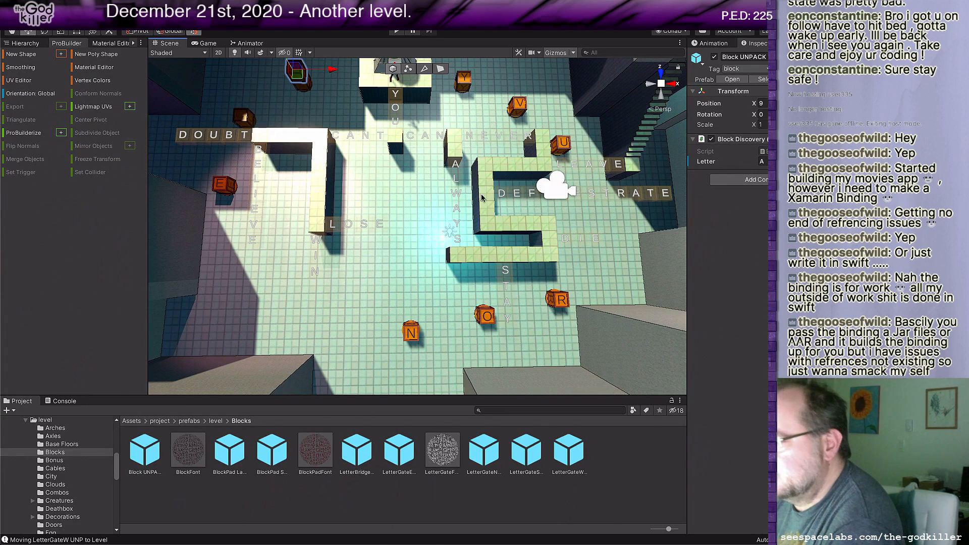
pyautogui.click(412, 334)
pyautogui.moveTo(481, 355); pyautogui.dragTo(457, 261, button='middle')
pyautogui.moveTo(489, 229); pyautogui.dragTo(481, 218)
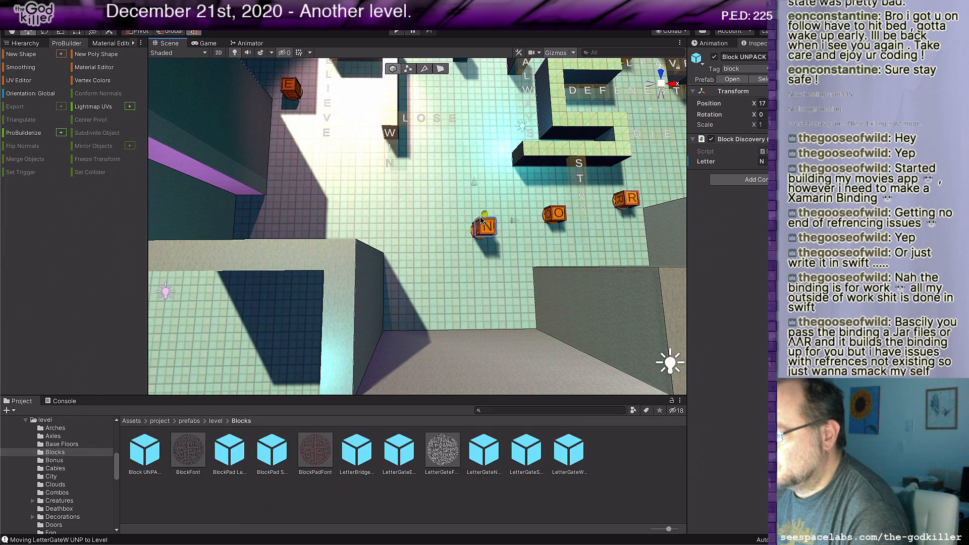
# Step: Duplicate the E block at X 4 and stack the copies vertically on top of it
pyautogui.moveTo(565, 221); pyautogui.dragTo(525, 274, button='middle')
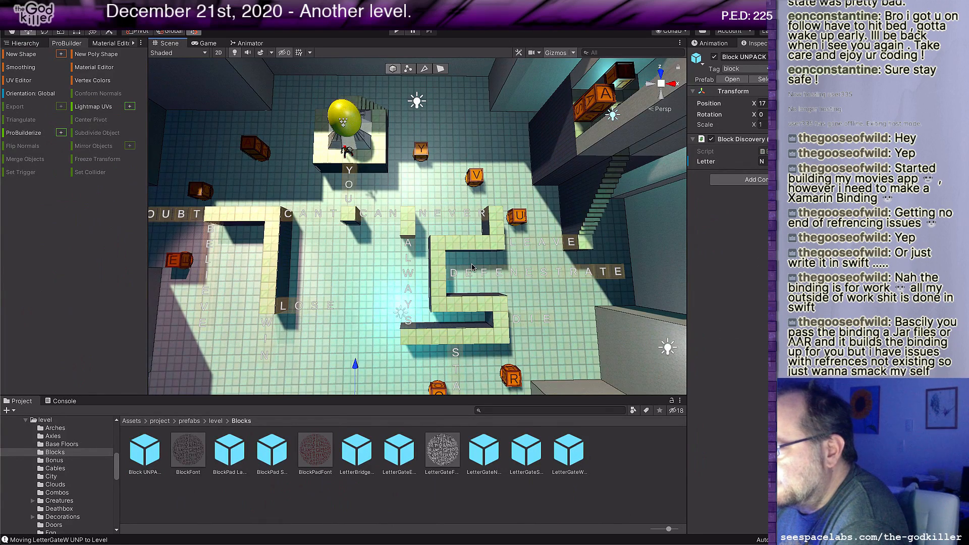
pyautogui.moveTo(349, 270); pyautogui.dragTo(524, 262, button='middle')
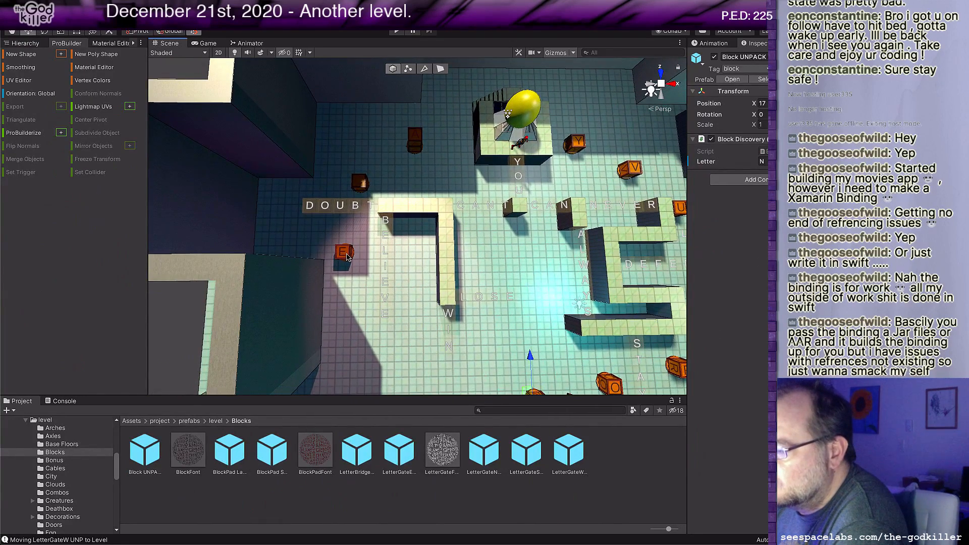
pyautogui.click(344, 252)
pyautogui.moveTo(371, 280); pyautogui.dragTo(375, 203, button='middle')
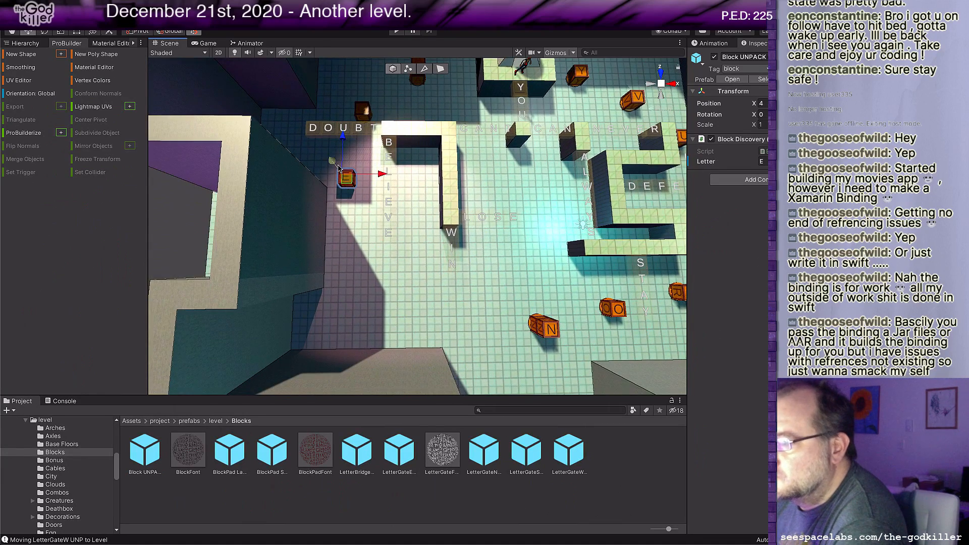
pyautogui.moveTo(335, 159); pyautogui.dragTo(329, 153)
pyautogui.moveTo(490, 208); pyautogui.dragTo(455, 219, button='middle')
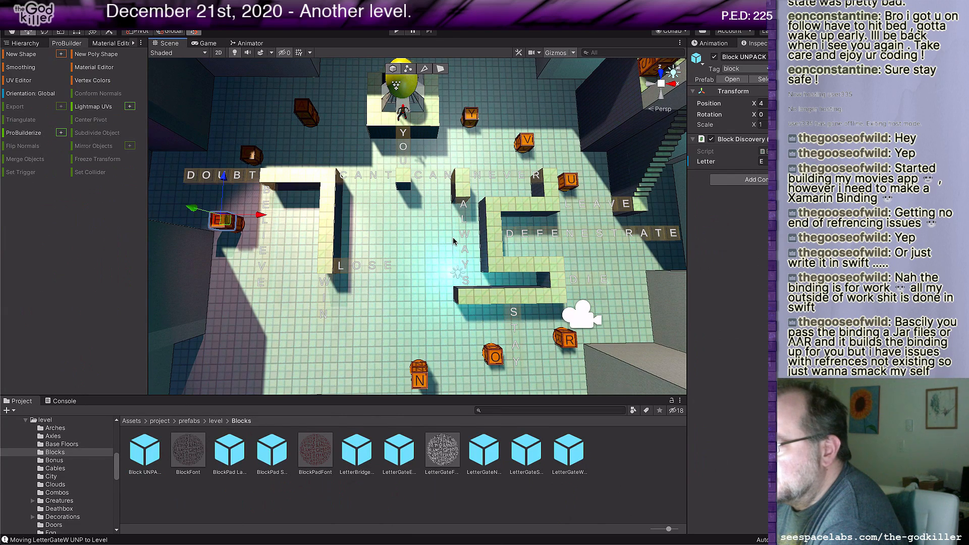
pyautogui.moveTo(453, 238); pyautogui.dragTo(518, 187, button='middle')
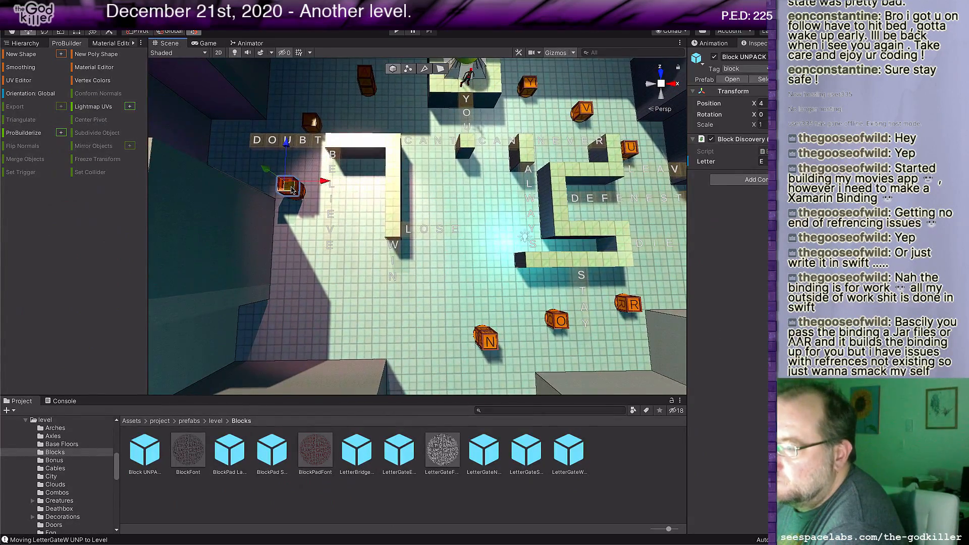
pyautogui.moveTo(294, 185); pyautogui.dragTo(258, 164)
# Step: Examine the overall level layout and the open area between the STAY bridge and the nearby walls
pyautogui.scroll(-1, 348, 216)
pyautogui.moveTo(348, 216); pyautogui.dragTo(308, 249, button='middle')
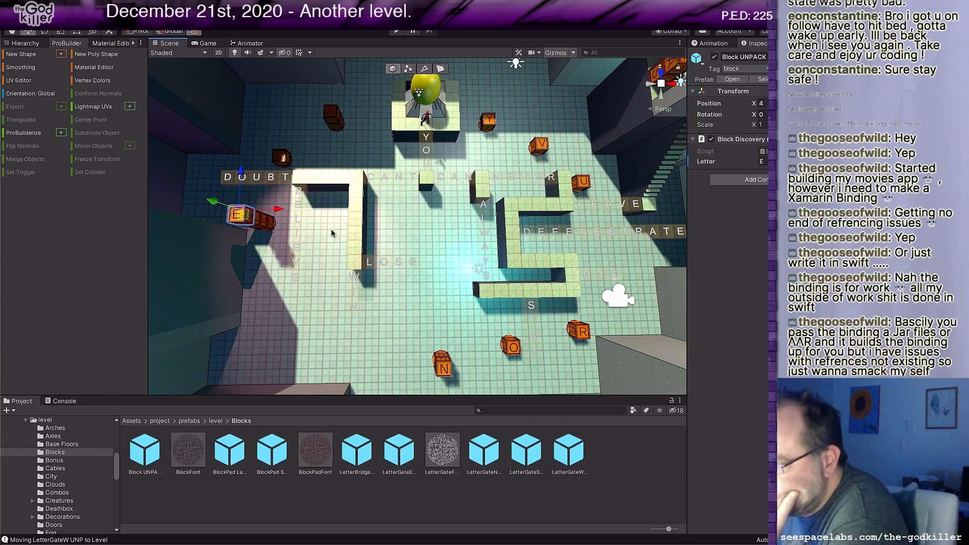
pyautogui.moveTo(436, 229); pyautogui.dragTo(408, 239, button='middle')
pyautogui.scroll(-2, 472, 231)
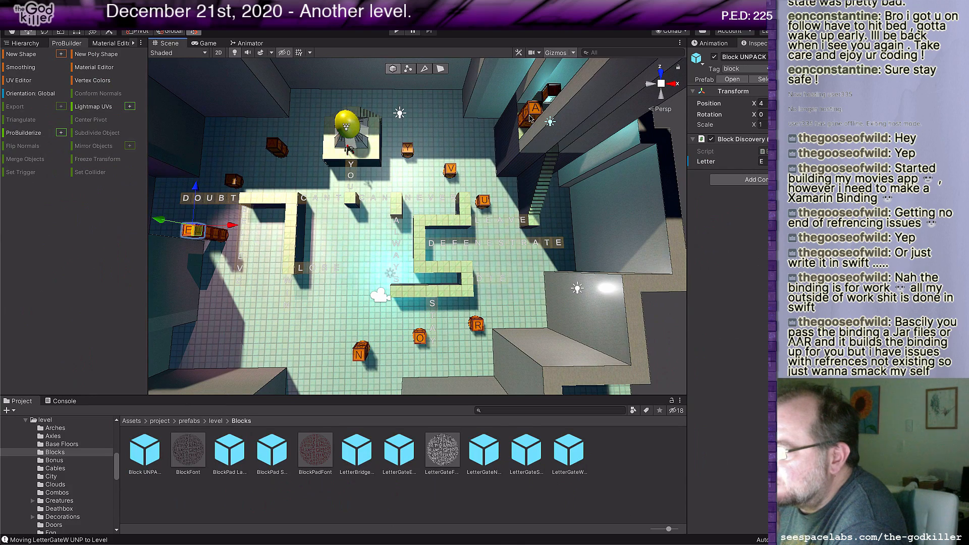
pyautogui.moveTo(525, 188); pyautogui.dragTo(539, 112, button='middle')
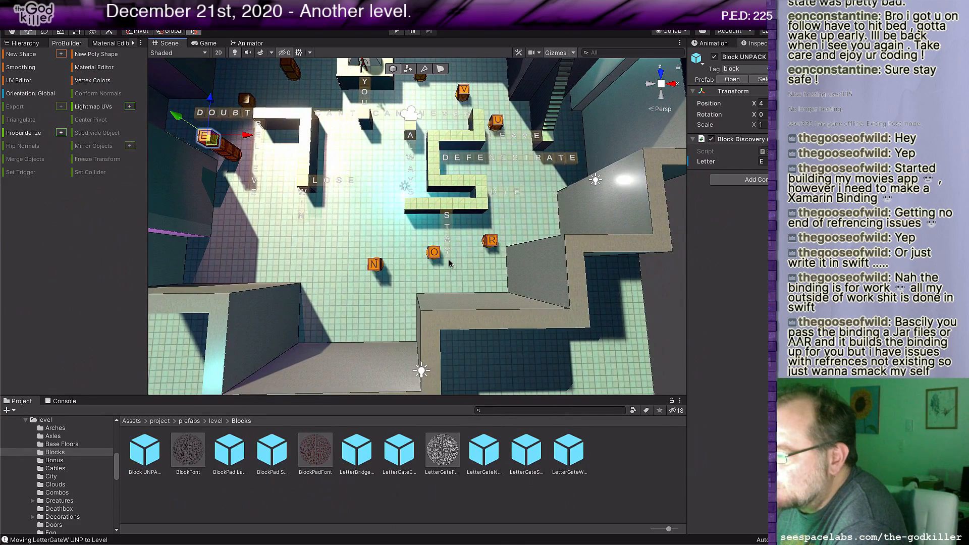
pyautogui.scroll(2, 447, 266)
pyautogui.moveTo(464, 282); pyautogui.dragTo(481, 257, button='middle')
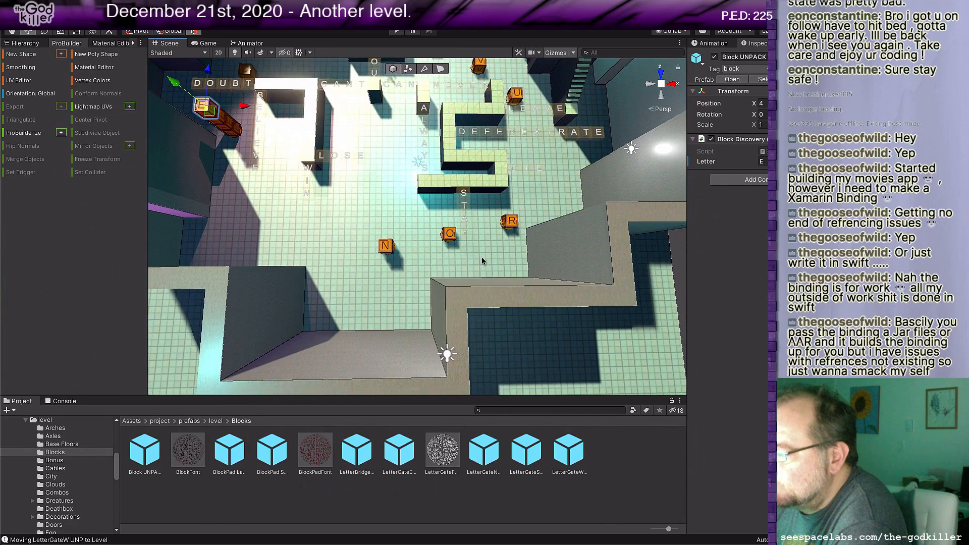
pyautogui.scroll(2, 480, 256)
pyautogui.scroll(1, 478, 260)
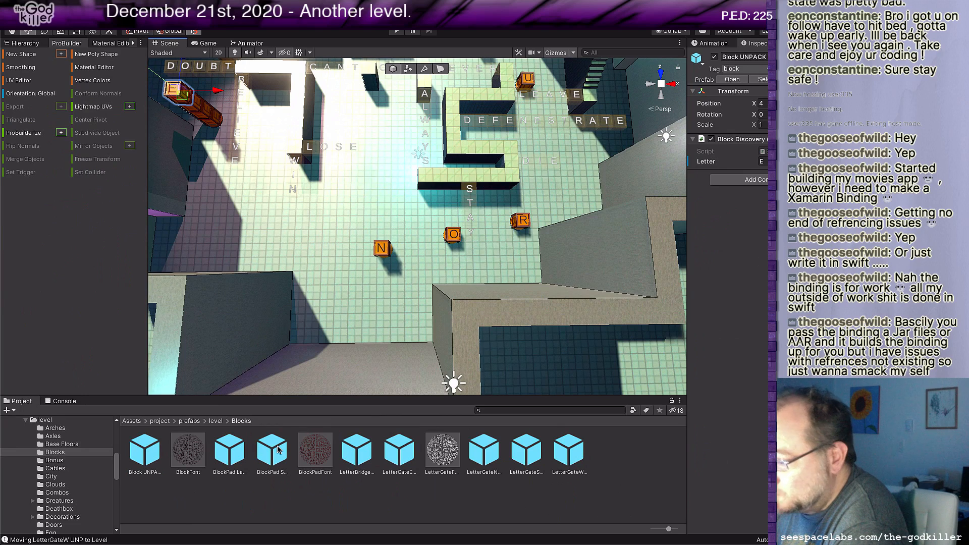
# Step: Place a Floor prefab from the level prefabs folder near the walls beyond the O and R blocks
pyautogui.click(216, 421)
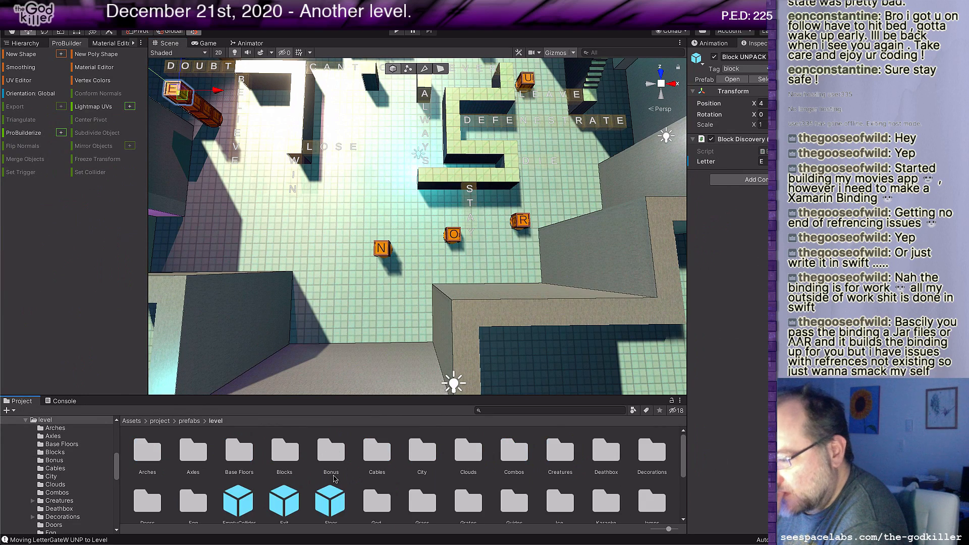
pyautogui.click(326, 505)
pyautogui.moveTo(326, 504); pyautogui.dragTo(479, 248)
pyautogui.moveTo(407, 286); pyautogui.dragTo(545, 264, button='right')
pyautogui.moveTo(543, 284); pyautogui.dragTo(572, 279, button='middle')
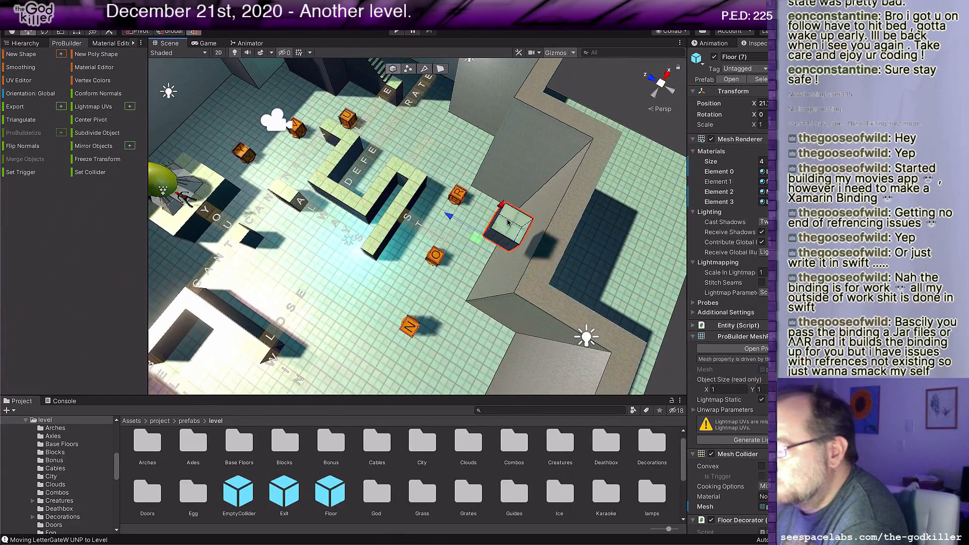
# Step: Move the new floor tile to X 23, beside the O block at the end of the STAY bridge
pyautogui.moveTo(489, 229); pyautogui.dragTo(437, 255)
pyautogui.scroll(3, 453, 268)
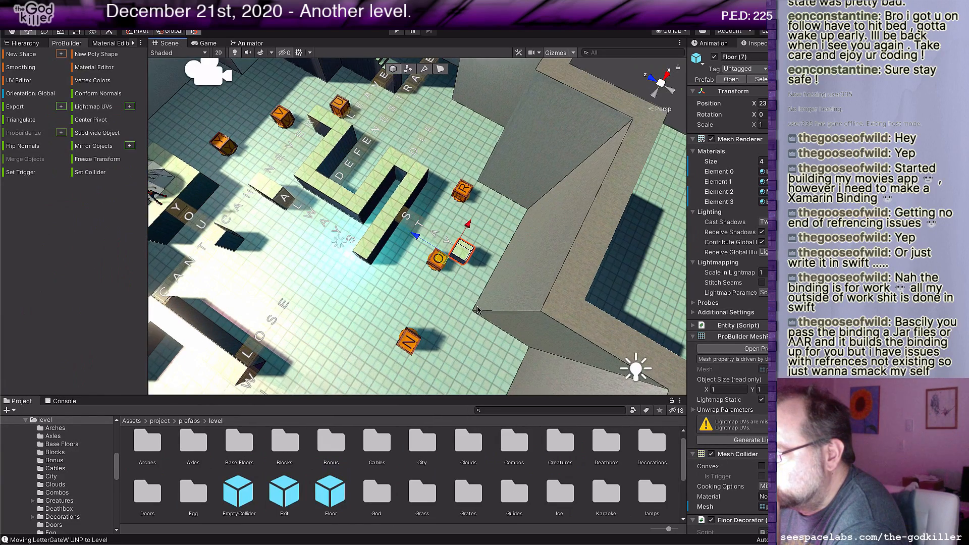
pyautogui.moveTo(477, 307); pyautogui.dragTo(462, 288, button='middle')
pyautogui.scroll(6, 457, 283)
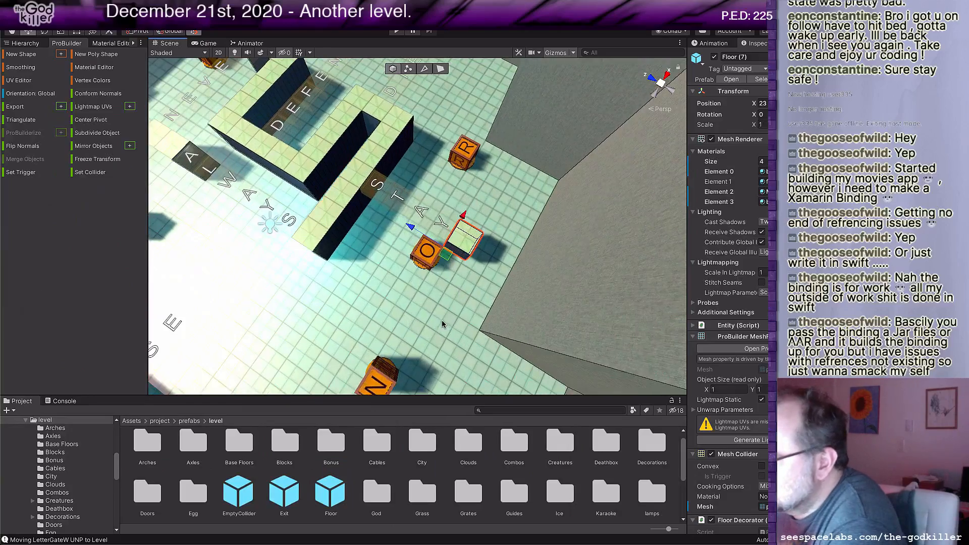
pyautogui.moveTo(444, 325); pyautogui.dragTo(489, 287, button='right')
pyautogui.moveTo(489, 288); pyautogui.dragTo(489, 249, button='middle')
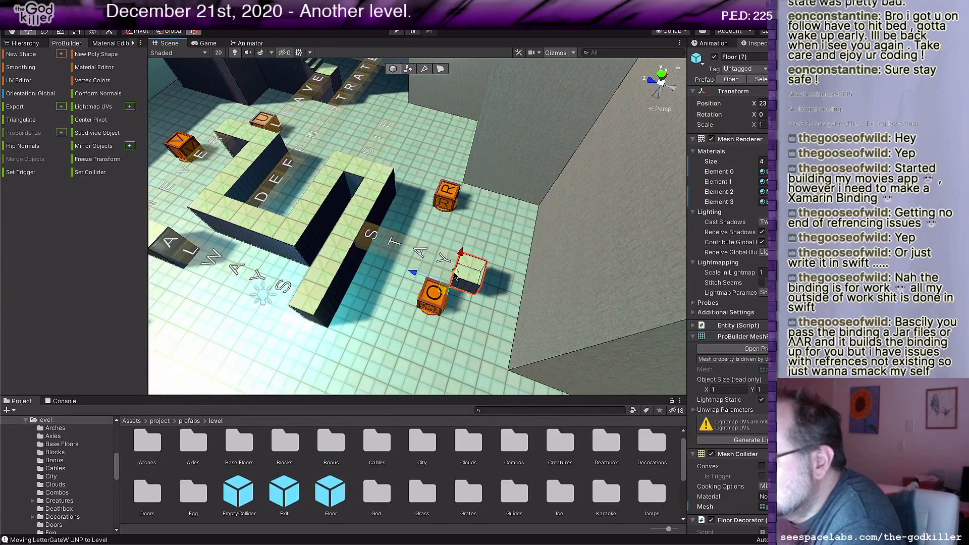
pyautogui.moveTo(455, 275); pyautogui.dragTo(463, 277)
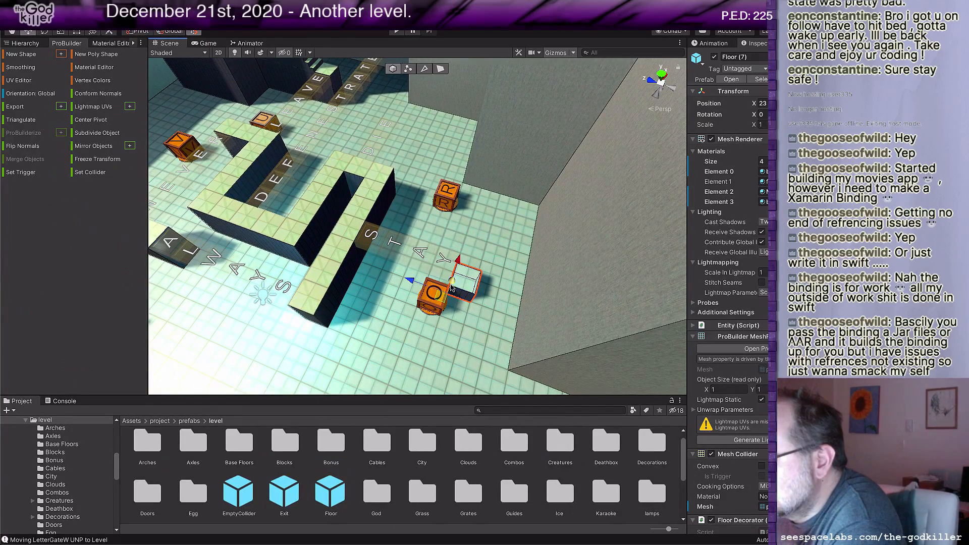
# Step: Raise the top face of the new floor tile to make it 2 units high
pyautogui.press('g')
pyautogui.click(473, 268)
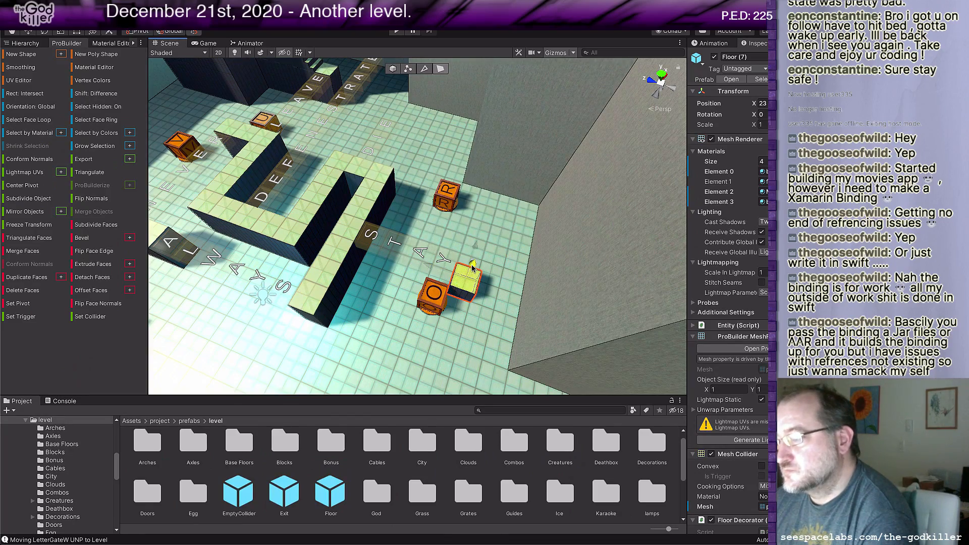
pyautogui.moveTo(473, 267); pyautogui.dragTo(323, 350)
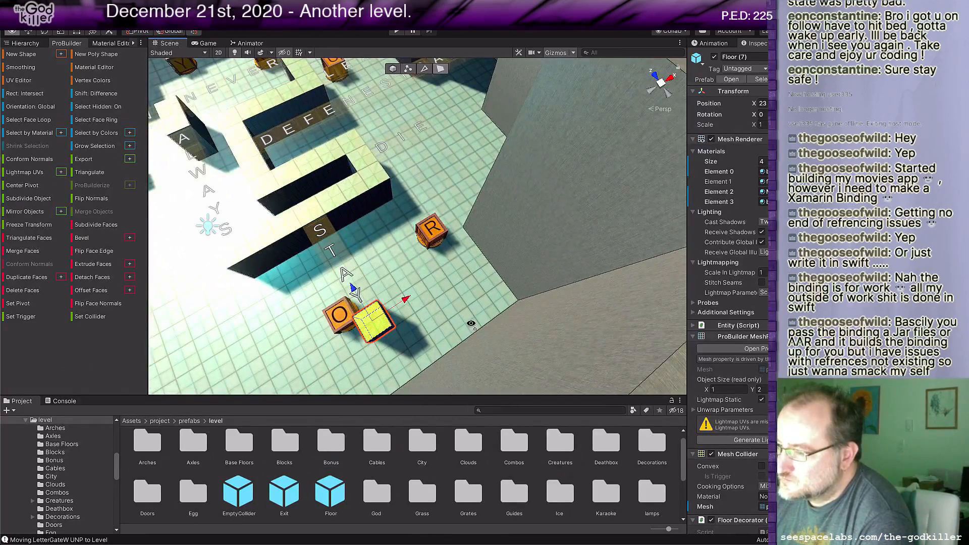
pyautogui.keyDown('alt'); pyautogui.moveTo(471, 323); pyautogui.dragTo(462, 295); pyautogui.keyUp('alt')
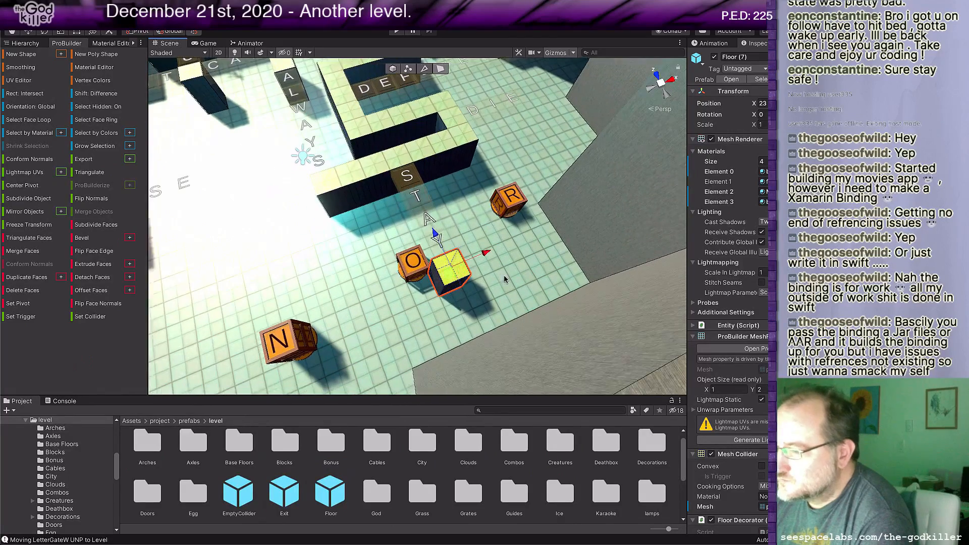
# Step: Extend the raised floor's front face to the outer wall and its side face to a width of 6 units
pyautogui.click(454, 288)
pyautogui.moveTo(438, 252); pyautogui.dragTo(467, 306)
pyautogui.moveTo(483, 298); pyautogui.dragTo(388, 338, button='middle')
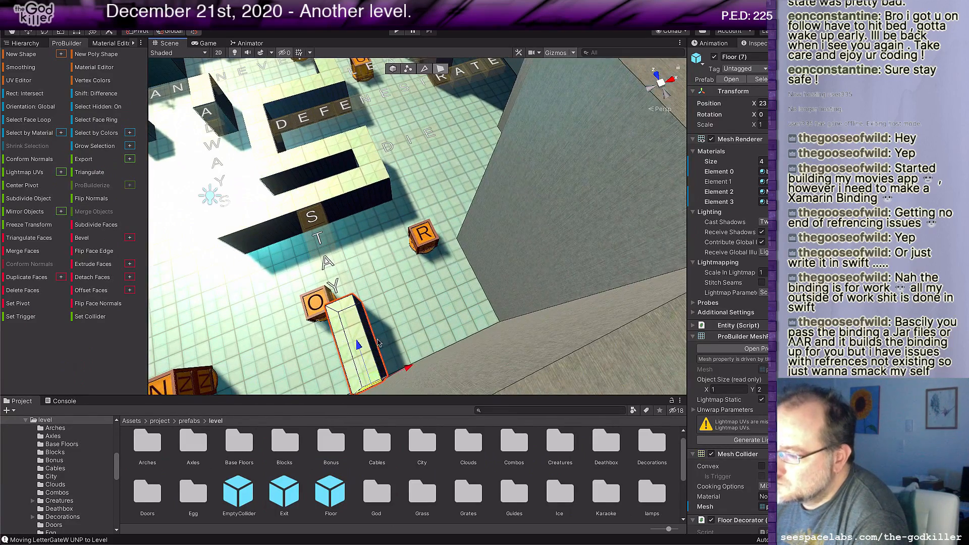
pyautogui.click(374, 346)
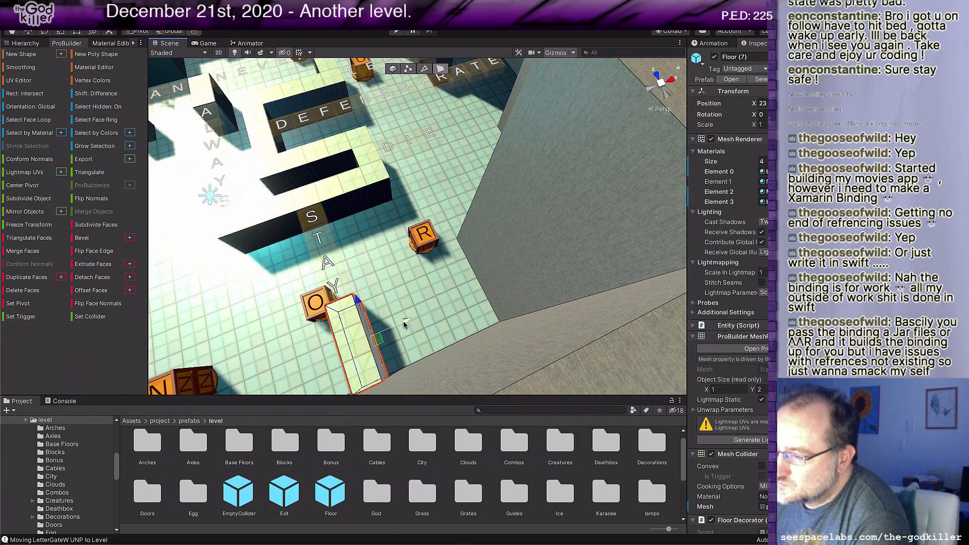
pyautogui.moveTo(404, 324); pyautogui.dragTo(529, 275)
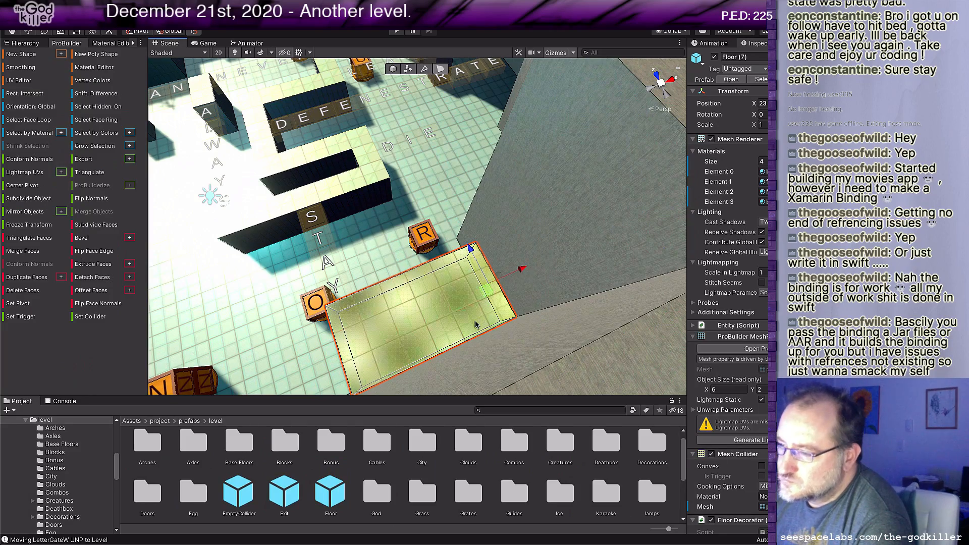
pyautogui.moveTo(475, 325); pyautogui.dragTo(548, 298, button='middle')
# Step: Place a Stairs4 prefab from the Stairs folder on the raised floor and rotate it 90 degrees about the vertical axis
pyautogui.scroll(-2, 580, 505)
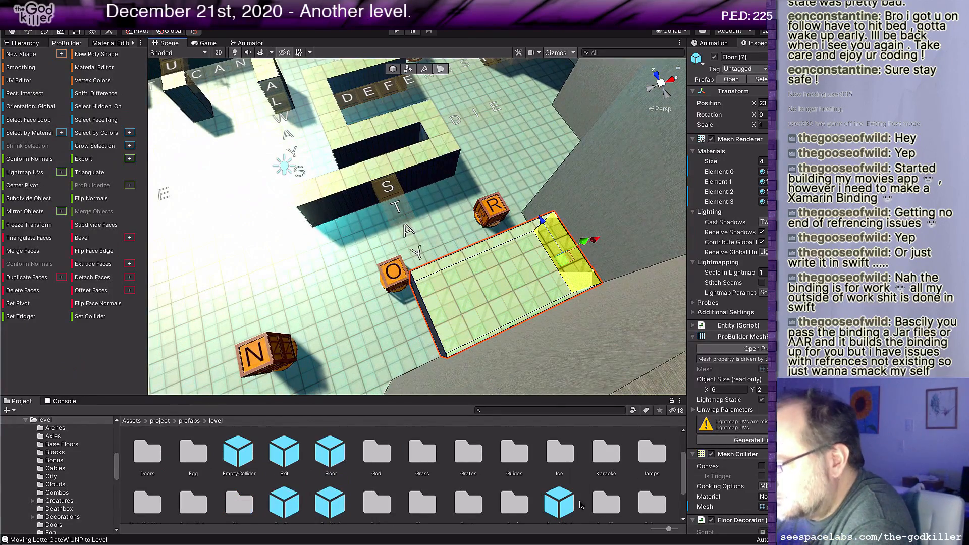
pyautogui.scroll(-1, 605, 485)
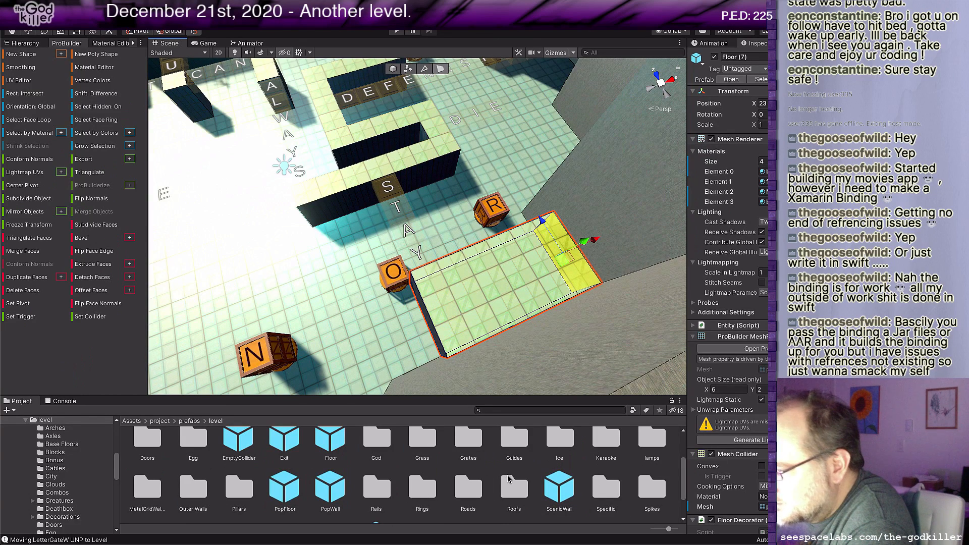
pyautogui.scroll(-2, 424, 489)
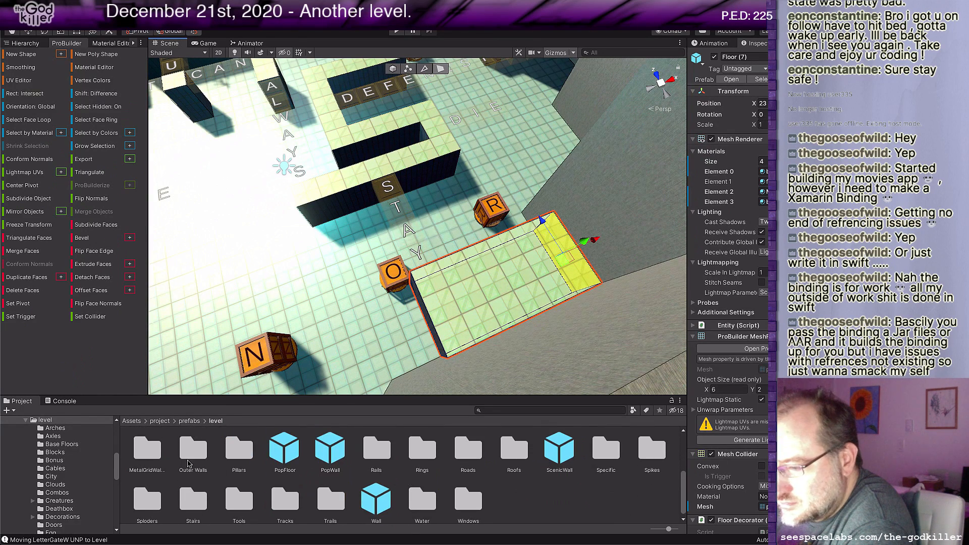
pyautogui.doubleClick(193, 501)
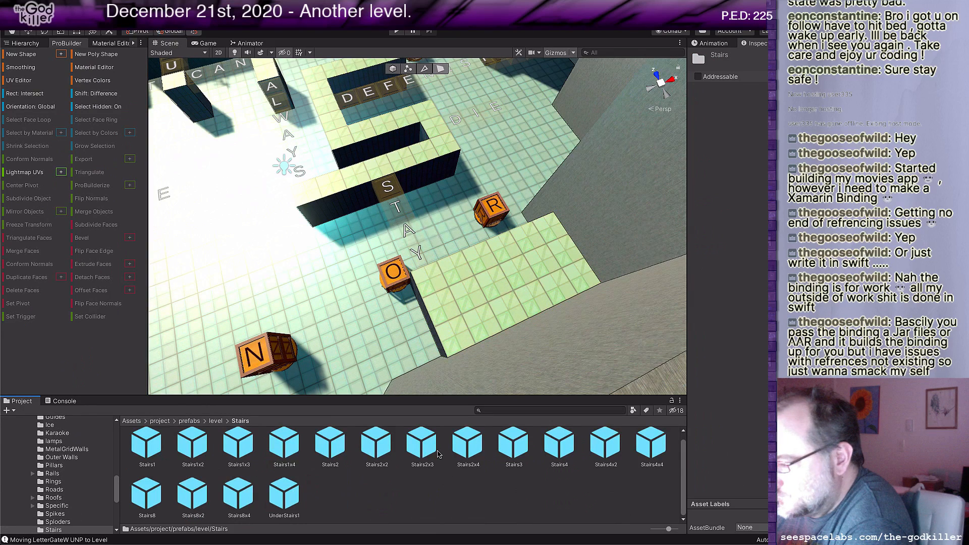
pyautogui.moveTo(438, 452); pyautogui.dragTo(492, 308)
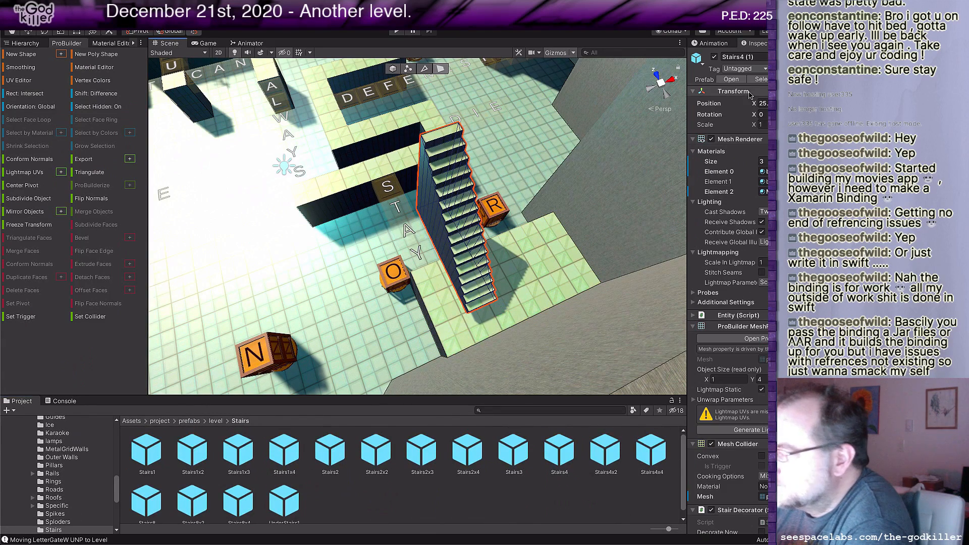
pyautogui.write('90')
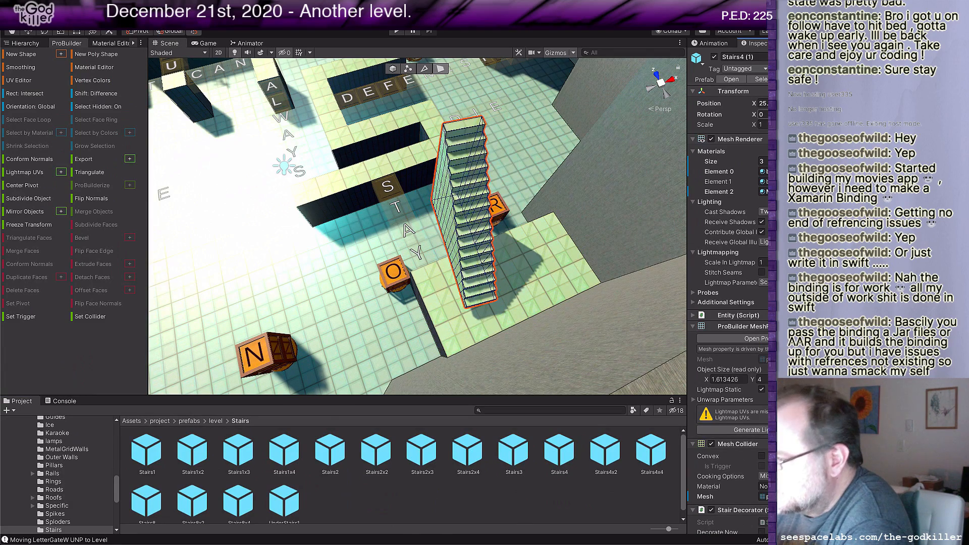
# Step: Return to object selection and move the staircase to X 24 along the raised floor's rear edge
pyautogui.scroll(-1, 552, 238)
pyautogui.scroll(-1, 553, 238)
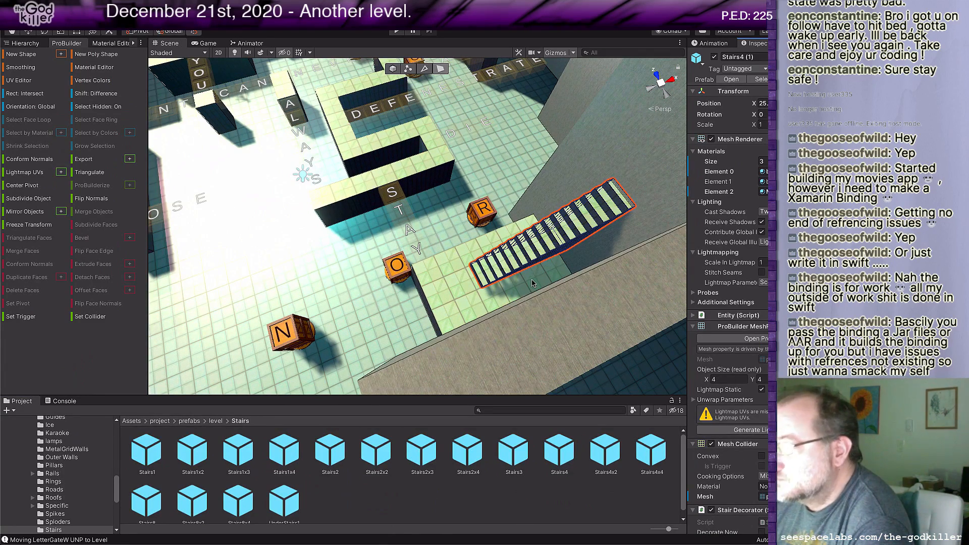
pyautogui.click(393, 69)
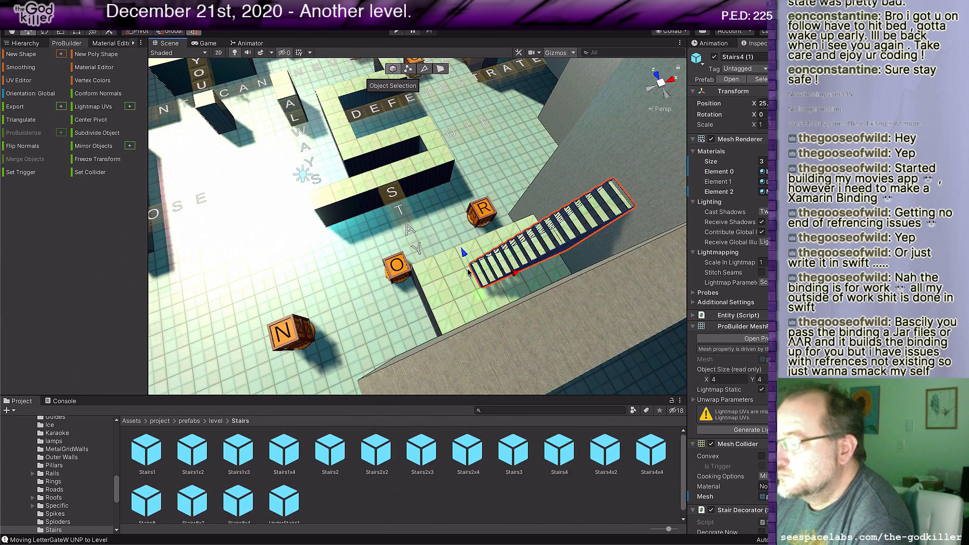
pyautogui.moveTo(481, 291); pyautogui.dragTo(454, 266)
pyautogui.moveTo(488, 270); pyautogui.dragTo(515, 222, button='right')
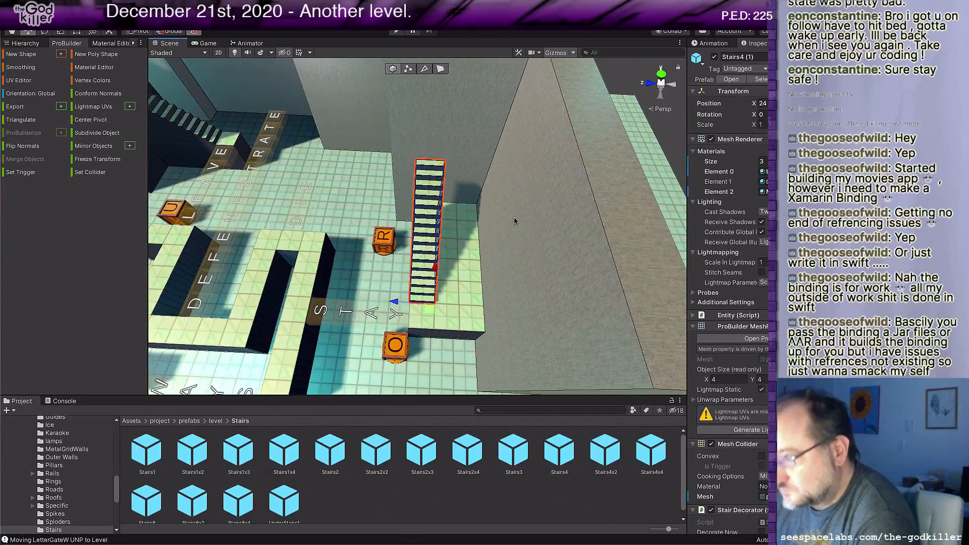
# Step: Duplicate the staircase, turn the copy 180 degrees about the vertical axis and place it at X 28, starting from the first flight's top
pyautogui.hotkey('ctrl', 'd')
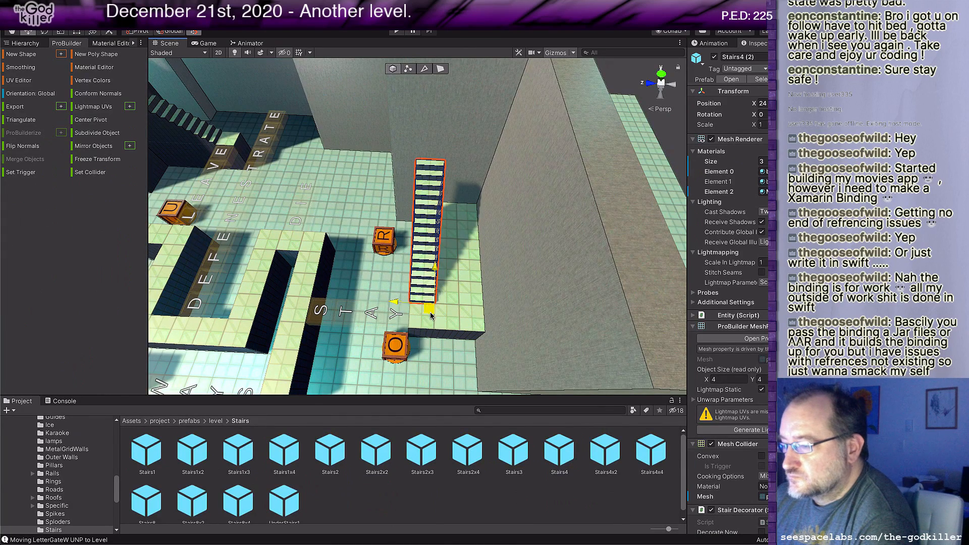
pyautogui.moveTo(424, 311); pyautogui.dragTo(447, 312)
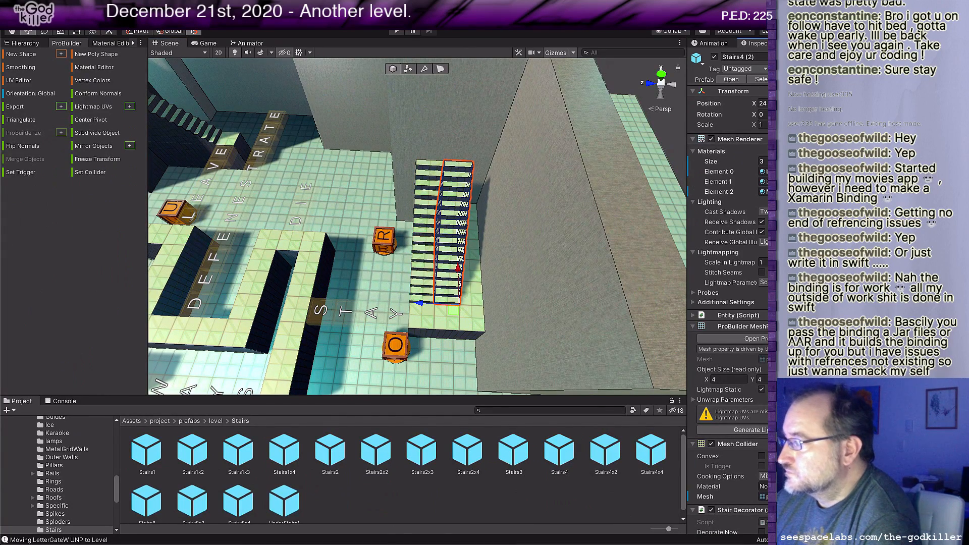
pyautogui.hotkey('ctrl', 'r')
pyautogui.hotkey('ctrl', 'r')
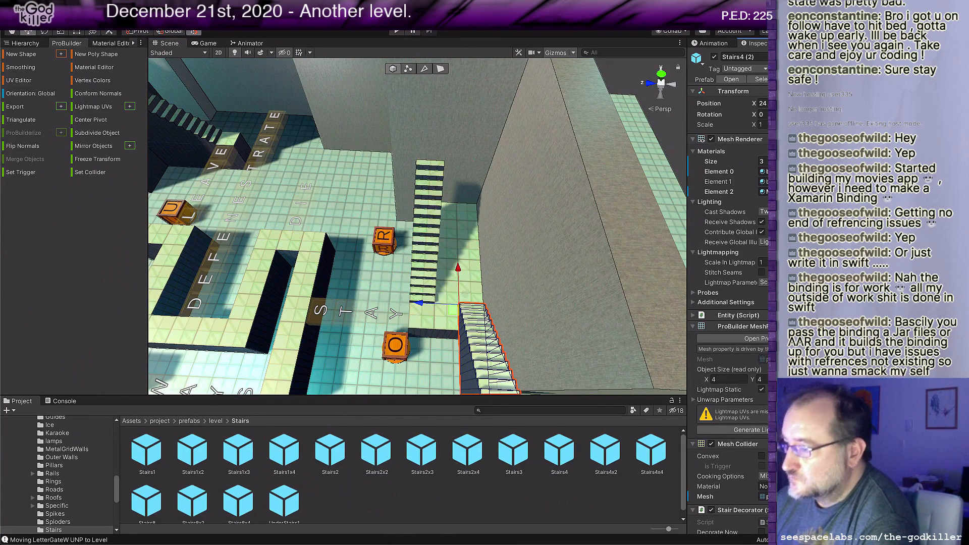
pyautogui.moveTo(448, 306); pyautogui.dragTo(435, 220)
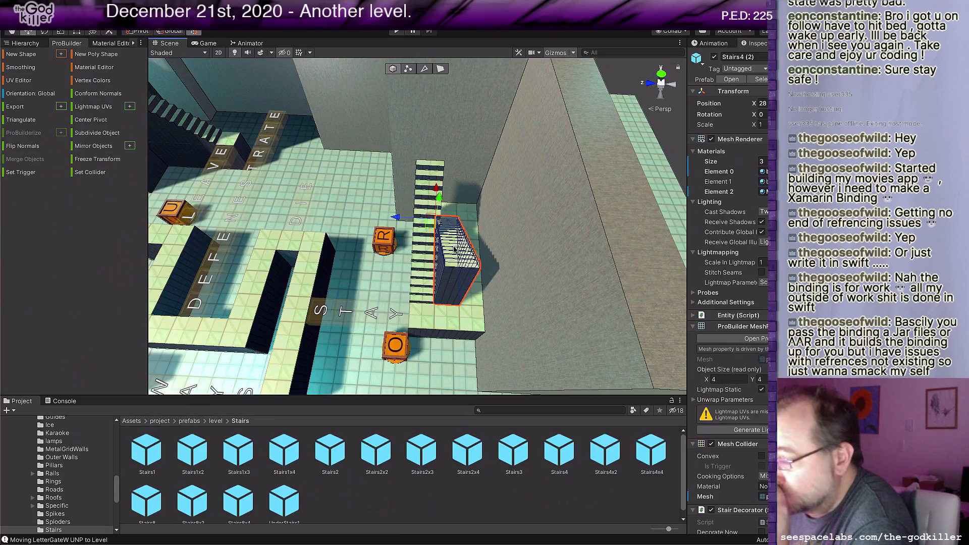
pyautogui.moveTo(451, 244); pyautogui.dragTo(465, 248, button='middle')
pyautogui.moveTo(457, 204); pyautogui.dragTo(475, 167)
pyautogui.moveTo(474, 167); pyautogui.dragTo(522, 309, button='middle')
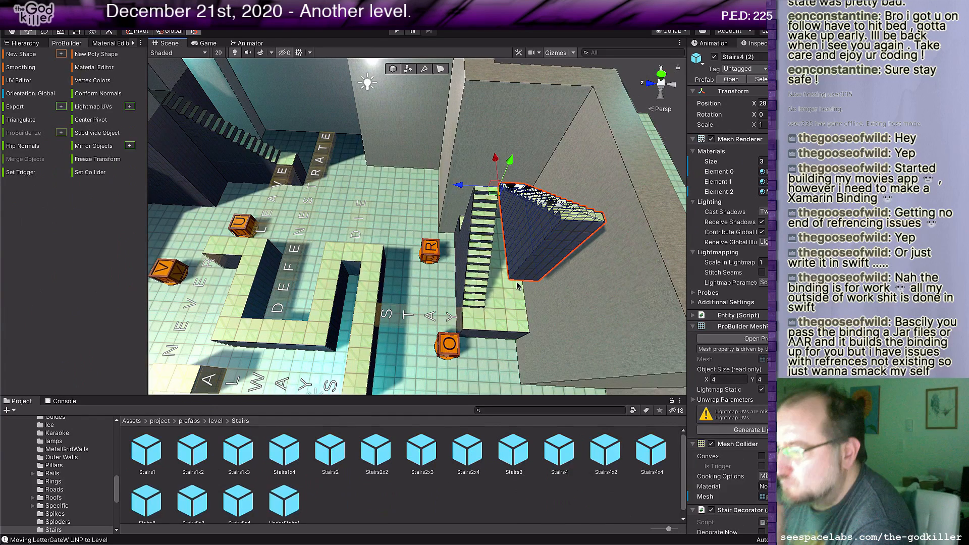
# Step: Duplicate the second flight, turn the copy back the opposite way and place it at X 24, starting from the second flight's top
pyautogui.hotkey('ctrl', 'd')
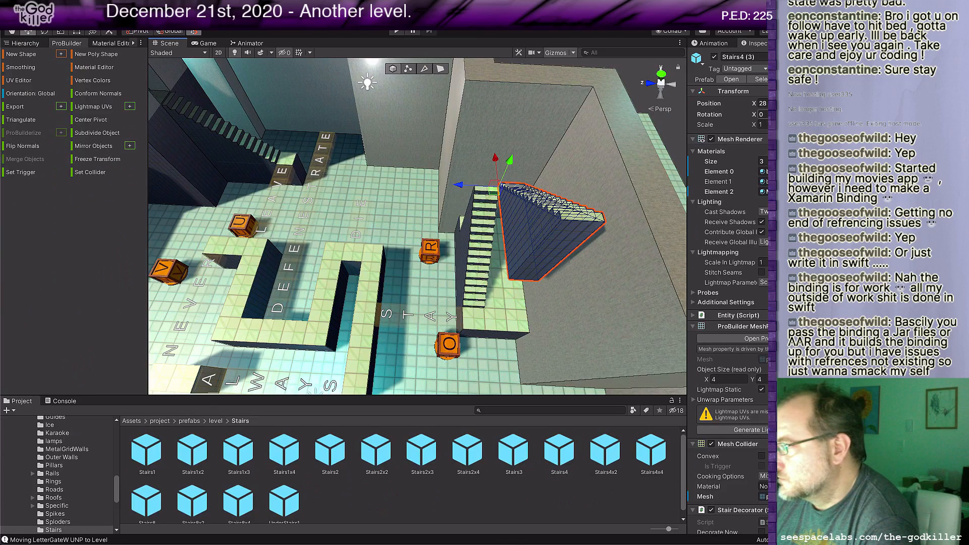
pyautogui.write('0')
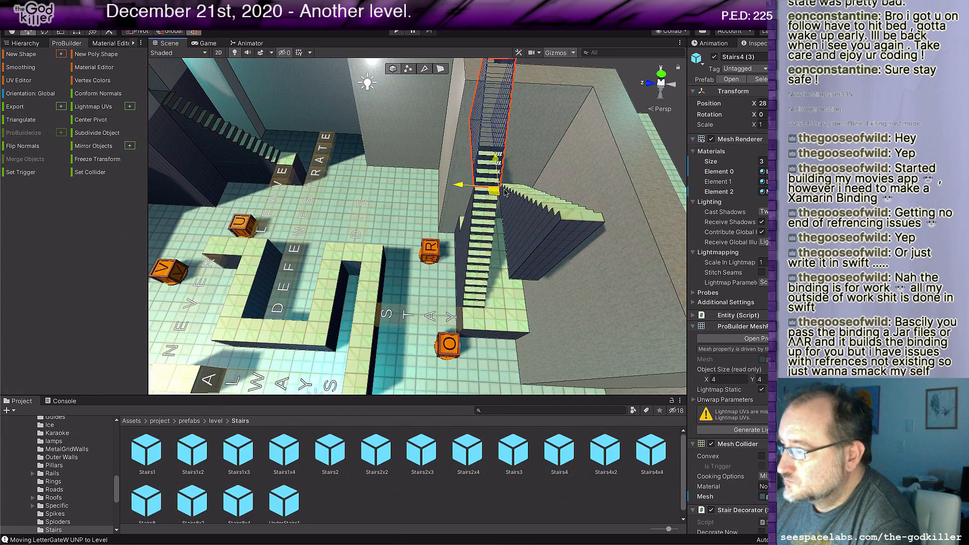
pyautogui.moveTo(494, 189); pyautogui.dragTo(635, 240)
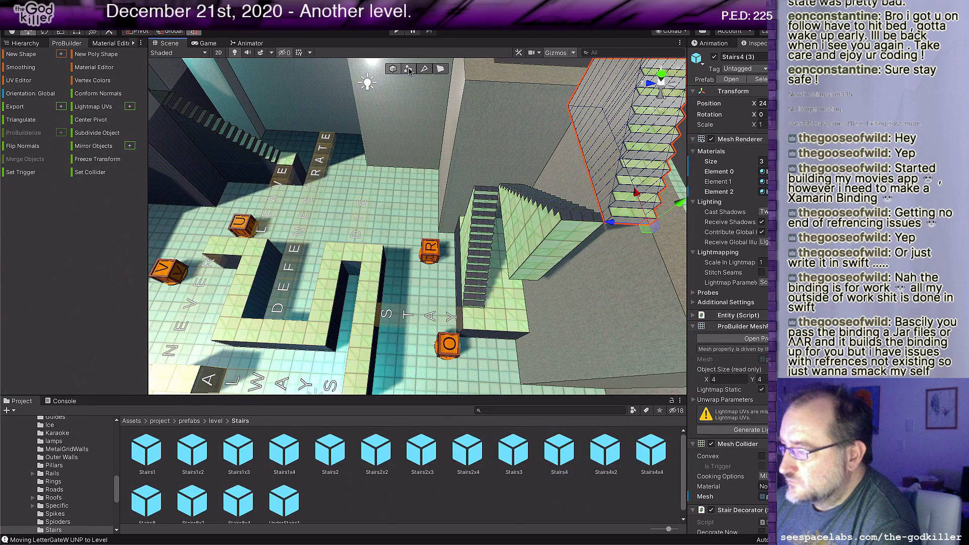
# Step: Switch to face editing and pick side faces on the two lower flights to examine how the stacked stairs fit together
pyautogui.click(440, 70)
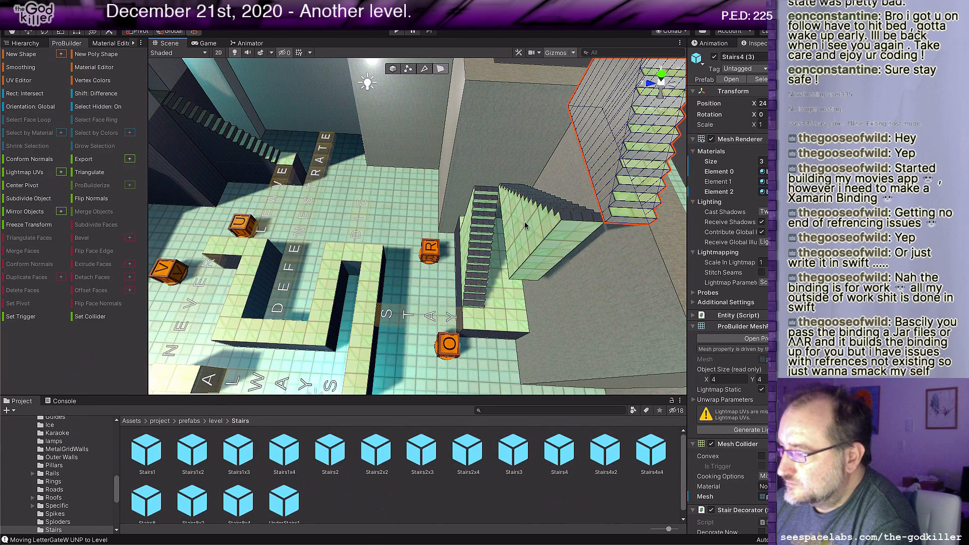
pyautogui.click(525, 226)
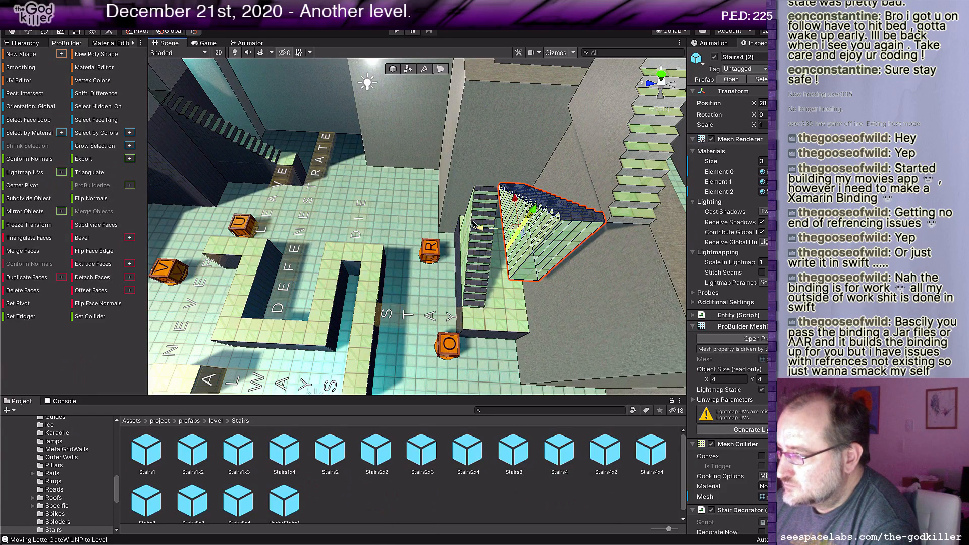
pyautogui.hotkey('ctrl', 'a')
pyautogui.click(468, 242)
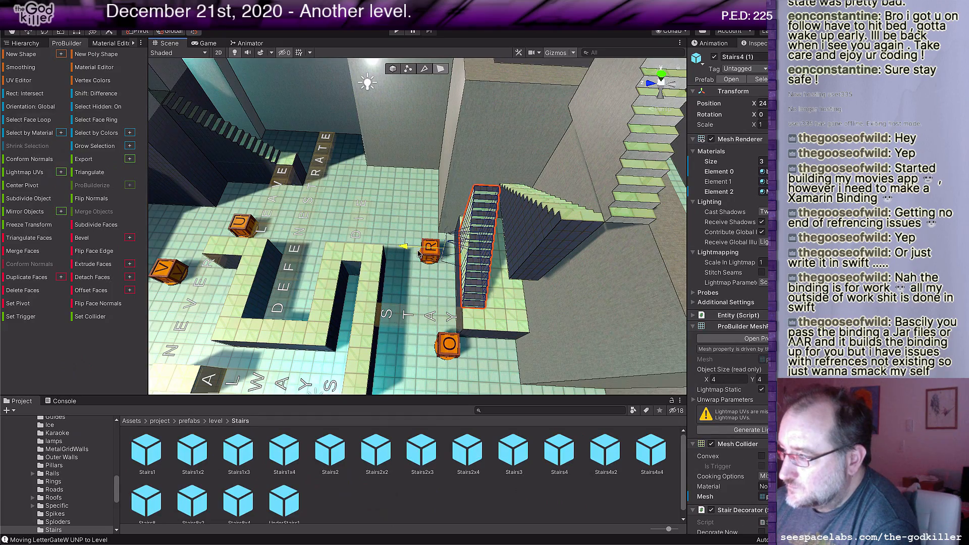
pyautogui.scroll(-2, 496, 277)
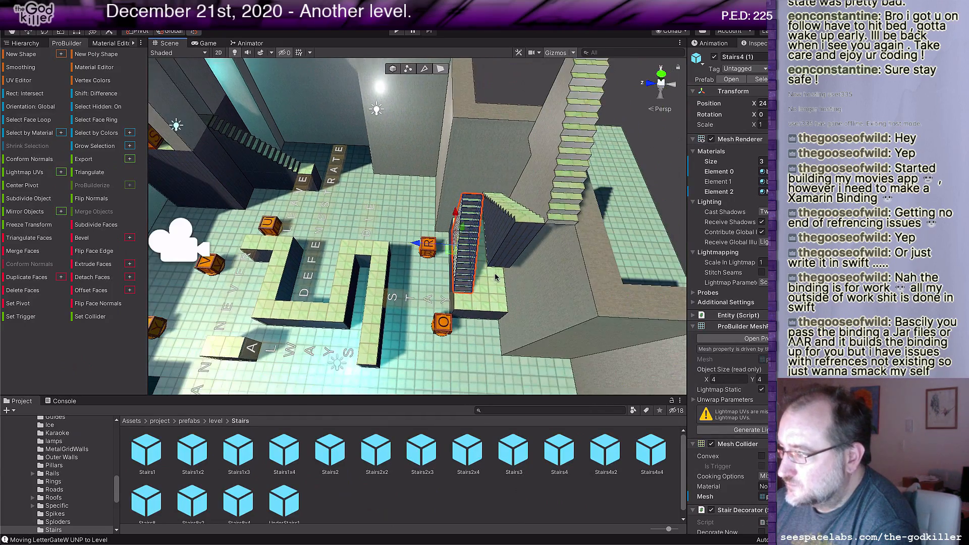
pyautogui.moveTo(496, 277)
pyautogui.mouseDown(button='middle')
pyautogui.moveTo(550, 361)
pyautogui.moveTo(555, 328)
pyautogui.moveTo(507, 288)
pyautogui.mouseUp(button='middle')
pyautogui.scroll(3, 555, 328)
pyautogui.scroll(2, 556, 328)
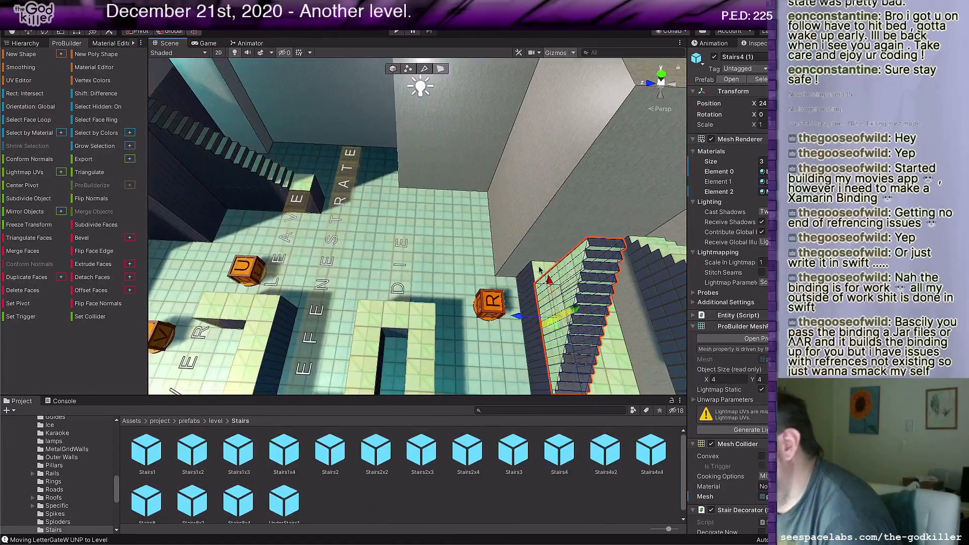
pyautogui.click(565, 268)
pyautogui.moveTo(521, 277)
pyautogui.mouseDown()
pyautogui.moveTo(504, 276)
pyautogui.moveTo(522, 277)
pyautogui.mouseUp()
pyautogui.scroll(-5, 506, 325)
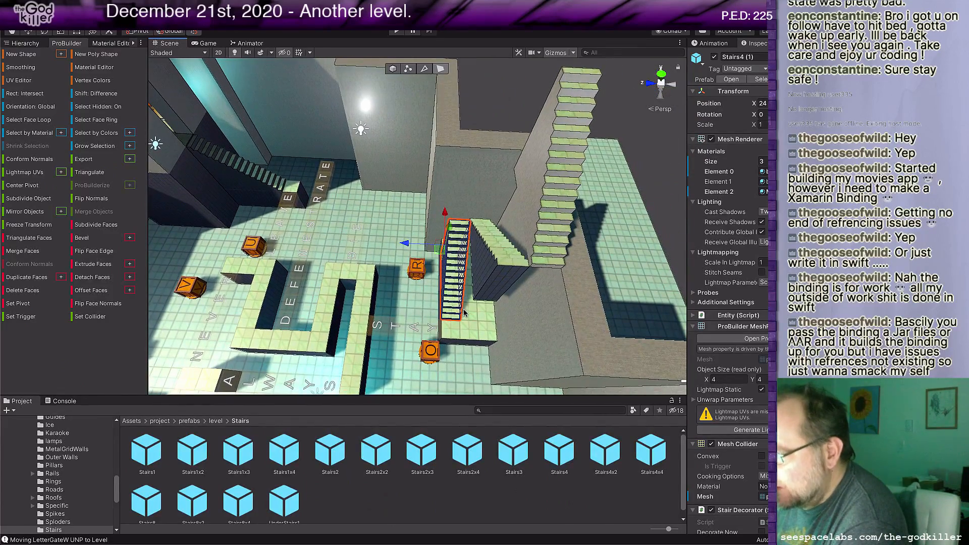
pyautogui.moveTo(477, 314); pyautogui.dragTo(472, 287, button='middle')
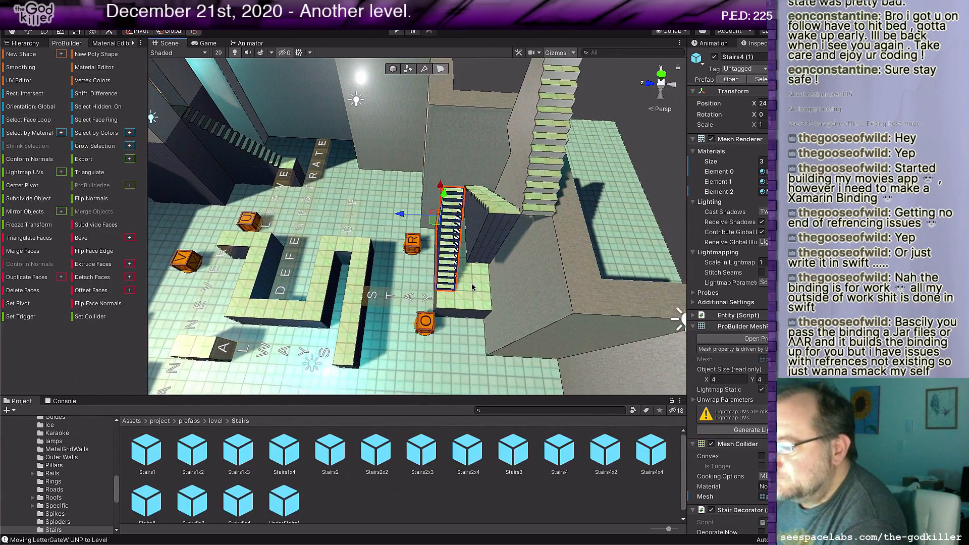
# Step: Try to move the raised floor's side face along the outer wall, and undo the move
pyautogui.click(483, 312)
pyautogui.scroll(3, 482, 317)
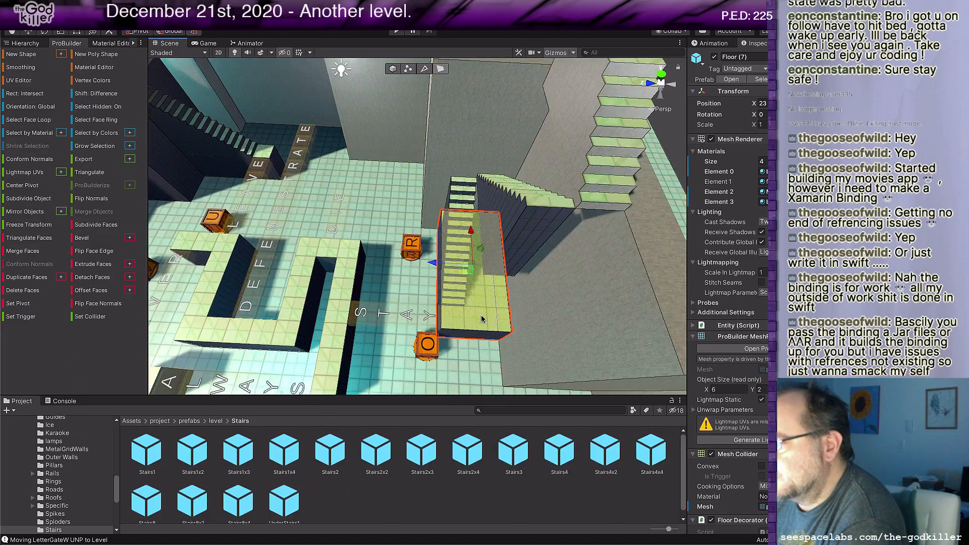
pyautogui.moveTo(463, 293); pyautogui.dragTo(306, 249, button='middle')
pyautogui.scroll(7, 396, 269)
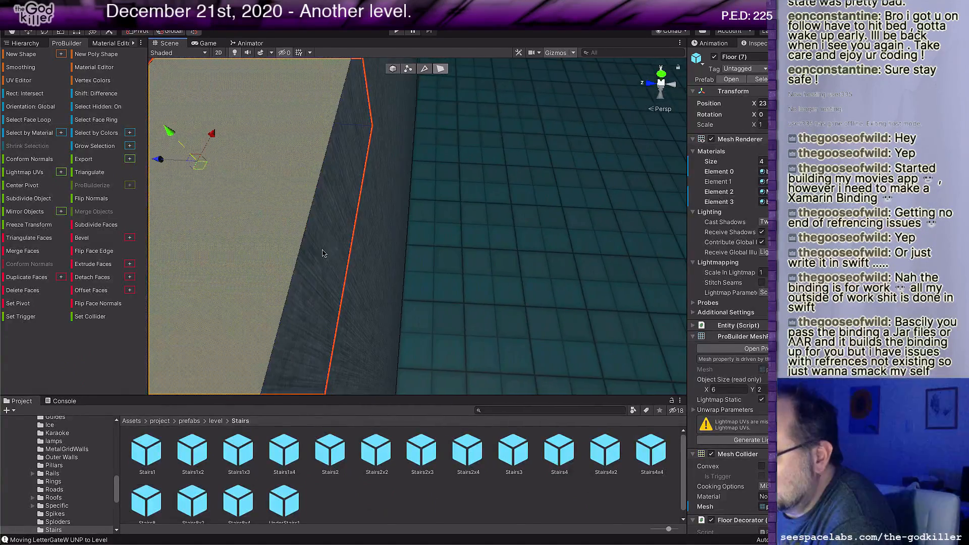
pyautogui.scroll(3, 310, 253)
pyautogui.moveTo(419, 255); pyautogui.dragTo(241, 198, button='right')
pyautogui.scroll(2, 271, 224)
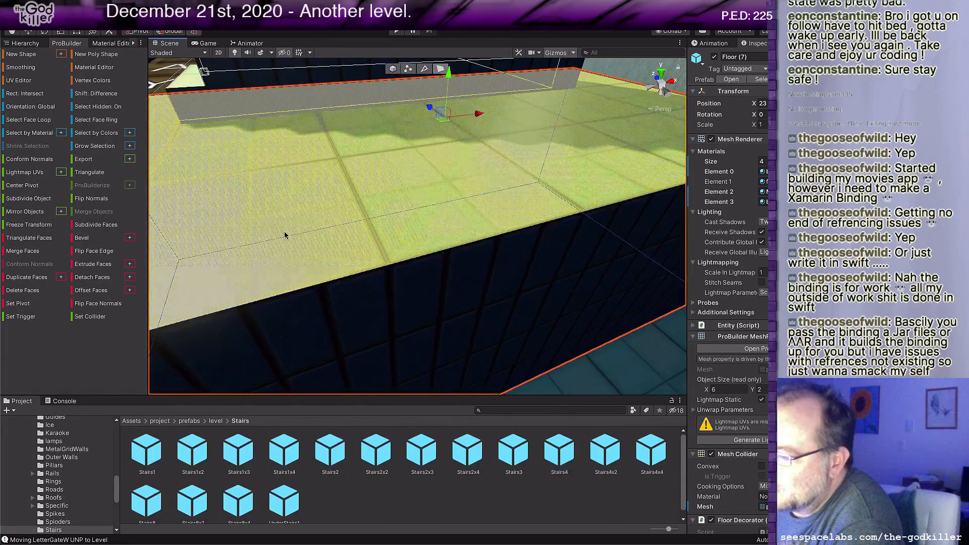
pyautogui.click(443, 306)
pyautogui.scroll(-2, 448, 299)
pyautogui.moveTo(352, 300); pyautogui.dragTo(429, 324, button='right')
pyautogui.scroll(-1, 393, 314)
pyautogui.moveTo(367, 308); pyautogui.dragTo(479, 329, button='middle')
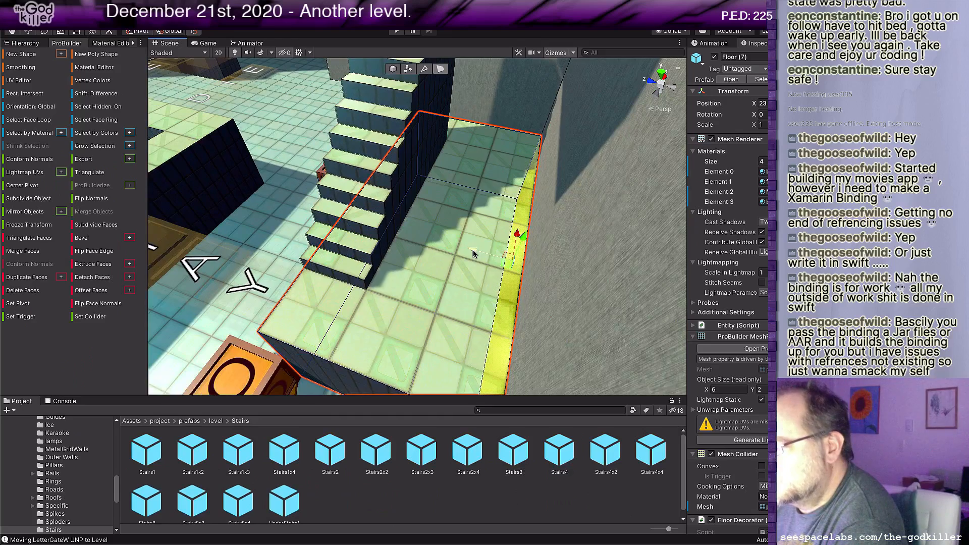
pyautogui.moveTo(447, 250); pyautogui.dragTo(471, 249)
pyautogui.hotkey('ctrl', 'z')
# Step: Select both front faces of the raised floor and pull them back to shorten it to 1 unit along X
pyautogui.moveTo(441, 271); pyautogui.dragTo(440, 323, button='right')
pyautogui.click(441, 323)
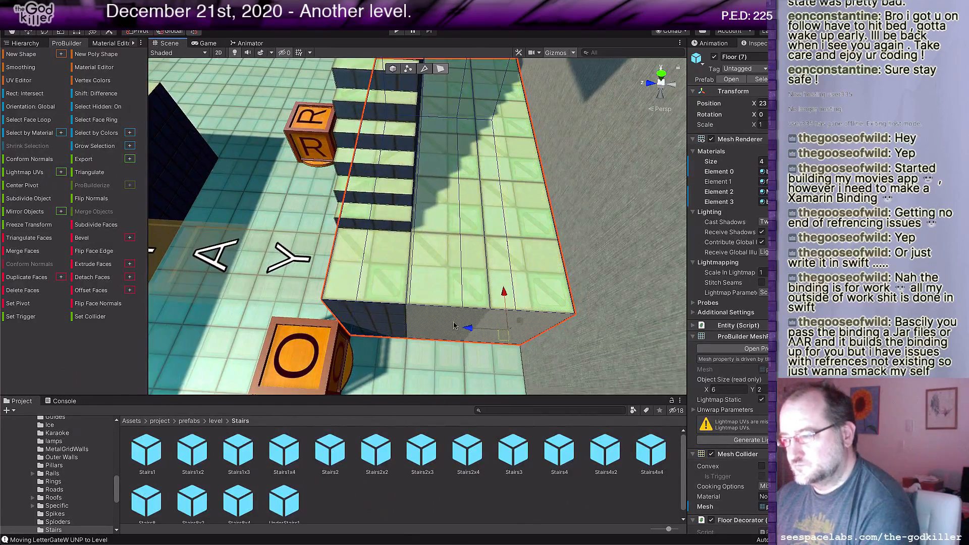
pyautogui.keyDown('shift'); pyautogui.click(399, 319); pyautogui.keyUp('shift')
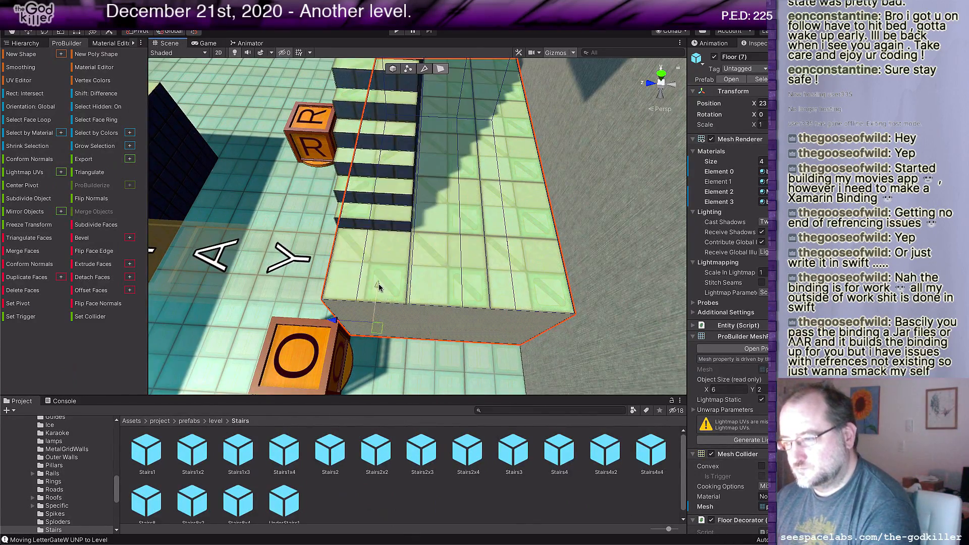
pyautogui.moveTo(380, 264); pyautogui.dragTo(383, 249)
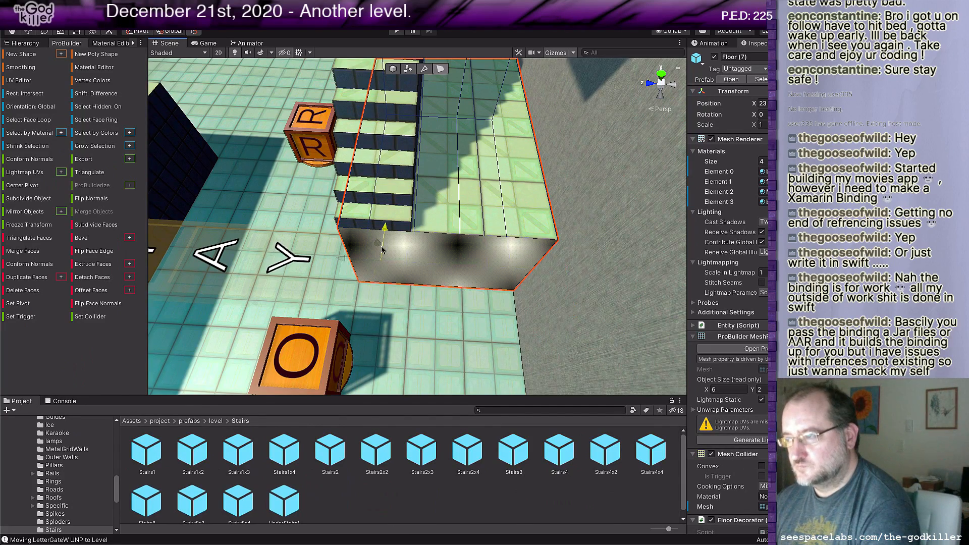
pyautogui.scroll(-3, 428, 287)
pyautogui.moveTo(436, 276); pyautogui.dragTo(429, 335, button='middle')
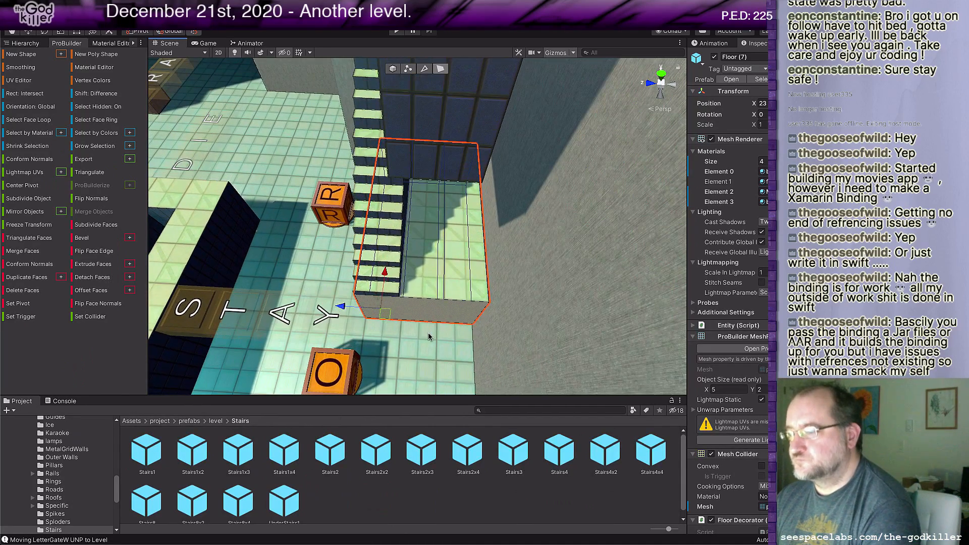
pyautogui.moveTo(388, 277); pyautogui.dragTo(409, 144)
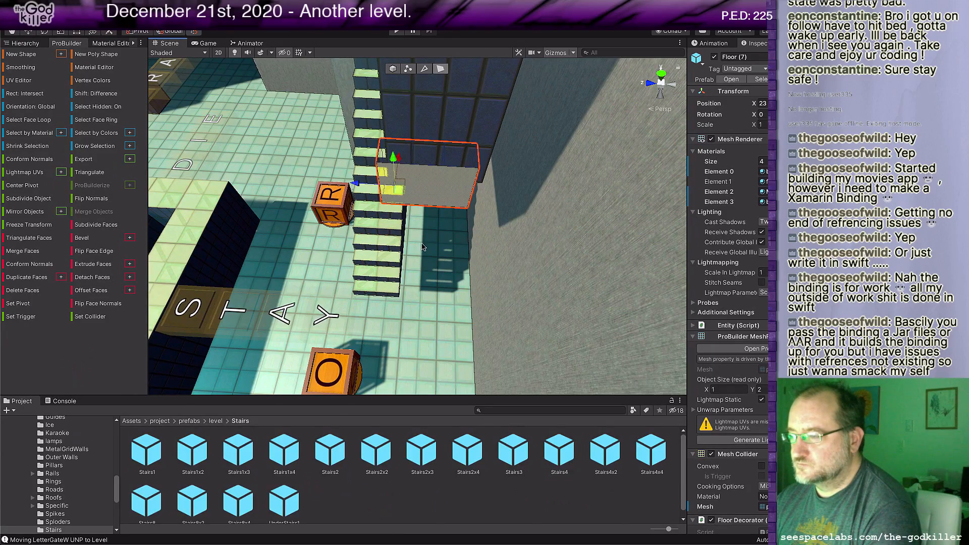
# Step: Extend the shortened floor's front faces outwards to a length of about 6 units along X
pyautogui.moveTo(407, 186); pyautogui.dragTo(495, 240, button='middle')
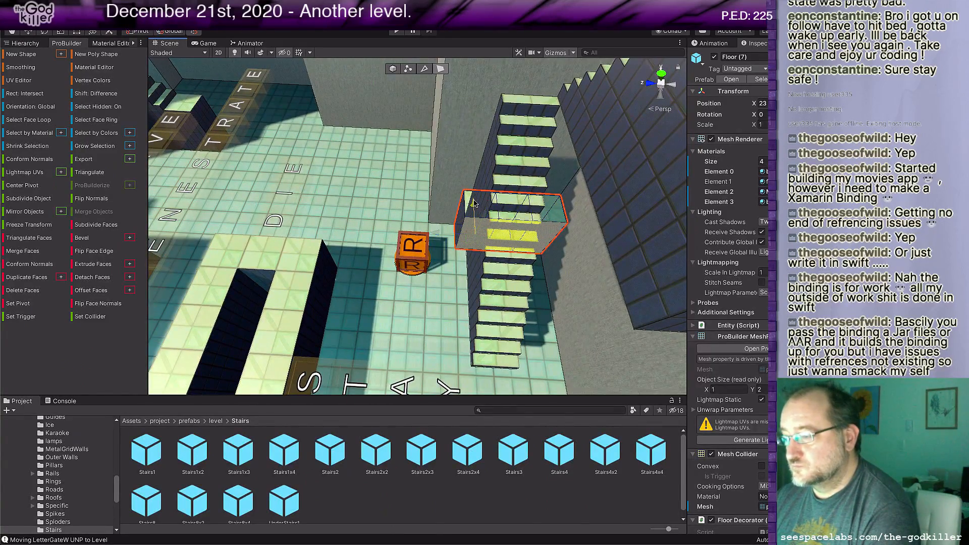
pyautogui.moveTo(474, 204); pyautogui.dragTo(485, 360)
pyautogui.moveTo(592, 377); pyautogui.dragTo(537, 251, button='middle')
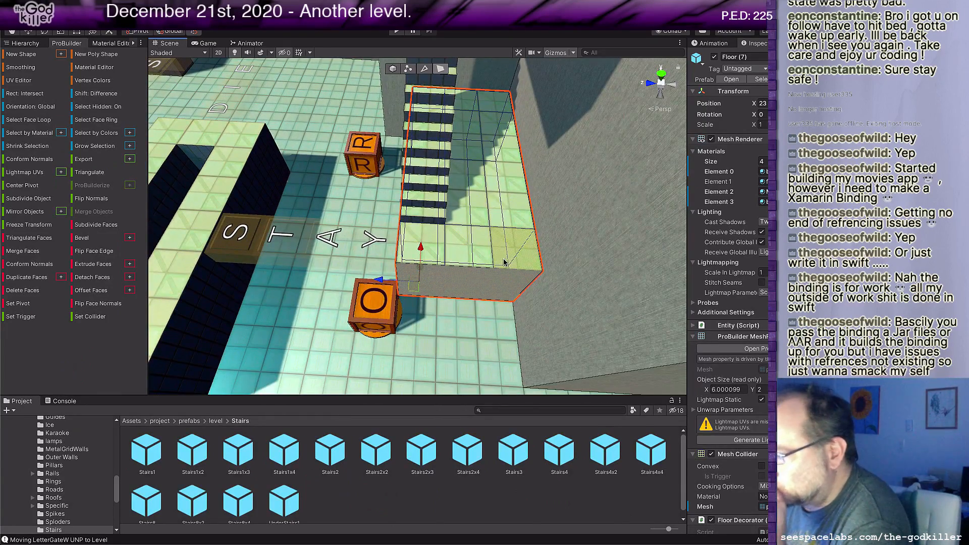
# Step: Select the floor's top faces beside the lowest flight and along its rear edge, and raise them to a height of about 6 units
pyautogui.scroll(-3, 502, 262)
pyautogui.moveTo(470, 211); pyautogui.dragTo(447, 314, button='middle')
pyautogui.scroll(-6, 447, 314)
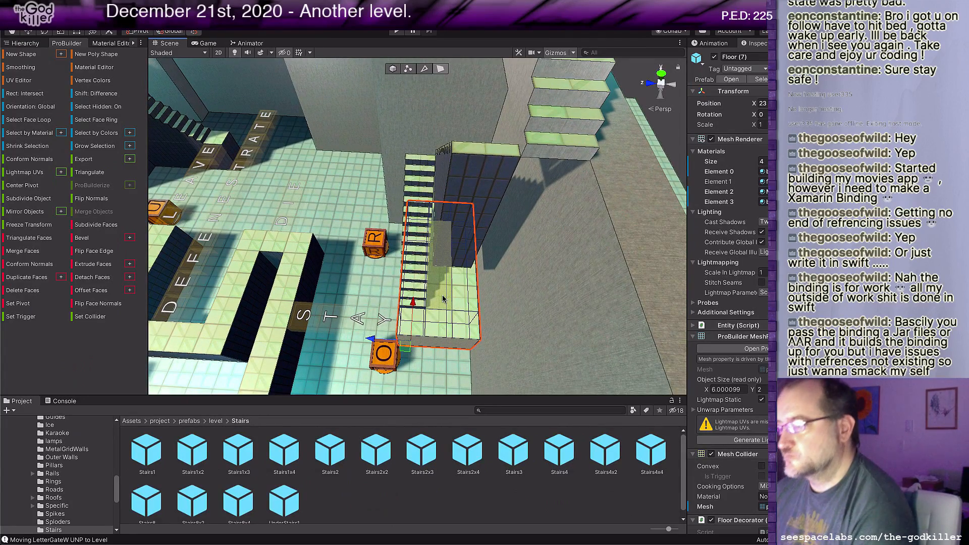
pyautogui.click(448, 300)
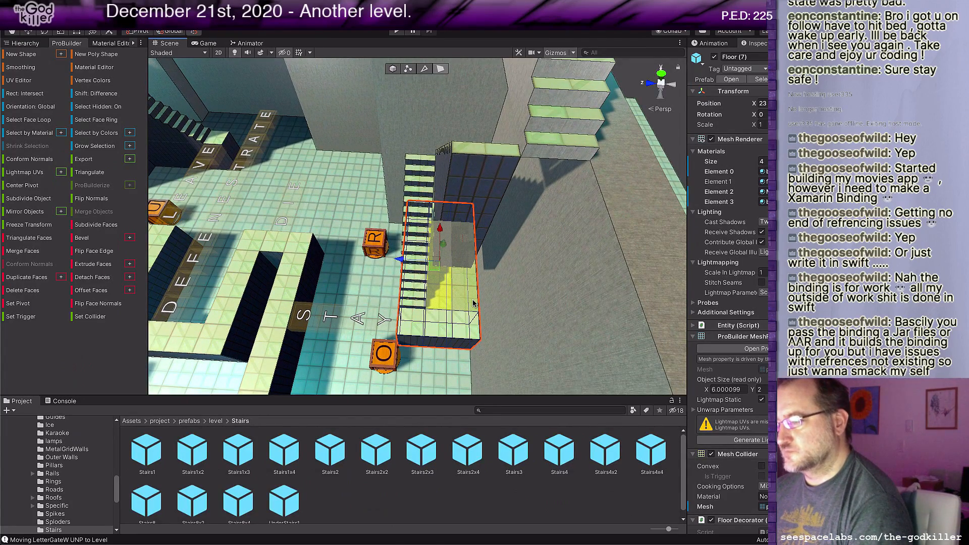
pyautogui.keyDown('alt'); pyautogui.moveTo(473, 303); pyautogui.dragTo(631, 295); pyautogui.keyUp('alt')
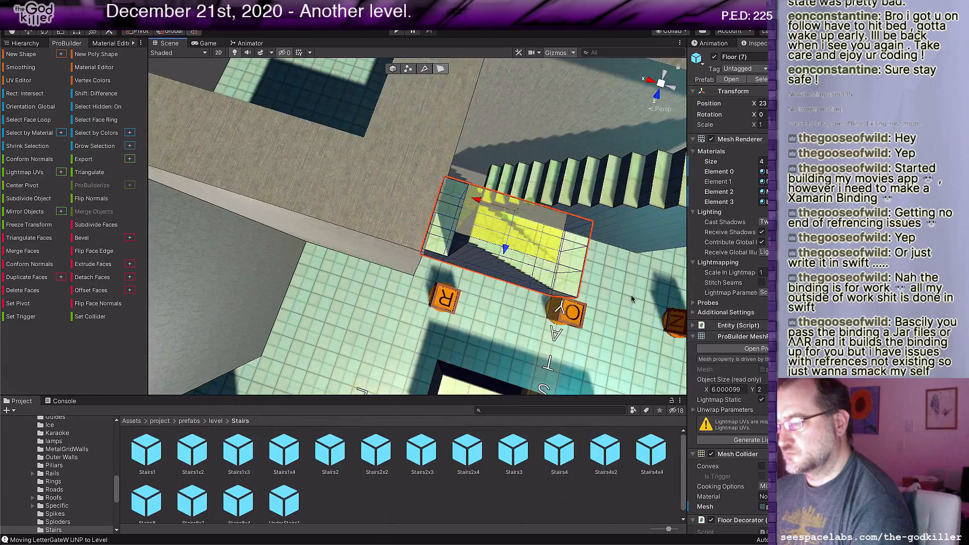
pyautogui.click(437, 226)
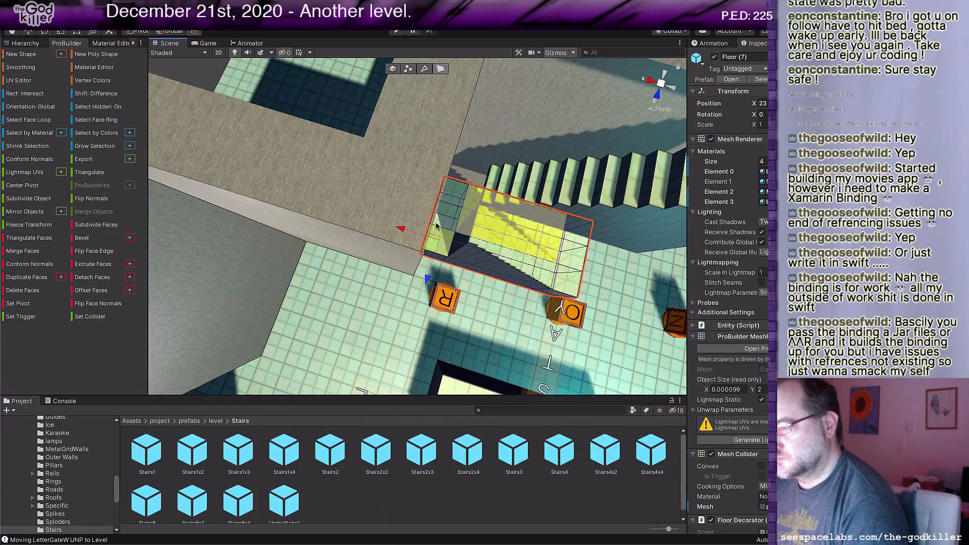
pyautogui.click(439, 218)
pyautogui.keyDown('shift'); pyautogui.click(449, 186); pyautogui.keyUp('shift')
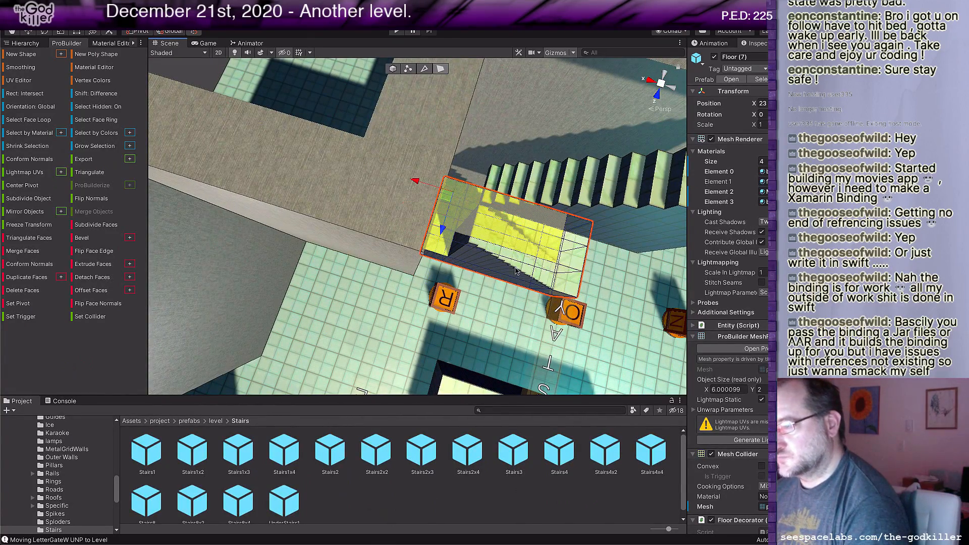
pyautogui.moveTo(516, 274); pyautogui.dragTo(486, 295, button='middle')
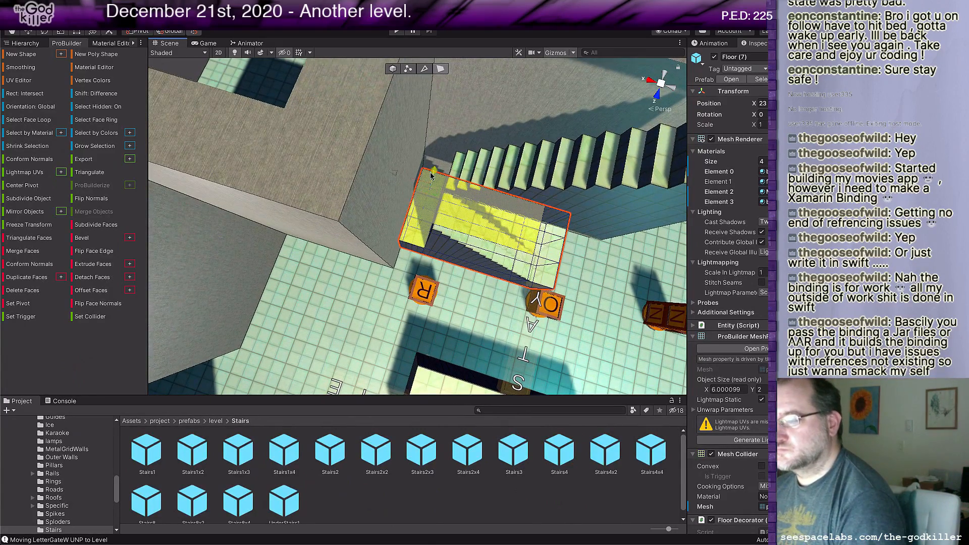
pyautogui.moveTo(431, 173); pyautogui.dragTo(453, 145)
# Step: Select the raised floor's top faces along its rear edge, including the corner, and raise them to a height of about 10 units
pyautogui.moveTo(519, 218); pyautogui.dragTo(371, 242, button='right')
pyautogui.moveTo(371, 241); pyautogui.dragTo(384, 250, button='middle')
pyautogui.click(378, 154)
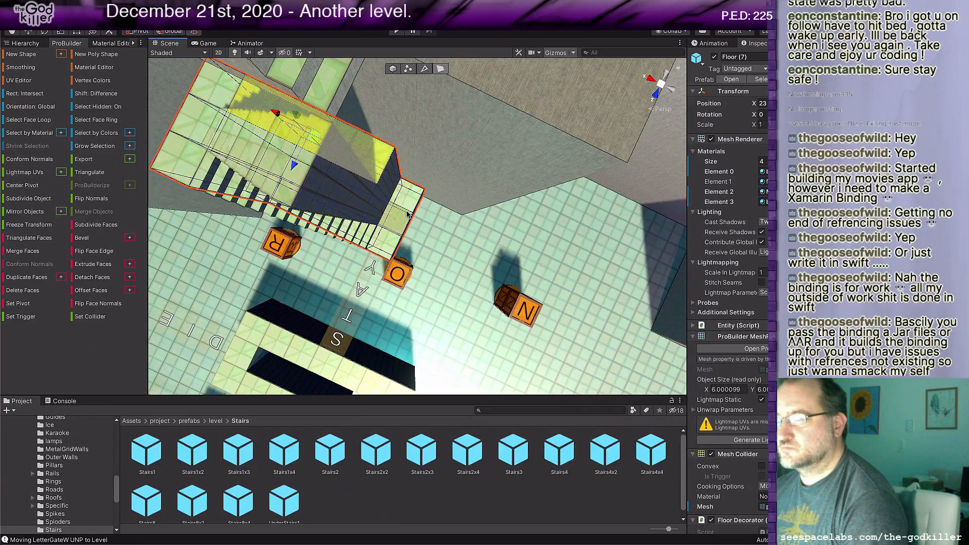
pyautogui.press('f')
pyautogui.keyDown('shift'); pyautogui.click(359, 135); pyautogui.keyUp('shift')
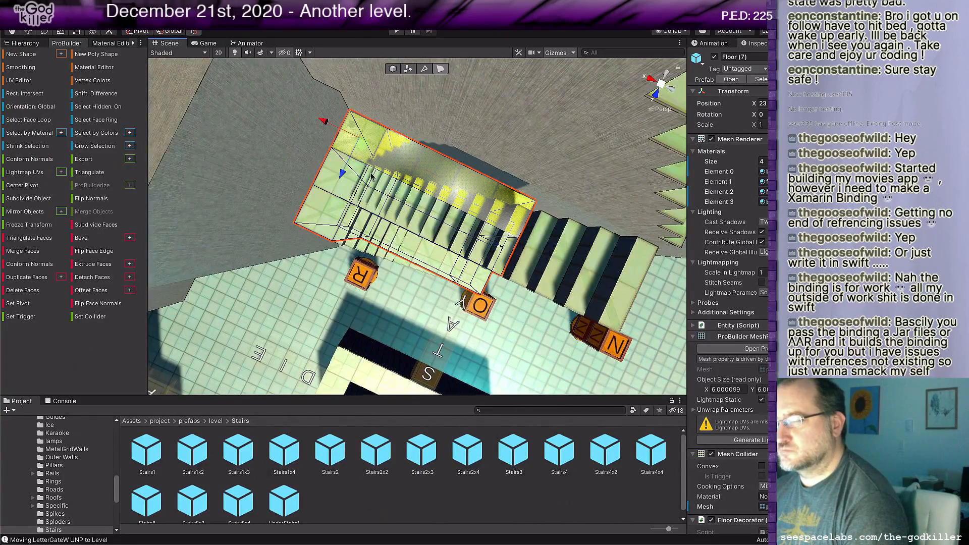
pyautogui.moveTo(347, 227); pyautogui.dragTo(437, 225, button='middle')
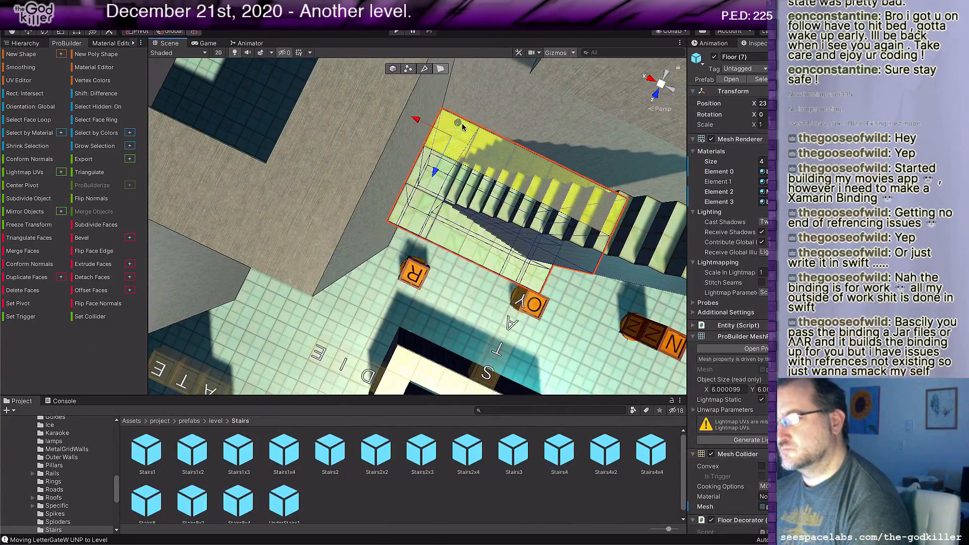
pyautogui.moveTo(435, 171); pyautogui.dragTo(502, 82)
pyautogui.scroll(-5, 503, 84)
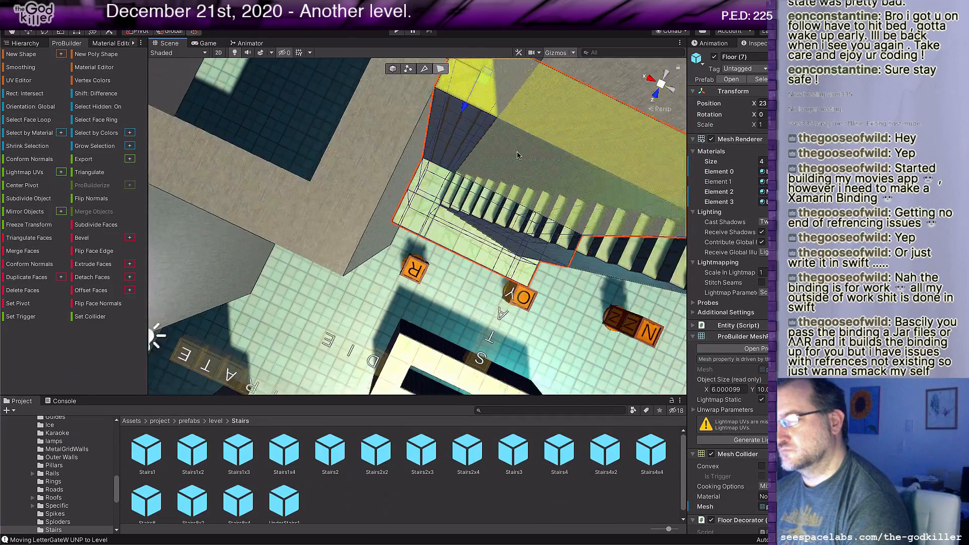
# Step: Select only the rear corner's top face and raise it to a height of about 14 units, level with the upper flight's top
pyautogui.moveTo(566, 207); pyautogui.dragTo(590, 232, button='middle')
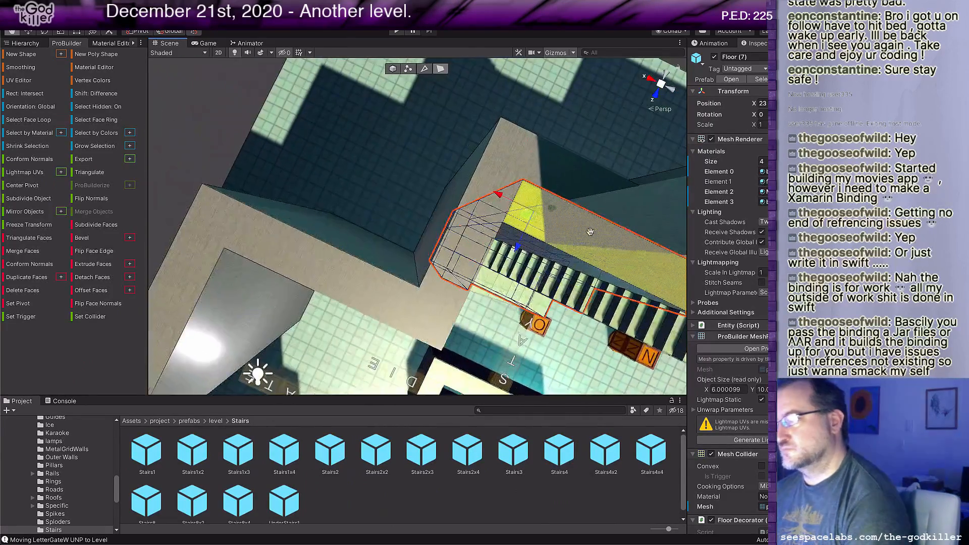
pyautogui.click(539, 230)
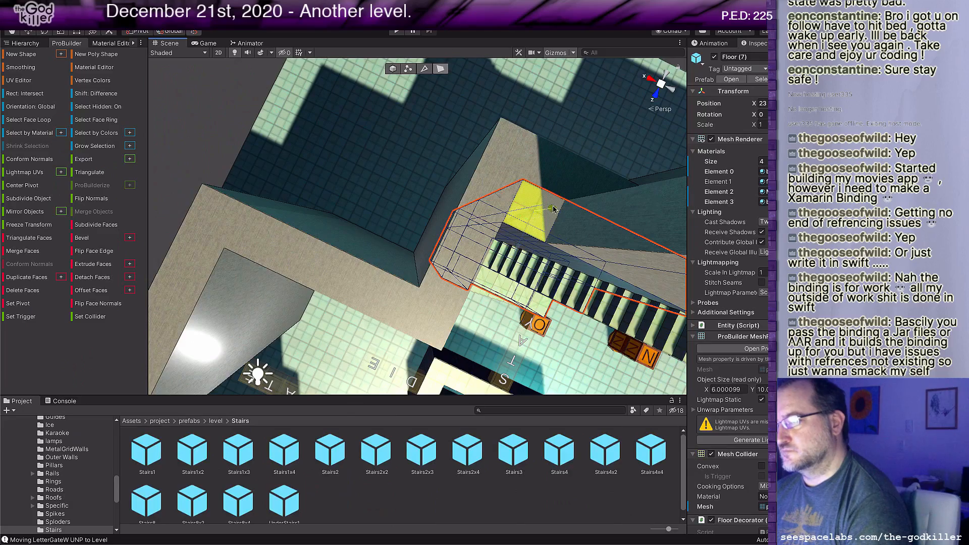
pyautogui.moveTo(555, 208); pyautogui.dragTo(617, 178)
pyautogui.scroll(-3, 574, 252)
pyautogui.moveTo(579, 264); pyautogui.dragTo(548, 243, button='middle')
pyautogui.keyDown('alt'); pyautogui.moveTo(548, 243); pyautogui.dragTo(447, 267); pyautogui.keyUp('alt')
pyautogui.moveTo(447, 267); pyautogui.dragTo(433, 203, button='middle')
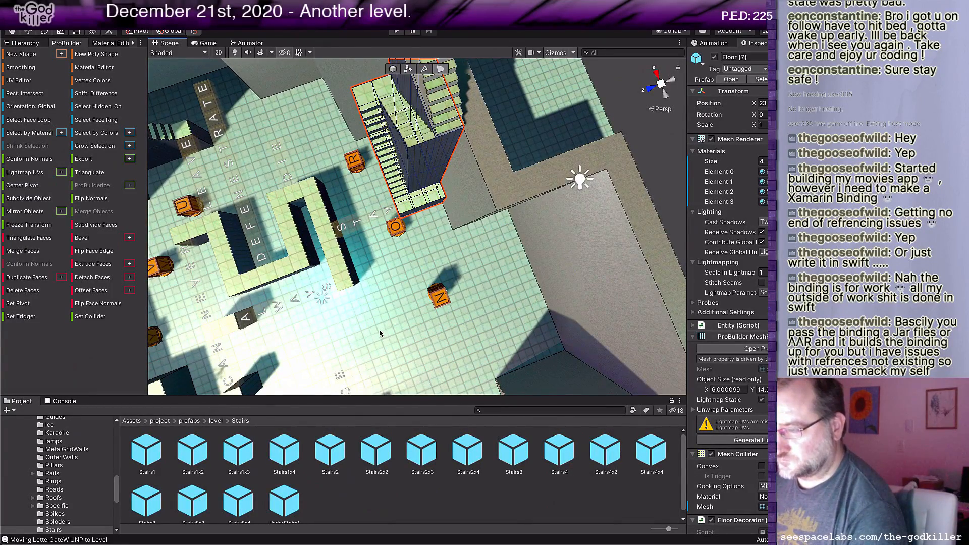
# Step: Add a Floor block at the foot of the upper flight and extend its side face to complete the landing with the middle flight
pyautogui.click(216, 421)
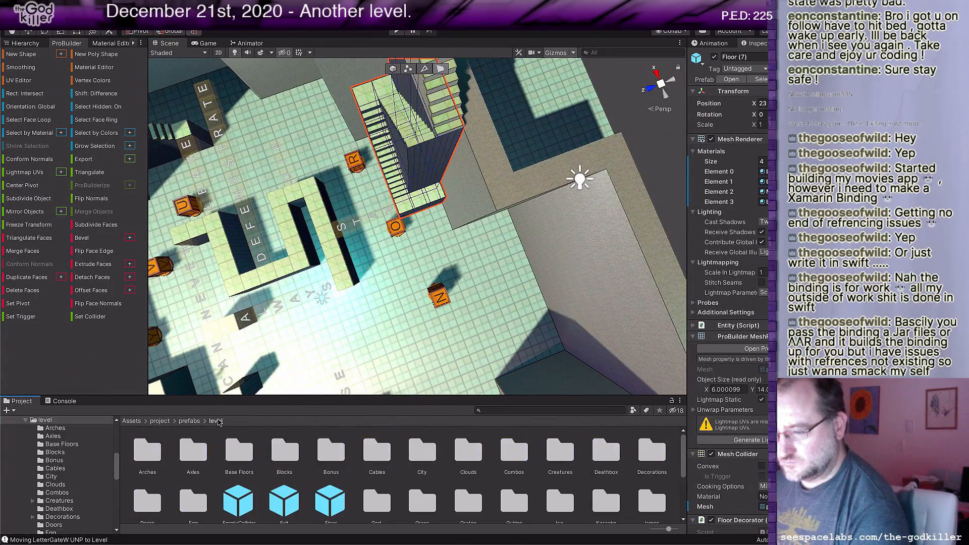
pyautogui.moveTo(333, 491); pyautogui.dragTo(457, 185)
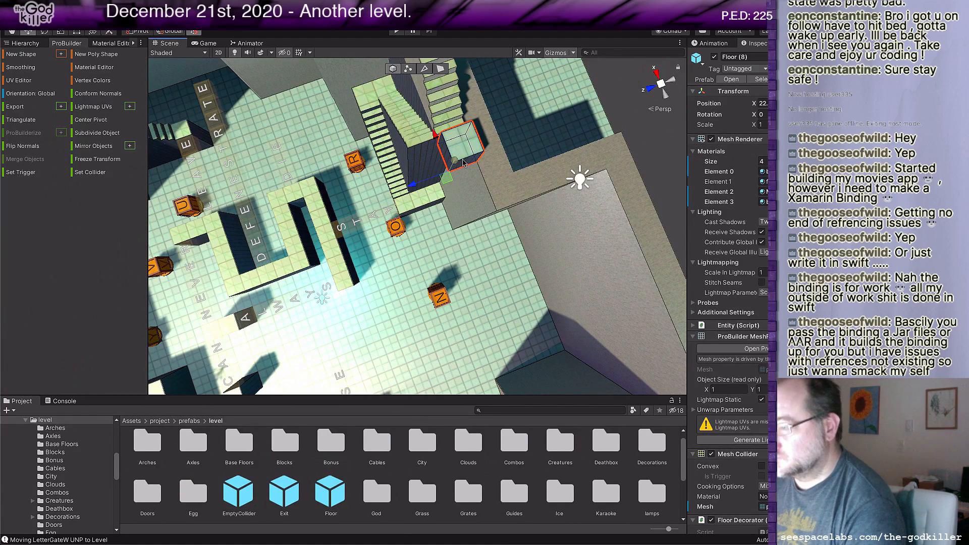
pyautogui.scroll(1, 448, 186)
pyautogui.scroll(1, 448, 194)
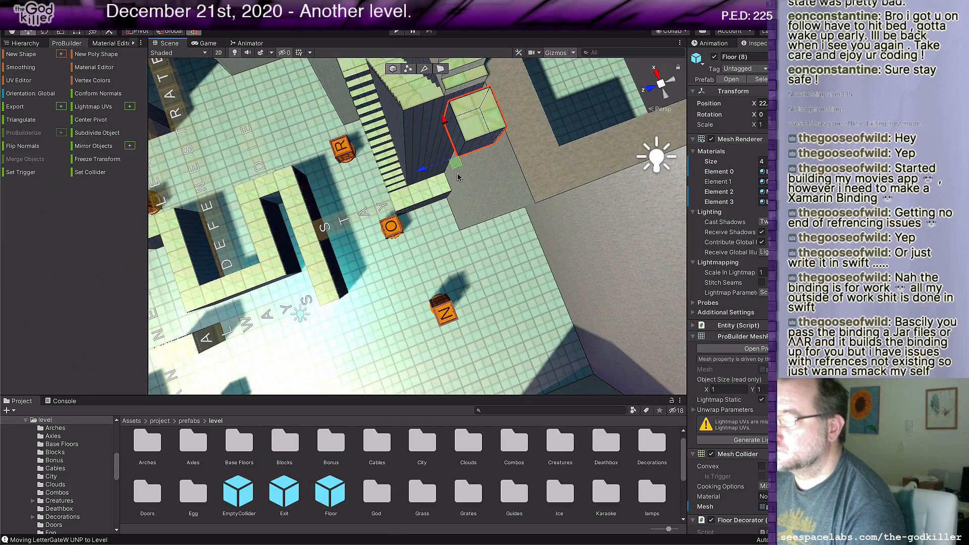
pyautogui.moveTo(455, 170); pyautogui.dragTo(448, 152)
pyautogui.moveTo(441, 193); pyautogui.dragTo(480, 186, button='middle')
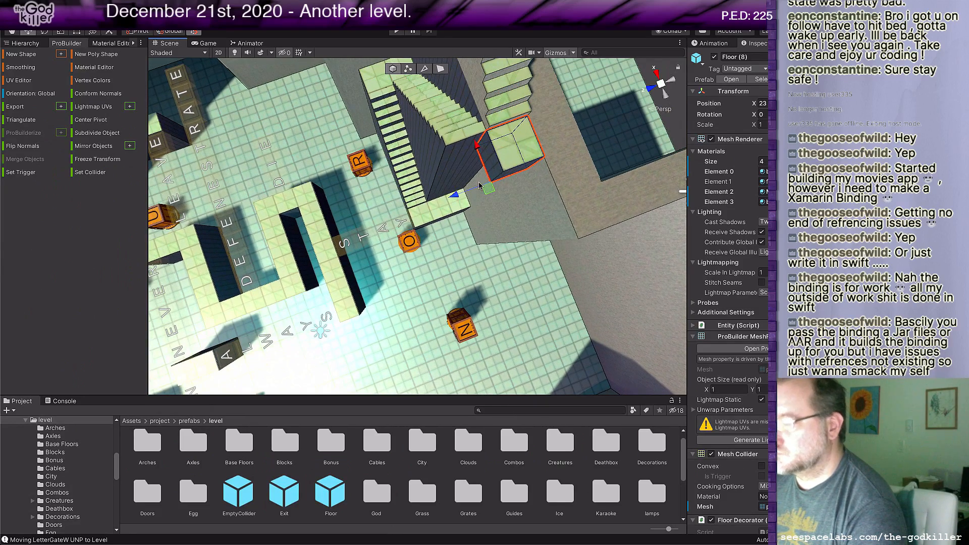
pyautogui.press('g')
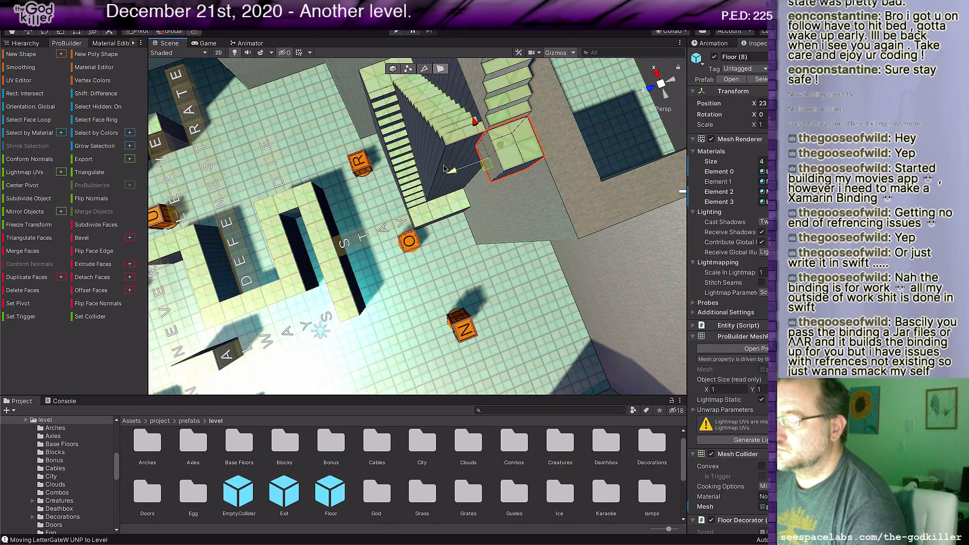
pyautogui.moveTo(436, 181); pyautogui.dragTo(427, 182)
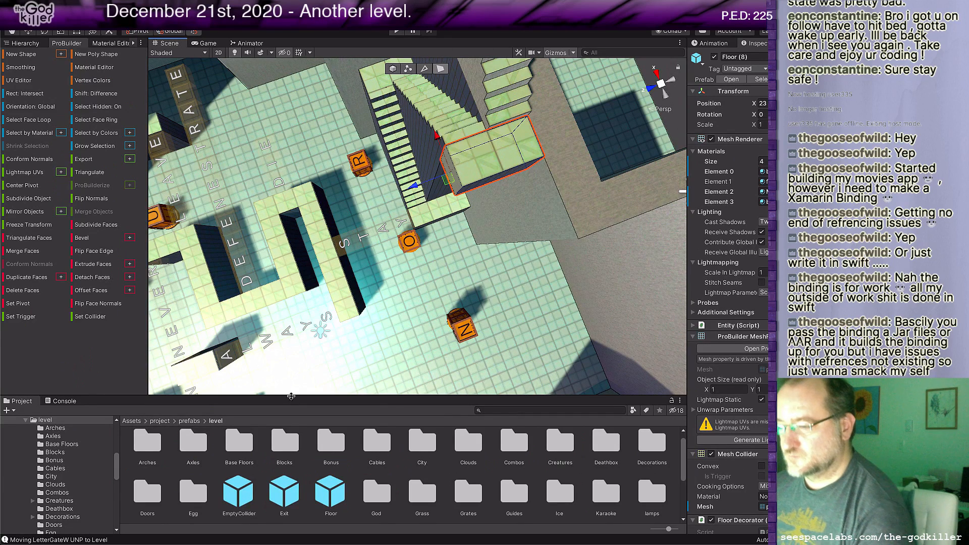
# Step: Place a SpikeU prefab from the Spikes folder on the outer end of the low landing at the lowest flight's foot
pyautogui.scroll(-5, 417, 479)
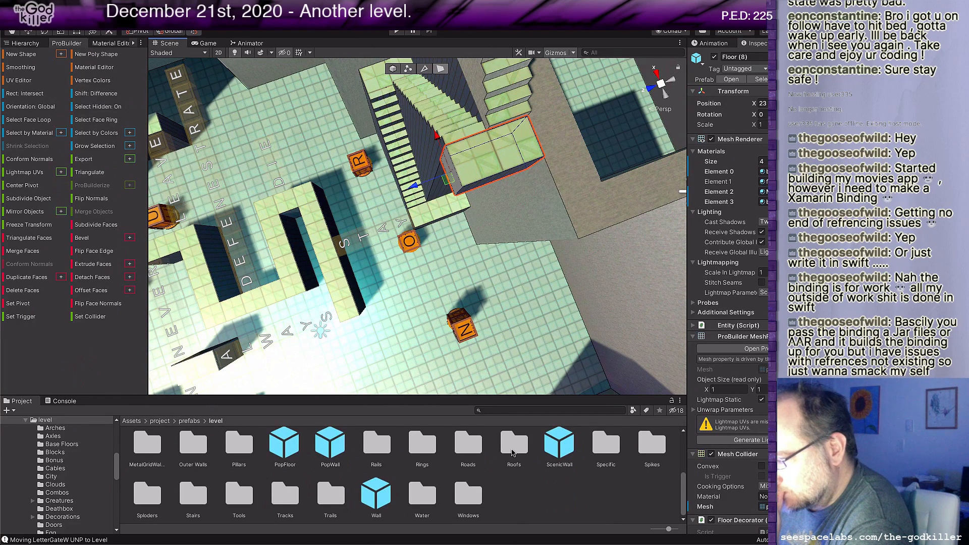
pyautogui.click(649, 451)
pyautogui.doubleClick(648, 455)
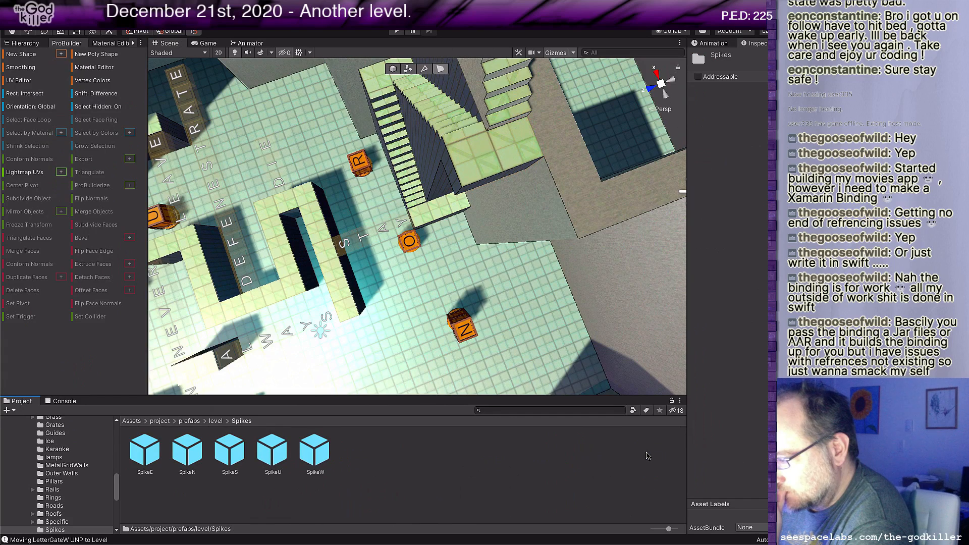
pyautogui.click(273, 454)
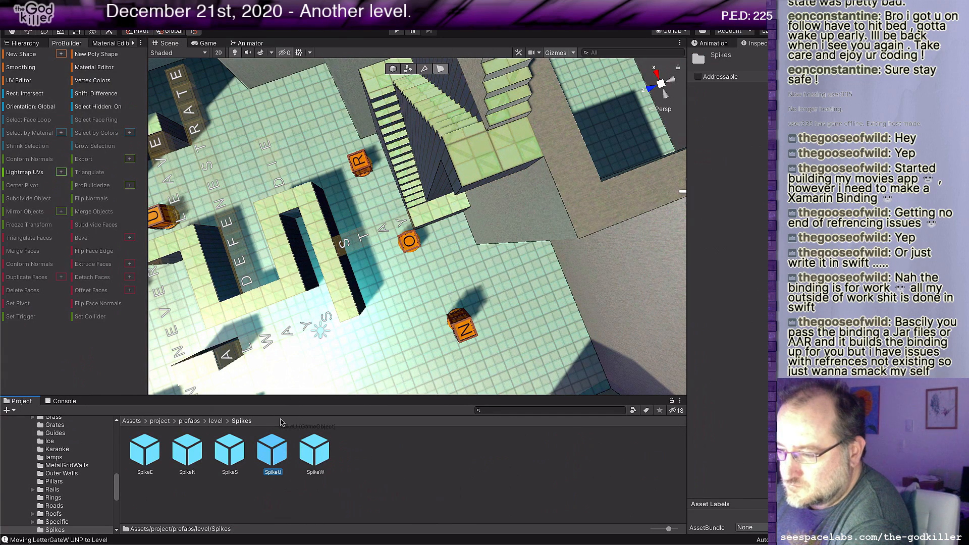
pyautogui.moveTo(282, 423); pyautogui.dragTo(426, 232)
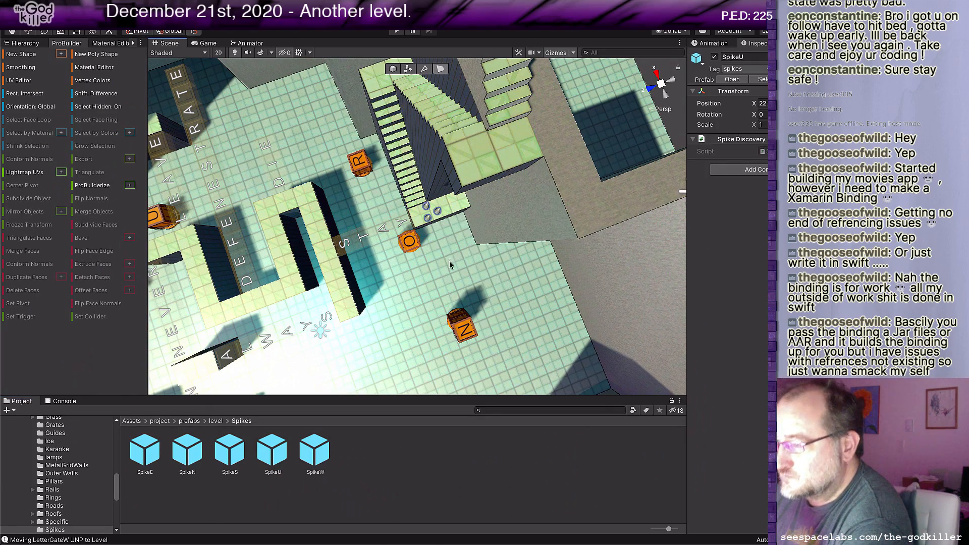
pyautogui.moveTo(449, 261); pyautogui.dragTo(486, 225, button='middle')
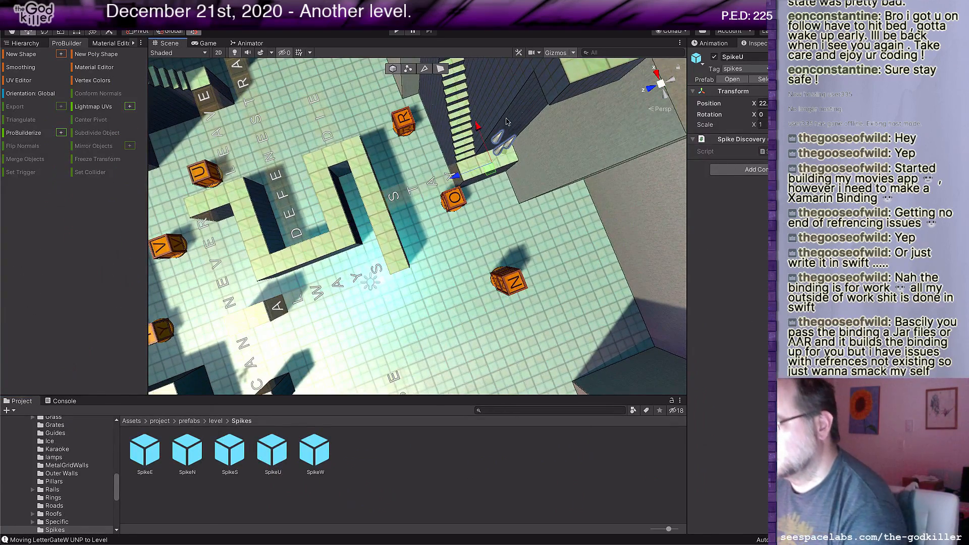
pyautogui.moveTo(508, 159)
pyautogui.mouseDown()
pyautogui.moveTo(476, 191)
pyautogui.moveTo(509, 177)
pyautogui.mouseUp()
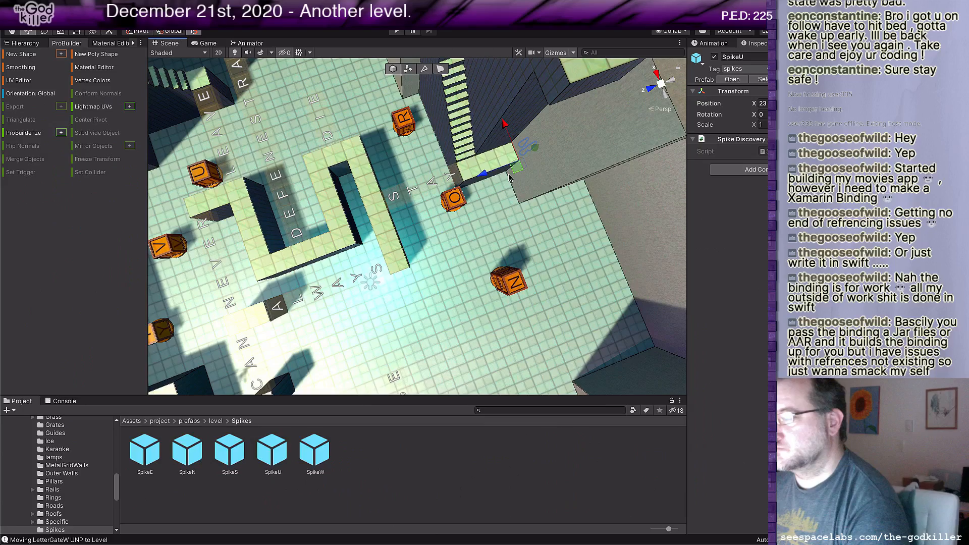
# Step: Examine the stacked flights and the raised floor beneath them from several angles
pyautogui.moveTo(547, 187); pyautogui.dragTo(553, 228, button='middle')
pyautogui.scroll(-2, 551, 229)
pyautogui.moveTo(538, 237); pyautogui.dragTo(509, 192, button='right')
pyautogui.scroll(-3, 507, 192)
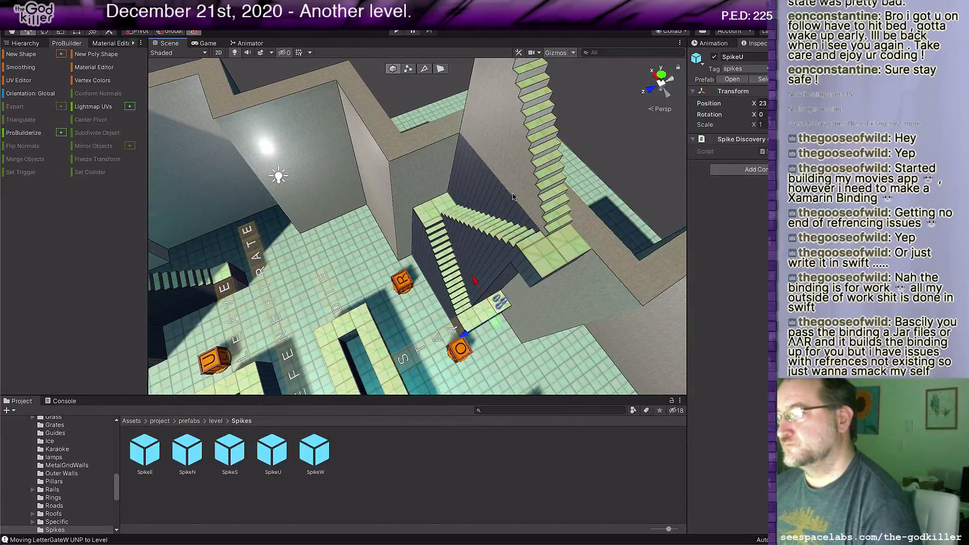
pyautogui.moveTo(507, 192); pyautogui.dragTo(476, 210, button='middle')
pyautogui.moveTo(475, 210); pyautogui.dragTo(460, 180, button='right')
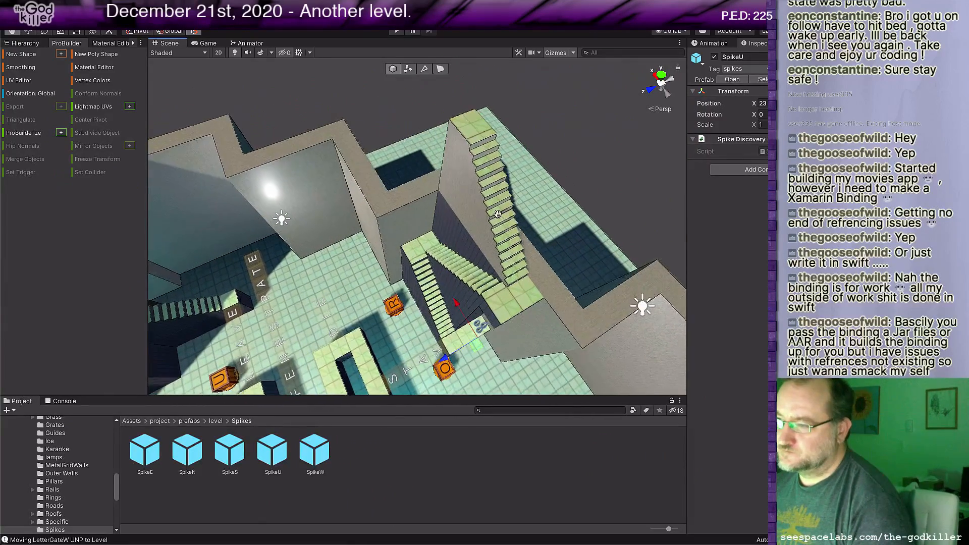
pyautogui.click(452, 146)
pyautogui.scroll(-2, 477, 202)
pyautogui.moveTo(476, 202); pyautogui.dragTo(489, 201, button='middle')
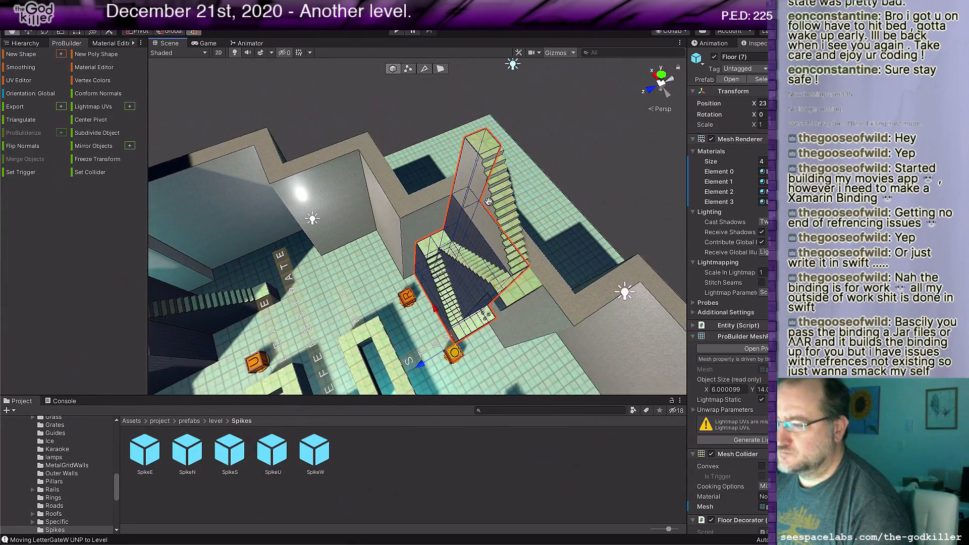
pyautogui.scroll(-2, 486, 208)
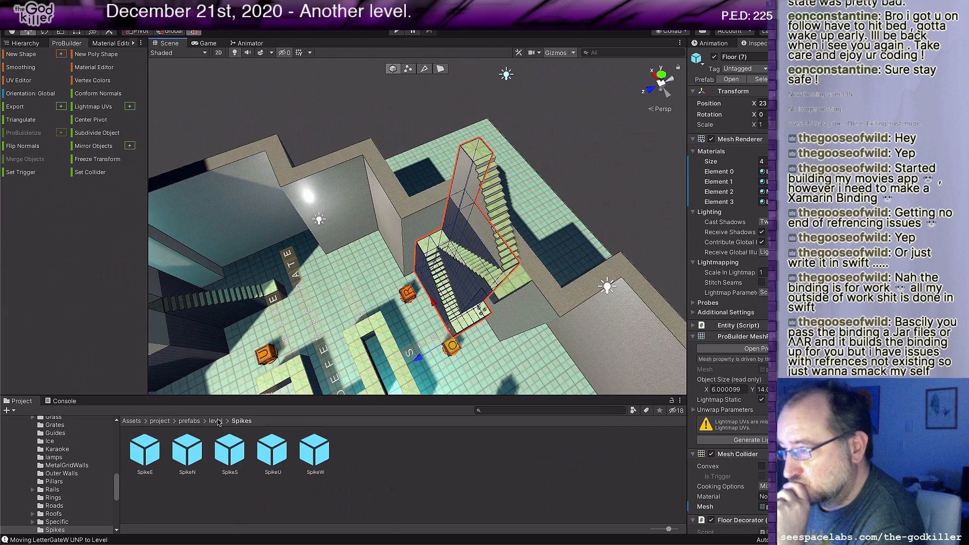
# Step: Add another Floor block and position it level with the tower's top, directly beside the upper flight's end
pyautogui.click(216, 421)
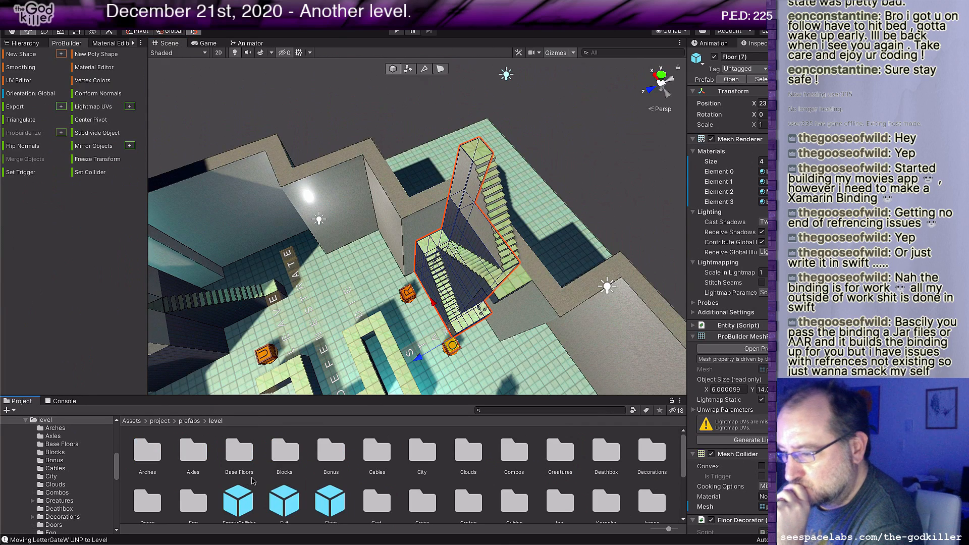
pyautogui.scroll(-1, 247, 490)
pyautogui.click(327, 497)
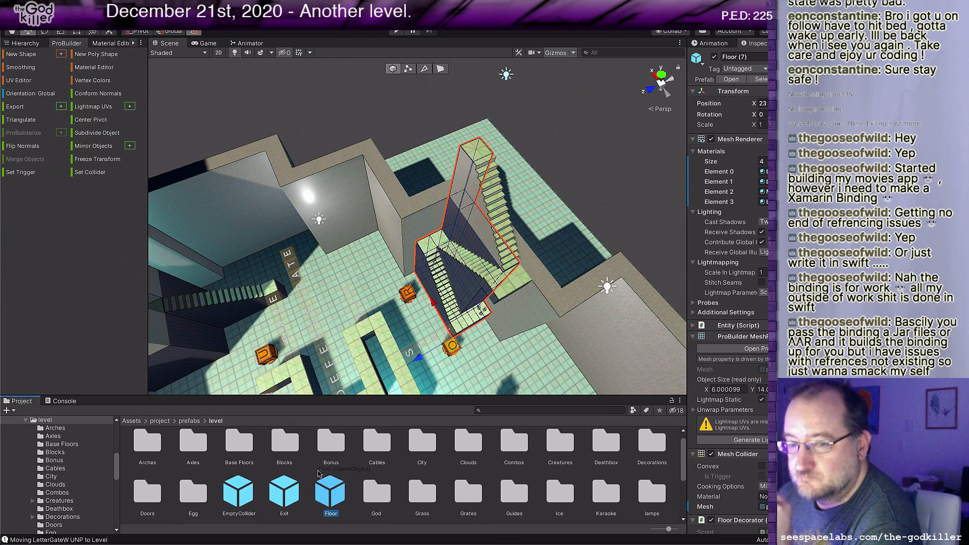
pyautogui.moveTo(318, 473); pyautogui.dragTo(536, 195)
pyautogui.moveTo(355, 326); pyautogui.dragTo(449, 305, button='middle')
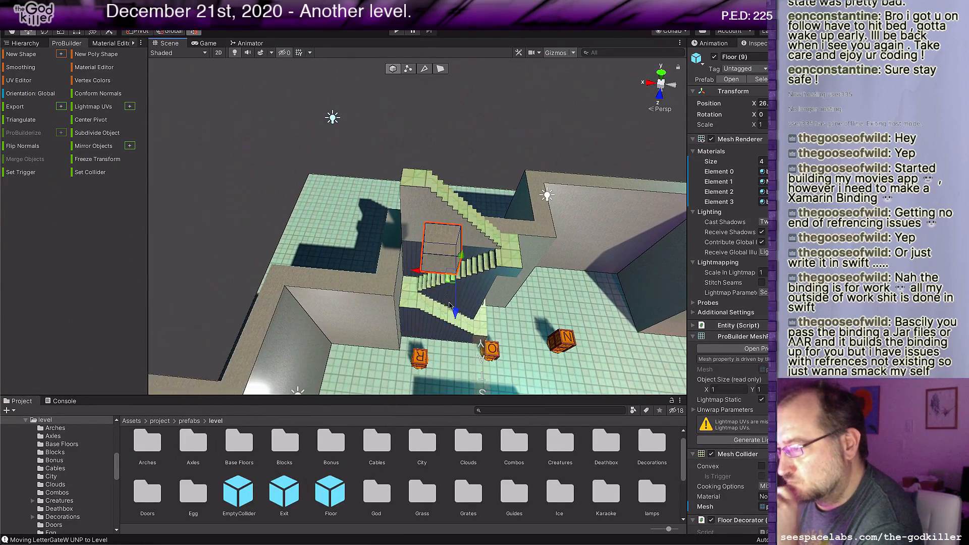
pyautogui.moveTo(455, 281); pyautogui.dragTo(406, 194)
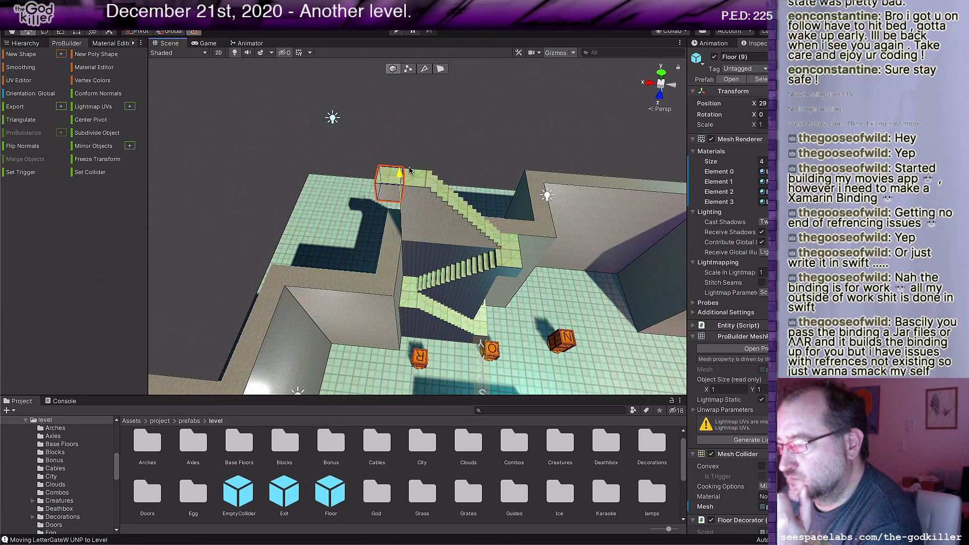
pyautogui.scroll(4, 392, 247)
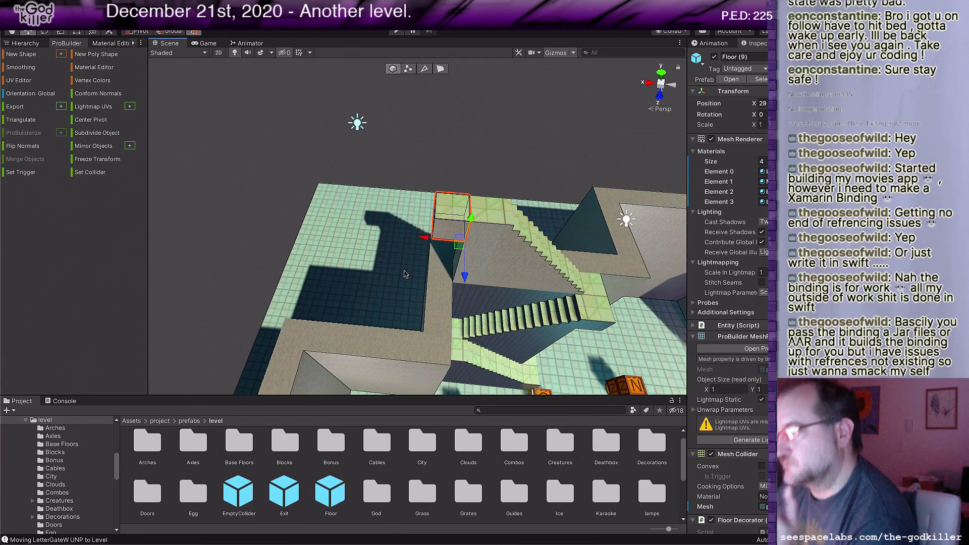
# Step: Select the new top block's front face and extend it forward into a long strip reaching over the outer wall
pyautogui.press('g')
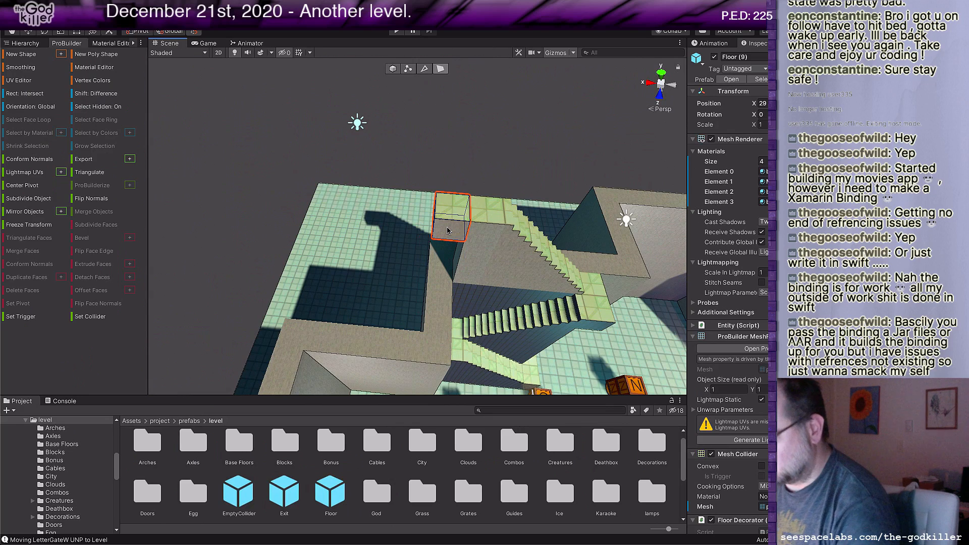
pyautogui.click(449, 231)
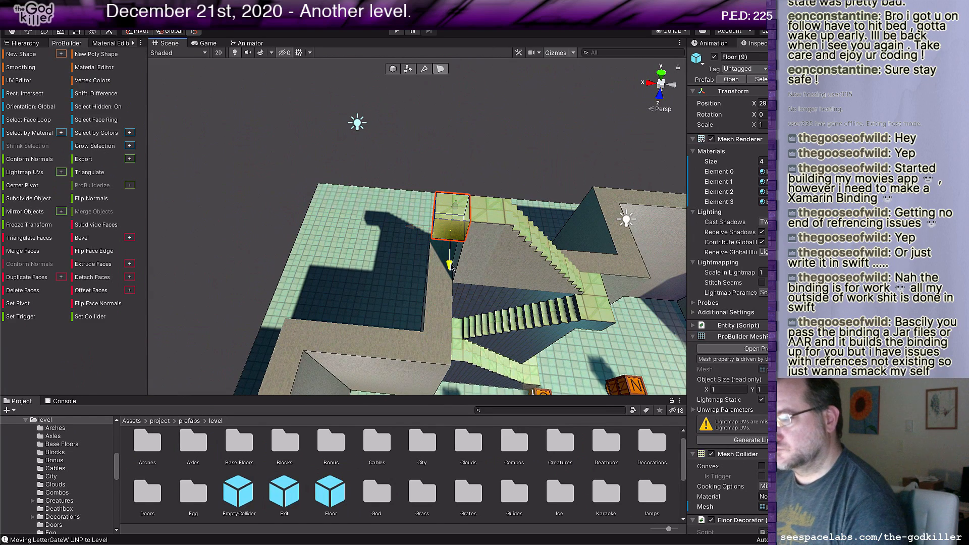
pyautogui.moveTo(451, 272); pyautogui.dragTo(444, 370)
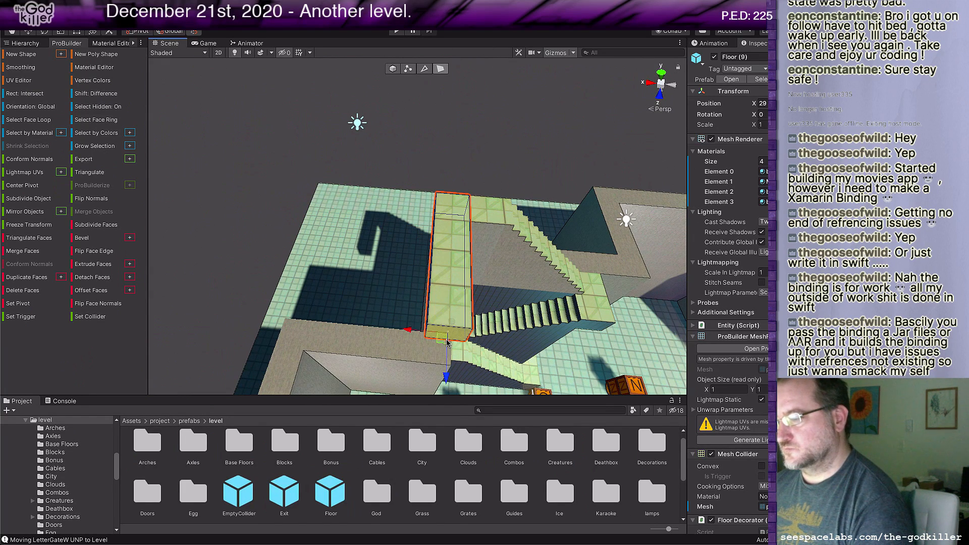
# Step: Select the strip's outer side face and extend it away from the stairs to make the platform 5 units wide along X
pyautogui.moveTo(420, 342); pyautogui.dragTo(460, 339, button='middle')
pyautogui.click(516, 277)
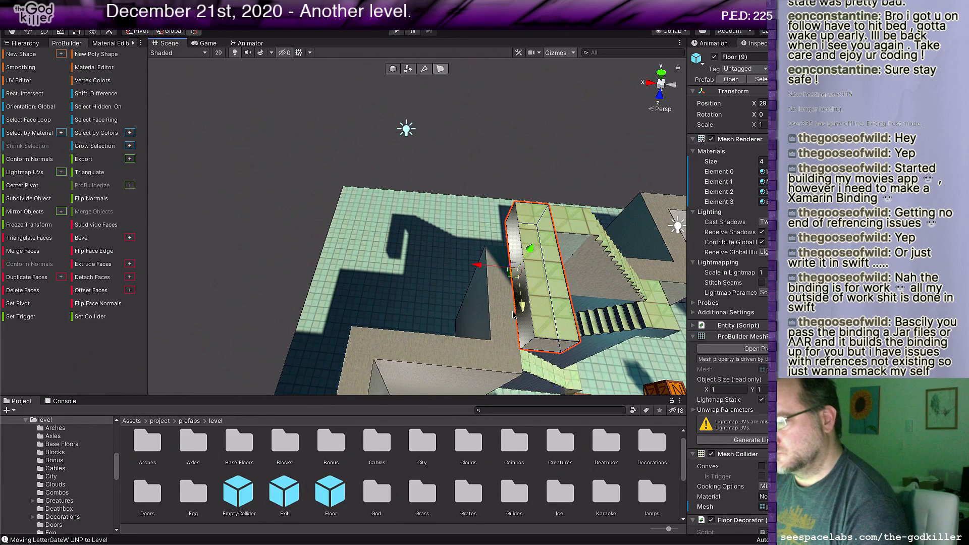
pyautogui.moveTo(478, 267); pyautogui.dragTo(323, 277)
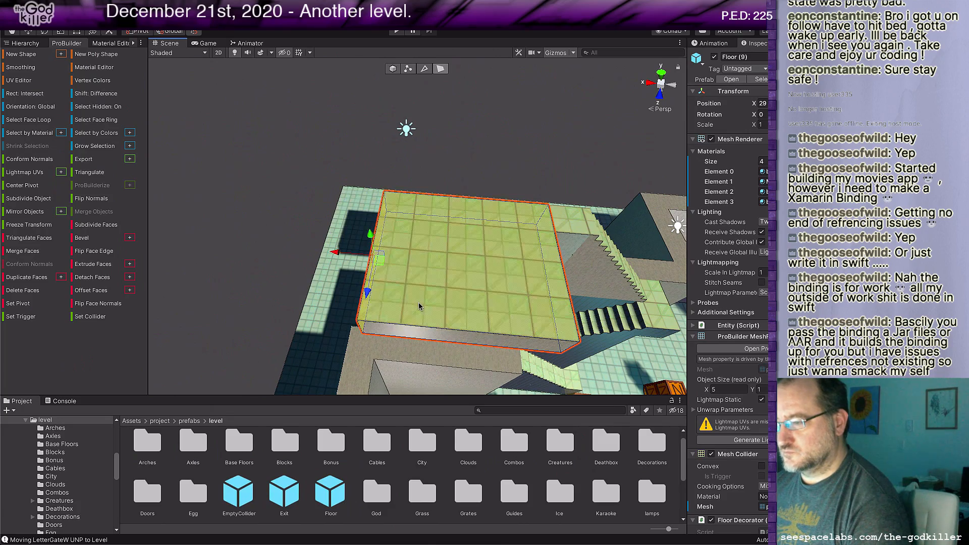
pyautogui.scroll(-3, 435, 309)
pyautogui.moveTo(561, 323); pyautogui.dragTo(432, 319, button='middle')
pyautogui.moveTo(432, 319); pyautogui.dragTo(314, 298, button='right')
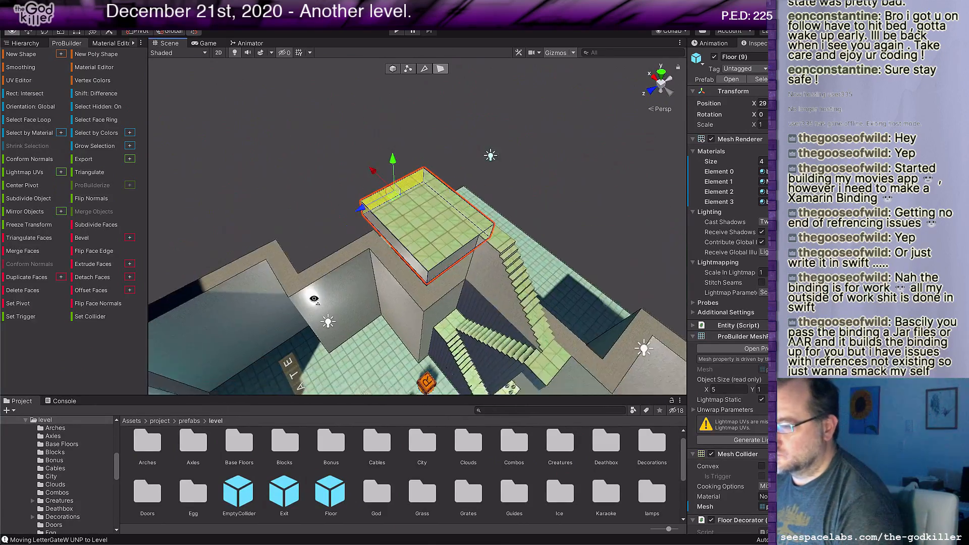
pyautogui.moveTo(484, 363); pyautogui.dragTo(475, 340, button='middle')
pyautogui.scroll(2, 475, 343)
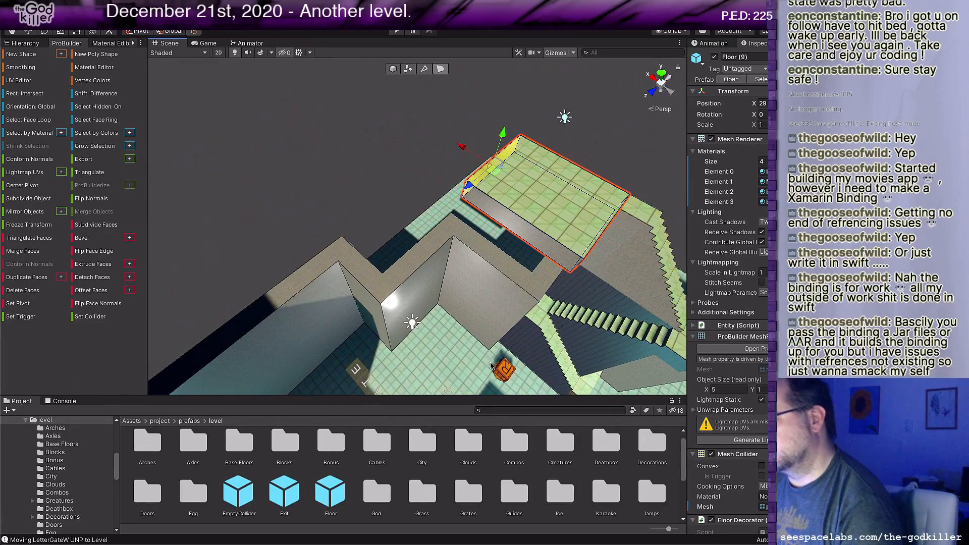
# Step: Select the high platform's underside face and extend it downward to make the block 4 units tall
pyautogui.moveTo(492, 364); pyautogui.dragTo(528, 333, button='right')
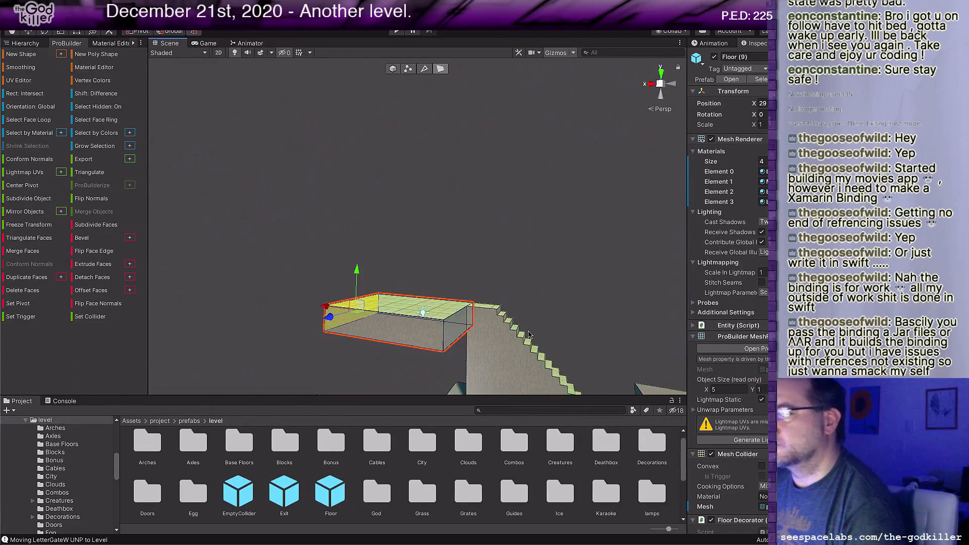
pyautogui.moveTo(528, 334); pyautogui.dragTo(549, 271, button='middle')
pyautogui.scroll(1, 541, 271)
pyautogui.click(458, 203)
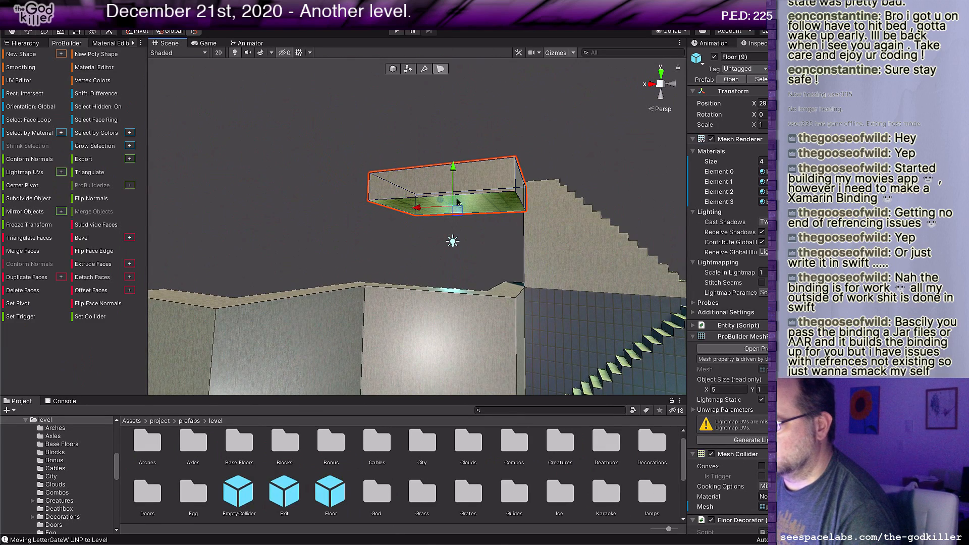
pyautogui.moveTo(454, 175); pyautogui.dragTo(457, 243)
pyautogui.keyDown('alt'); pyautogui.moveTo(648, 190); pyautogui.dragTo(602, 286); pyautogui.keyUp('alt')
pyautogui.scroll(-4, 542, 178)
pyautogui.moveTo(542, 179); pyautogui.dragTo(555, 313, button='middle')
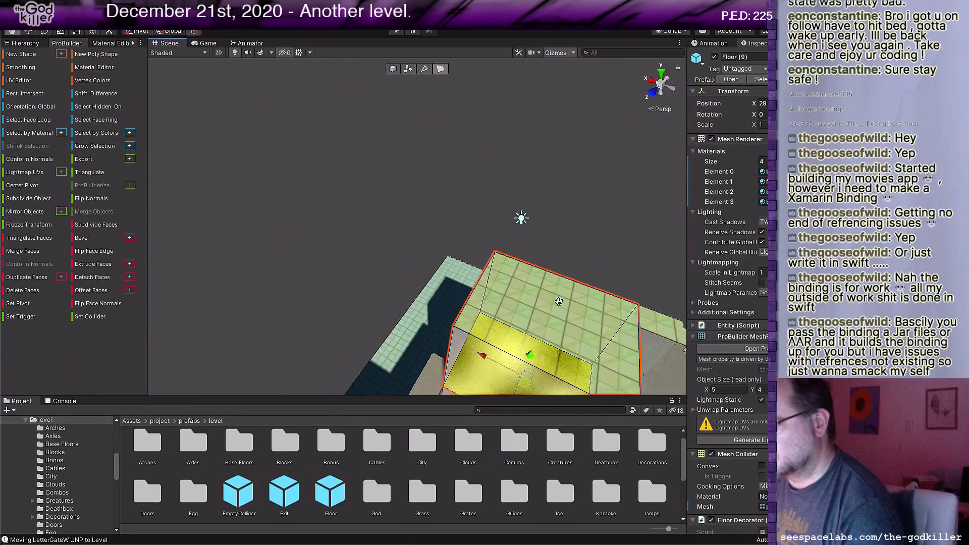
pyautogui.scroll(-3, 555, 308)
pyautogui.keyDown('alt'); pyautogui.moveTo(559, 263); pyautogui.dragTo(564, 308); pyautogui.keyUp('alt')
pyautogui.moveTo(563, 308); pyautogui.dragTo(534, 356, button='middle')
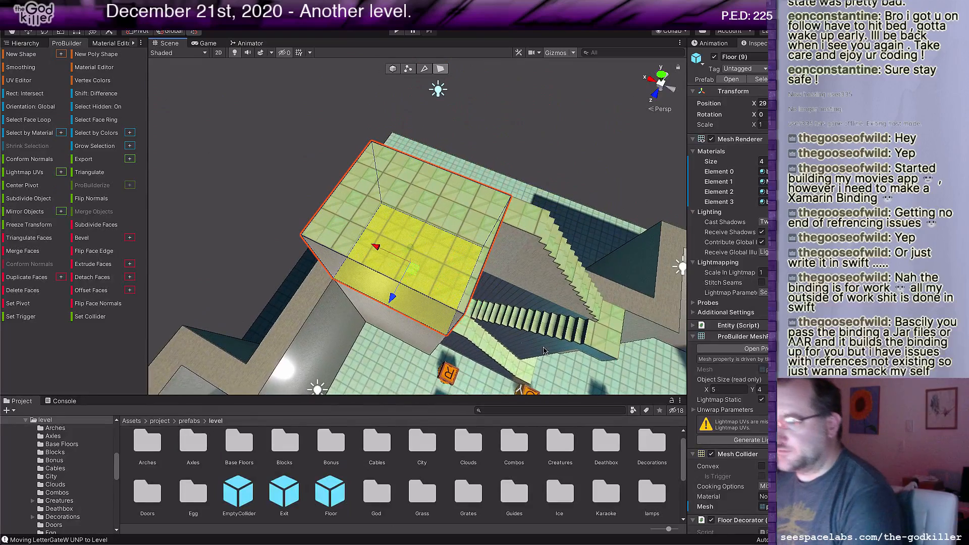
# Step: Add a Bystander prefab from the Creatures folder and position it on top of the high platform near the upper stairs
pyautogui.moveTo(462, 304); pyautogui.dragTo(530, 326, button='middle')
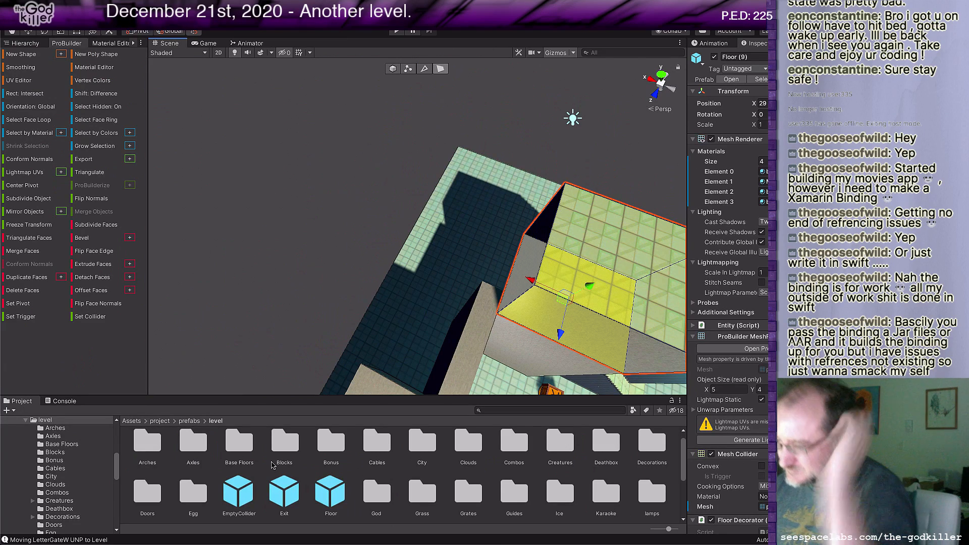
pyautogui.scroll(-1, 502, 315)
pyautogui.moveTo(503, 314); pyautogui.dragTo(375, 329, button='middle')
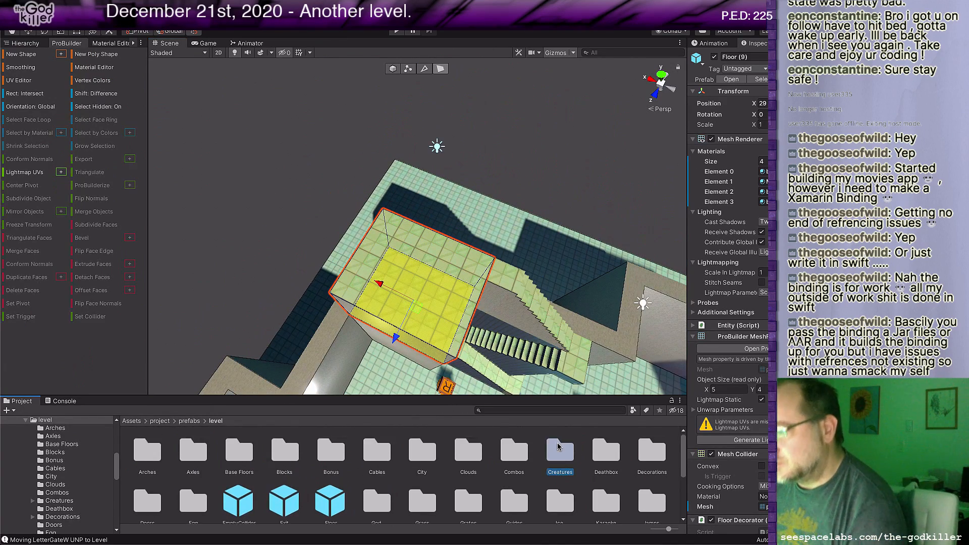
pyautogui.doubleClick(560, 443)
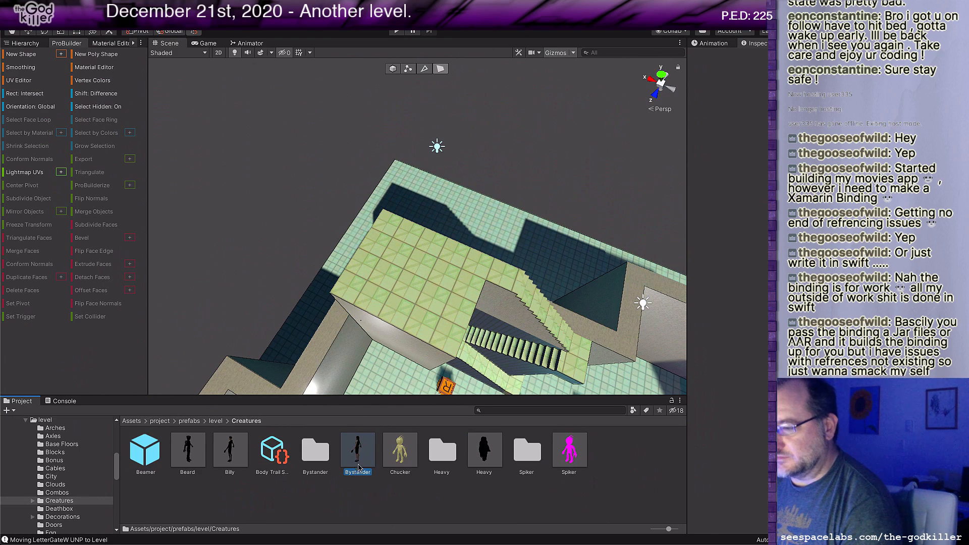
pyautogui.moveTo(358, 451); pyautogui.dragTo(447, 308)
pyautogui.press('w')
pyautogui.moveTo(464, 327); pyautogui.dragTo(457, 321, button='middle')
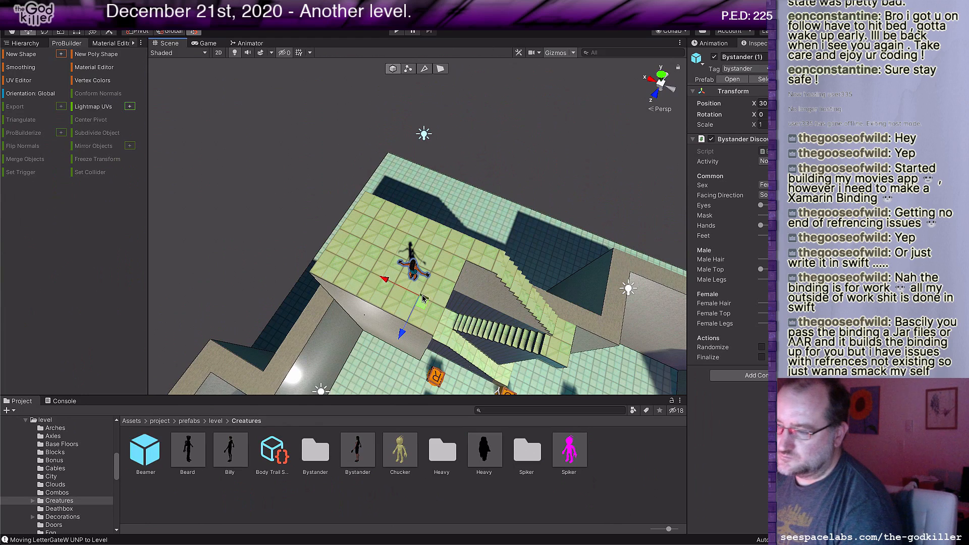
pyautogui.moveTo(432, 300)
pyautogui.mouseDown()
pyautogui.moveTo(439, 293)
pyautogui.moveTo(428, 318)
pyautogui.mouseUp()
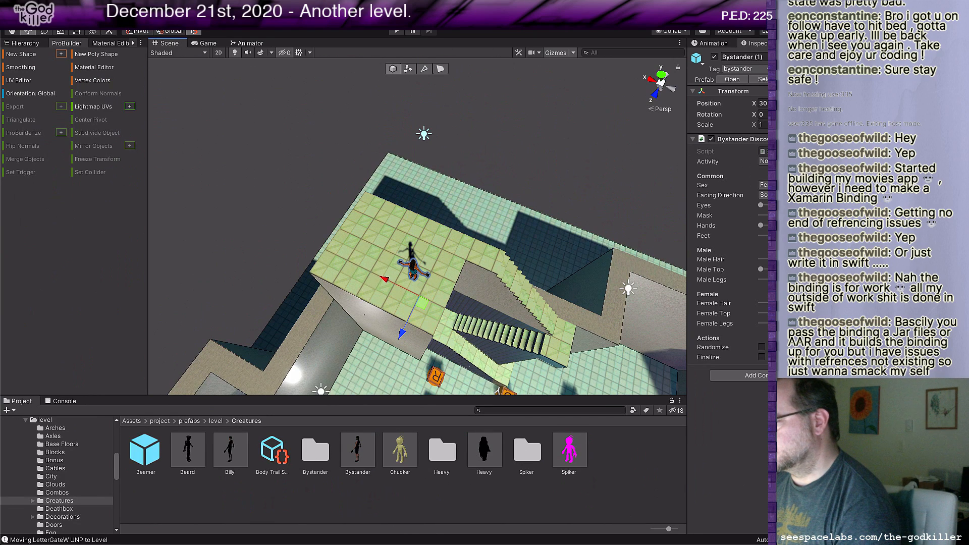
# Step: Randomize the new bystander's appearance and facing direction several times
pyautogui.click(762, 347)
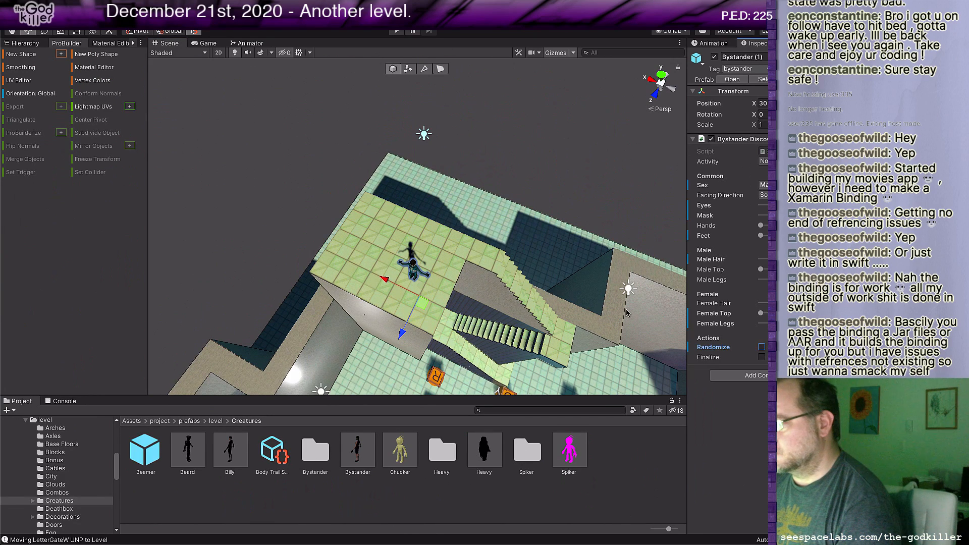
pyautogui.click(763, 347)
pyautogui.click(762, 346)
pyautogui.click(762, 348)
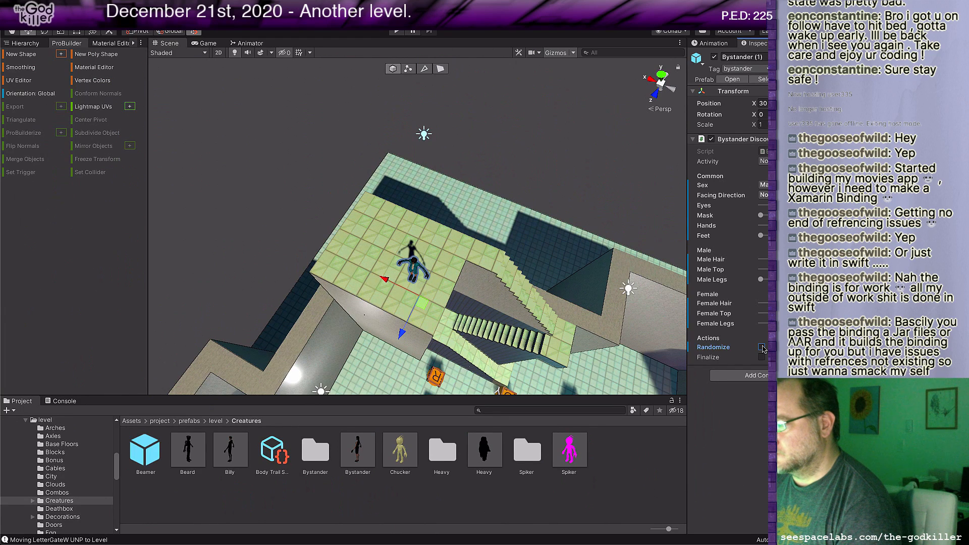
pyautogui.click(762, 348)
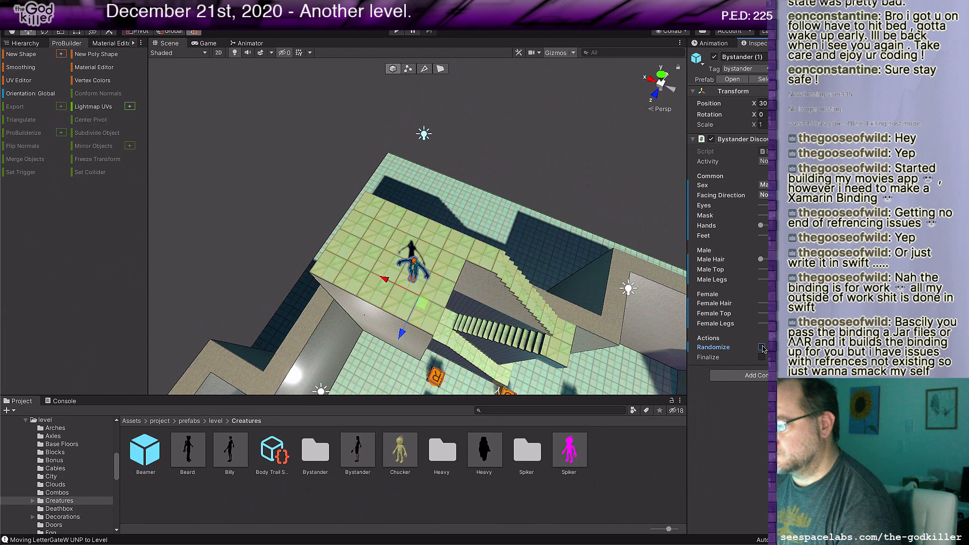
pyautogui.click(763, 347)
pyautogui.click(763, 348)
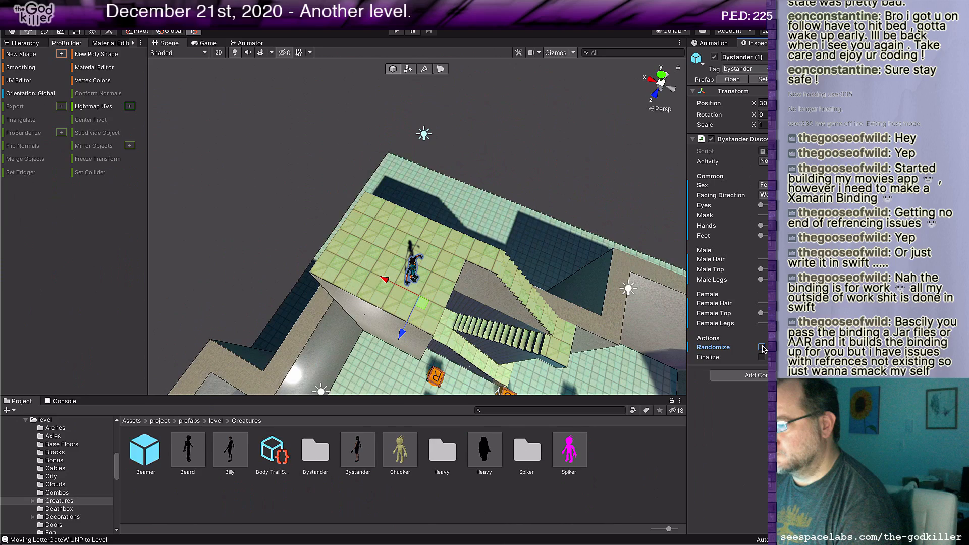
pyautogui.press('a')
pyautogui.moveTo(505, 323); pyautogui.dragTo(644, 291, button='right')
pyautogui.moveTo(643, 292); pyautogui.dragTo(618, 272, button='middle')
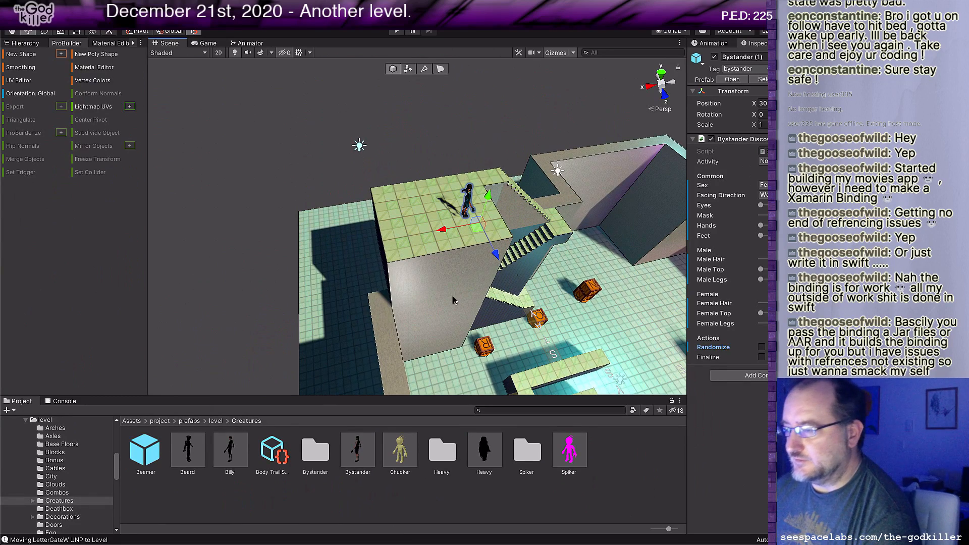
pyautogui.moveTo(435, 212); pyautogui.dragTo(408, 245, button='middle')
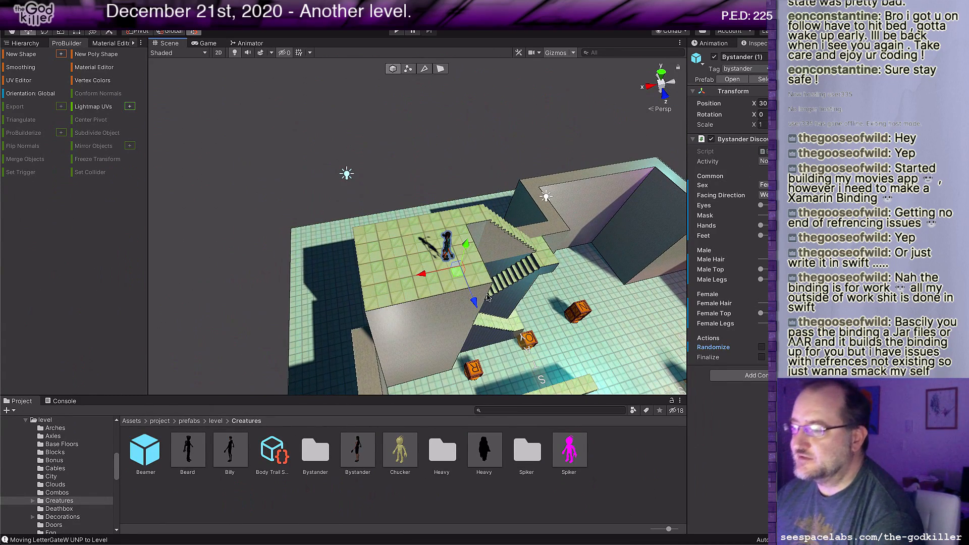
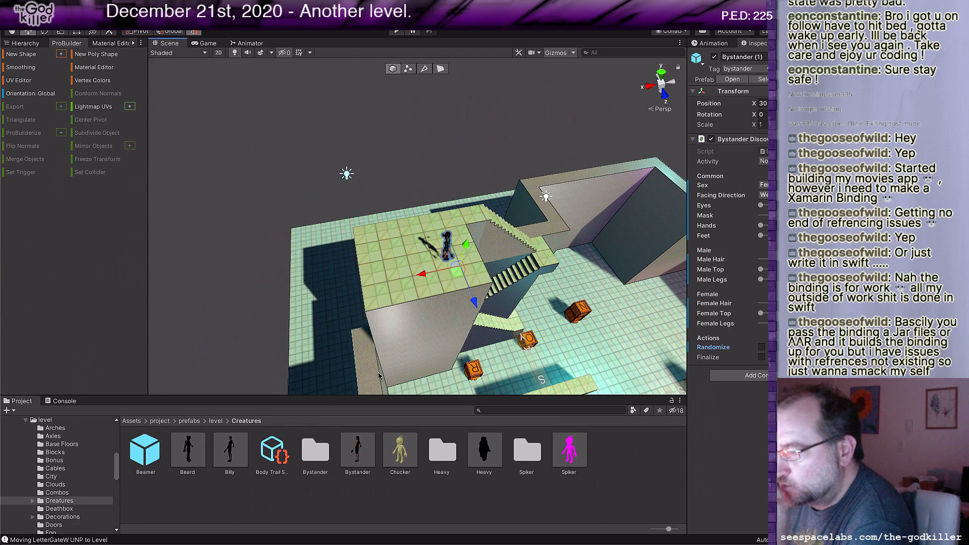
# Step: Add a Wall prefab from the level prefabs folder and place it on the high platform's outer front corner
pyautogui.moveTo(537, 316); pyautogui.dragTo(404, 349, button='middle')
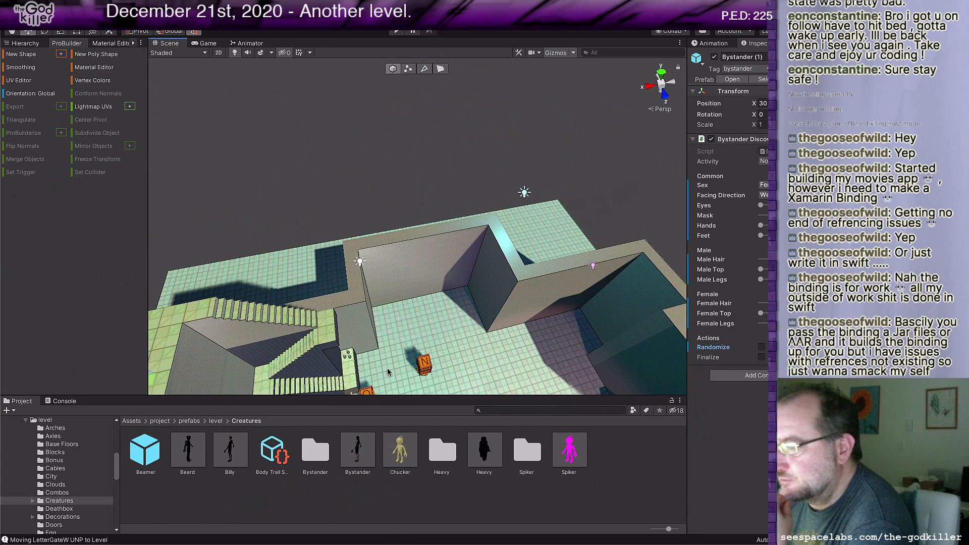
pyautogui.scroll(-2, 388, 370)
pyautogui.moveTo(389, 371); pyautogui.dragTo(482, 333, button='middle')
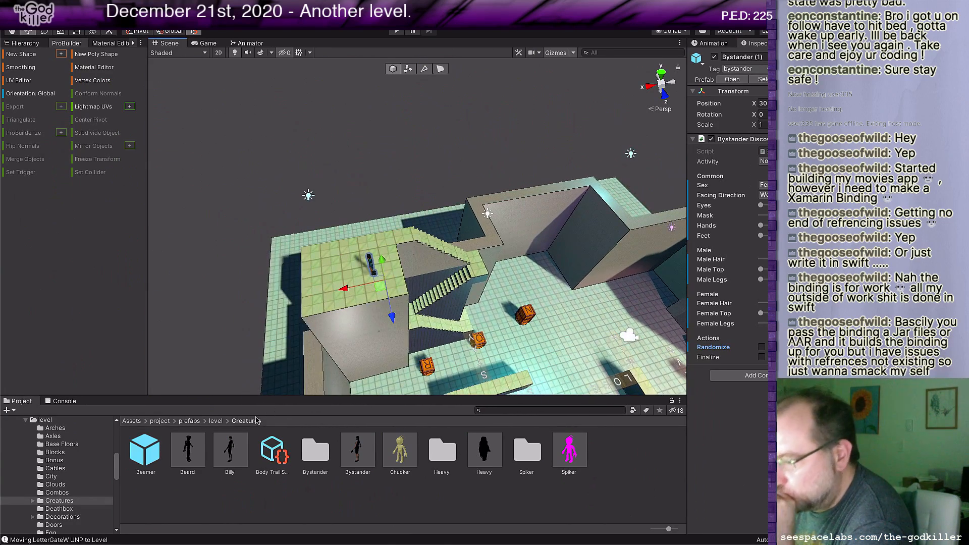
pyautogui.click(216, 421)
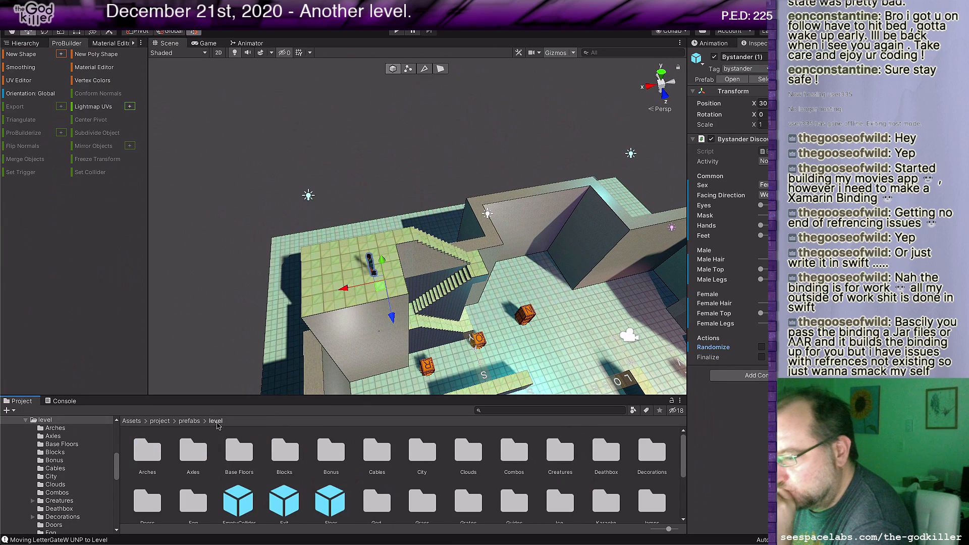
pyautogui.scroll(-1, 322, 494)
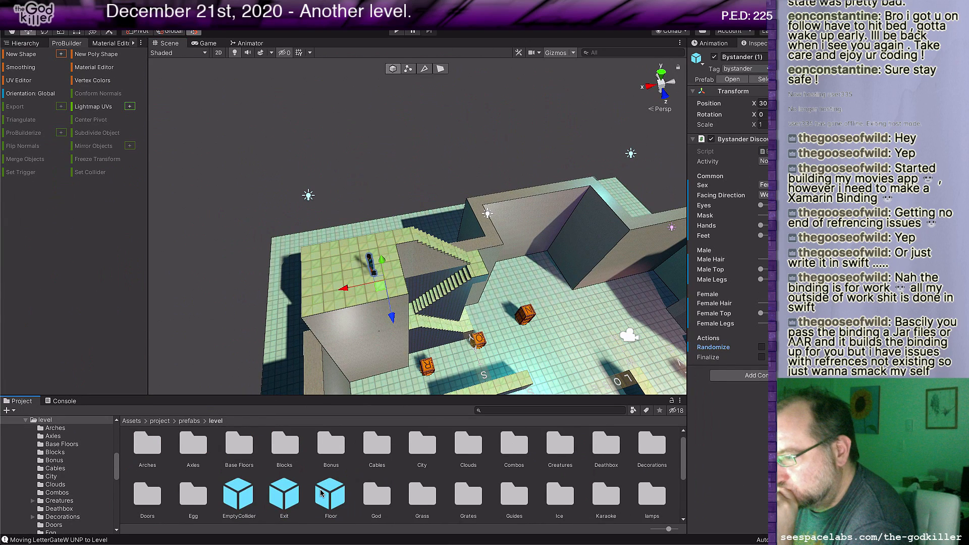
pyautogui.scroll(-1, 322, 493)
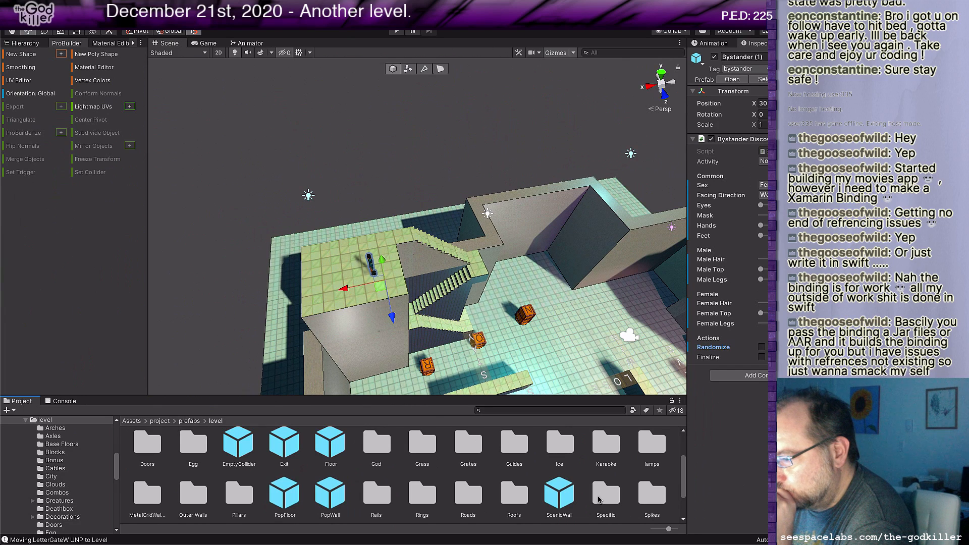
pyautogui.scroll(-1, 302, 471)
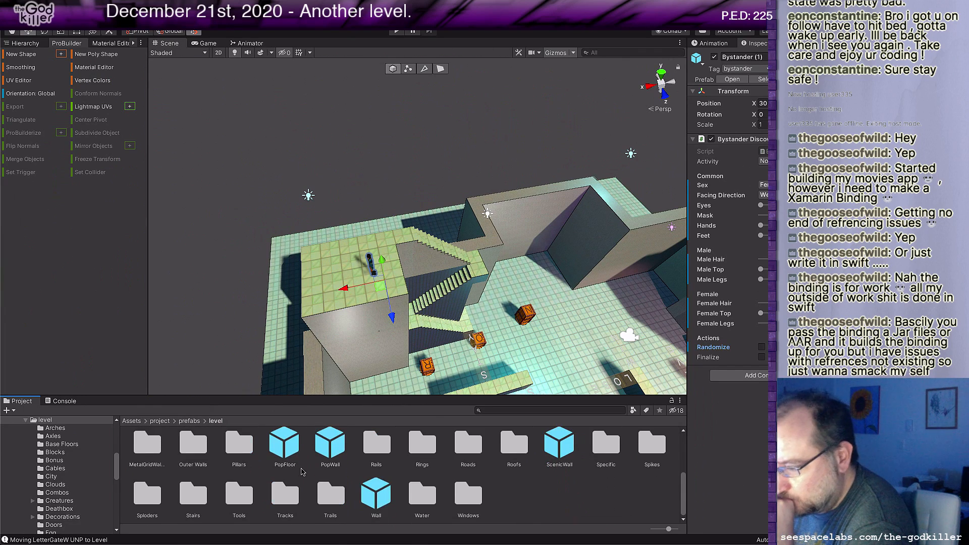
pyautogui.moveTo(376, 495); pyautogui.dragTo(330, 313)
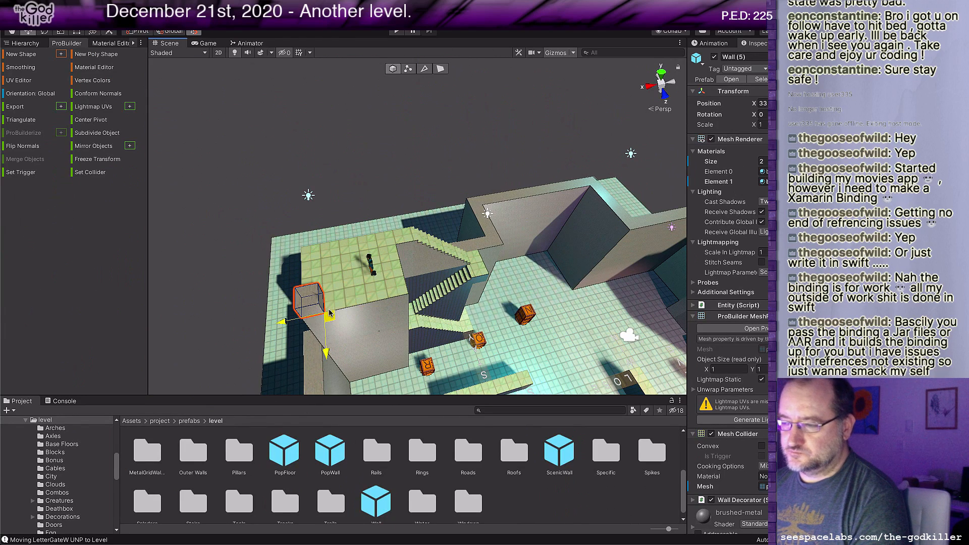
# Step: Extend the new wall block's top face upward to make a pillar 10 units tall
pyautogui.press('g')
pyautogui.click(300, 298)
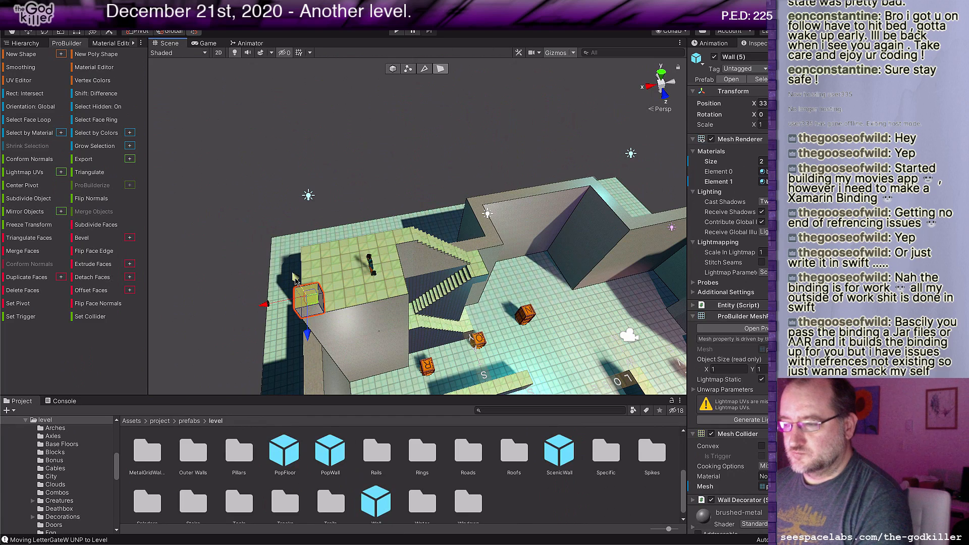
pyautogui.moveTo(295, 278); pyautogui.dragTo(255, 191)
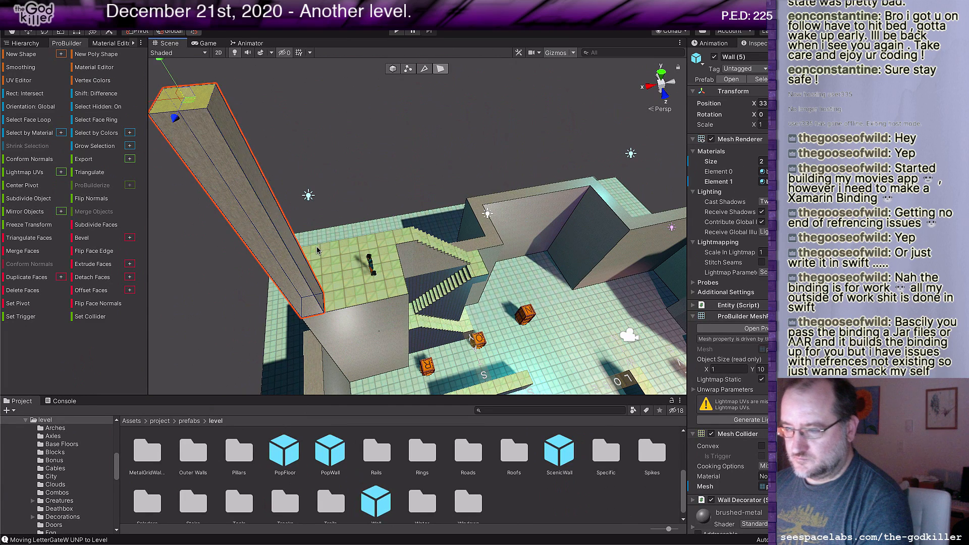
pyautogui.scroll(-2, 314, 241)
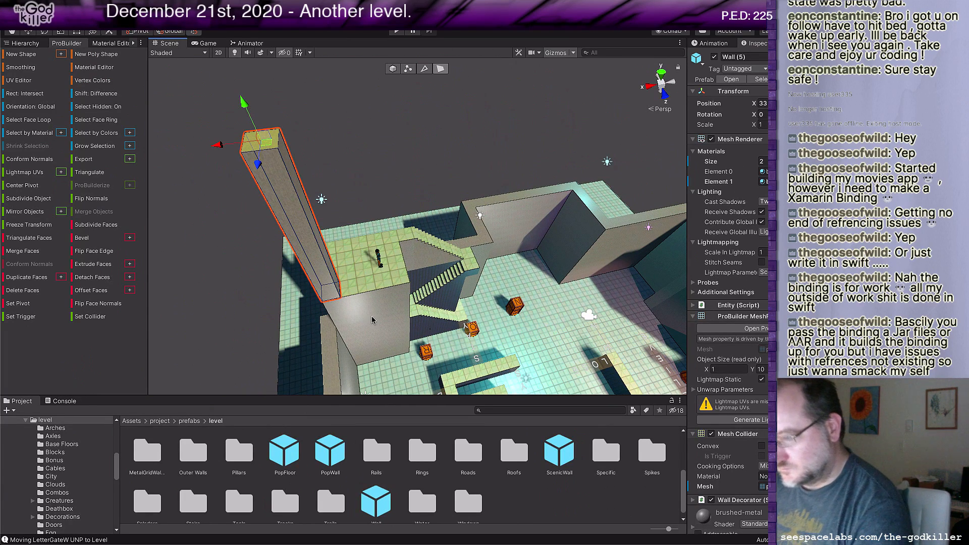
# Step: Duplicate the tall pillar twice and move the copies to the two platform corners on the stair side
pyautogui.hotkey('ctrl', 'd')
pyautogui.moveTo(217, 143); pyautogui.dragTo(243, 142)
pyautogui.hotkey('ctrl', 'z')
pyautogui.press('Escape')
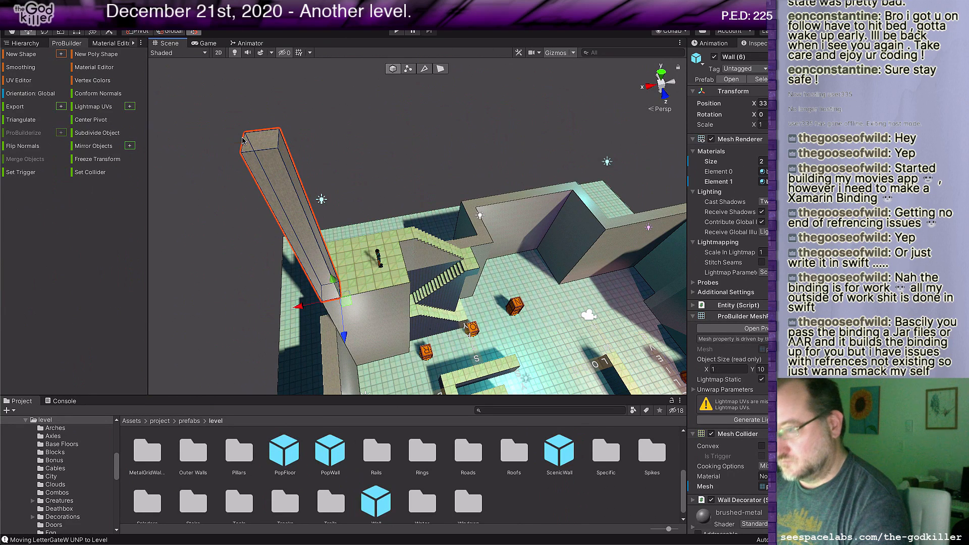
pyautogui.moveTo(301, 307); pyautogui.dragTo(414, 295)
pyautogui.hotkey('ctrl', 'd')
pyautogui.moveTo(472, 285); pyautogui.dragTo(530, 283, button='middle')
pyautogui.keyDown('alt'); pyautogui.moveTo(288, 326); pyautogui.dragTo(396, 338); pyautogui.keyUp('alt')
pyautogui.moveTo(396, 337); pyautogui.dragTo(570, 361, button='middle')
pyautogui.keyDown('alt'); pyautogui.moveTo(350, 321); pyautogui.dragTo(439, 310); pyautogui.keyUp('alt')
pyautogui.moveTo(439, 311); pyautogui.dragTo(492, 292, button='middle')
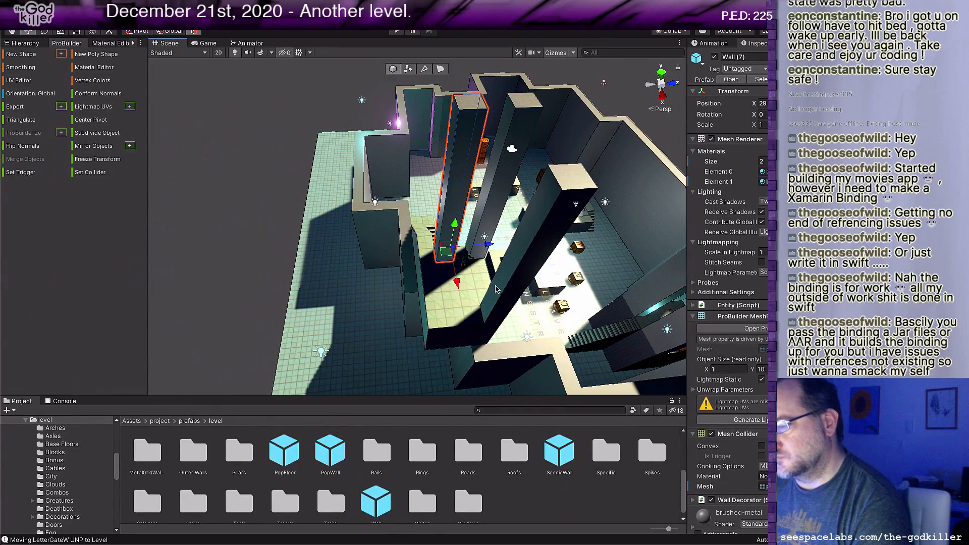
# Step: Select the high platform's outer X side face and extrude it outward to make the block 6 units wide along X
pyautogui.click(496, 289)
pyautogui.moveTo(494, 331); pyautogui.dragTo(436, 296, button='middle')
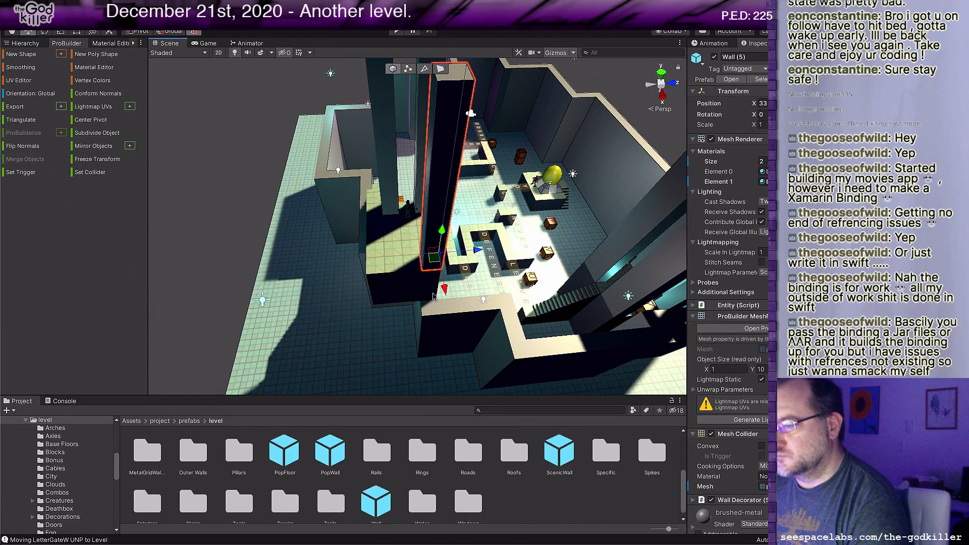
pyautogui.click(417, 289)
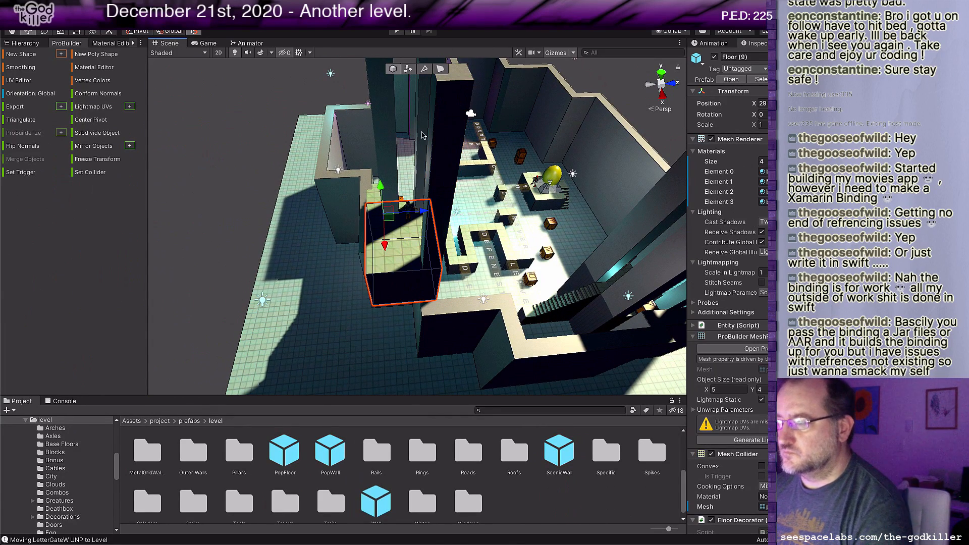
pyautogui.click(441, 69)
pyautogui.click(423, 274)
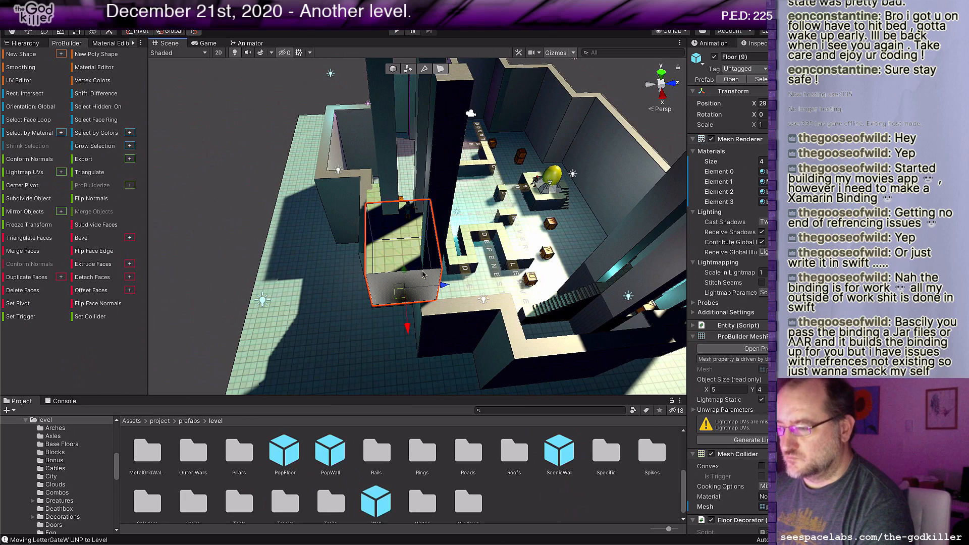
pyautogui.moveTo(409, 329); pyautogui.dragTo(410, 347)
pyautogui.moveTo(404, 333); pyautogui.dragTo(500, 337, button='middle')
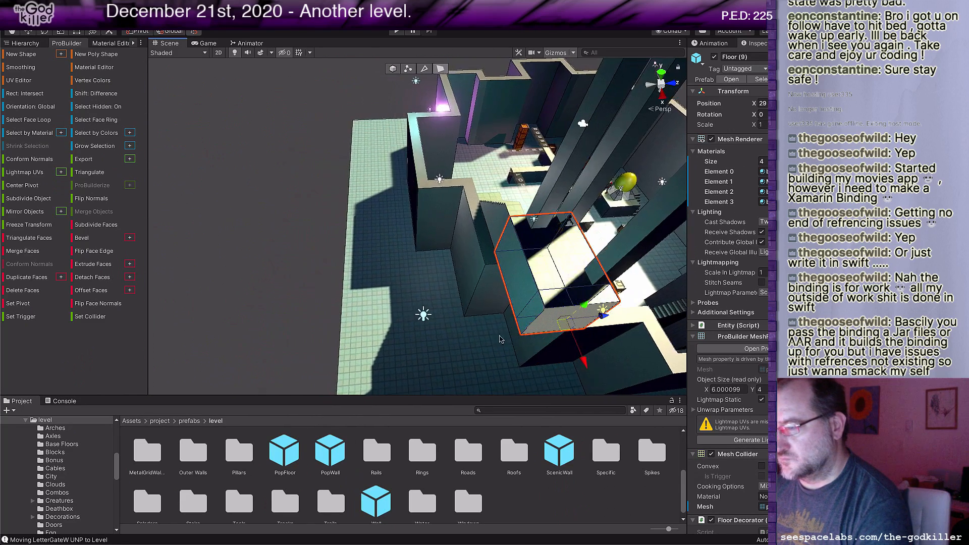
# Step: Select both faces along the platform's back side and extrude them outward along Z to add a narrow strip
pyautogui.click(525, 304)
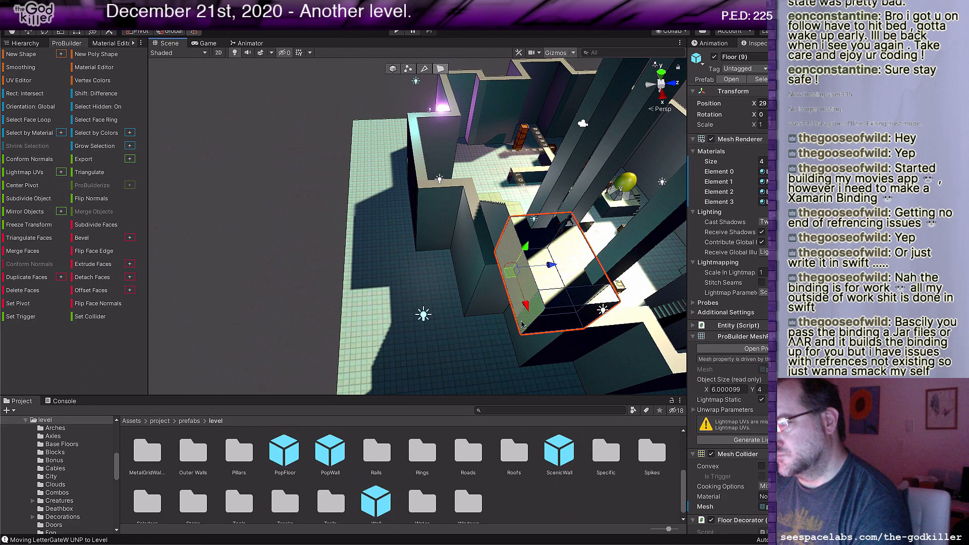
pyautogui.keyDown('shift'); pyautogui.click(525, 322); pyautogui.keyUp('shift')
pyautogui.keyDown('shift'); pyautogui.moveTo(568, 309); pyautogui.dragTo(552, 312); pyautogui.keyUp('shift')
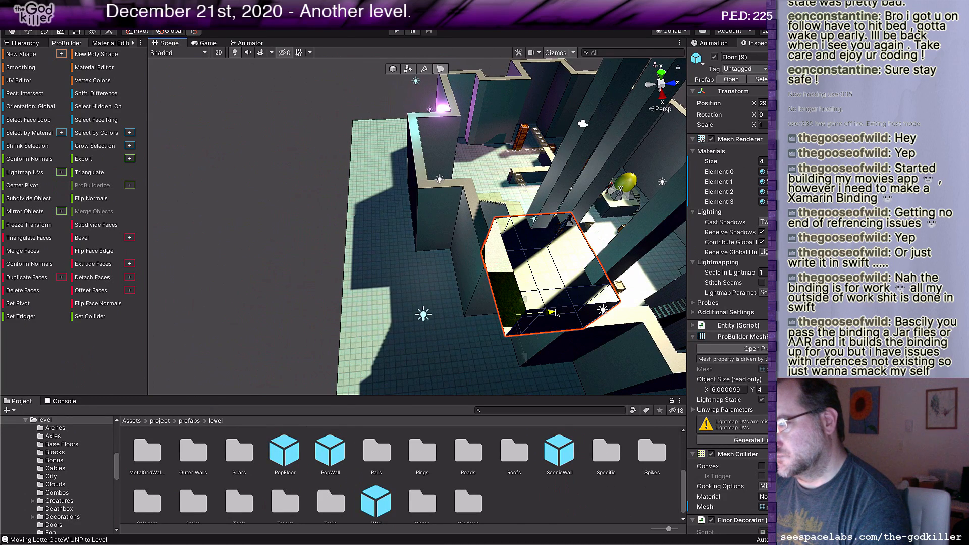
# Step: Select the top faces of the L-shaped outer strip and raise them until the block is 14 units tall
pyautogui.click(514, 237)
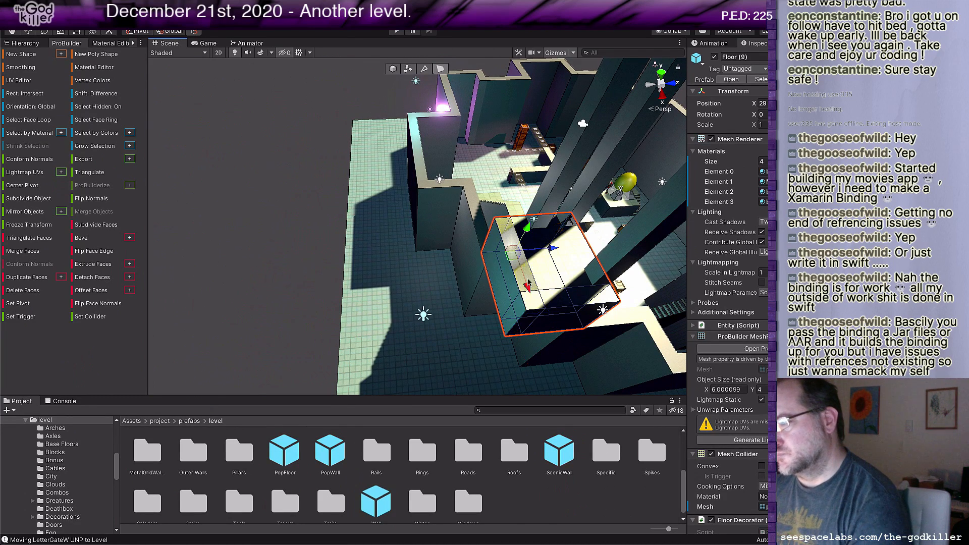
pyautogui.click(532, 302)
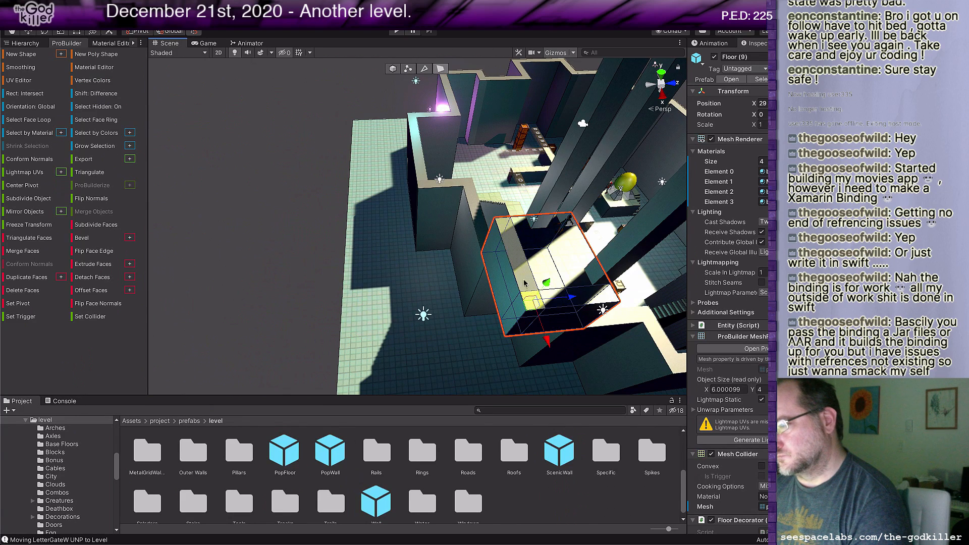
pyautogui.keyDown('shift'); pyautogui.click(525, 284); pyautogui.keyUp('shift')
pyautogui.keyDown('shift'); pyautogui.click(581, 307); pyautogui.keyUp('shift')
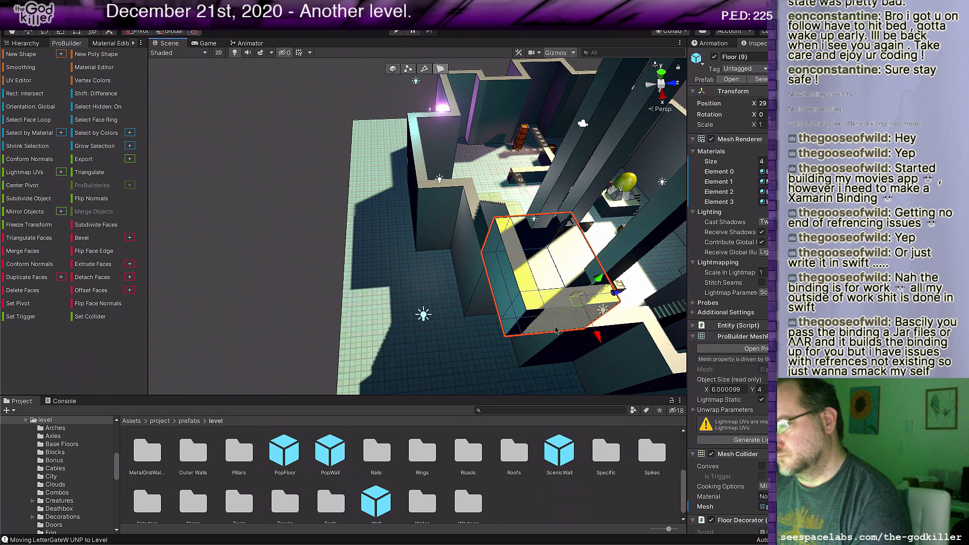
pyautogui.scroll(-2, 581, 298)
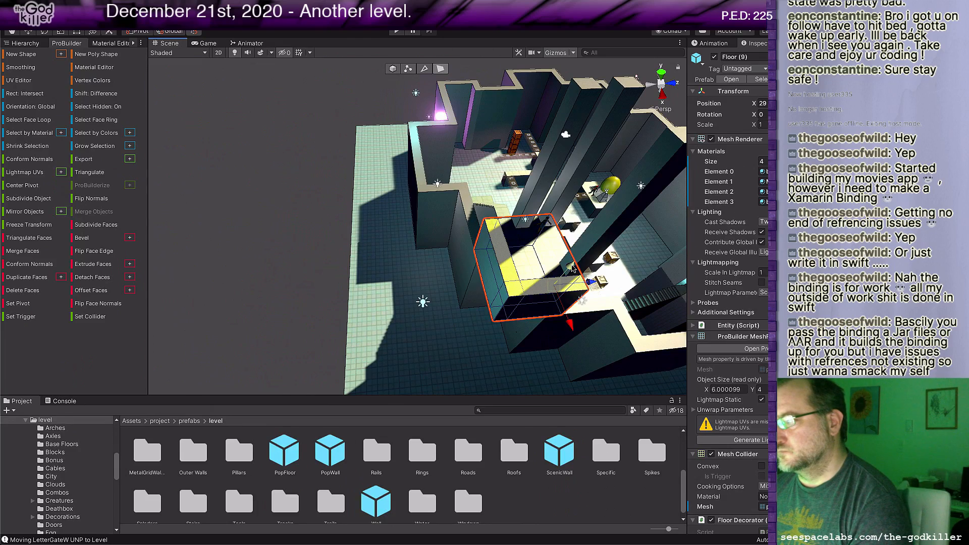
pyautogui.moveTo(573, 267); pyautogui.dragTo(629, 196)
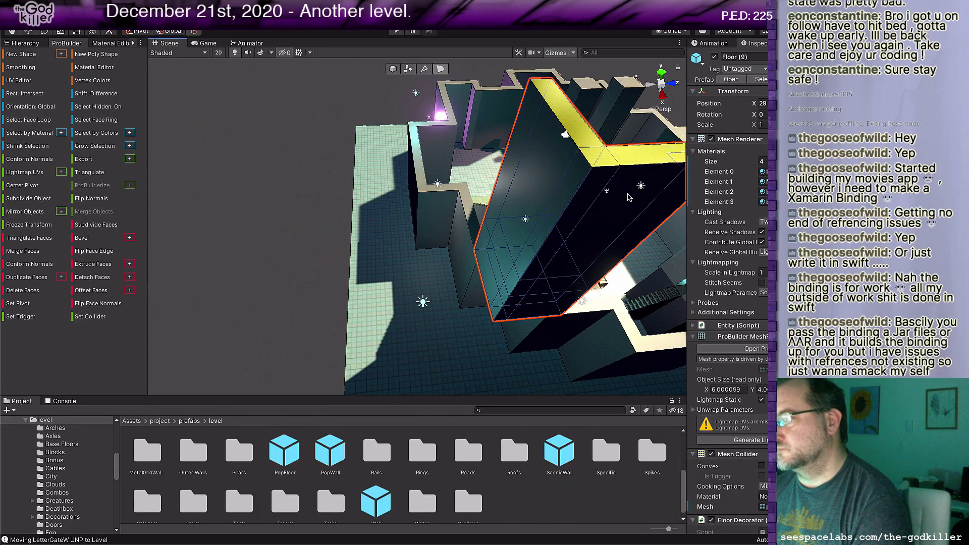
# Step: Delete the tall pillar on the platform's outer front corner
pyautogui.scroll(-5, 629, 197)
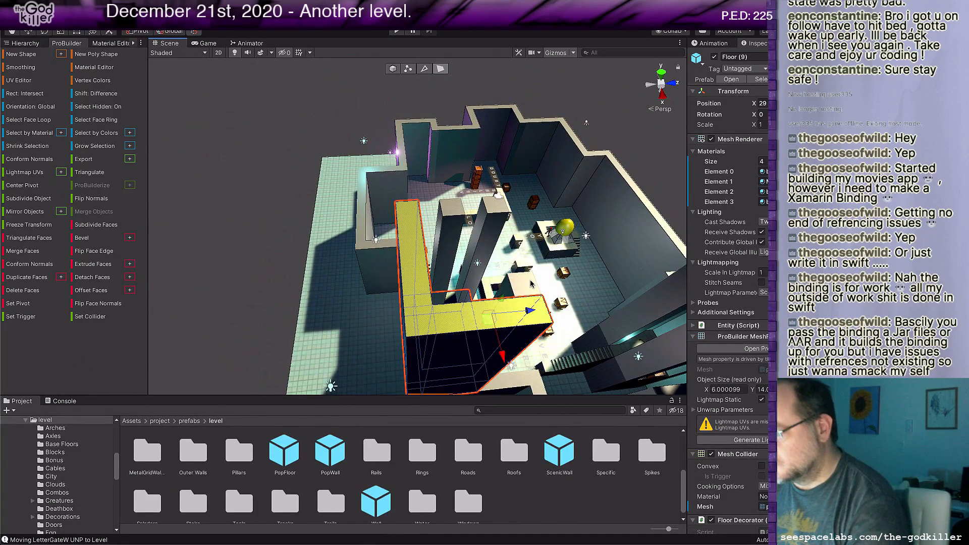
pyautogui.click(531, 285)
pyautogui.press('Delete')
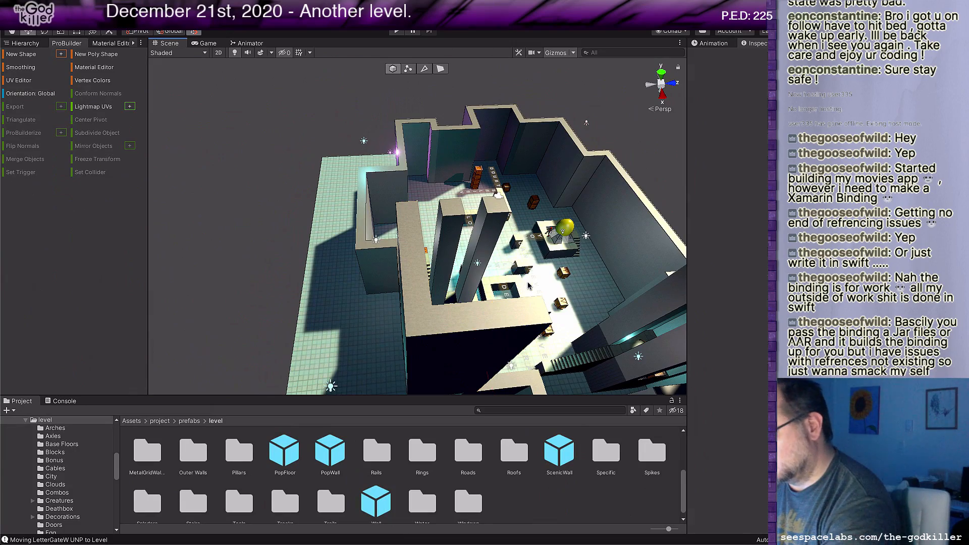
# Step: Examine the walled platform, the stairs and the word-puzzle floor from several angles
pyautogui.moveTo(528, 287); pyautogui.dragTo(487, 301, button='right')
pyautogui.moveTo(487, 300); pyautogui.dragTo(432, 295, button='middle')
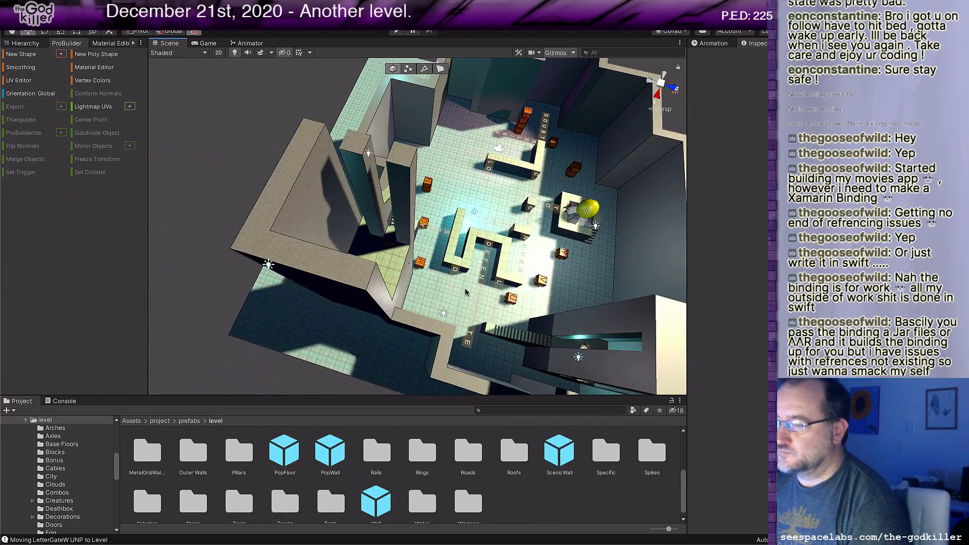
pyautogui.moveTo(432, 294); pyautogui.dragTo(324, 283, button='right')
pyautogui.moveTo(512, 338); pyautogui.dragTo(461, 320, button='middle')
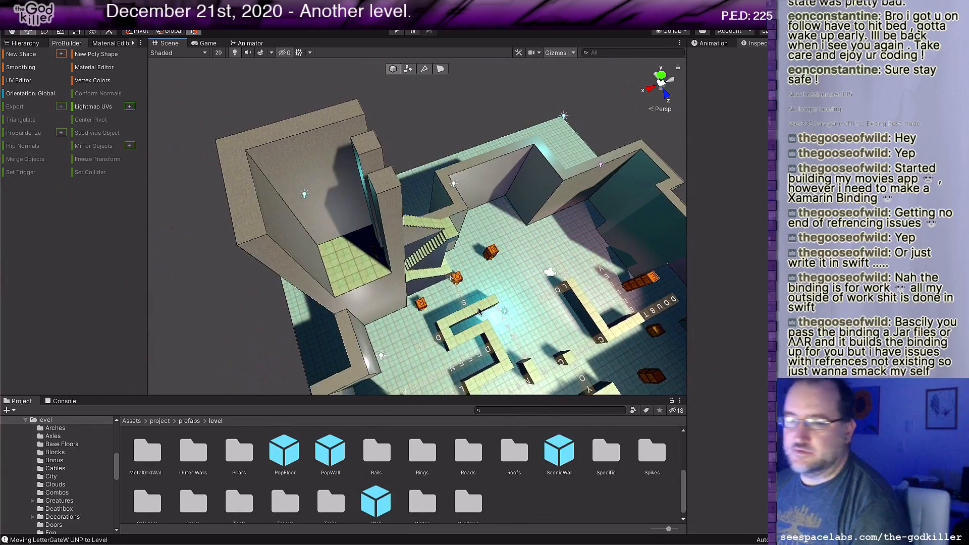
pyautogui.moveTo(457, 262); pyautogui.dragTo(545, 248, button='right')
pyautogui.moveTo(418, 348); pyautogui.dragTo(510, 303, button='middle')
pyautogui.scroll(6, 372, 234)
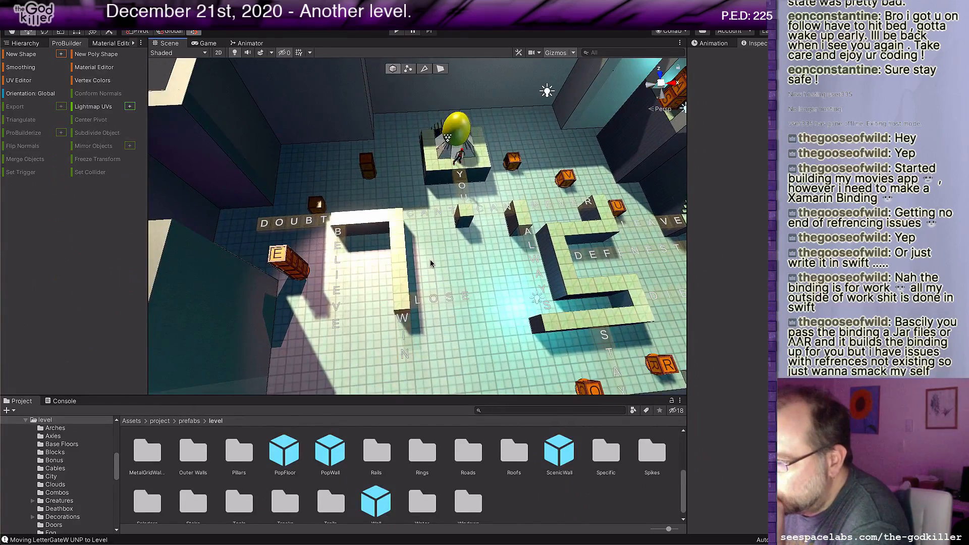
pyautogui.moveTo(431, 260); pyautogui.dragTo(402, 246, button='middle')
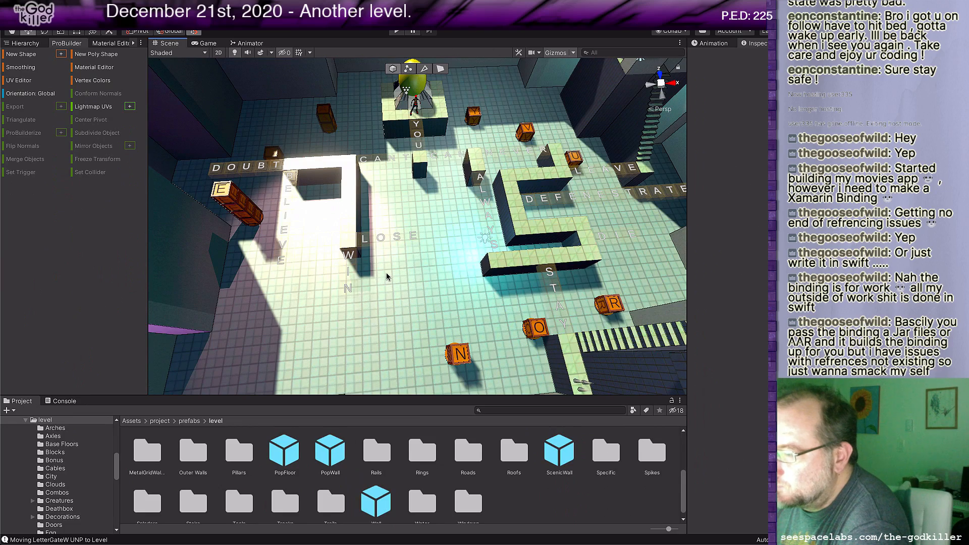
pyautogui.moveTo(387, 273); pyautogui.dragTo(398, 293, button='middle')
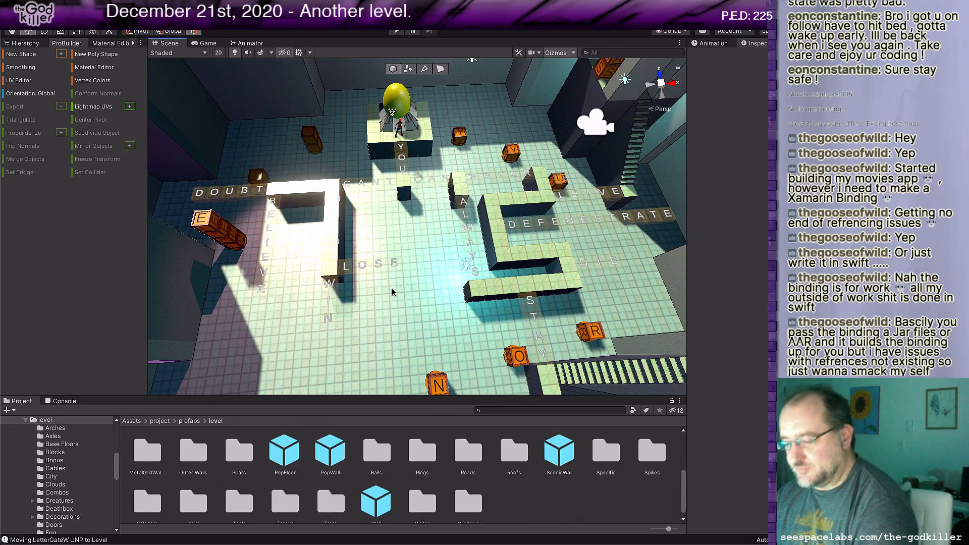
# Step: Switch to the BotheringMe.txt notes in Rider and add the line "2. You can never stay." under the first one
pyautogui.press('super+Tab')
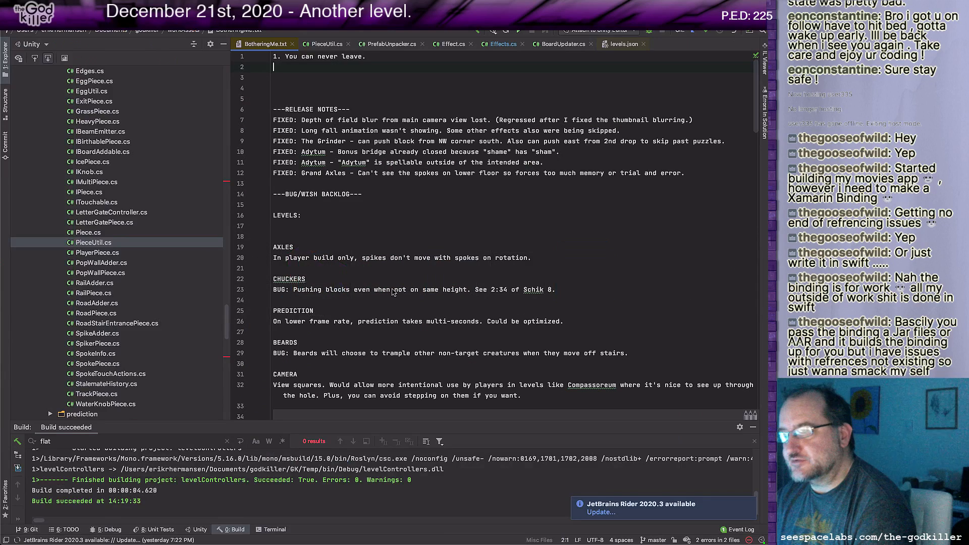
pyautogui.write('2')
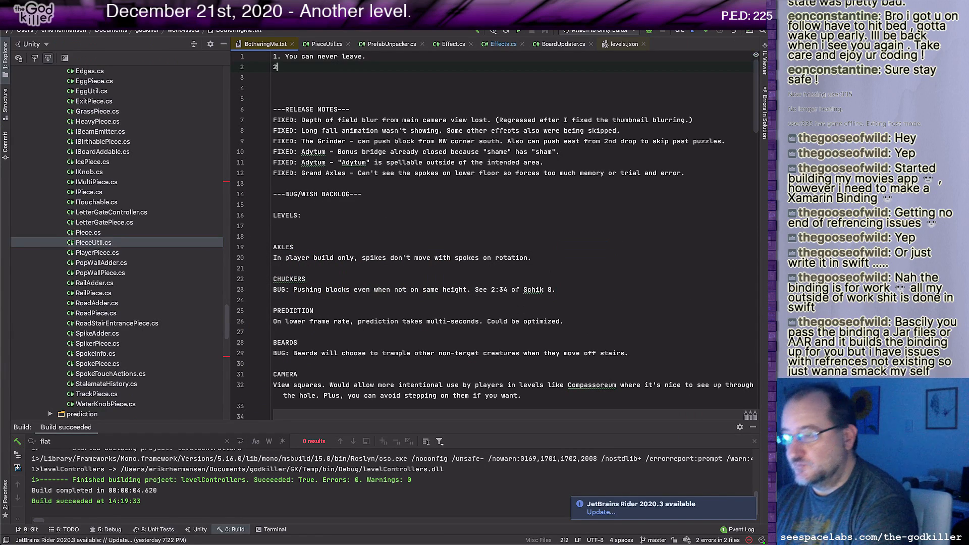
pyautogui.write('/ . ')
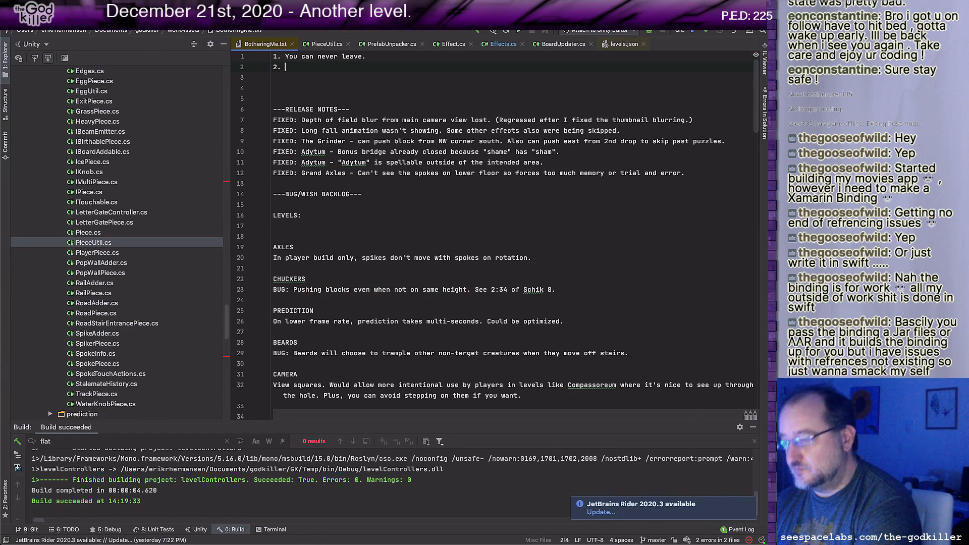
pyautogui.write('You can never st')
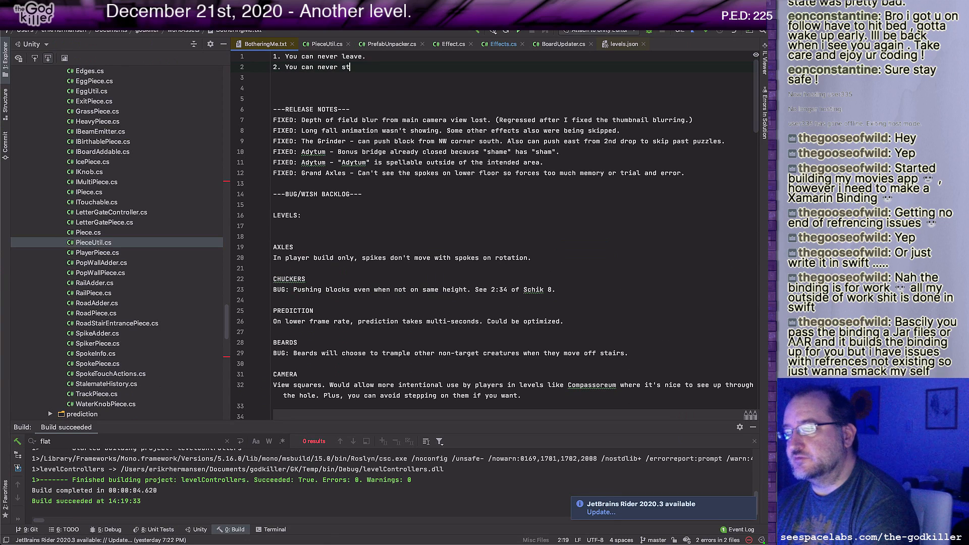
pyautogui.write('ay.')
pyautogui.press('Return')
# Step: Add the third numbered line "3. You can't win." to the notes
pyautogui.write('3. ')
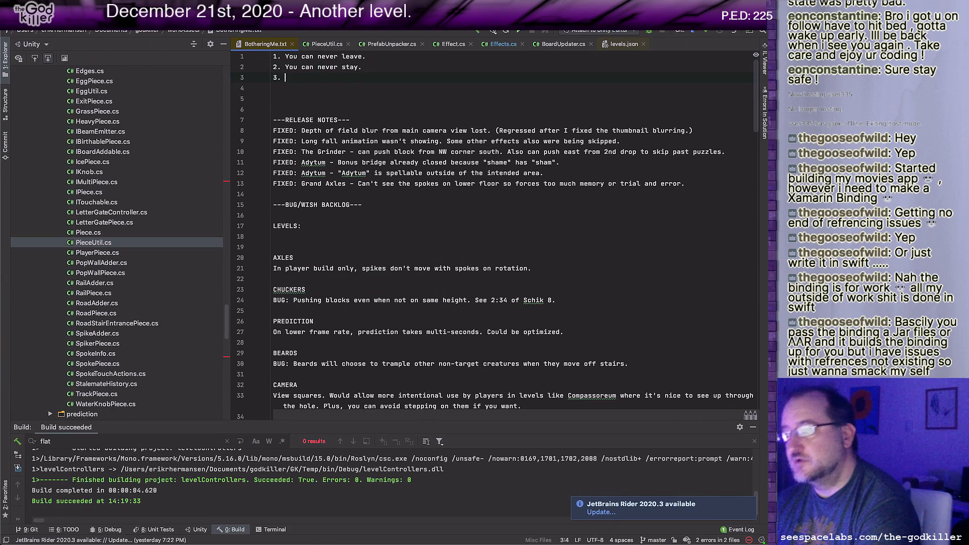
pyautogui.write("You can't w")
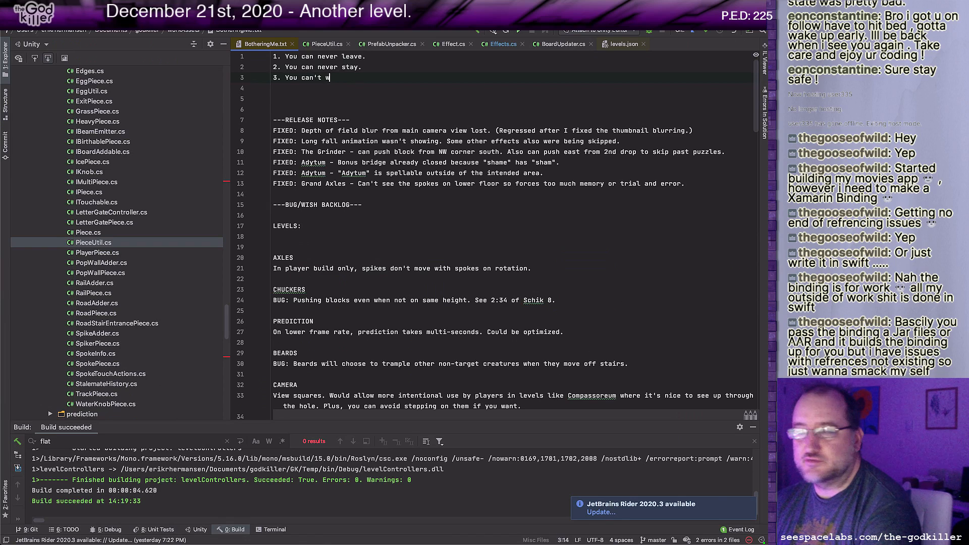
pyautogui.write('in.')
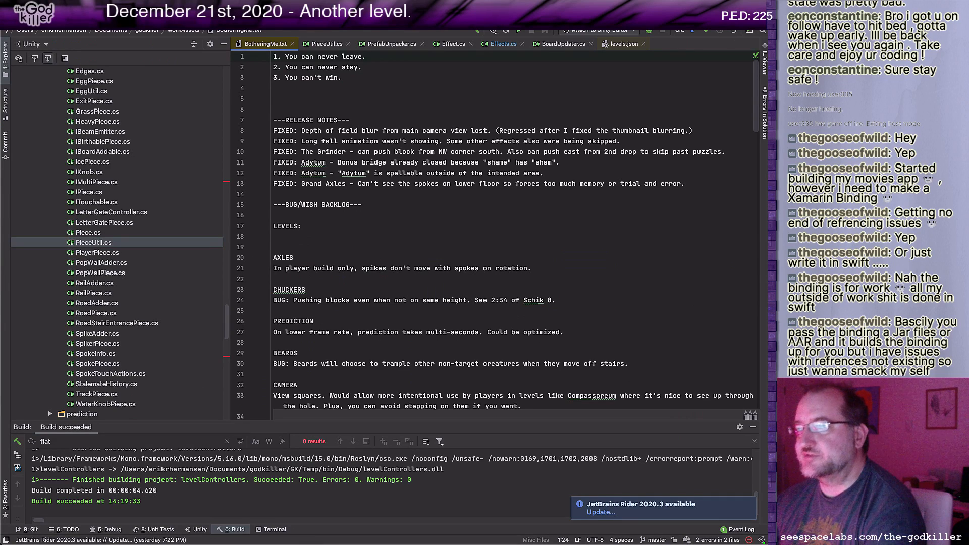
# Step: Start a letter tally on a new line beneath "You can never leave." reading "2A 4E O U Y"
pyautogui.press('Return')
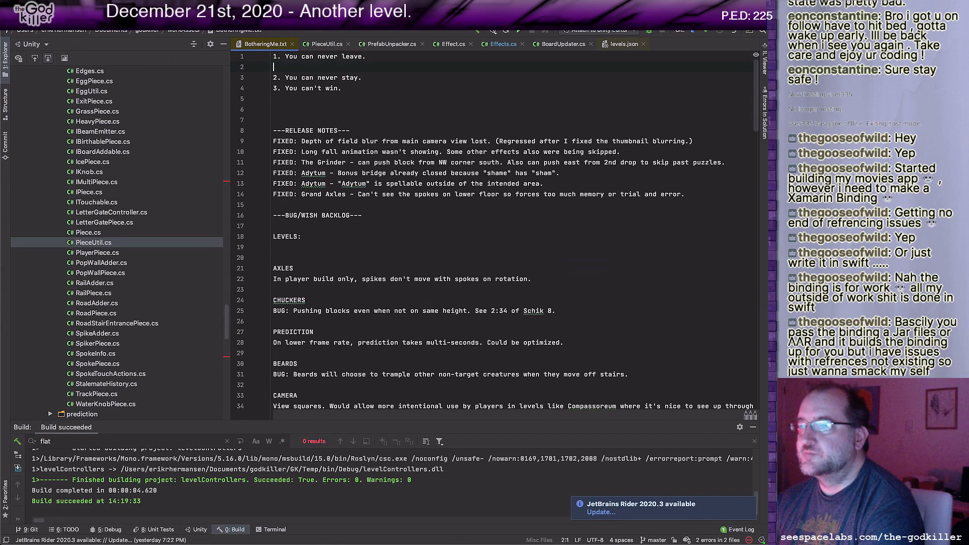
pyautogui.press('Return')
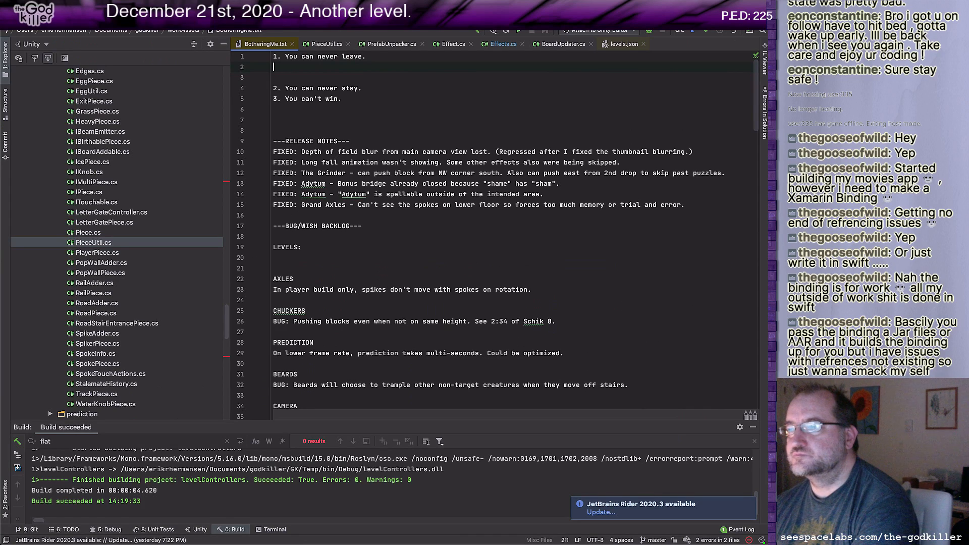
pyautogui.write('Y')
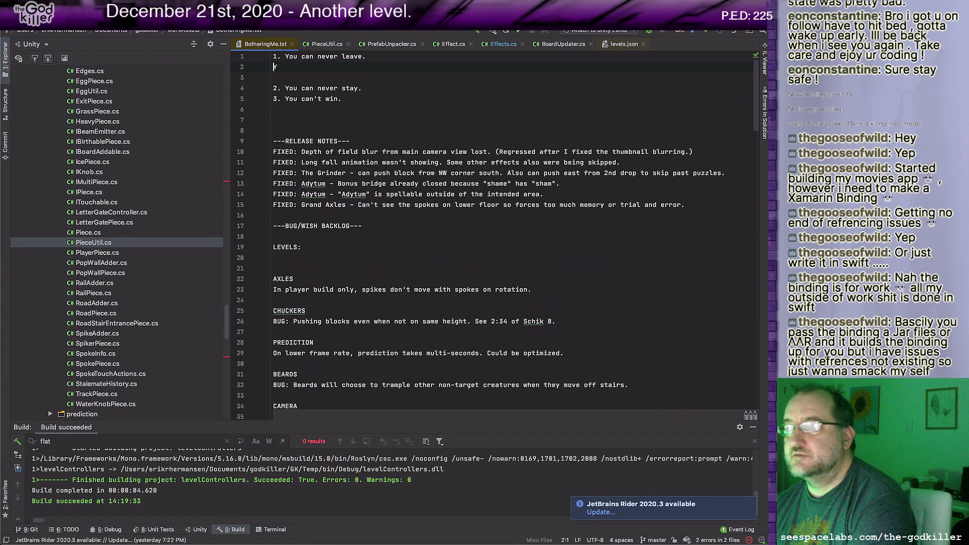
pyautogui.write('2A')
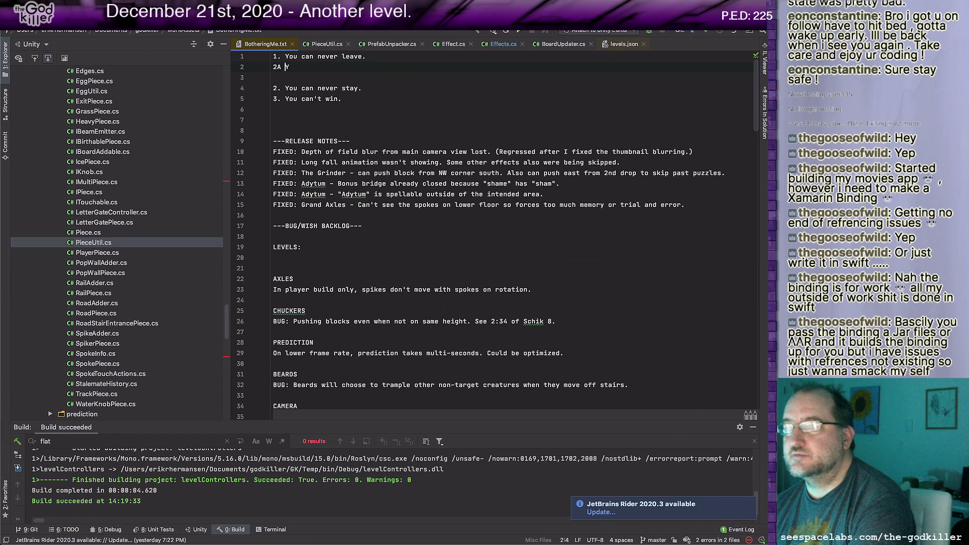
pyautogui.write('E ')
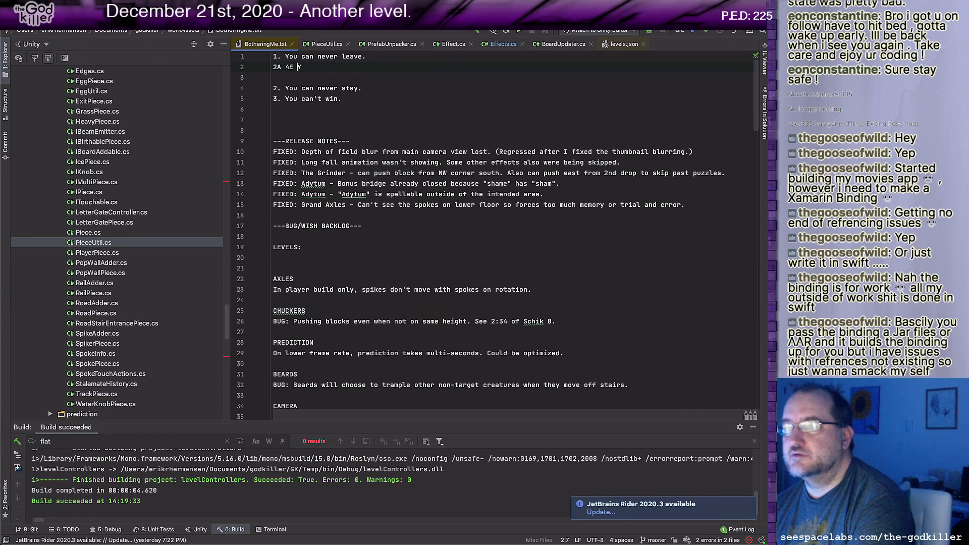
pyautogui.write('O ')
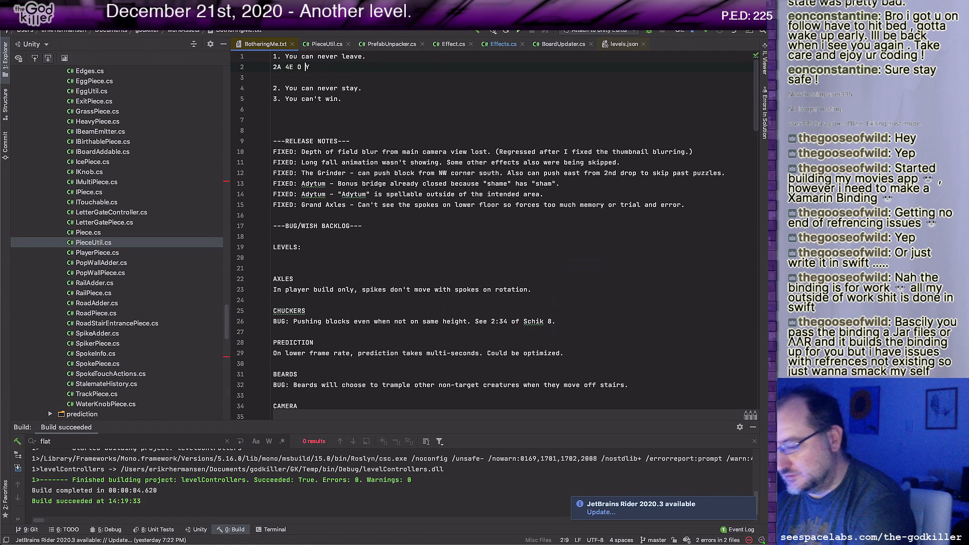
pyautogui.write('U')
# Step: Insert the letter C between 2A and 4E in the letter tally
pyautogui.press('Left')
pyautogui.press('Left')
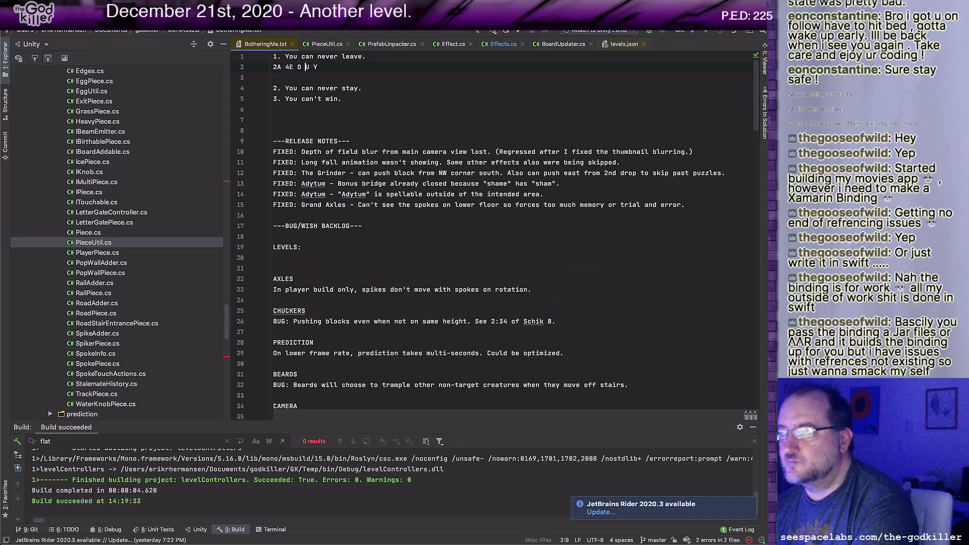
pyautogui.press('Left')
pyautogui.press('Left')
pyautogui.press('Left')
pyautogui.press('Left')
pyautogui.press('Left')
pyautogui.write('C')
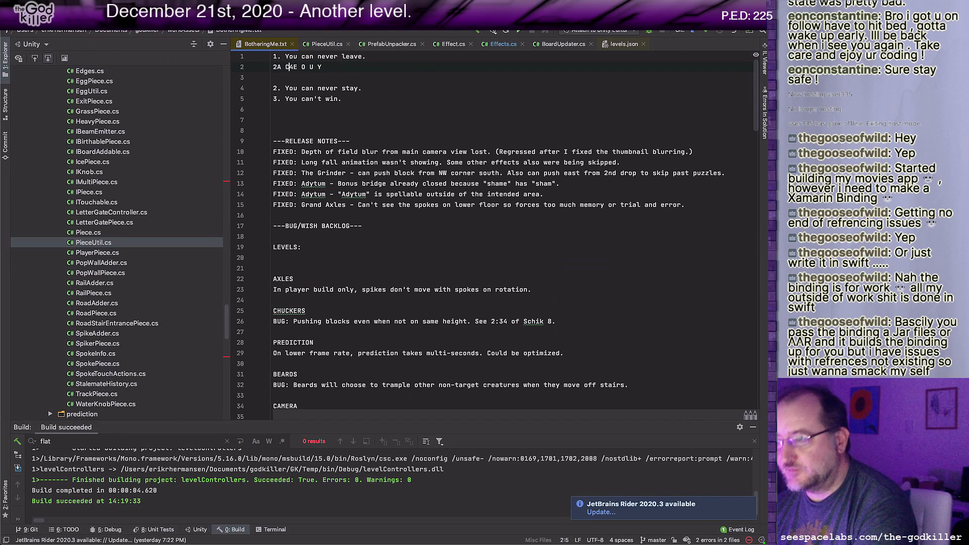
# Step: Insert 2N after 4E in the letter tally
pyautogui.press('Right')
pyautogui.press('Right')
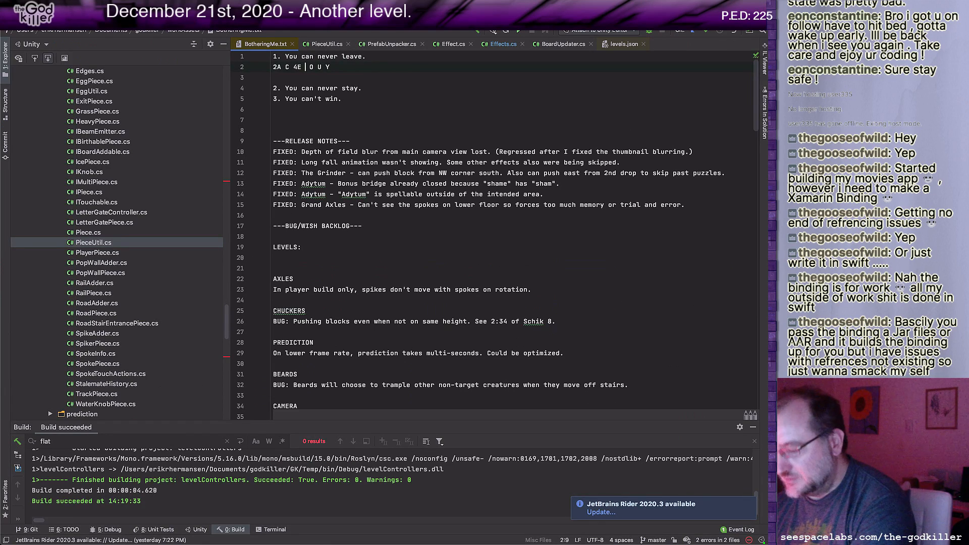
pyautogui.write('N2')
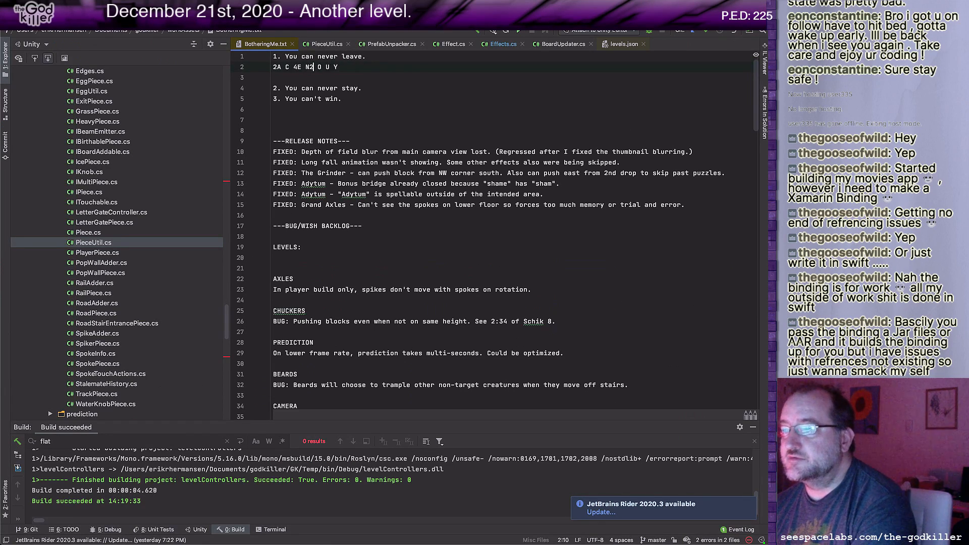
pyautogui.press('BackSpace')
pyautogui.press('BackSpace')
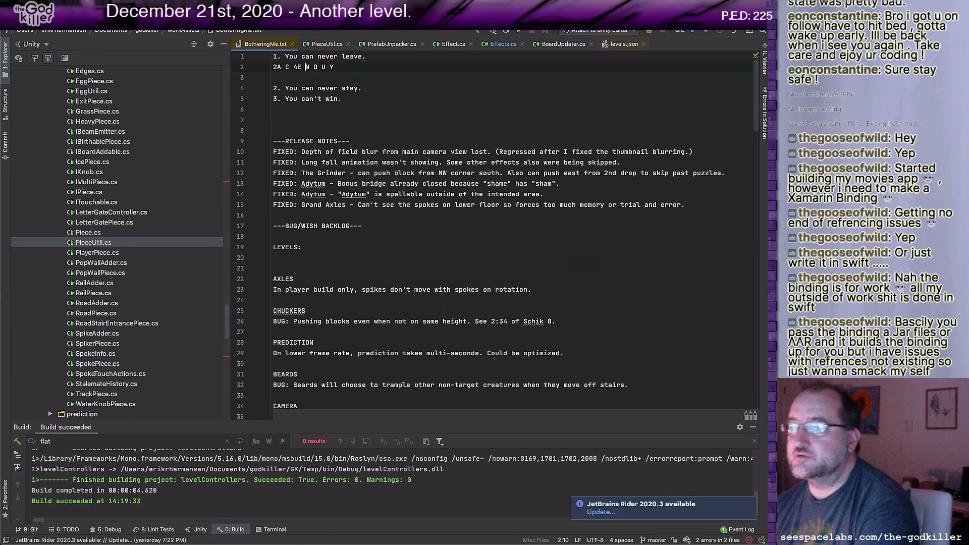
pyautogui.write('2N')
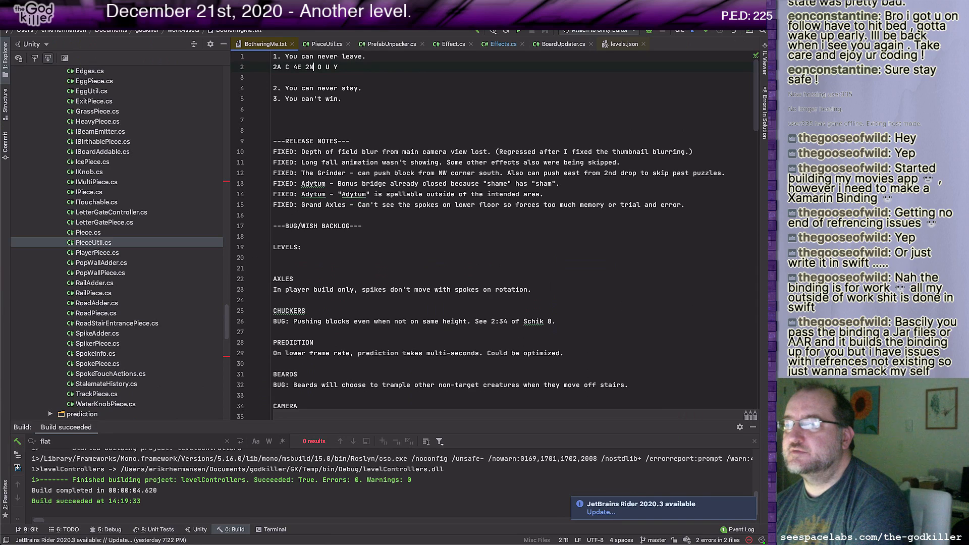
# Step: Add V before the Y and R before the U in the letter tally
pyautogui.press('Right')
pyautogui.press('Right')
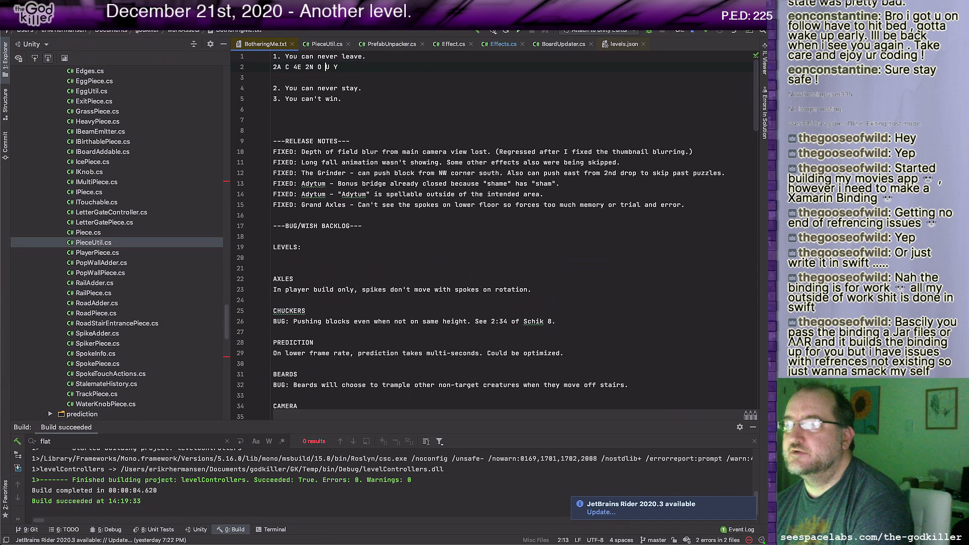
pyautogui.press('Right')
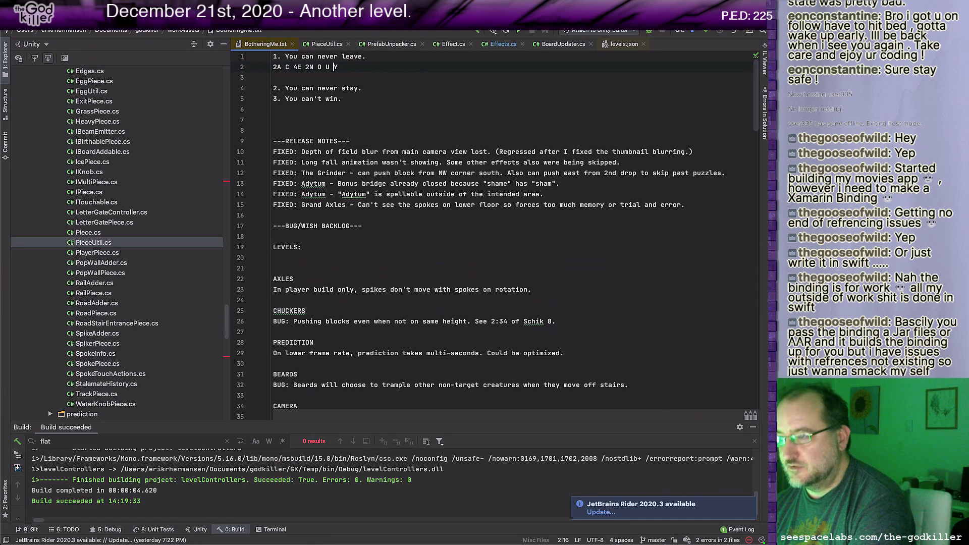
pyautogui.write('V')
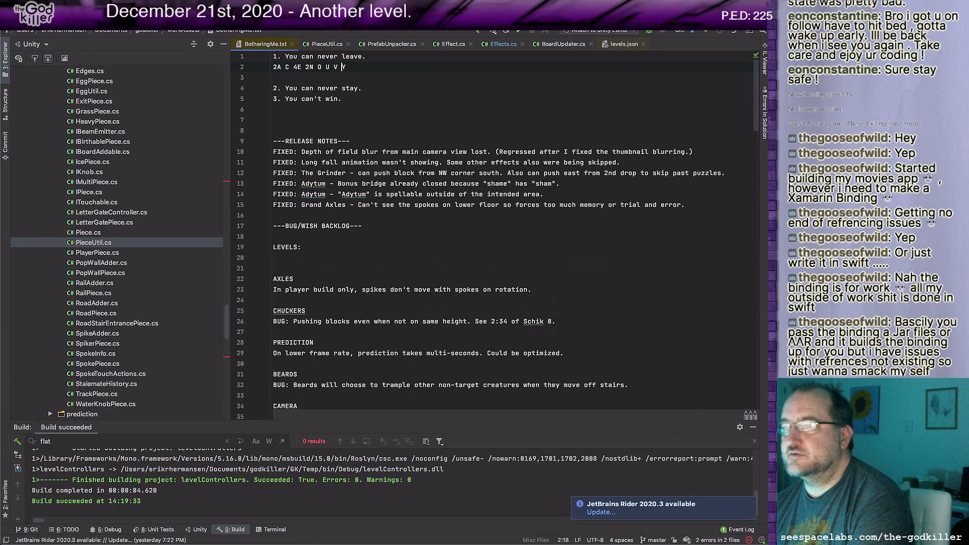
pyautogui.press('Left')
pyautogui.press('Left')
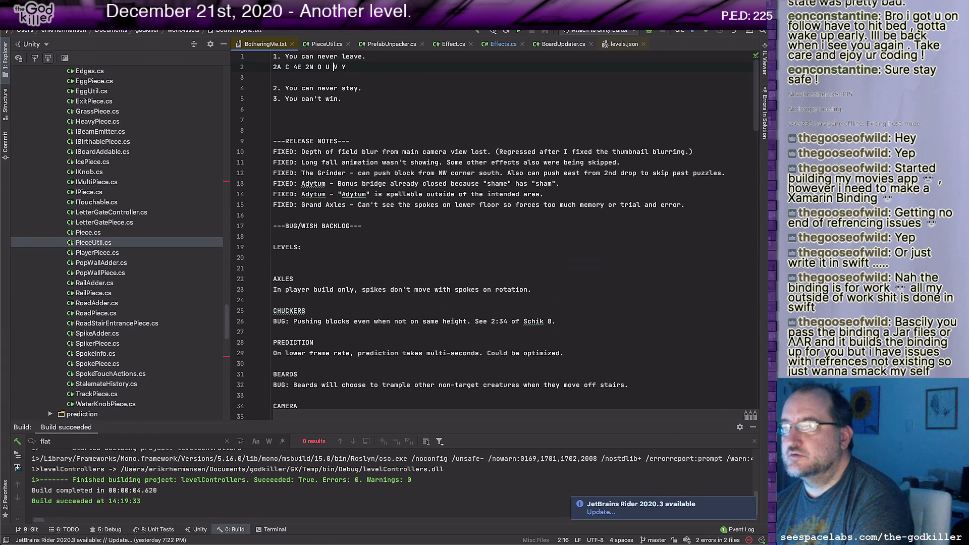
pyautogui.write('R')
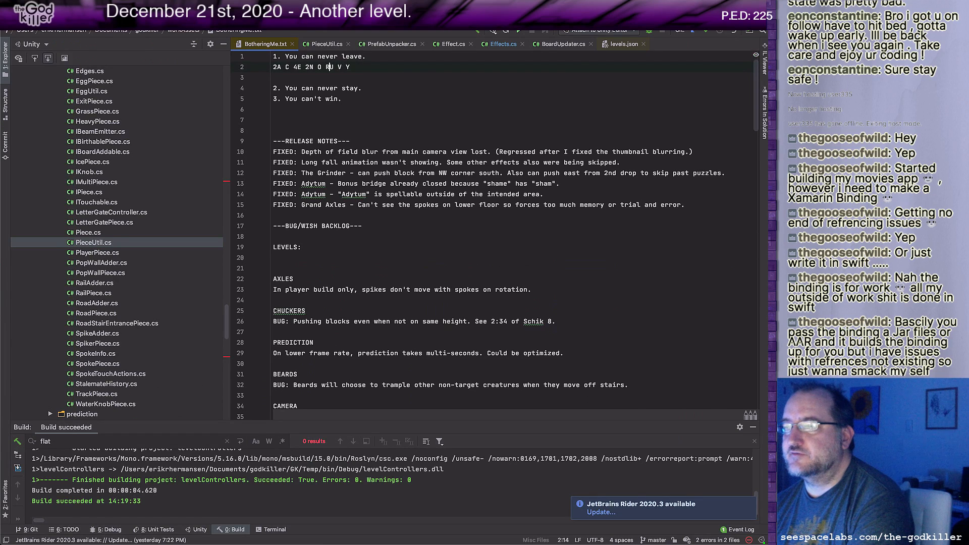
# Step: Insert the letter L between 4E and 2N in the letter tally
pyautogui.press('Left')
pyautogui.press('Left')
pyautogui.press('Left')
pyautogui.press('Left')
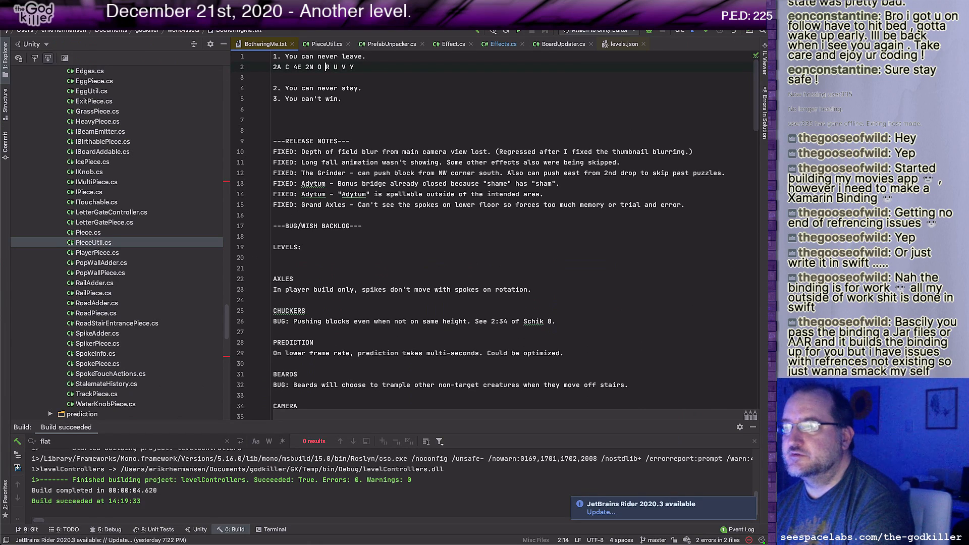
pyautogui.press('Left')
pyautogui.press('Left')
pyautogui.press('Left')
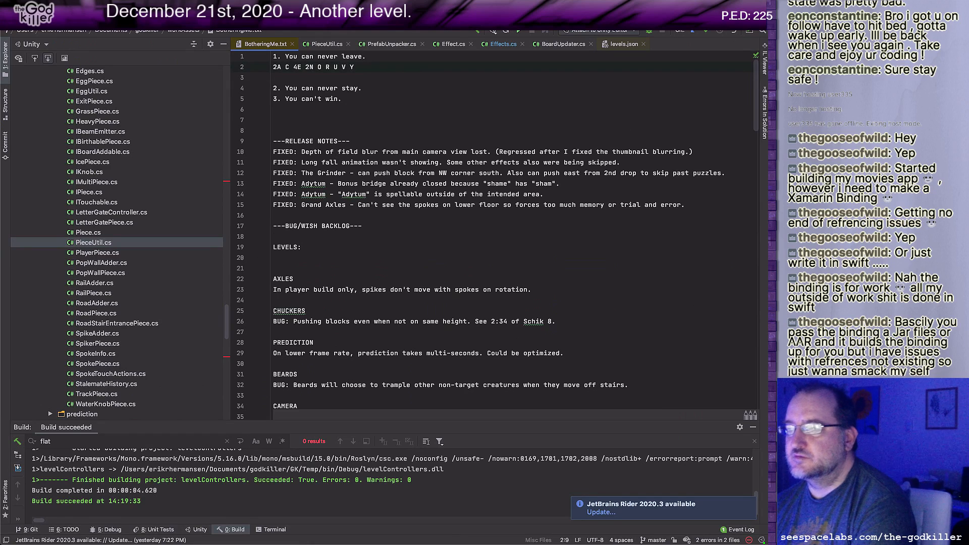
pyautogui.write('L')
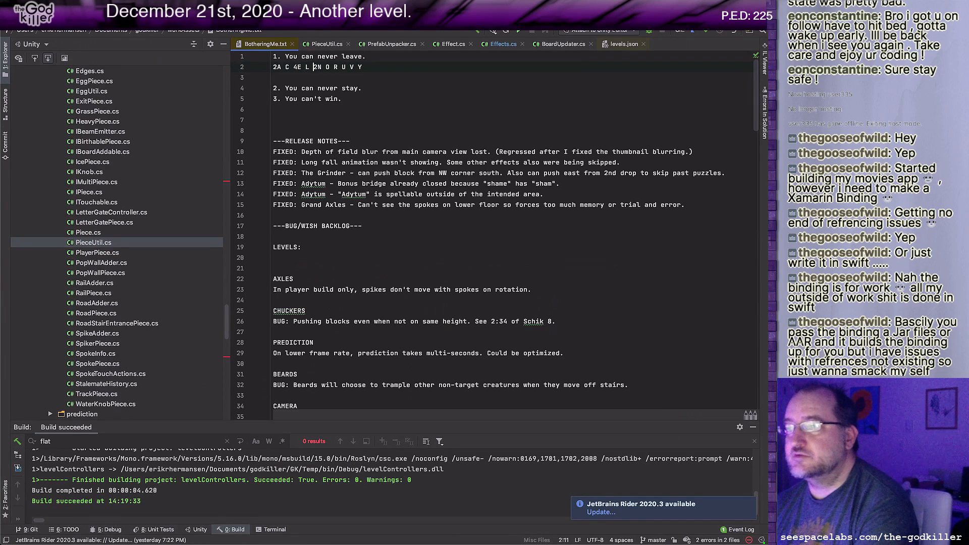
# Step: Change the V entry in the letter tally to 2V
pyautogui.press('Right')
pyautogui.press('Right')
pyautogui.press('Right')
pyautogui.press('Right')
pyautogui.press('Right')
pyautogui.press('Right')
pyautogui.press('Right')
pyautogui.press('Right')
pyautogui.press('Right')
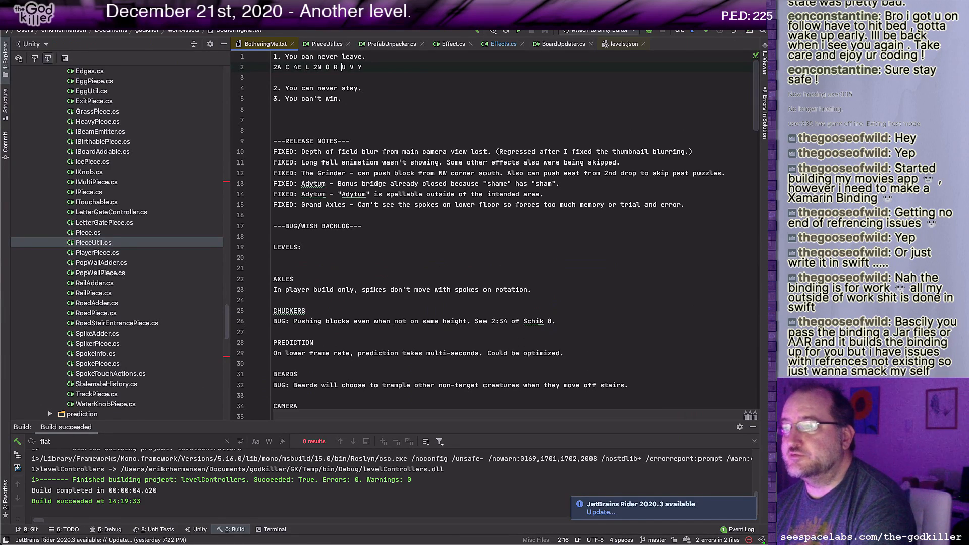
pyautogui.write('2')
pyautogui.press('Left')
pyautogui.press('Left')
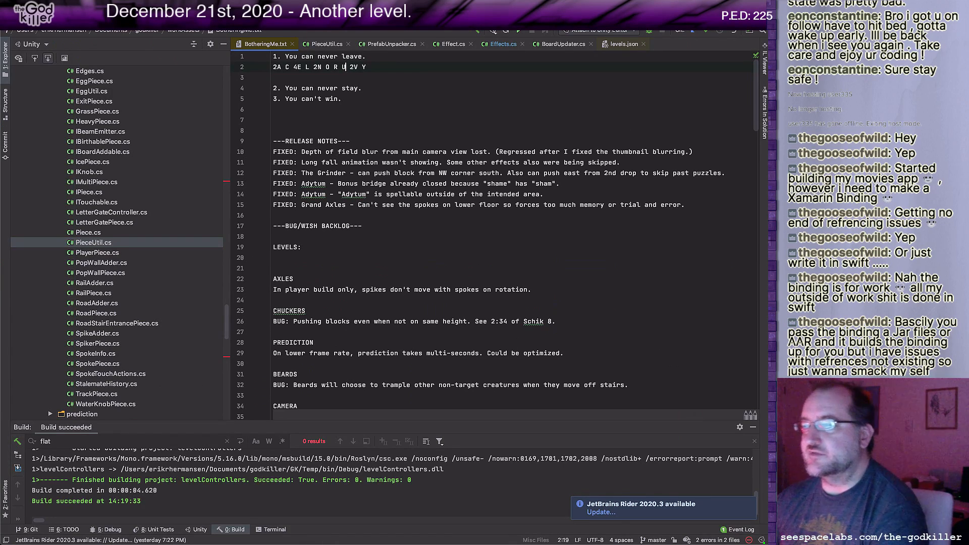
# Step: Switch to Unity, duplicate the V letter block and stack the copy on top of the original, and return to the Rider notes
pyautogui.press('super+Tab')
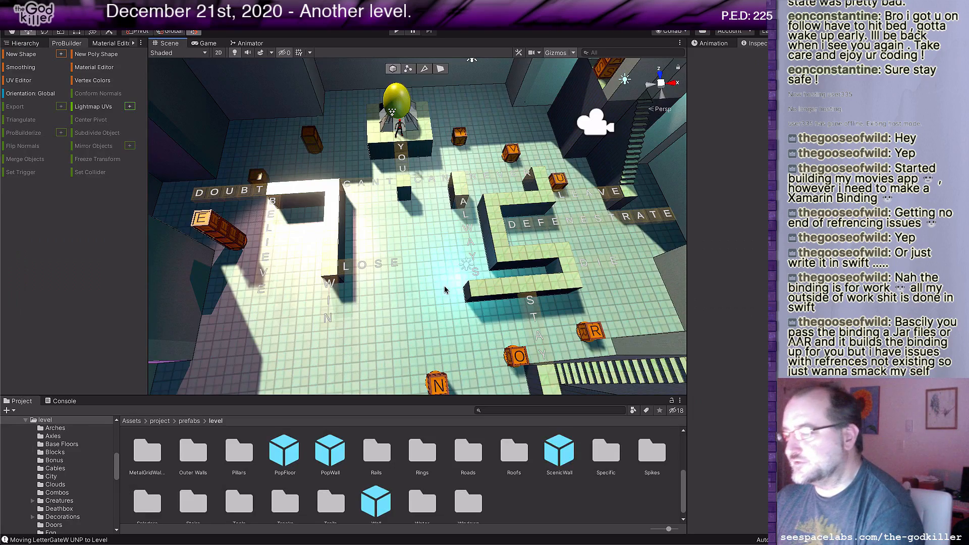
pyautogui.click(509, 153)
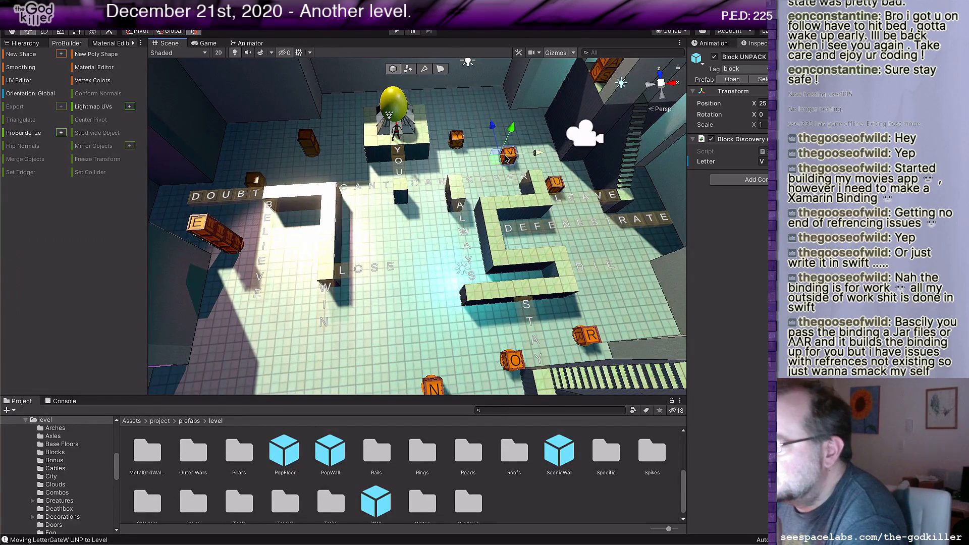
pyautogui.press('super+d')
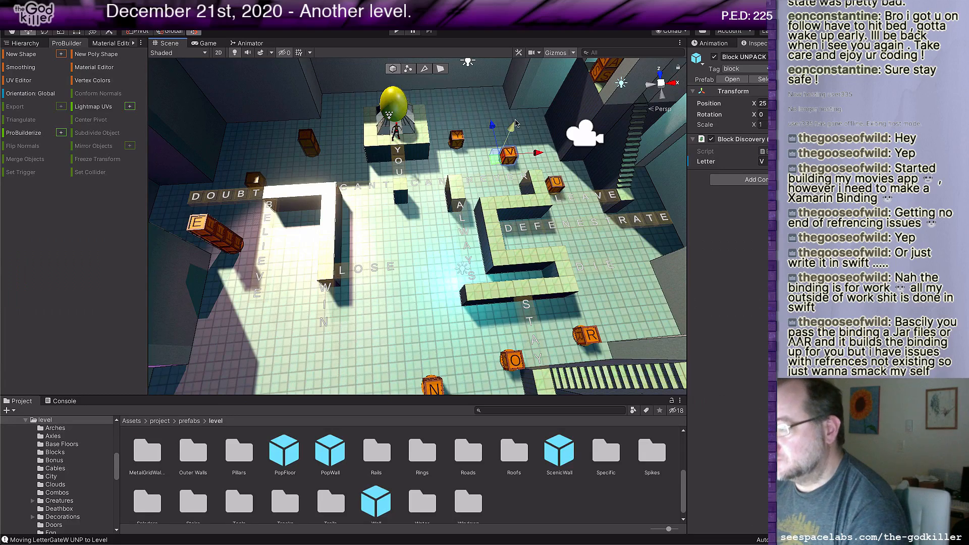
pyautogui.moveTo(514, 123); pyautogui.dragTo(522, 115)
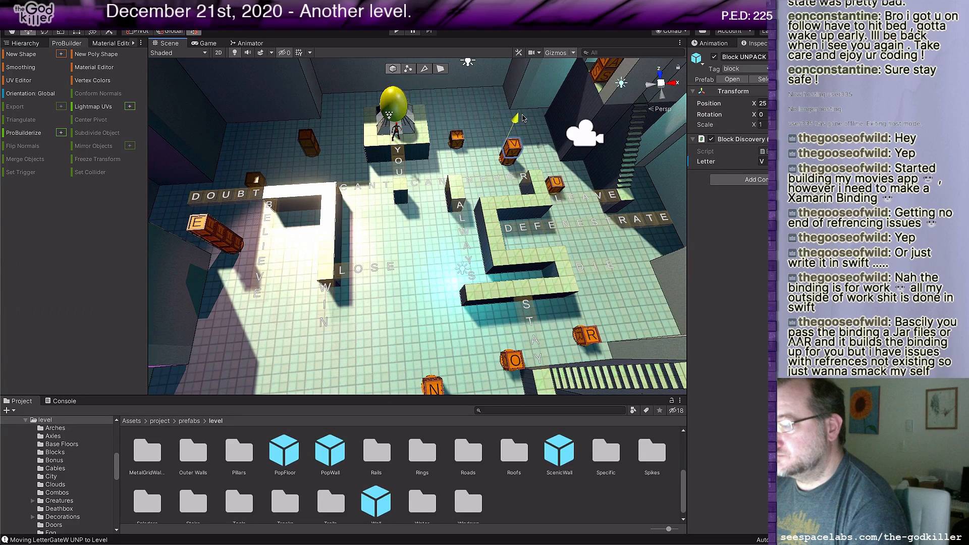
pyautogui.moveTo(509, 186); pyautogui.dragTo(497, 222, button='right')
pyautogui.moveTo(490, 193); pyautogui.dragTo(492, 230, button='middle')
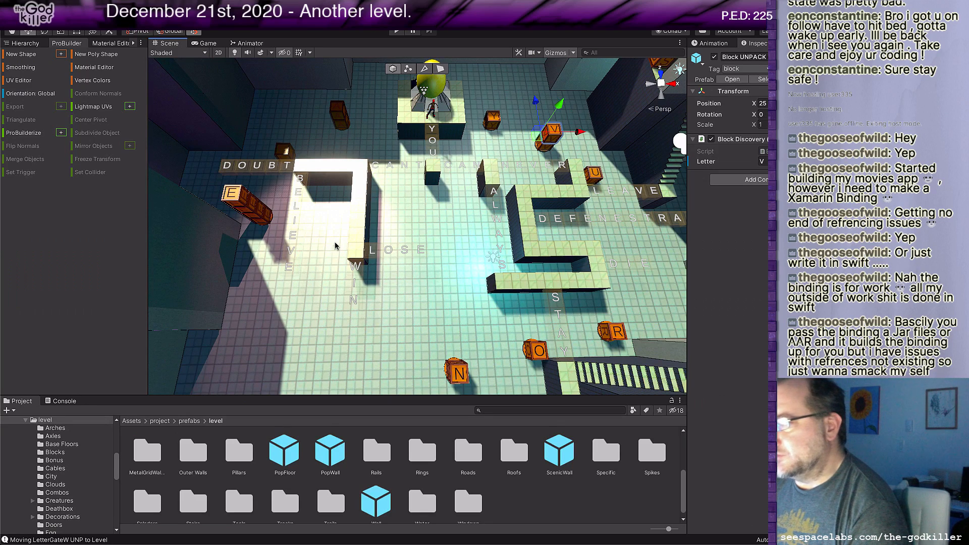
pyautogui.moveTo(476, 337); pyautogui.dragTo(461, 339, button='middle')
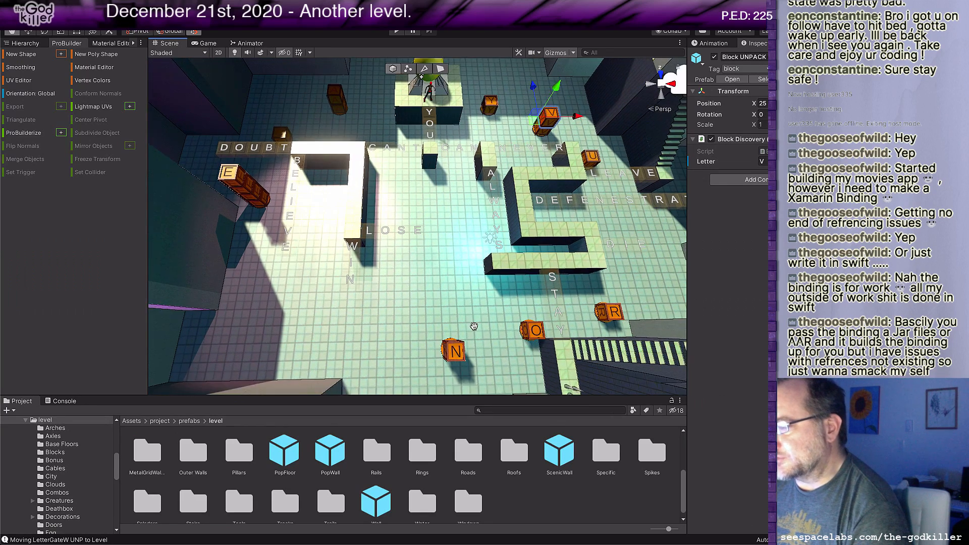
pyautogui.press('super+Tab')
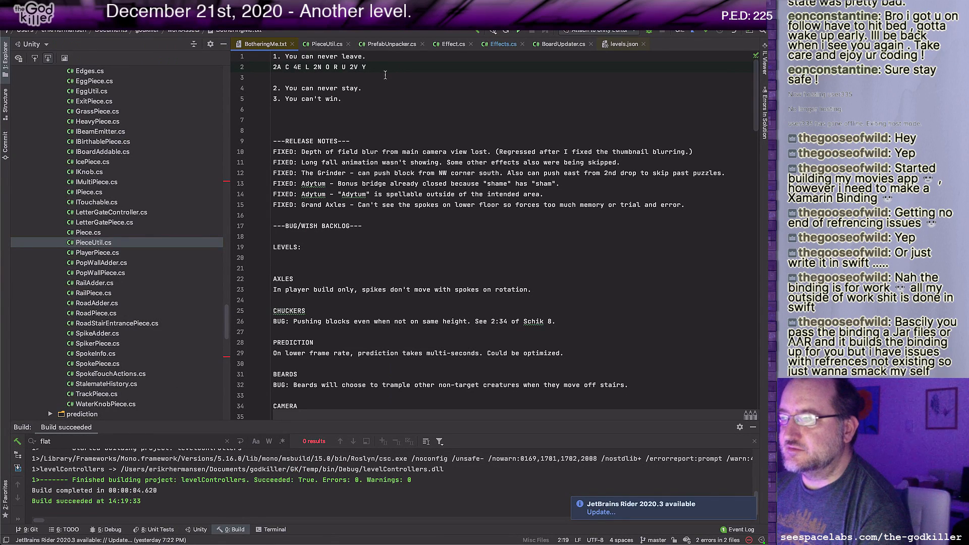
# Step: Insert two blank lines between the second sentence and "3. You can't win." in the notes
pyautogui.press('Left')
pyautogui.press('Left')
pyautogui.press('Left')
pyautogui.press('Left')
pyautogui.press('Left')
pyautogui.press('Left')
pyautogui.press('Left')
pyautogui.press('Left')
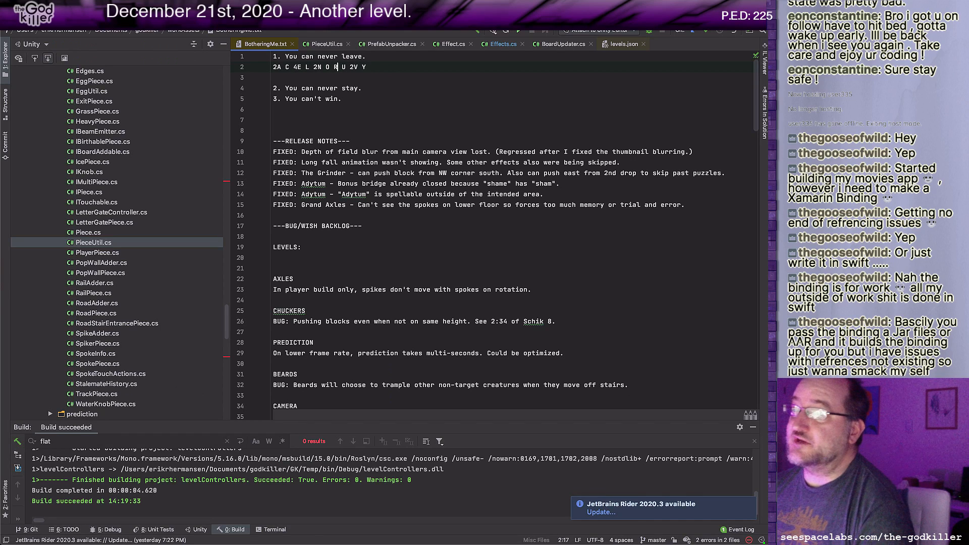
pyautogui.press('Down')
pyautogui.press('Down')
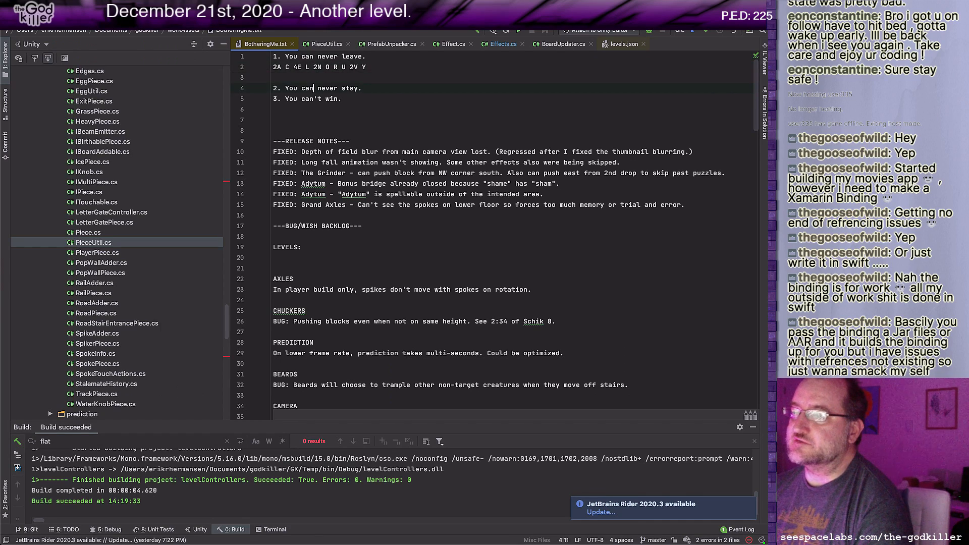
pyautogui.press('End')
pyautogui.press('Return')
pyautogui.press('Return')
pyautogui.press('Up')
# Step: Copy the first sentence's letter tally onto the line below "2. You can never stay."
pyautogui.press('Up')
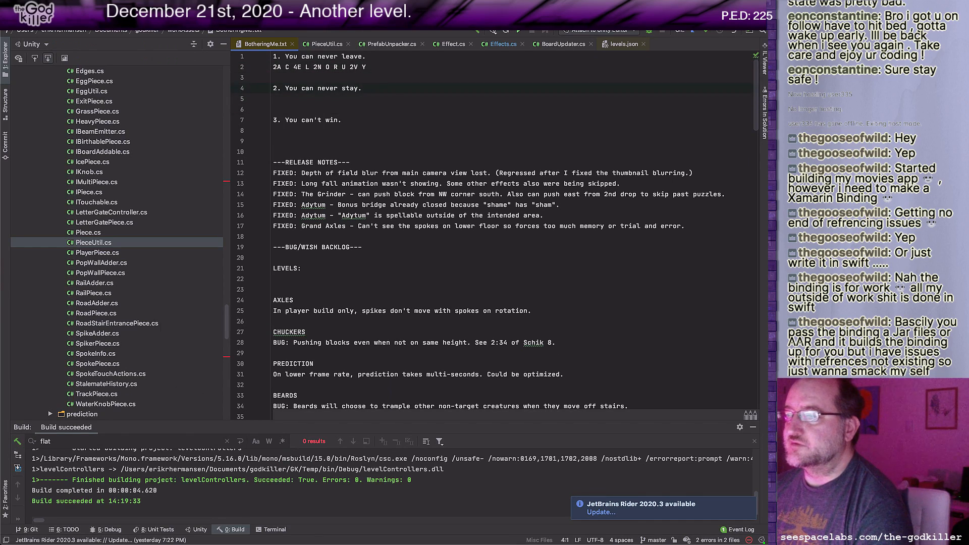
pyautogui.press('Up')
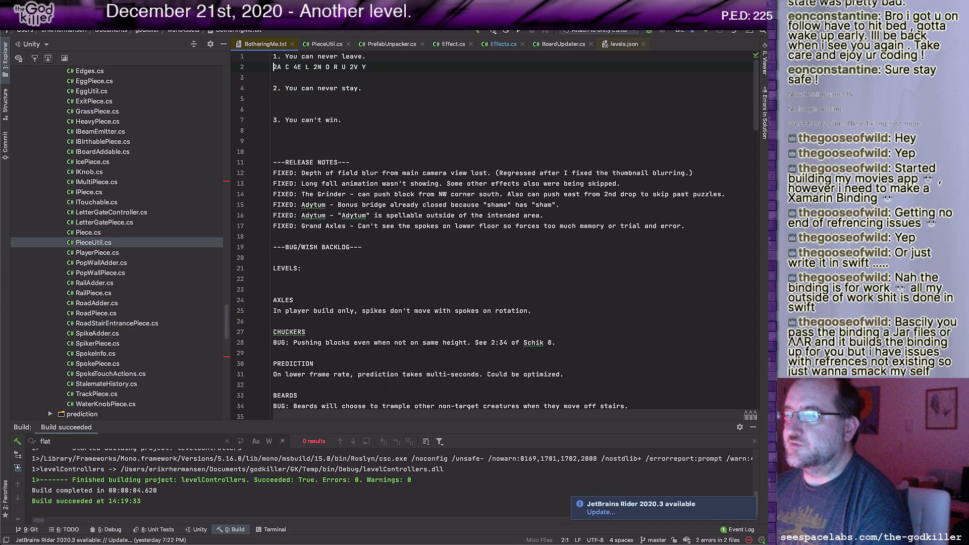
pyautogui.hotkey('shift', 'End')
pyautogui.hotkey('ctrl', 'c')
pyautogui.press('Down')
pyautogui.press('Down')
pyautogui.press('Down')
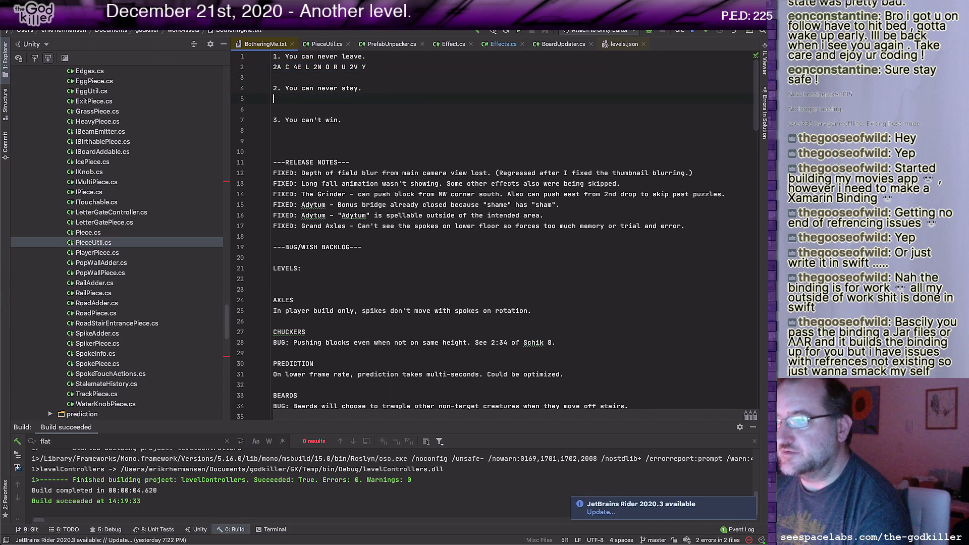
pyautogui.hotkey('ctrl', 'v')
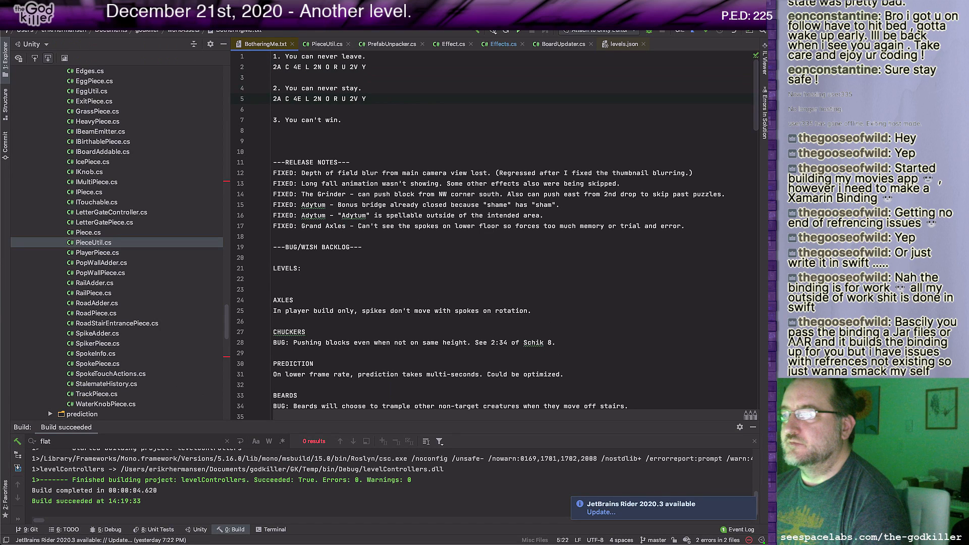
# Step: Insert the letters S and T between R and U in the second sentence's tally
pyautogui.press('Left')
pyautogui.press('Left')
pyautogui.press('Left')
pyautogui.press('Left')
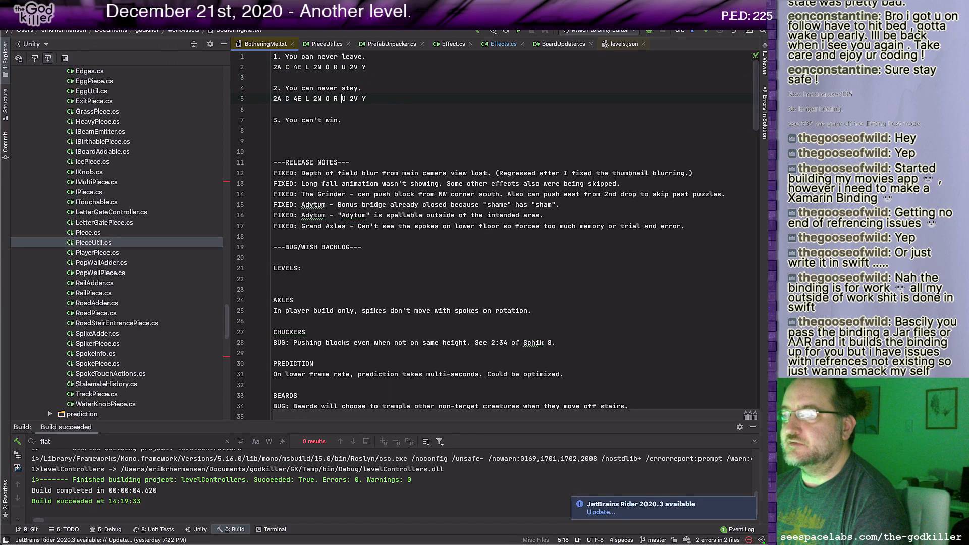
pyautogui.write('S T')
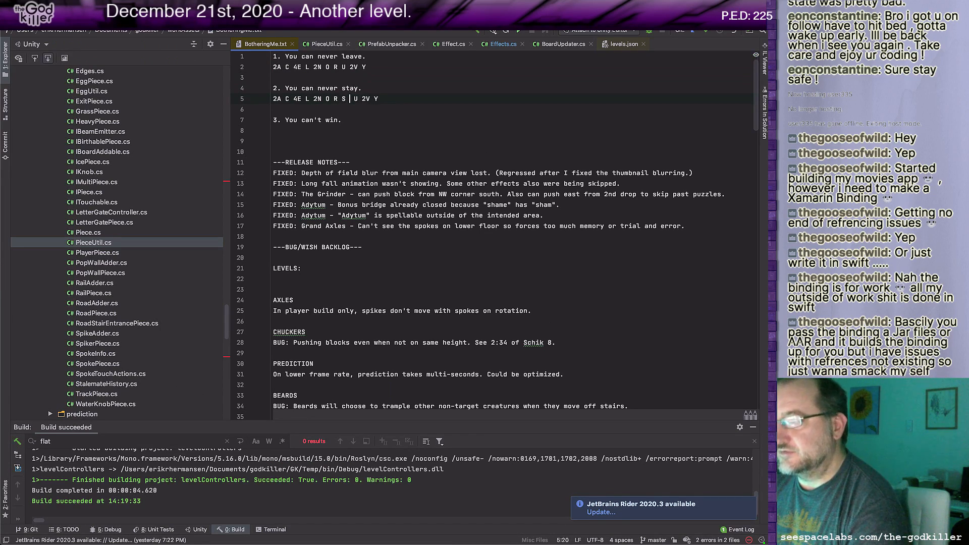
# Step: Change the Y entry in the second sentence's tally to 2Y
pyautogui.press('Right')
pyautogui.press('Right')
pyautogui.press('Right')
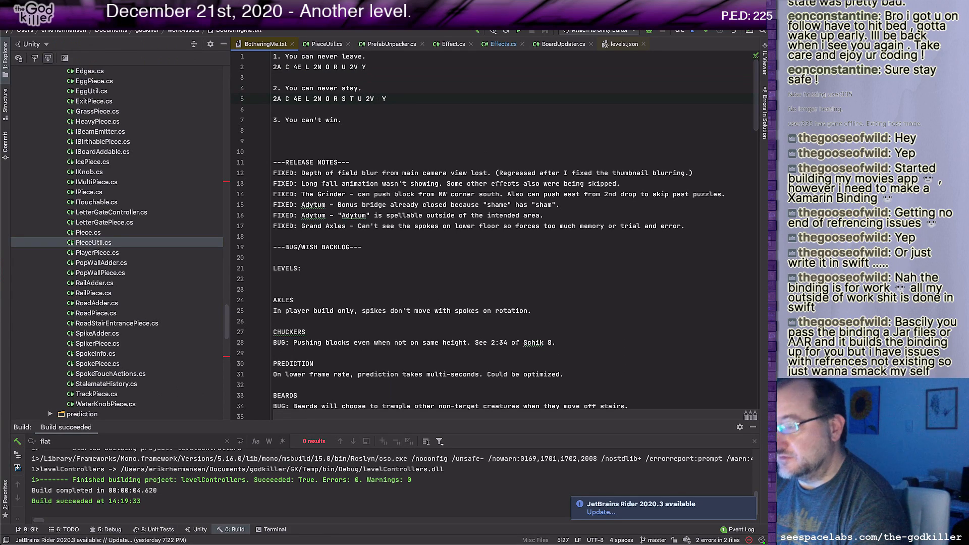
pyautogui.write('Y')
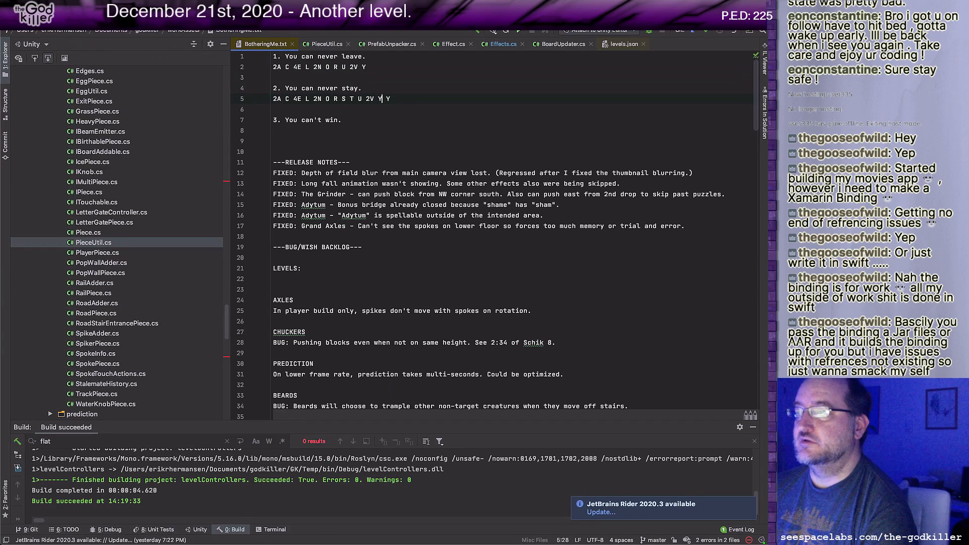
pyautogui.press('BackSpace')
pyautogui.press('Delete')
pyautogui.write('2')
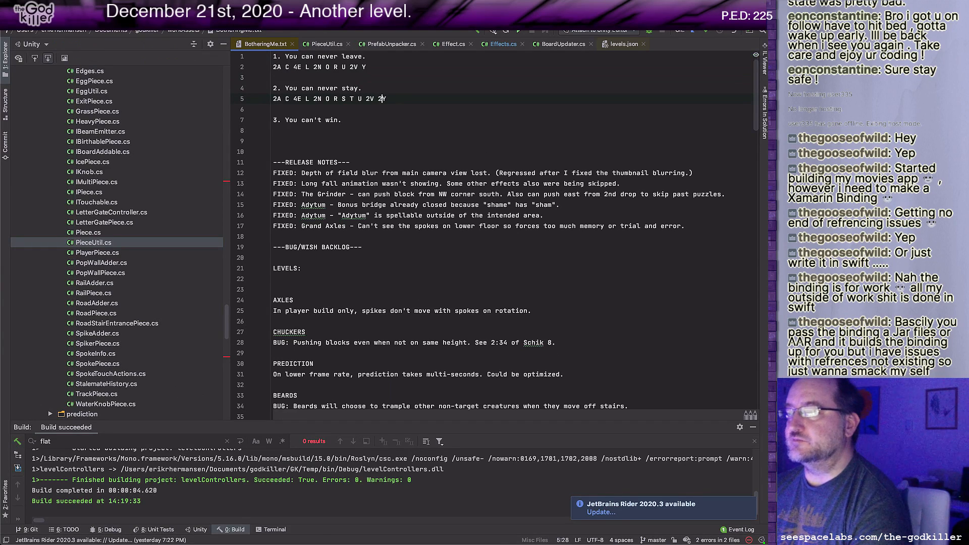
# Step: Append the note "(STY)" to the end of the second sentence
pyautogui.press('Left')
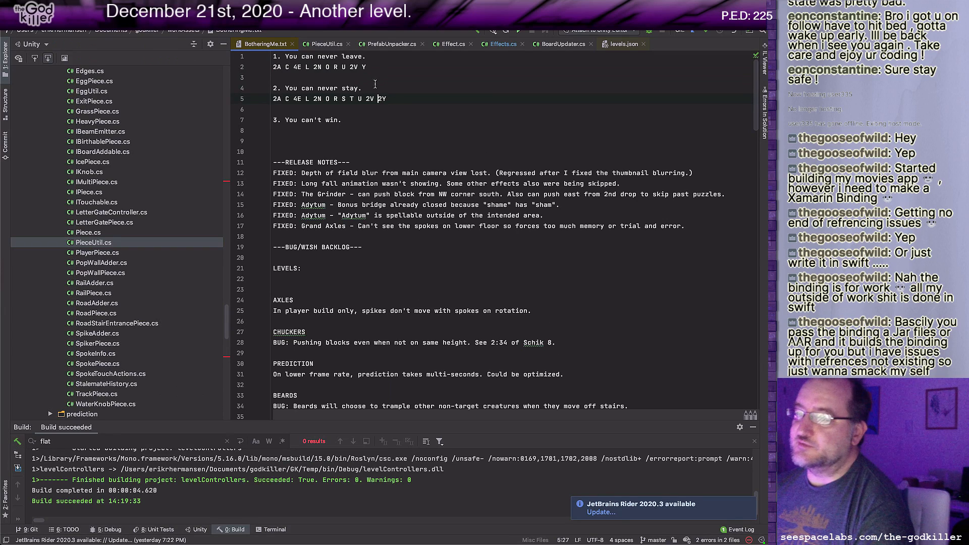
pyautogui.click(402, 89)
pyautogui.write('(')
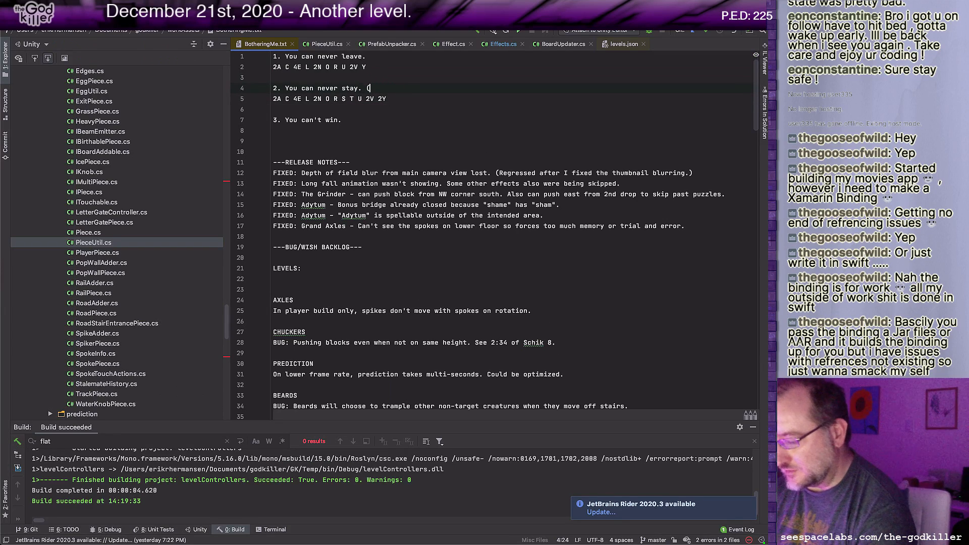
pyautogui.write('STY)')
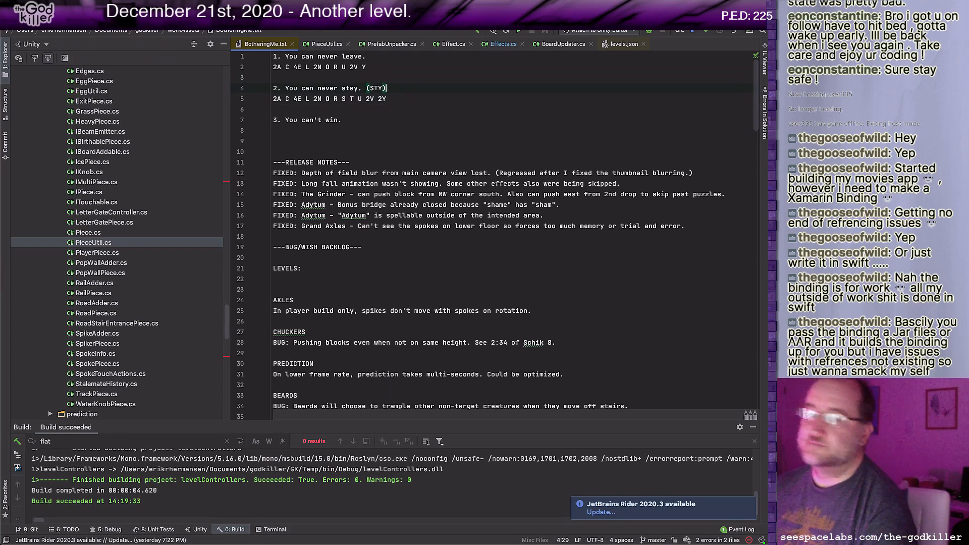
pyautogui.press('Down')
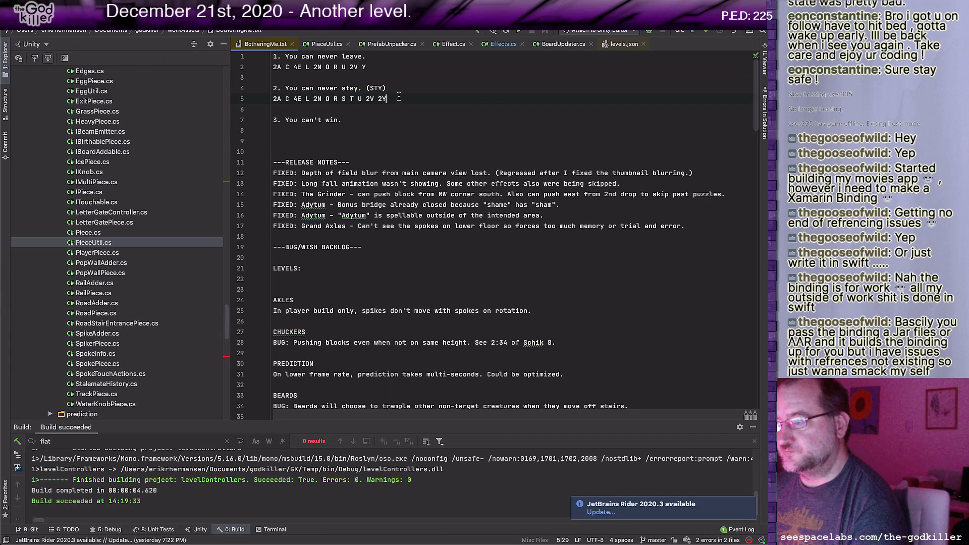
# Step: Switch to Unity, delete the A letter block beside the S block on the raised ledge, and return to the Rider notes
pyautogui.press('super+Tab')
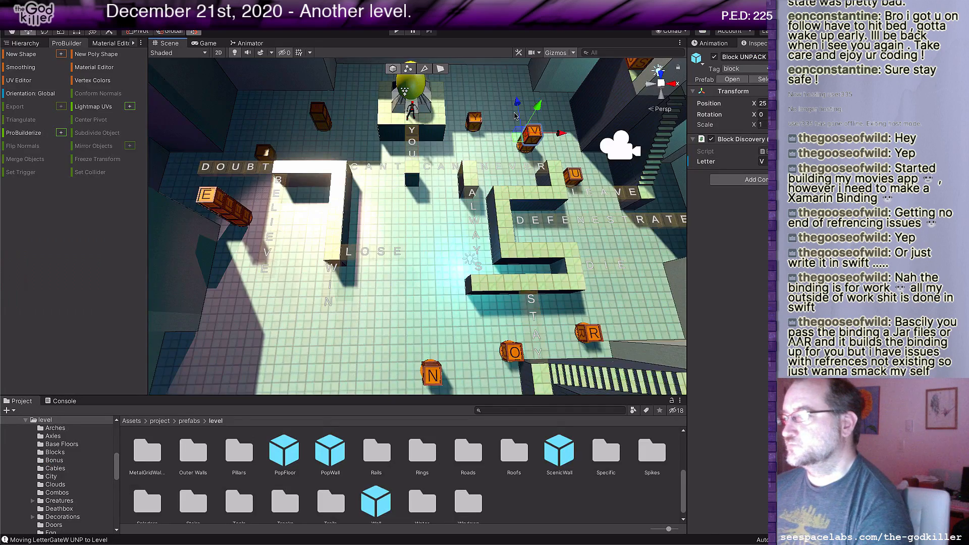
pyautogui.click(611, 96)
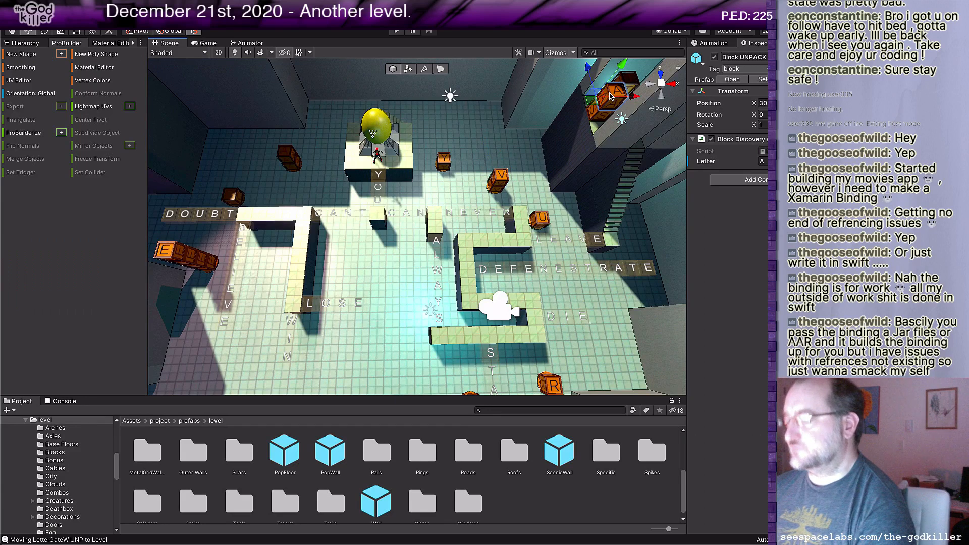
pyautogui.press('Delete')
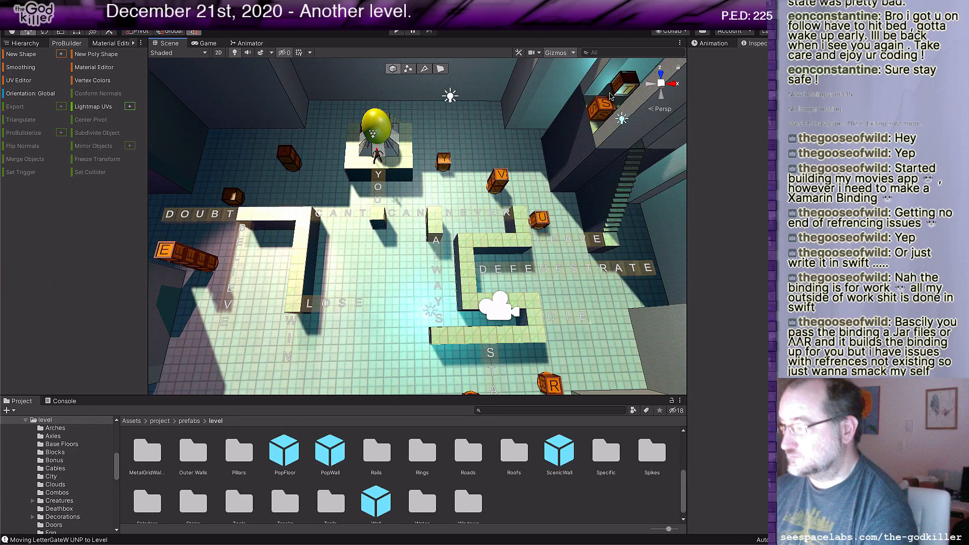
pyautogui.scroll(-2, 455, 189)
pyautogui.moveTo(456, 189); pyautogui.dragTo(489, 163, button='middle')
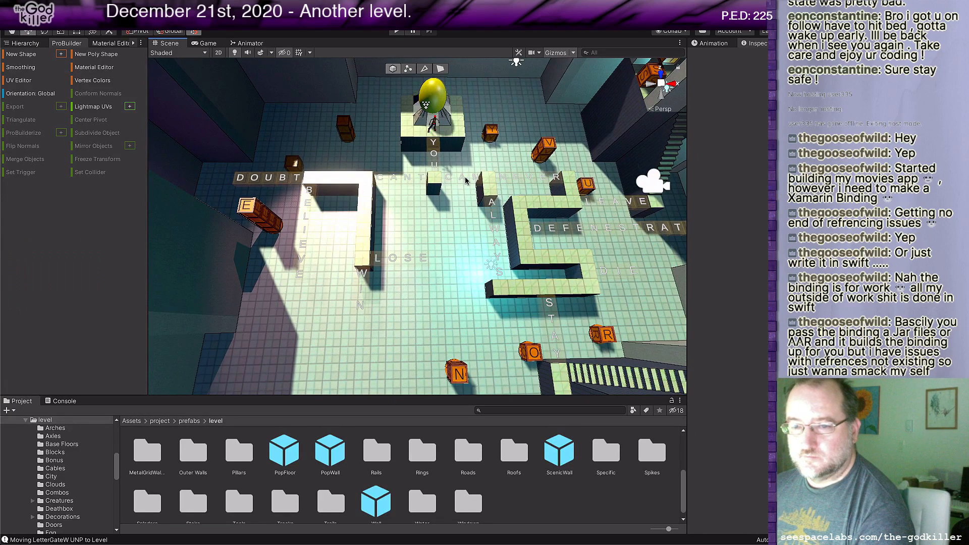
pyautogui.press('super+Tab')
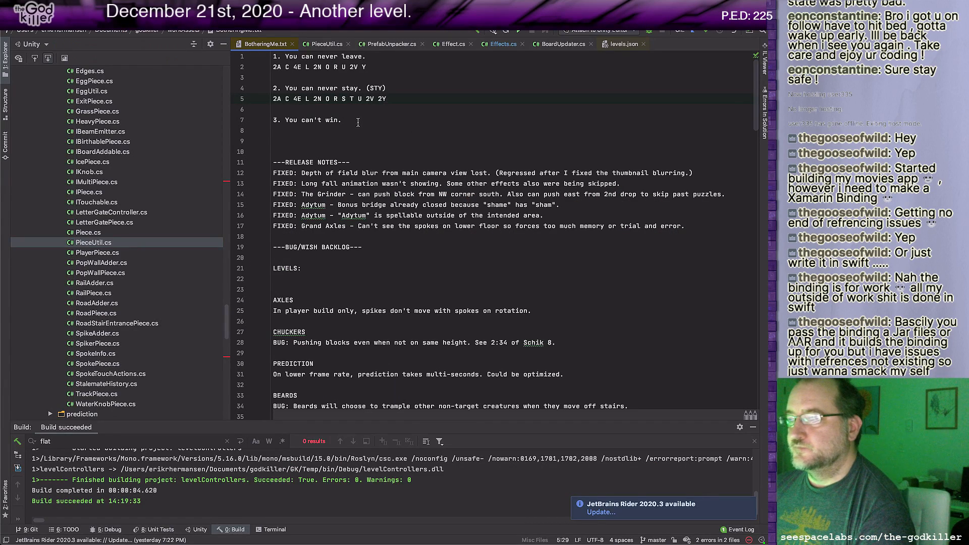
# Step: Copy the second sentence's letter tally onto the line below "3. You can't win."
pyautogui.hotkey('shift', 'Home')
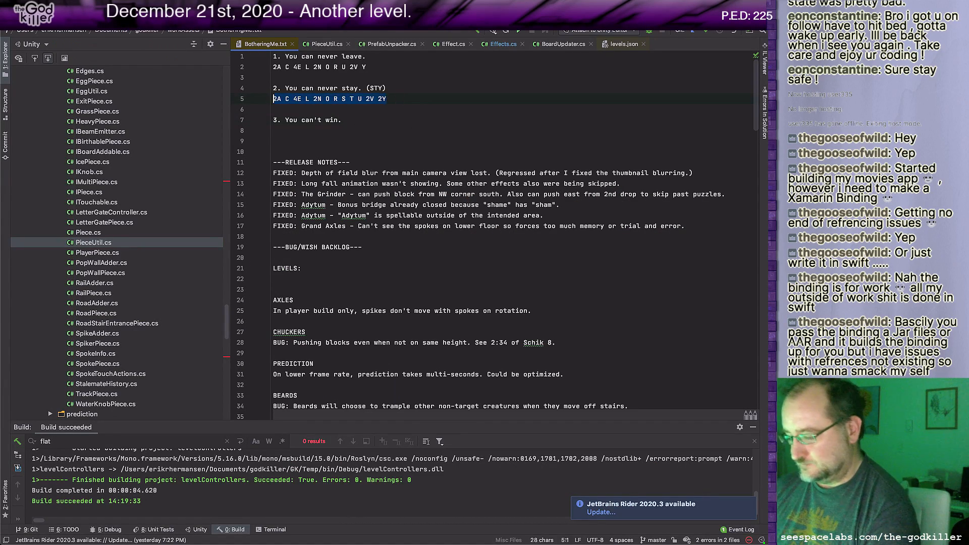
pyautogui.hotkey('ctrl', 'c')
pyautogui.press('Down')
pyautogui.press('Down')
pyautogui.press('Down')
pyautogui.hotkey('ctrl', 'v')
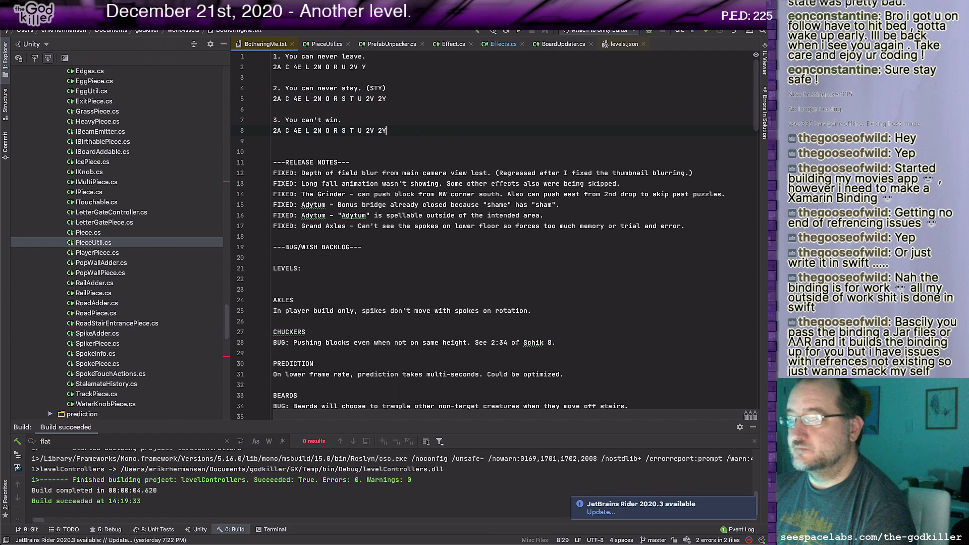
pyautogui.press('Left')
pyautogui.press('Left')
pyautogui.press('Left')
pyautogui.press('Left')
pyautogui.press('Left')
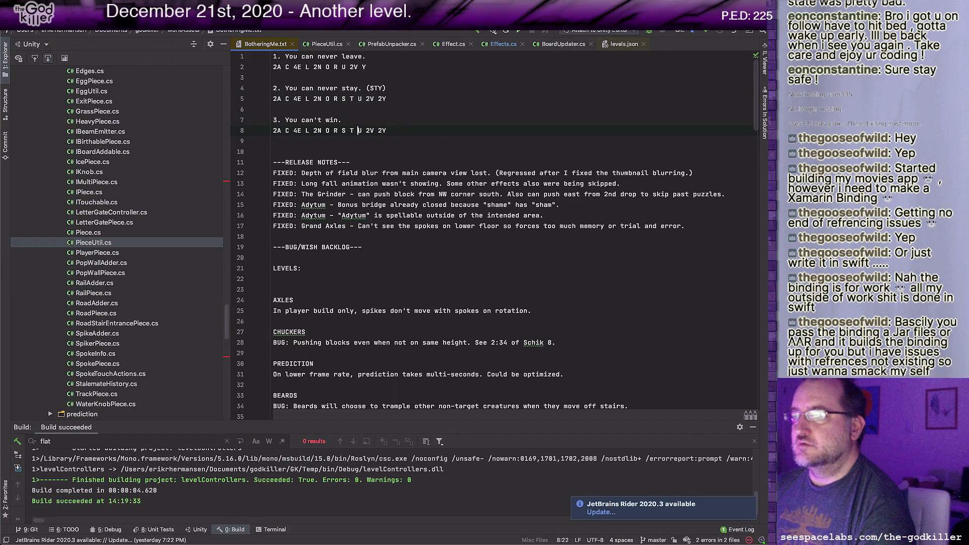
pyautogui.press('Left')
pyautogui.press('Left')
pyautogui.press('Left')
pyautogui.press('Left')
pyautogui.press('Left')
pyautogui.press('Left')
pyautogui.press('Left')
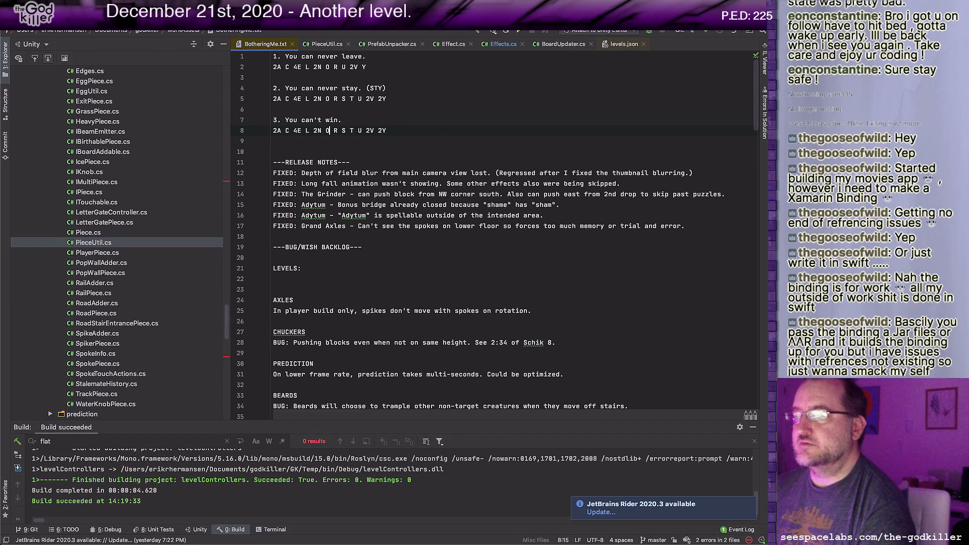
pyautogui.press('Right')
pyautogui.press('Right')
pyautogui.press('Right')
pyautogui.press('Right')
pyautogui.press('Right')
pyautogui.press('Right')
pyautogui.press('Right')
pyautogui.press('Right')
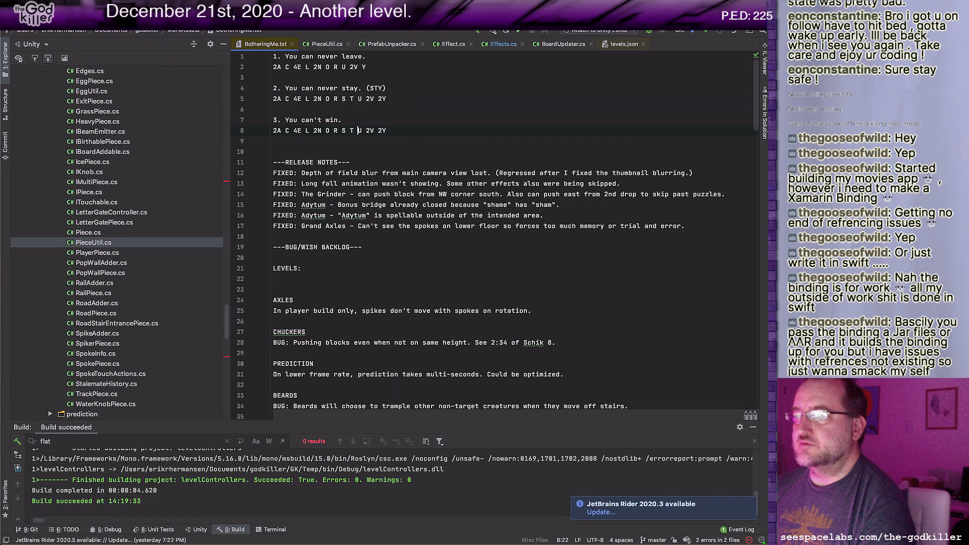
# Step: Move the "(STY)" note from the second sentence to the end of "1. You can never leave."
pyautogui.press('Up')
pyautogui.press('Up')
pyautogui.press('Up')
pyautogui.press('Up')
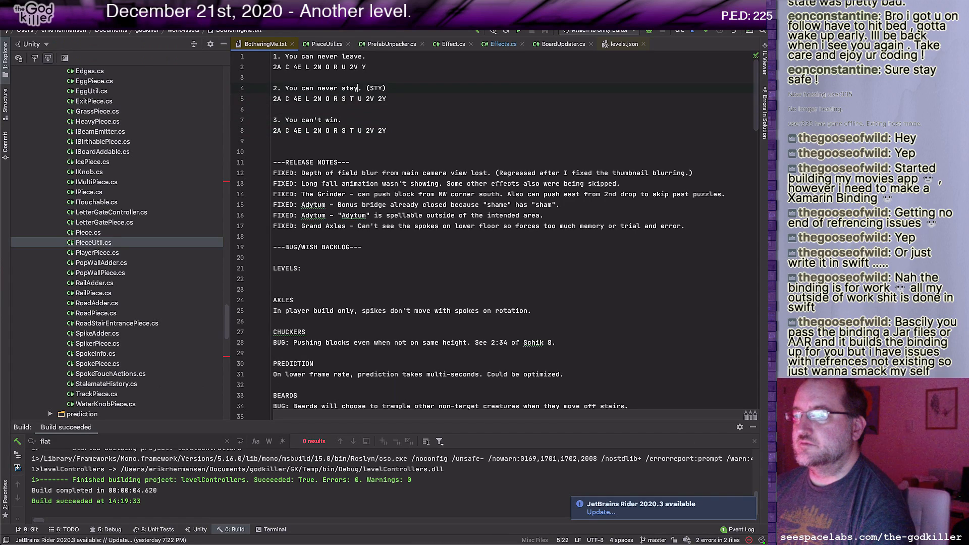
pyautogui.press('Right')
pyautogui.press('Right')
pyautogui.hotkey('shift', 'Right')
pyautogui.hotkey('shift', 'Right')
pyautogui.hotkey('shift', 'Right')
pyautogui.hotkey('shift', 'Right')
pyautogui.hotkey('shift', 'Right')
pyautogui.press('BackSpace')
pyautogui.press('Up')
pyautogui.press('Up')
pyautogui.press('Up')
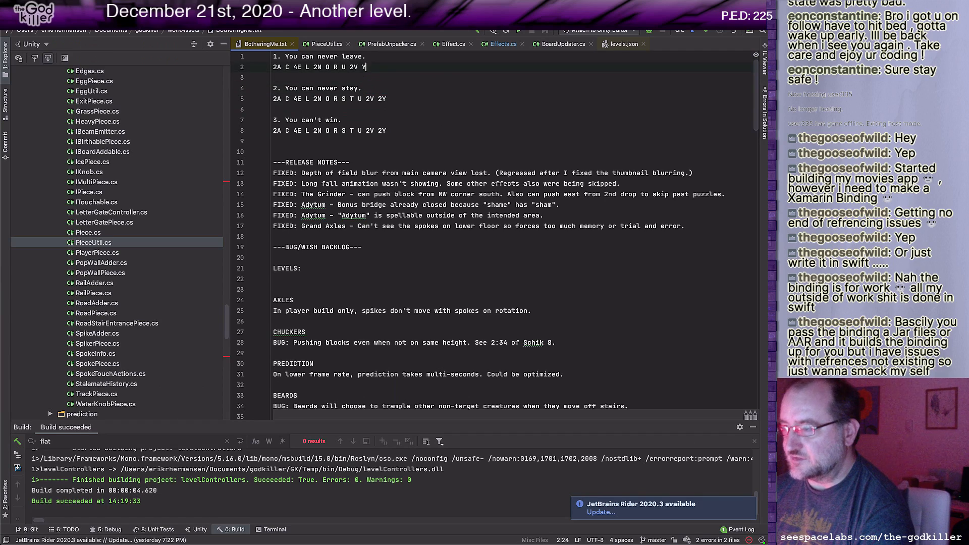
pyautogui.press('super+v')
pyautogui.press('Down')
pyautogui.press('Down')
pyautogui.press('Down')
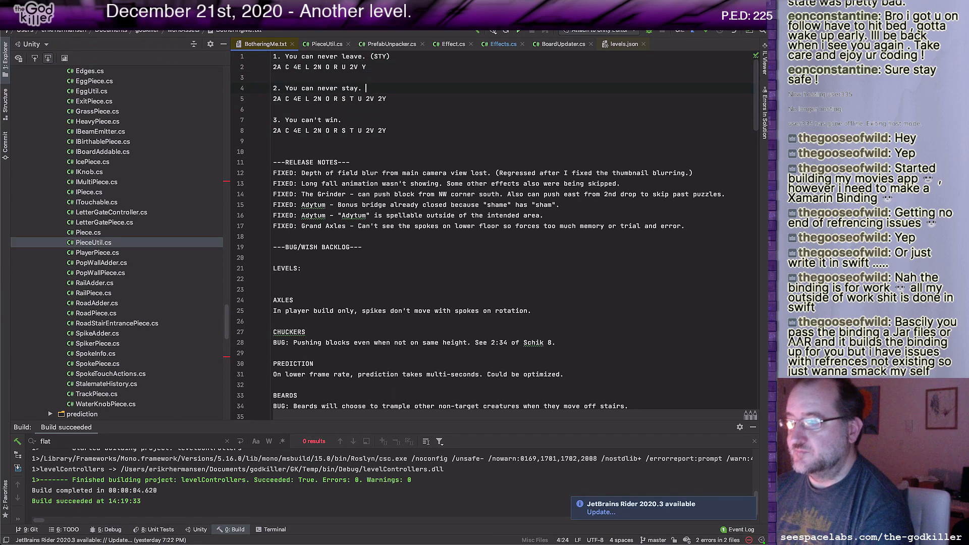
pyautogui.press('Down')
pyautogui.press('Down')
pyautogui.press('Down')
pyautogui.press('Down')
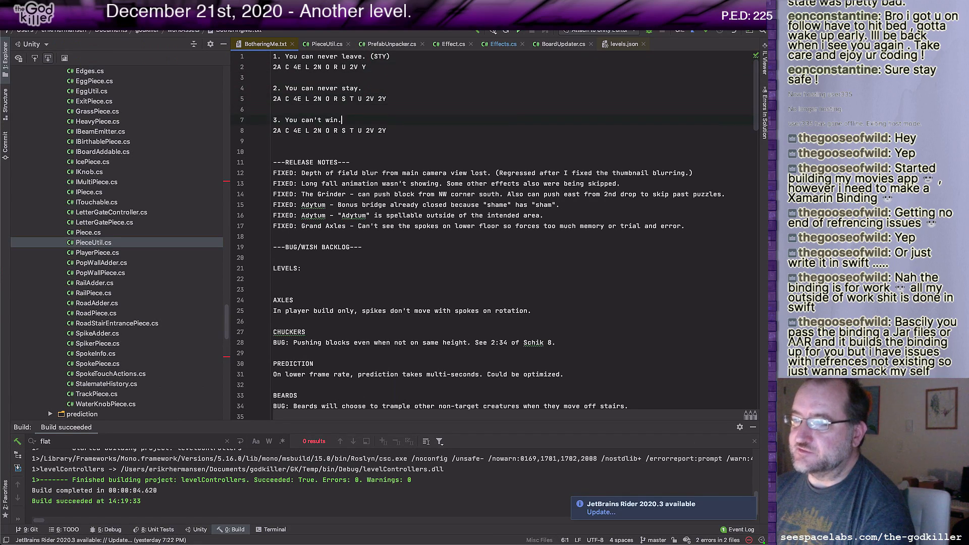
pyautogui.press('Left')
pyautogui.press('Left')
pyautogui.press('Left')
pyautogui.press('Left')
pyautogui.press('Left')
pyautogui.press('Left')
pyautogui.press('Left')
pyautogui.press('Left')
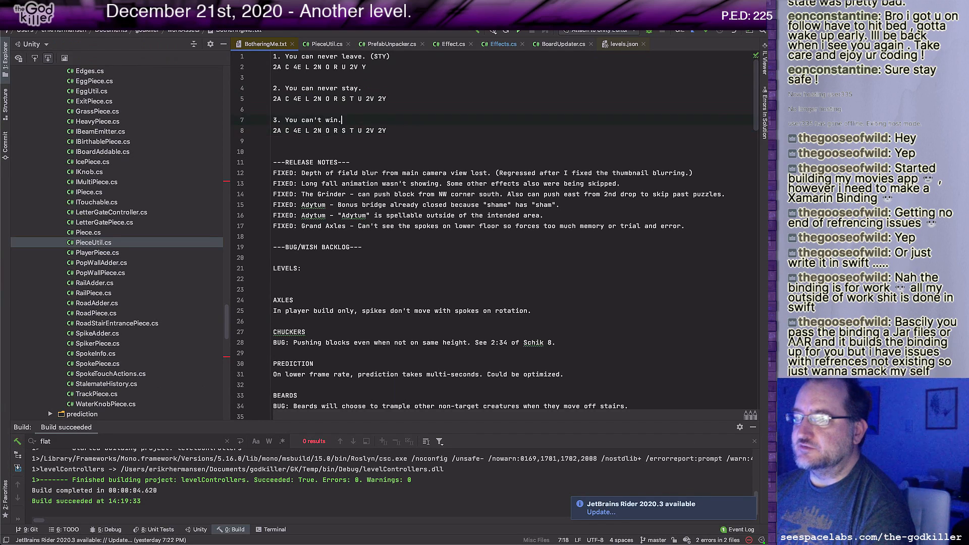
# Step: Begin a bracketed note with "(W" at the end of "2. You can never stay."
pyautogui.press('Up')
pyautogui.press('Up')
pyautogui.press('Right')
pyautogui.press('Right')
pyautogui.press('Right')
pyautogui.press('Up')
pyautogui.press('Right')
pyautogui.press('Right')
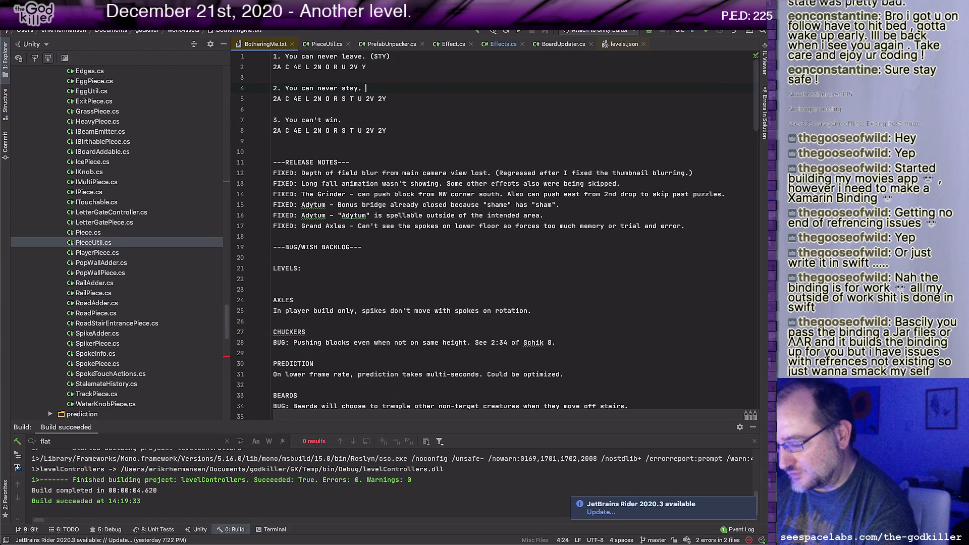
pyautogui.write('(W')
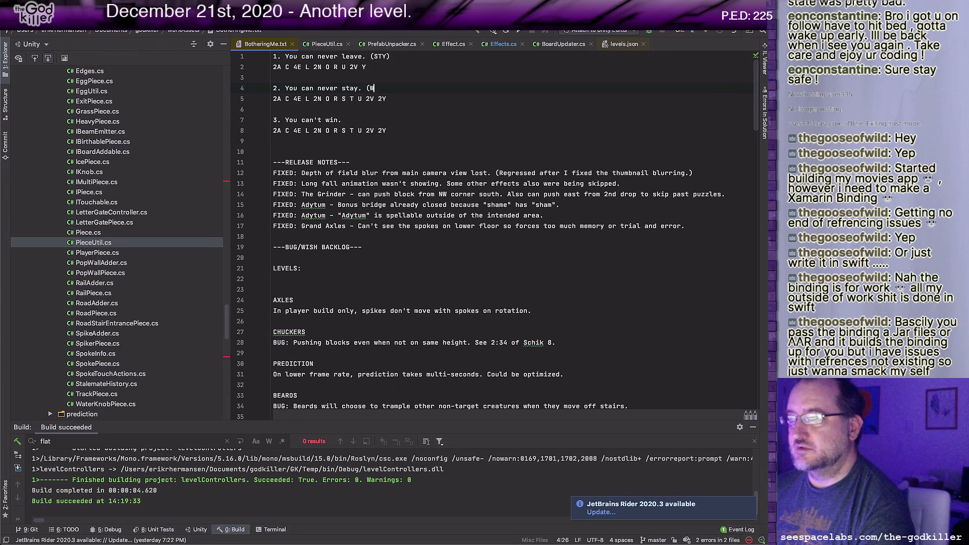
# Step: Insert the letter W between 2V and 2Y in the third sentence's tally
pyautogui.press('Down')
pyautogui.press('Down')
pyautogui.press('Down')
pyautogui.press('Down')
pyautogui.press('Right')
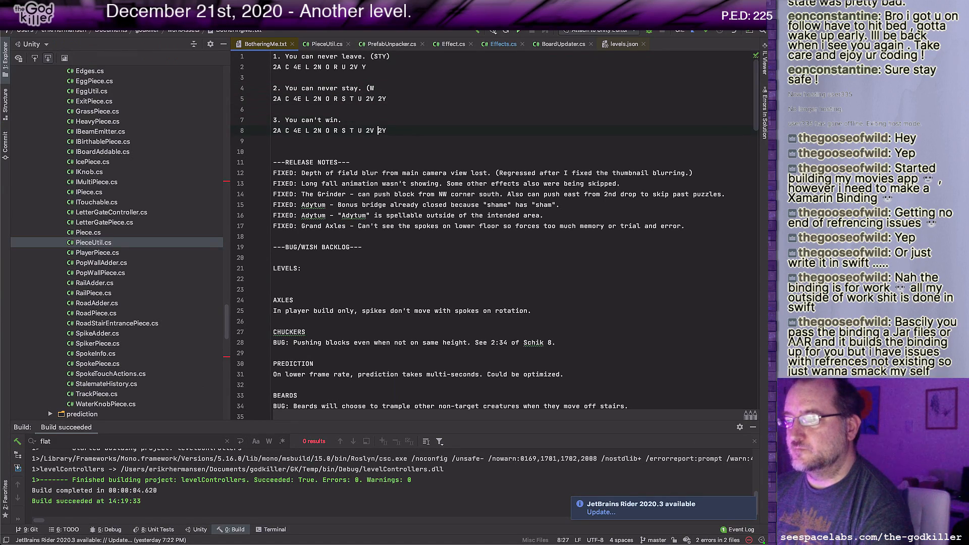
pyautogui.write('W')
pyautogui.press('Left')
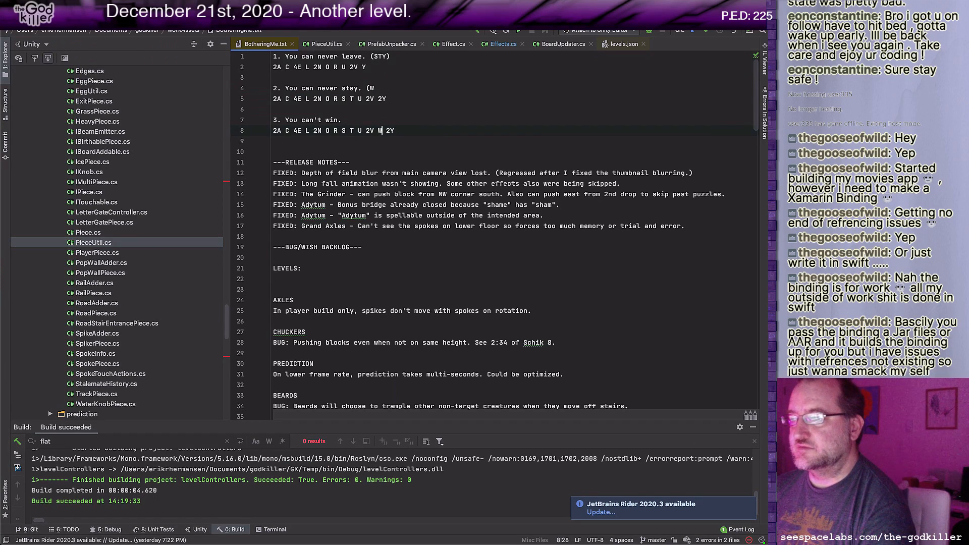
# Step: Insert the letter I between 4E and L in the third sentence's tally
pyautogui.press('Left')
pyautogui.press('Left')
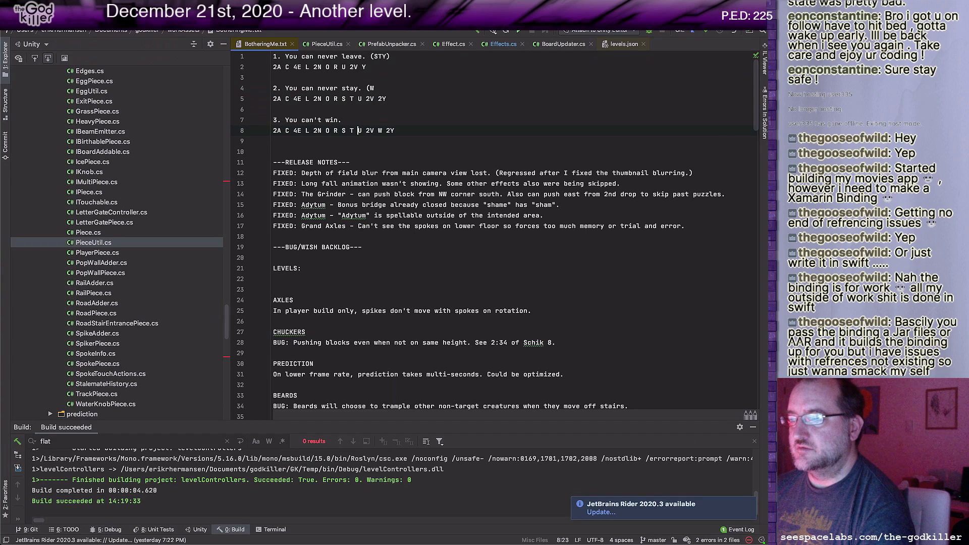
pyautogui.press('Left')
pyautogui.press('Left')
pyautogui.press('Left')
pyautogui.press('Left')
pyautogui.press('Left')
pyautogui.press('Left')
pyautogui.press('Left')
pyautogui.press('Left')
pyautogui.press('Left')
pyautogui.press('Left')
pyautogui.press('Left')
pyautogui.press('Left')
pyautogui.press('Left')
pyautogui.press('Left')
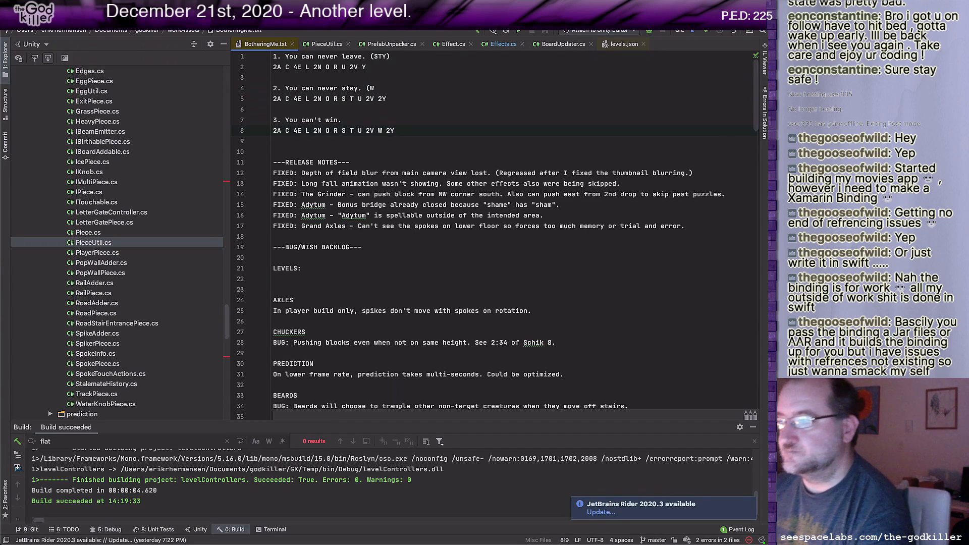
pyautogui.write('I')
# Step: Complete the bracketed note after "2. You can never stay." so that it reads "(WI)"
pyautogui.press('Up')
pyautogui.press('Up')
pyautogui.press('Up')
pyautogui.press('Up')
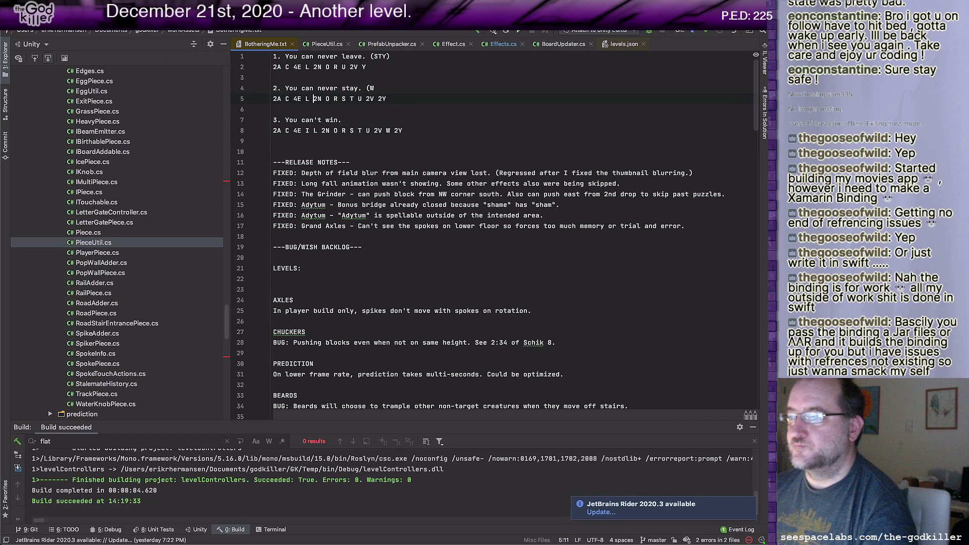
pyautogui.press('End')
pyautogui.write('I)')
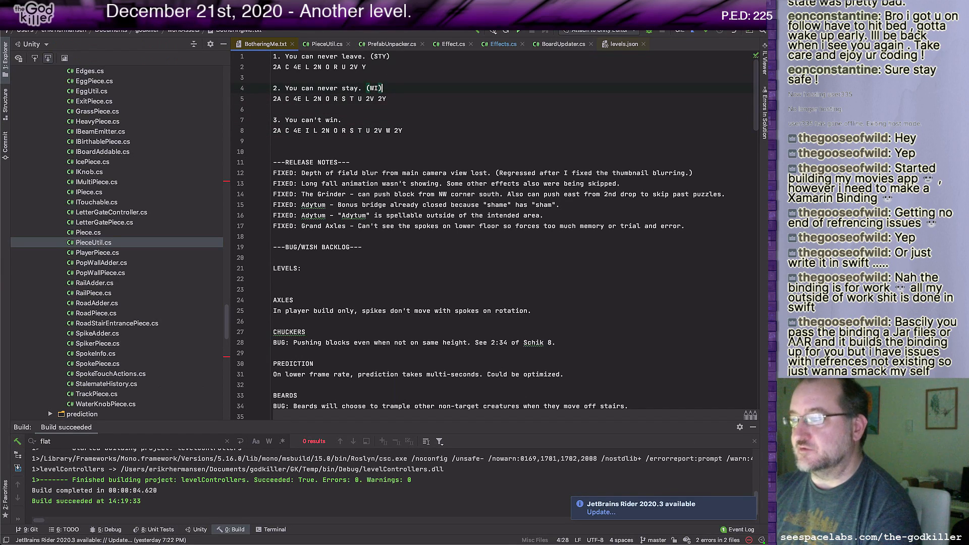
# Step: Switch to Unity, place a Block prefab from the Blocks folder on the raised ledge behind the stairs, and set its letter to I
pyautogui.press('super+Tab')
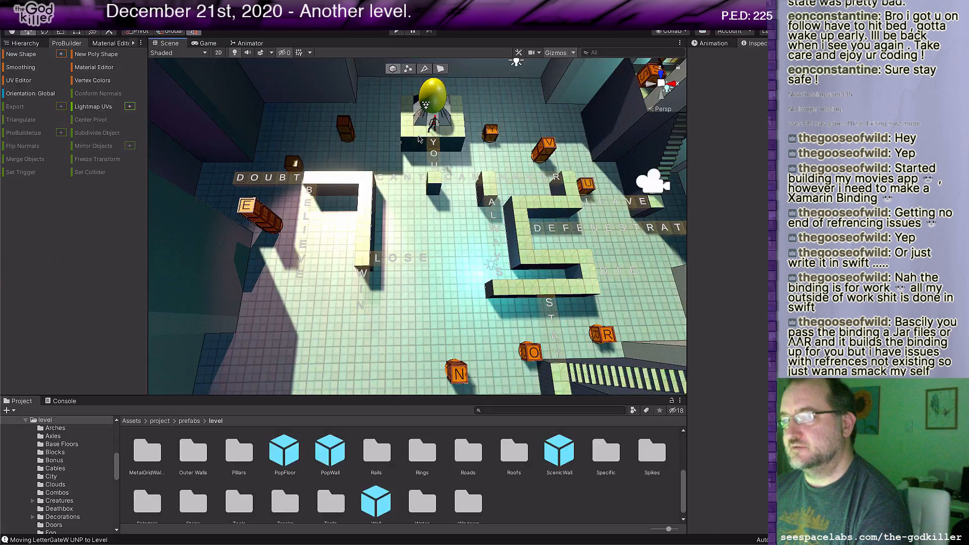
pyautogui.moveTo(572, 252); pyautogui.dragTo(403, 204, button='middle')
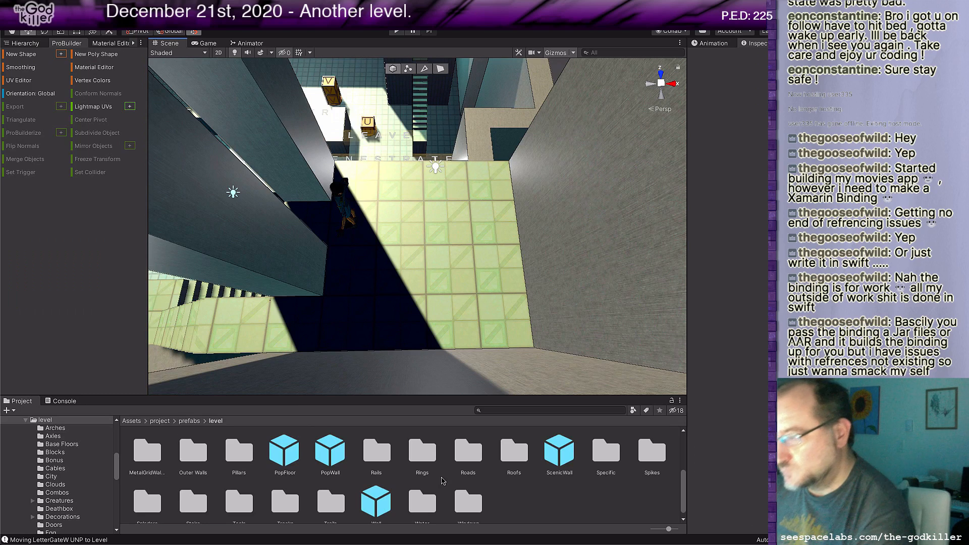
pyautogui.scroll(3, 281, 467)
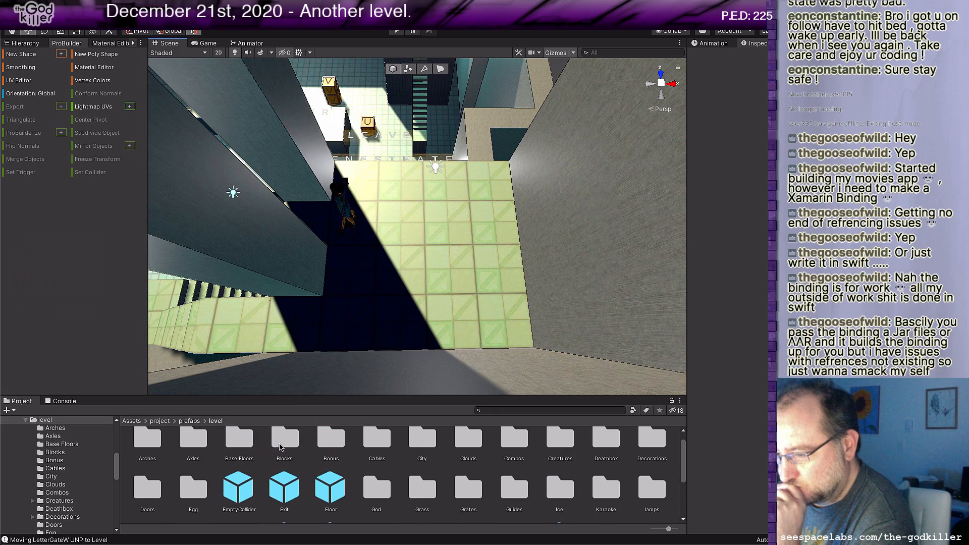
pyautogui.doubleClick(281, 439)
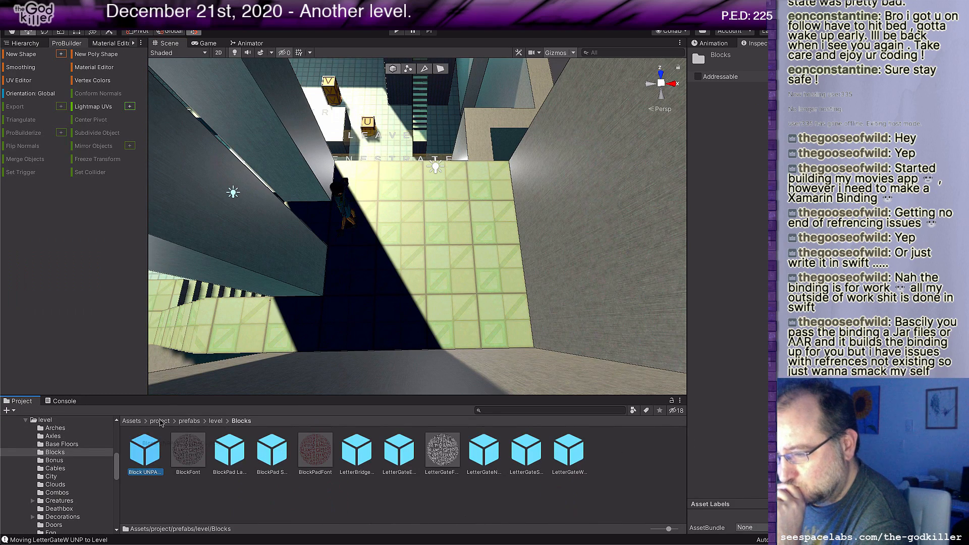
pyautogui.moveTo(161, 423); pyautogui.dragTo(428, 224)
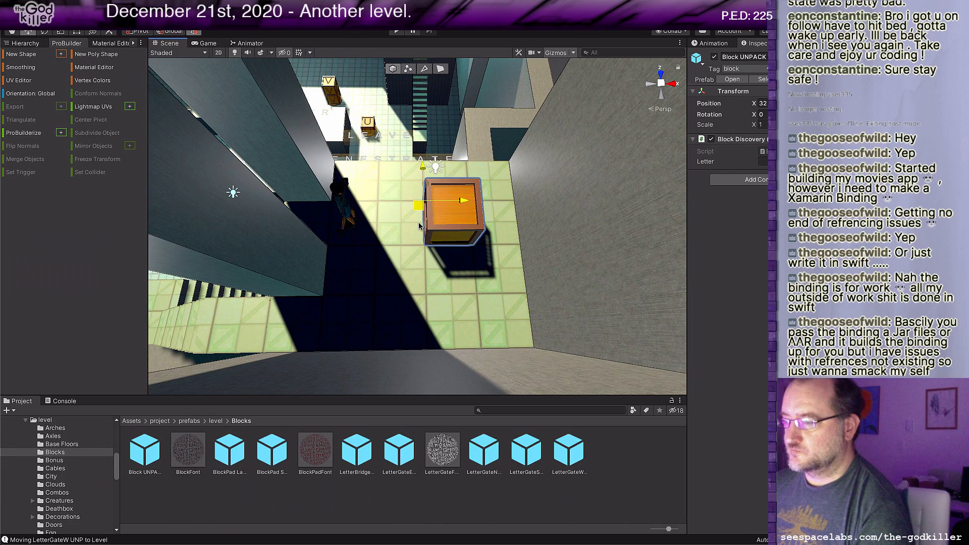
pyautogui.moveTo(418, 207); pyautogui.dragTo(415, 237)
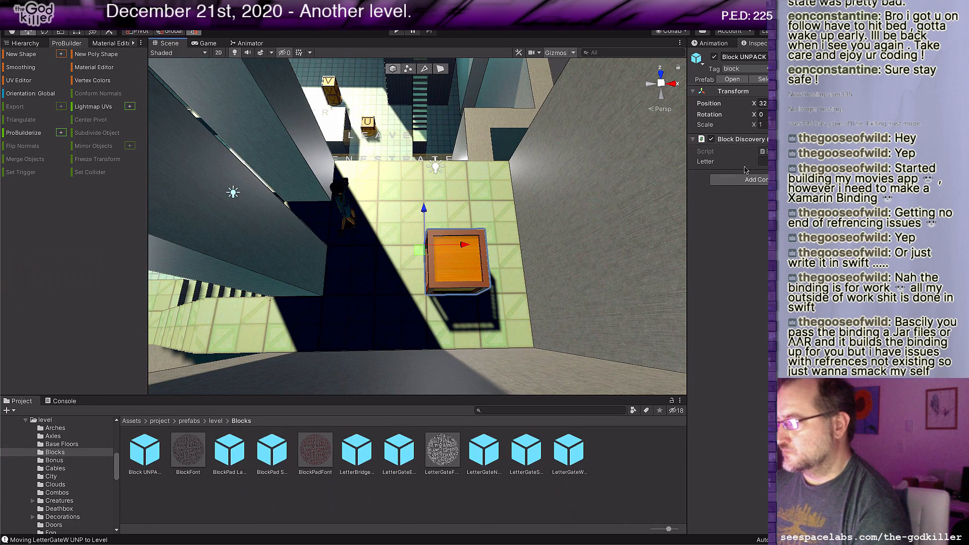
pyautogui.click(763, 161)
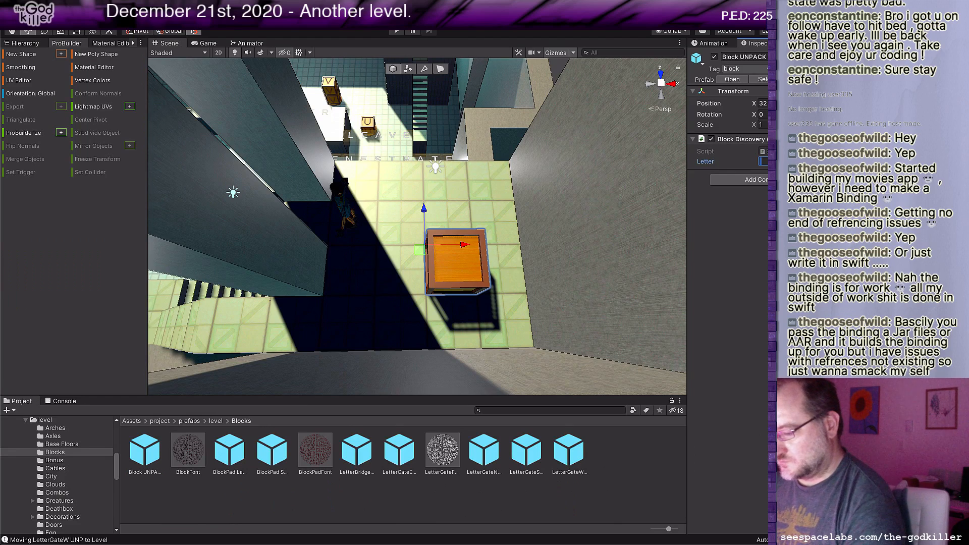
pyautogui.write('I')
# Step: Stack a copy of the I block on top of it and set the copy's letter to W
pyautogui.moveTo(646, 190); pyautogui.dragTo(676, 186, button='middle')
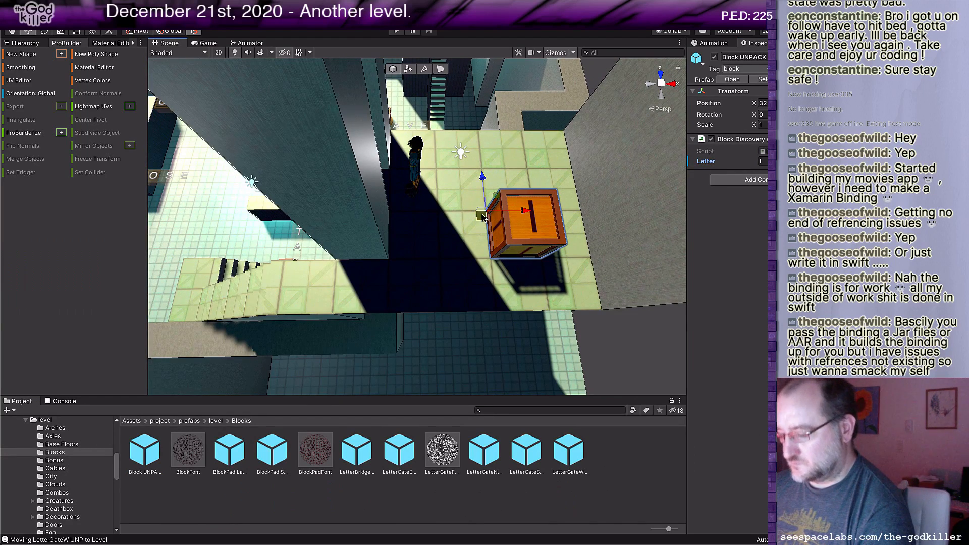
pyautogui.moveTo(497, 198); pyautogui.dragTo(513, 172)
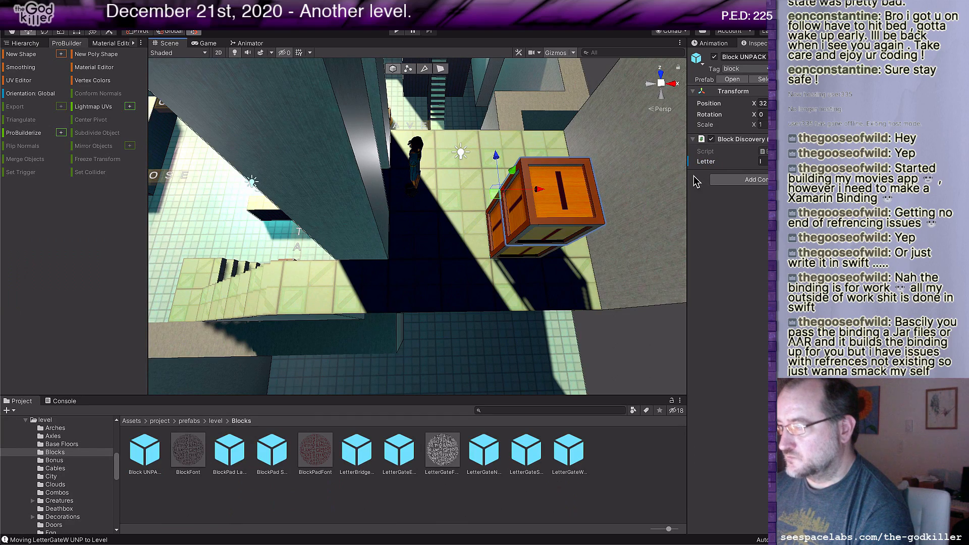
pyautogui.write('W')
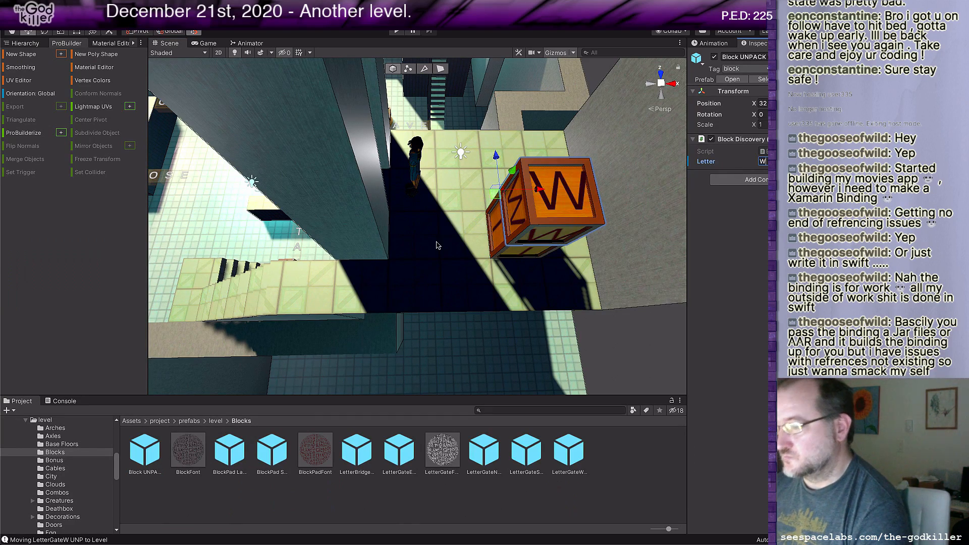
# Step: Duplicate the large R block pad onto the open floor between the R block and the word DIE, and set its letter to S
pyautogui.scroll(-3, 438, 244)
pyautogui.moveTo(426, 233); pyautogui.dragTo(558, 292, button='middle')
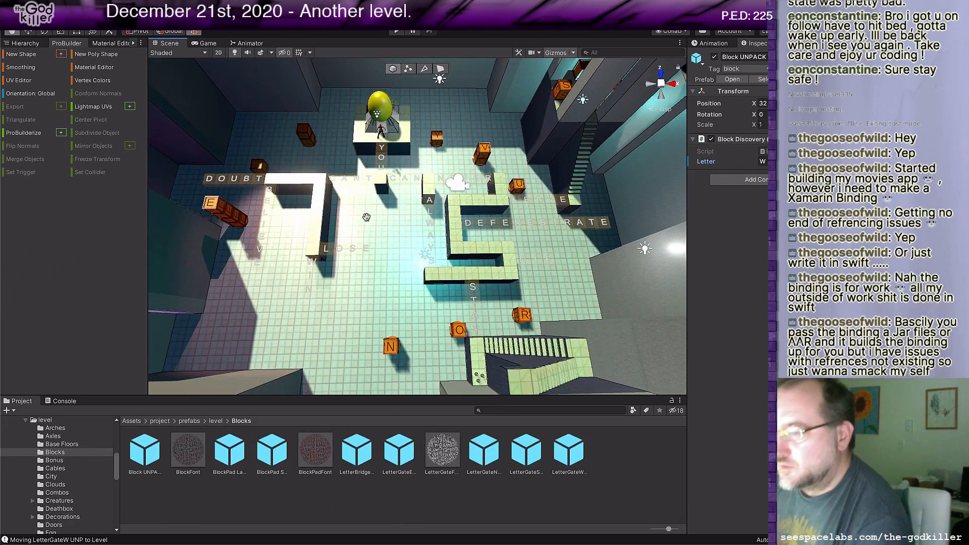
pyautogui.moveTo(355, 215); pyautogui.dragTo(397, 224, button='middle')
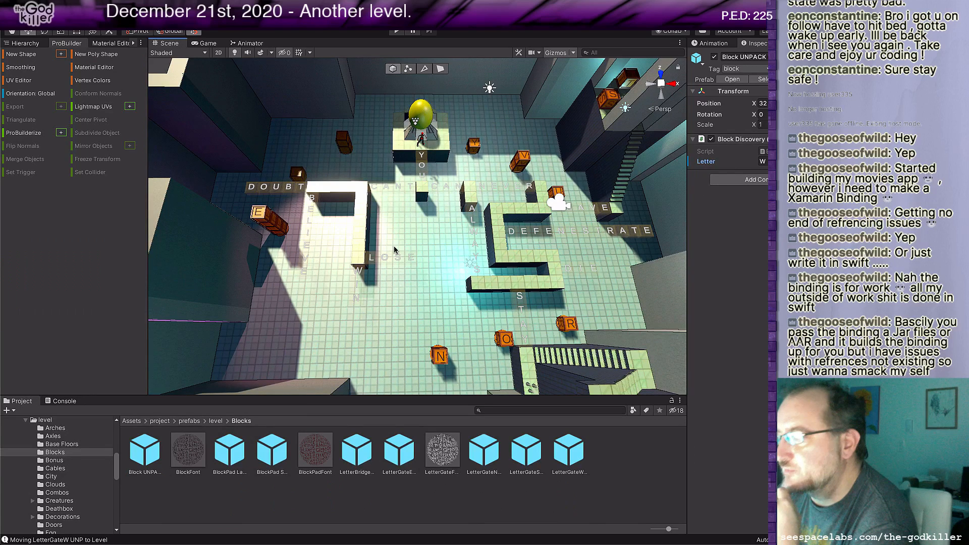
pyautogui.press('super+Tab')
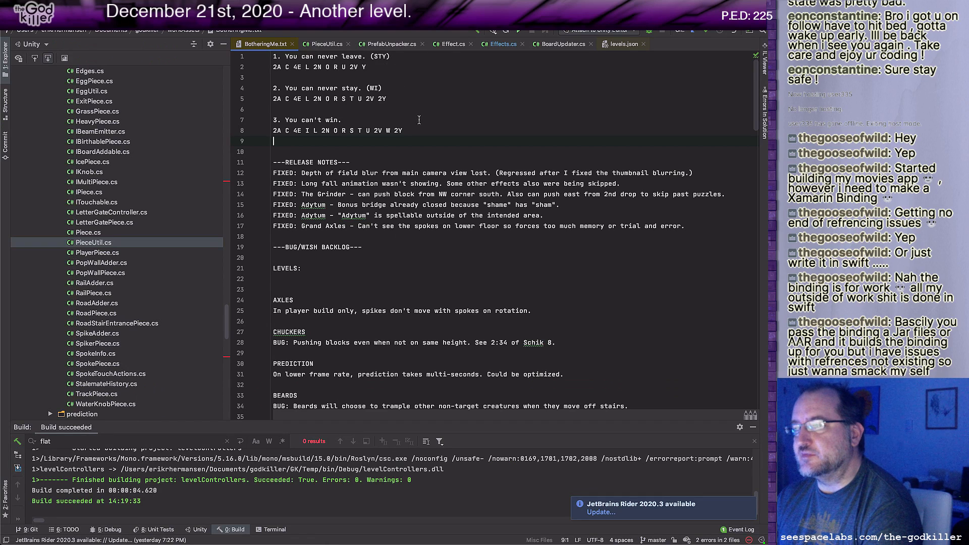
pyautogui.press('super+Tab')
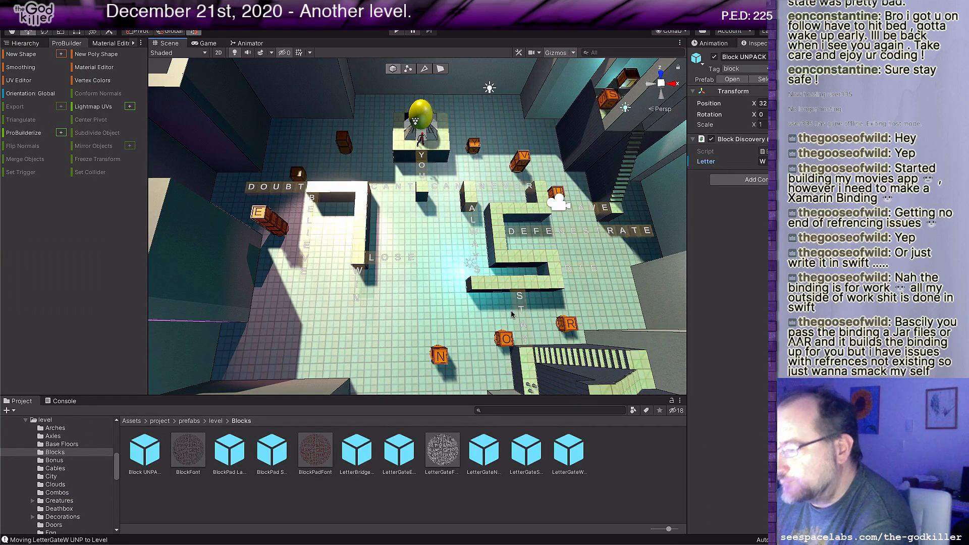
pyautogui.scroll(1, 467, 354)
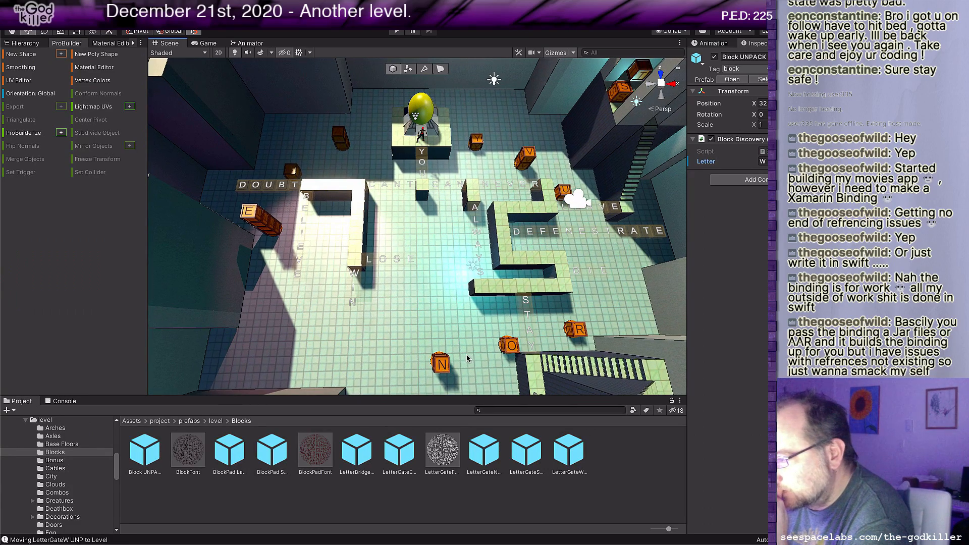
pyautogui.scroll(5, 553, 336)
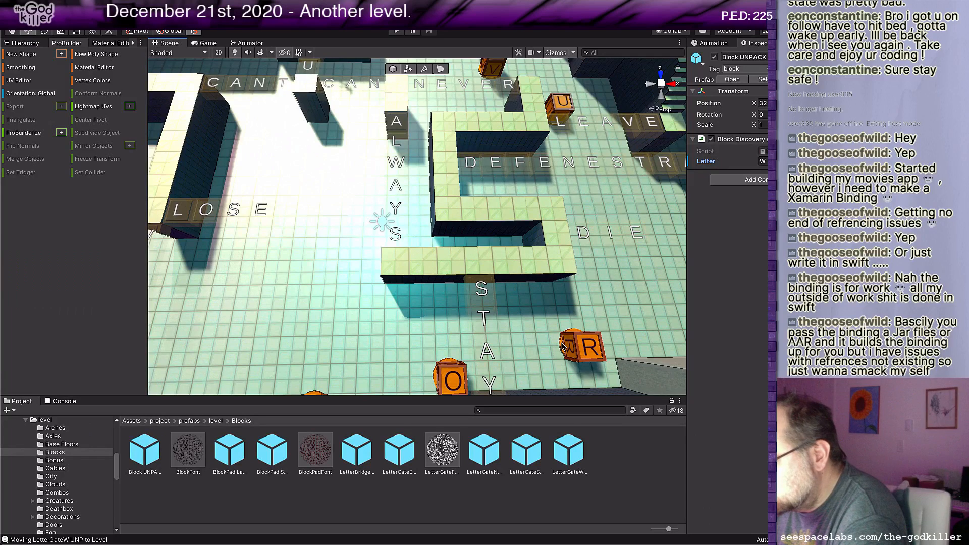
pyautogui.click(563, 347)
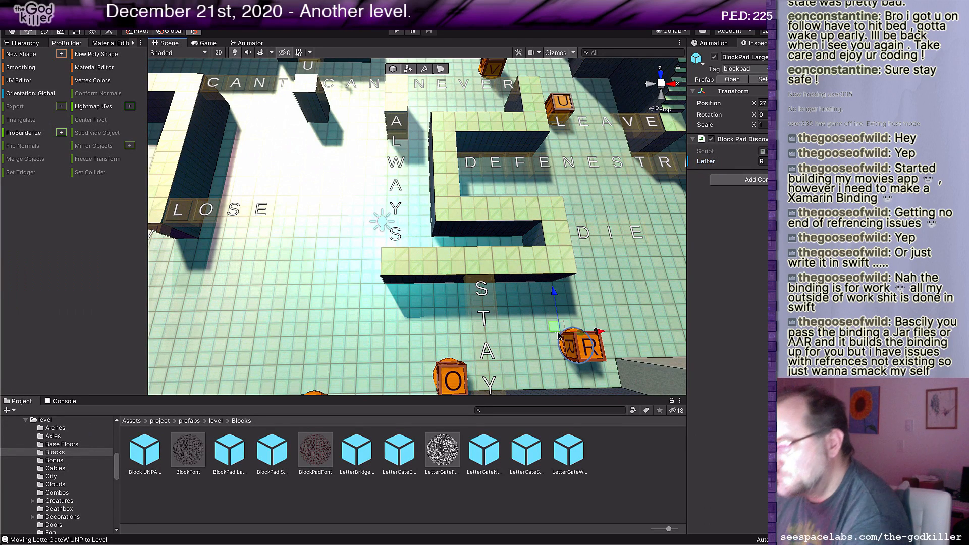
pyautogui.moveTo(556, 330); pyautogui.dragTo(592, 282)
pyautogui.click(763, 161)
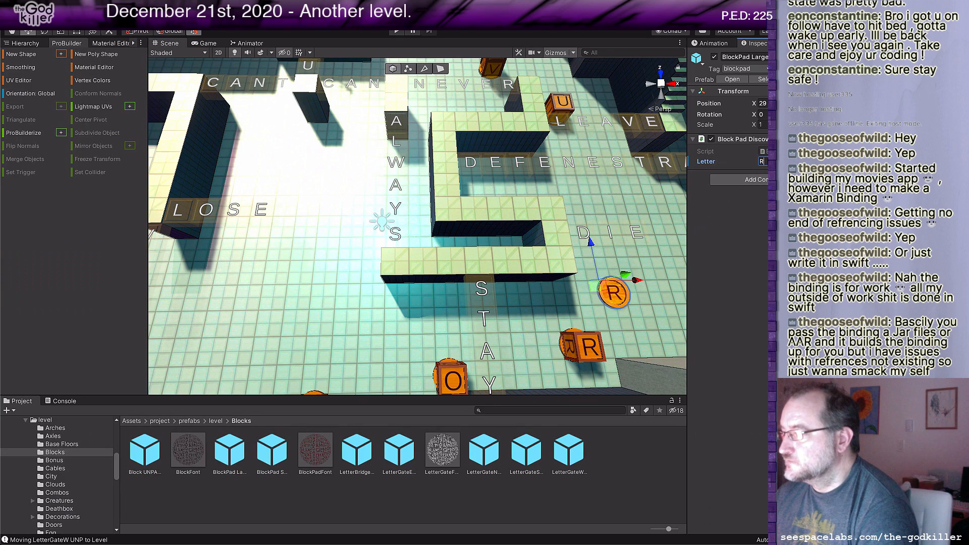
pyautogui.write('S')
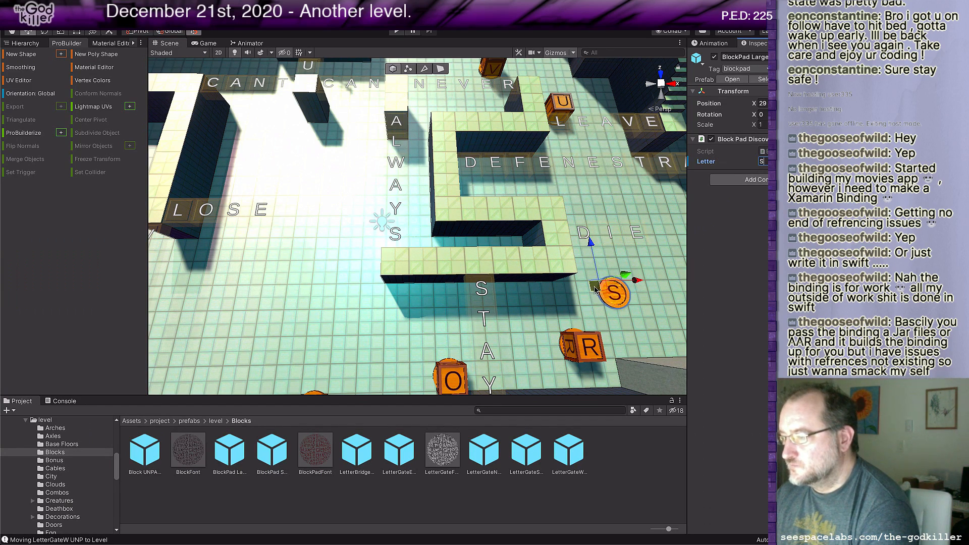
# Step: Duplicate the S pad to the floor between the words DIE and DEFENESTRATE, and set its letter to T
pyautogui.hotkey('ctrl', 'd')
pyautogui.moveTo(596, 288); pyautogui.dragTo(601, 206)
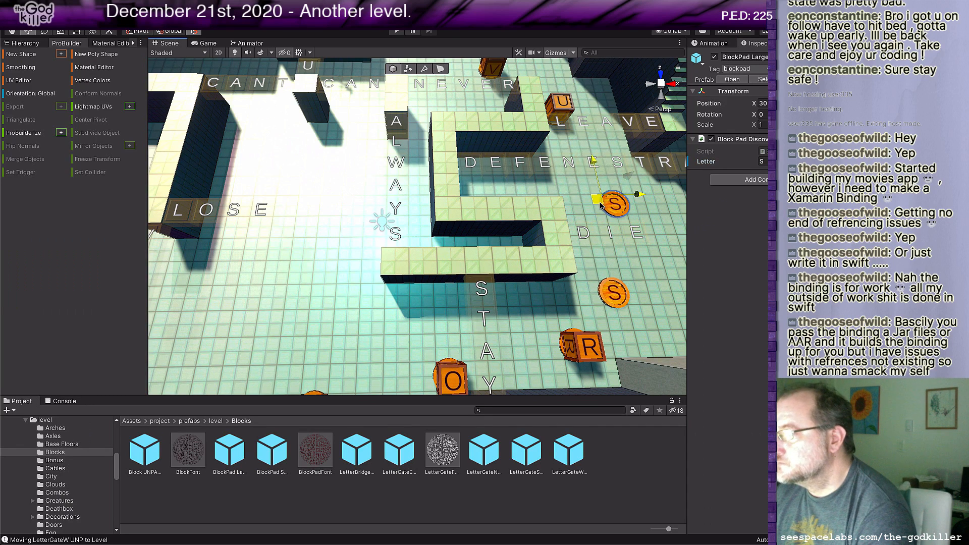
pyautogui.click(763, 162)
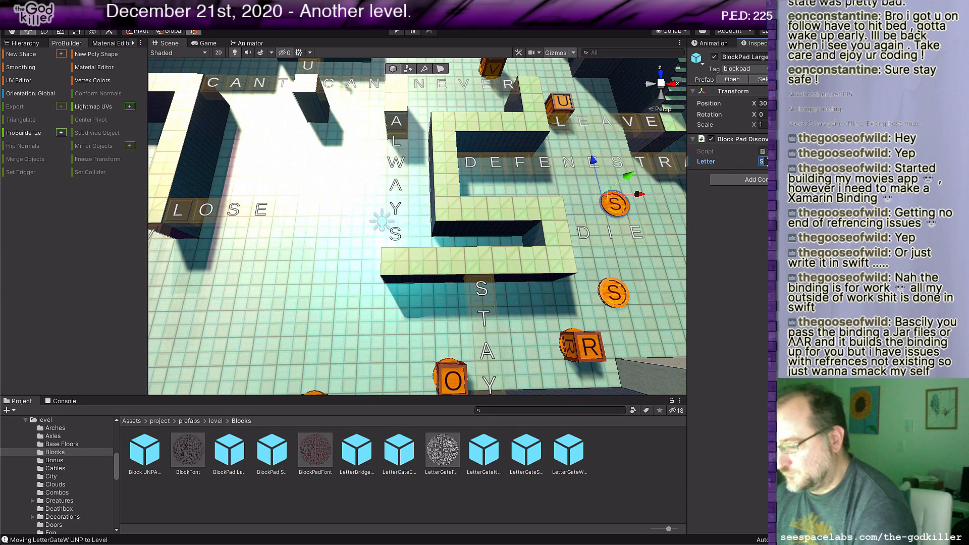
pyautogui.write('T')
# Step: Duplicate the T pad to the floor beside the V block near the egg platform, and set its letter to W
pyautogui.scroll(-2, 525, 252)
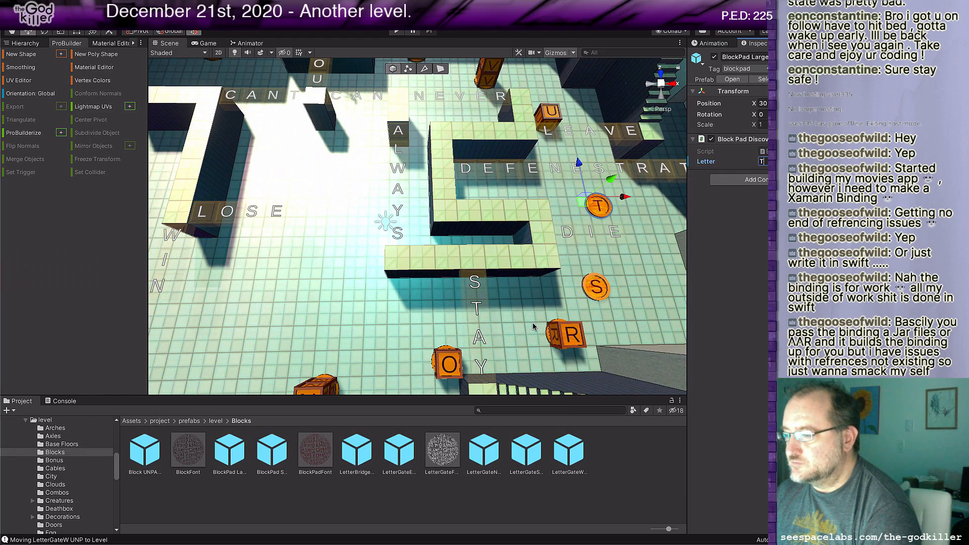
pyautogui.moveTo(533, 327); pyautogui.dragTo(564, 292, button='middle')
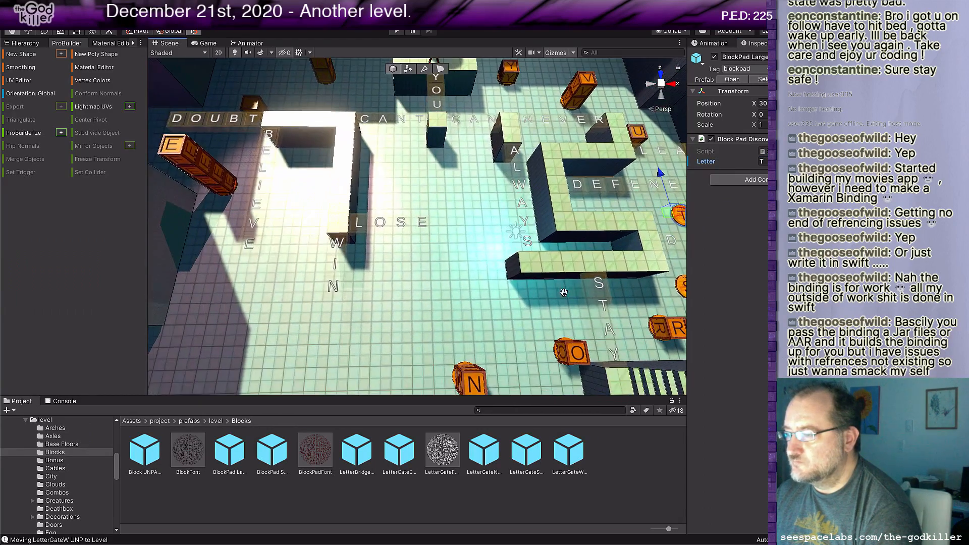
pyautogui.scroll(-3, 563, 295)
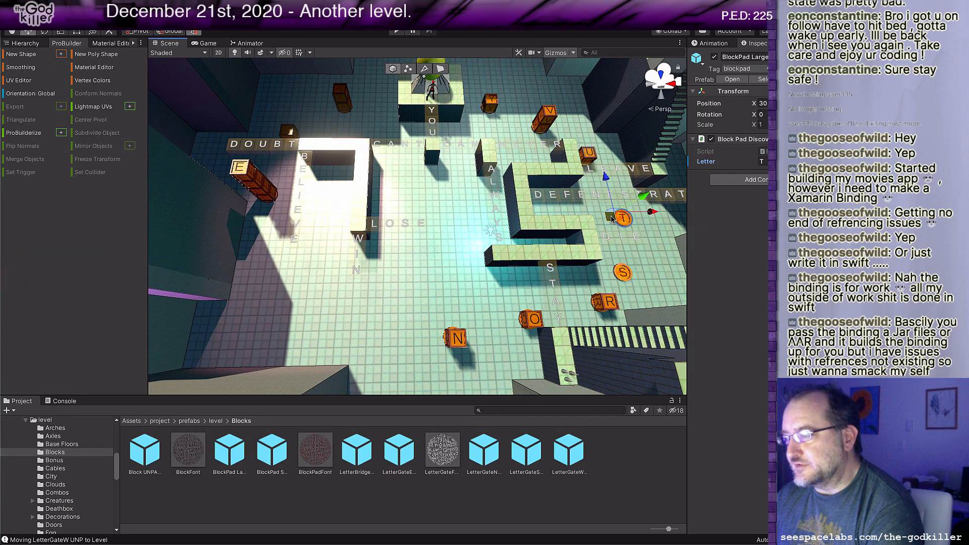
pyautogui.moveTo(612, 218); pyautogui.dragTo(512, 114)
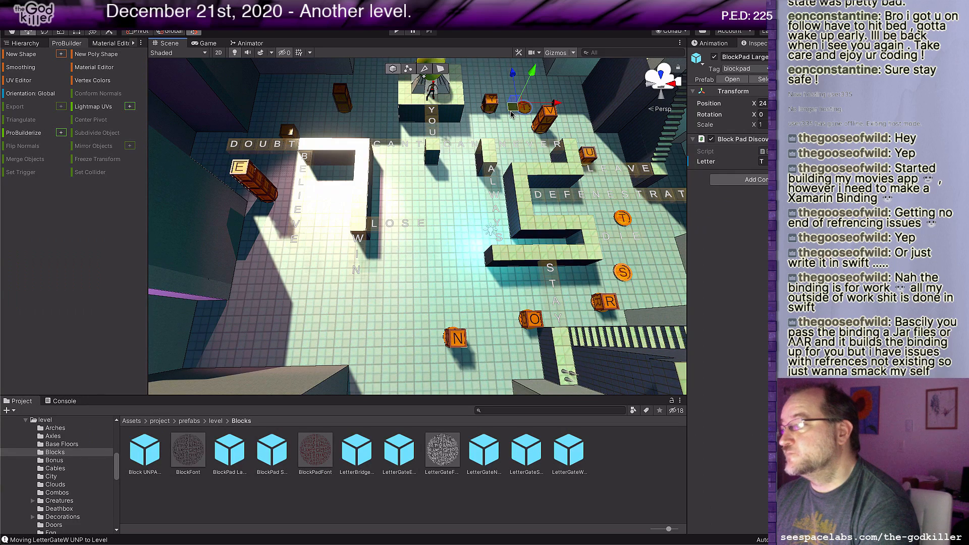
pyautogui.click(762, 162)
pyautogui.write('W')
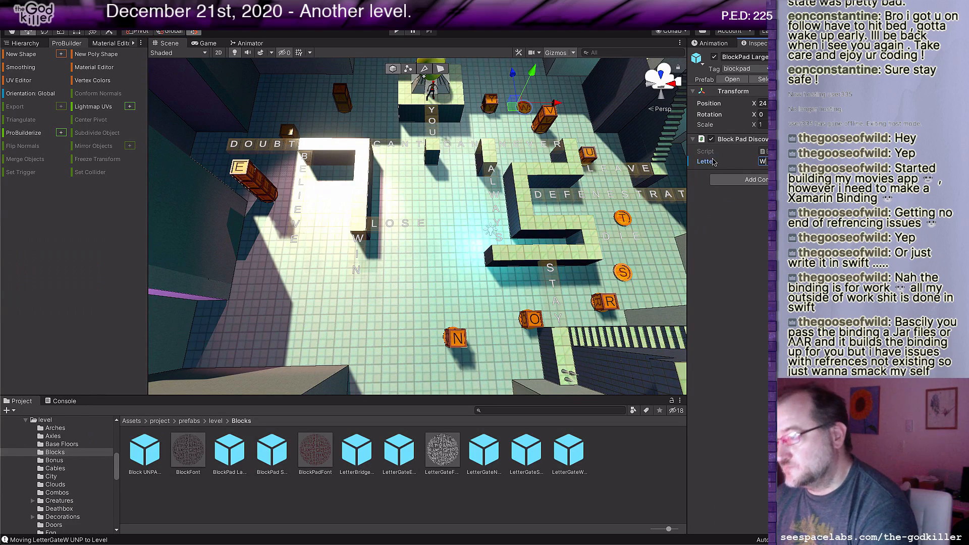
# Step: Duplicate the W pad to the open floor below the word WIN, and set its letter to I
pyautogui.click(511, 110)
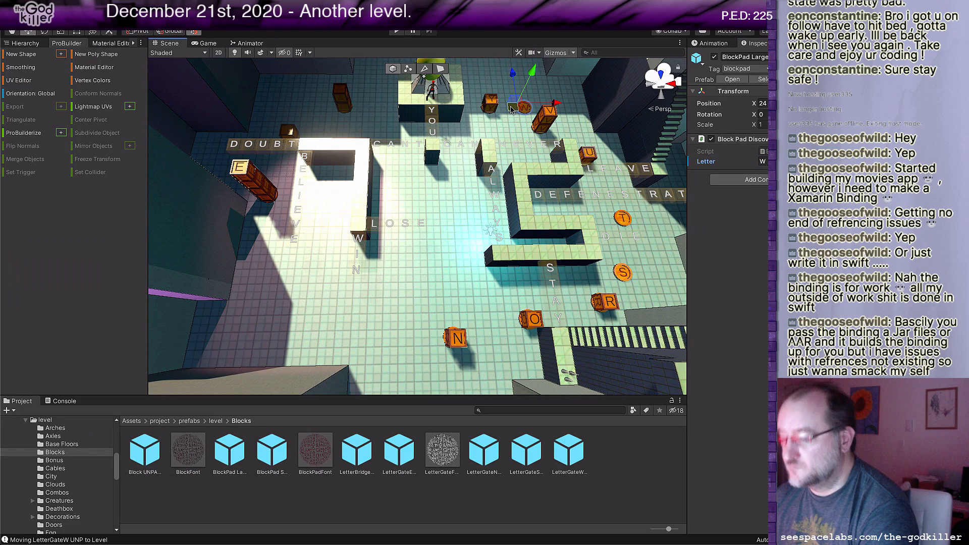
pyautogui.moveTo(512, 110); pyautogui.dragTo(311, 328)
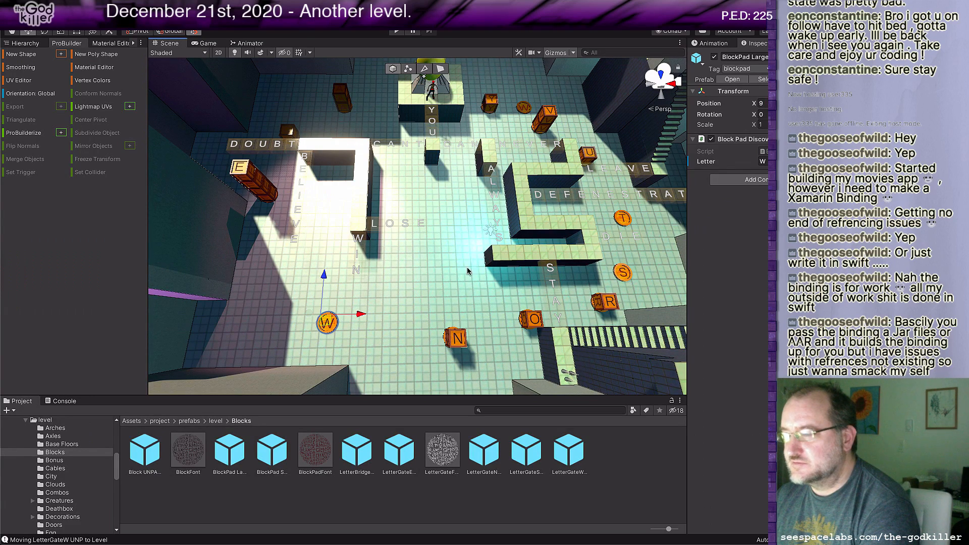
pyautogui.click(762, 161)
pyautogui.write('I')
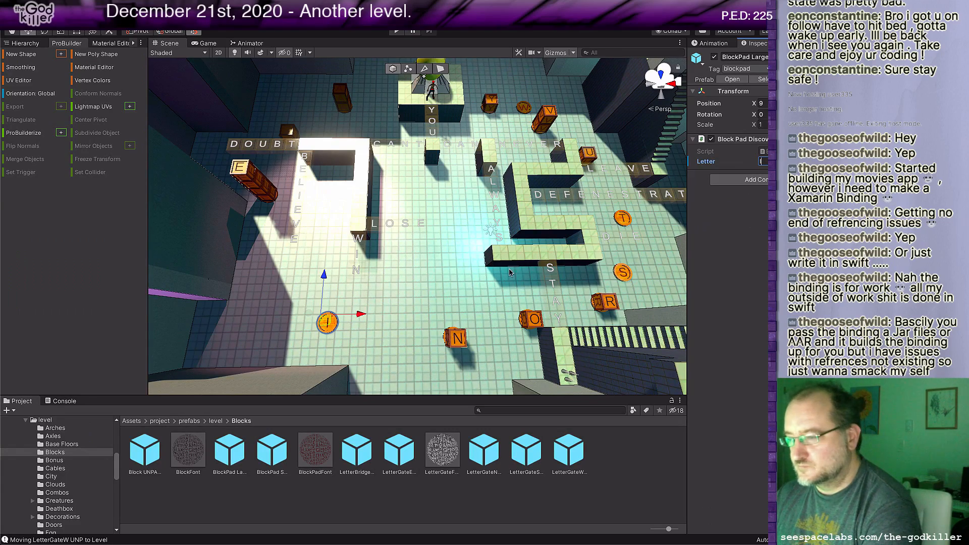
pyautogui.scroll(-2, 458, 287)
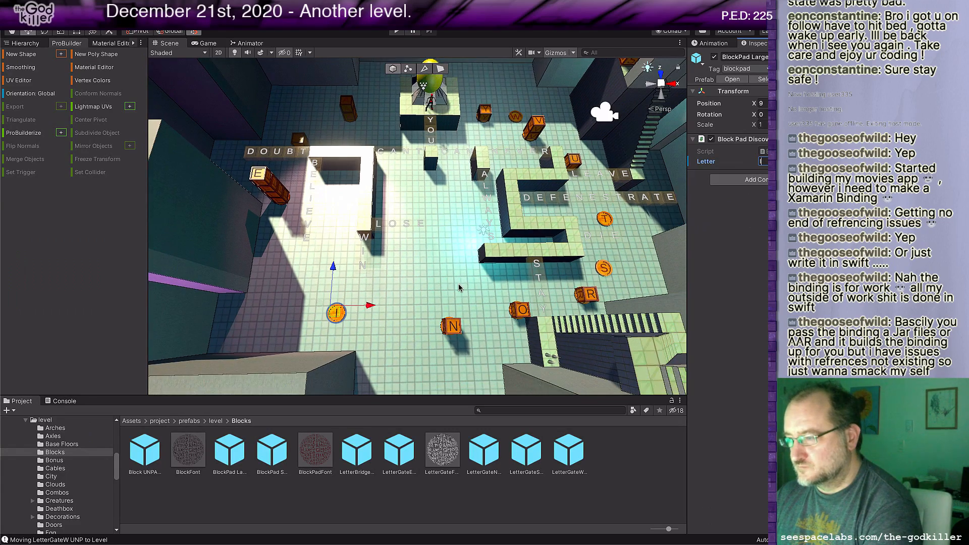
pyautogui.scroll(-2, 464, 277)
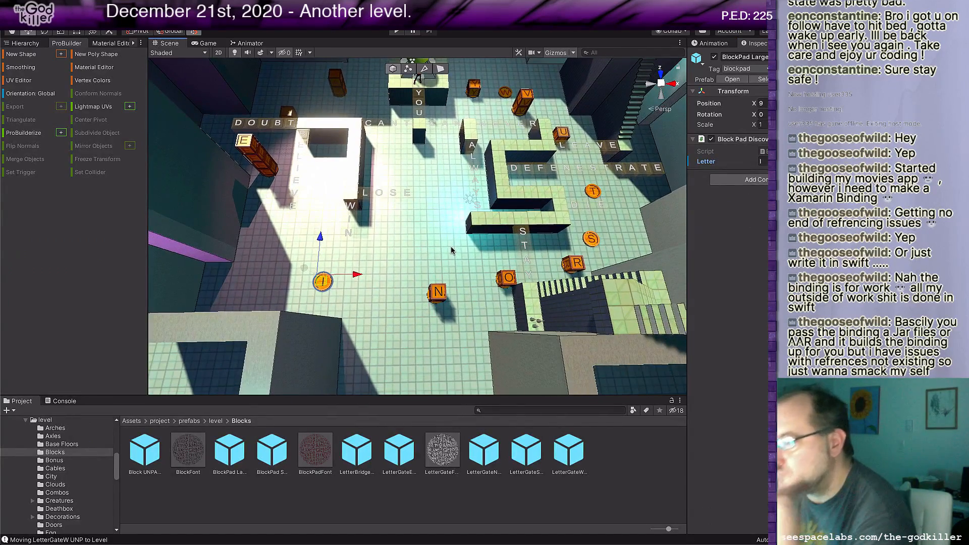
# Step: Examine how the letter blocks, block pads, walls and word tiles are arranged across the puzzle floor
pyautogui.scroll(-3, 470, 250)
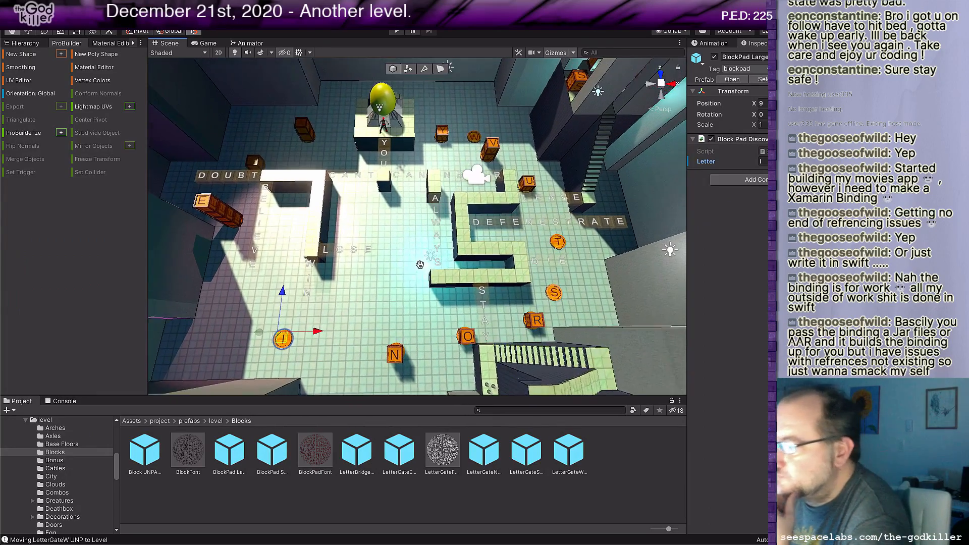
pyautogui.moveTo(485, 250); pyautogui.dragTo(508, 290, button='middle')
pyautogui.moveTo(425, 263); pyautogui.dragTo(492, 287, button='right')
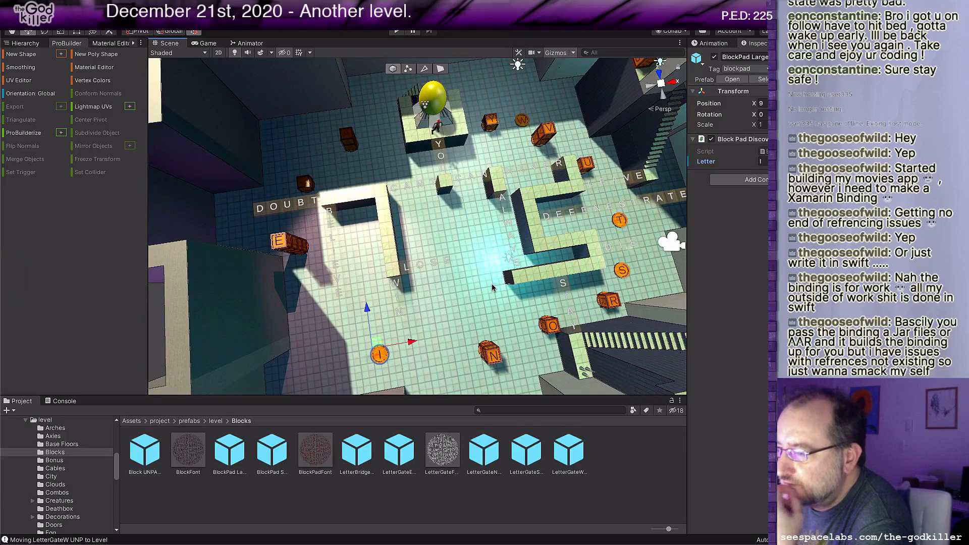
pyautogui.moveTo(491, 284); pyautogui.dragTo(498, 262, button='middle')
pyautogui.scroll(3, 497, 262)
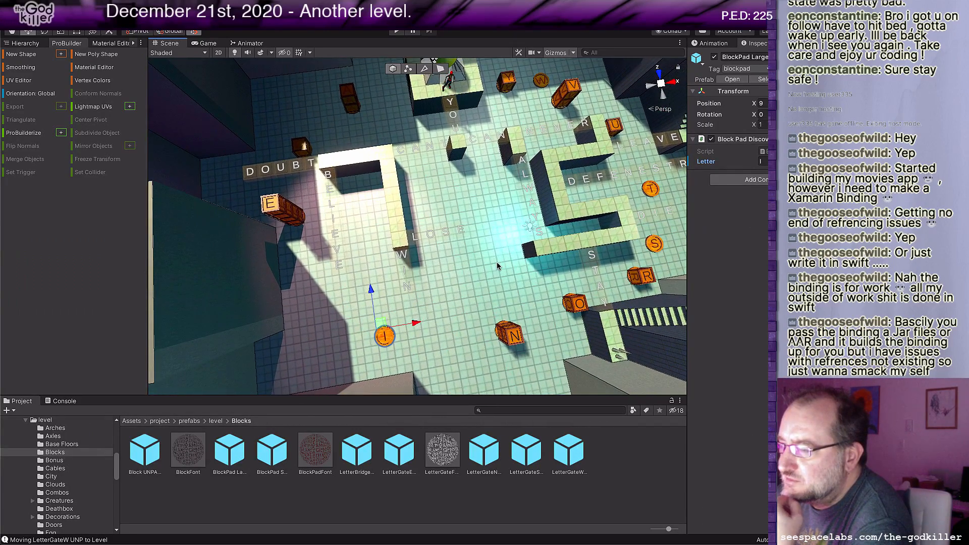
pyautogui.scroll(2, 497, 262)
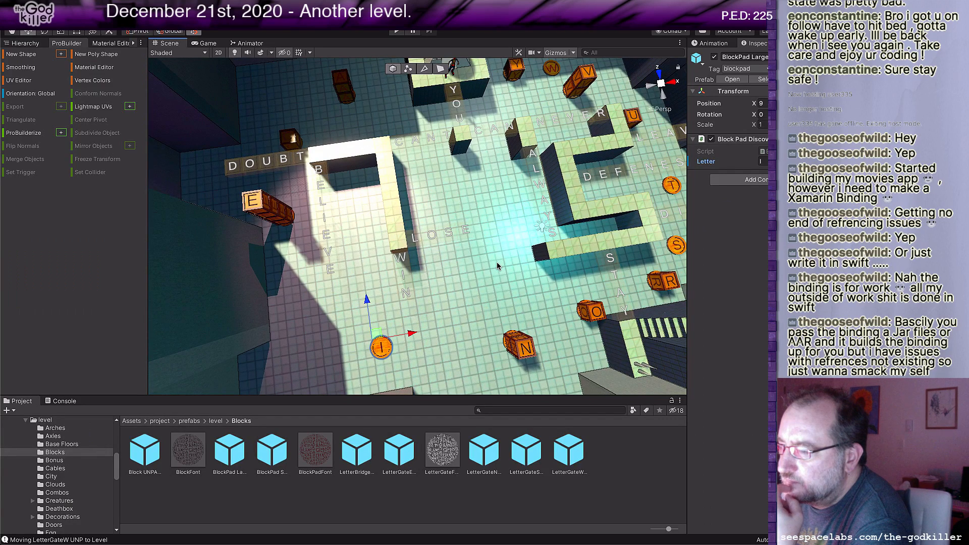
pyautogui.scroll(-2, 496, 262)
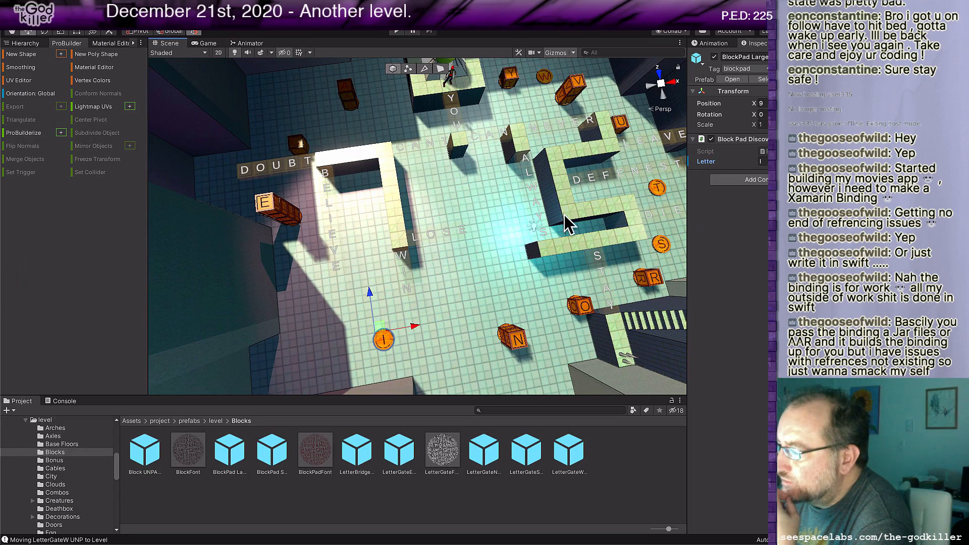
pyautogui.moveTo(540, 258); pyautogui.dragTo(494, 252, button='middle')
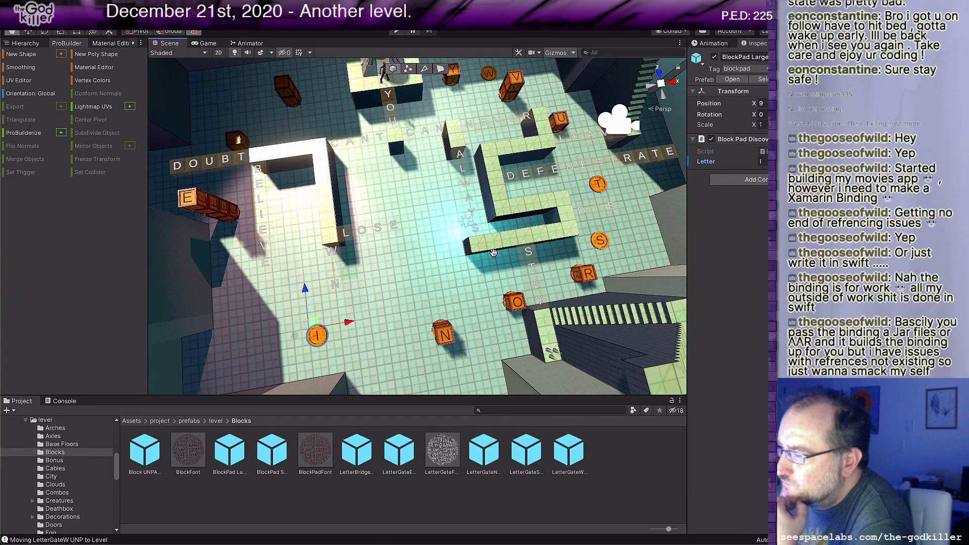
pyautogui.moveTo(494, 253)
pyautogui.mouseDown(button='middle')
pyautogui.moveTo(483, 285)
pyautogui.moveTo(489, 256)
pyautogui.mouseUp(button='middle')
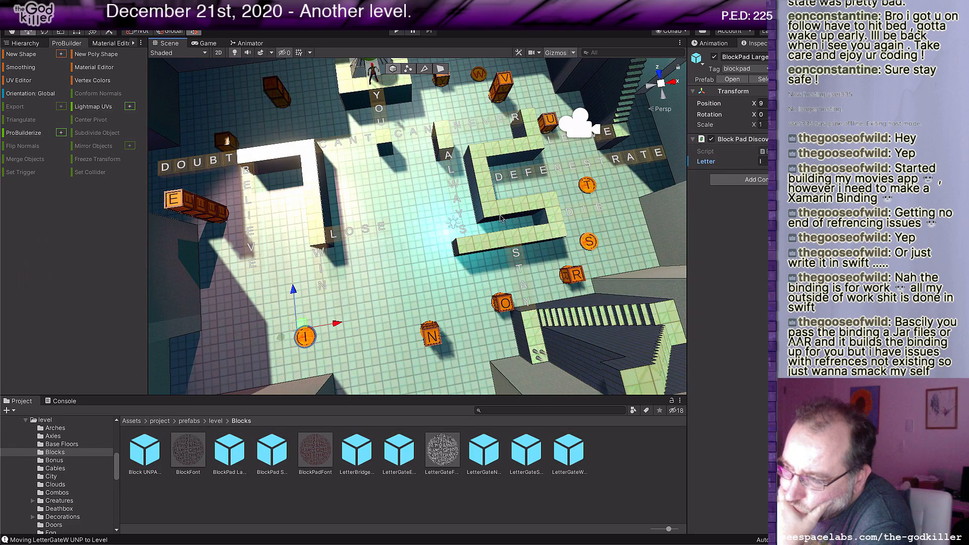
pyautogui.moveTo(505, 207); pyautogui.dragTo(499, 257, button='middle')
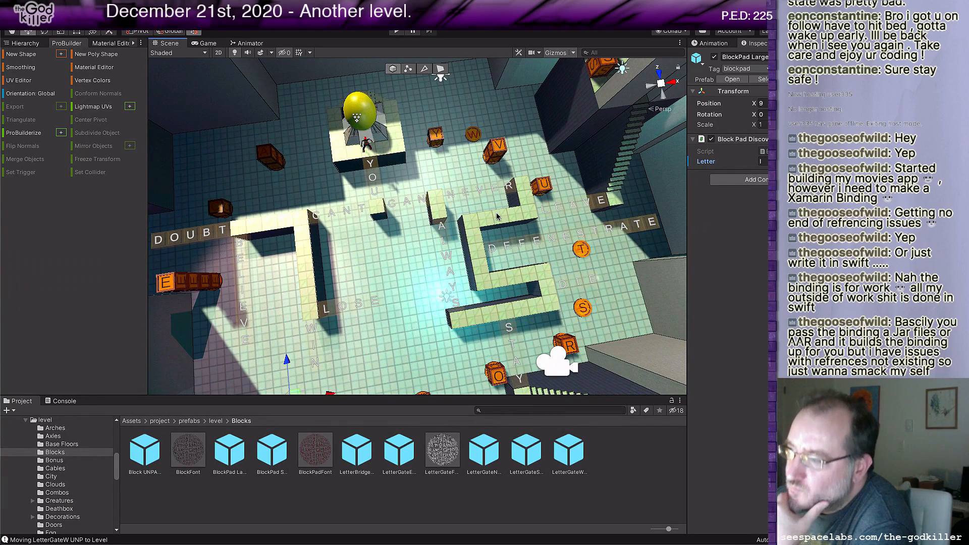
pyautogui.moveTo(497, 216); pyautogui.dragTo(467, 192, button='middle')
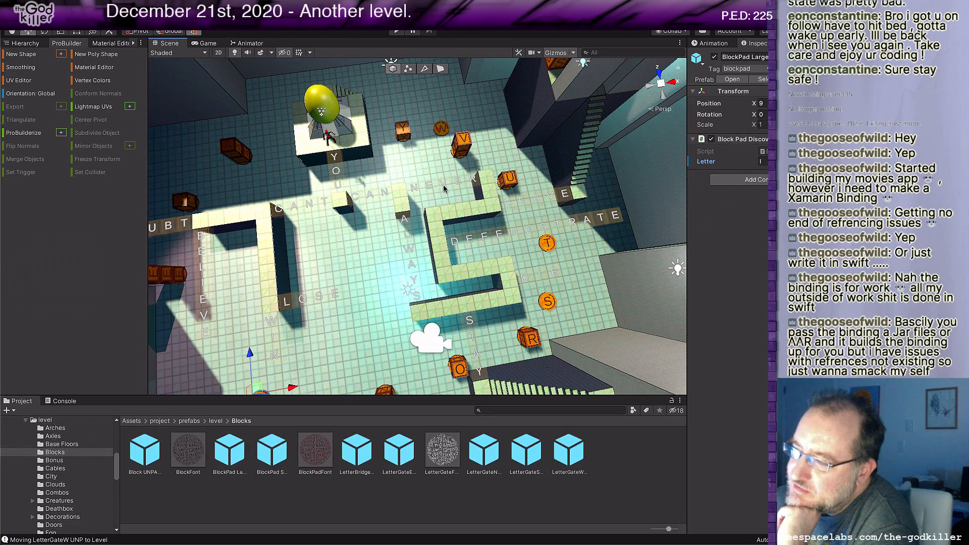
# Step: Inspect the S, T and Y blocks around the player figure on the raised area above the stairs
pyautogui.moveTo(491, 180); pyautogui.dragTo(382, 252, button='middle')
pyautogui.scroll(4, 390, 255)
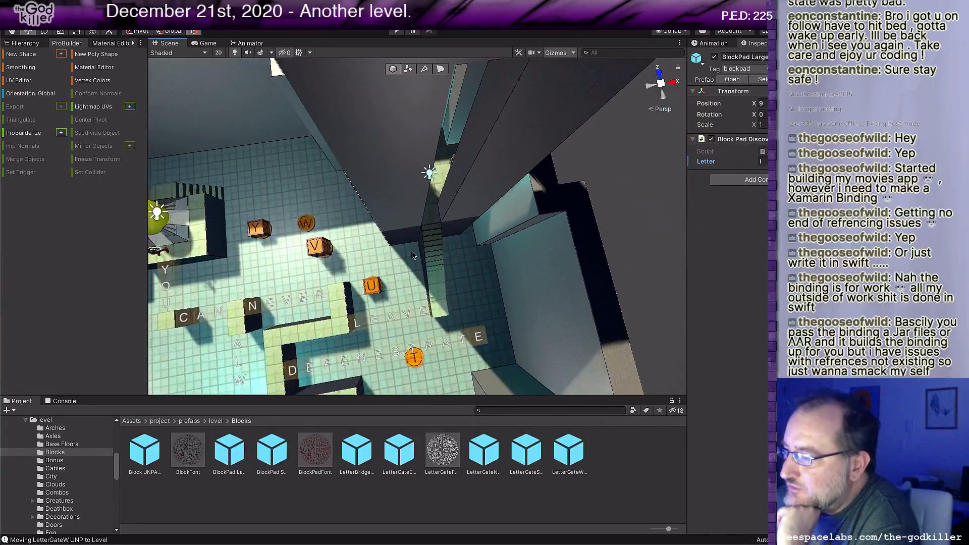
pyautogui.moveTo(451, 199); pyautogui.dragTo(435, 255, button='middle')
pyautogui.scroll(3, 432, 252)
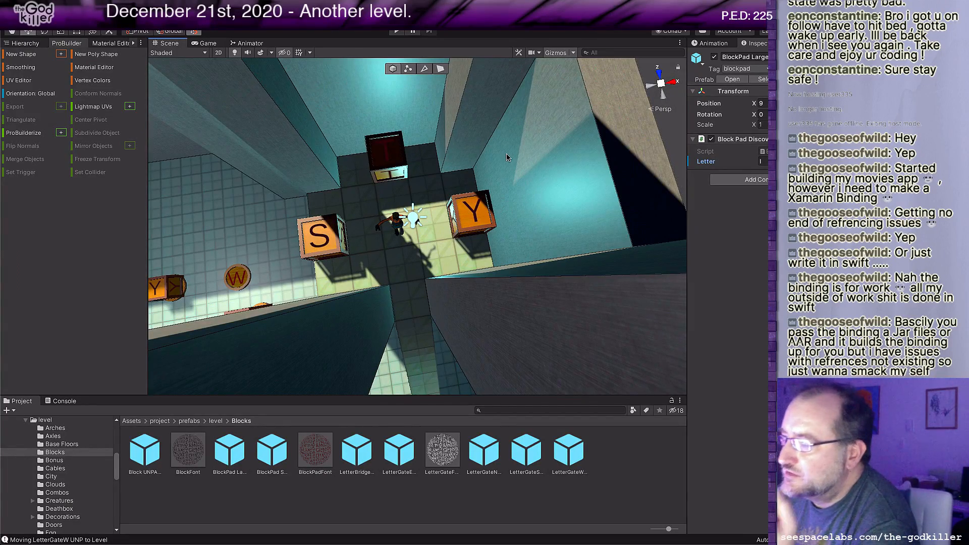
pyautogui.moveTo(476, 157); pyautogui.dragTo(457, 200, button='middle')
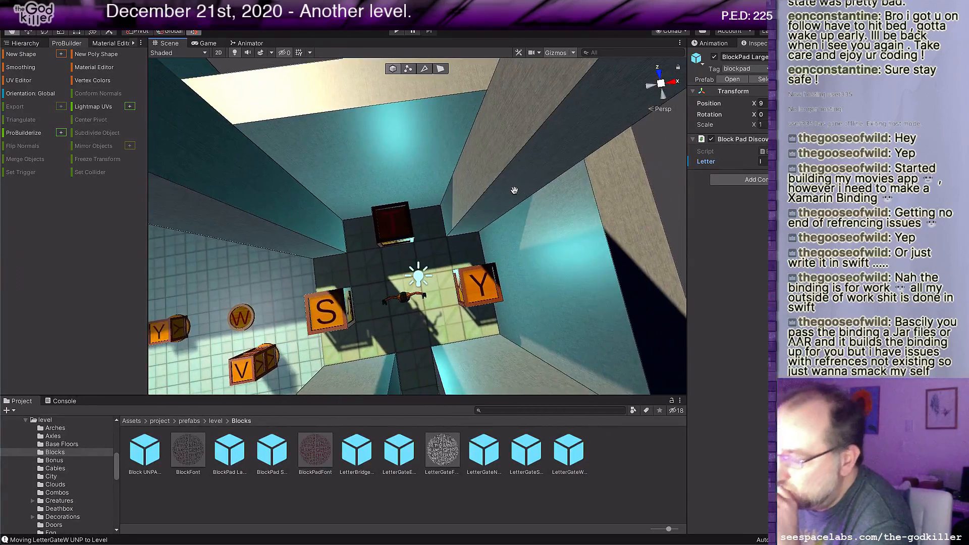
pyautogui.scroll(2, 434, 202)
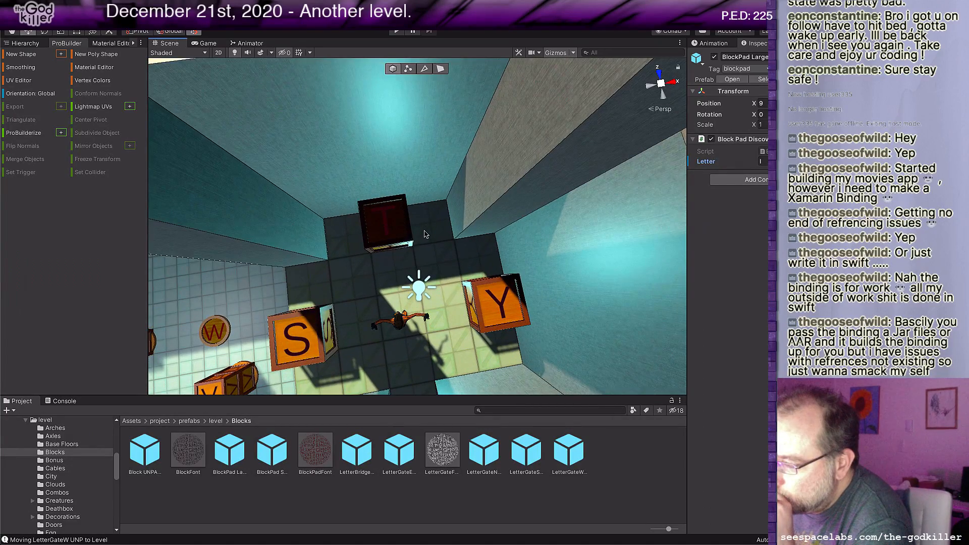
pyautogui.moveTo(427, 232); pyautogui.dragTo(504, 171, button='middle')
pyautogui.moveTo(410, 378); pyautogui.dragTo(553, 241, button='middle')
pyautogui.scroll(-8, 425, 192)
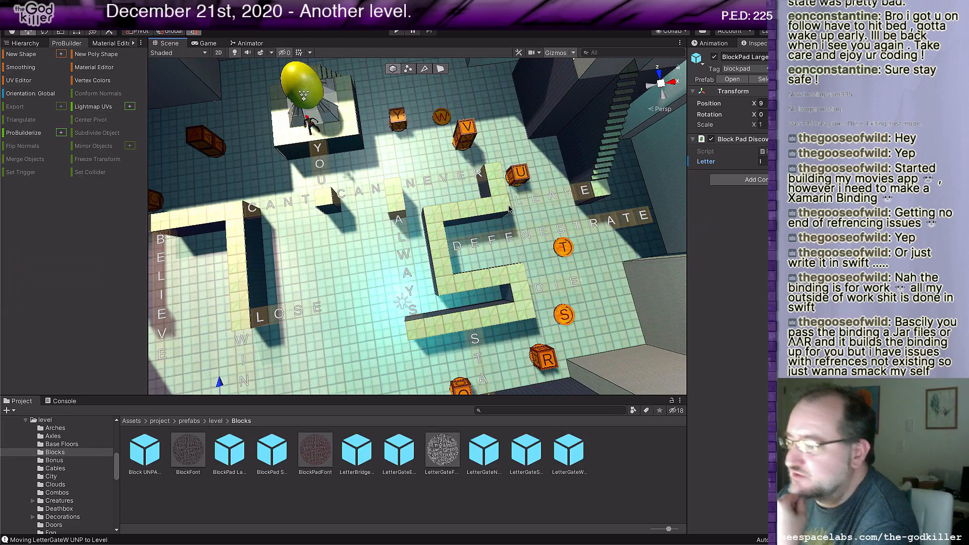
# Step: Review the main floor again, comparing the words LOSE, WIN, STAY and DEFENESTRATE with the surrounding letter blocks and pads
pyautogui.moveTo(514, 160); pyautogui.dragTo(455, 146, button='middle')
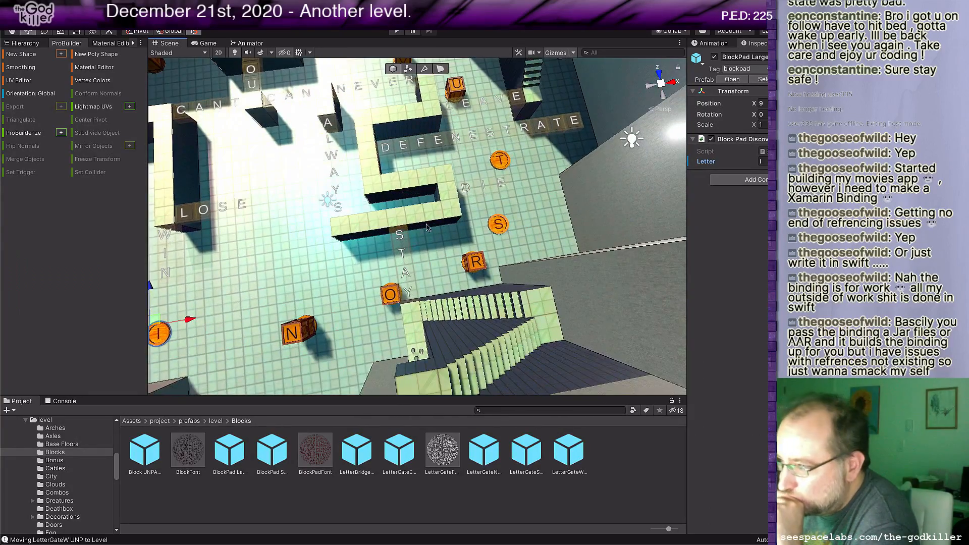
pyautogui.moveTo(369, 163); pyautogui.dragTo(373, 164, button='middle')
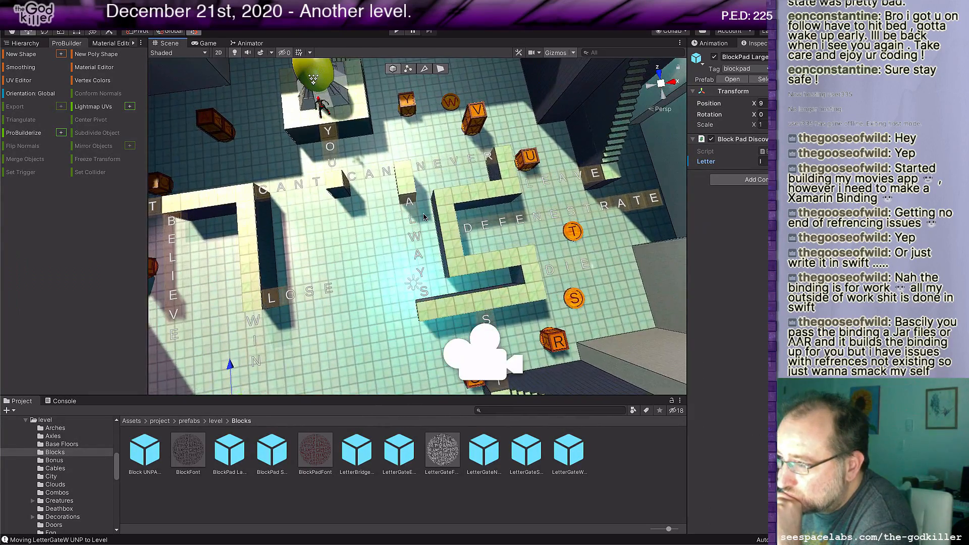
pyautogui.scroll(-3, 415, 221)
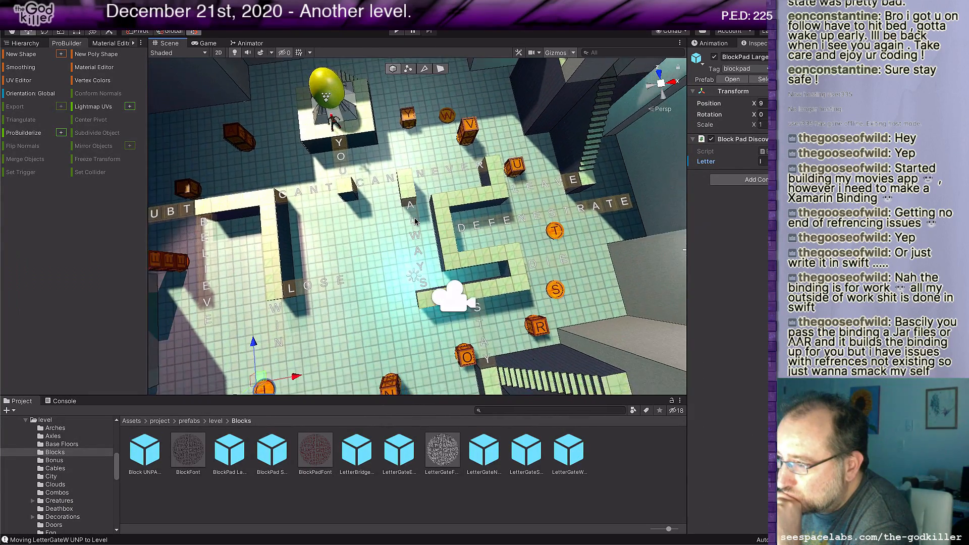
pyautogui.moveTo(374, 262); pyautogui.dragTo(415, 246, button='middle')
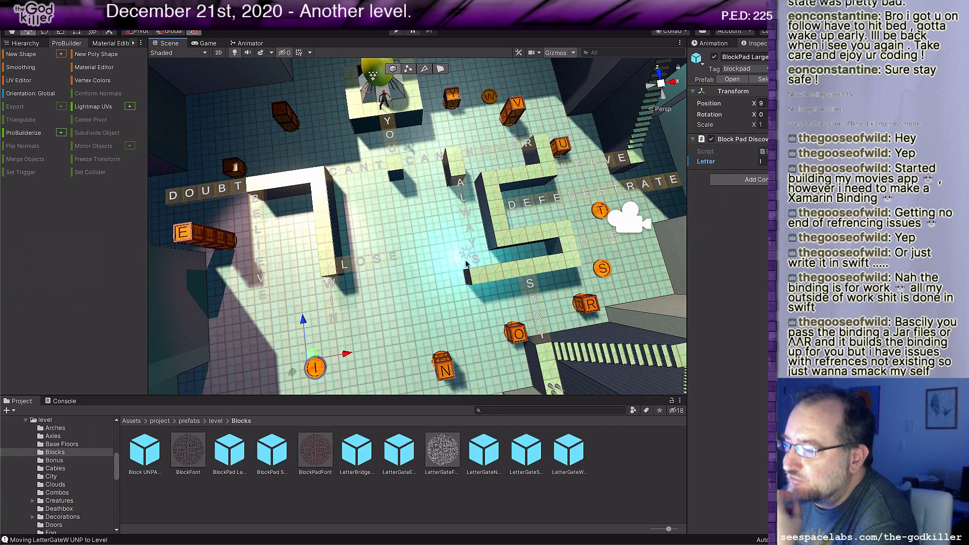
pyautogui.moveTo(527, 238); pyautogui.dragTo(488, 229, button='middle')
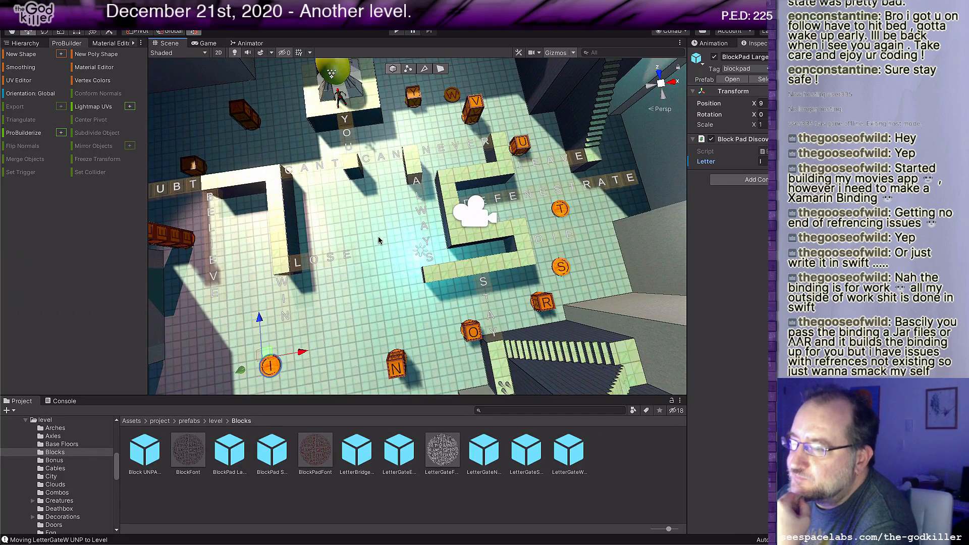
pyautogui.scroll(-2, 380, 243)
pyautogui.moveTo(380, 243); pyautogui.dragTo(412, 237, button='middle')
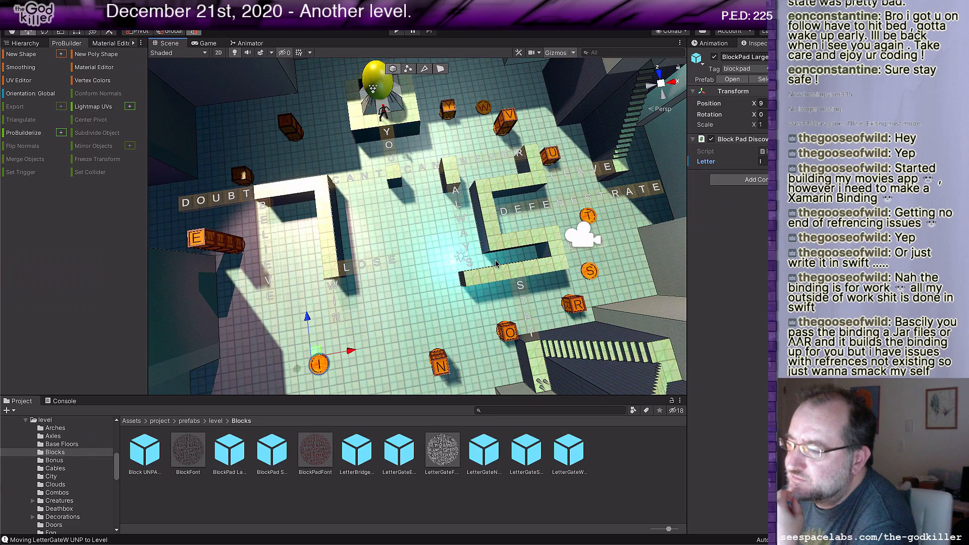
pyautogui.scroll(-1, 495, 262)
pyautogui.scroll(1, 495, 262)
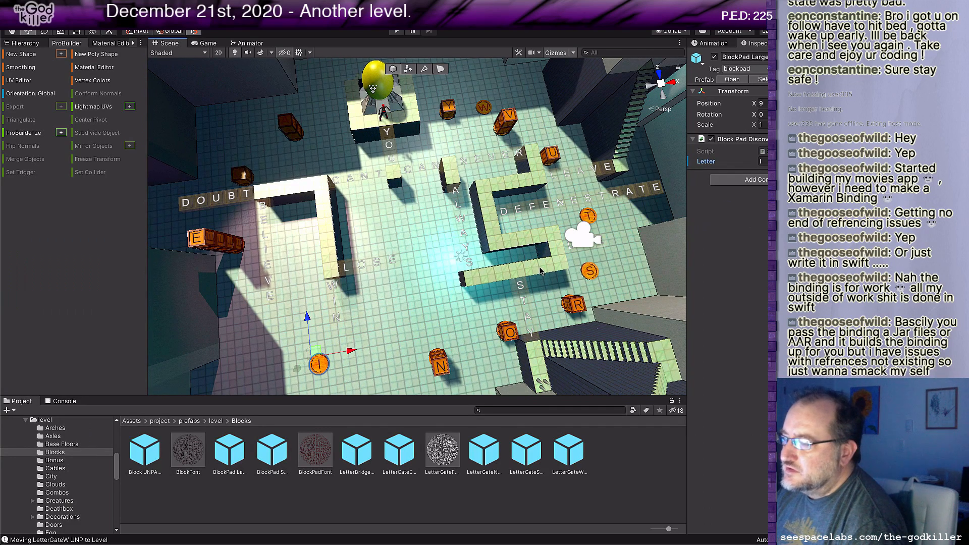
pyautogui.moveTo(547, 273); pyautogui.dragTo(582, 249, button='middle')
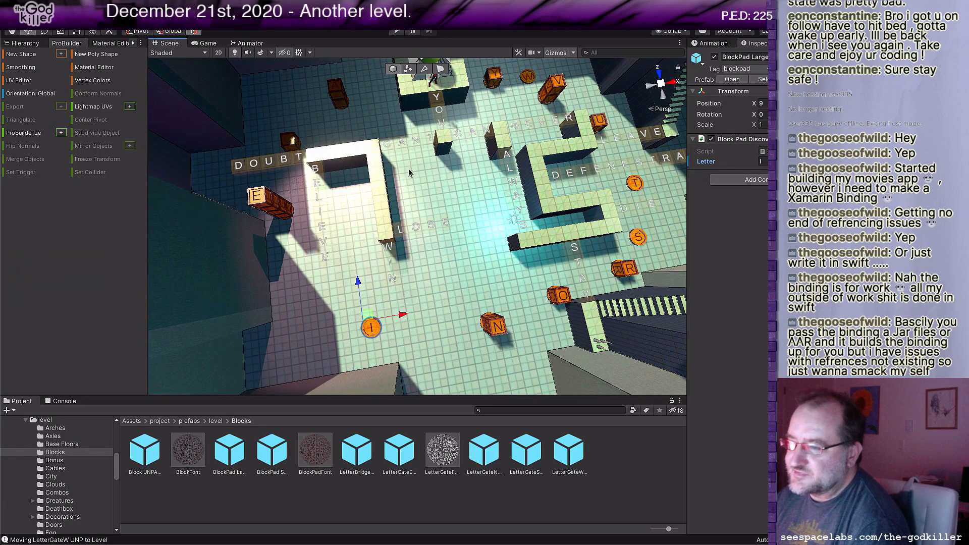
pyautogui.moveTo(406, 189); pyautogui.dragTo(420, 171)
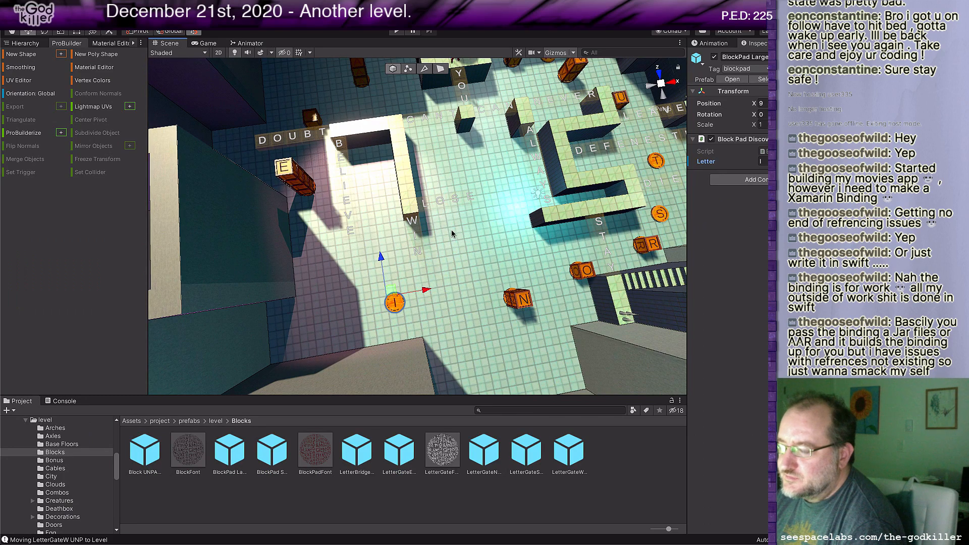
pyautogui.scroll(-2, 478, 227)
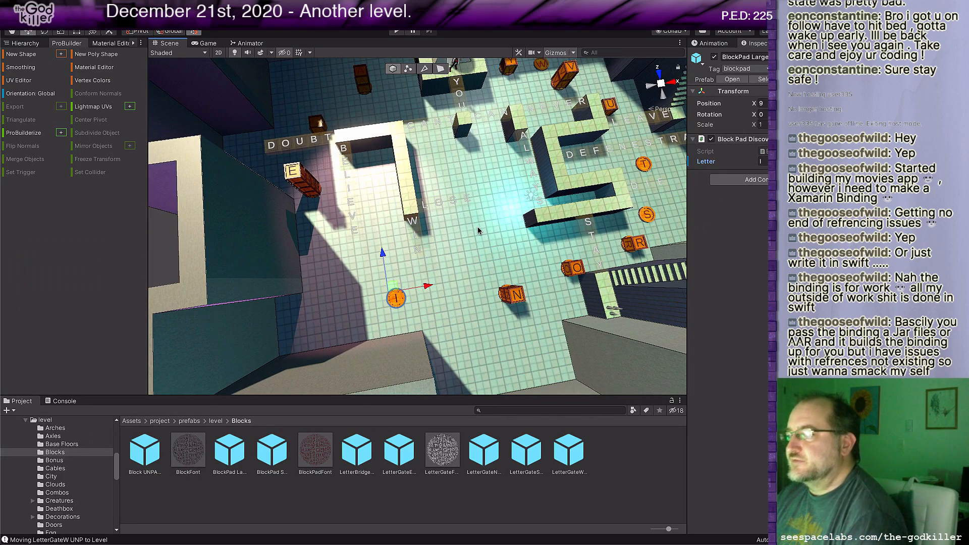
# Step: Switch to BotheringMe.txt in Rider and add the line "4. You can't lose." below the third sentence's letter list
pyautogui.press('super+Tab')
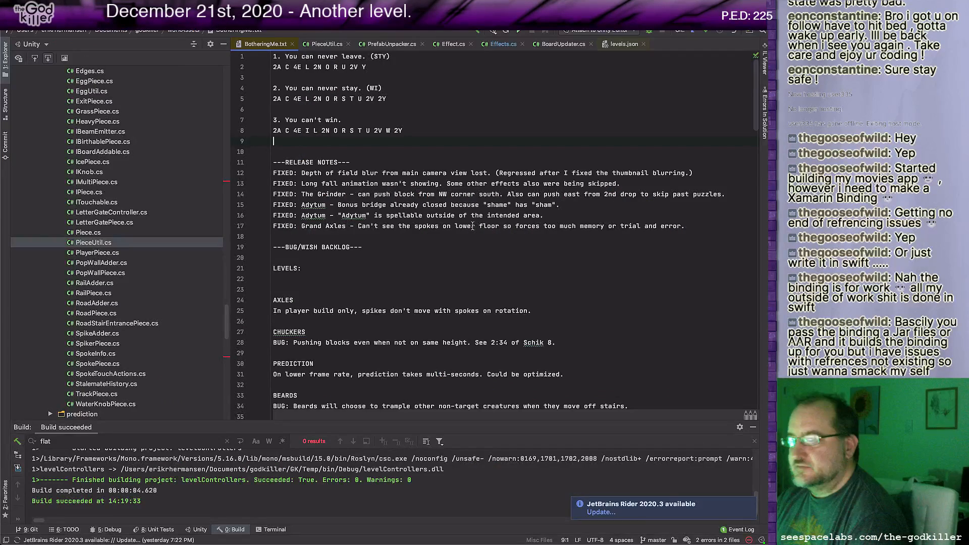
pyautogui.press('Return')
pyautogui.write('4. Y')
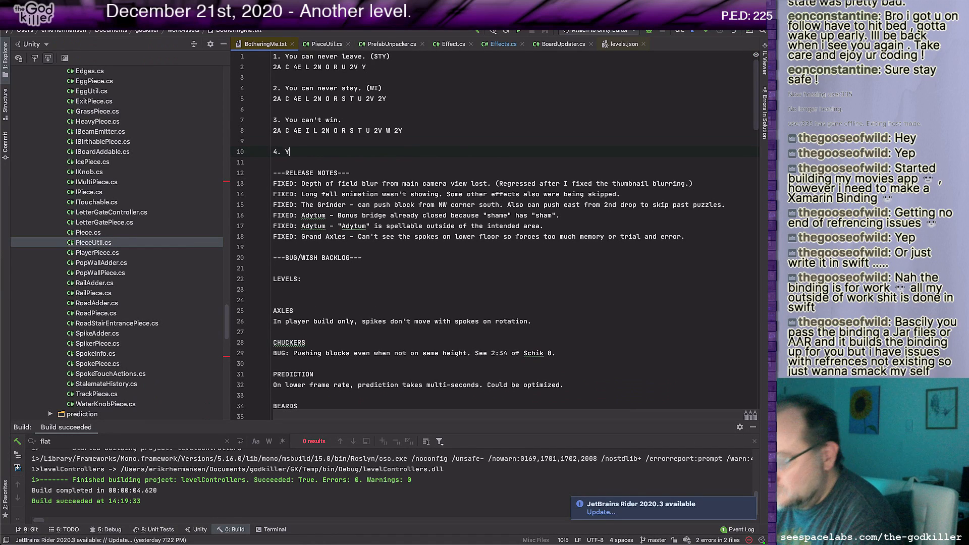
pyautogui.write("ou can't lose.")
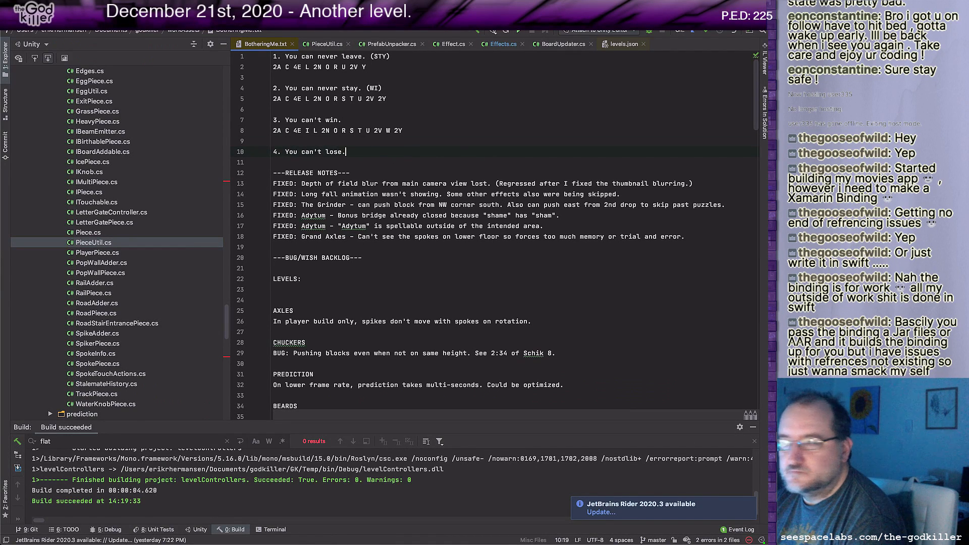
pyautogui.press('Return')
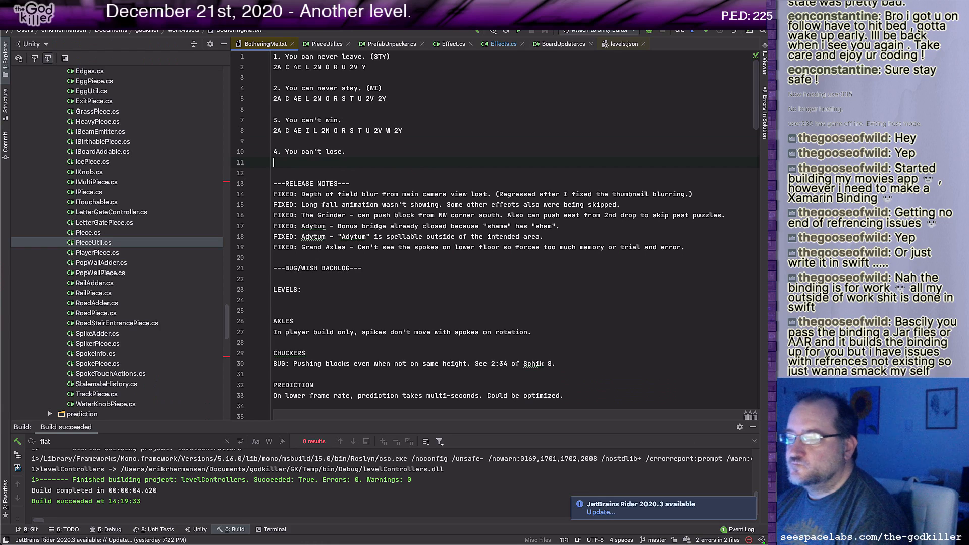
# Step: Copy the letter list "2A C 4E I L 2N O R S T U 2V W 2Y" from sentence 3 to the line under sentence 4
pyautogui.press('Up')
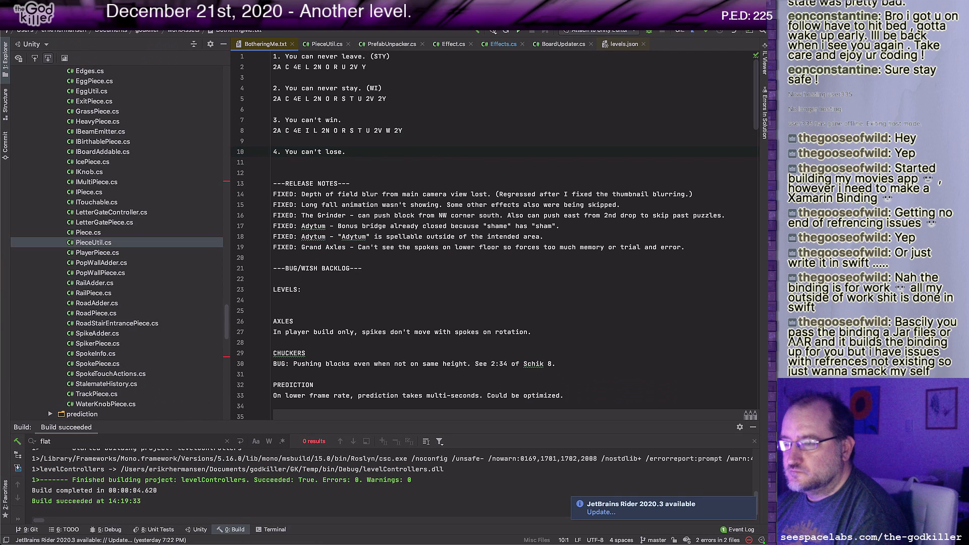
pyautogui.press('Up')
pyautogui.press('Up')
pyautogui.hotkey('shift', 'End')
pyautogui.hotkey('ctrl', 'c')
pyautogui.press('Down')
pyautogui.press('Down')
pyautogui.press('Down')
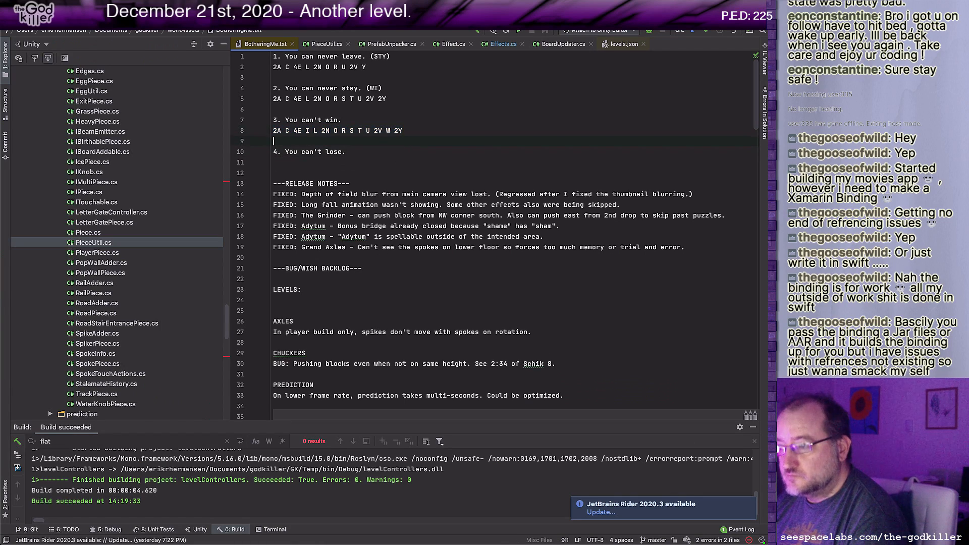
pyautogui.hotkey('ctrl', 'v')
pyautogui.press('Return')
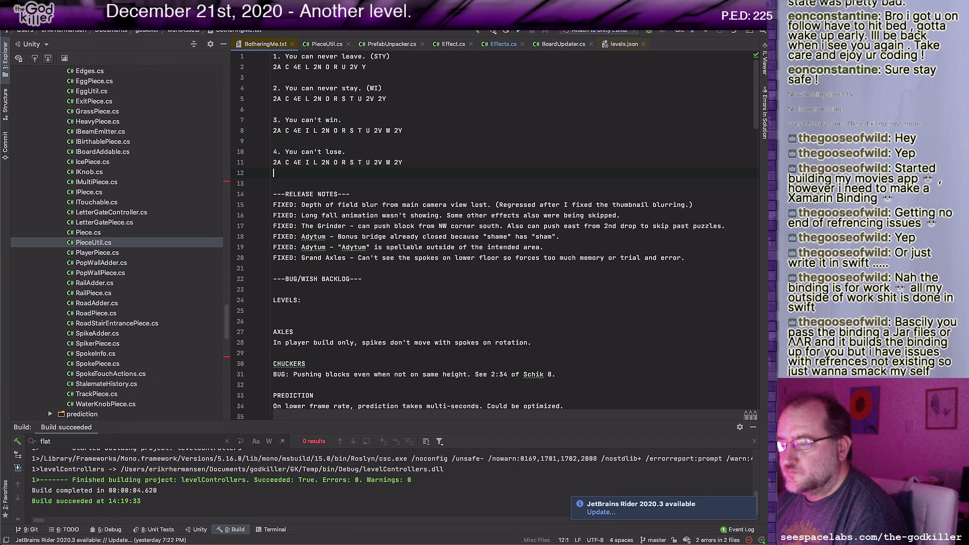
# Step: Append "(O)" to the end of the "3. You can't win." line
pyautogui.press('Up')
pyautogui.hotkey('alt', 'Right')
pyautogui.hotkey('alt', 'Right')
pyautogui.hotkey('alt', 'Right')
pyautogui.hotkey('alt', 'Right')
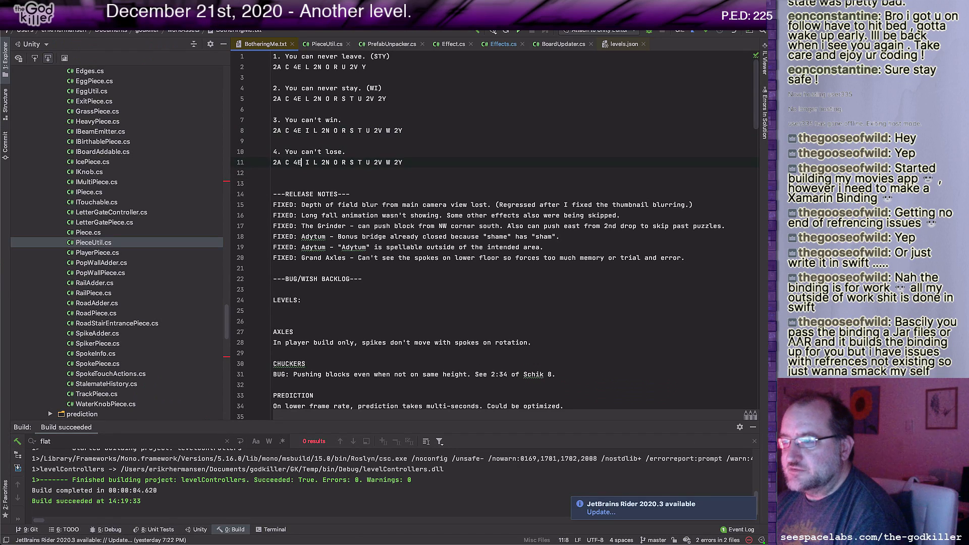
pyautogui.press('Right')
pyautogui.press('Right')
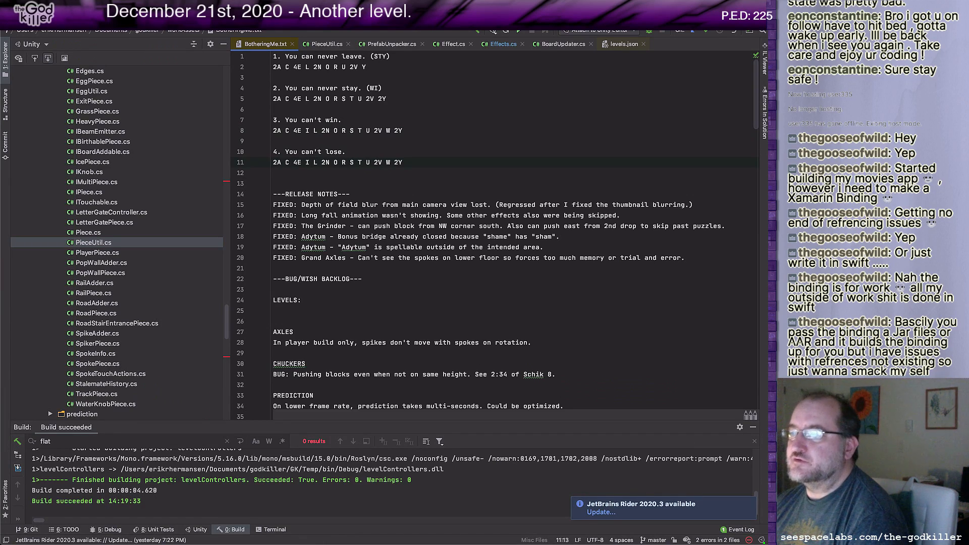
pyautogui.press('Up')
pyautogui.press('Up')
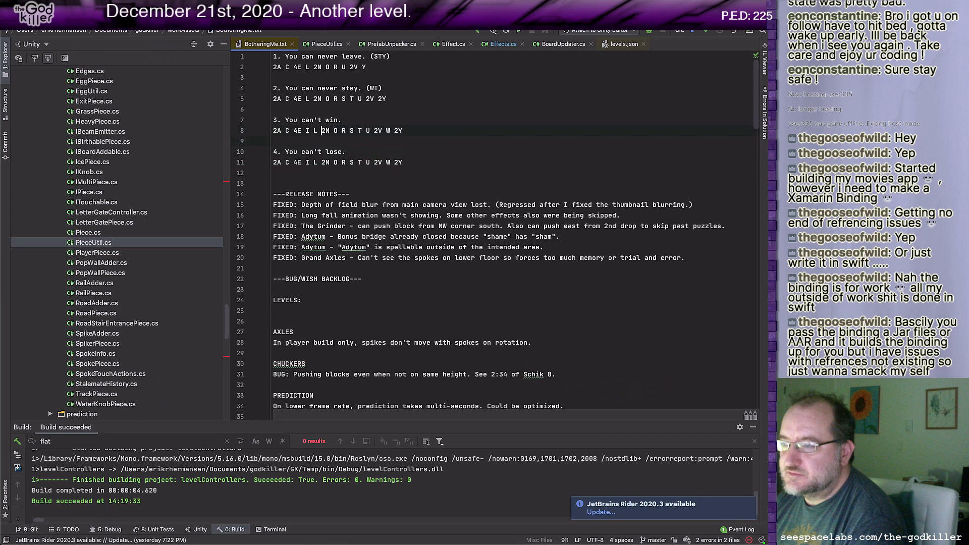
pyautogui.press('Up')
pyautogui.write('(O)')
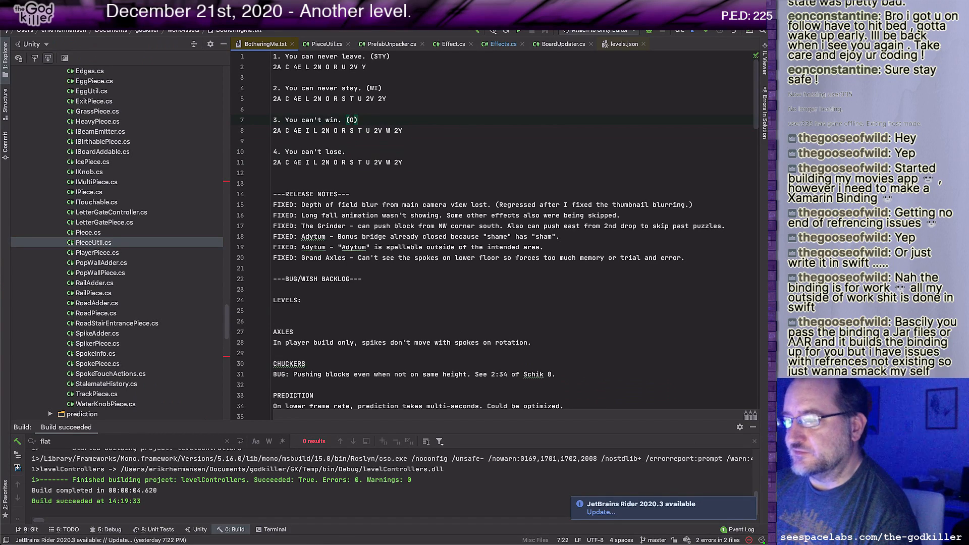
pyautogui.press('Down')
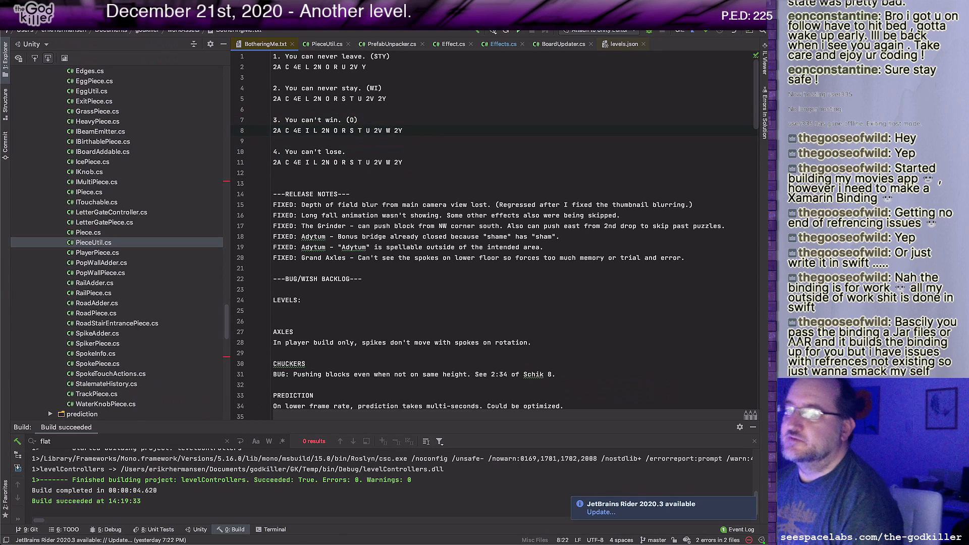
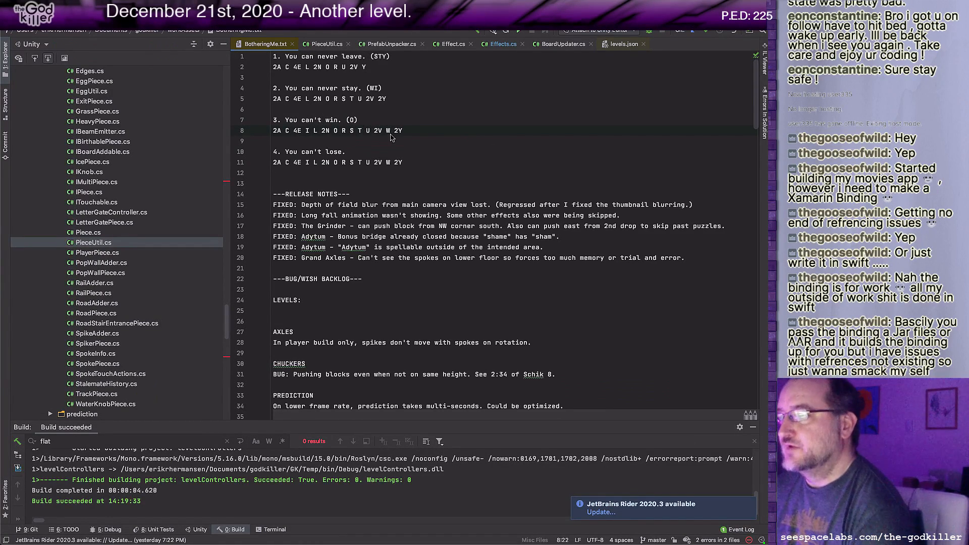
# Step: Switch to Unity and examine the floor around WIN and LOSE, including the I pad and the N and O blocks
pyautogui.press('super+Tab')
pyautogui.moveTo(545, 199); pyautogui.dragTo(504, 179, button='middle')
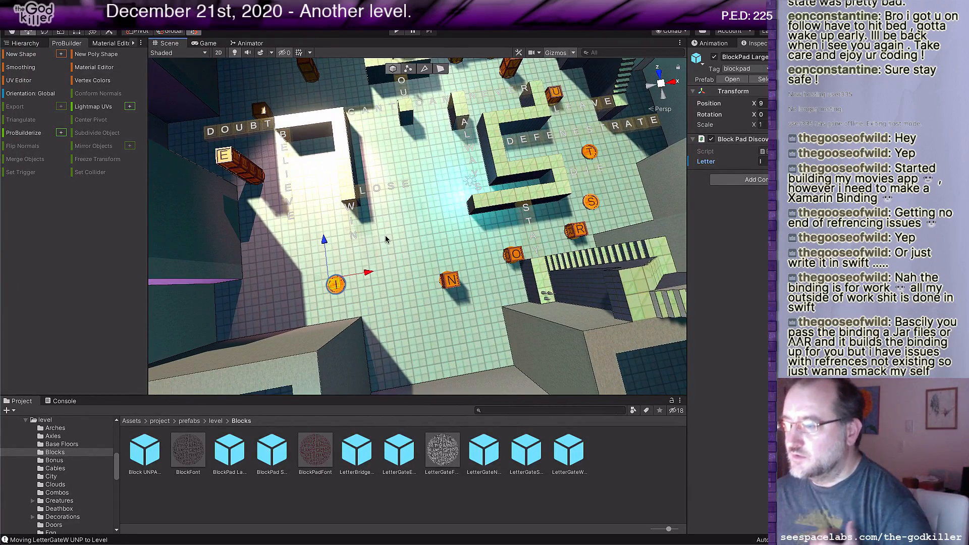
pyautogui.scroll(2, 385, 238)
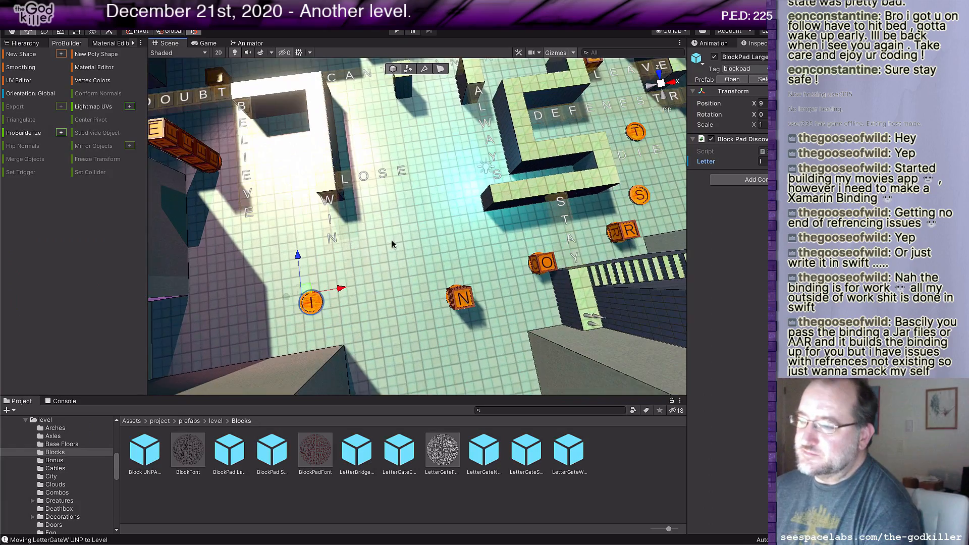
pyautogui.scroll(1, 392, 241)
pyautogui.scroll(1, 417, 232)
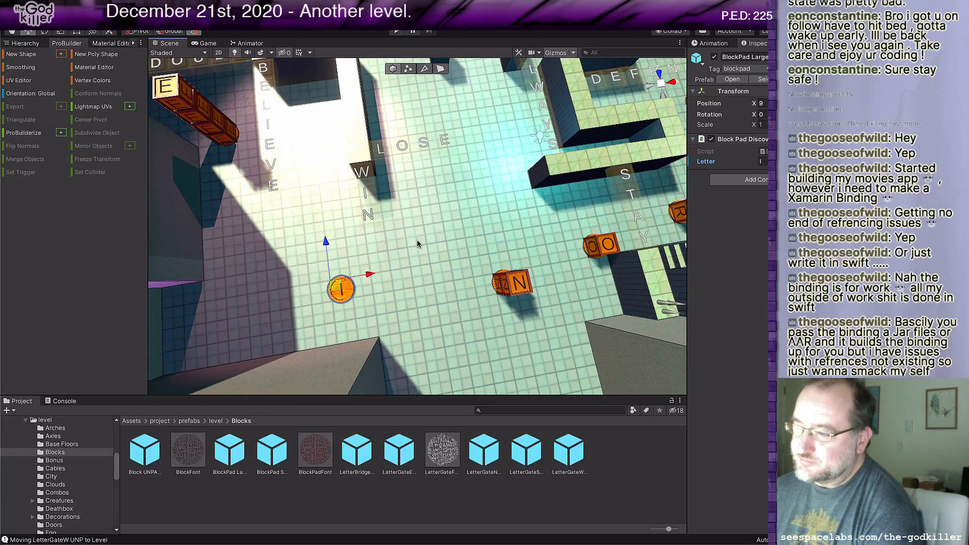
pyautogui.scroll(2, 417, 241)
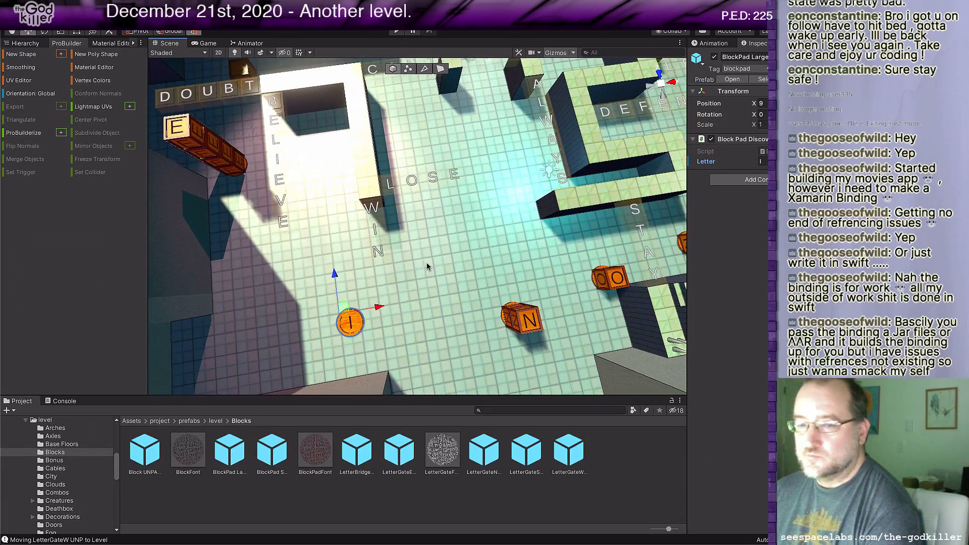
pyautogui.scroll(-2, 427, 267)
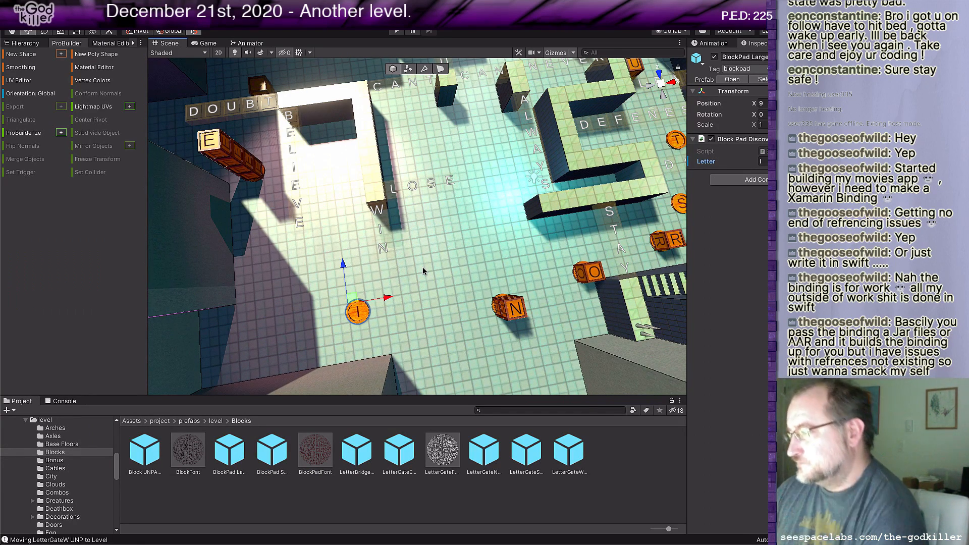
pyautogui.moveTo(420, 279); pyautogui.dragTo(484, 255, button='middle')
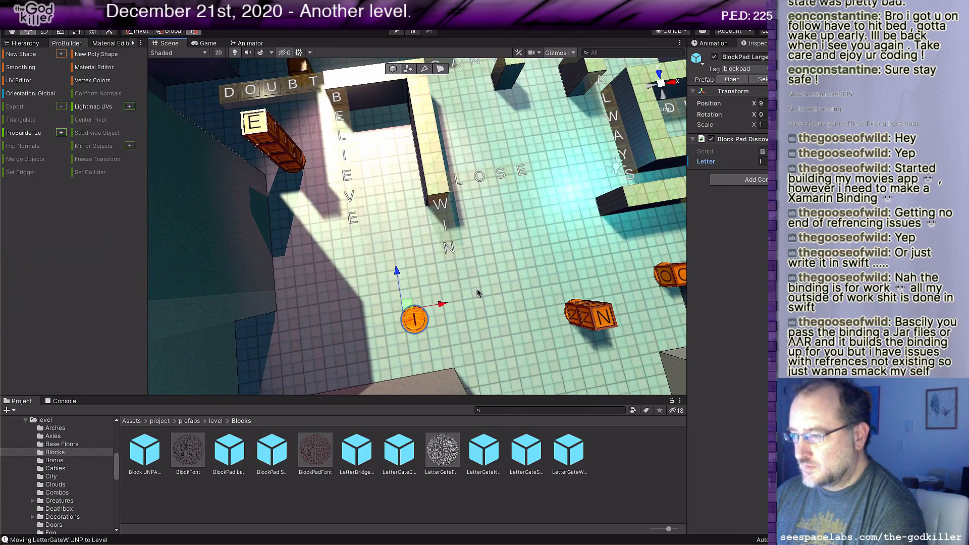
pyautogui.moveTo(478, 293); pyautogui.dragTo(453, 257, button='middle')
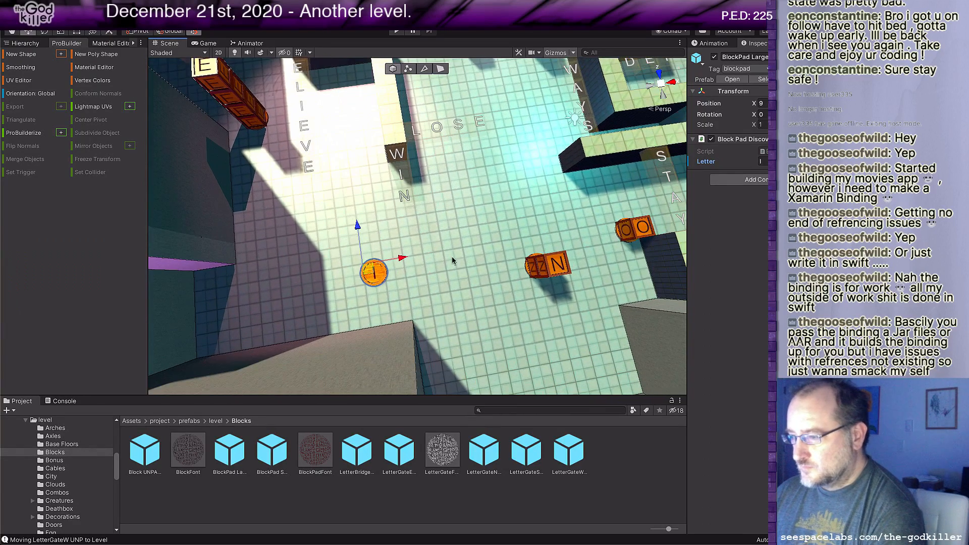
# Step: Place a Floor prefab from the level prefabs folder on the main floor just below the word WIN
pyautogui.click(218, 423)
pyautogui.scroll(-1, 320, 484)
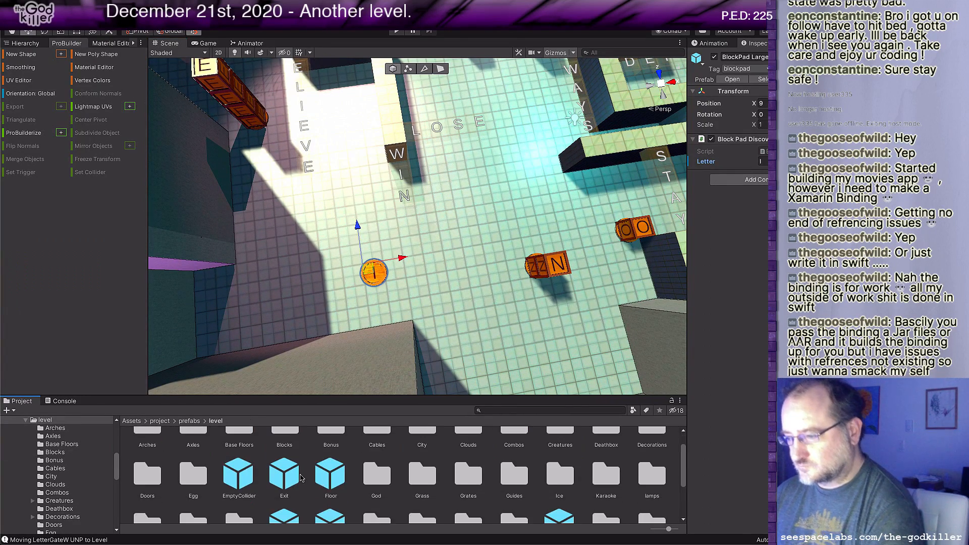
pyautogui.click(327, 482)
pyautogui.moveTo(327, 482); pyautogui.dragTo(402, 228)
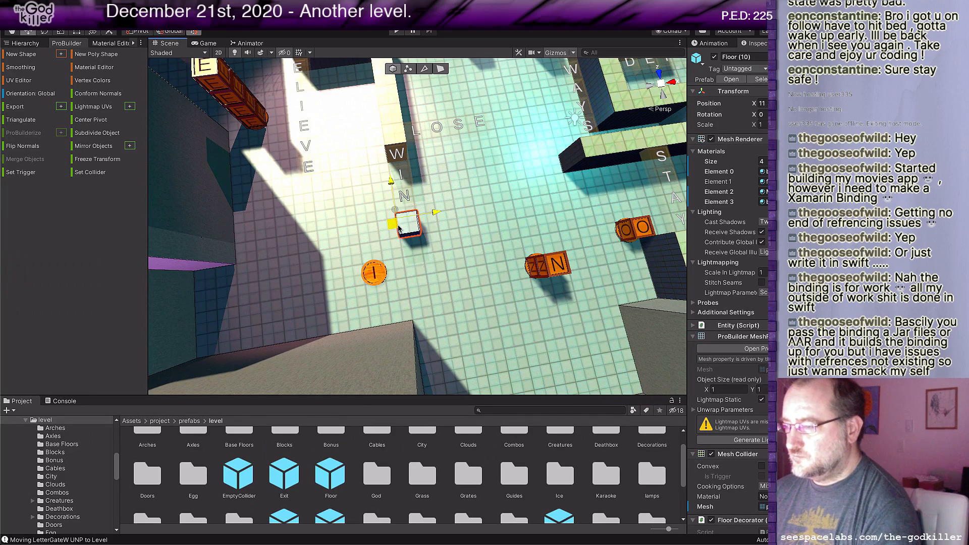
# Step: Raise the top face of the new floor block below WIN to make the block 2 units high
pyautogui.moveTo(469, 236); pyautogui.dragTo(506, 243, button='middle')
pyautogui.scroll(3, 514, 229)
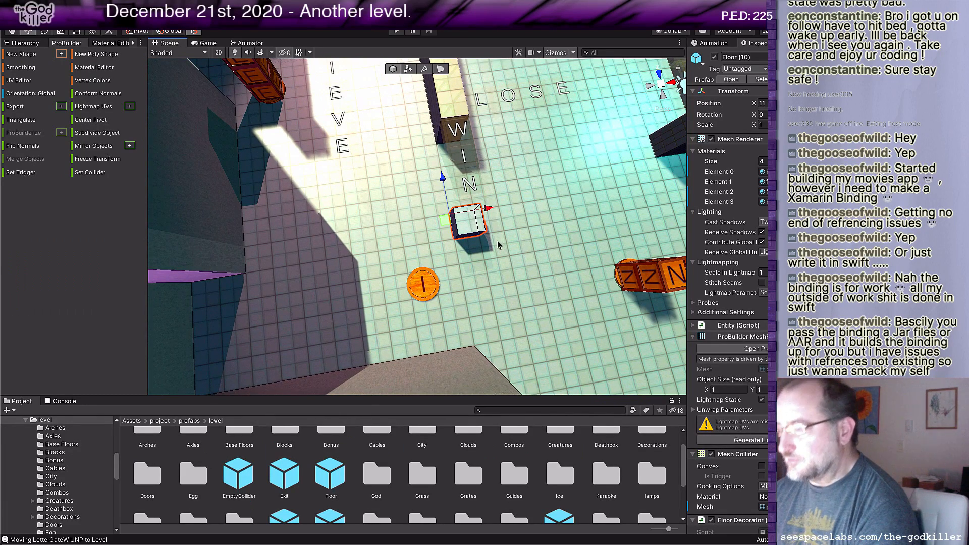
pyautogui.press('g')
pyautogui.click(470, 226)
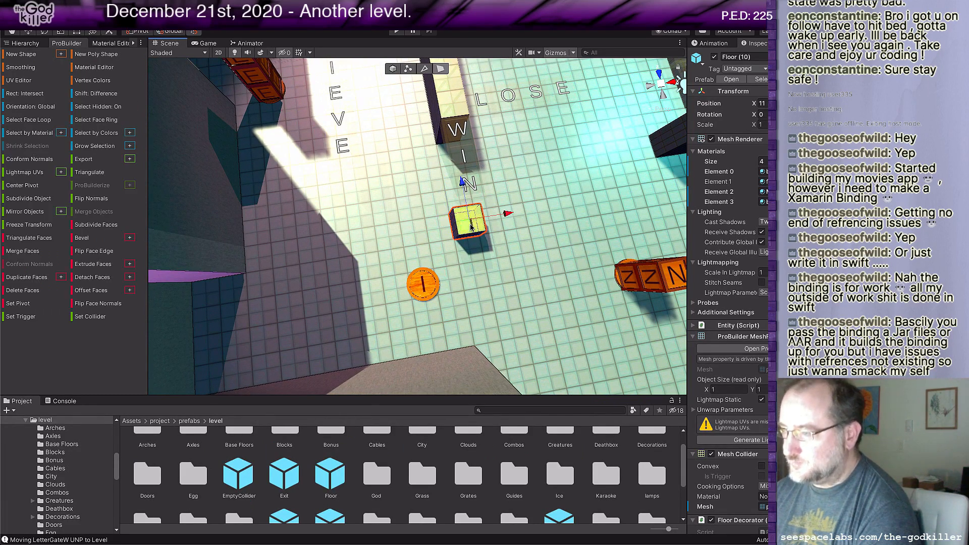
pyautogui.moveTo(476, 212); pyautogui.dragTo(484, 205)
pyautogui.moveTo(524, 260); pyautogui.dragTo(438, 291, button='middle')
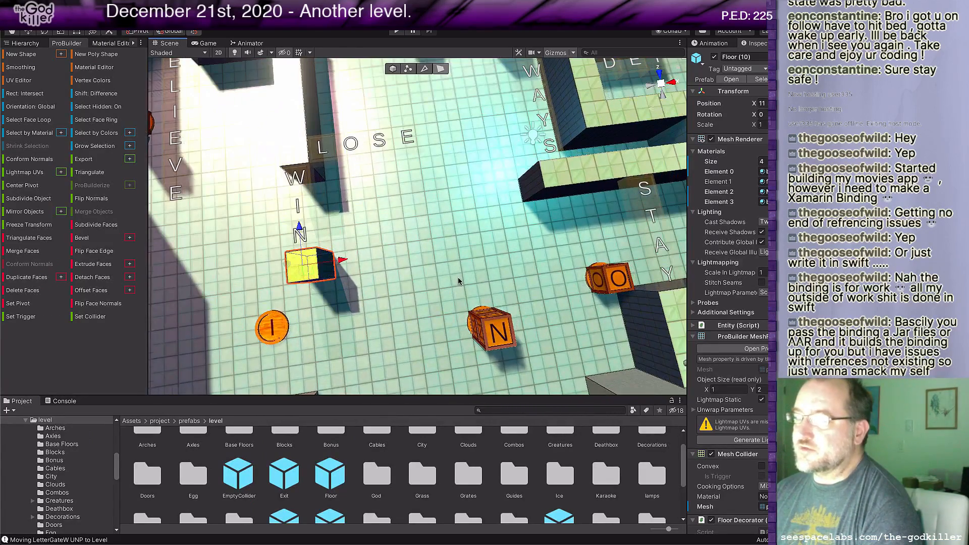
# Step: Extend the end face of the floor block below WIN along X until the block is 6 units long
pyautogui.moveTo(459, 280); pyautogui.dragTo(402, 284, button='right')
pyautogui.click(339, 244)
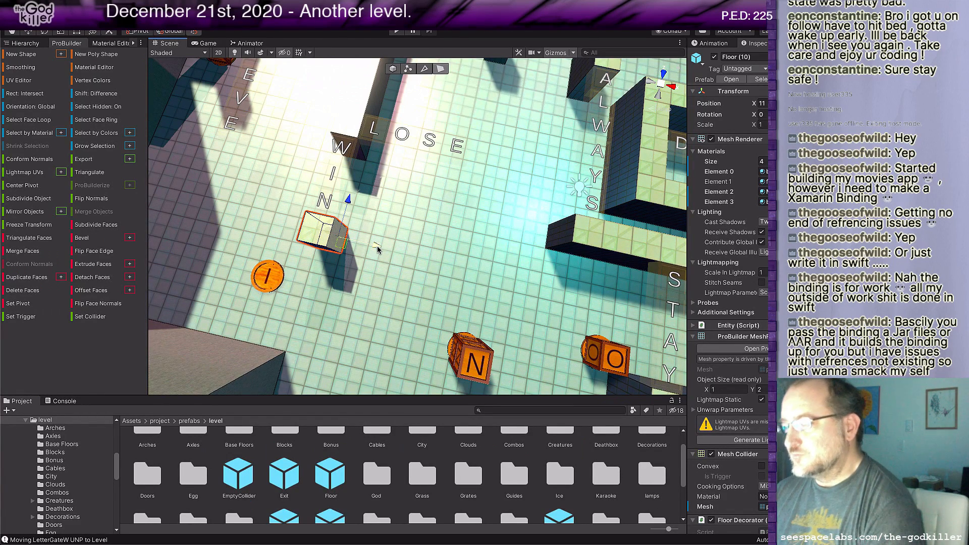
pyautogui.moveTo(378, 249); pyautogui.dragTo(426, 261)
pyautogui.scroll(-3, 398, 300)
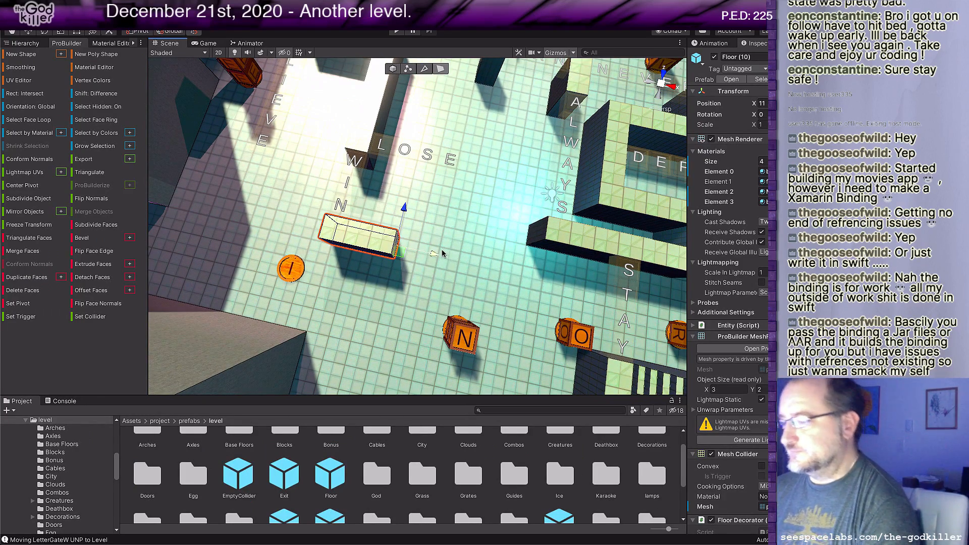
pyautogui.moveTo(446, 256); pyautogui.dragTo(448, 258)
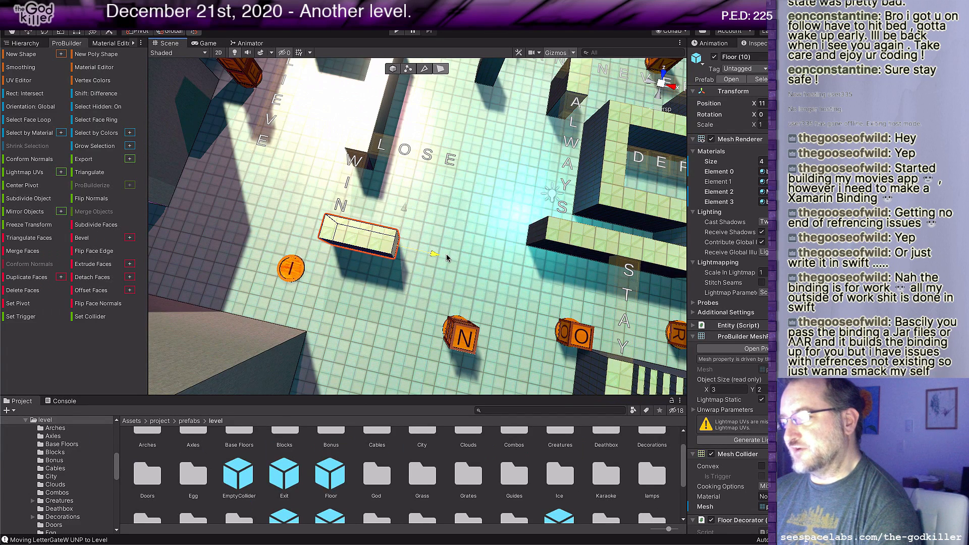
pyautogui.moveTo(449, 257); pyautogui.dragTo(500, 269)
# Step: Select the faces along the floor block's long front side and pull them out toward the N blocks to widen it
pyautogui.moveTo(423, 270); pyautogui.dragTo(422, 225, button='middle')
pyautogui.click(422, 225)
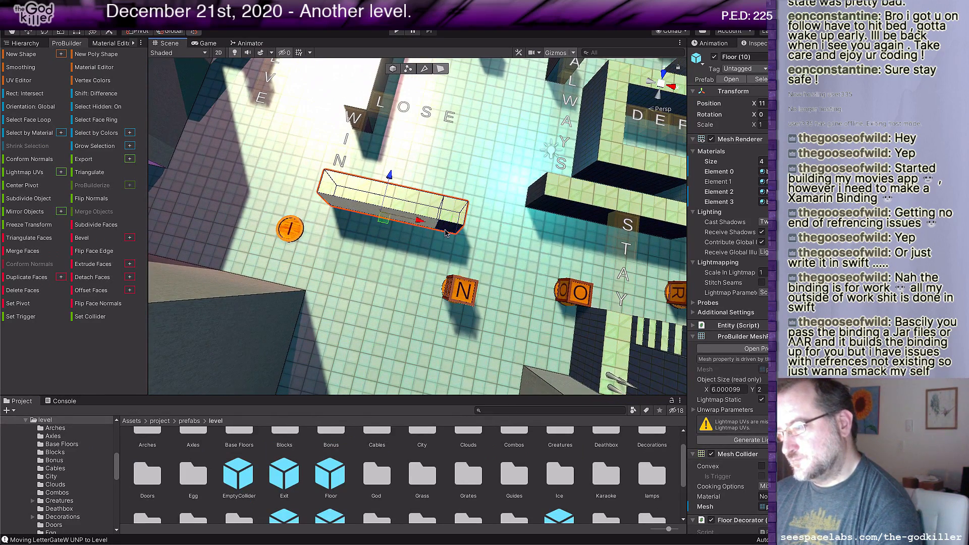
pyautogui.keyDown('shift'); pyautogui.click(446, 226); pyautogui.keyUp('shift')
pyautogui.keyDown('shift'); pyautogui.moveTo(452, 191); pyautogui.dragTo(445, 210); pyautogui.keyUp('shift')
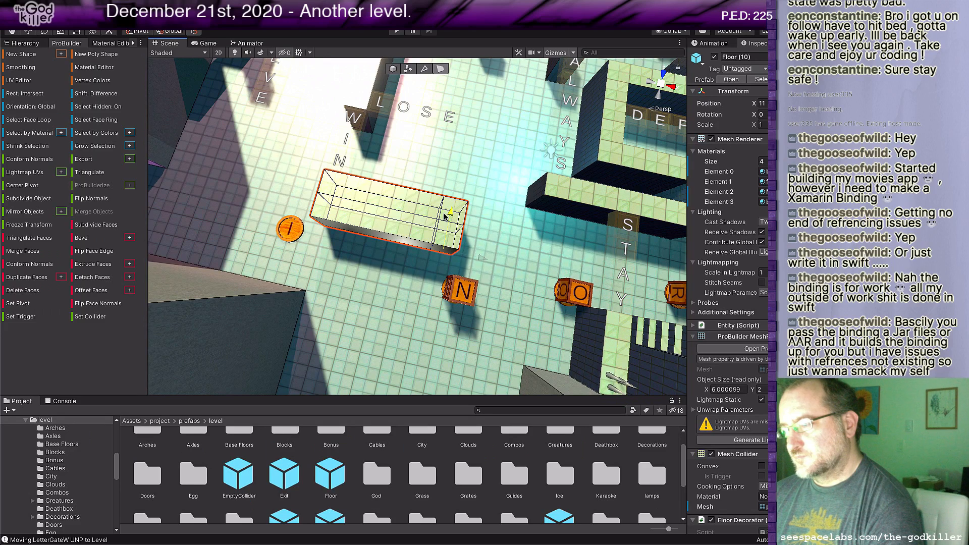
pyautogui.moveTo(445, 216); pyautogui.dragTo(444, 234)
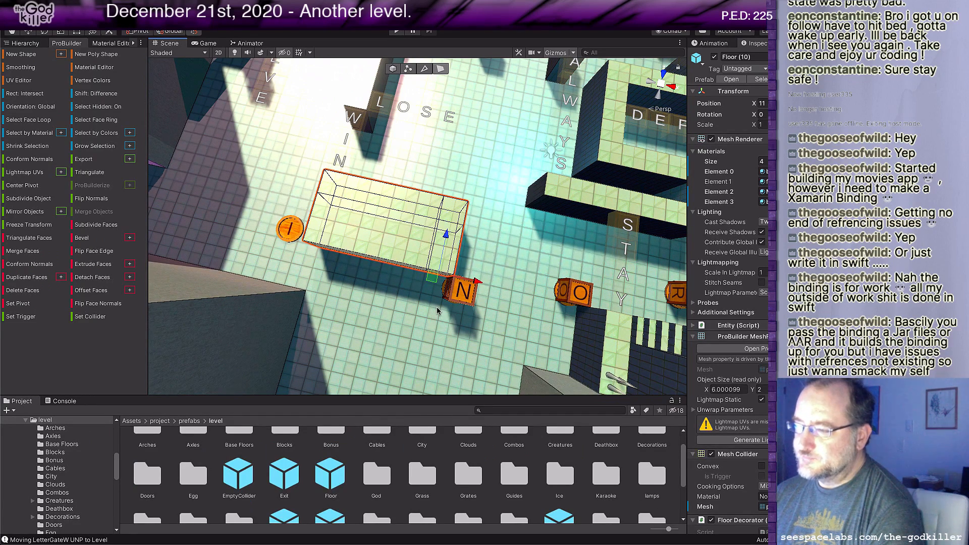
# Step: Examine the widened floor block in relation to the I pad, the N blocks and the words WIN, LOSE and ALWAYS
pyautogui.moveTo(438, 314); pyautogui.dragTo(398, 316, button='middle')
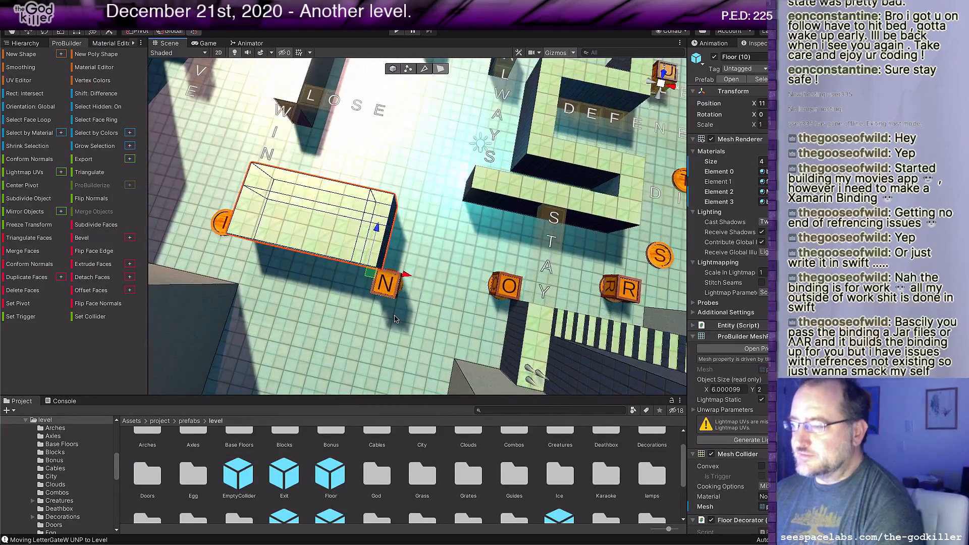
pyautogui.scroll(2, 443, 290)
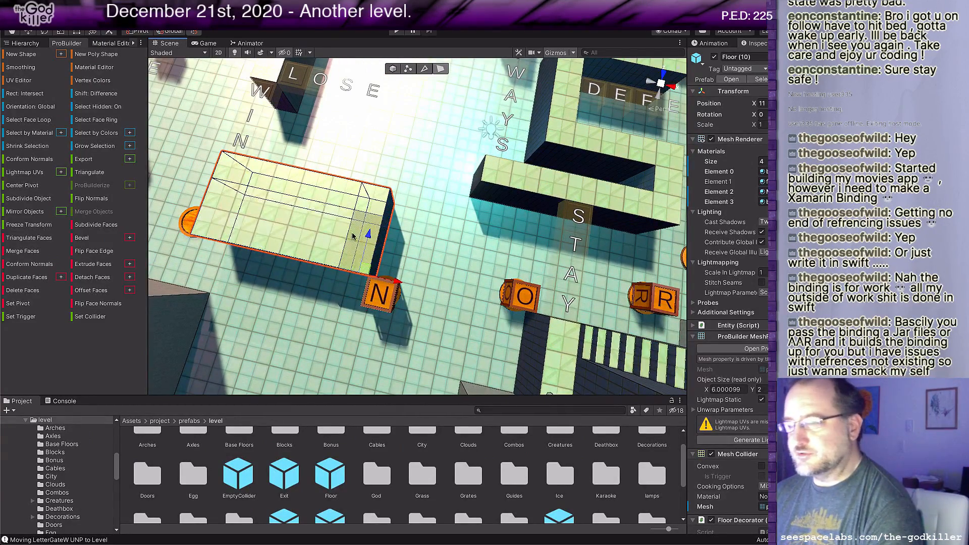
pyautogui.scroll(1, 404, 248)
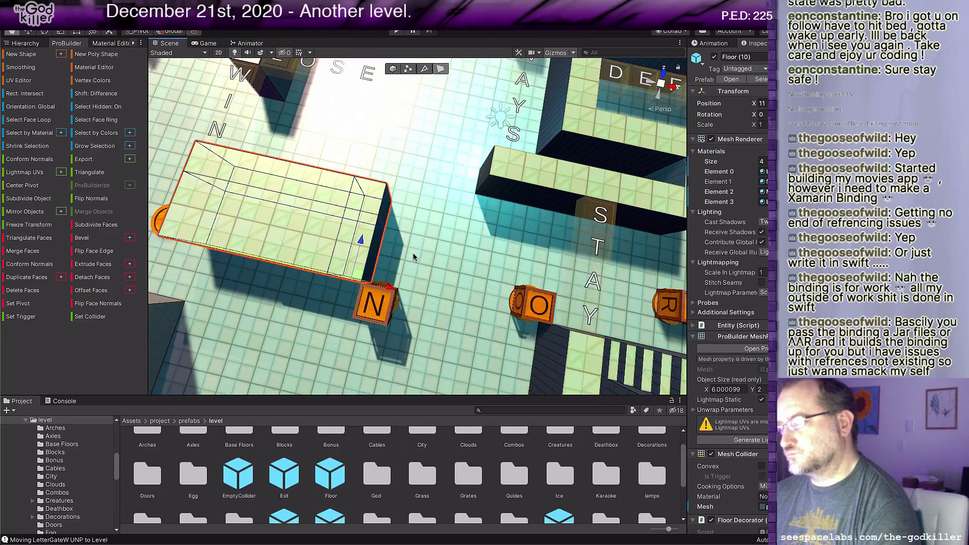
pyautogui.moveTo(413, 253); pyautogui.dragTo(414, 290, button='middle')
pyautogui.scroll(1, 415, 291)
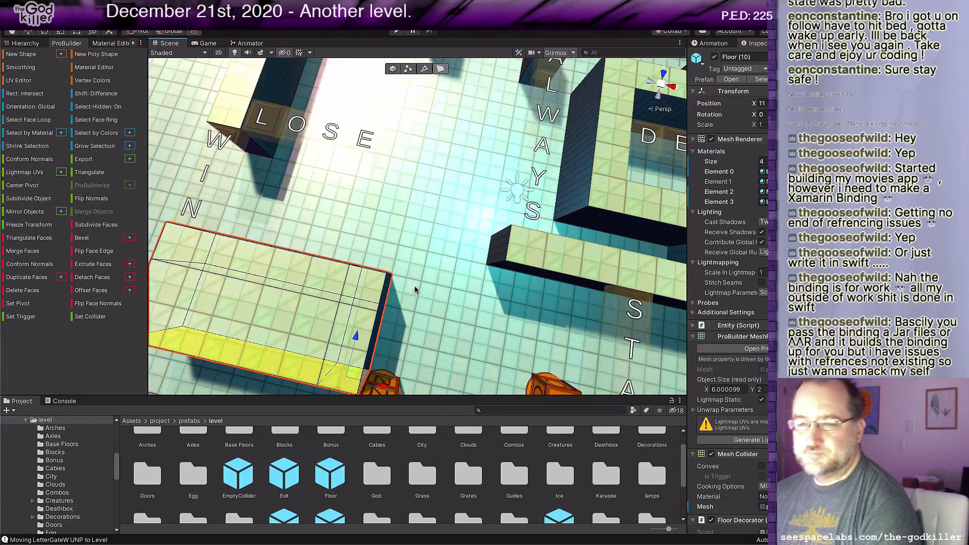
pyautogui.moveTo(415, 290); pyautogui.dragTo(361, 283, button='right')
pyautogui.moveTo(362, 283); pyautogui.dragTo(470, 243, button='middle')
pyautogui.moveTo(470, 241); pyautogui.dragTo(524, 160, button='right')
pyautogui.scroll(-2, 519, 231)
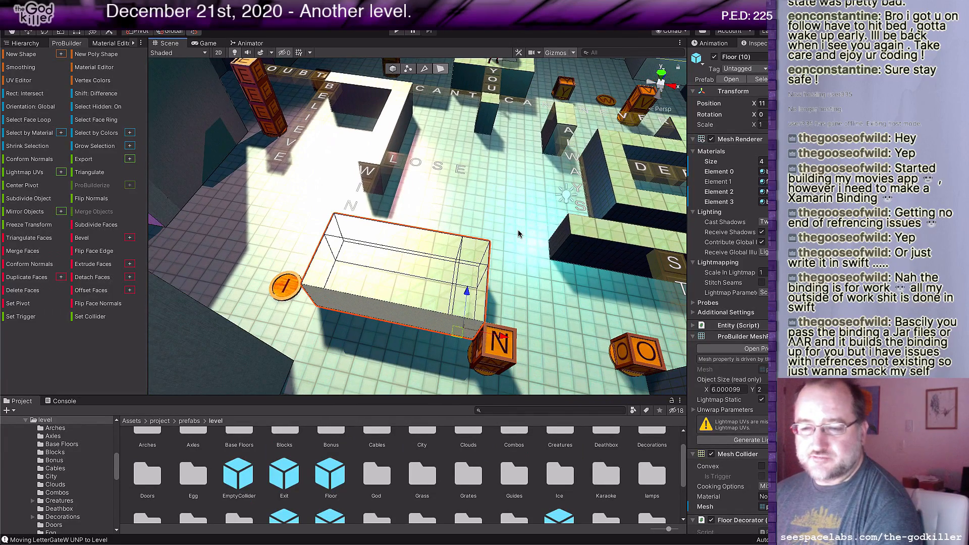